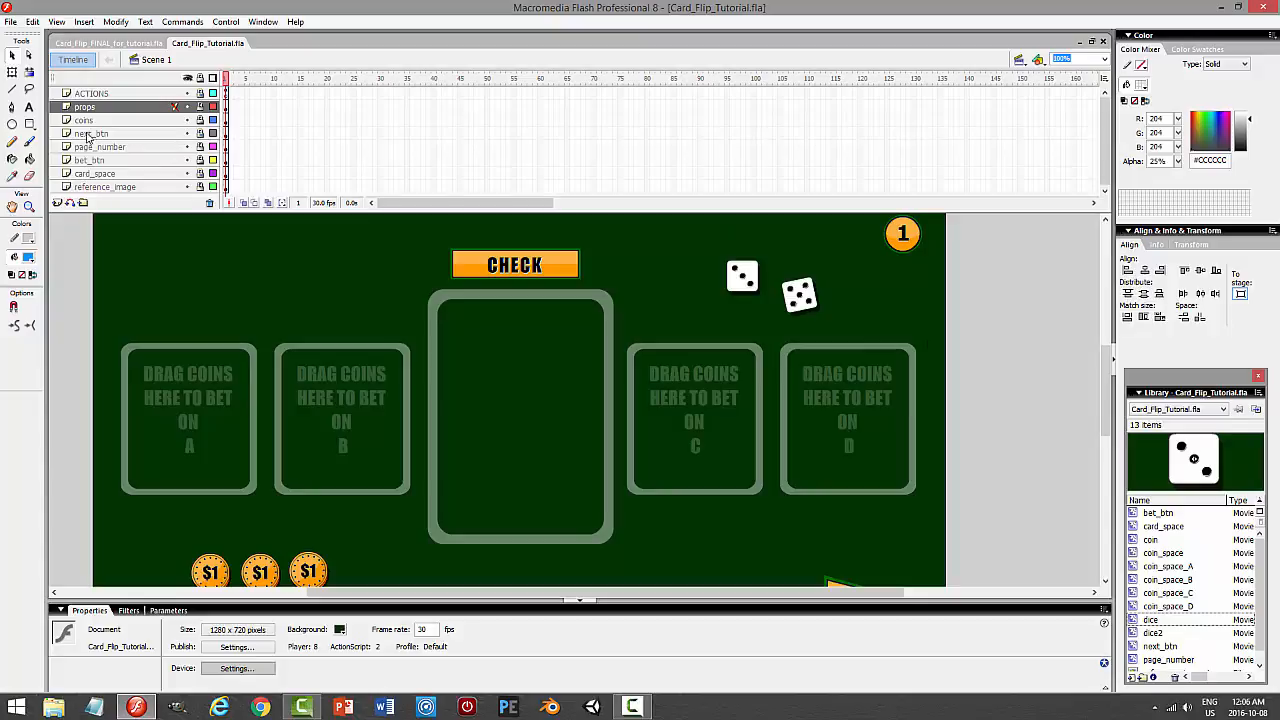
Insert a new layer directly above the coins layer.
left_click(85, 120)
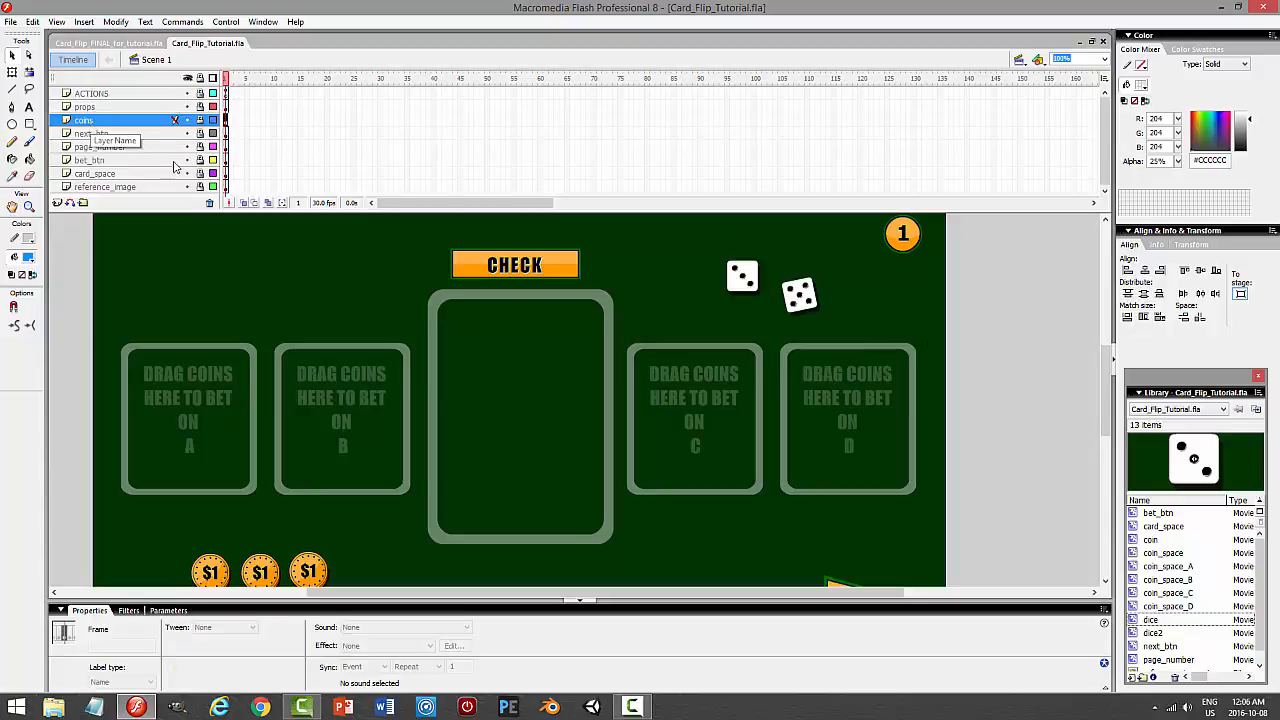
left_click(58, 203)
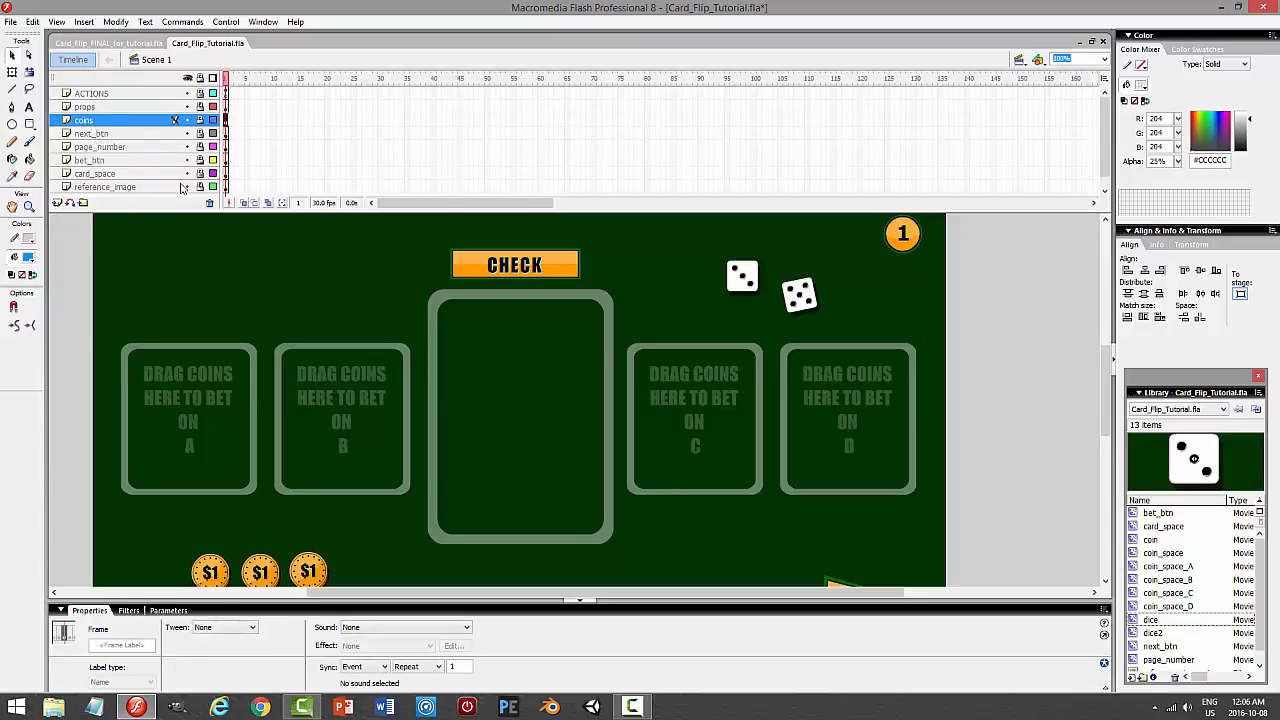
Set up the Rectangle tool with a black stroke 4 thick and a solid white fill.
left_click(28, 238)
left_click(30, 263)
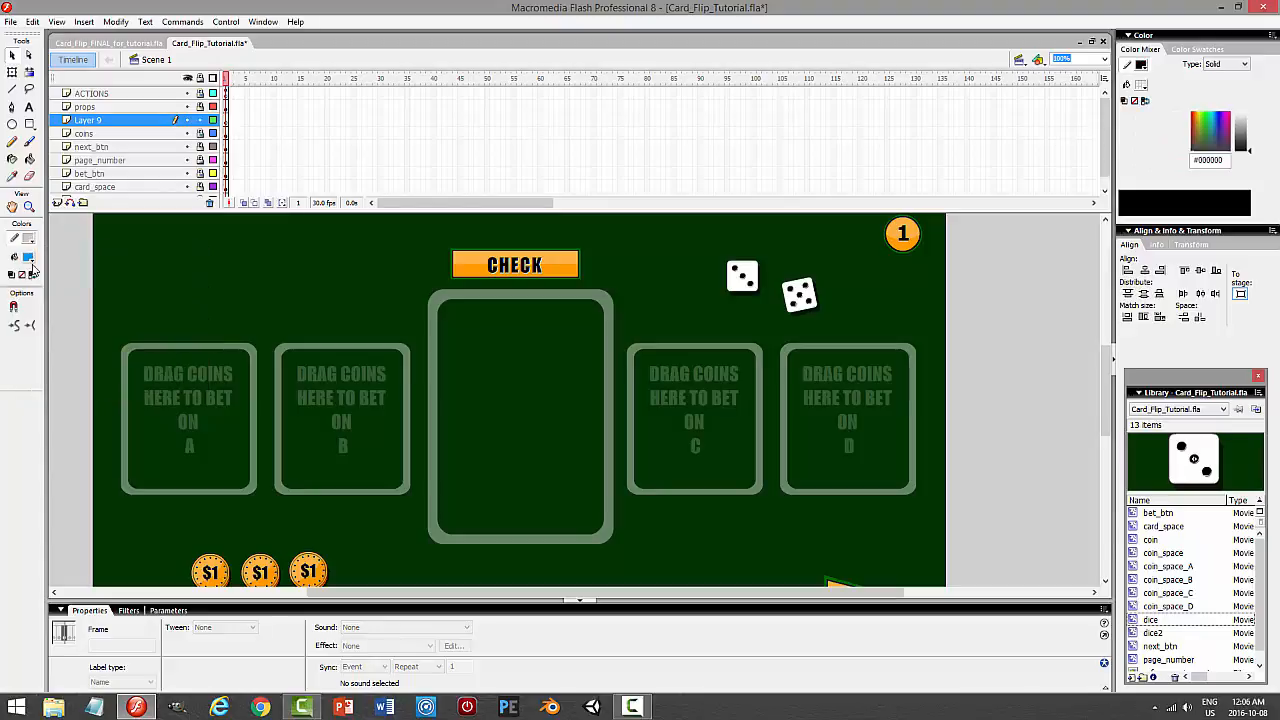
left_click(28, 257)
left_click(30, 325)
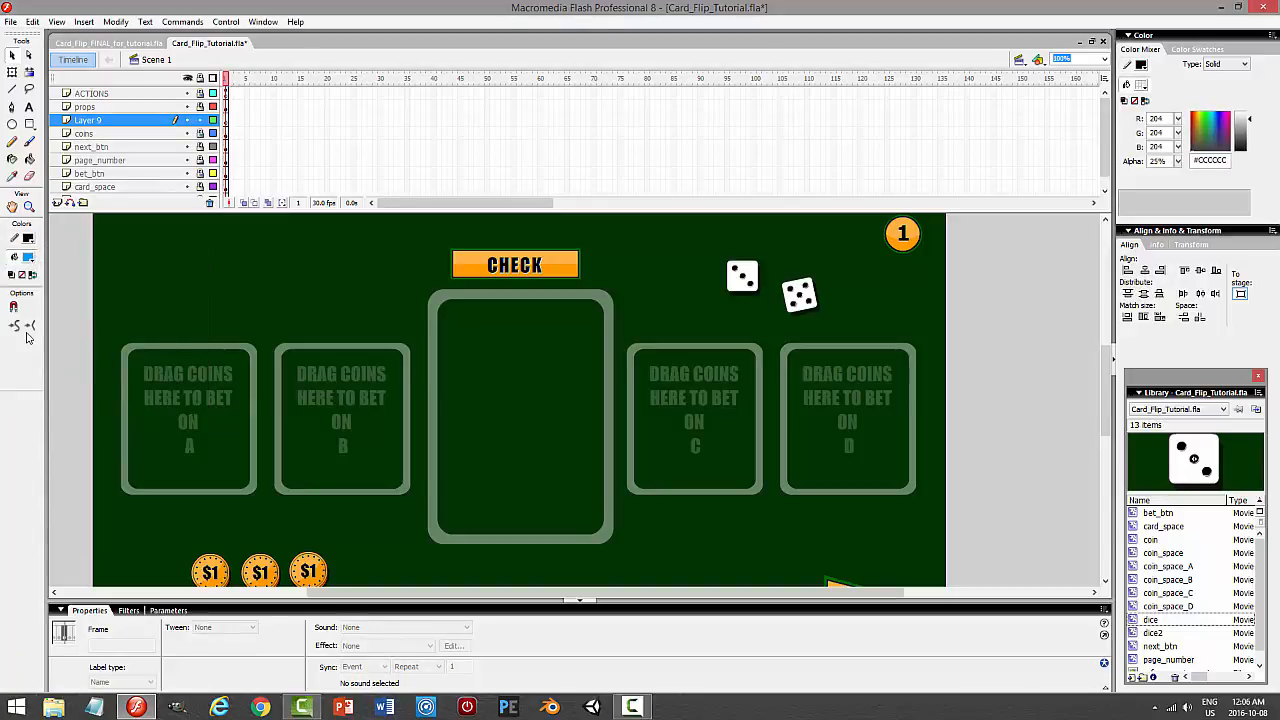
left_click(28, 257)
left_click(22, 330)
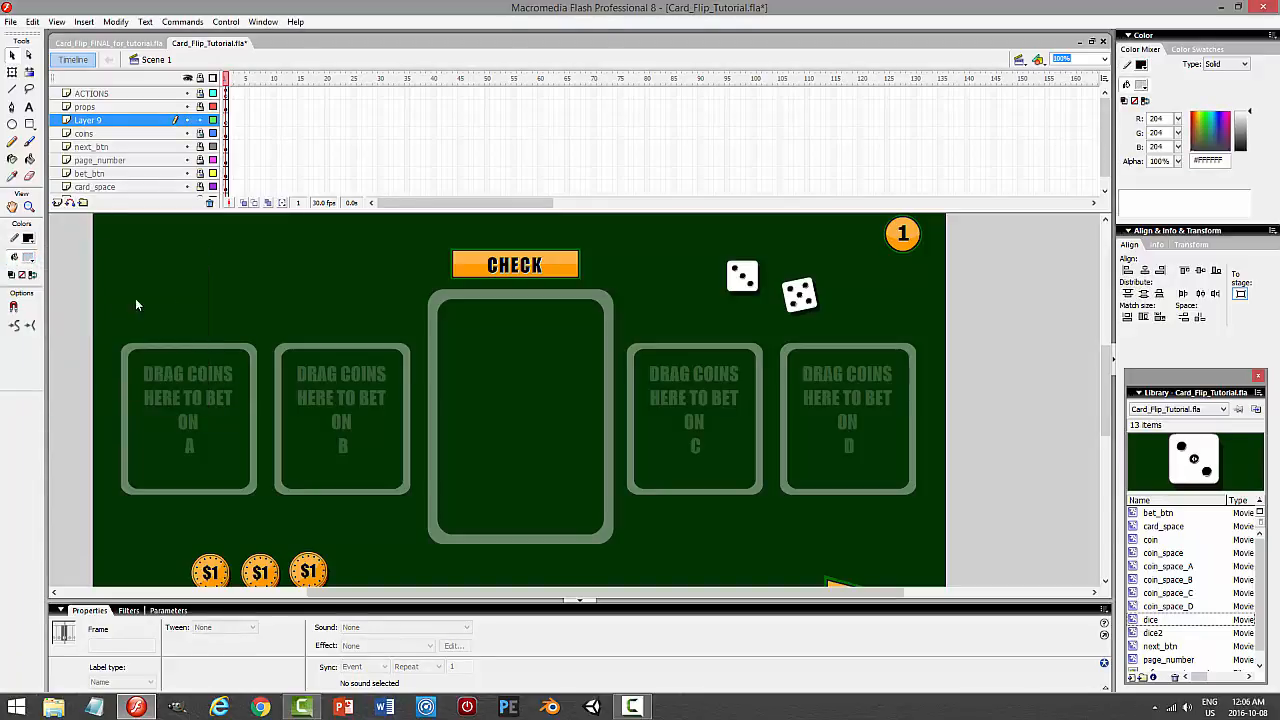
left_click(29, 123)
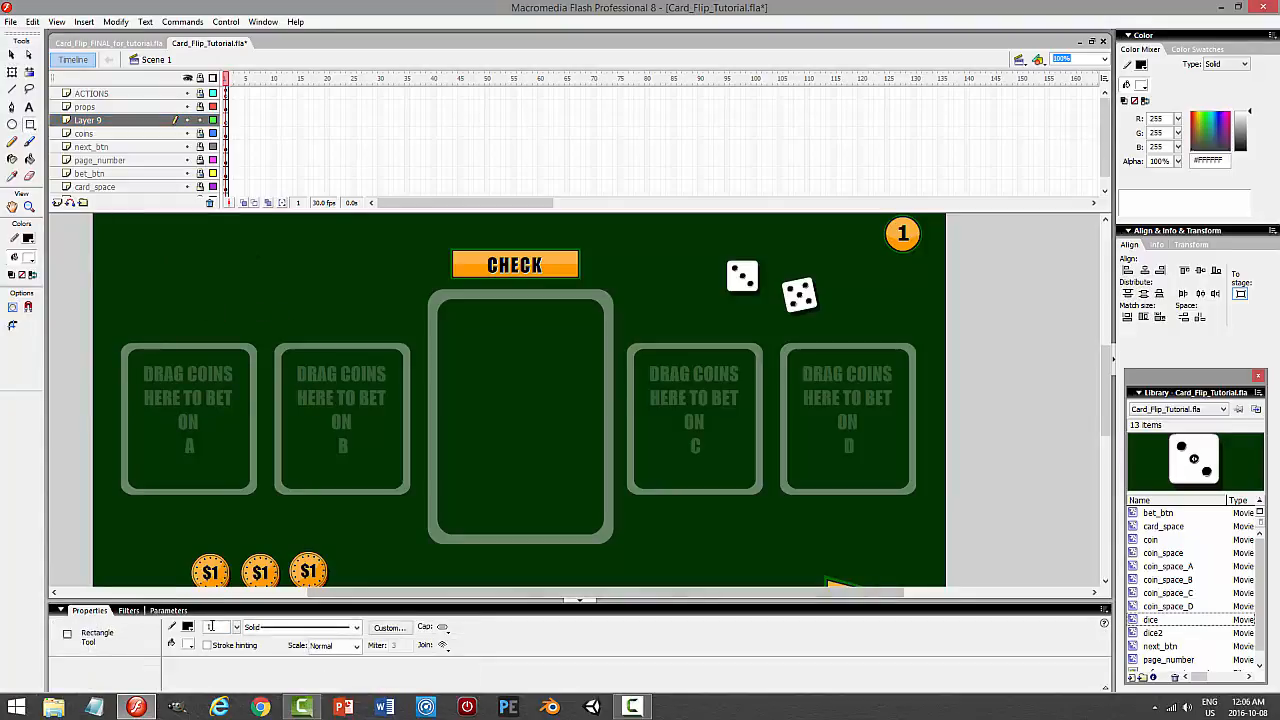
type("3")
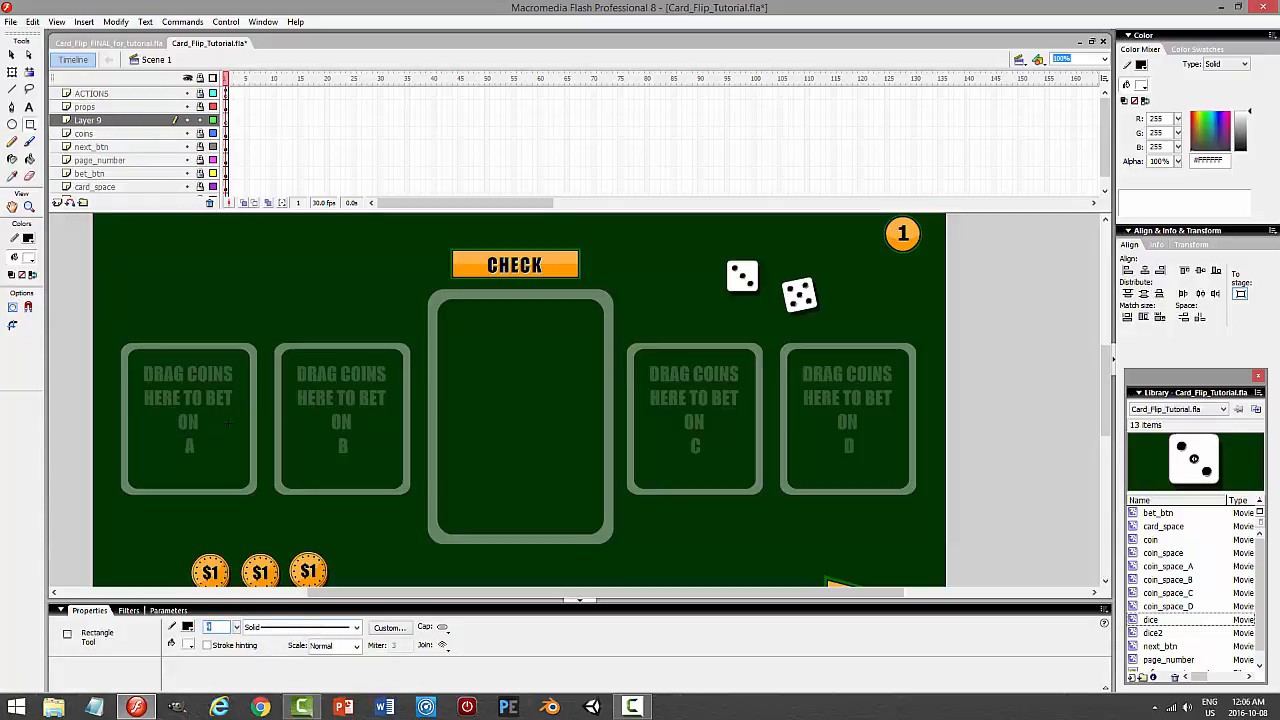
left_click(13, 325)
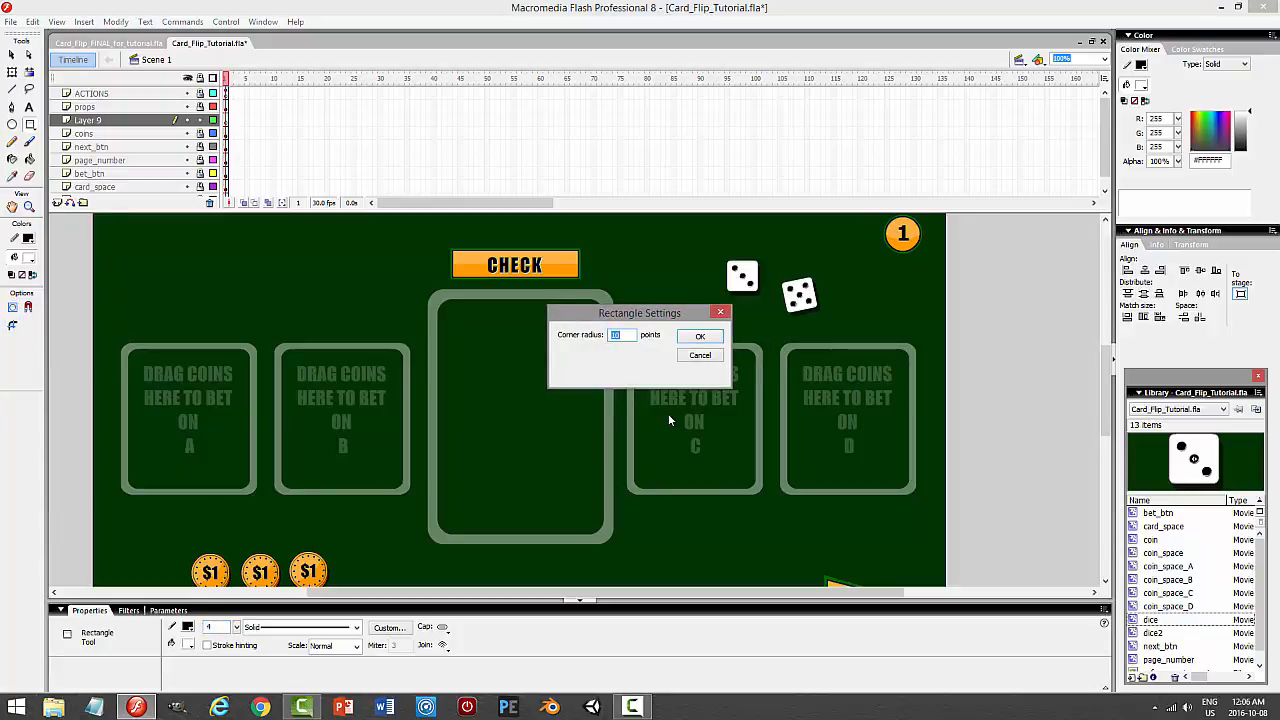
key("Return")
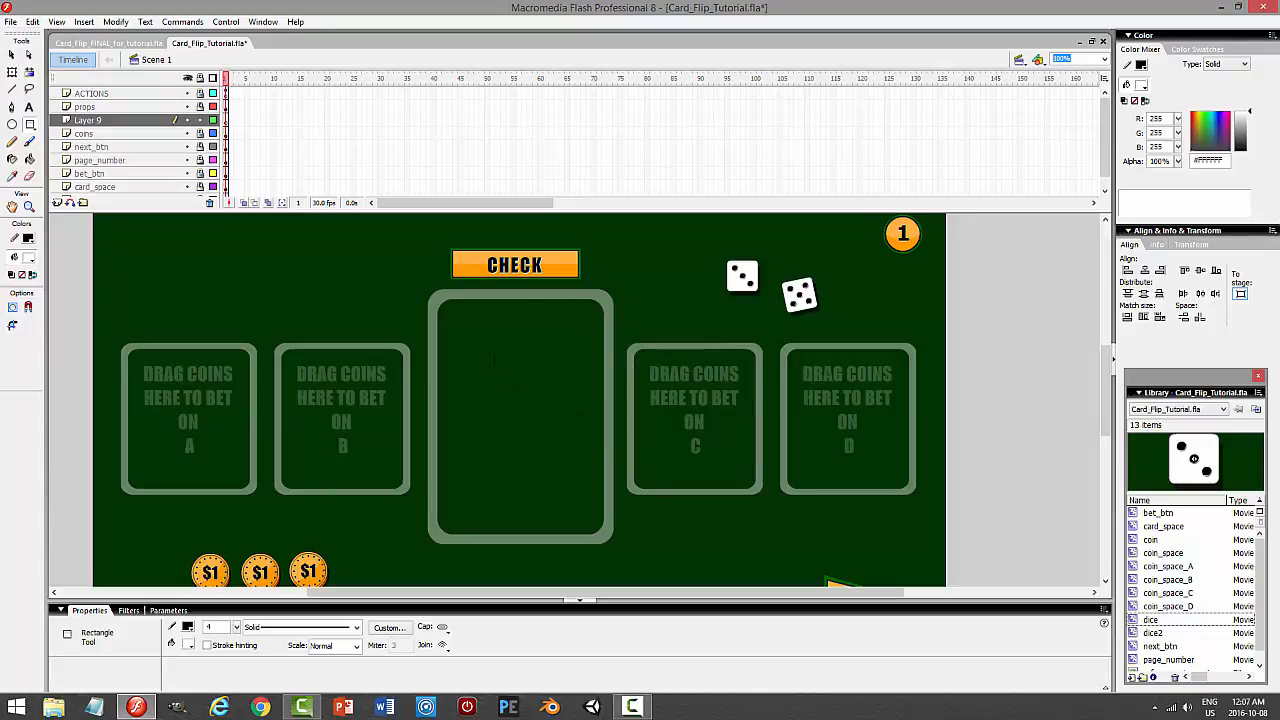
mouse_move(494, 339)
left_mouse_down()
mouse_move(564, 428)
mouse_move(595, 523)
left_mouse_up()
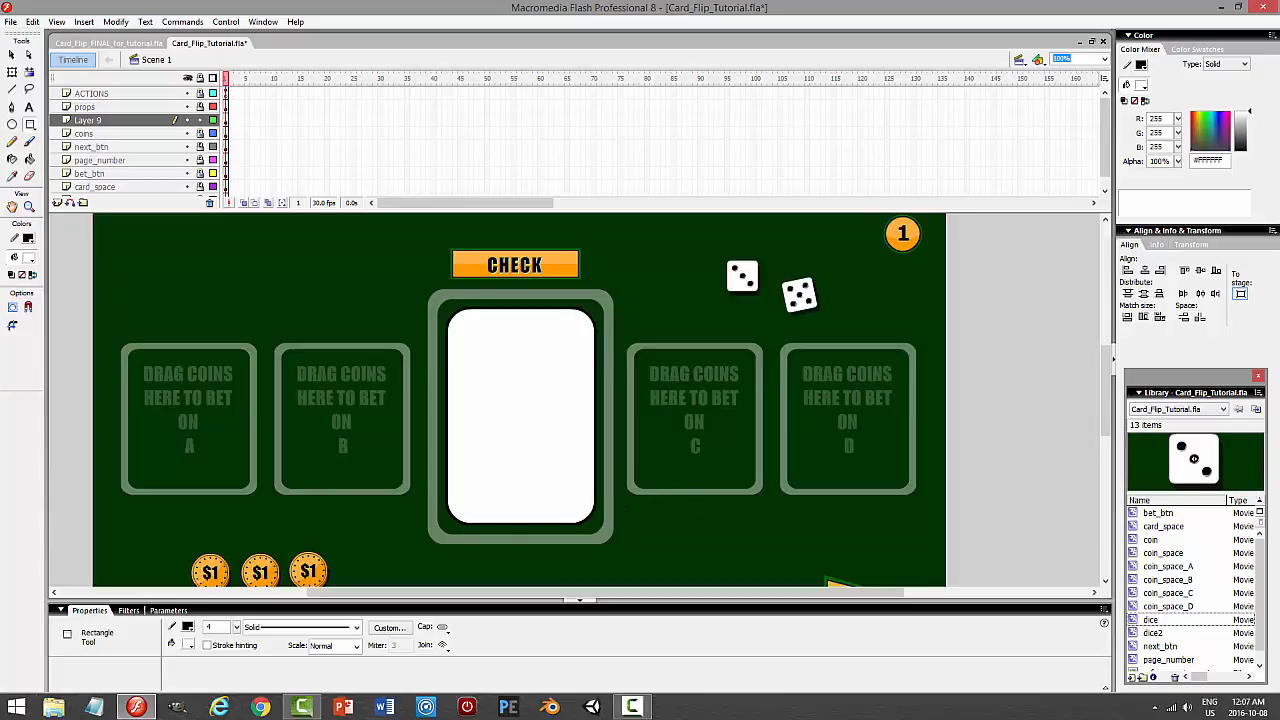
key("ctrl+z")
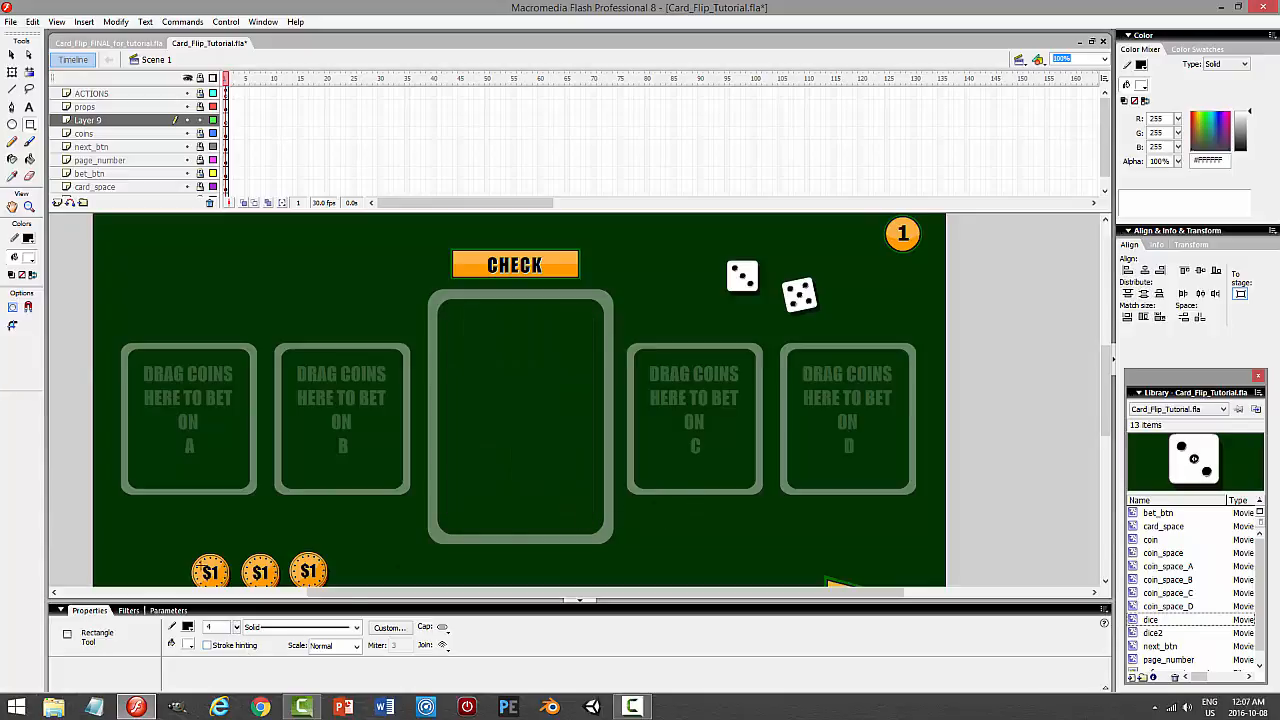
Draw a rounded rectangle with a 25-point corner radius, about 234 by 352 px, inside the central card space.
left_click(12, 325)
type("25")
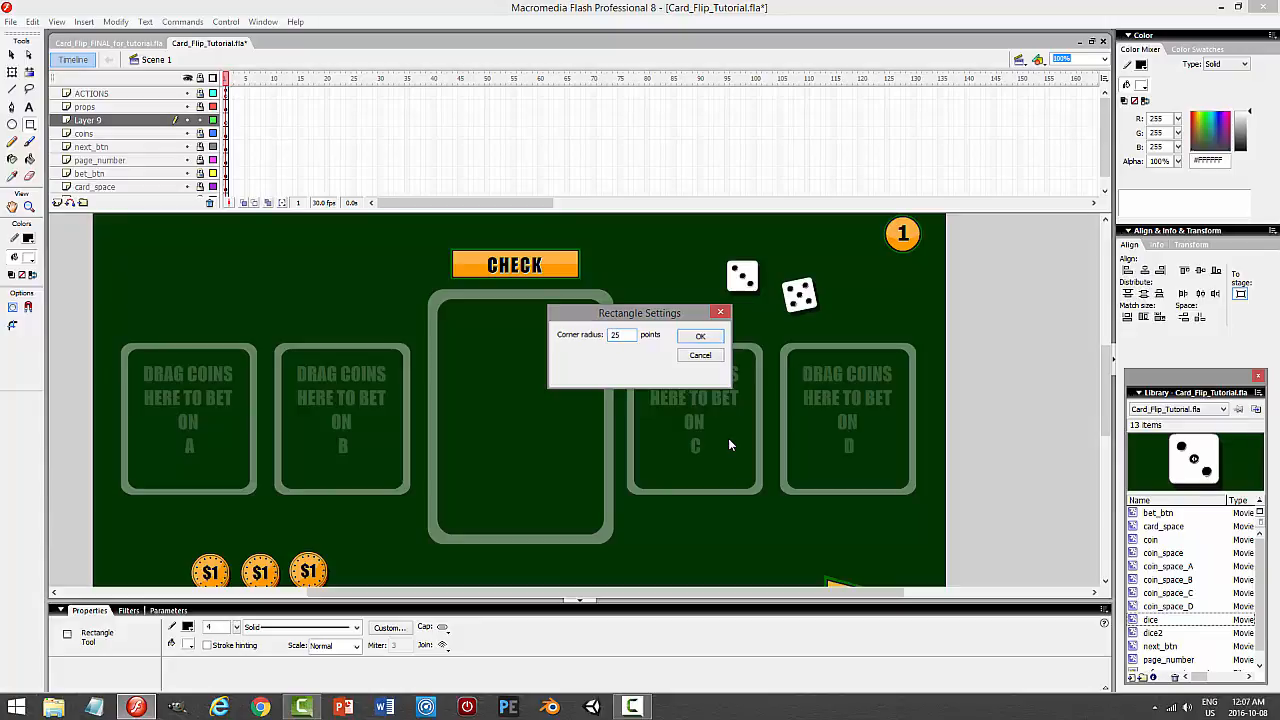
key("Return")
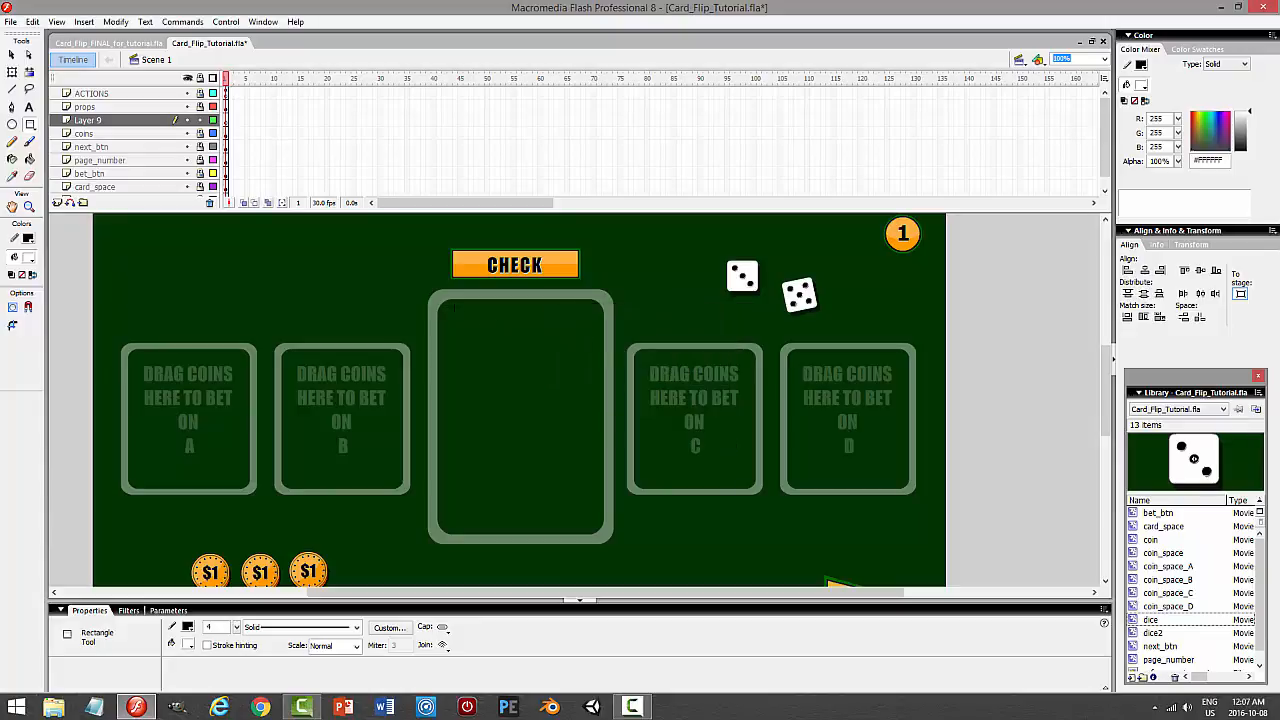
mouse_move(451, 307)
left_mouse_down()
mouse_move(533, 357)
mouse_move(606, 510)
mouse_move(601, 540)
left_mouse_up()
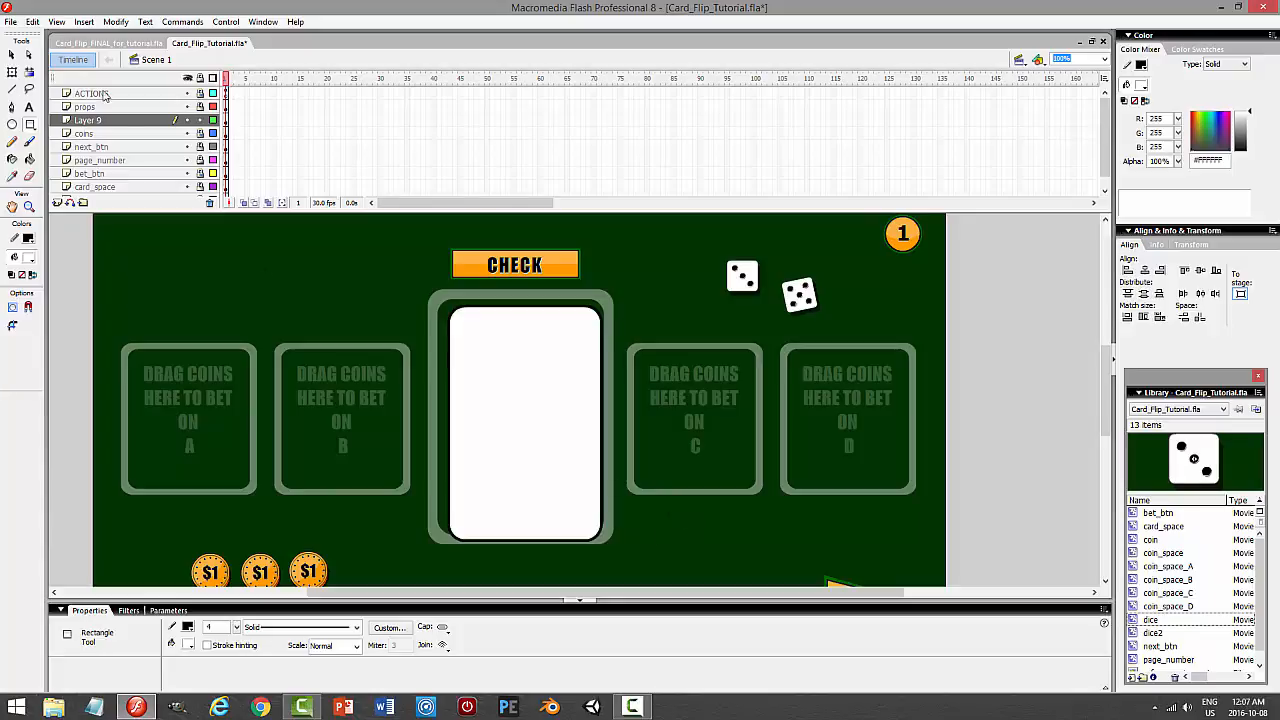
Select the card's fill and outline with Free Transform and nudge the card horizontally towards the middle of the card space.
left_click(12, 55)
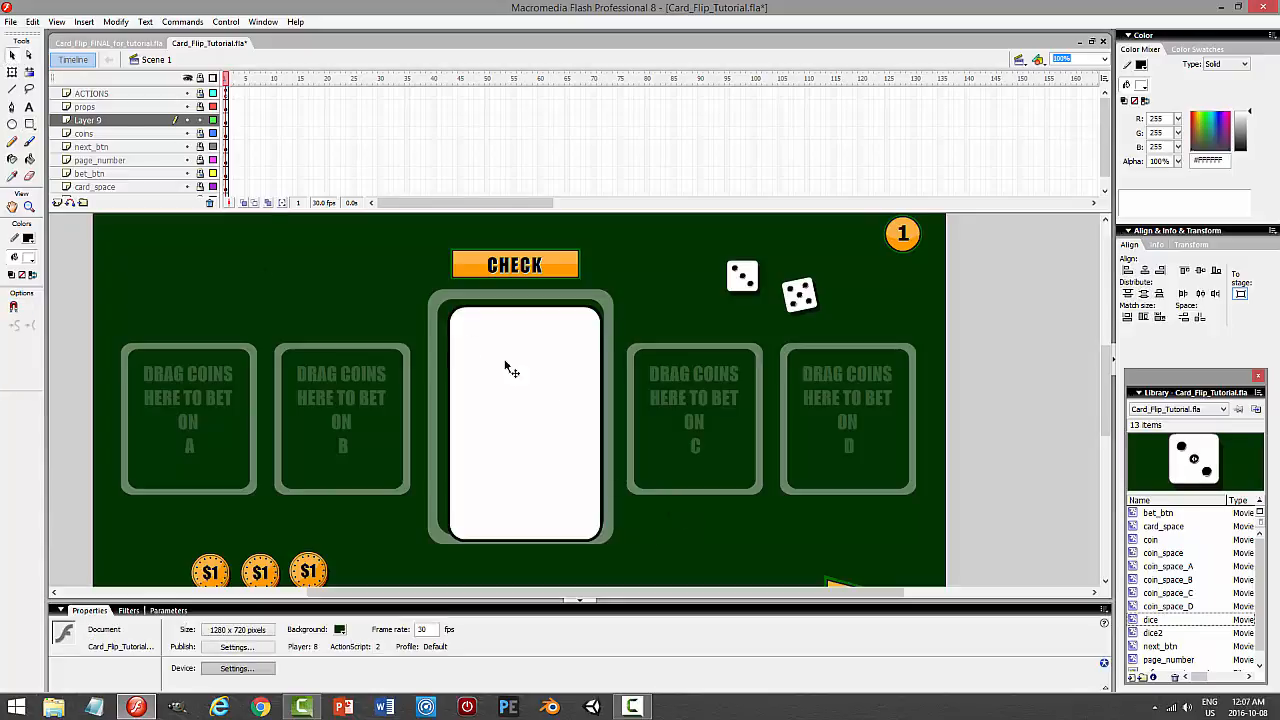
double_click(560, 400)
left_click(12, 72)
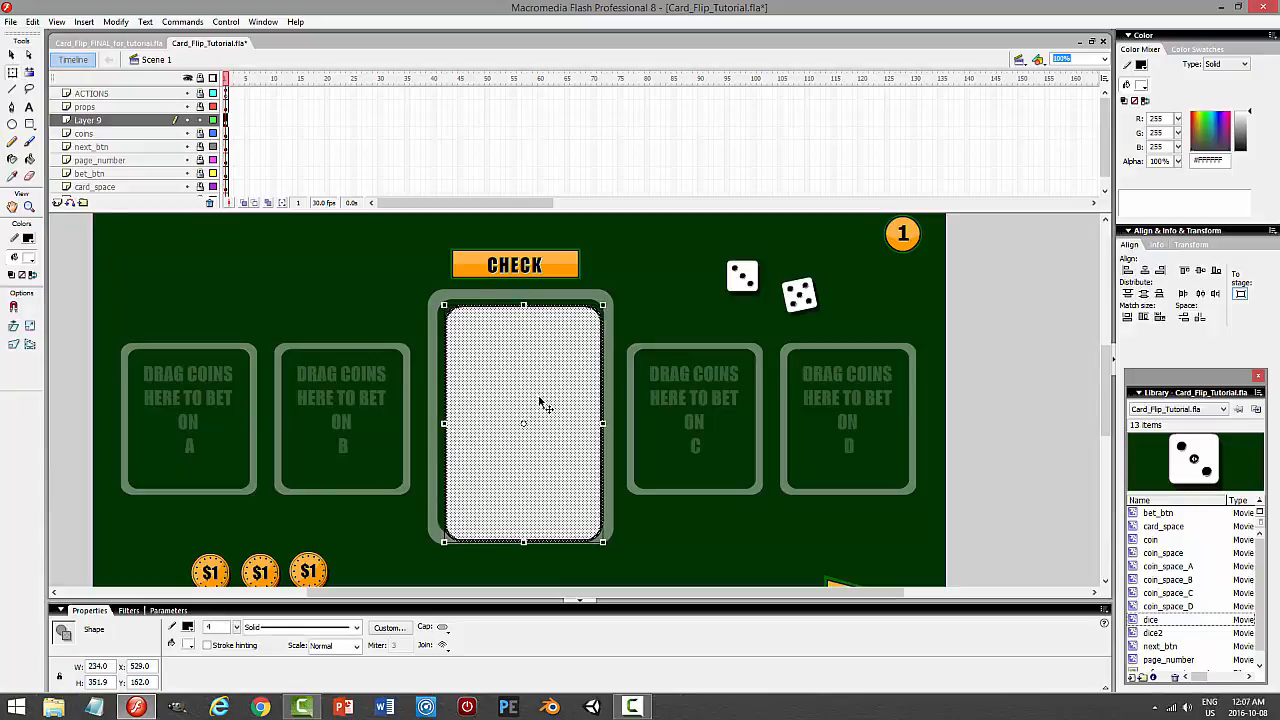
key("shift+Left")
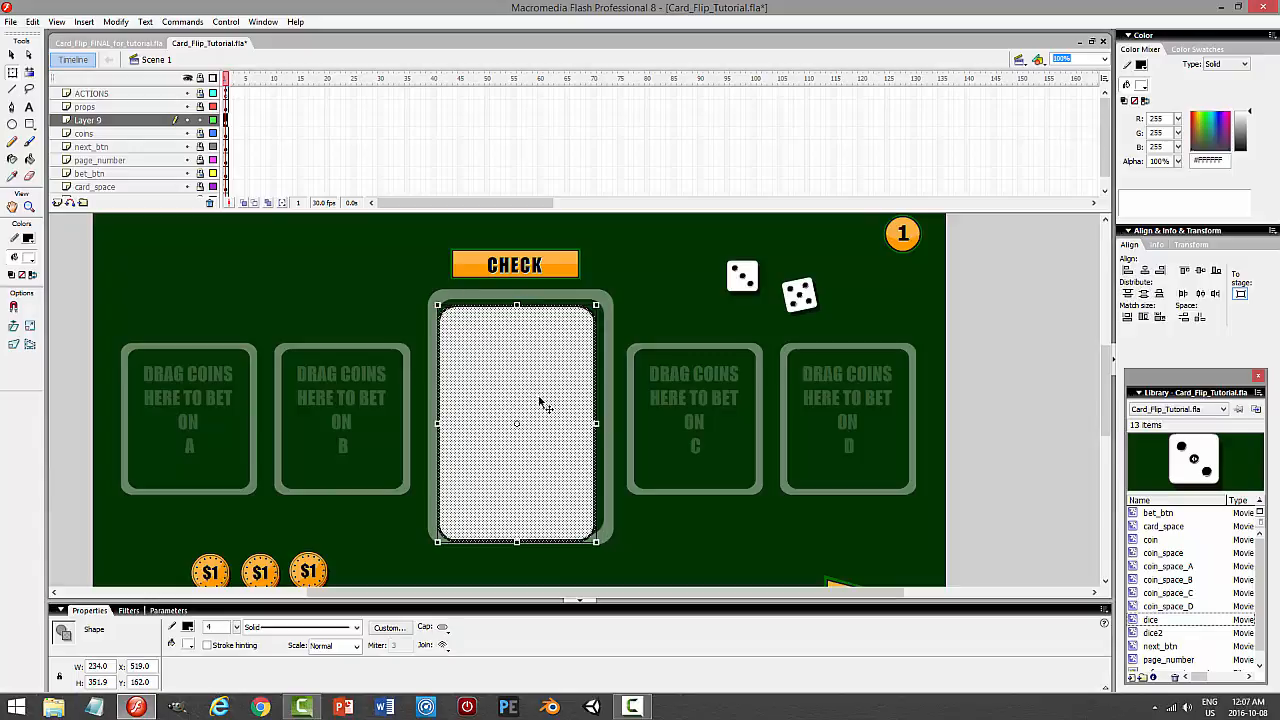
key("Right")
key("Right")
key("Right")
key("Right")
key("Right")
key("Right")
key("Right")
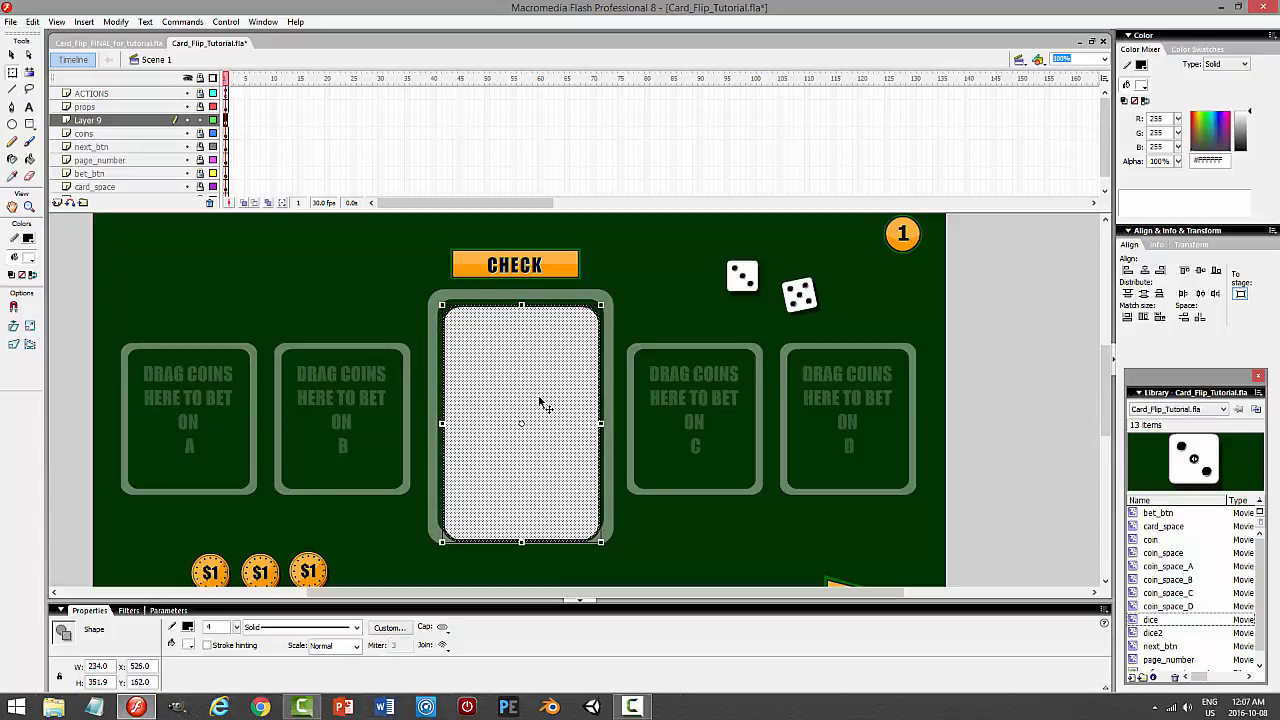
Reduce the card's height to about 335 px and nudge it until it sits centred in the card space.
left_click_drag(521, 541, 521, 534)
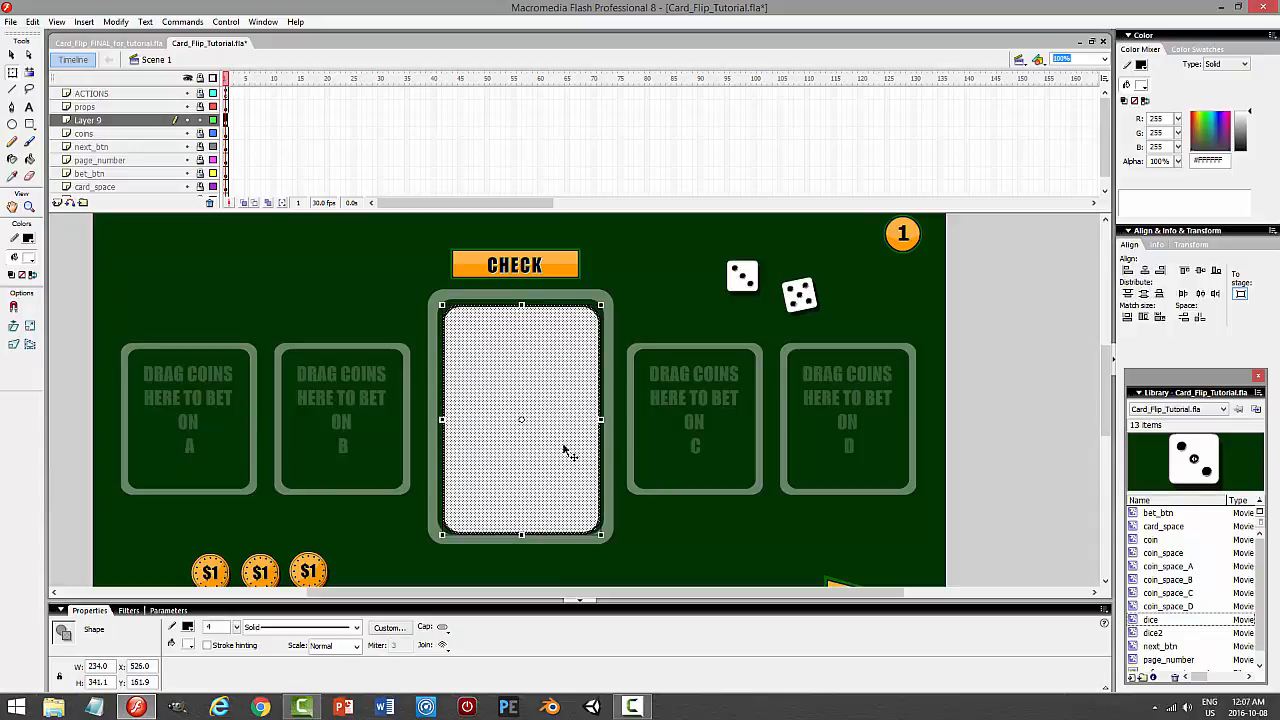
key("Up")
key("Up")
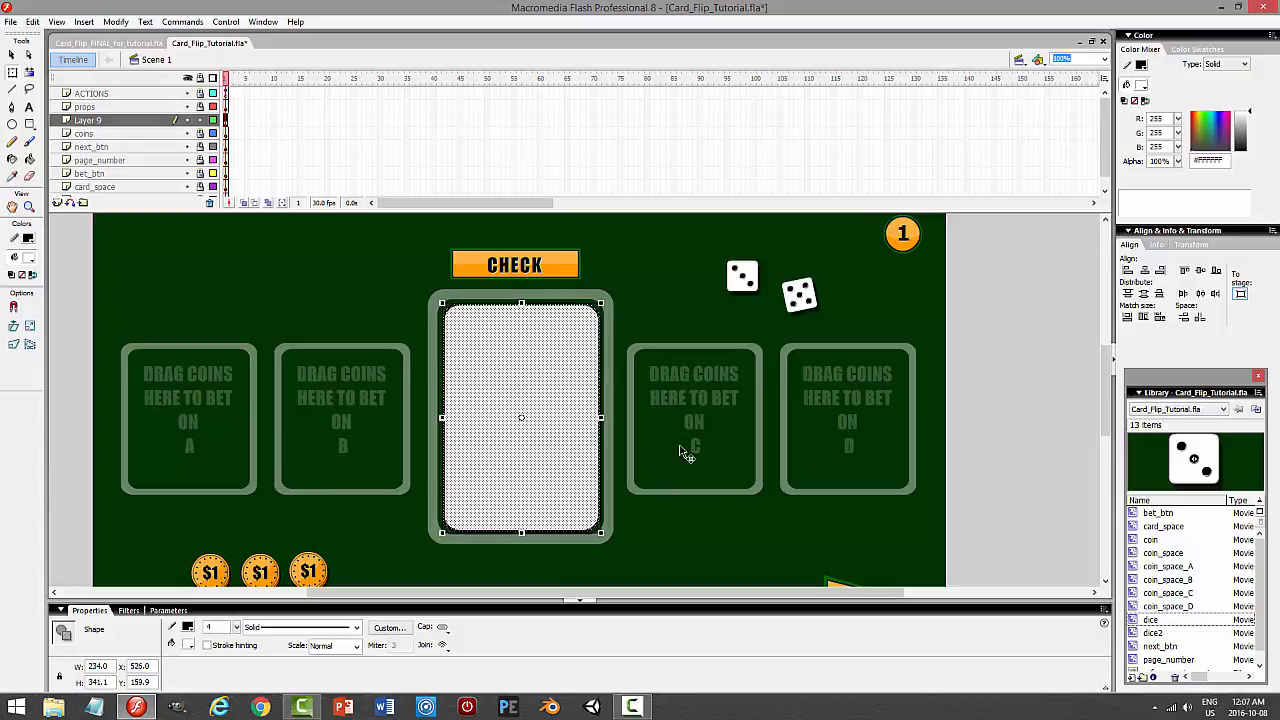
key("Left")
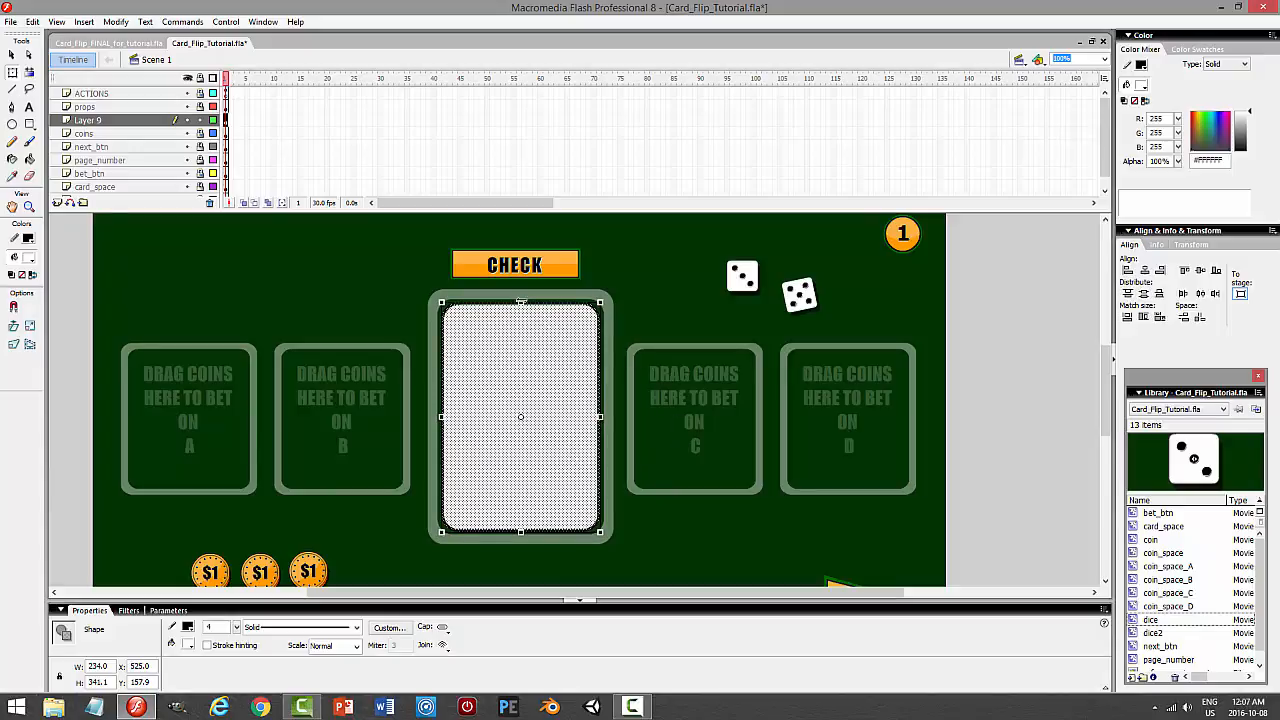
left_click_drag(520, 301, 520, 307)
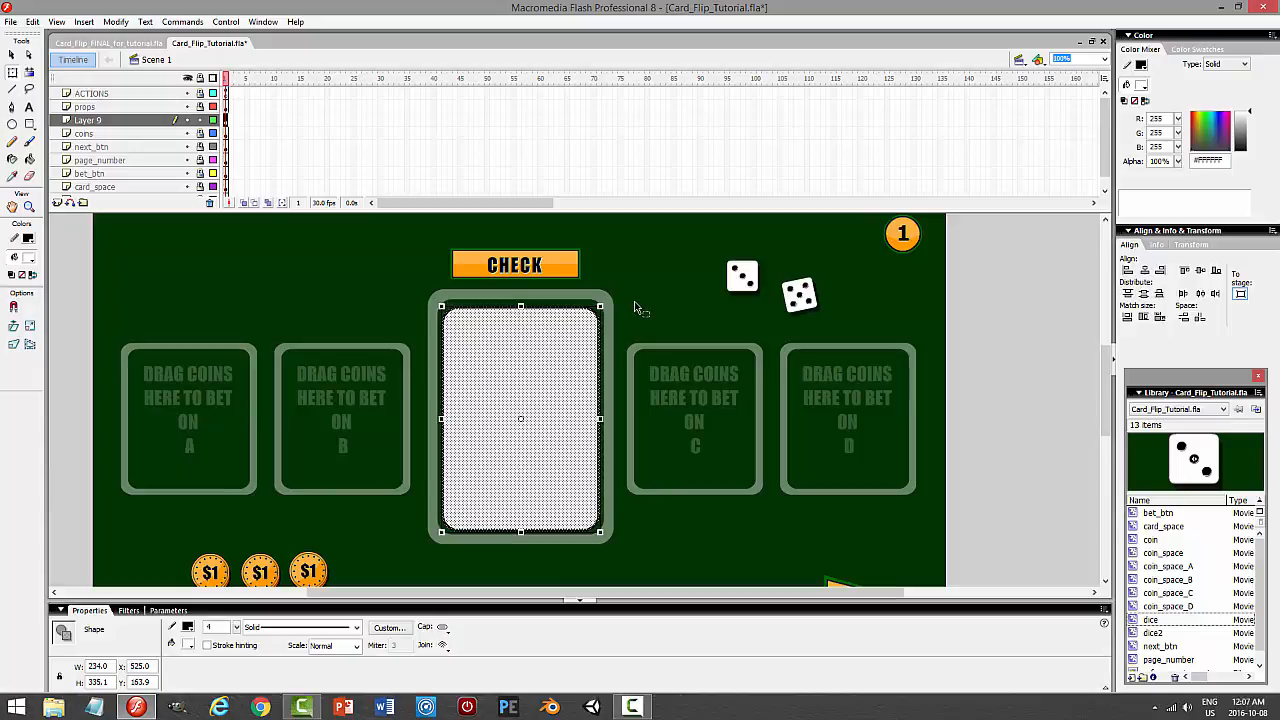
key("Up")
key("Up")
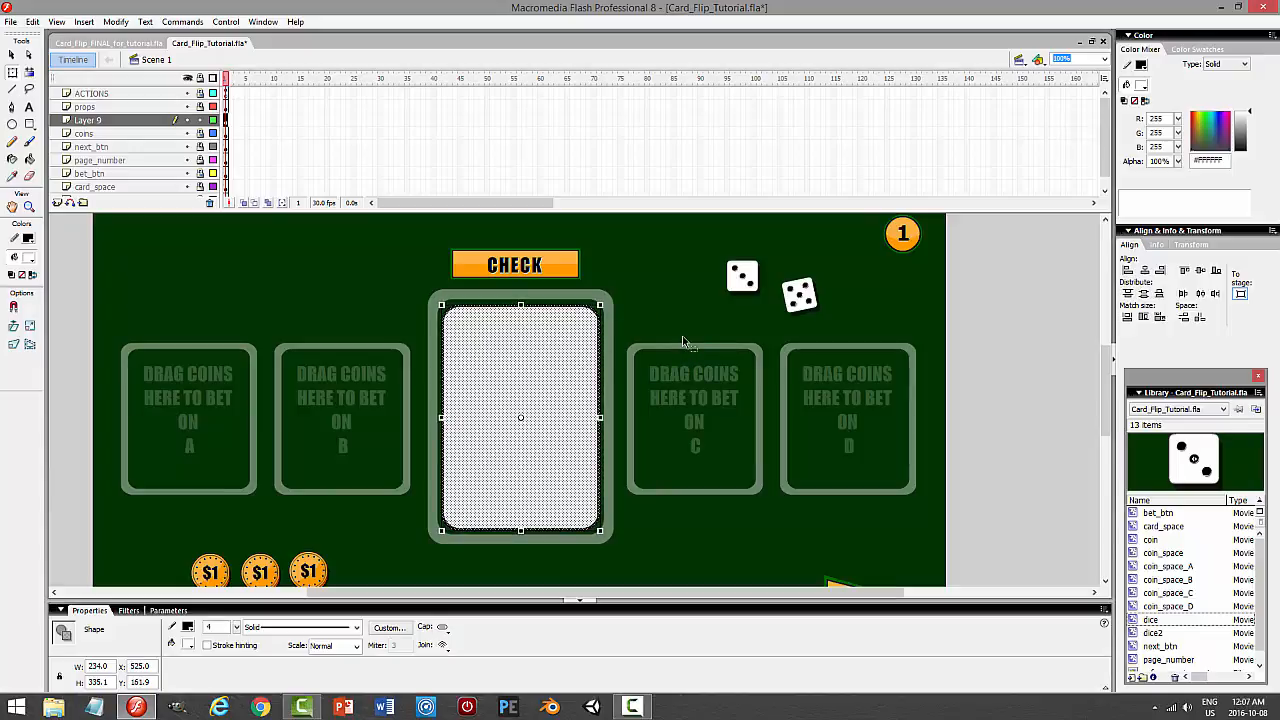
left_click(726, 376)
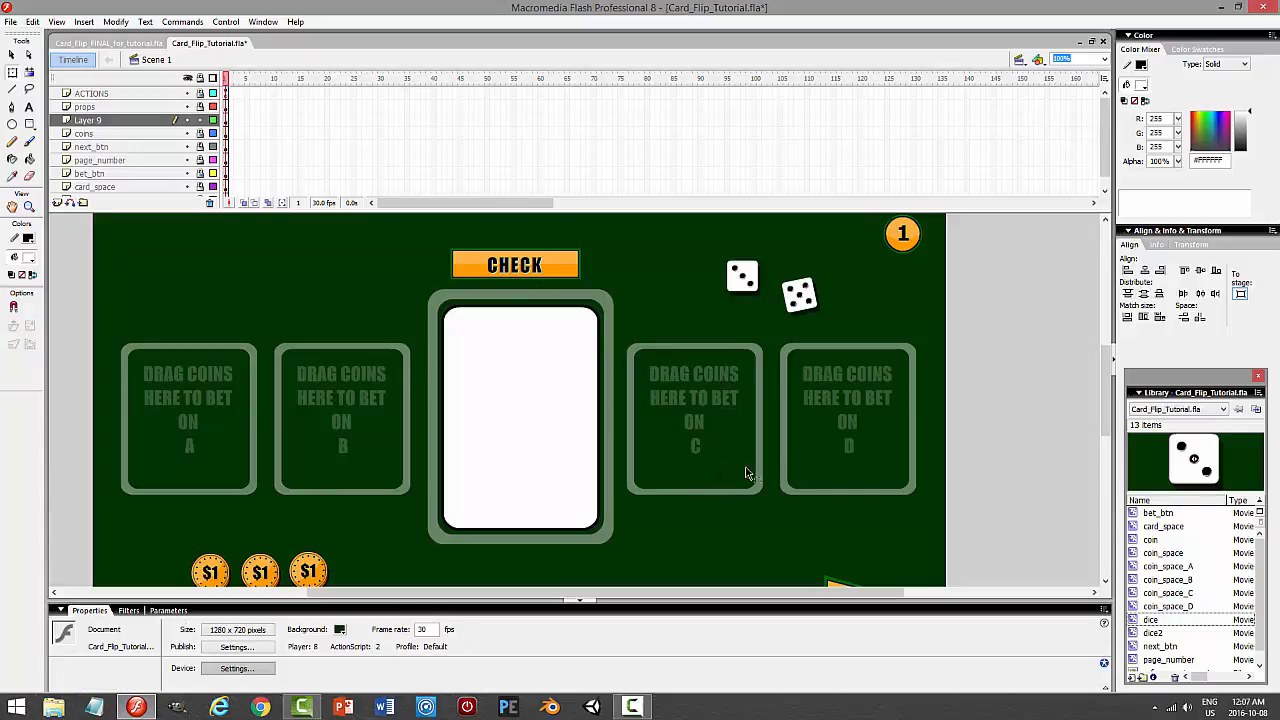
Test the movie to check how the white card sits in the card space.
mouse_move(1108, 408)
left_mouse_down()
mouse_move(1108, 330)
mouse_move(1108, 420)
left_mouse_up()
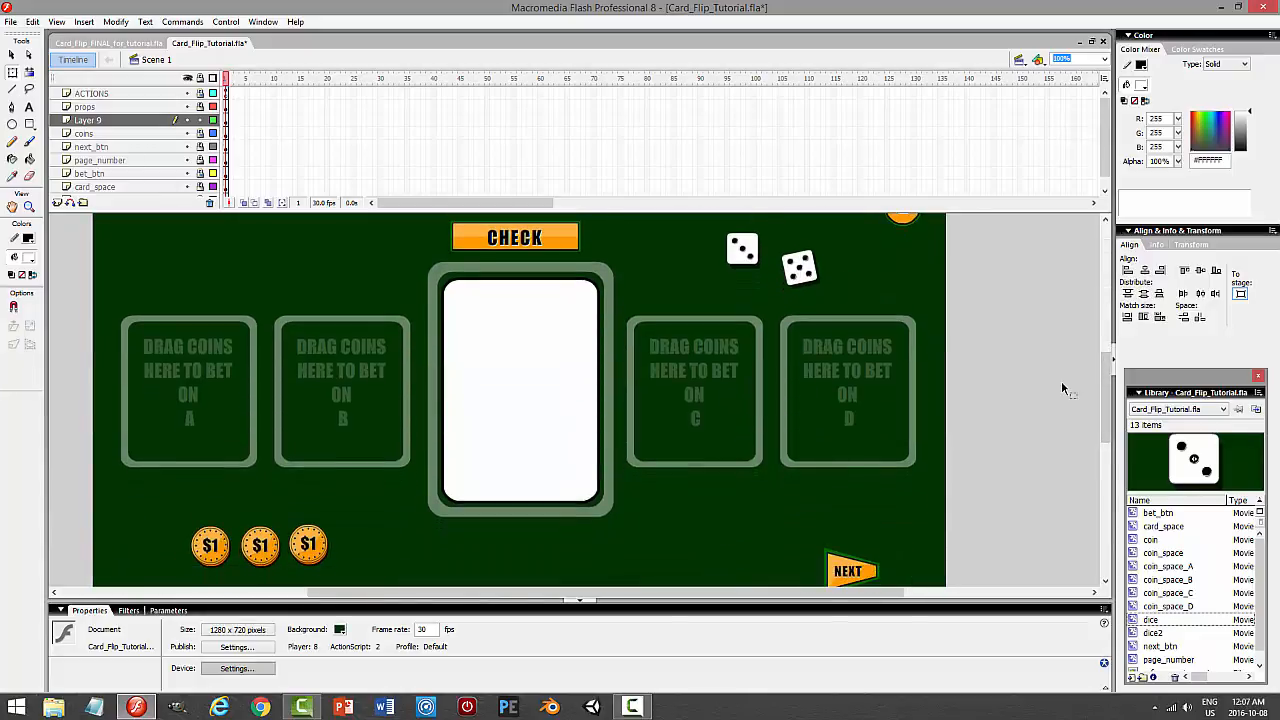
key("ctrl+Return")
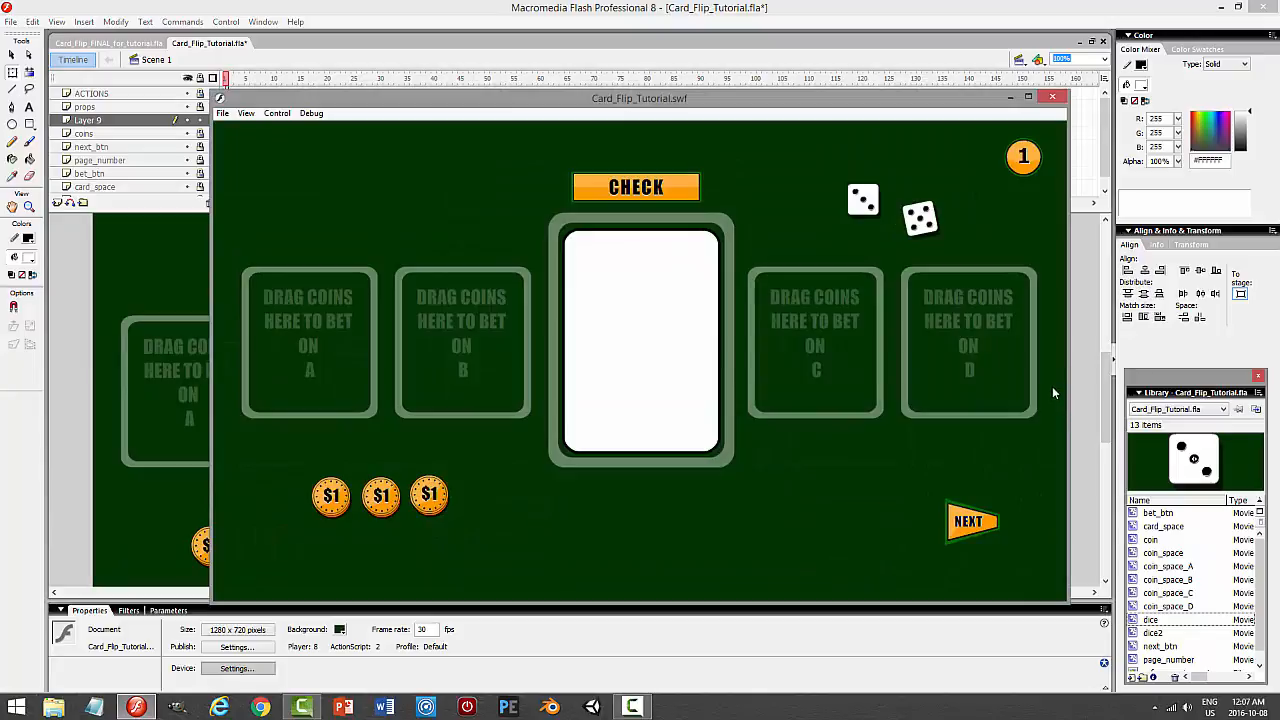
left_click(1052, 98)
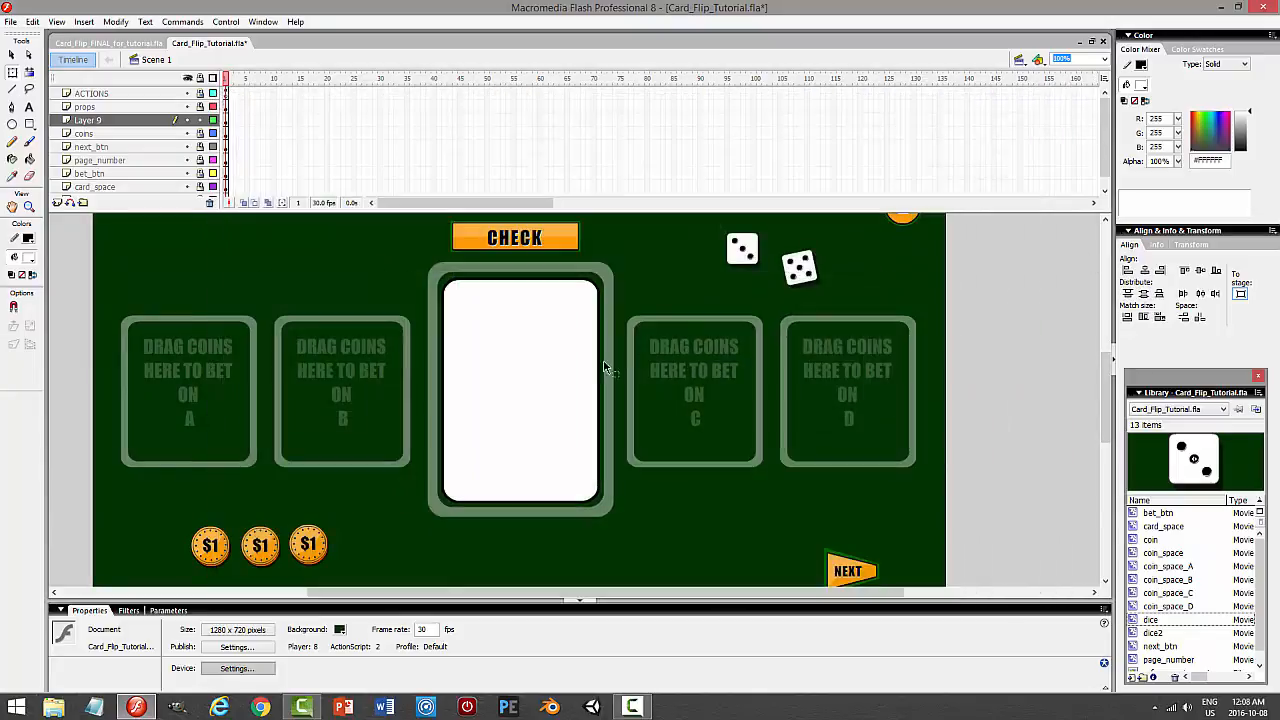
Stretch the card slightly to a height of about 336 px.
left_click(491, 334)
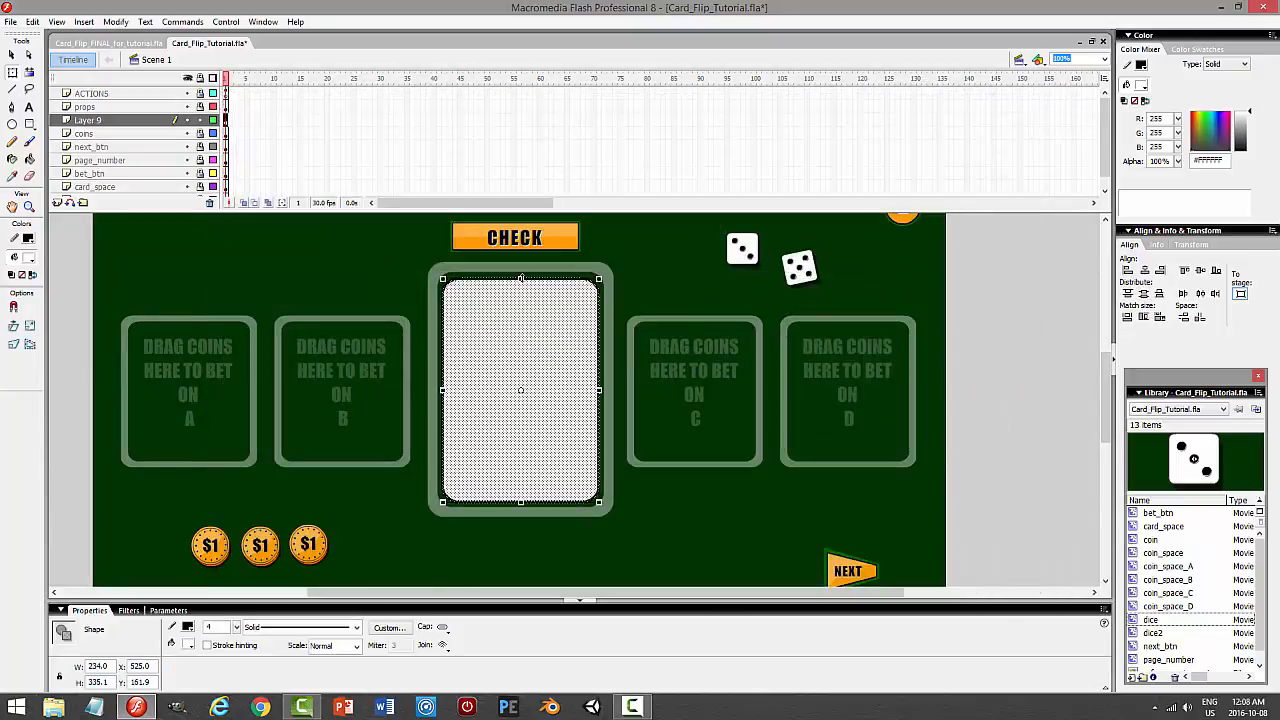
left_click_drag(521, 279, 521, 278)
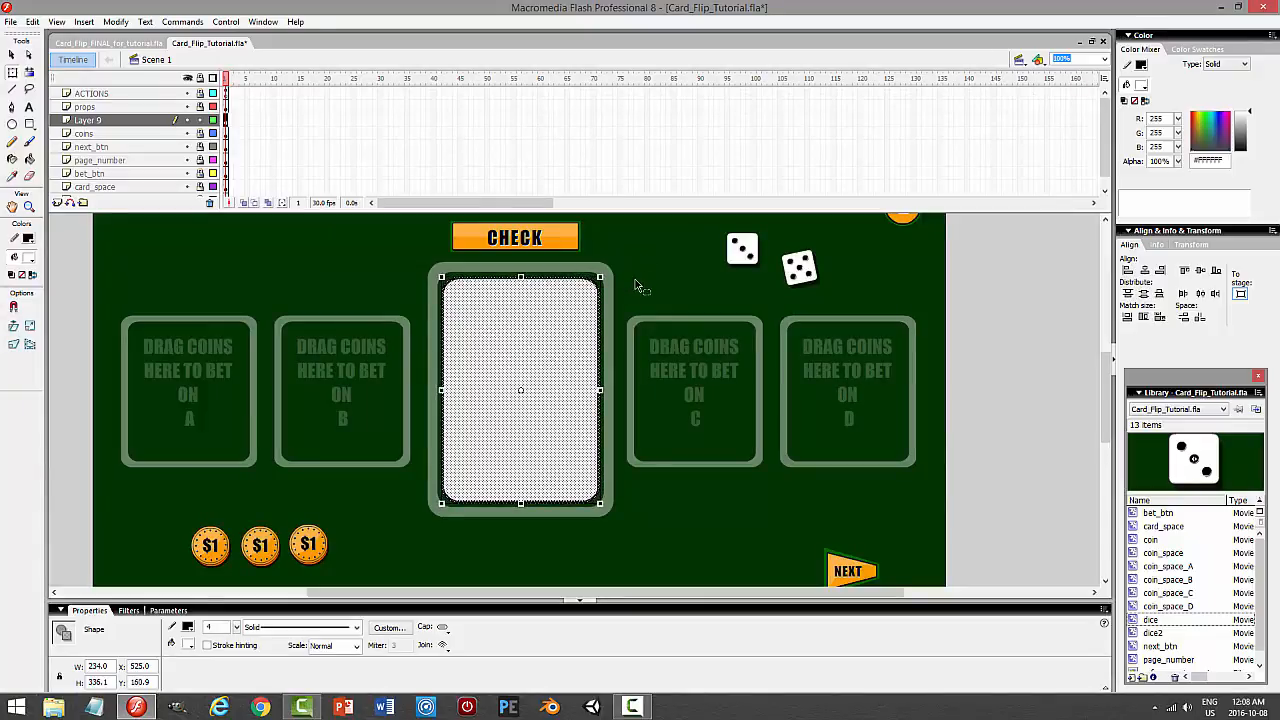
left_click(134, 121)
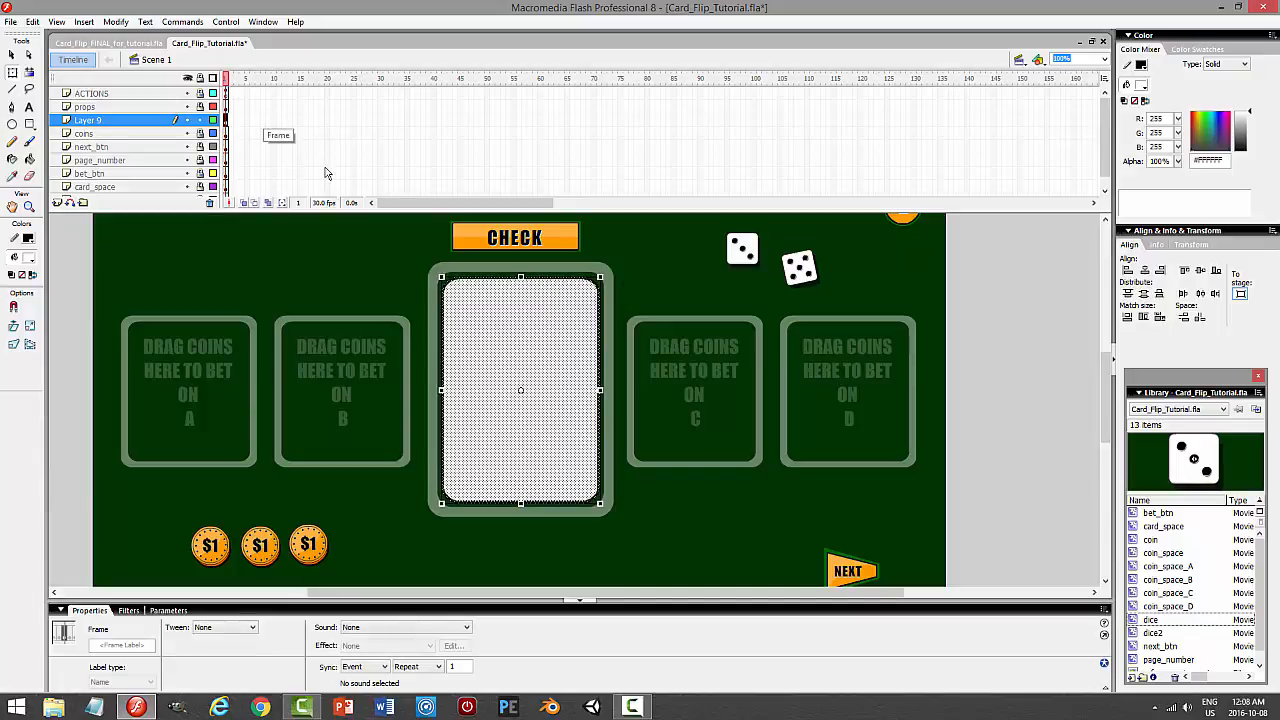
left_click(660, 262)
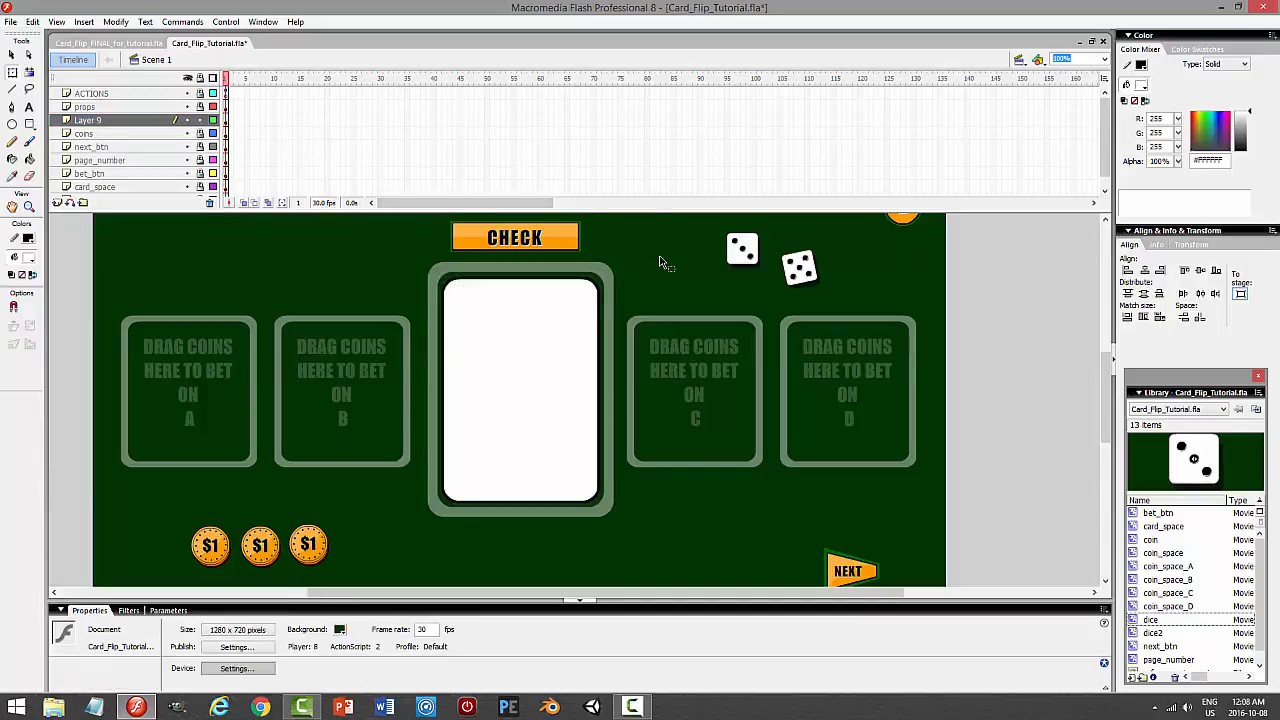
Test the movie again and examine the card in the finished reference design above the stage.
key("ctrl+Return")
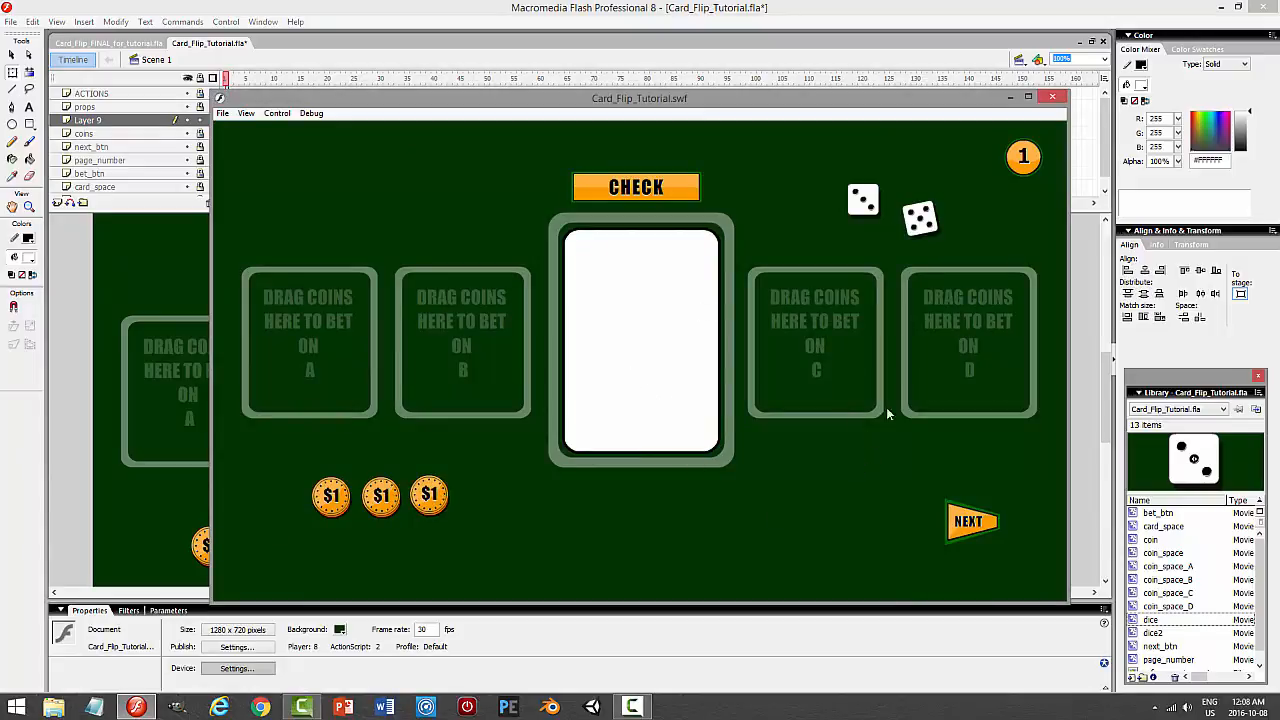
left_click(1057, 102)
left_click_drag(1108, 372, 1104, 248)
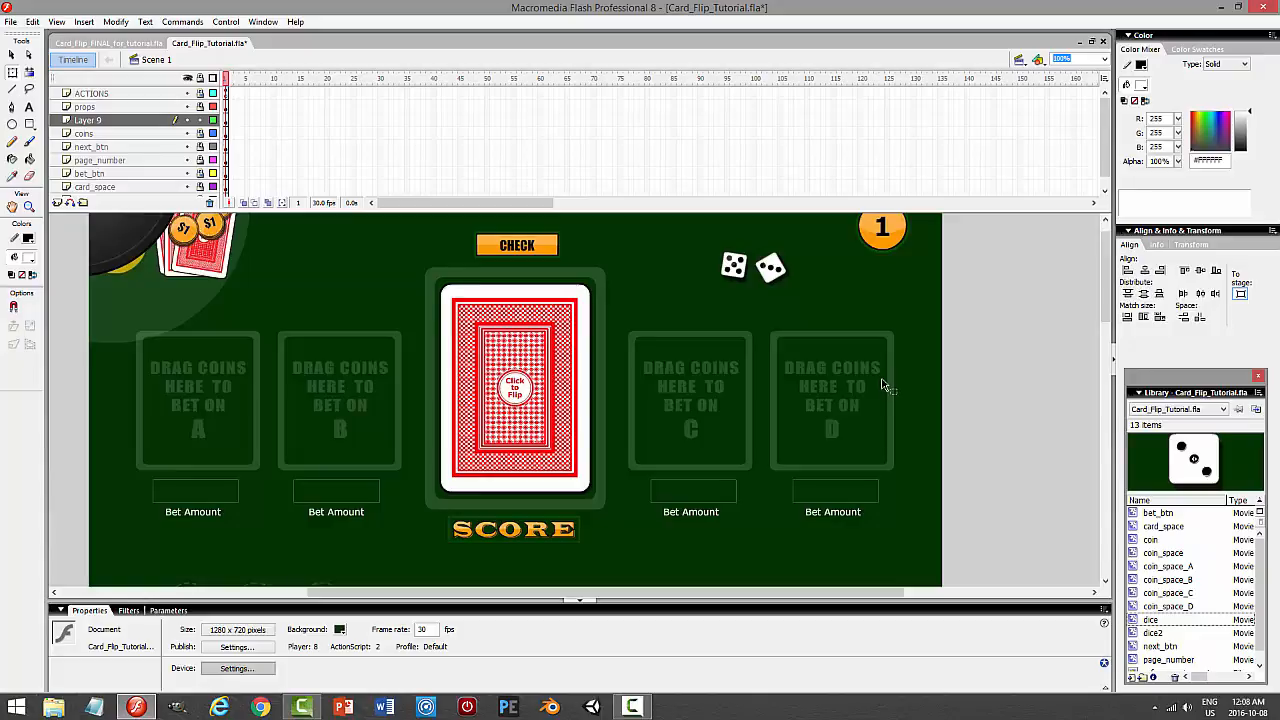
left_click_drag(1104, 280, 1108, 383)
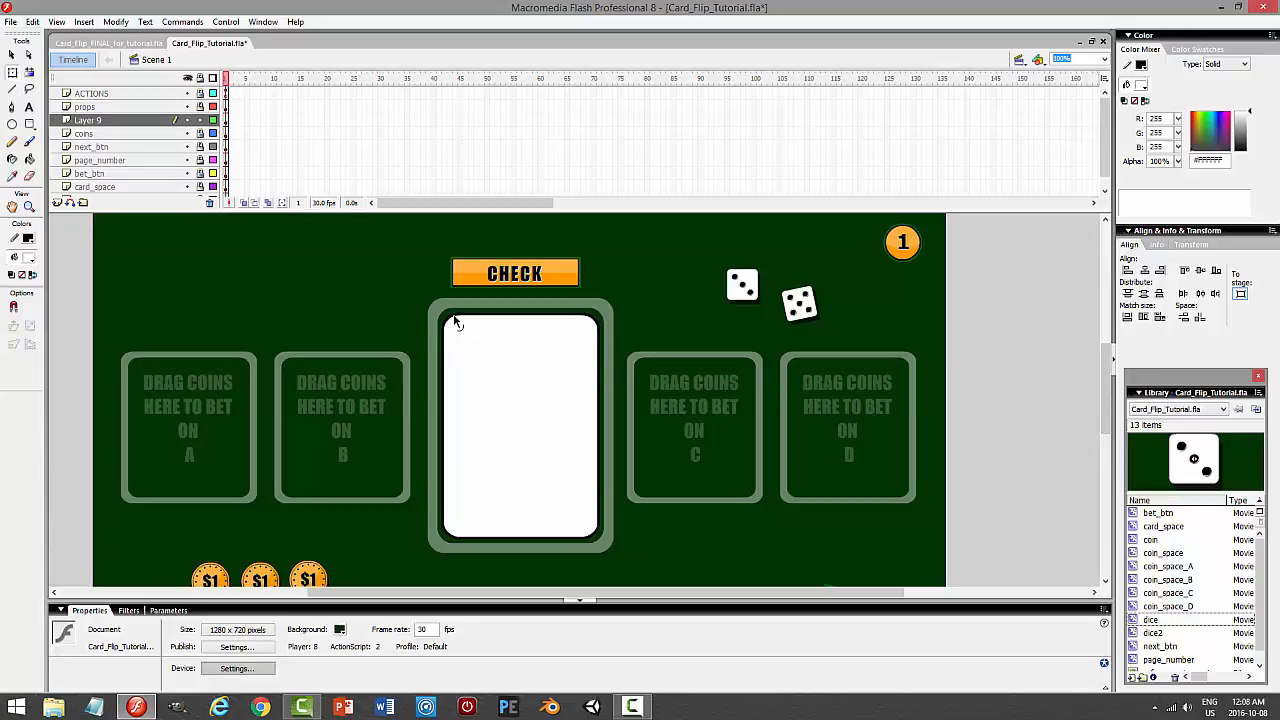
Set the outline thickness of the white card shape to 3.
left_click(467, 440)
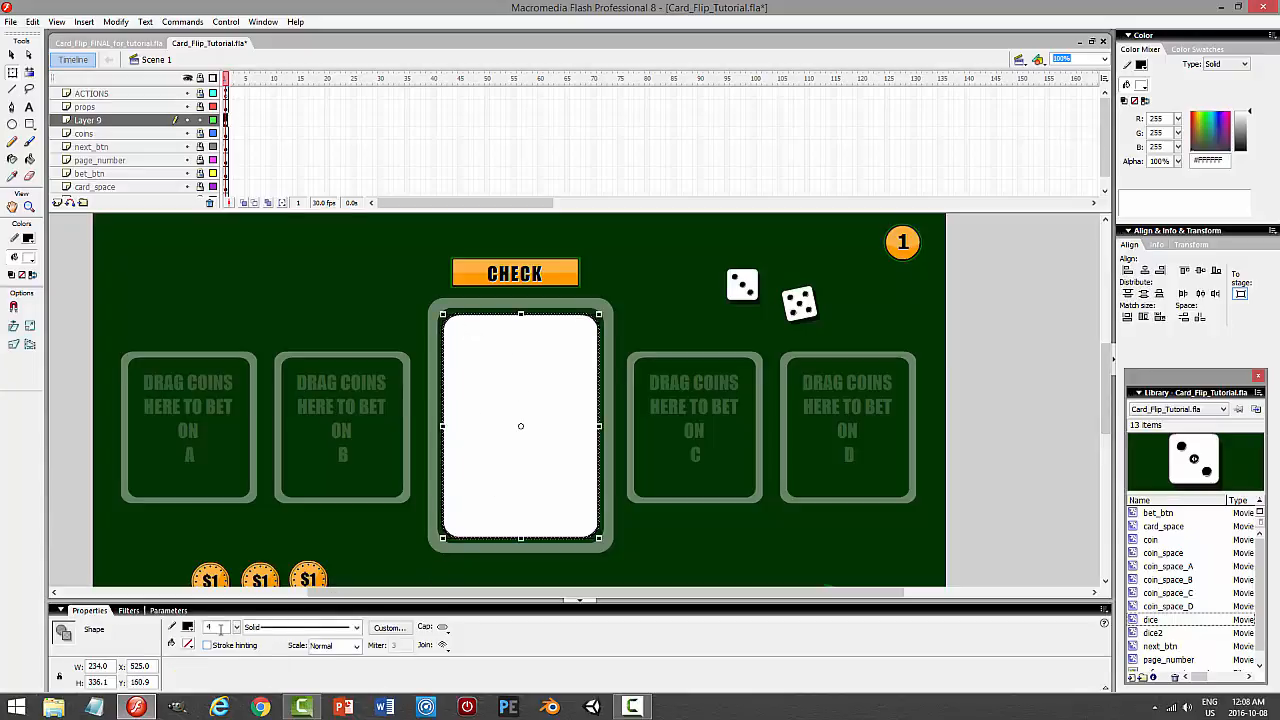
key("Return")
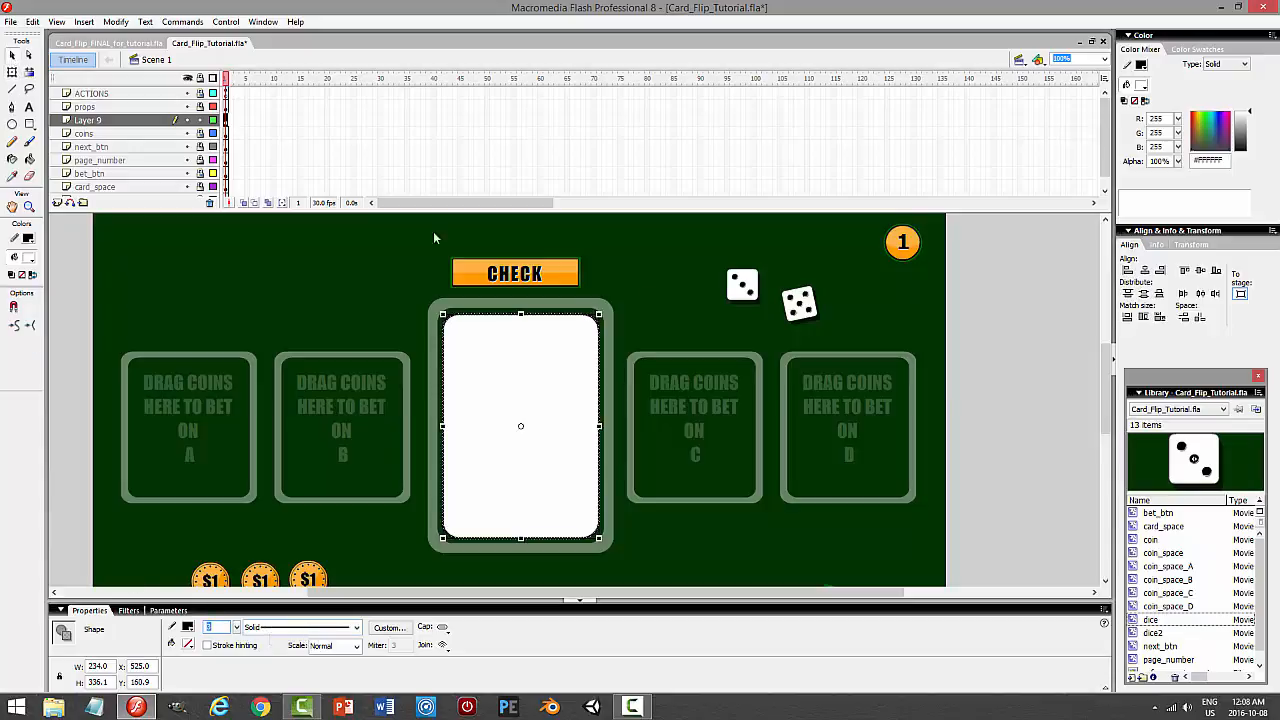
left_click(690, 297)
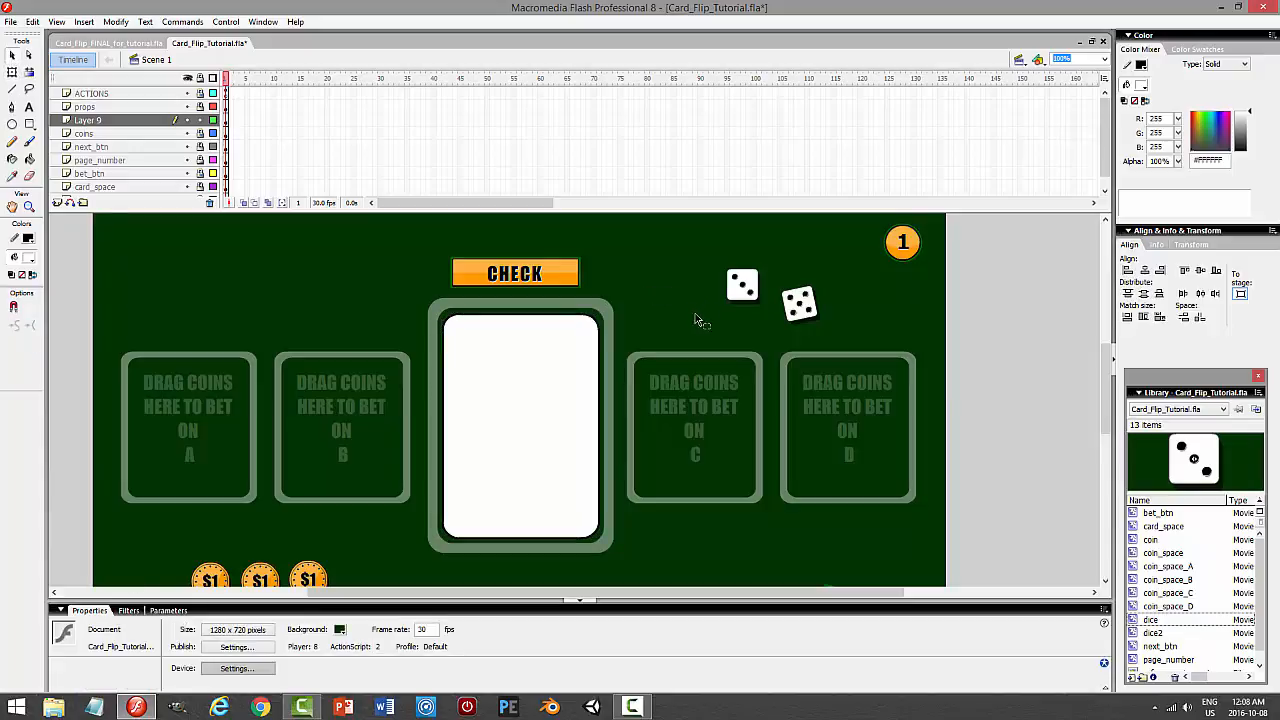
Convert the card drawing on Layer 9 into a movie clip symbol named "card".
left_click(110, 120)
left_click(116, 22)
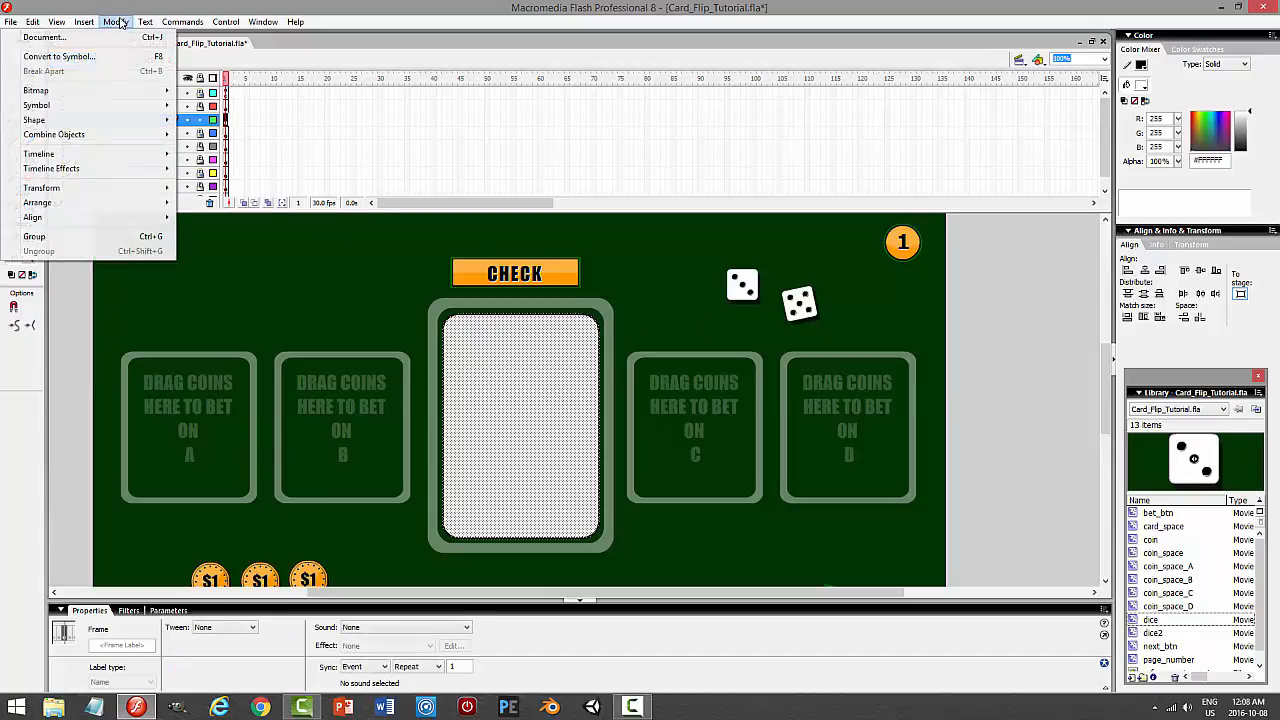
left_click(107, 57)
type("card")
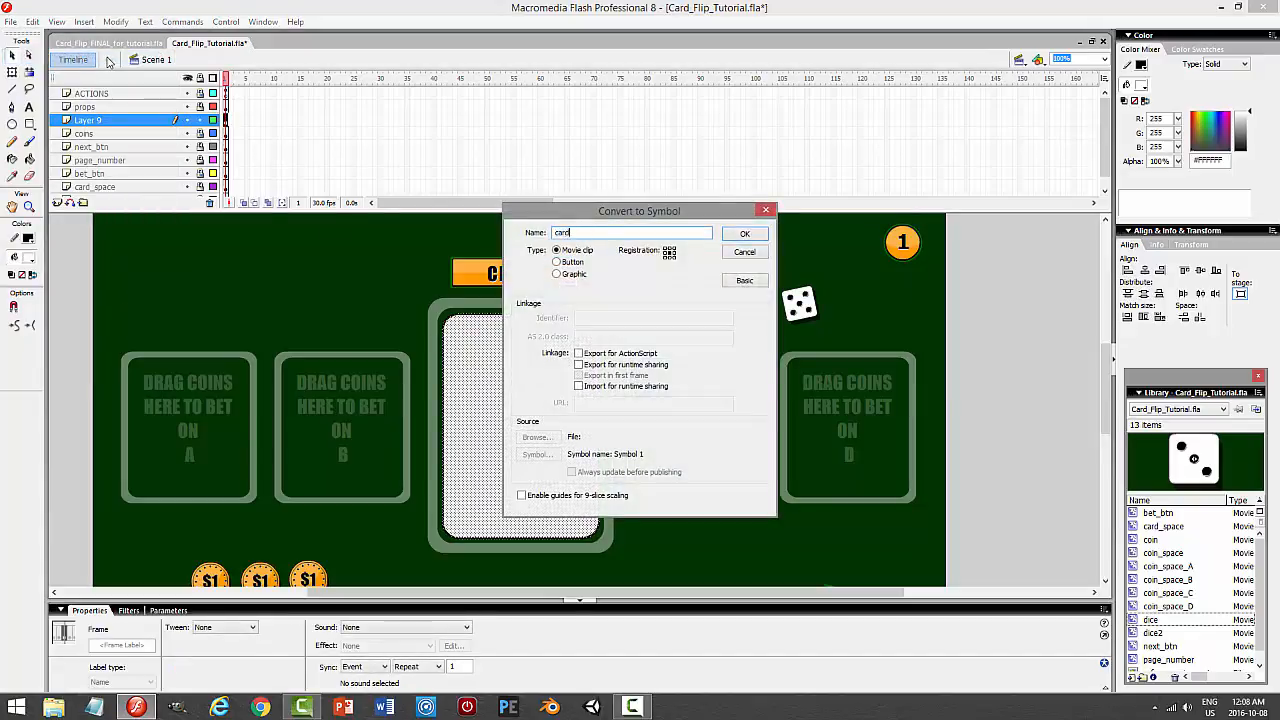
key("Return")
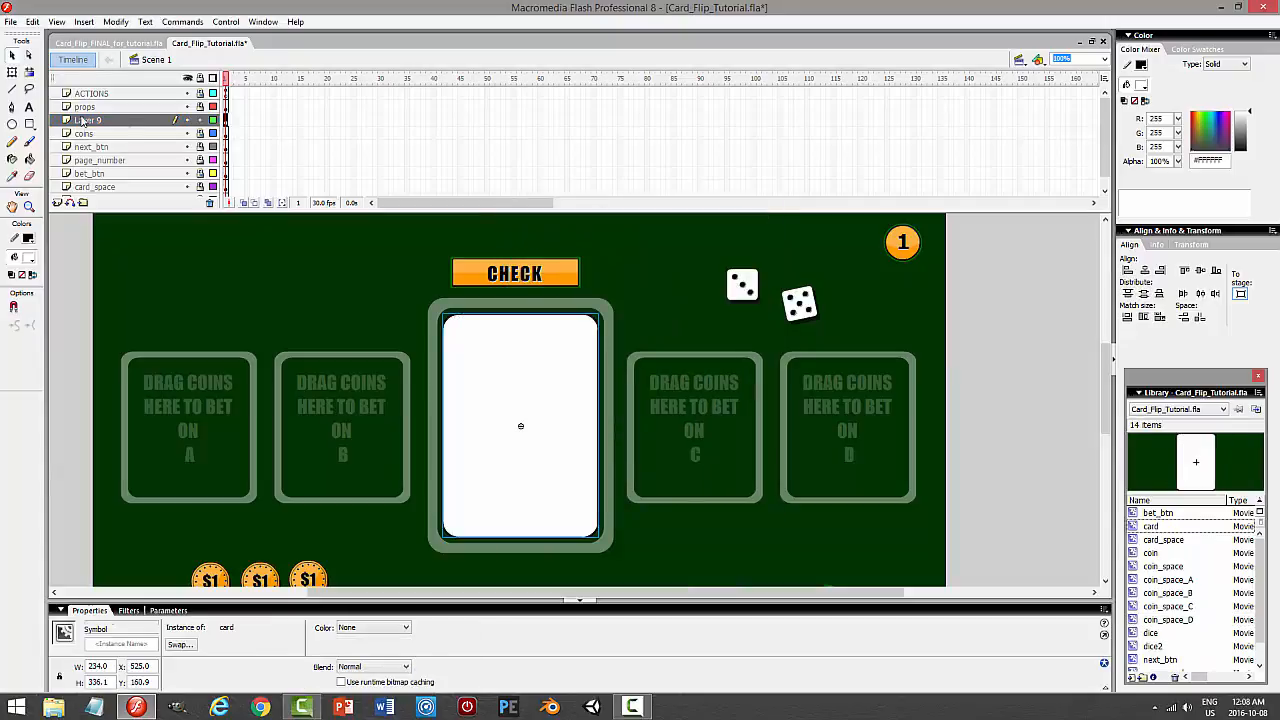
Rename the layer that holds the card, Layer 9, as "card".
double_click(87, 120)
type("card")
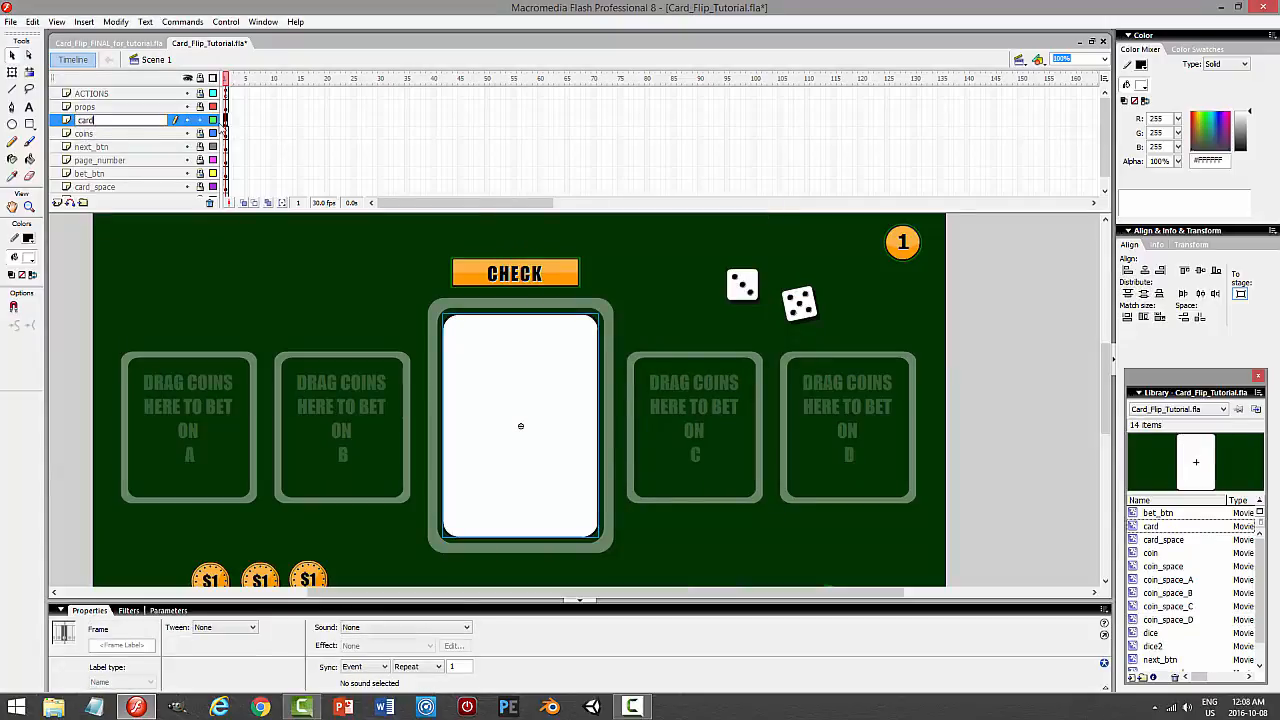
left_click(76, 222)
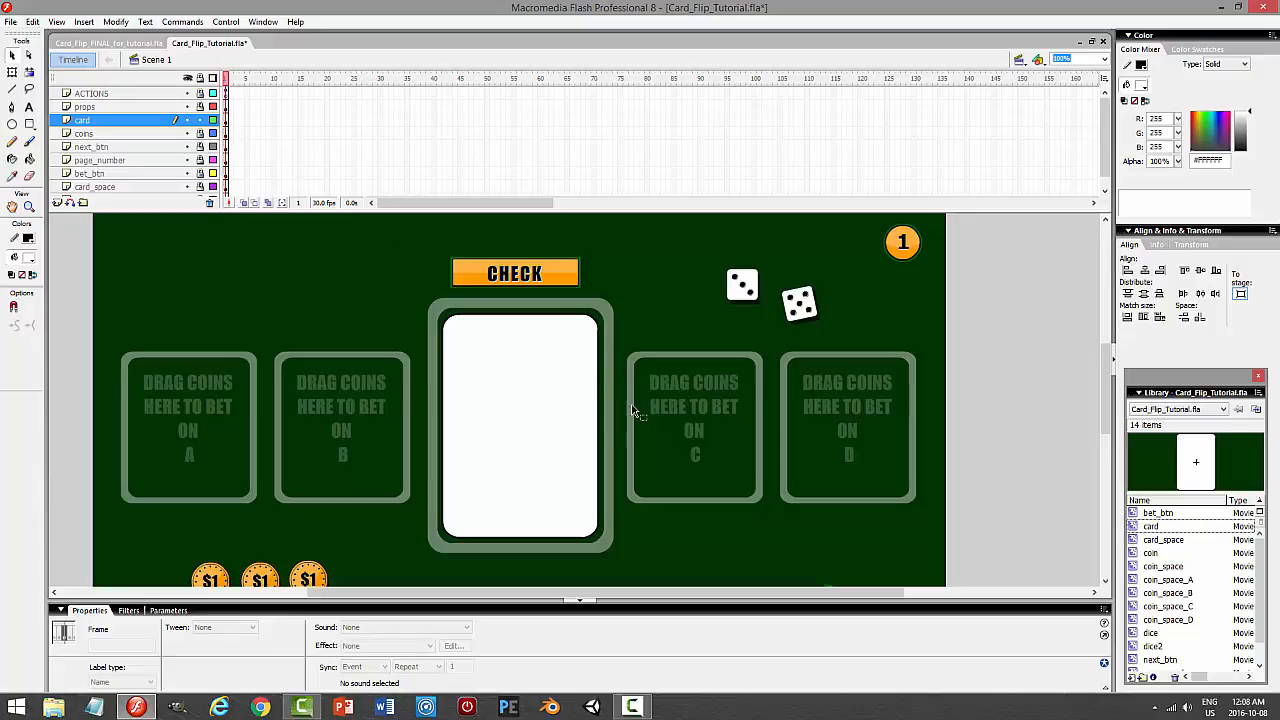
Open the card symbol for editing in place and rename its only layer as "body".
double_click(557, 397)
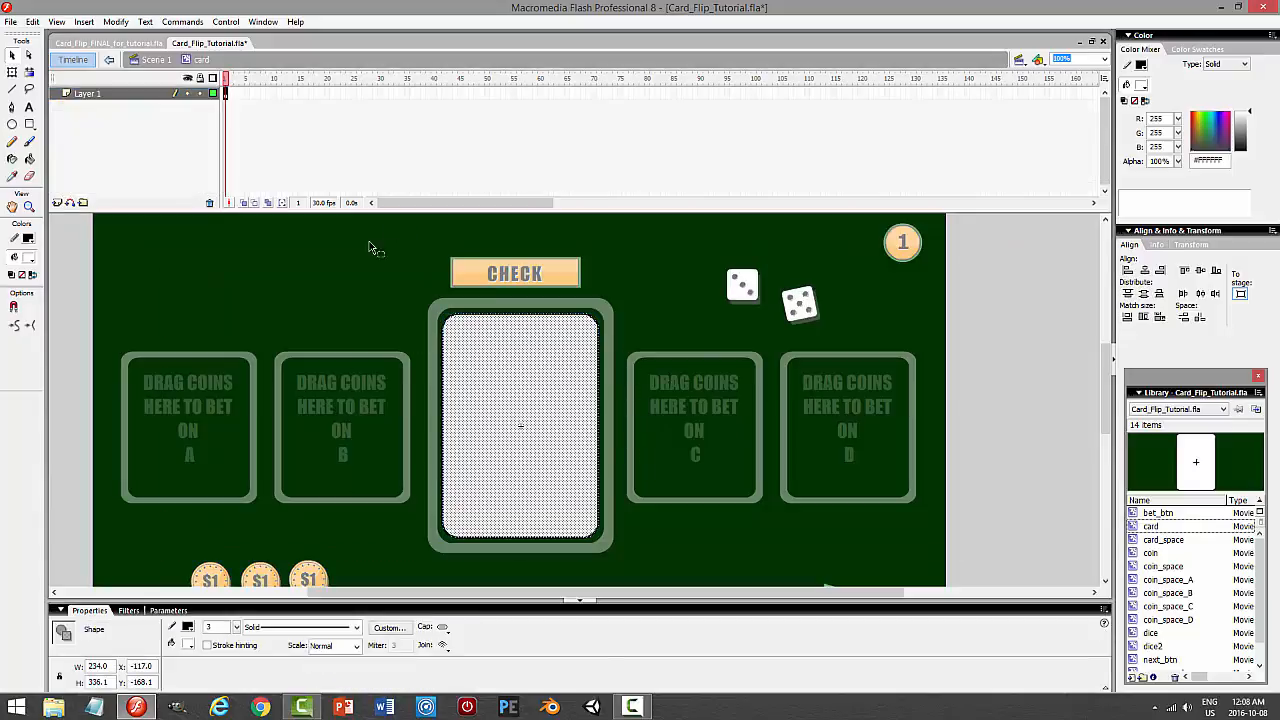
double_click(122, 95)
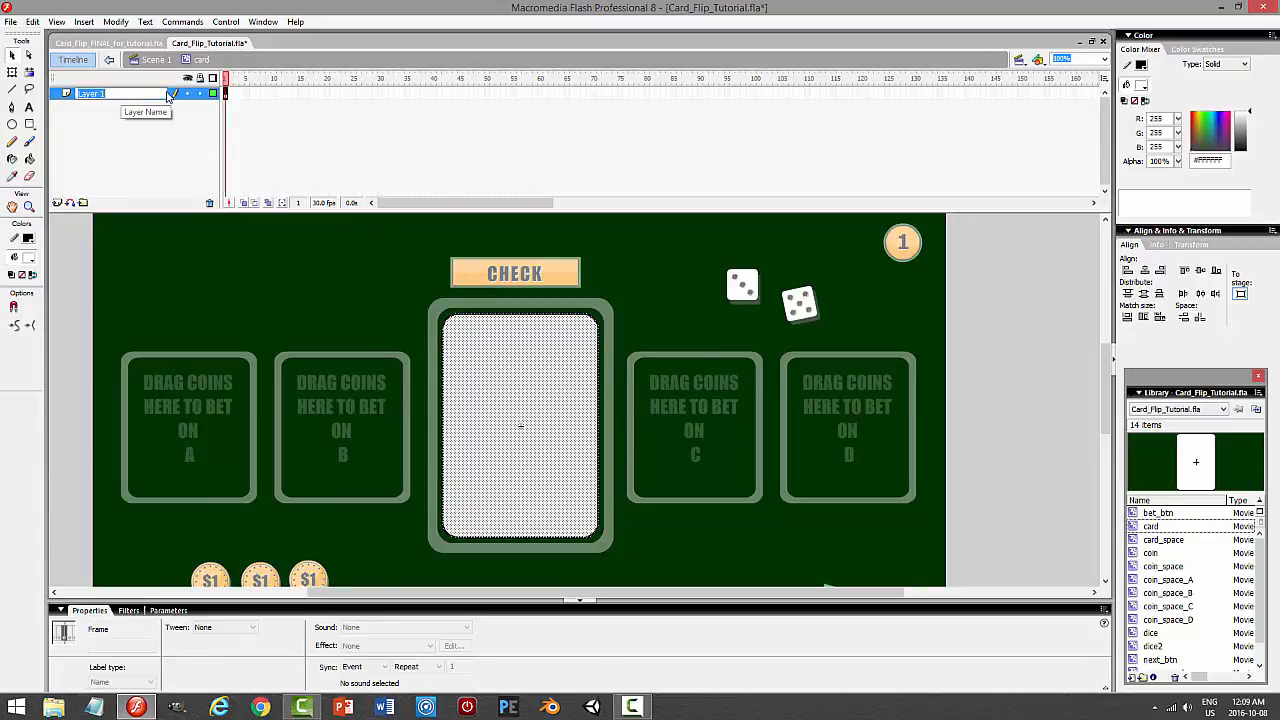
type("back")
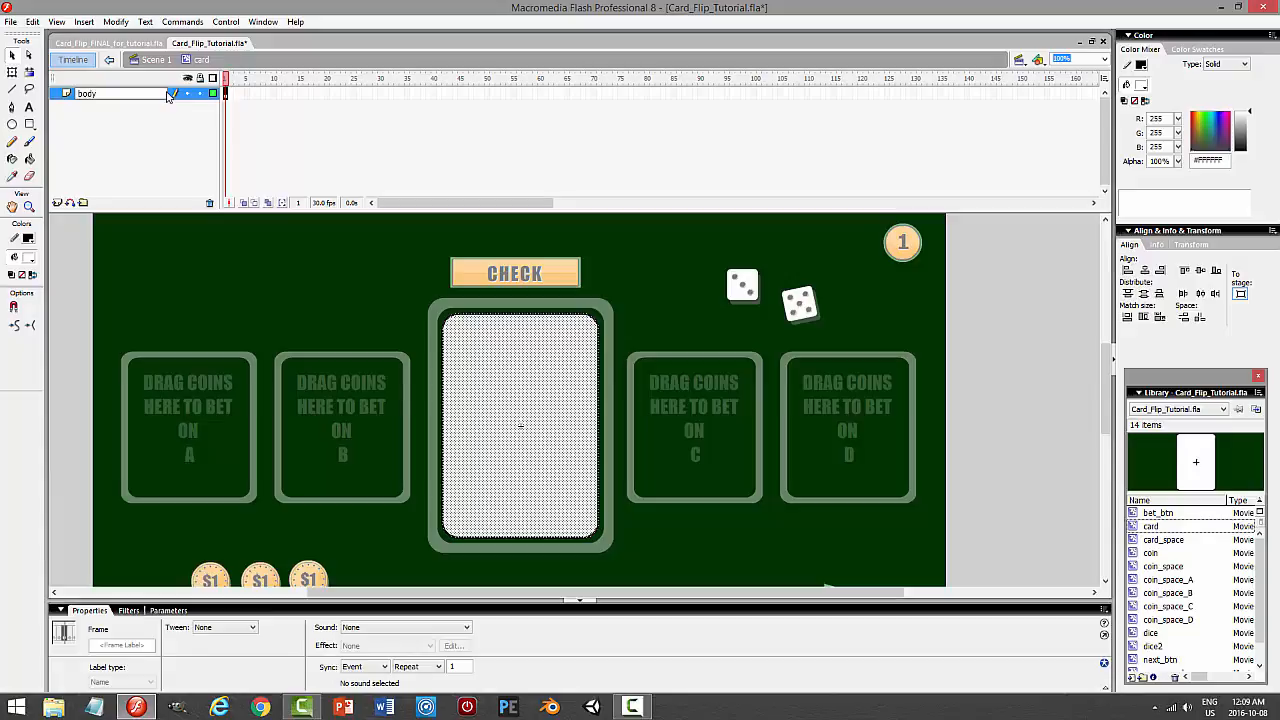
type("y")
key("Return")
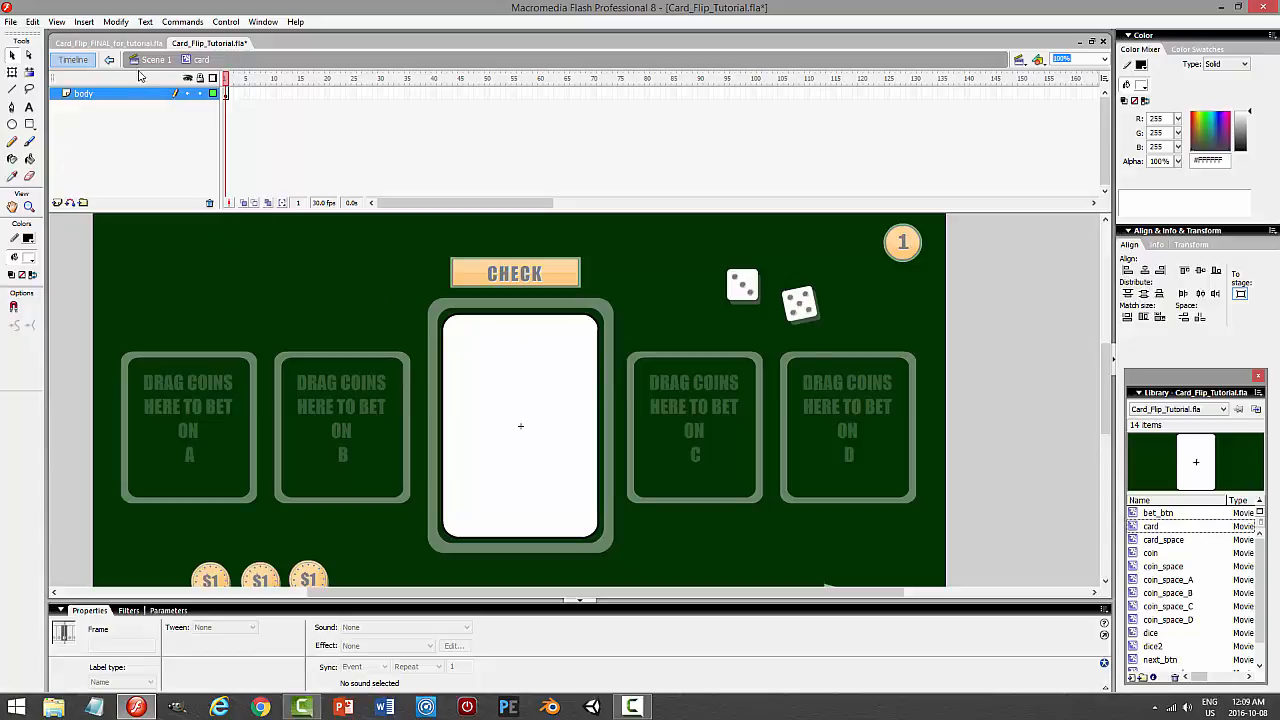
Lock body and, on a new layer above it, draw an unfilled square-cornered rectangle about 186 by 281 px inside the card with stroke 2.
left_click(58, 203)
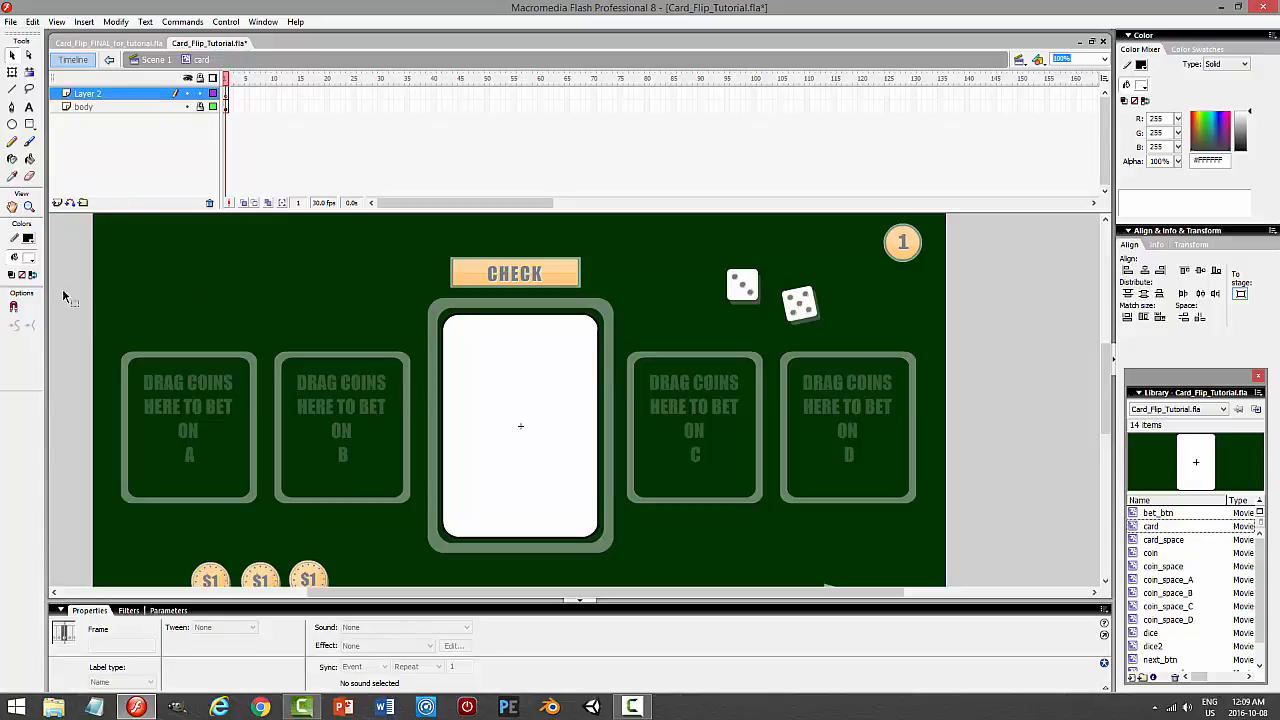
left_click(30, 258)
left_click(184, 277)
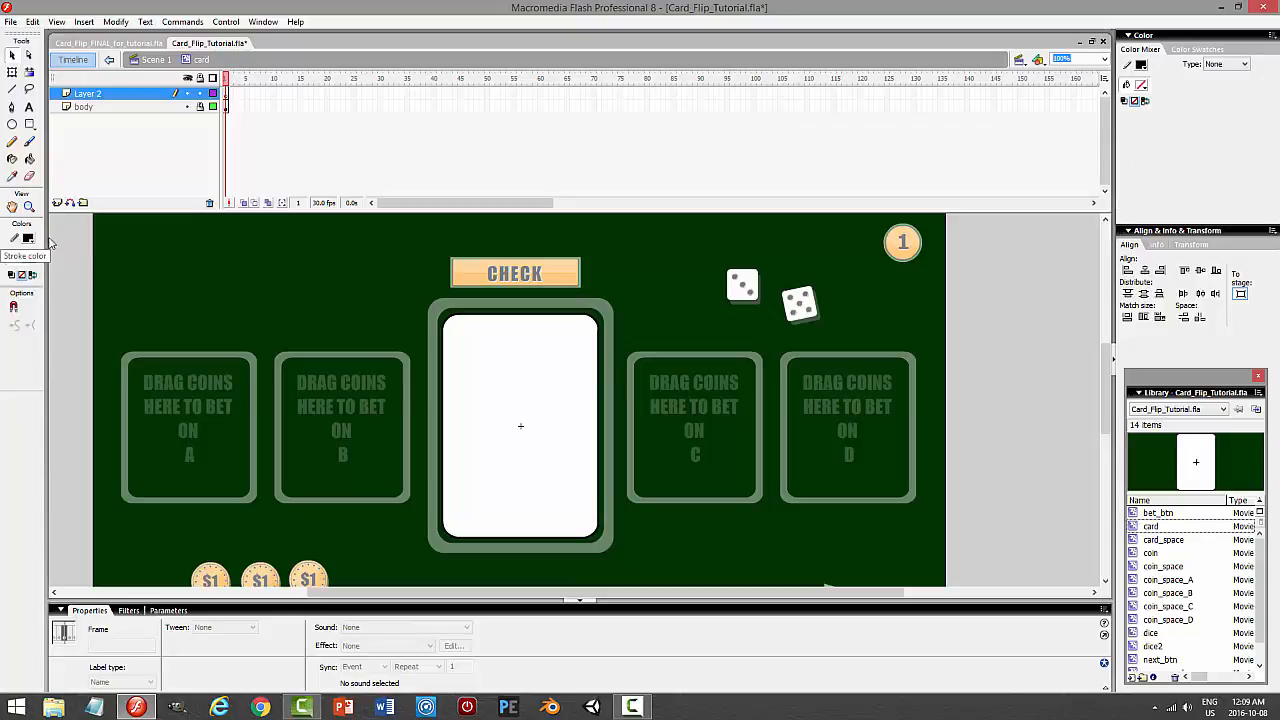
left_click(30, 124)
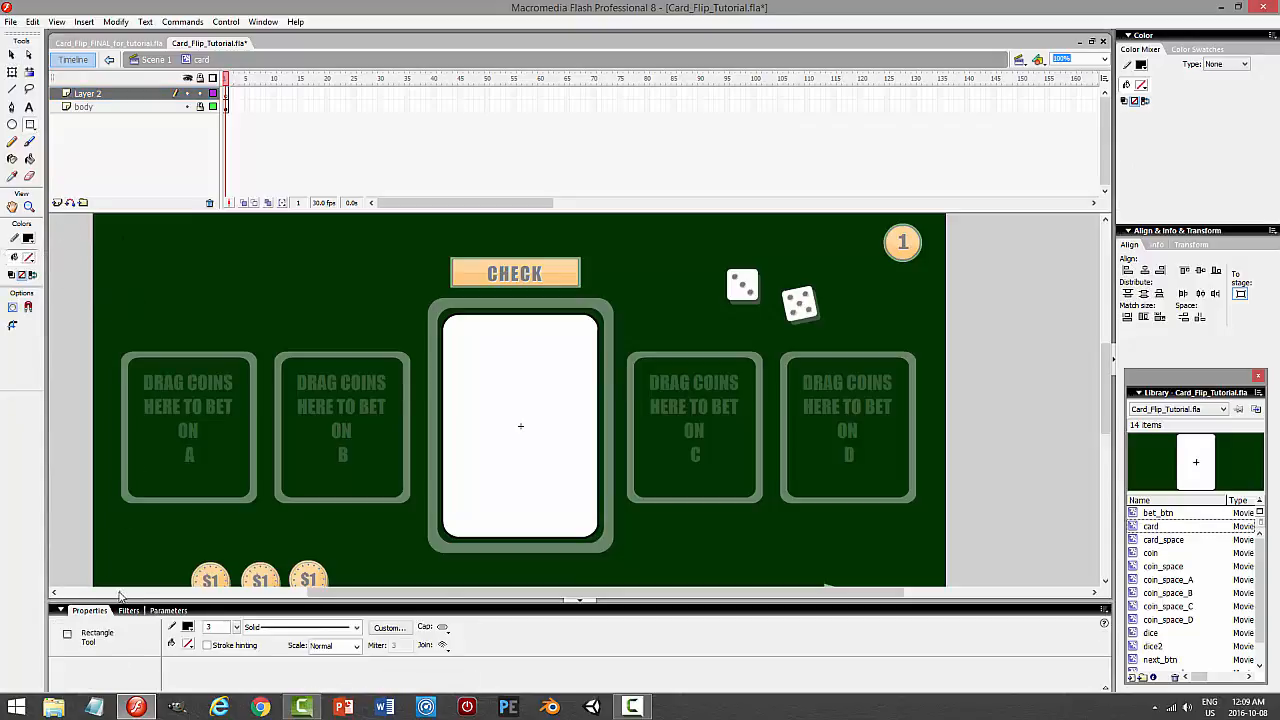
left_click(12, 324)
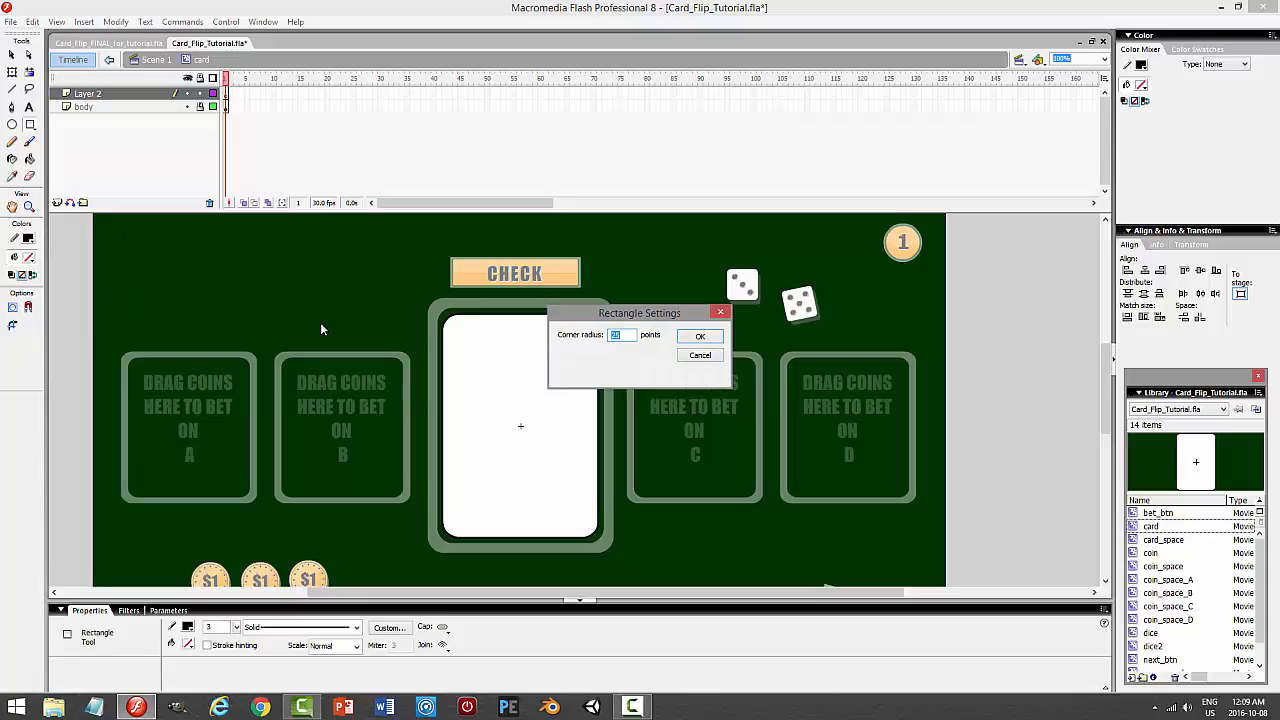
key("Return")
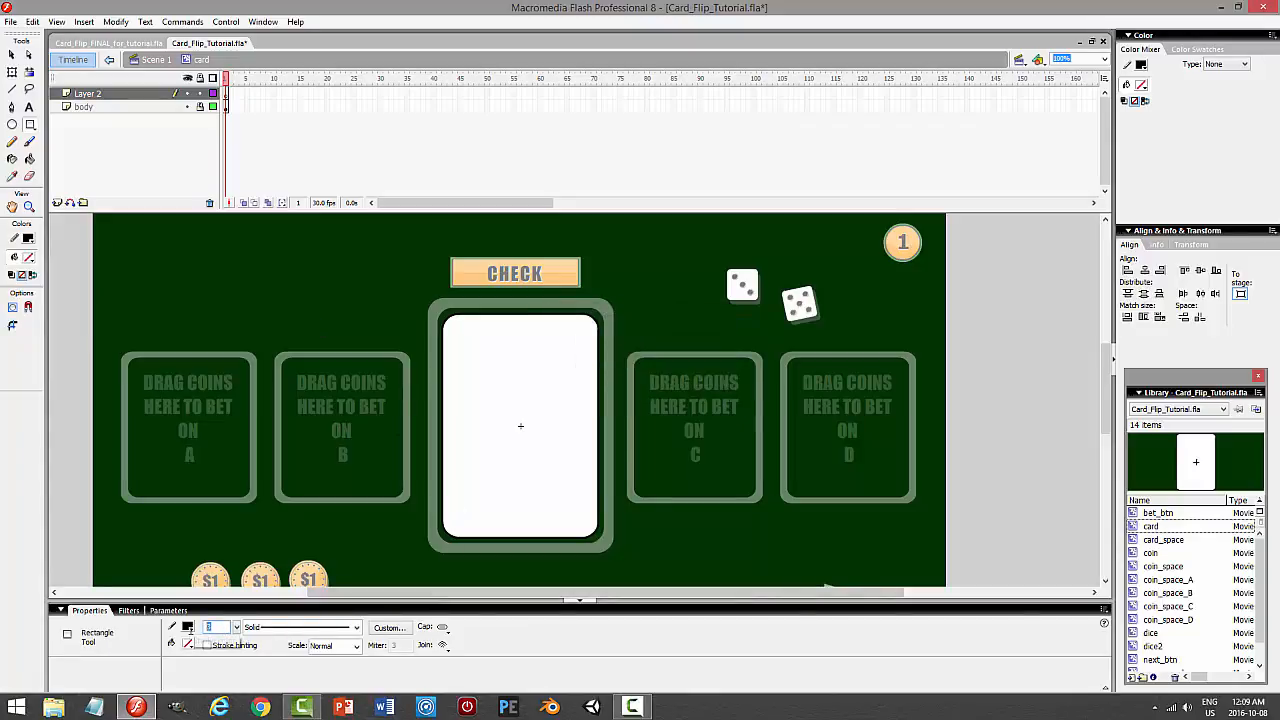
type("2")
key("Return")
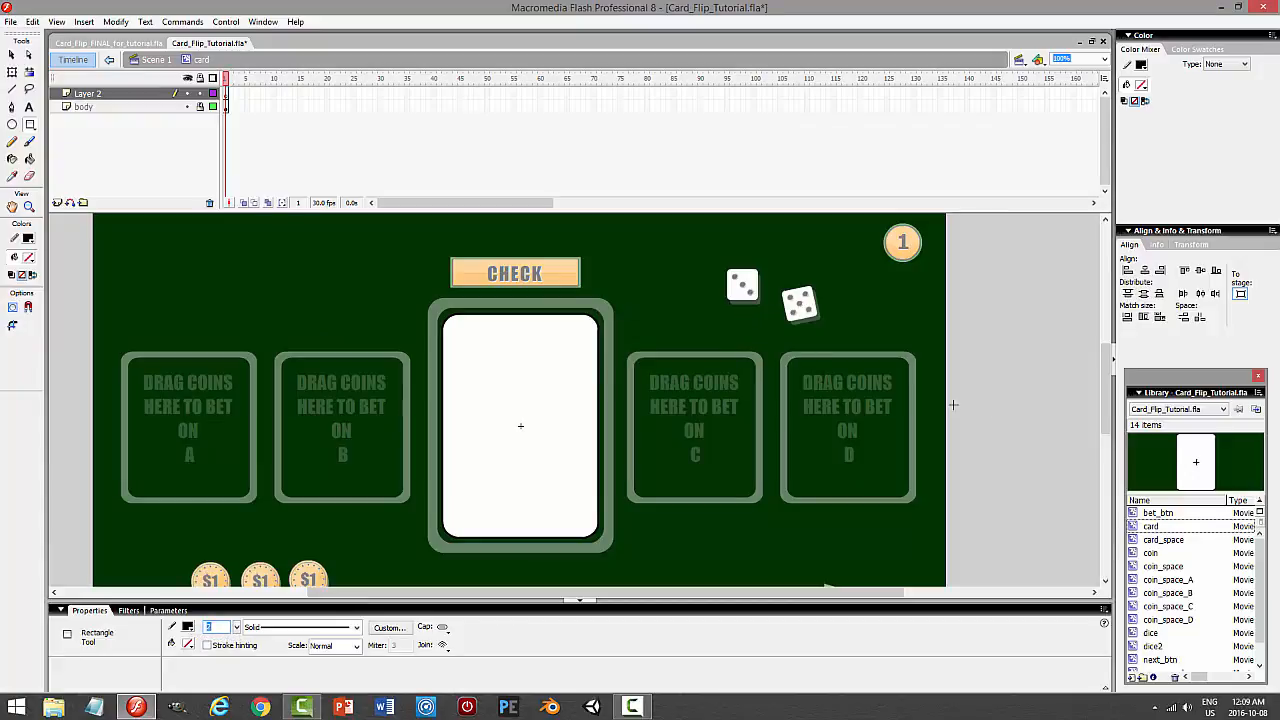
mouse_move(1106, 390)
left_mouse_down()
mouse_move(1104, 289)
mouse_move(1104, 392)
left_mouse_up()
left_click_drag(458, 332, 583, 519)
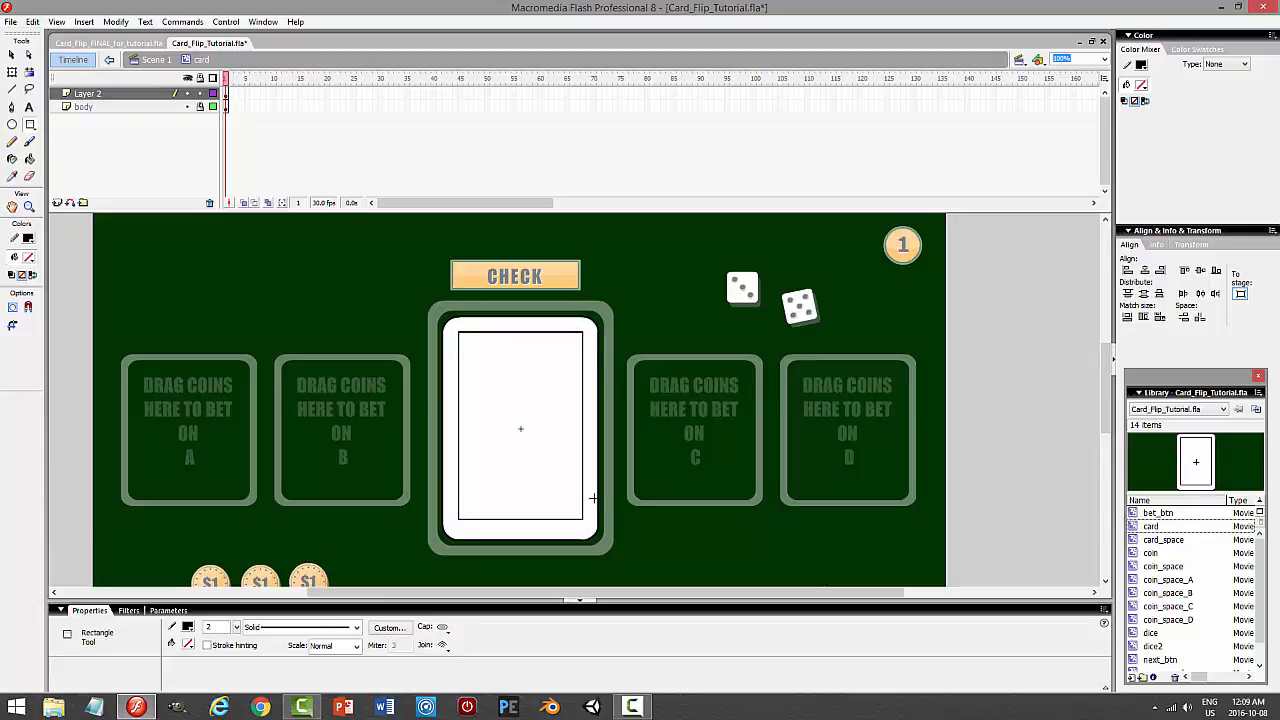
Centre the new rectangle vertically on the card using stage alignment and deselect it.
left_click(100, 93)
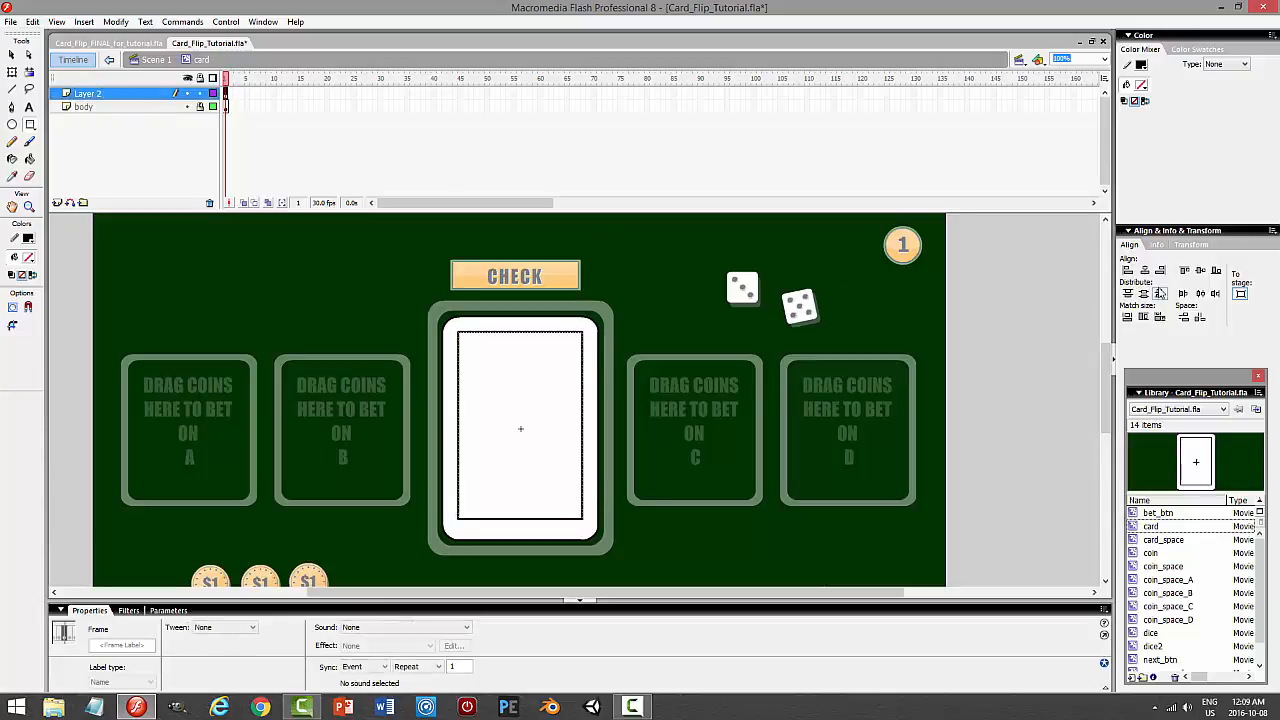
left_click(1200, 270)
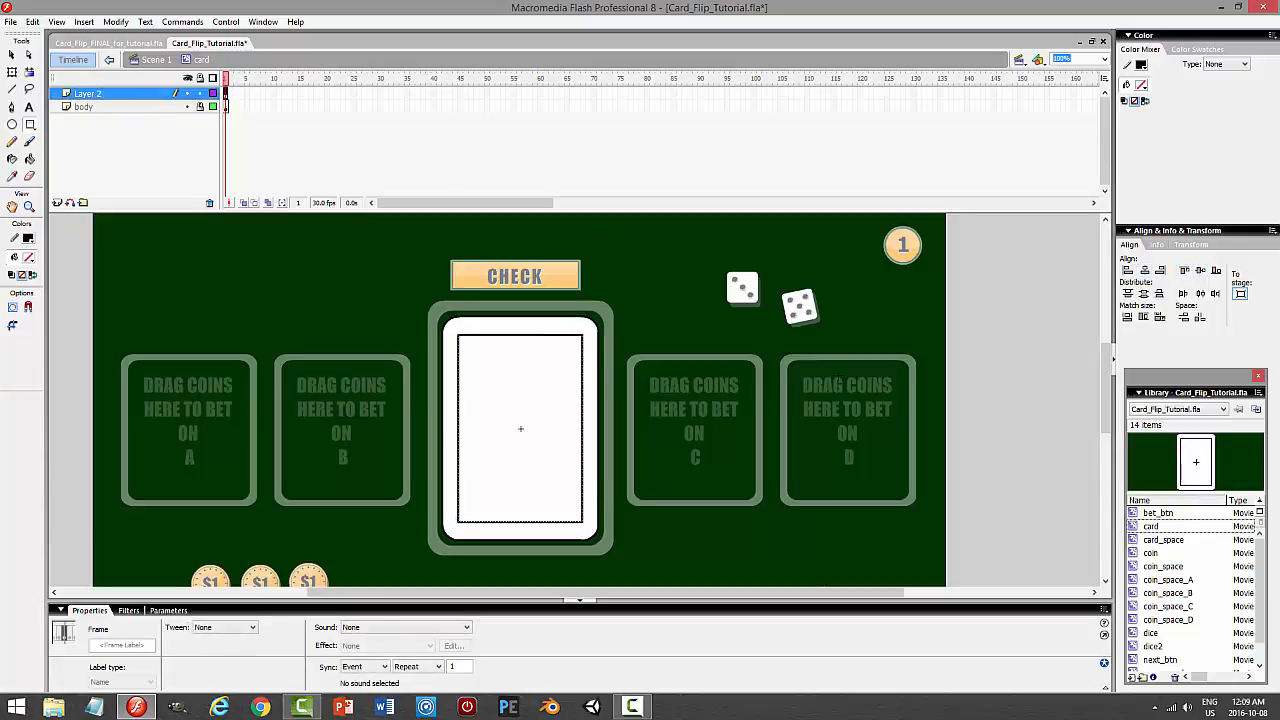
key("v")
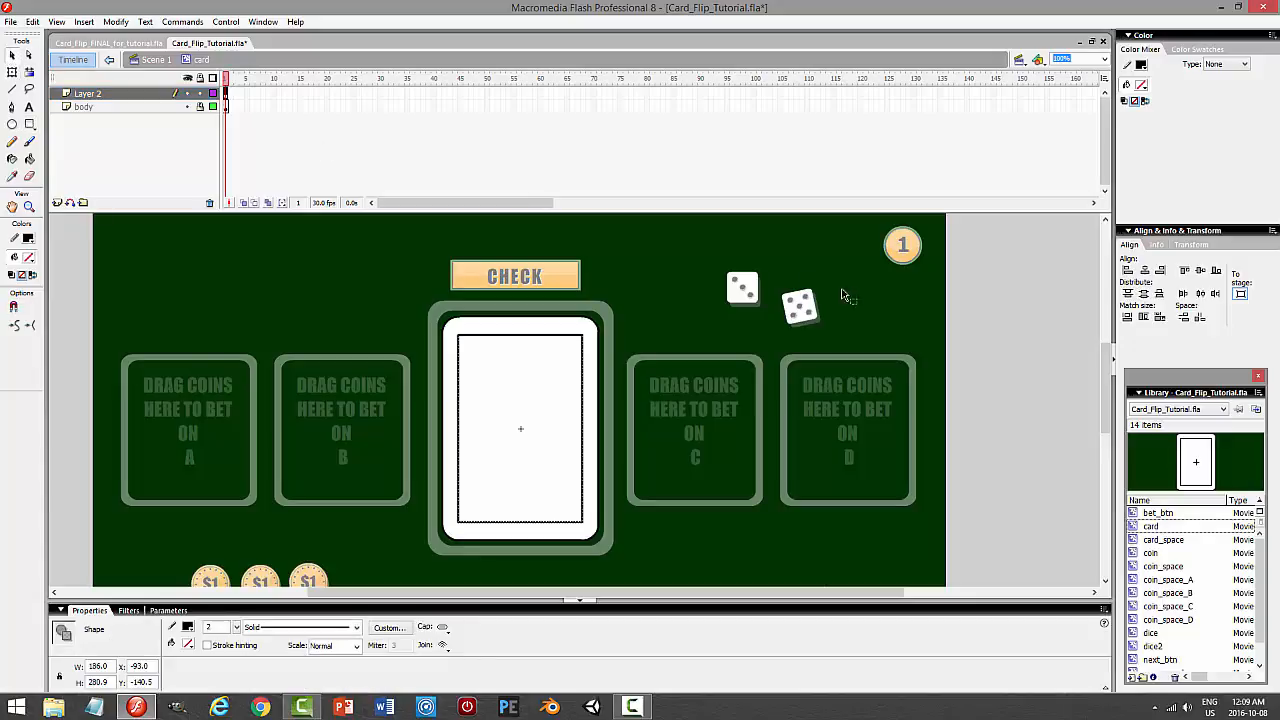
left_click(968, 302)
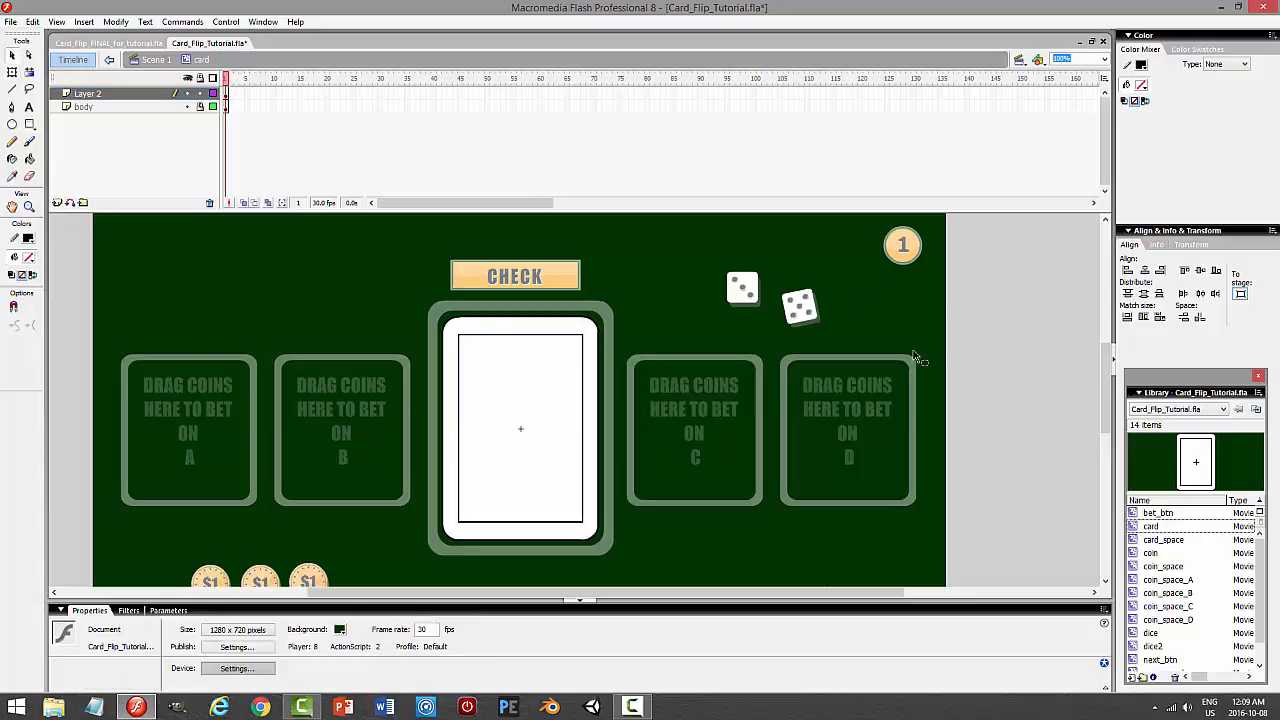
Copy the complete rectangle outline inside the card and paste the duplicate in place on the same layer.
double_click(526, 337)
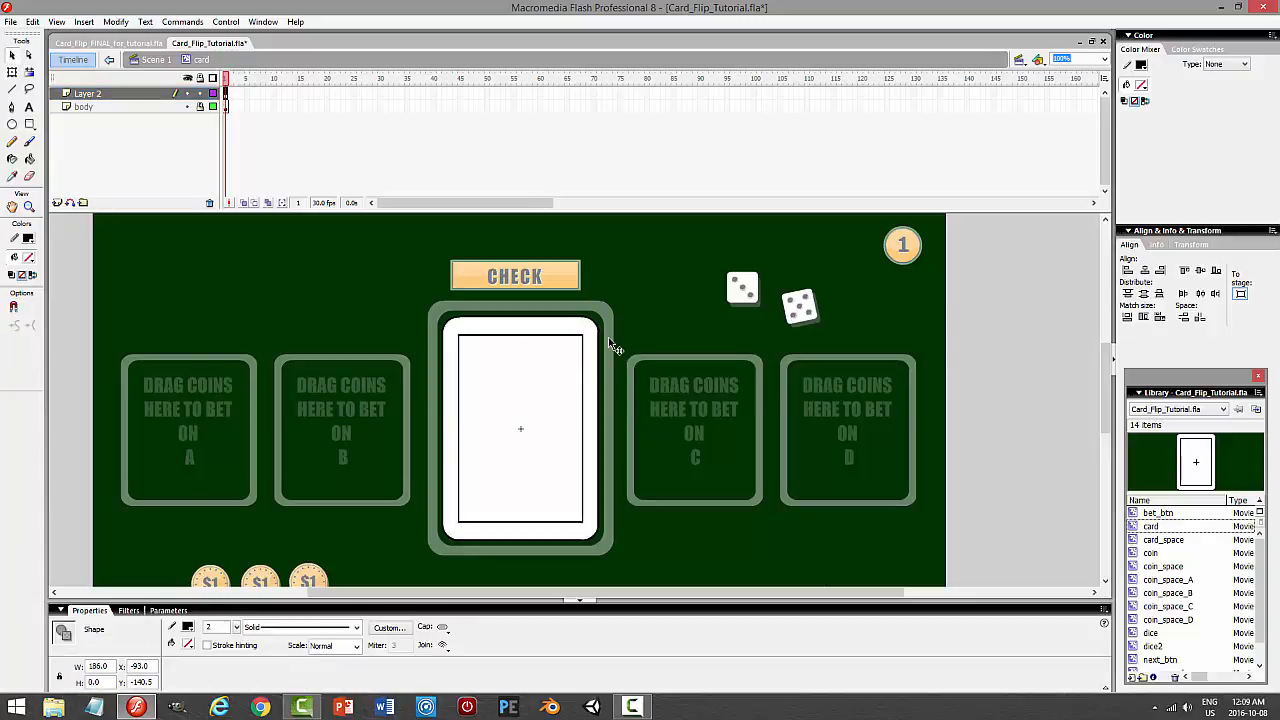
left_click(33, 22)
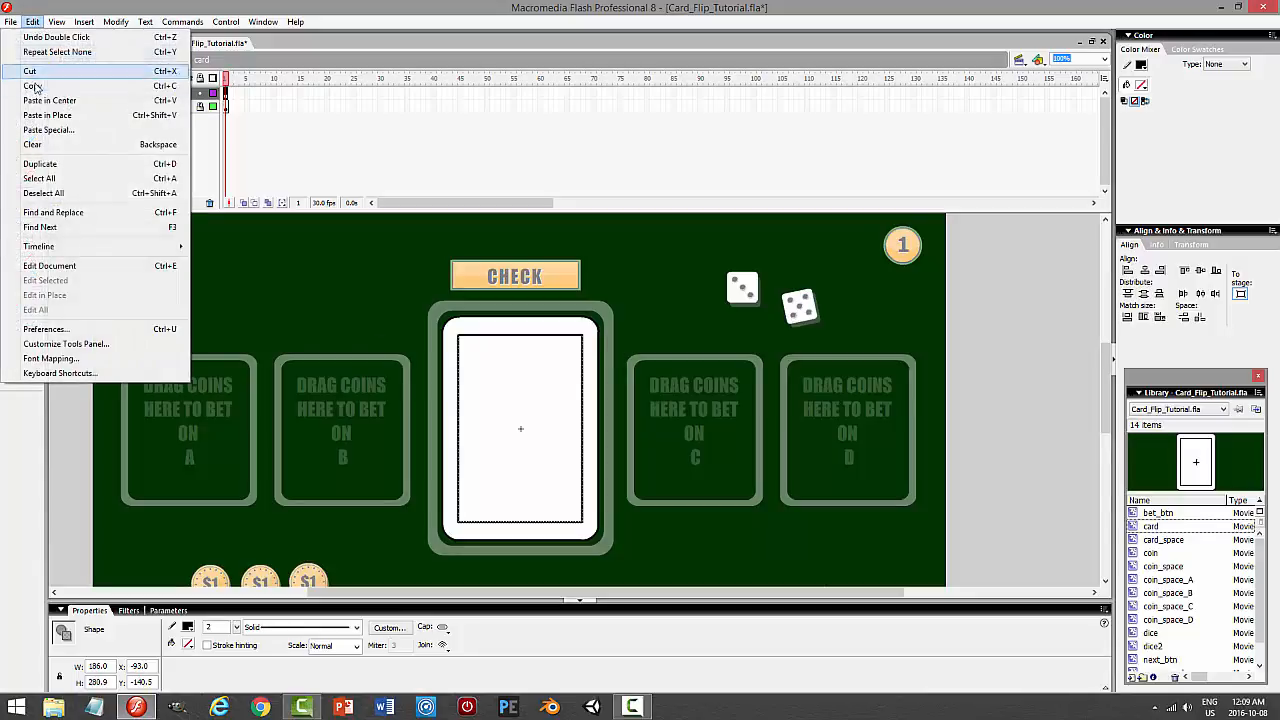
left_click(33, 86)
left_click(33, 22)
left_click(70, 115)
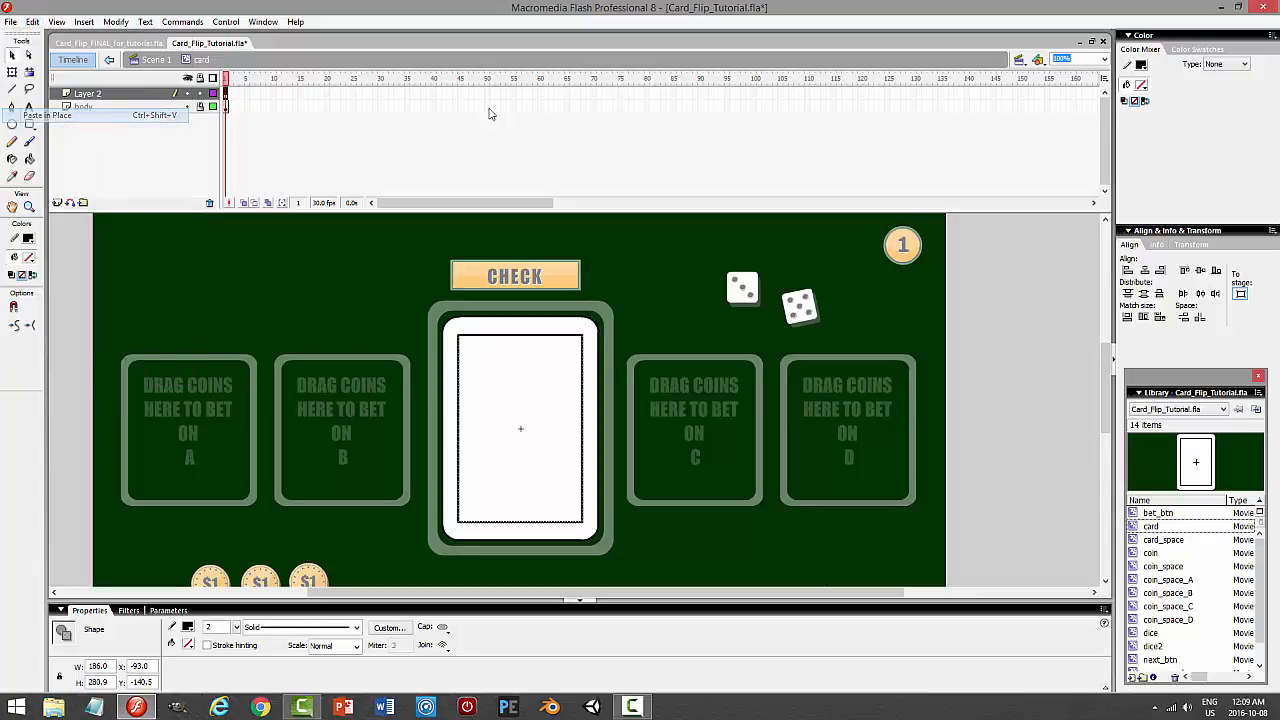
Scale the pasted rectangle down about its centre to about 177 by 268 px, inside the original outline.
left_click(1105, 60)
left_click(1070, 100)
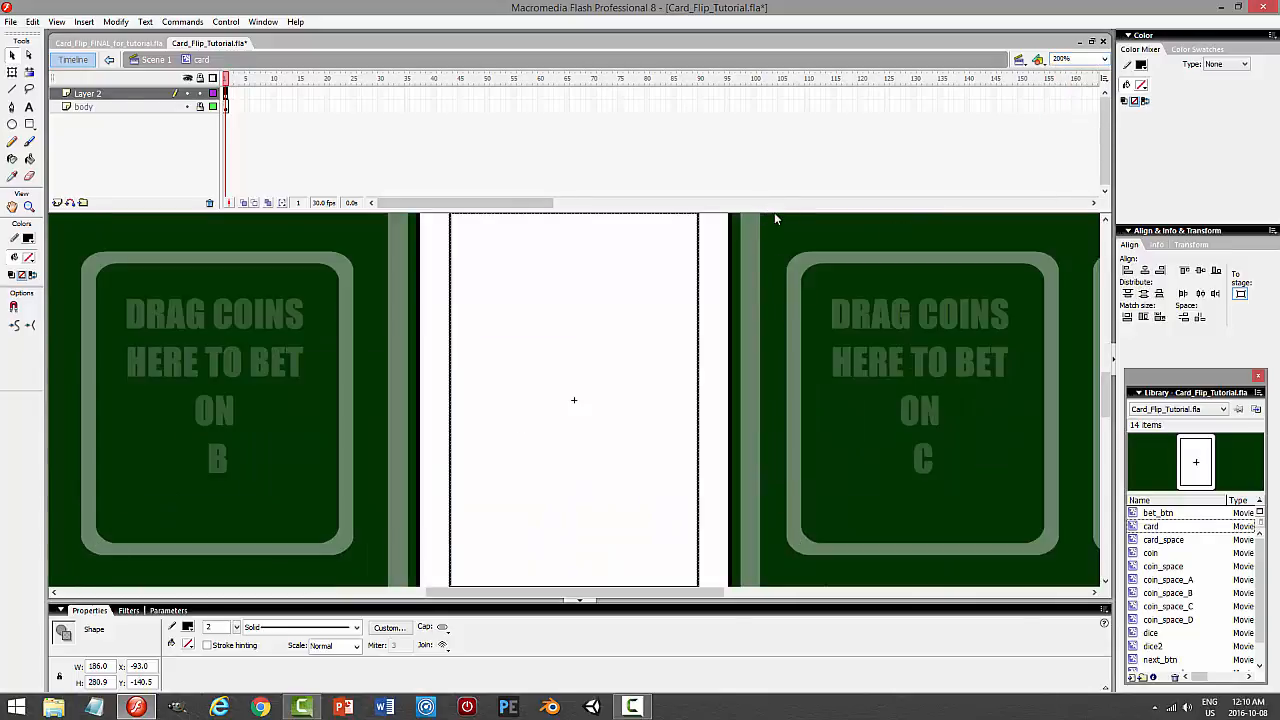
left_click_drag(776, 212, 814, 138)
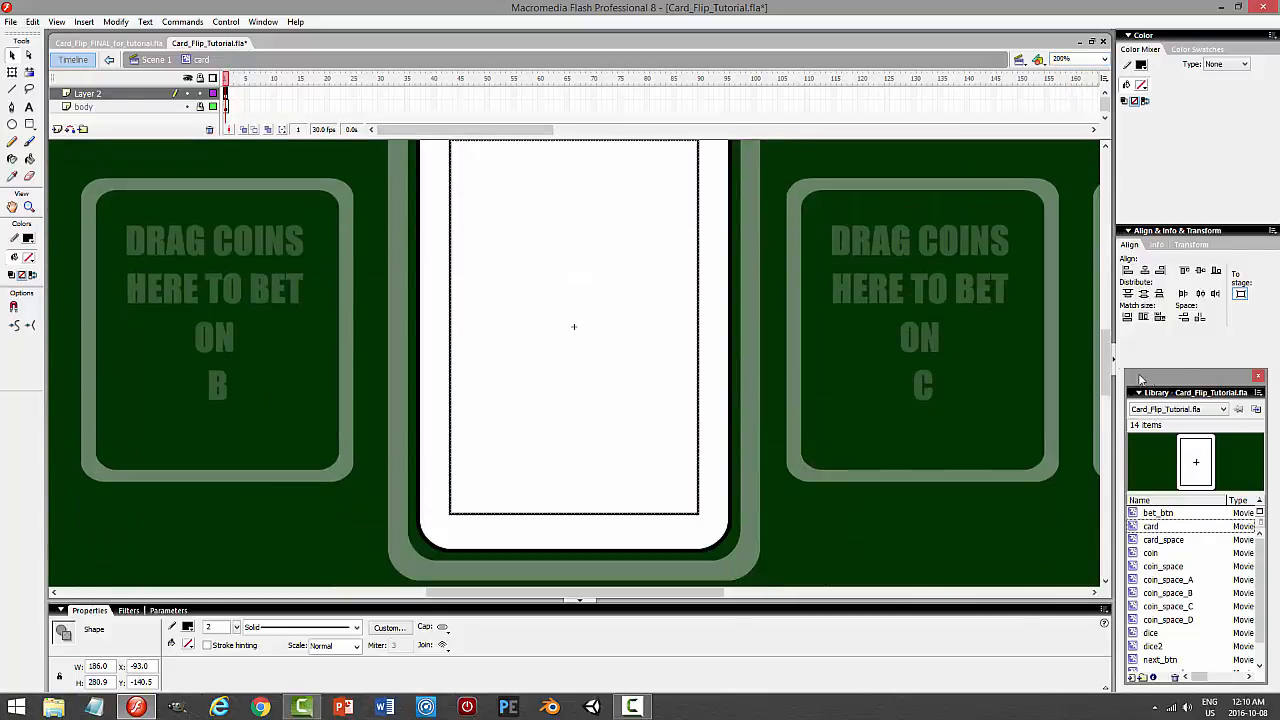
mouse_move(1107, 370)
left_mouse_down()
mouse_move(1110, 345)
mouse_move(1112, 366)
left_mouse_up()
left_click(12, 72)
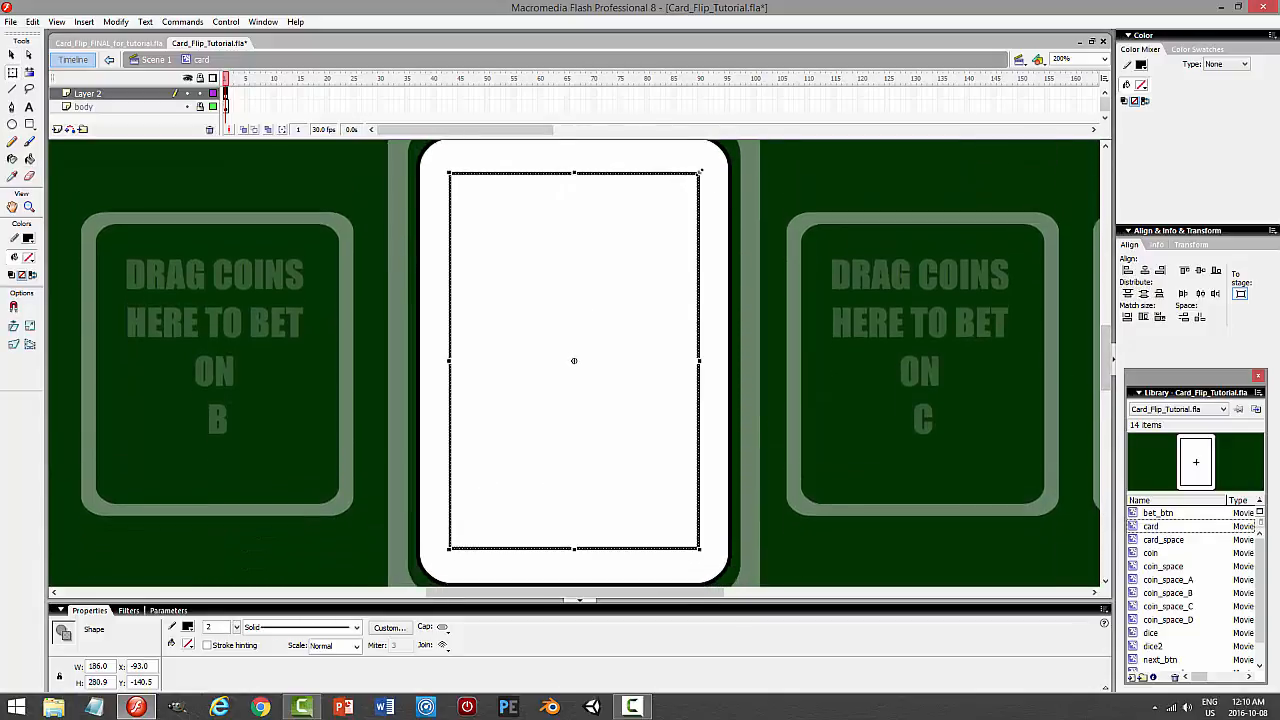
left_click_drag(698, 172, 693, 176)
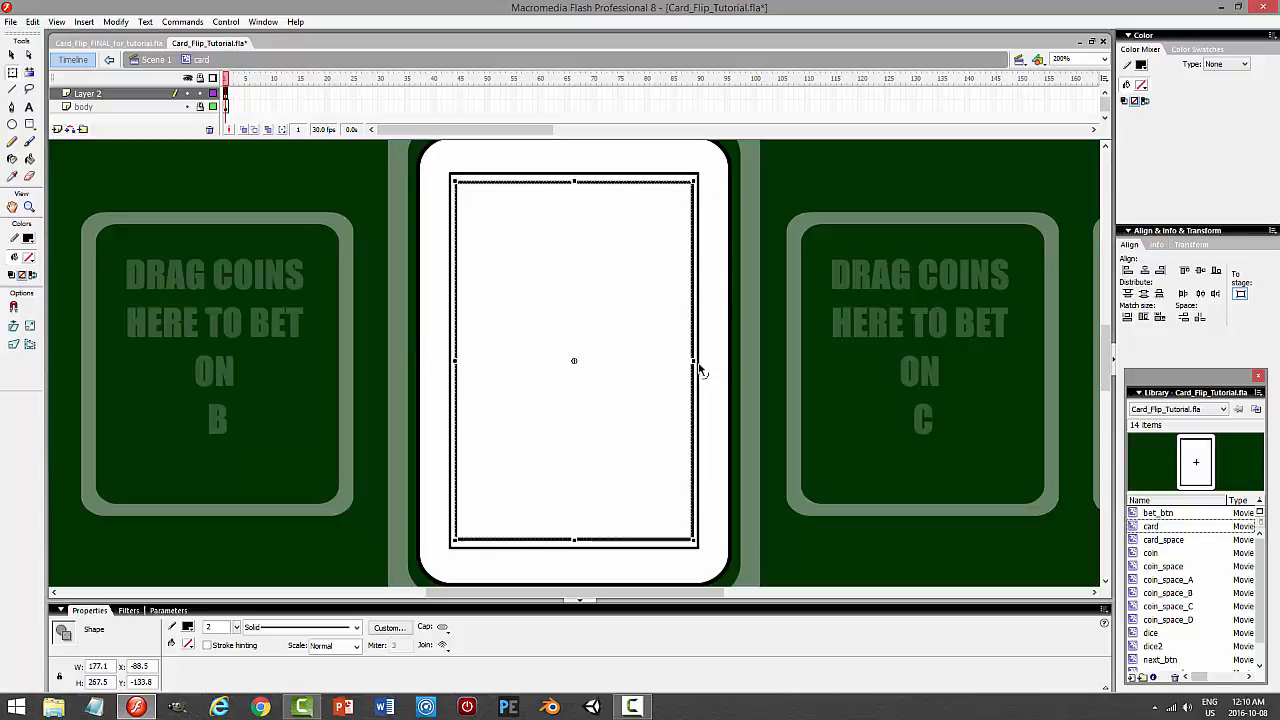
Refine the inner rectangle's size to about 170 by 261 px so the gap to the outer outline looks even all around.
left_click_drag(695, 361, 692, 361)
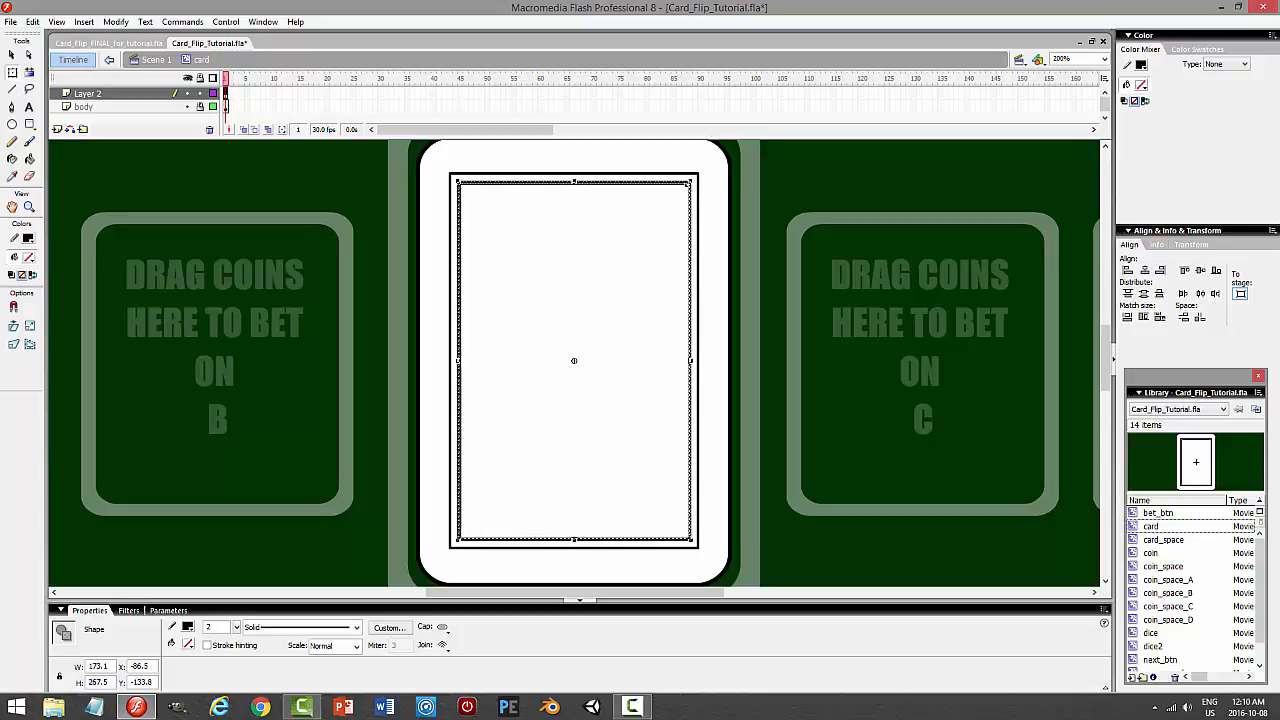
left_click_drag(803, 178, 814, 183)
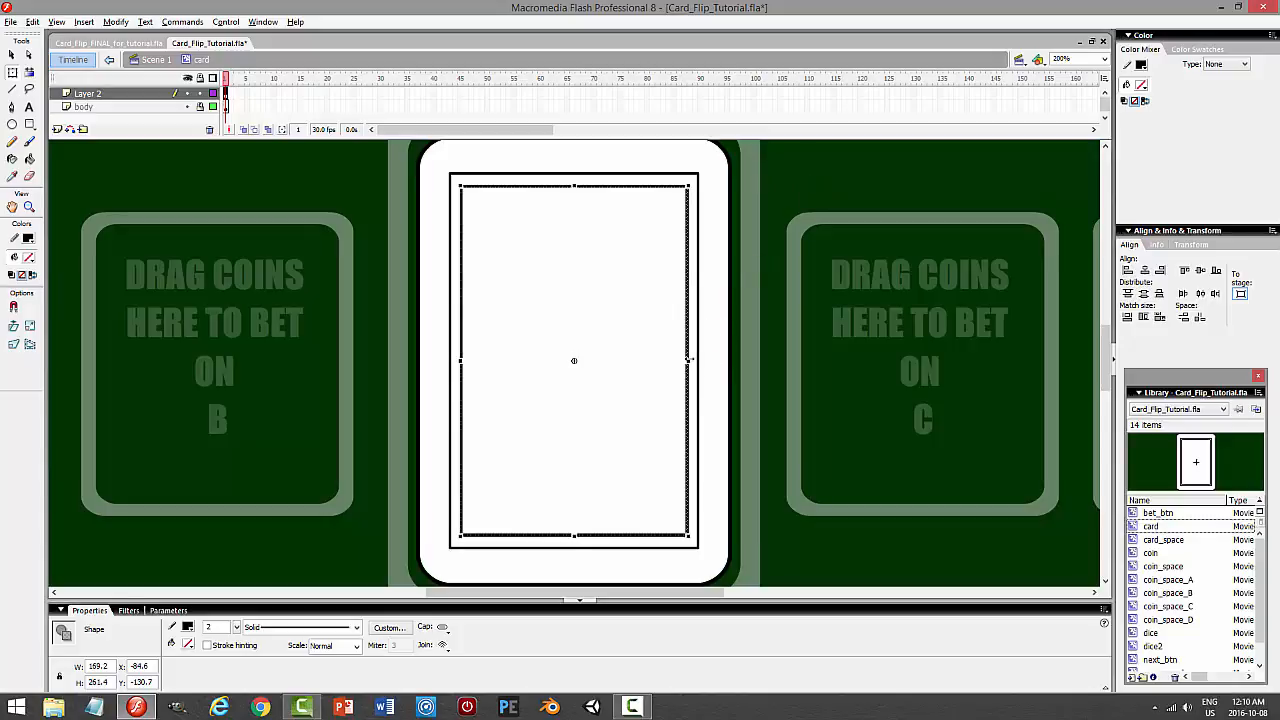
left_click_drag(688, 359, 689, 360)
left_click(836, 187)
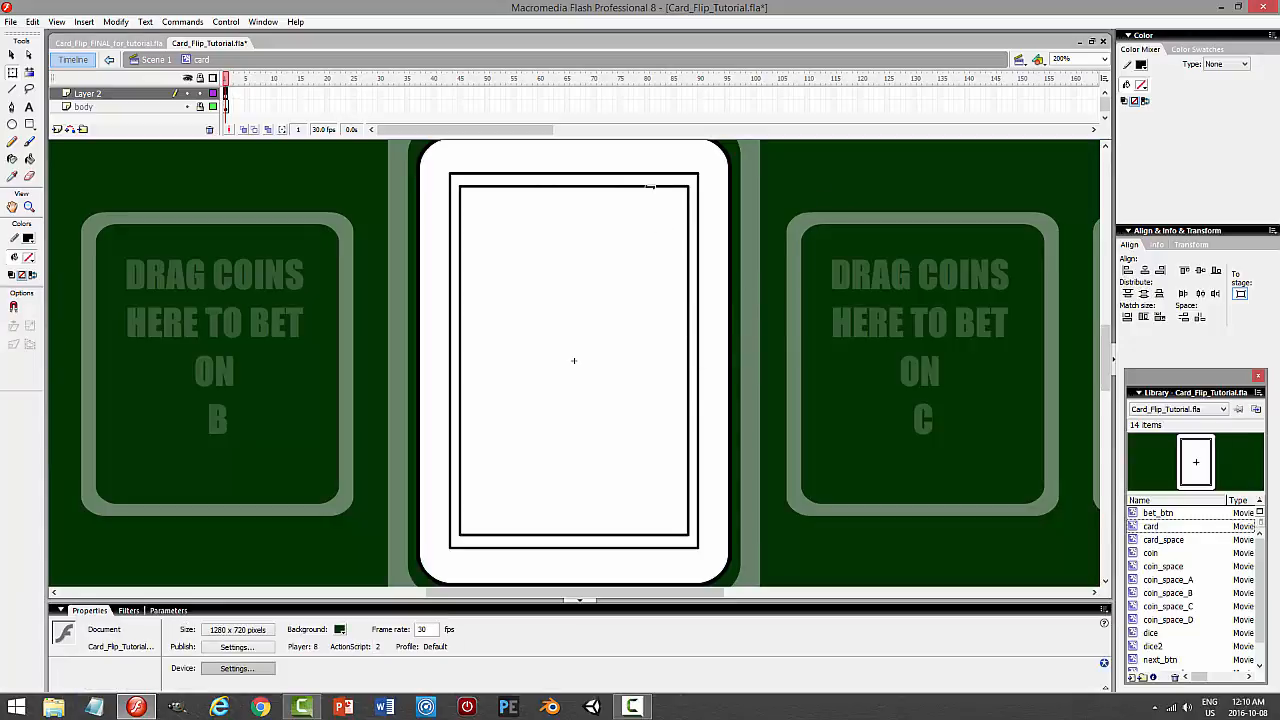
double_click(688, 380)
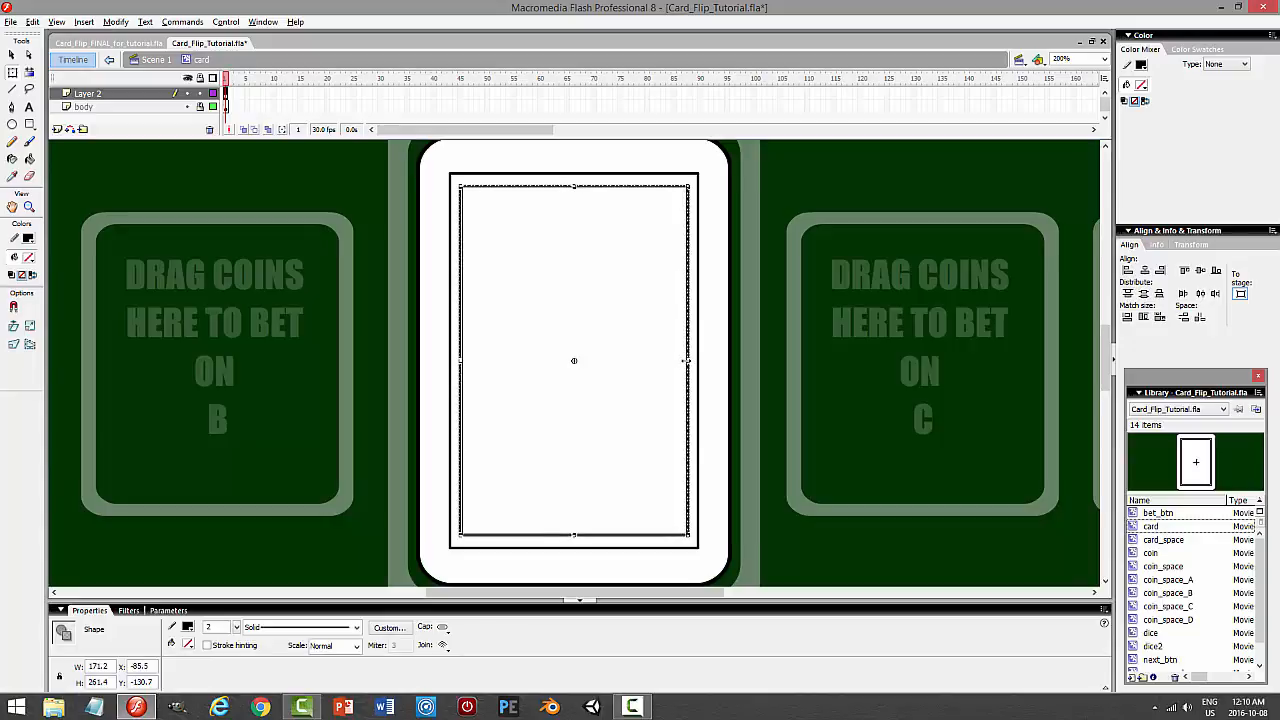
left_click(832, 200)
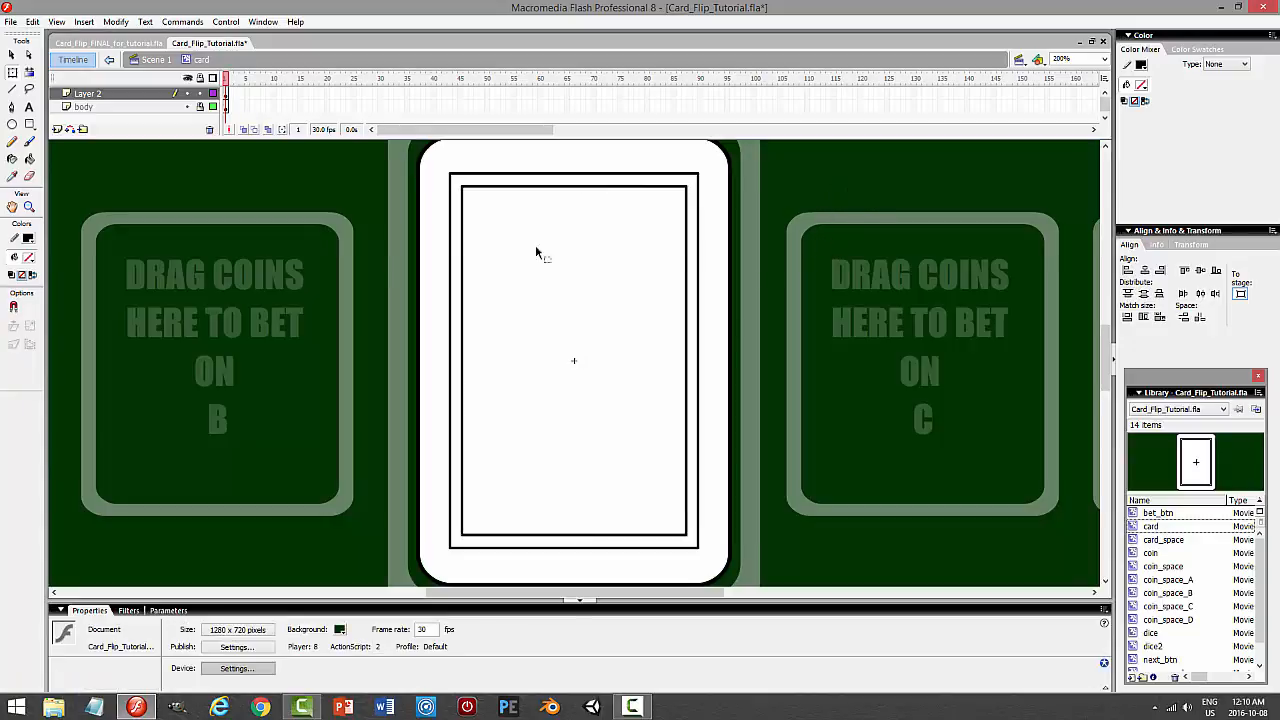
Fill the gap between the two rectangular outlines on the card with solid red #FF0000 using the Paint Bucket.
left_click(29, 158)
left_click(31, 258)
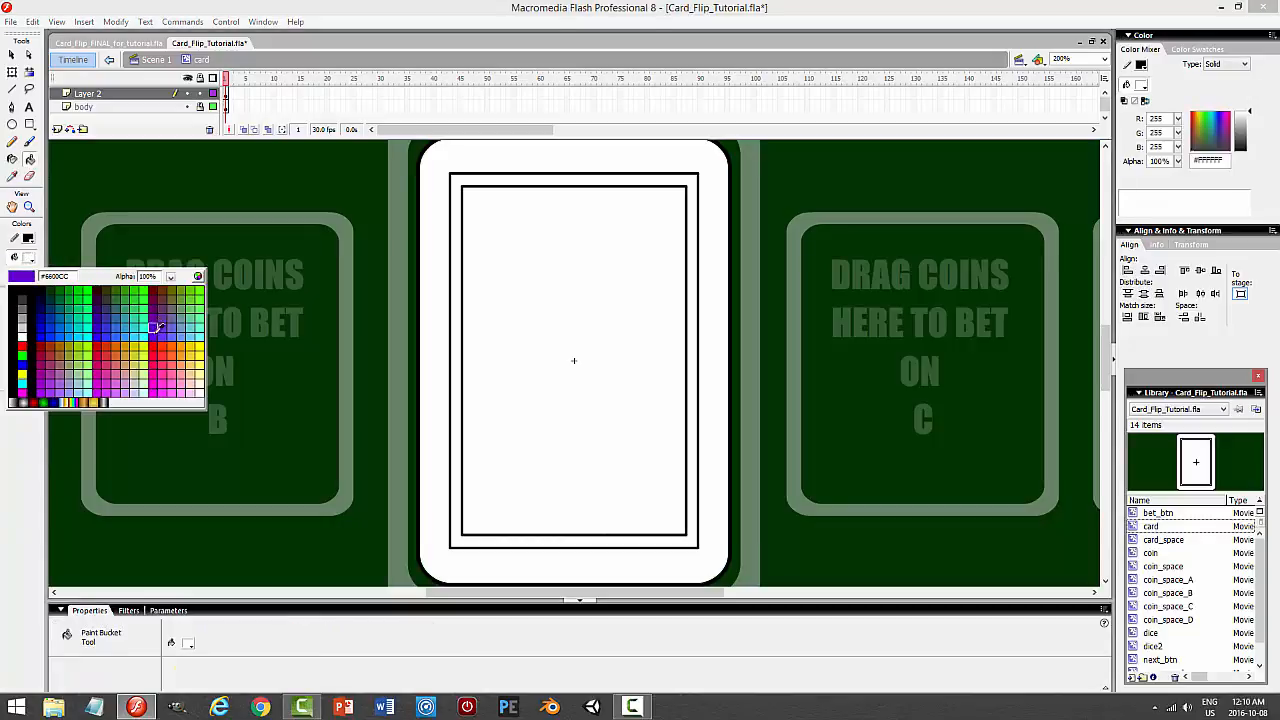
left_click(158, 342)
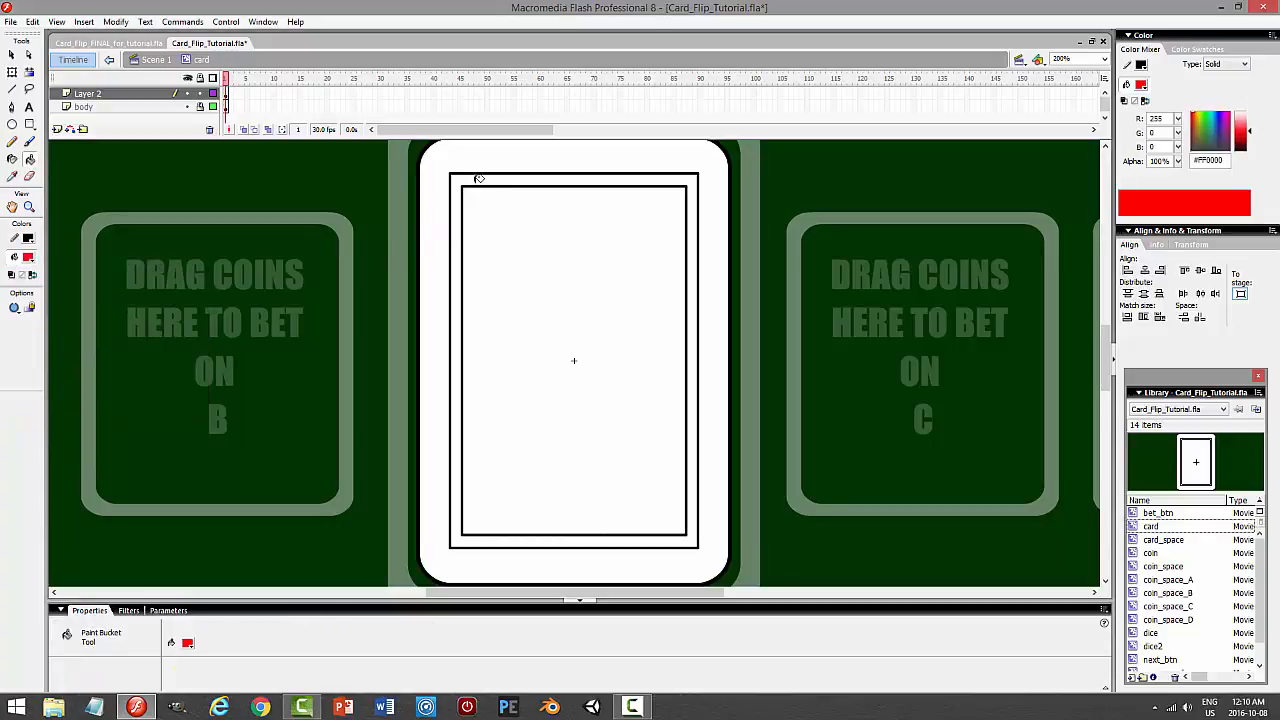
left_click(589, 178)
Delete the black outer outline around the red border band.
key("v")
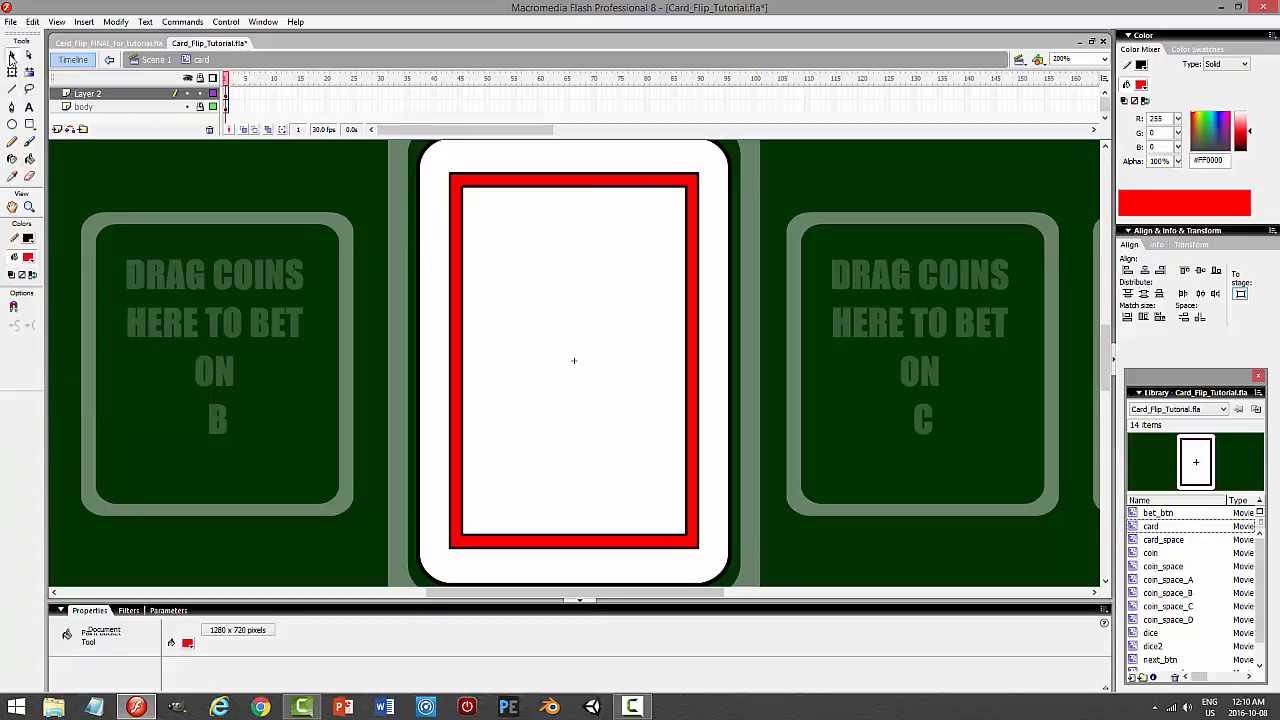
left_click(503, 180)
left_click(737, 206)
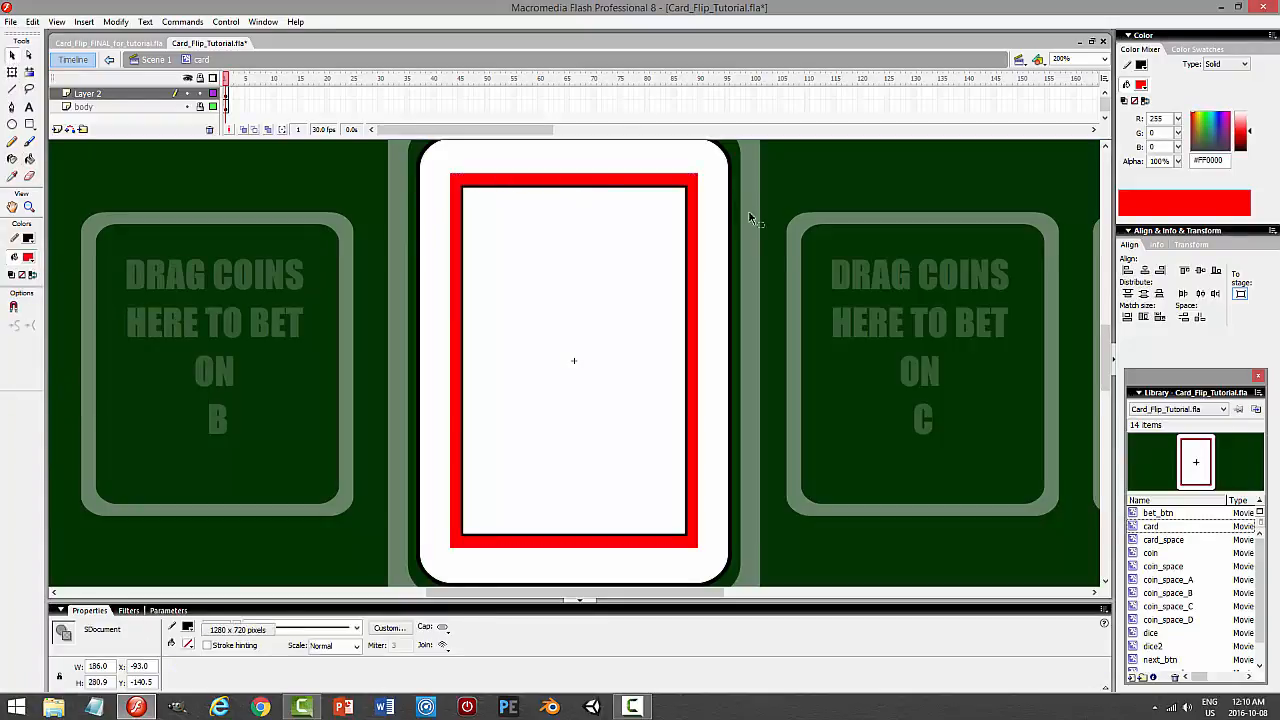
Scale the complete inner black outline about its centre to about 158 by 251 px, leaving an even gap inside the red band.
left_click(542, 192)
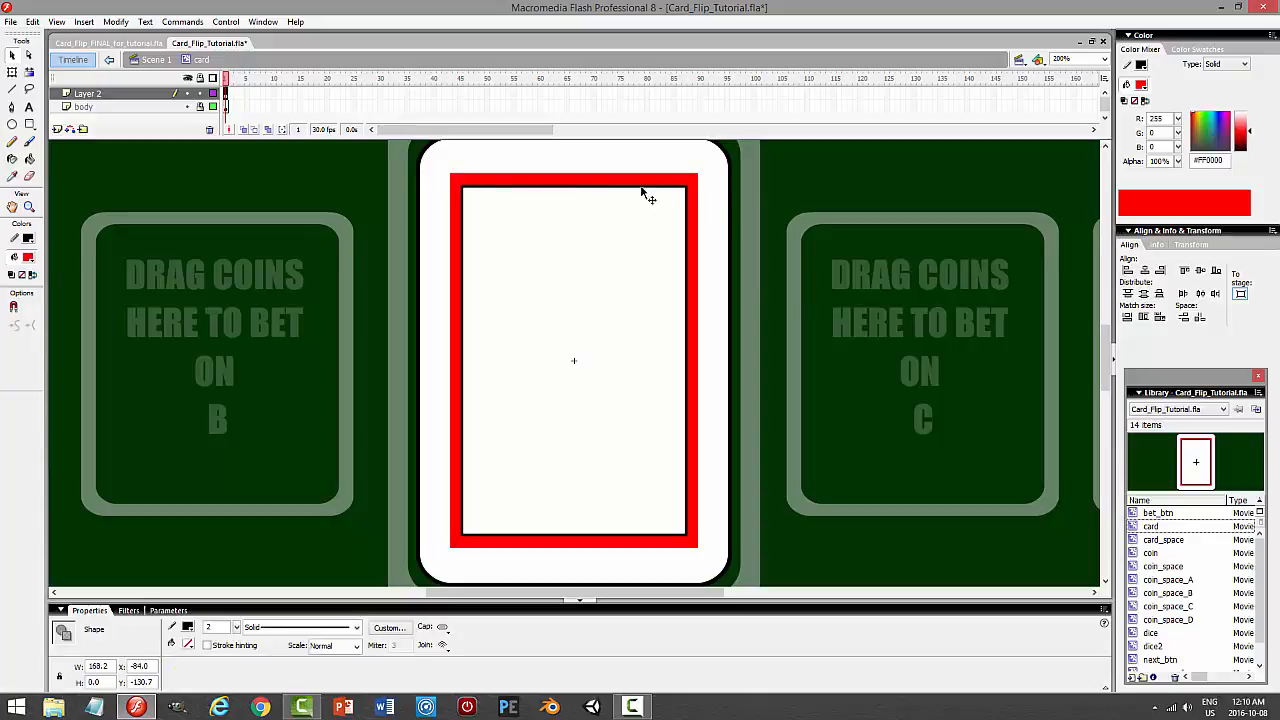
left_click(12, 72)
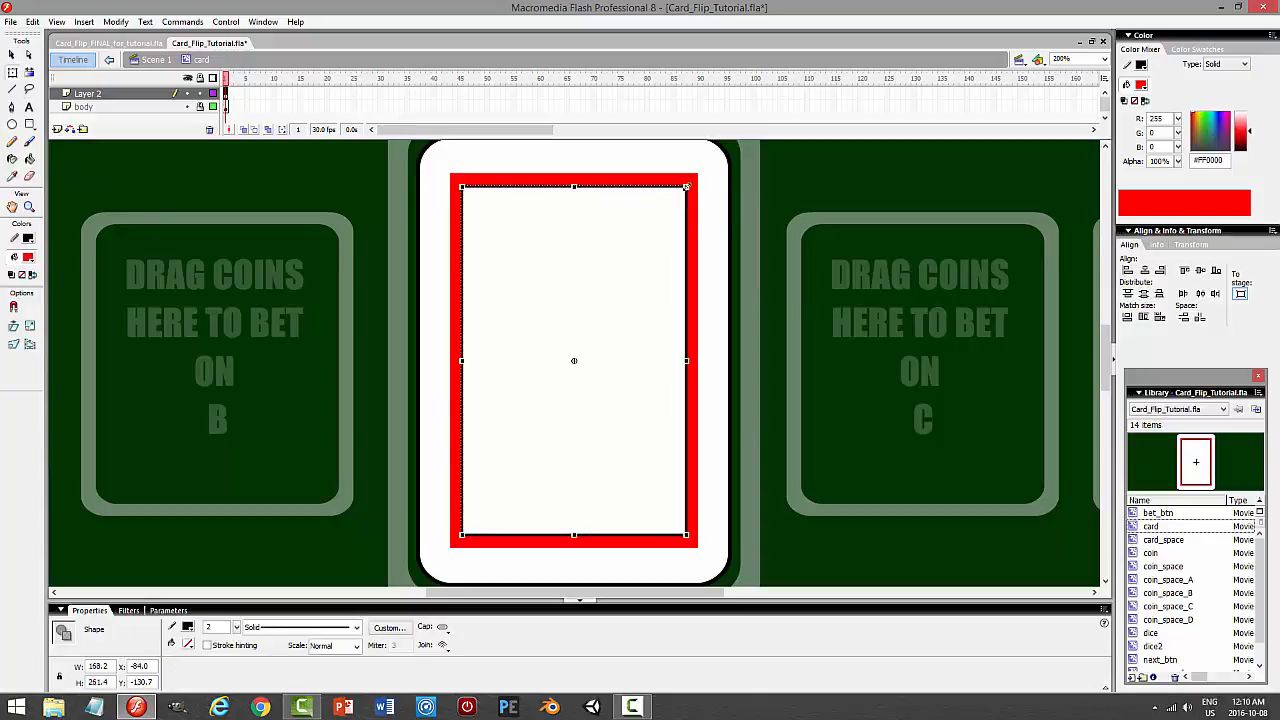
left_click_drag(686, 186, 680, 198)
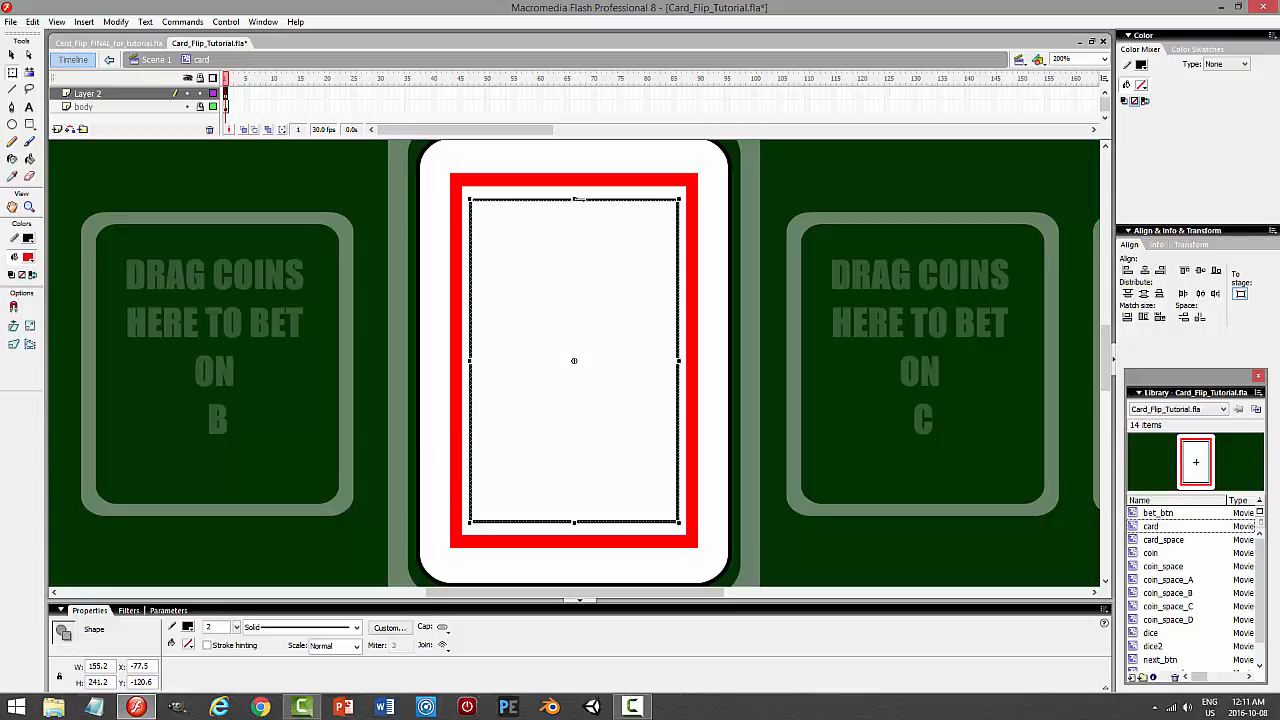
left_click_drag(575, 200, 572, 190)
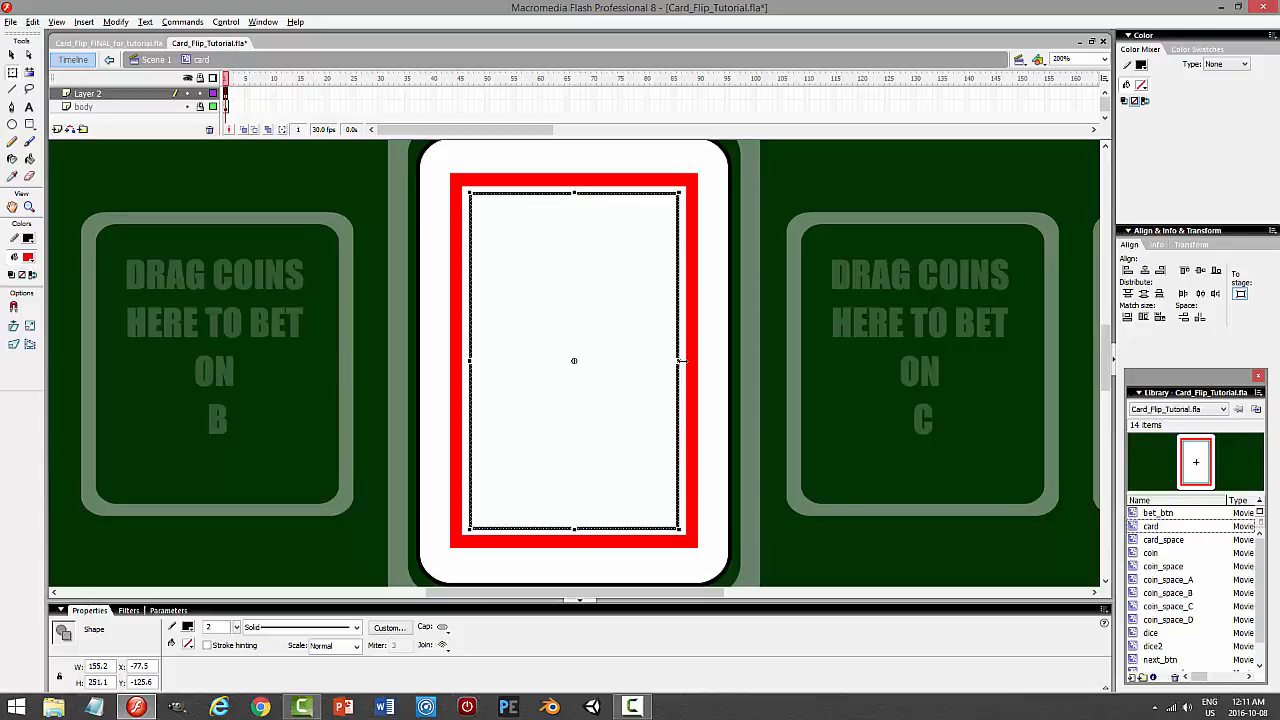
mouse_move(681, 360)
left_mouse_down()
mouse_move(705, 354)
mouse_move(677, 360)
left_mouse_up()
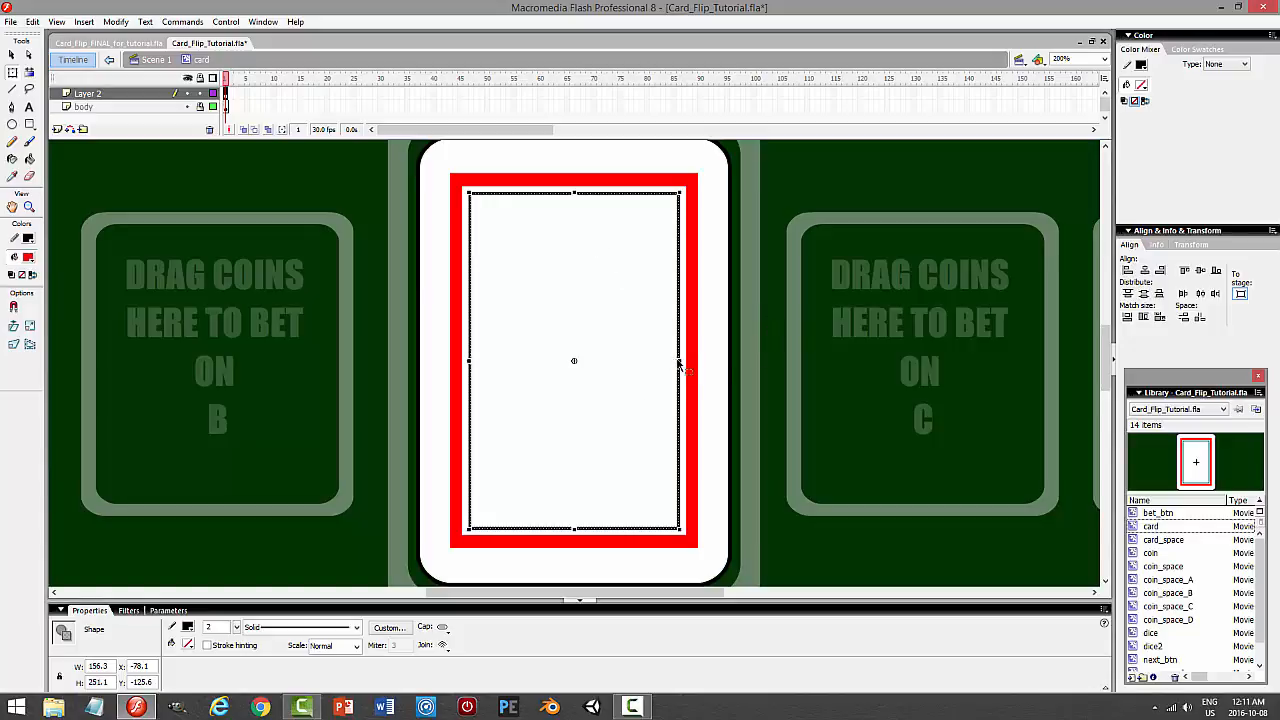
left_click_drag(677, 360, 681, 360)
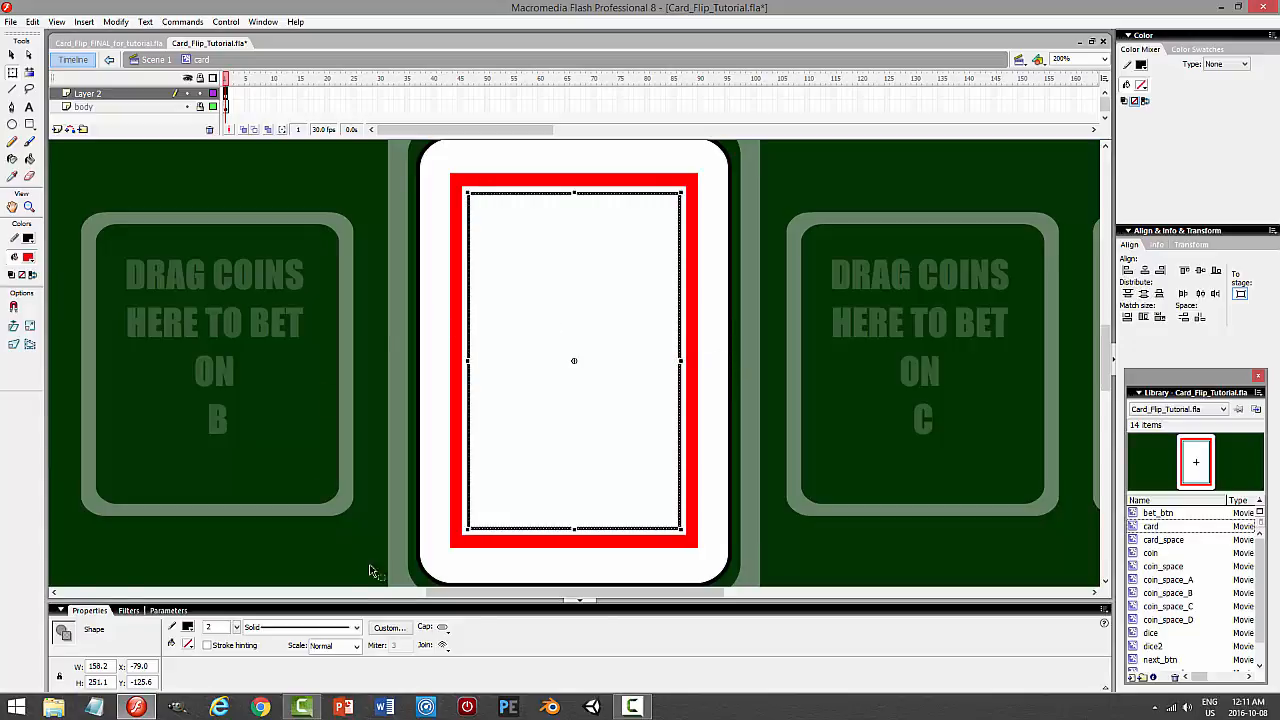
Change the inner outline's stroke colour to red, deselect it and save the file.
left_click(187, 628)
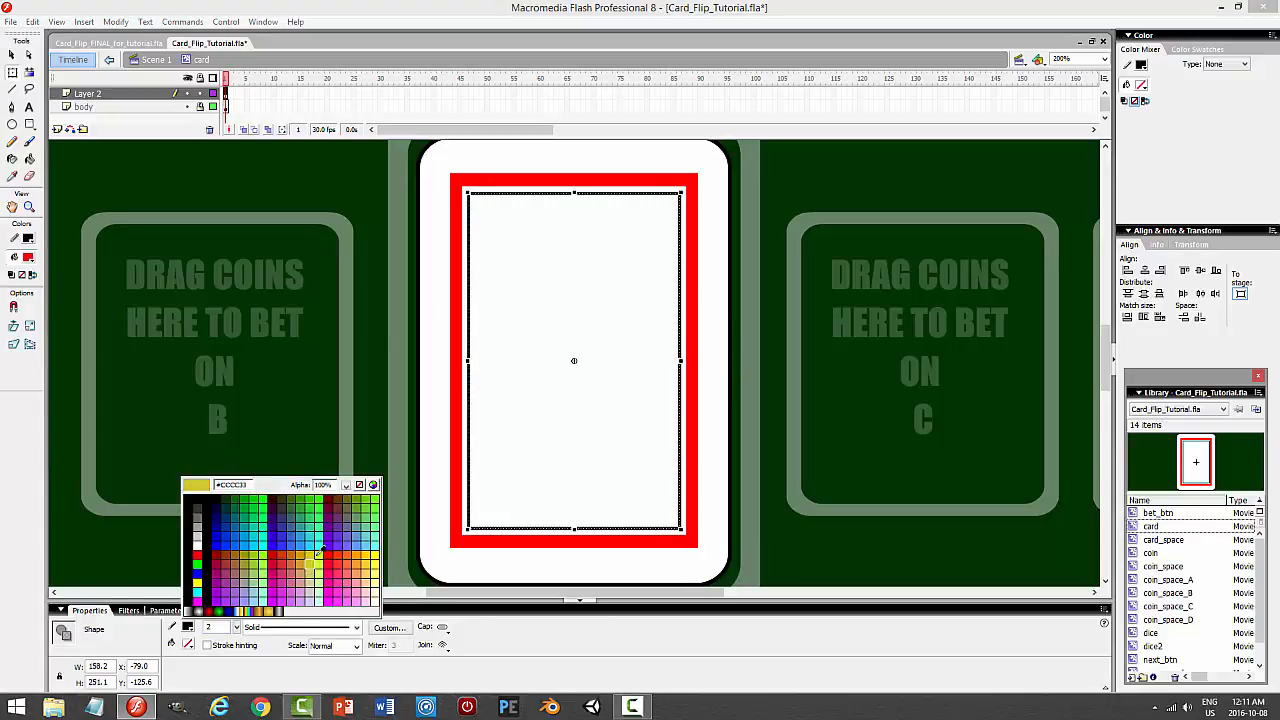
left_click(329, 552)
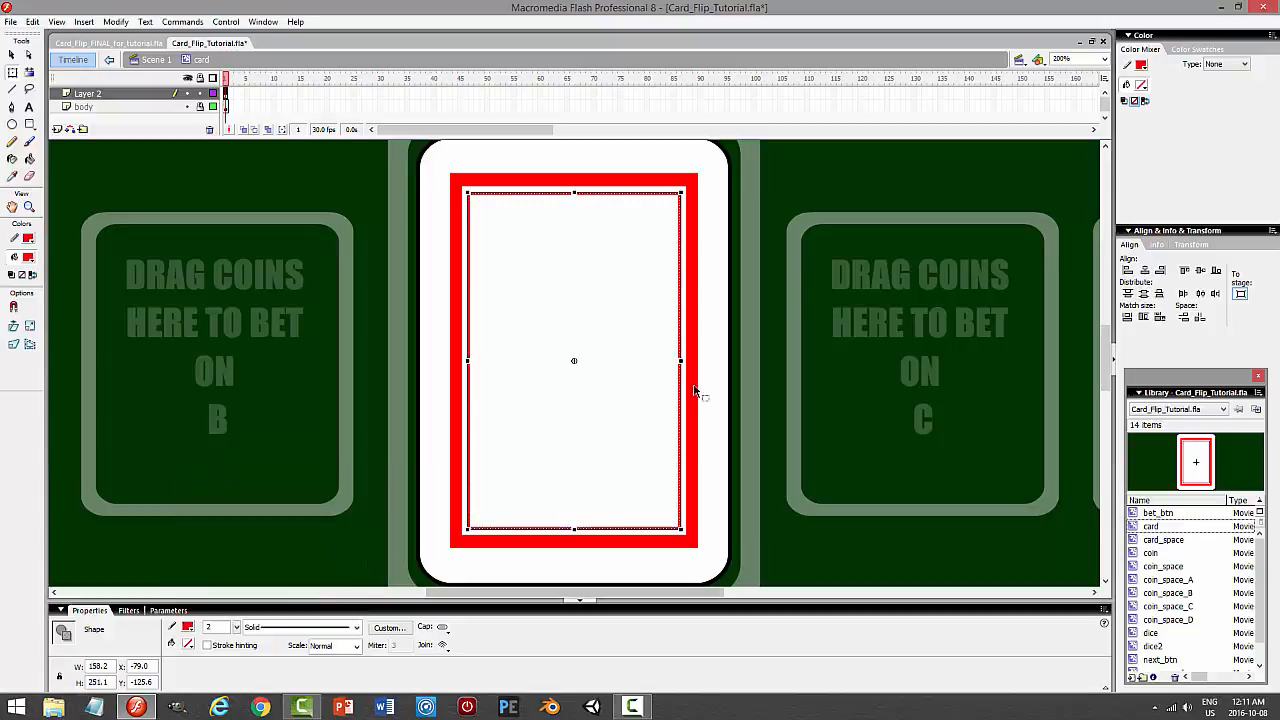
left_click(857, 192)
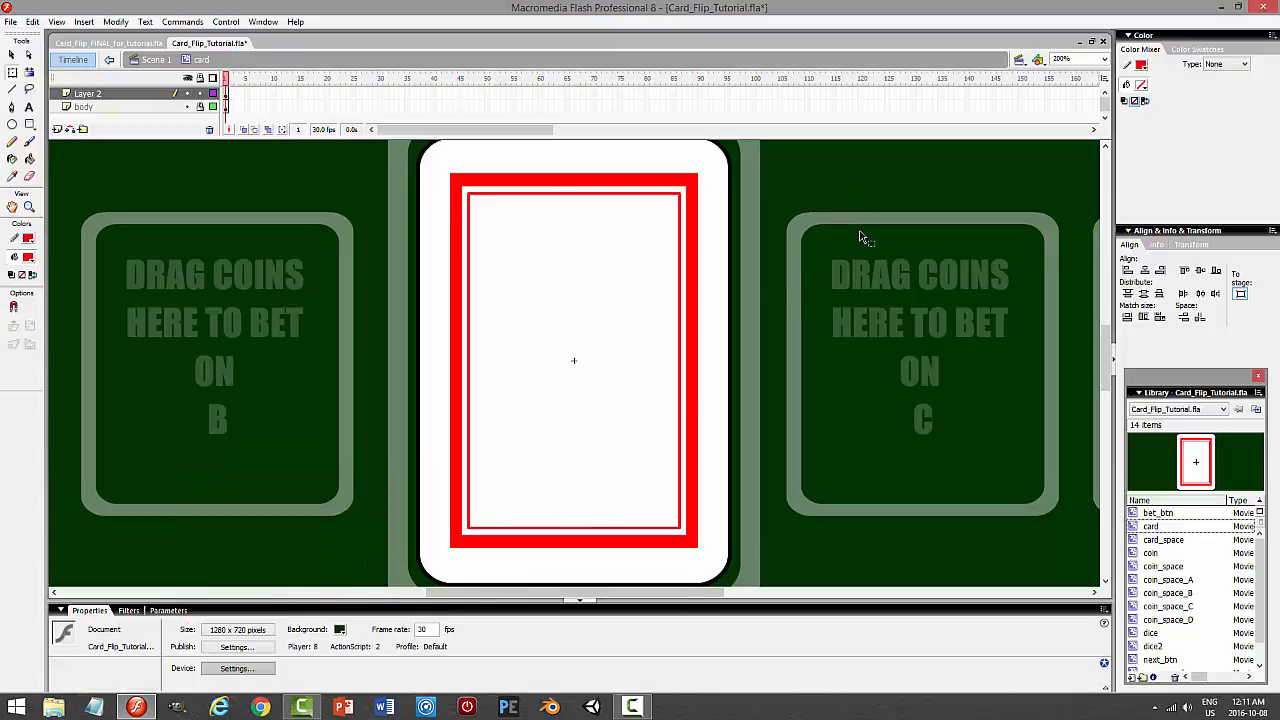
key("ctrl+s")
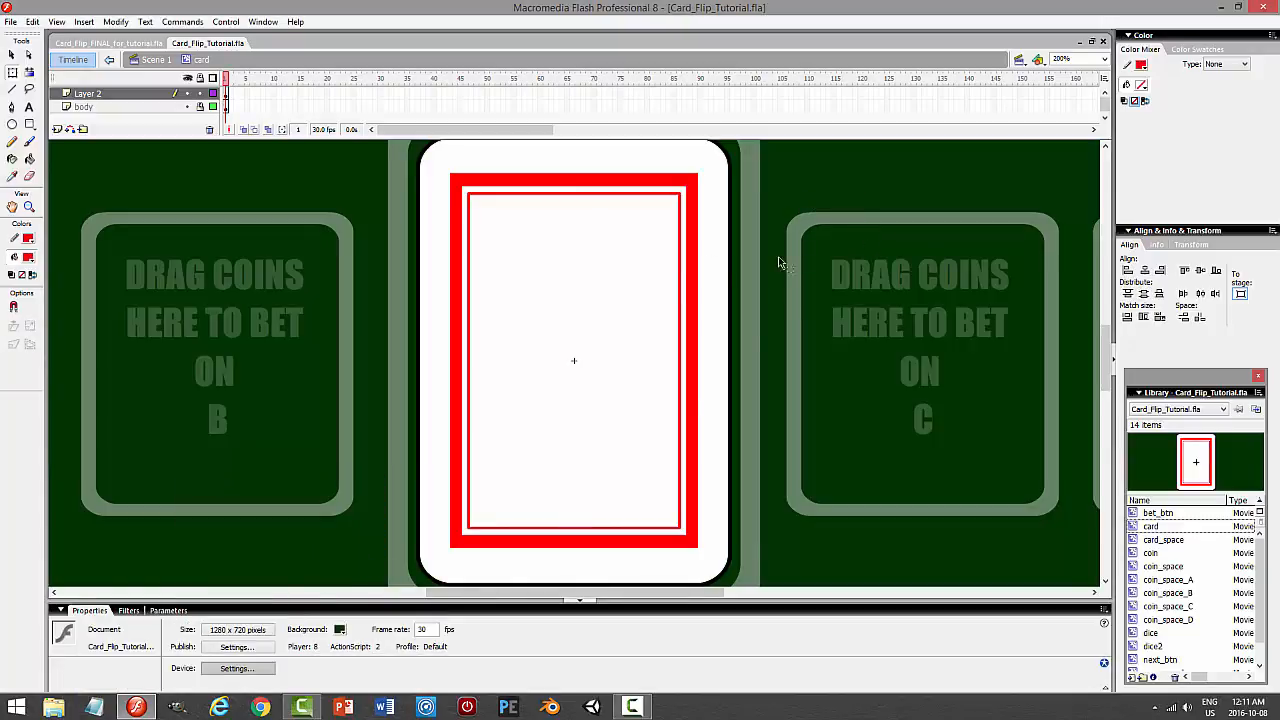
Duplicate the thin red outline in place and scale the copy about its centre to about 149 by 242 px.
double_click(606, 193)
left_click(32, 22)
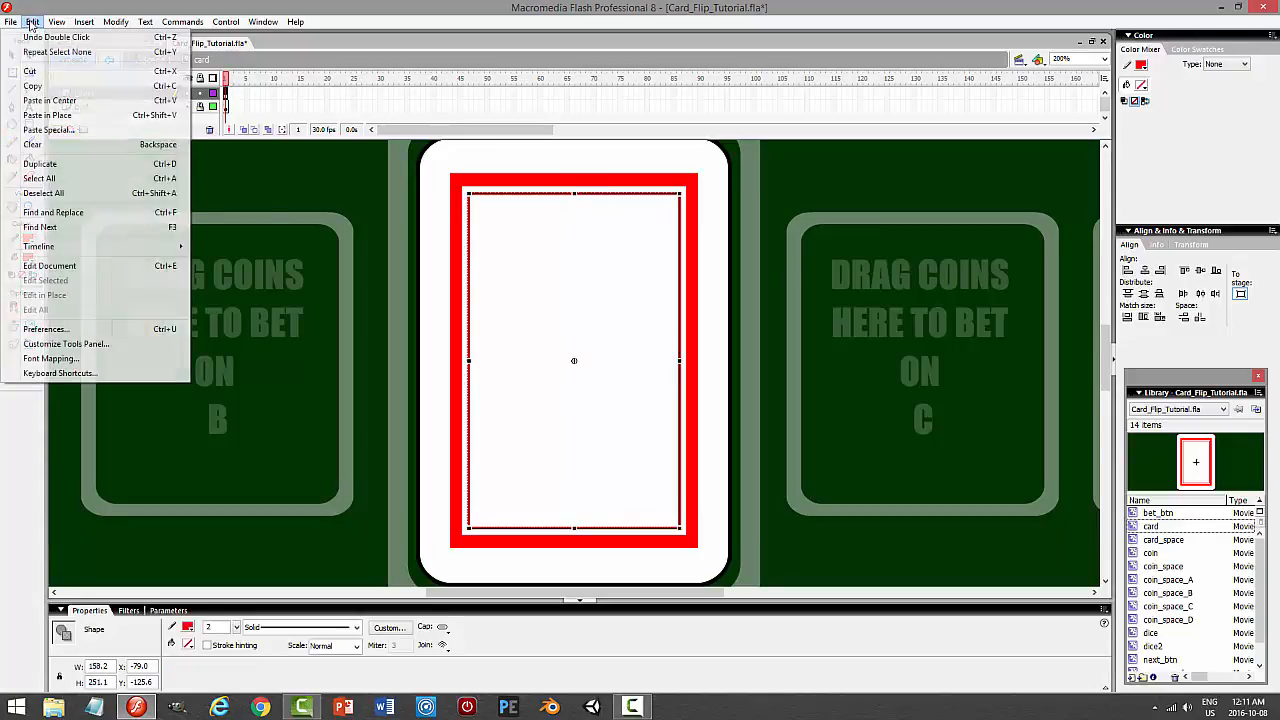
left_click(33, 22)
left_click(35, 22)
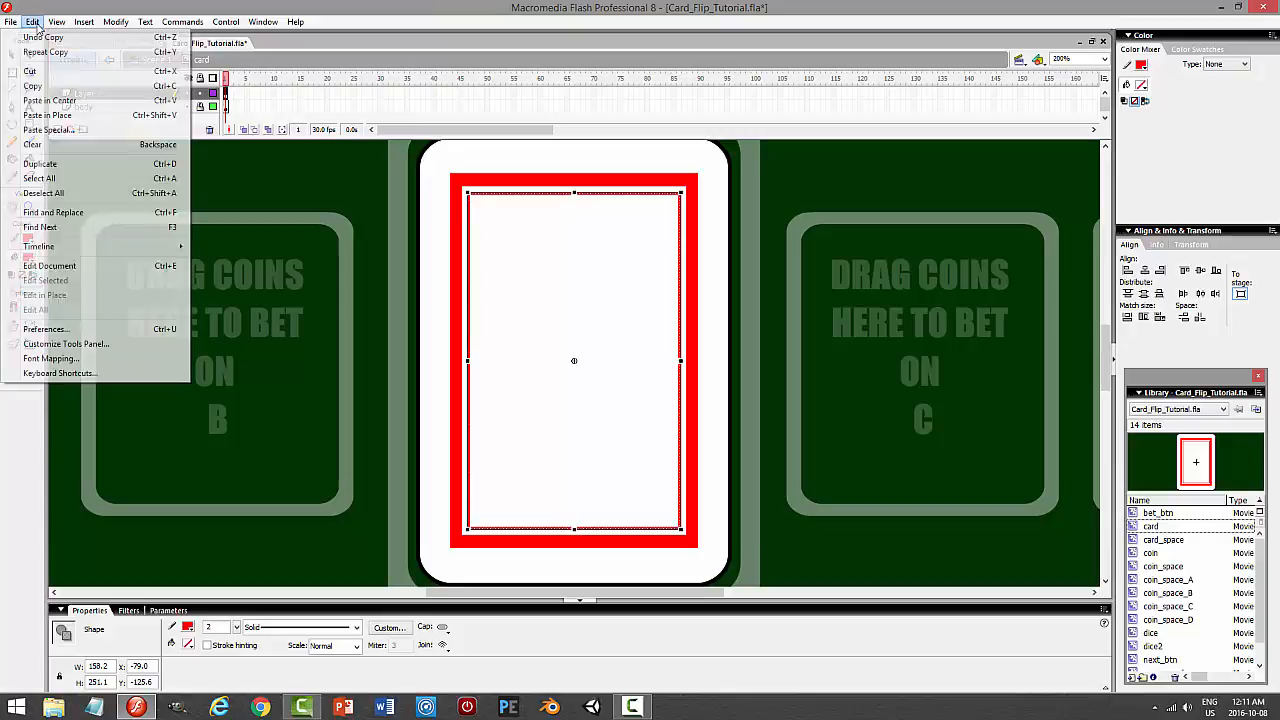
left_click(47, 115)
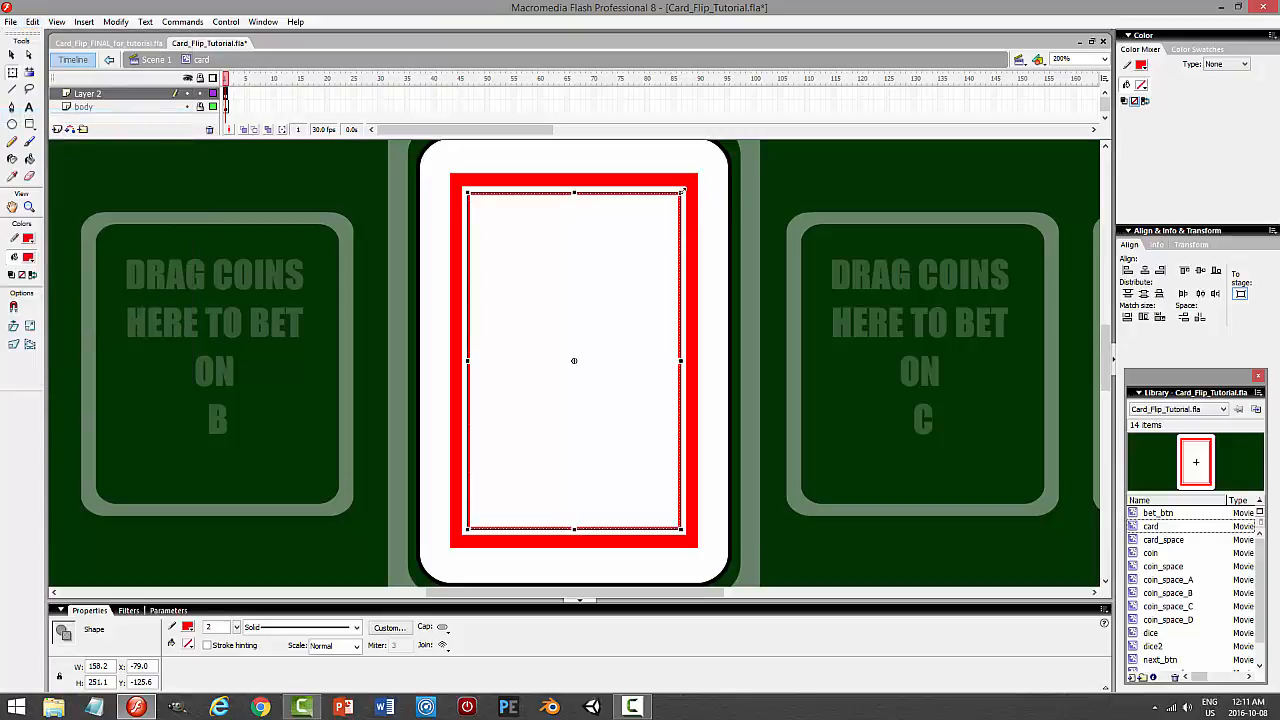
left_click_drag(682, 190, 676, 201)
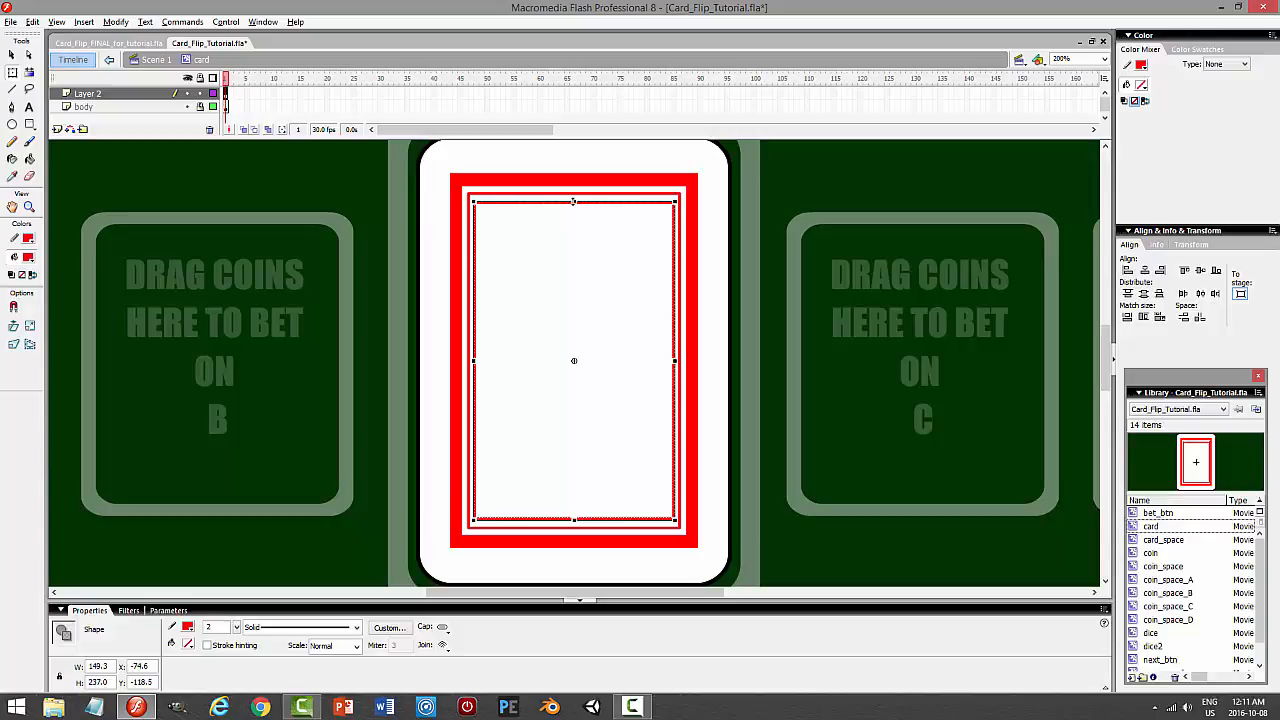
left_click_drag(573, 202, 573, 198)
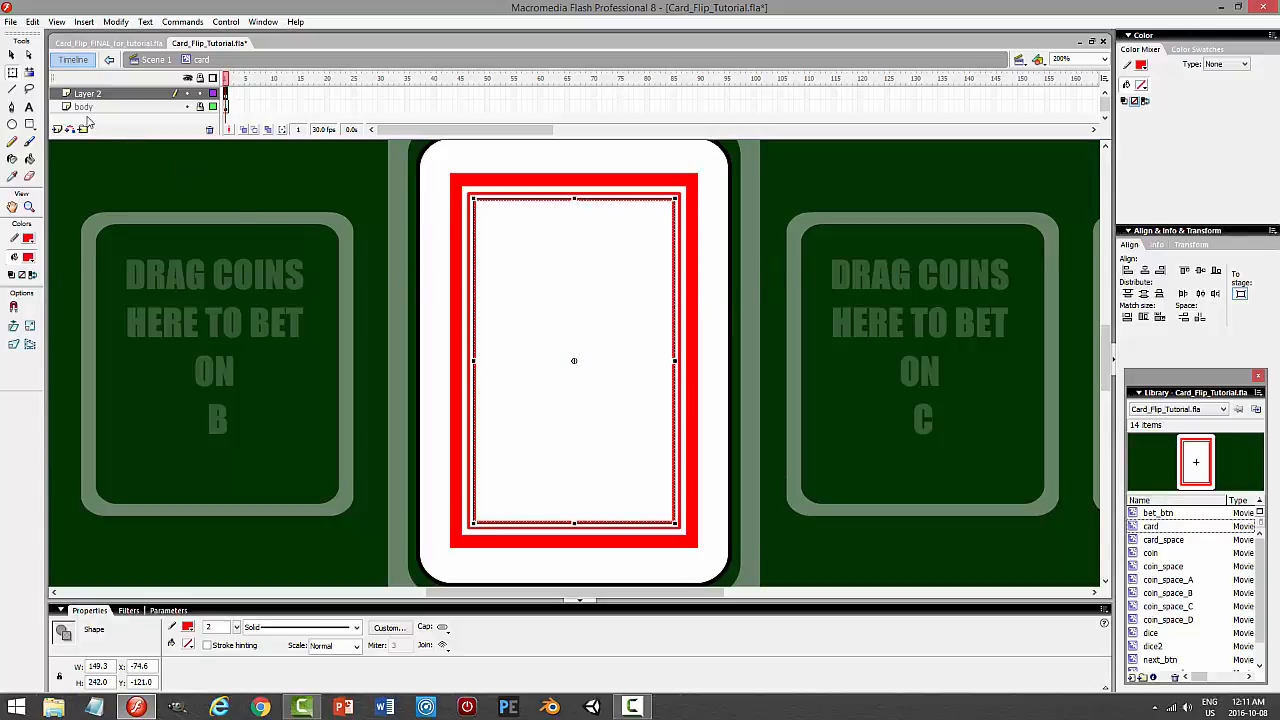
Copy the innermost outline, paste it in the centre and scale the copy to about 140 by 234 px.
left_click(33, 22)
left_click(30, 83)
left_click(33, 22)
left_click(57, 100)
left_click_drag(675, 197, 668, 202)
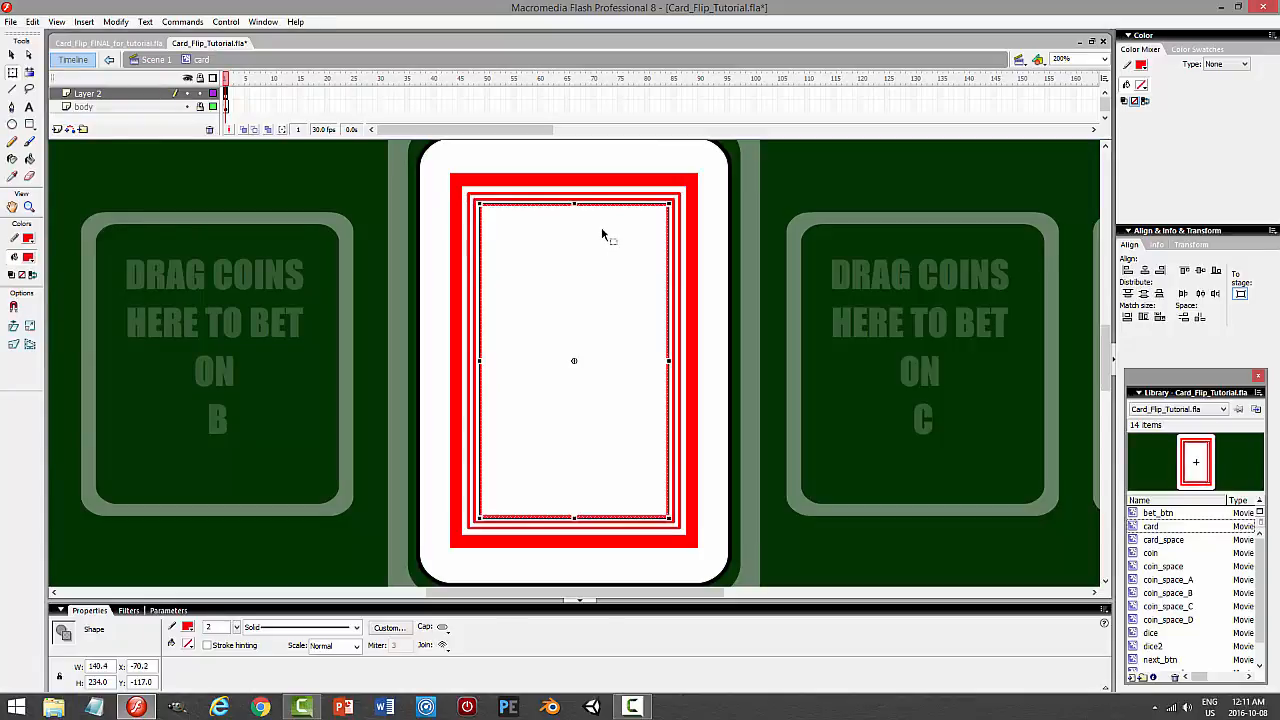
left_click(832, 185)
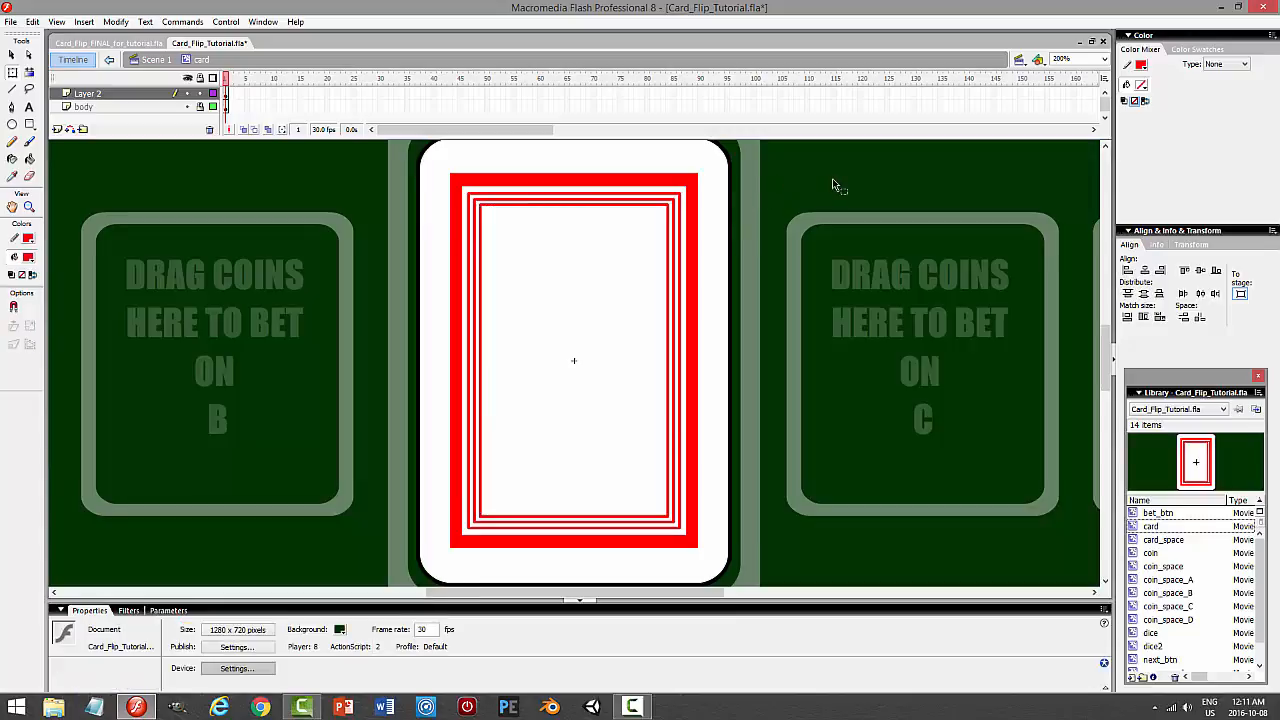
Fill the gap between the two innermost outlines with red and delete the outer outline of that new band.
left_click(29, 159)
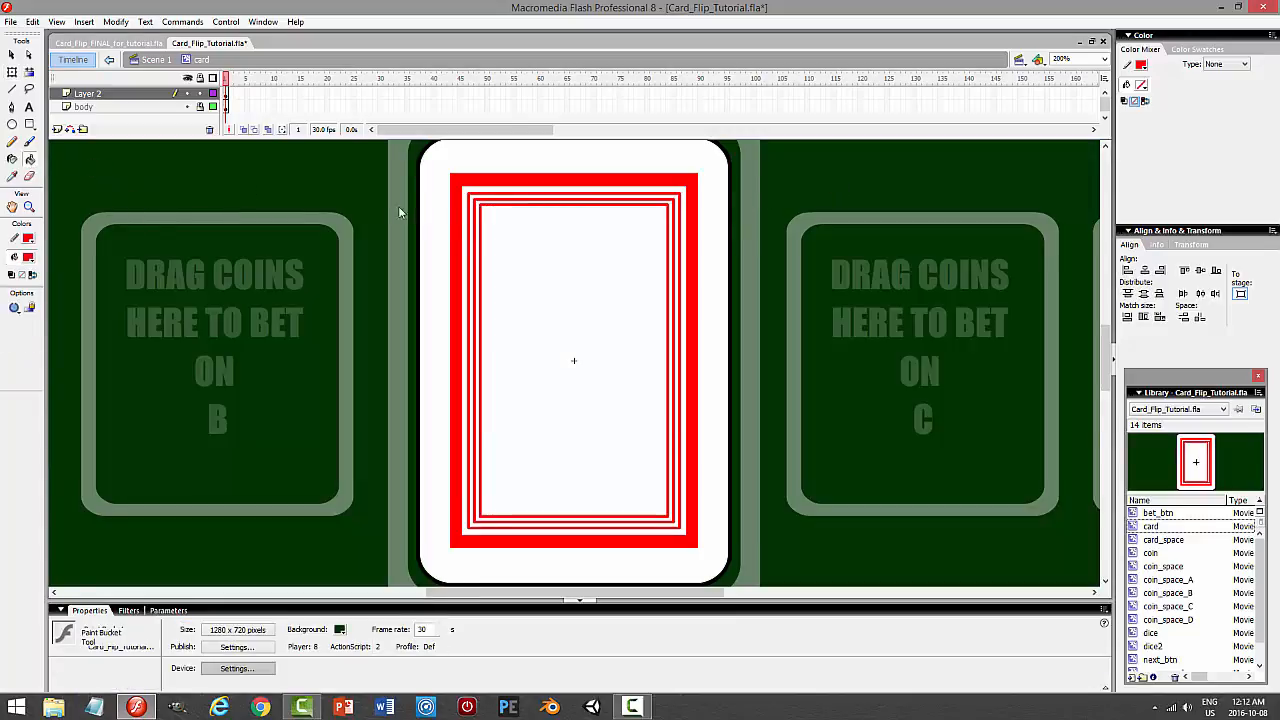
left_click(551, 199)
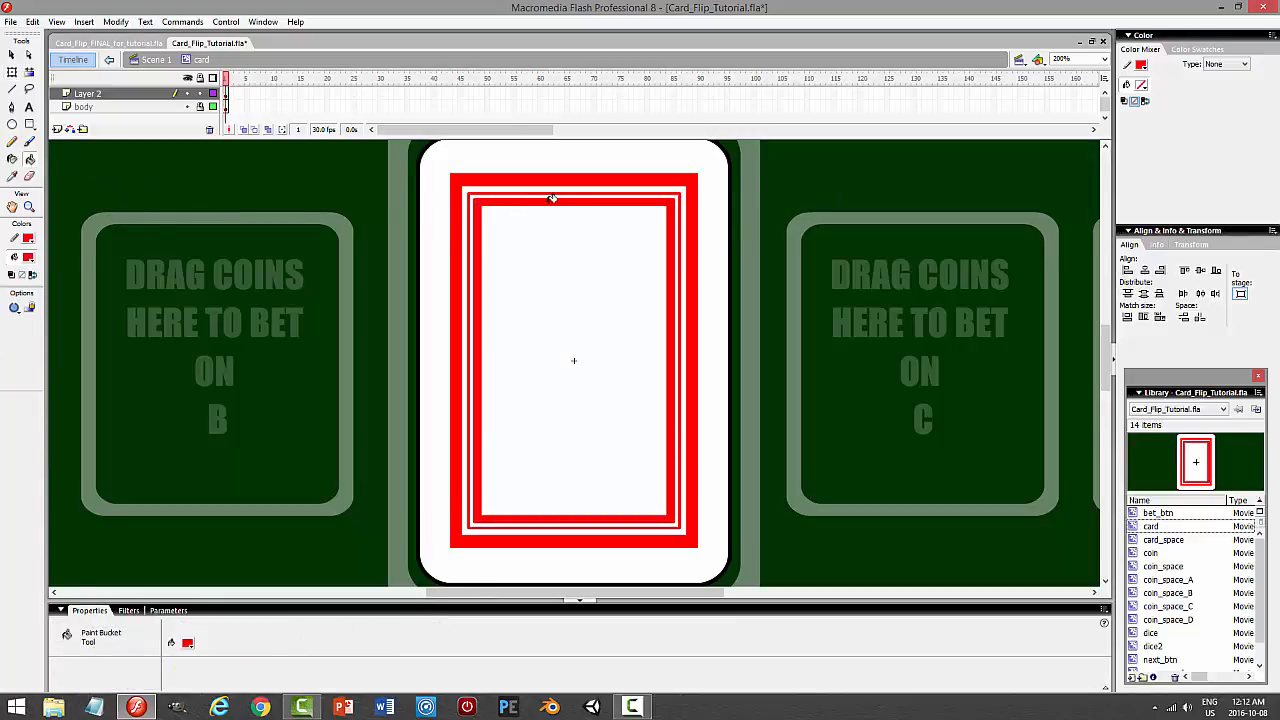
left_click(13, 57)
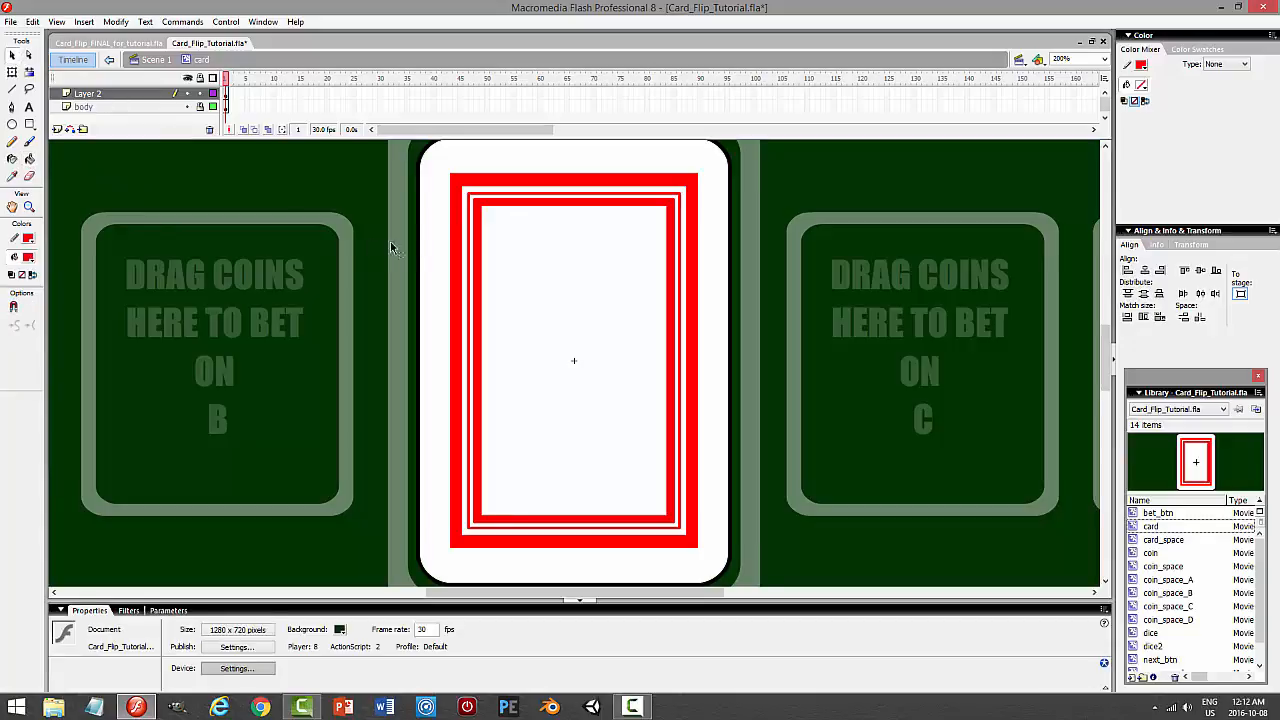
double_click(489, 206)
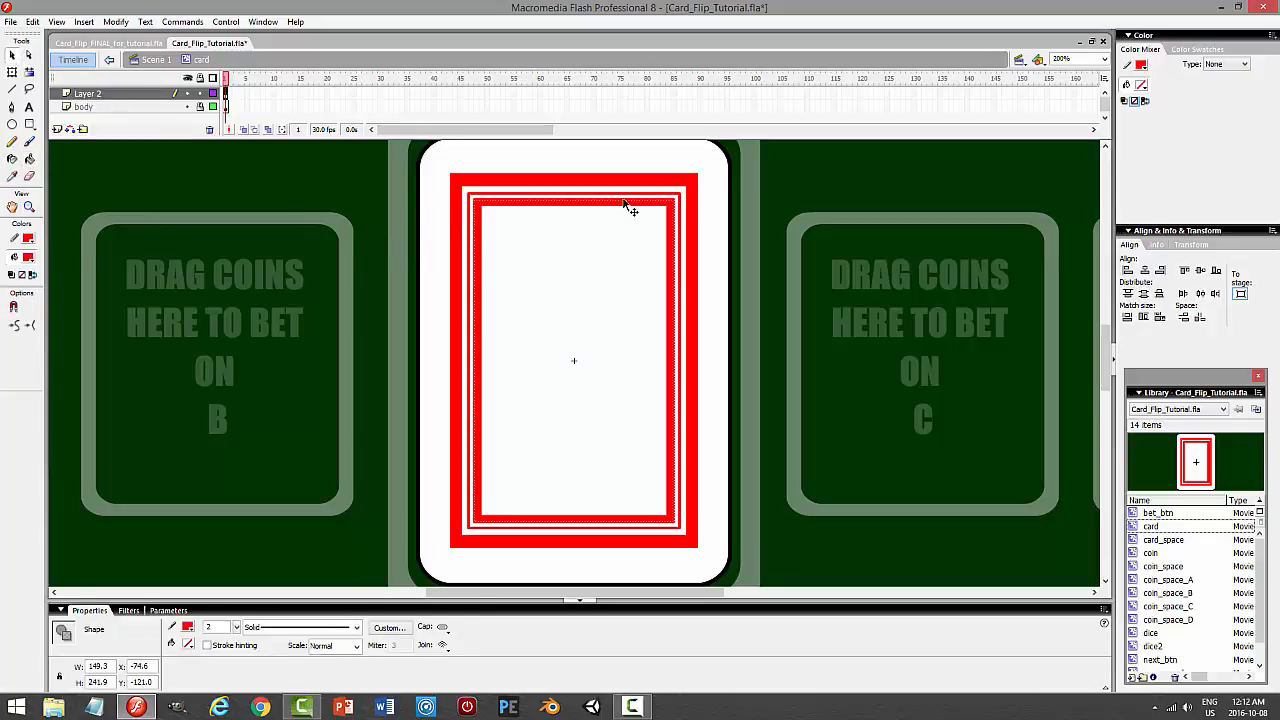
key("Delete")
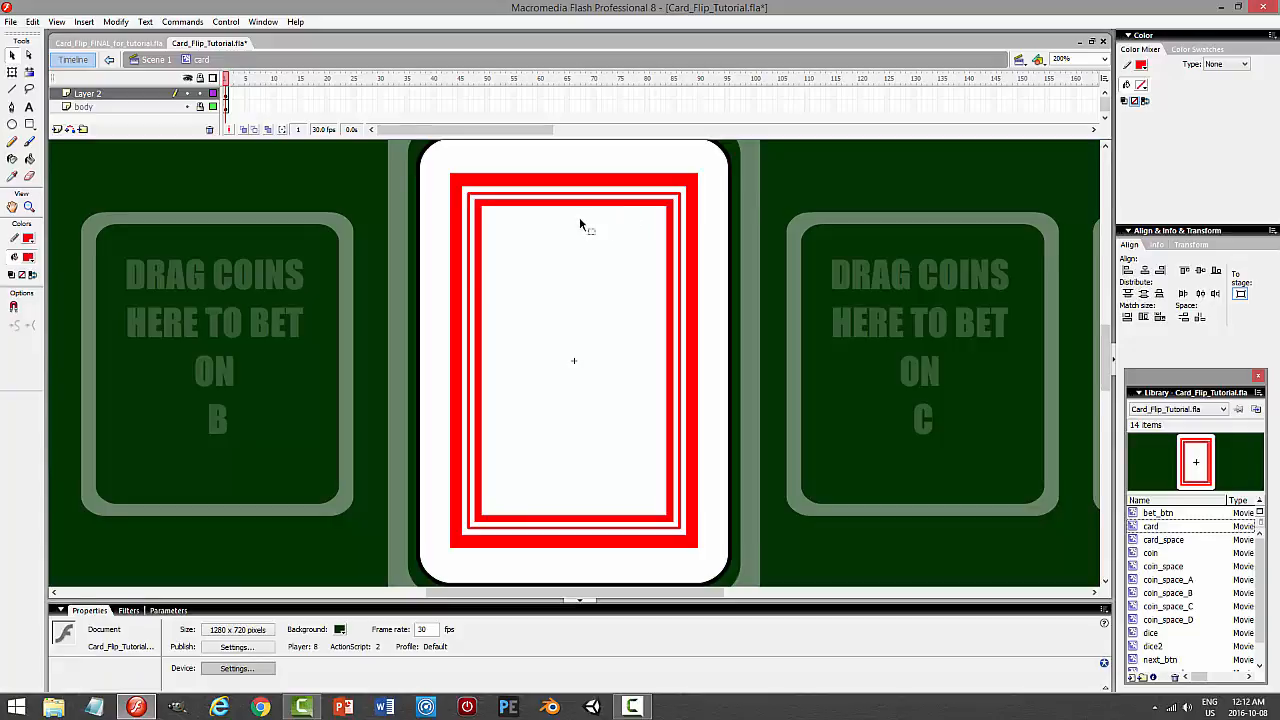
Scale the innermost red outline about its centre to about 122 by 214 px and deselect it.
double_click(578, 206)
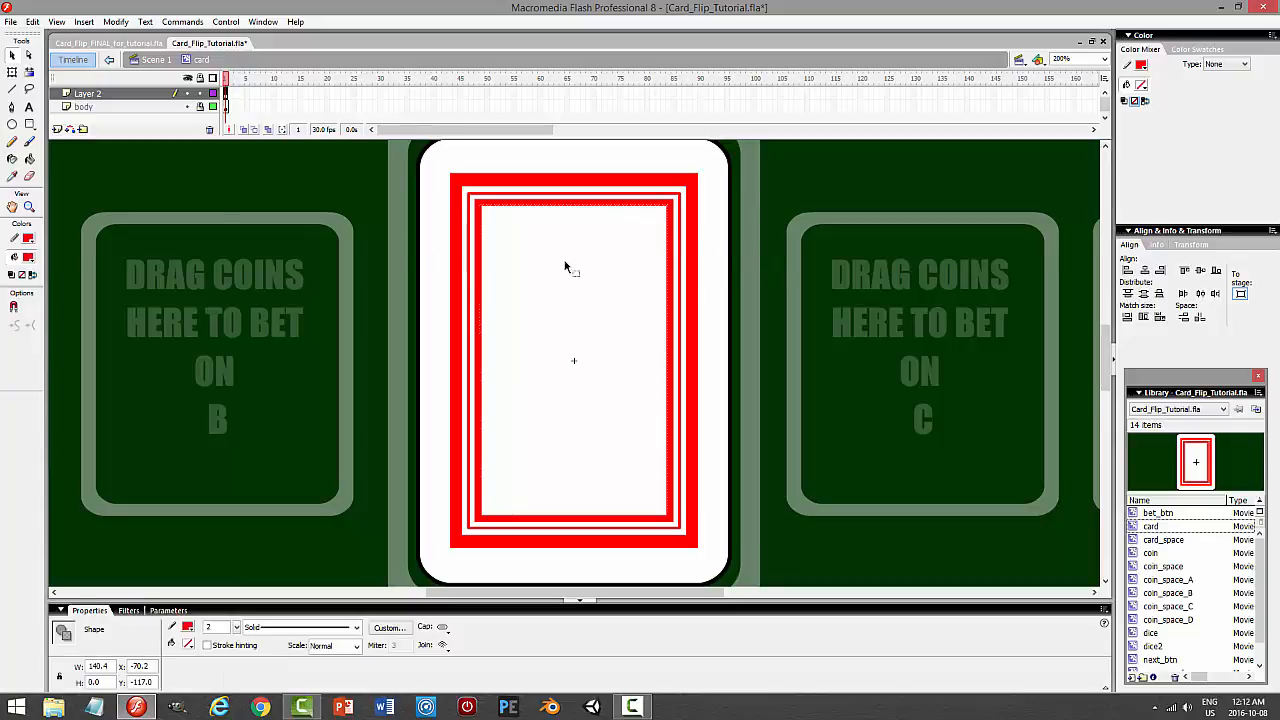
left_click(12, 72)
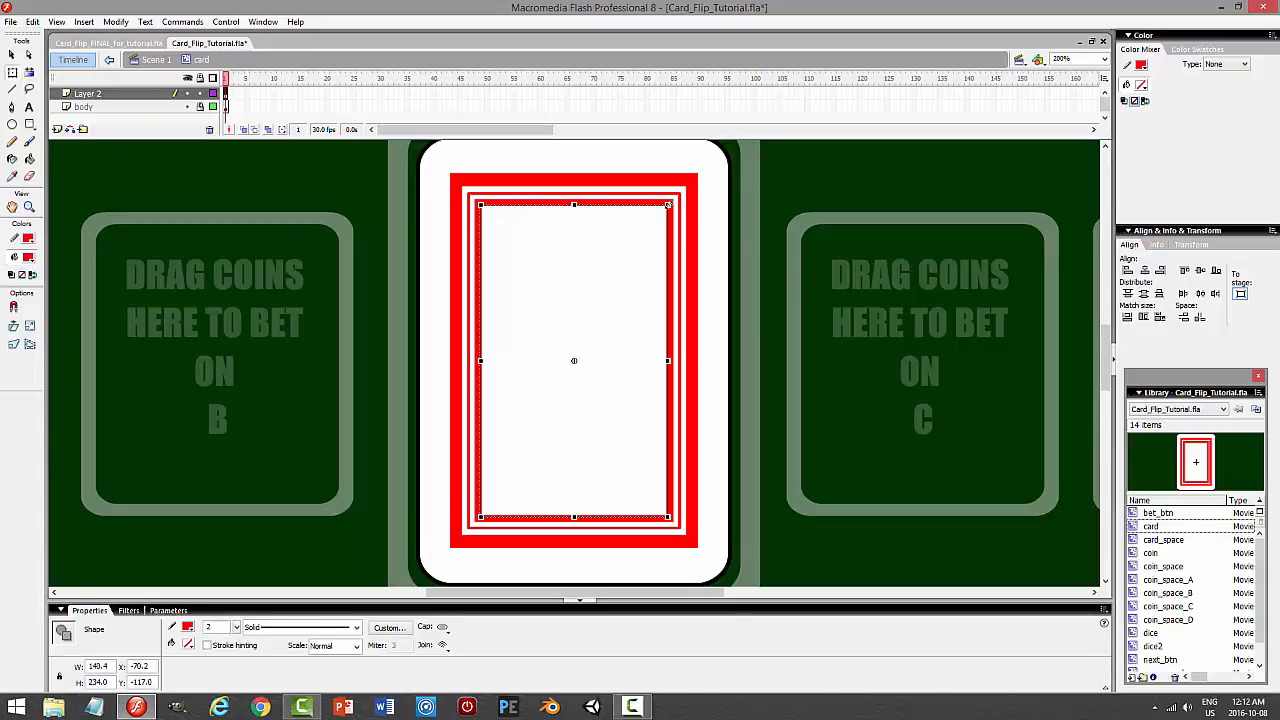
left_click_drag(668, 204, 656, 215)
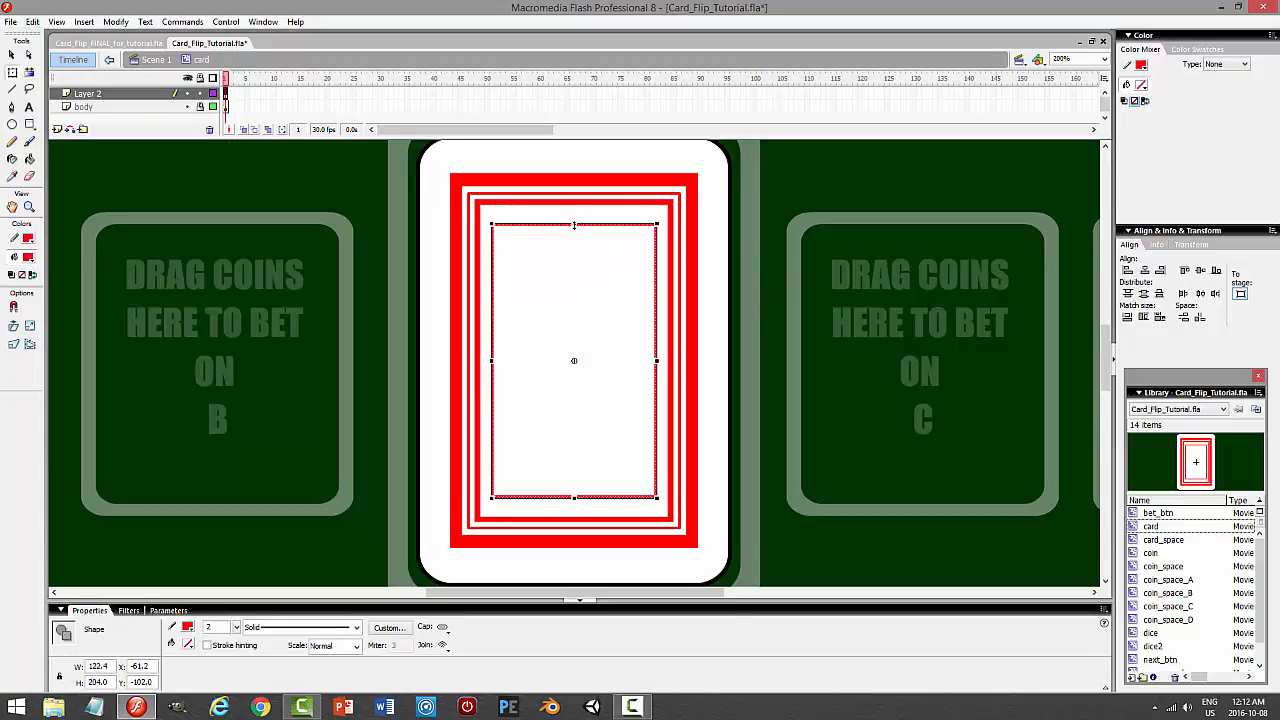
left_click_drag(574, 225, 574, 217)
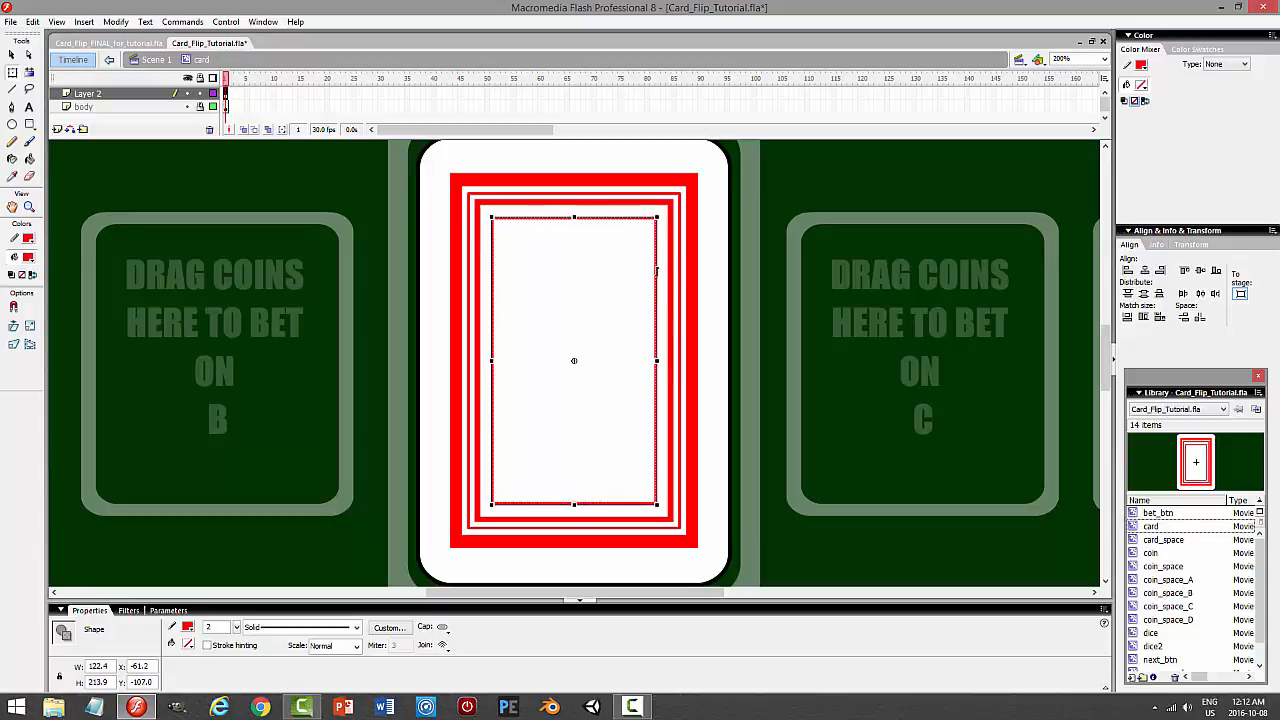
left_click(858, 190)
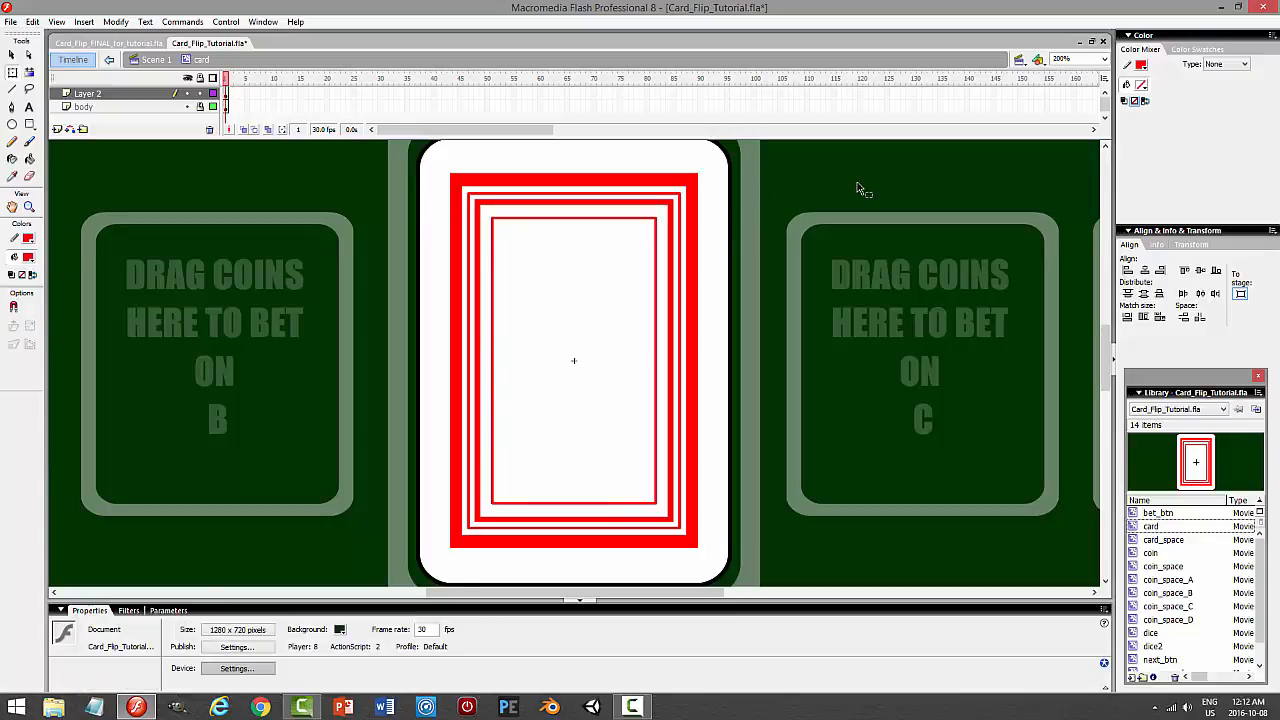
Delete the innermost thin red rectangle outline from the card.
mouse_move(1102, 373)
left_mouse_down()
mouse_move(1104, 257)
mouse_move(1090, 268)
mouse_move(1091, 363)
left_mouse_up()
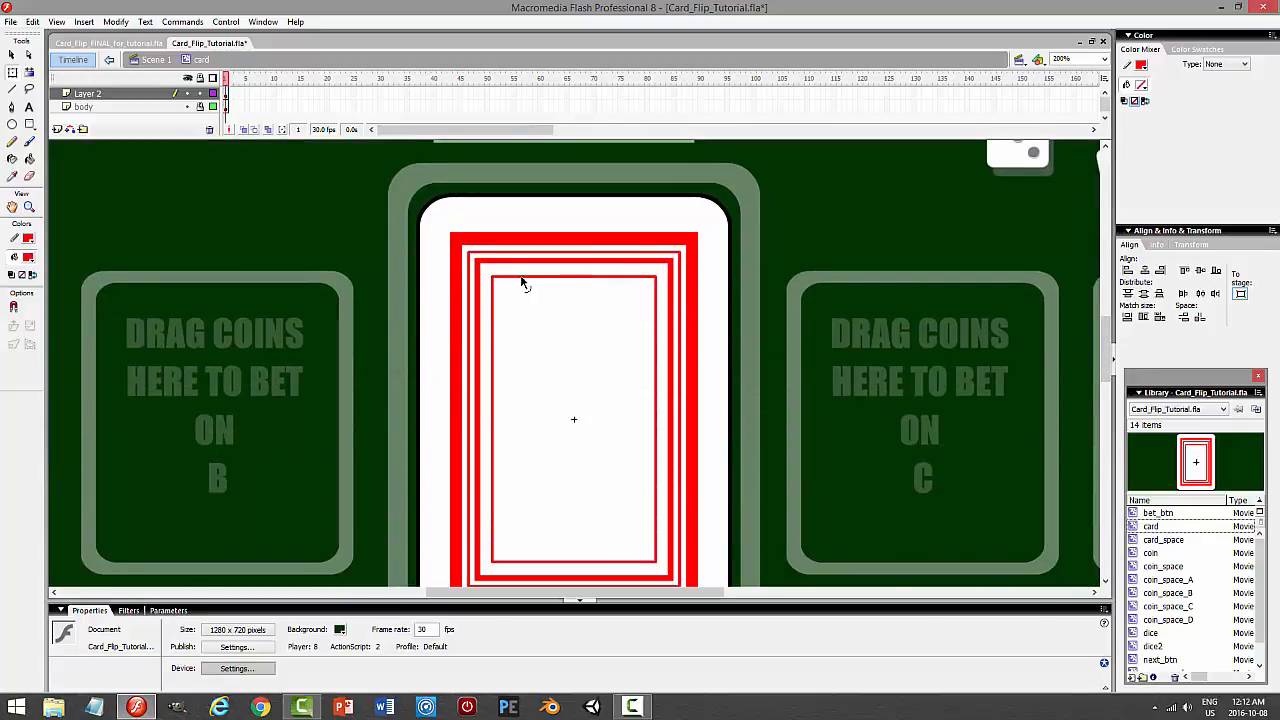
double_click(658, 279)
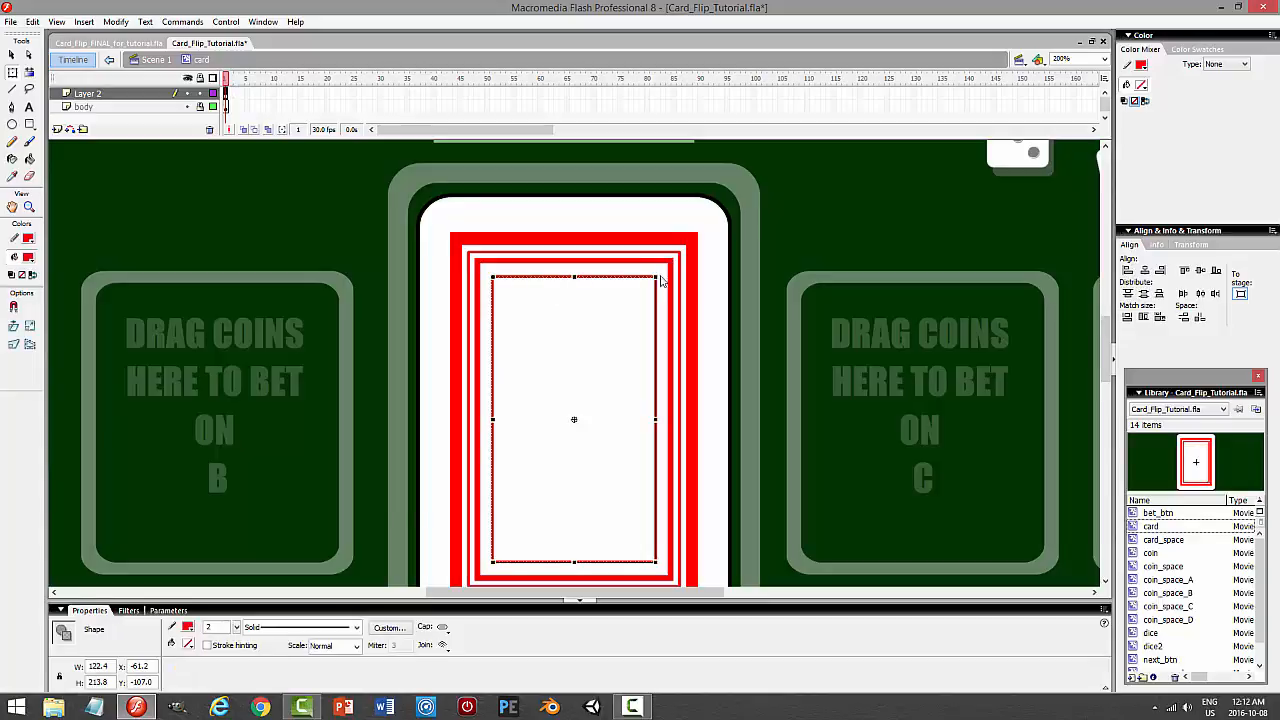
key("Delete")
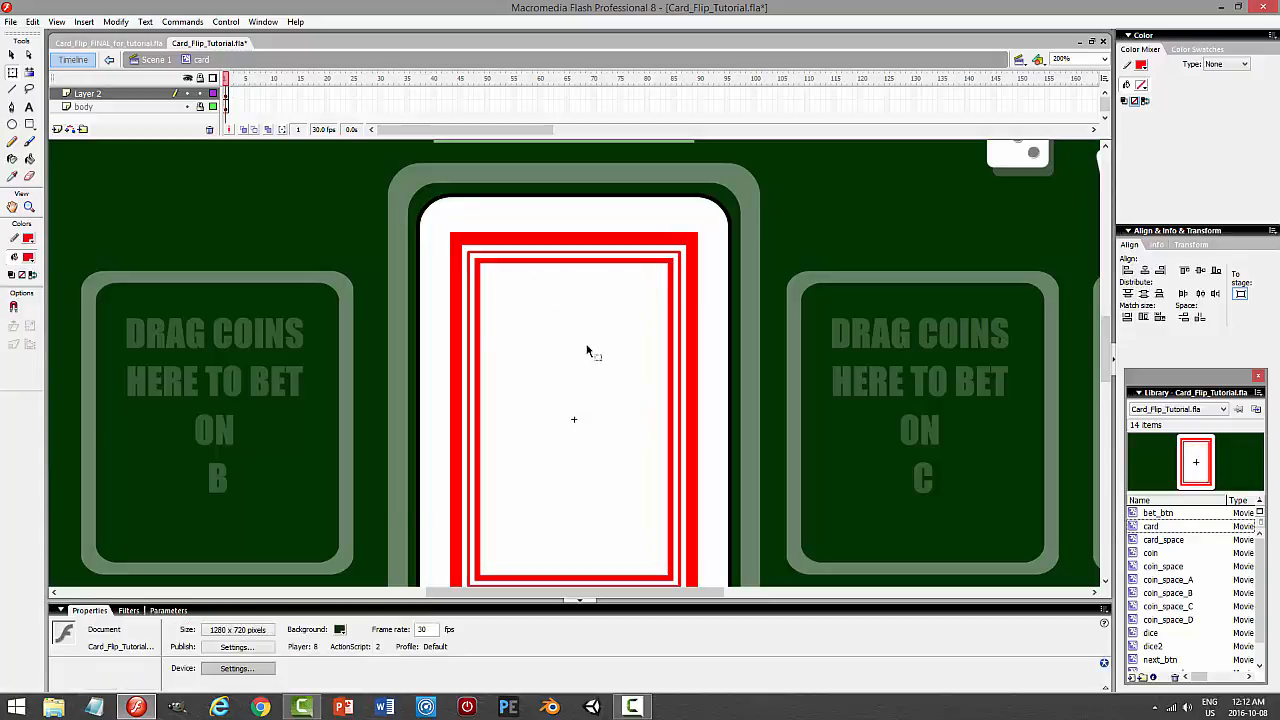
Copy the innermost red border band, paste it in place and scale the copy about its centre to about 108 by 201 px.
double_click(529, 264)
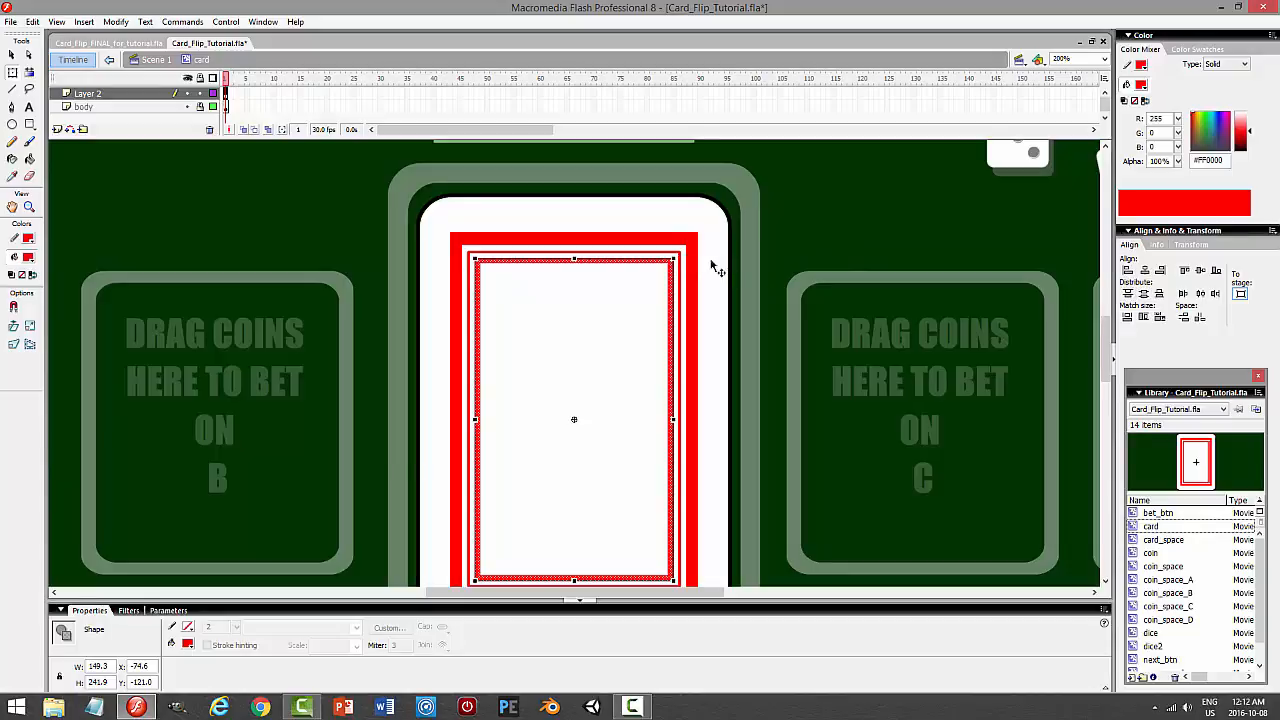
mouse_move(1106, 357)
left_mouse_down()
mouse_move(1110, 216)
mouse_move(1108, 378)
left_mouse_up()
left_click(33, 21)
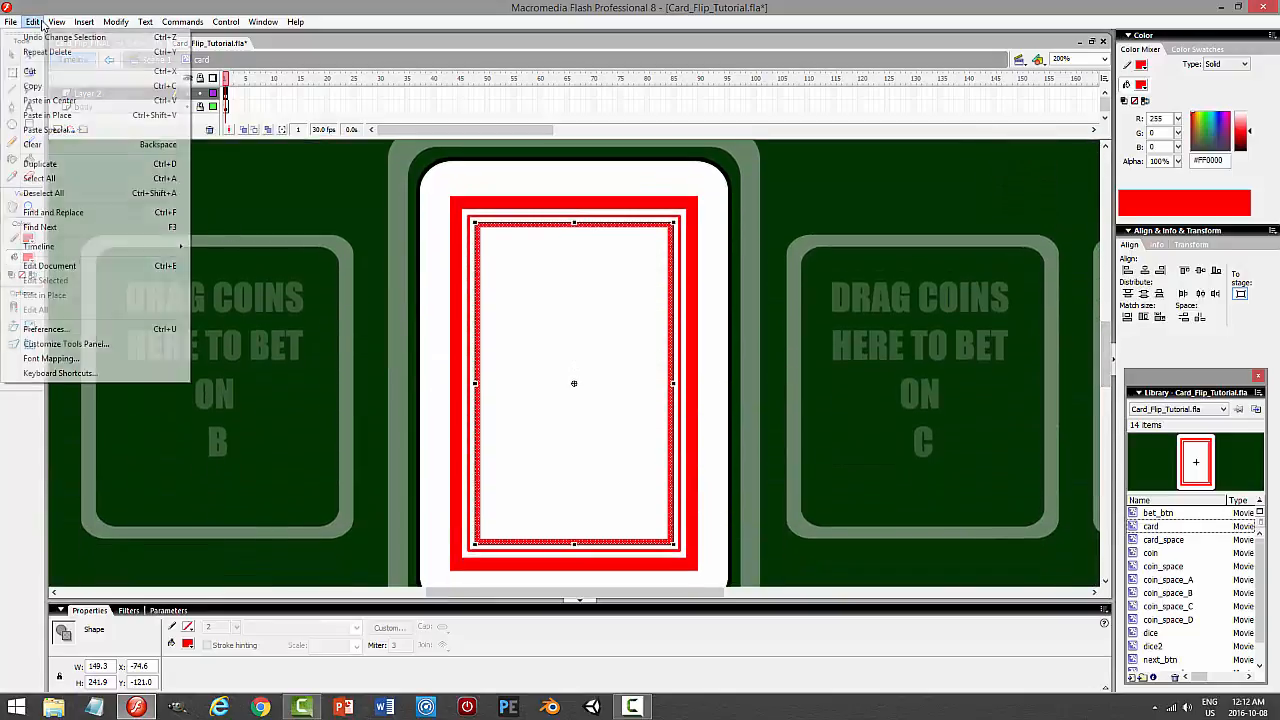
left_click(32, 85)
left_click(33, 21)
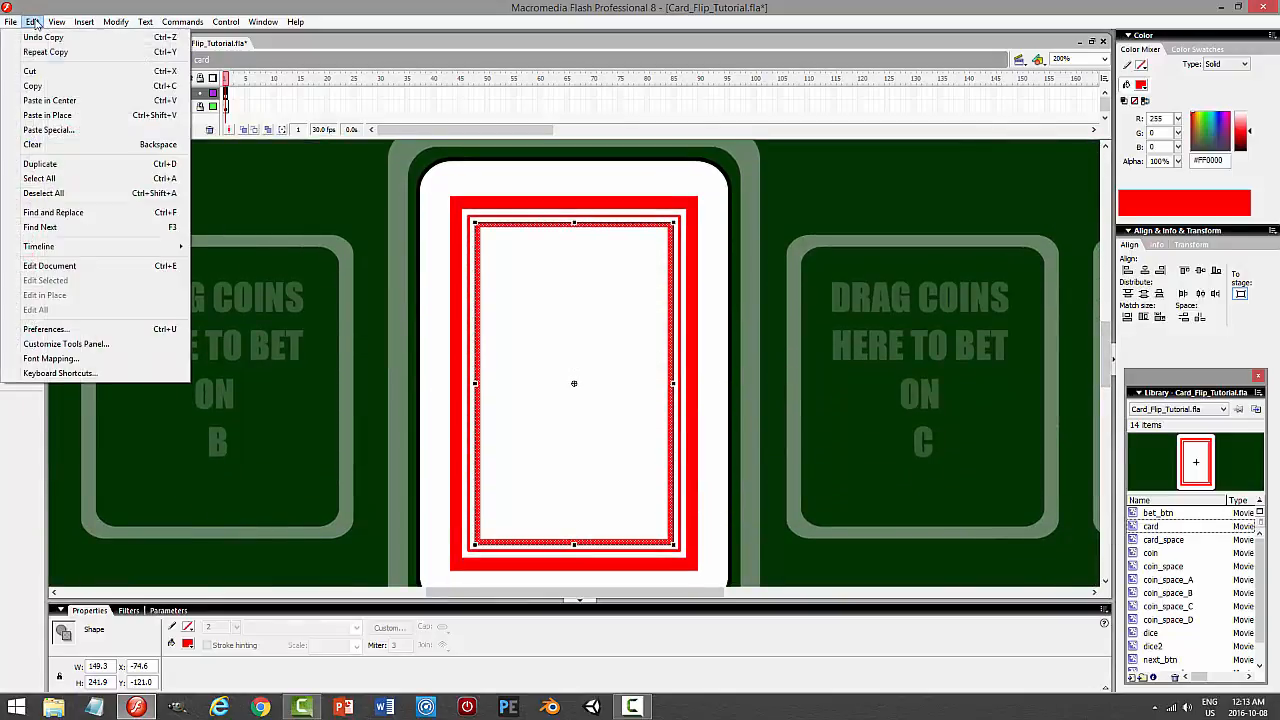
left_click(55, 115)
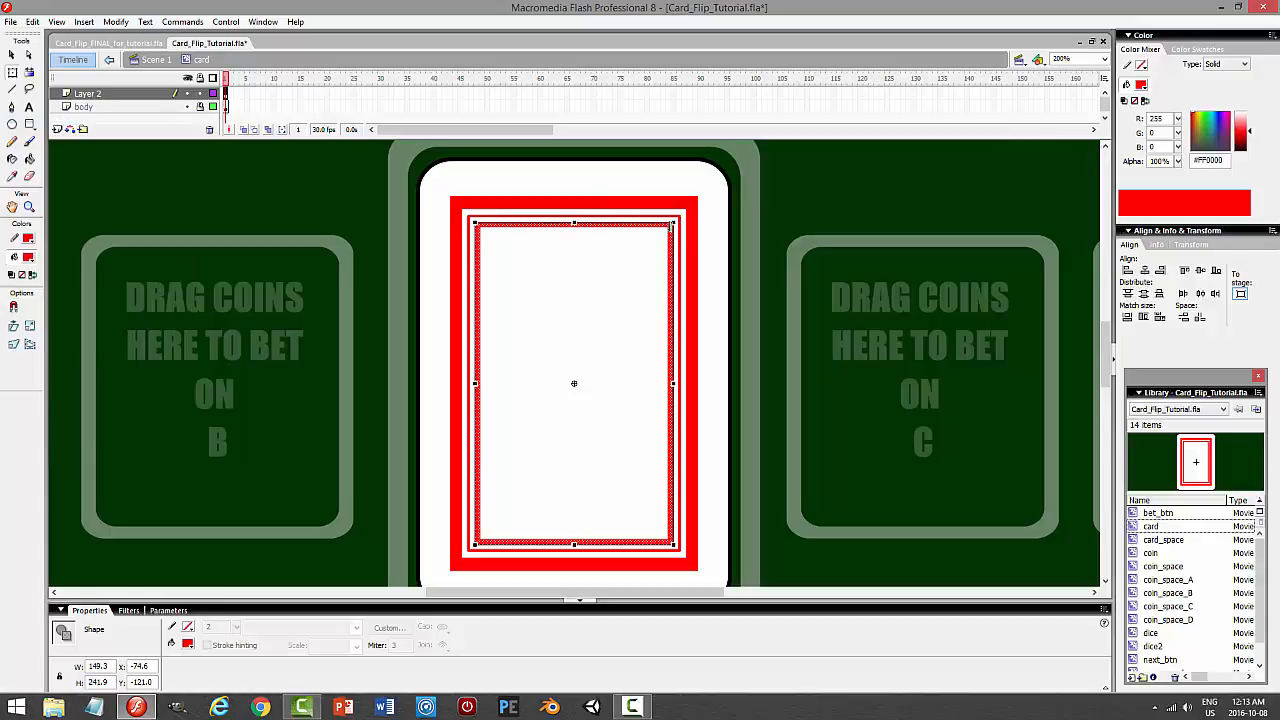
left_click_drag(673, 222, 656, 270)
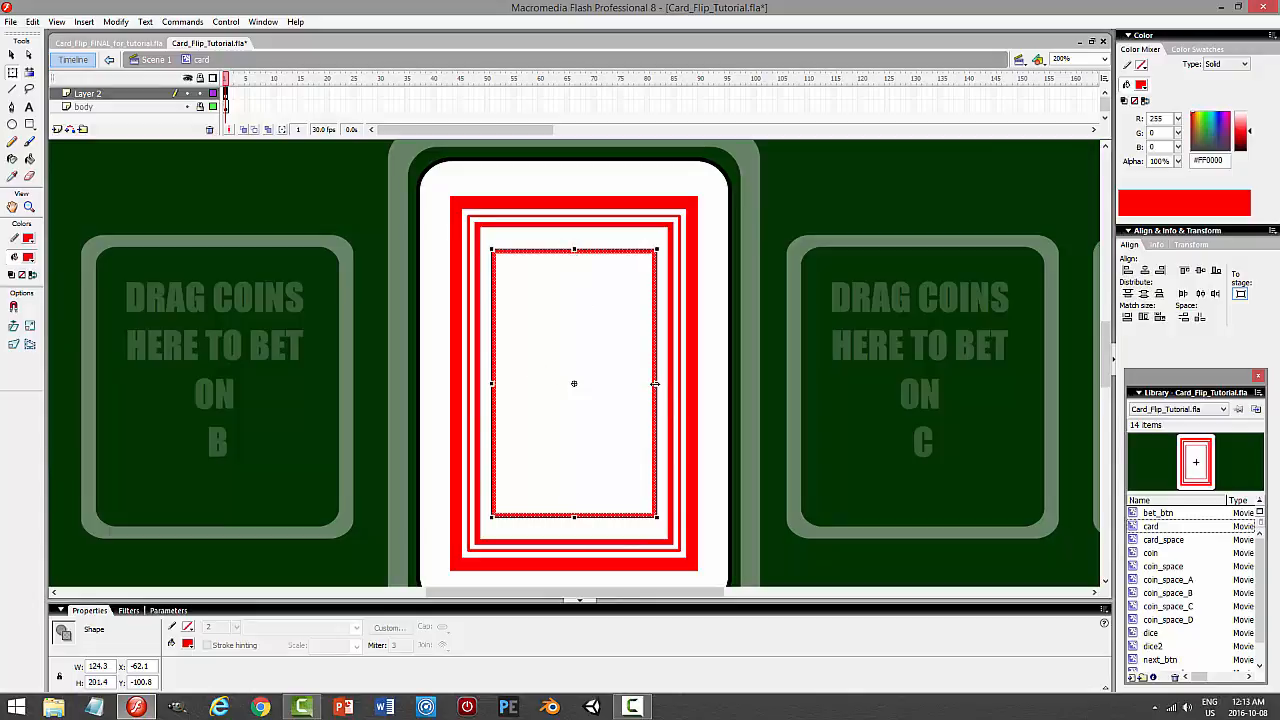
left_click_drag(654, 383, 646, 386)
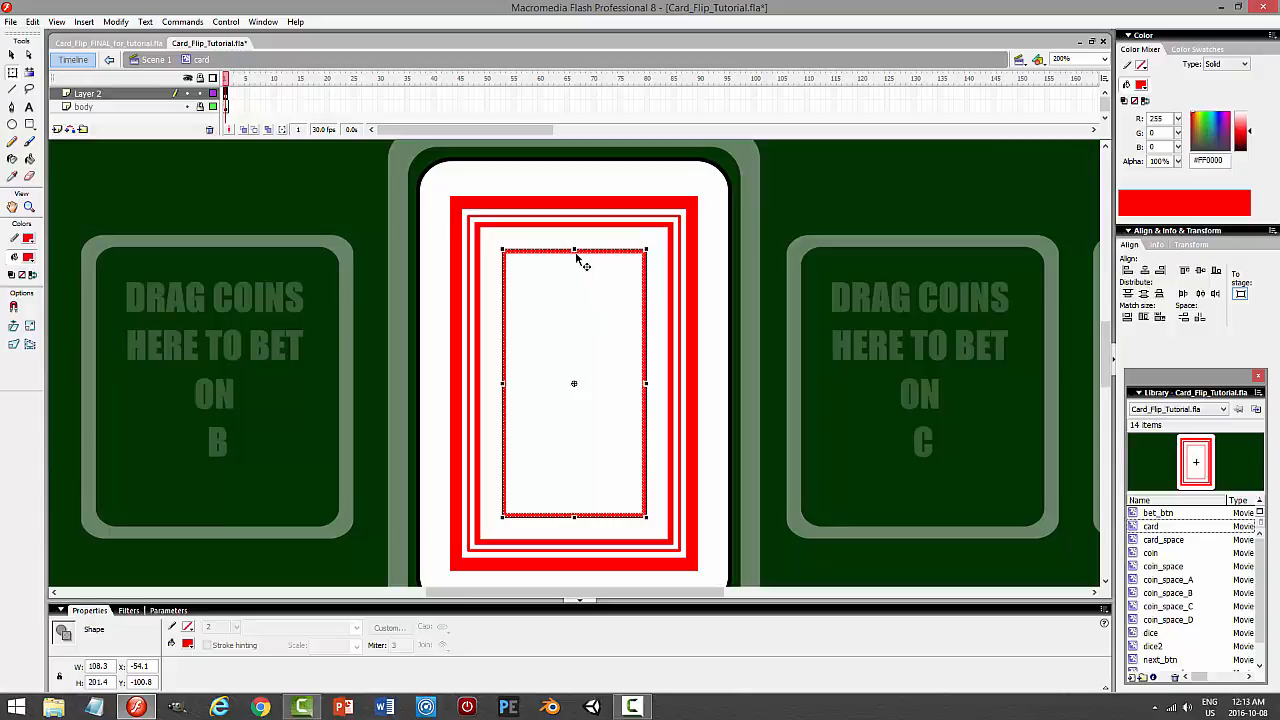
left_click(848, 205)
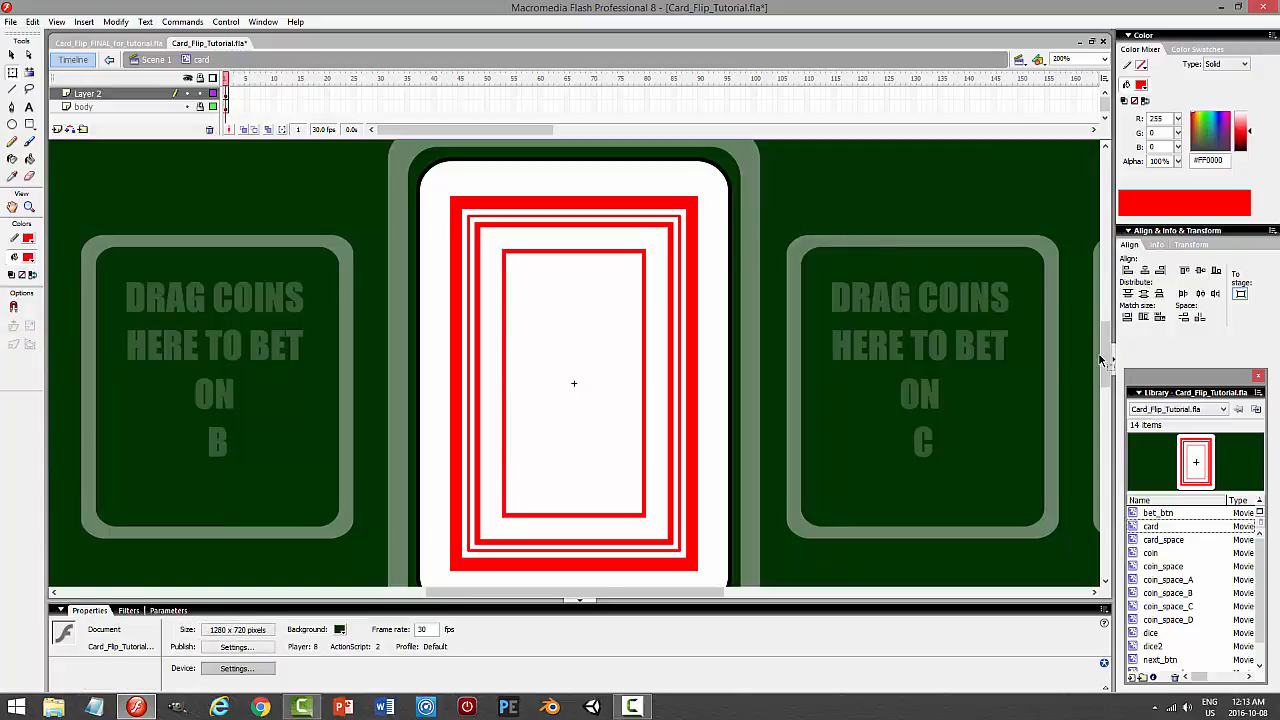
Compare the borders with the reference card, then lock Layer 2 and add a new layer above it.
left_click_drag(1103, 360, 1102, 239)
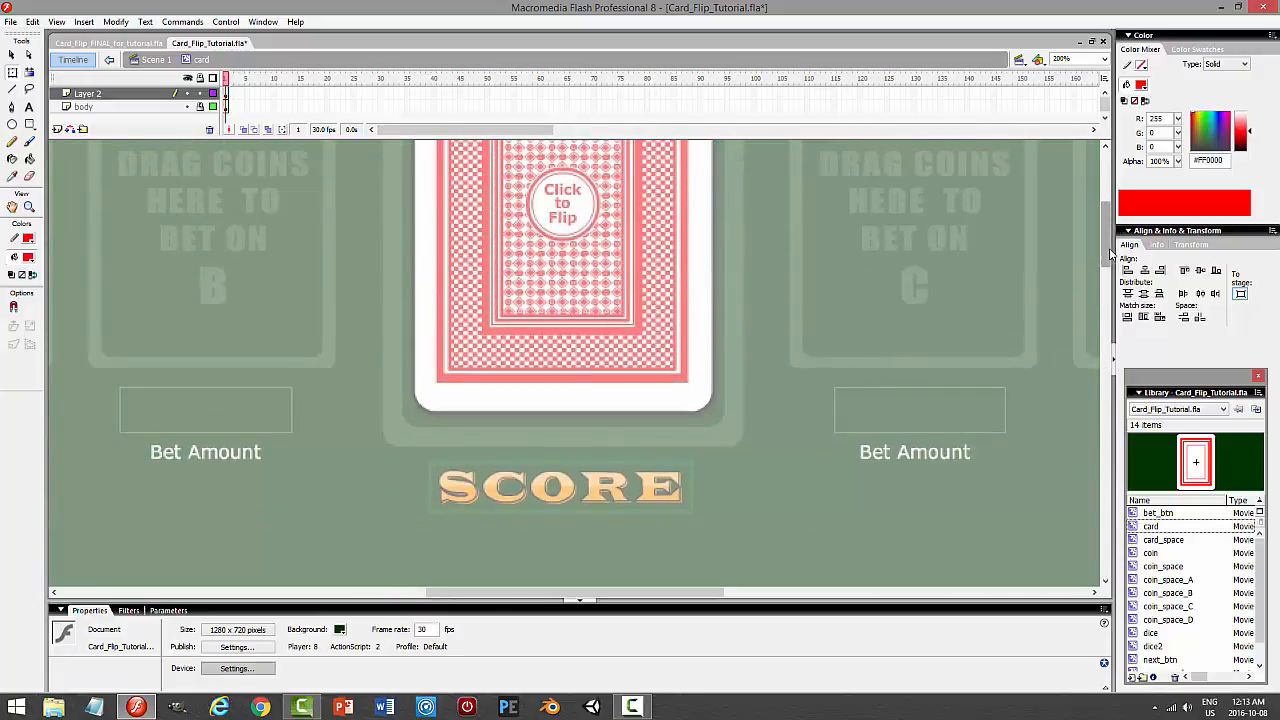
left_click_drag(1107, 257, 1107, 378)
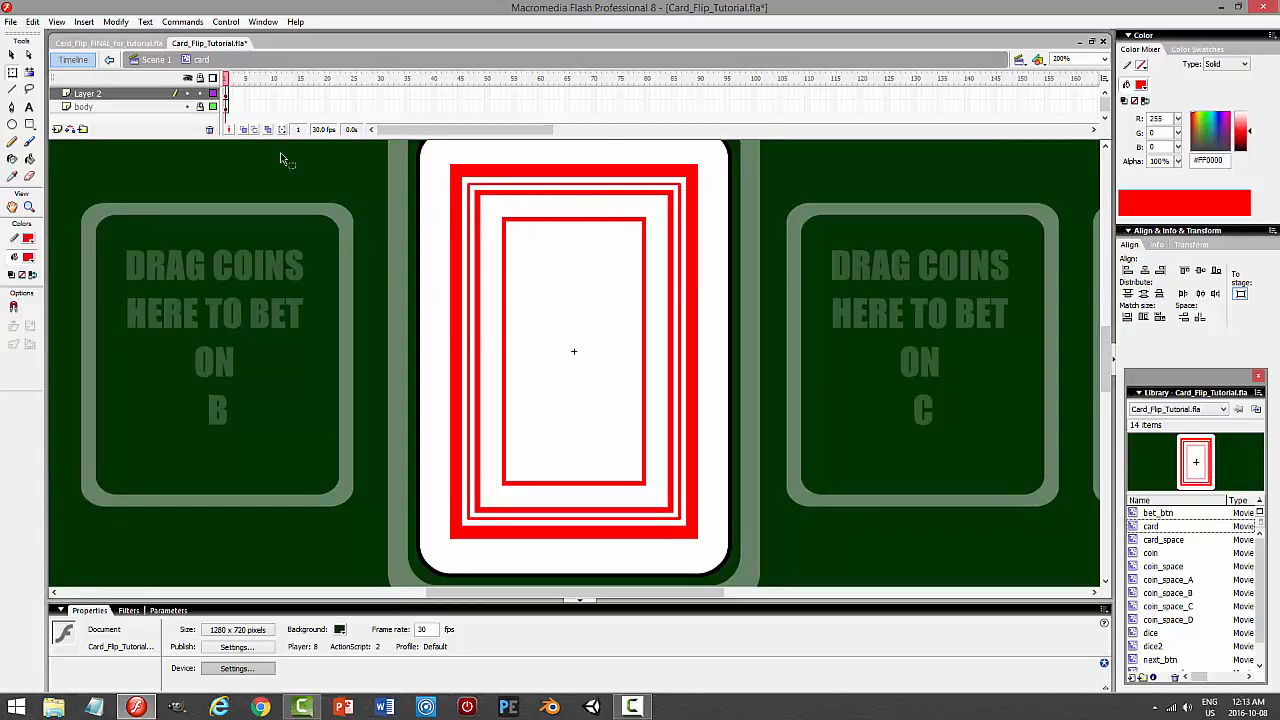
left_click_drag(383, 138, 385, 174)
left_click(201, 95)
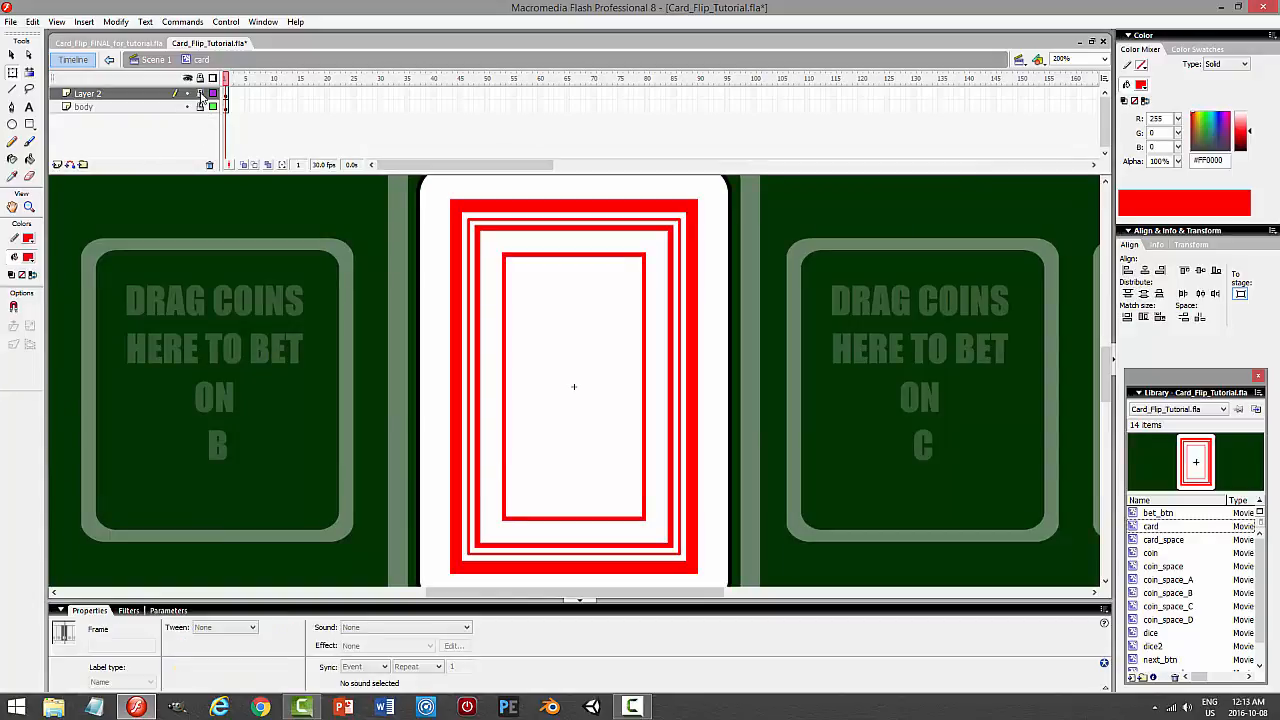
left_click(56, 164)
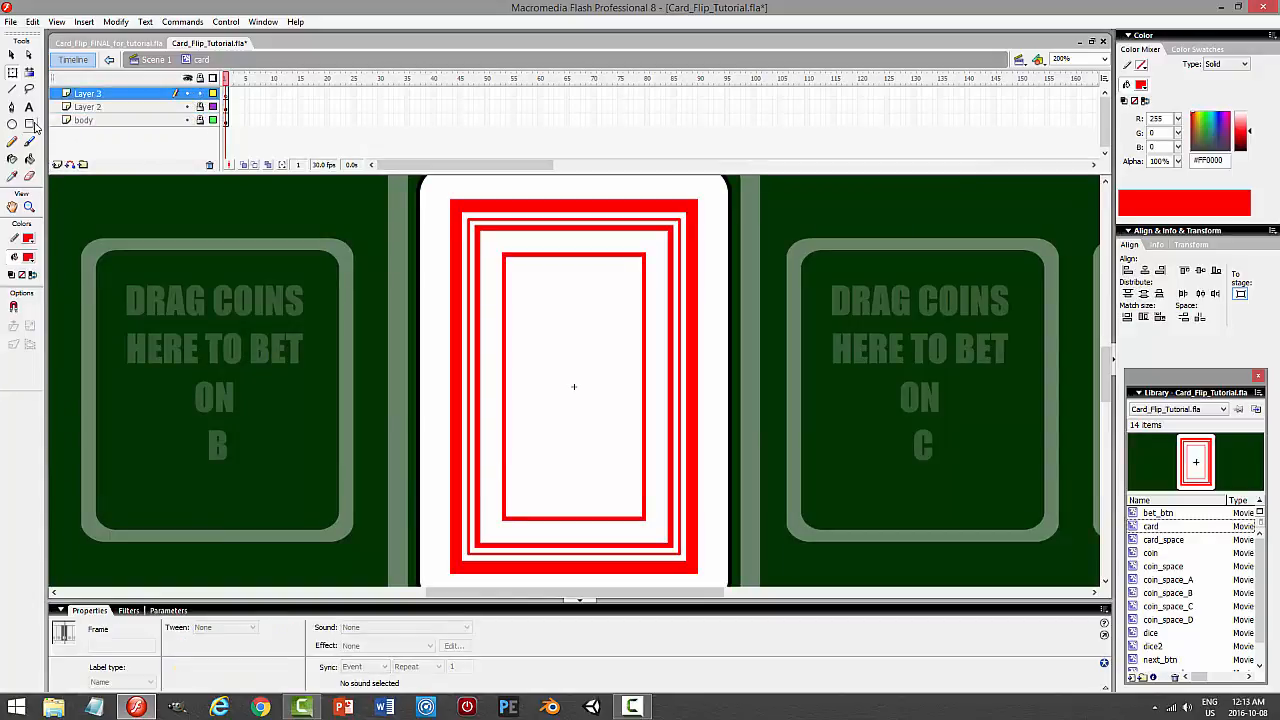
Draw a red square without outline, about 2.5 by 2.5 px, near the upper-left corner of the gap between the two innermost borders.
left_click(29, 124)
left_click(28, 238)
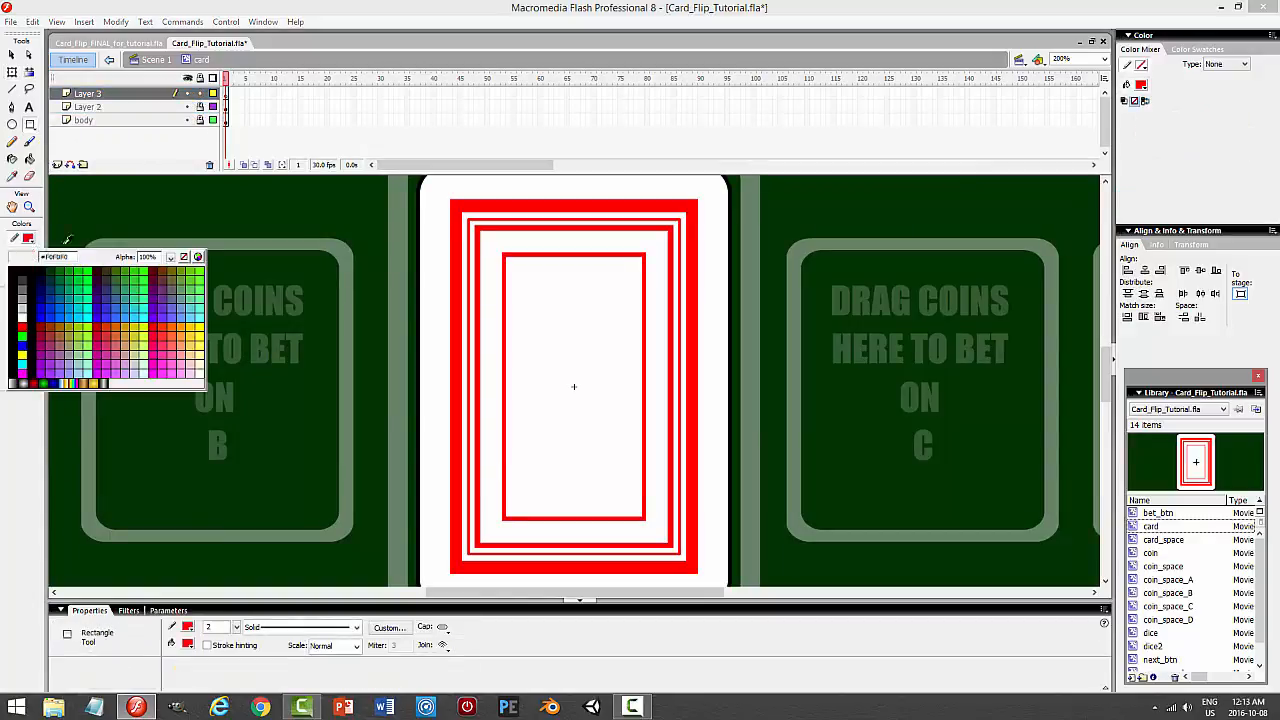
left_click(183, 257)
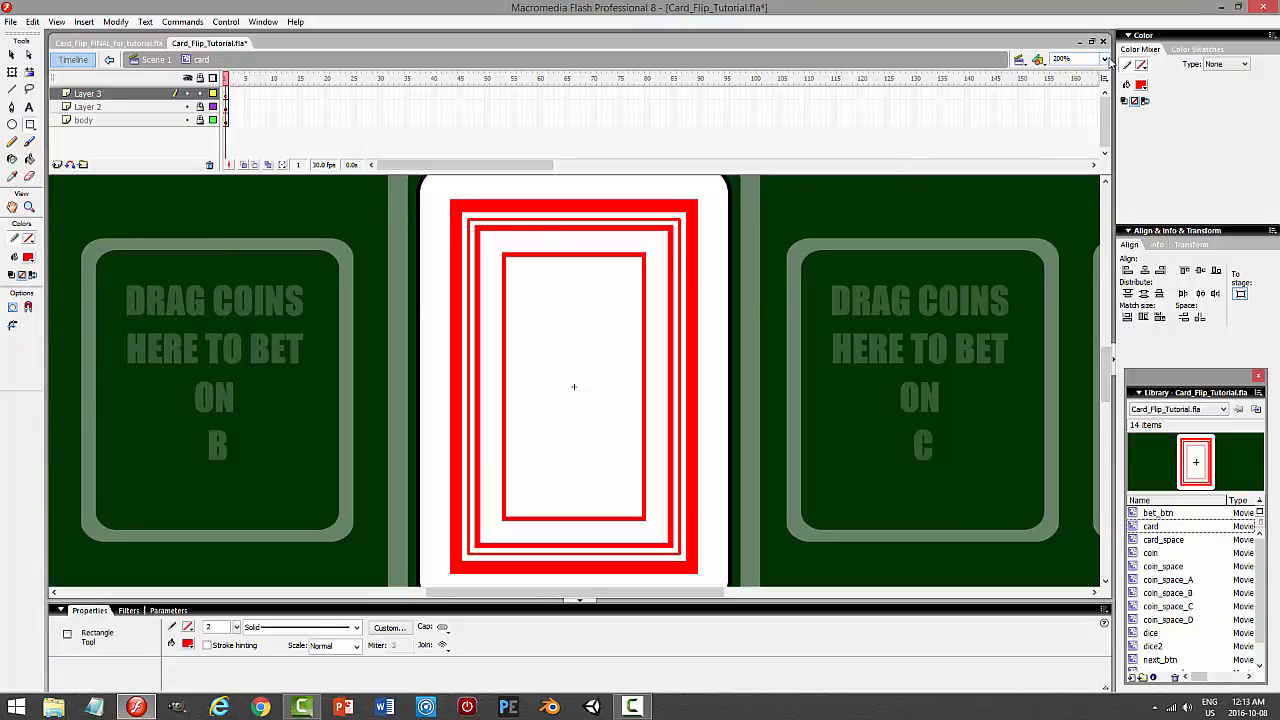
left_click(1105, 59)
left_click(1075, 106)
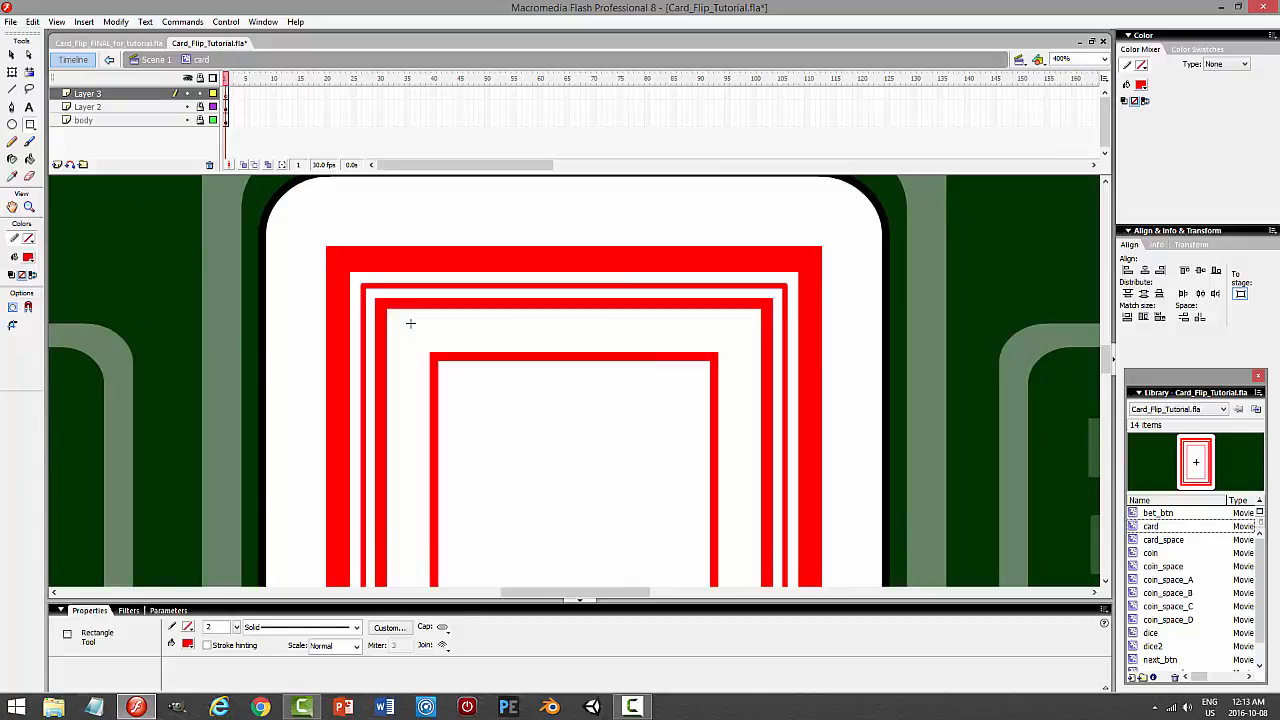
Copy and paste the small square in place twice, shifting the copies right to form a row of three evenly spaced squares.
left_click(14, 57)
left_click(414, 328)
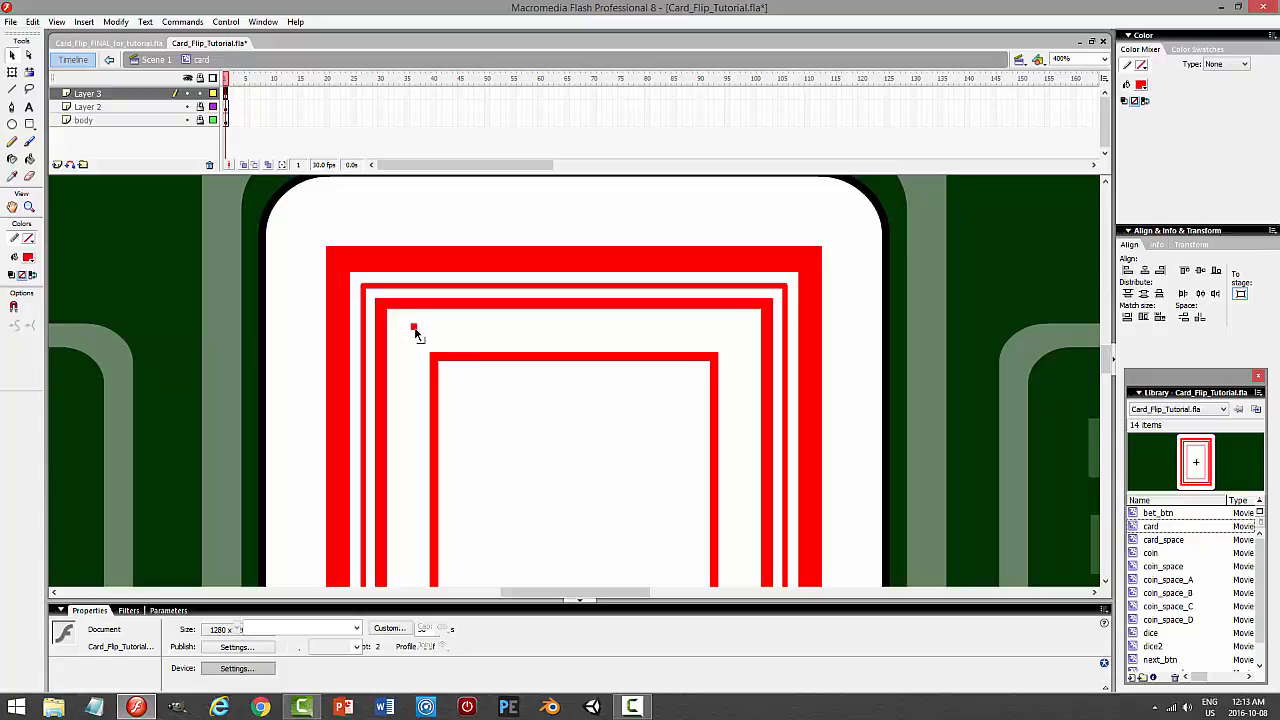
left_click(33, 21)
left_click(36, 85)
left_click(33, 21)
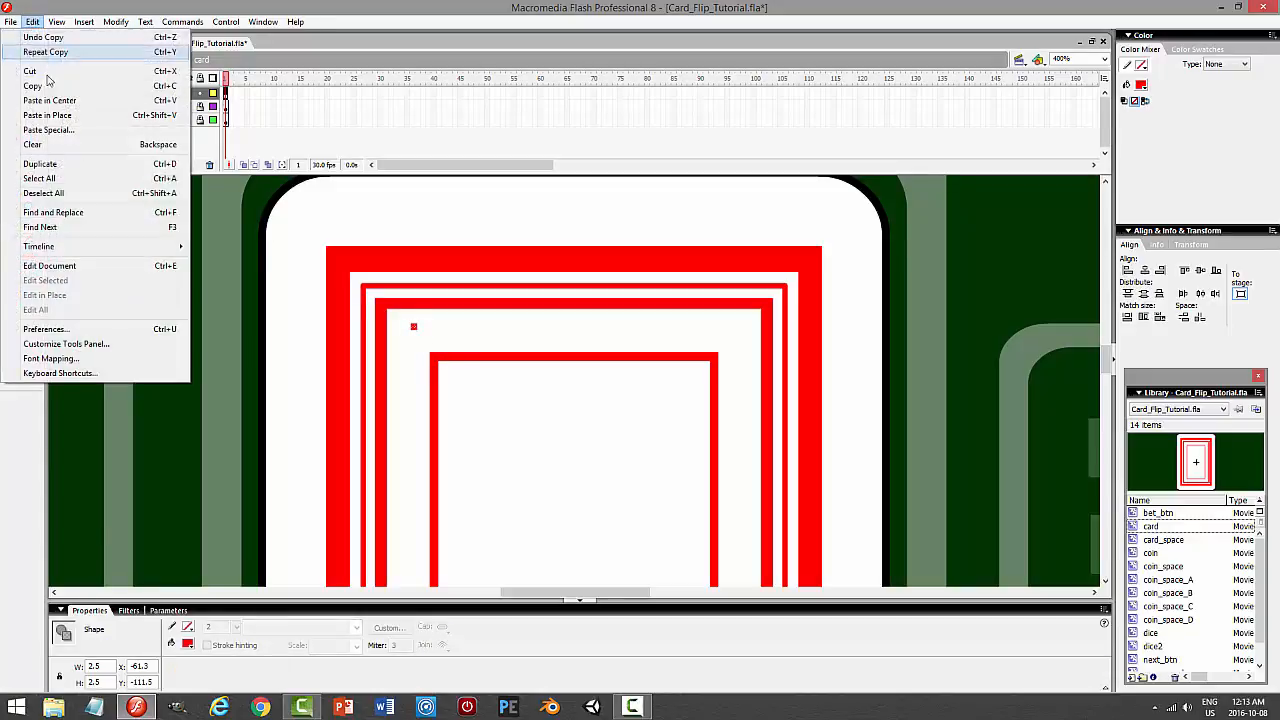
left_click(47, 115)
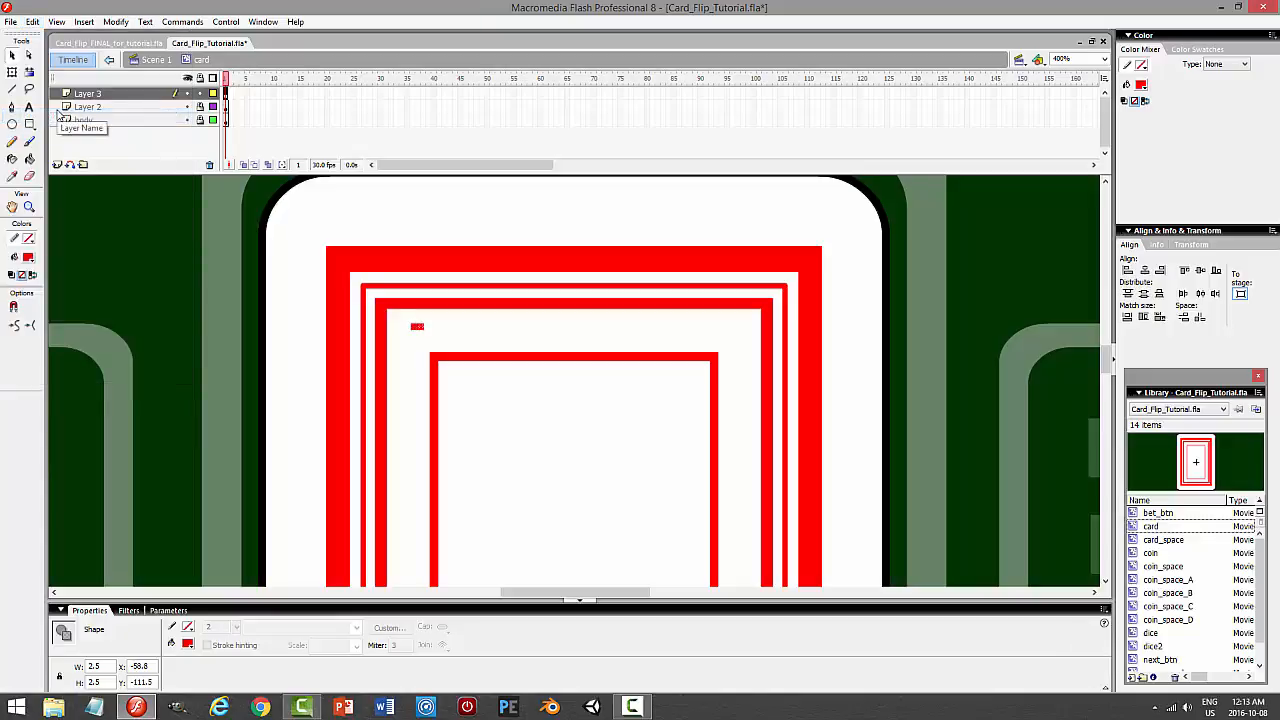
left_click(33, 21)
left_click(36, 86)
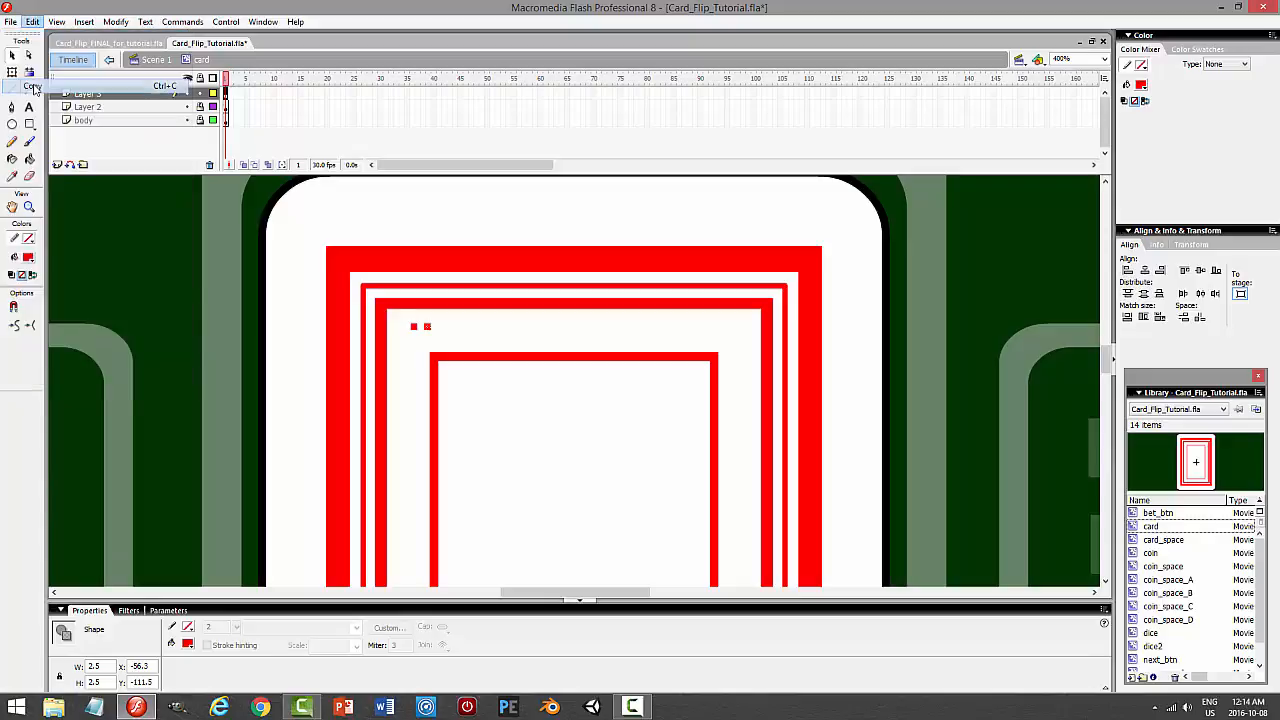
left_click(33, 21)
left_click(60, 117)
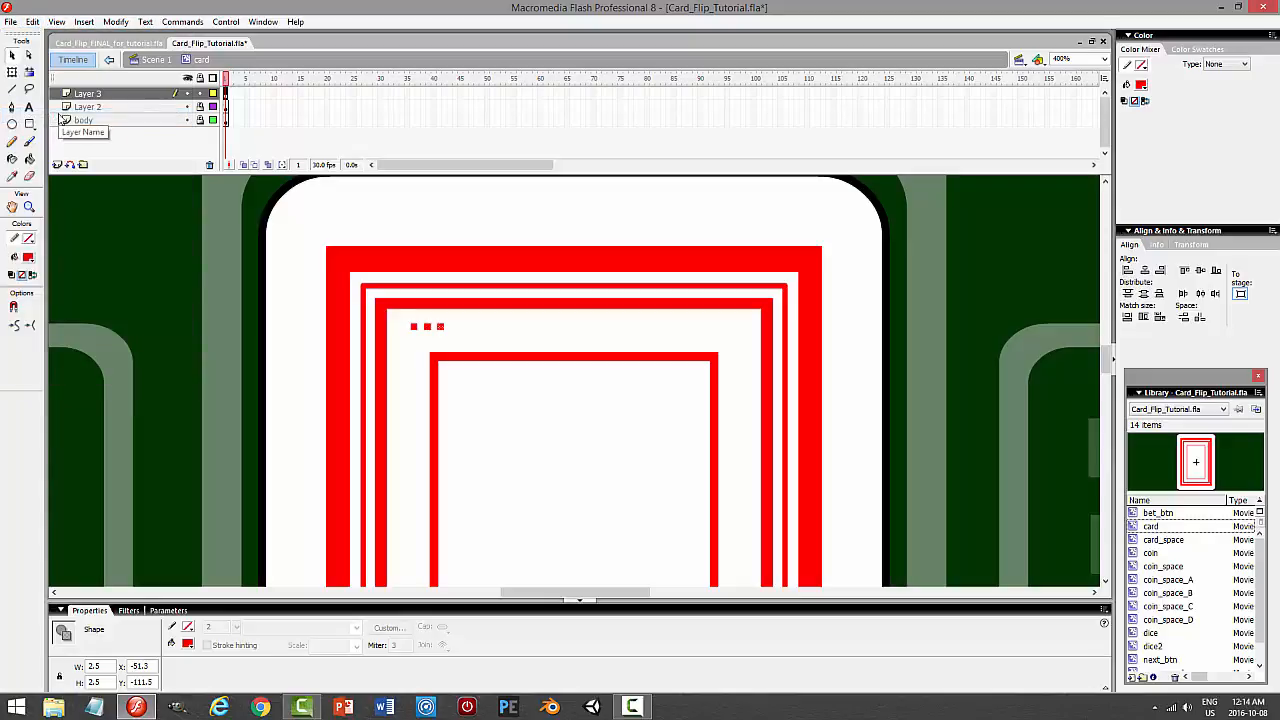
Copy the row of three squares, paste it in place and offset the copy one square down and right to form a checkered strip.
left_click(137, 107)
left_click(33, 21)
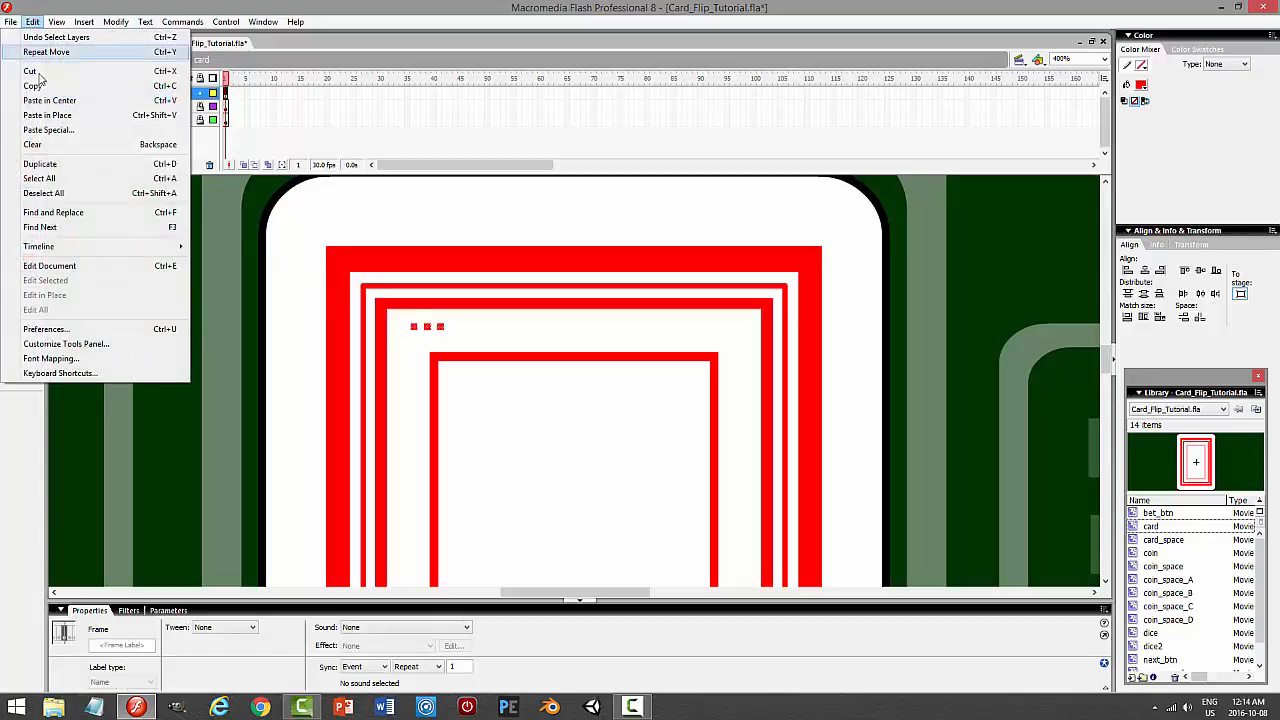
left_click(40, 82)
left_click(33, 21)
left_click(47, 115)
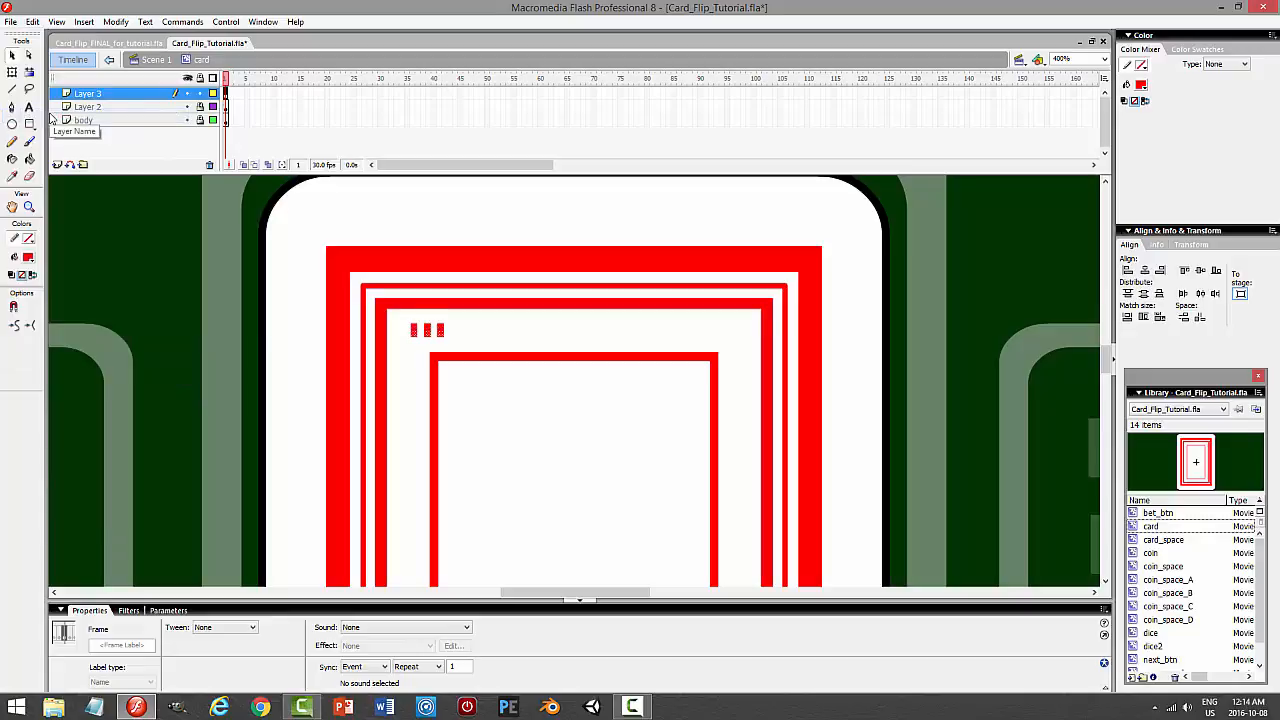
key("shift+Right")
left_click(530, 337)
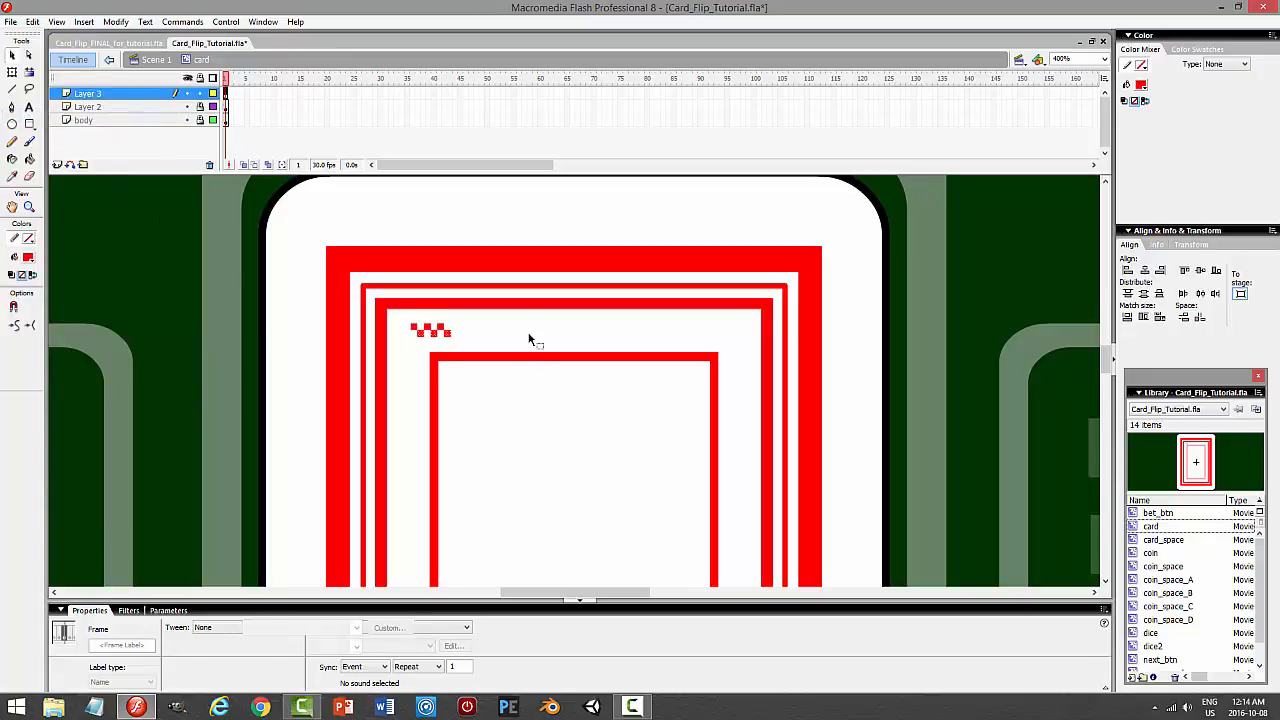
Move the checkered strip closer to the gap's upper-left corner and place a copy of it directly to its right.
left_click(122, 96)
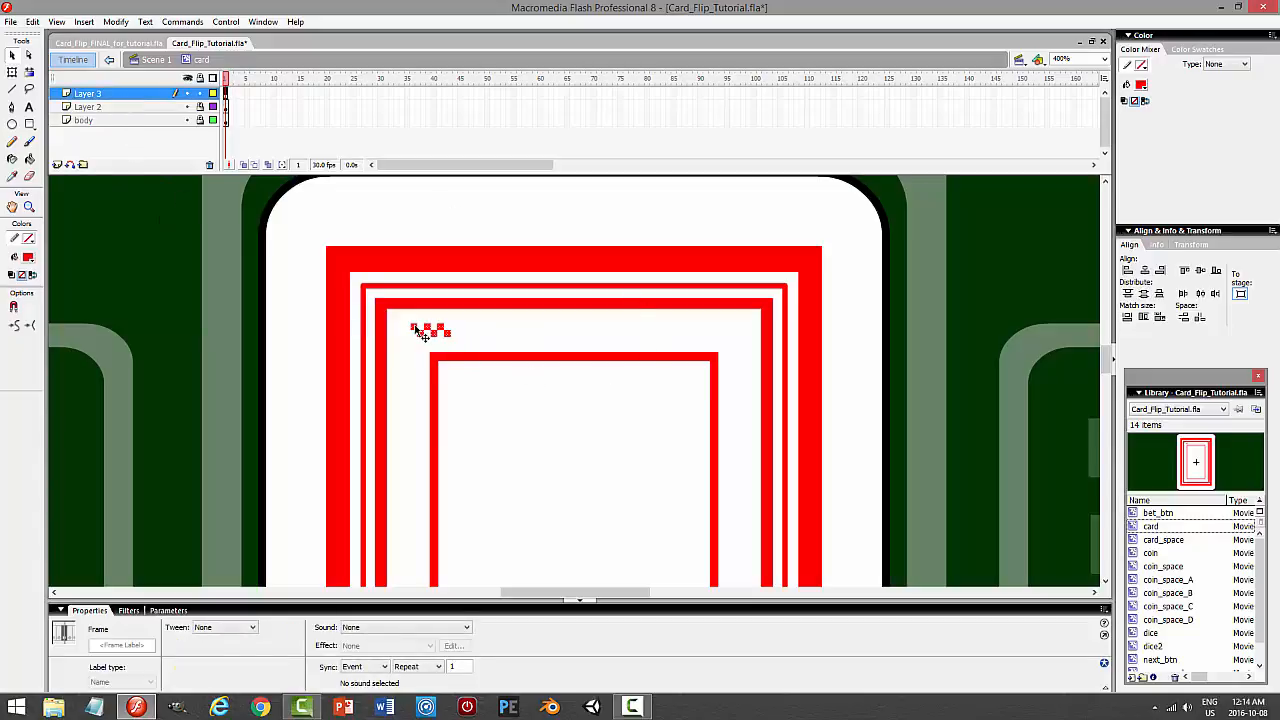
left_click_drag(422, 334, 414, 325)
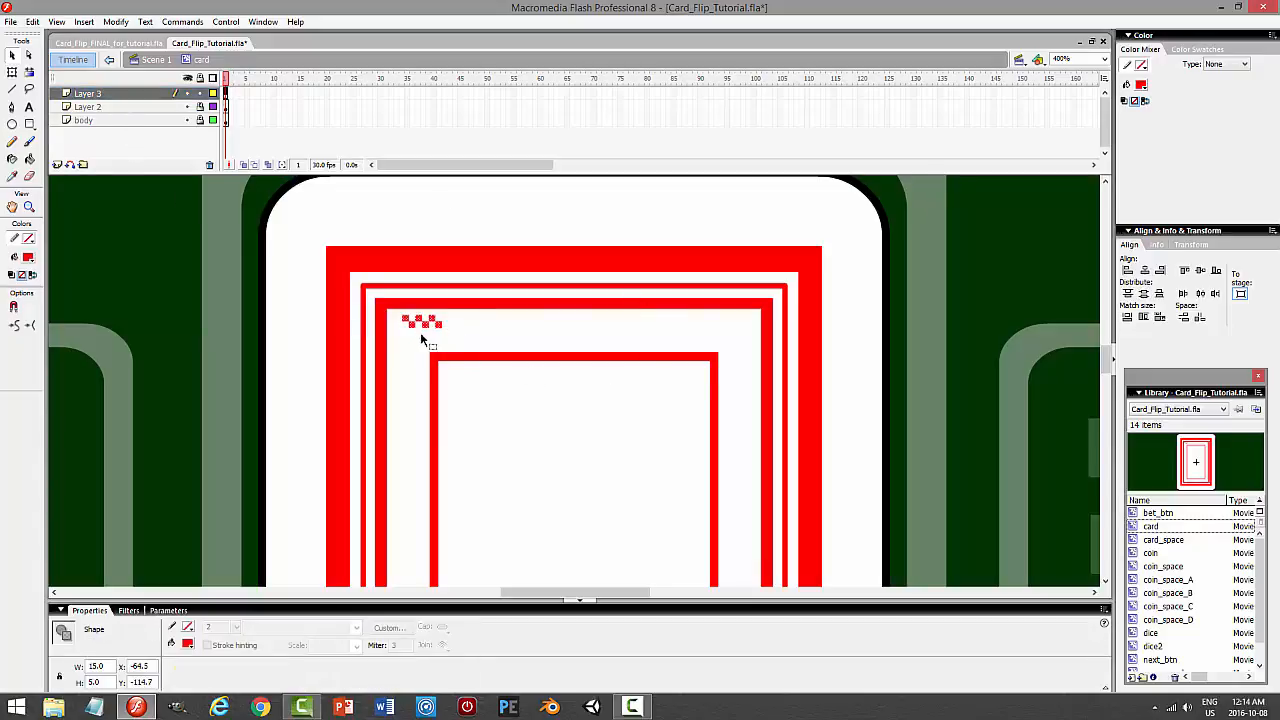
left_click(32, 21)
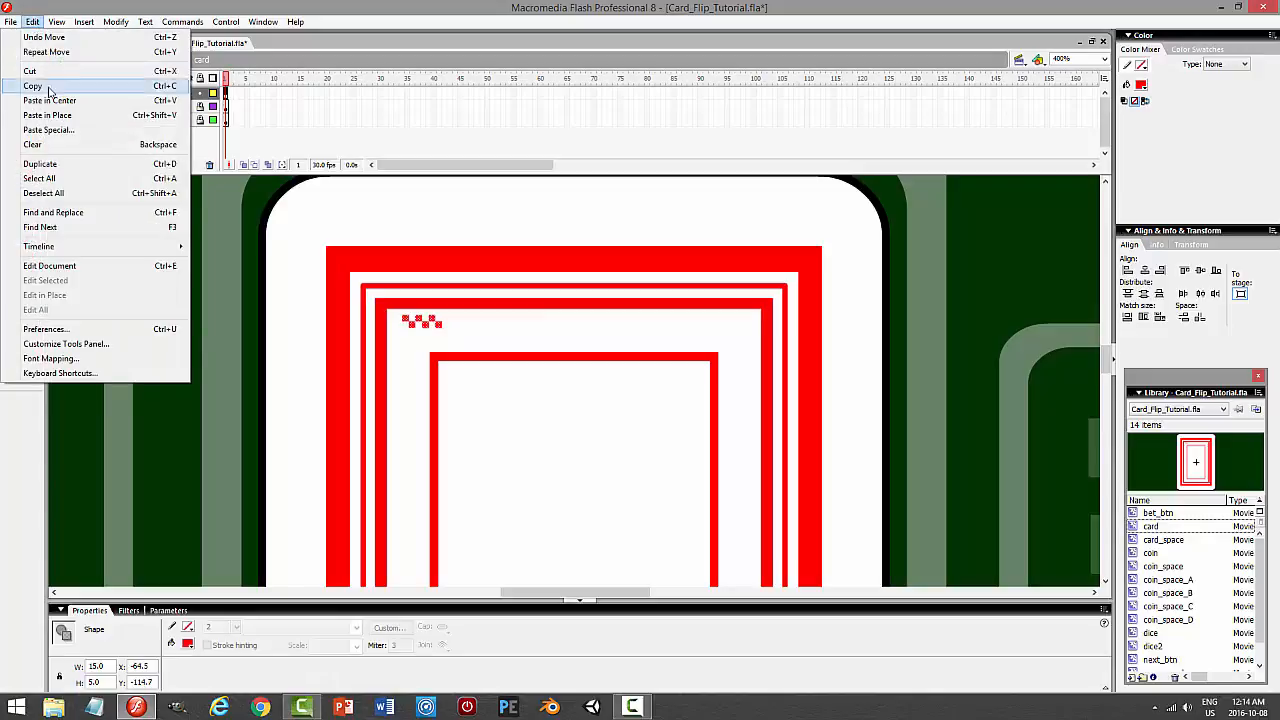
left_click(33, 86)
left_click(32, 21)
left_click(71, 117)
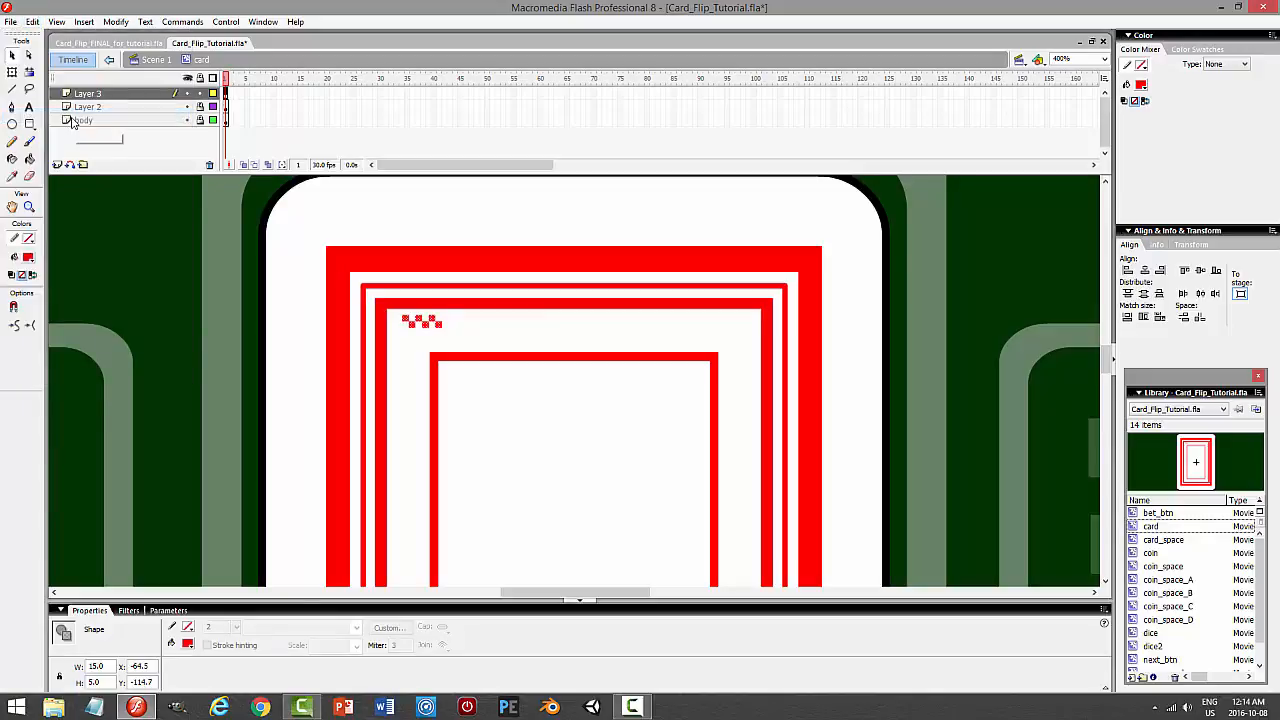
key("shift+Right")
key("shift+Right")
key("shift+Right")
key("shift+Right")
key("shift+Right")
key("shift+Right")
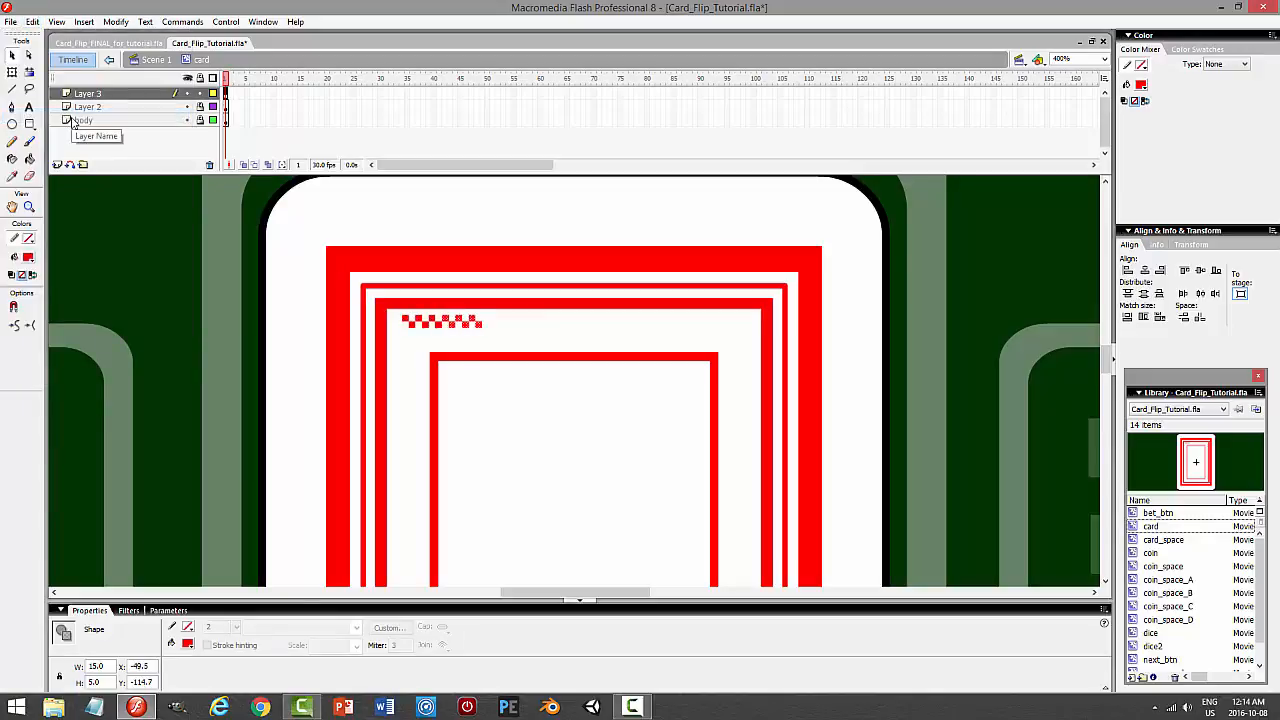
Copy all squares on the layer, paste them in place and shift the copy right until it continues the checkered strip.
left_click(133, 96)
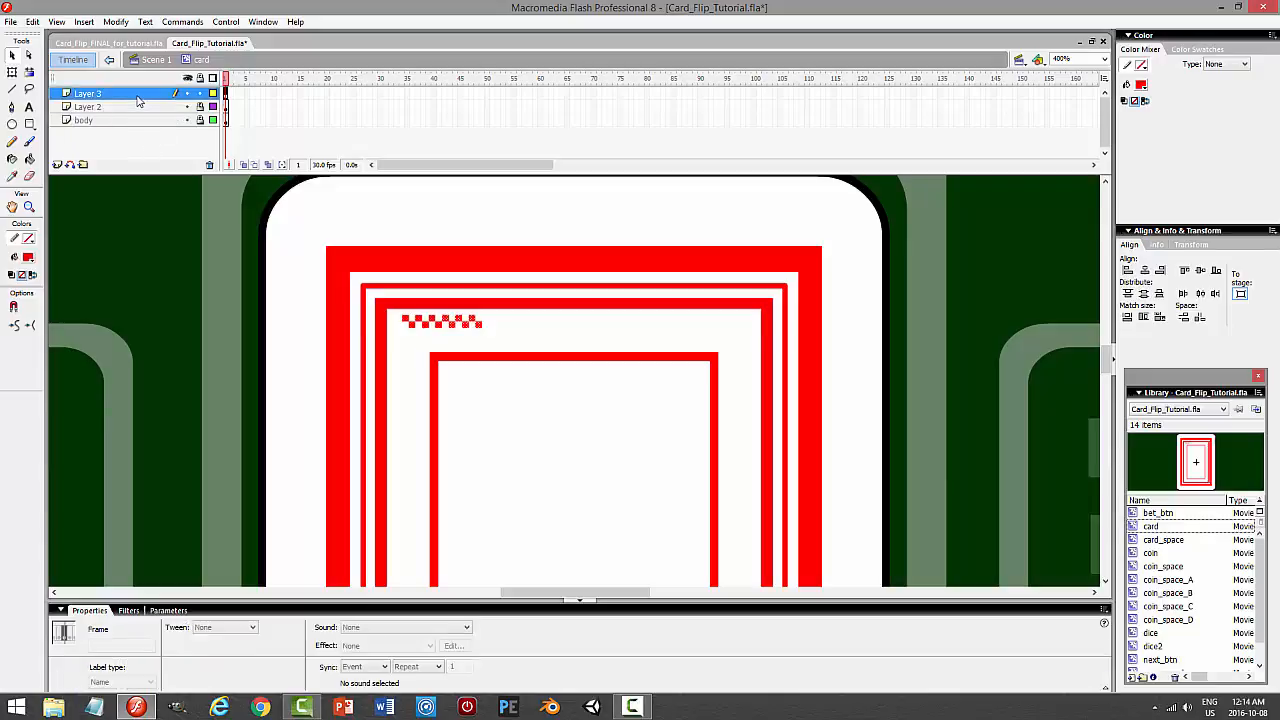
left_click(33, 22)
left_click(51, 87)
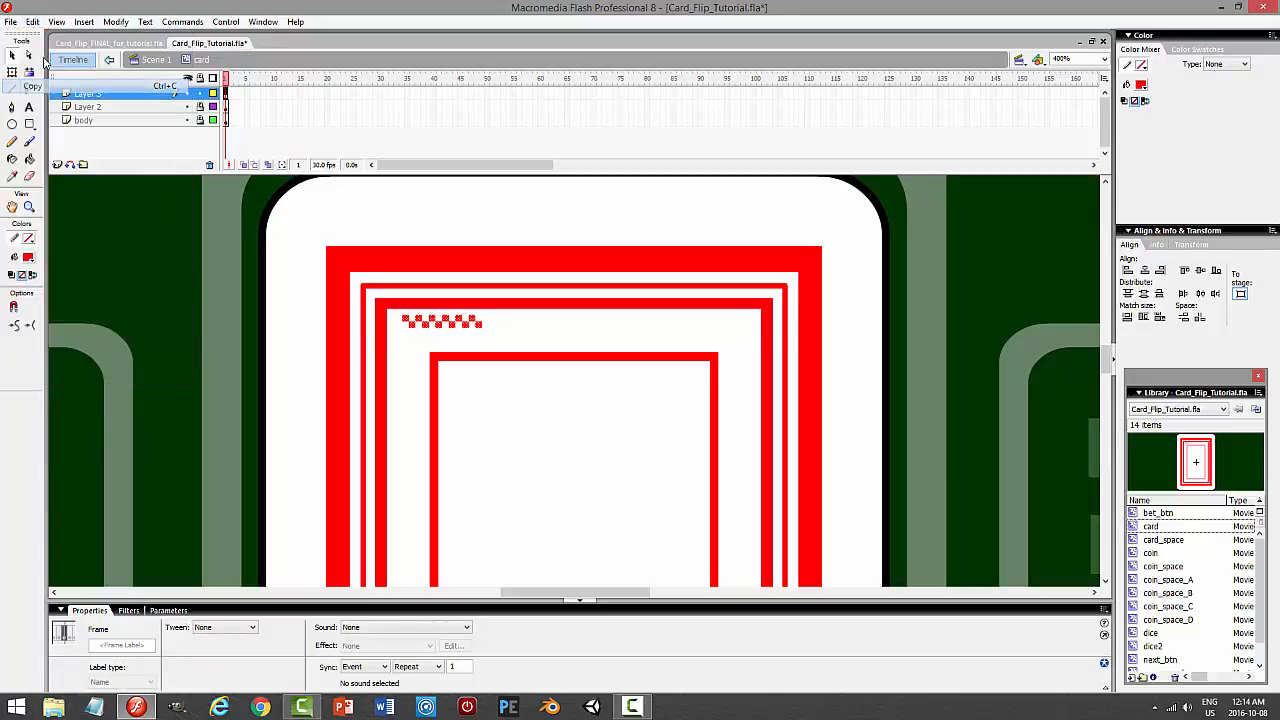
left_click(34, 23)
left_click(65, 117)
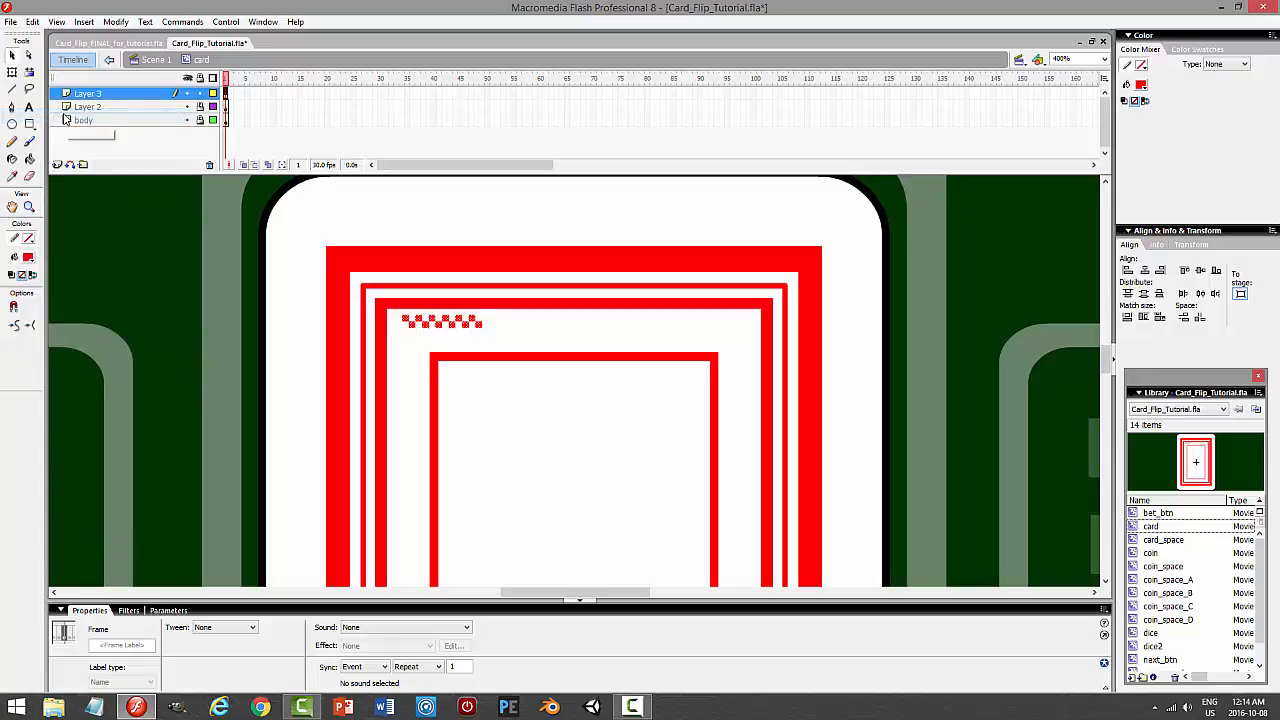
key("shift+Right")
key("shift+Right")
key("shift+Right")
key("shift+Right")
key("Right")
key("Right")
key("Right")
key("Right")
key("Right")
key("Right")
key("Right")
key("Right")
key("Right")
key("Right")
key("Right")
key("Right")
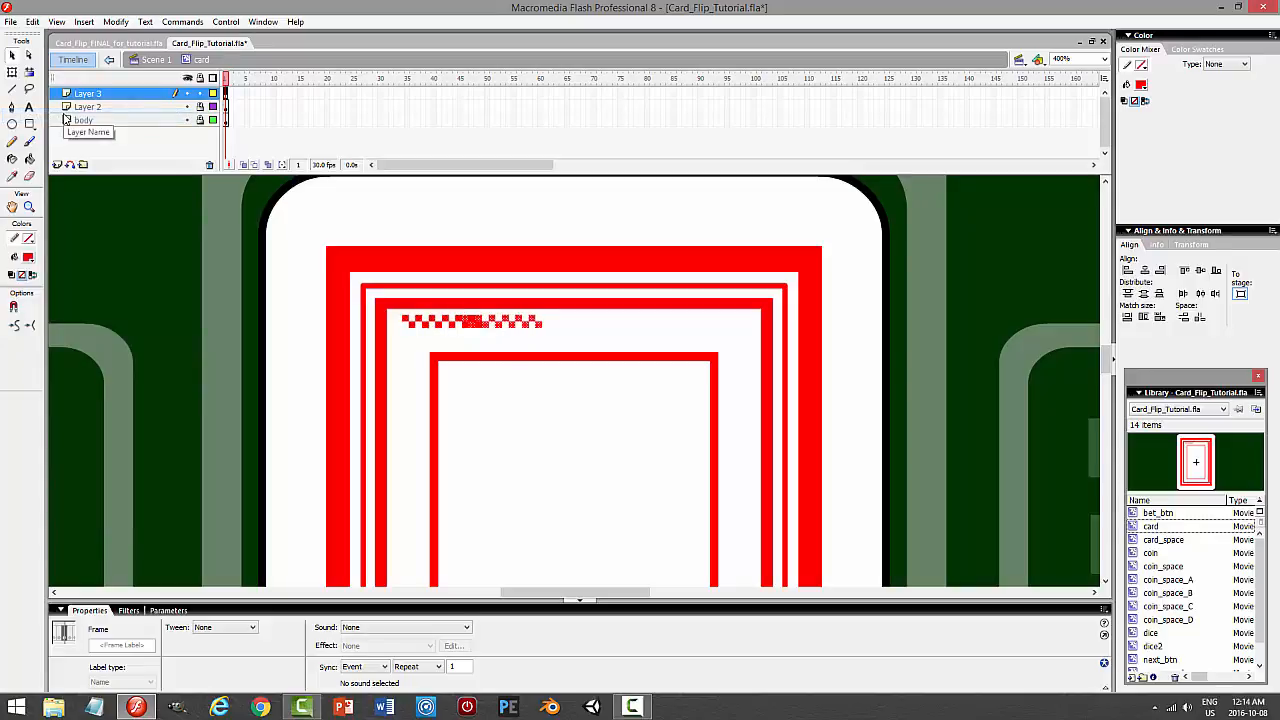
key("Right")
key("Right")
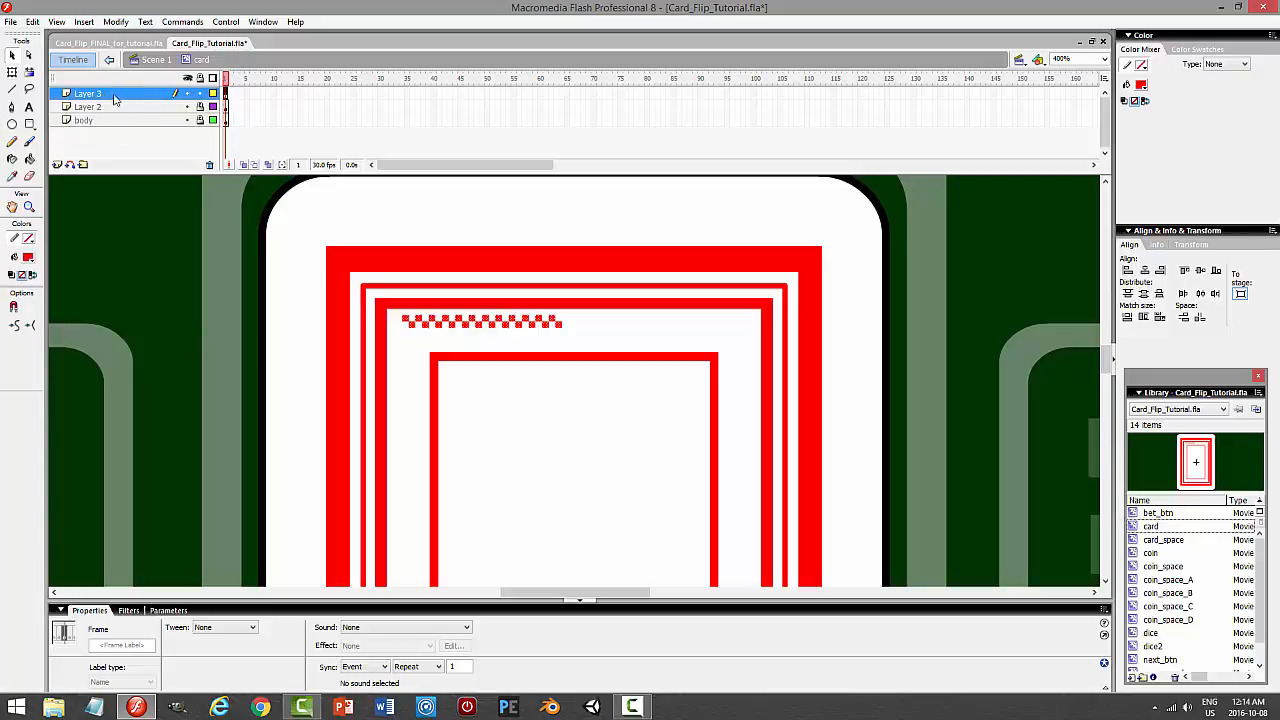
Copy all the checkered squares, paste them in place and shift the copy right until it extends the strip above the inner frame.
left_click(33, 21)
left_click(34, 22)
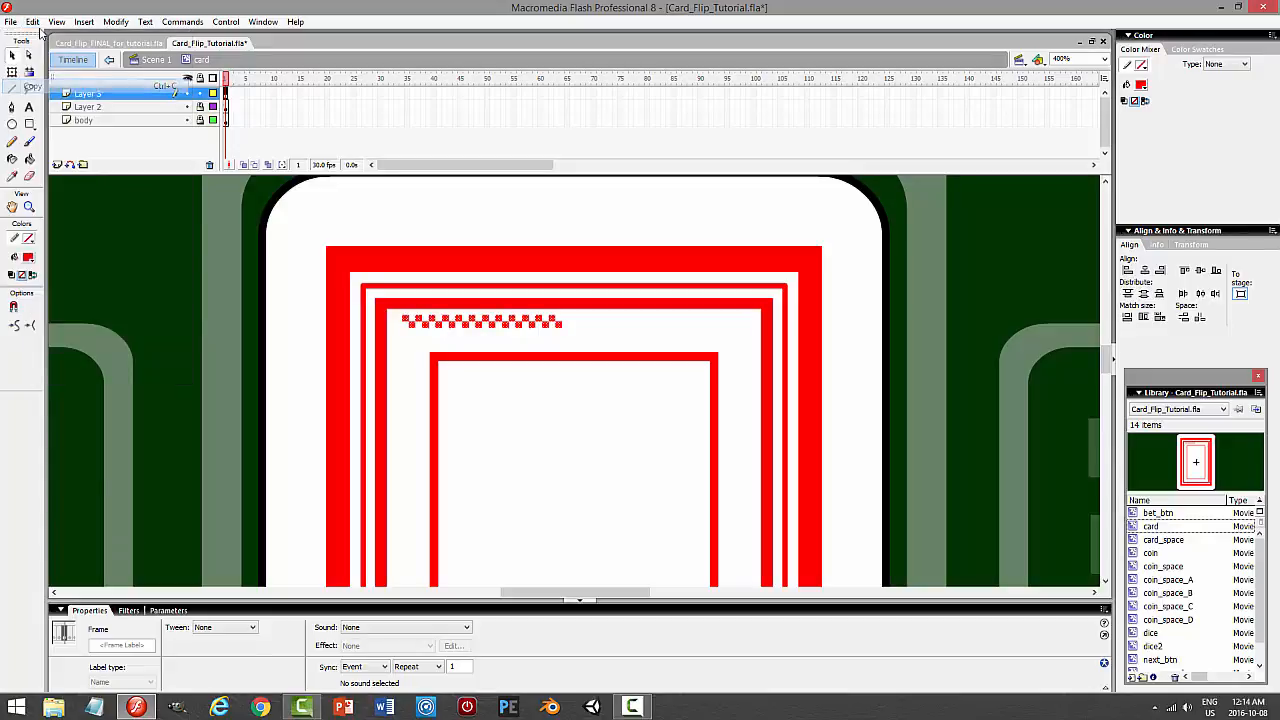
left_click(35, 23)
left_click(66, 117)
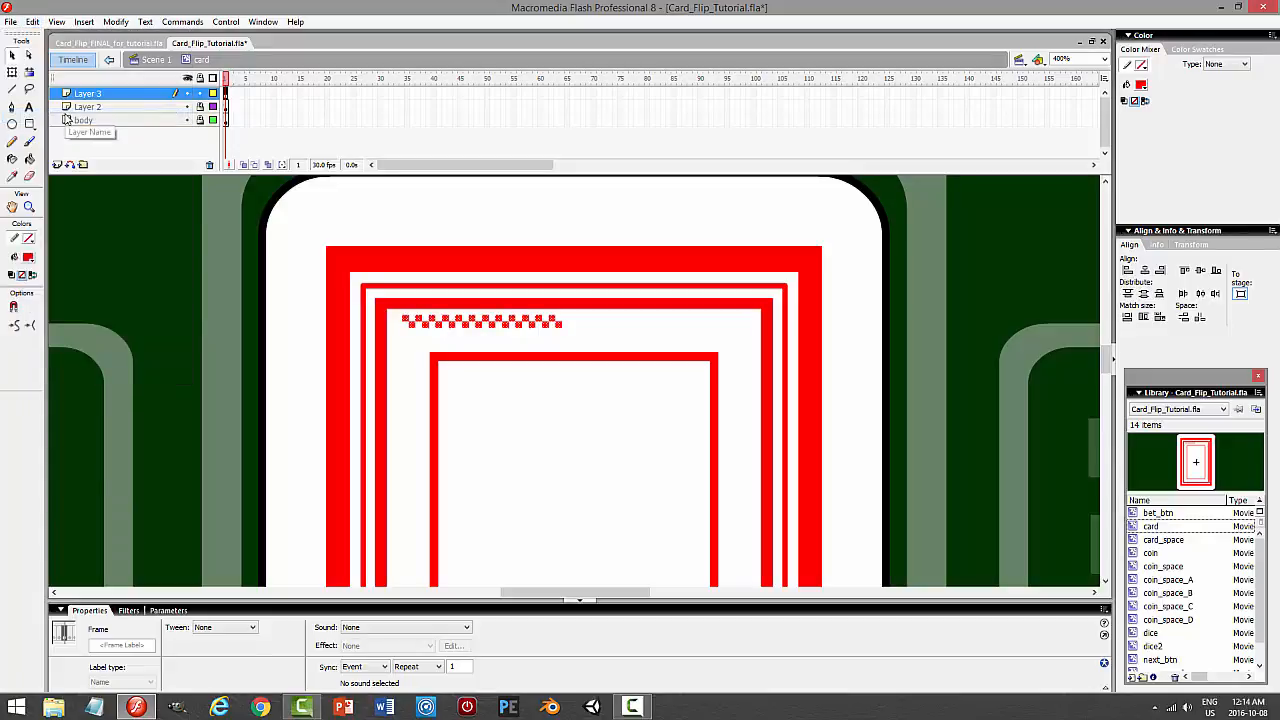
key("Right")
key("Right")
key("Right")
key("Right")
key("Right")
key("Right")
key("Right")
key("Right")
key("Right")
key("Right")
key("Right")
key("Right")
key("Right")
key("Right")
key("Right")
key("Right")
key("Right")
key("Right")
key("Right")
key("Right")
key("Right")
key("Right")
key("Right")
key("Right")
key("Right")
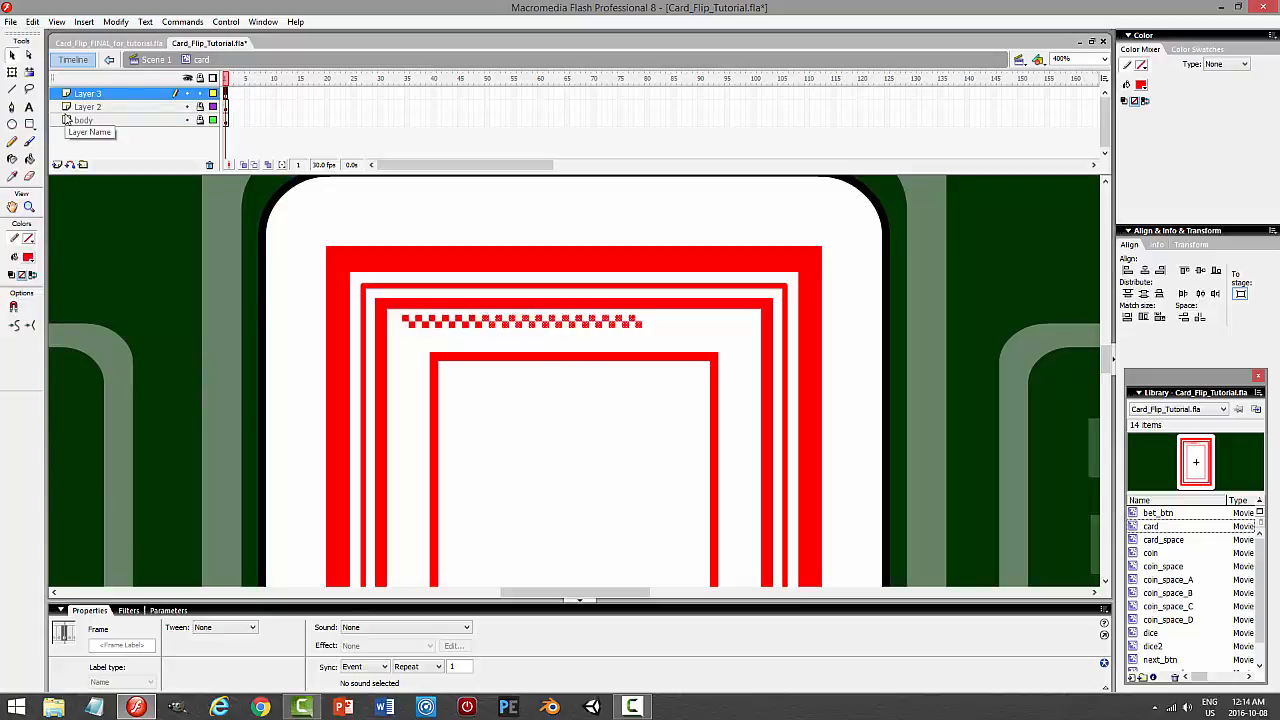
key("Right")
key("Right")
key("Right")
key("Right")
key("Right")
key("Right")
key("Right")
key("Right")
key("Right")
key("Right")
key("Right")
key("Right")
key("Right")
key("Right")
key("Right")
key("Right")
key("Right")
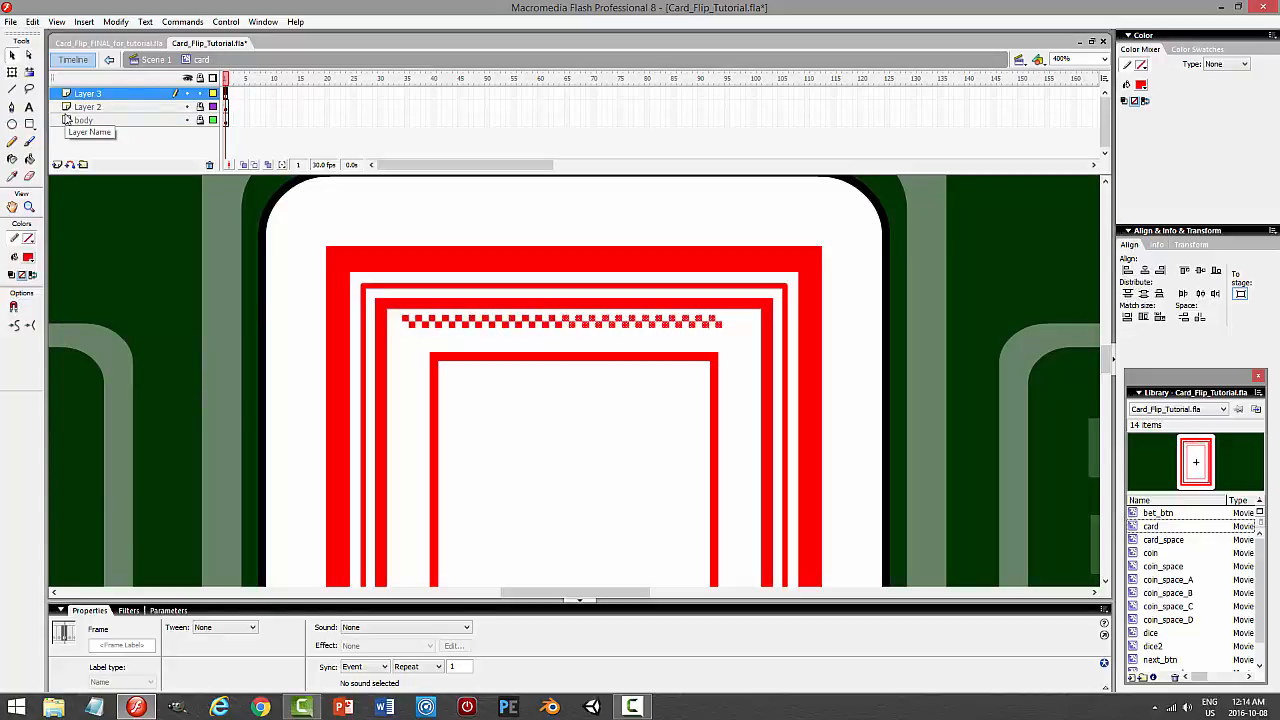
key("Left")
key("Left")
key("Left")
key("Left")
Copy the last eight squares at the strip's right end, paste them in place and shift the copy 20 px right to continue the pattern.
left_click(691, 343)
left_click(677, 325)
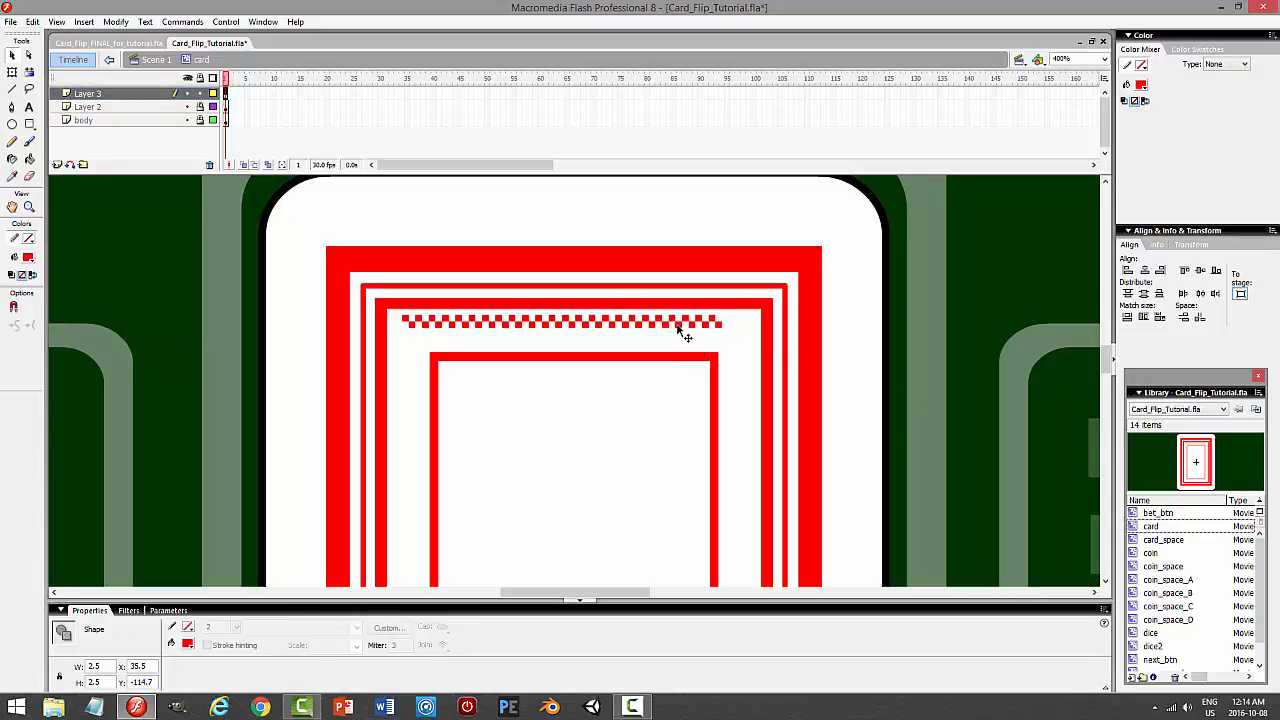
left_click(688, 322, "shift")
left_click(704, 324, "shift")
left_click(708, 326, "shift")
left_click(715, 325, "shift")
left_click(719, 324, "shift")
left_click(32, 21)
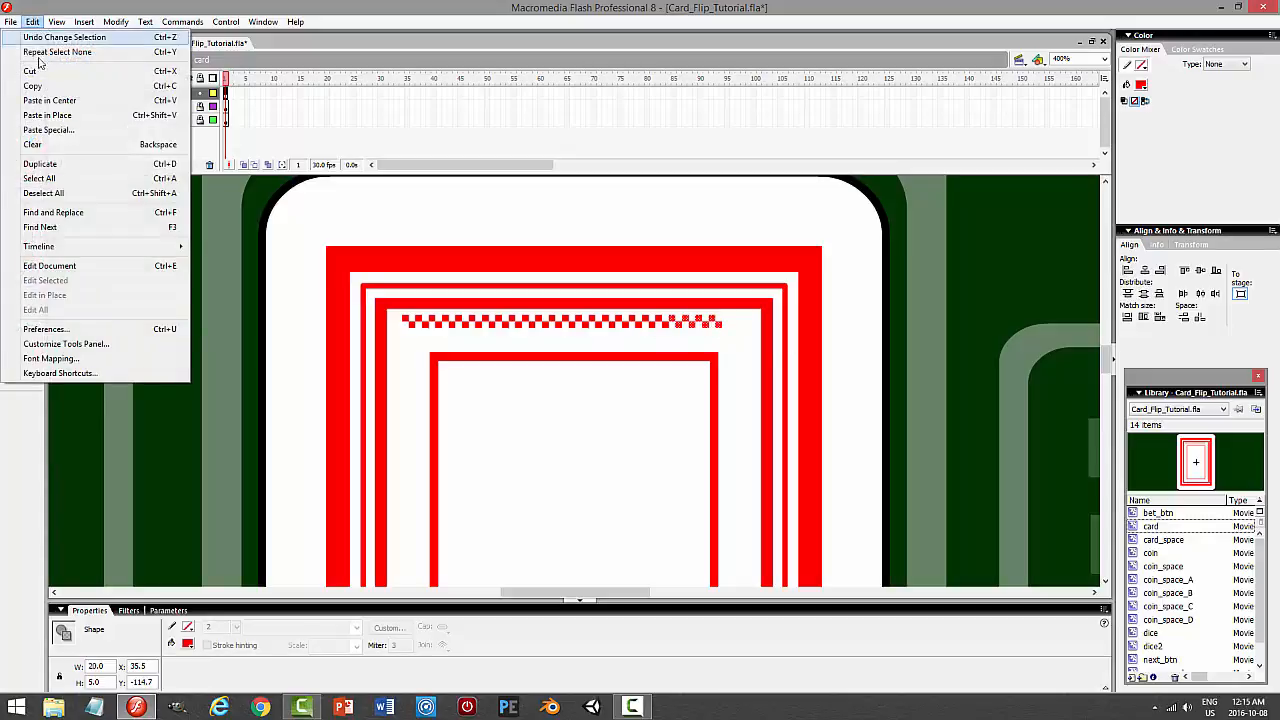
left_click(45, 86)
left_click(32, 21)
left_click(60, 114)
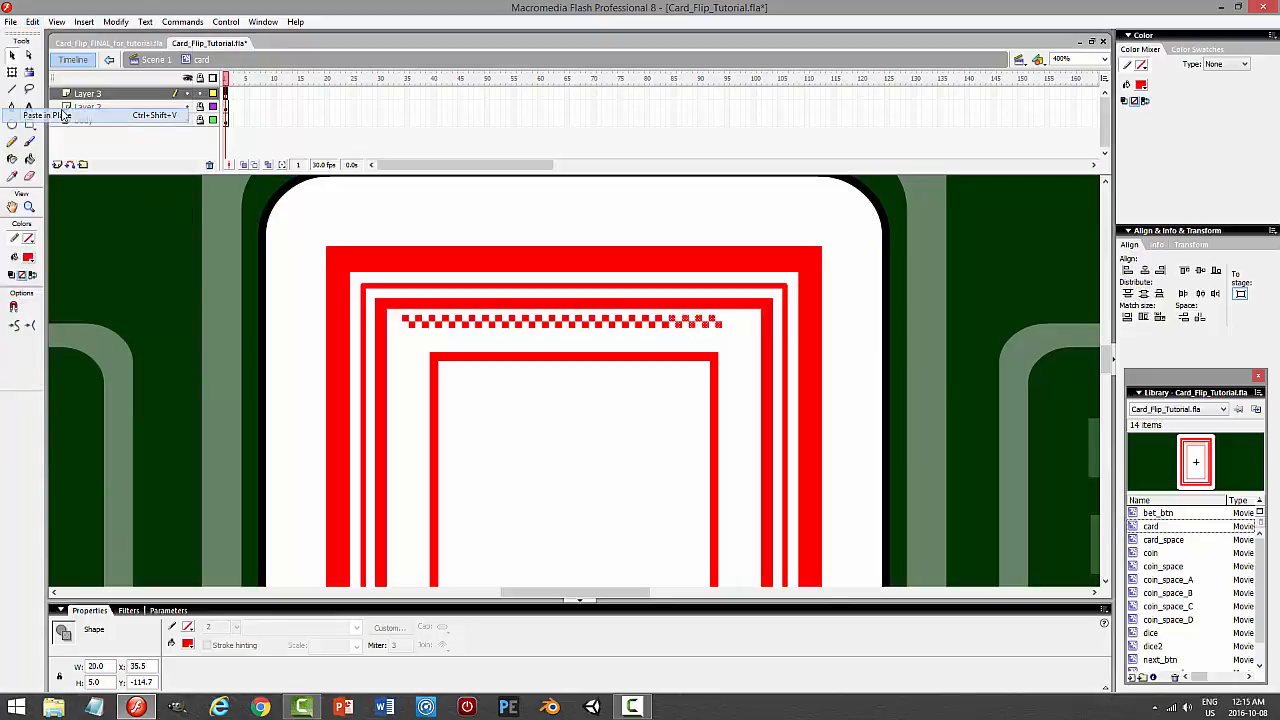
key("shift+Right")
key("shift+Right")
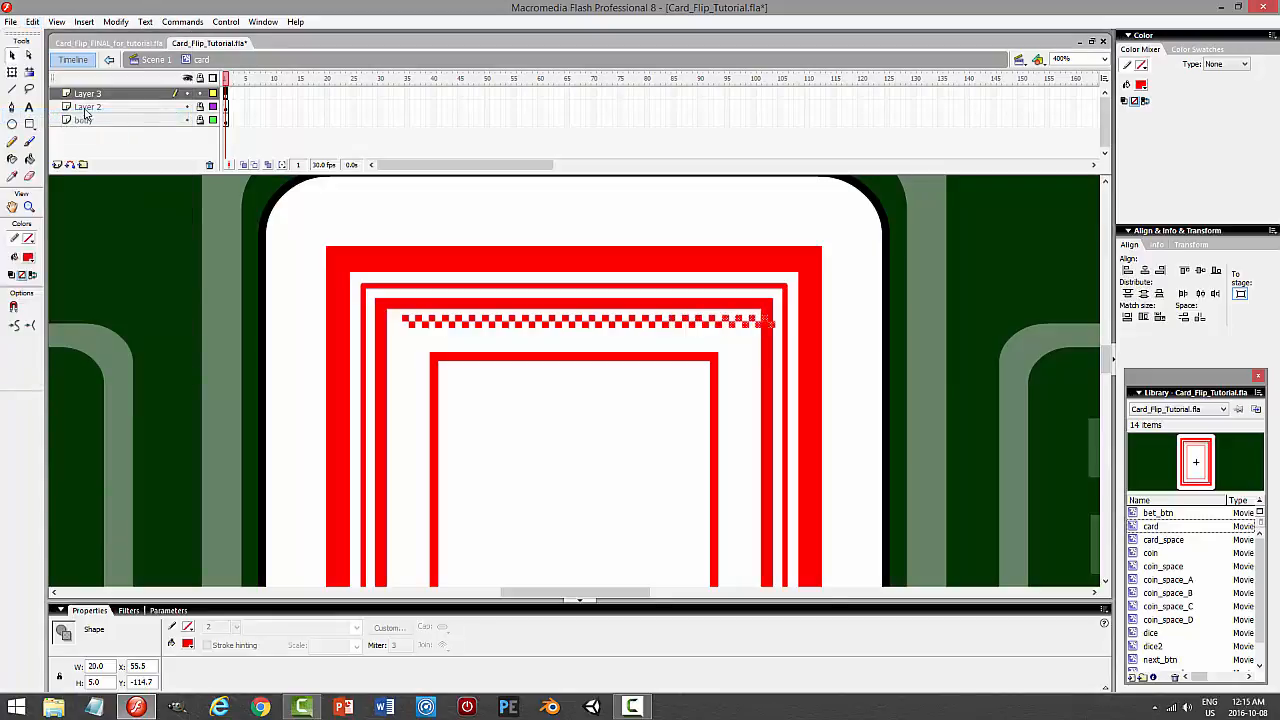
Select every square on Layer 3 and move the strip left and up to fit beneath the gap's upper border.
left_click(98, 95)
key("Left")
key("Left")
key("Left")
key("Left")
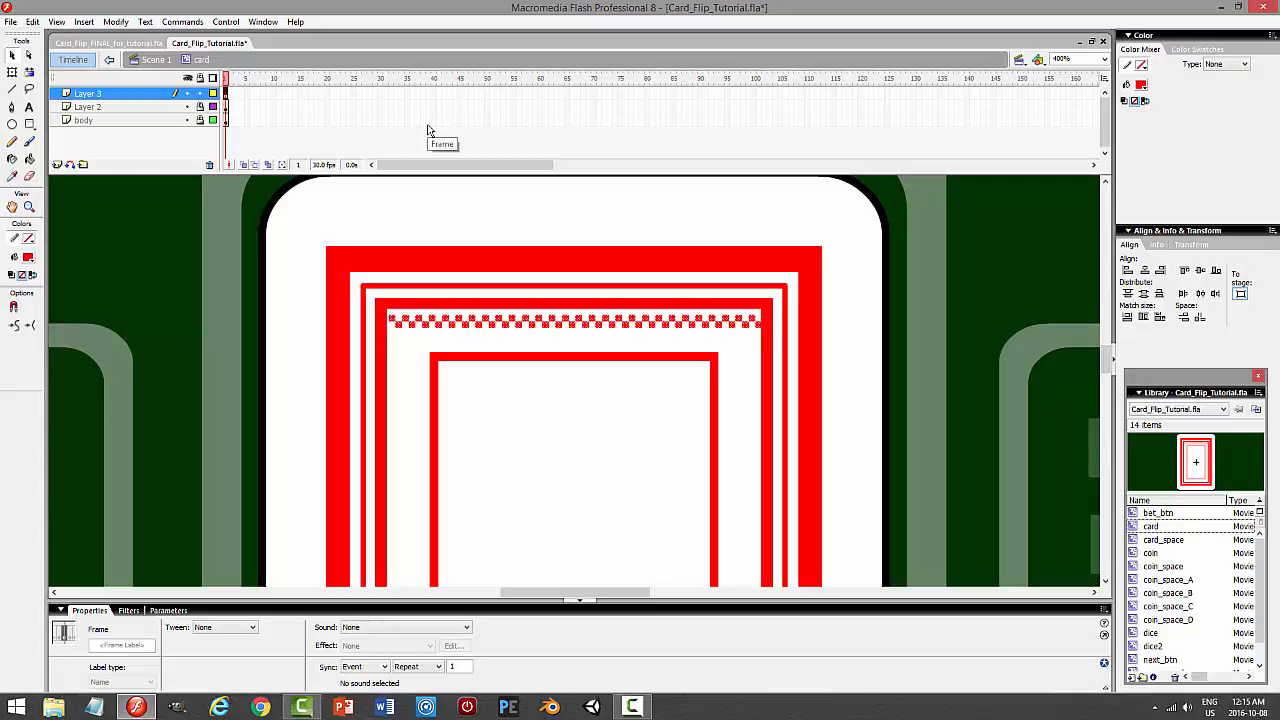
key("Down")
key("Down")
key("Left")
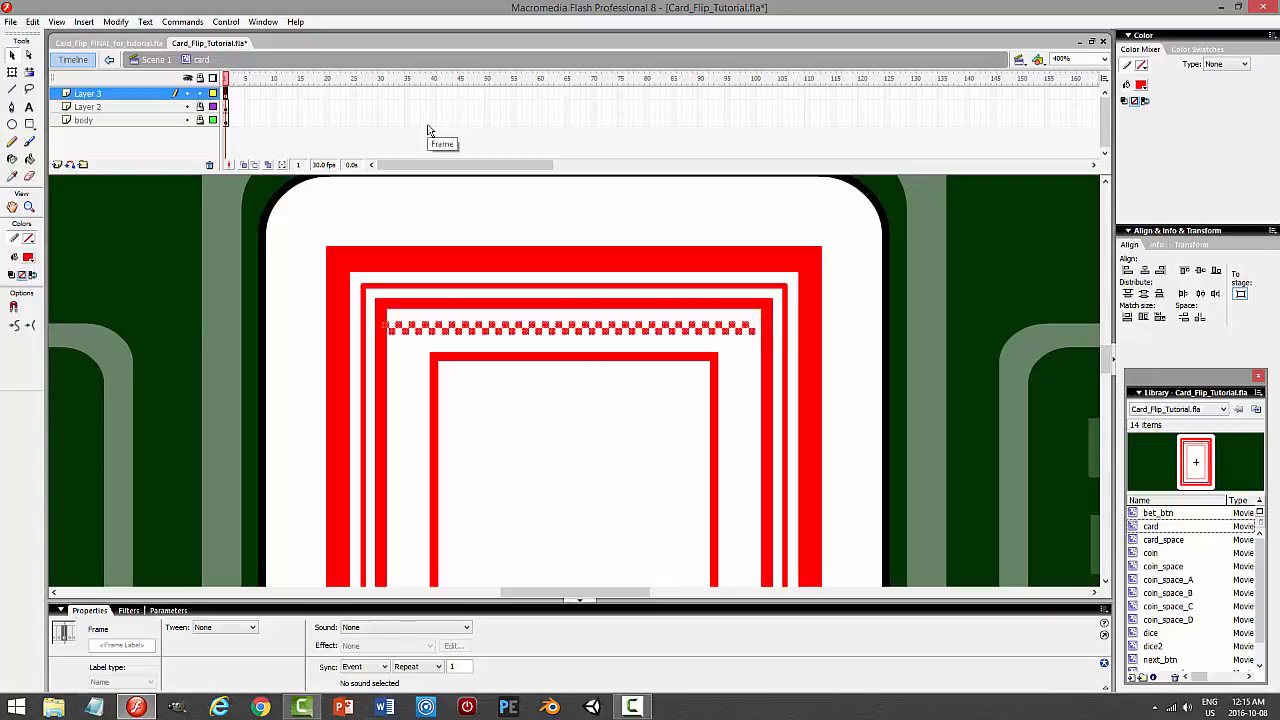
key("Right")
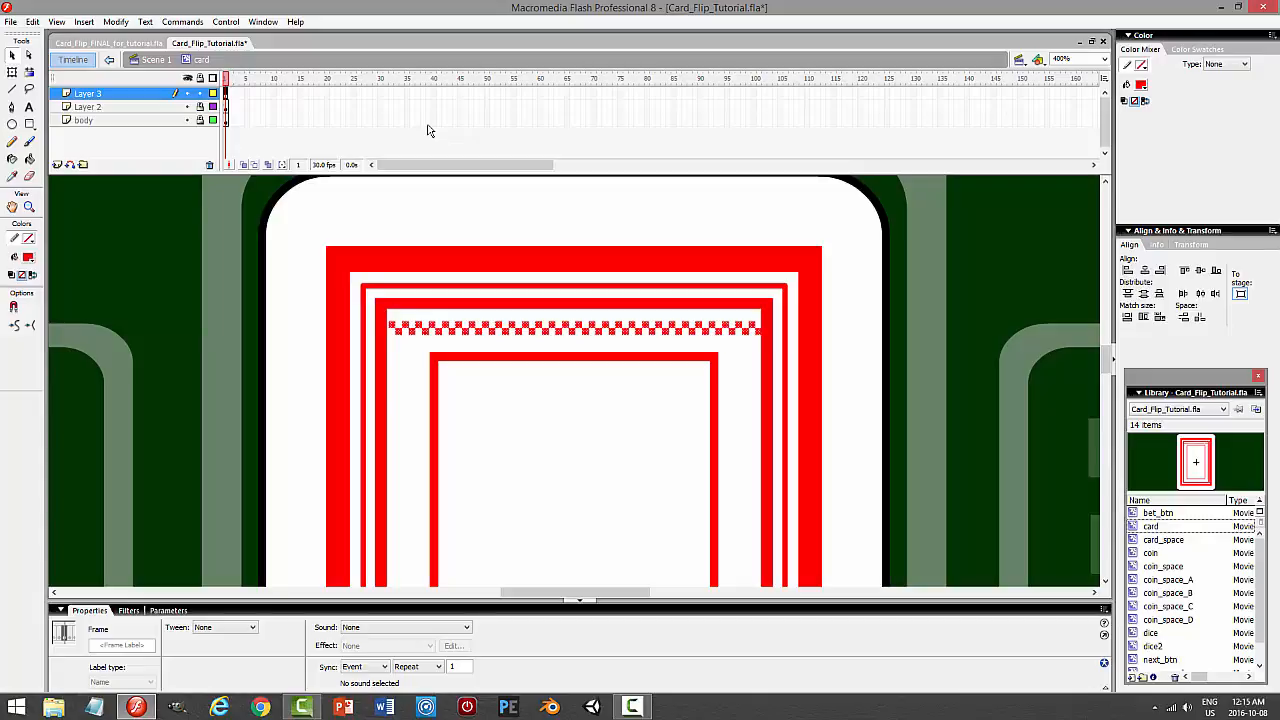
key("Up")
key("Up")
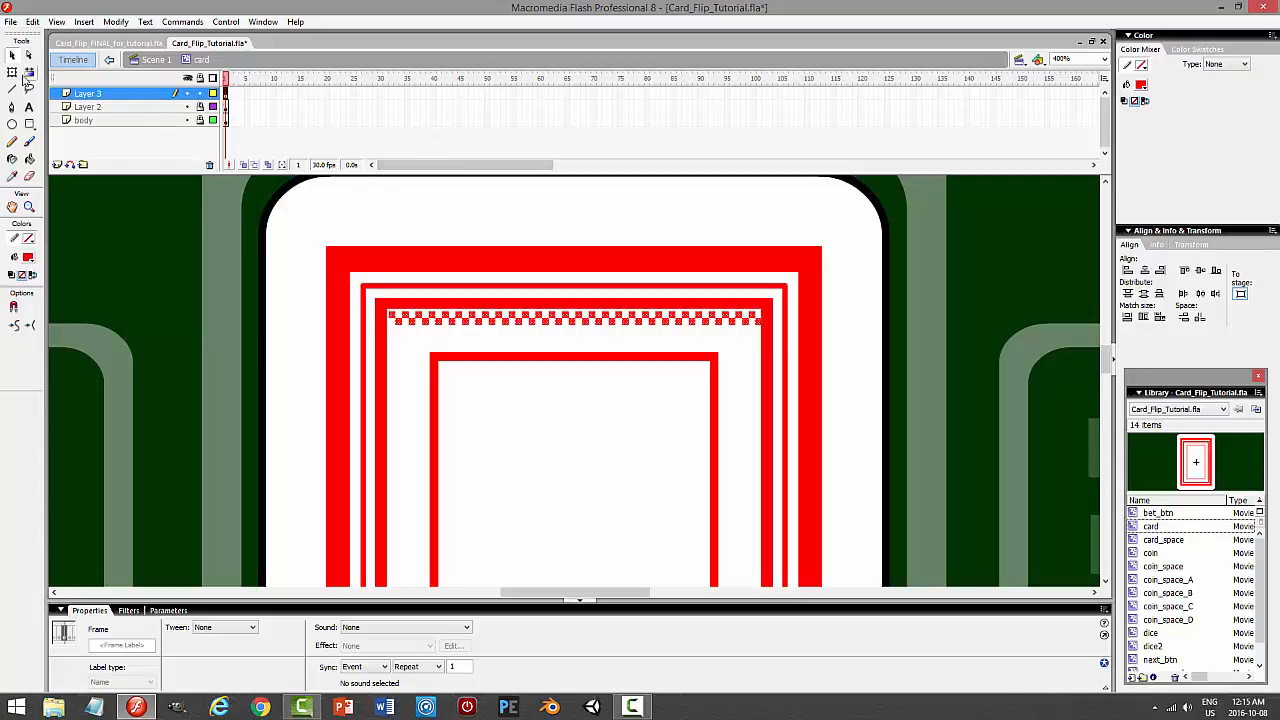
Narrow the checkered strip to about 138.1 px with Free Transform and nudge it to X -68.8, Y -115.7.
key("q")
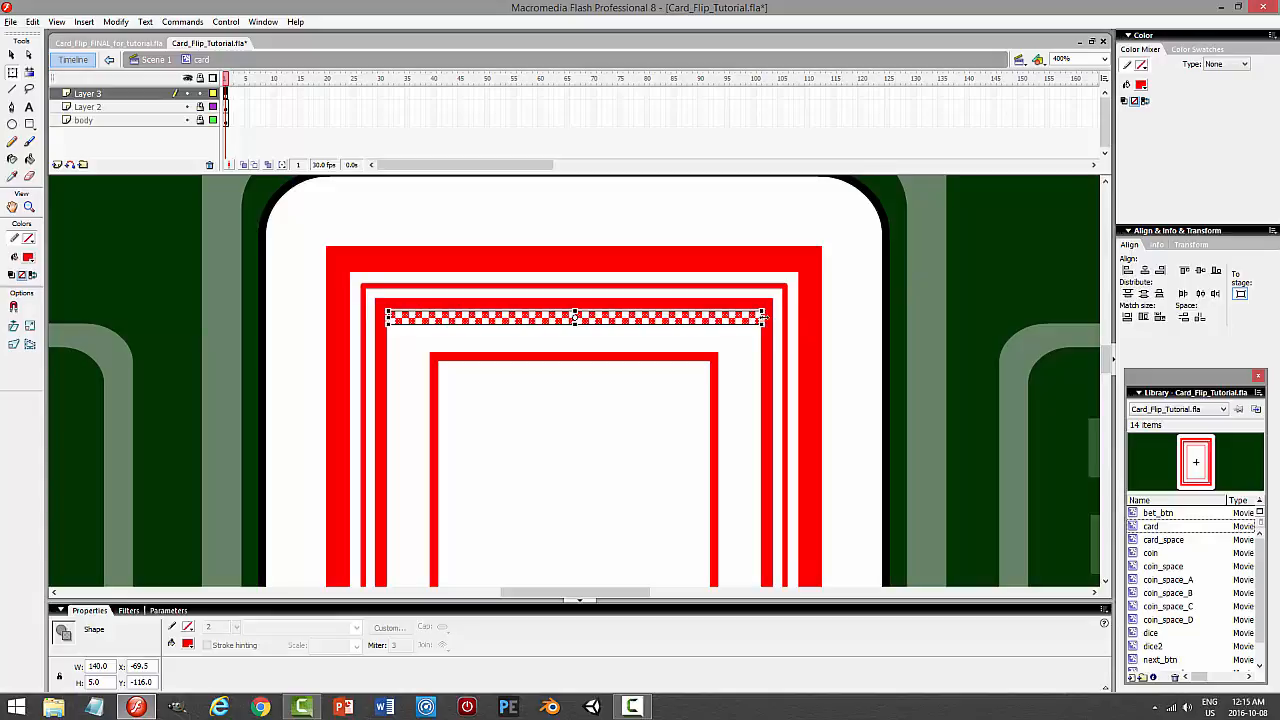
left_click_drag(764, 318, 760, 318)
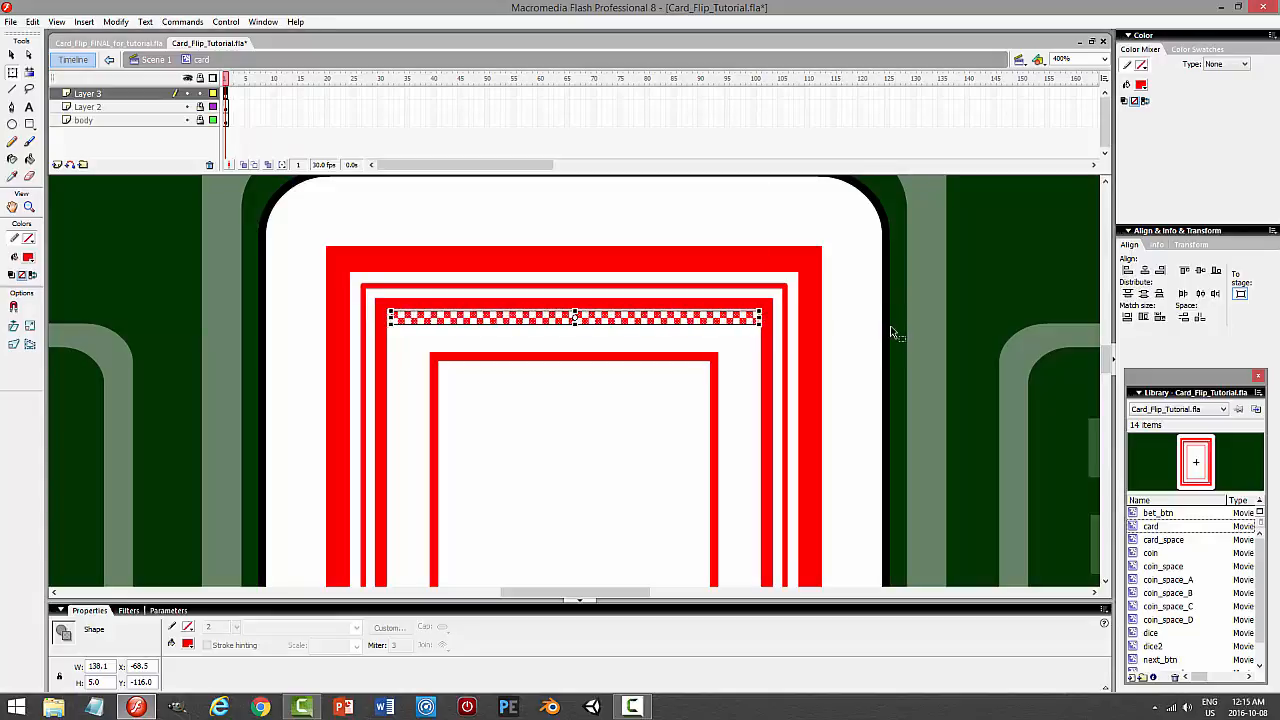
left_click(165, 97)
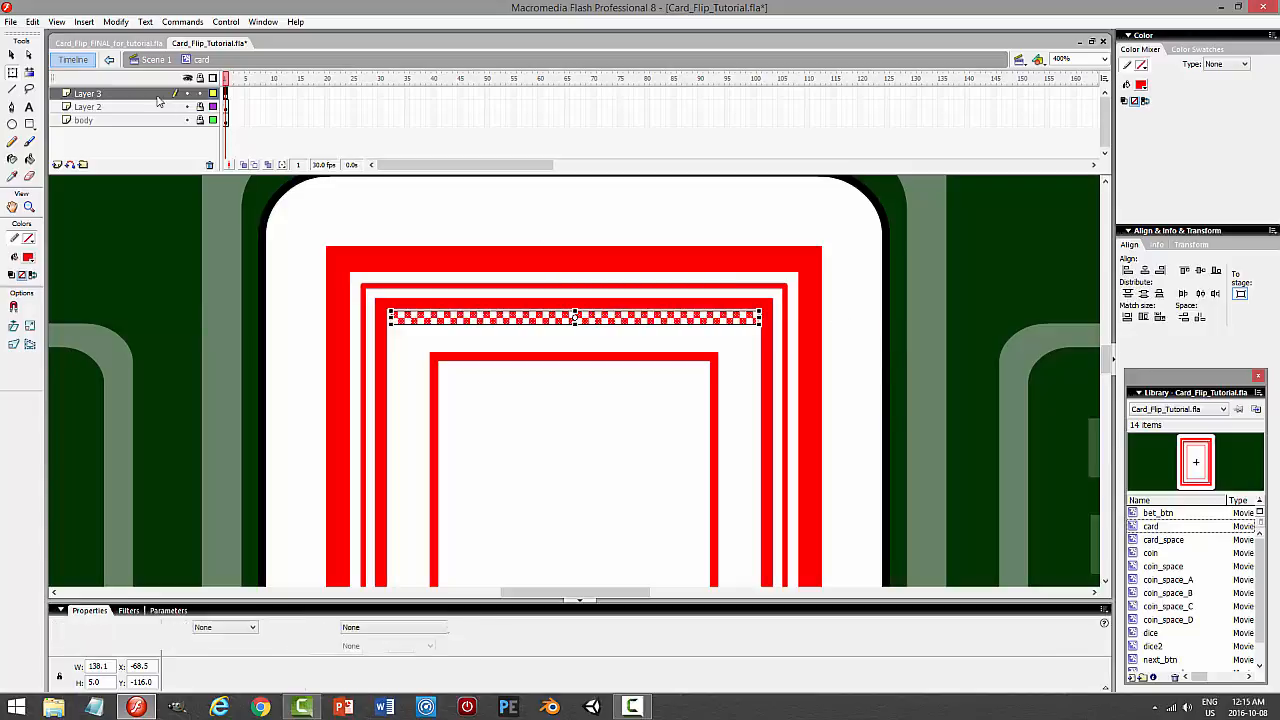
left_click(13, 58)
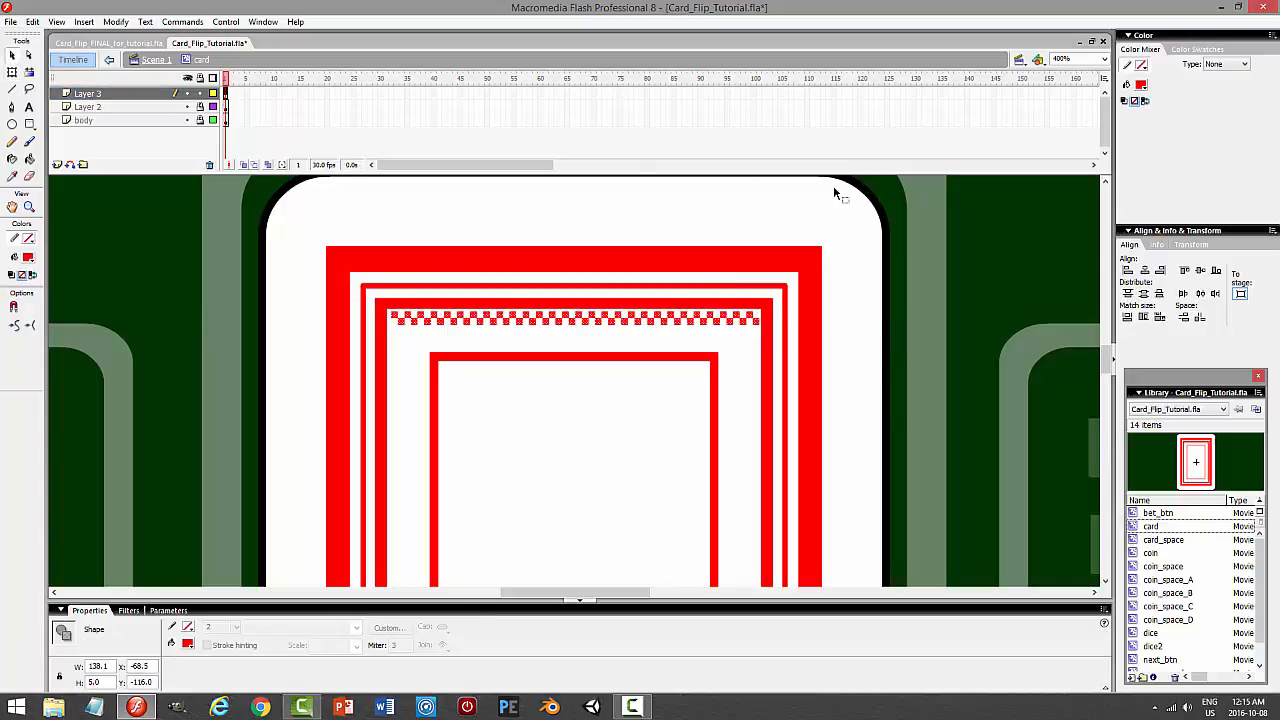
key("Left")
key("Down")
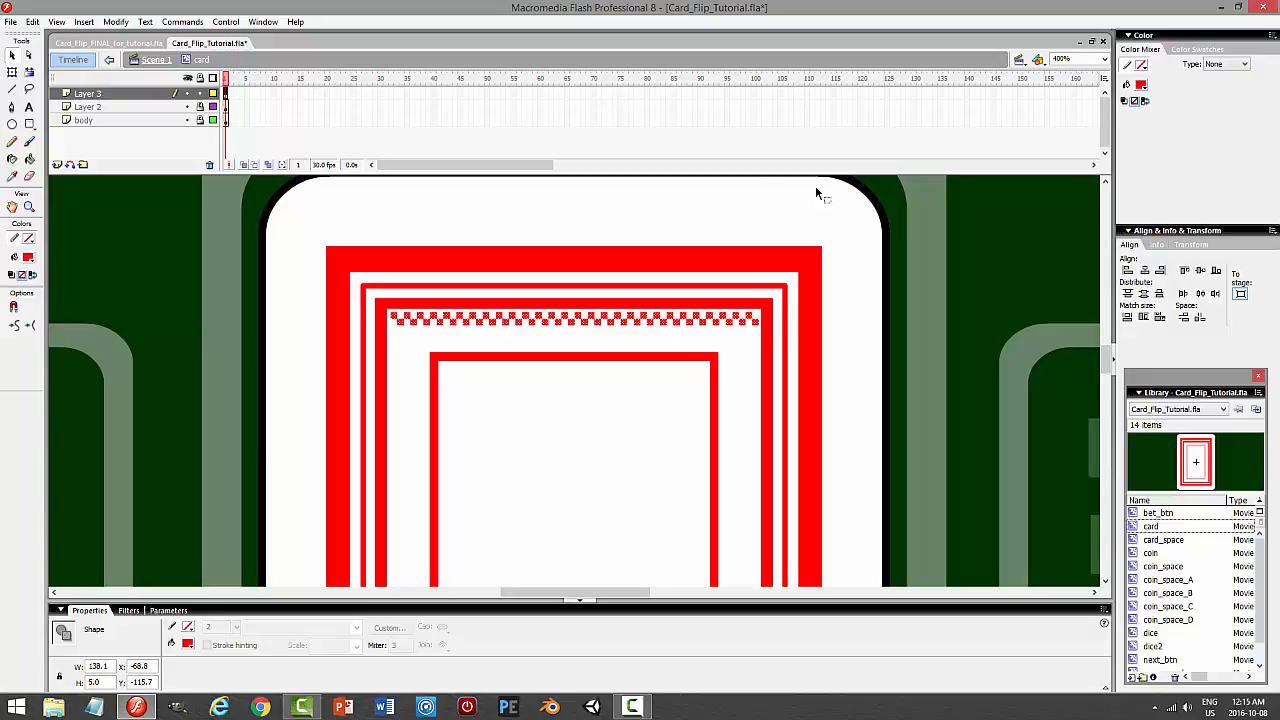
Copy the two-row strip, paste it in place and shift the copy 5 px down to form four checkered rows.
left_click(33, 21)
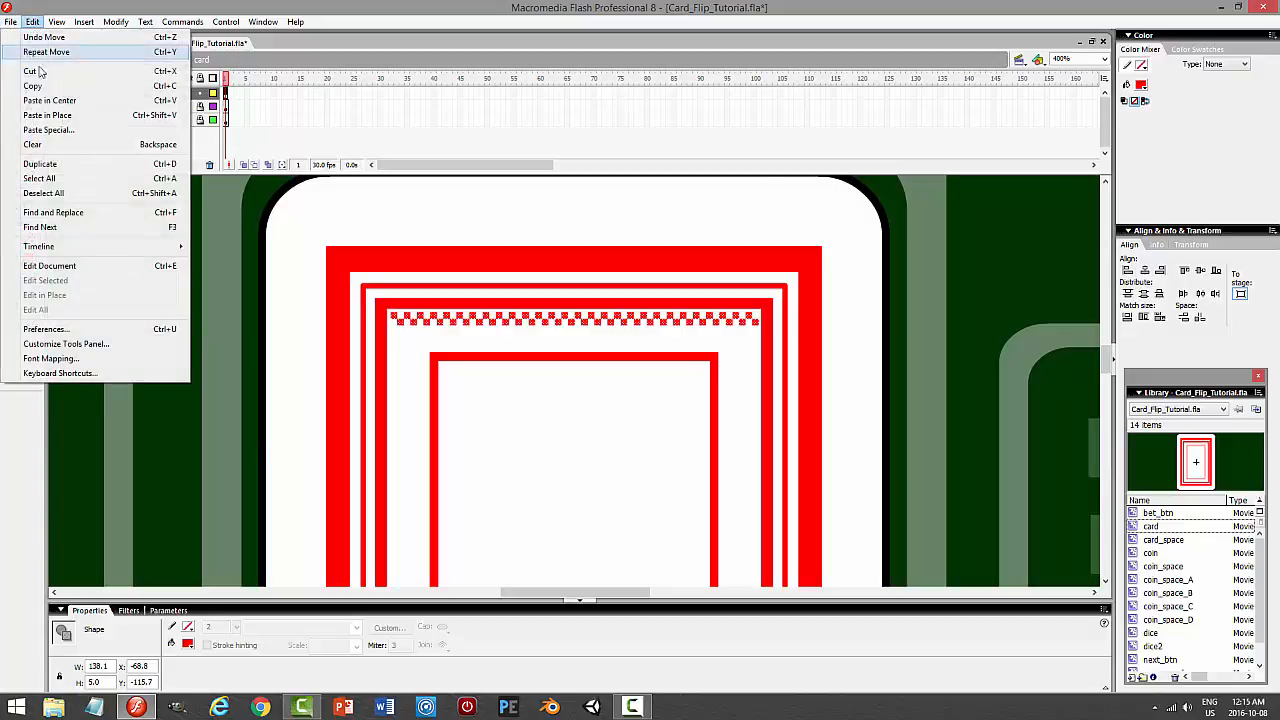
left_click(40, 85)
left_click(33, 21)
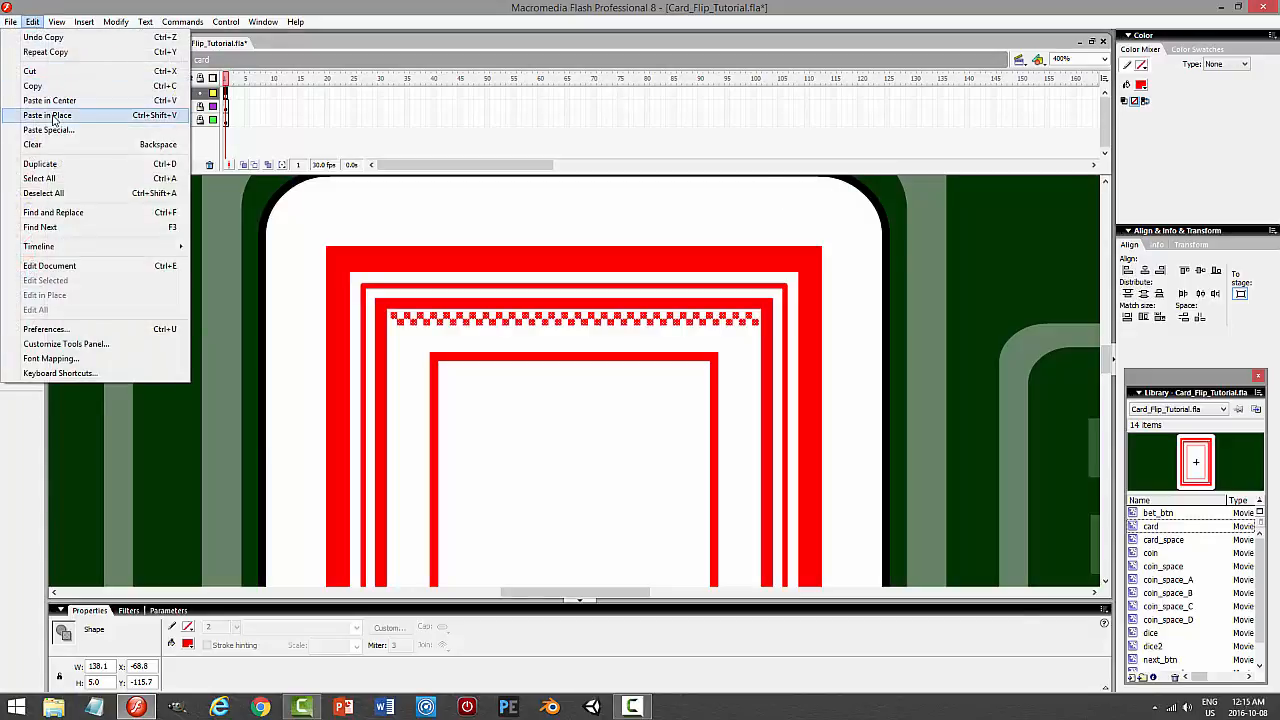
left_click(54, 116)
key("Down")
key("Down")
key("Down")
key("Down")
key("Down")
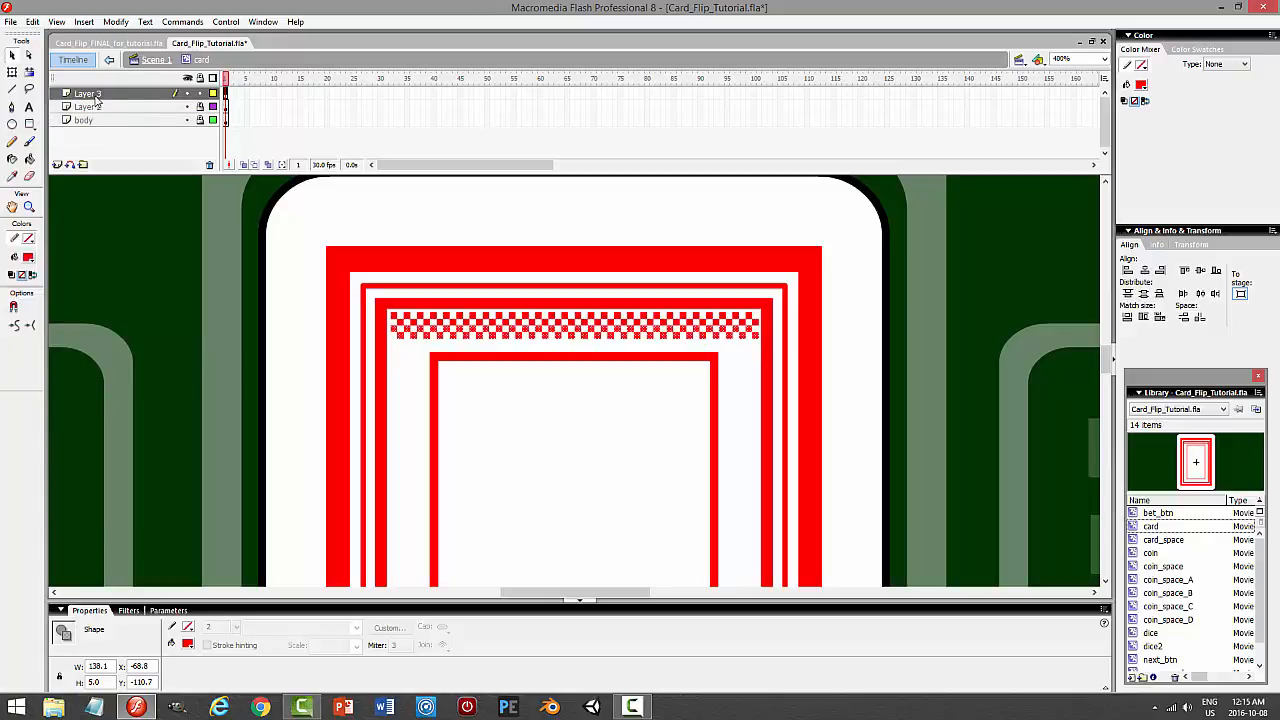
Copy all four rows on Layer 3, paste them in place and shift the copy down to form eight rows.
left_click(96, 97)
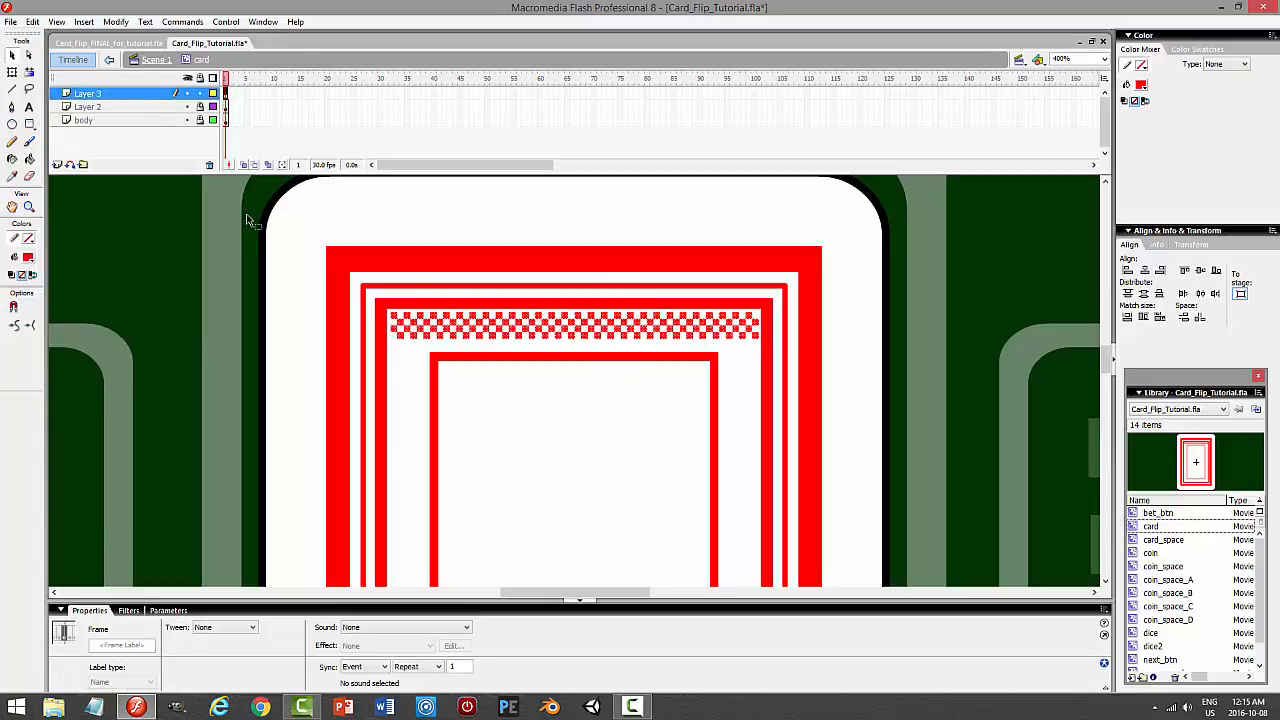
left_click(33, 21)
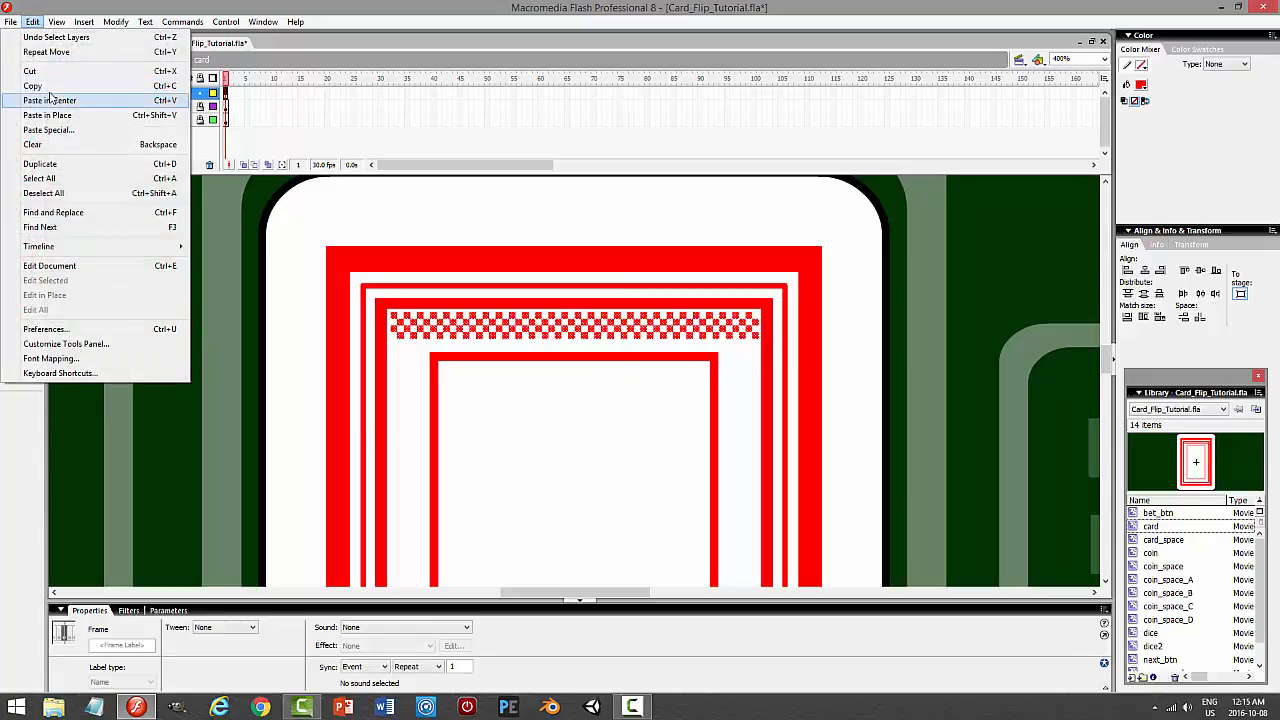
left_click(33, 85)
left_click(33, 21)
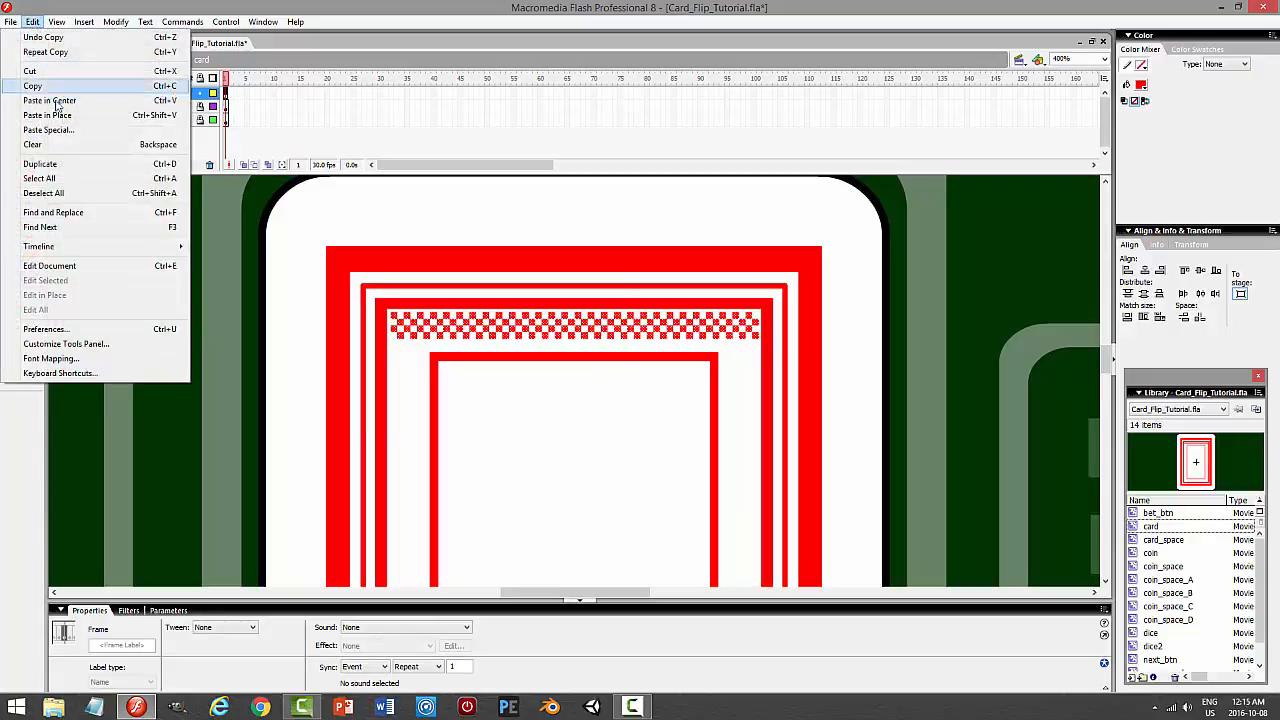
left_click(47, 115)
key("Down")
key("Down")
key("Down")
key("Down")
key("Down")
key("Down")
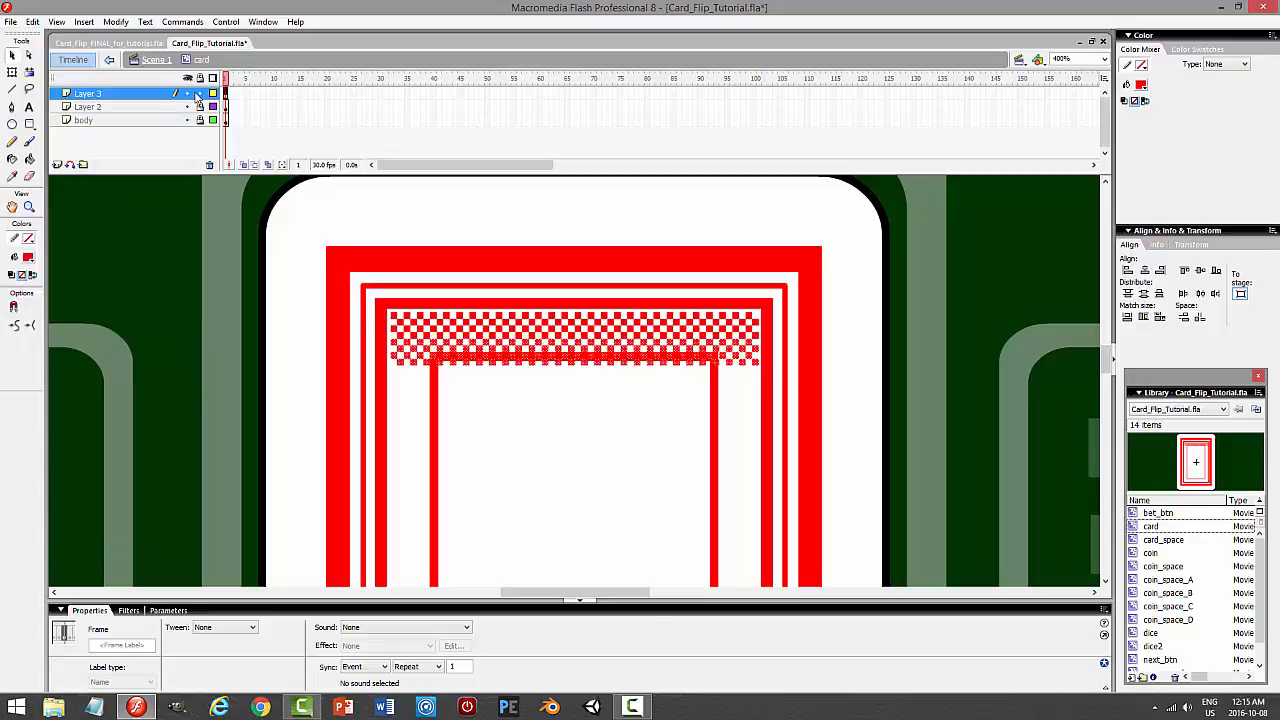
key("Down")
key("Down")
key("Down")
key("Down")
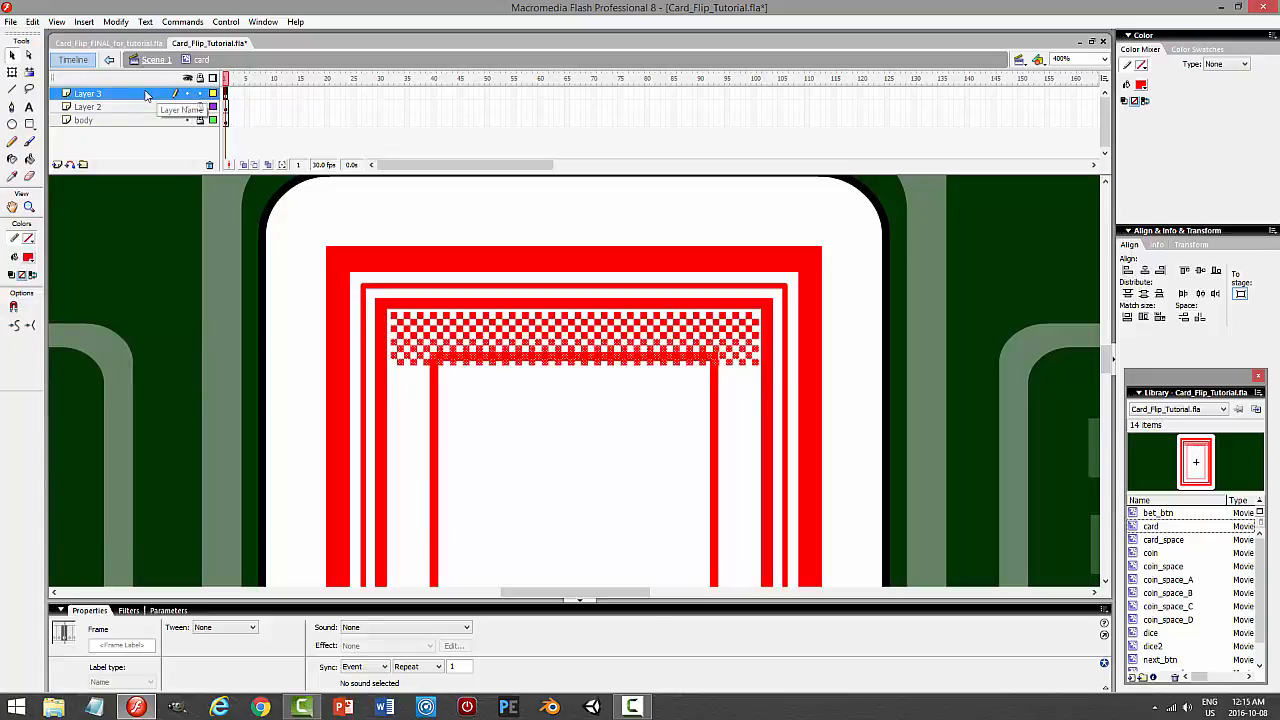
Copy the eight-row block, paste it in place and shift the copy directly below to form sixteen checkered rows.
left_click(33, 21)
left_click(57, 88)
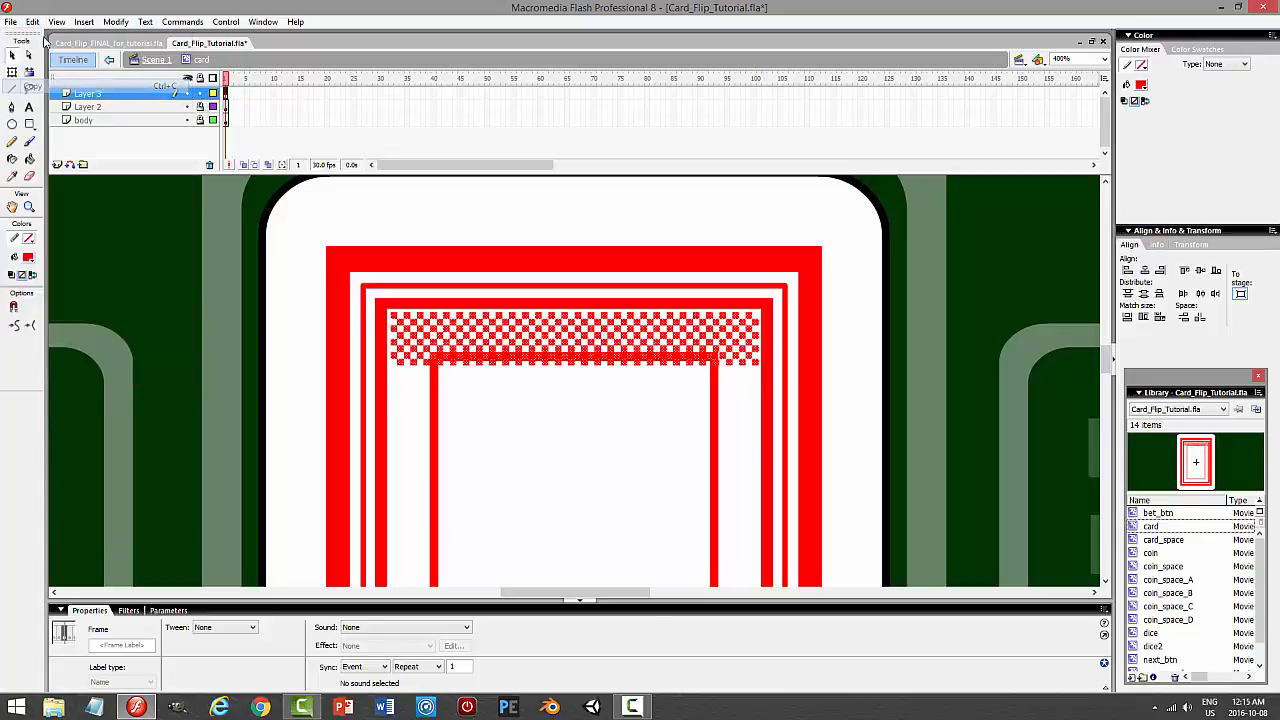
left_click(33, 21)
left_click(60, 115)
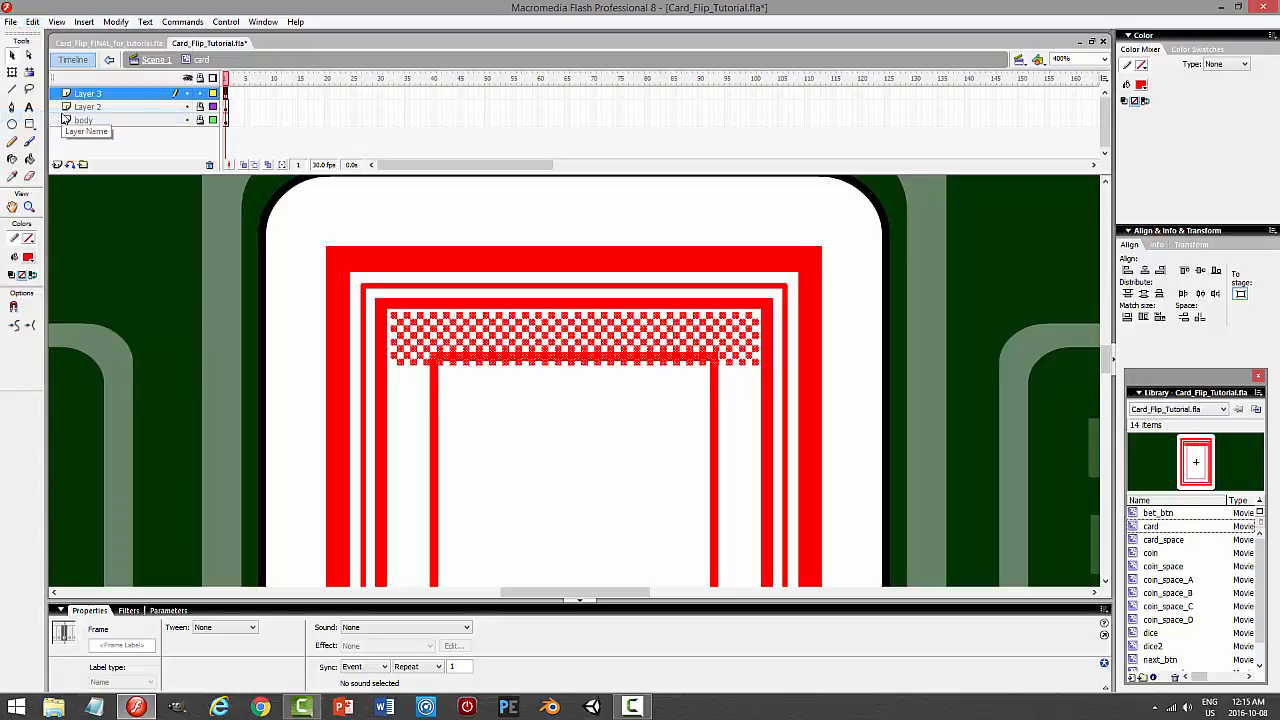
key("Down")
key("Down")
key("Down")
key("Down")
key("Down")
key("Down")
key("Down")
key("Down")
key("Down")
key("Down")
key("Down")
key("Down")
key("Down")
key("Down")
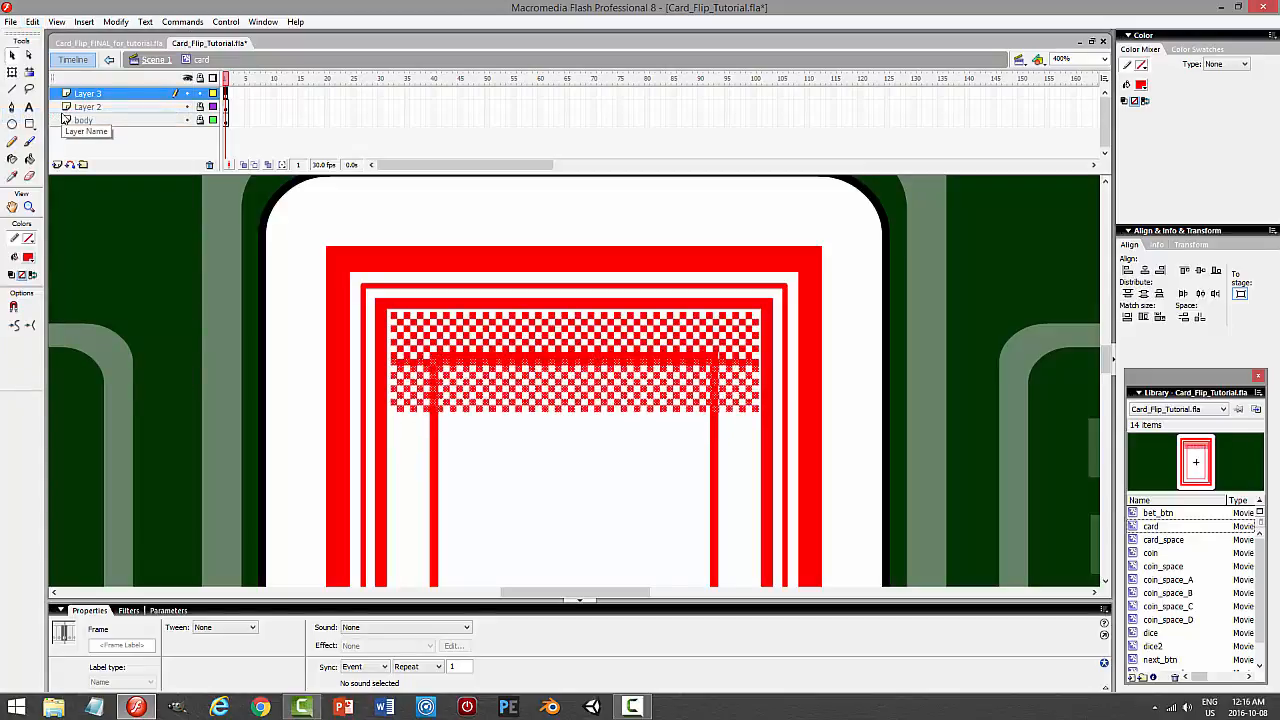
key("Down")
key("Down")
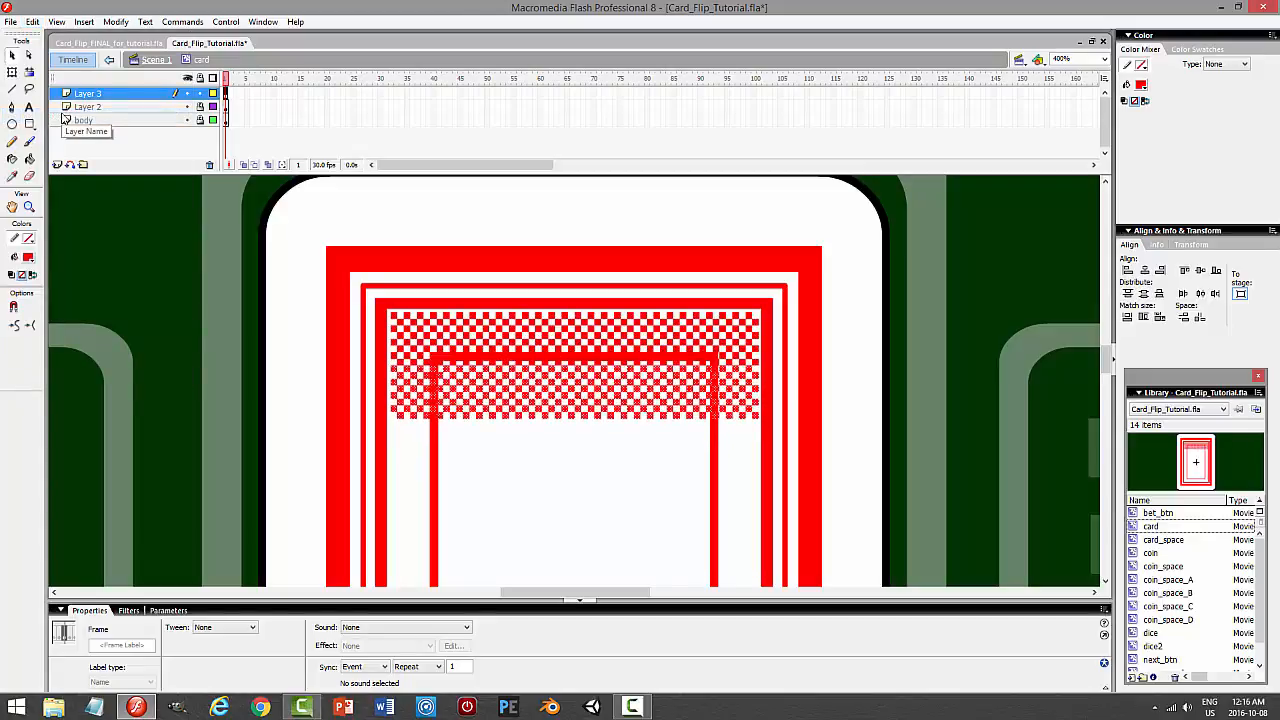
Copy the sixteen-row block, paste it in place and shift the copy down until it continues the pattern below.
left_click(122, 100)
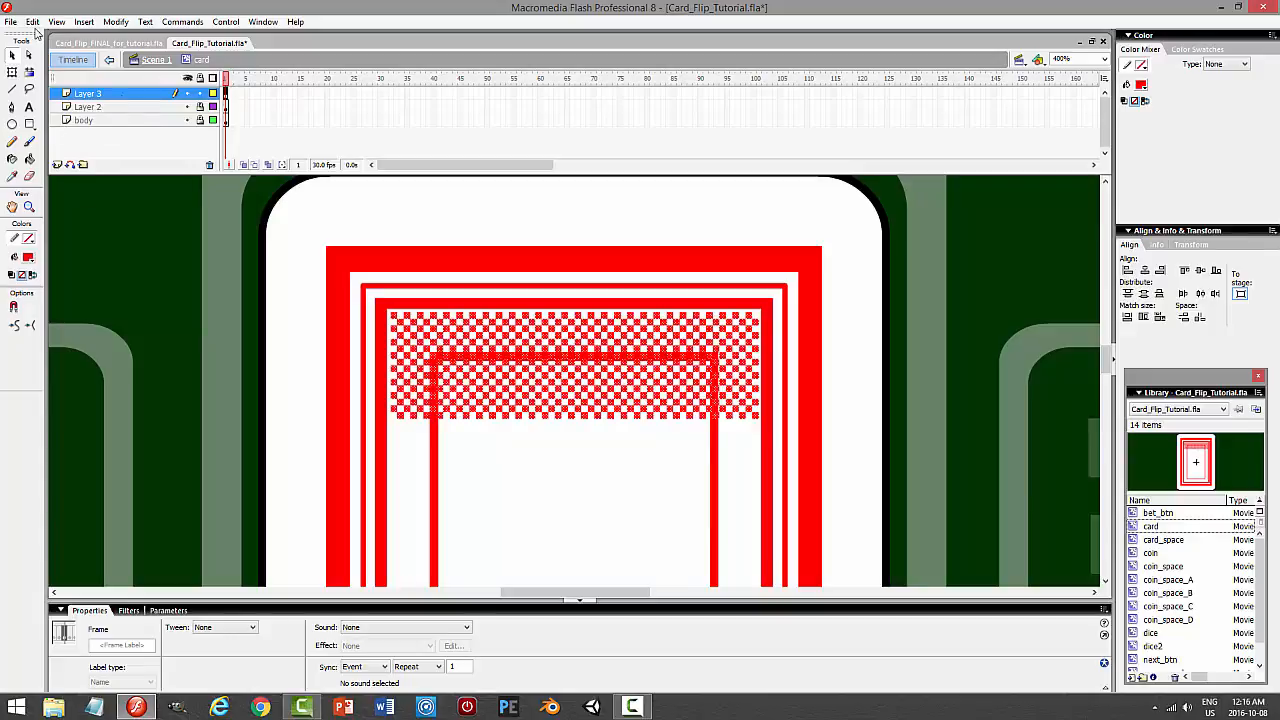
left_click(34, 23)
left_click(44, 87)
left_click(34, 23)
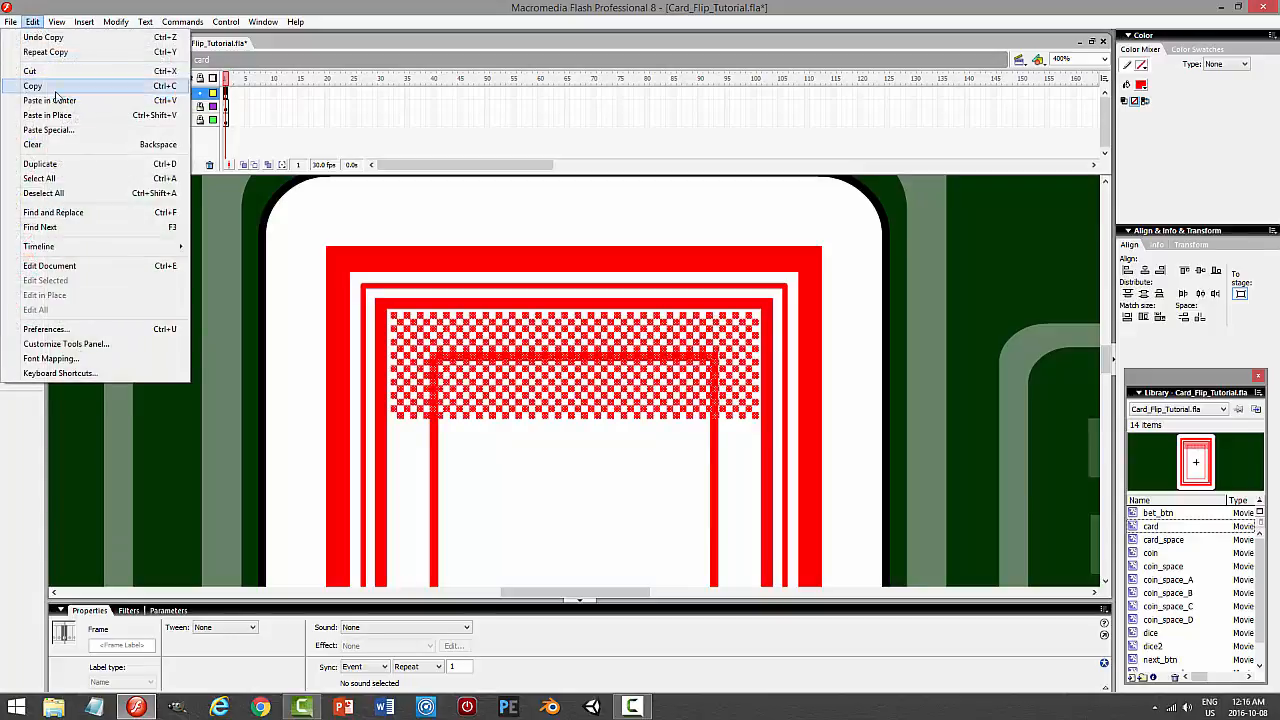
left_click(62, 116)
key("Down")
key("Down")
key("Down")
key("Down")
key("Down")
key("Down")
key("Down")
key("Down")
key("Down")
key("Down")
key("Down")
key("Down")
key("Down")
key("Down")
key("Down")
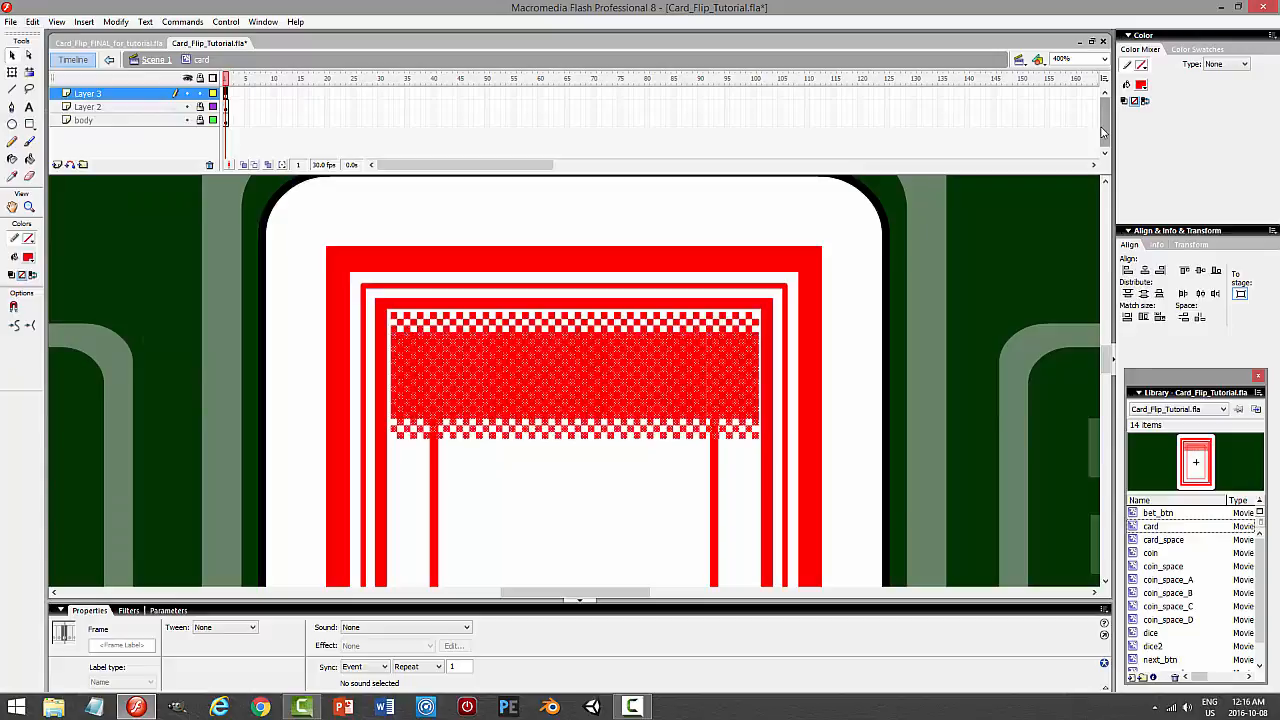
key("Down")
key("Down")
key("Down")
key("Down")
key("Down")
key("Down")
key("Down")
key("Down")
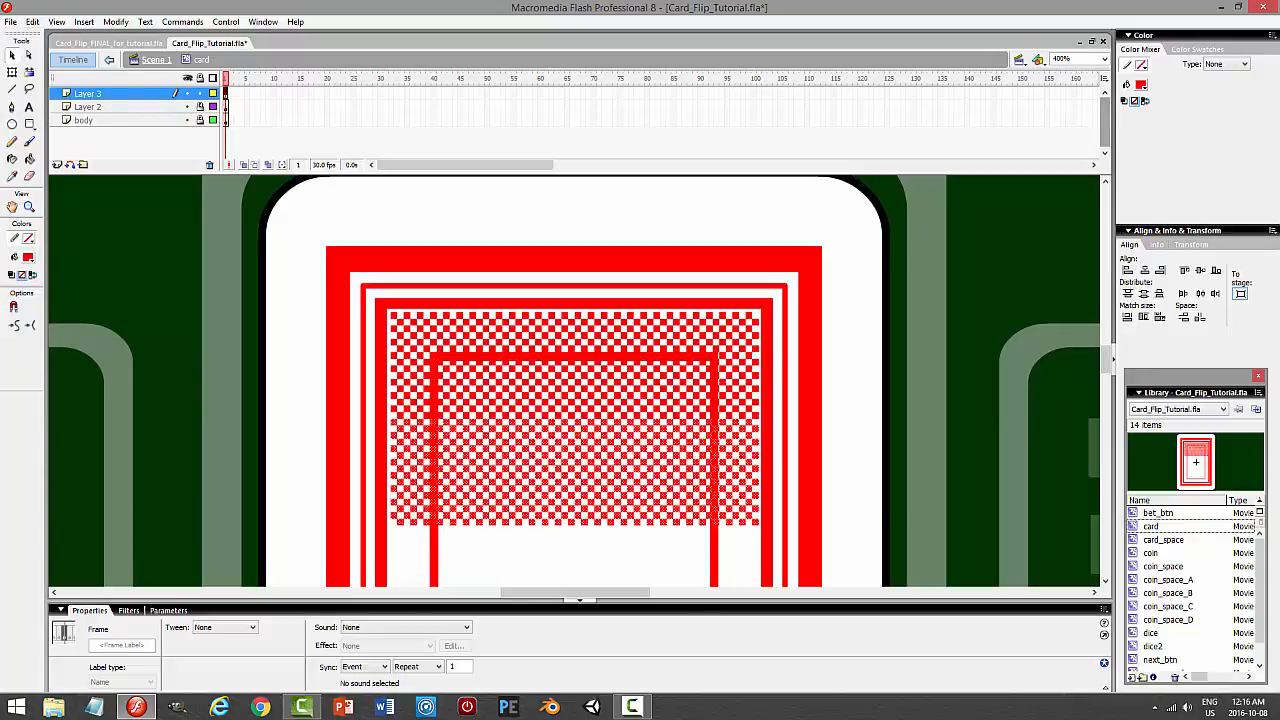
Copy the whole checkered block on Layer 3, paste it in place and shift the copy down to Y -35.7, continuing the pattern.
left_click_drag(1104, 357, 1104, 382)
left_click(100, 94)
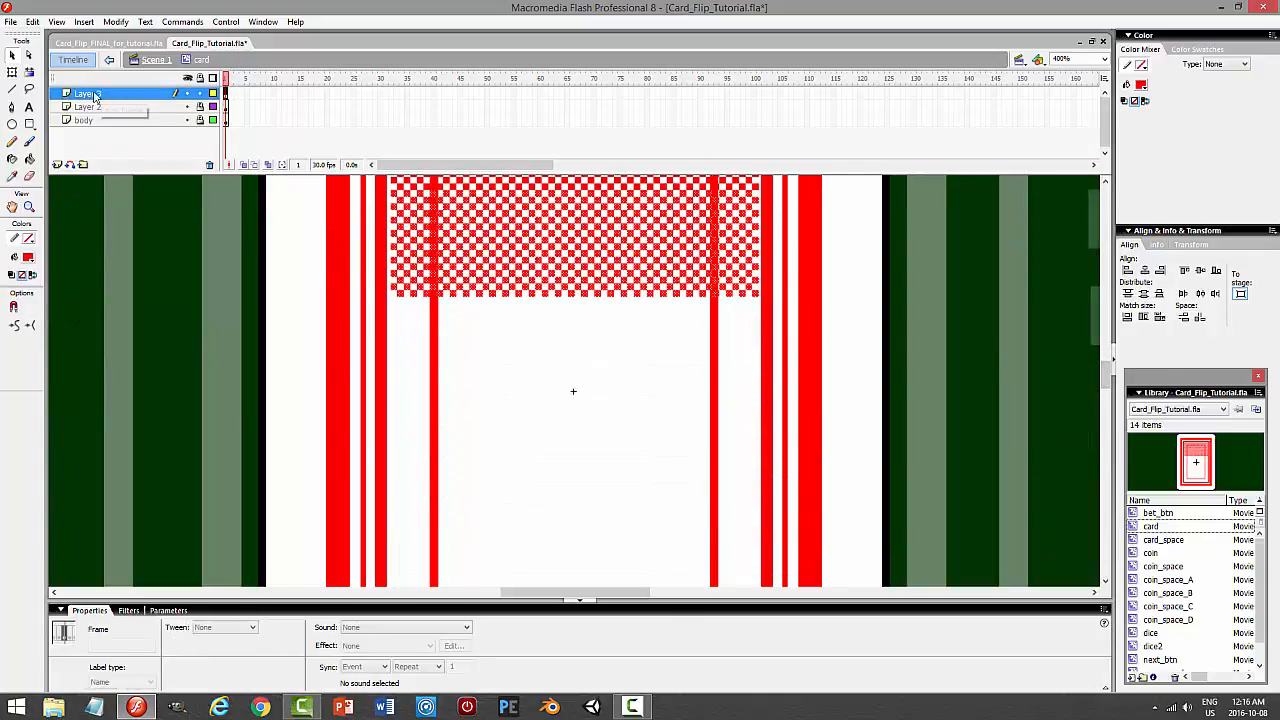
left_click(30, 22)
left_click(33, 85)
left_click(33, 22)
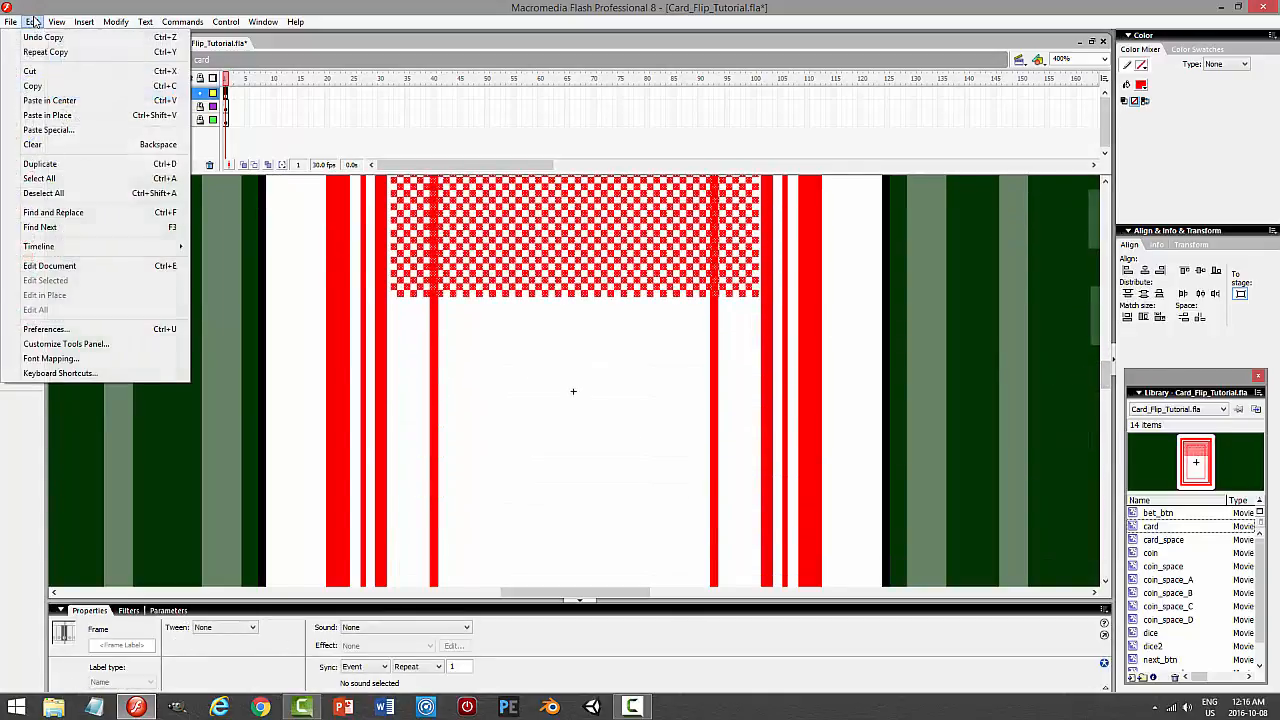
left_click(47, 115)
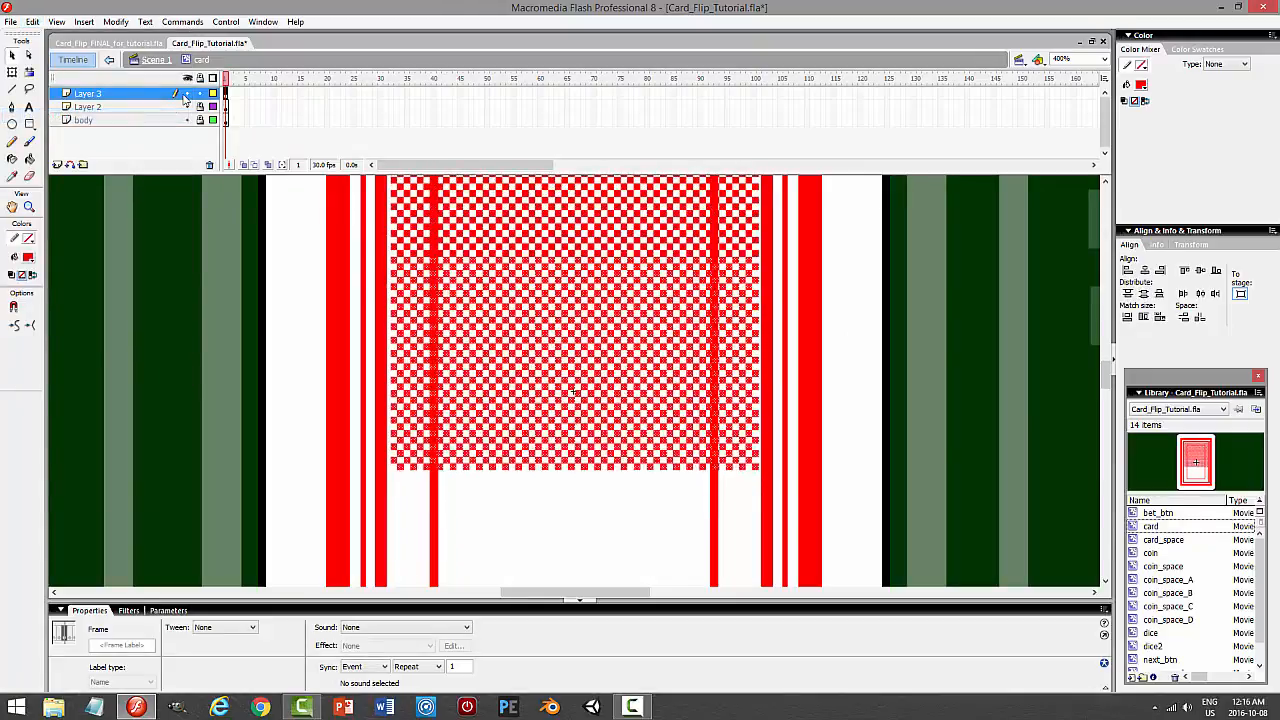
key("shift+Down")
key("shift+Down")
key("shift+Down")
key("shift+Down")
key("shift+Down")
key("shift+Down")
key("shift+Down")
key("shift+Down")
key("shift+Up")
key("shift+Up")
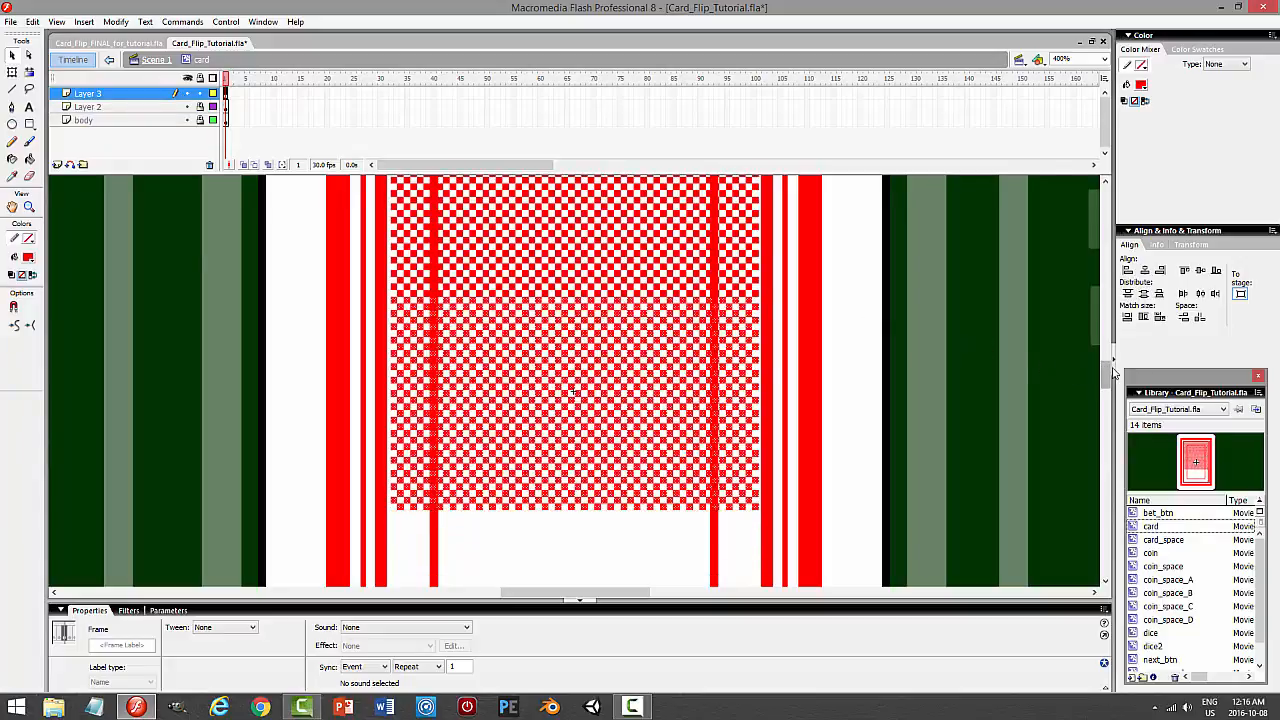
Paste another copy of the checkered block in place and shift it down to Y 44.3, past the innermost frame's bottom edge.
left_click_drag(1112, 372, 1104, 380)
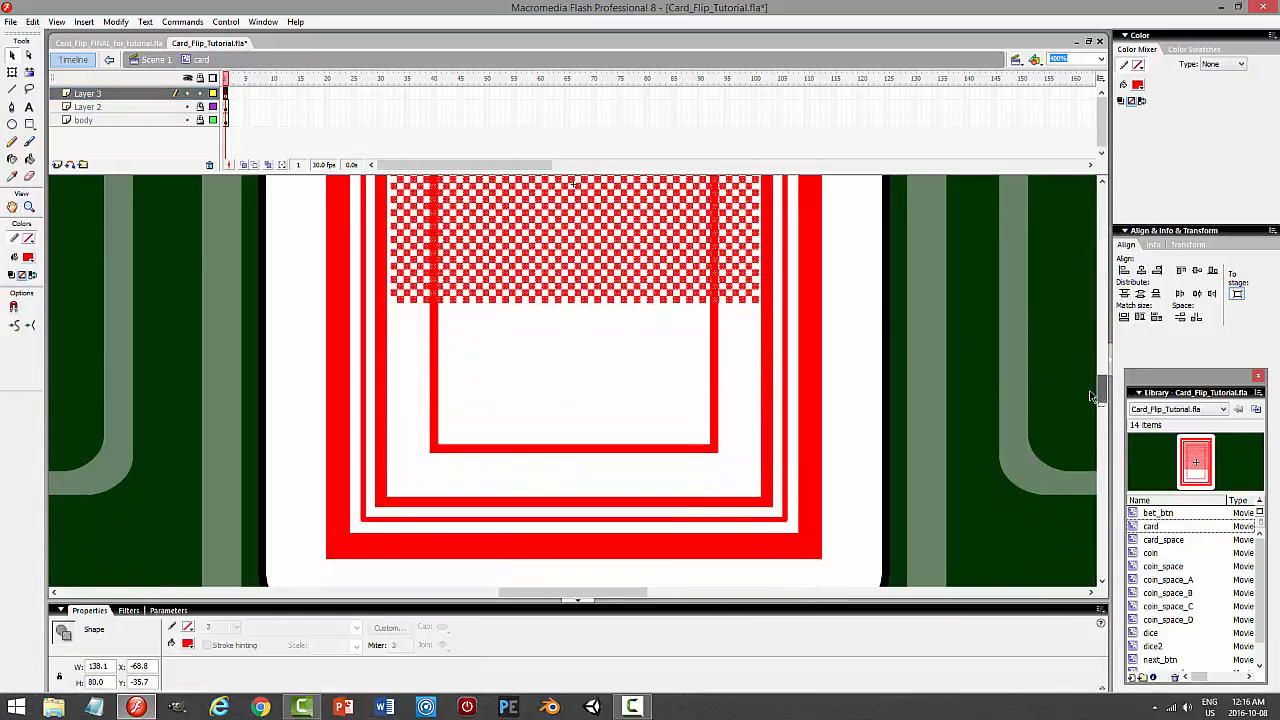
left_click(33, 21)
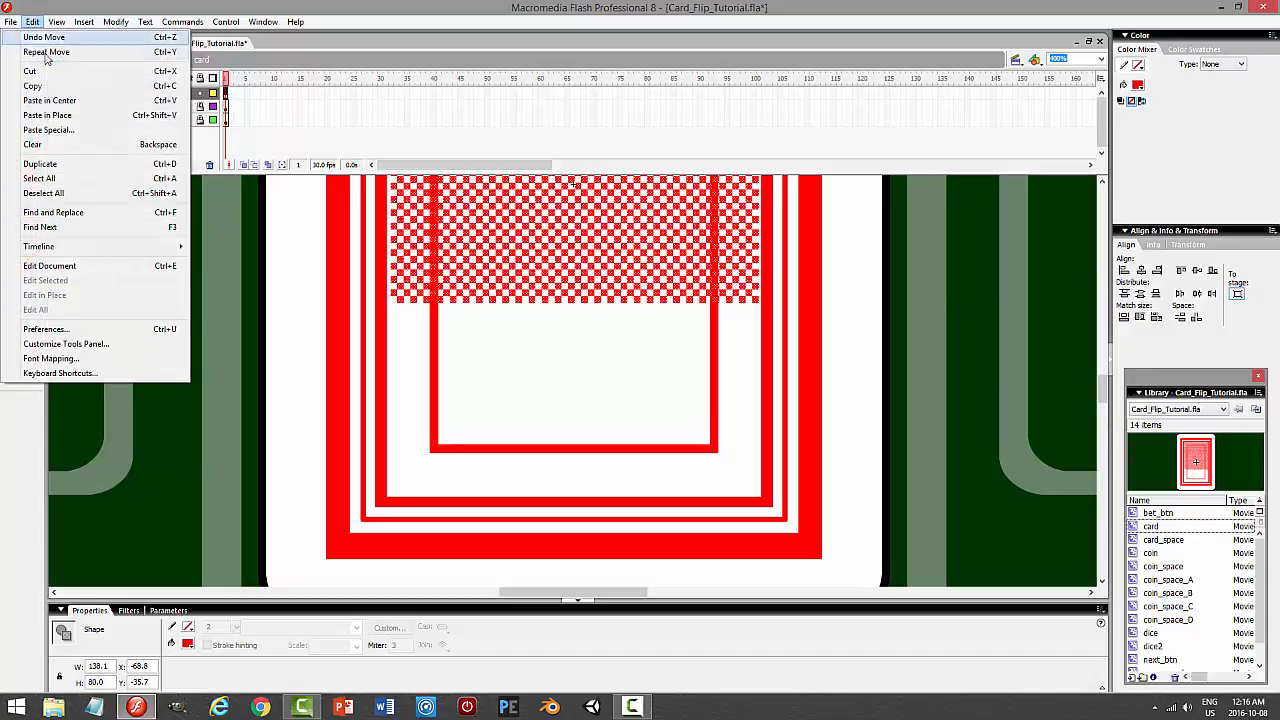
left_click(60, 113)
key("shift+Down")
key("shift+Down")
key("shift+Down")
key("shift+Down")
key("shift+Down")
key("shift+Down")
key("shift+Down")
key("shift+Down")
key("shift+Down")
key("shift+Down")
key("shift+Down")
key("shift+Down")
key("shift+Down")
key("shift+Down")
key("shift+Down")
key("shift+Down")
key("shift+Down")
key("shift+Down")
key("shift+Down")
key("shift+Down")
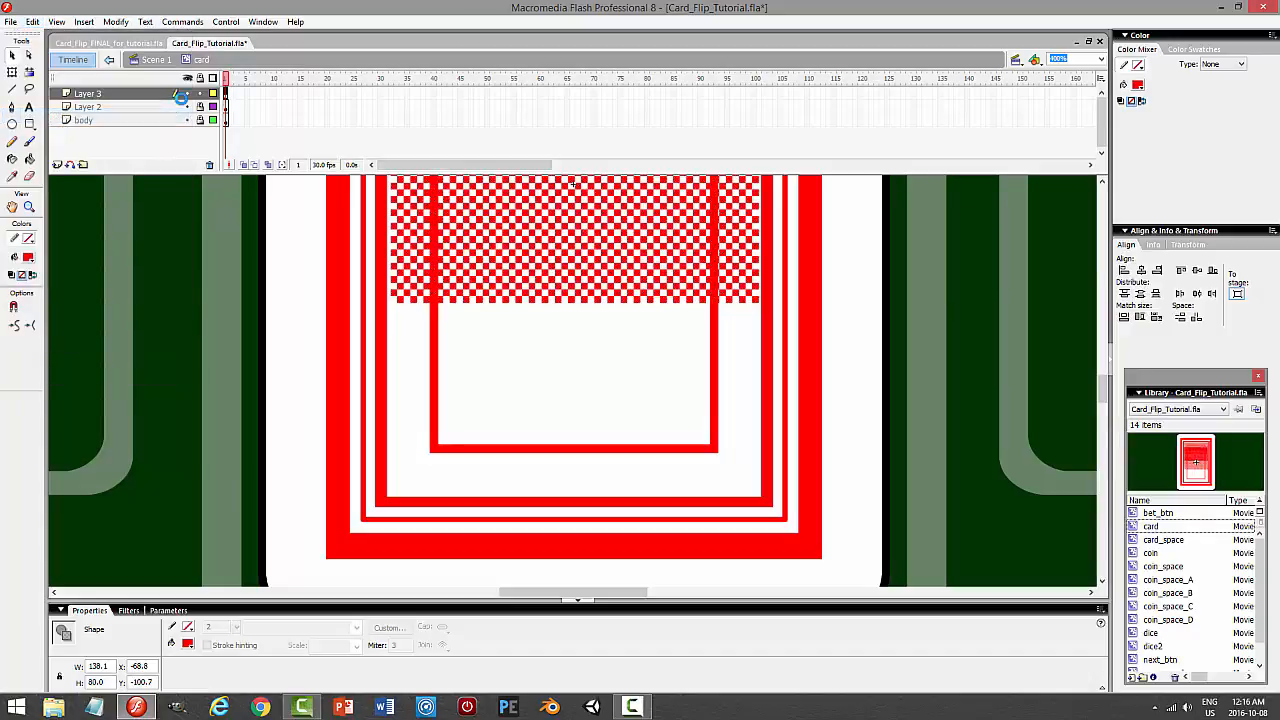
key("shift+Down")
key("shift+Down")
key("shift+Down")
key("shift+Down")
key("shift+Down")
key("shift+Down")
key("shift+Down")
key("shift+Down")
key("shift+Down")
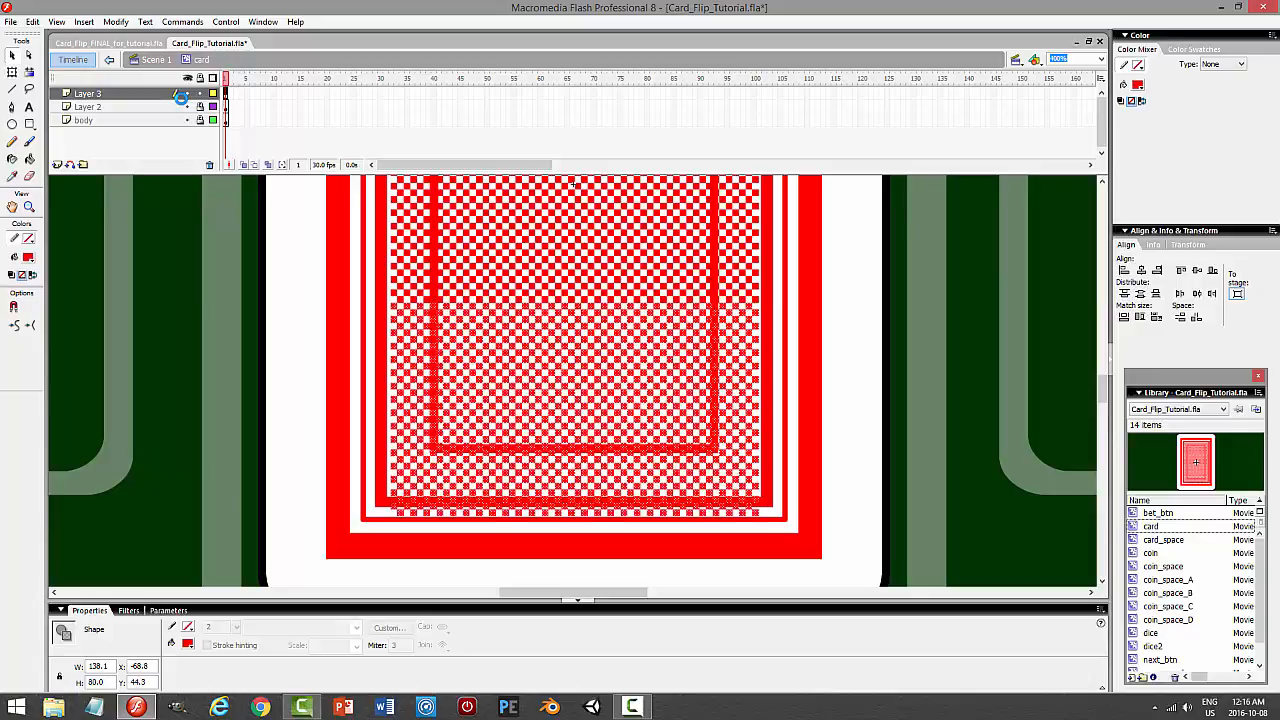
key("Up")
key("Up")
Select the entire pattern on Layer 3 and shrink its height to 231.5 px with Free Transform so it ends inside the border.
mouse_move(1104, 386)
left_mouse_down()
mouse_move(1104, 365)
mouse_move(1104, 386)
left_mouse_up()
left_click(138, 93)
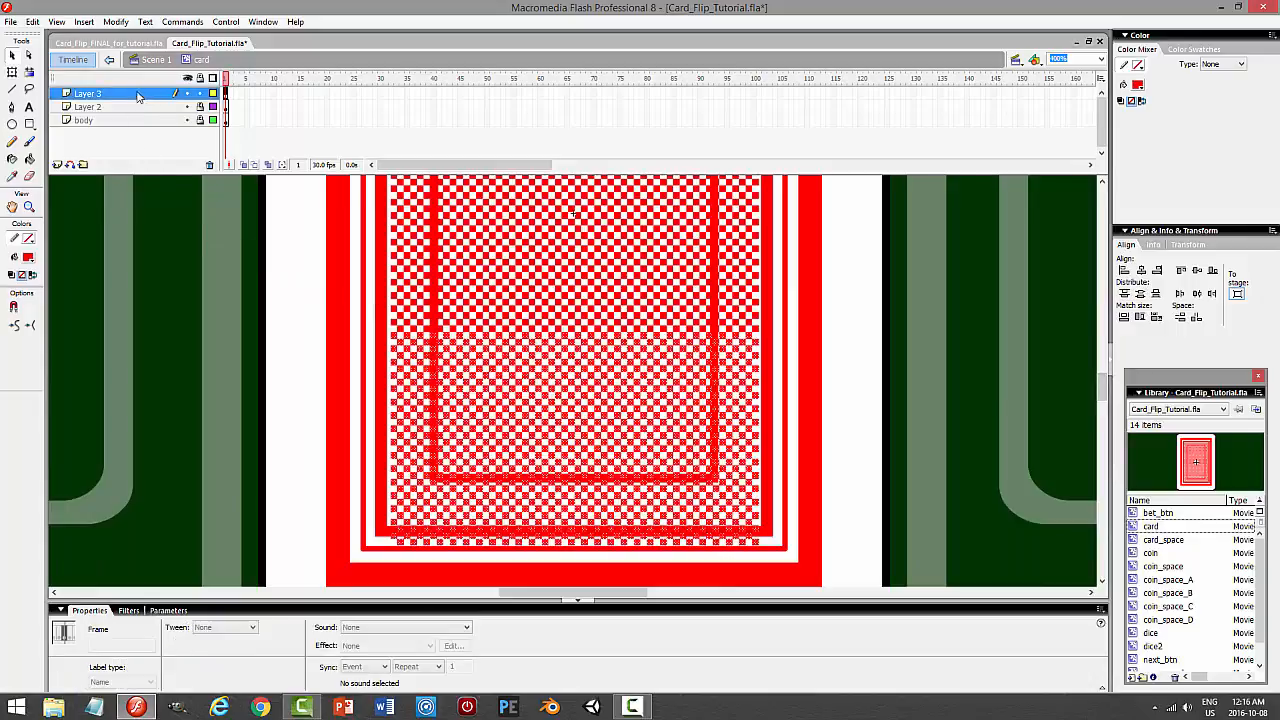
left_click(12, 72)
left_click(586, 430)
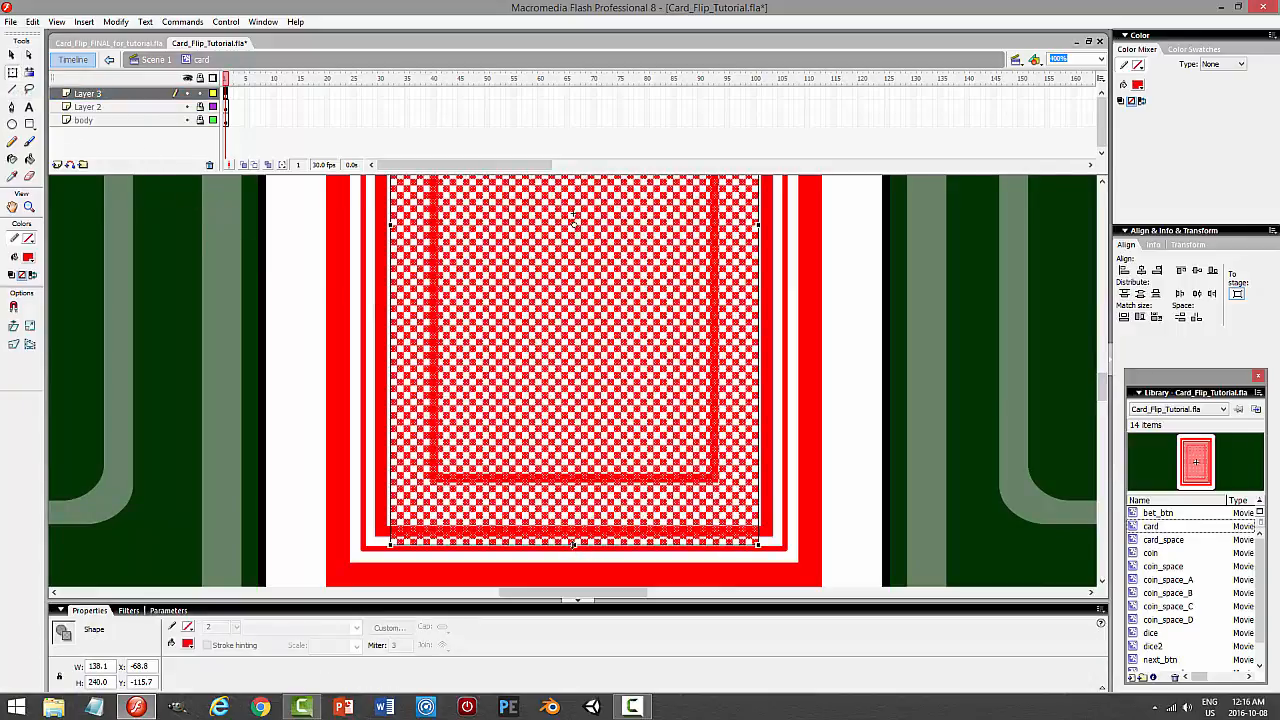
left_click_drag(573, 545, 574, 517)
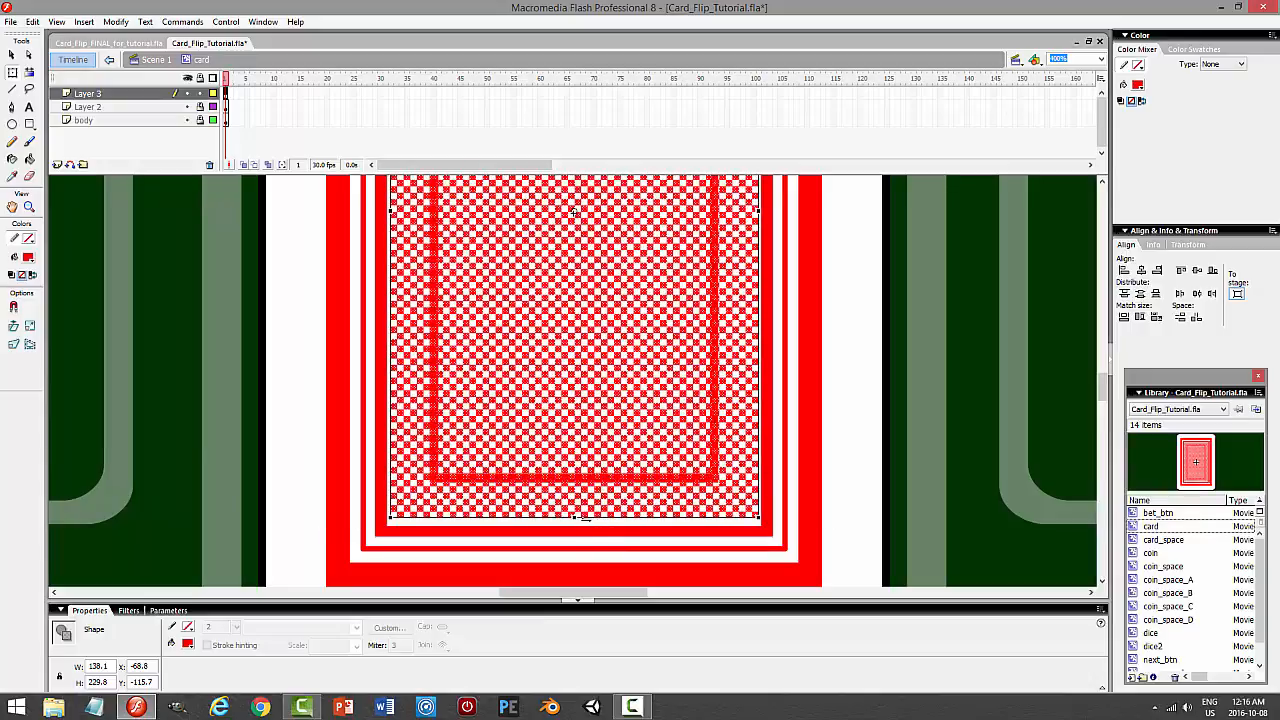
left_click_drag(574, 518, 574, 521)
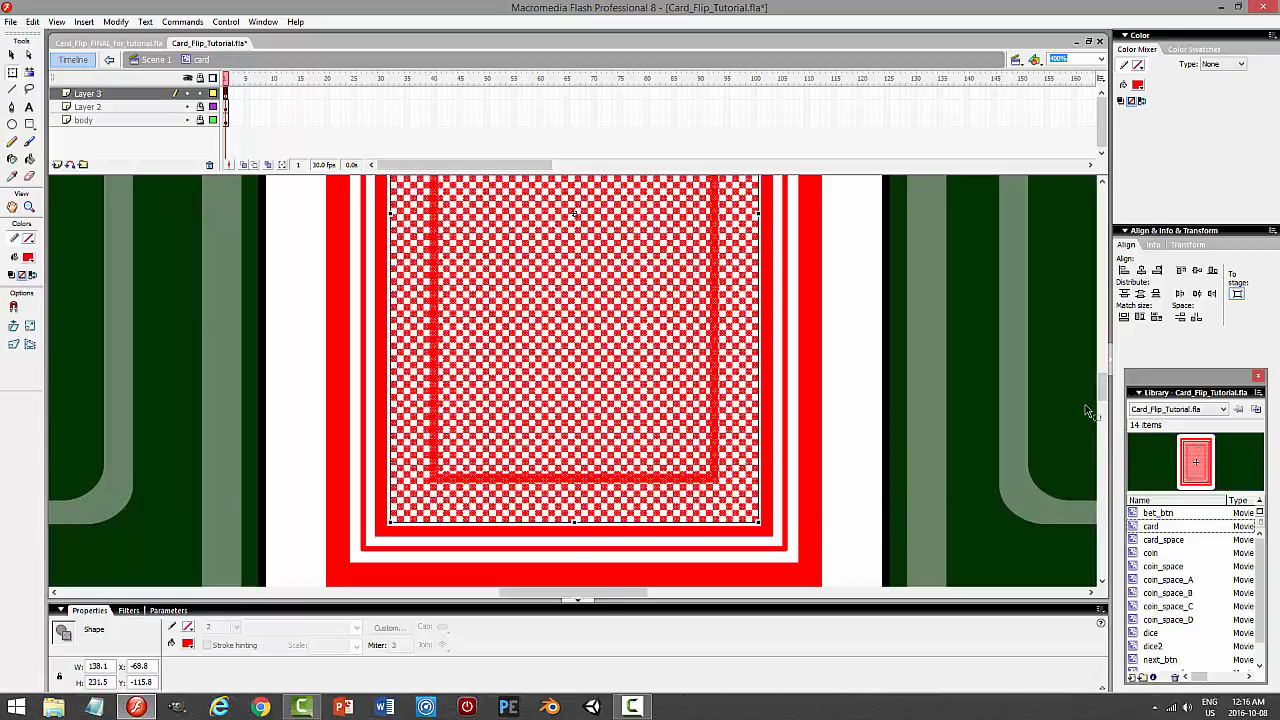
Deselect the checkered pattern, lock its layer and save the document.
mouse_move(1101, 394)
left_mouse_down()
mouse_move(1101, 367)
mouse_move(1101, 382)
left_mouse_up()
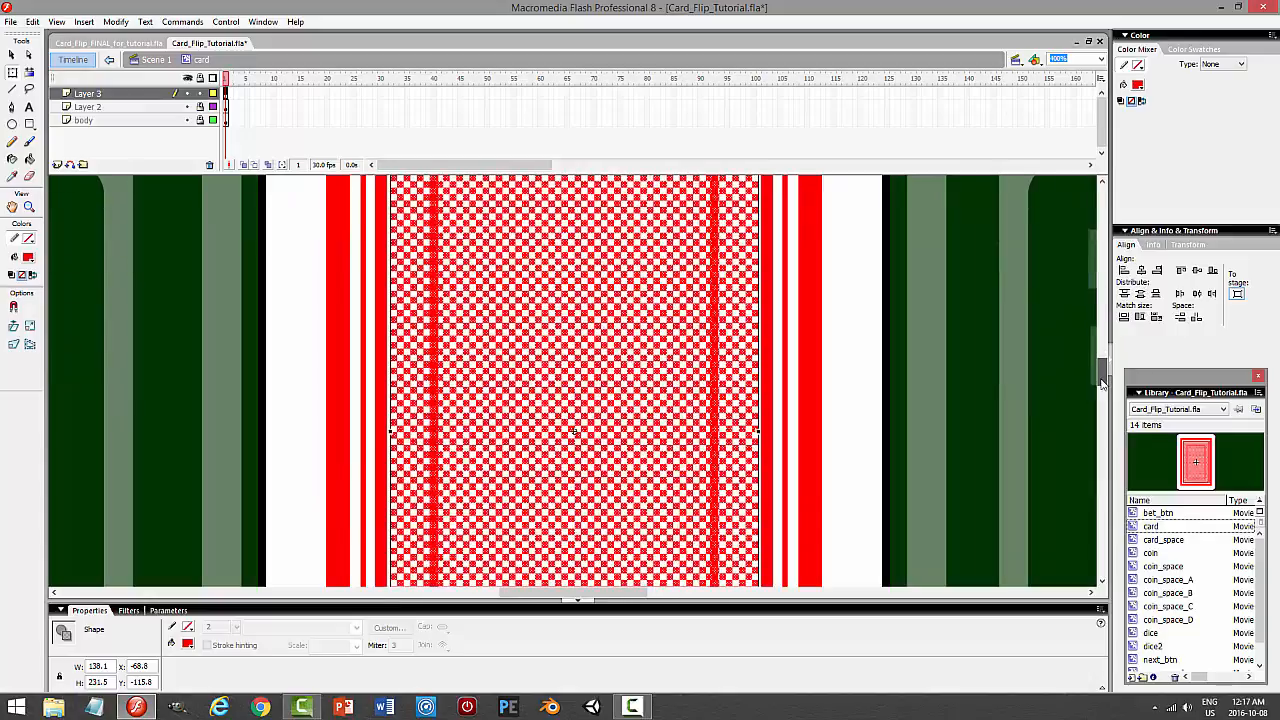
left_click(1020, 413)
scroll(1020, 413, "down", 5)
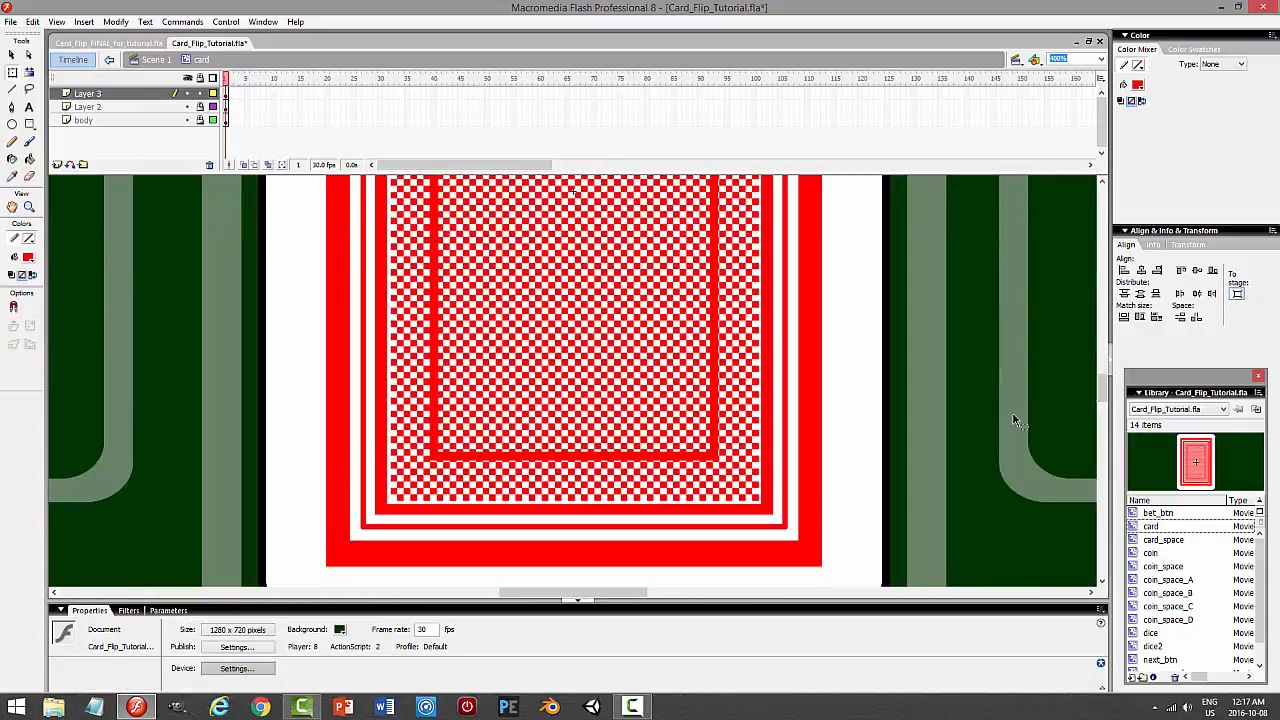
left_click(210, 95)
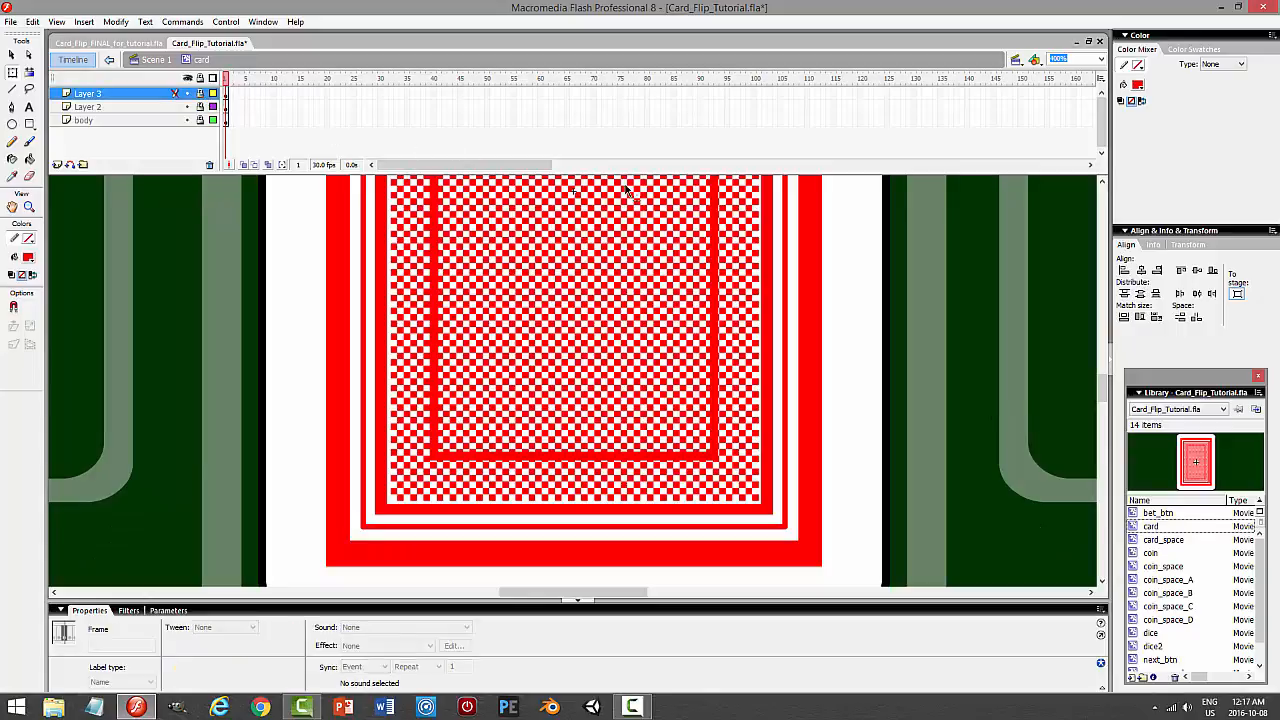
key("ctrl+s")
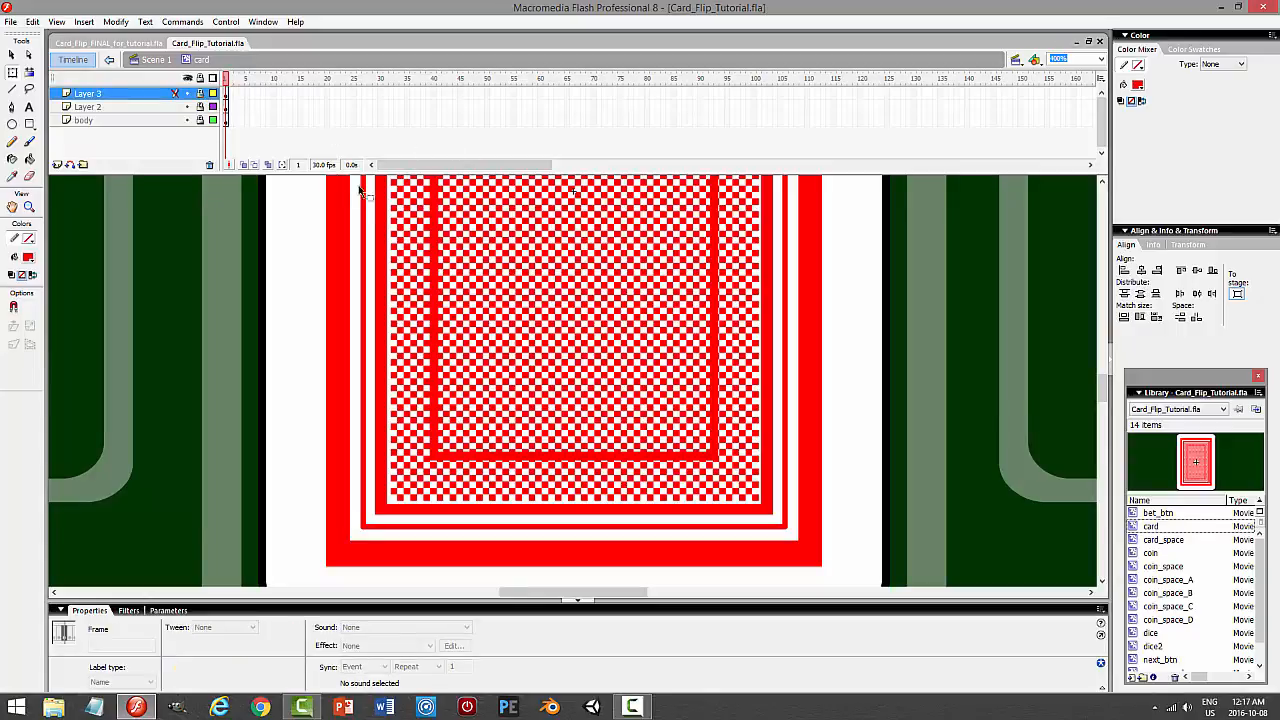
Rename Layer 3 as "squares".
double_click(103, 94)
type("scu")
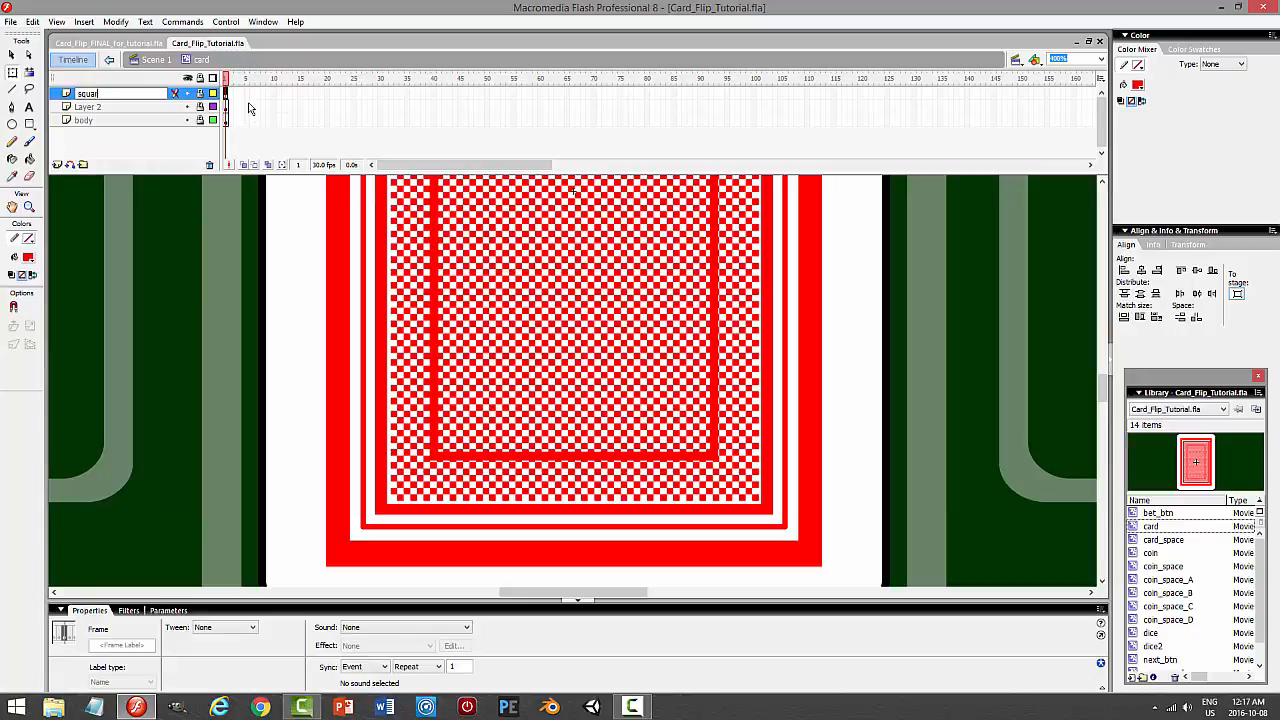
type("ares")
key("Return")
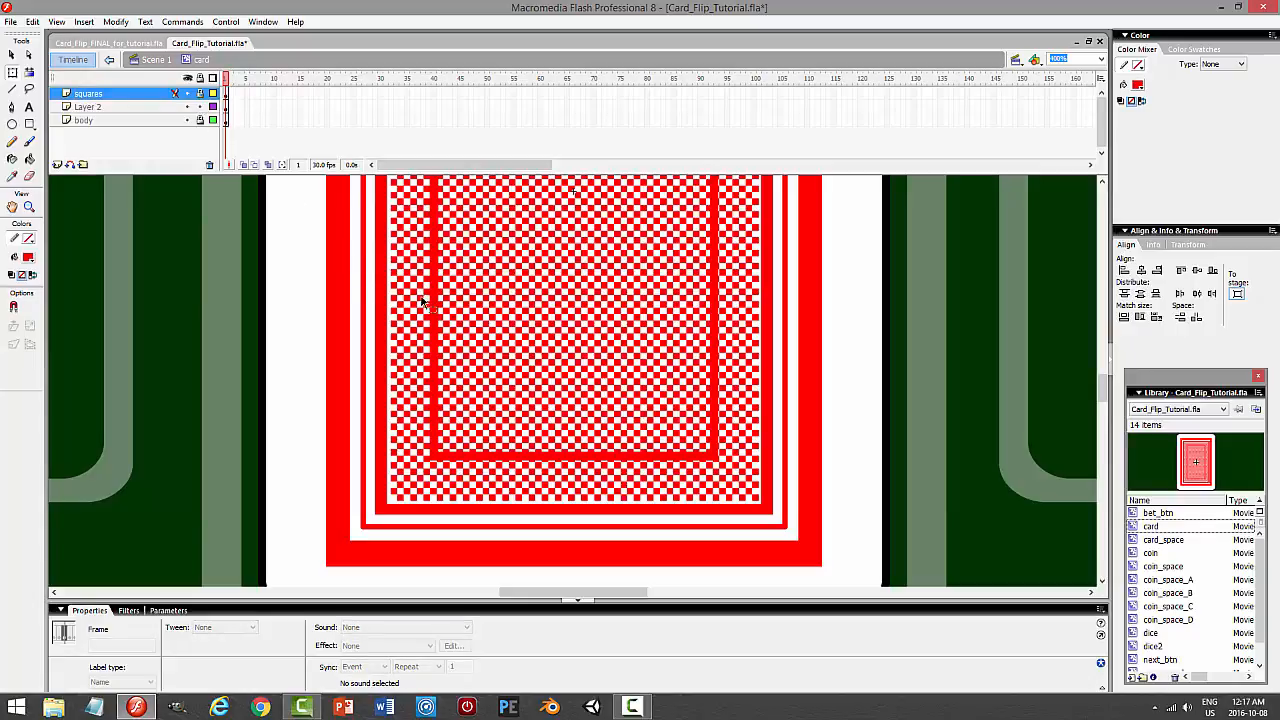
Hide the squares layer and fill the band between the two innermost red borders on Layer 2 with white using the Paint Bucket.
left_click(187, 93)
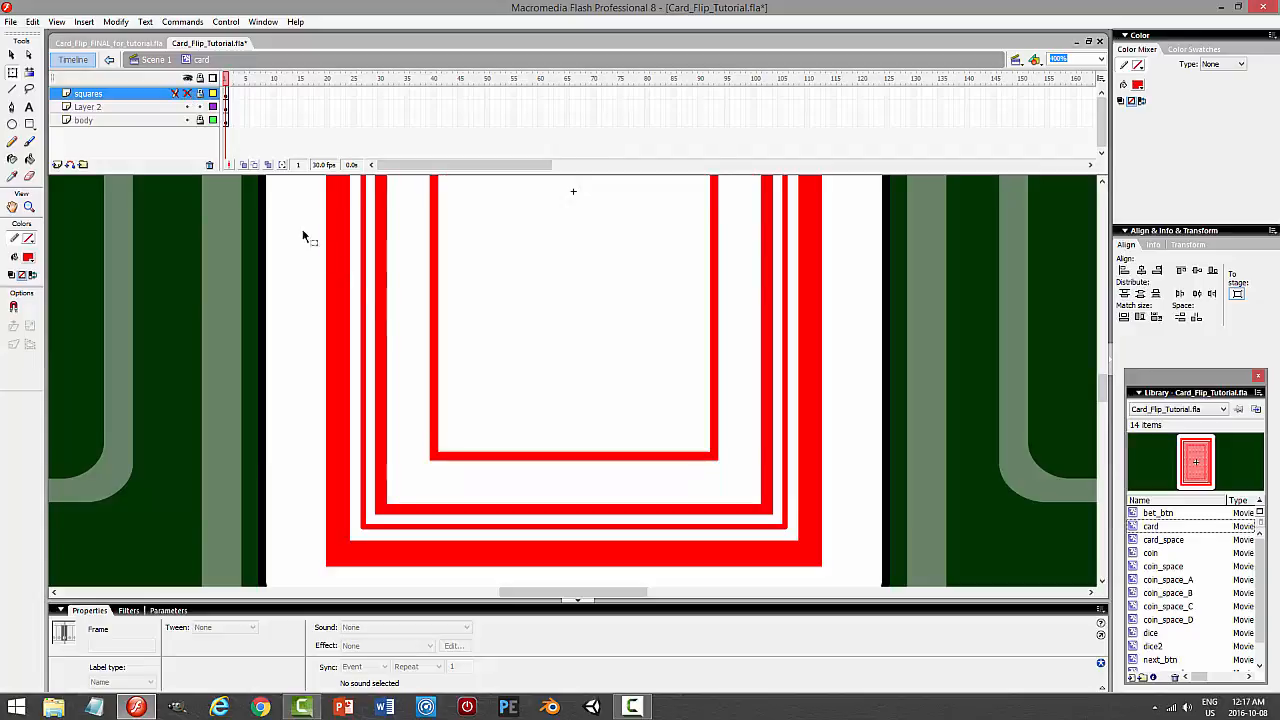
left_click(400, 304)
left_click(29, 159)
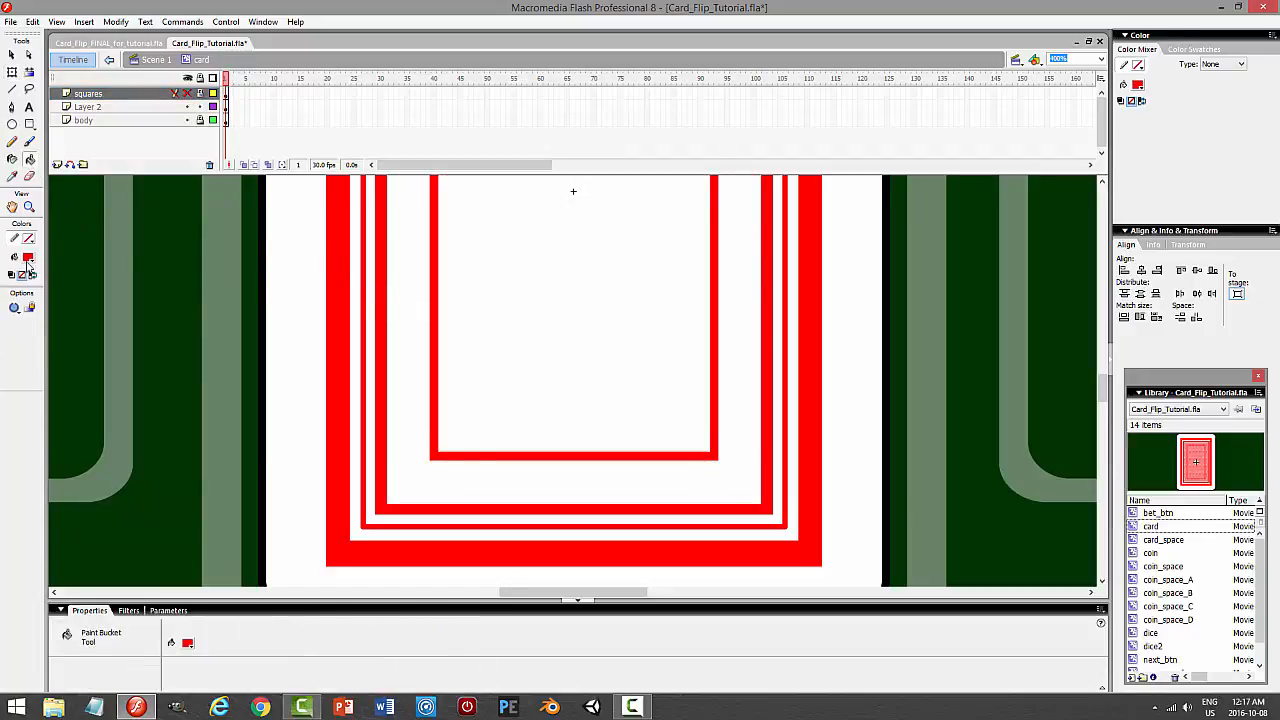
left_click(28, 258)
left_click(23, 337)
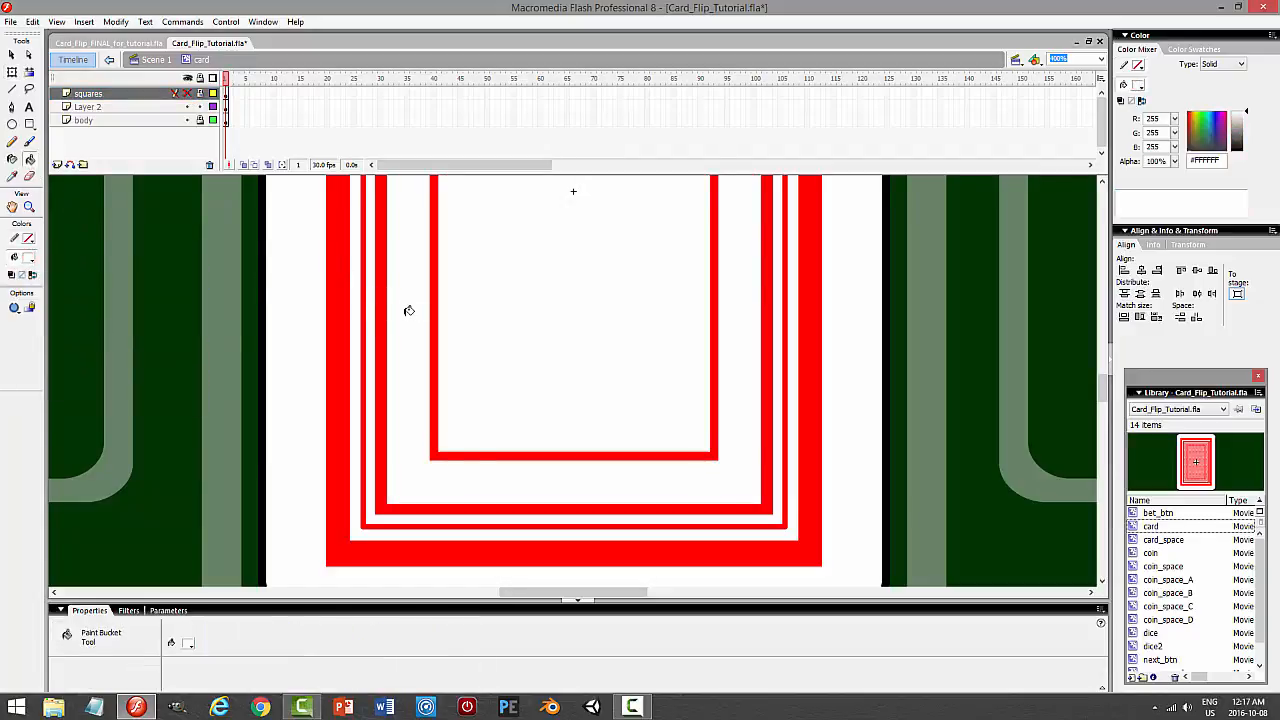
left_click(14, 56)
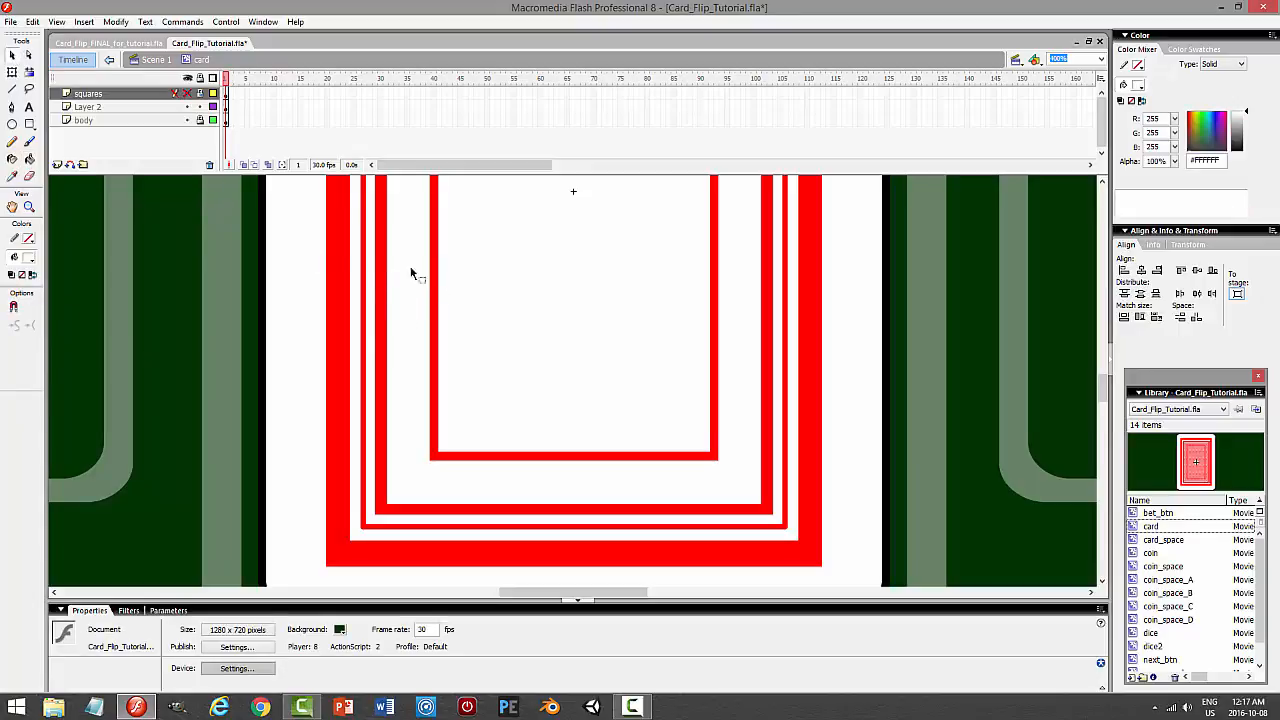
left_click(85, 120)
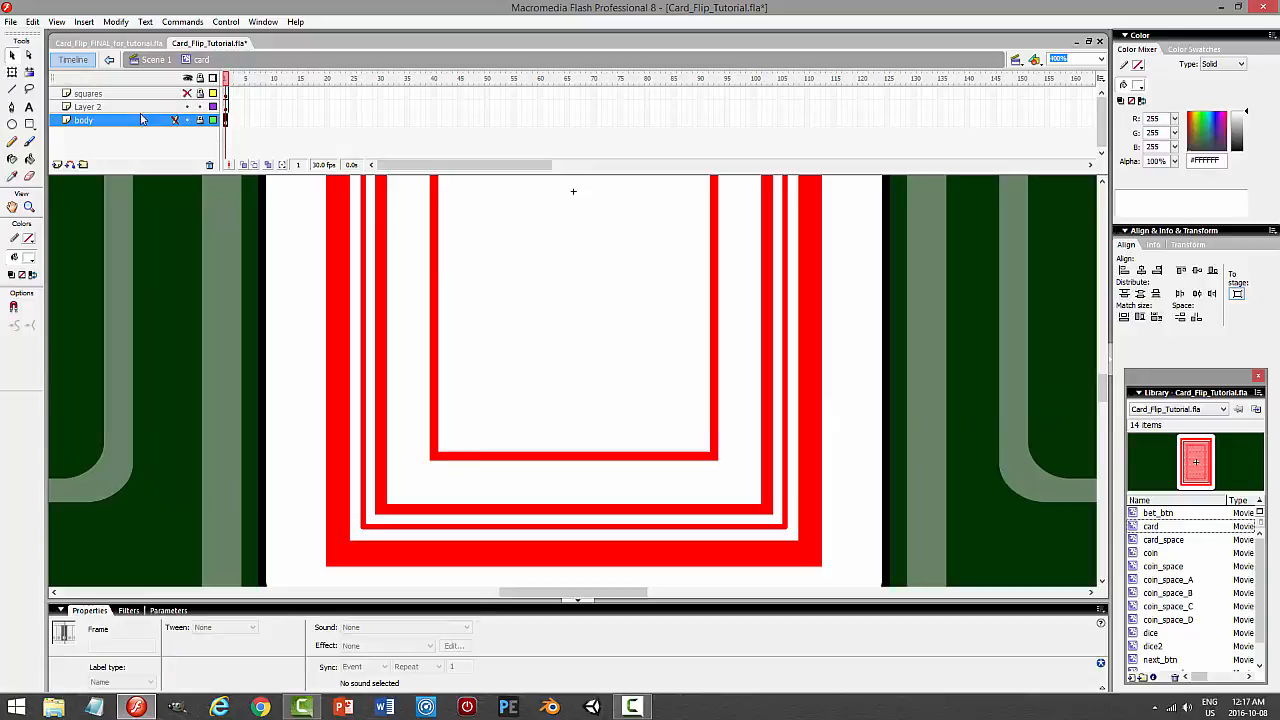
left_click(140, 109)
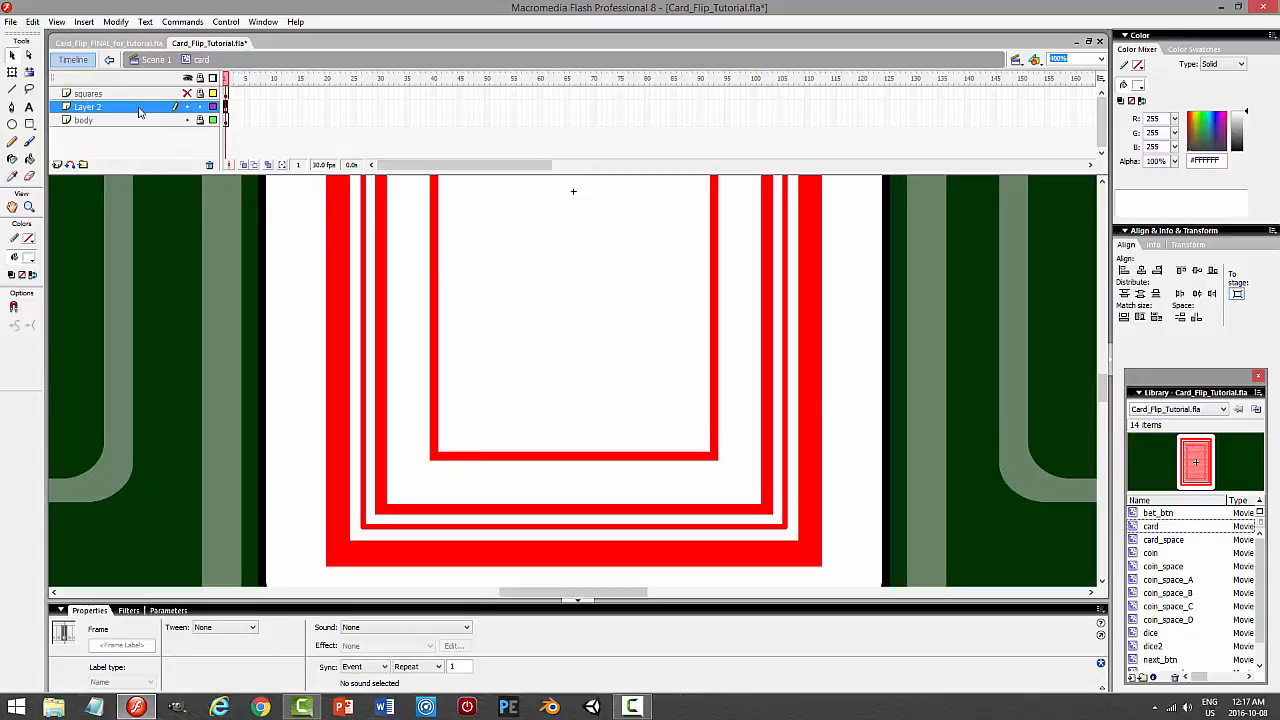
left_click(421, 279)
left_click(29, 159)
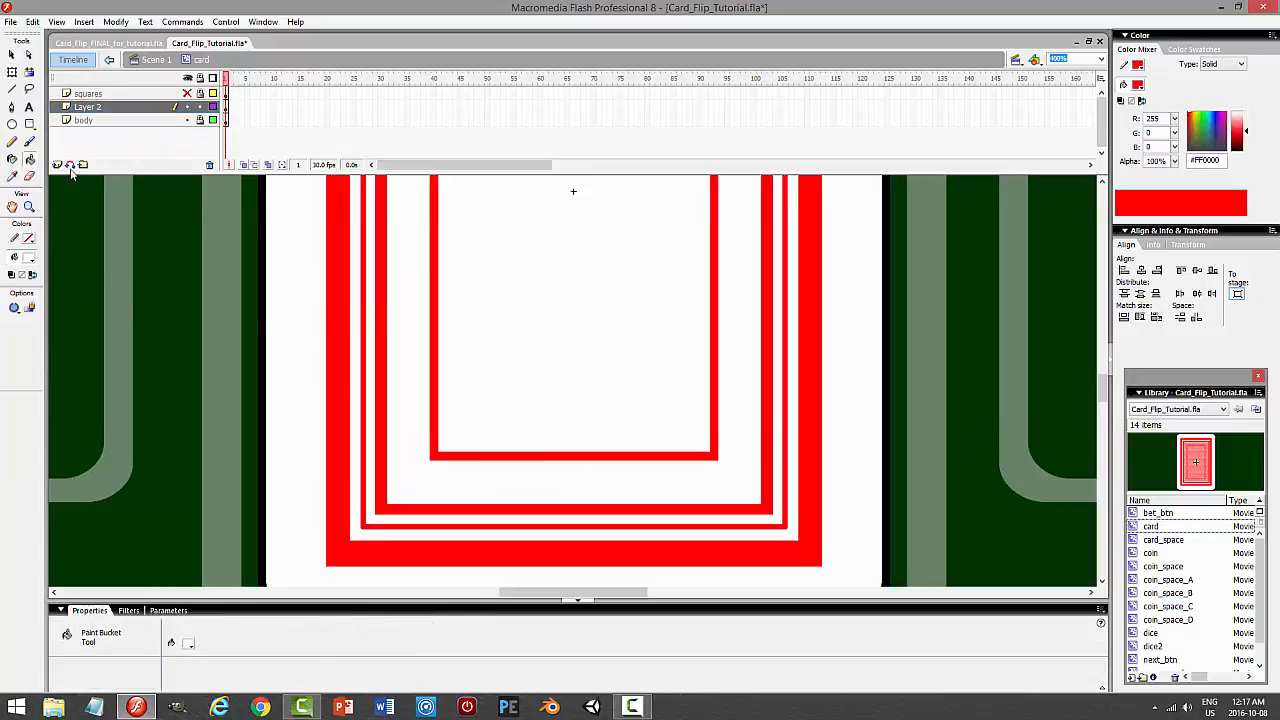
left_click(11, 57)
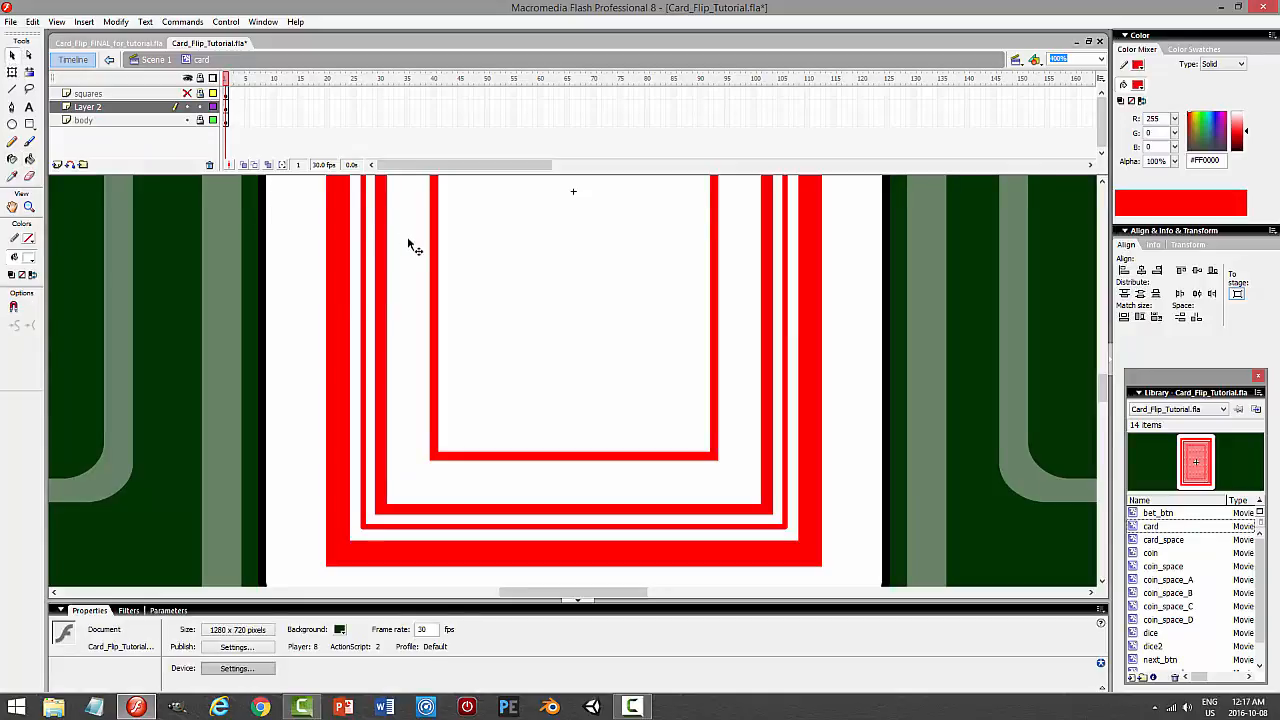
Copy the white band between the two innermost borders and lock Layer 2.
left_click(407, 237)
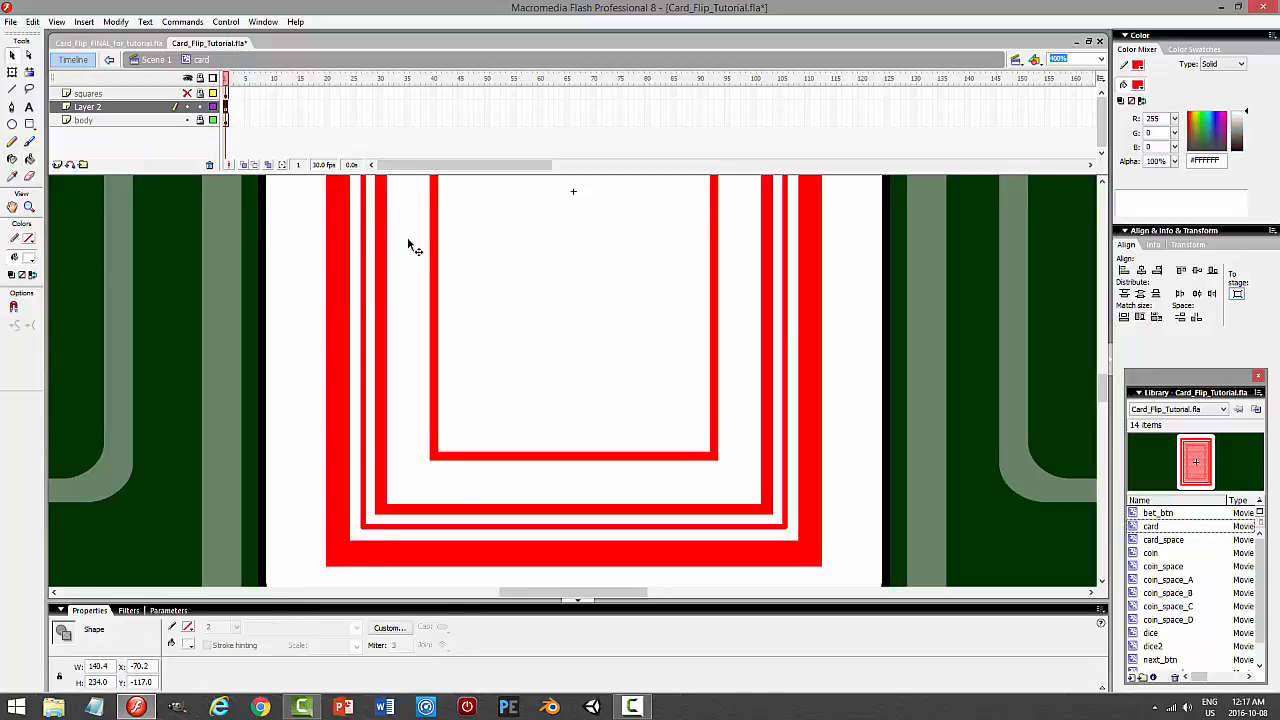
left_click(33, 21)
left_click(105, 86)
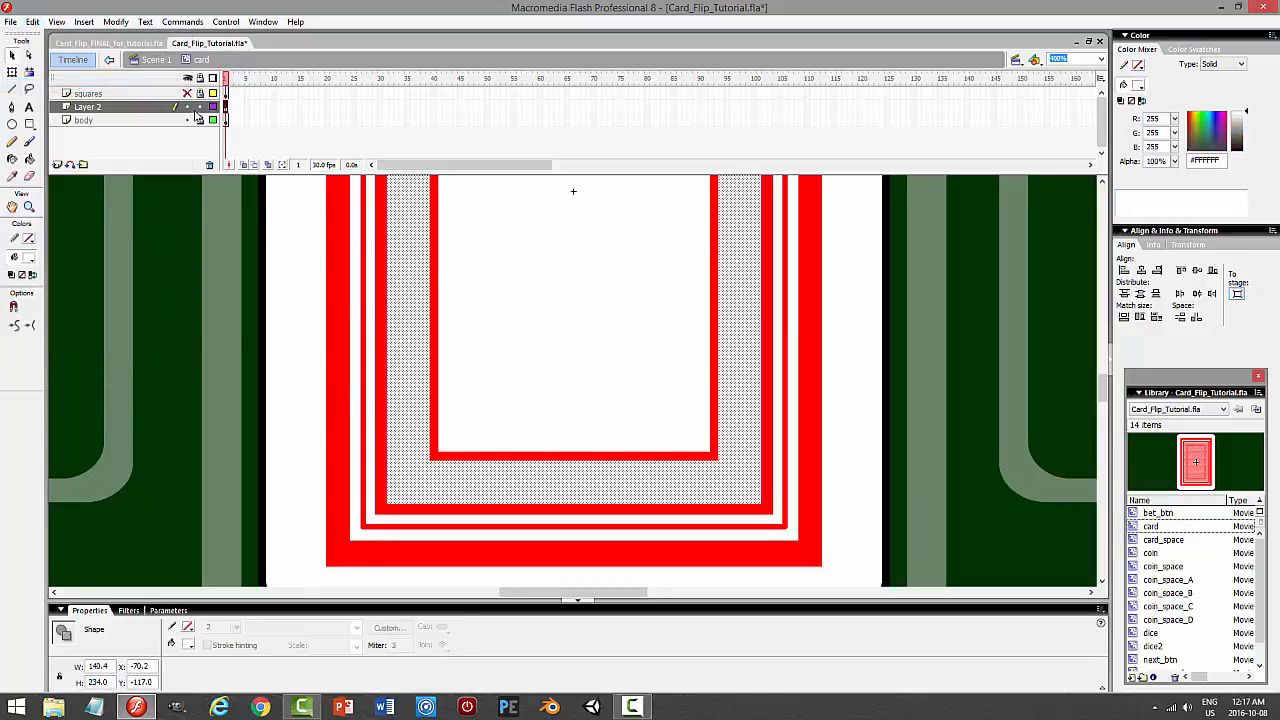
left_click(110, 107)
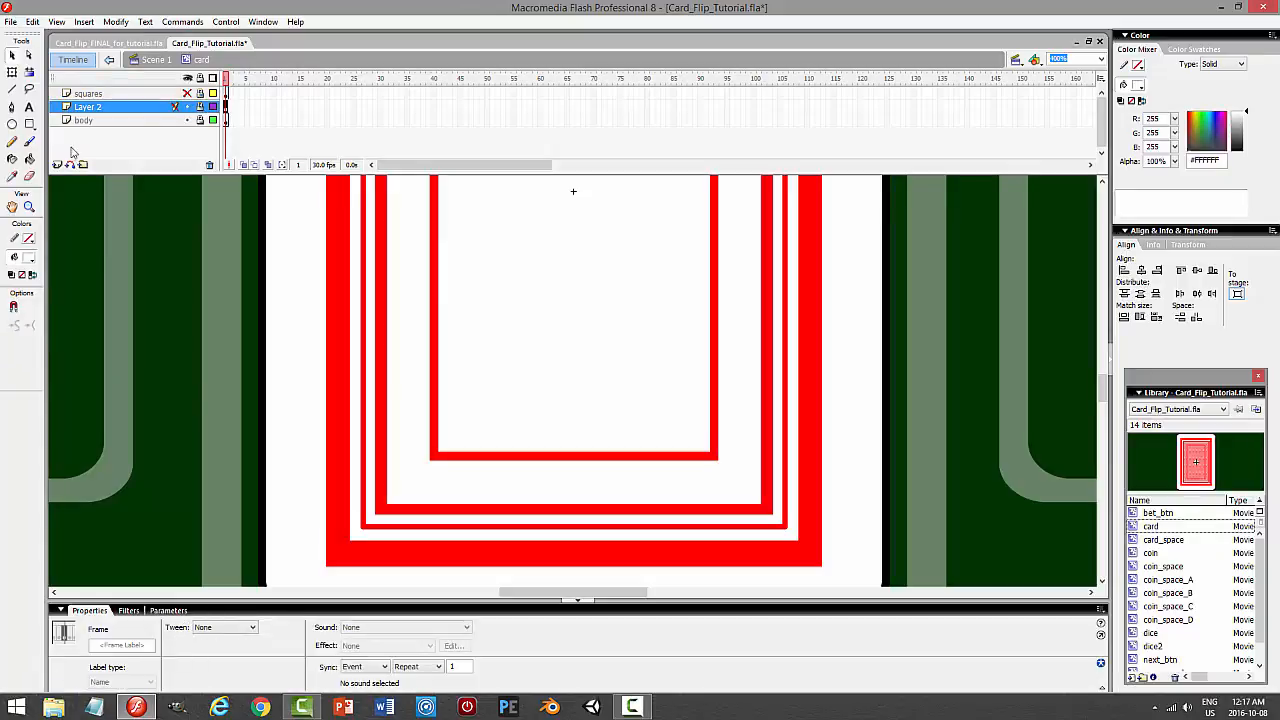
Paste the copied band in place on a new layer above squares and rename that layer "mask".
left_click(111, 94)
left_click(57, 164)
left_click(33, 21)
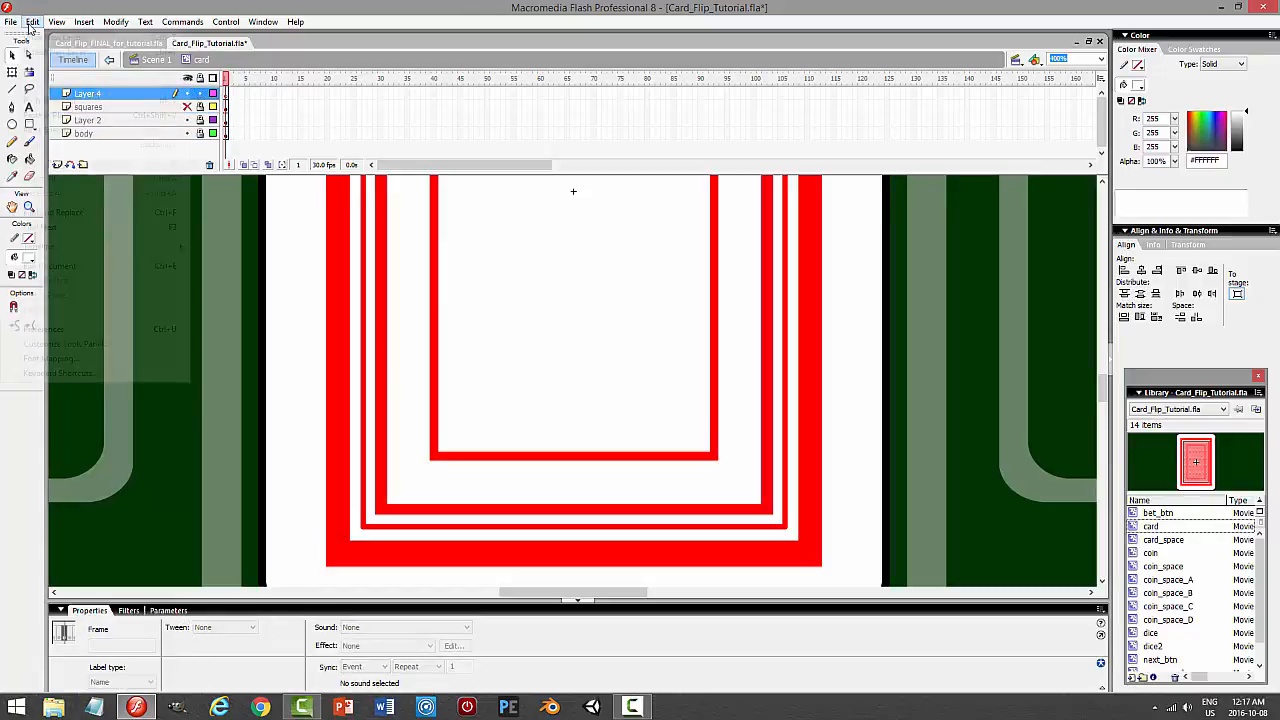
left_click(118, 111)
double_click(125, 93)
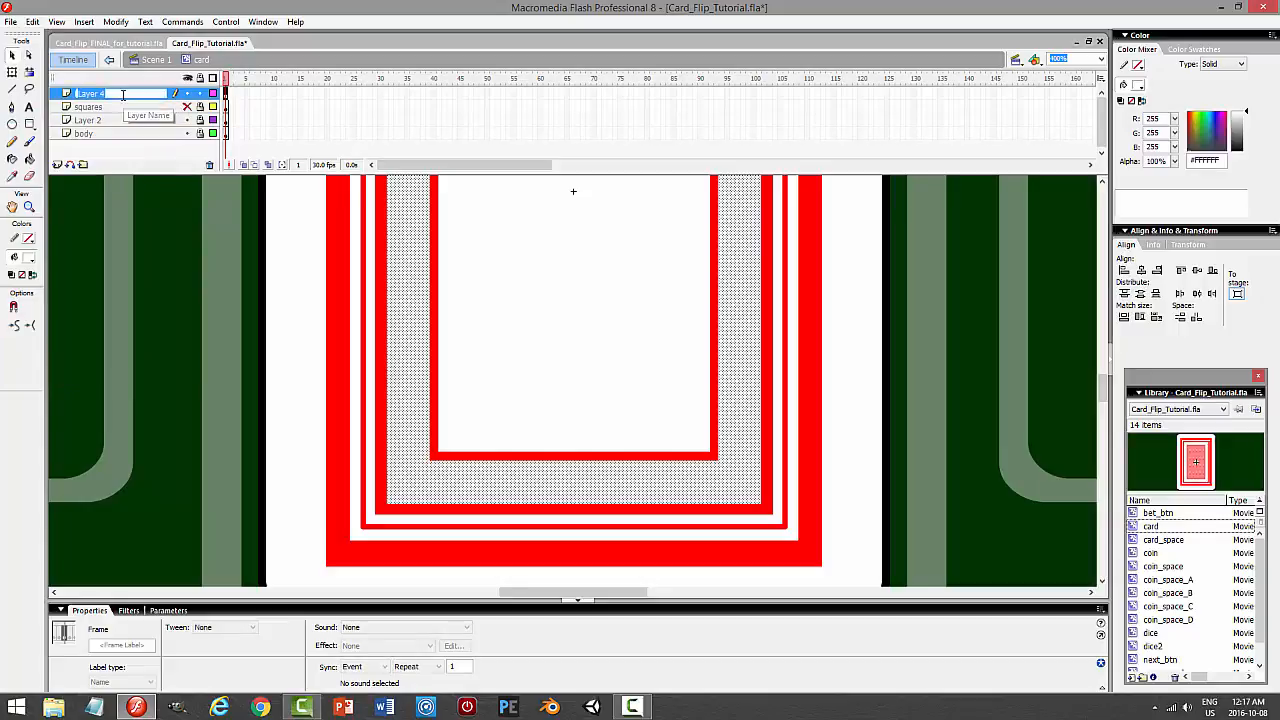
type("mask")
key("Return")
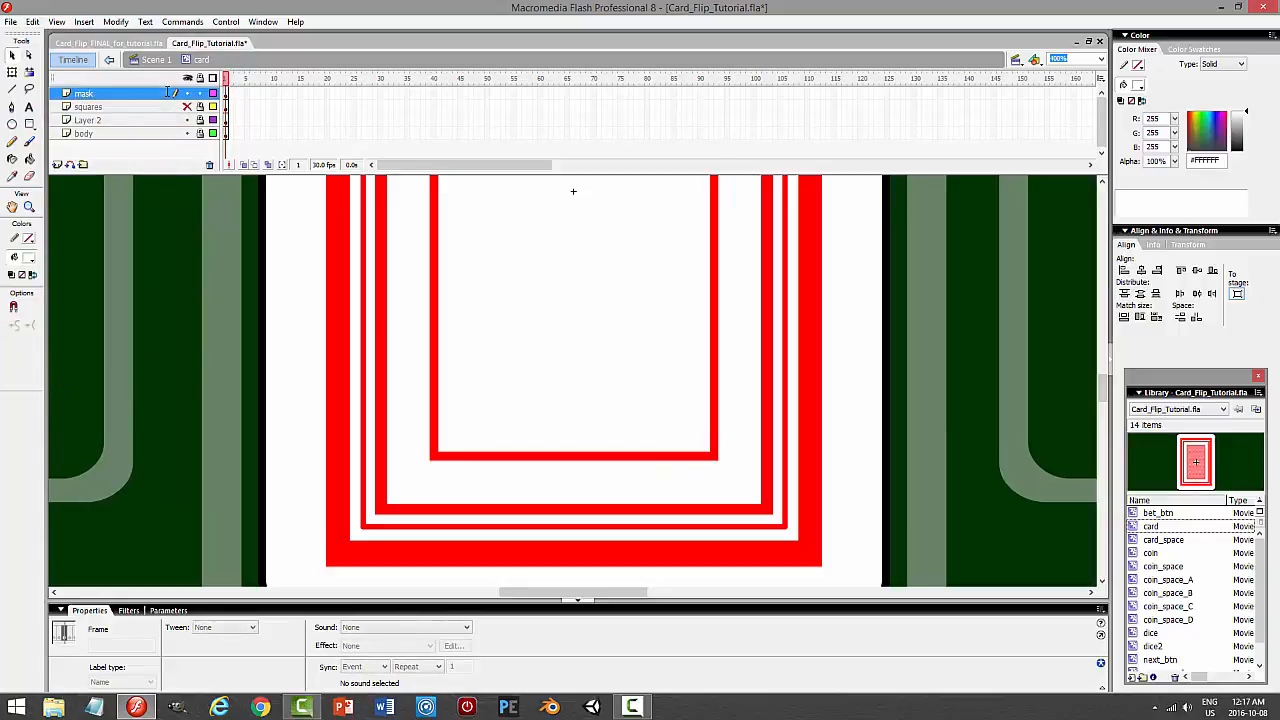
Show the squares layer again, lock the mask layer and turn it into a mask over squares.
left_click(197, 106)
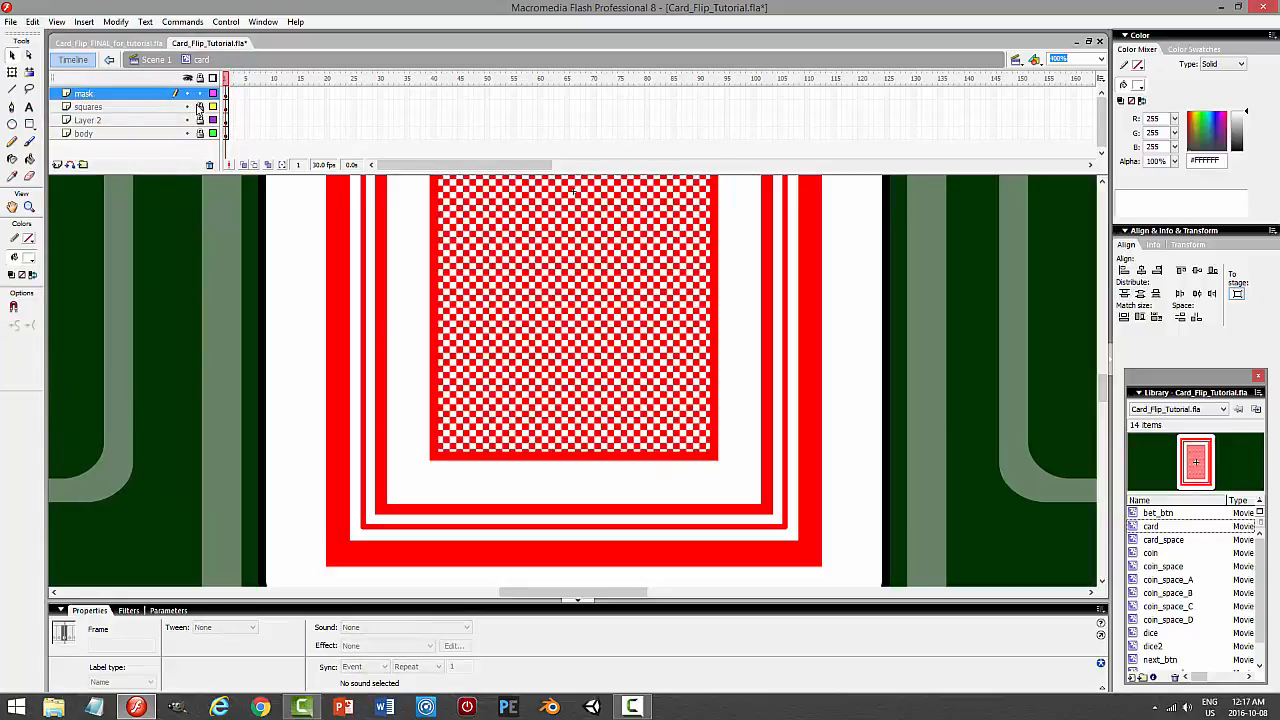
left_click(200, 92)
right_click(113, 95)
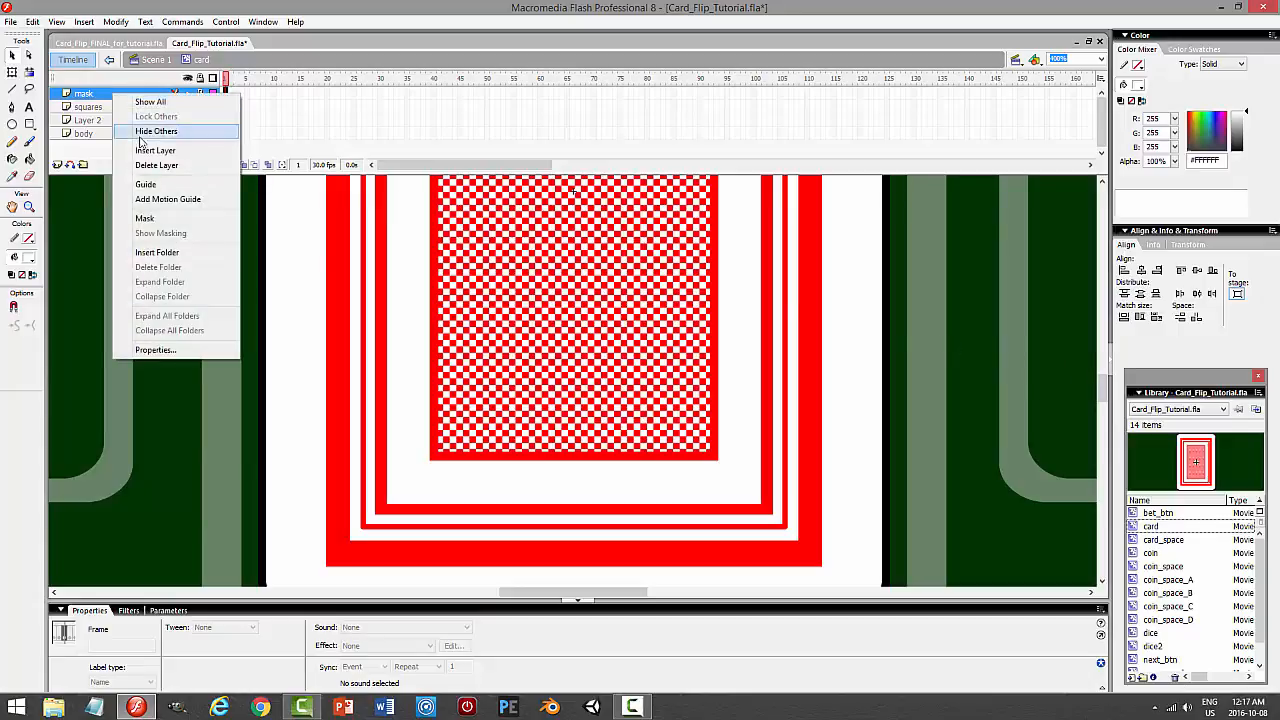
left_click(155, 220)
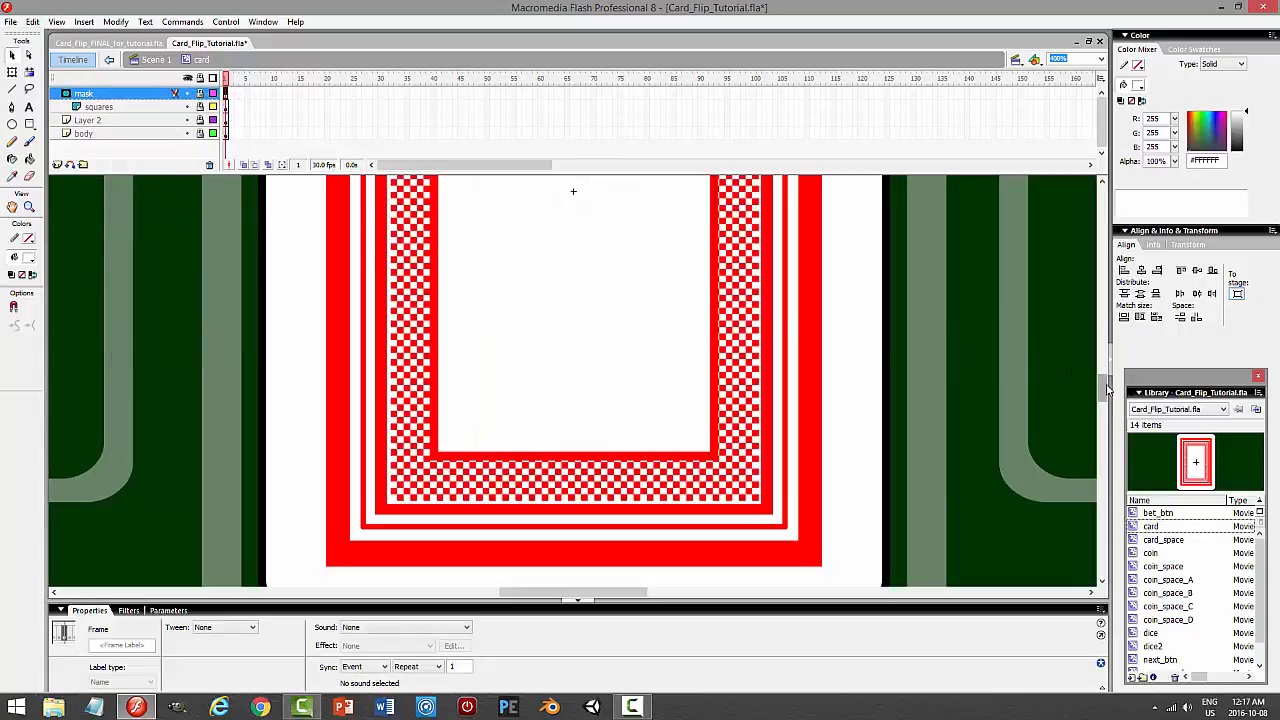
Test the movie to check the masked checkered band on the card, and close the preview.
left_click_drag(1105, 391, 1105, 362)
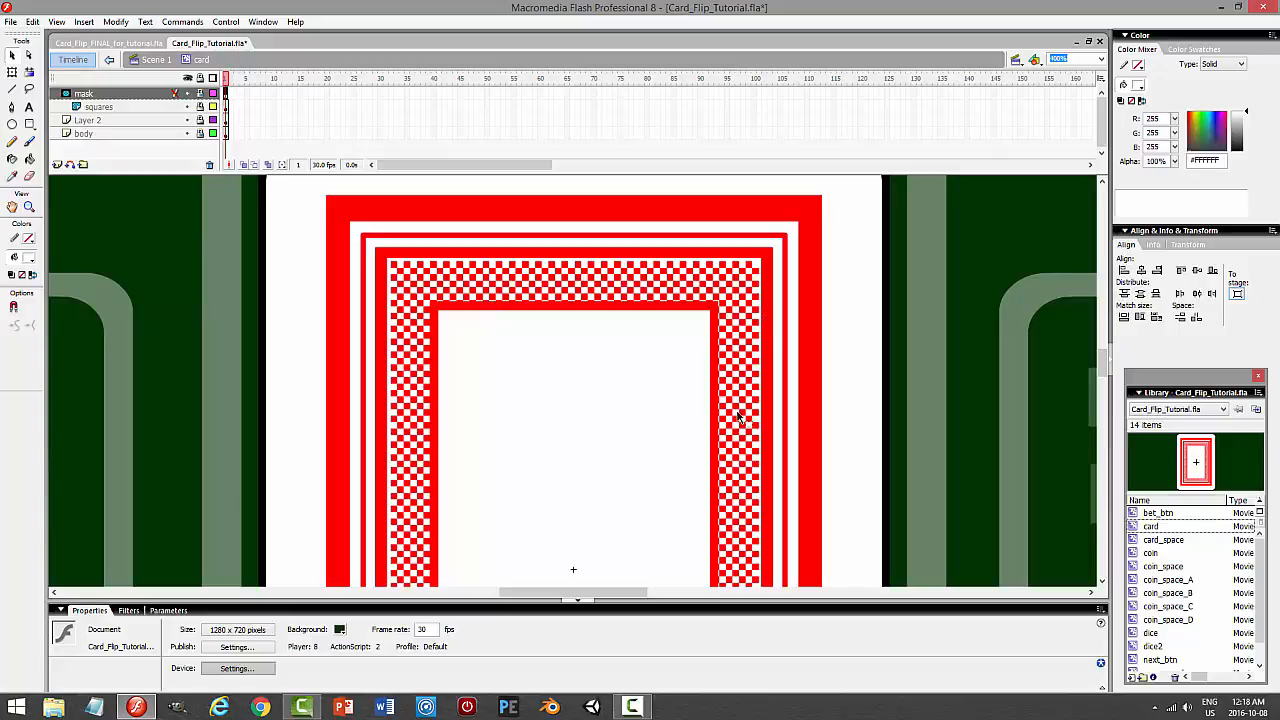
key("ctrl+Return")
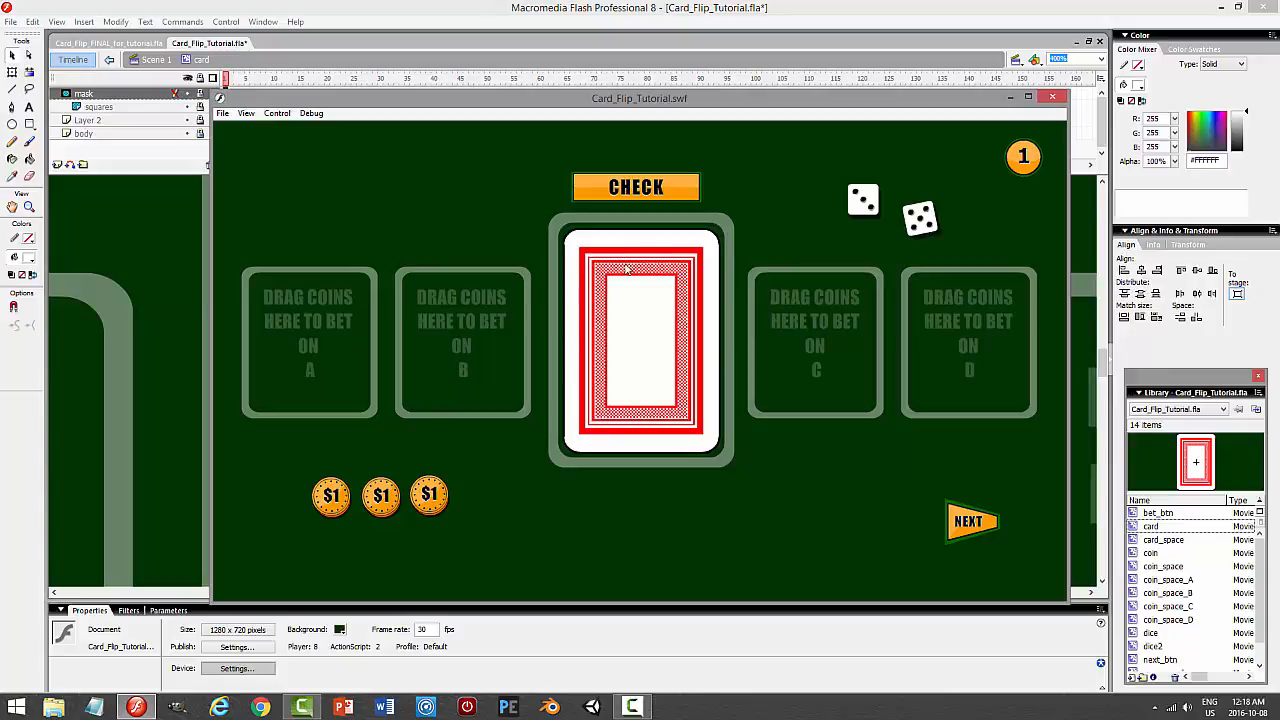
left_click(1052, 97)
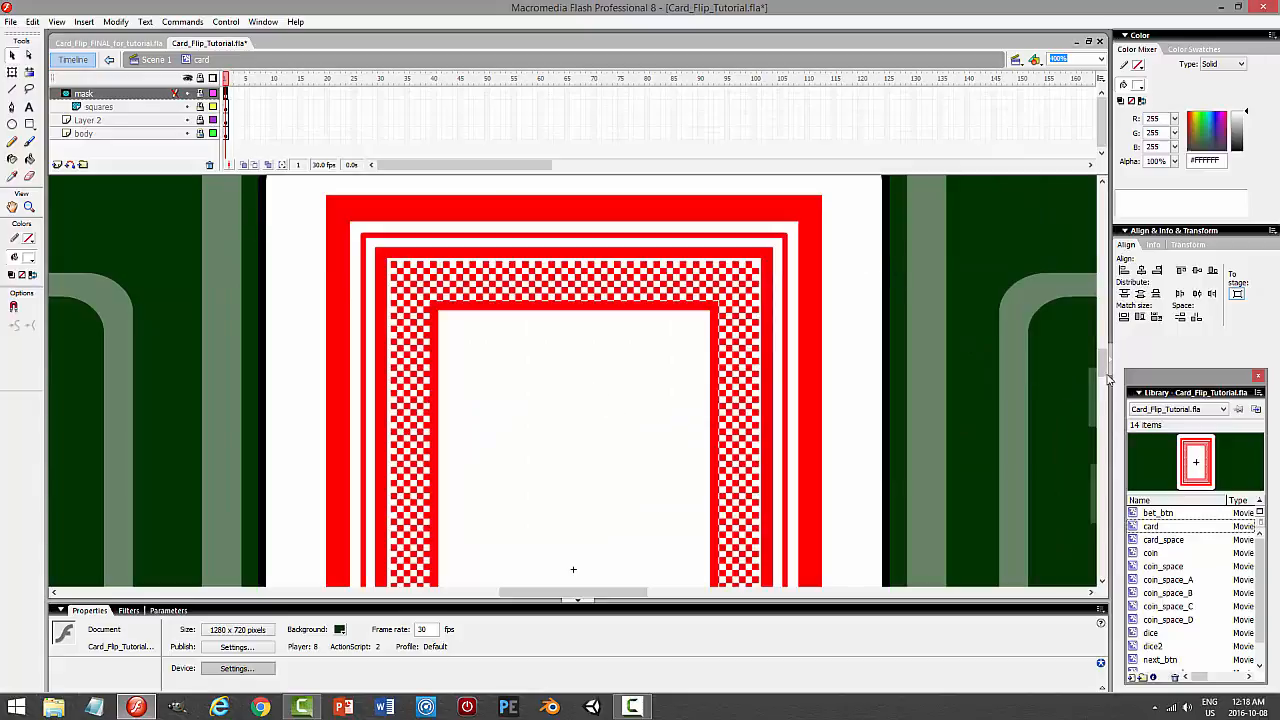
Unlock Layer 2, copy the innermost red border and paste the copy in place.
mouse_move(1105, 378)
left_mouse_down()
mouse_move(1106, 245)
mouse_move(1105, 380)
left_mouse_up()
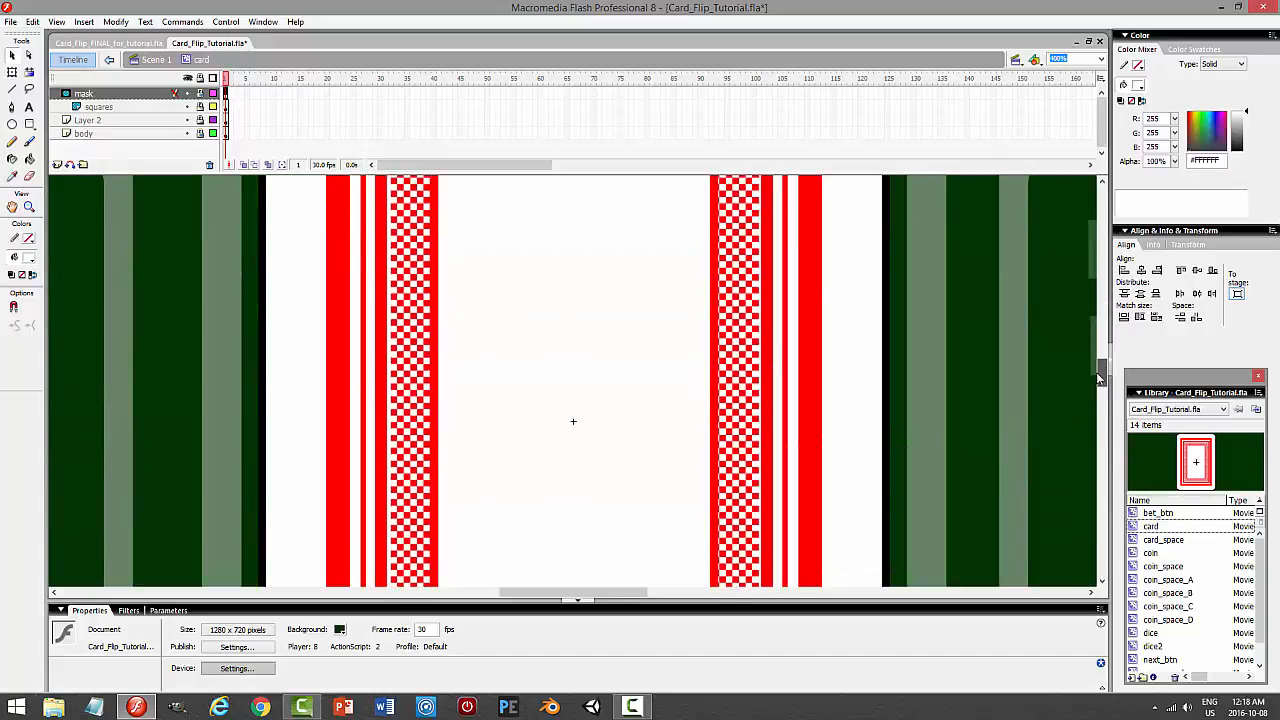
left_click(199, 121)
left_click(441, 293)
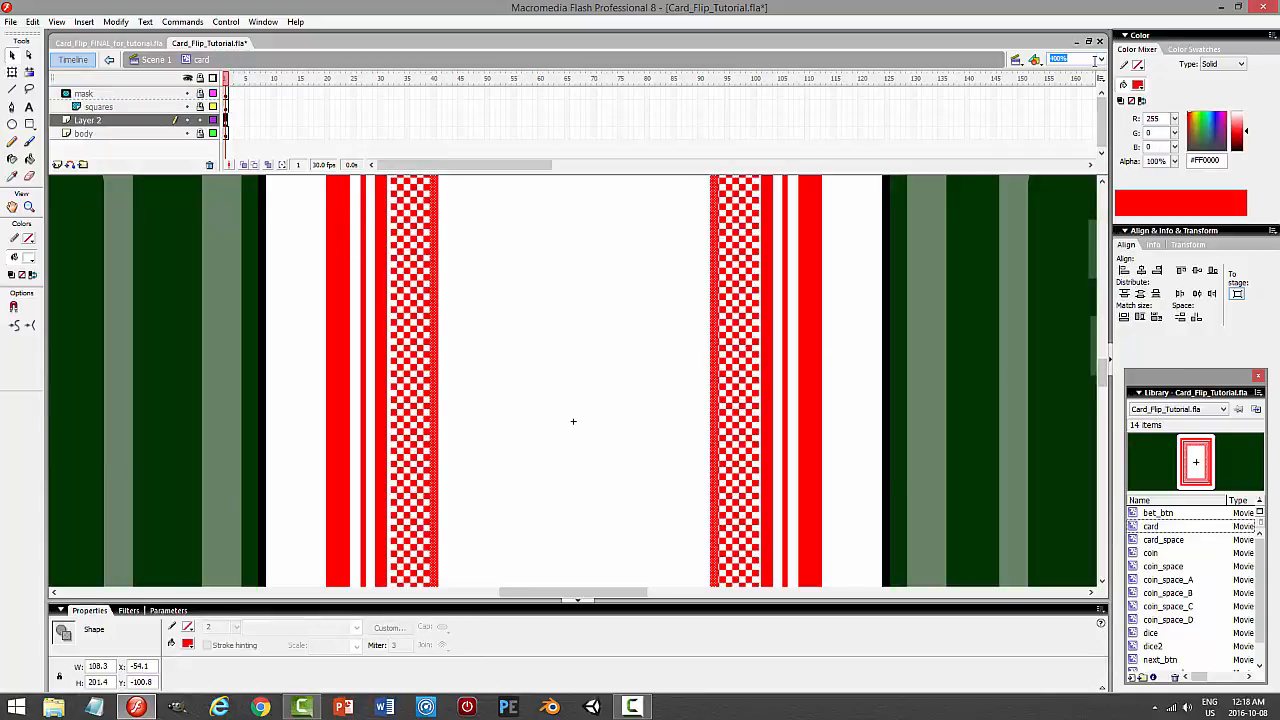
left_click(1100, 59)
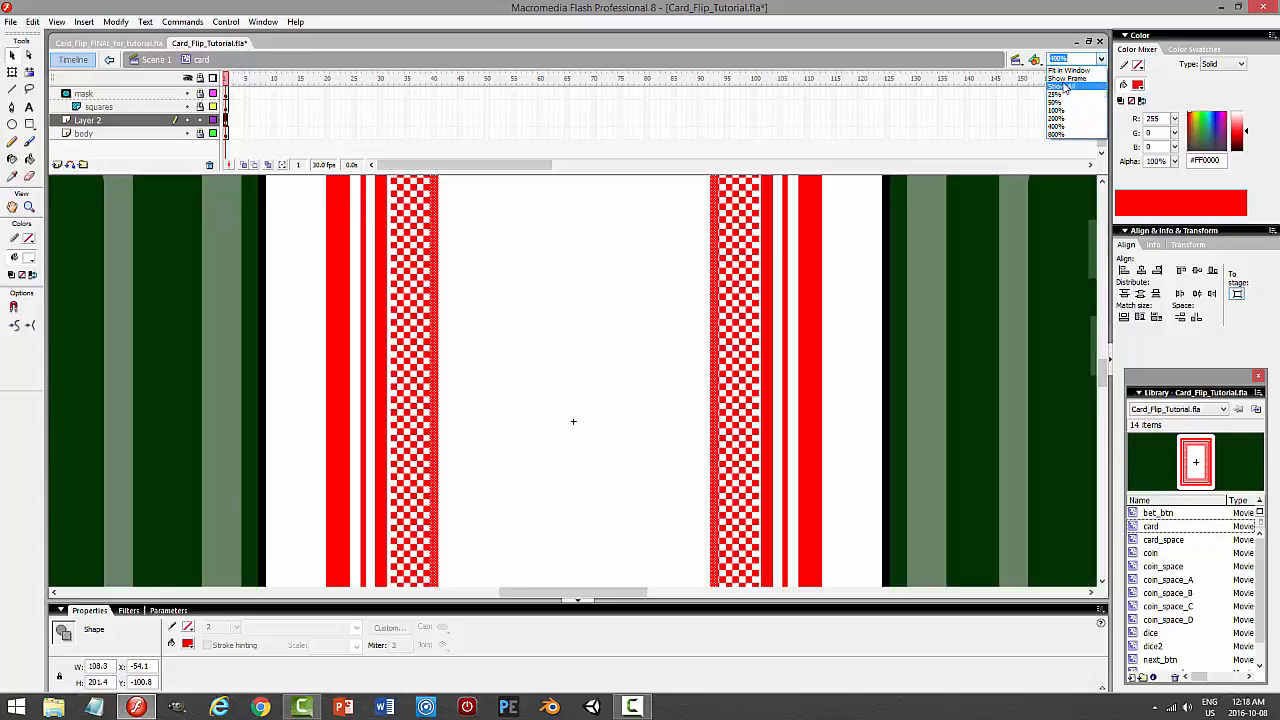
left_click(1067, 78)
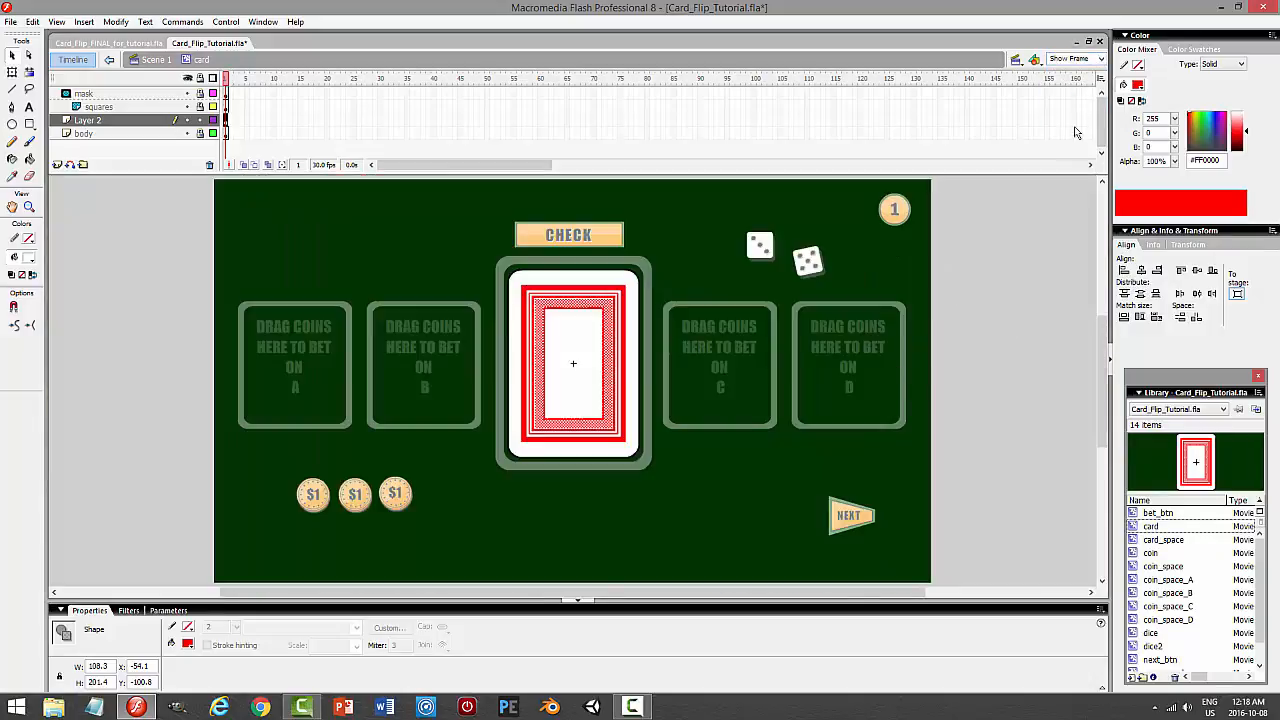
left_click(1101, 60)
left_click(1064, 131)
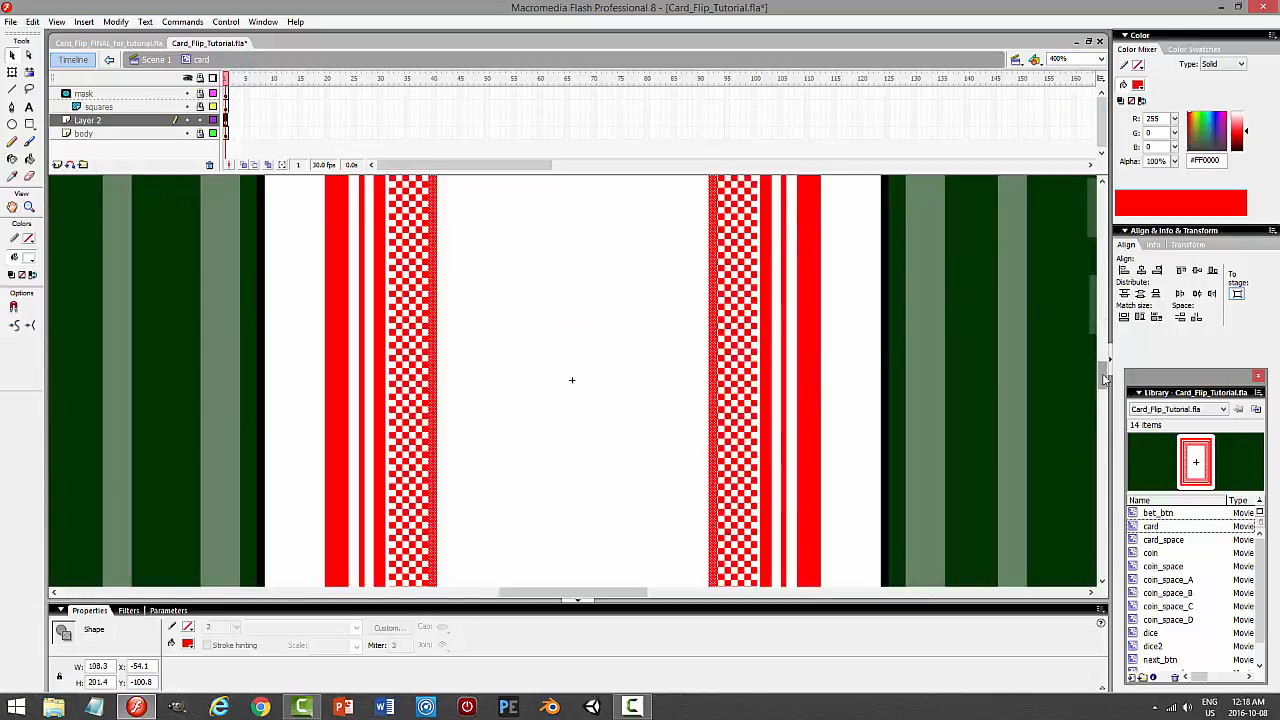
scroll(1082, 365, "up", 3)
left_click(33, 21)
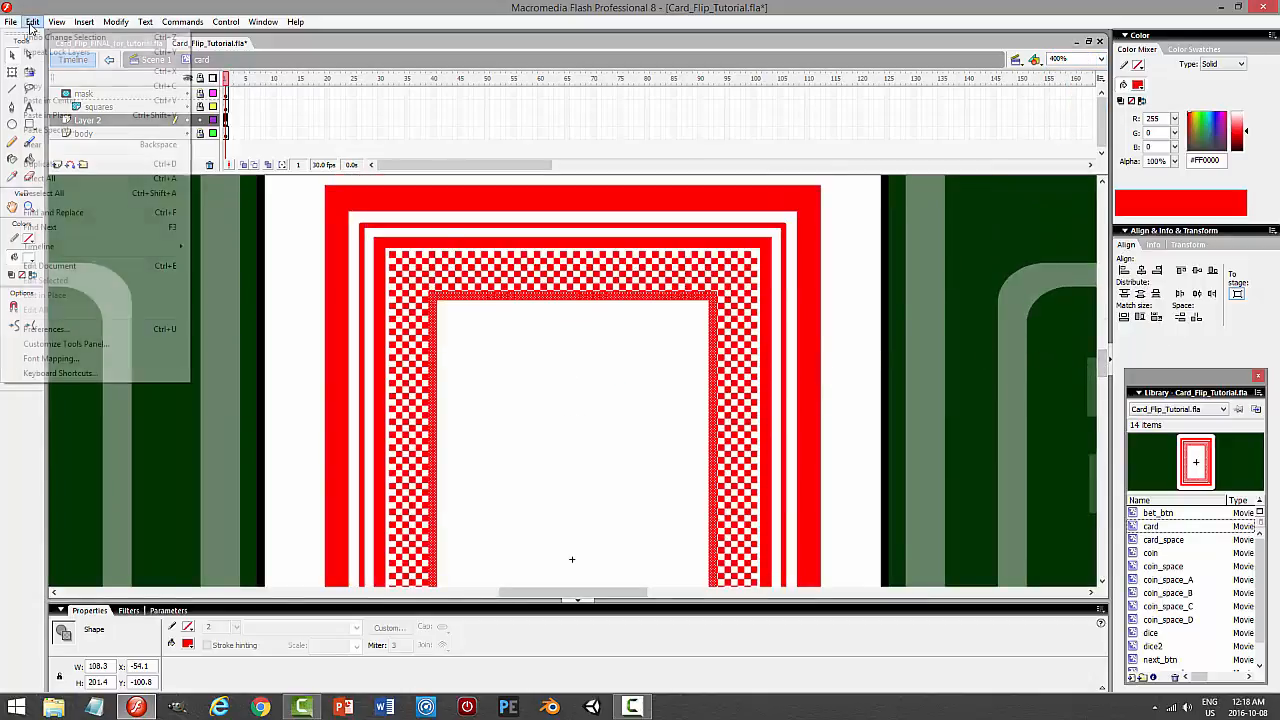
left_click(40, 85)
left_click(33, 21)
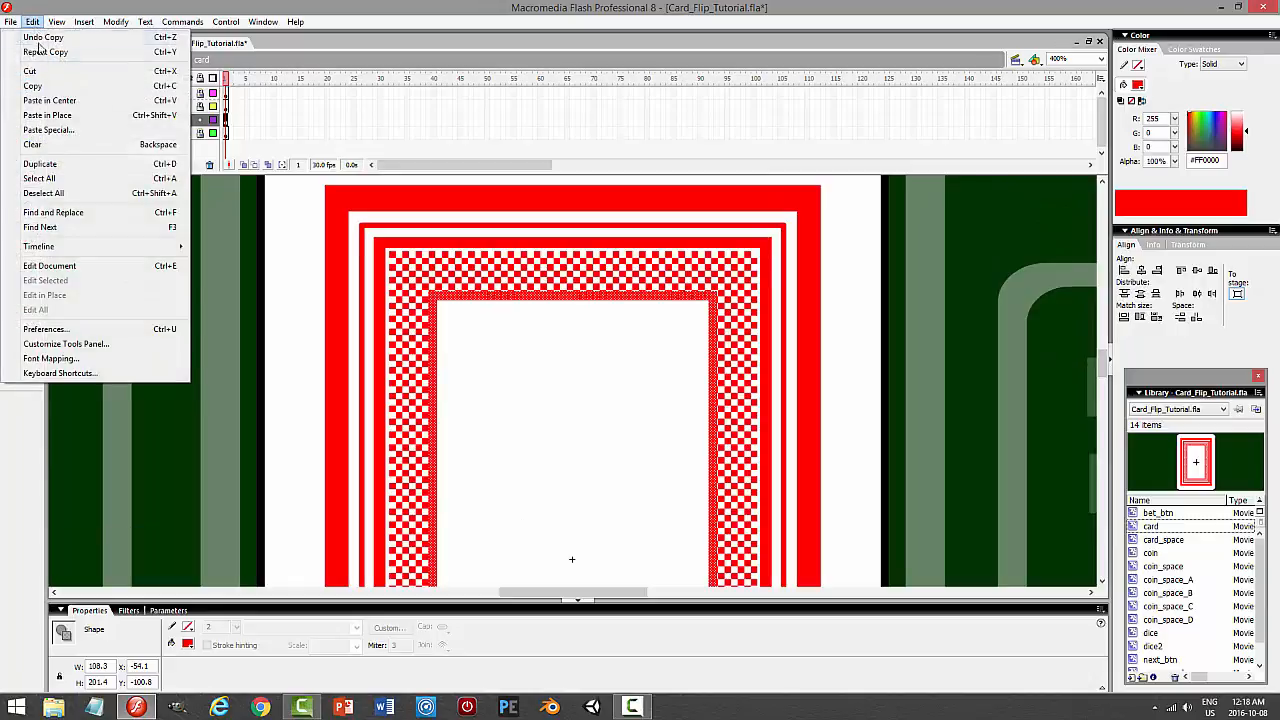
left_click(52, 115)
Scale the pasted border with Free Transform to about 99.1 by 191.8, leaving a thin white gap inside the original border.
key("q")
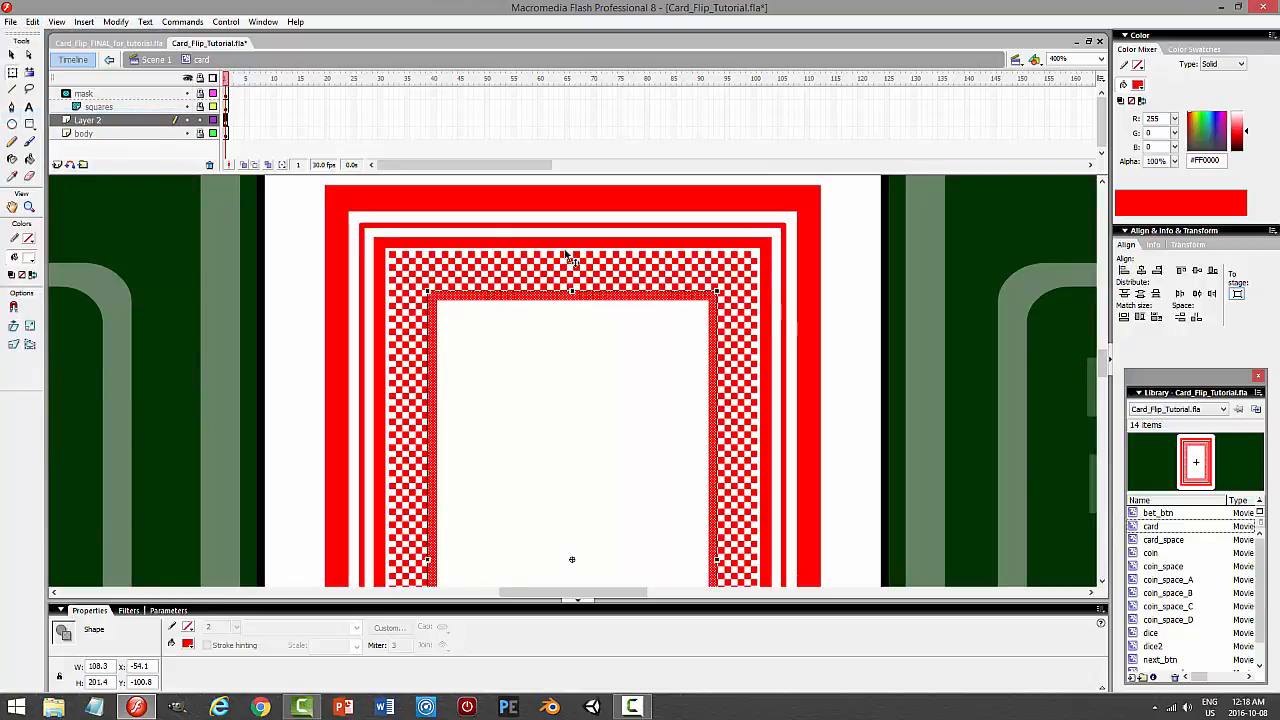
left_click_drag(716, 292, 704, 300)
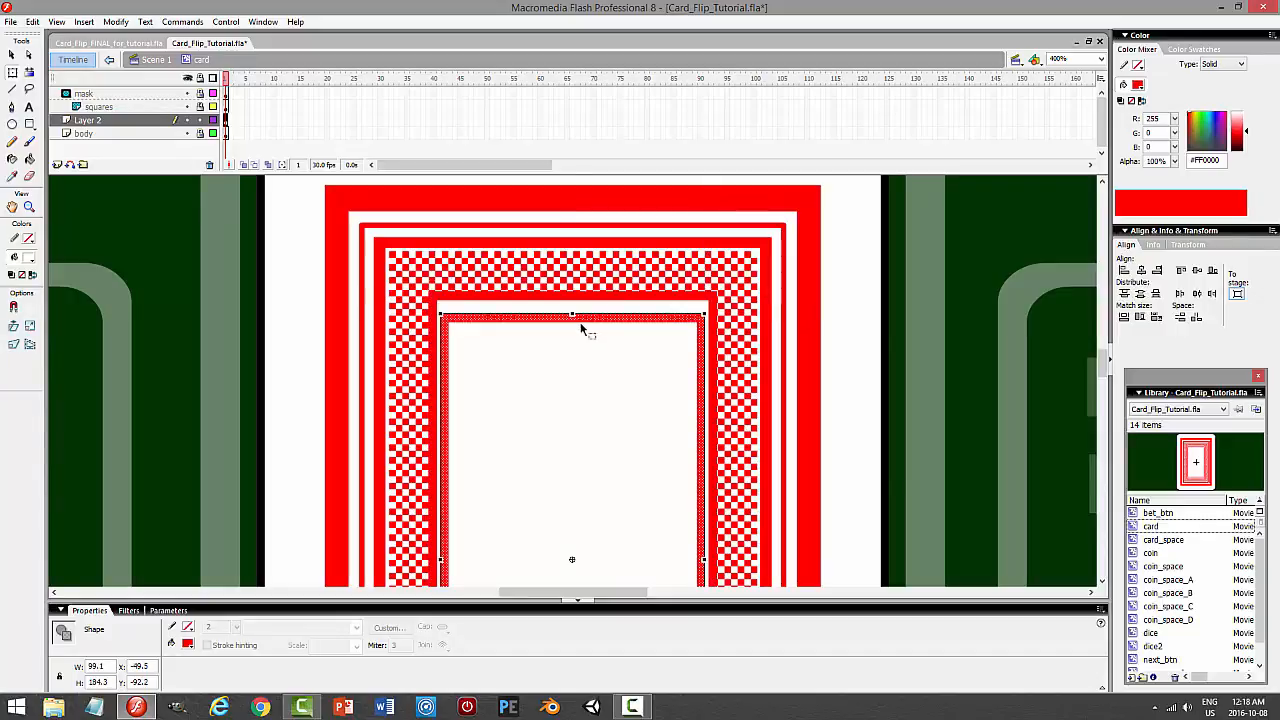
left_click_drag(572, 313, 572, 303)
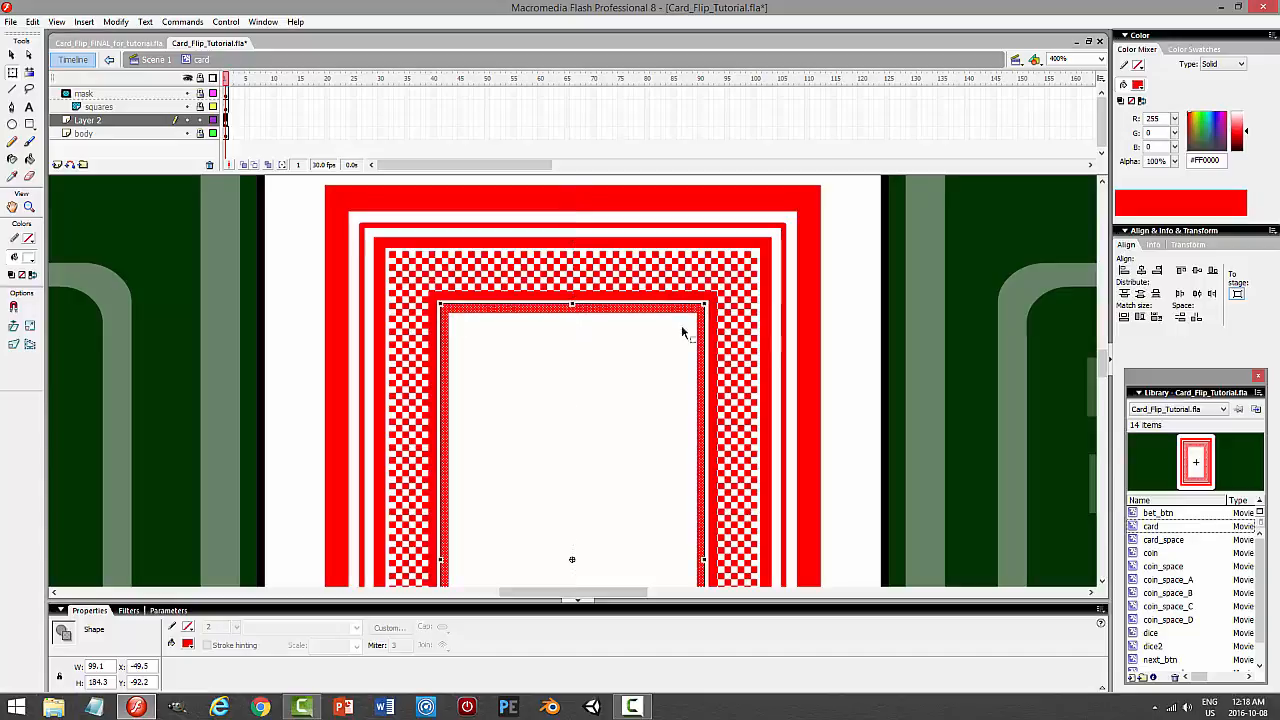
scroll(952, 347, "down", 5)
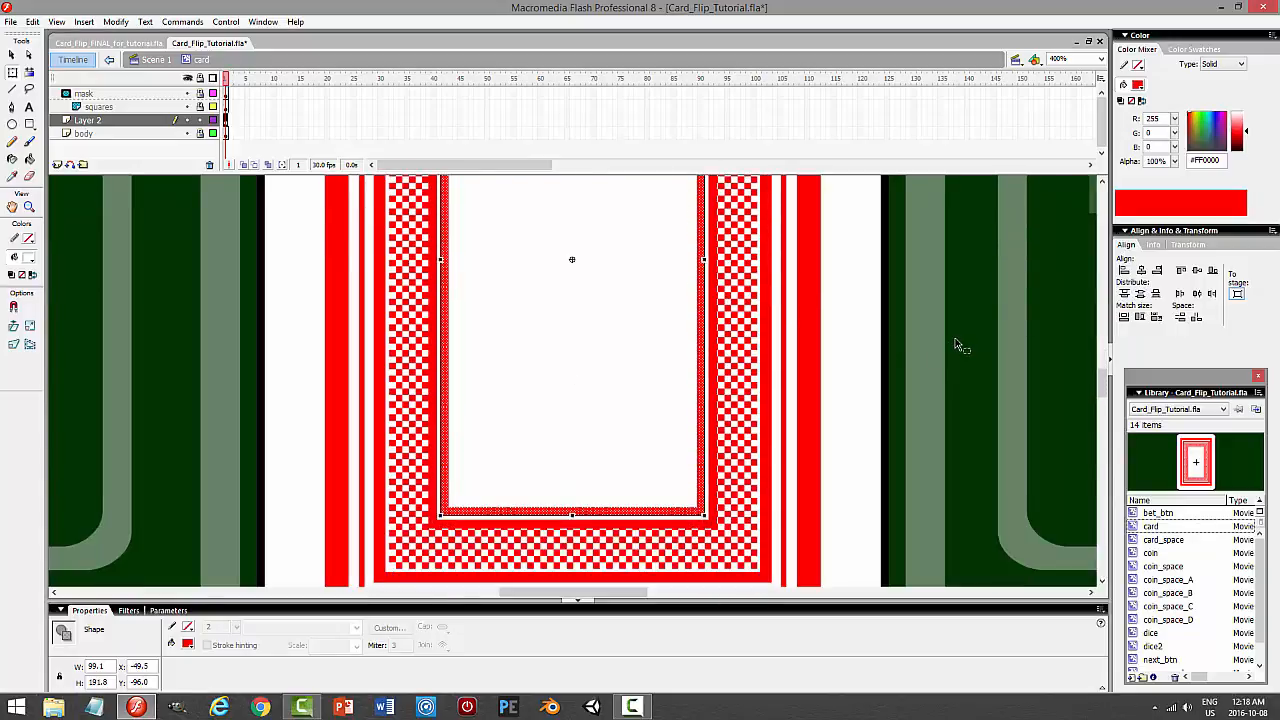
scroll(955, 345, "up", 3)
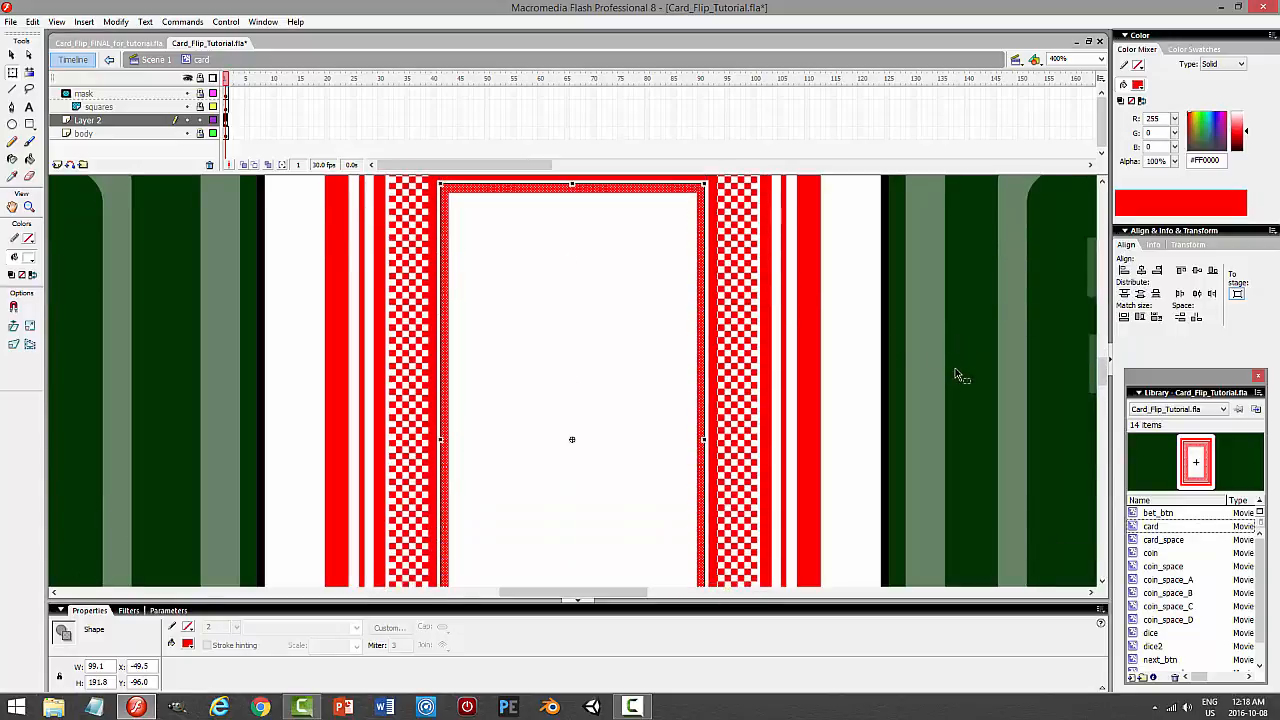
left_click(960, 370)
scroll(970, 367, "up", 4)
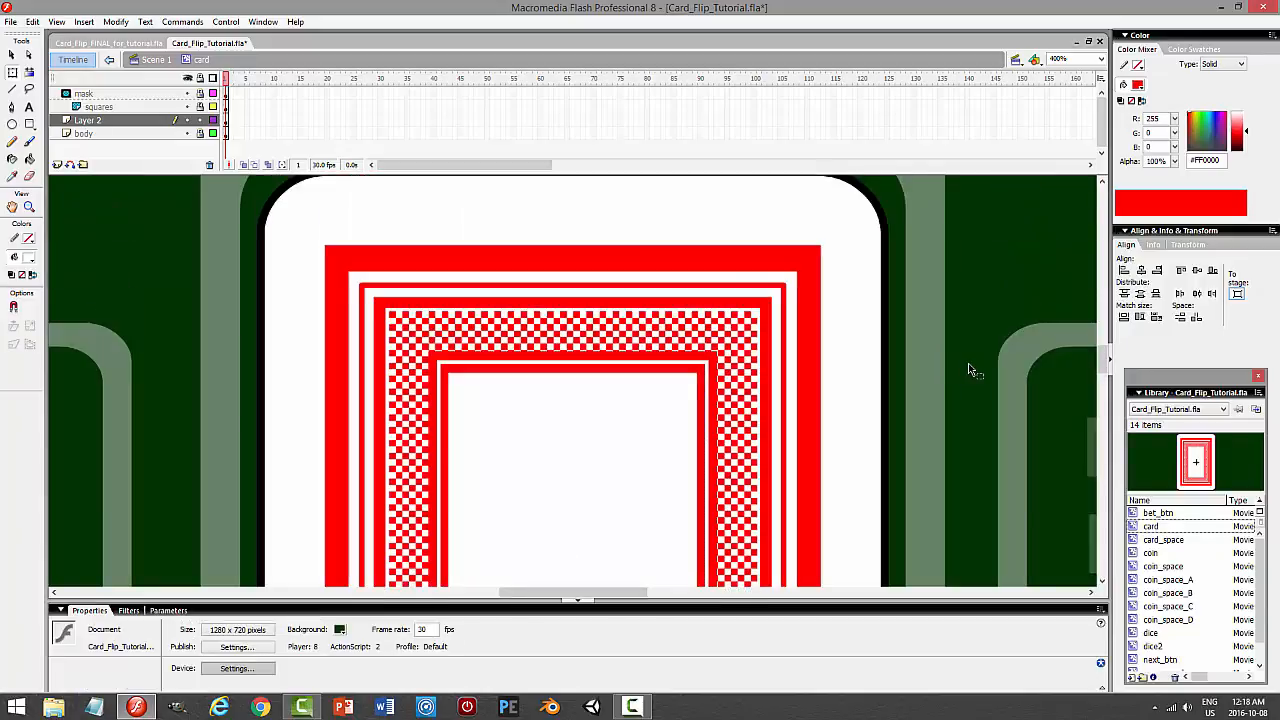
scroll(968, 370, "down", 3)
scroll(968, 370, "down", 3)
scroll(970, 367, "up", 3)
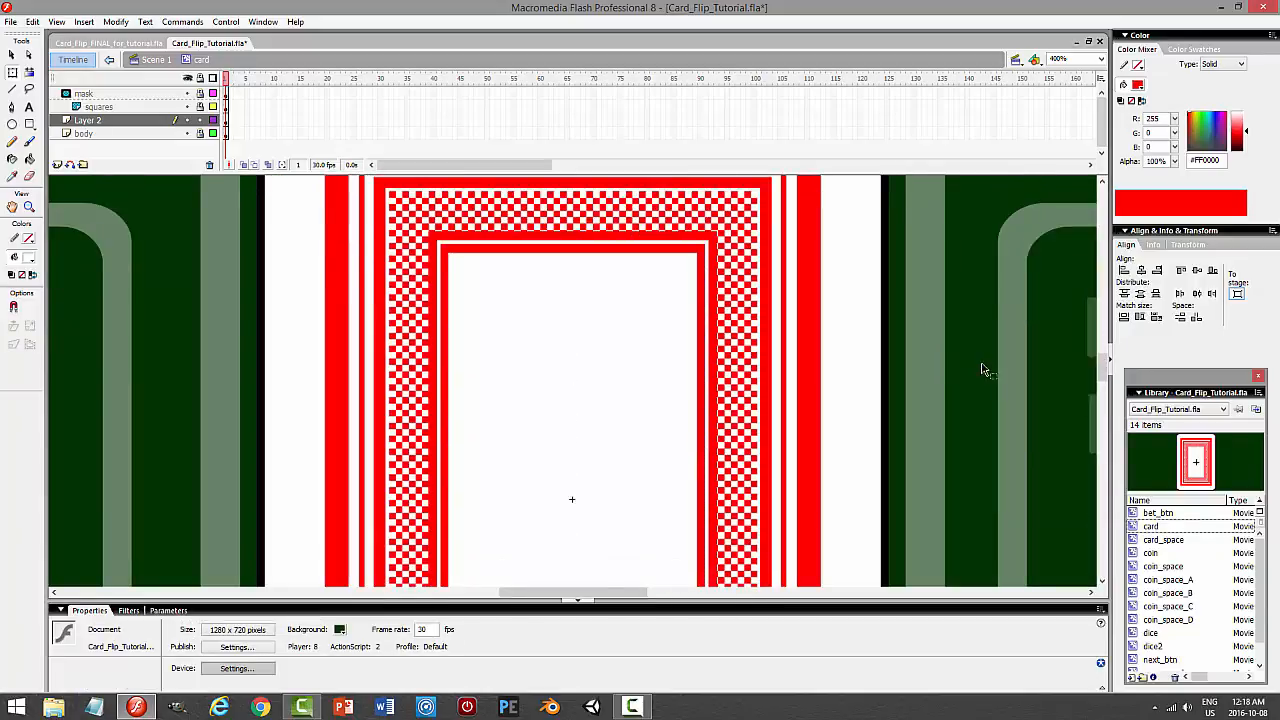
Outline the inner edge of the innermost border with a red Ink Bottle stroke and set the stroke height to 1.
mouse_move(1108, 372)
left_mouse_down()
mouse_move(1104, 258)
mouse_move(1100, 375)
left_mouse_up()
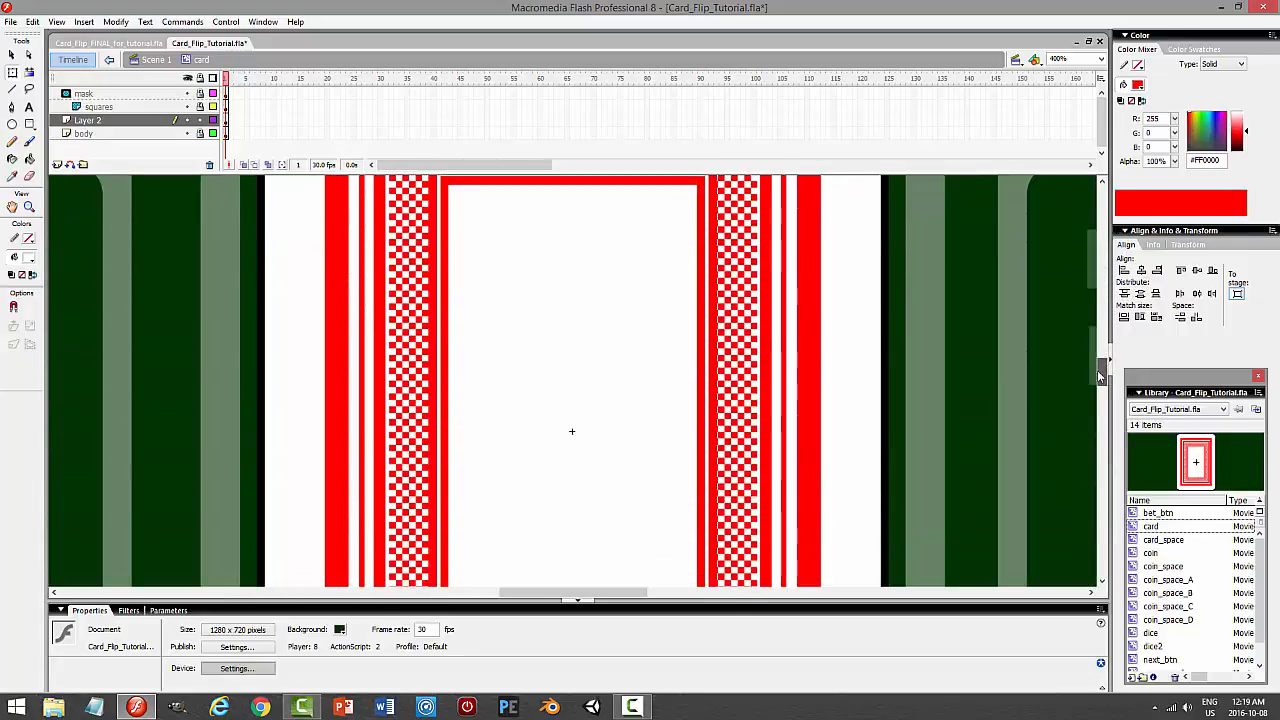
left_click(12, 158)
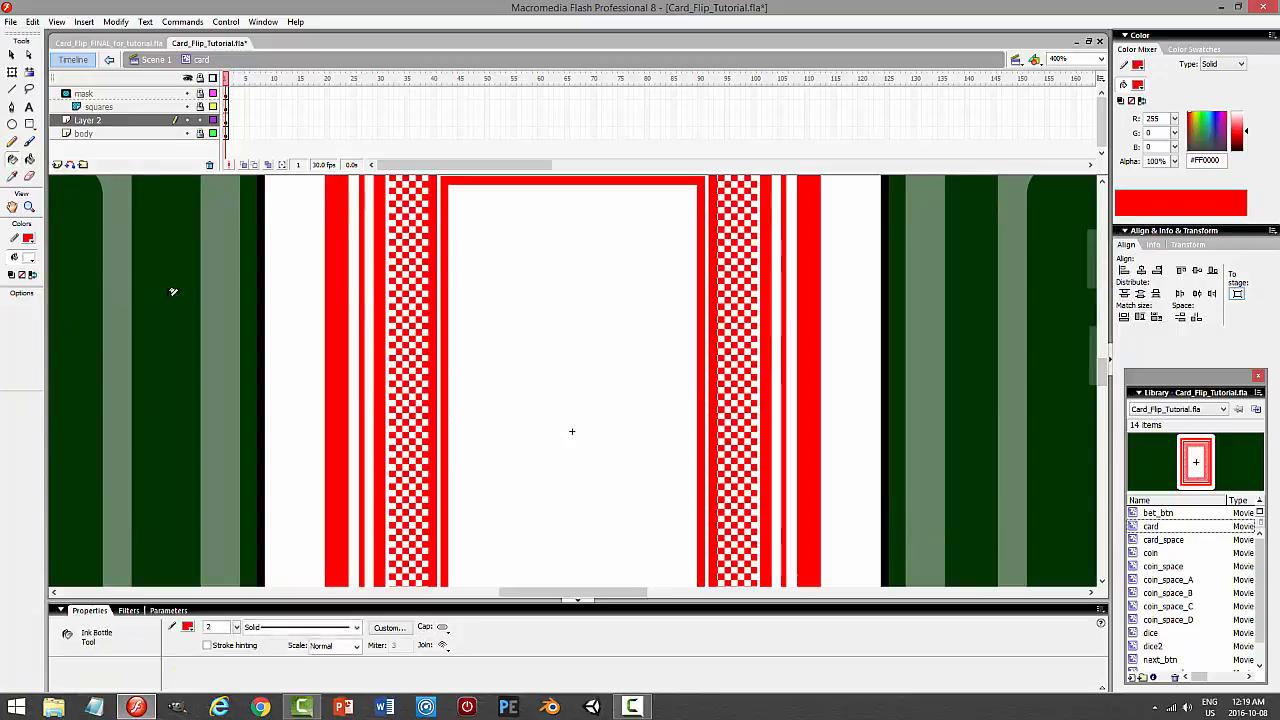
left_click(452, 284)
left_click(12, 54)
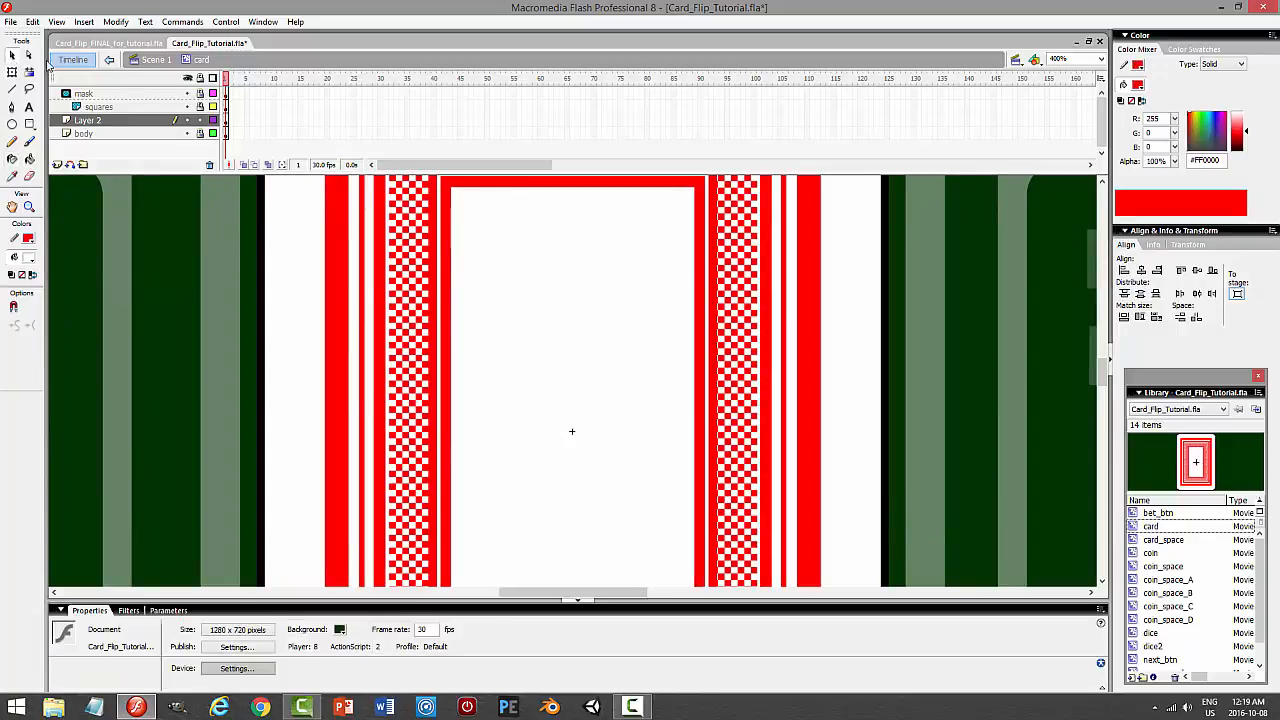
double_click(601, 192)
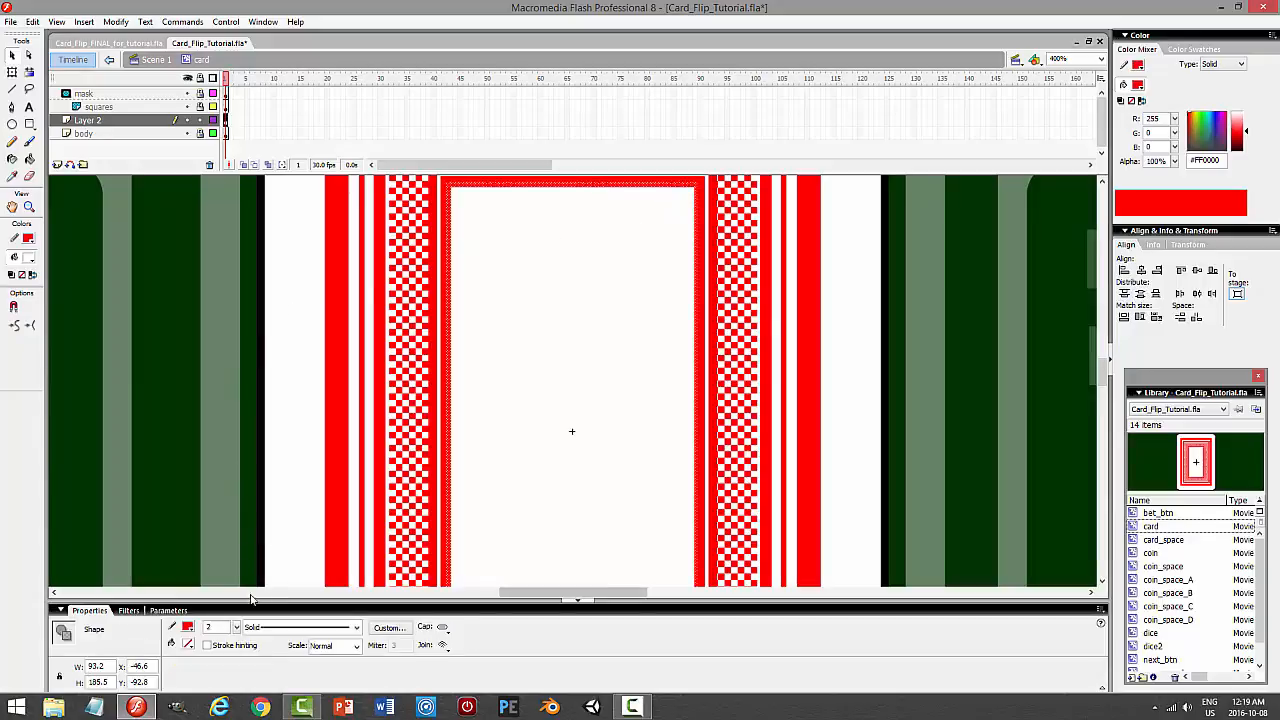
left_click_drag(223, 627, 175, 631)
type("1")
key("Return")
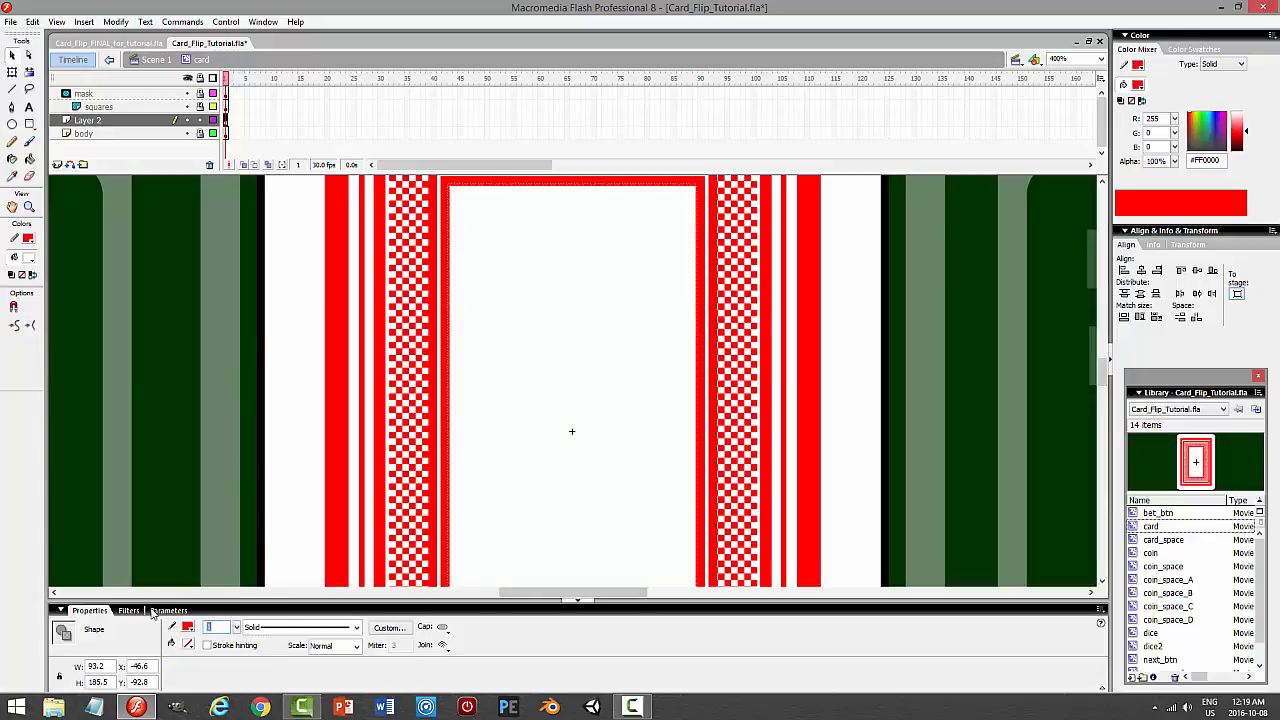
Shrink the thin red outline about its centre to about 85.7 by 179.9, separating it from the thicker border.
key("q")
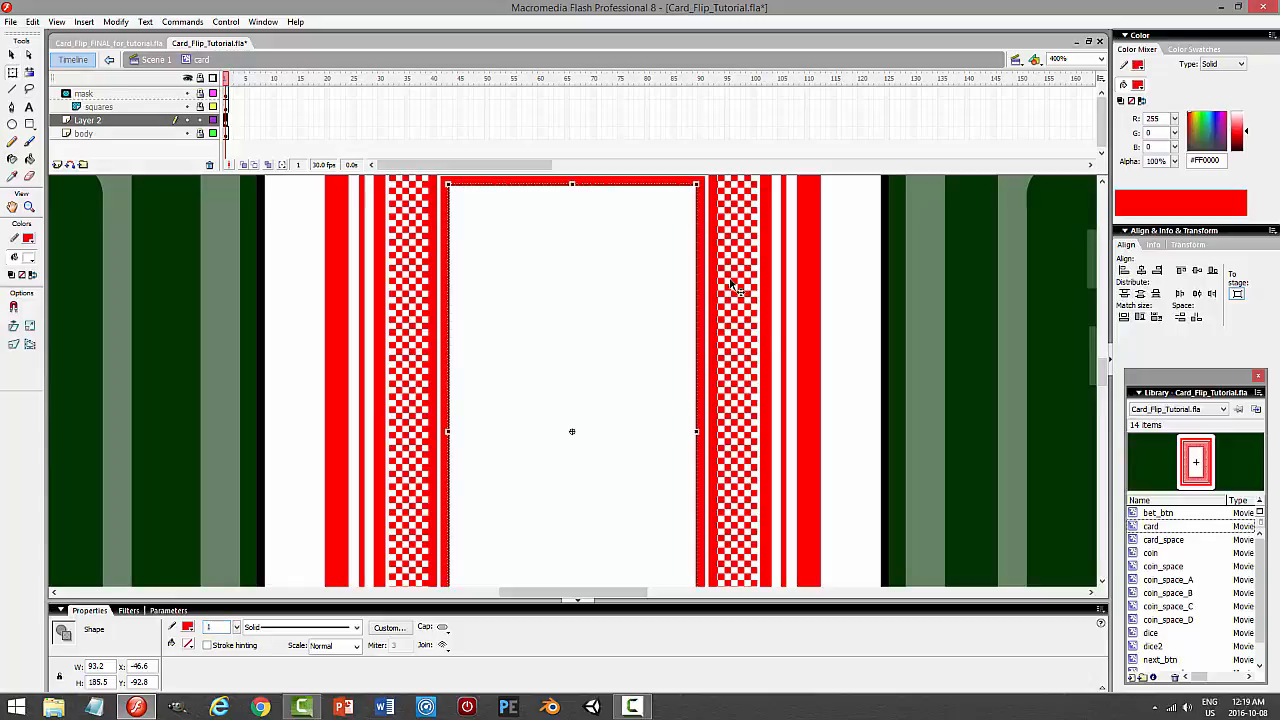
left_click_drag(695, 431, 689, 431)
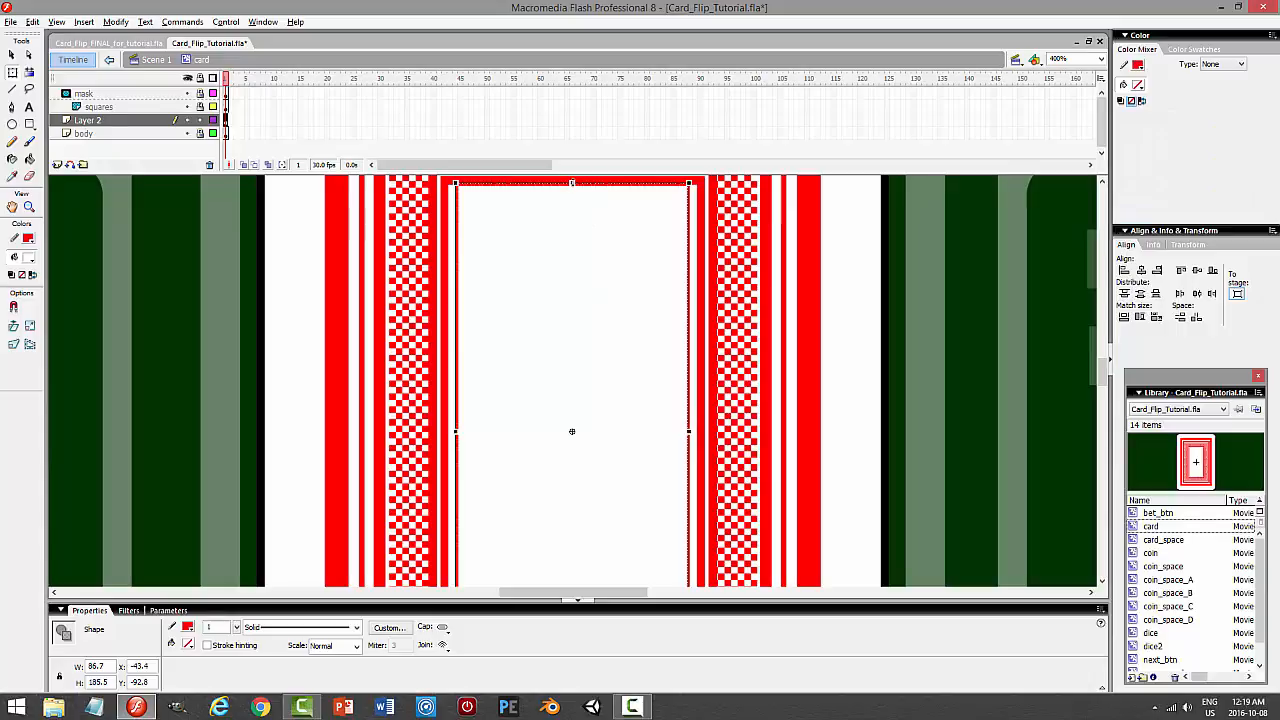
left_click_drag(572, 184, 572, 194)
left_click_drag(572, 194, 572, 189)
left_click(1018, 263)
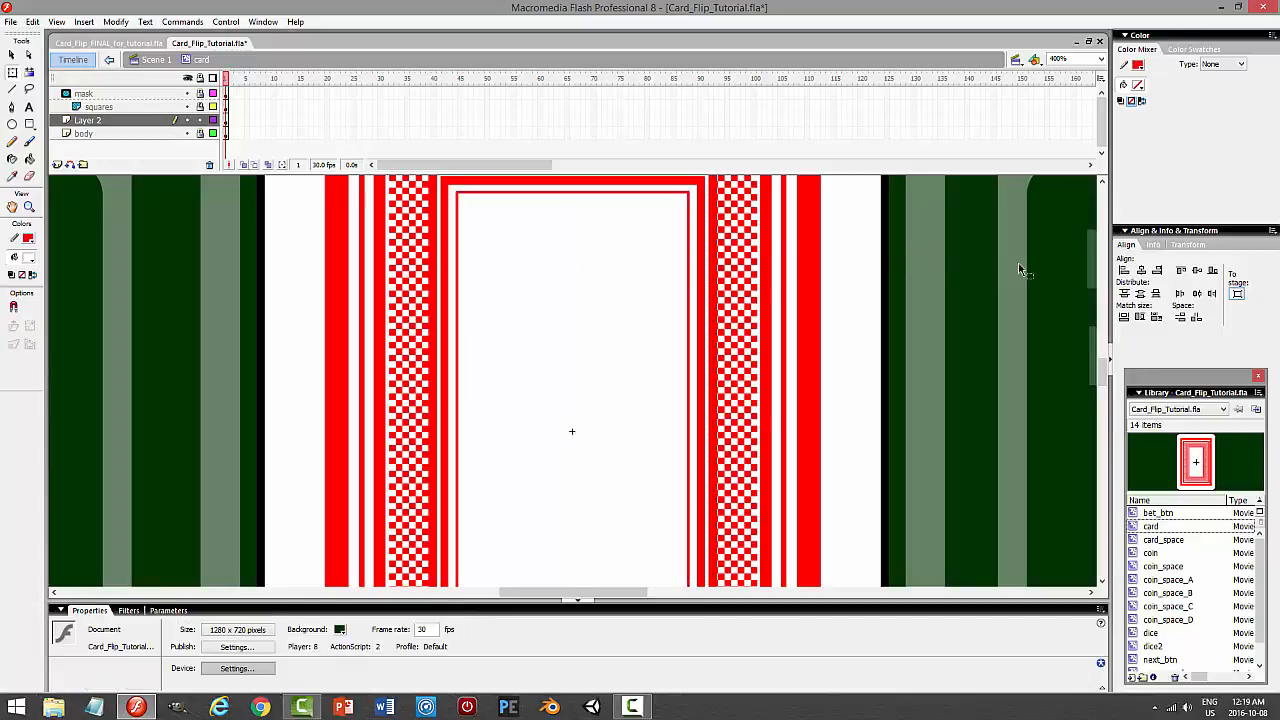
scroll(1018, 263, "down", 5)
scroll(1018, 263, "up", 2)
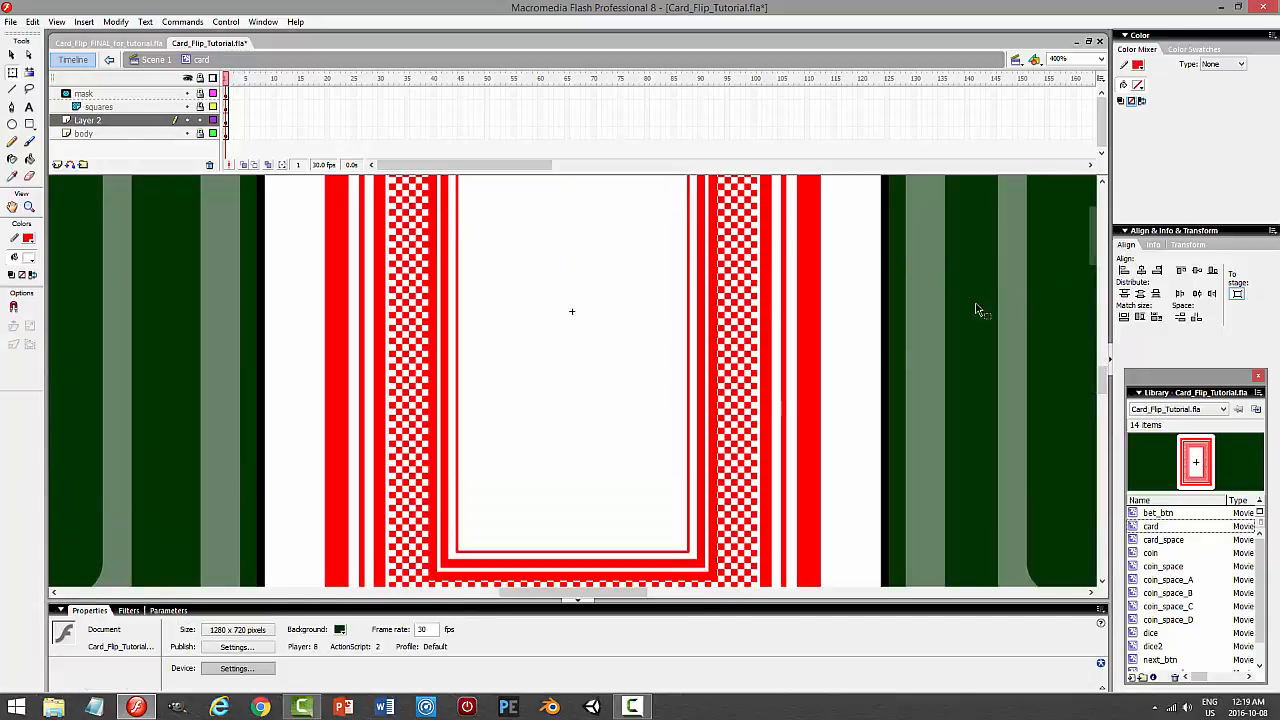
Select all four sides of the thin red outline, copy it and paste the copy in place.
left_click(689, 404)
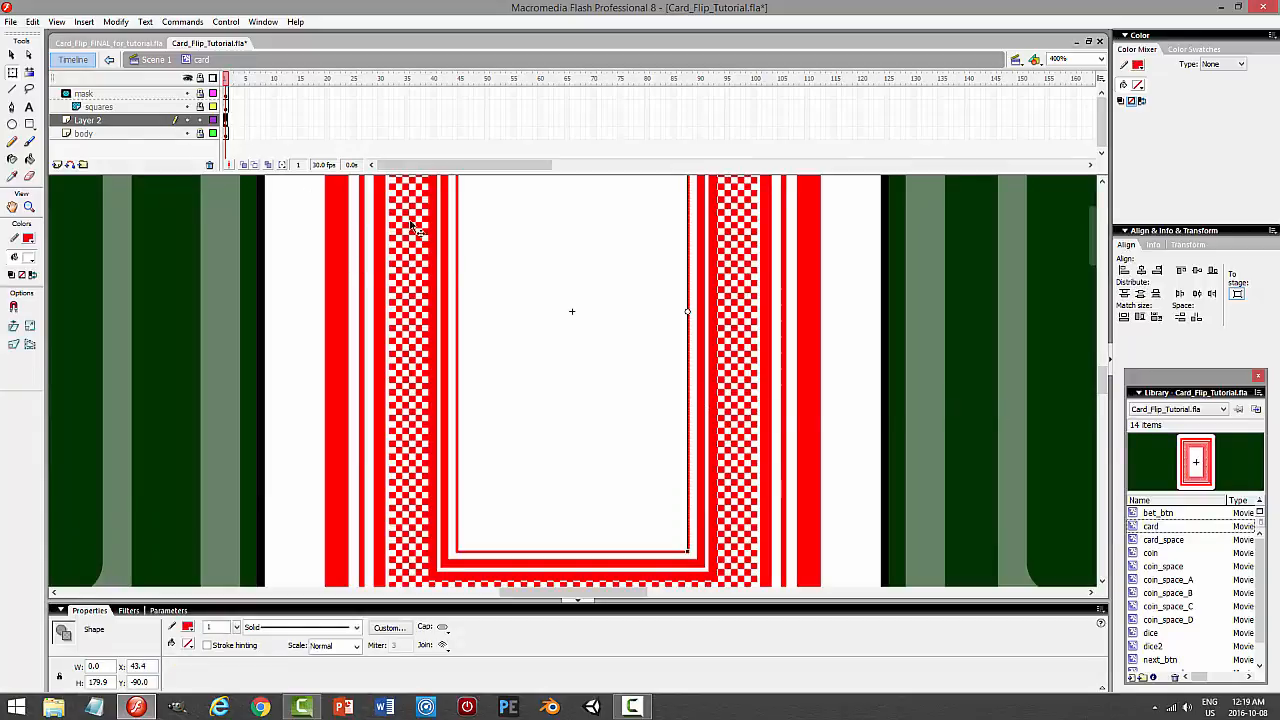
double_click(457, 264)
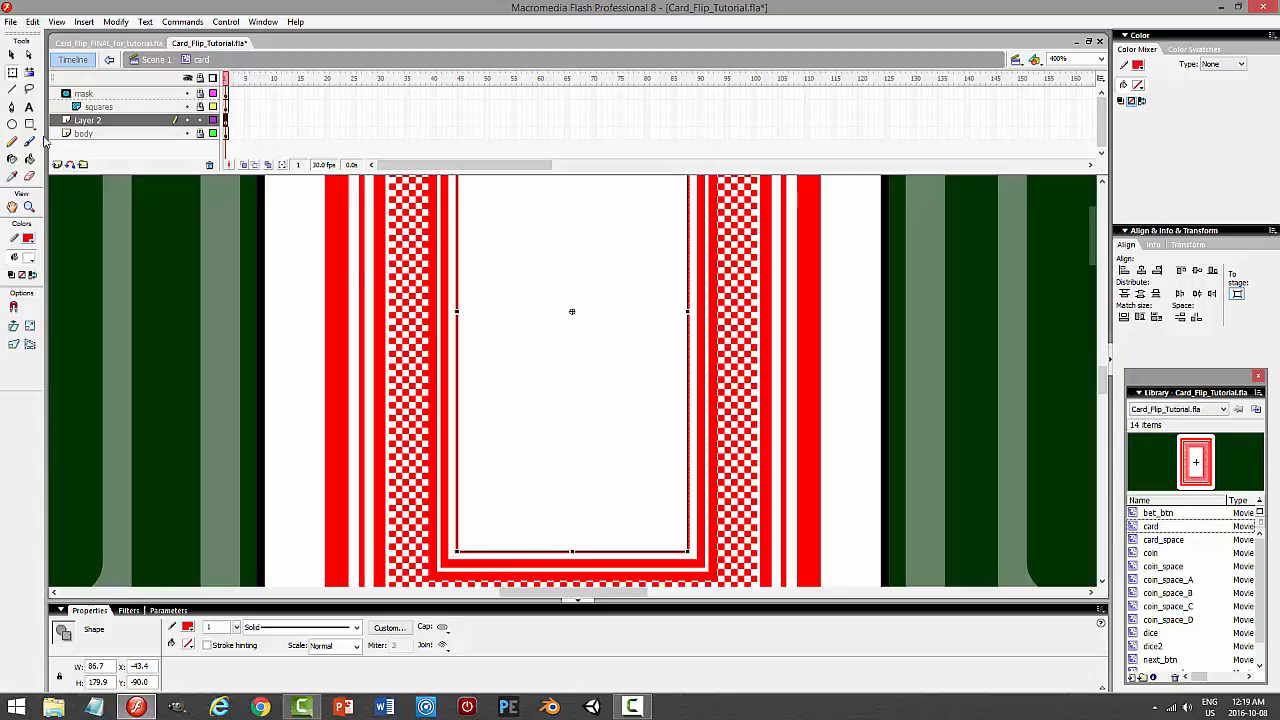
left_click(12, 55)
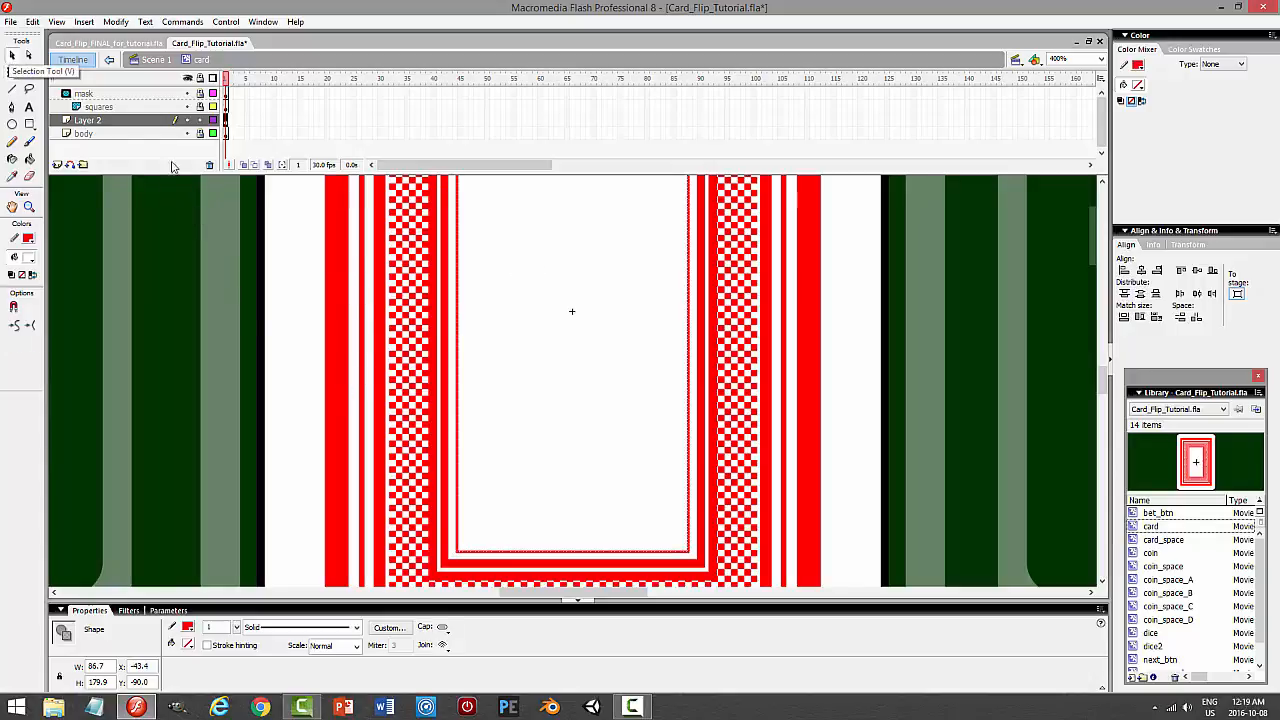
left_click(33, 21)
left_click(34, 86)
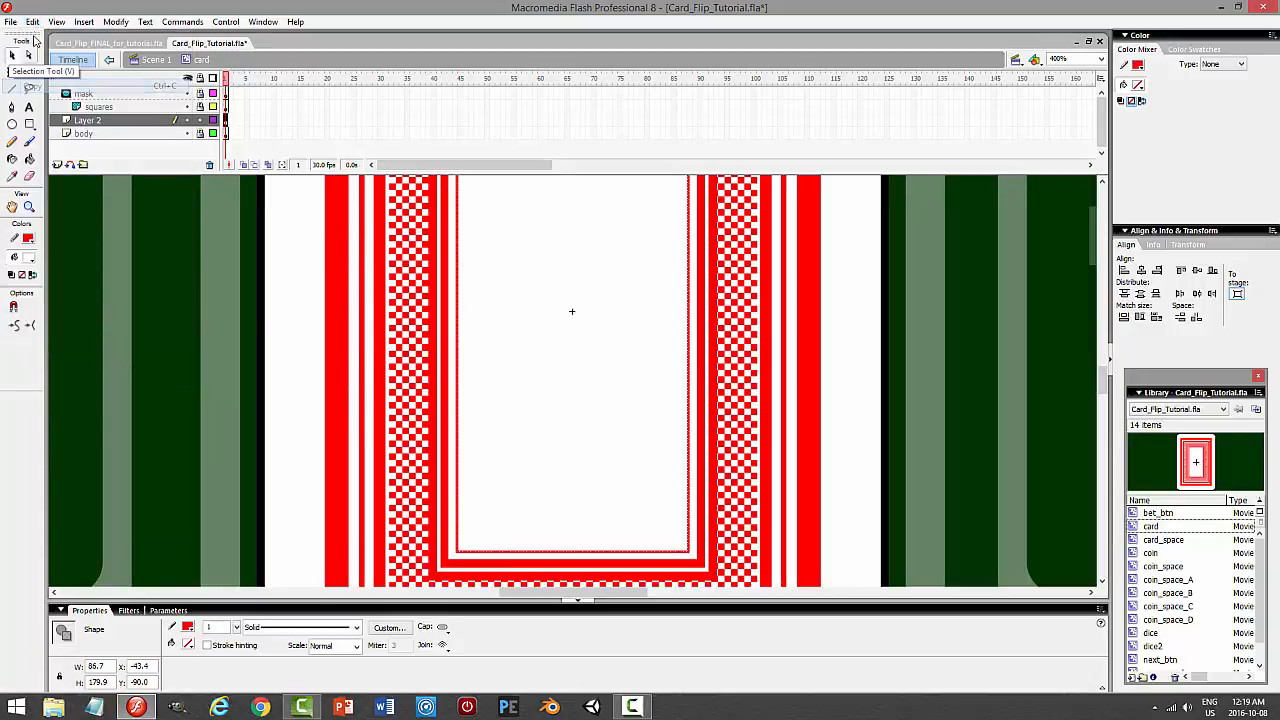
left_click(33, 21)
left_click(45, 115)
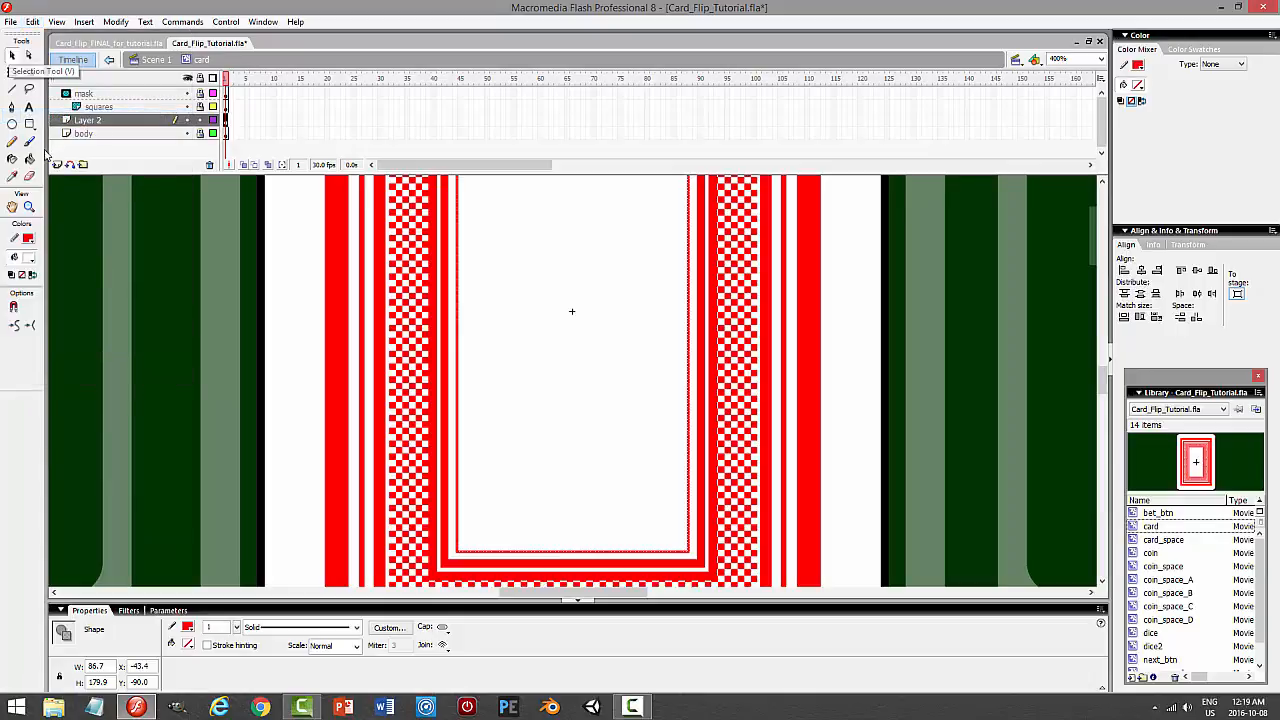
Scale the pasted thin outline with Free Transform to about 79.8 by 169.5, nested inside the first one.
left_click(13, 72)
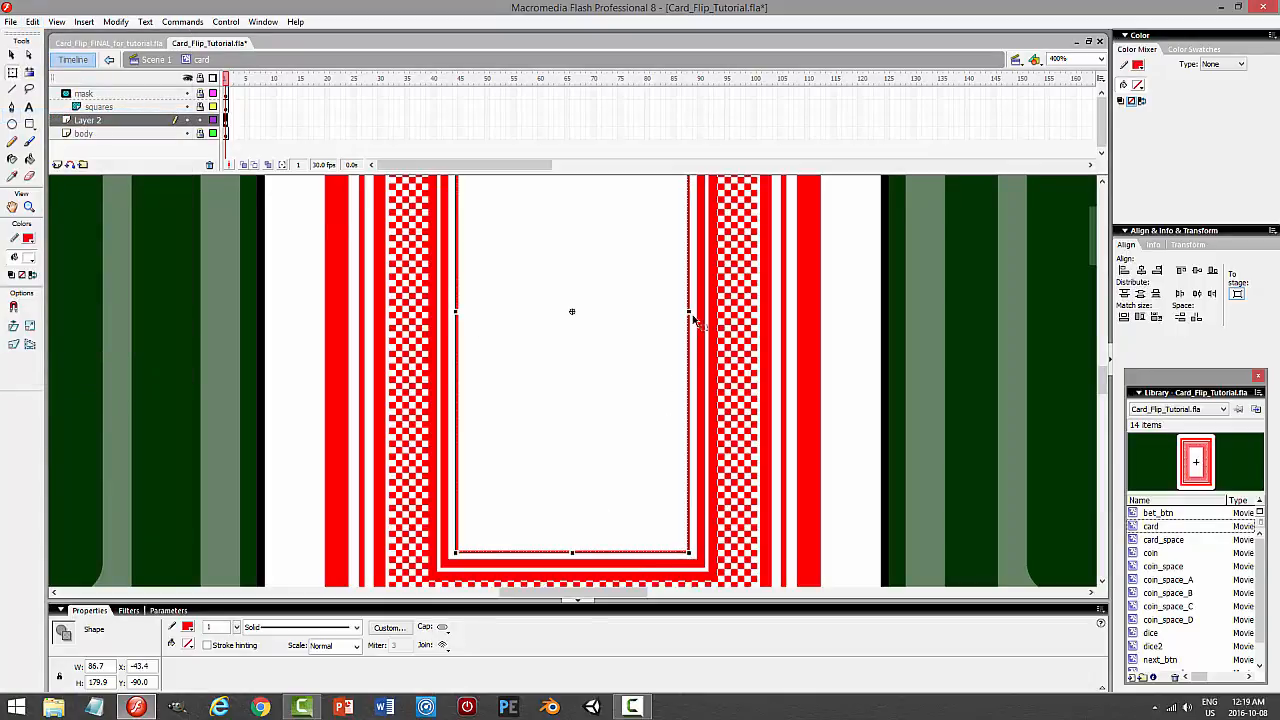
left_click_drag(689, 312, 679, 313)
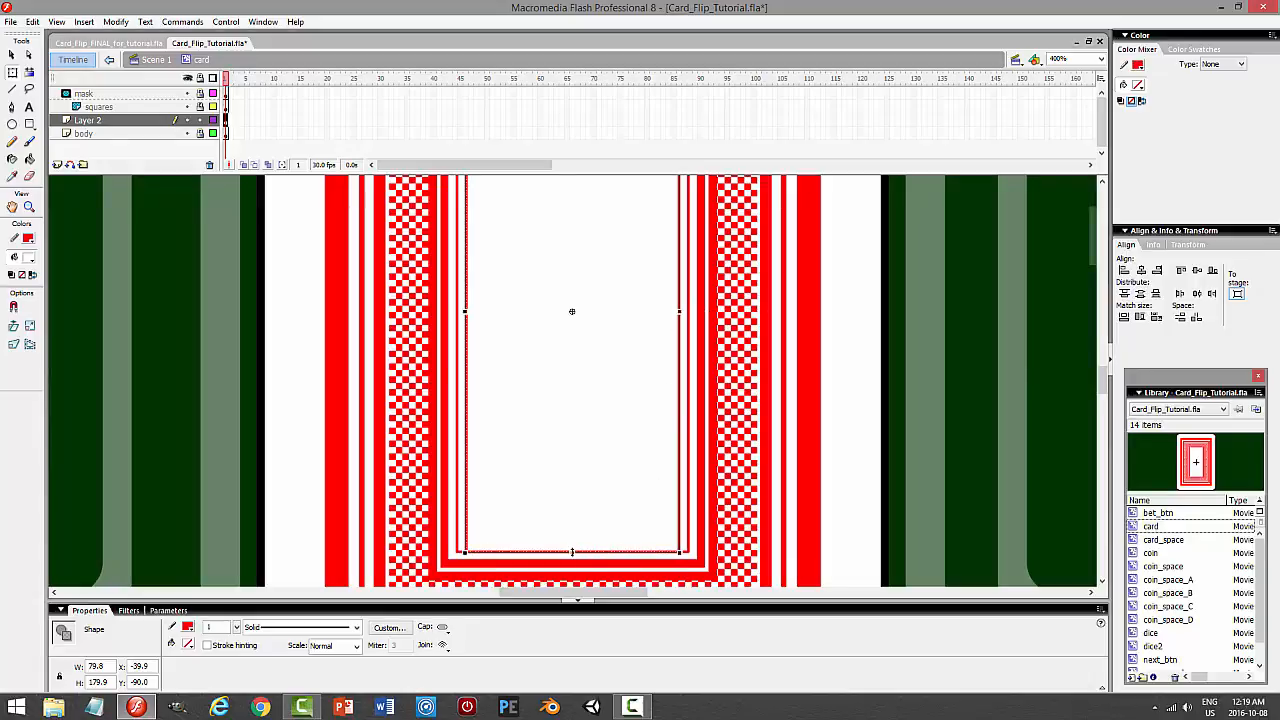
left_click_drag(572, 551, 570, 537)
left_click_drag(570, 537, 571, 538)
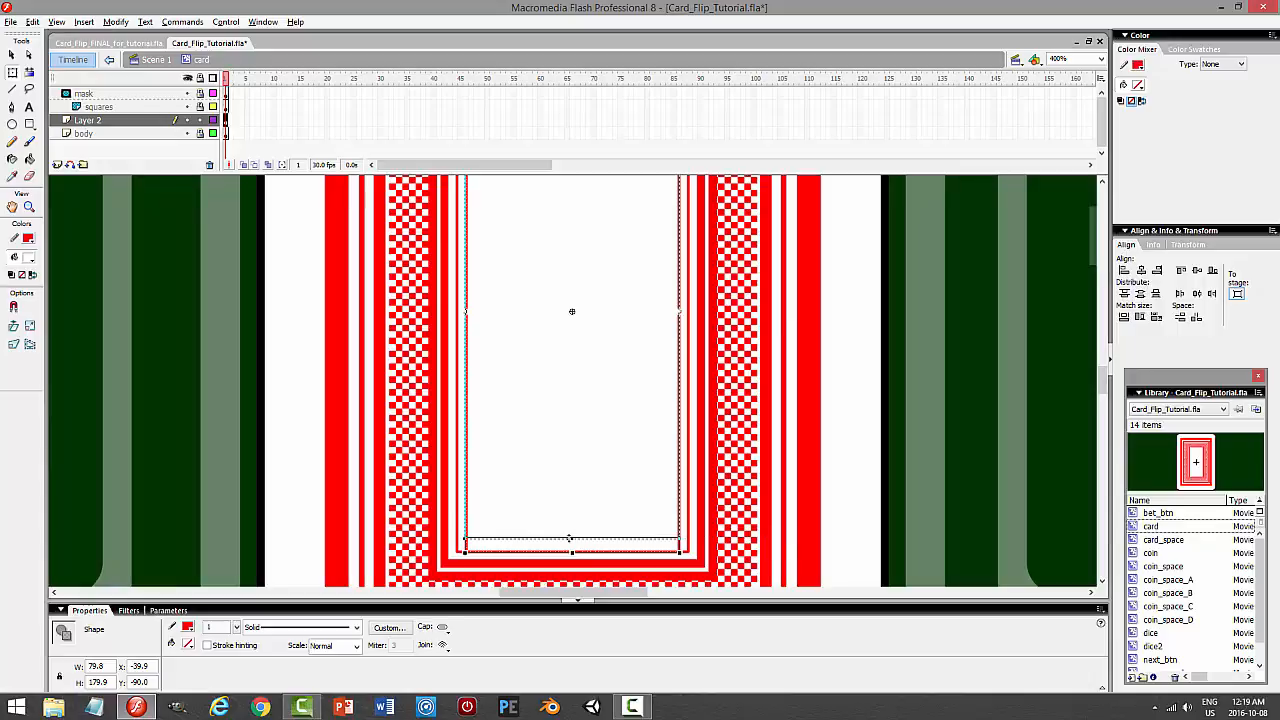
left_click(677, 315)
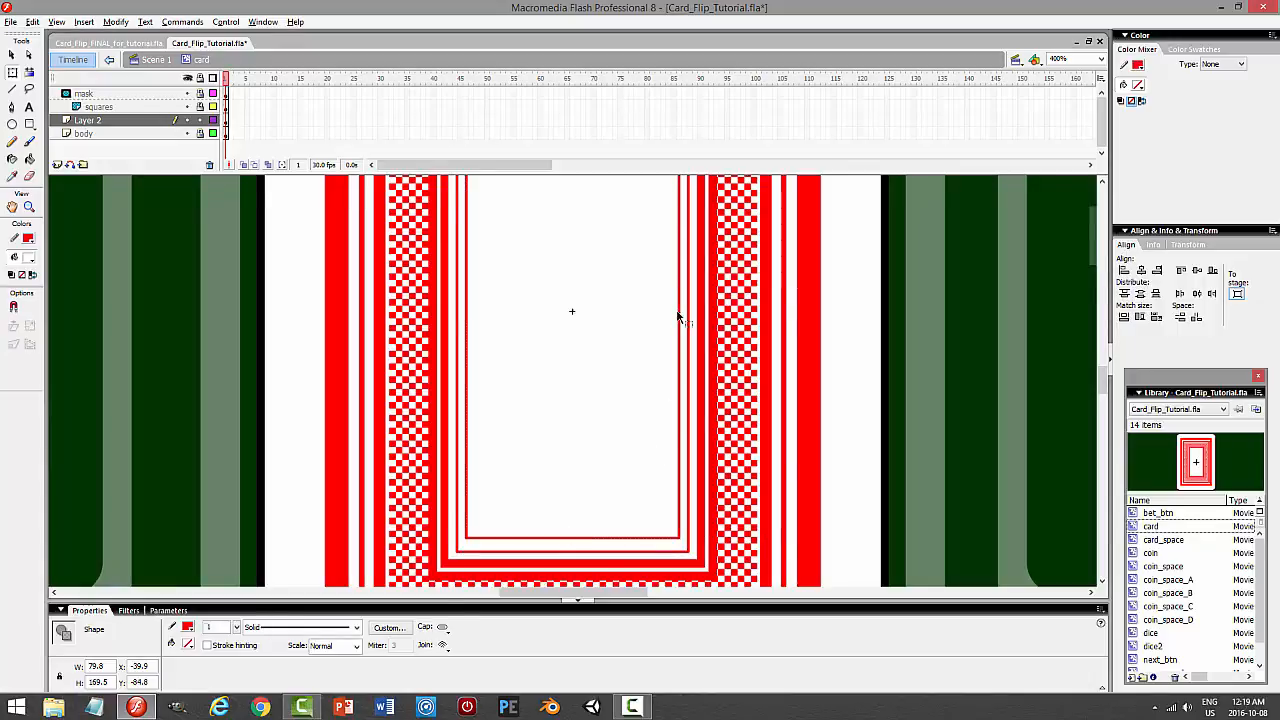
Narrow the innermost thin red outline about its centre to about 78.3 wide with Free Transform.
double_click(467, 319)
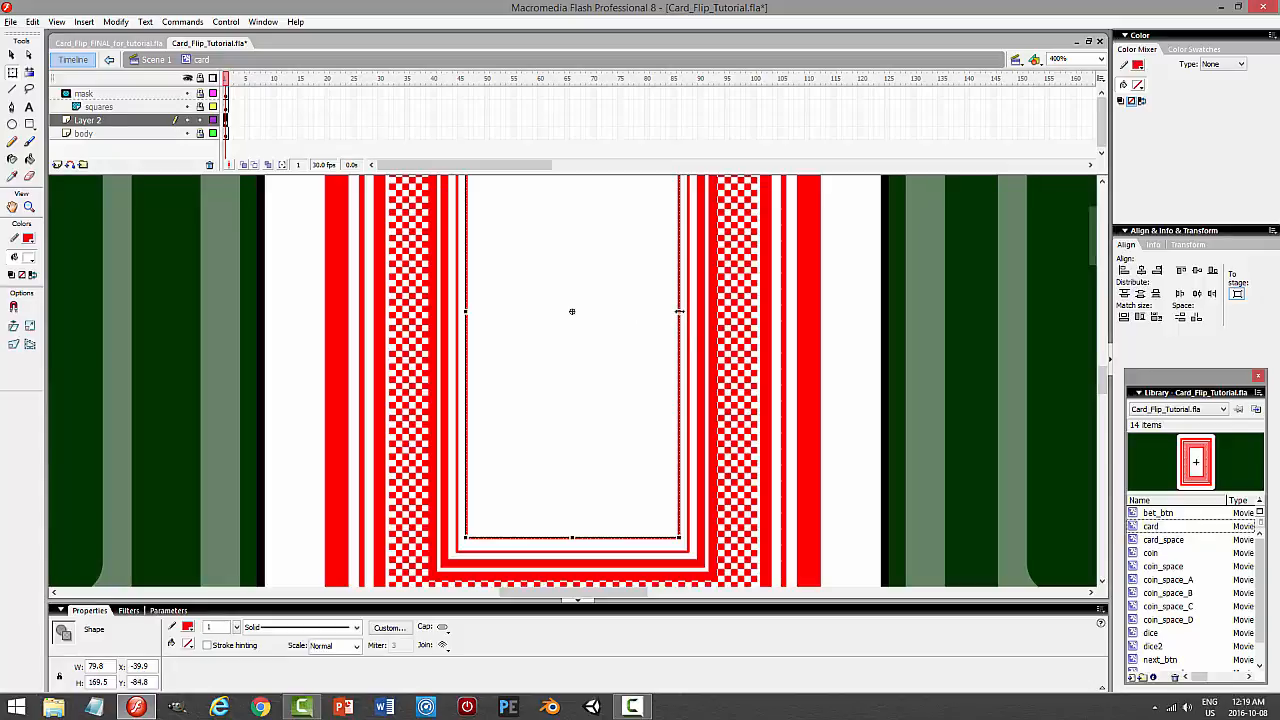
left_click_drag(679, 312, 673, 312)
scroll(927, 416, "up", 2)
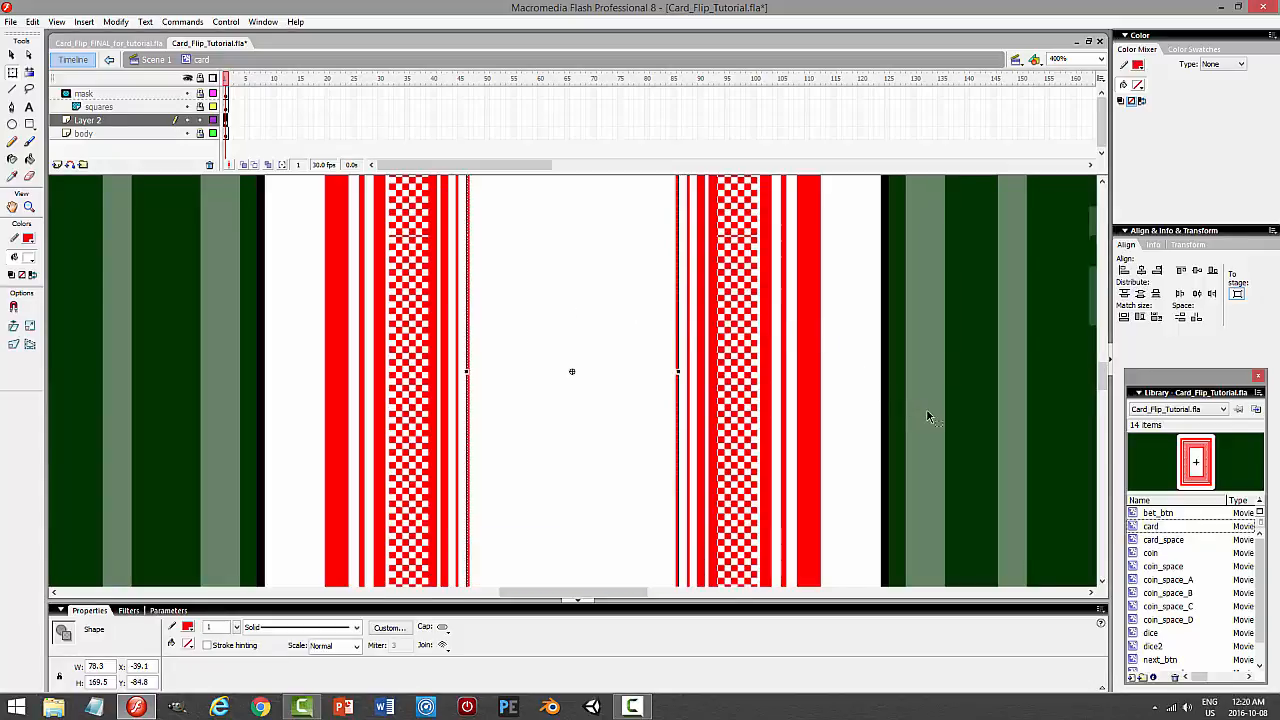
scroll(927, 410, "up", 6)
left_click(968, 393)
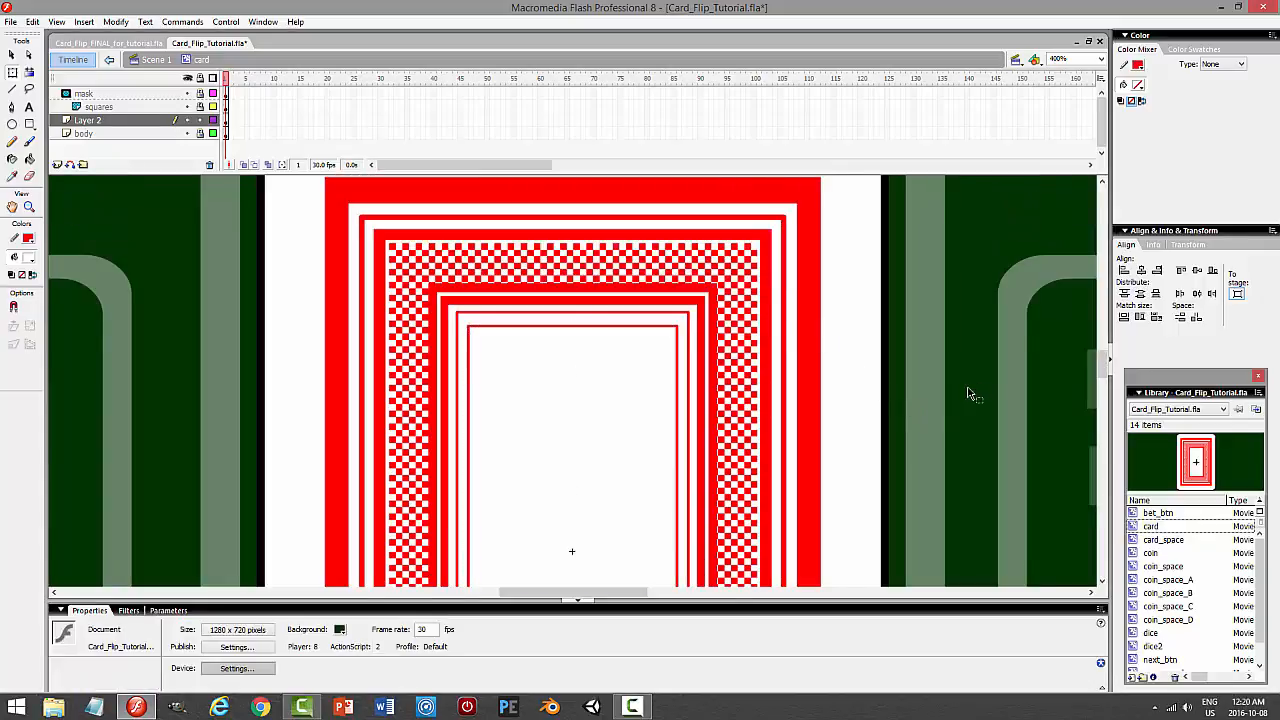
Stretch the innermost thin outline vertically about its centre to about 172.5 high, evening the gap to the outline around it.
scroll(967, 387, "down", 3)
scroll(967, 387, "up", 2)
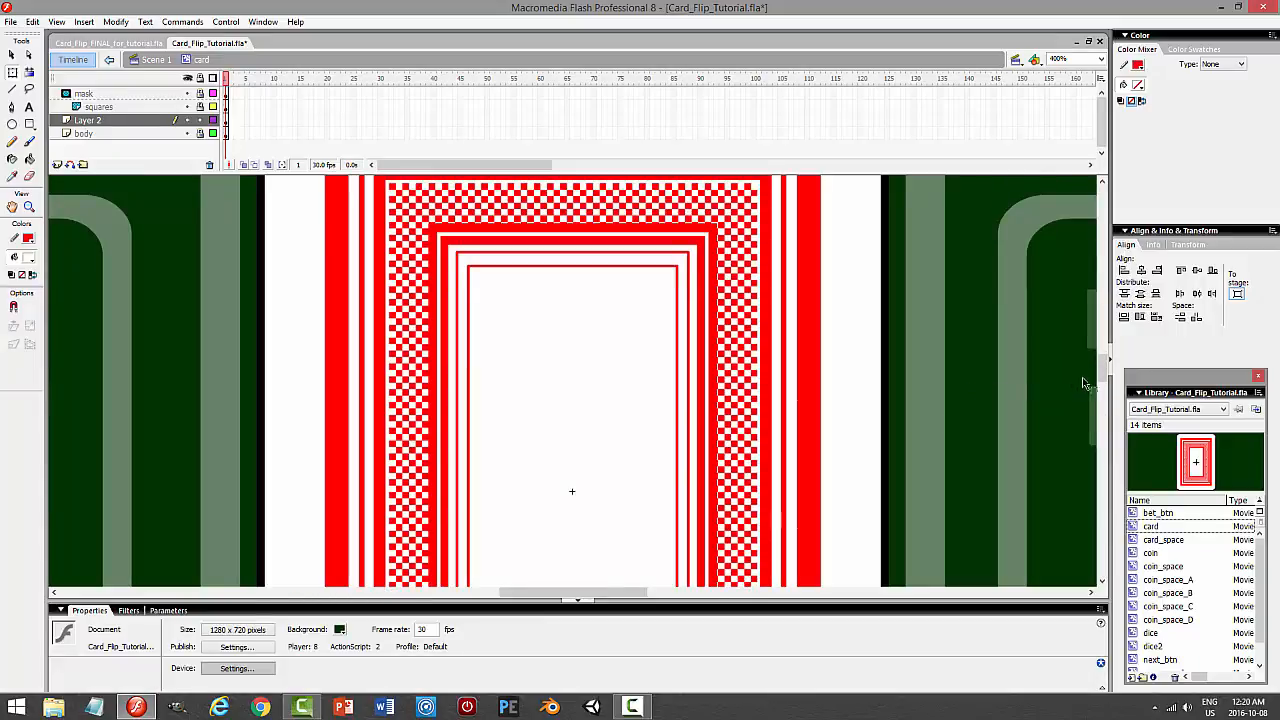
mouse_move(1101, 367)
left_mouse_down()
mouse_move(1097, 255)
mouse_move(1086, 372)
mouse_move(1084, 358)
left_mouse_up()
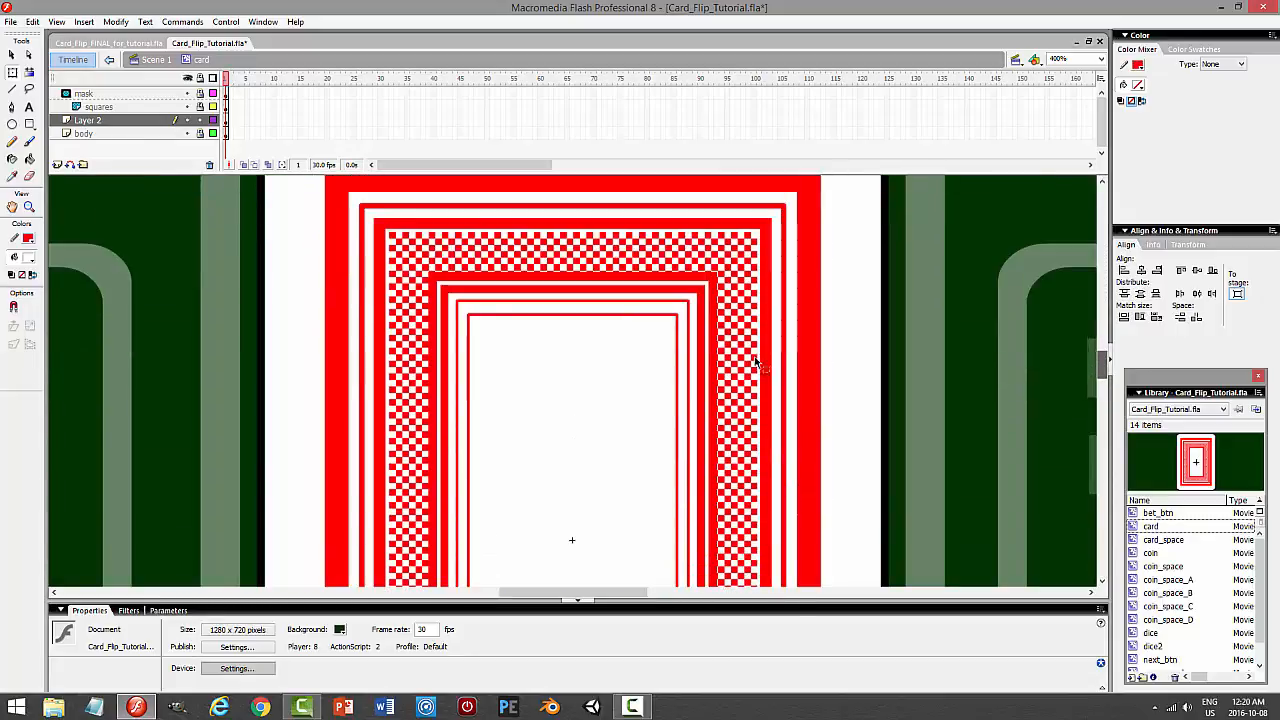
double_click(581, 316)
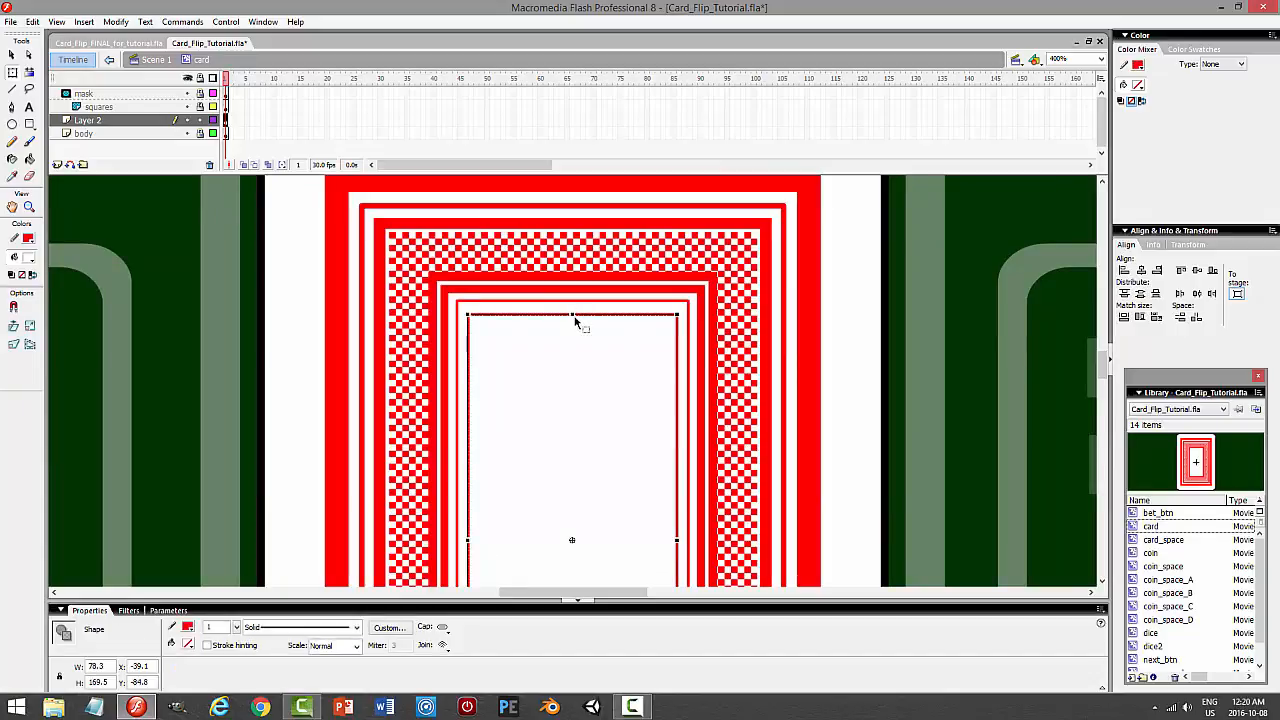
left_click_drag(571, 314, 571, 312)
left_click(858, 344)
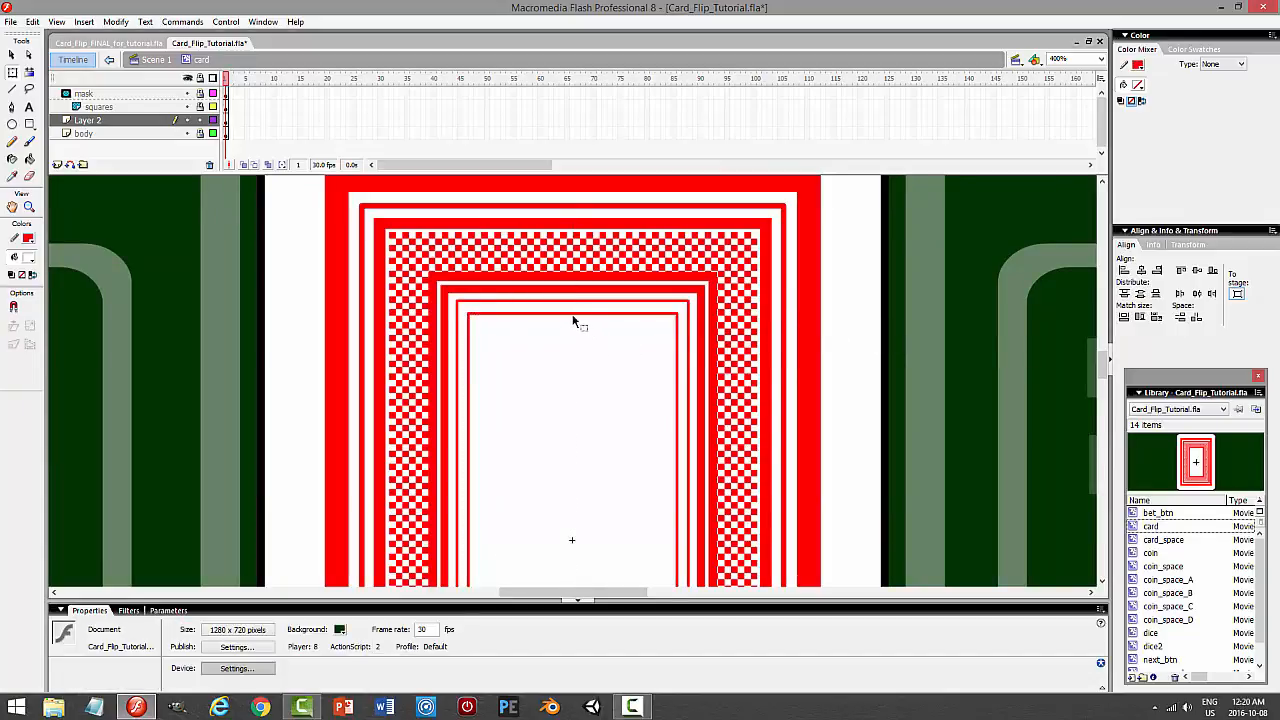
double_click(571, 314)
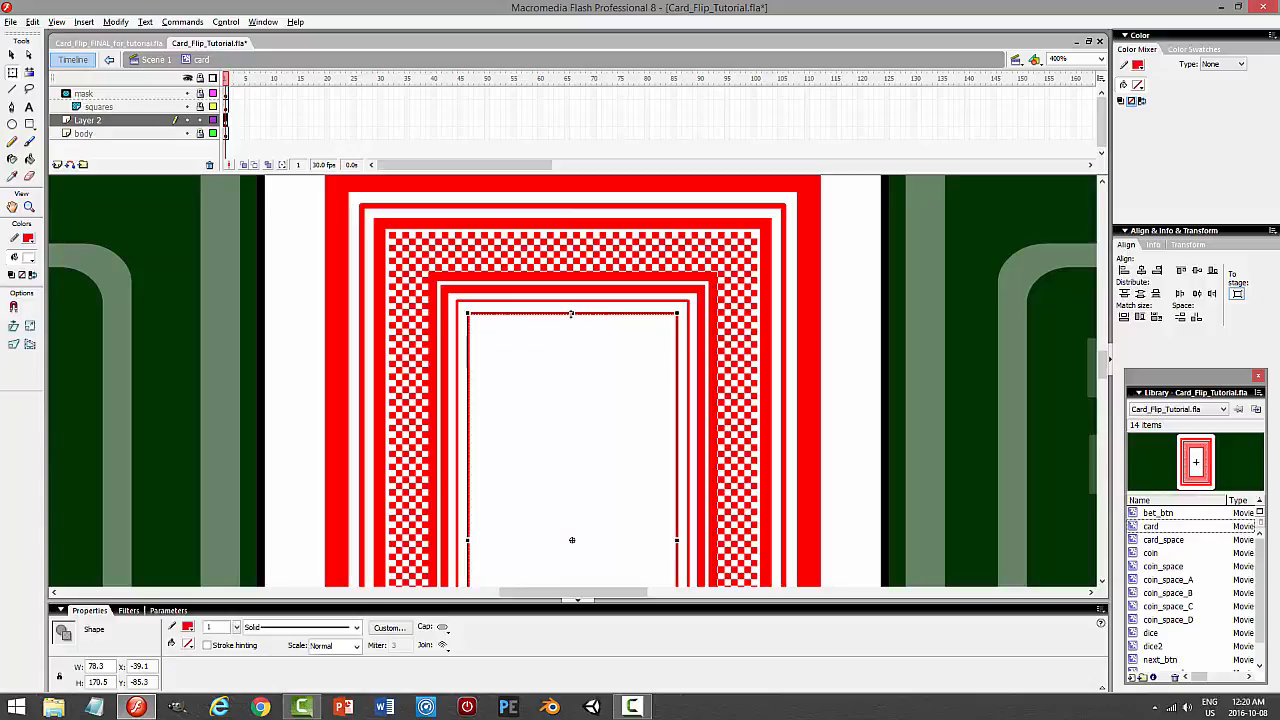
left_click_drag(571, 314, 572, 315)
left_click(688, 345)
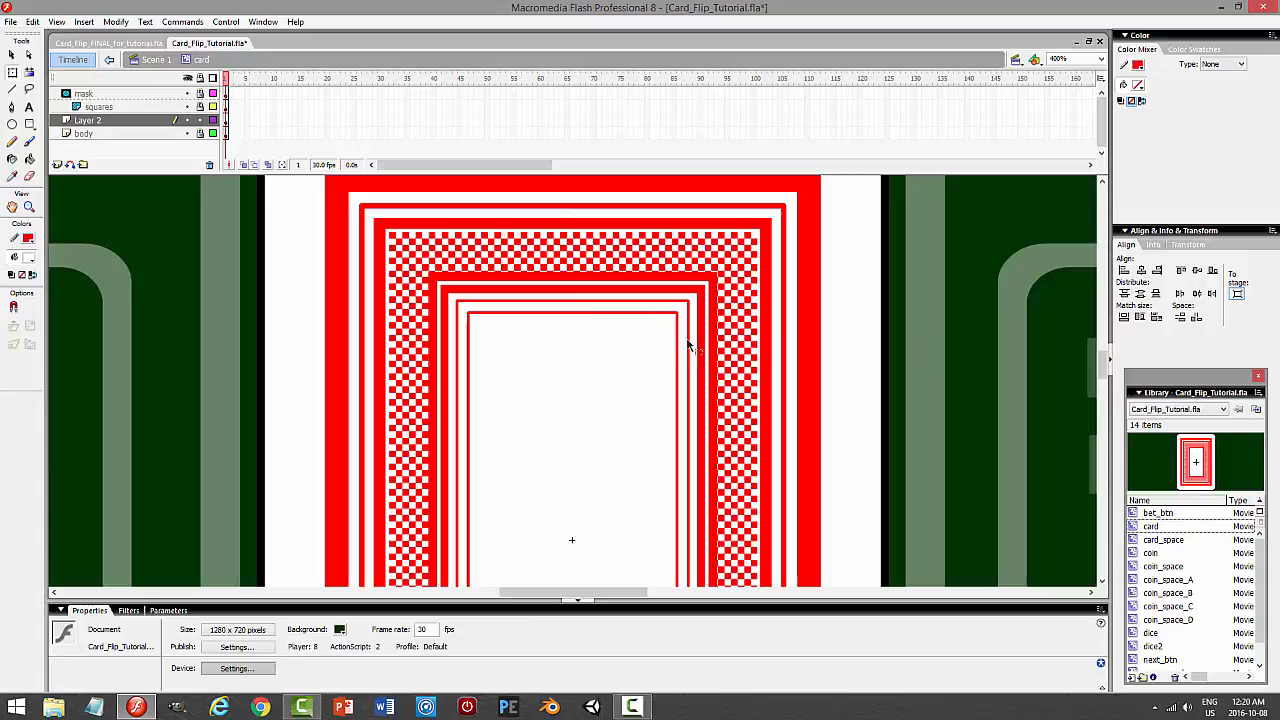
left_click(610, 314)
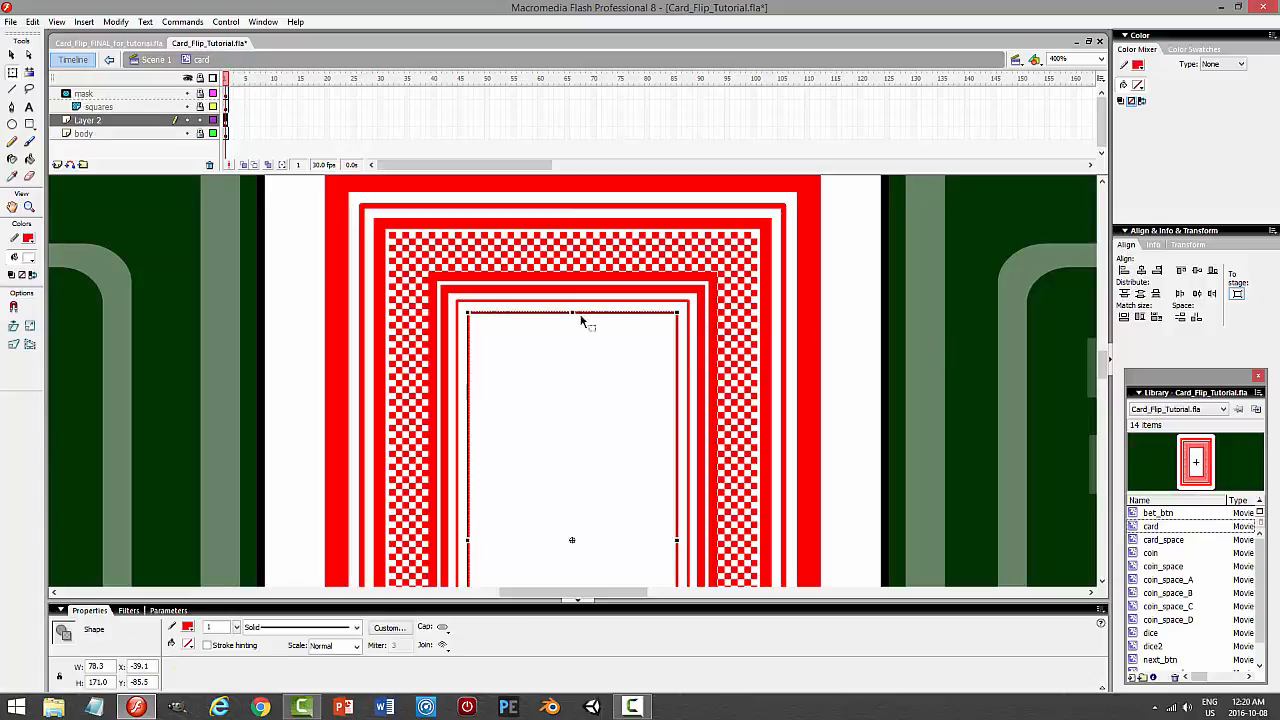
left_click_drag(572, 313, 572, 310)
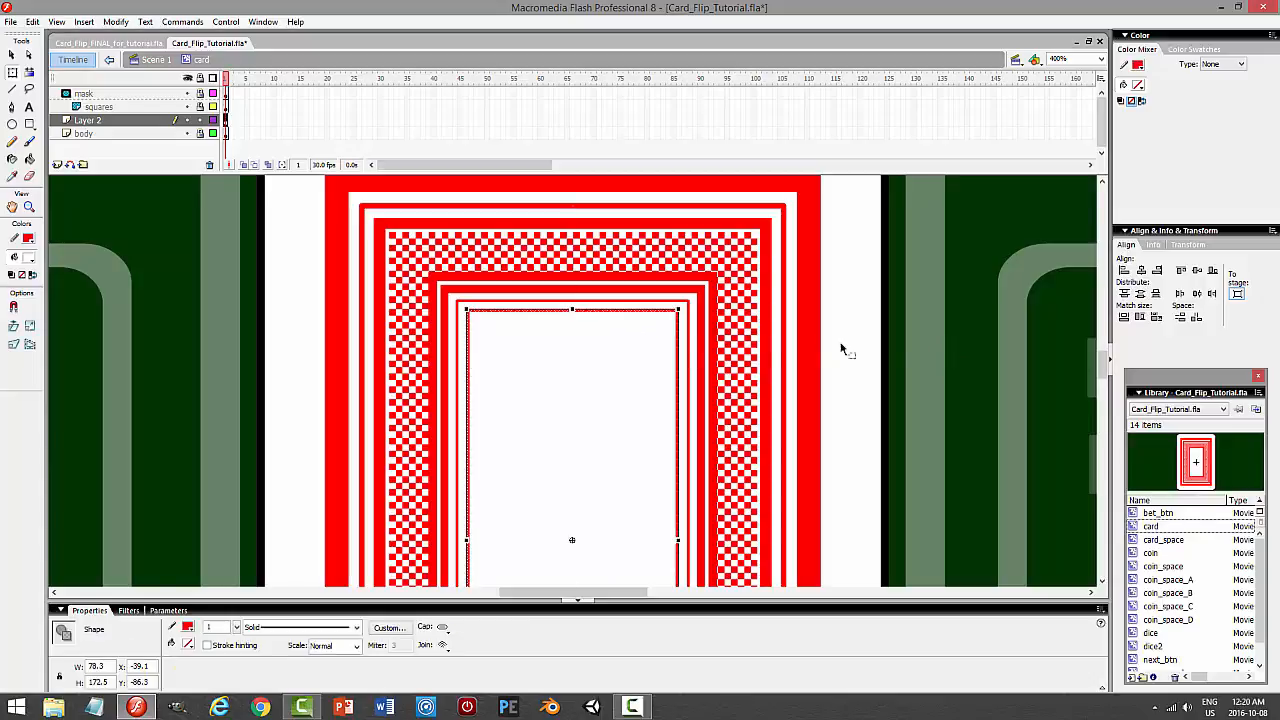
left_click(922, 354)
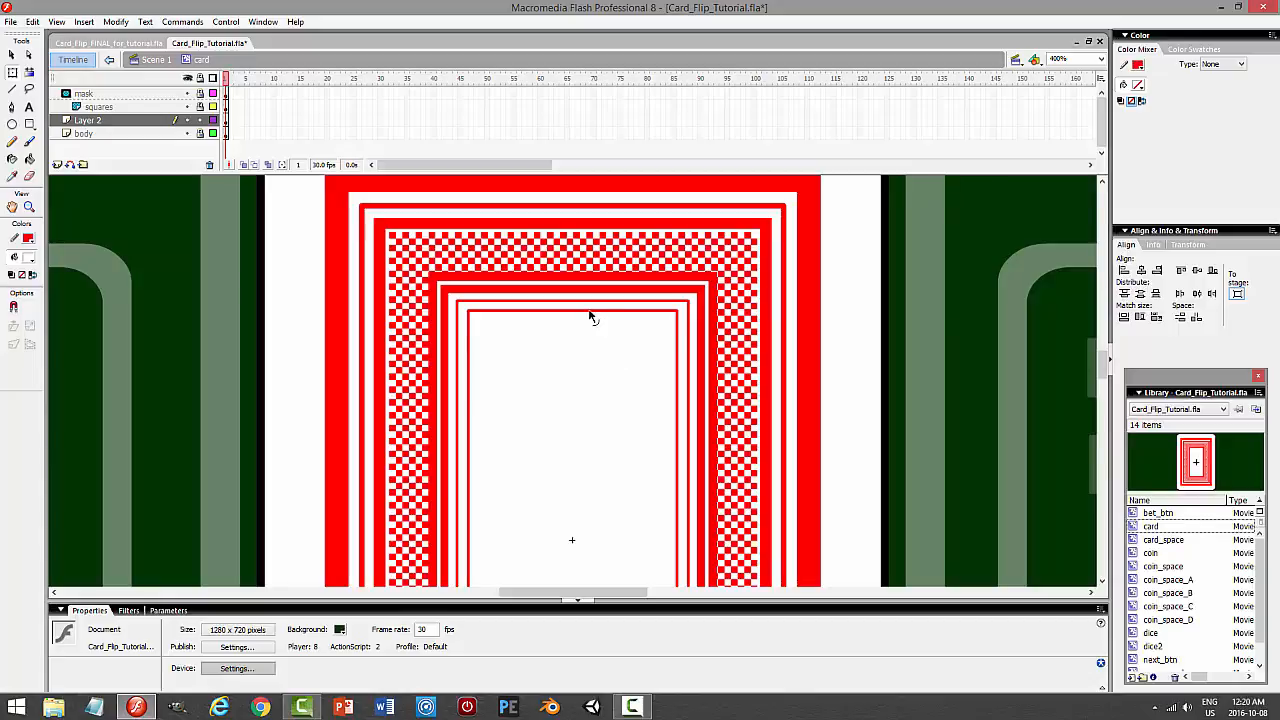
Copy the innermost thin red outline, paste it in place and ready the copy for Free Transform.
left_click(590, 316)
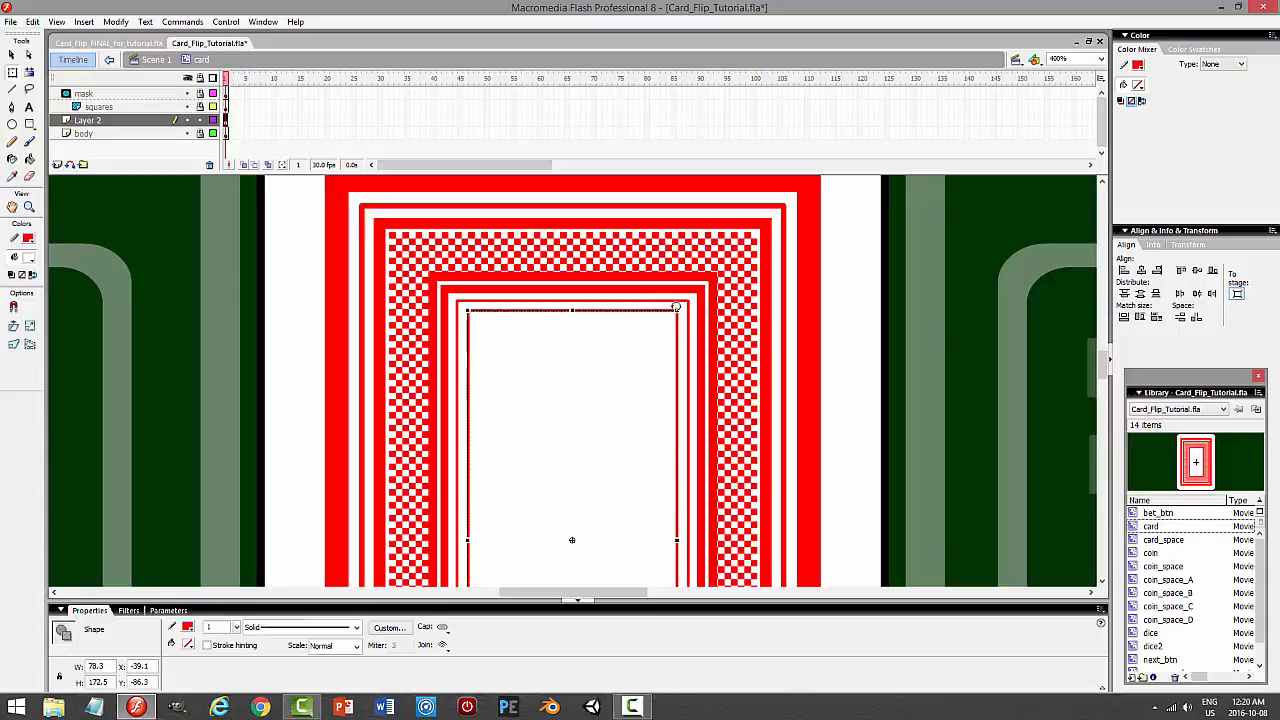
left_click(32, 21)
left_click(35, 86)
left_click(33, 21)
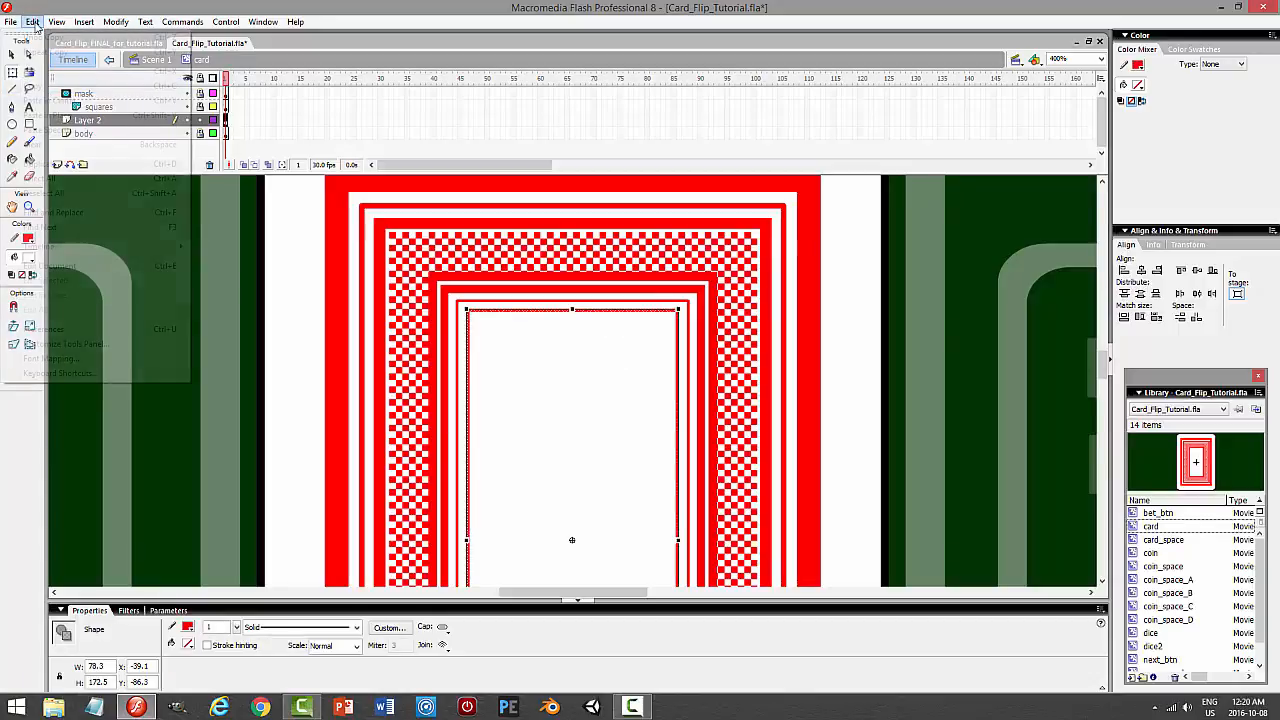
left_click(35, 114)
left_click(13, 73)
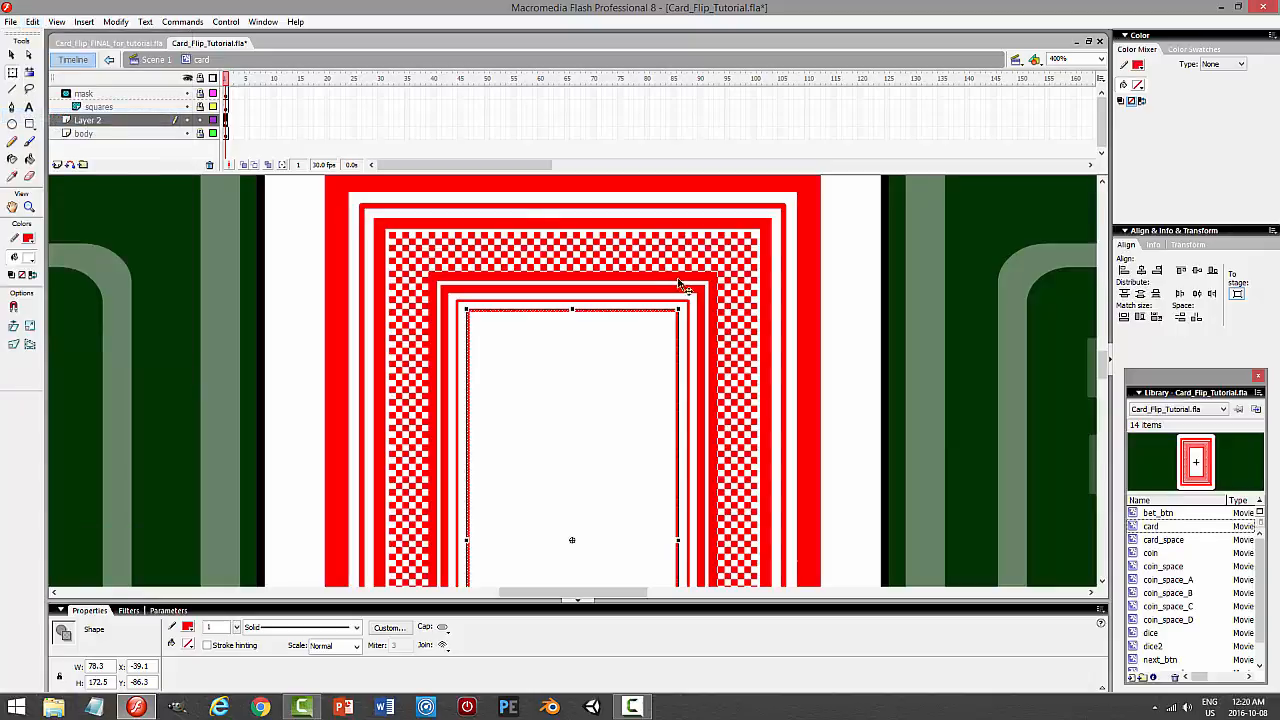
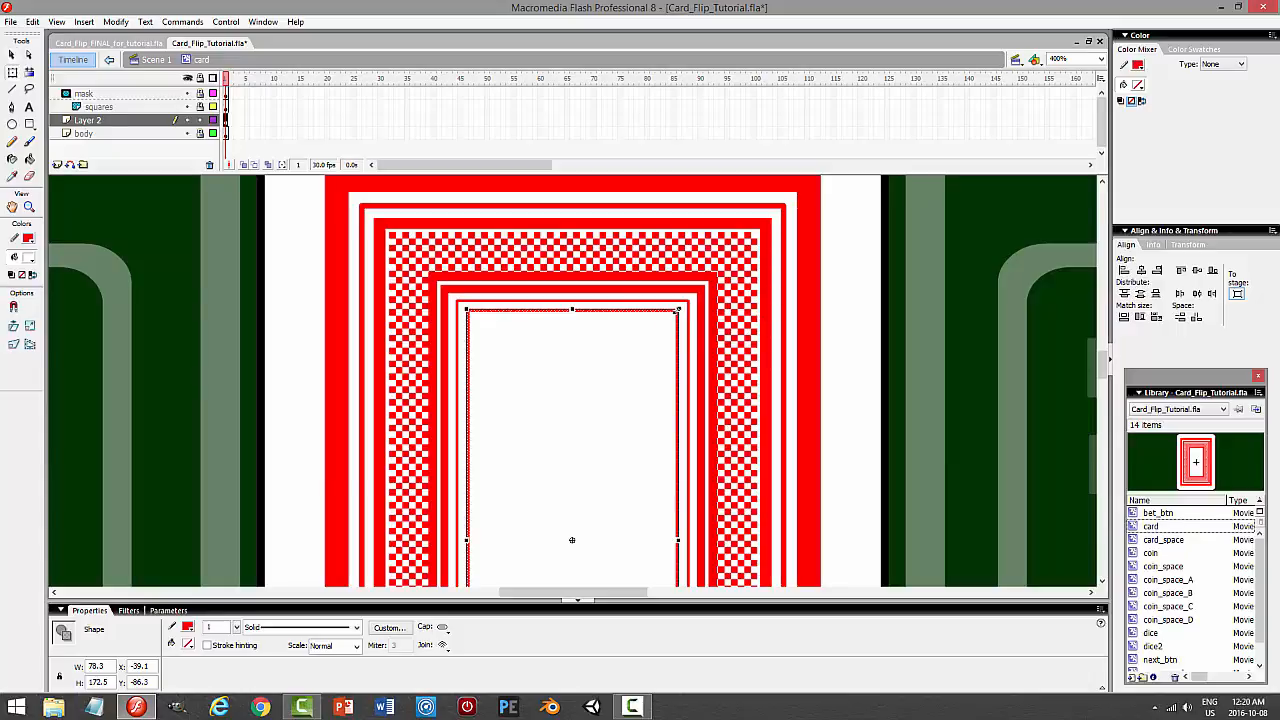
Scale the pasted outline about its centre to about 71.9 by 166, nested inside the original.
left_click_drag(679, 310, 674, 317)
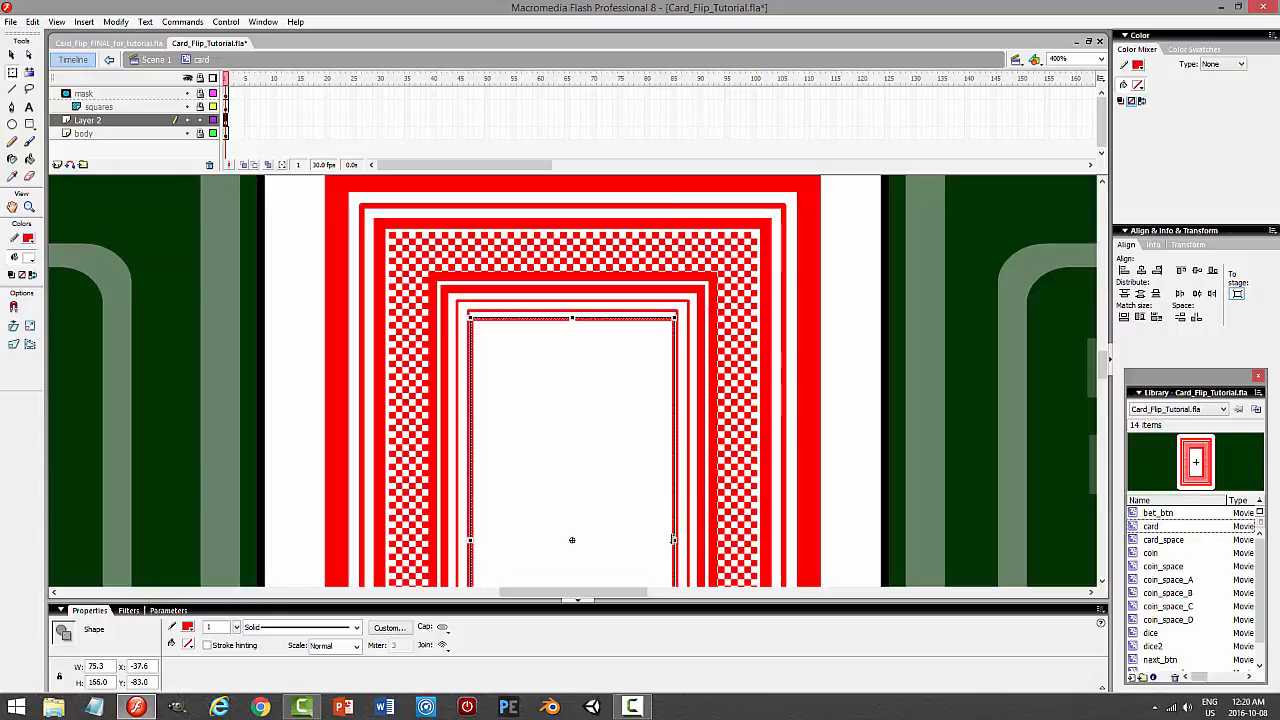
left_click_drag(670, 540, 665, 540)
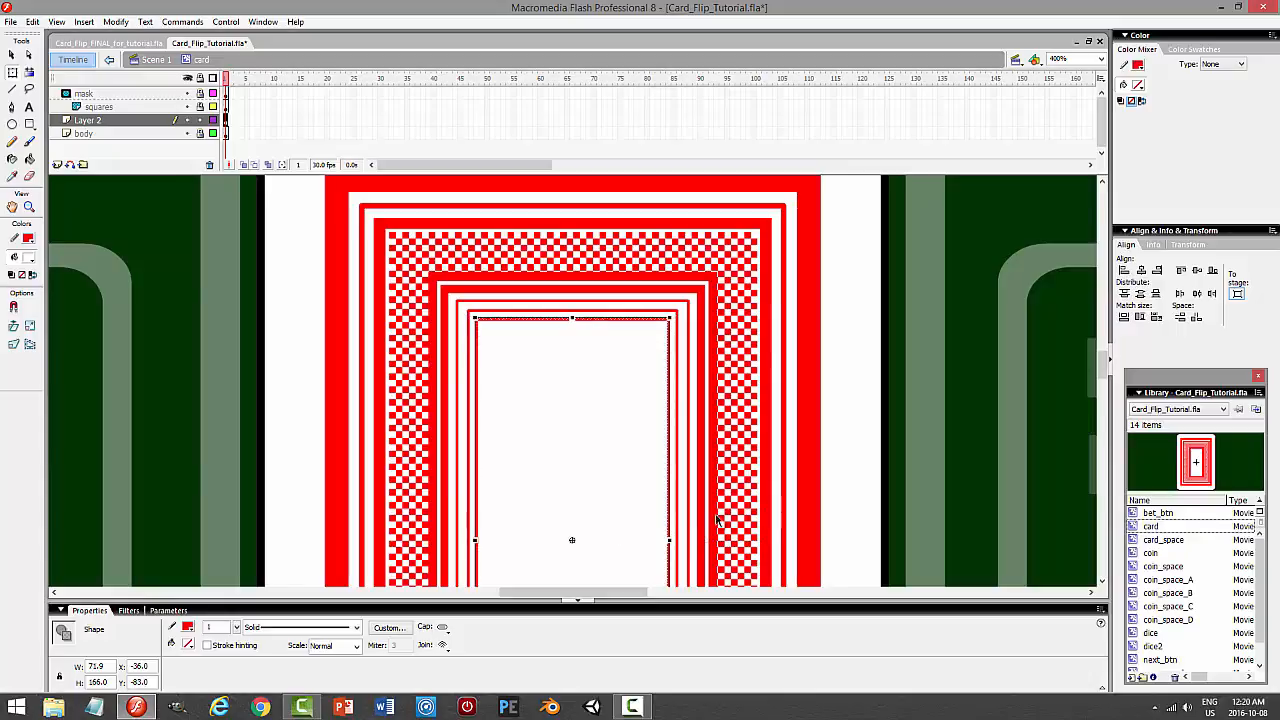
scroll(934, 394, "down", 5)
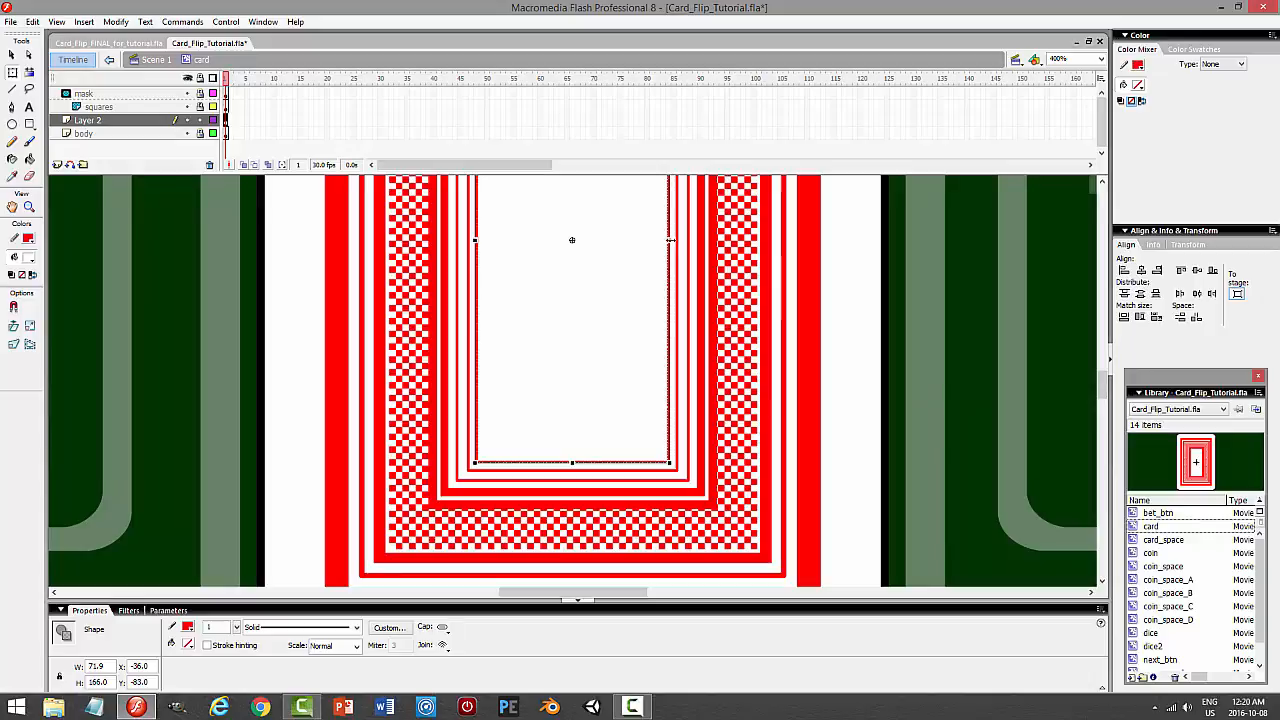
left_click(931, 365)
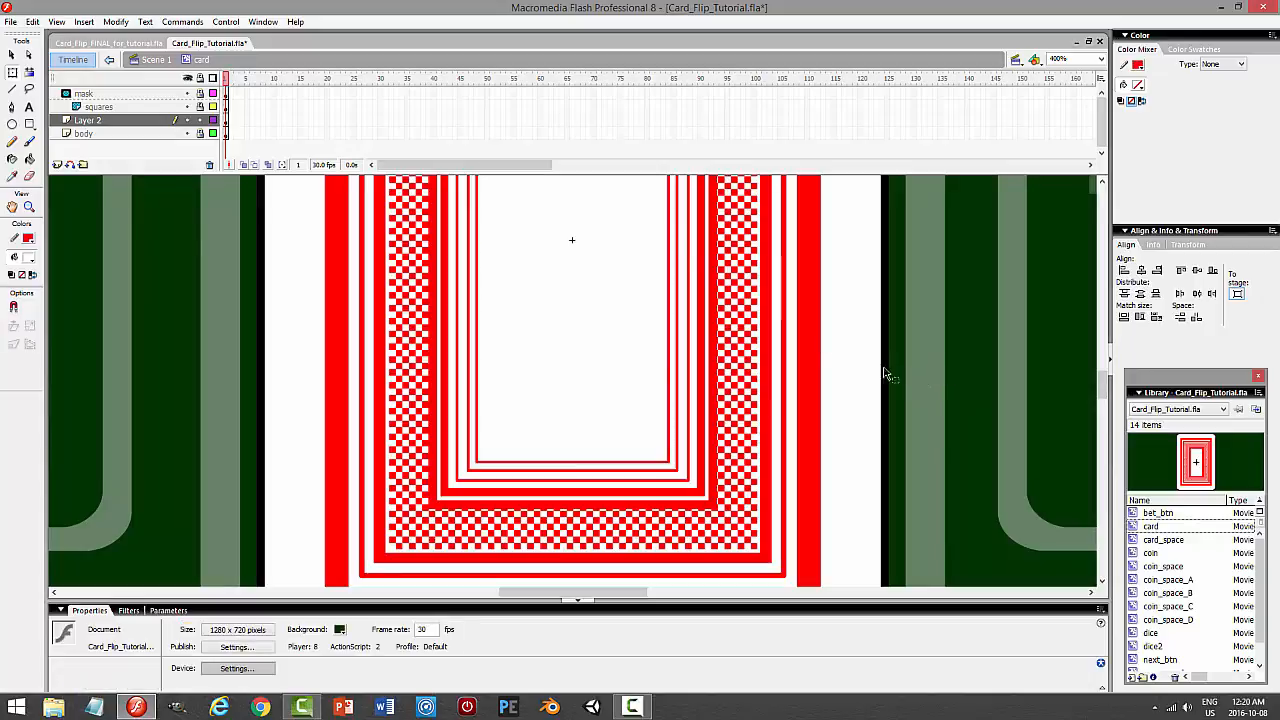
Fill the gap between the two innermost thin outlines with red (#FF0000) using the Paint Bucket.
left_click(29, 158)
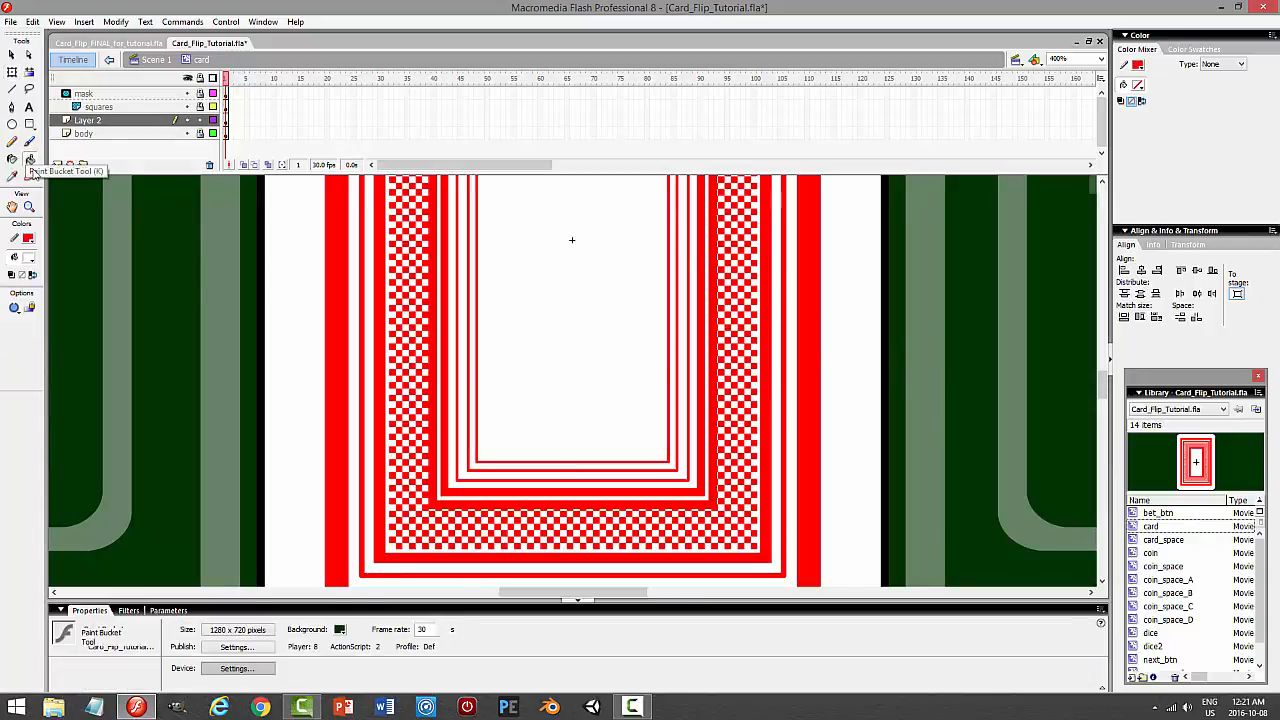
left_click(28, 257)
left_click(7, 347)
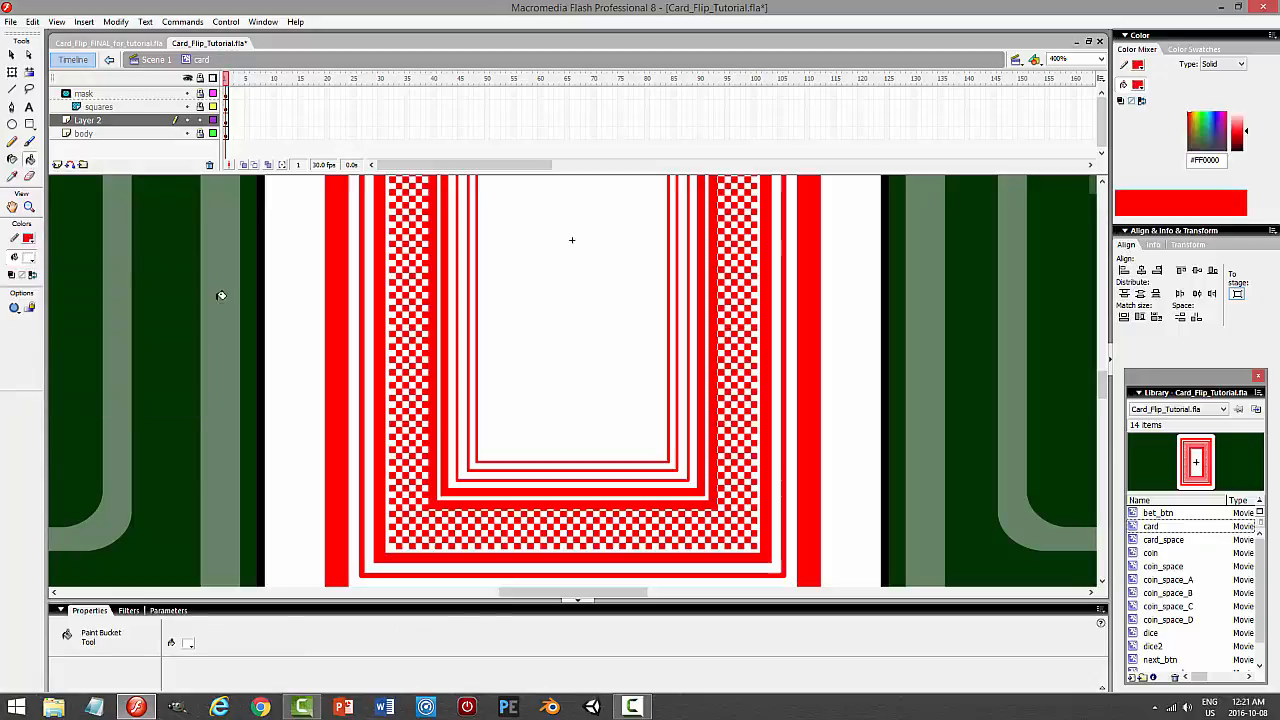
left_click(472, 354)
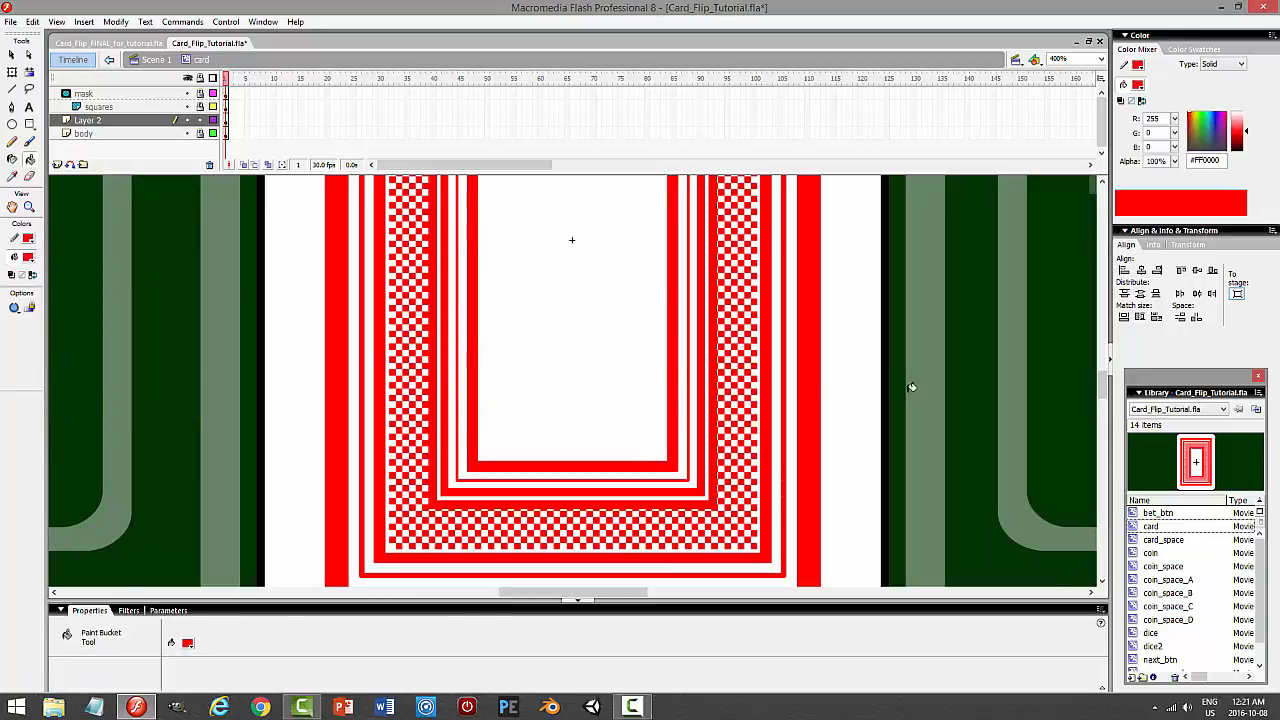
scroll(911, 387, "up", 5)
scroll(911, 387, "down", 1)
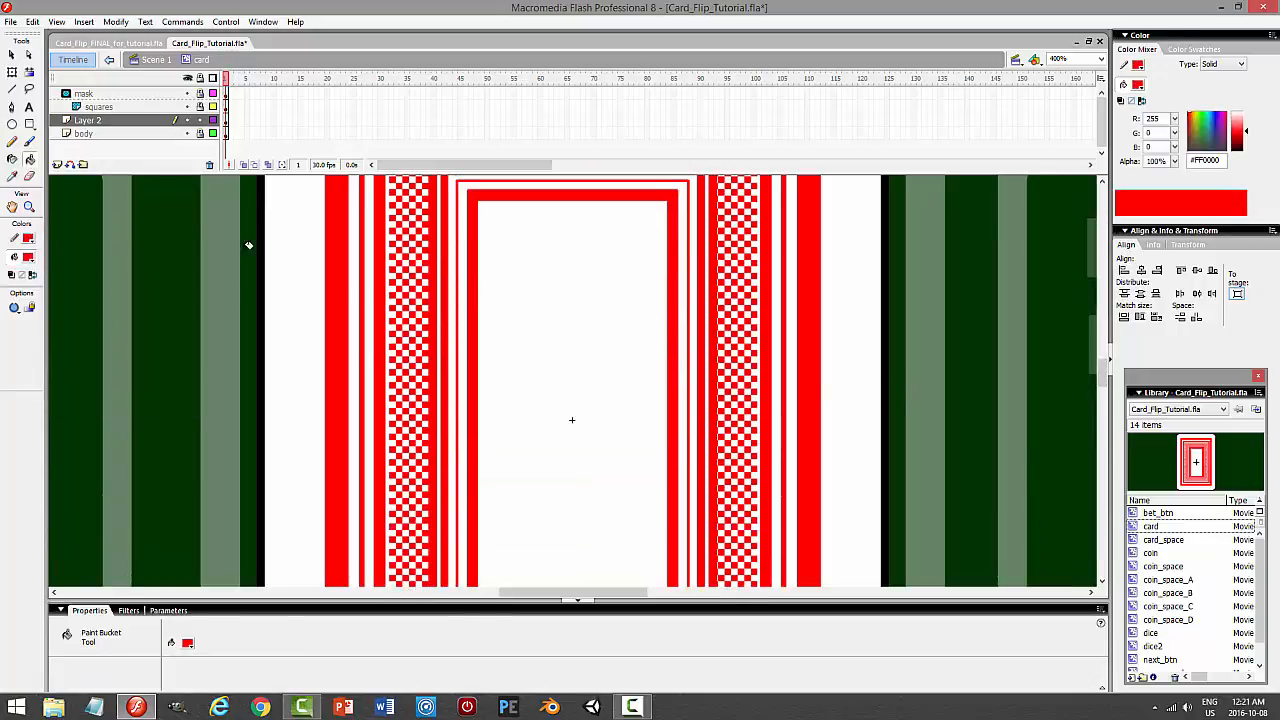
Select the inner edge stroke of the newly filled red border and delete it.
left_click(12, 55)
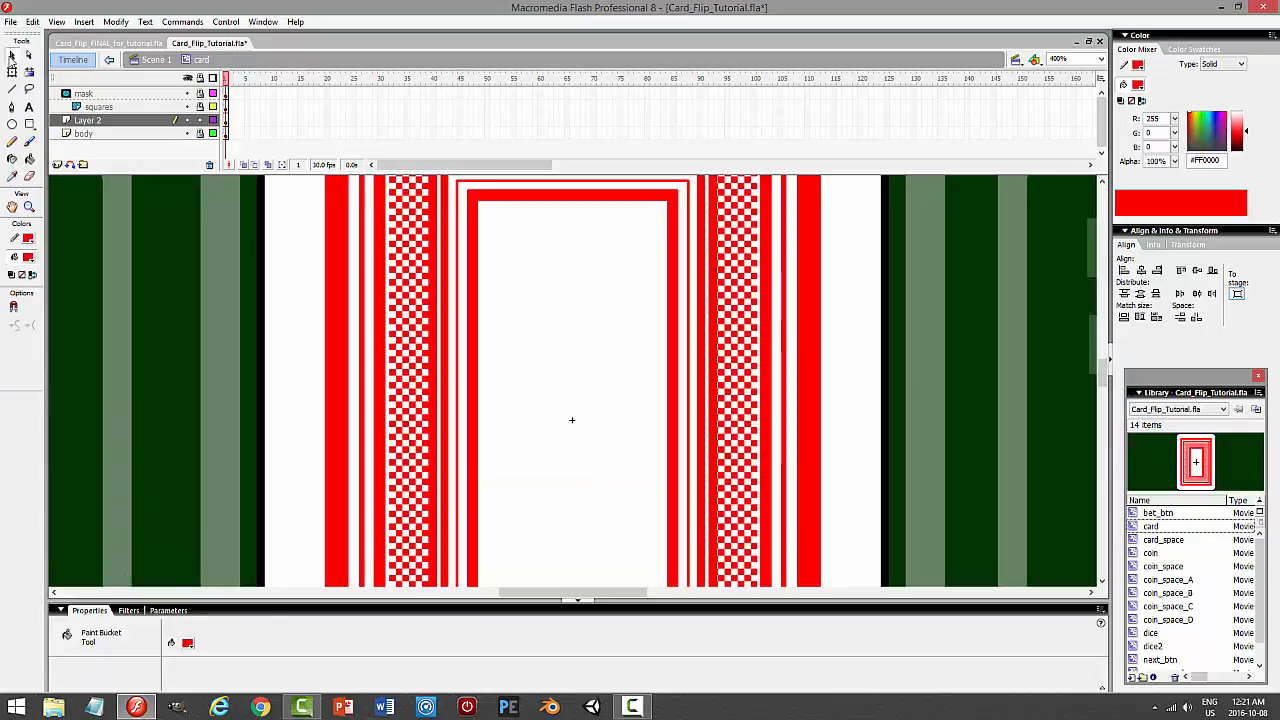
left_click(493, 205)
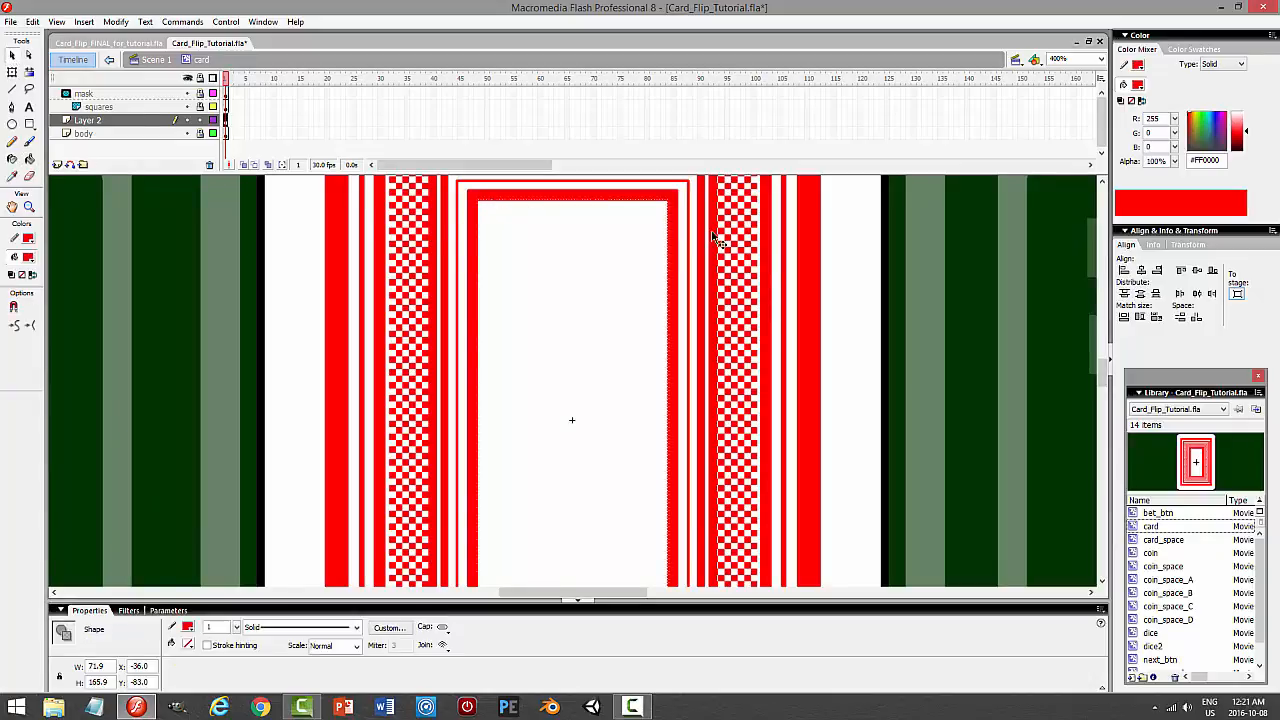
left_click(714, 237)
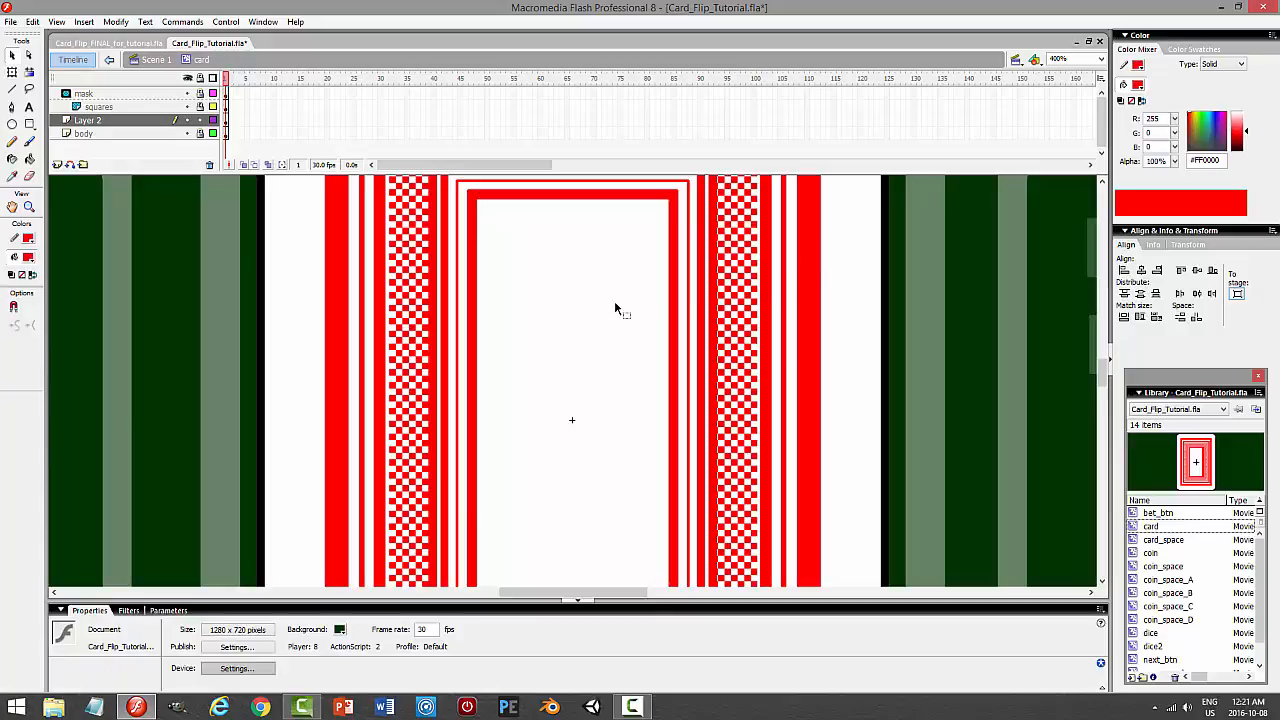
Set the Paint Bucket fill to white (#FFFFFF), fill the card's central rectangle and select that fill.
left_click(31, 158)
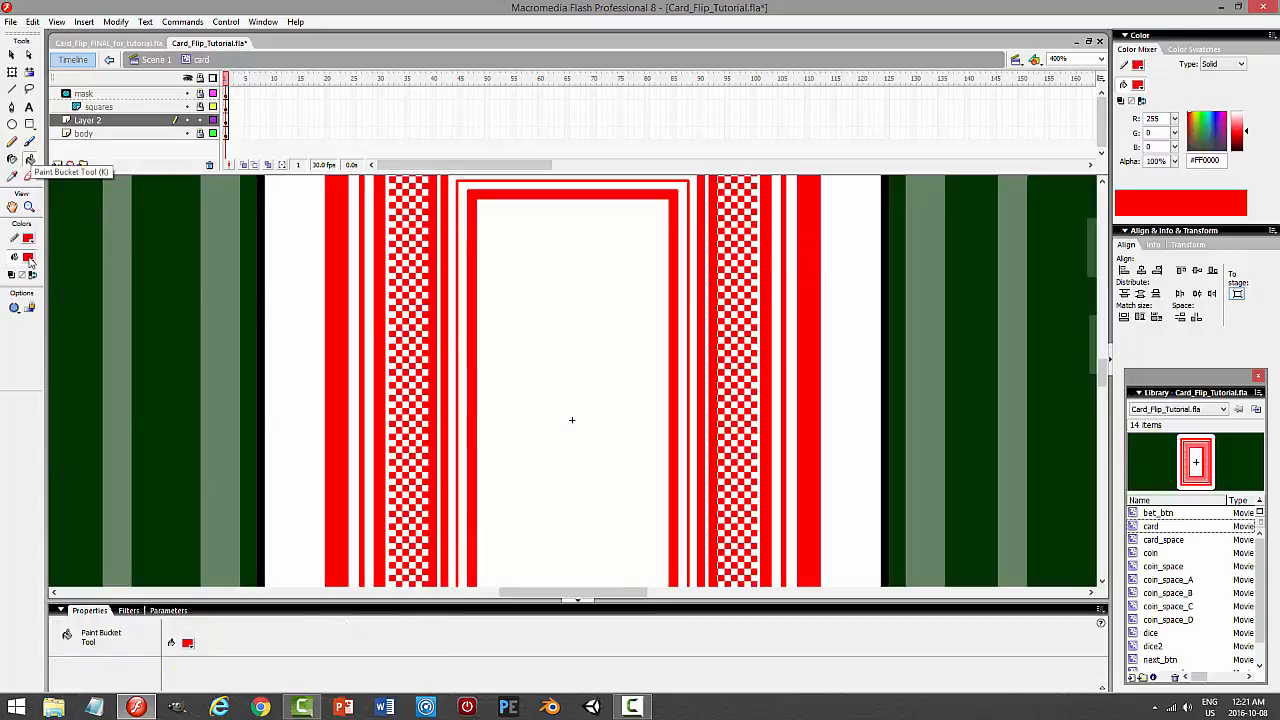
left_click(28, 257)
left_click(27, 337)
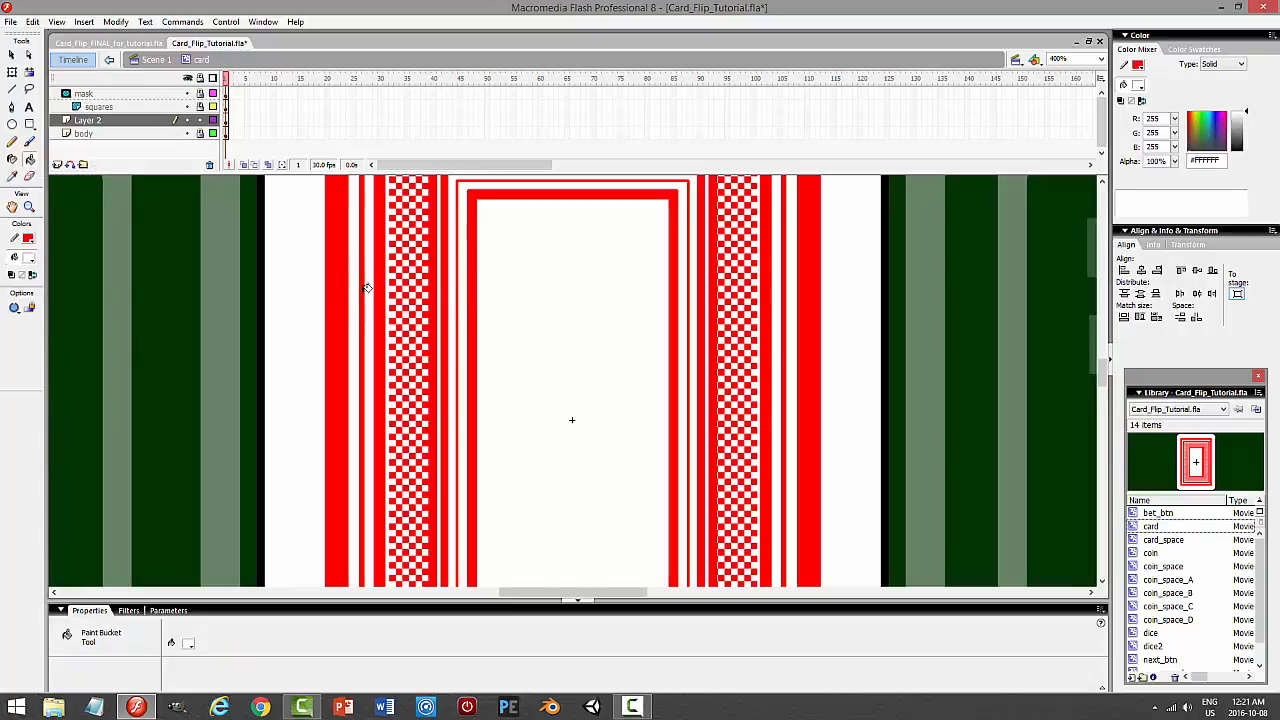
key("v")
left_click(505, 287)
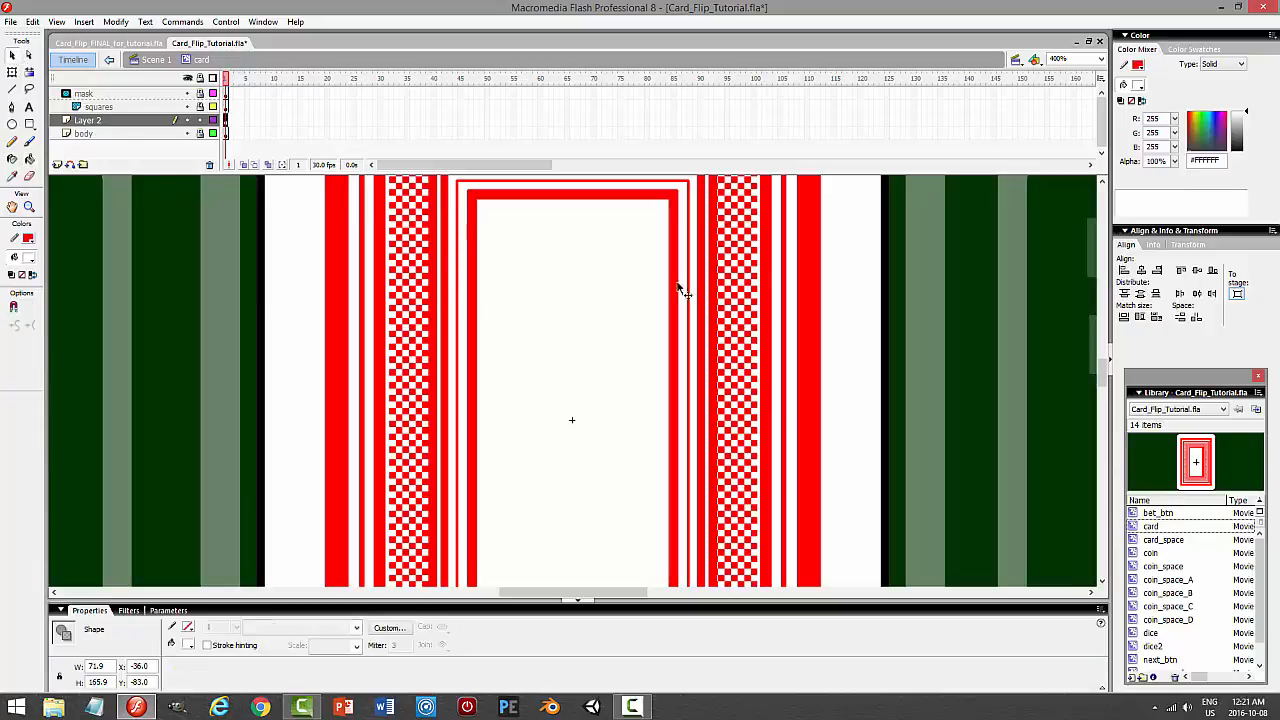
Lock Layer 2 and add a new layer above the mask layer.
left_click(199, 121)
left_click(138, 95)
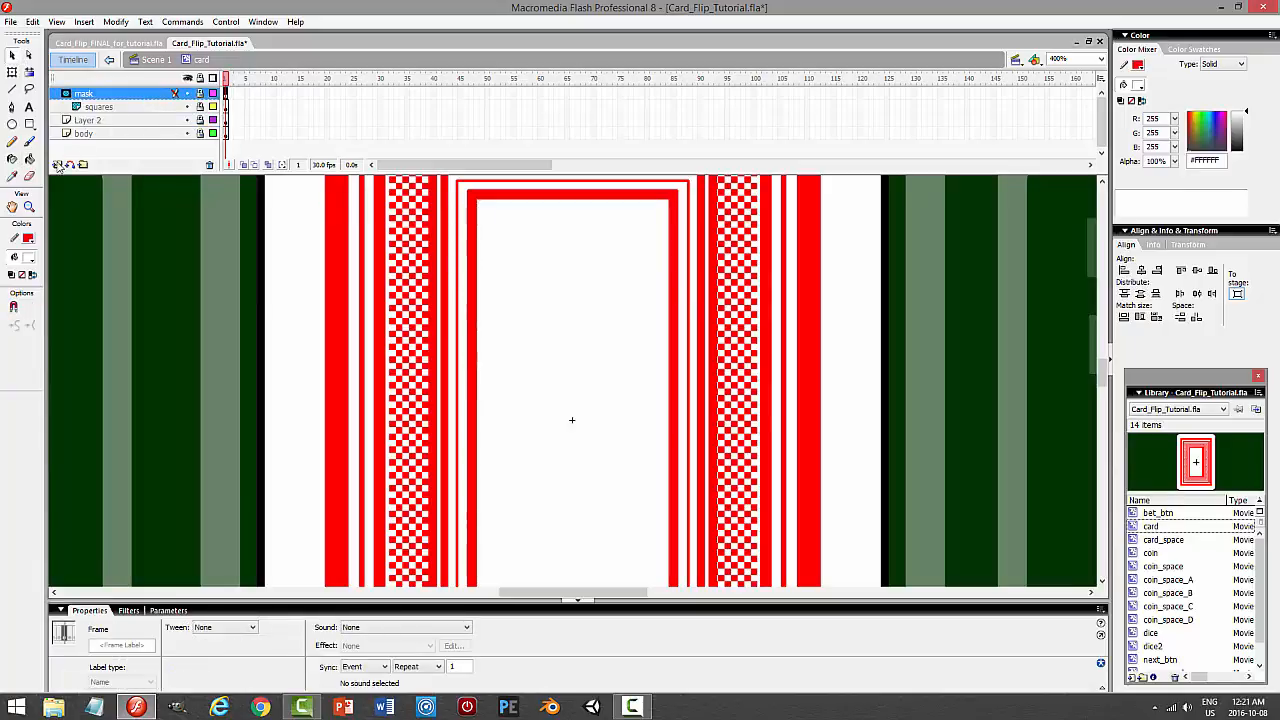
left_click(56, 165)
left_click(935, 303)
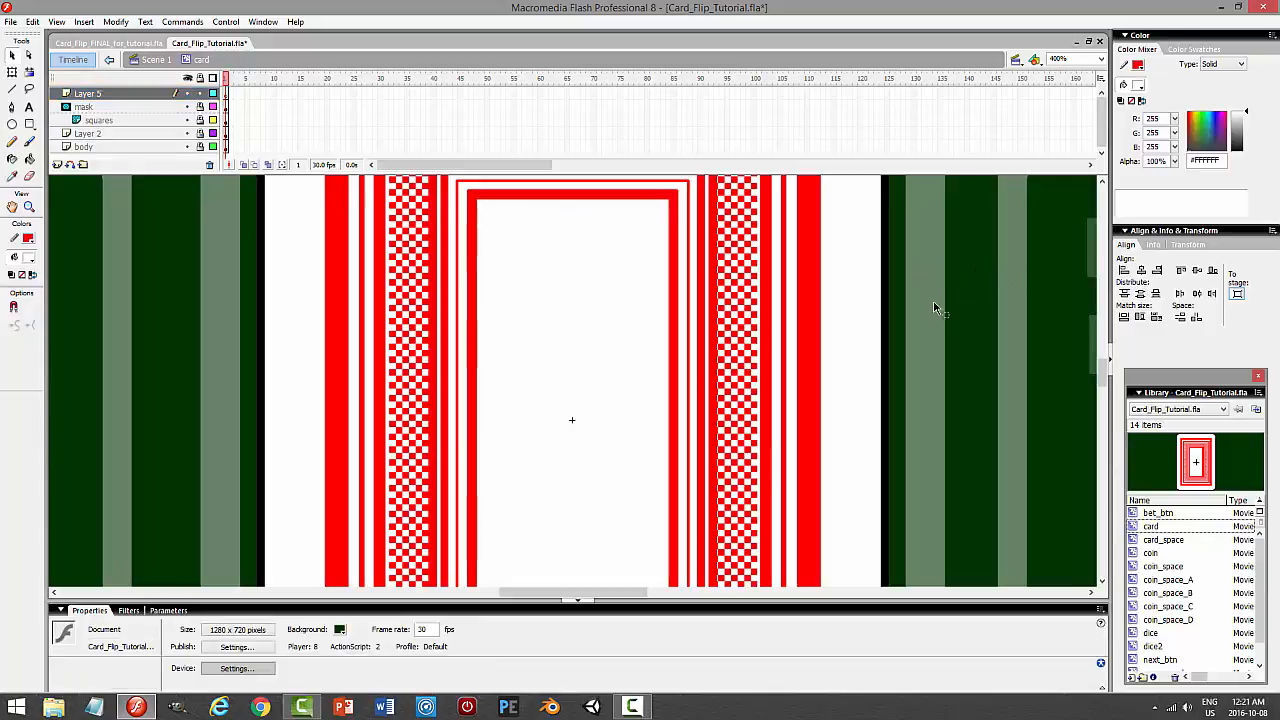
Save the document and set the stage zoom to 200% to show the card's border design.
key("ctrl+s")
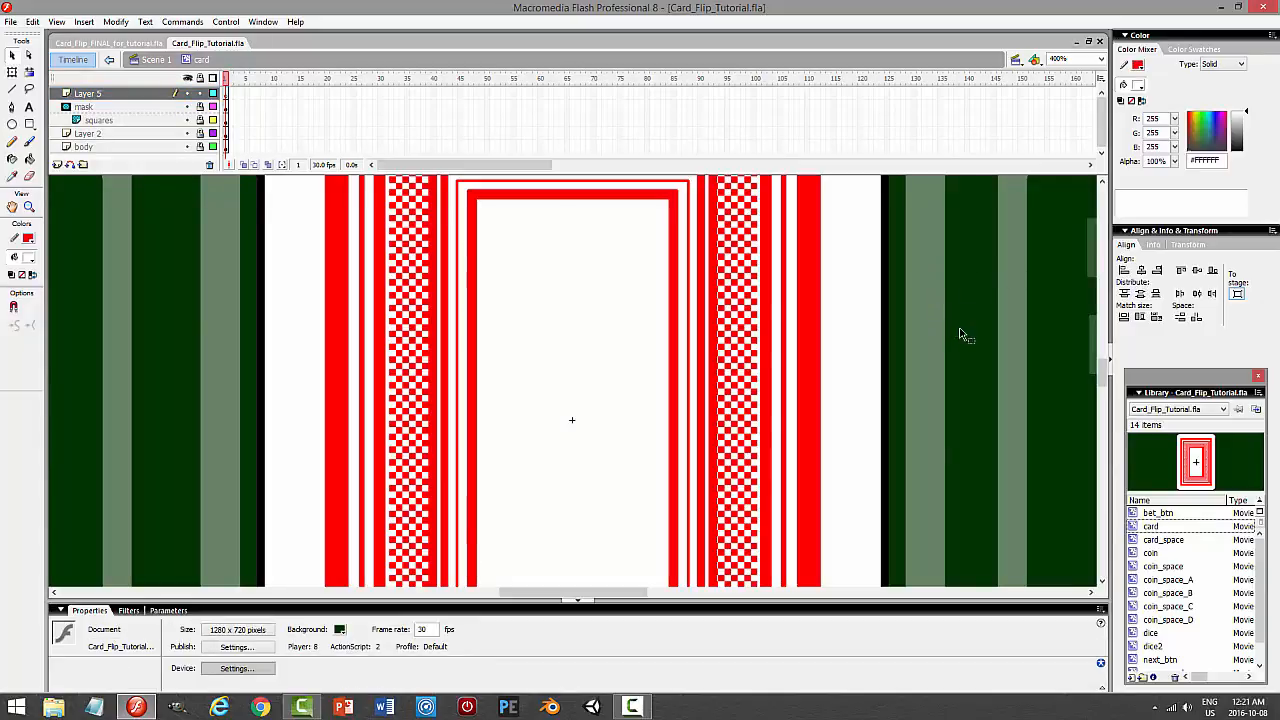
left_click(1101, 60)
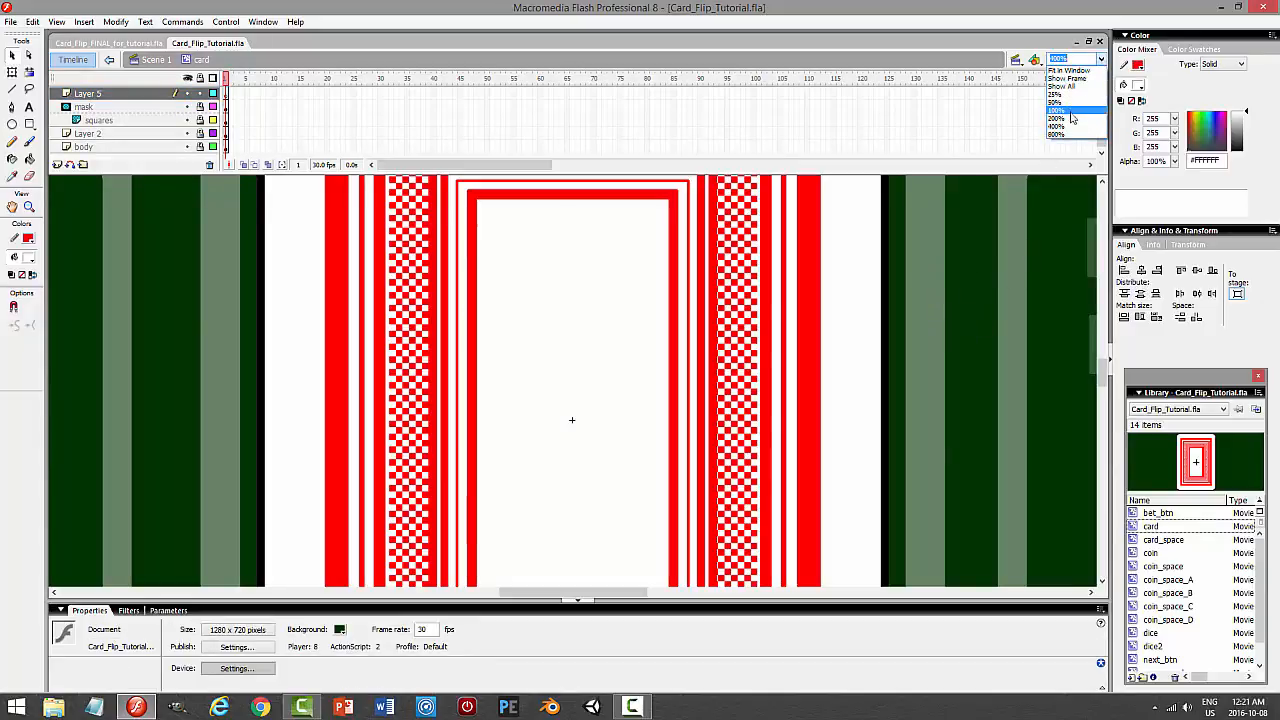
left_click(1064, 121)
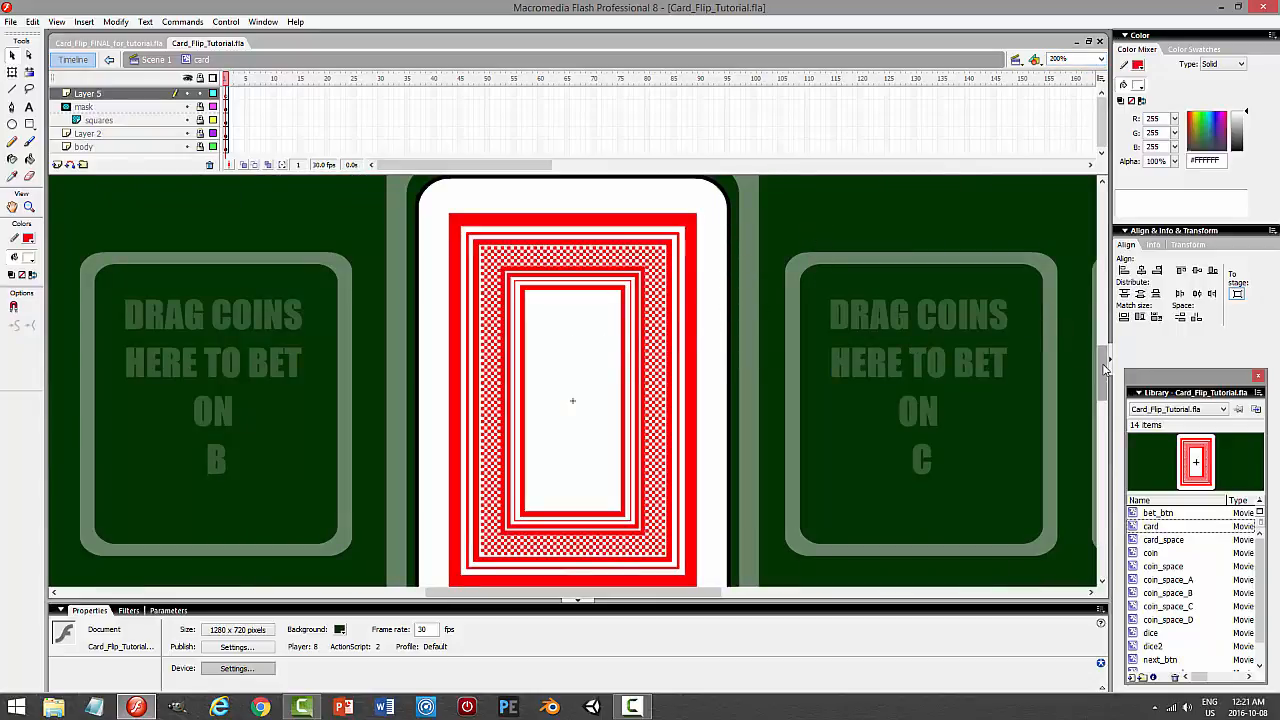
Draw a small square of about 6 × 6 px with red (#FF0000) fill and no stroke inside the card's white centre on Layer 5.
mouse_move(1104, 372)
left_mouse_down()
mouse_move(1100, 257)
mouse_move(1108, 376)
left_mouse_up()
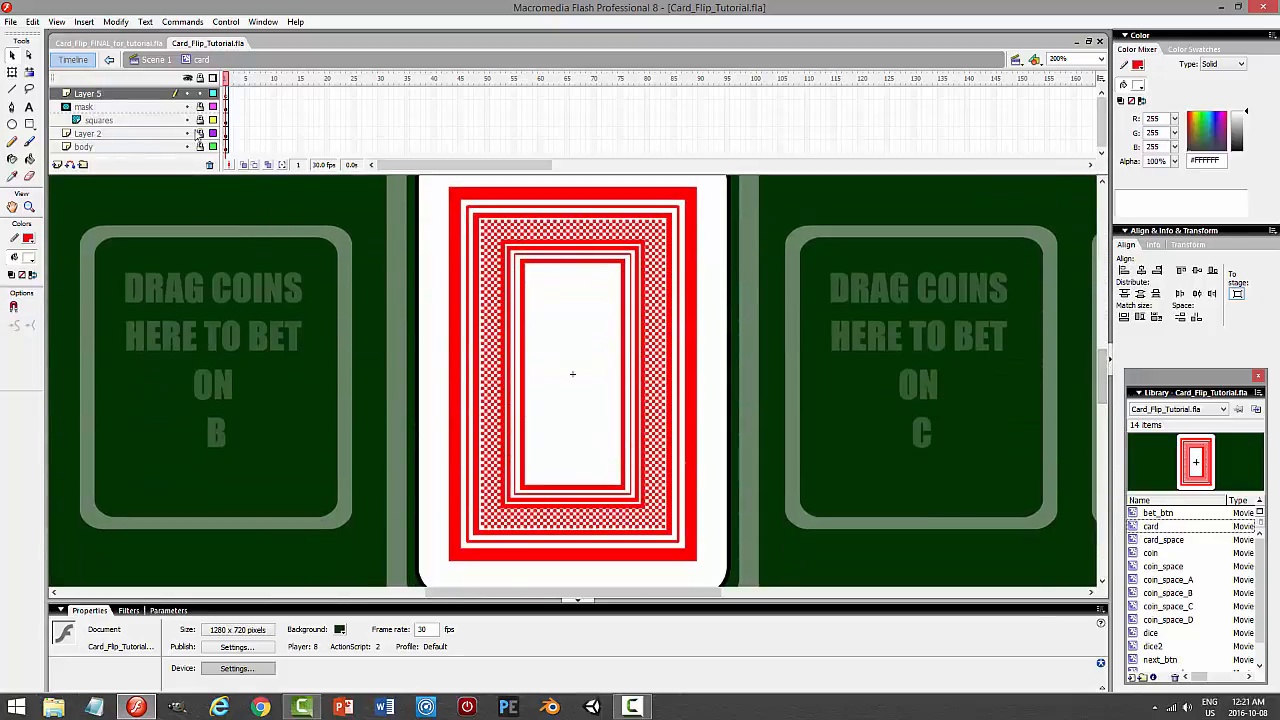
left_click(1100, 59)
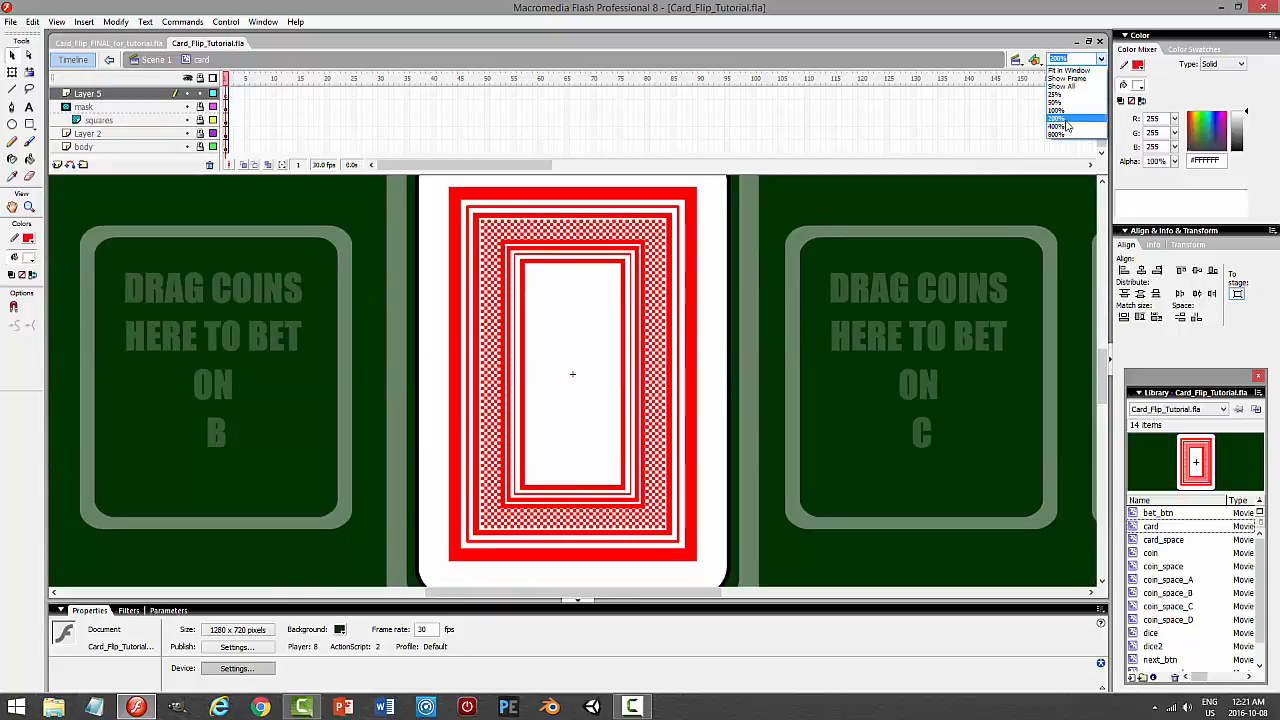
left_click(1060, 127)
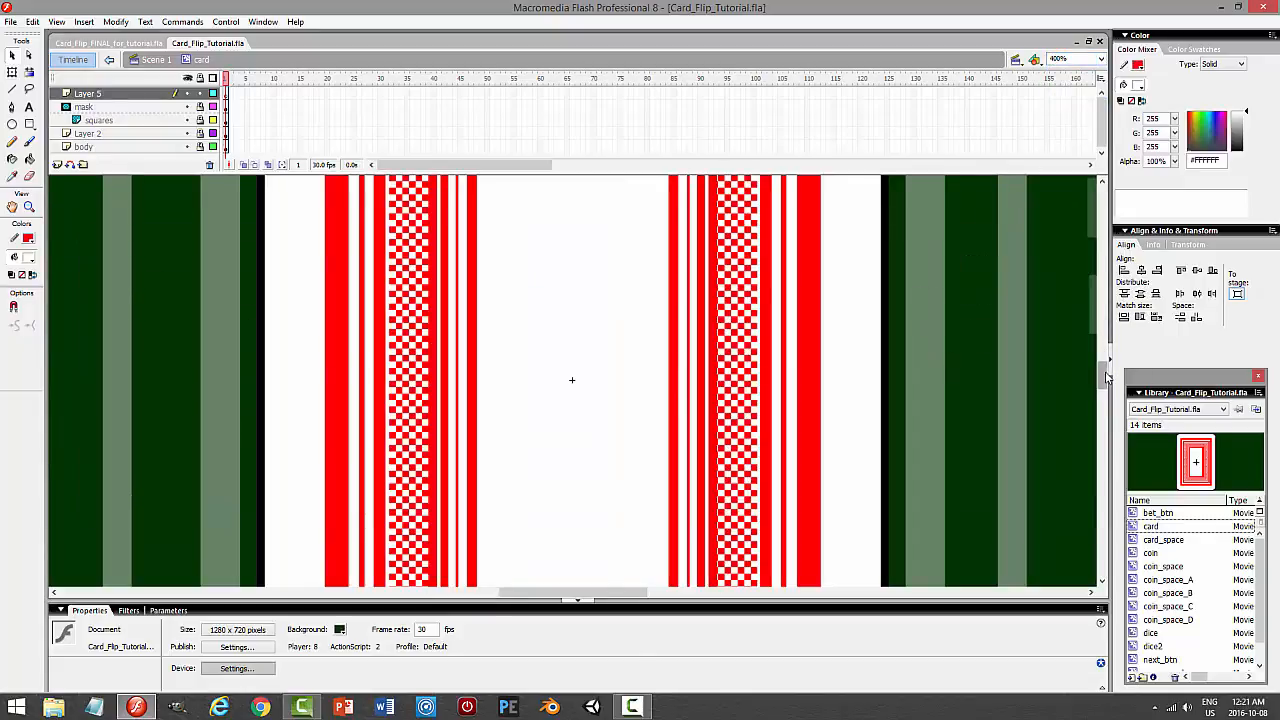
left_click_drag(1105, 373, 1106, 360)
left_click(30, 124)
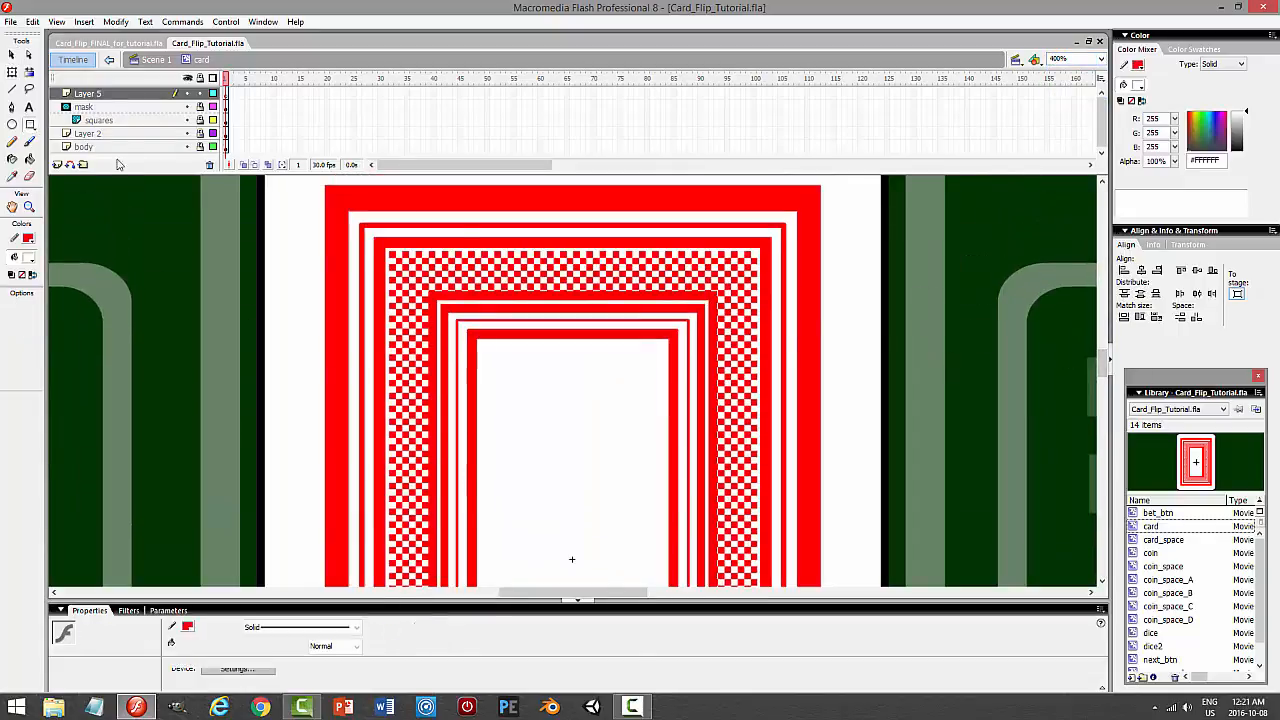
left_click(31, 261)
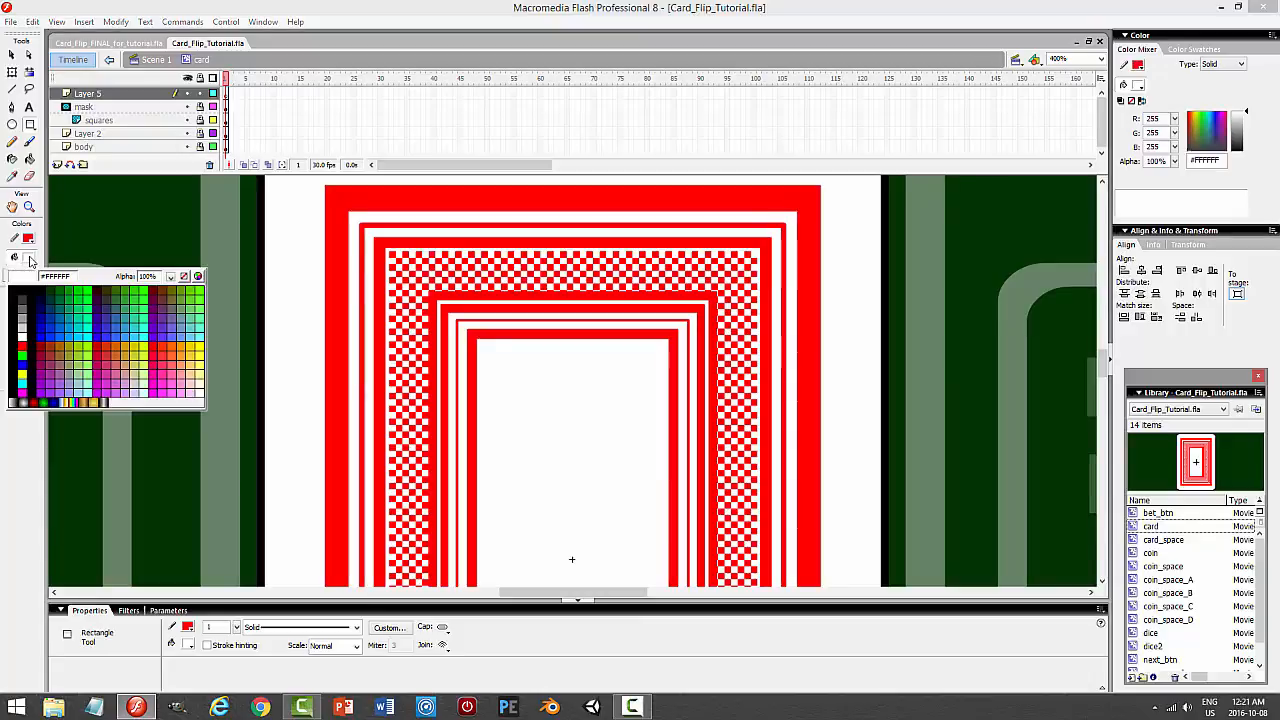
left_click(22, 347)
left_click(29, 239)
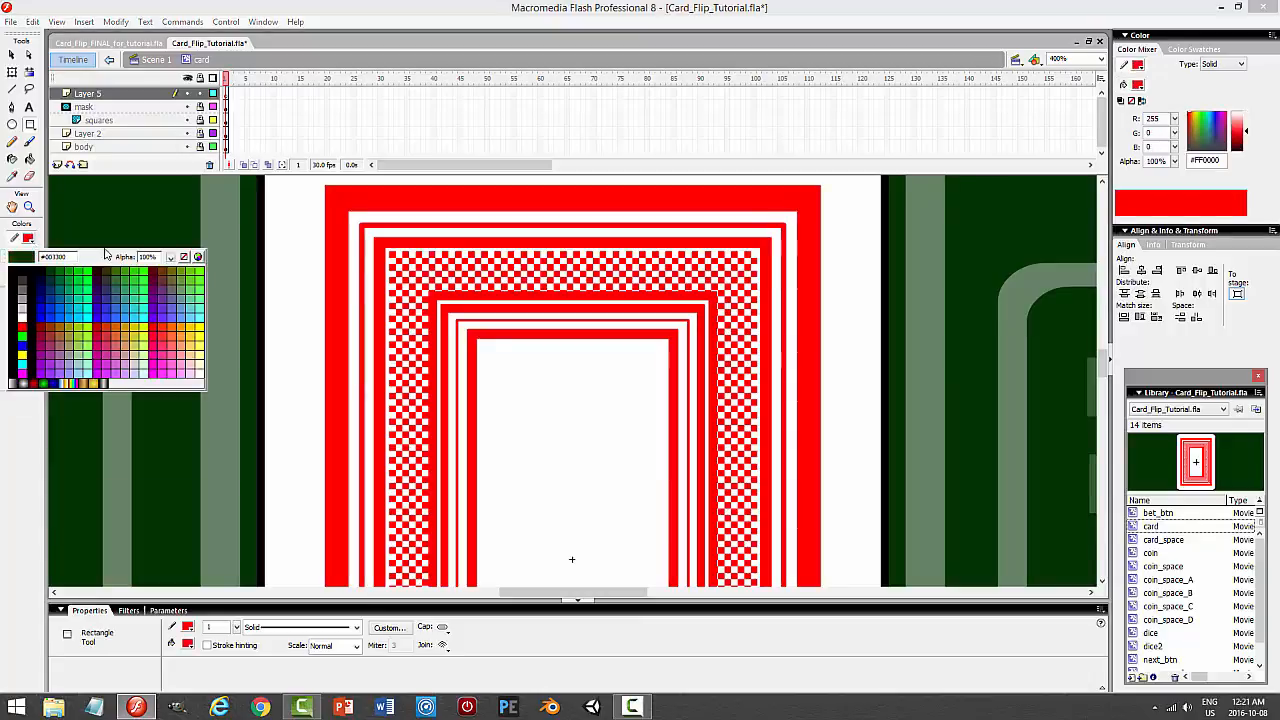
left_click(184, 257)
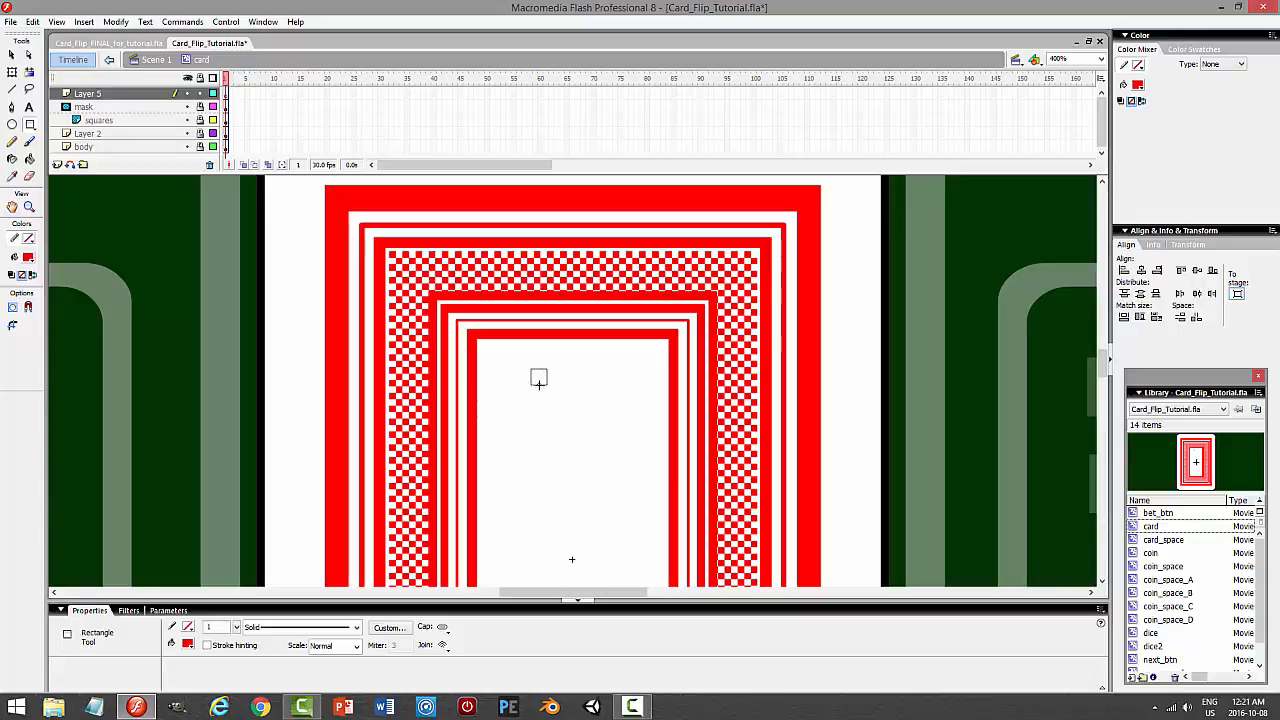
left_click_drag(539, 384, 563, 422)
Rotate the small red square with Free Transform so that it stands on its corner as a diamond.
left_click(12, 55)
left_click(12, 72)
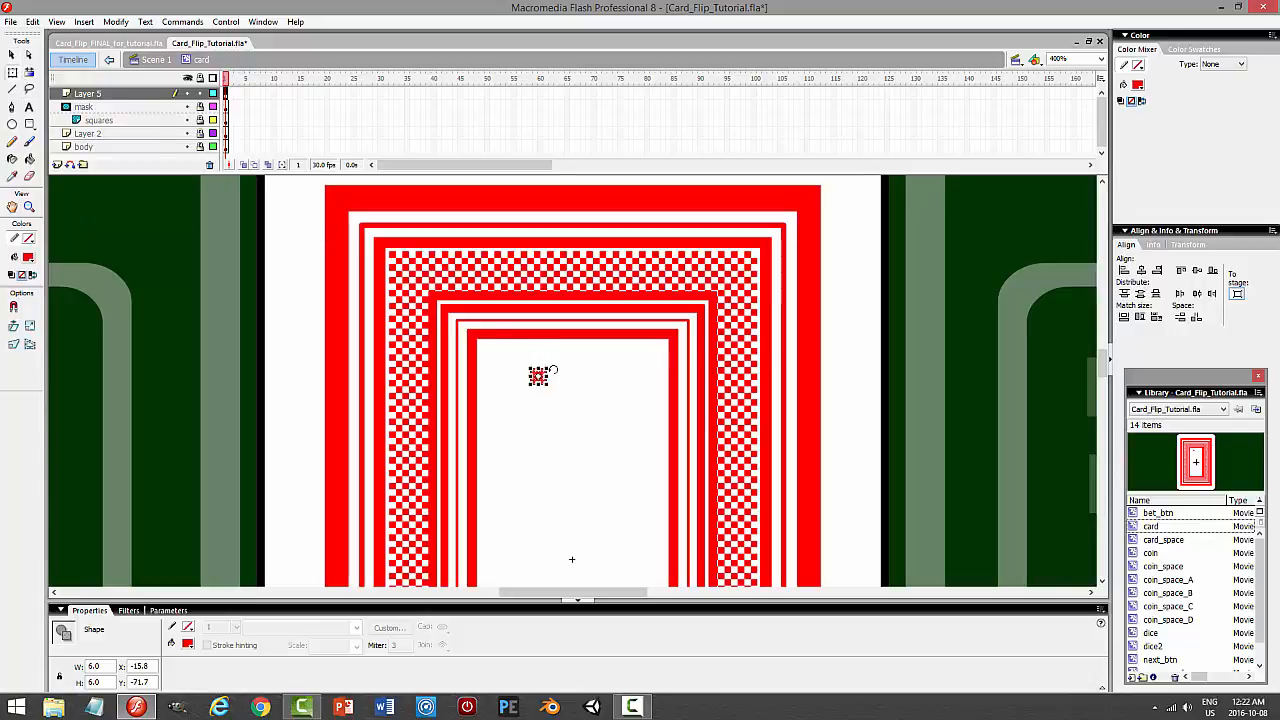
left_click_drag(551, 366, 583, 374)
left_click(578, 459)
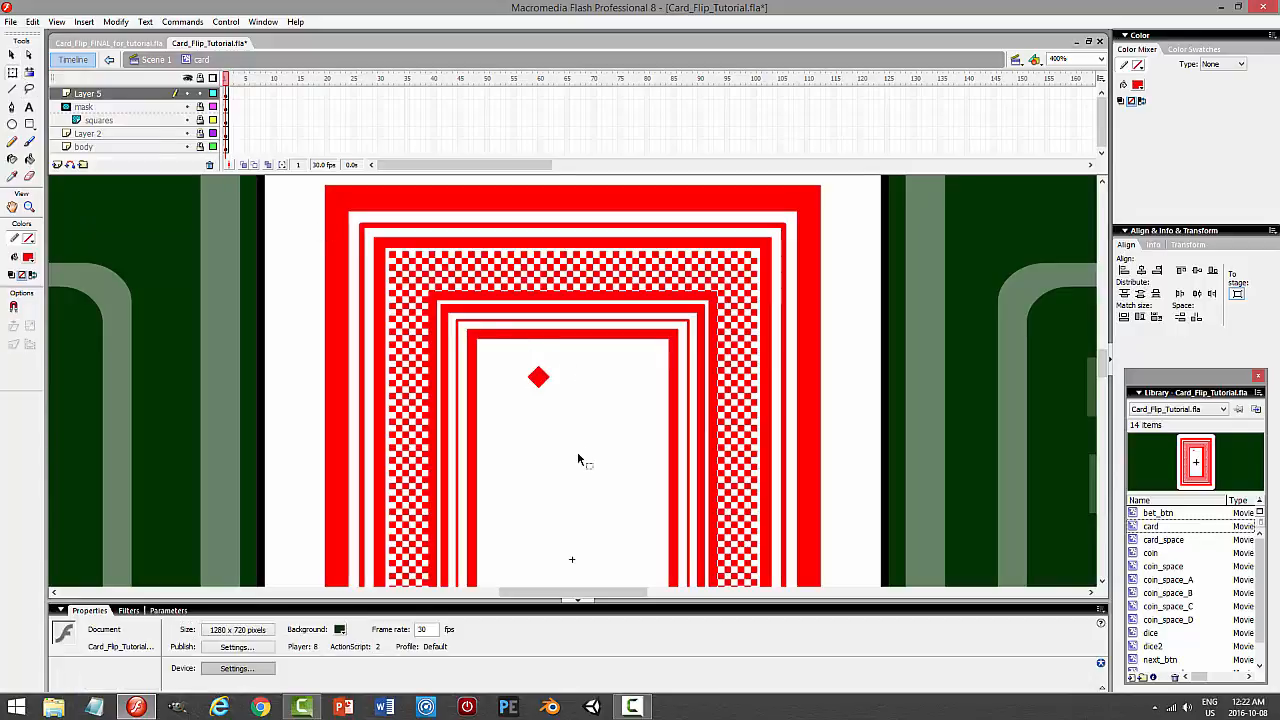
Outline the small red diamond with a solid red (#FF0000) stroke of thickness 1 using the Ink Bottle tool.
left_click(540, 382)
left_click(133, 326)
left_click(29, 159)
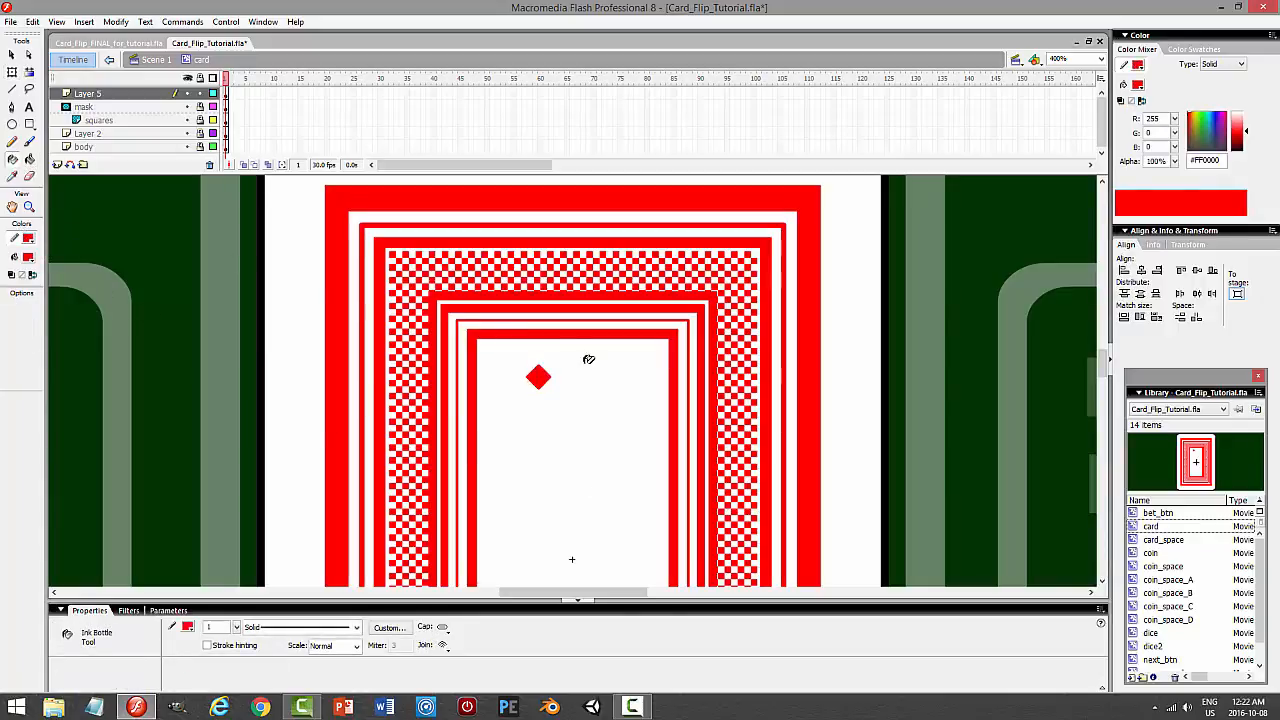
Select only the diamond's outline and scale it up about its centre to about 11.8 × 11.8 px, leaving a white gap around the fill.
left_click(9, 54)
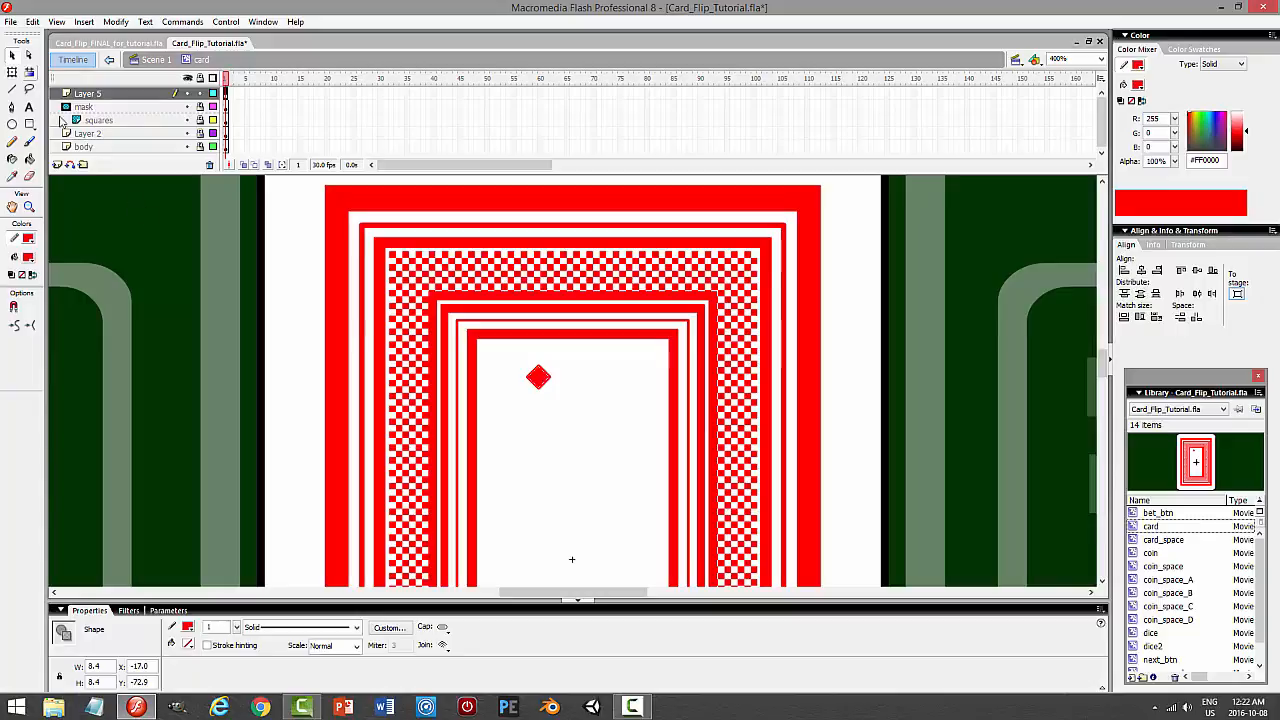
left_click(536, 370)
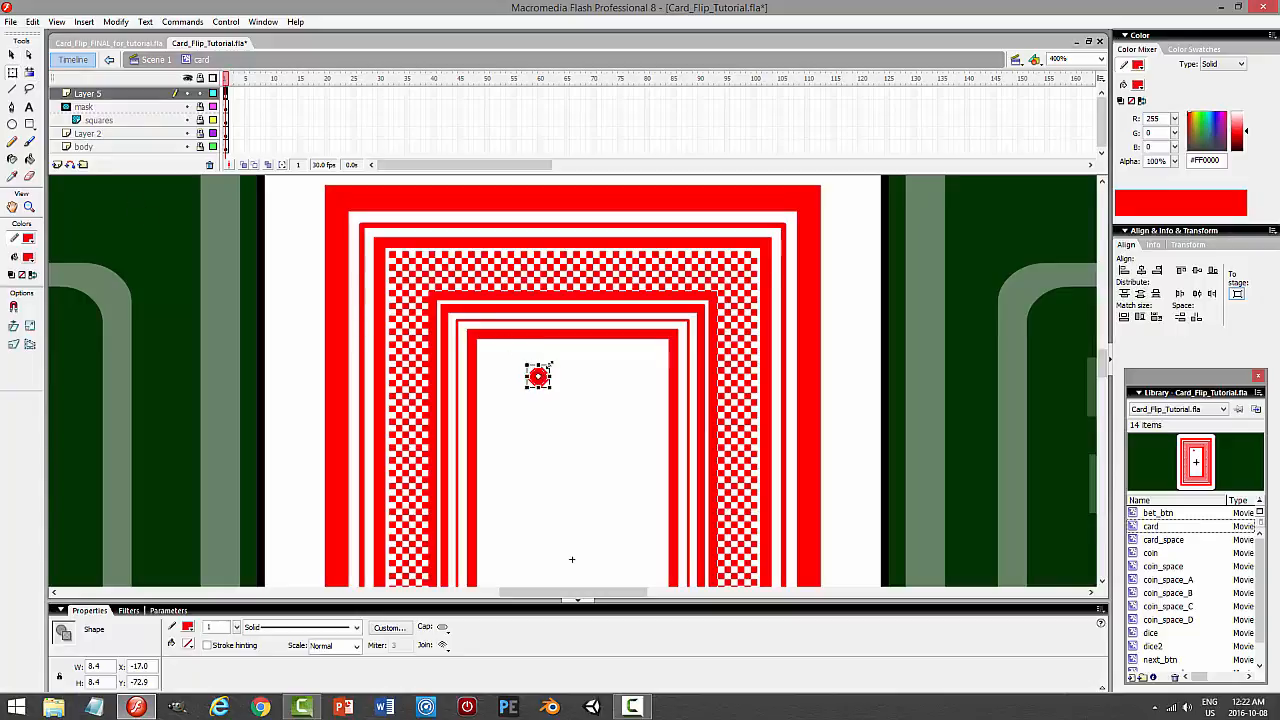
left_click_drag(550, 365, 558, 356)
left_click(589, 372)
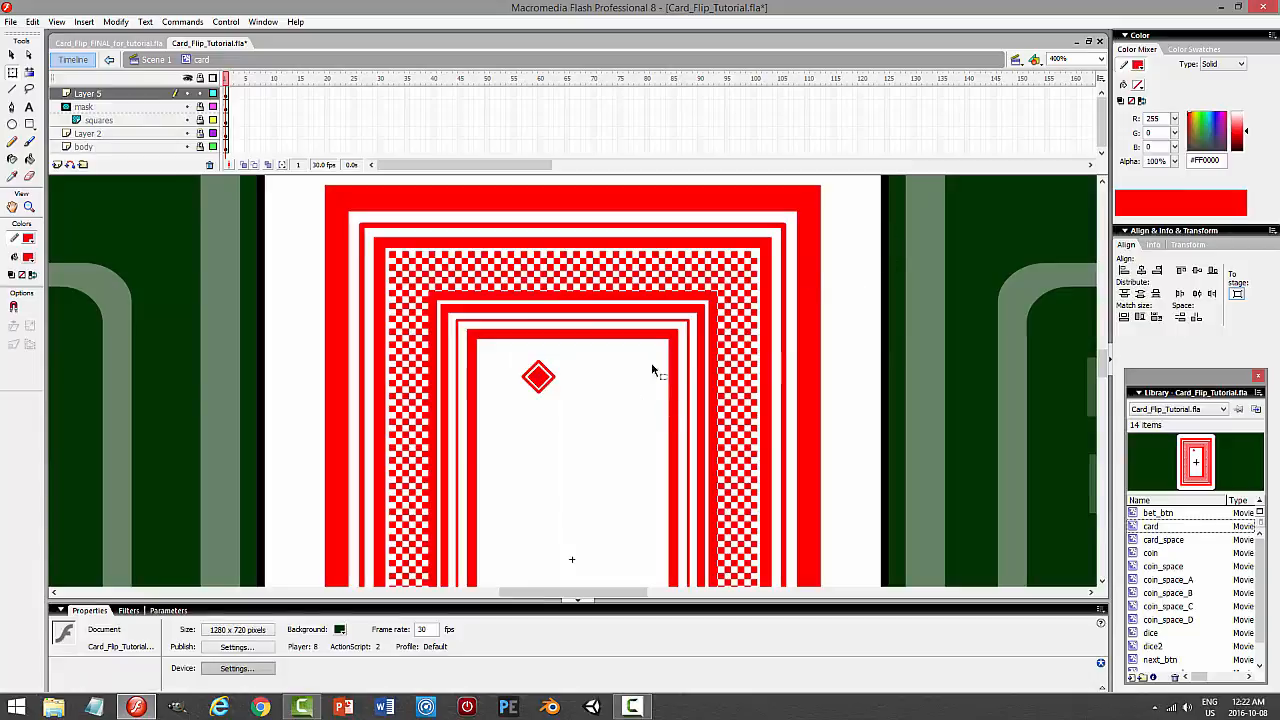
Select the diamond together with its outline and move it down to about X -21.9, Y -57.9 in the white centre.
left_click_drag(501, 347, 566, 412)
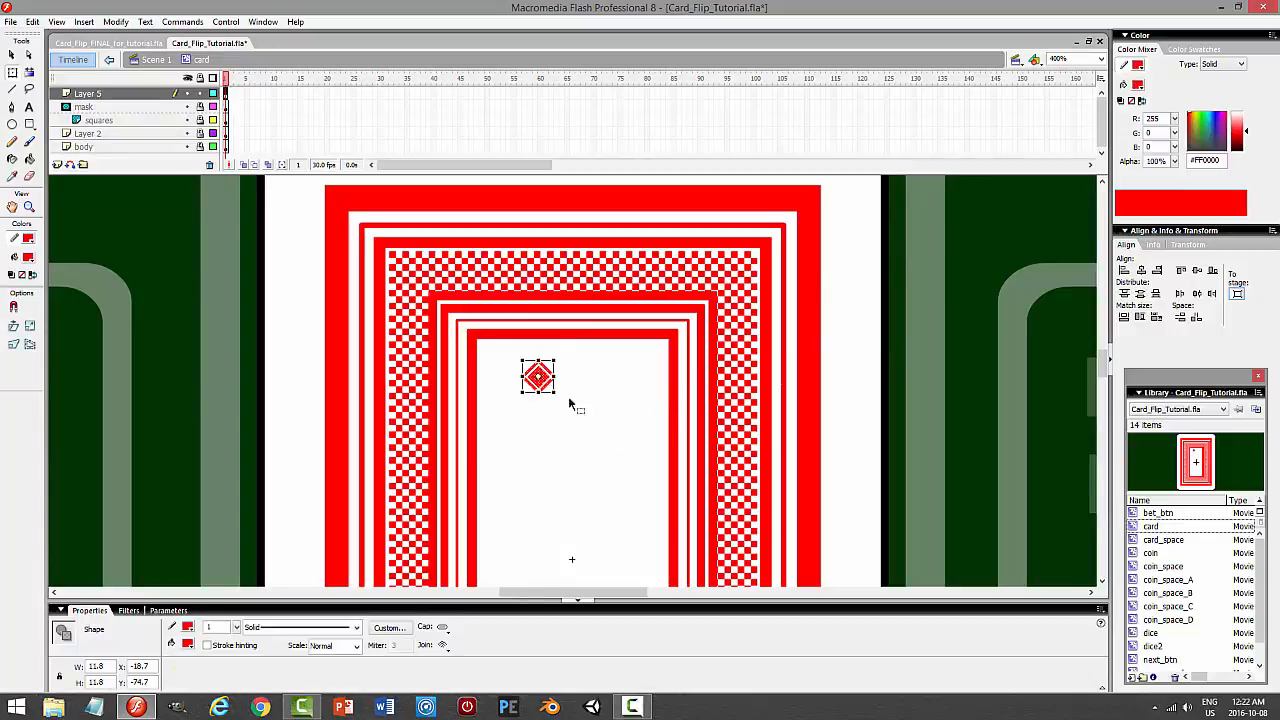
left_click(12, 54)
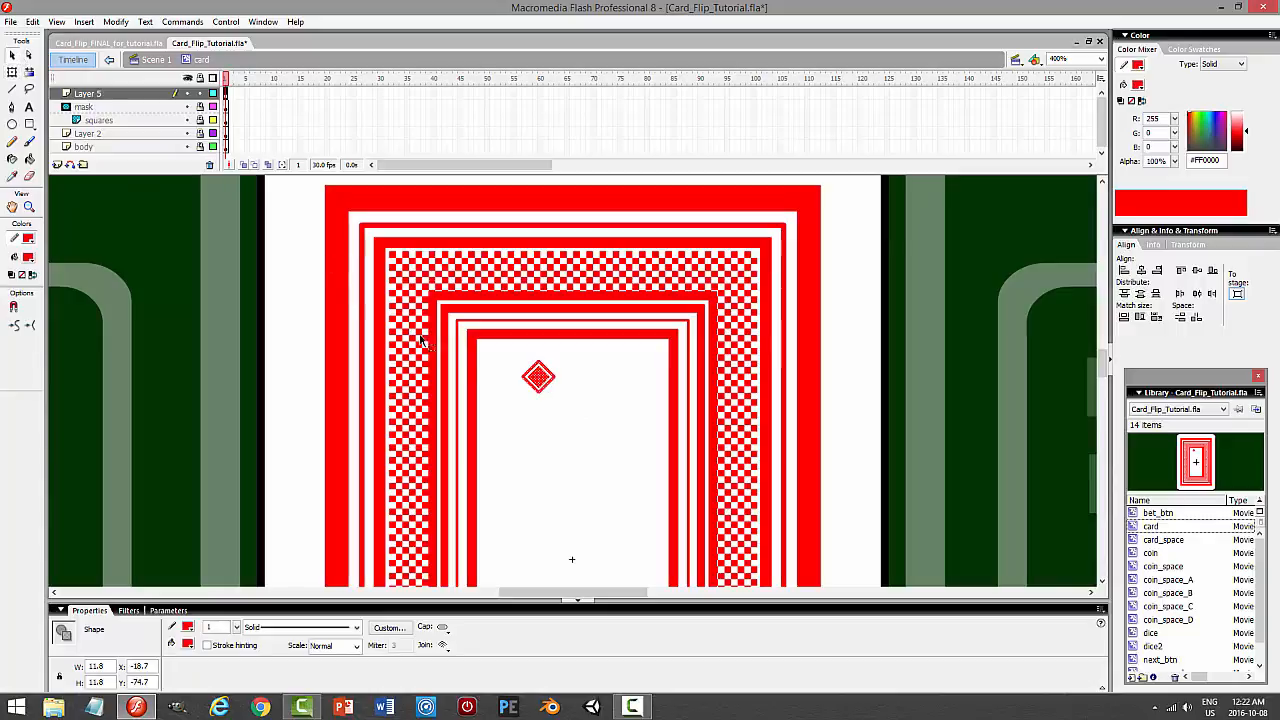
left_click_drag(548, 383, 540, 425)
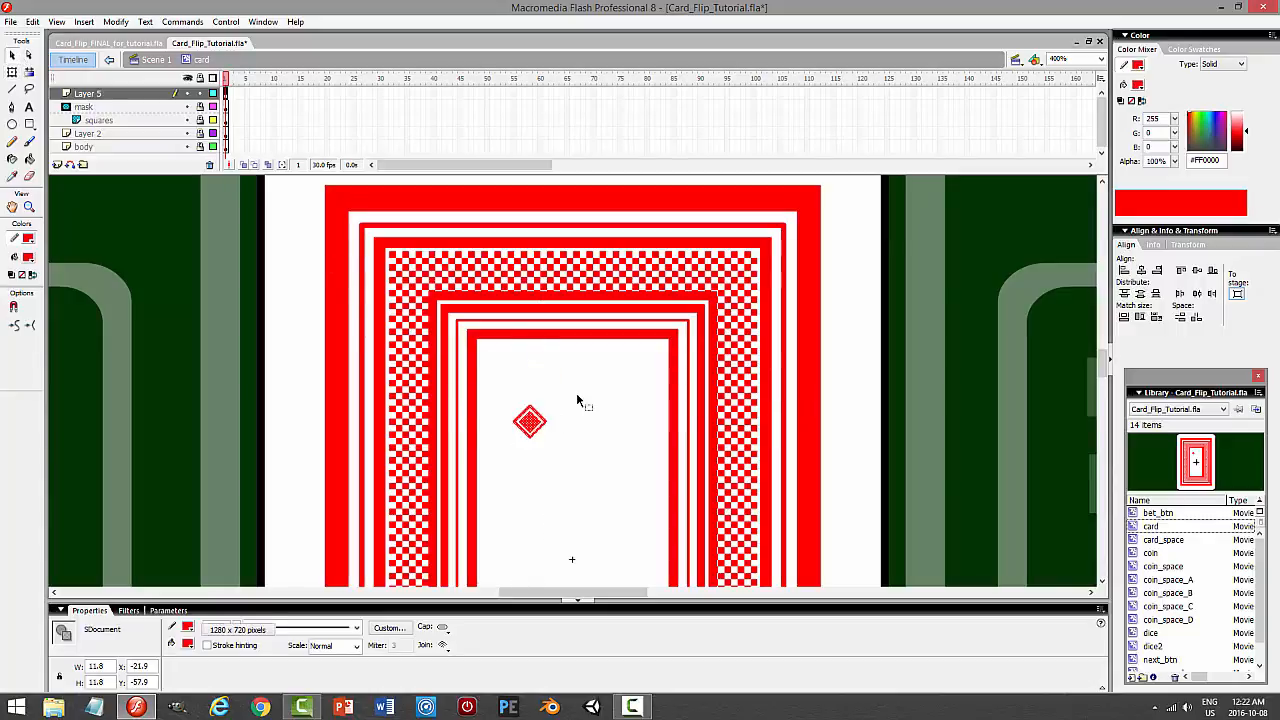
left_click(577, 392)
Draw a small circle with red (#FF0000) fill and stroke directly above the diamond using the Oval tool.
left_click(14, 125)
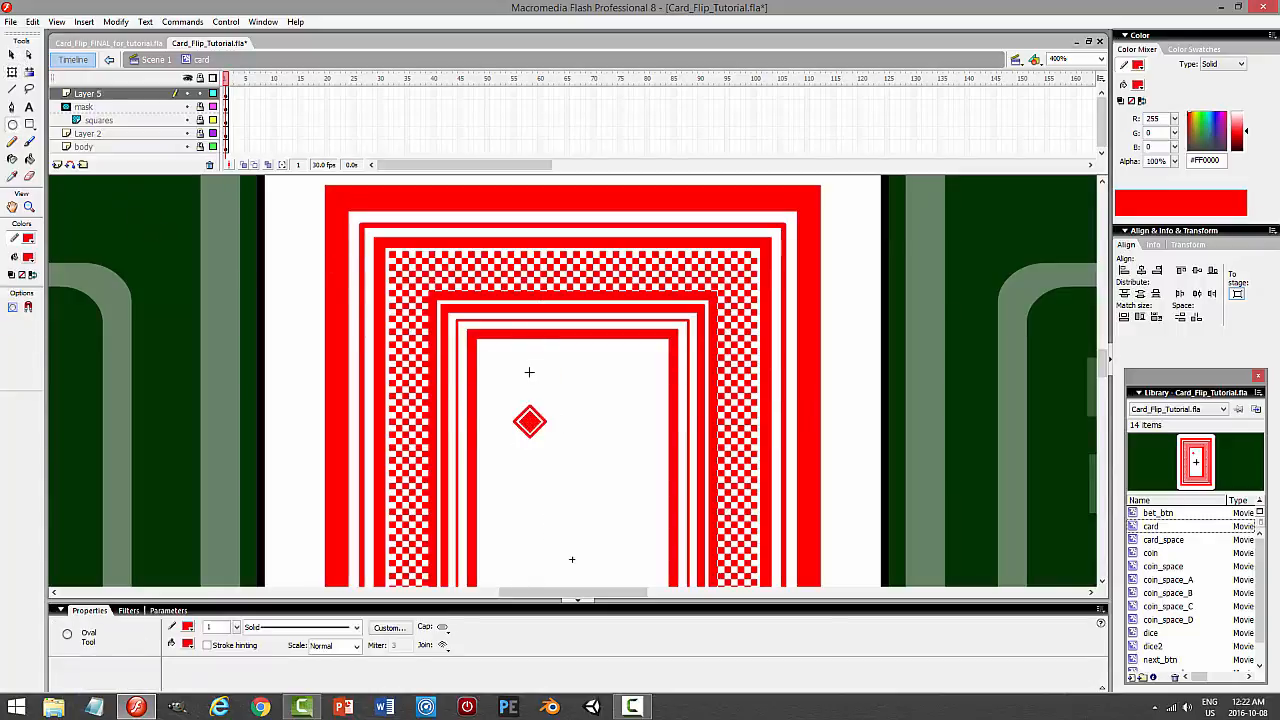
left_click_drag(530, 373, 536, 381)
left_click_drag(531, 380, 542, 385)
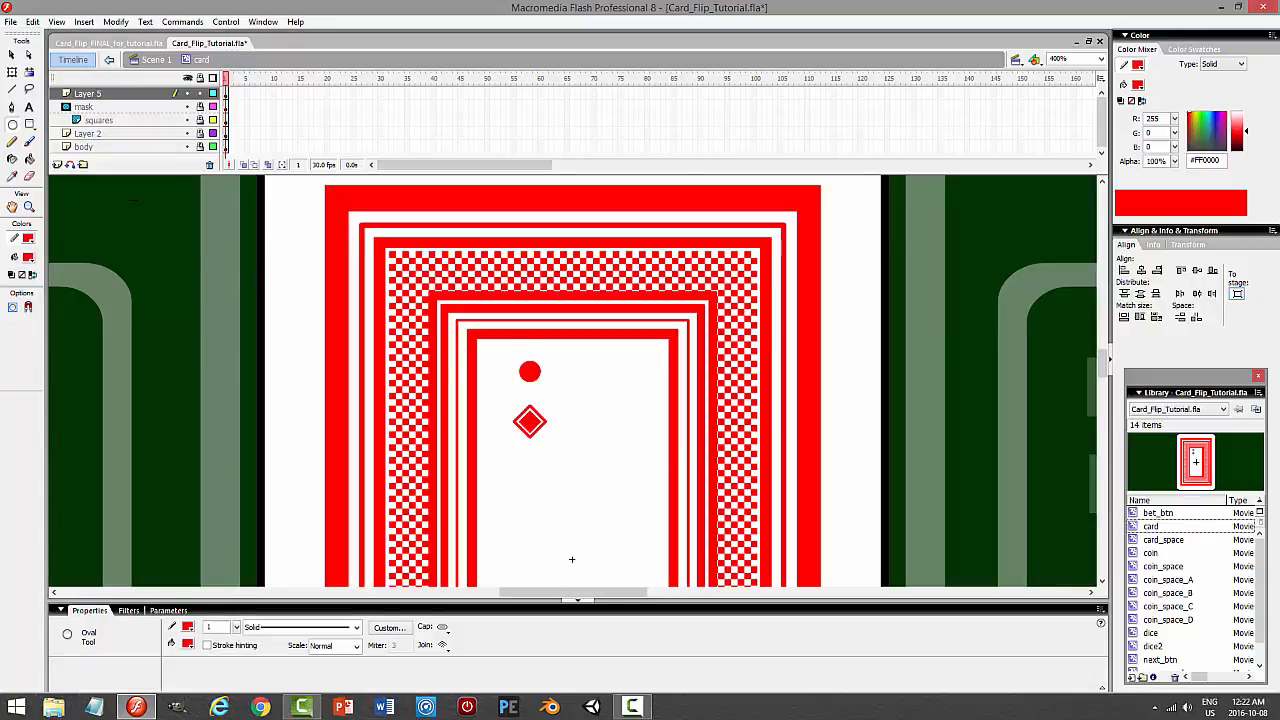
Enlarge the outline of the circle above the diamond about its centre into a separate ring about 9.3 px wide.
left_click(13, 55)
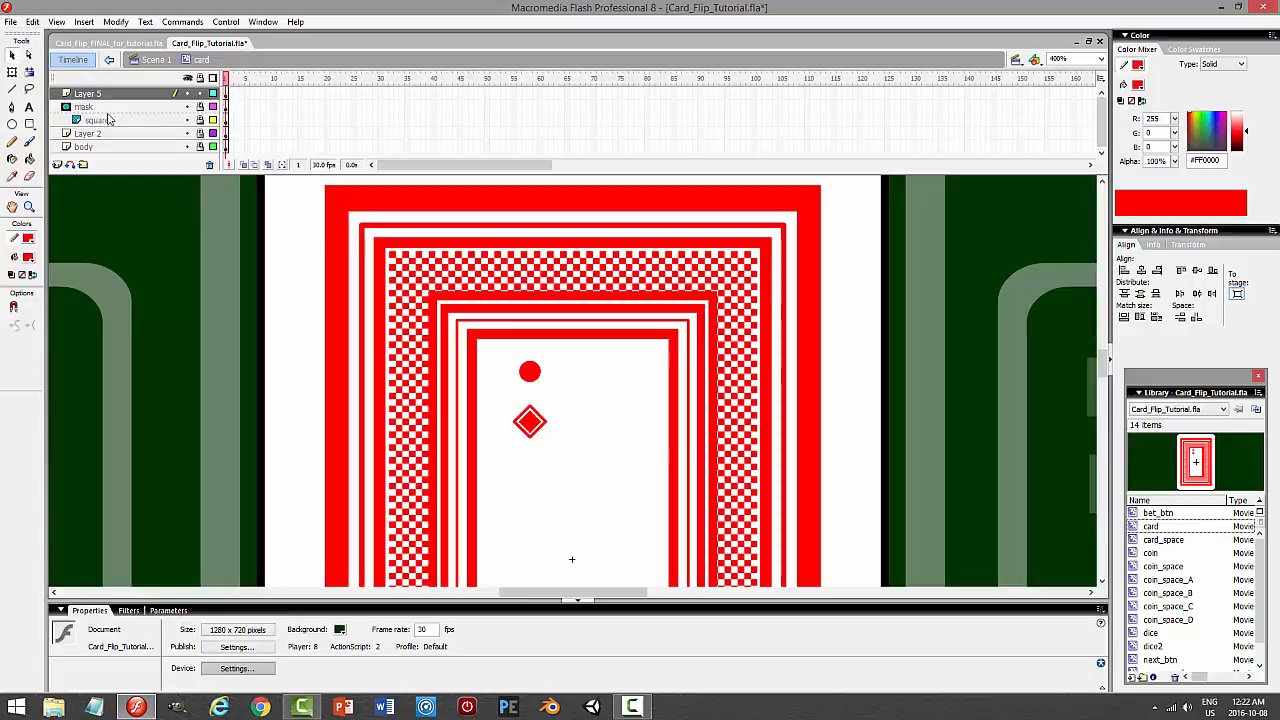
left_click(530, 370)
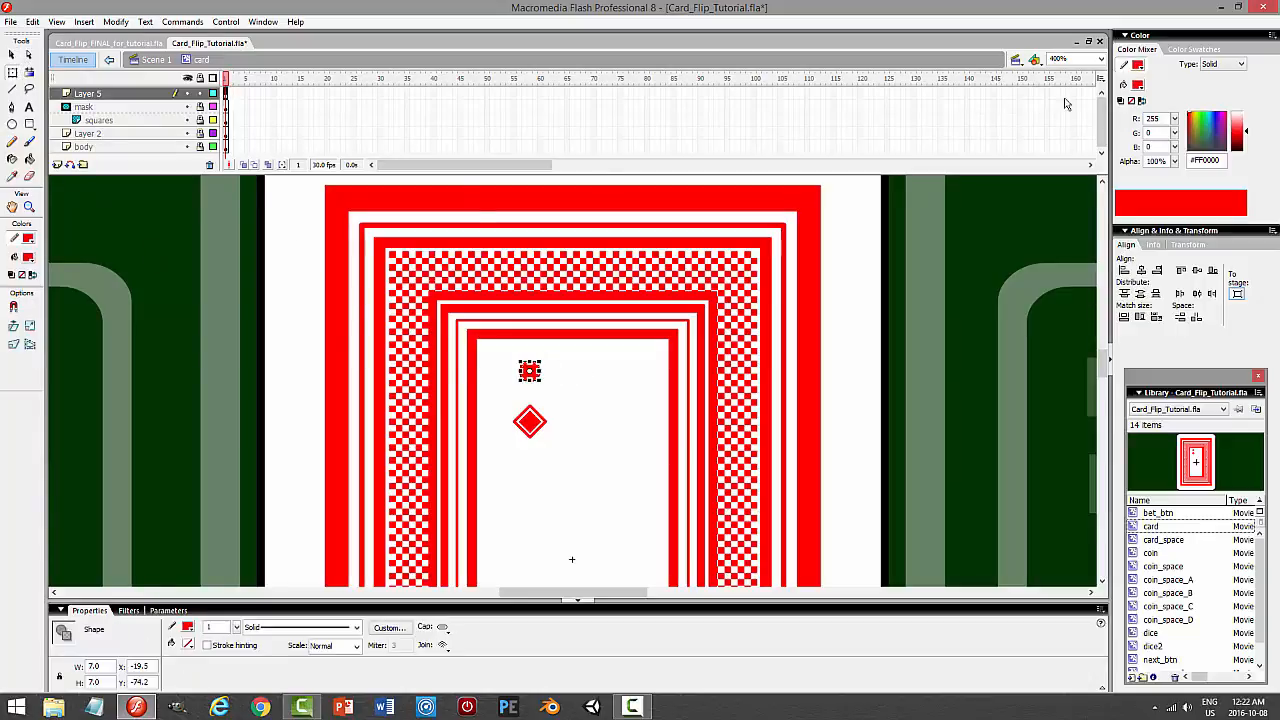
left_click(1102, 59)
left_click(1075, 136)
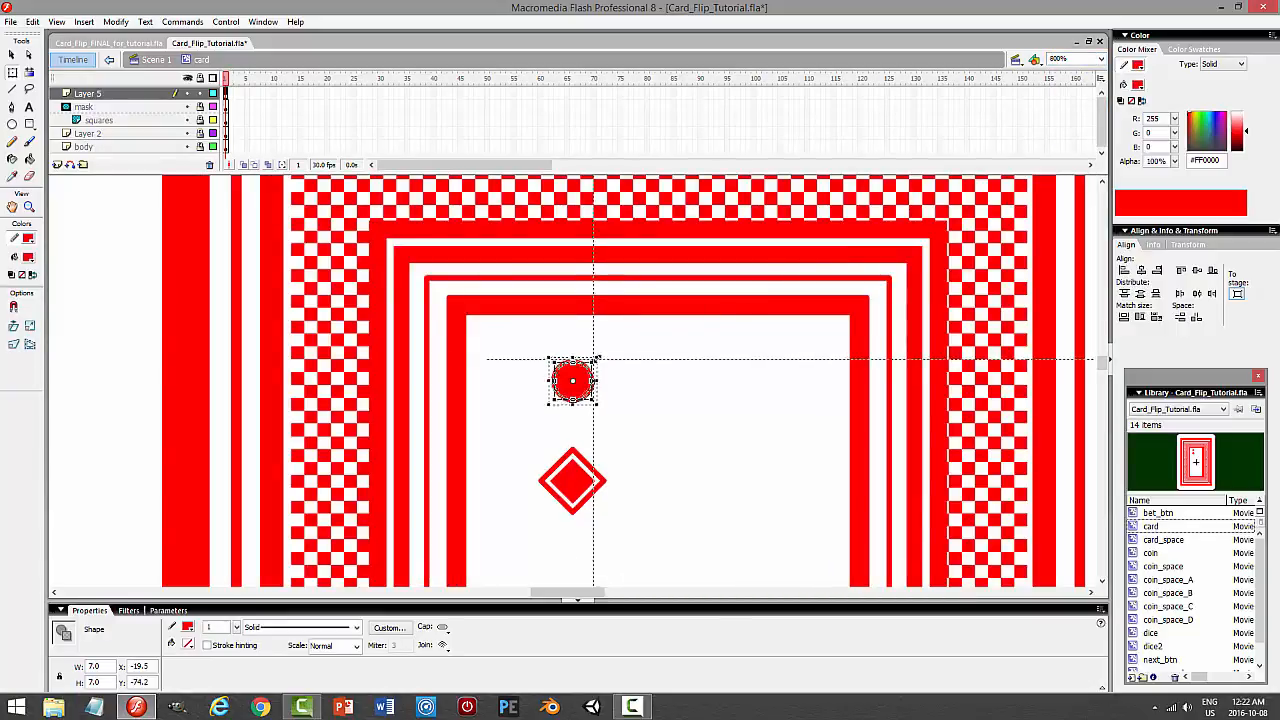
left_click_drag(595, 360, 601, 354)
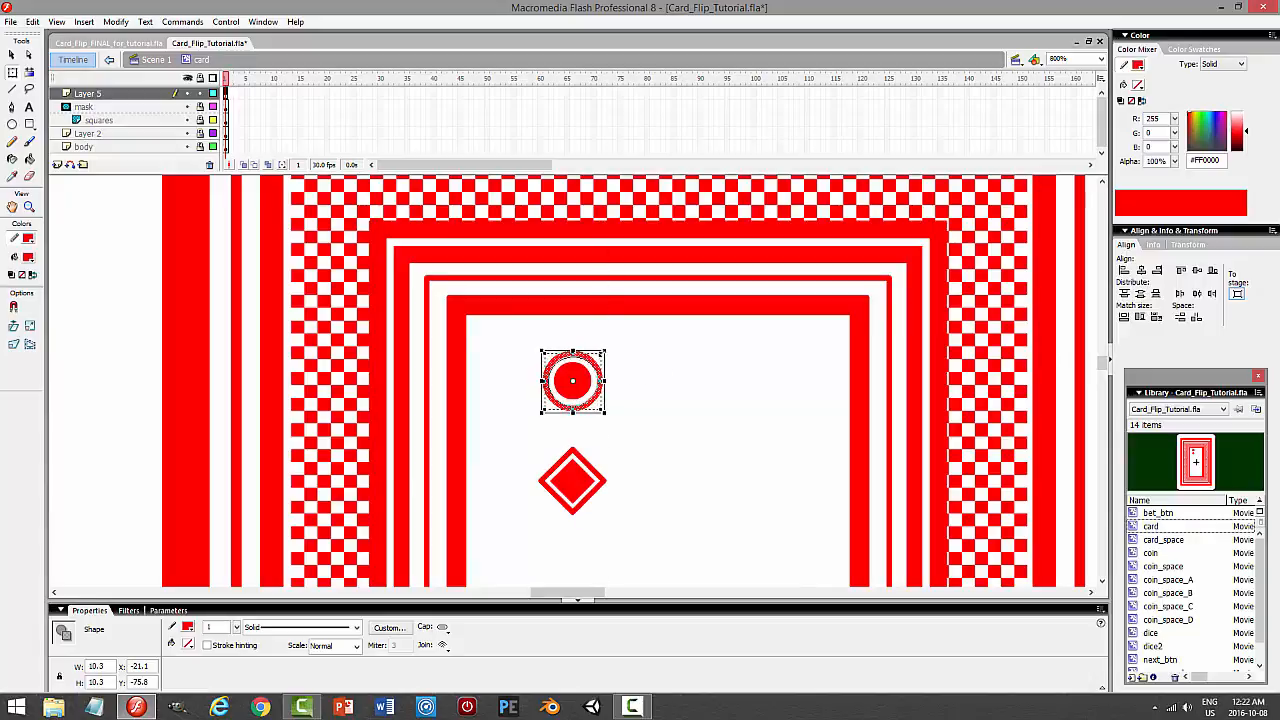
left_click(656, 352)
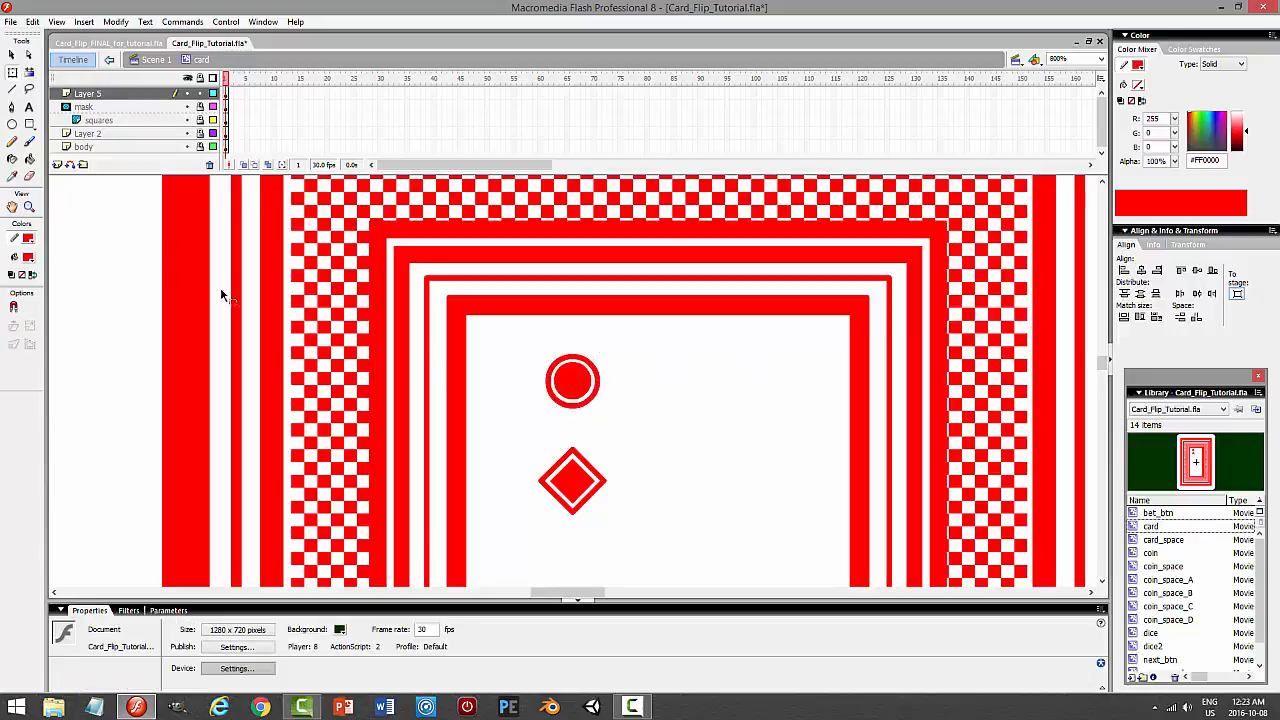
Select the circle's fill together with its ring and scale both down to about 6.5 px.
key("v")
left_click(572, 398)
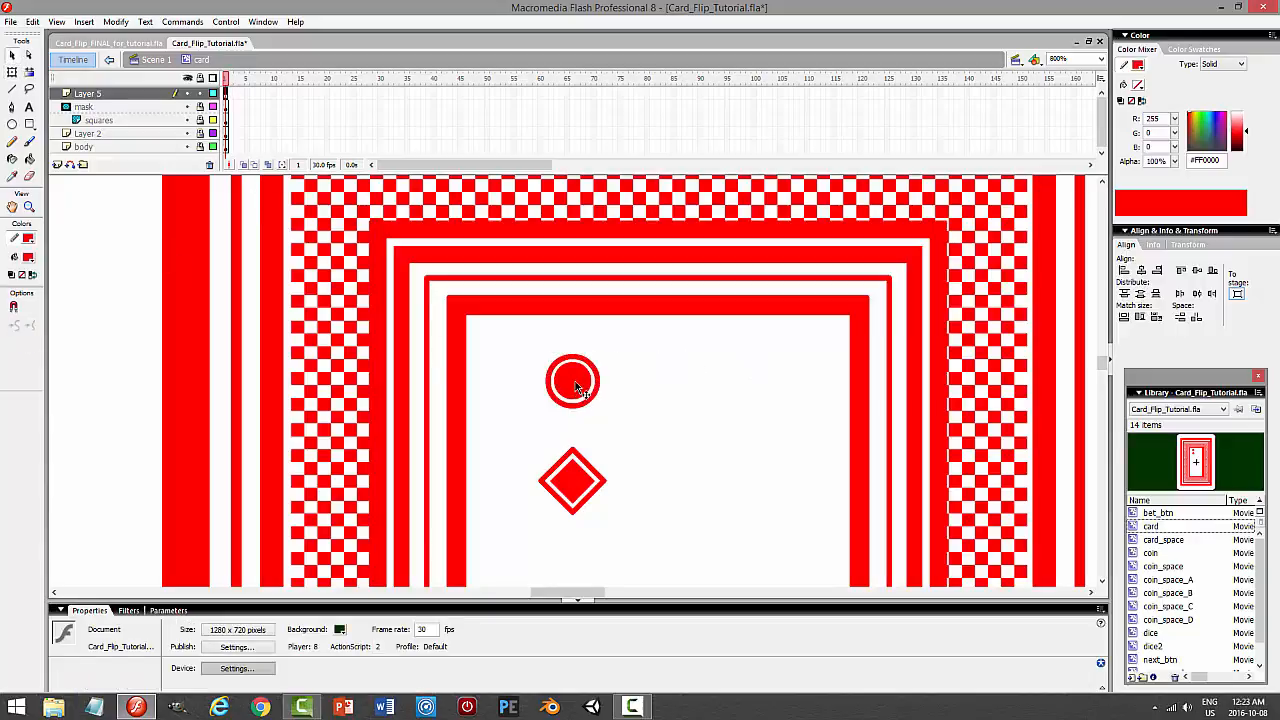
double_click(581, 390)
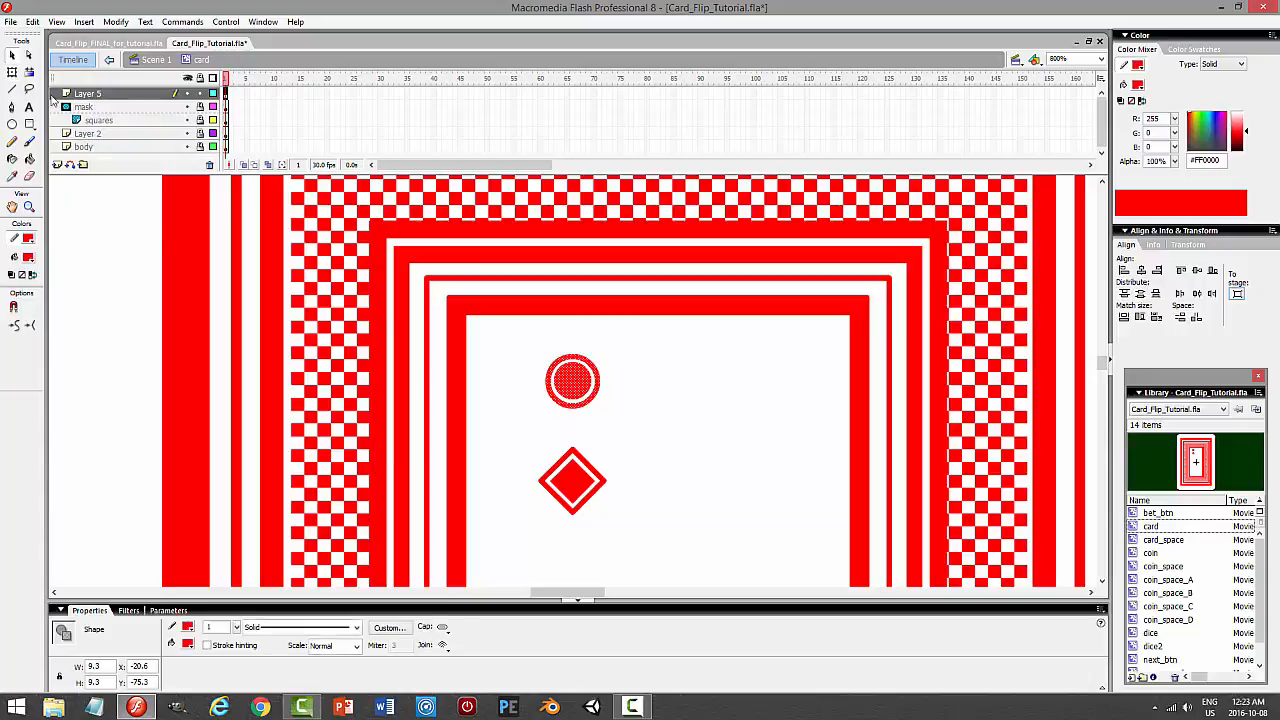
left_click(12, 72)
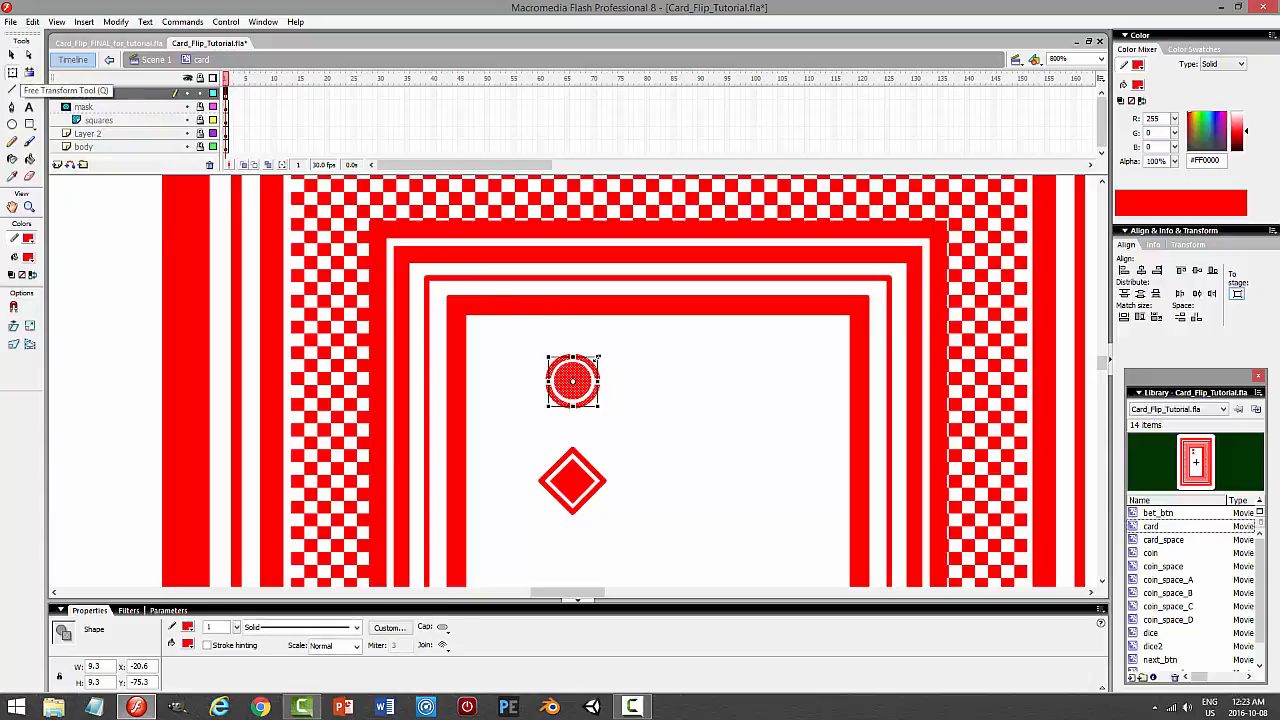
left_click_drag(598, 356, 593, 362)
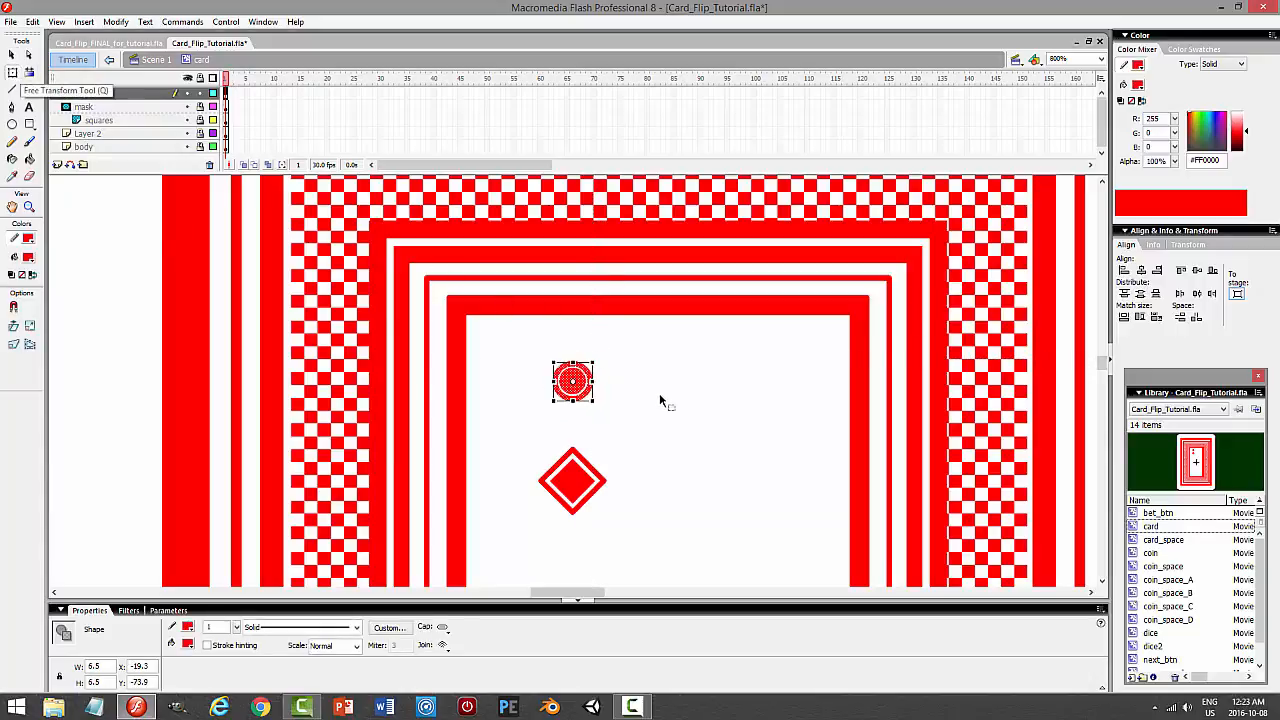
key("v")
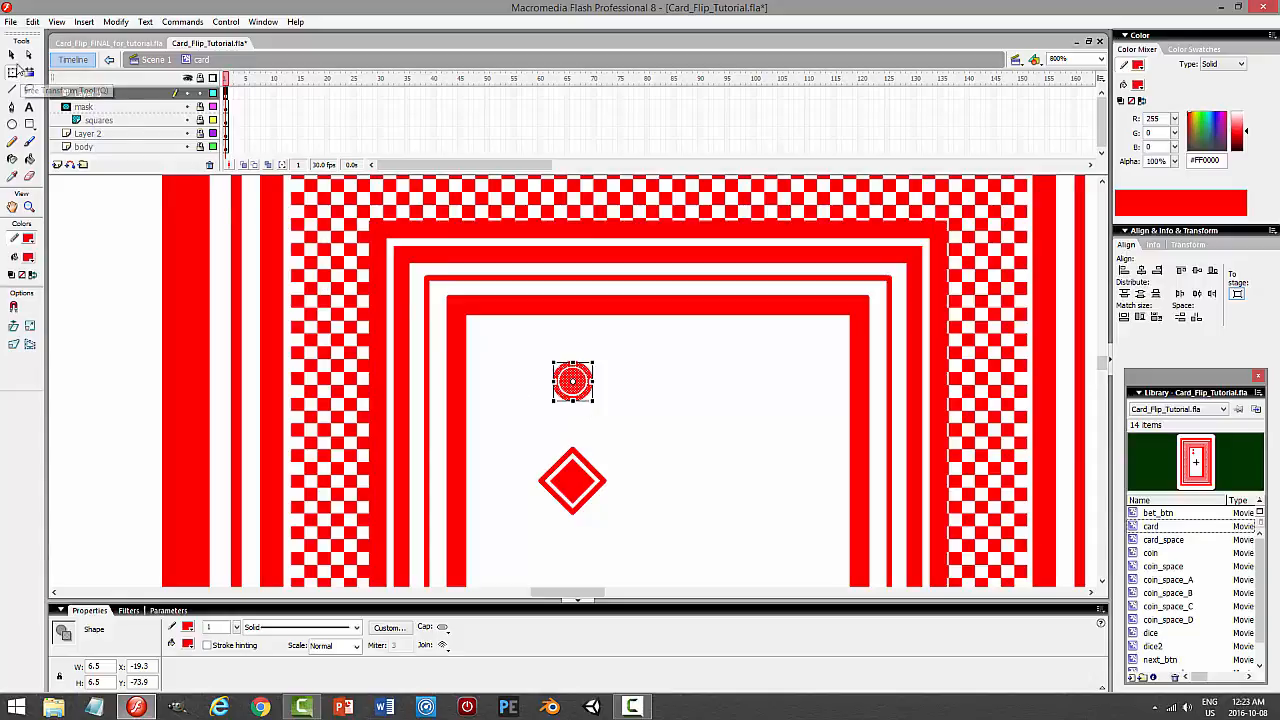
Move the ringed circle down to sit just above the diamond, centred over its upper tip.
left_click_drag(575, 400, 572, 432)
key("Up")
key("Up")
key("Up")
key("Up")
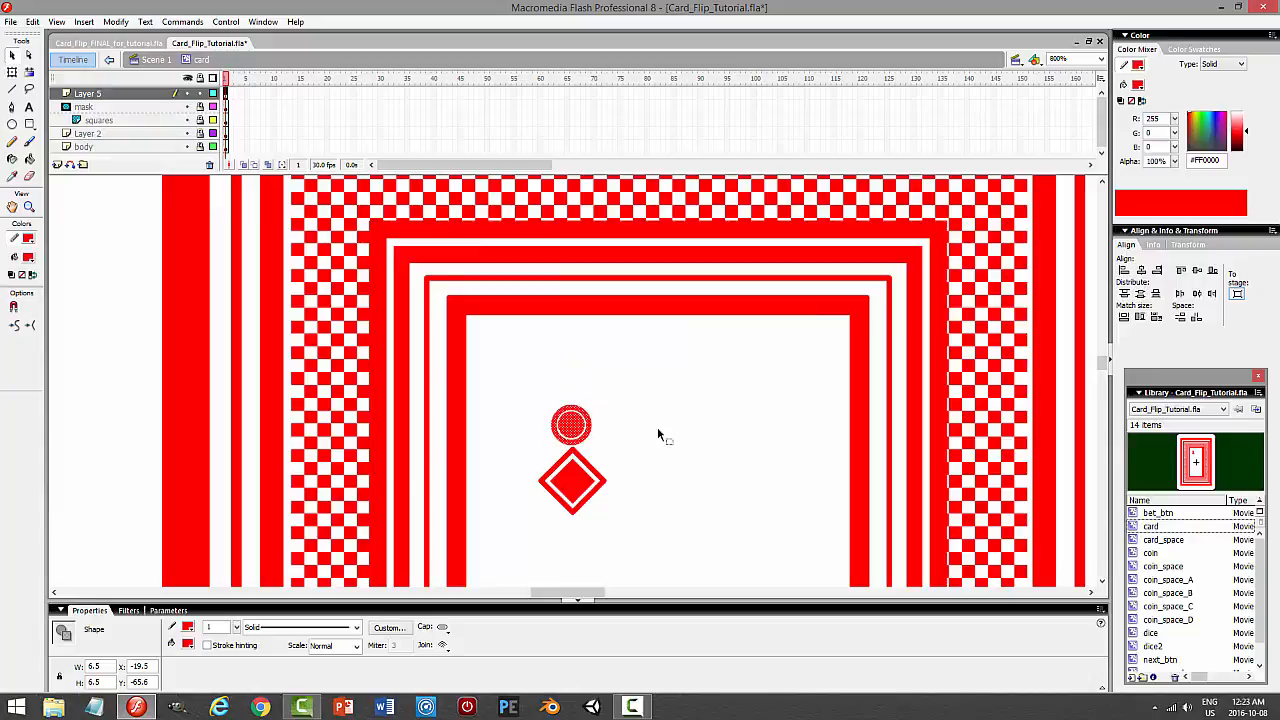
key("Right")
Place a copy of the ringed circle just beyond the diamond's right corner, leaving a small gap.
left_click_drag(568, 428, 614, 472)
key("Right")
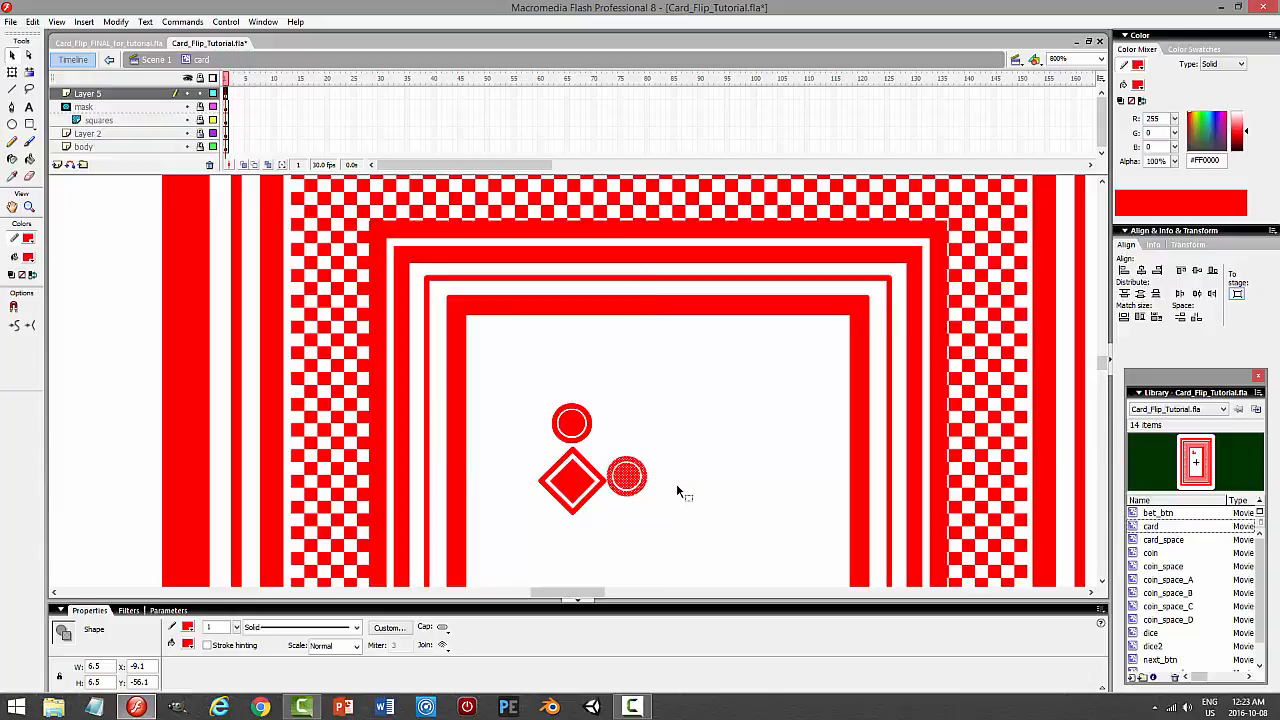
key("Right")
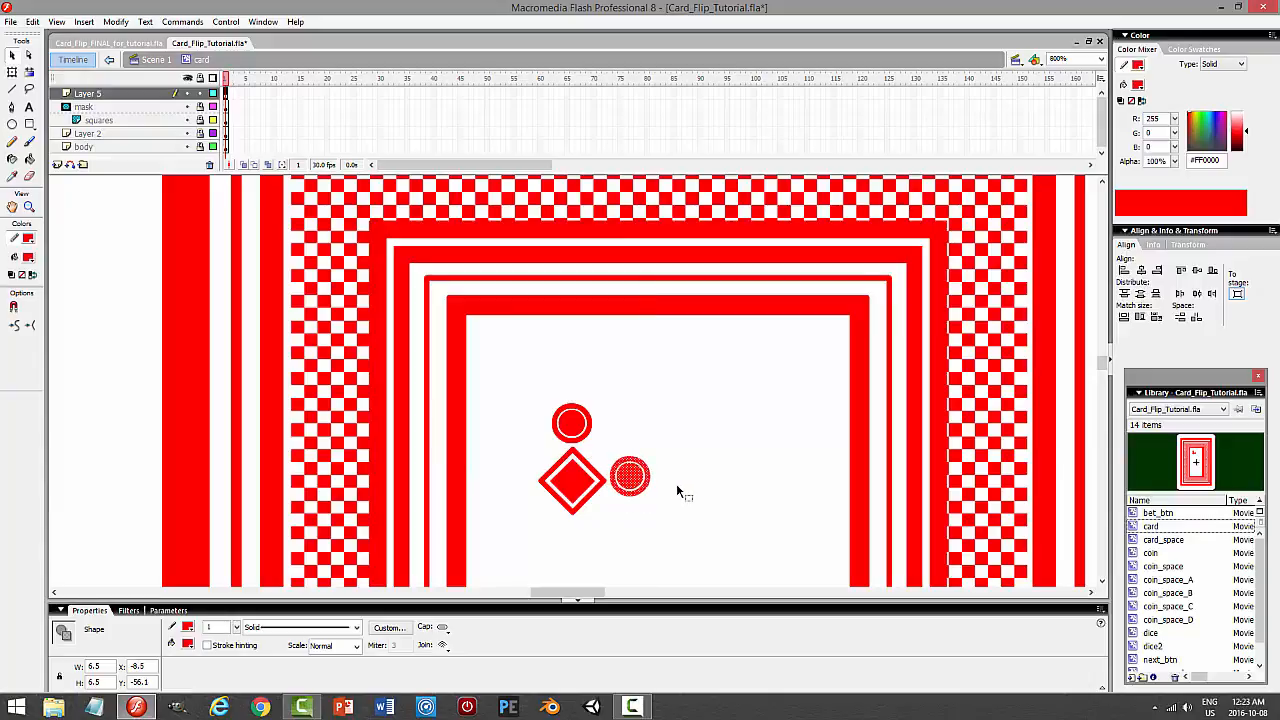
left_click(686, 494)
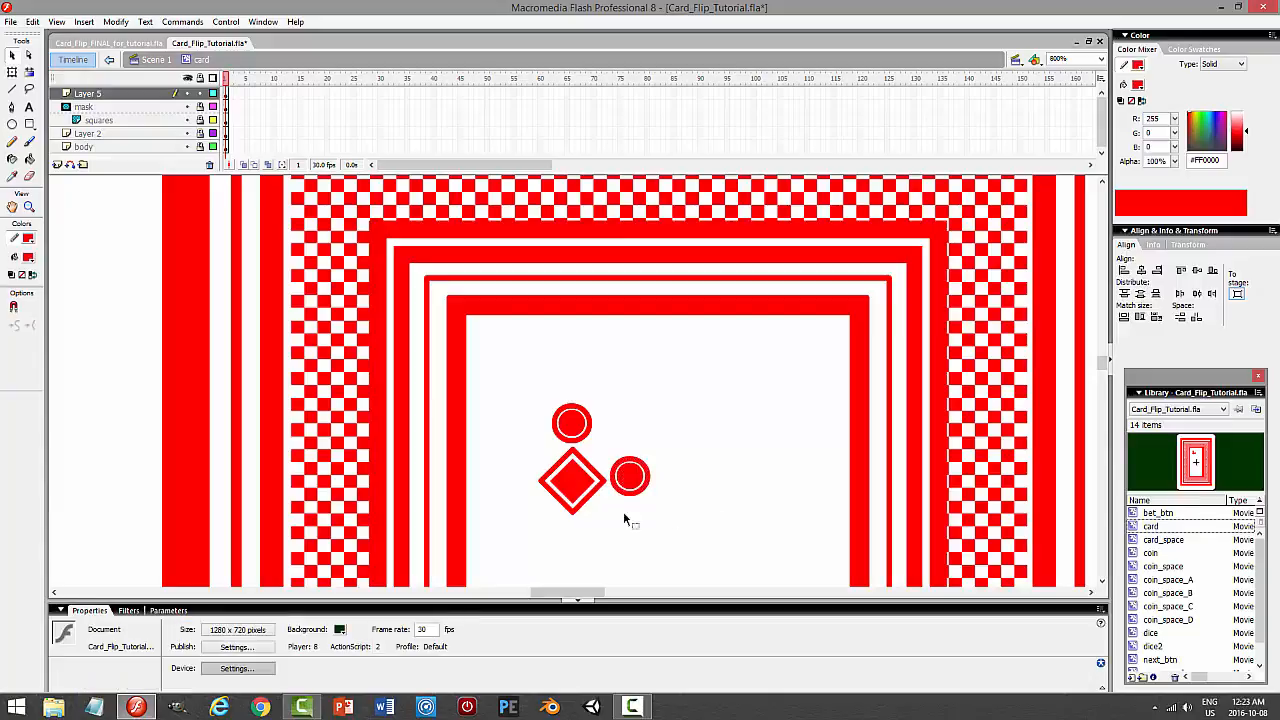
Select the diamond and both ringed circles and scale them down together to about 12 px wide.
mouse_move(521, 380)
left_mouse_down()
mouse_move(610, 506)
mouse_move(656, 540)
left_mouse_up()
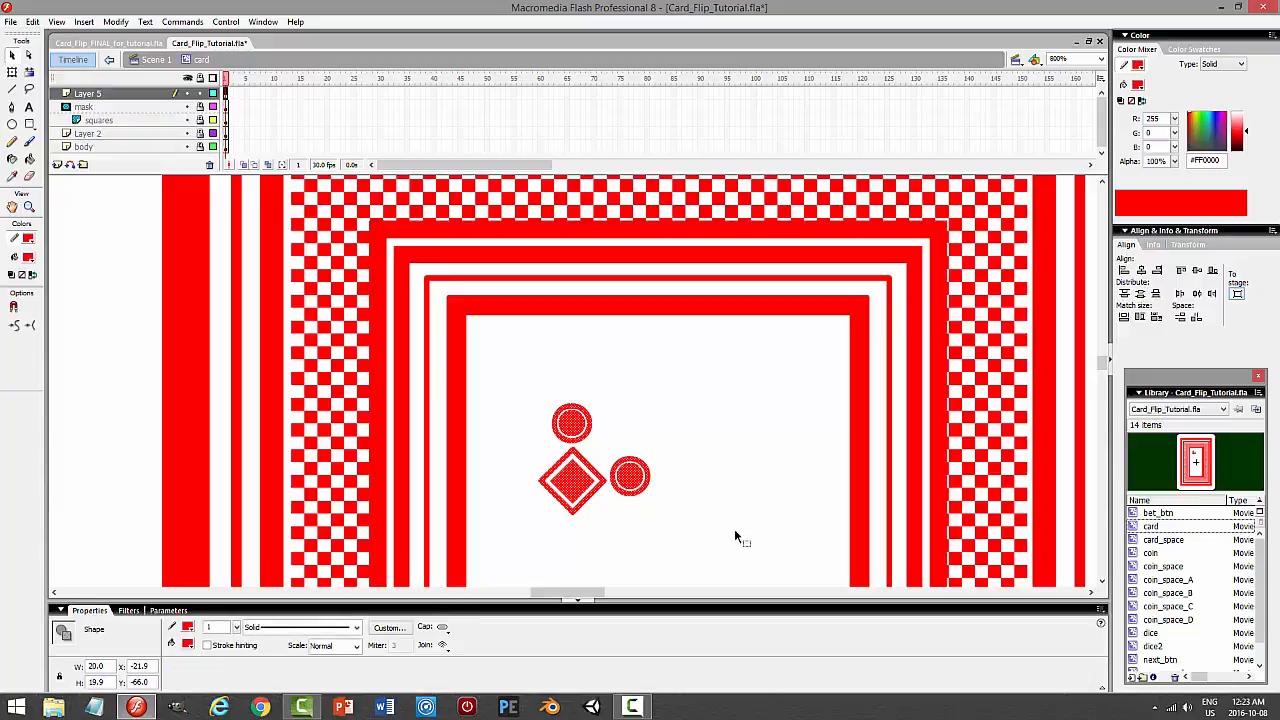
scroll(1106, 362, "down", 1)
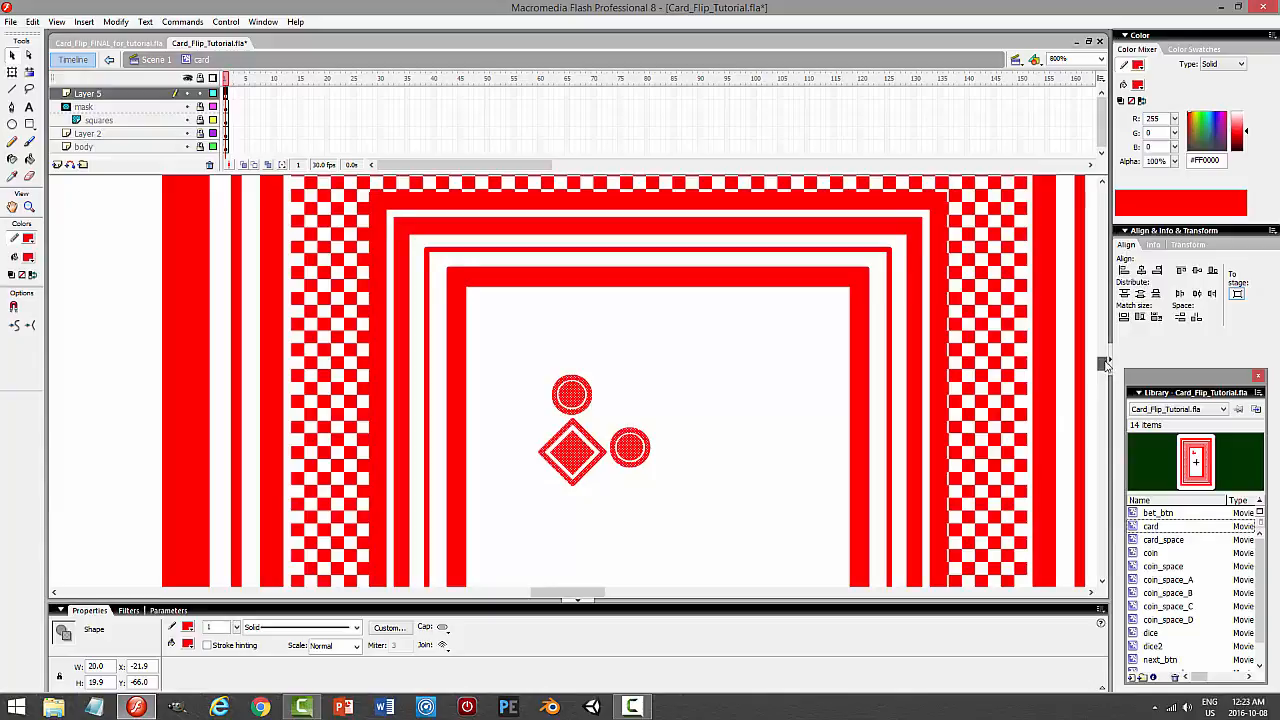
left_click_drag(1106, 365, 1106, 368)
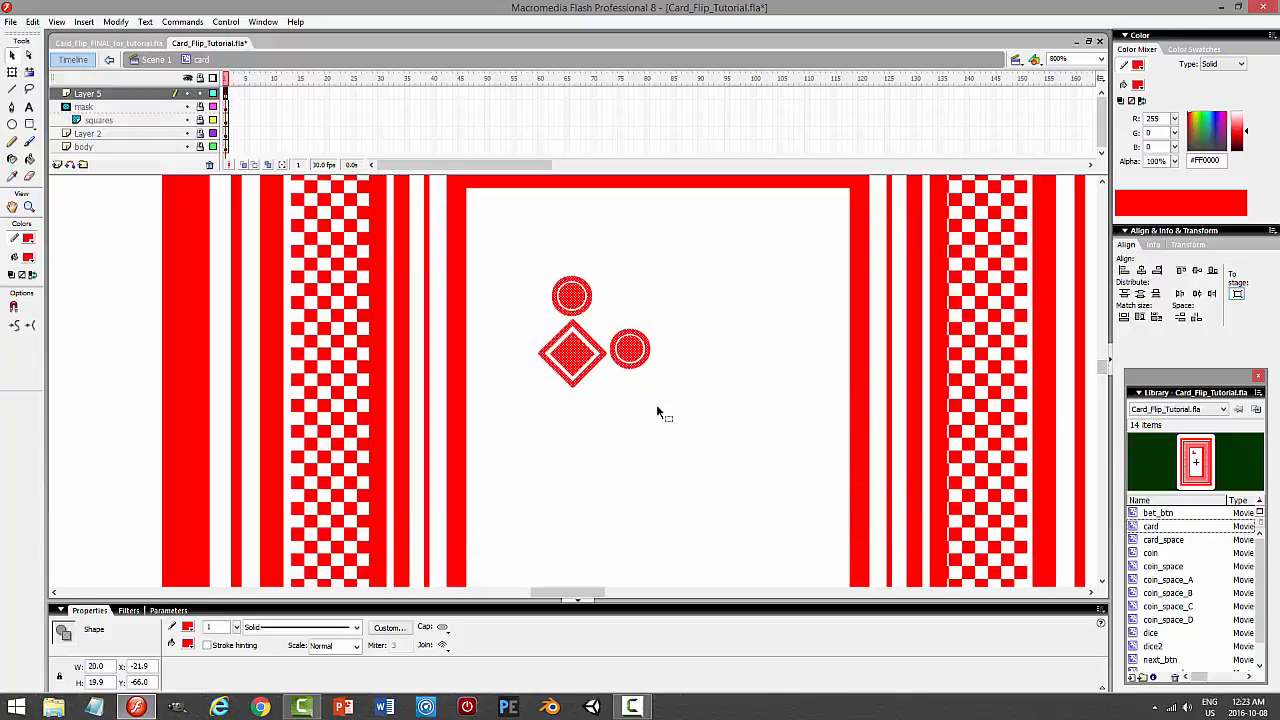
left_click(13, 74)
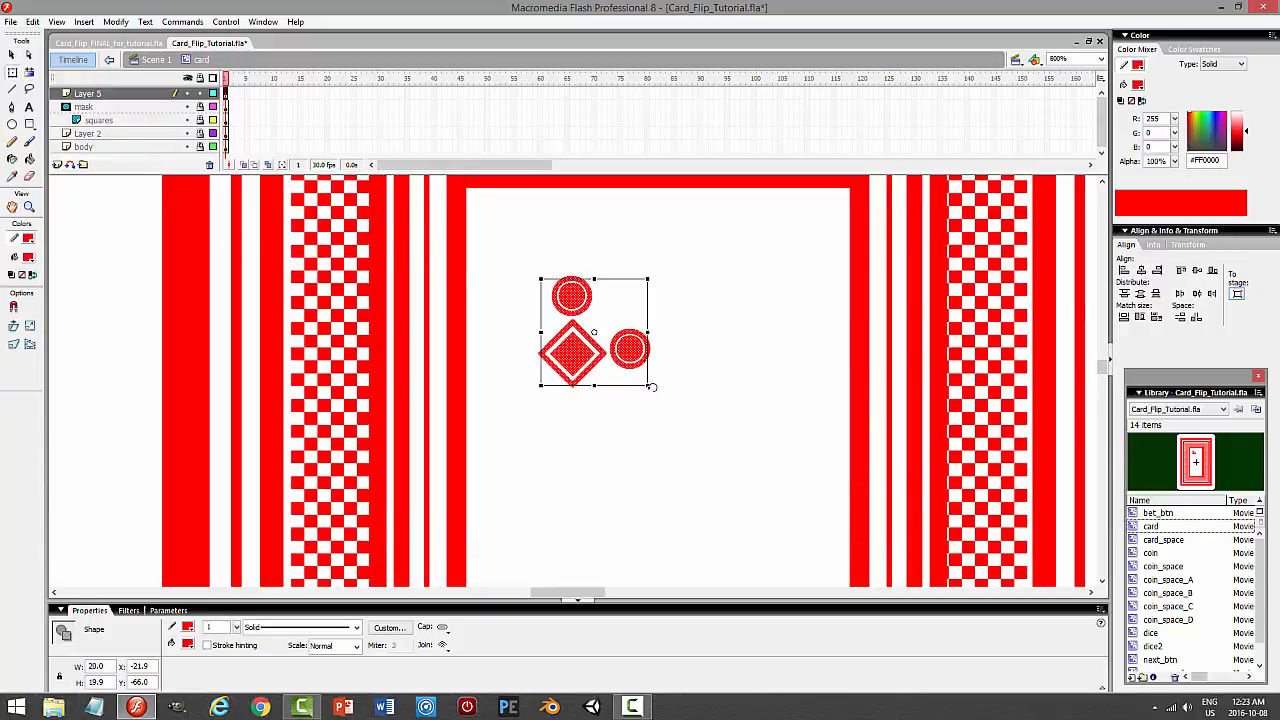
left_click_drag(649, 384, 629, 365)
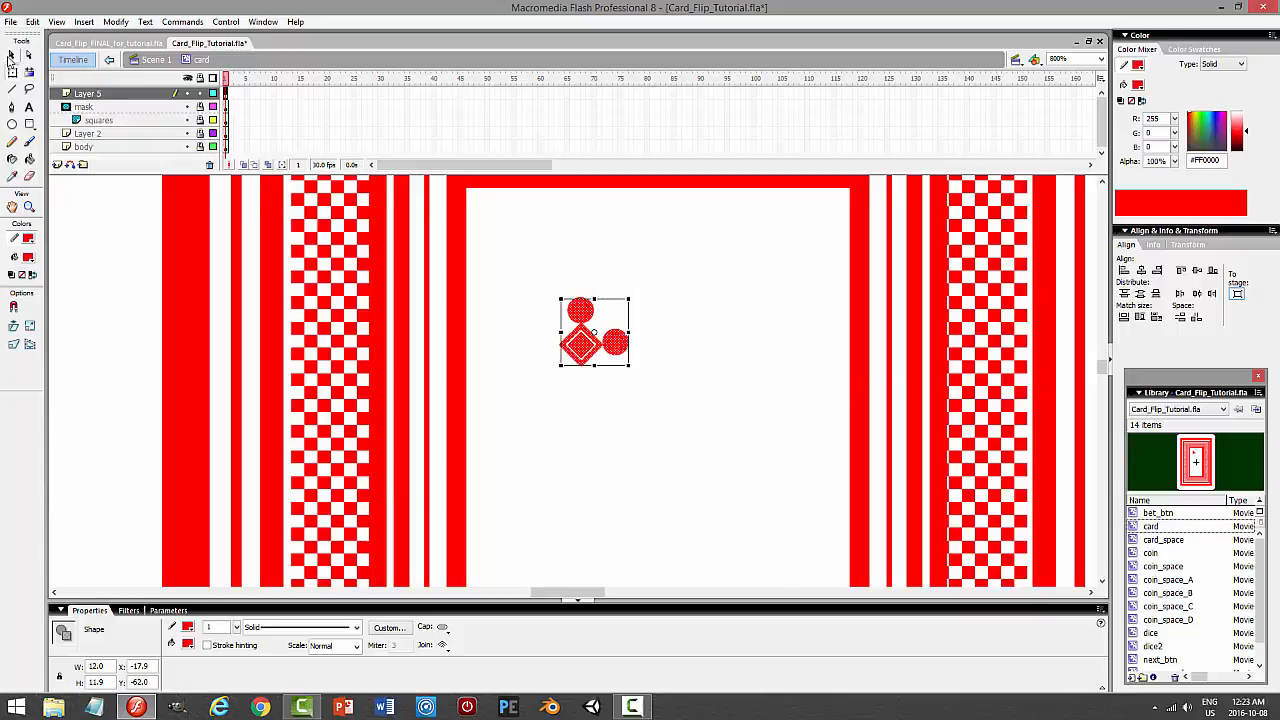
left_click(12, 56)
left_click(646, 268)
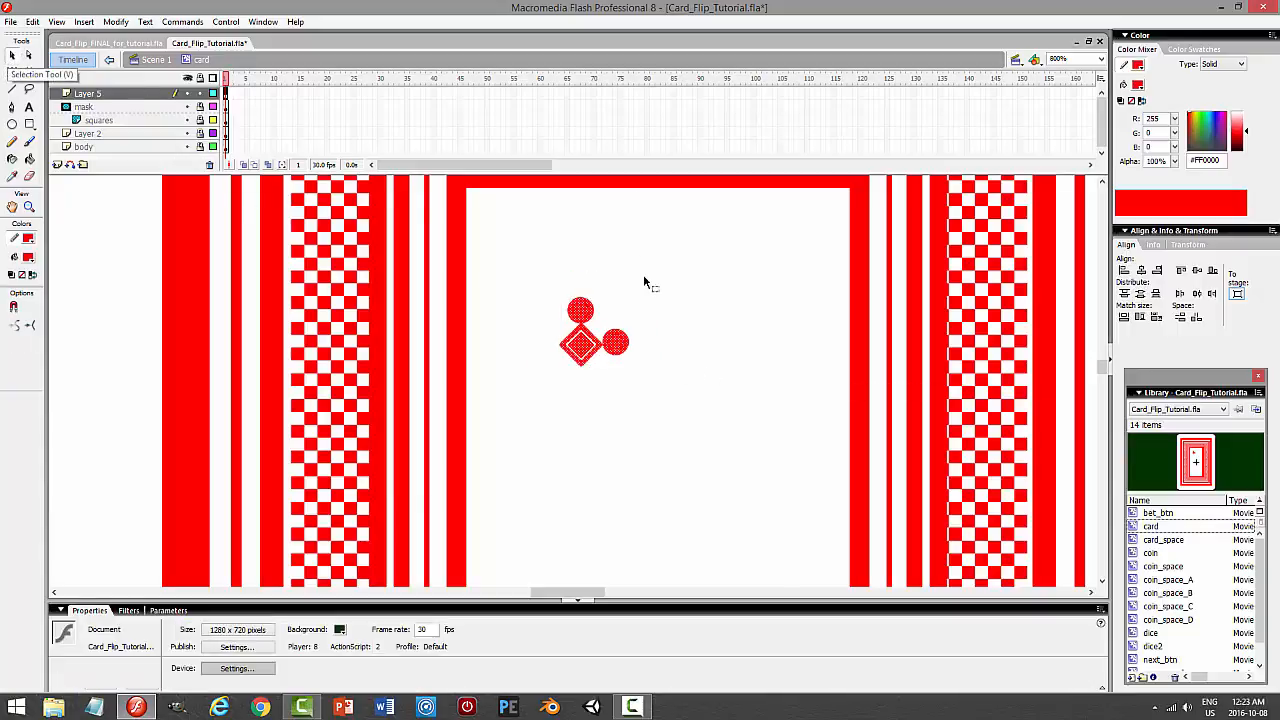
left_click(583, 312)
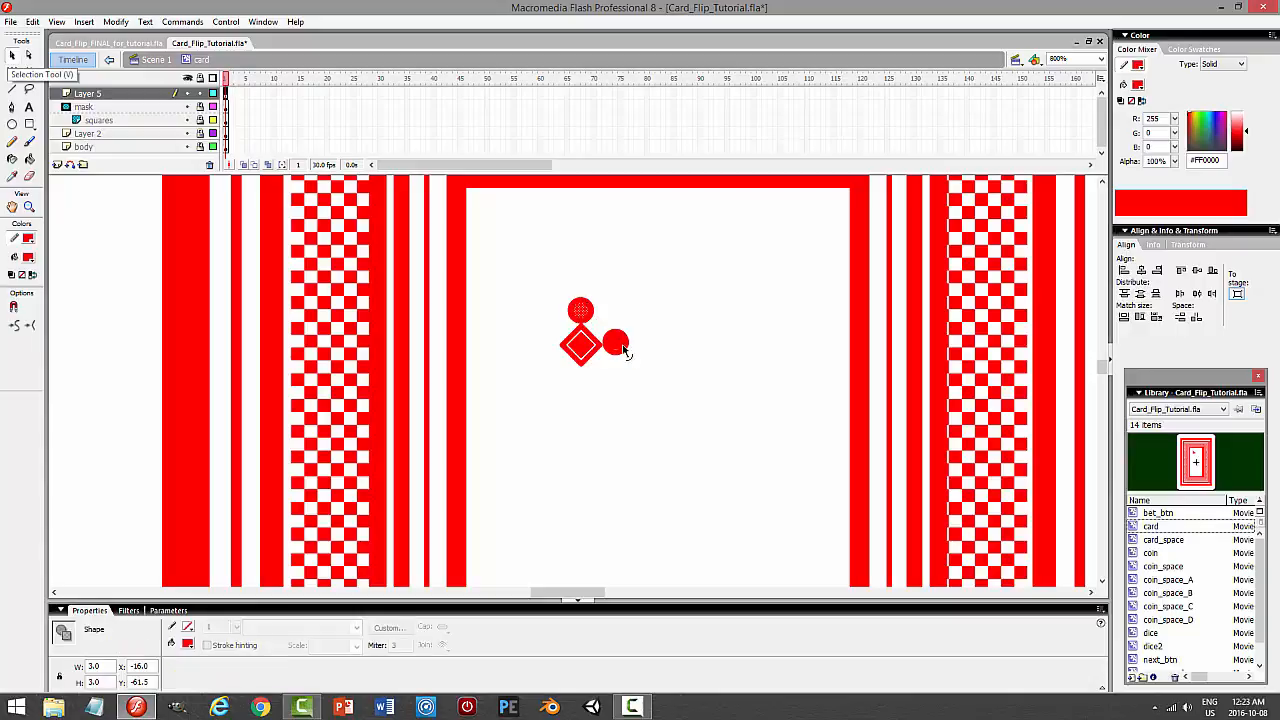
left_click(115, 21)
left_click(573, 254)
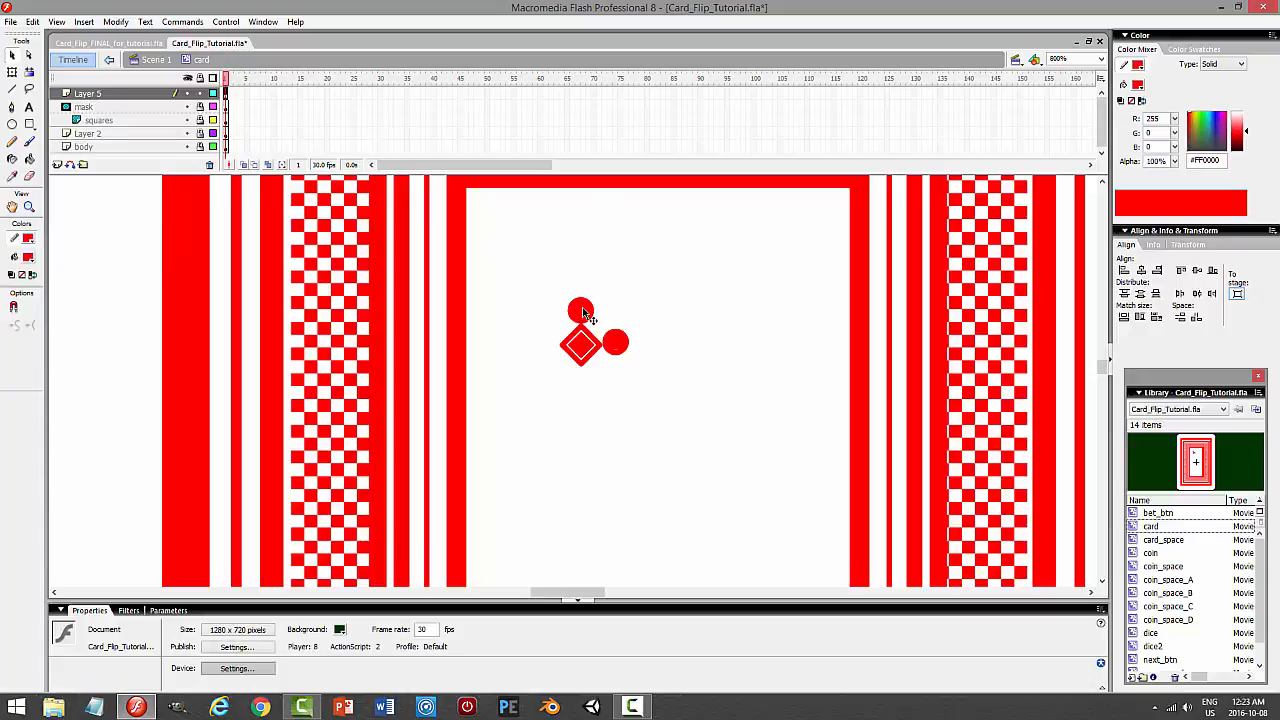
Scale the inner fill of the circle above the diamond to 85%, with no rotation.
left_click(584, 313)
left_click(117, 23)
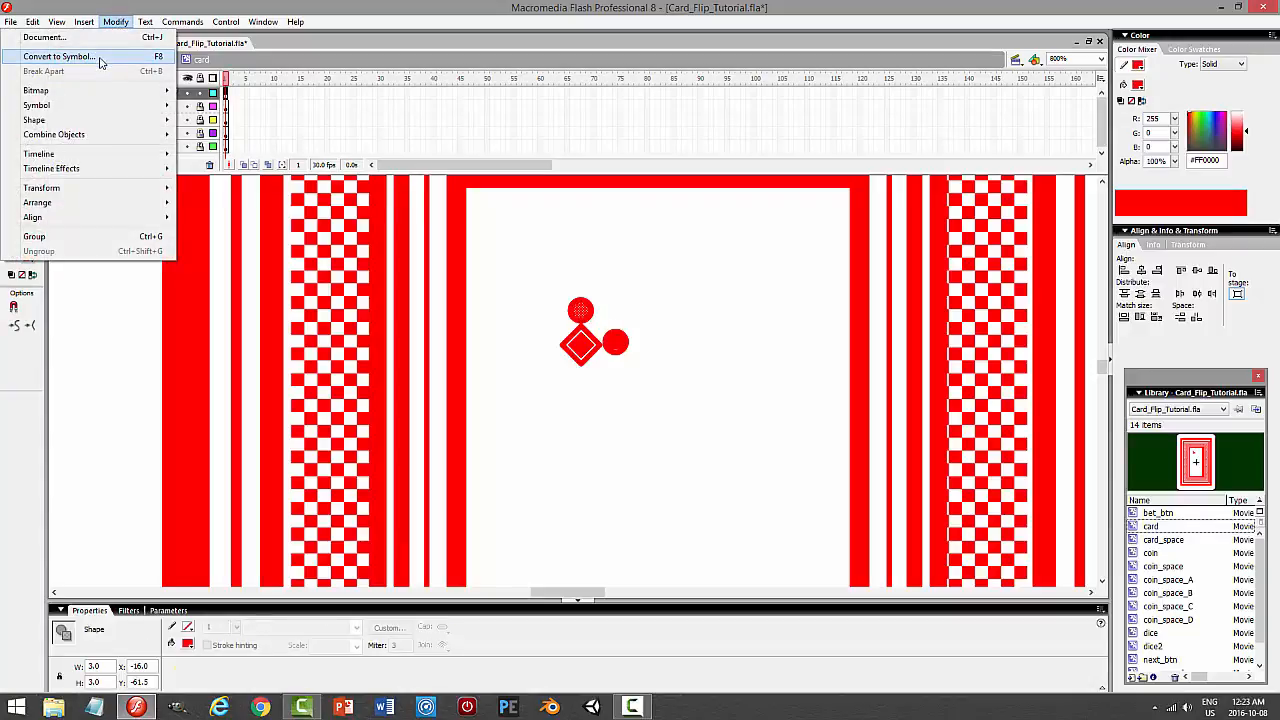
mouse_move(74, 192)
left_click(230, 261)
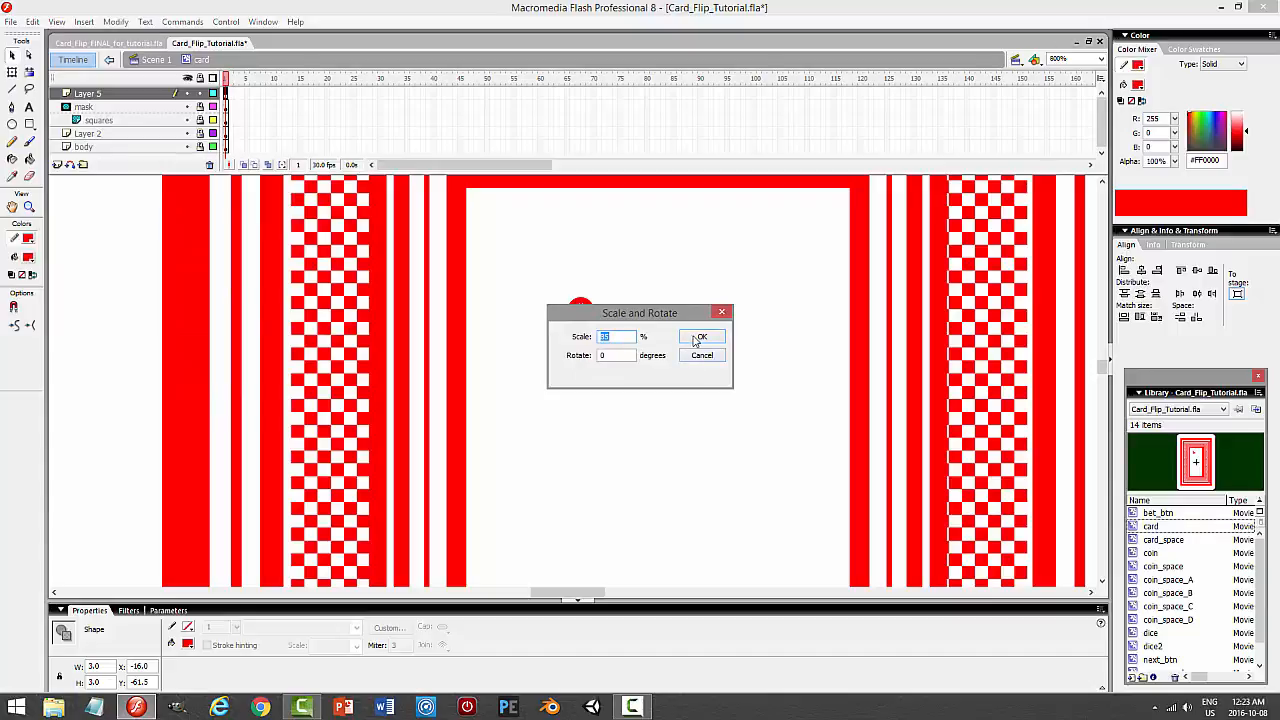
left_click(699, 338)
left_click(675, 322)
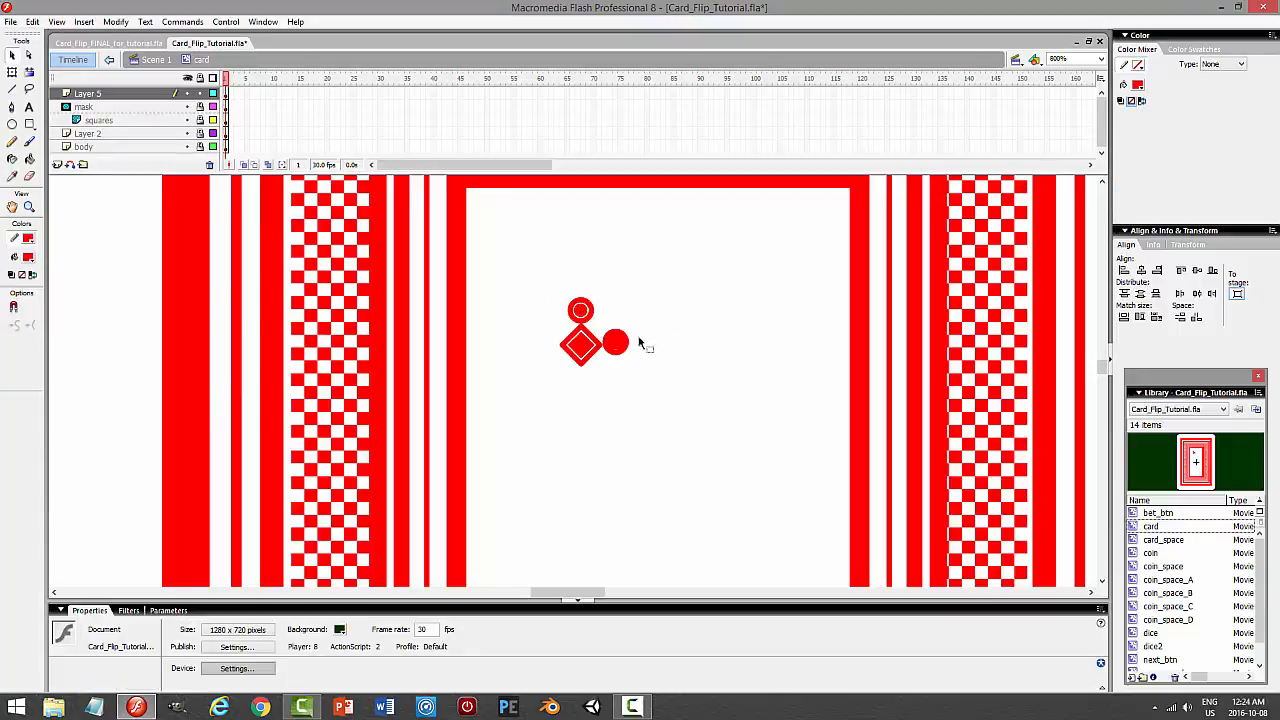
Shrink the upper circle's inner fill by a further 85% to widen the gap inside its ring.
left_click(580, 313)
left_click(115, 21)
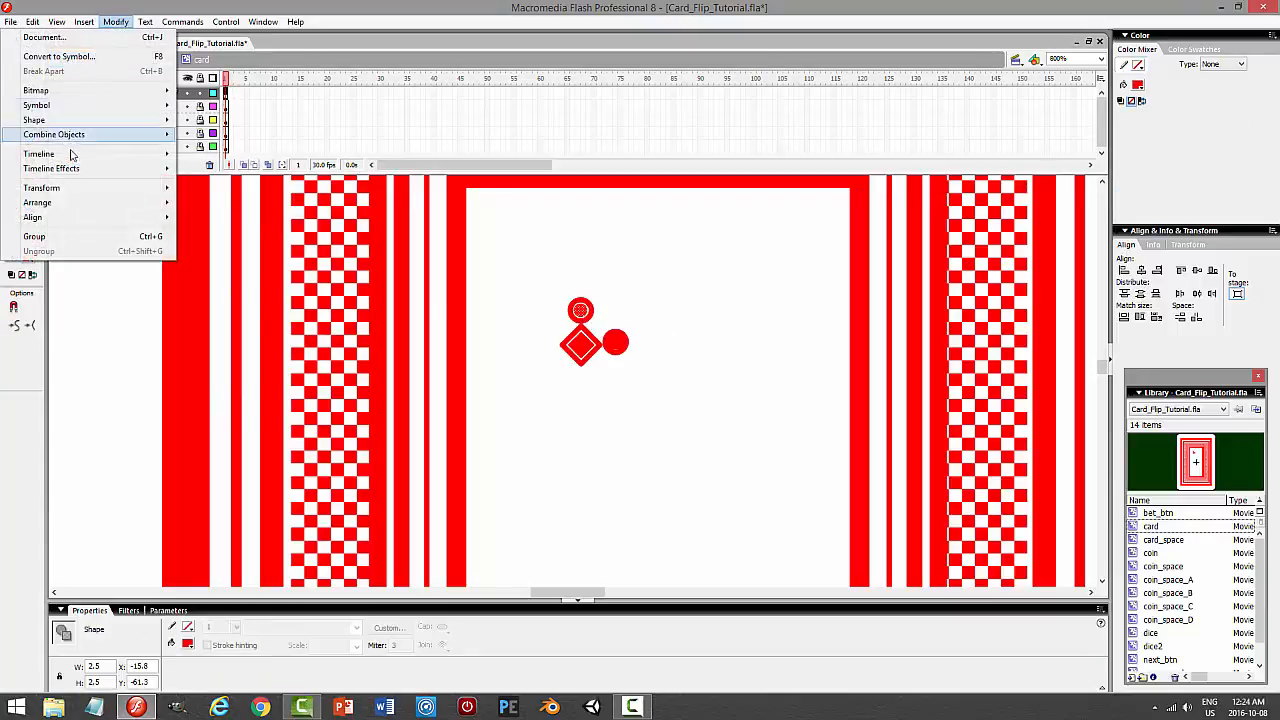
mouse_move(69, 188)
left_click(236, 264)
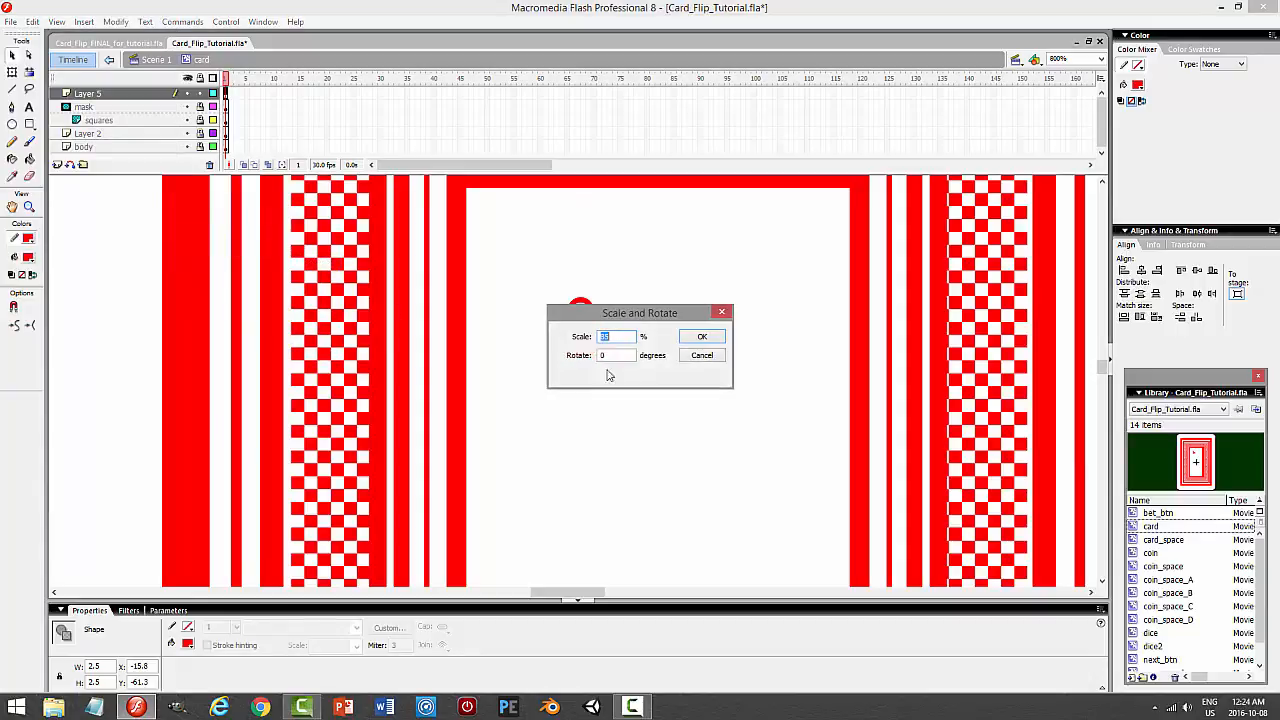
left_click(700, 337)
left_click(650, 330)
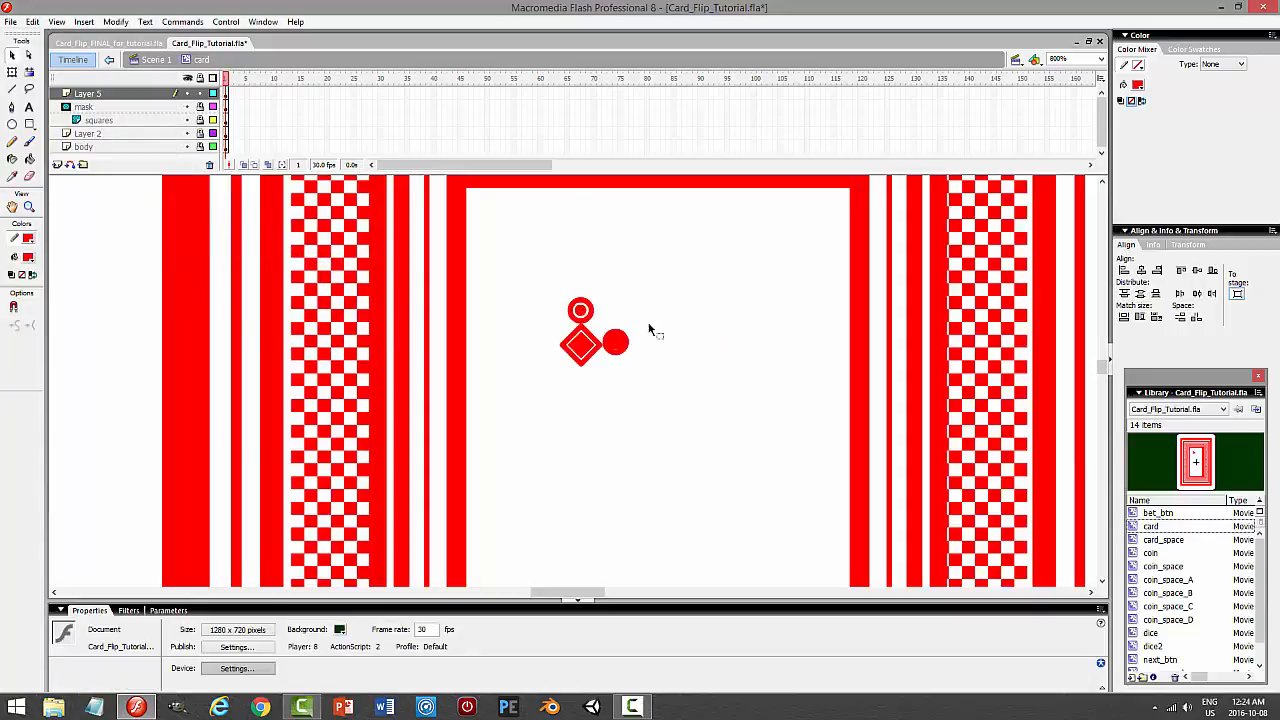
left_click(590, 311)
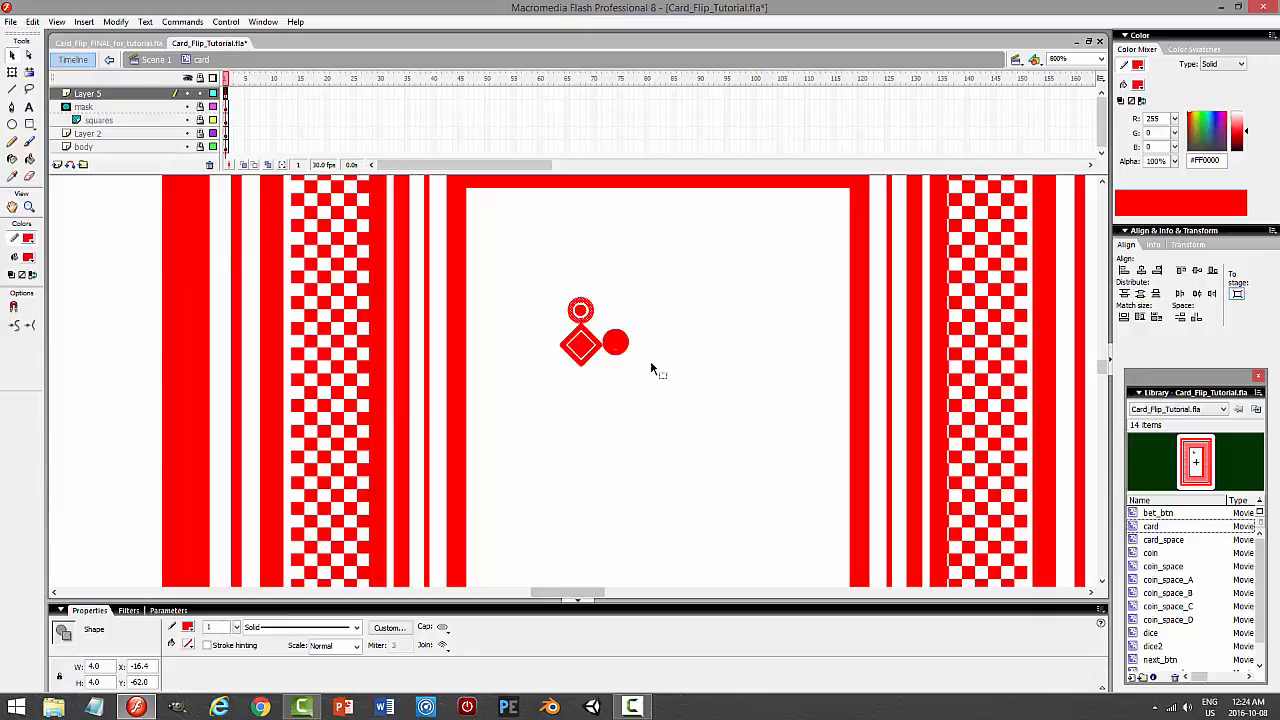
Scale the inner fill of the circle to the right of the diamond to 85%.
left_click(618, 344)
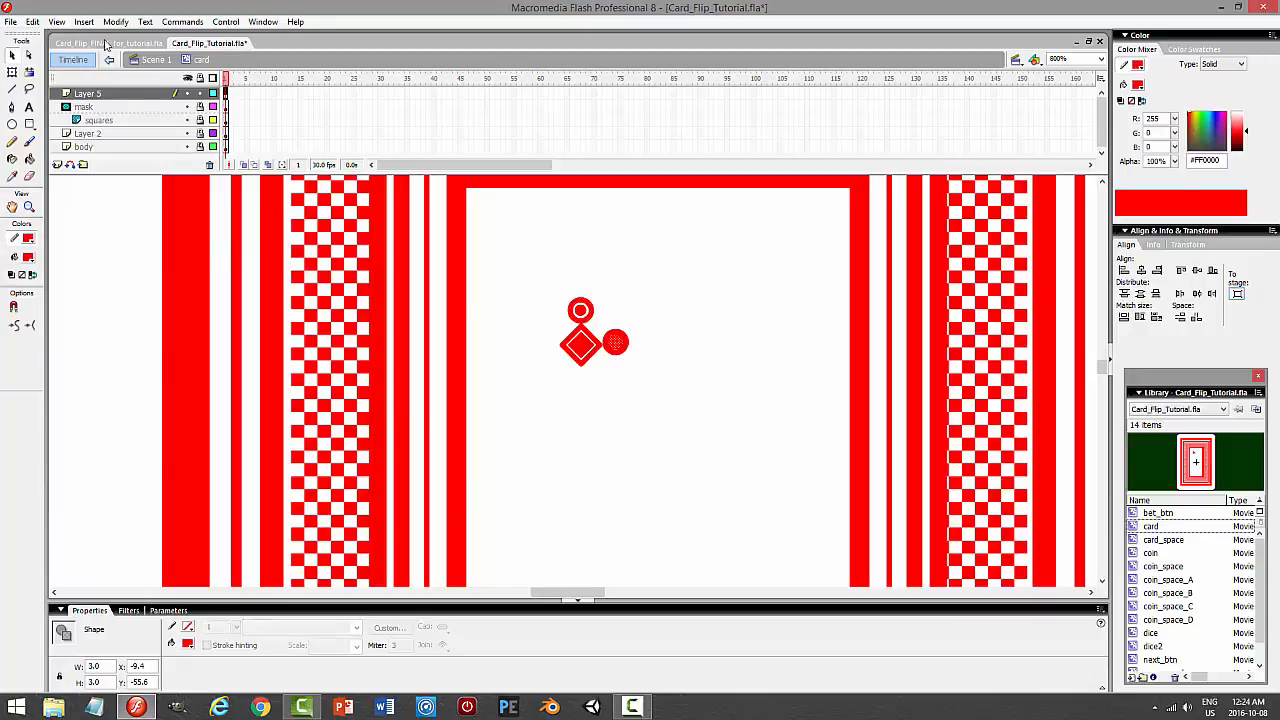
left_click(115, 21)
mouse_move(62, 190)
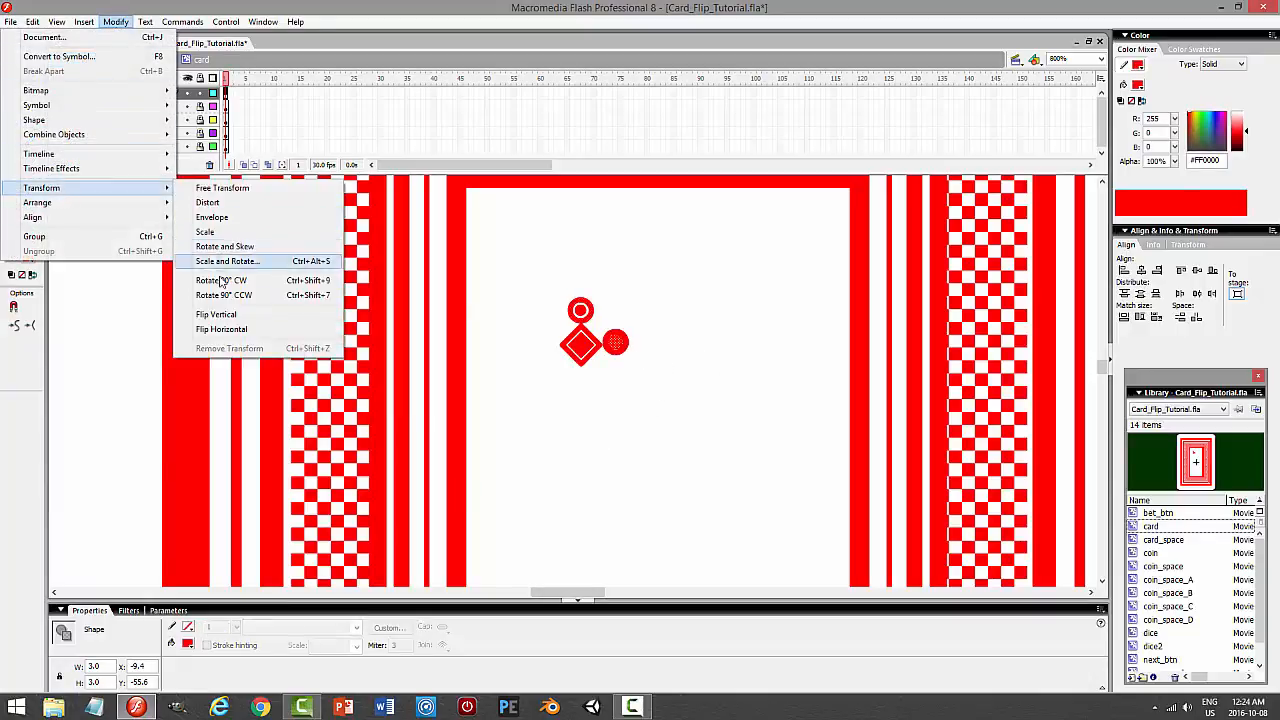
left_click(227, 261)
type("83")
left_click(709, 337)
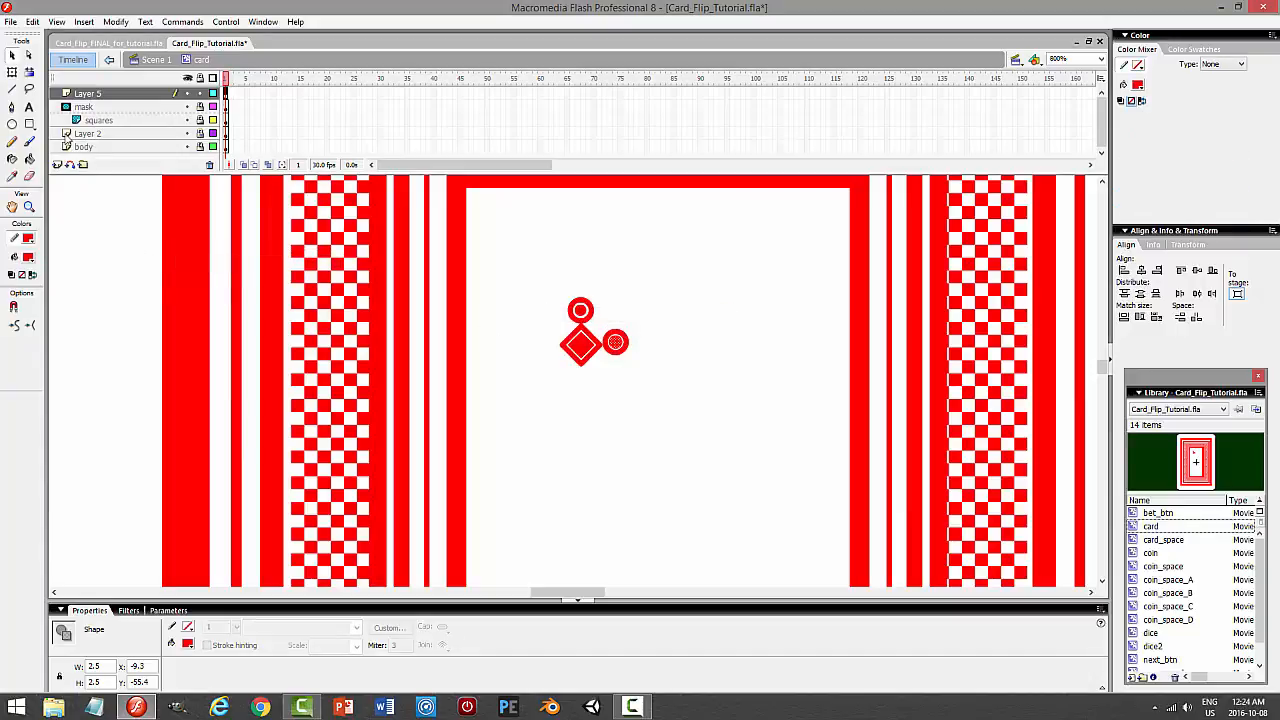
Shrink the right-hand circle's inner fill by a further 85% so it matches the upper circle.
left_click(115, 21)
mouse_move(90, 188)
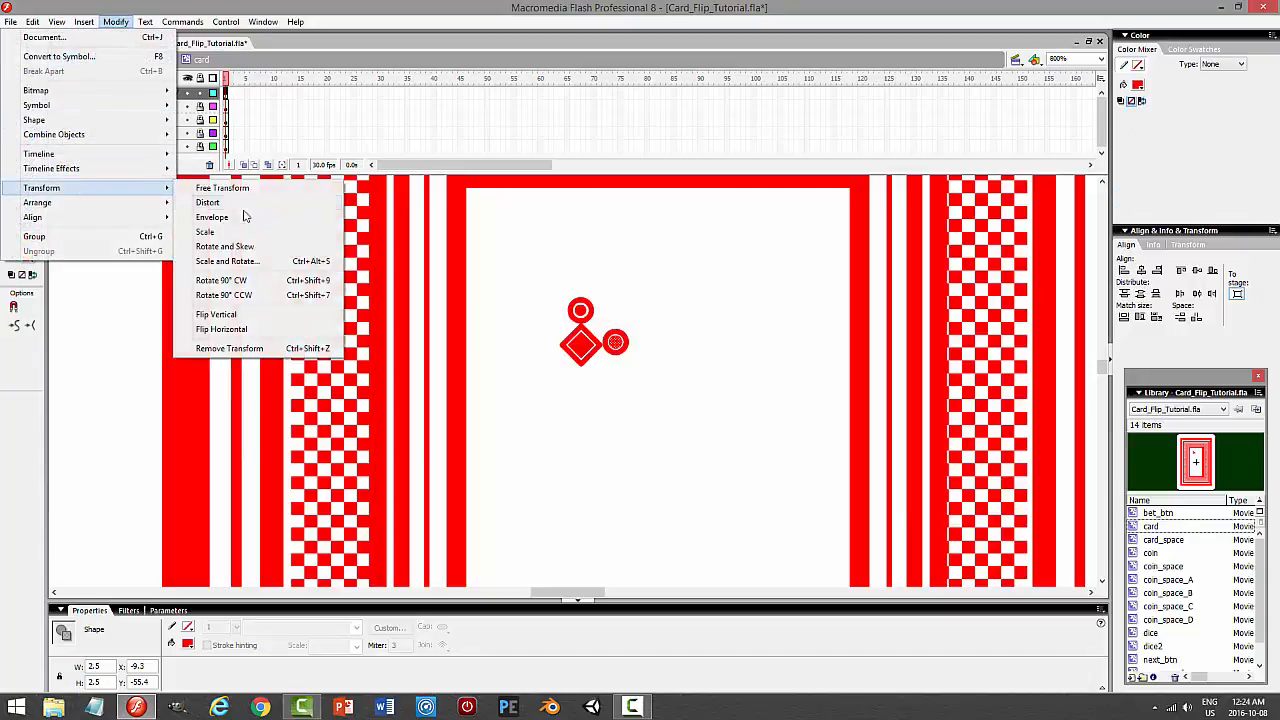
left_click(228, 261)
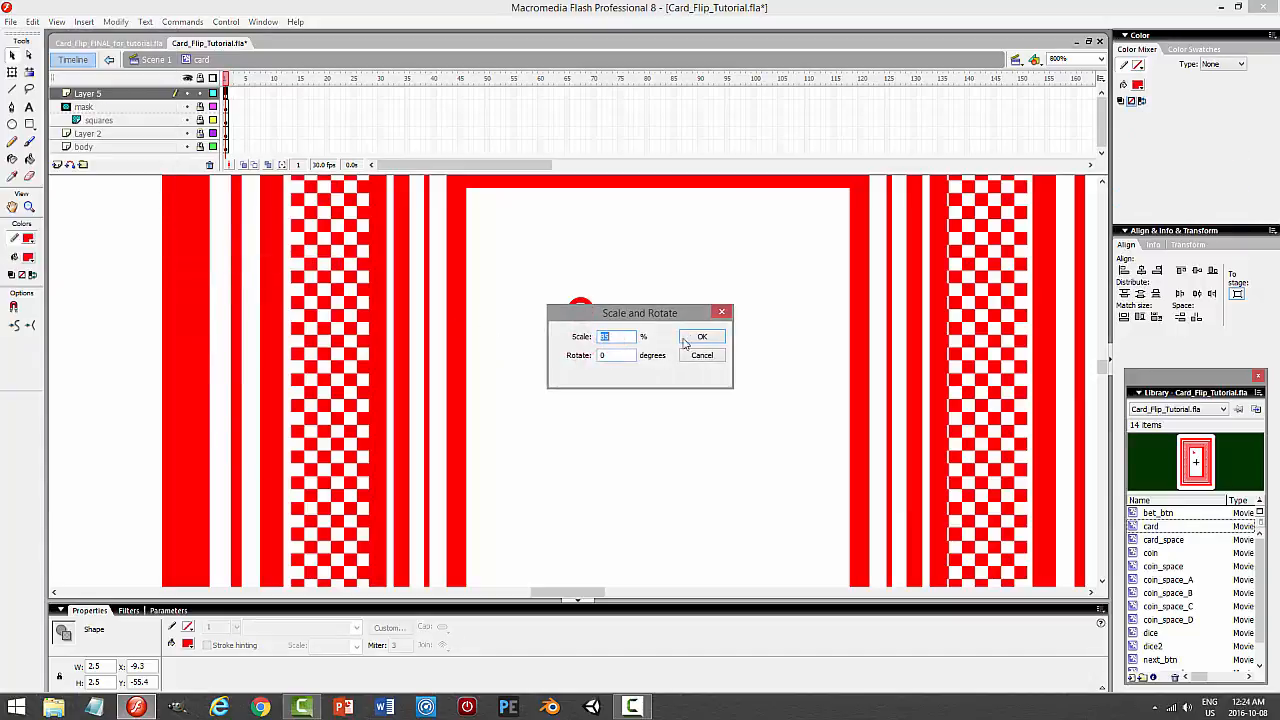
type("85")
left_click(701, 338)
left_click(706, 343)
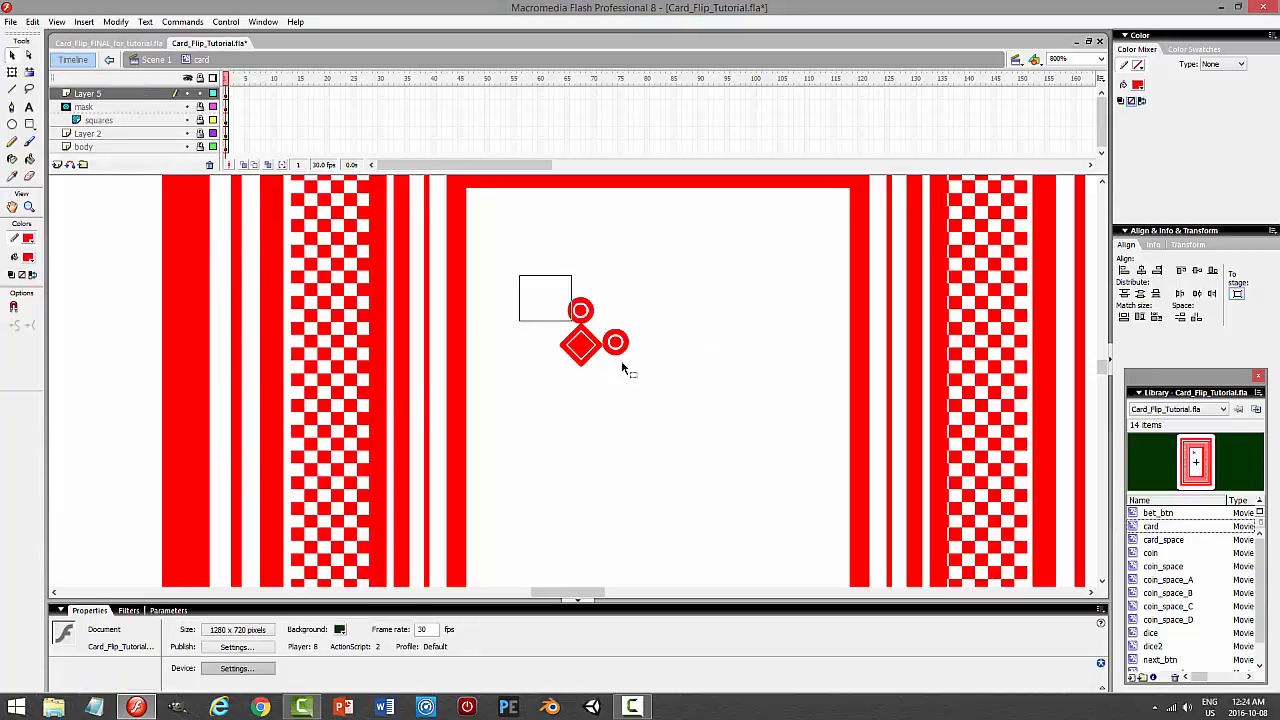
Move the diamond with its two ringed circles into the upper-left corner of the white centre area.
mouse_move(621, 368)
left_mouse_down()
mouse_move(507, 256)
mouse_move(576, 257)
left_mouse_up()
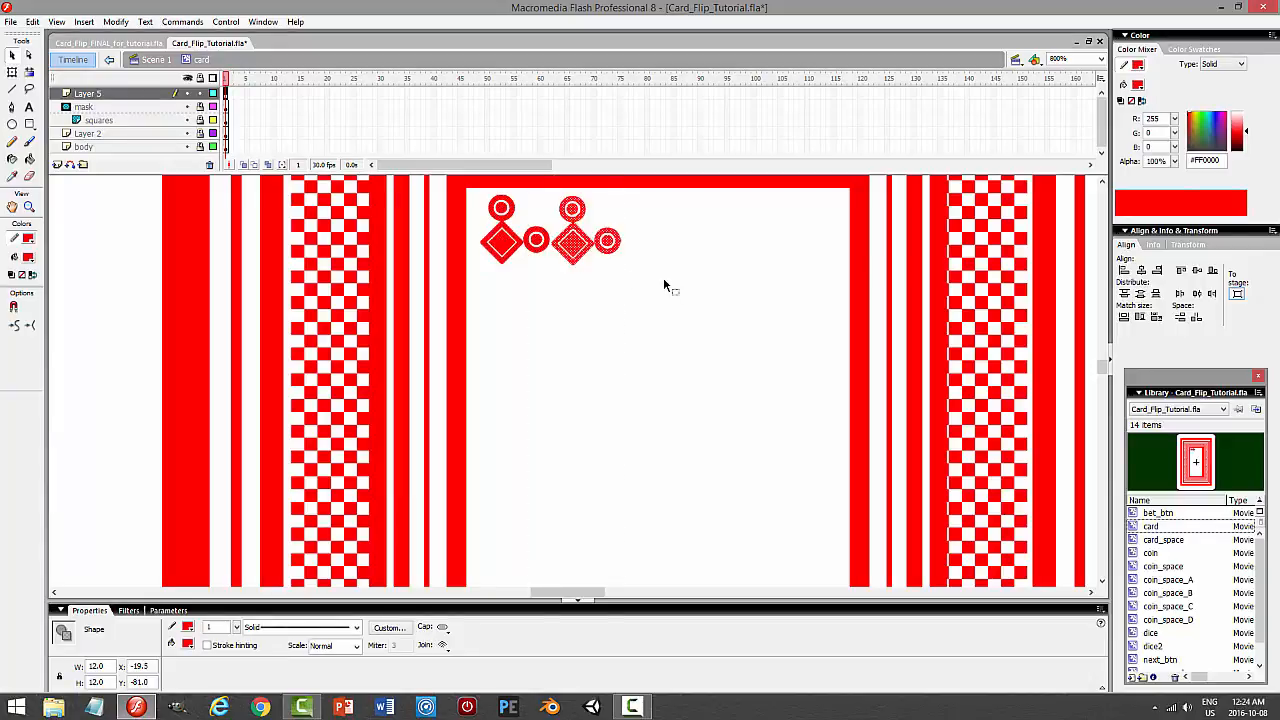
key("ctrl+z")
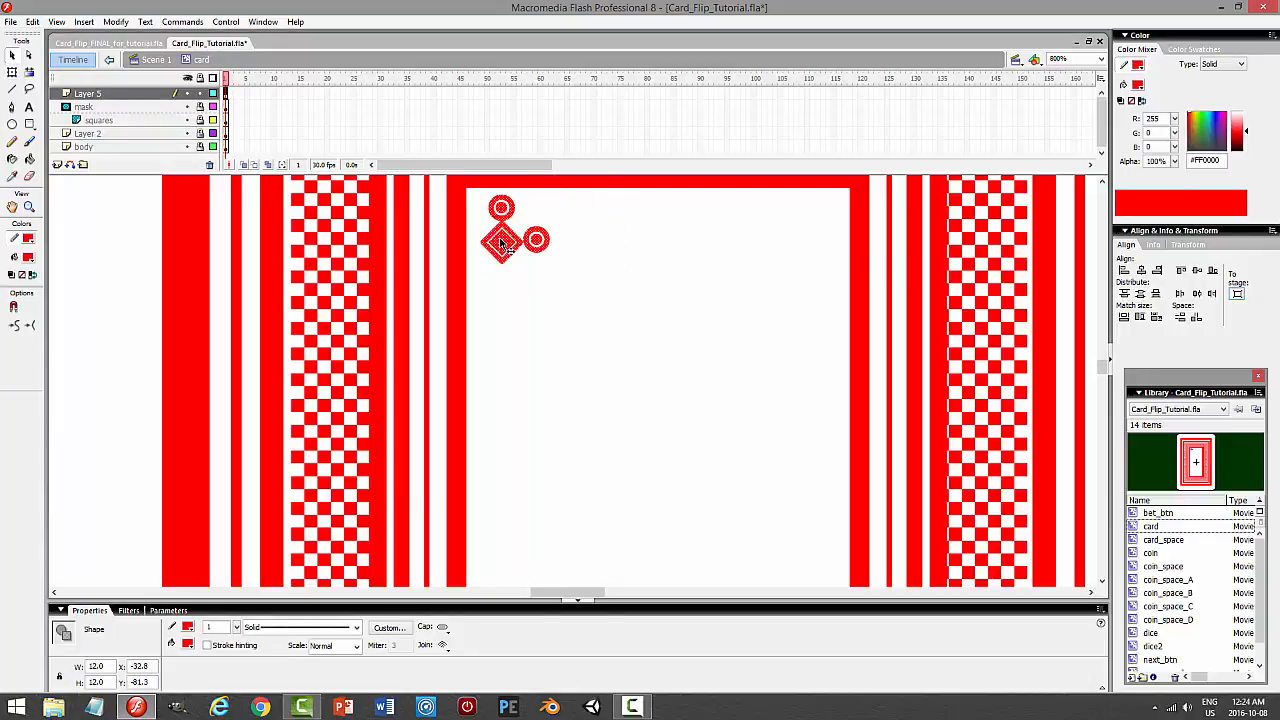
left_click_drag(503, 243, 571, 242)
key("ctrl+z")
Duplicate the diamond-and-circles motif in place and nudge the copy right to X -19.8, beside the original.
left_click(33, 21)
left_click(33, 85)
left_click(33, 21)
left_click(47, 115)
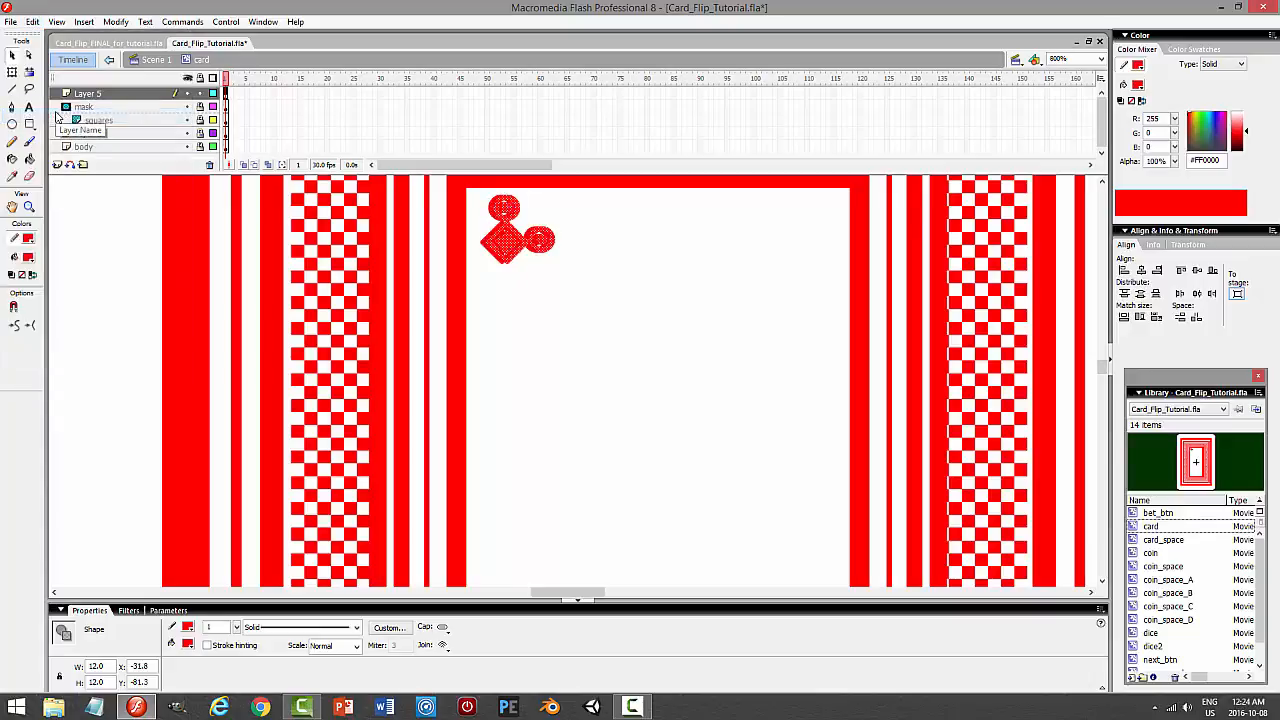
key("Right")
key("Right")
key("Right")
key("Right")
key("Right")
key("Right")
key("Right")
key("Right")
key("Right")
key("Right")
key("Right")
key("Right")
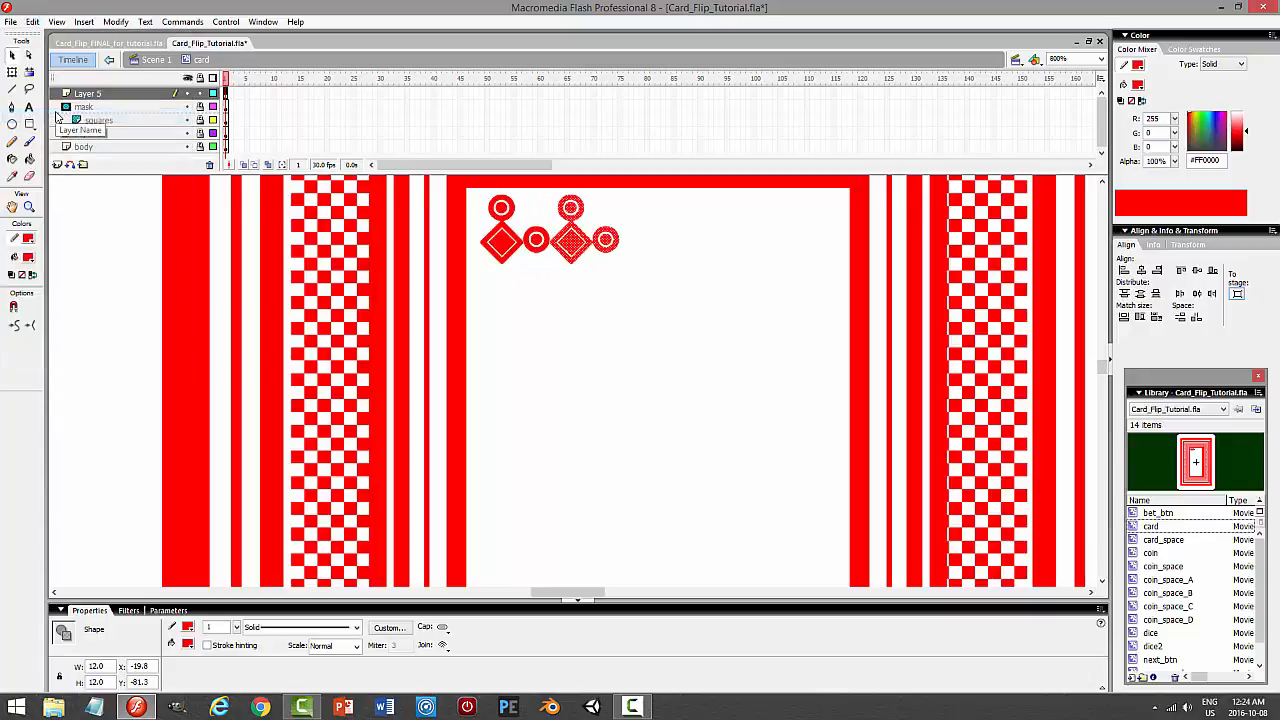
Duplicate both motifs on Layer 5 in place and shift the copies right to make a row of four.
left_click(109, 94)
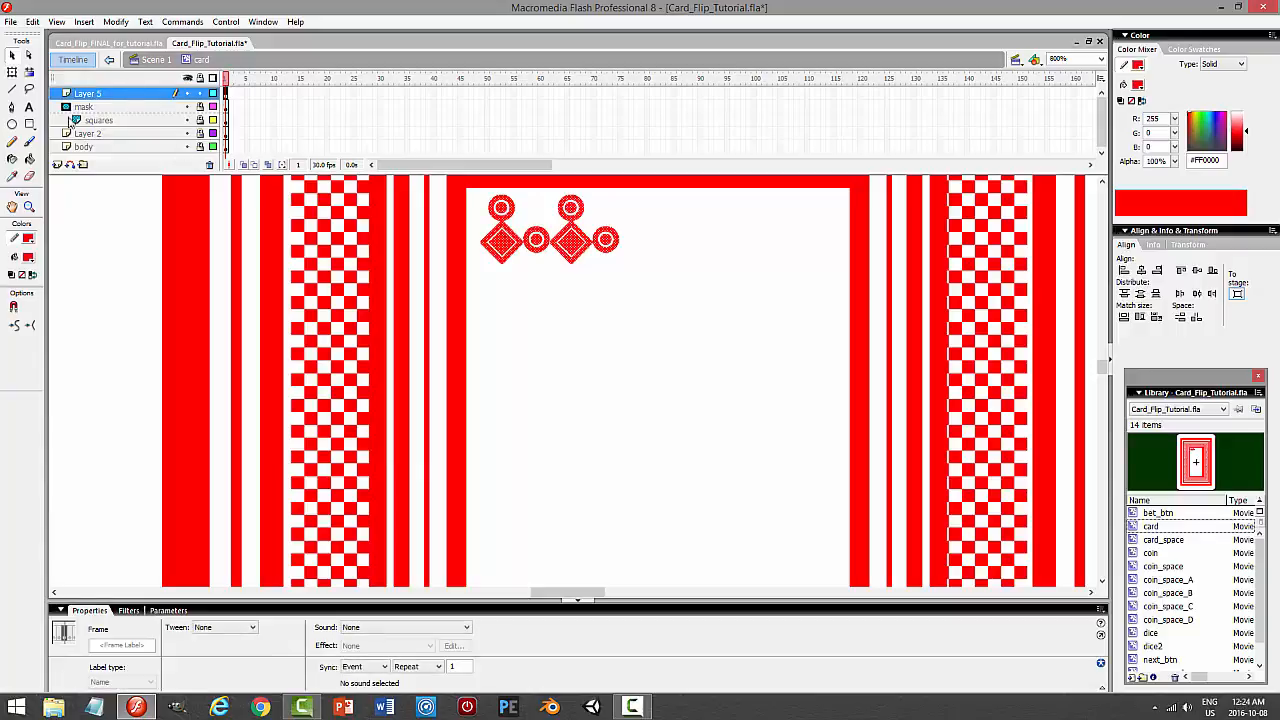
left_click(33, 22)
left_click(52, 86)
left_click(33, 22)
left_click(72, 117)
key("Right")
key("Right")
key("Right")
key("Right")
key("Right")
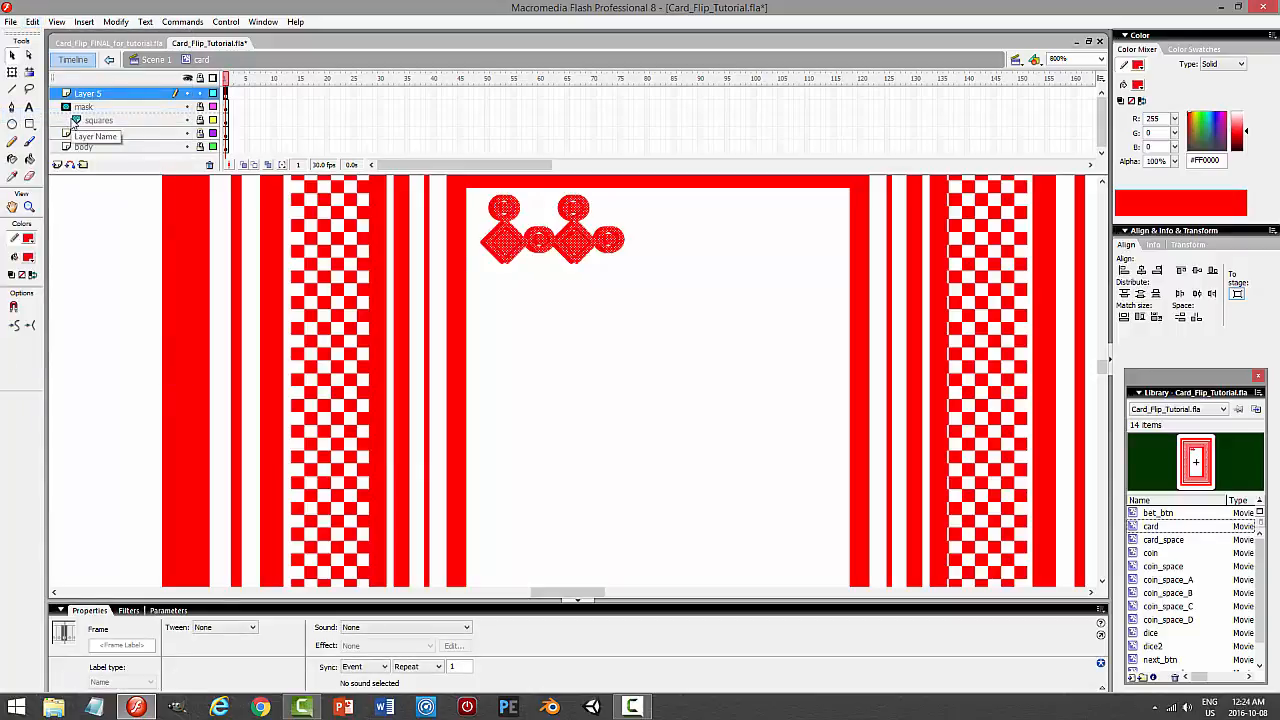
key("Right")
key("Right")
key("Right")
key("Right")
key("Right")
key("Right")
key("Right")
key("Right")
key("Right")
key("Right")
key("Right")
key("Right")
key("Right")
key("Right")
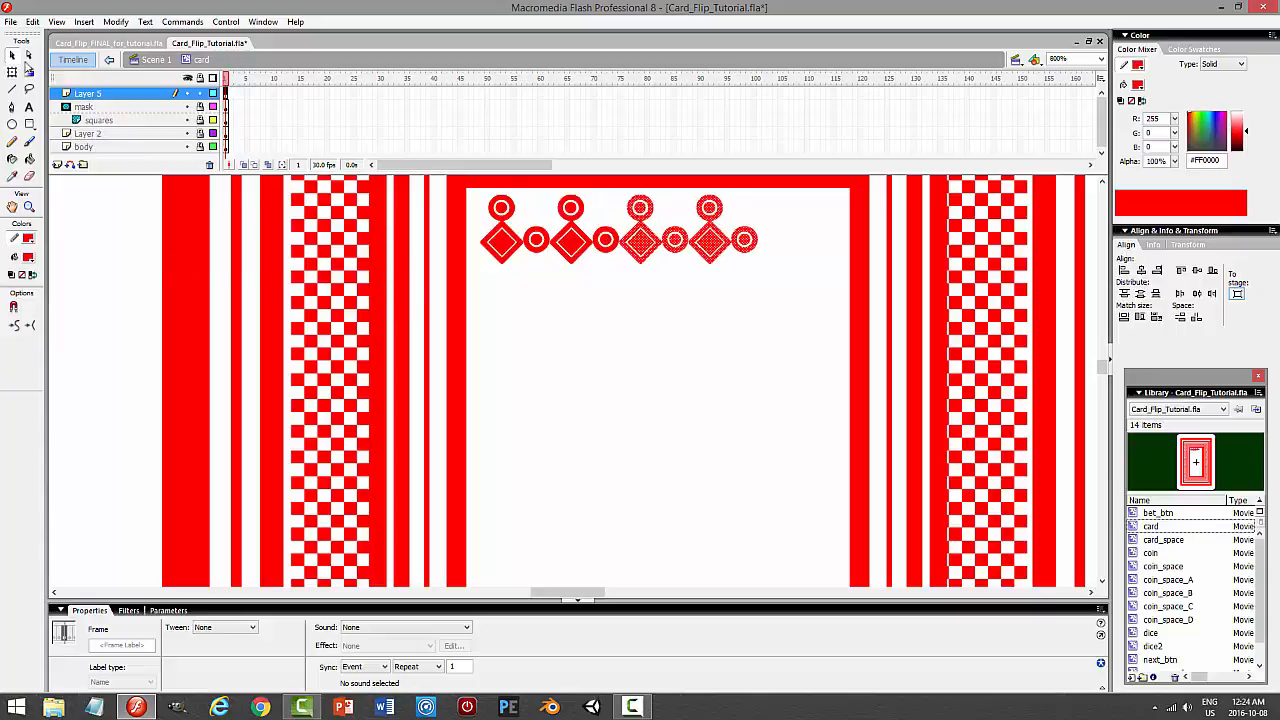
Duplicate the two selected motifs in place and shift the copies right to extend the row to six.
left_click(34, 22)
left_click(45, 87)
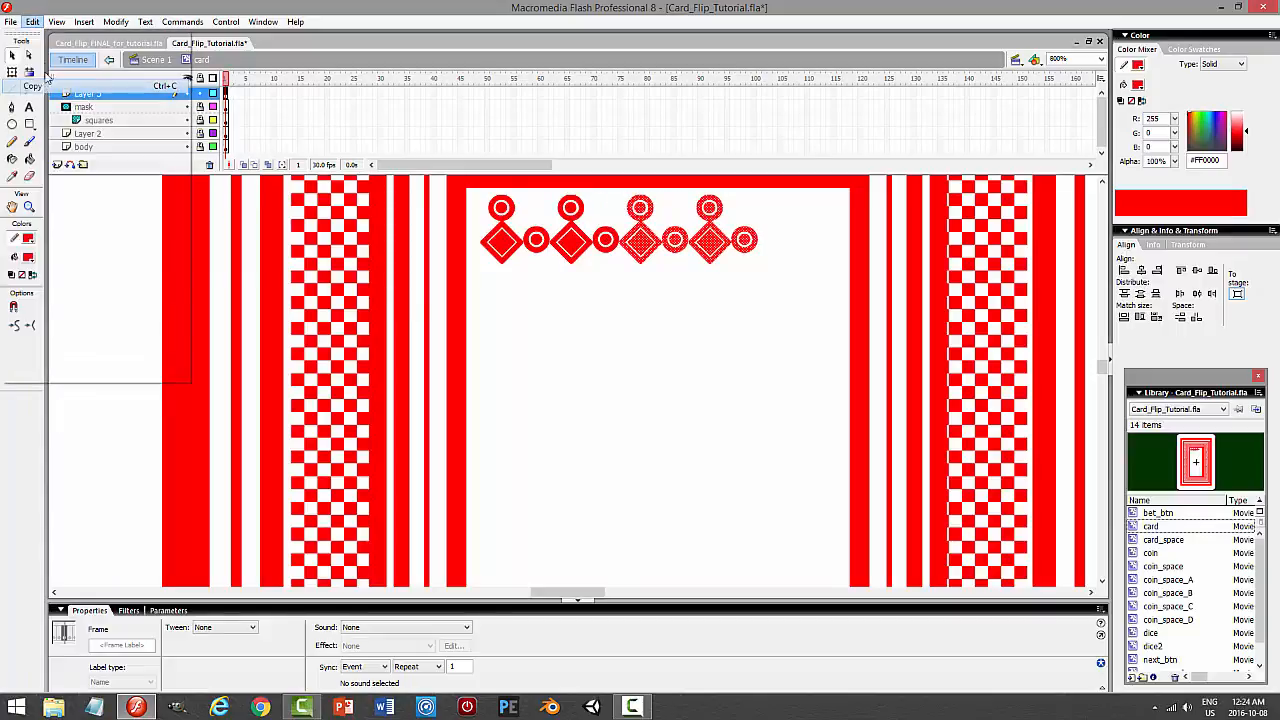
left_click(34, 22)
left_click(50, 116)
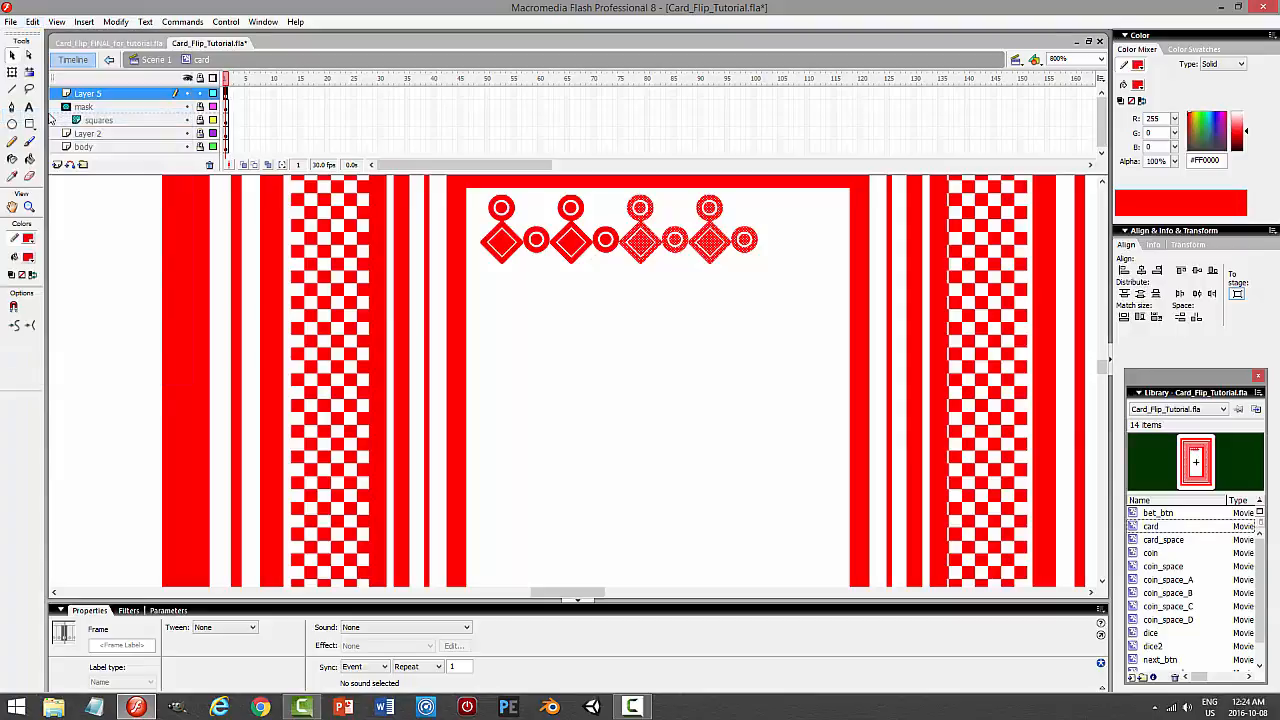
key("Right")
key("Right")
key("Right")
key("Right")
key("Right")
key("Right")
key("Right")
key("Right")
key("Right")
key("Right")
key("Right")
key("Right")
key("Right")
key("Right")
key("Right")
key("Right")
key("Right")
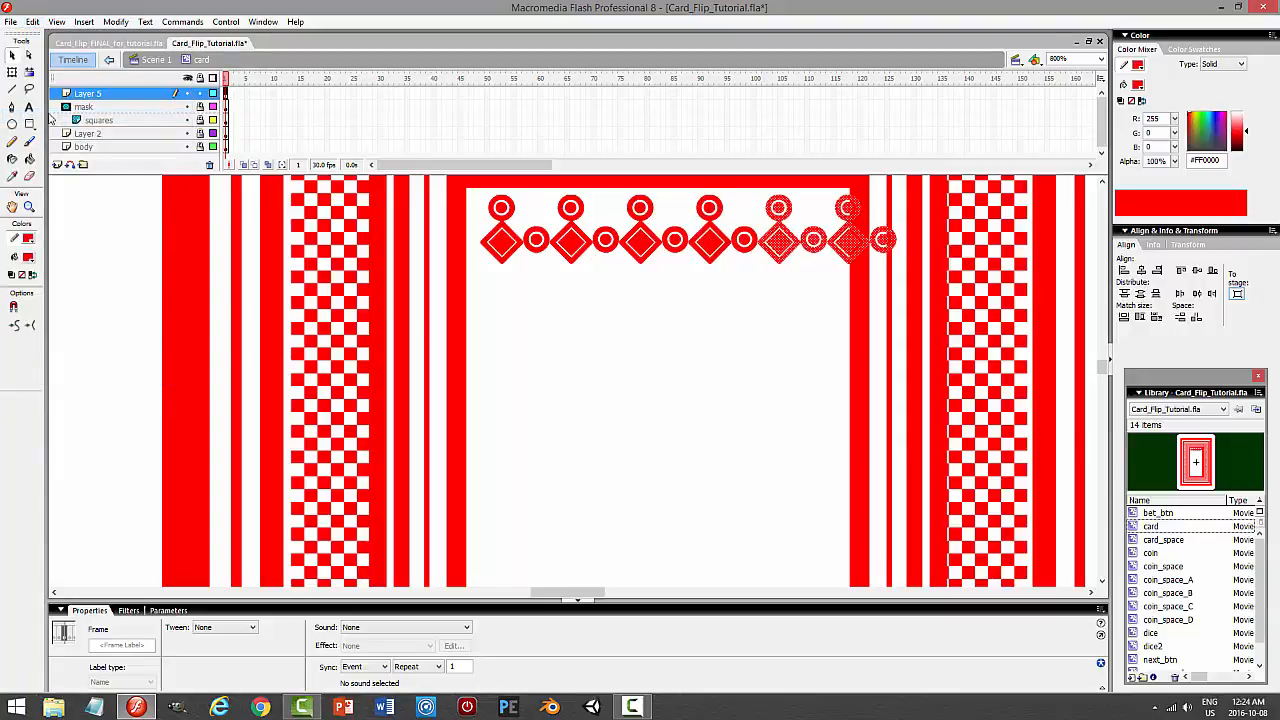
Select the whole row of six motifs and nudge it left and slightly up to span the white centre area.
key("ctrl+a")
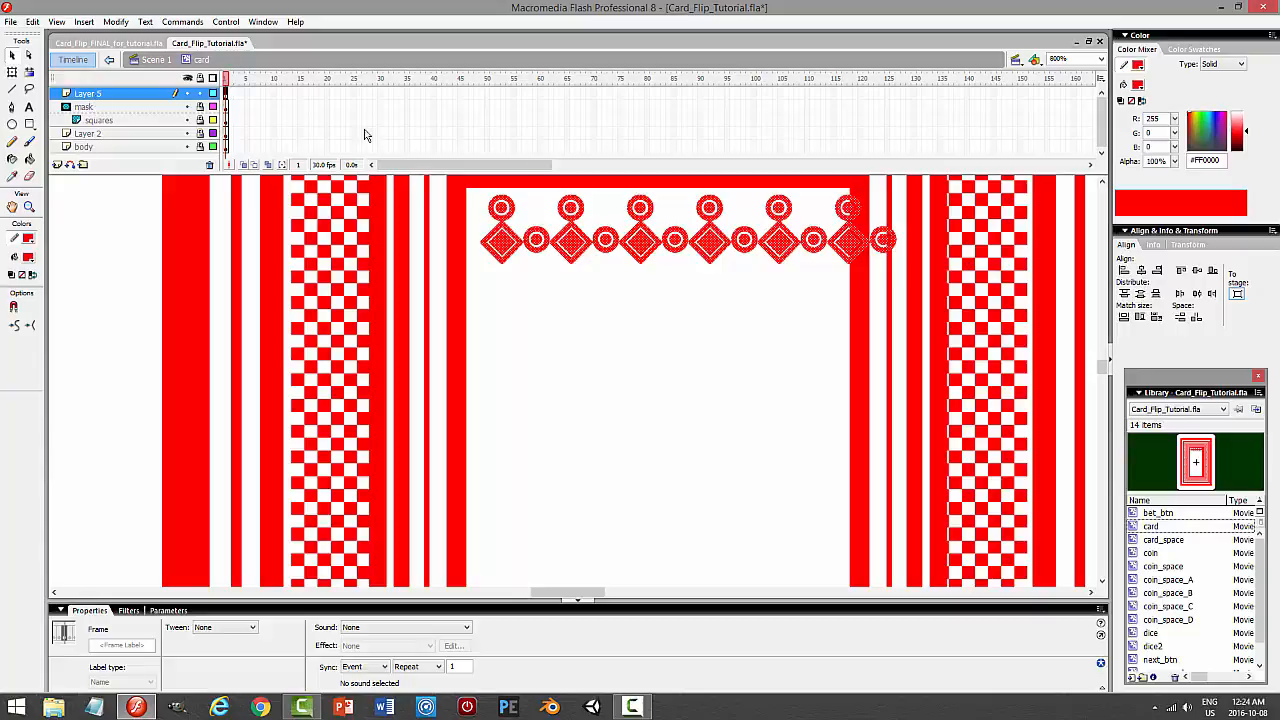
key("Left")
key("Left")
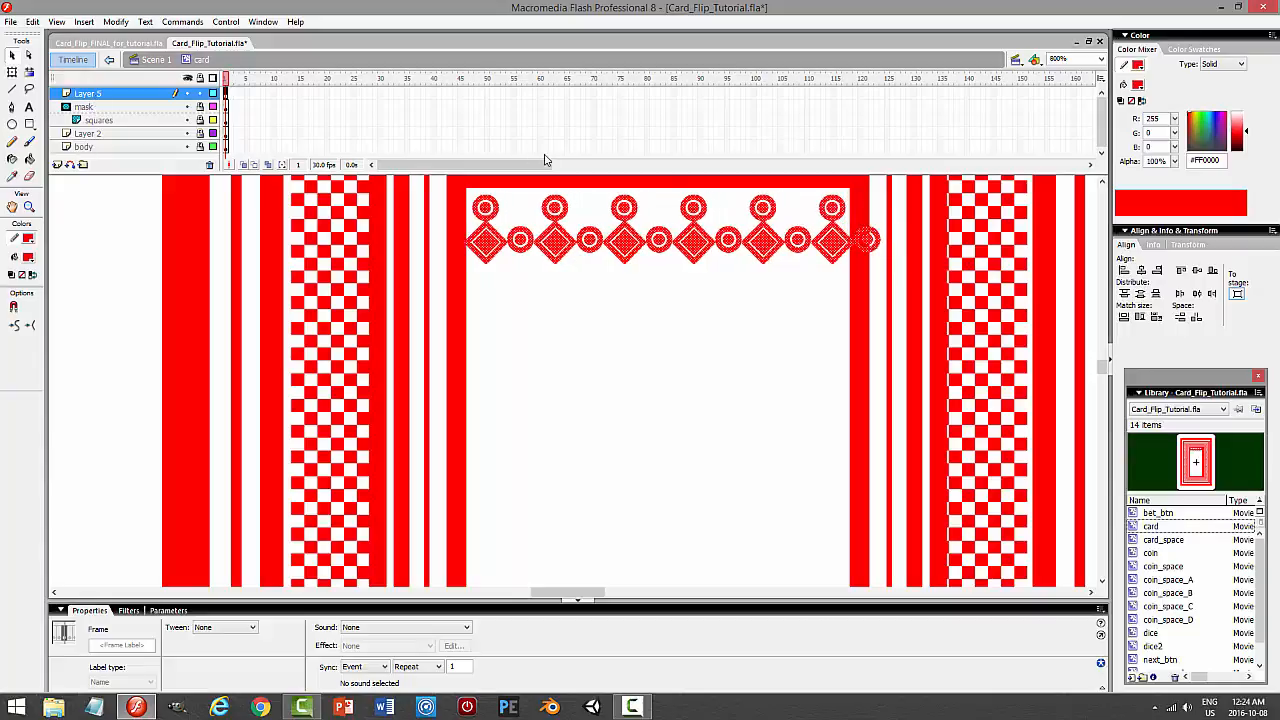
key("Up")
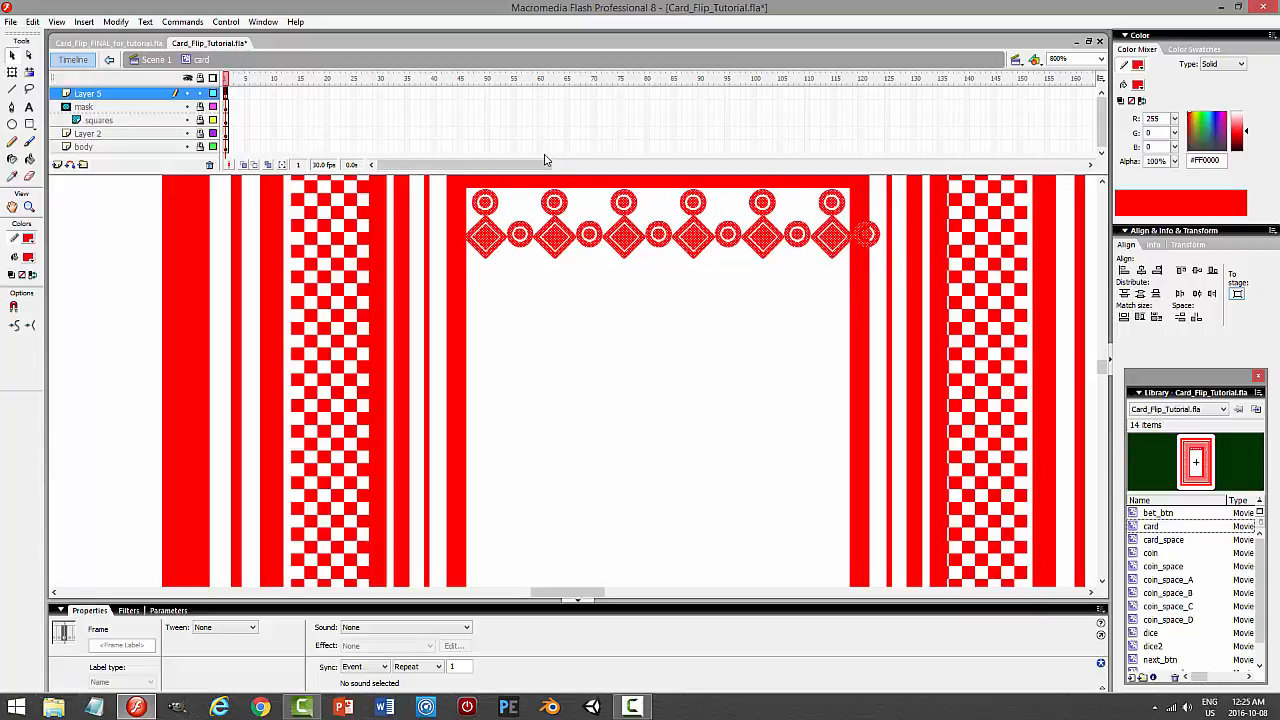
key("Left")
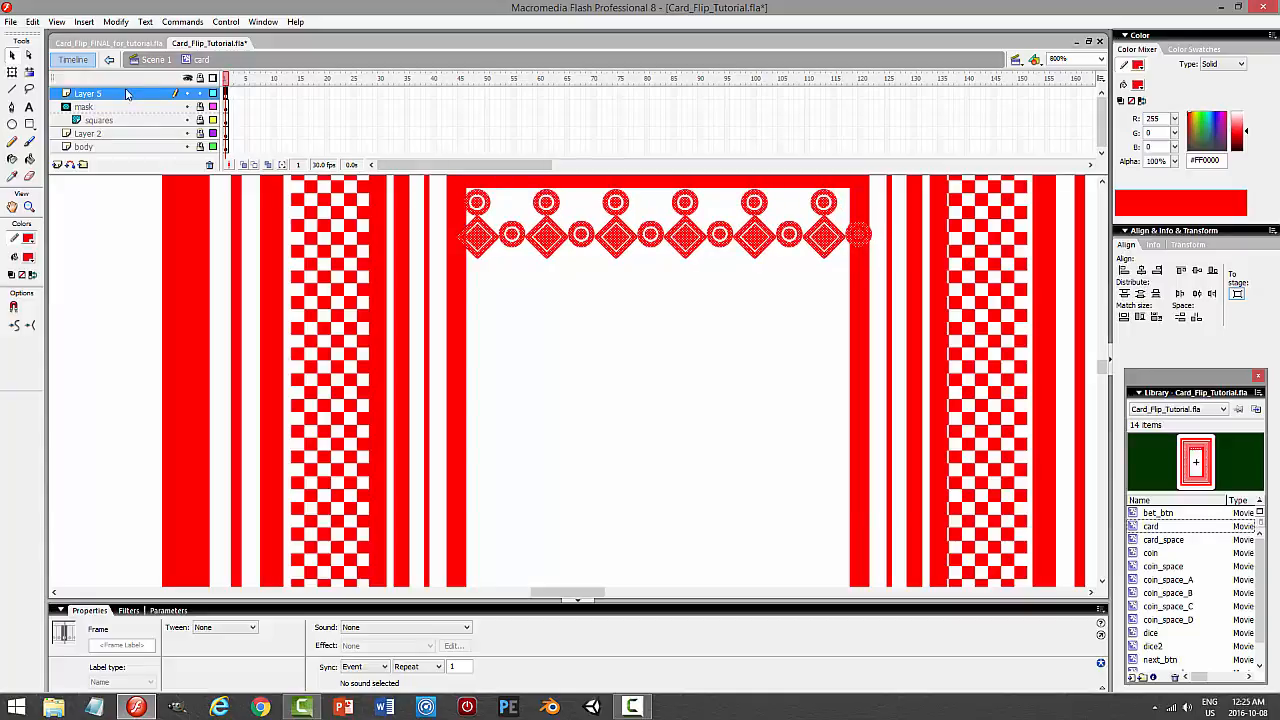
Duplicate the row of six motifs in place and move the copy down to form a second row.
left_click(33, 22)
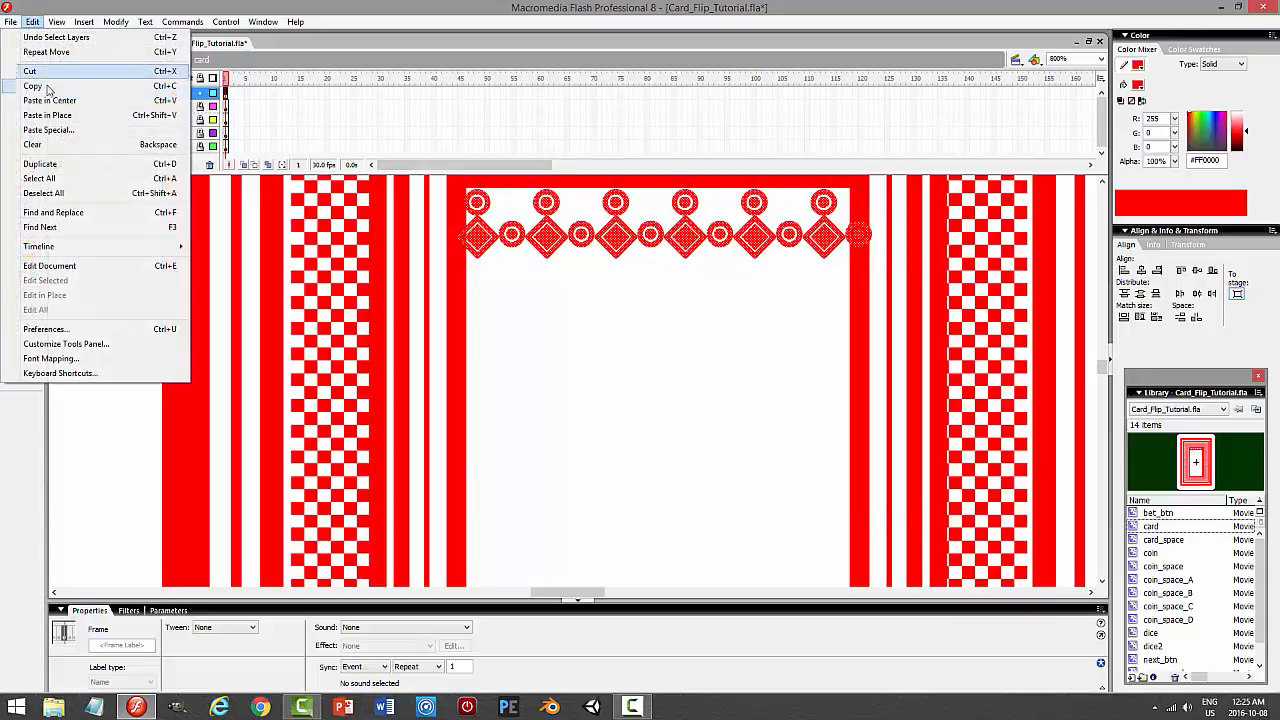
left_click(33, 22)
left_click(33, 22)
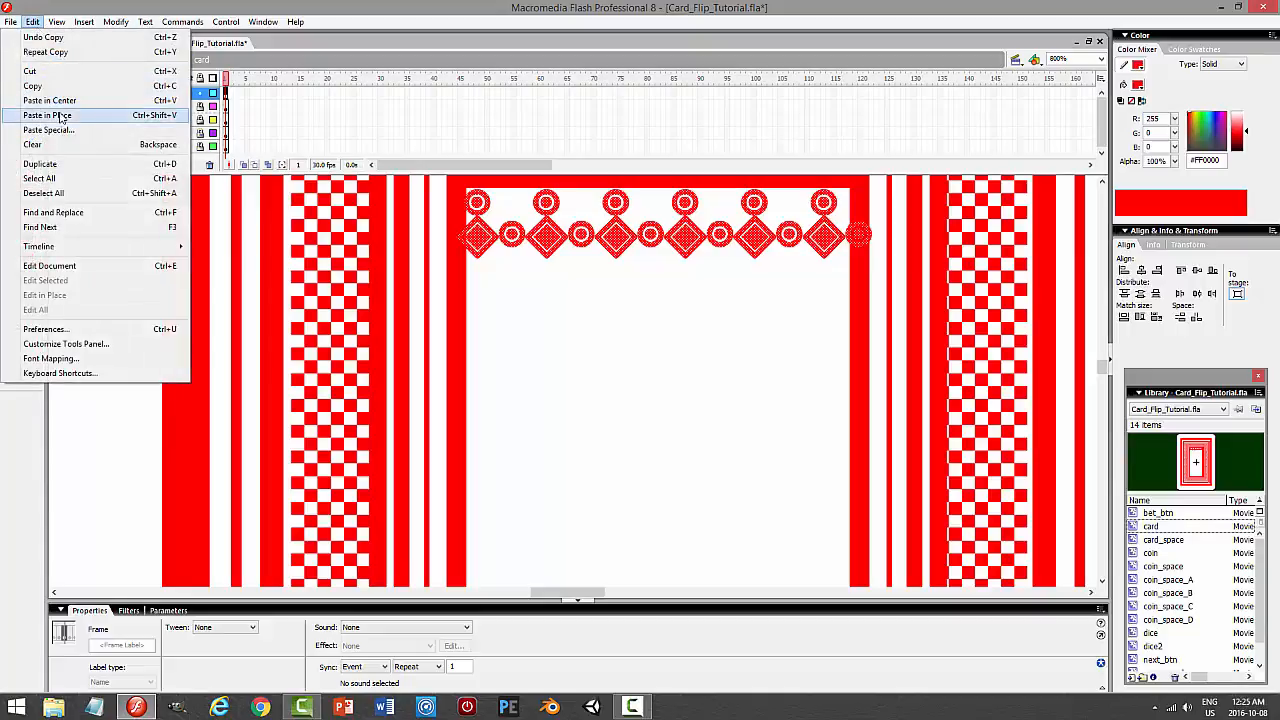
left_click(58, 115)
key("Down")
key("Down")
key("Down")
key("Down")
key("Down")
key("Down")
key("Down")
key("Down")
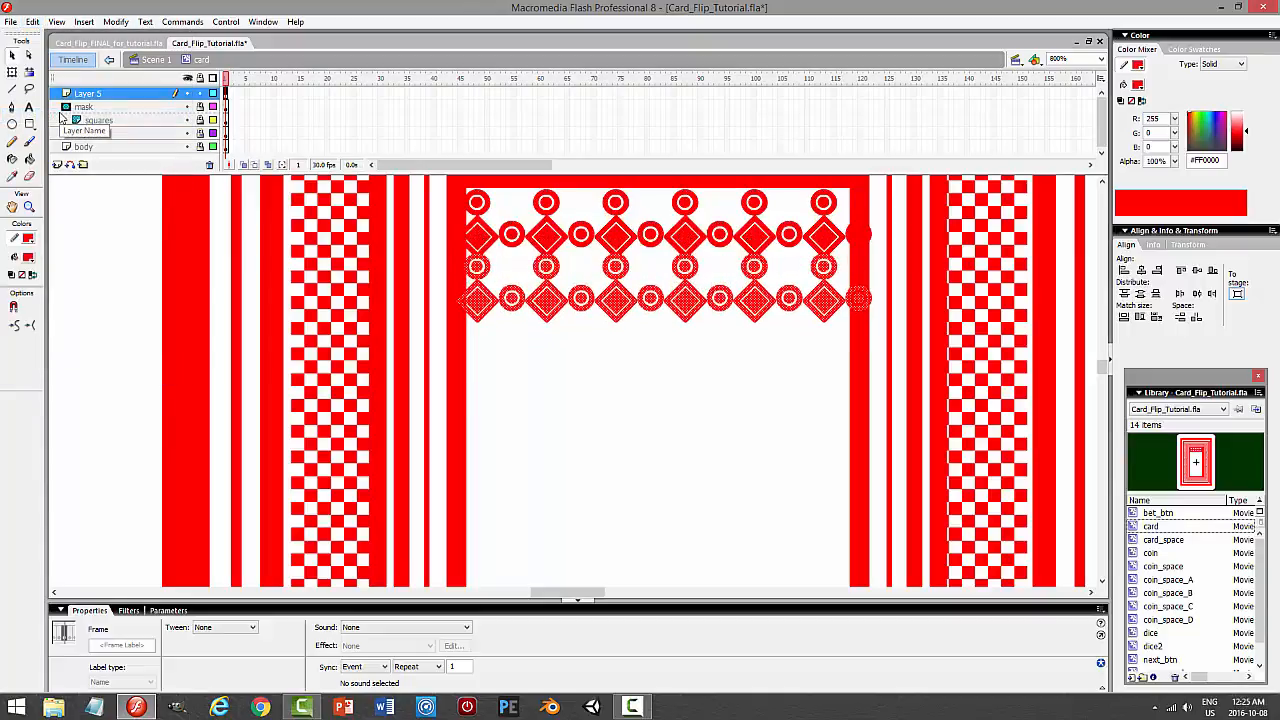
key("Down")
key("Down")
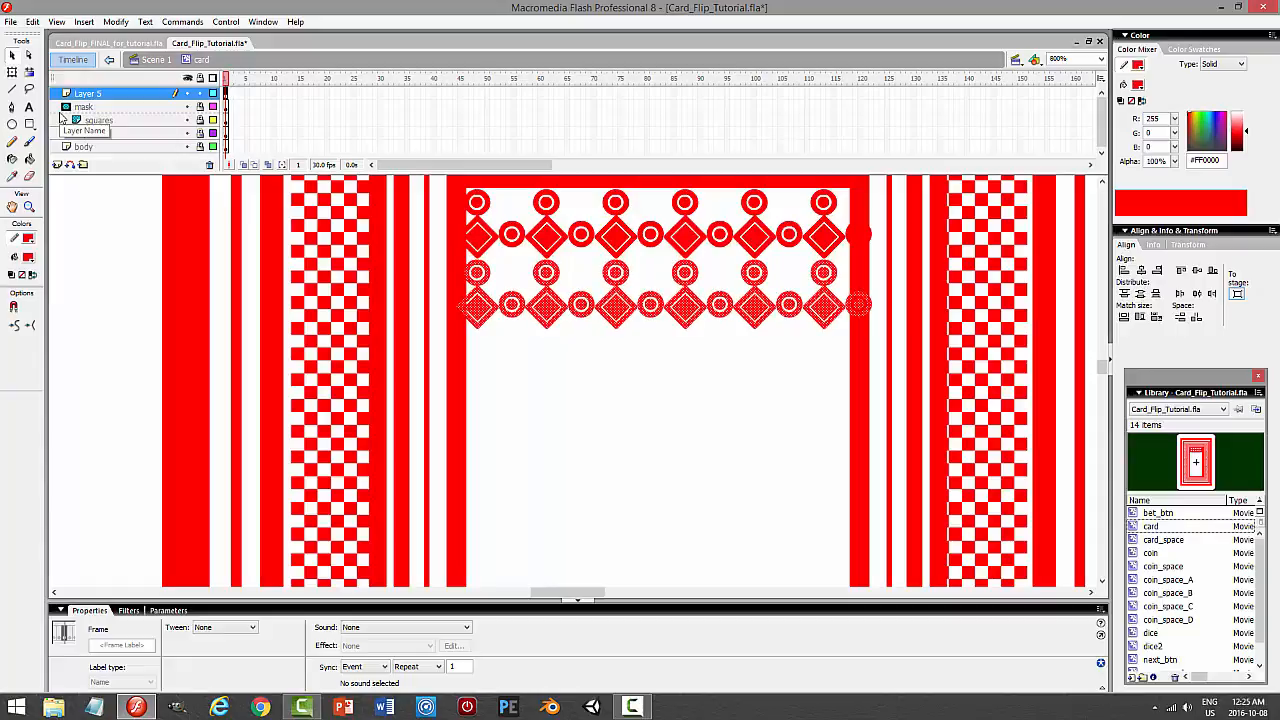
key("Up")
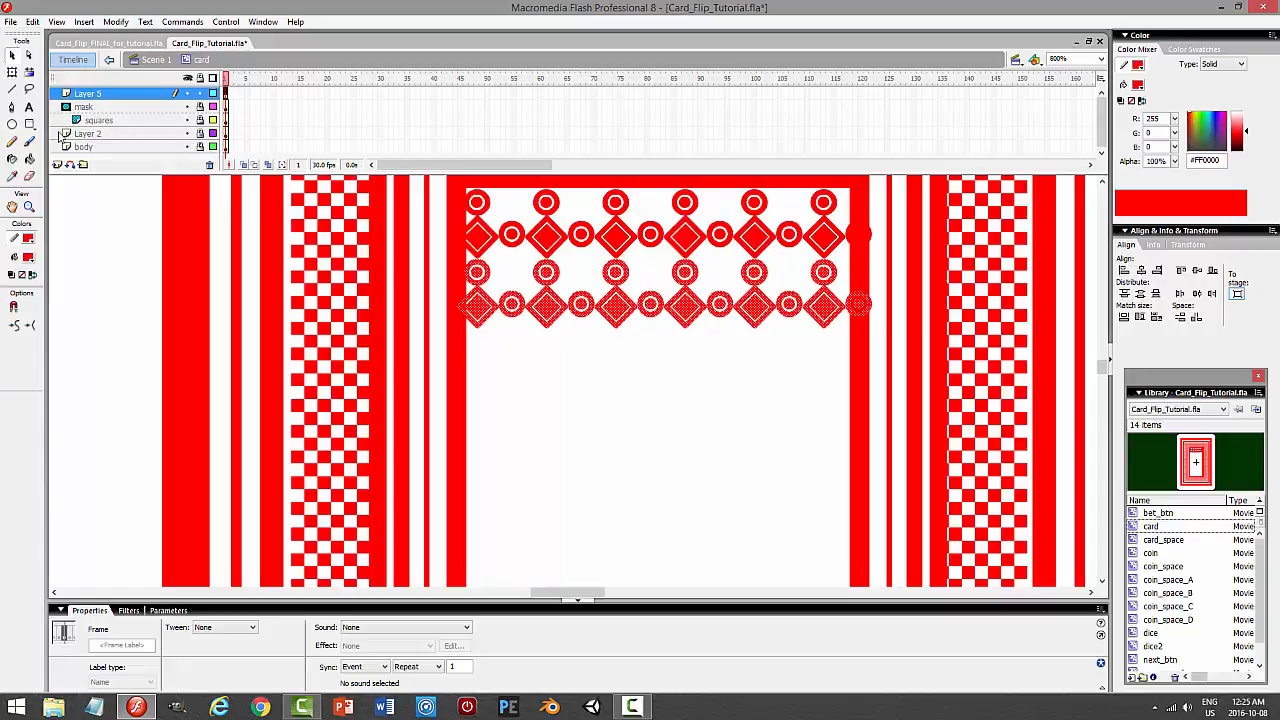
Select both rows on Layer 5, duplicate them in place and move the copies down as rows three and four.
left_click(107, 94)
left_click(33, 21)
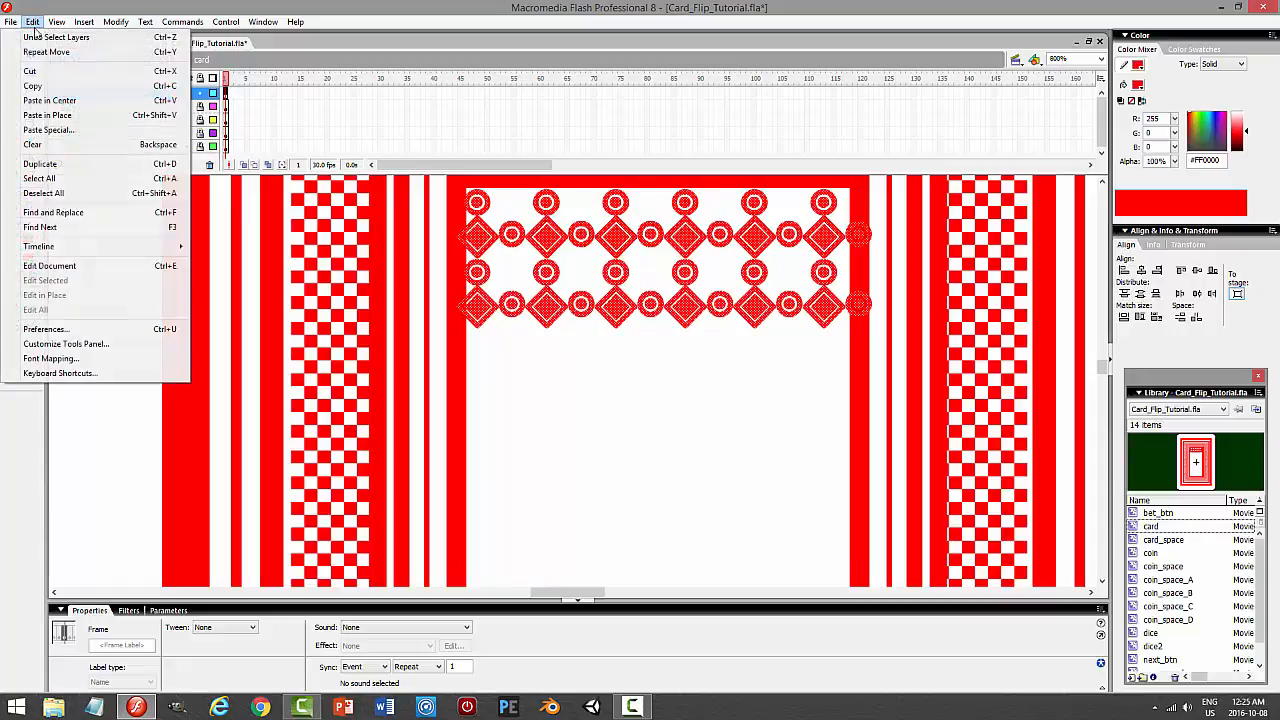
left_click(33, 21)
left_click(40, 22)
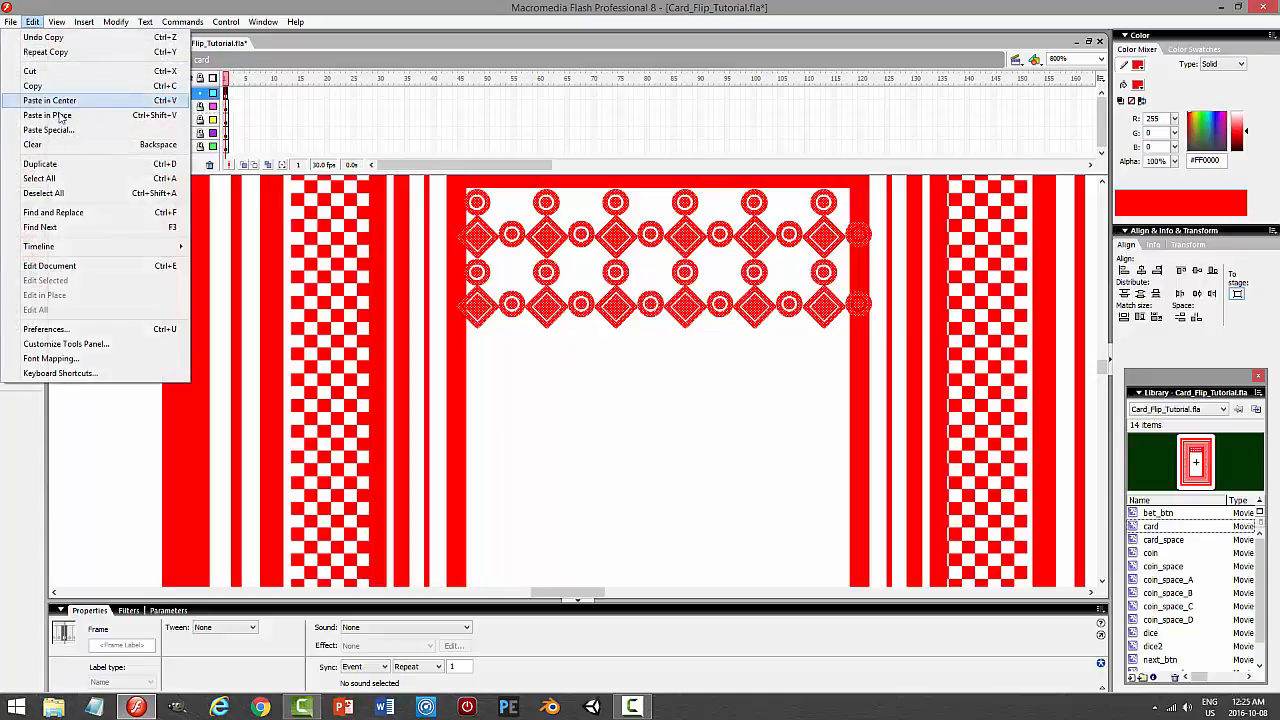
left_click(50, 115)
key("Down")
key("Down")
key("Down")
key("Down")
key("Down")
key("Down")
key("Down")
key("Down")
key("Down")
key("Down")
key("Down")
key("Down")
key("Down")
key("Down")
key("Down")
key("Down")
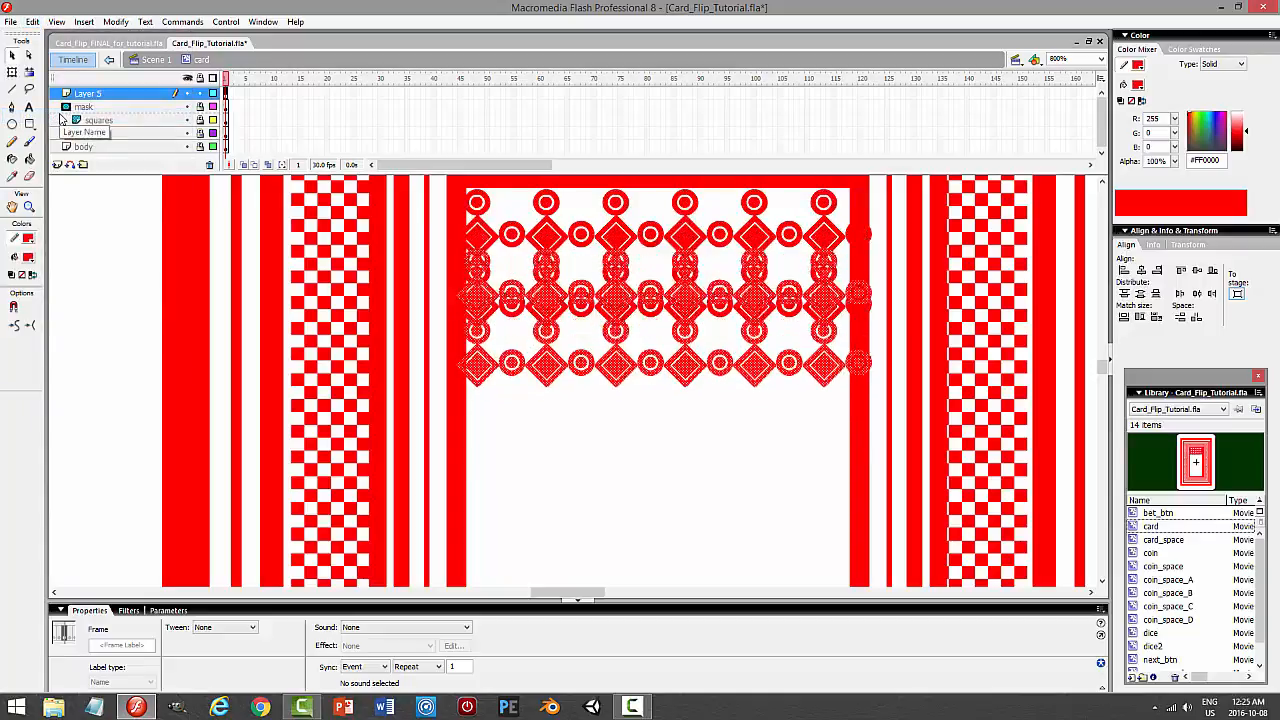
key("Down")
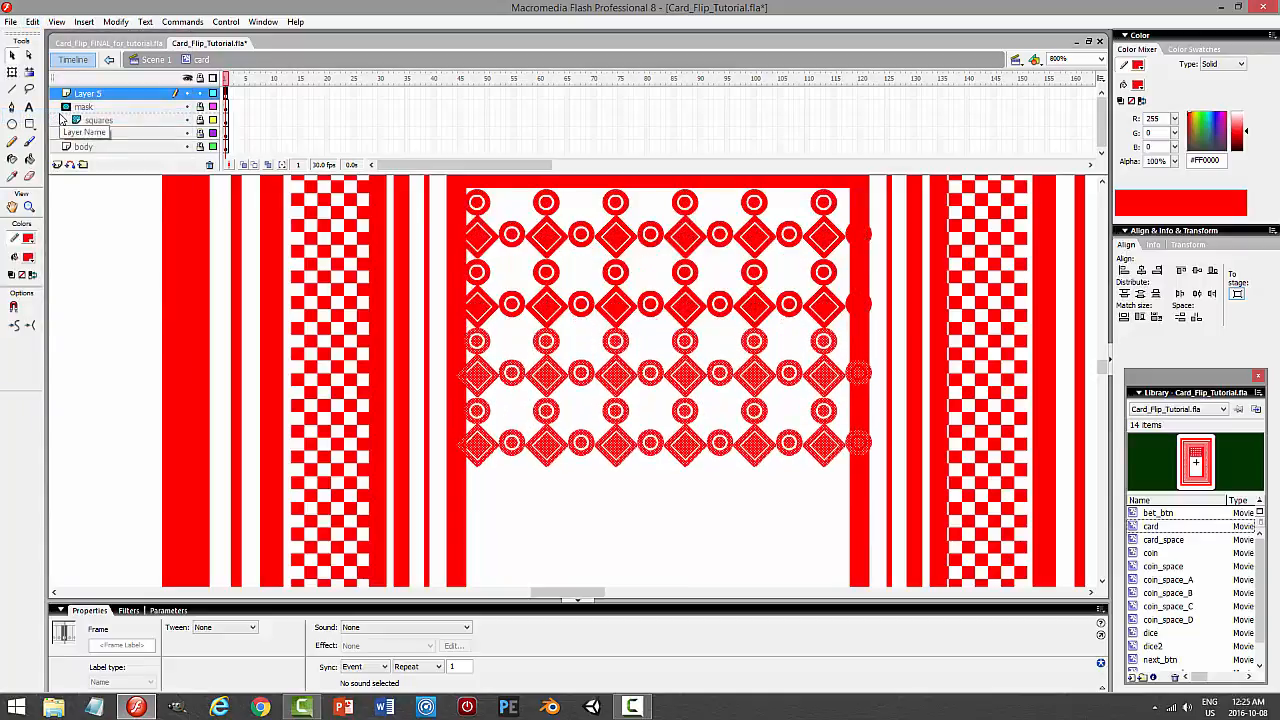
Duplicate the third and fourth rows in place and move the copies down as rows five and six.
left_click(32, 22)
left_click(33, 86)
left_click(31, 24)
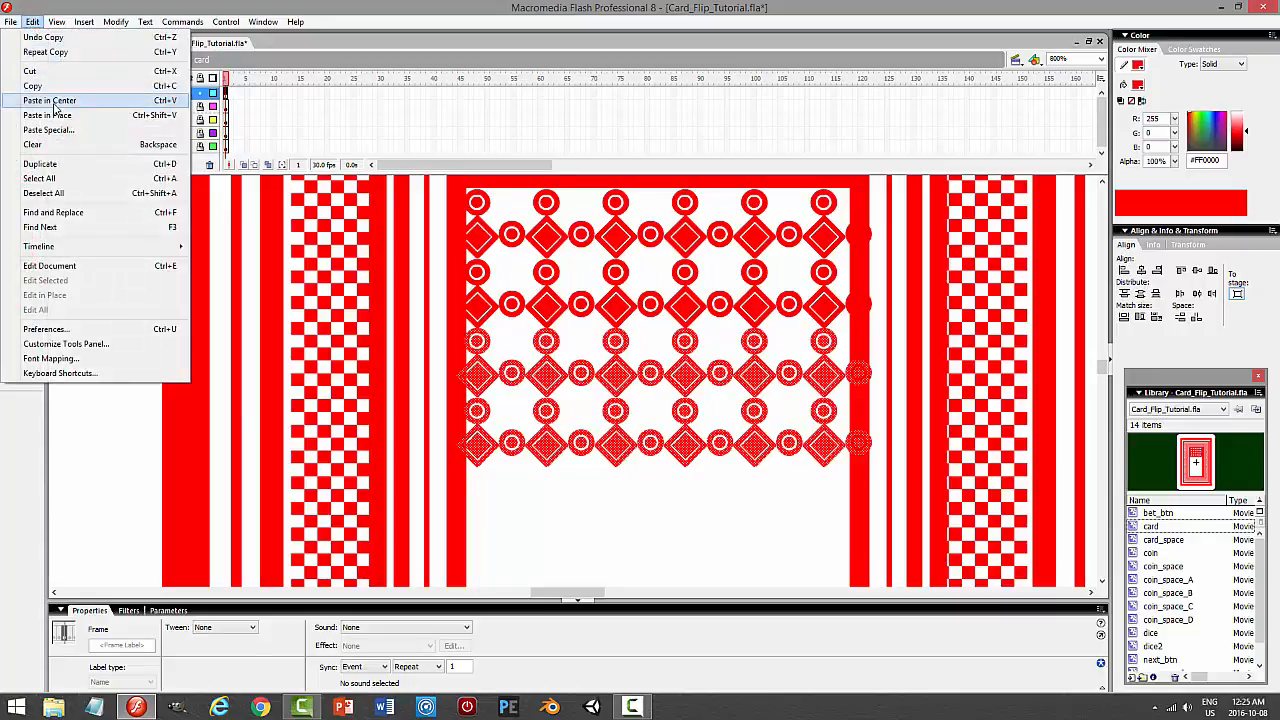
left_click(45, 114)
key("Down")
key("Down")
key("Down")
key("Down")
key("Down")
key("Down")
key("Down")
key("Down")
key("Down")
key("Down")
key("Down")
key("Down")
key("Down")
key("Down")
key("Down")
key("Down")
key("Down")
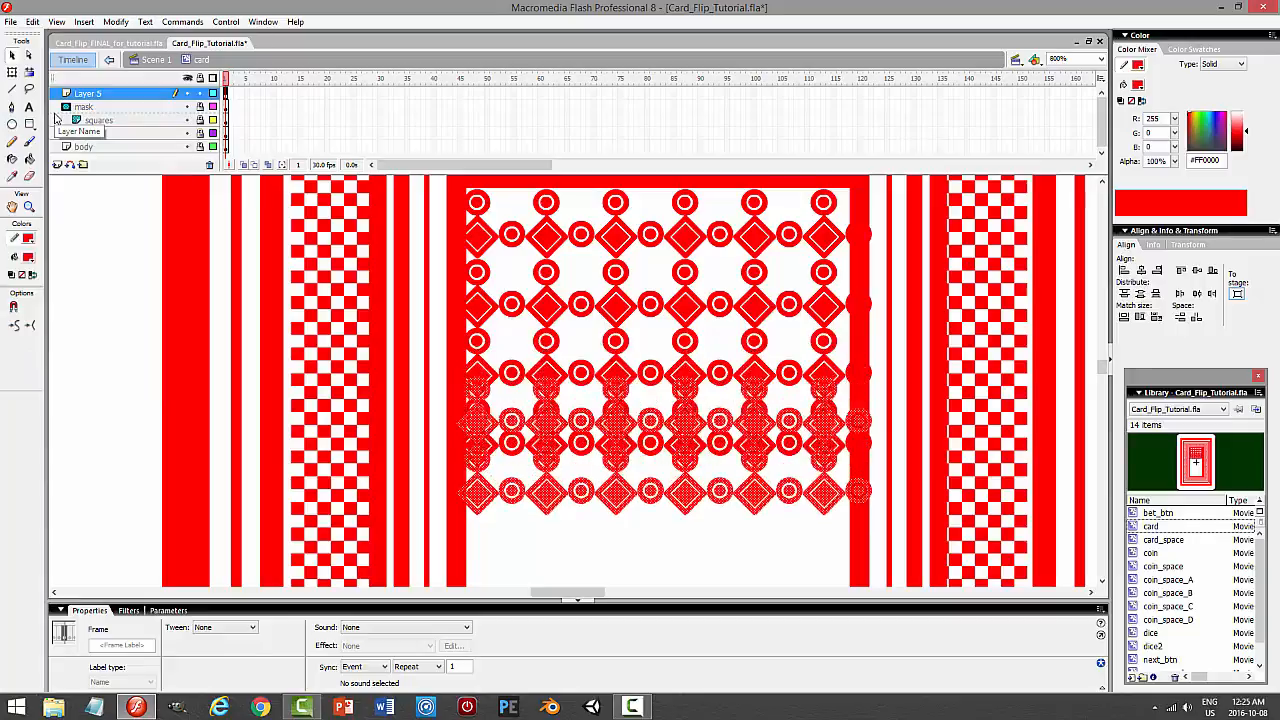
key("Up")
key("Down")
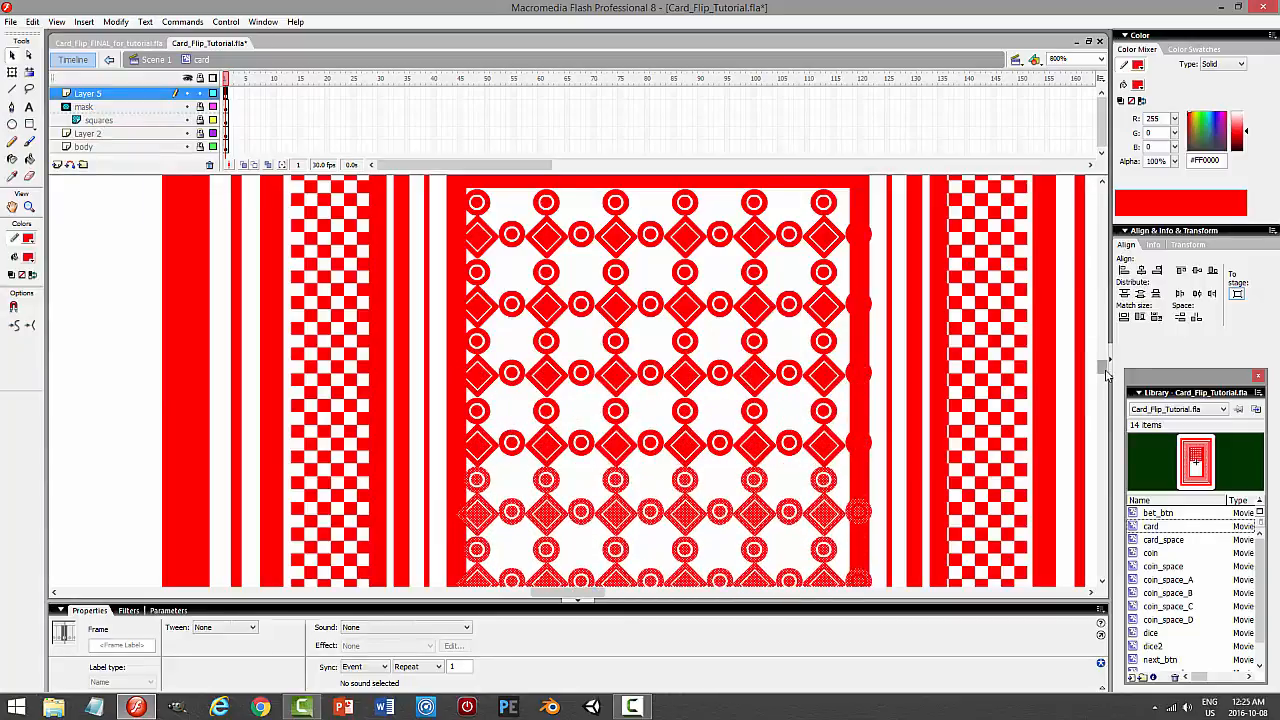
Duplicate the fifth and sixth rows in place and move the copies down to Y -4.3 as rows seven and eight.
left_click_drag(1105, 371, 1105, 383)
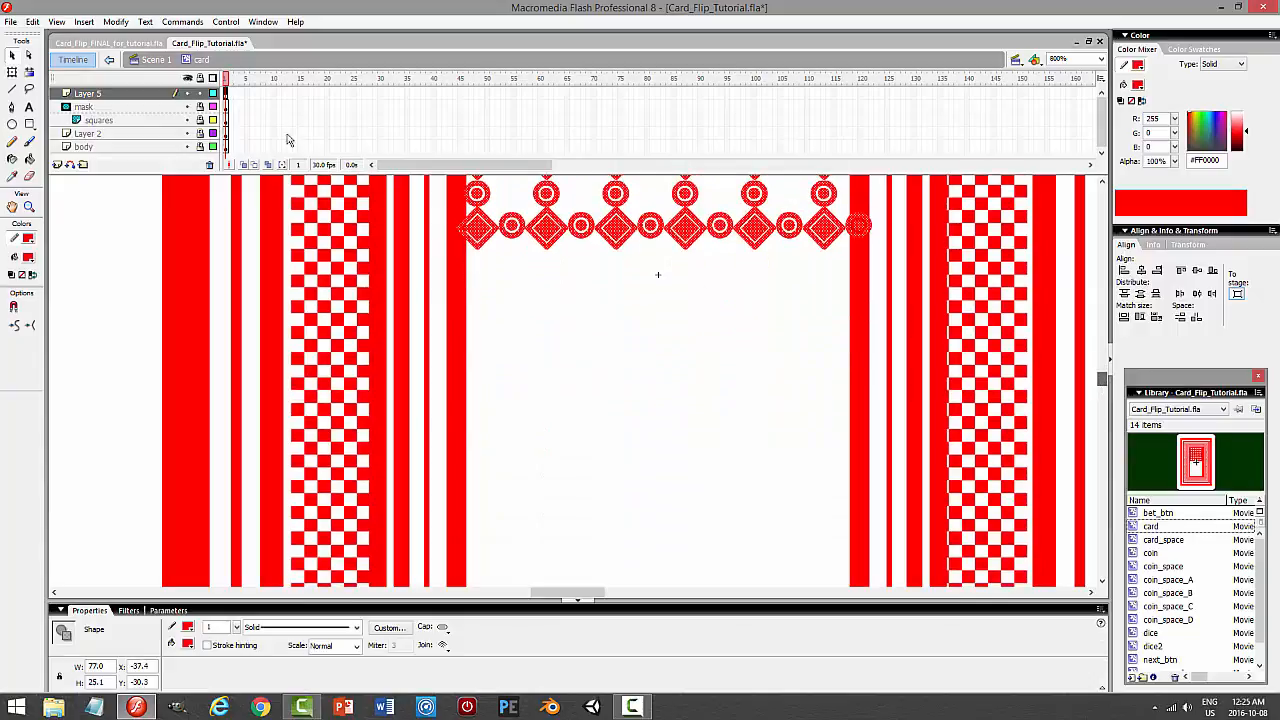
left_click(33, 21)
left_click(33, 85)
left_click(33, 21)
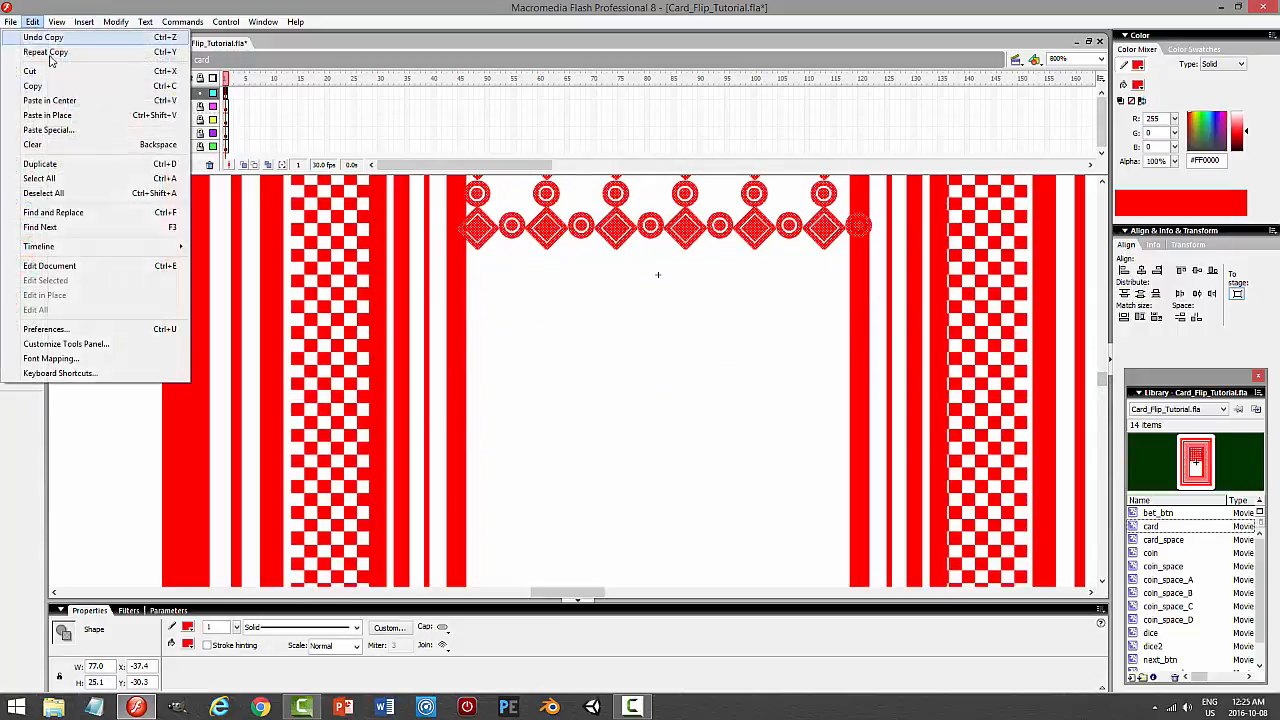
left_click(50, 115)
key("Down")
key("Down")
key("Down")
key("Down")
key("Down")
key("Down")
key("Down")
key("Down")
key("Down")
key("Down")
key("Down")
key("Down")
key("Down")
key("Down")
key("Down")
key("Down")
key("Down")
key("Down")
key("Down")
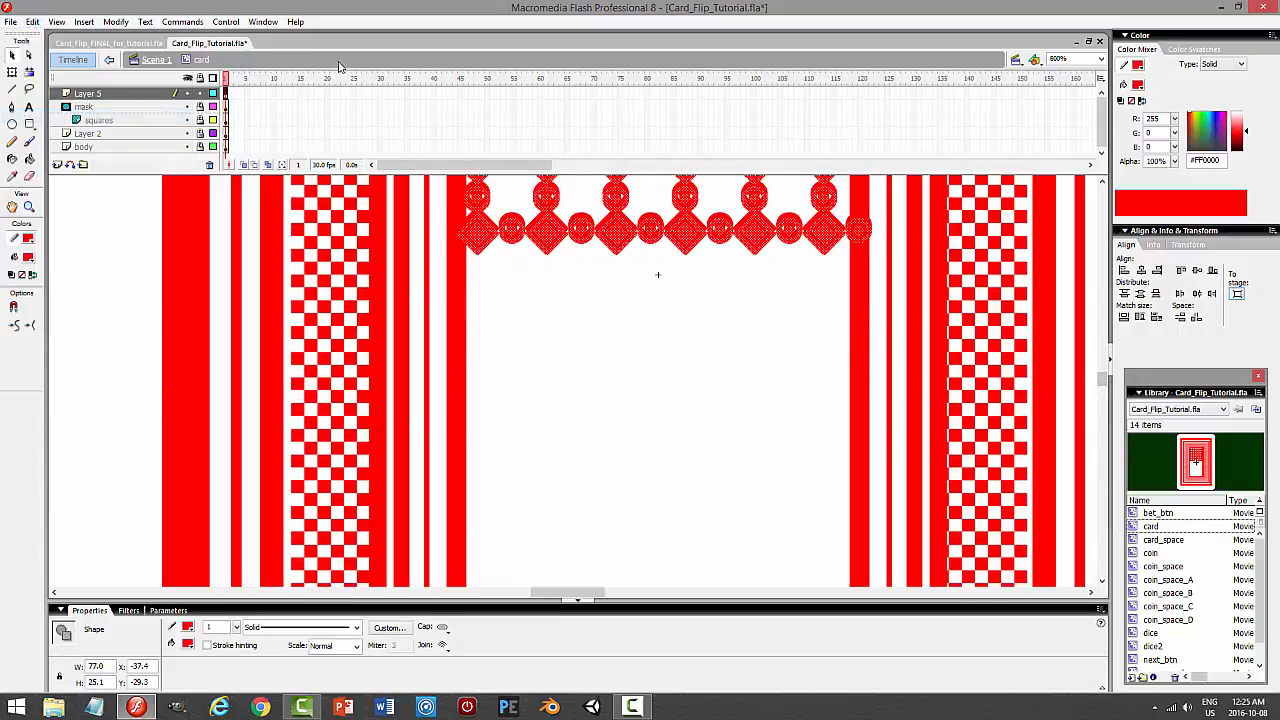
key("Up")
key("Up")
key("Up")
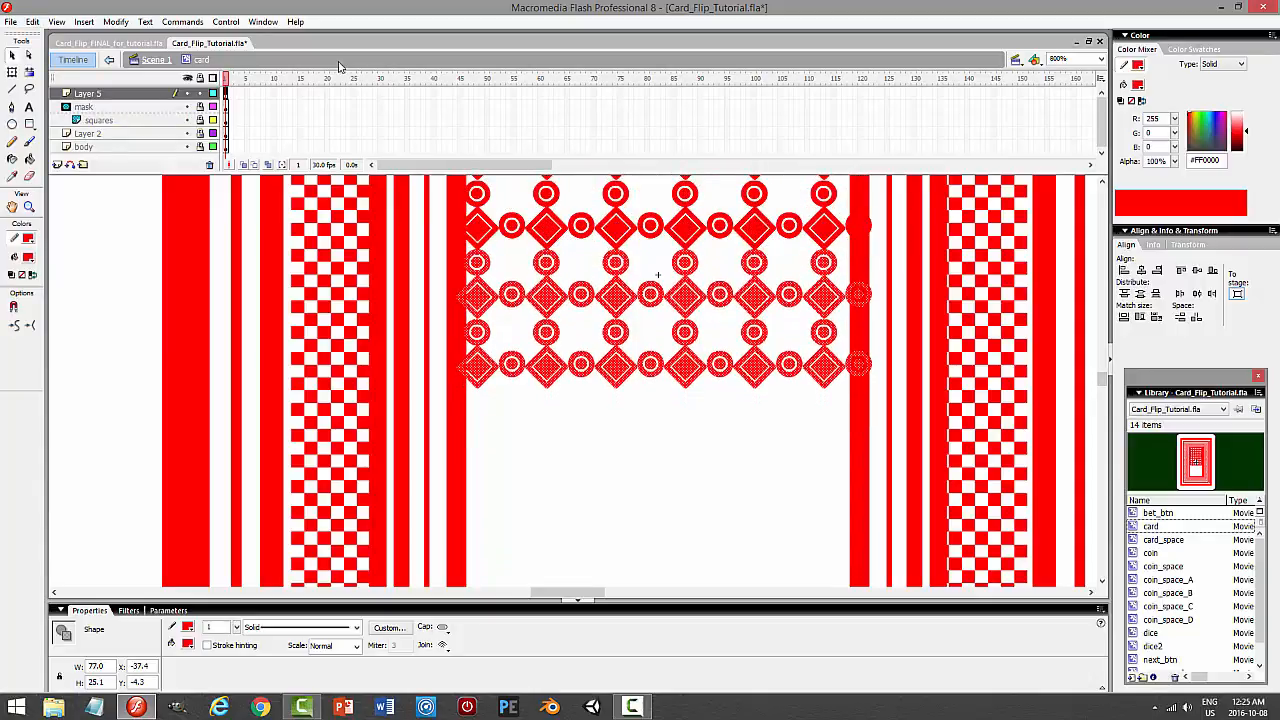
Duplicate the seventh and eighth rows in place and move the copies down to Y 21.8 as rows nine and ten.
left_click(32, 21)
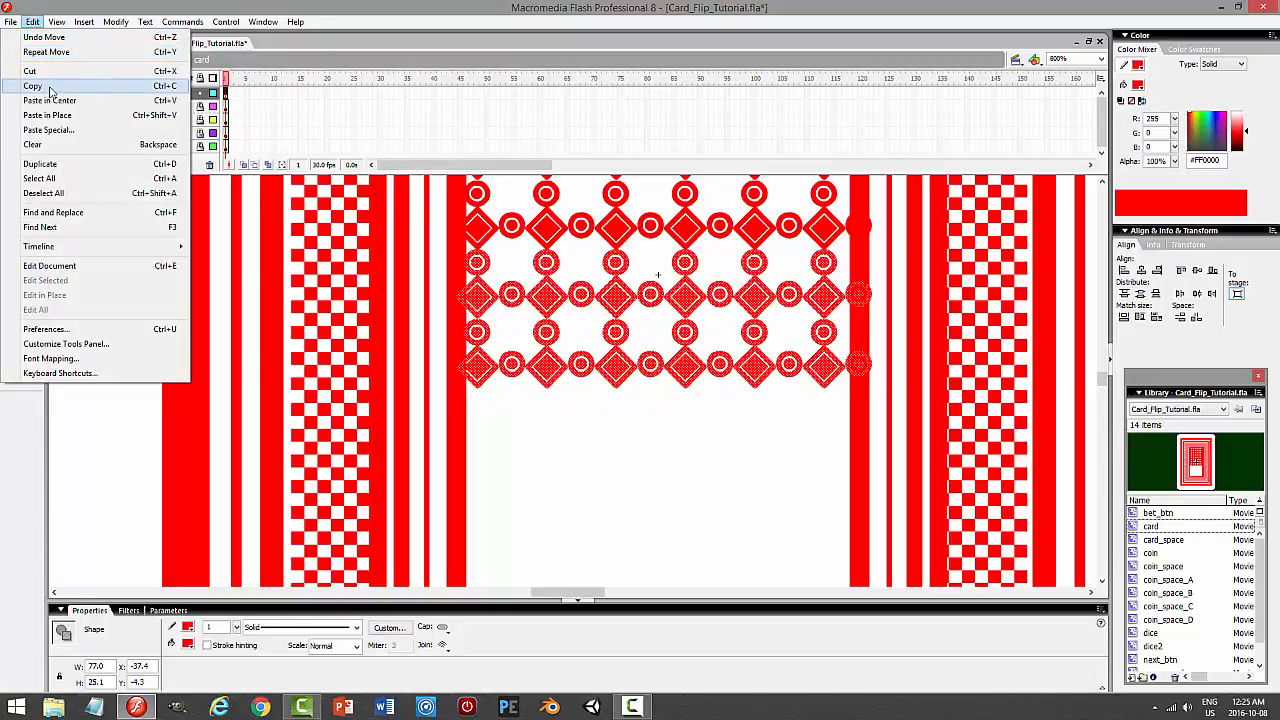
left_click(34, 22)
left_click(60, 114)
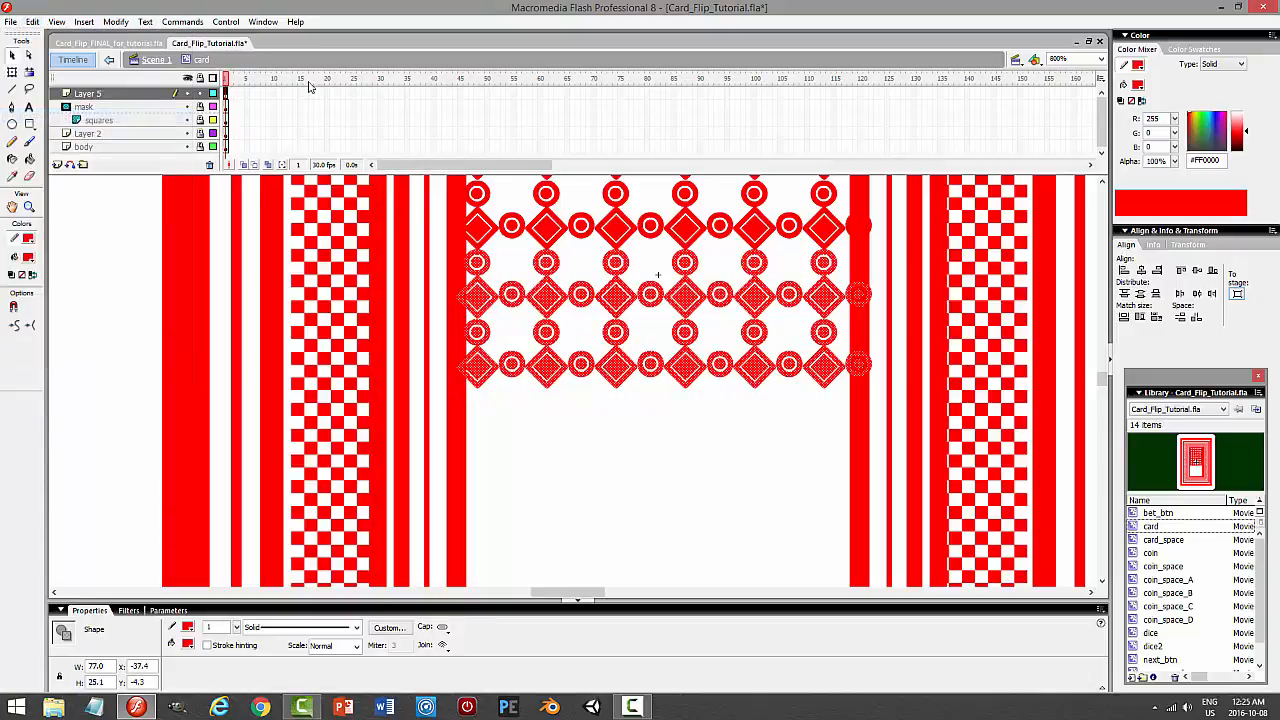
key("Down")
key("Down")
key("Down")
key("Down")
key("Down")
key("Down")
key("Down")
key("Down")
key("Down")
key("Down")
key("Down")
key("Down")
key("Down")
key("Down")
key("Down")
key("Down")
key("Down")
key("Down")
key("Down")
key("Down")
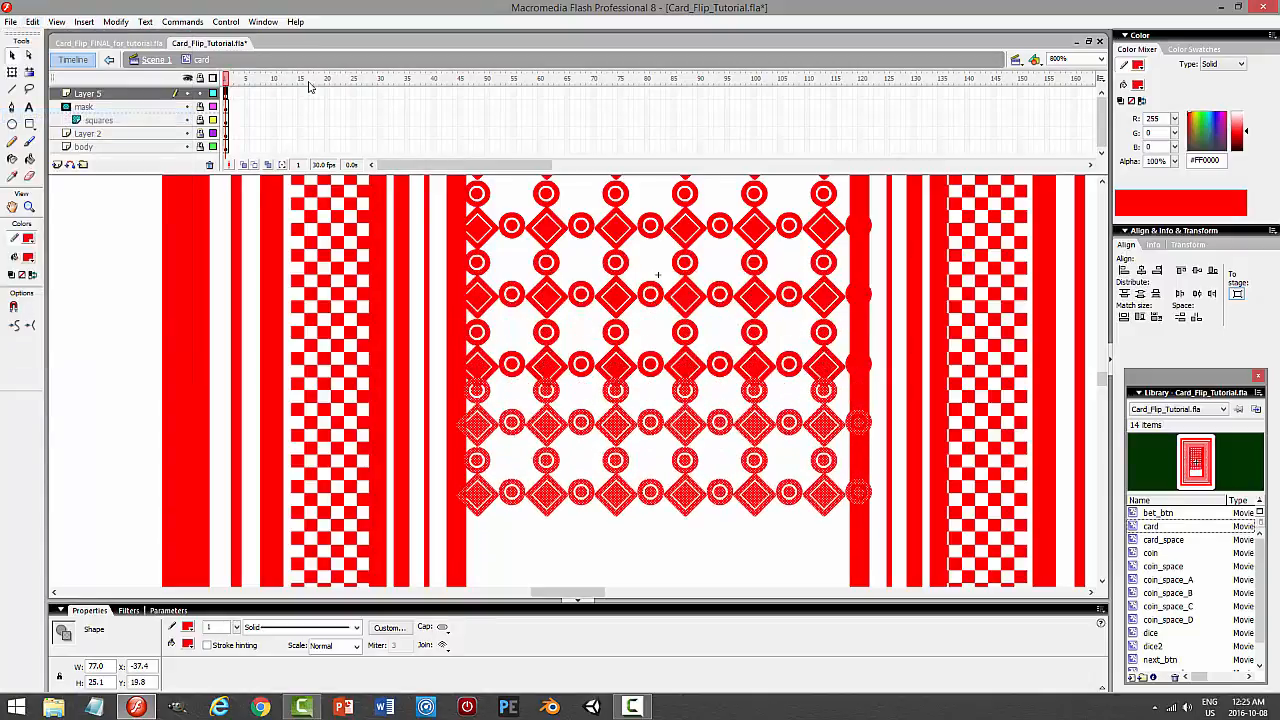
key("Down")
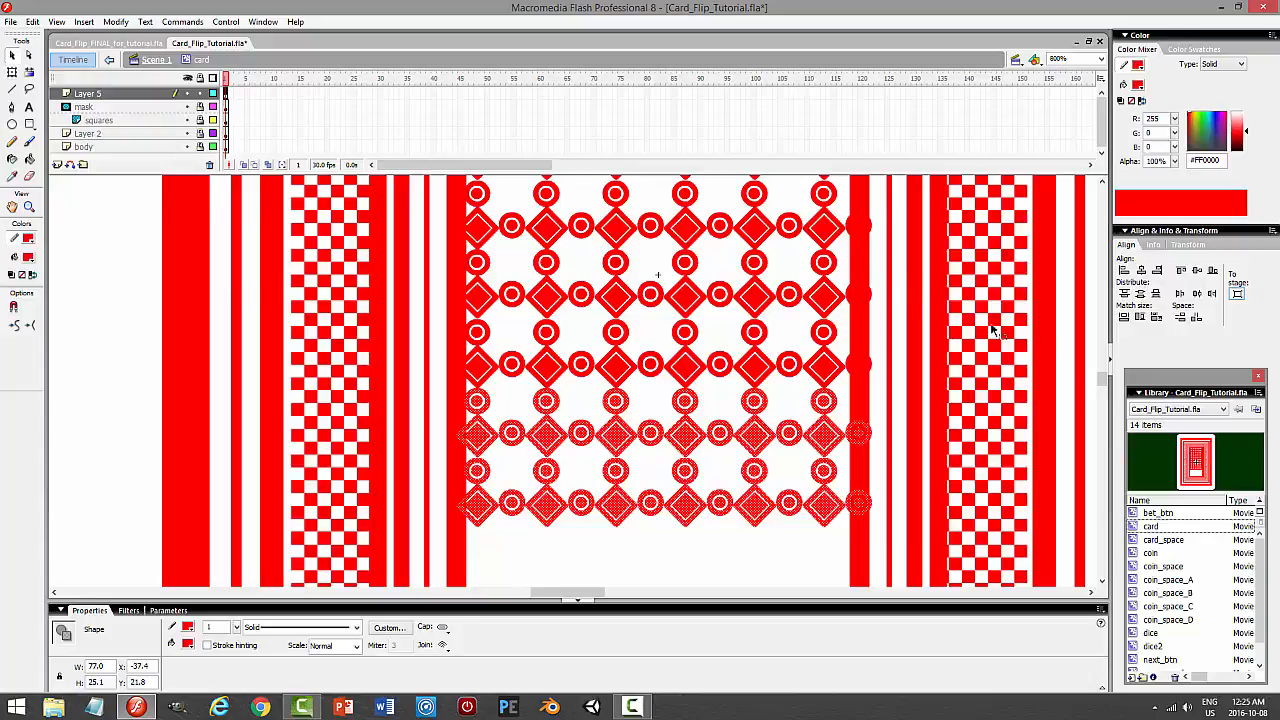
Duplicate the ninth and tenth rows in place and move the copies down to Y 47.8 as rows eleven and twelve.
scroll(1103, 380, "down", 5)
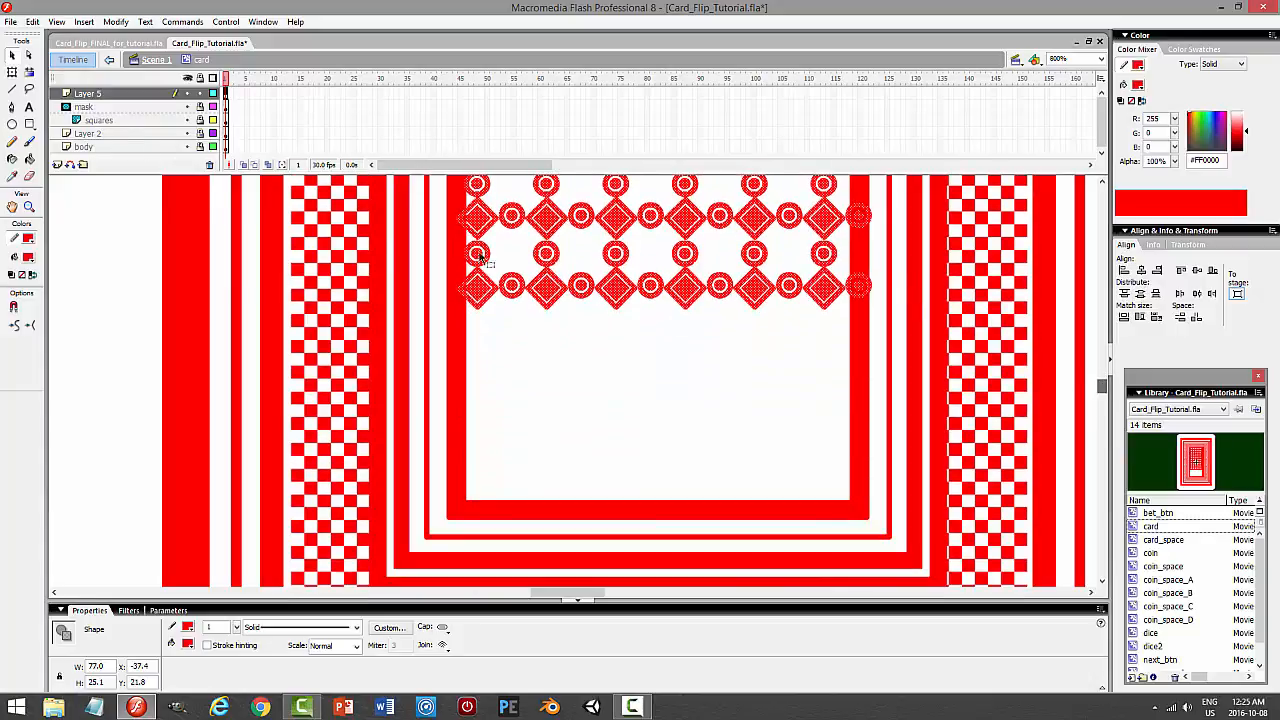
left_click(32, 21)
left_click(32, 21)
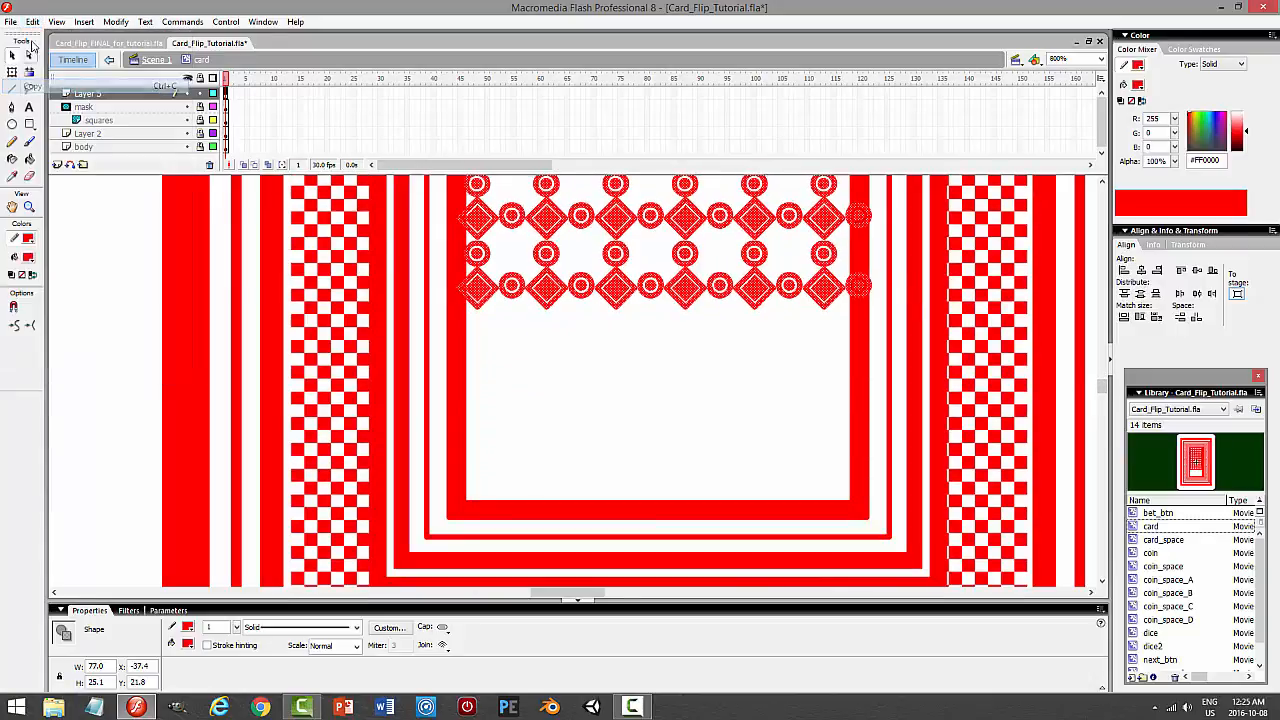
left_click(32, 21)
left_click(58, 115)
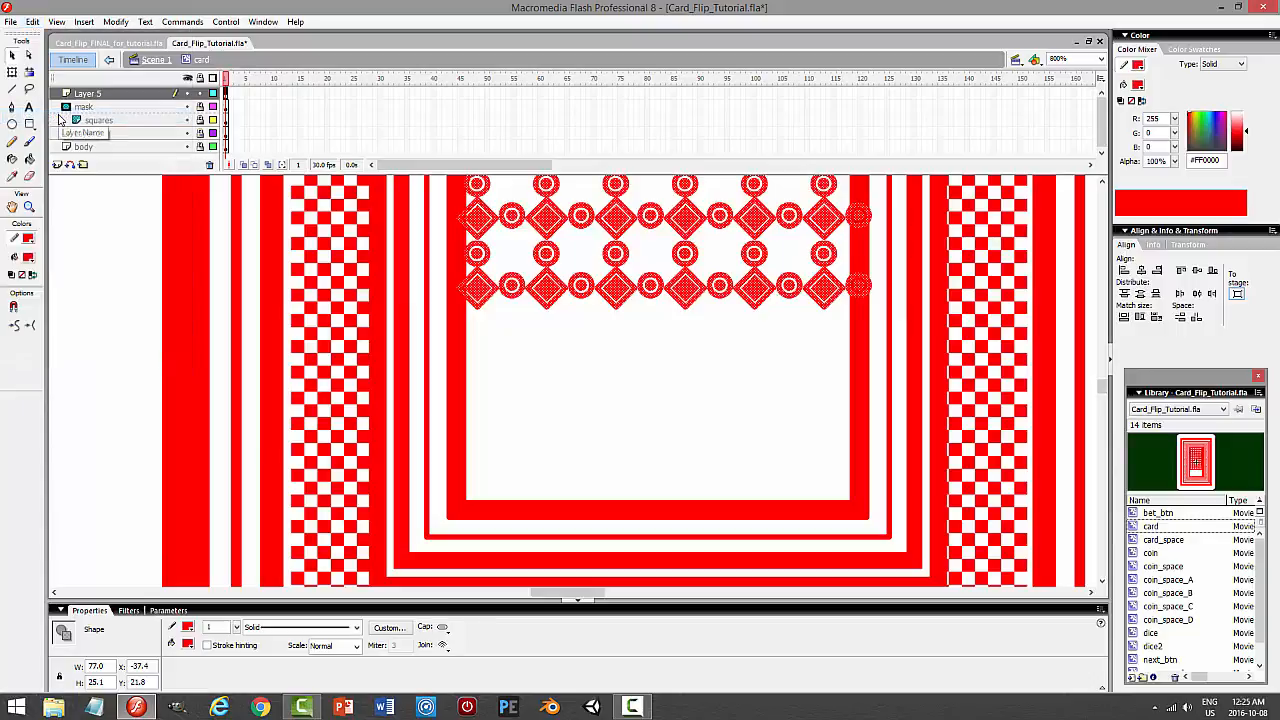
key("Down")
key("Down")
key("Down")
key("Down")
key("Down")
key("Down")
key("Down")
key("Down")
key("Down")
key("Down")
key("Down")
key("Down")
key("Down")
key("Down")
key("Down")
key("Down")
key("Down")
key("Down")
key("Down")
key("Down")
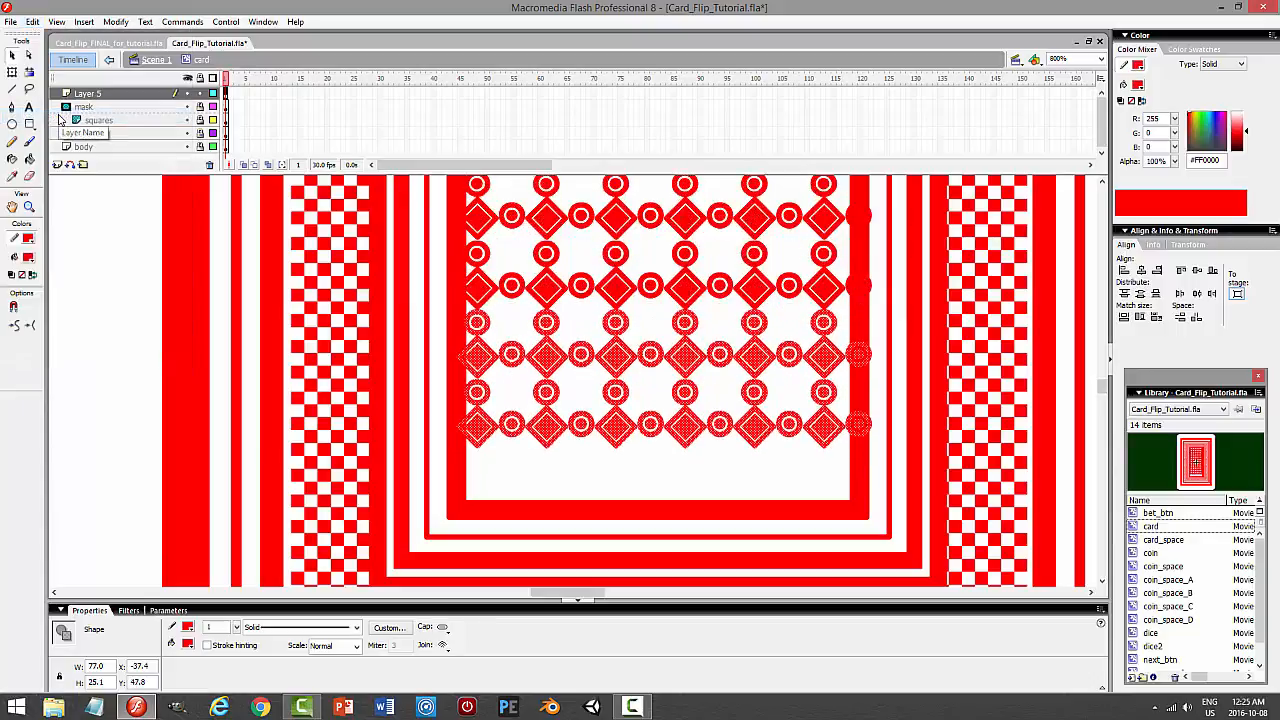
Duplicate the eleventh and twelfth rows in place and move the copies down to Y 73.8 as rows thirteen and fourteen.
left_click(33, 22)
left_click(33, 22)
left_click(33, 22)
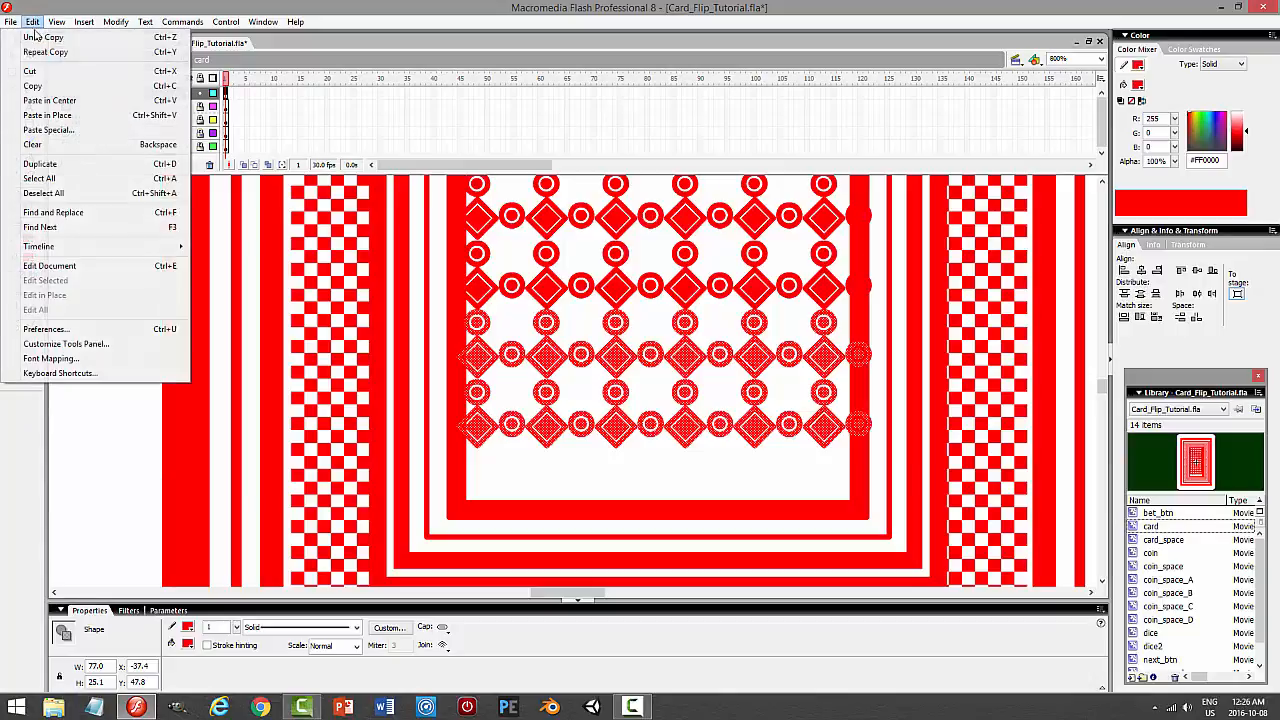
left_click(55, 115)
key("Down")
key("Down")
key("Down")
key("Down")
key("Down")
key("Down")
key("Down")
key("Down")
key("Down")
key("Down")
key("Down")
key("Down")
key("Down")
key("Down")
key("Down")
key("Down")
key("Down")
key("Down")
key("Down")
key("Down")
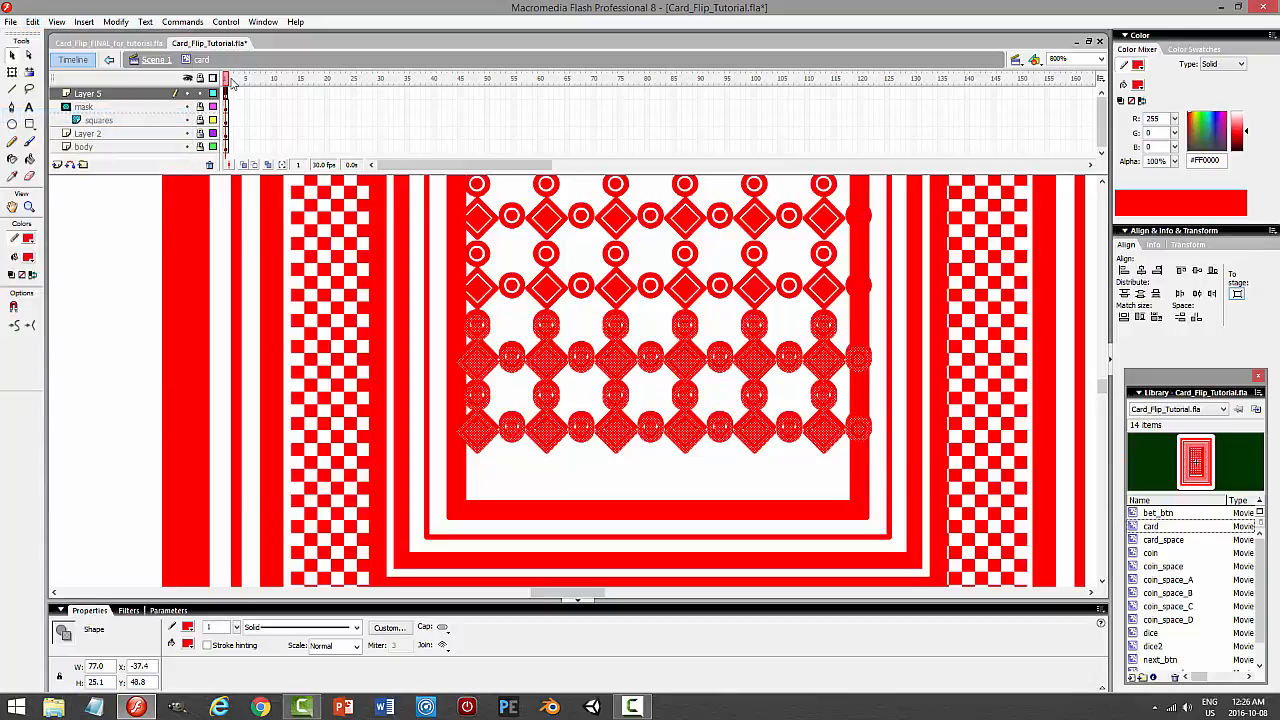
key("Down")
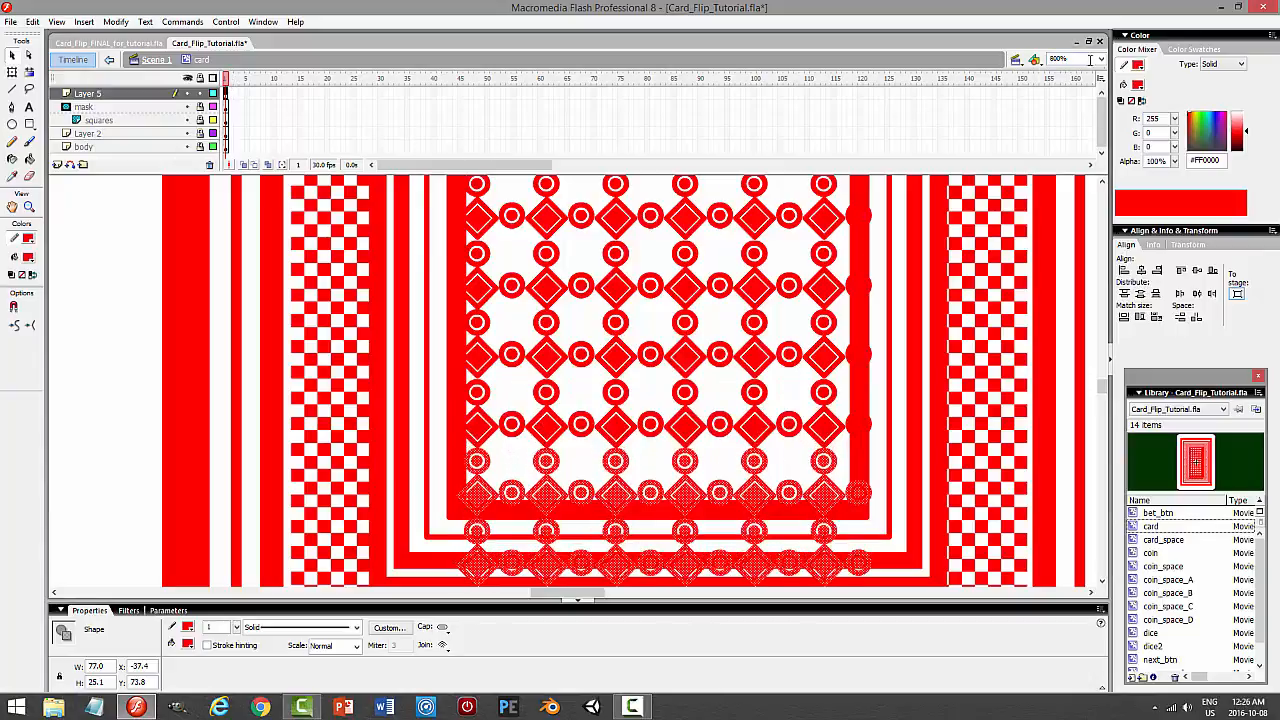
Select the whole pattern on Layer 5 and move it up to Y -89.8 so it is centred vertically on the card.
left_click(1101, 59)
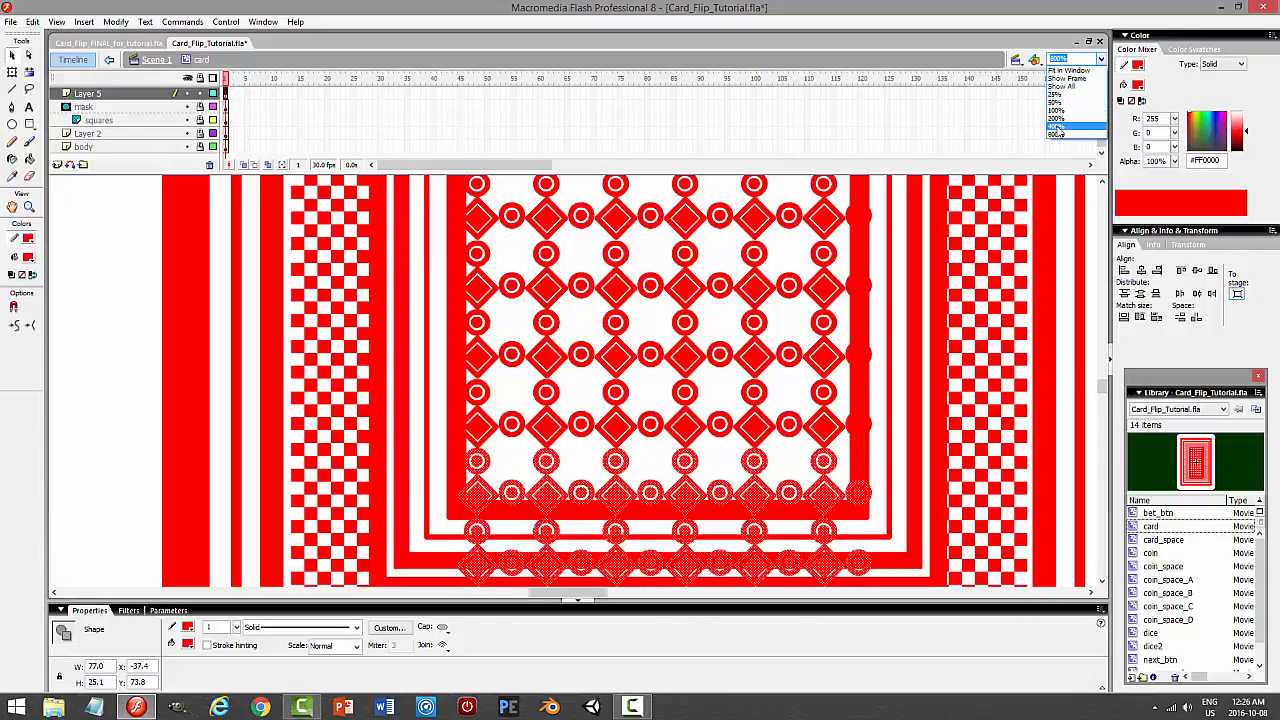
left_click(1060, 130)
scroll(1090, 376, "up", 2)
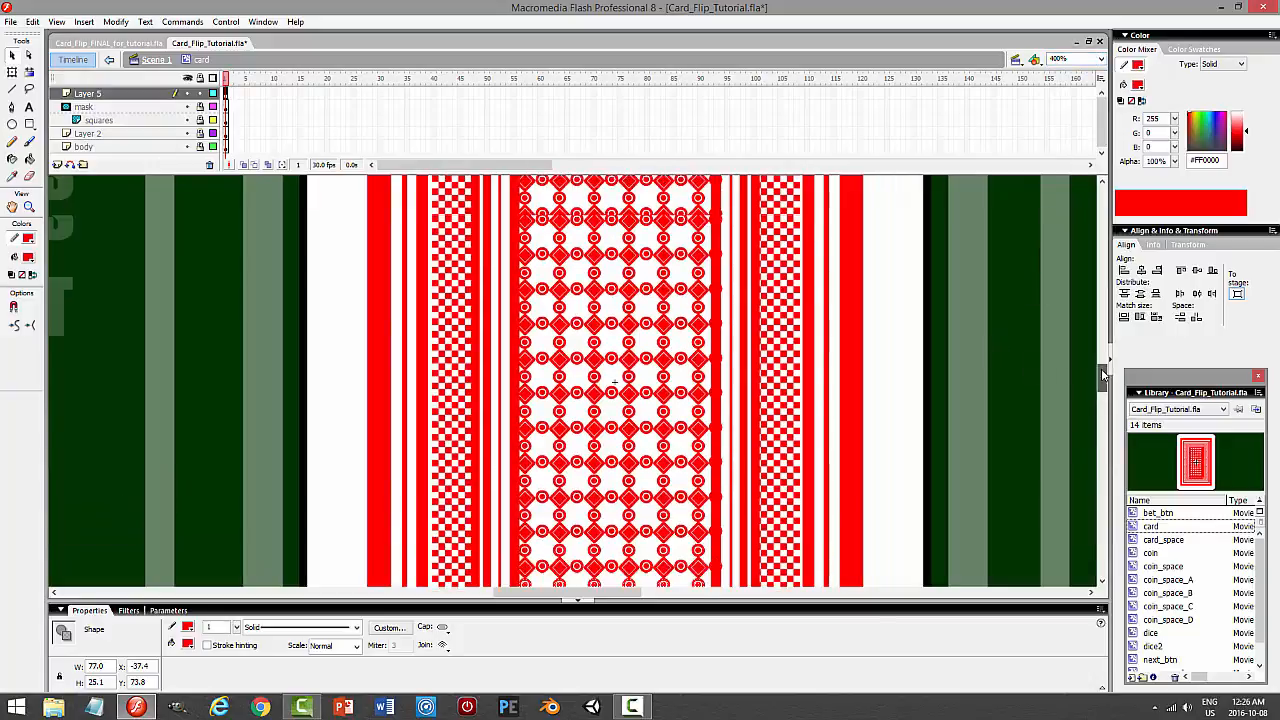
scroll(1088, 373, "down", 1)
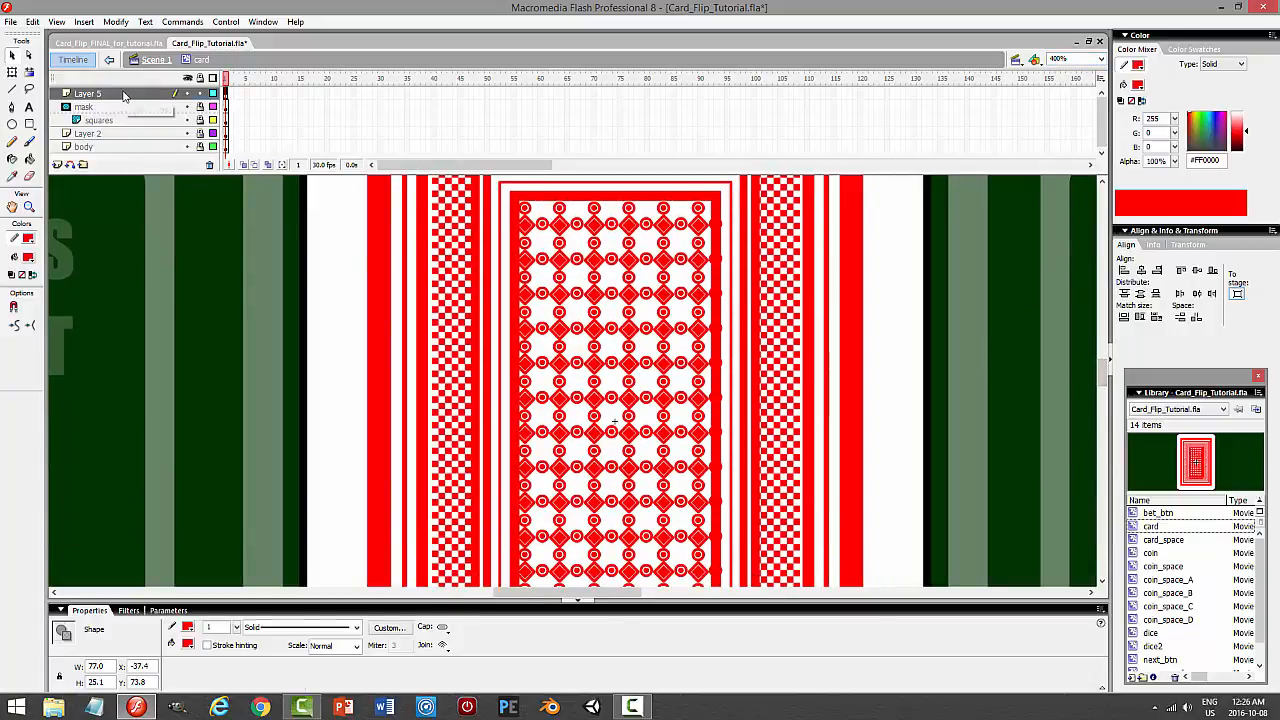
left_click(521, 126)
key("shift+Up")
key("shift+Up")
key("shift+Up")
key("shift+Up")
key("shift+Up")
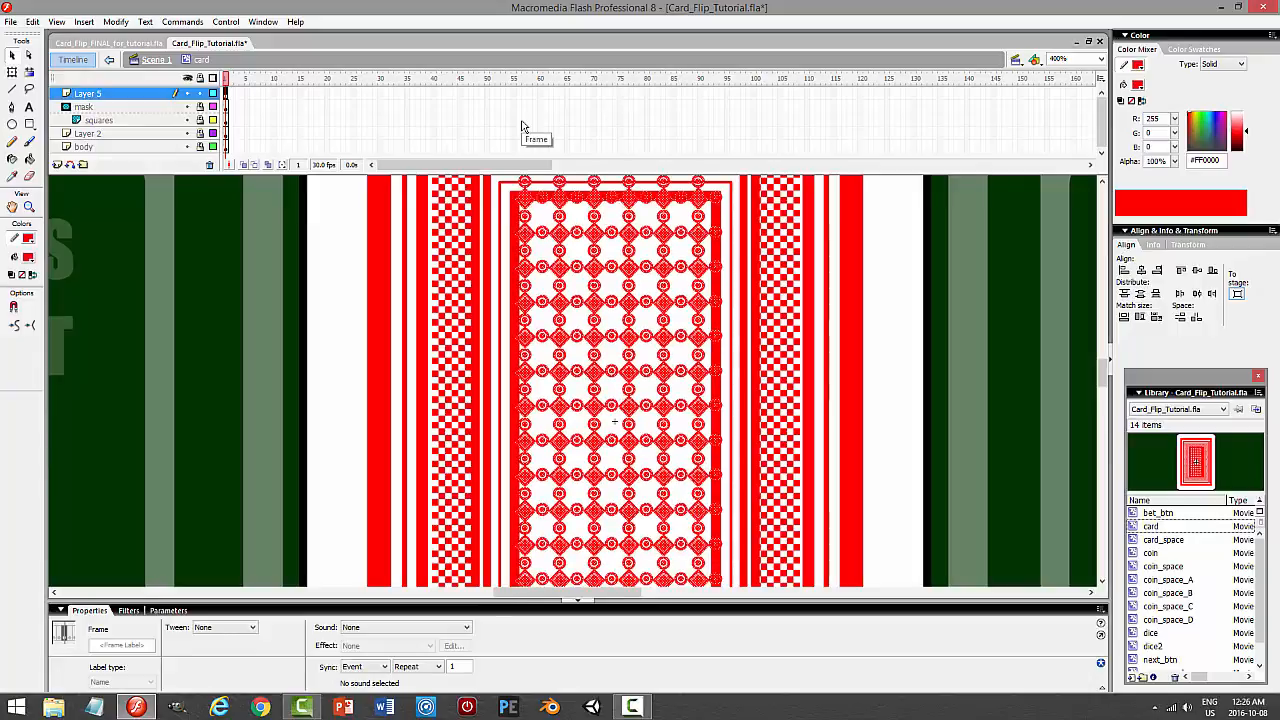
key("shift+Down")
key("shift+Down")
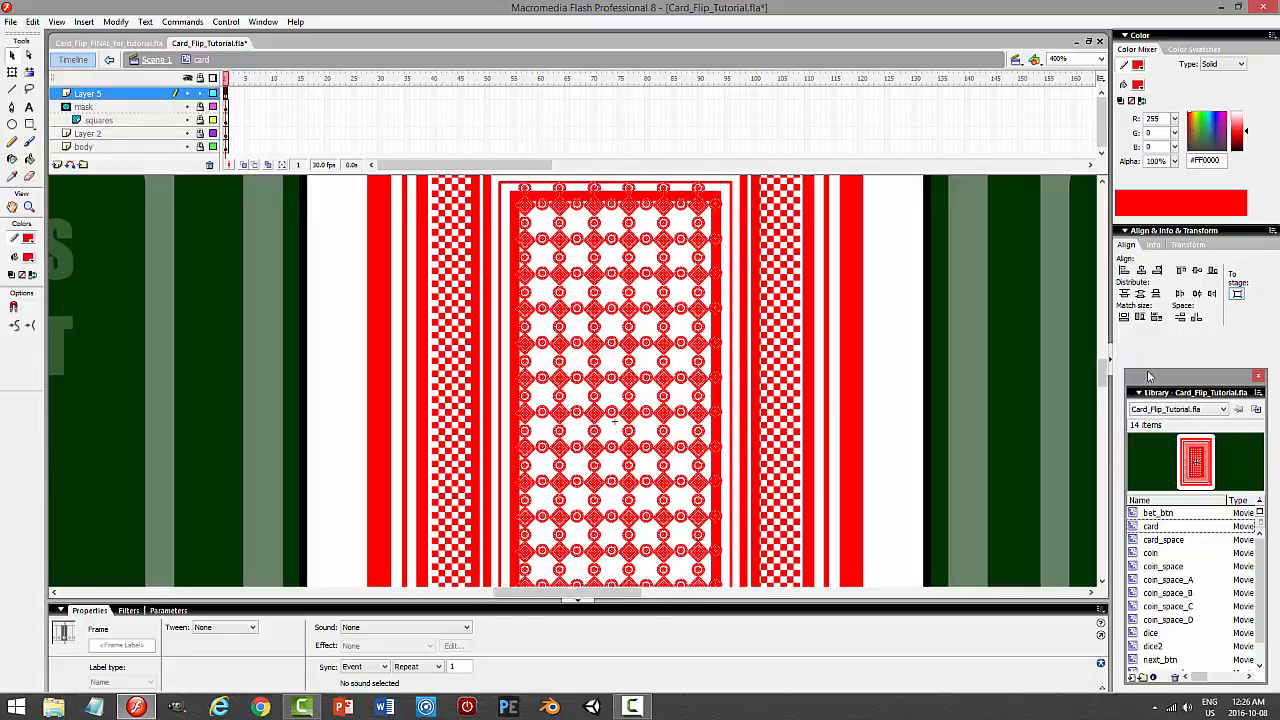
Reduce the whole pattern's height to about 165.4 around its centre with Free Transform.
left_click_drag(1102, 378, 1105, 371)
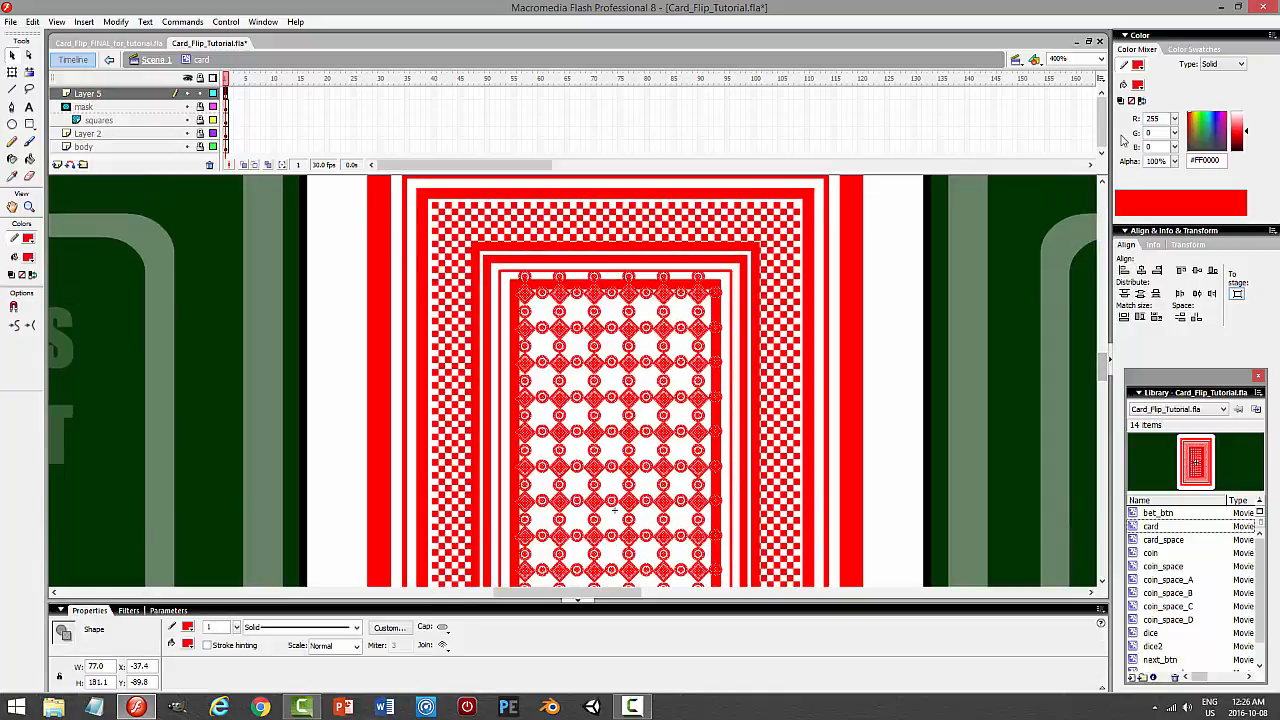
left_click(1101, 60)
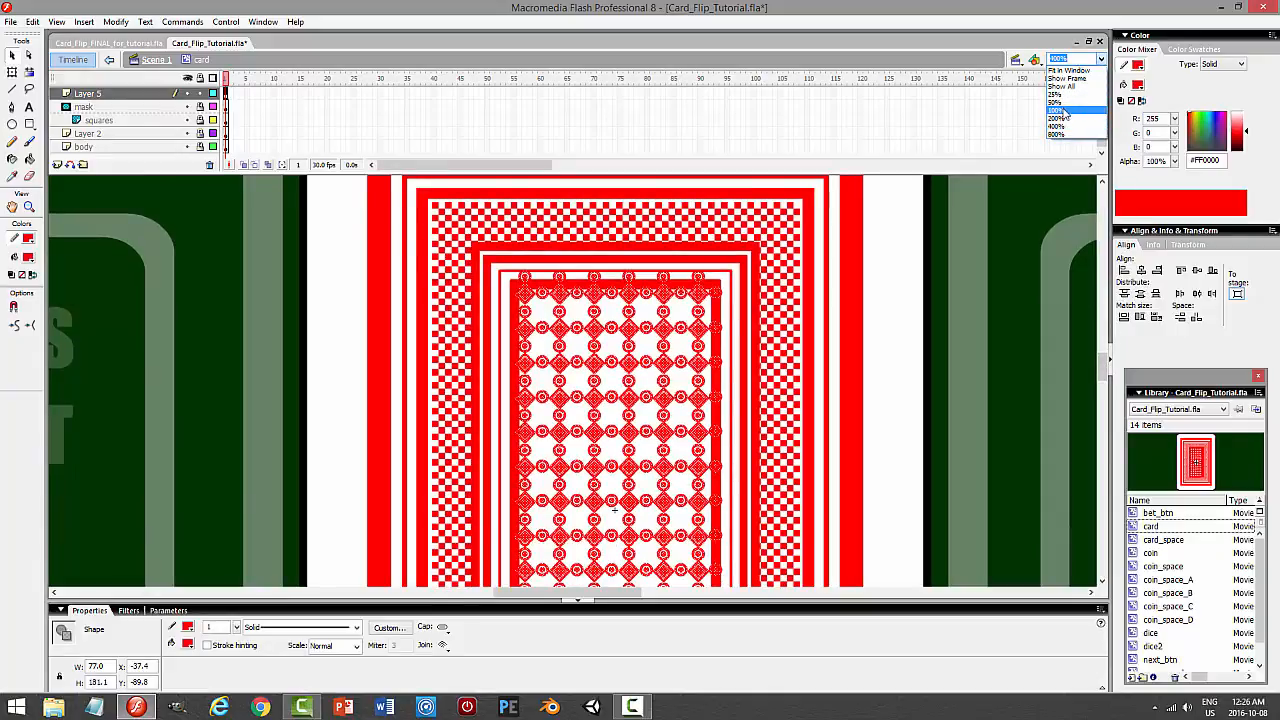
left_click(1063, 122)
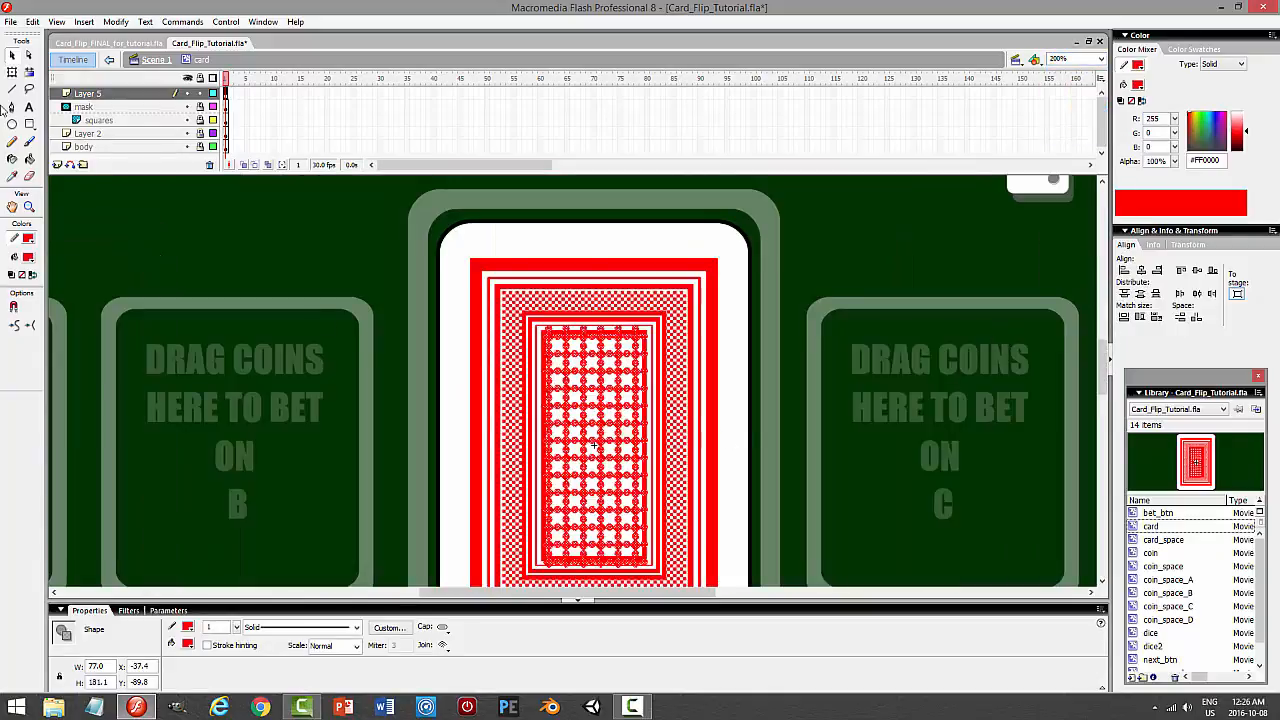
left_click(12, 72)
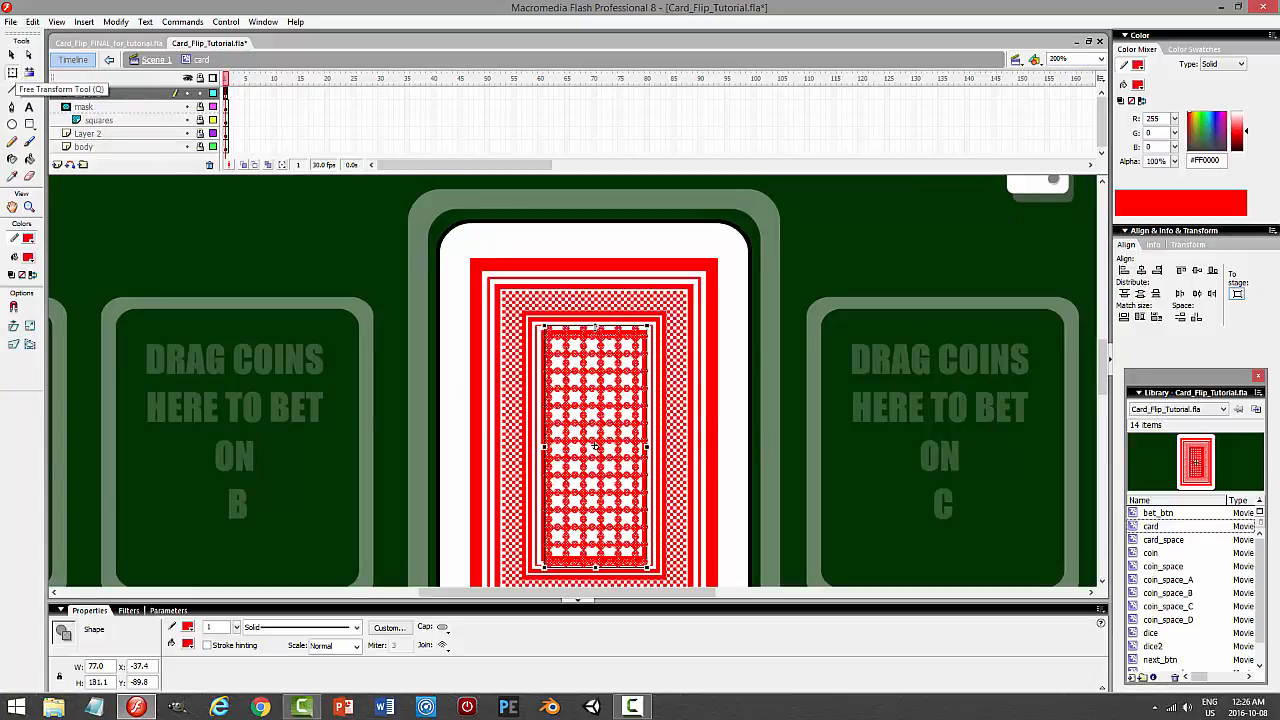
left_click_drag(655, 329, 717, 331)
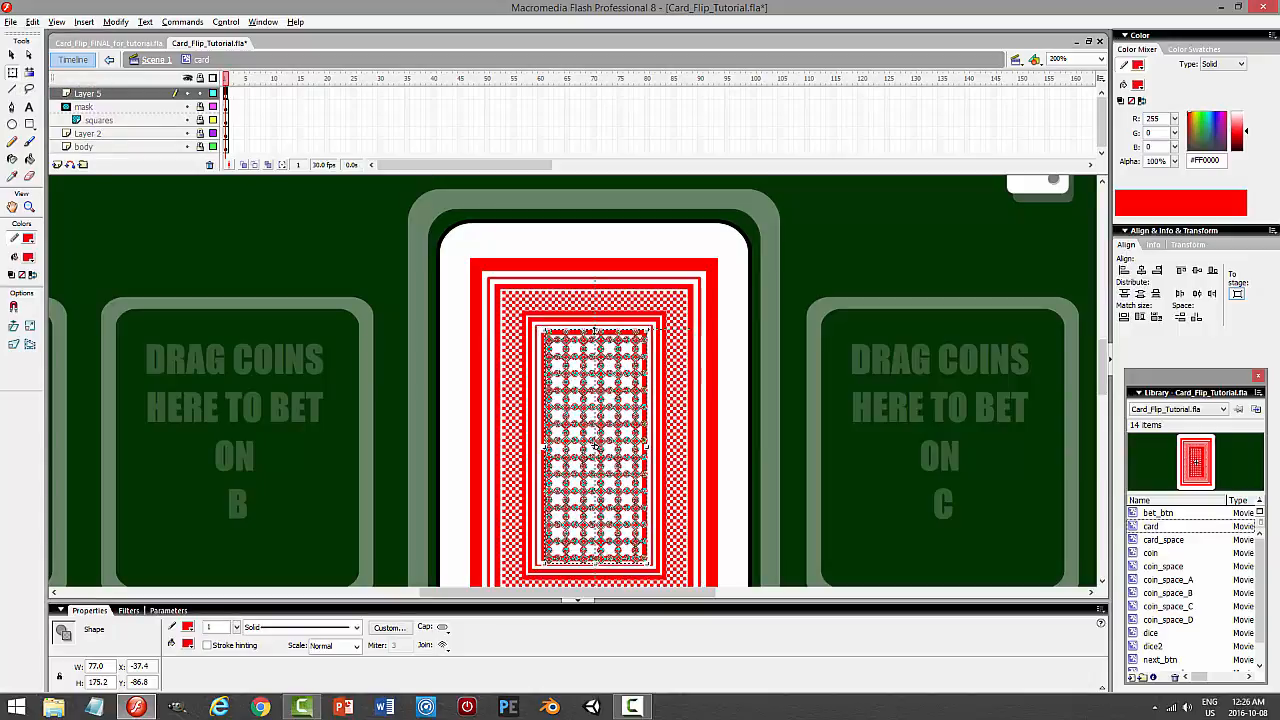
key("ctrl+y")
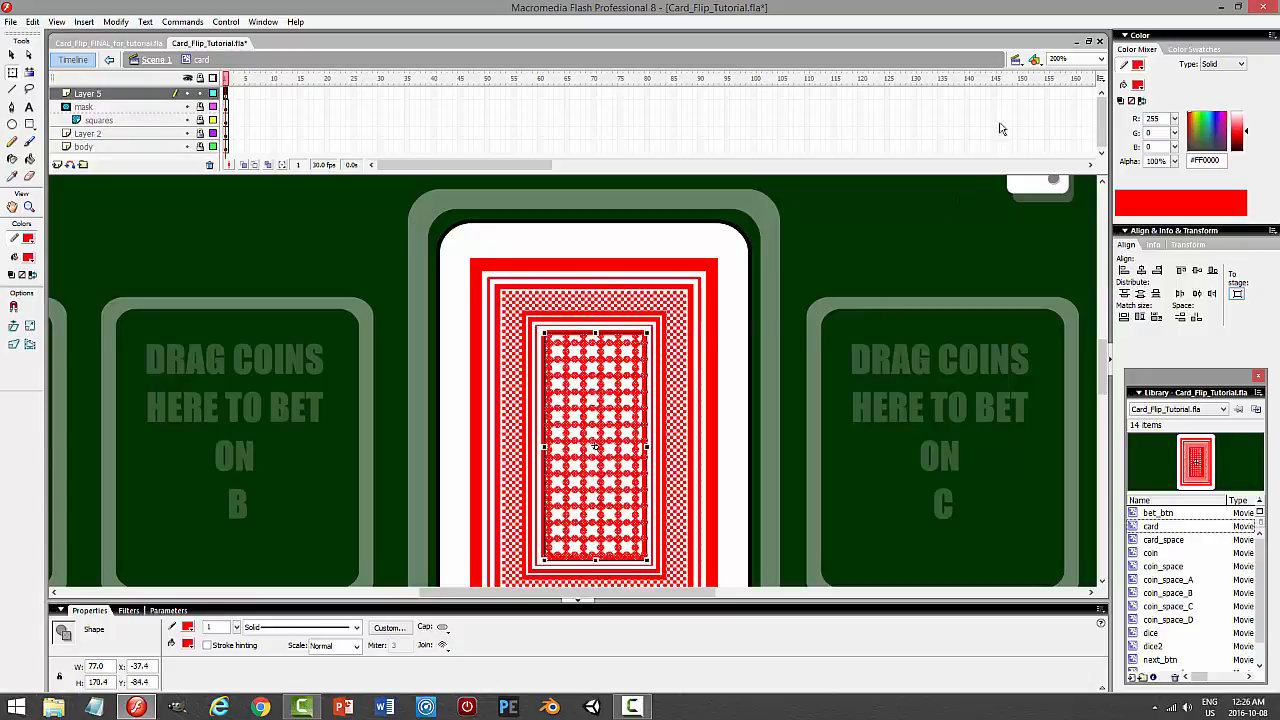
left_click(1101, 62)
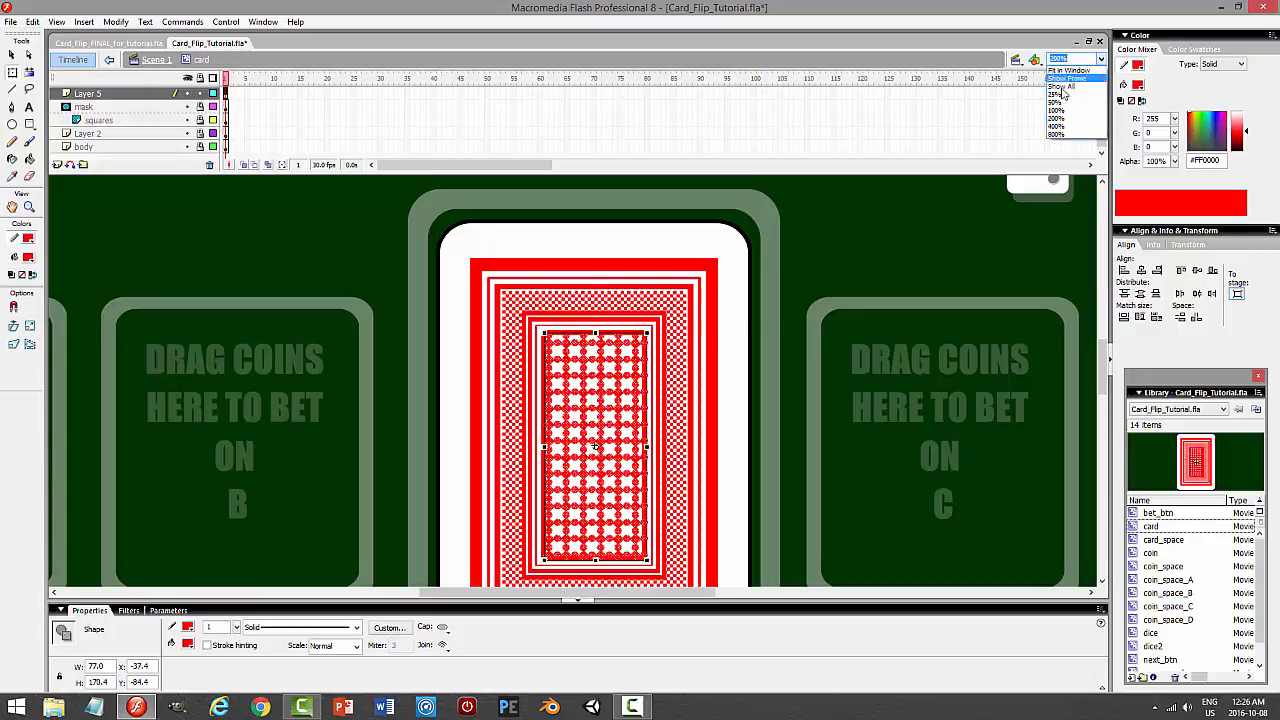
left_click(1055, 134)
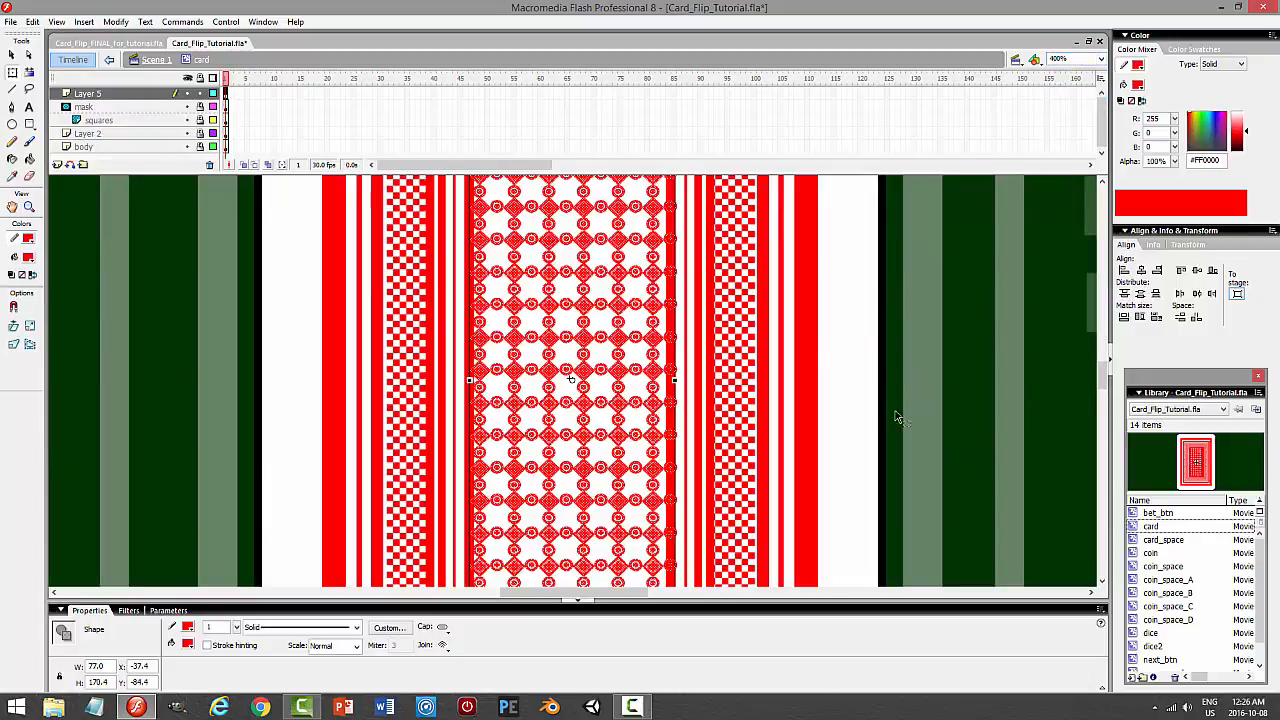
scroll(1100, 370, "up", 3)
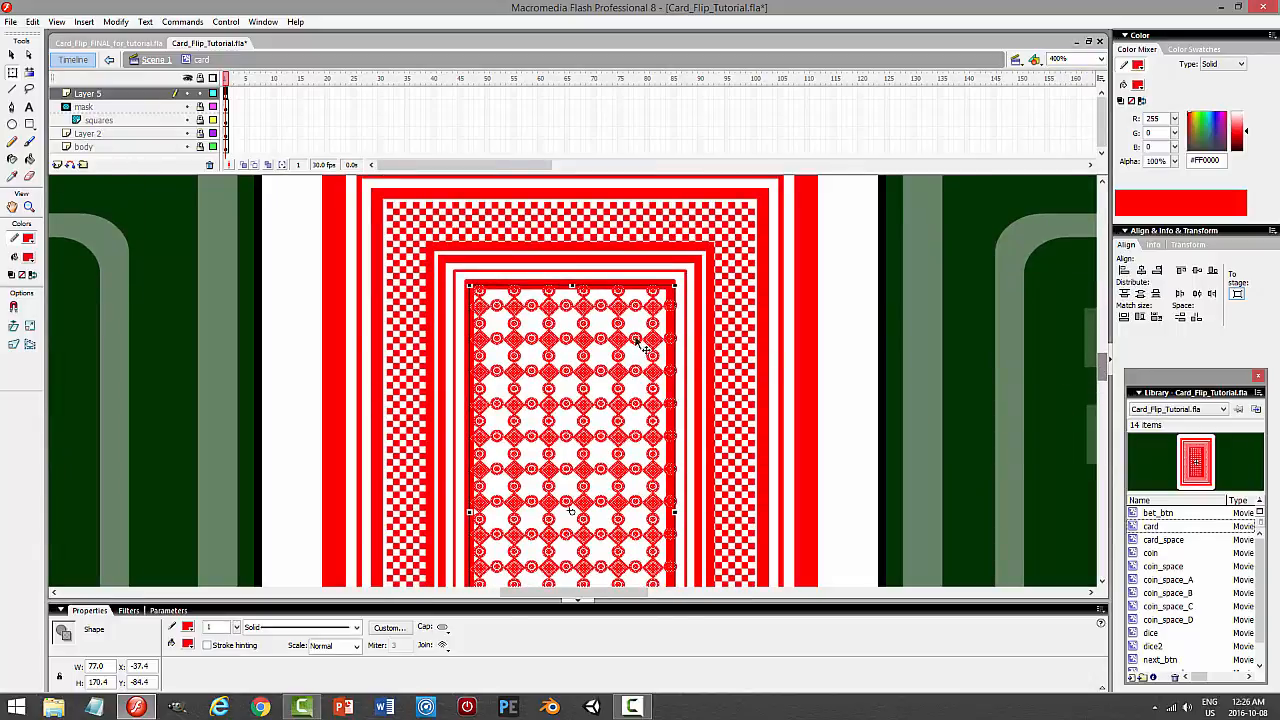
left_click_drag(572, 287, 573, 293)
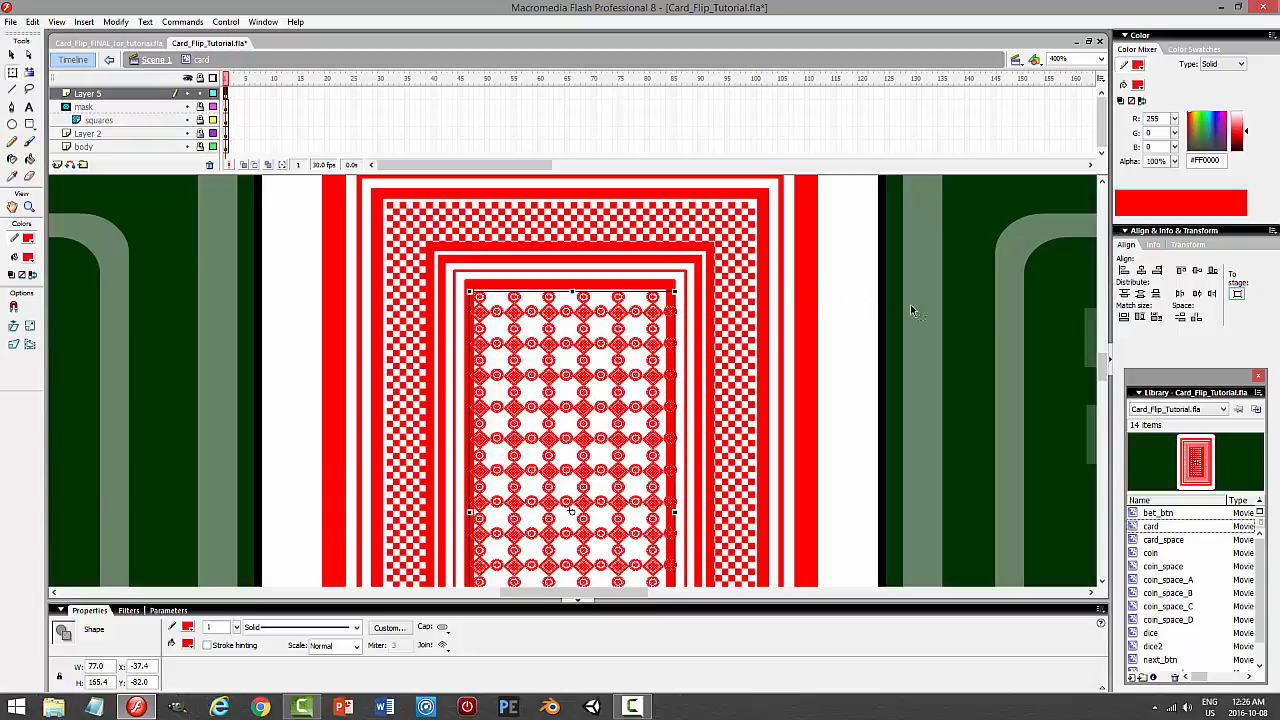
Nudge the pattern up to Y -83.5 within the red inner frame.
scroll(1105, 377, "down", 3)
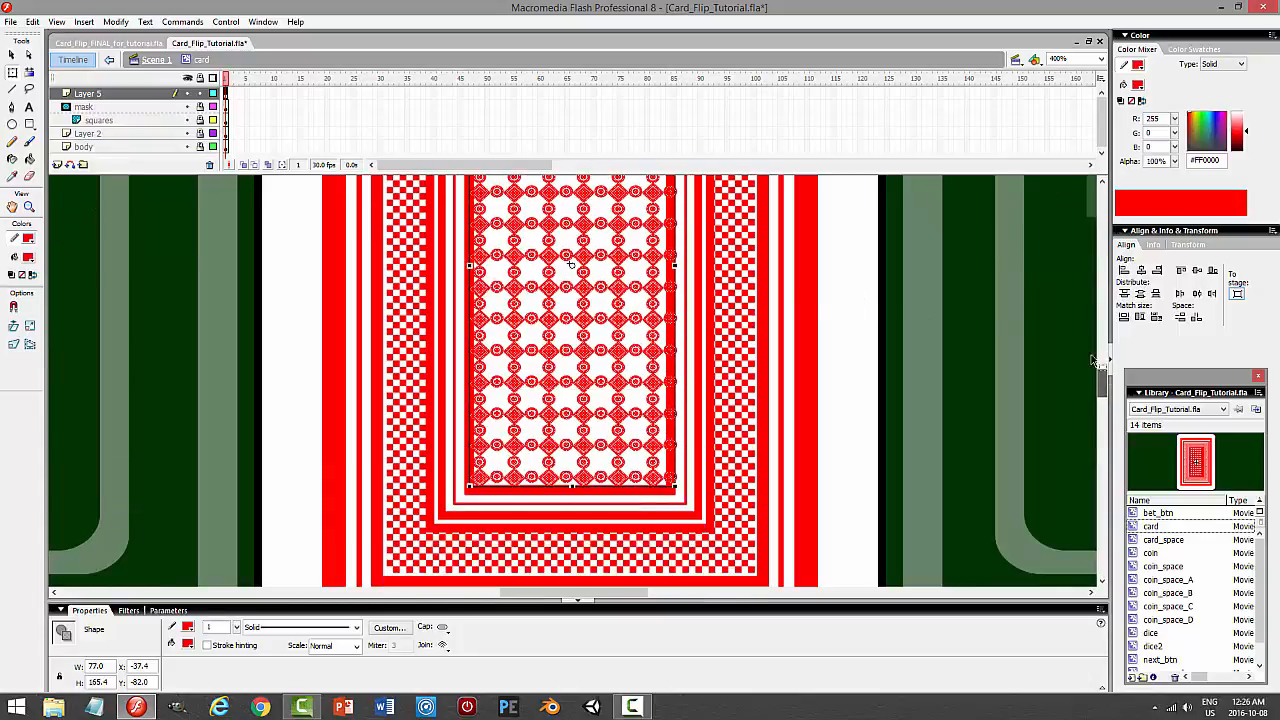
key("Up")
key("Up")
key("Up")
key("Up")
key("Up")
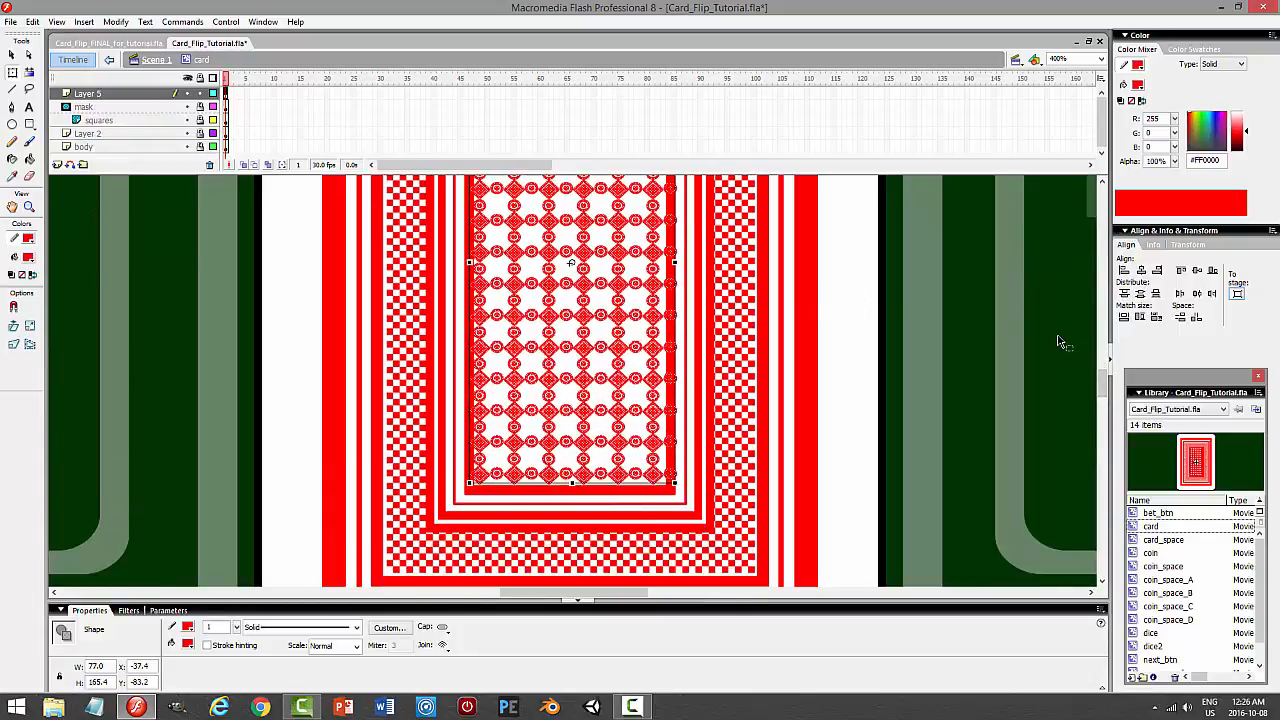
key("Up")
left_click_drag(1102, 383, 1102, 360)
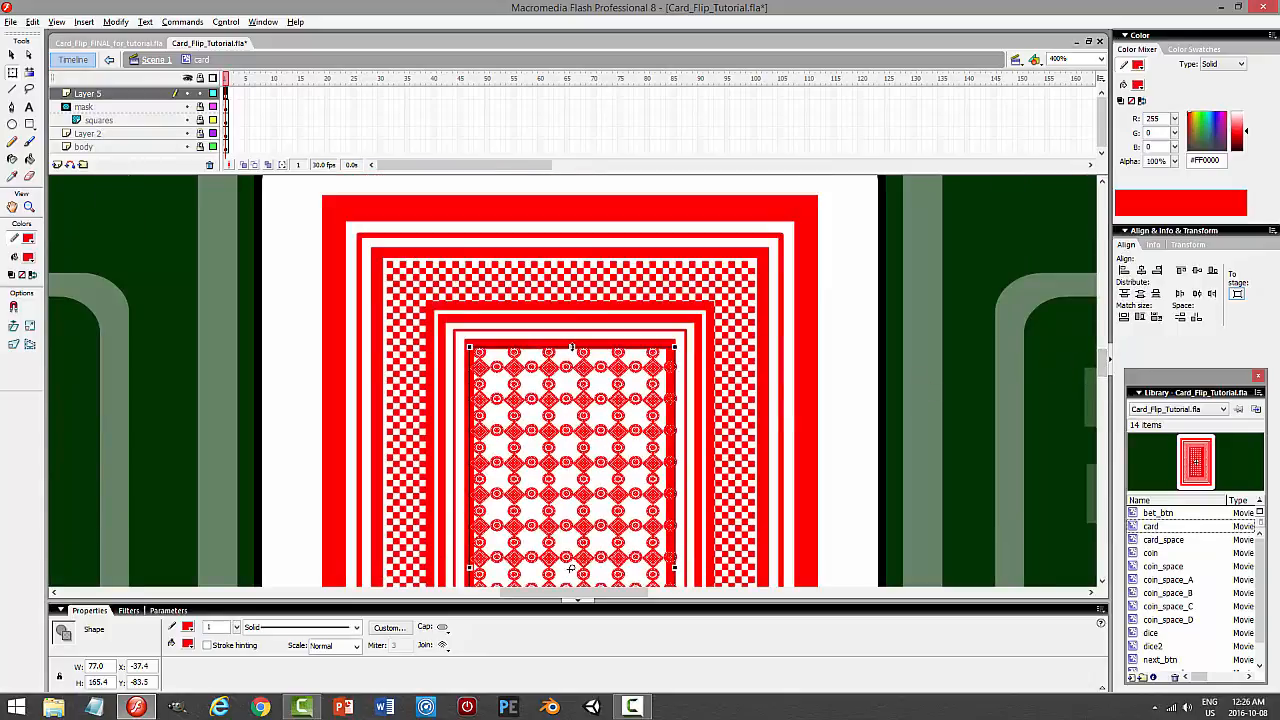
Reduce the pattern's height to about 162.4 and nudge it down to Y -81.3 to fit inside the inner frame.
left_click_drag(572, 347, 572, 352)
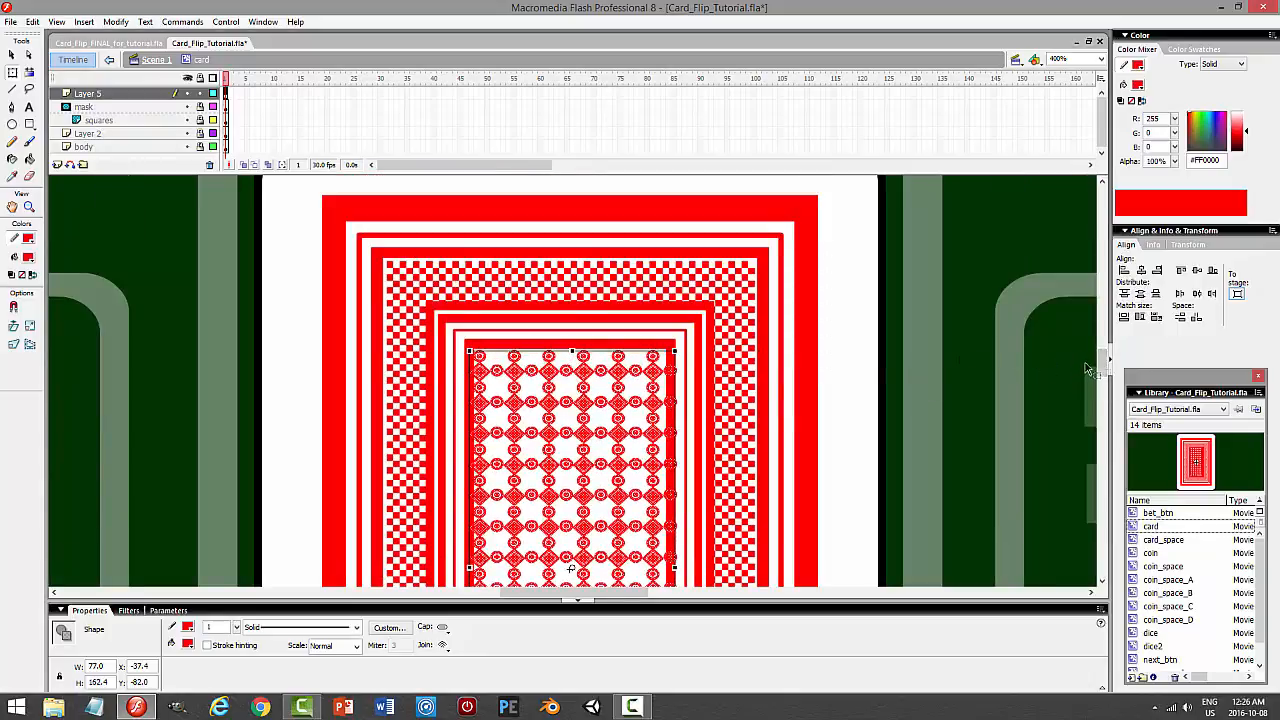
left_click_drag(1104, 364, 1104, 383)
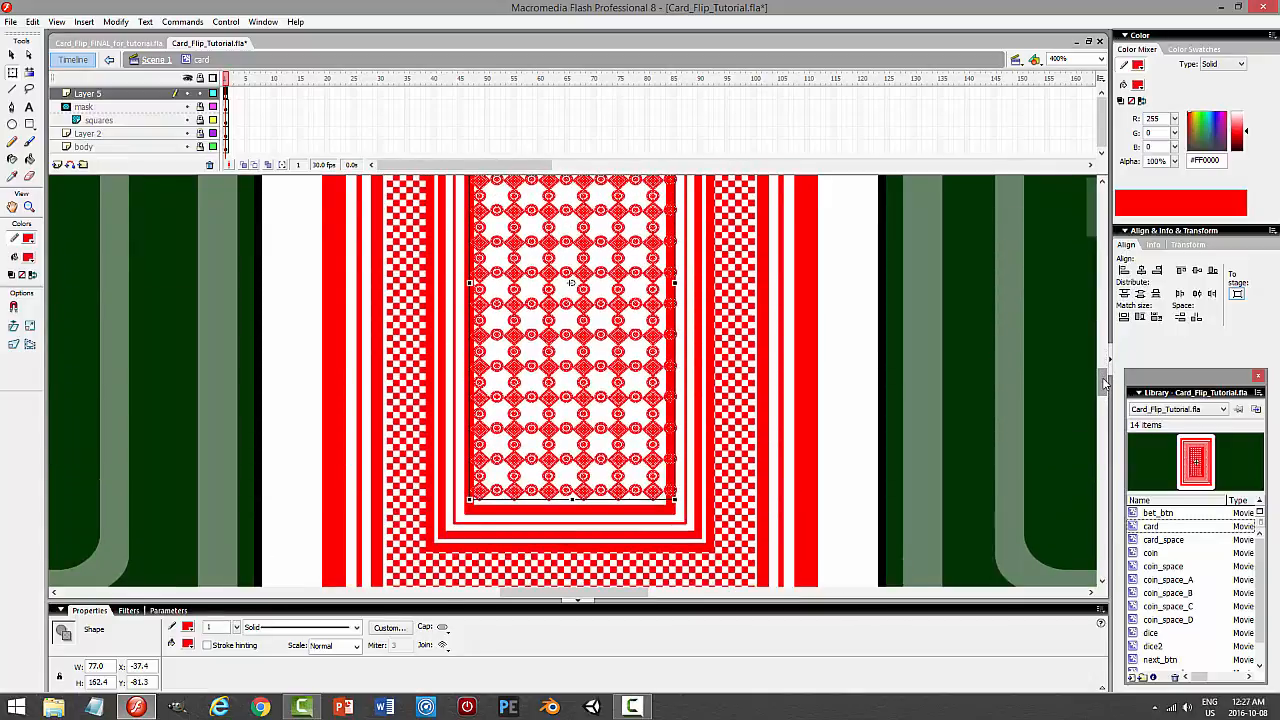
left_click_drag(1104, 381, 1104, 373)
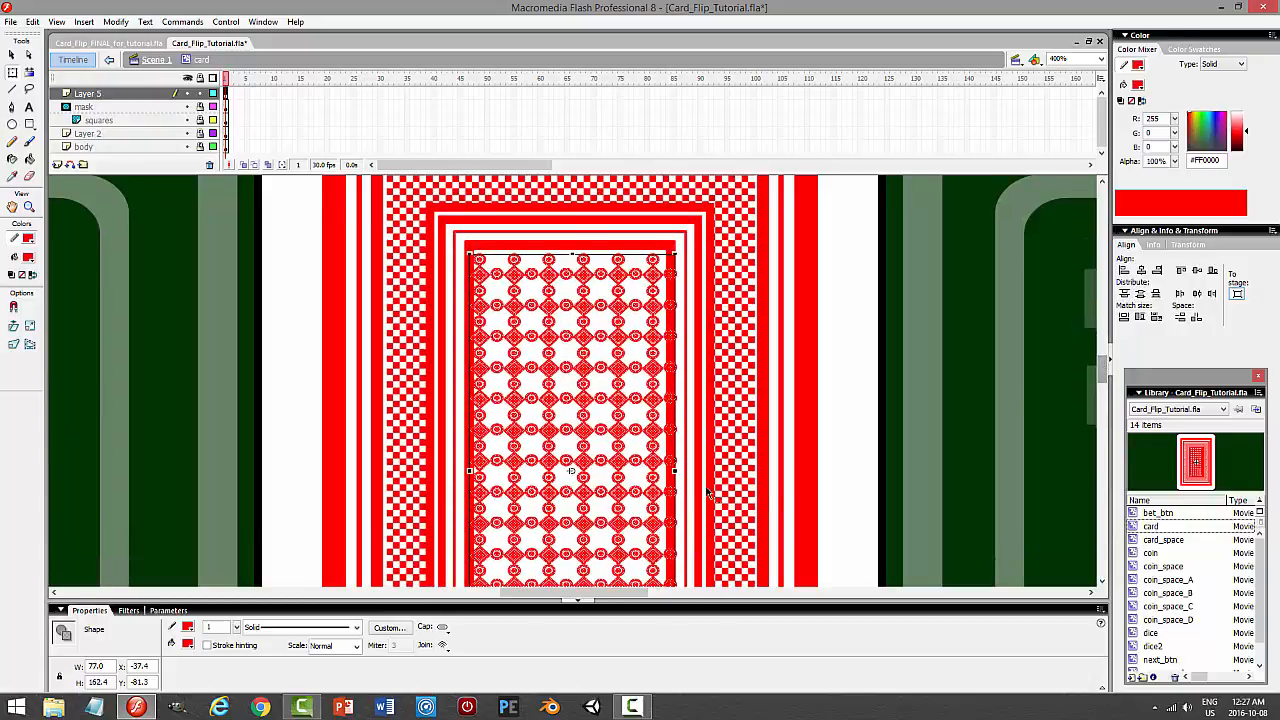
Narrow the pattern to about 70.8 wide and nudge it left to X -35.1 to fit between the inner frame's sides.
left_click_drag(677, 470, 665, 471)
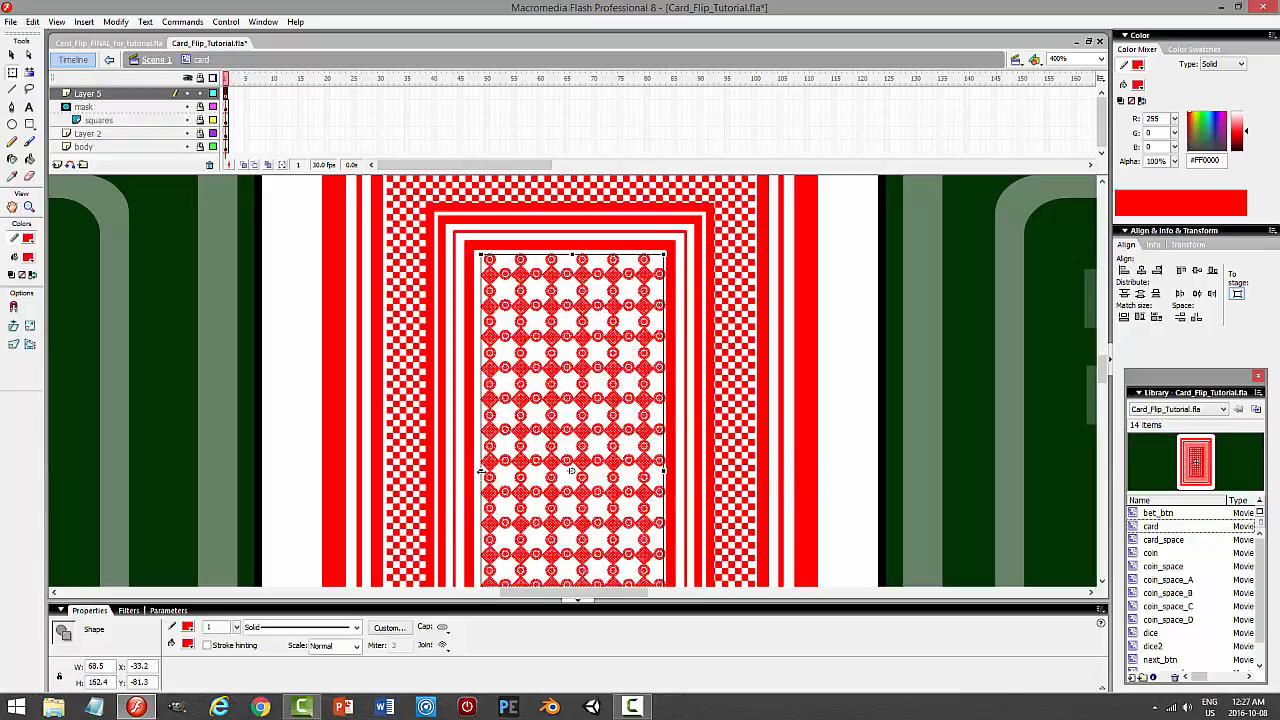
left_click_drag(480, 470, 477, 470)
key("Left")
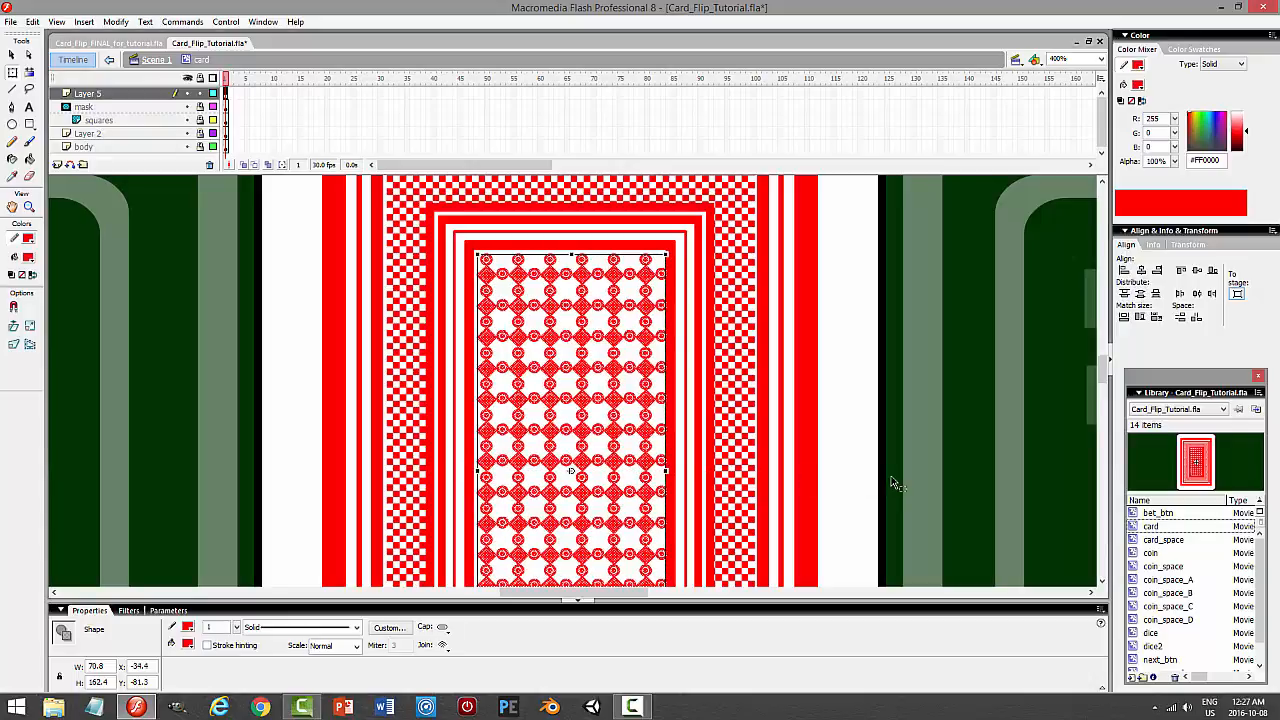
key("Left")
key("Left")
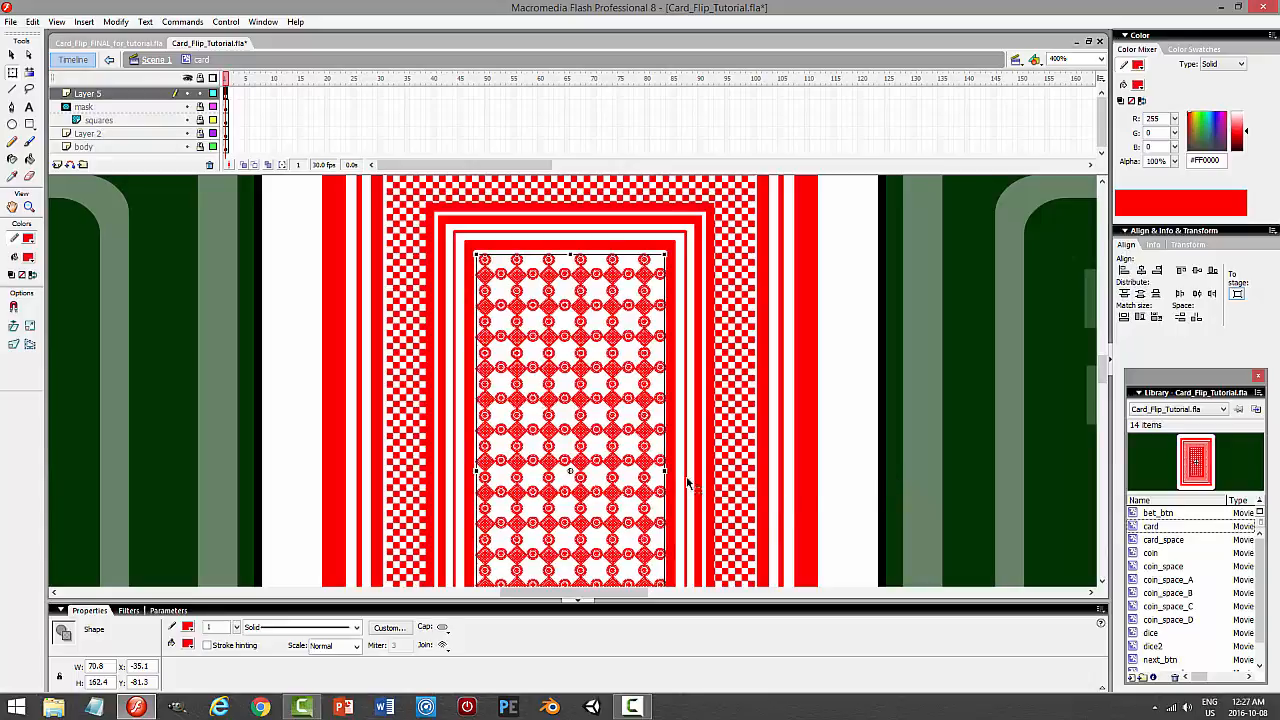
Narrow the pattern to about 69.0 wide around its centre and nudge it slightly right within the red inner frame.
left_click_drag(667, 471, 664, 471)
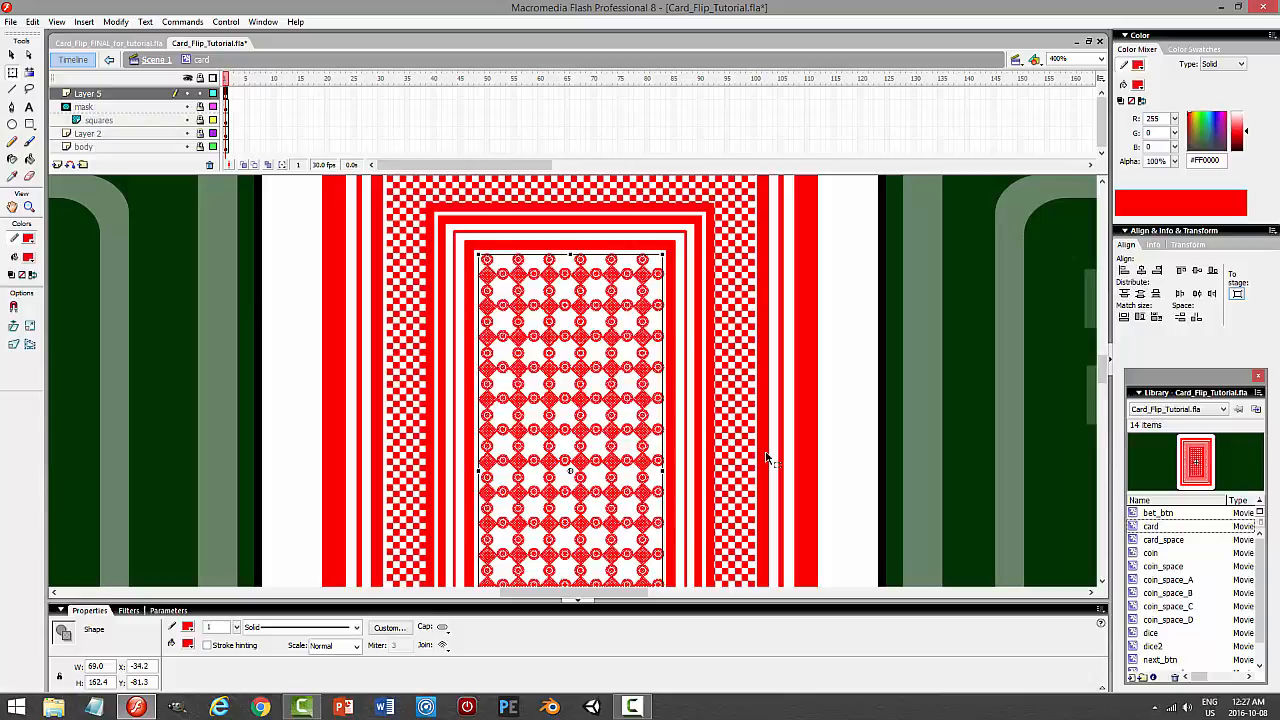
key("Right")
left_click(893, 427)
Look over the fitted pattern along the inner frame and test the movie to check the card back.
scroll(893, 427, "up", 3)
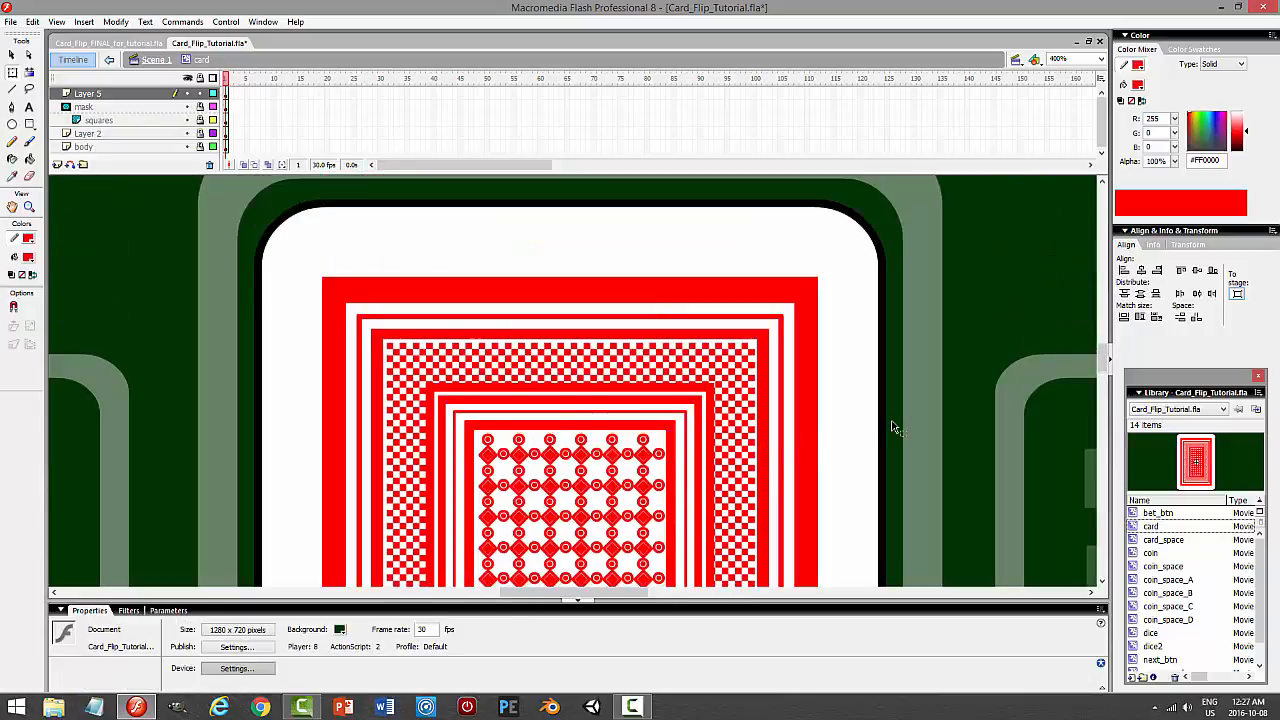
scroll(893, 427, "down", 6)
scroll(893, 427, "up", 3)
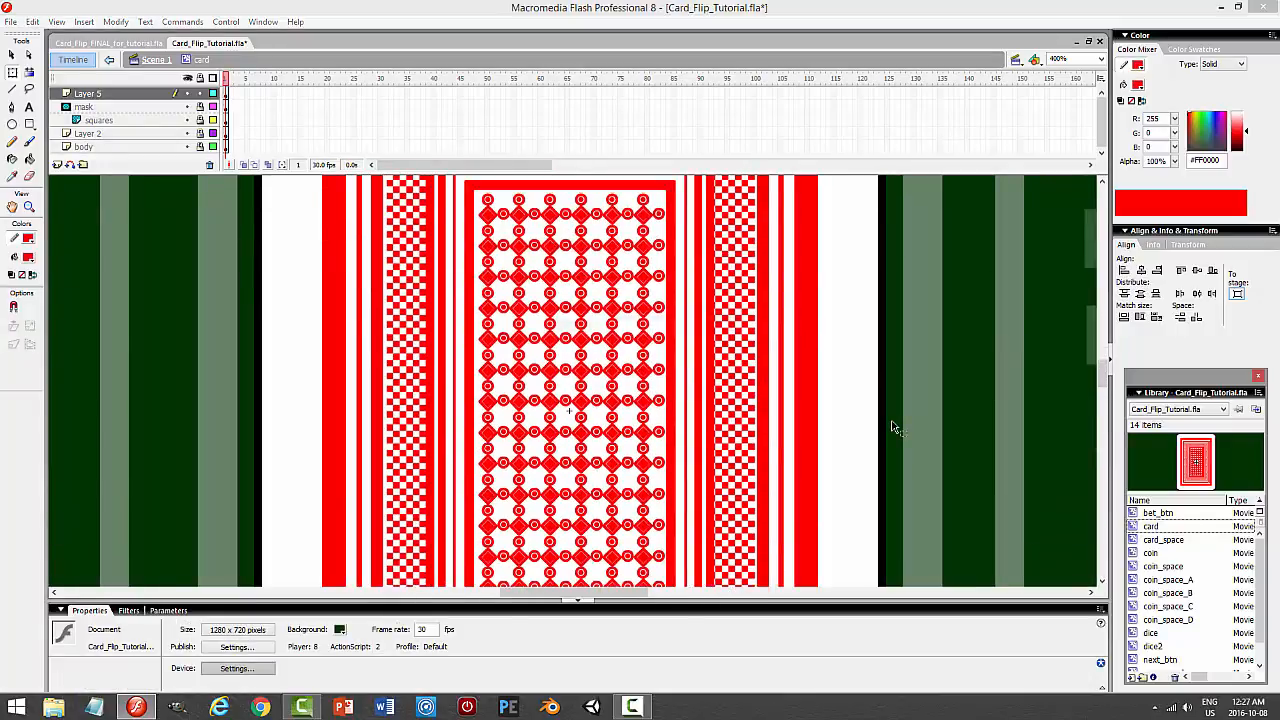
key("ctrl+Return")
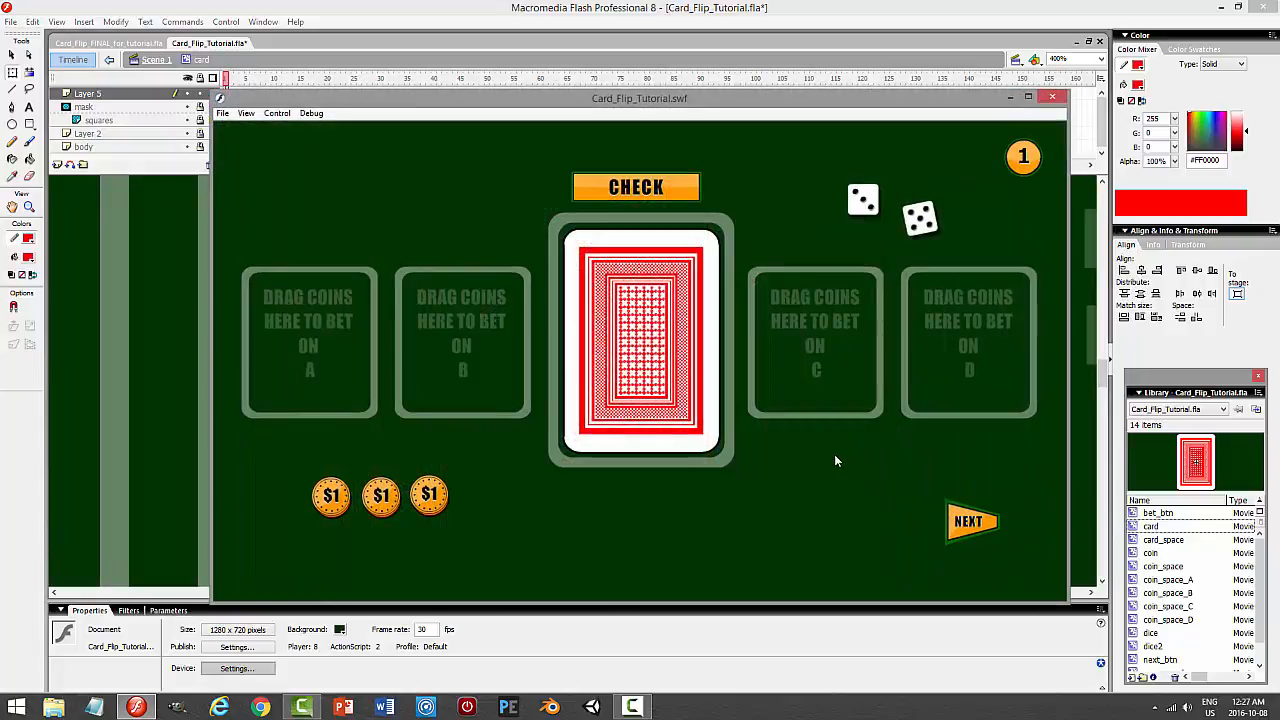
left_click(1052, 97)
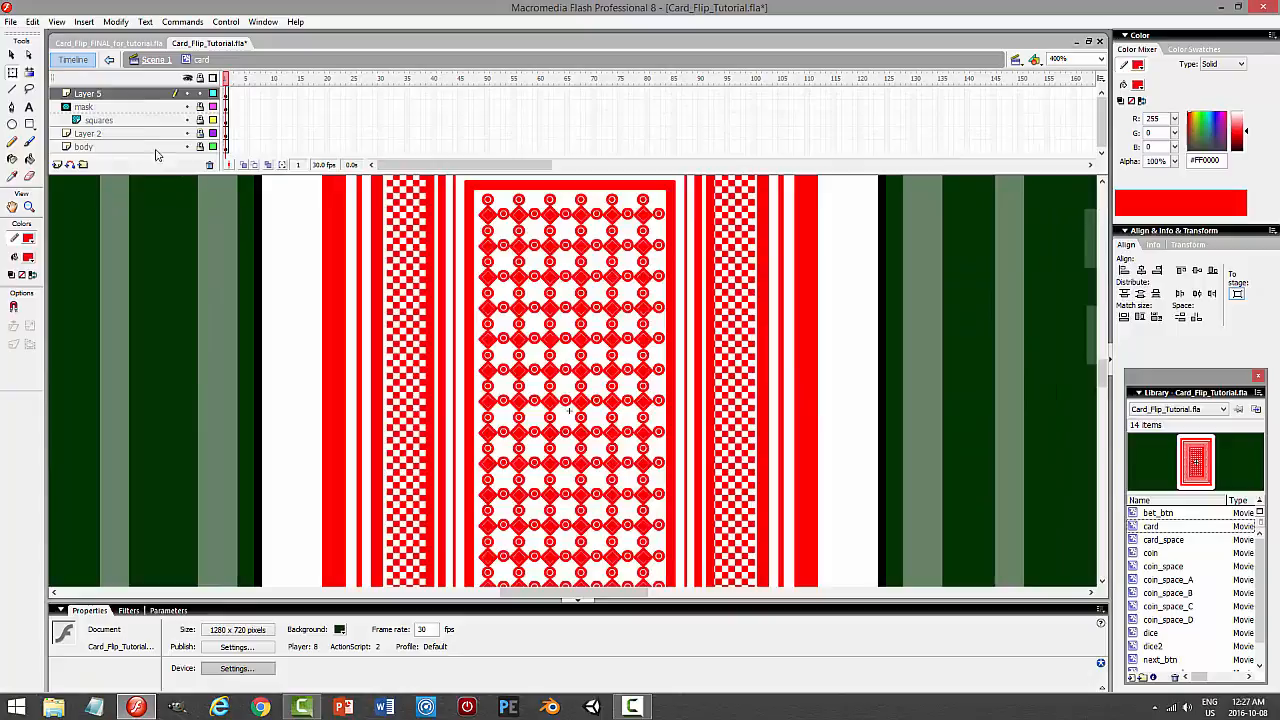
Copy the Layer 5 pattern, lock that layer, and paste the copy in place on a new layer above it.
left_click(140, 94)
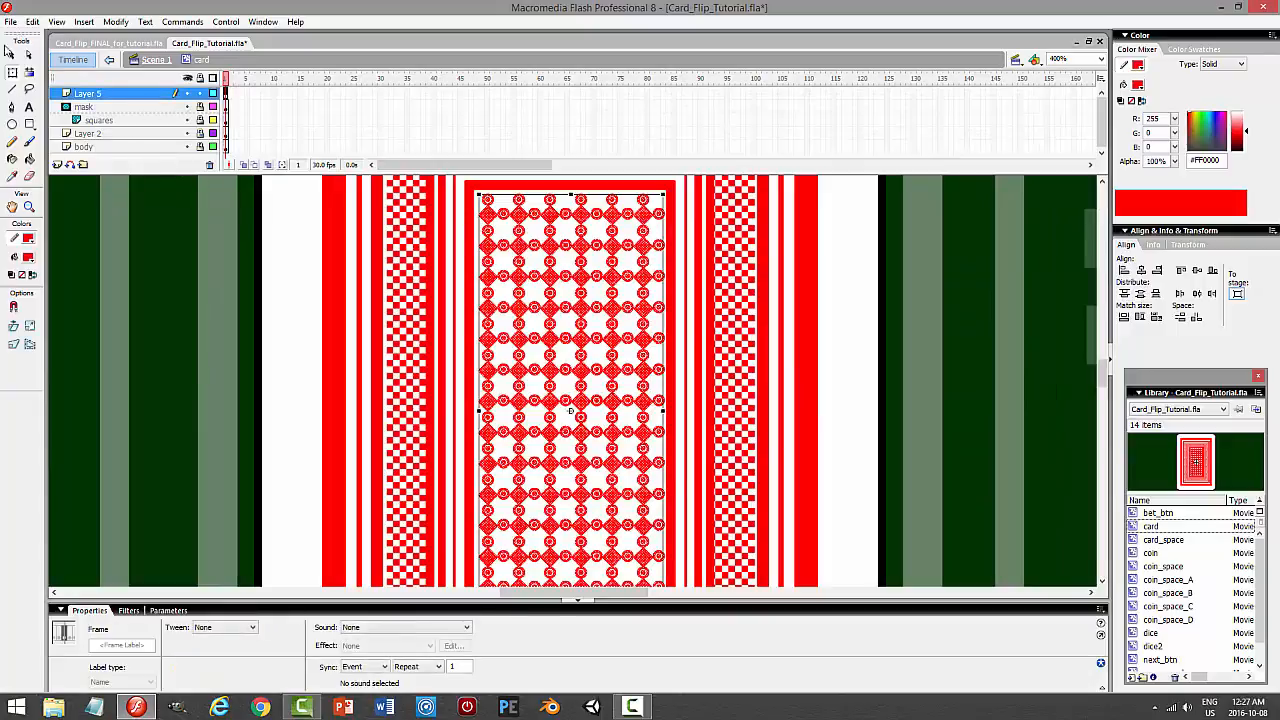
left_click(32, 21)
left_click(107, 96)
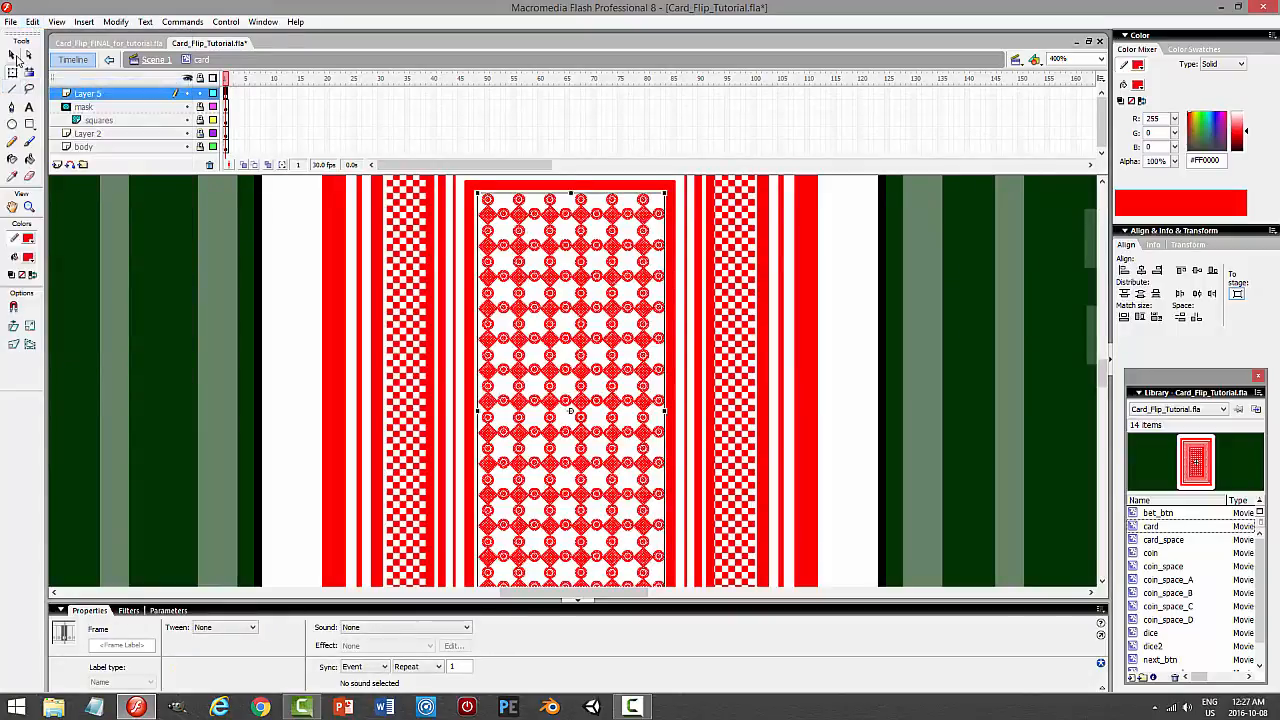
left_click(200, 94)
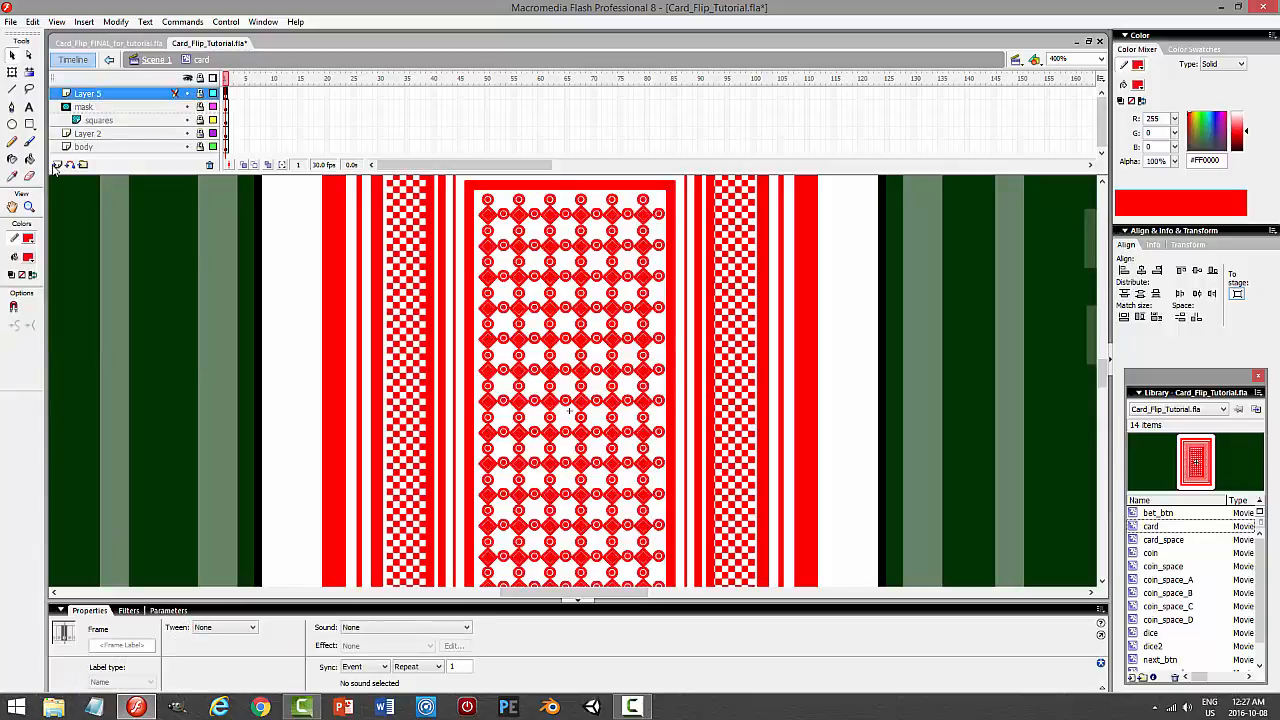
left_click(57, 165)
left_click(32, 21)
left_click(60, 110)
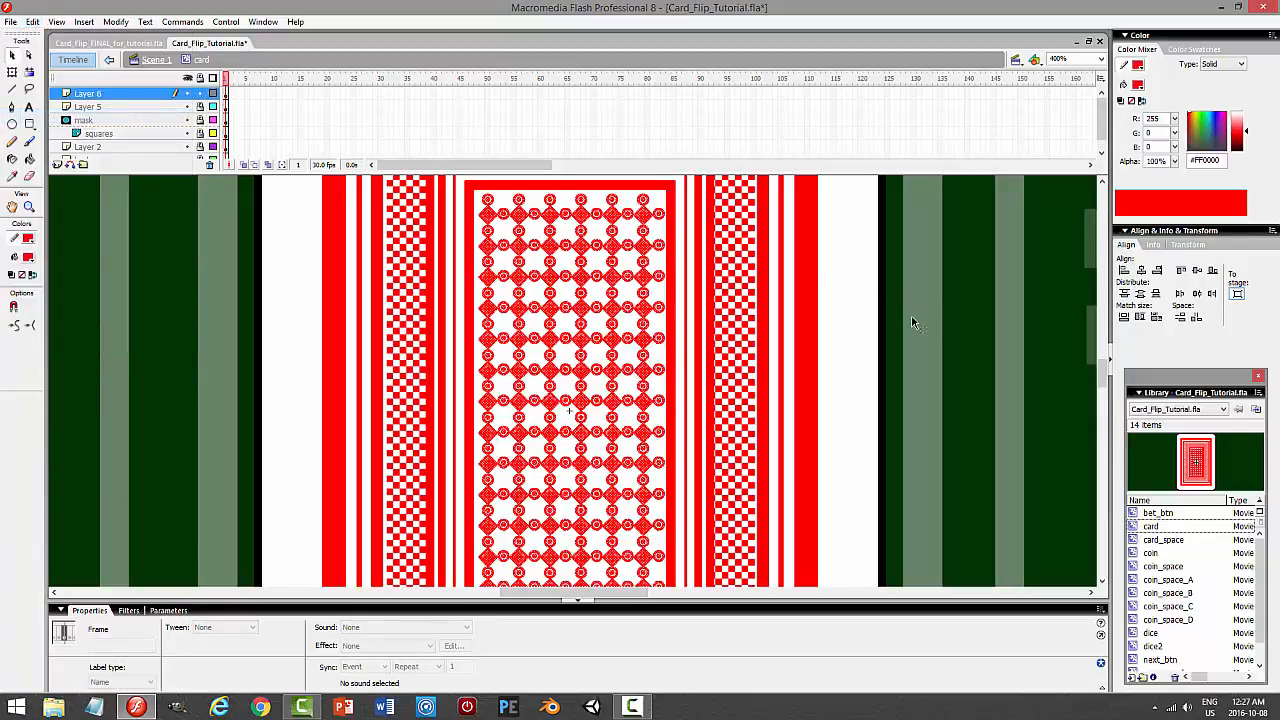
Nudge the copied pattern right and down by about half a repeat so it fills the gaps of the original.
key("Right")
key("Right")
key("Right")
key("Right")
key("Right")
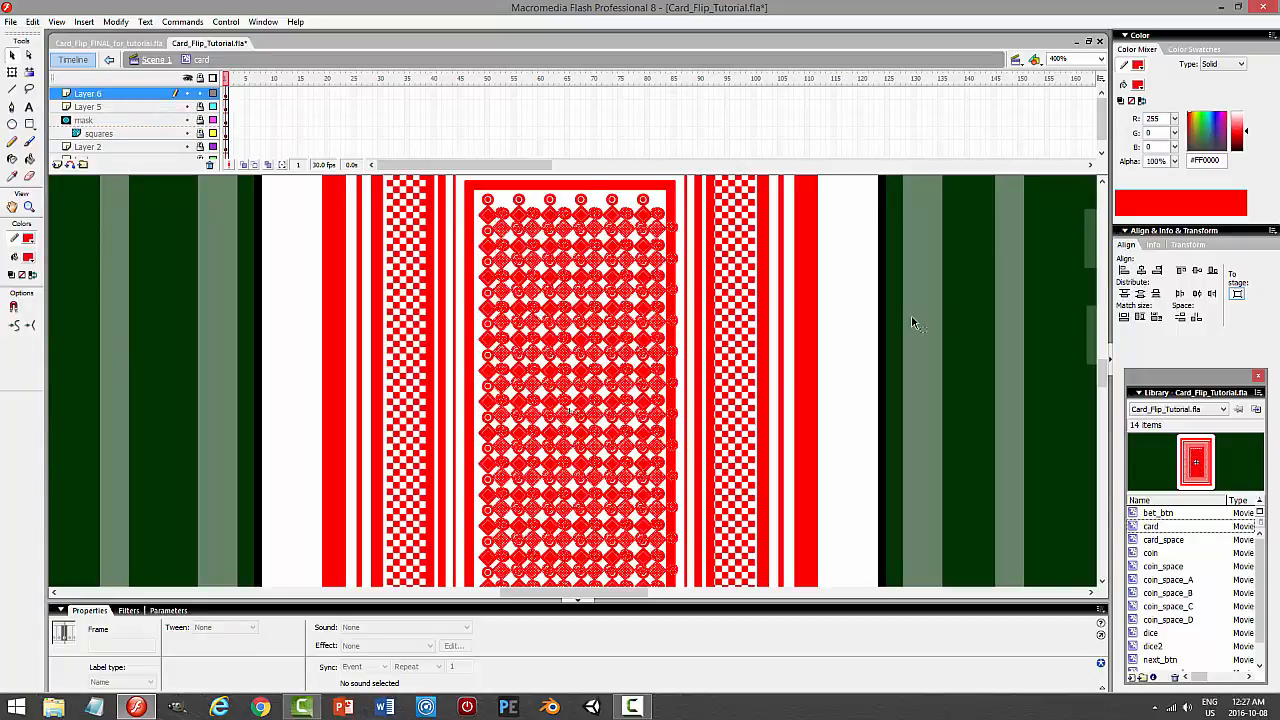
key("Right")
key("Right")
key("Right")
key("Right")
key("Right")
key("Right")
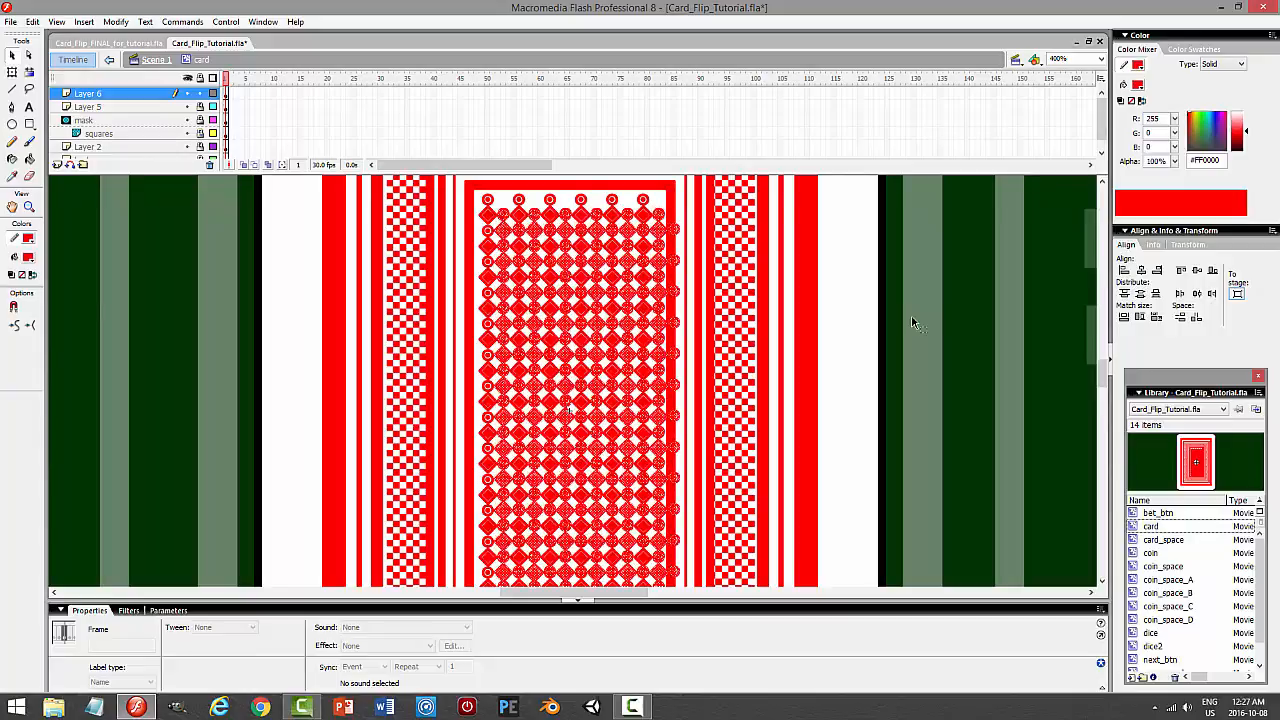
key("Right")
Test the movie to check how the doubled pattern looks on the card.
left_click(913, 330)
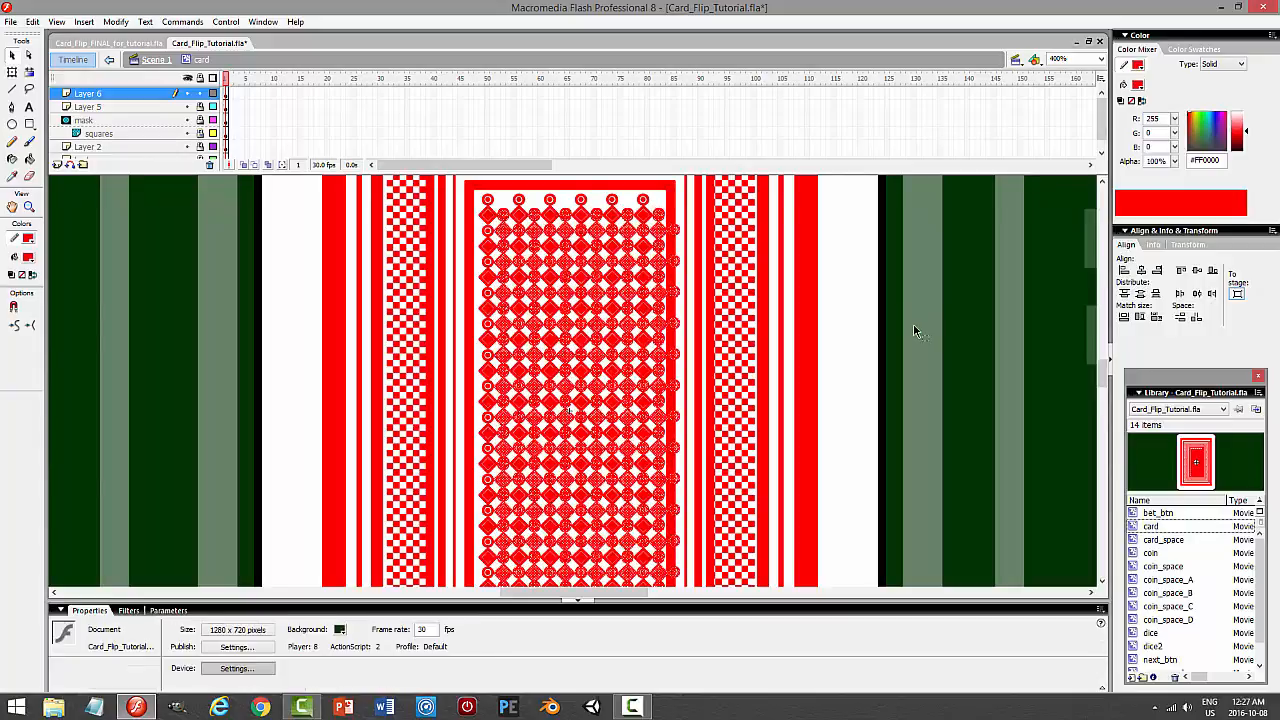
key("ctrl+Return")
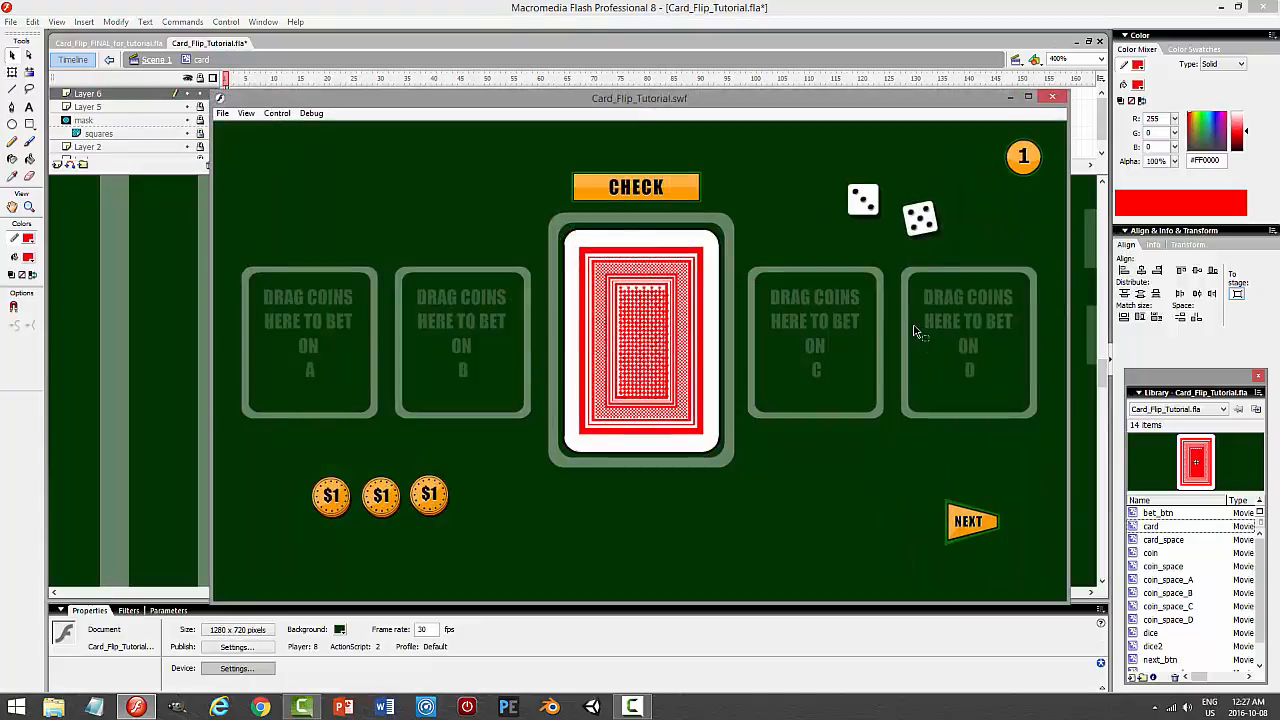
left_click(1052, 97)
Flip the Layer 6 copy vertically and nudge it up until its top row lines up with the original's top row.
left_click(118, 95)
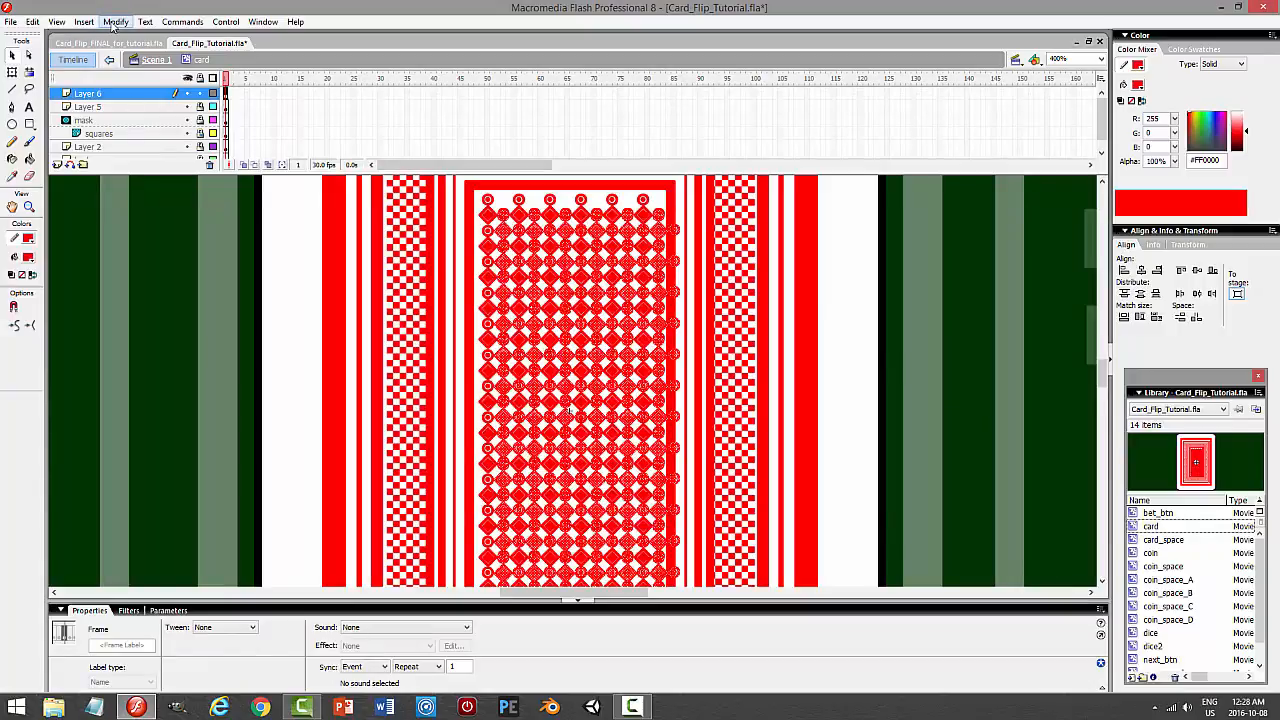
left_click(115, 22)
mouse_move(73, 189)
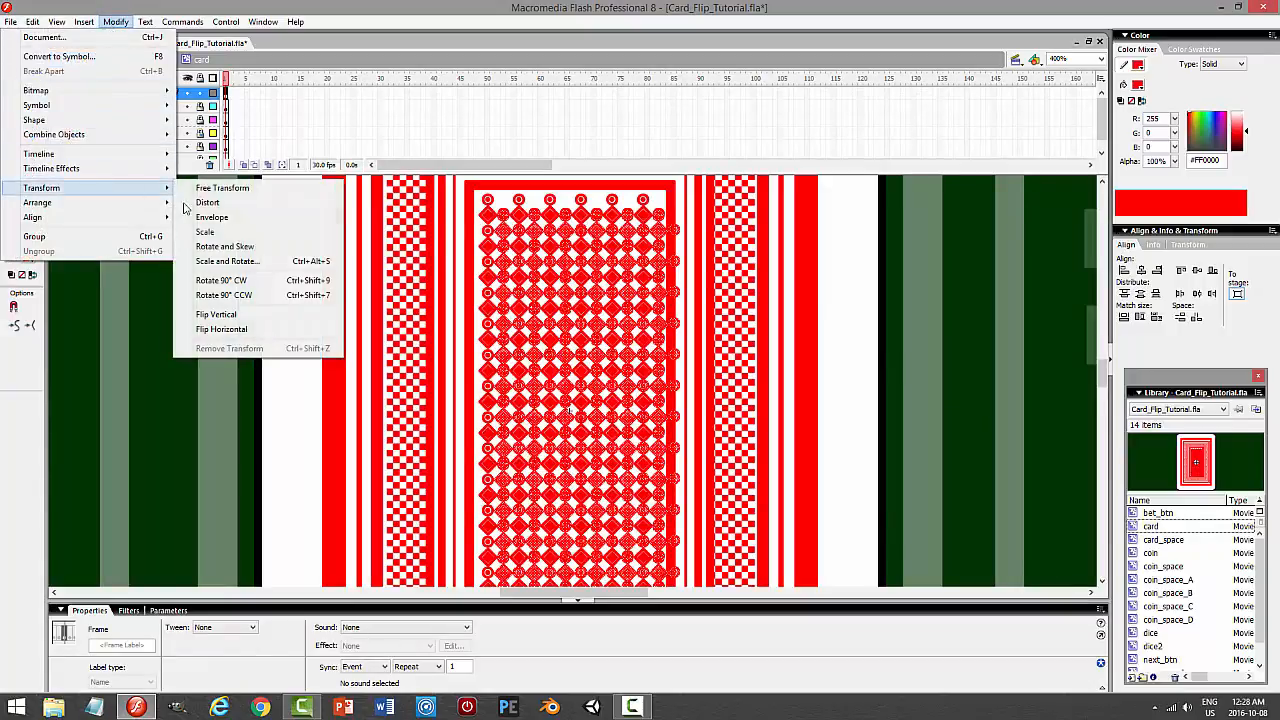
left_click(228, 329)
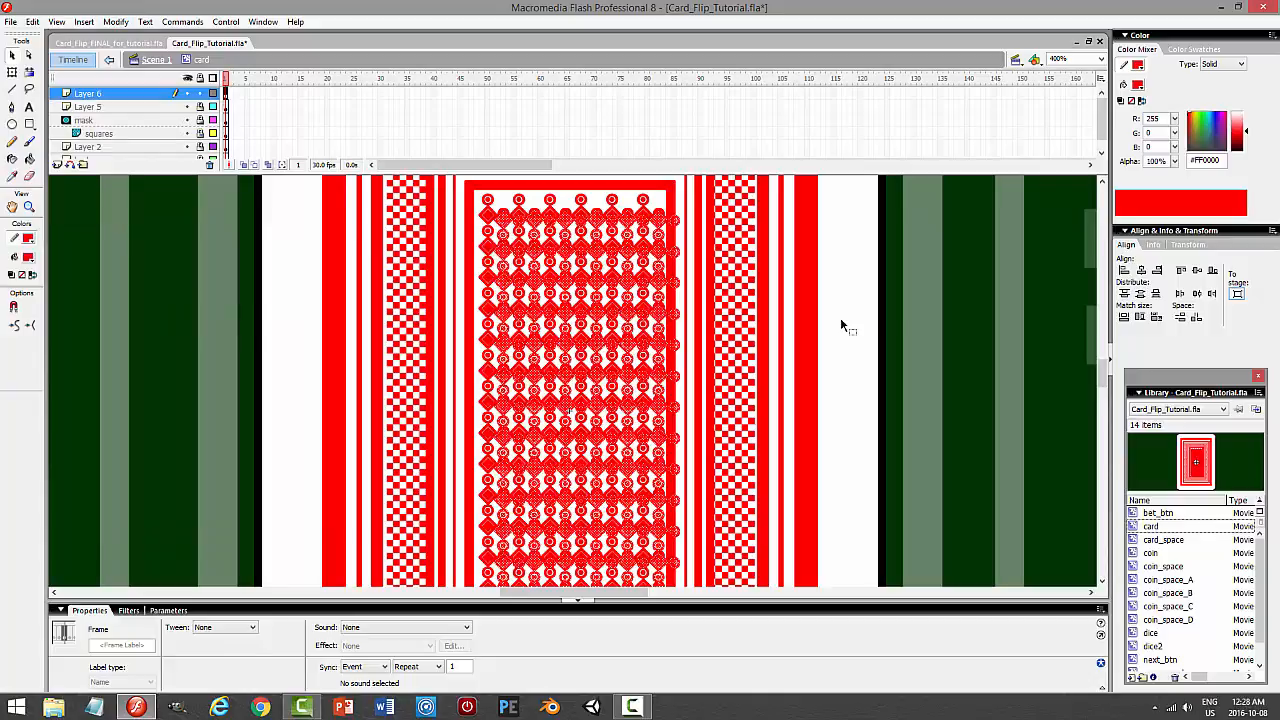
key("shift+Up")
key("shift+Up")
key("shift+Up")
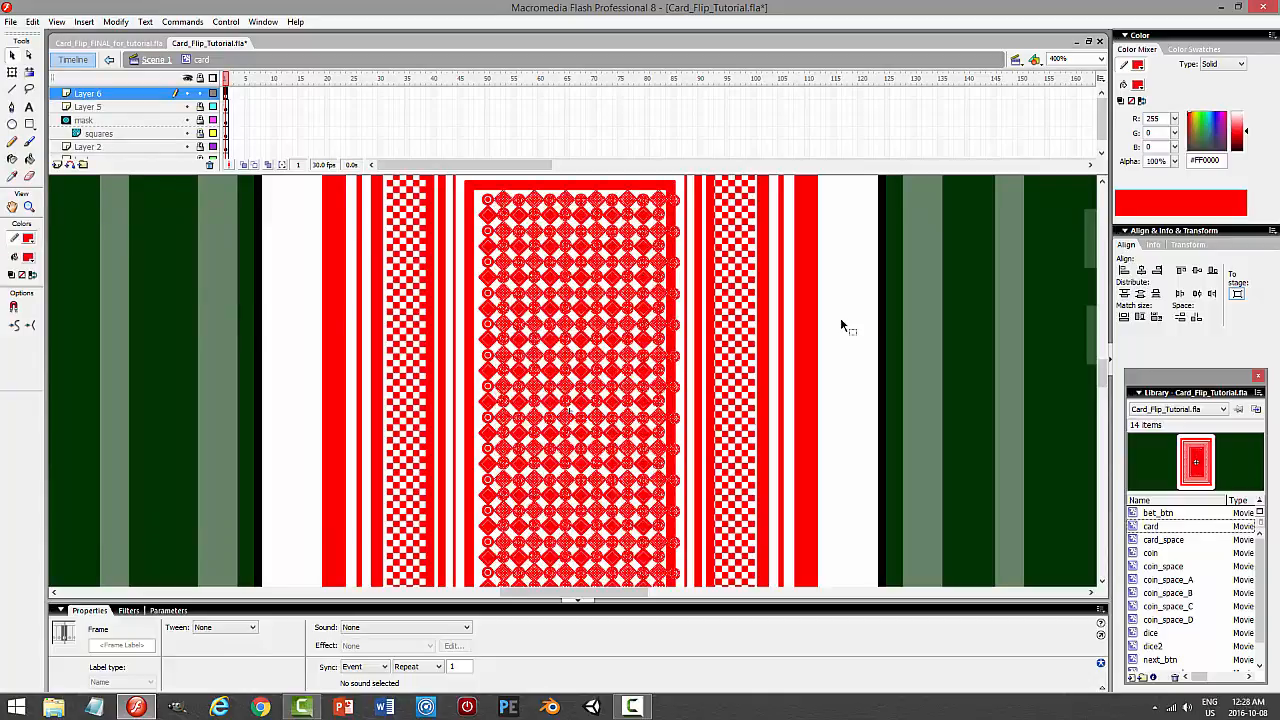
Test the movie again to check the card back with the flipped copy in place.
left_click(841, 325)
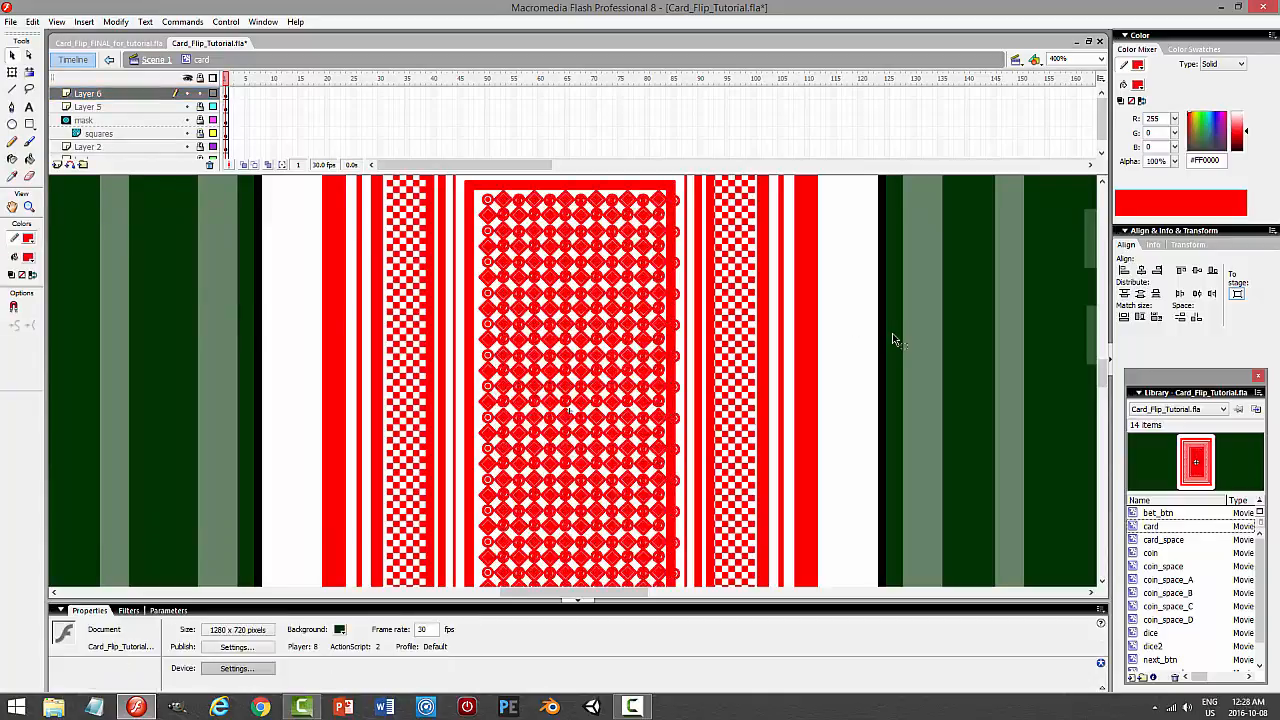
key("ctrl+Return")
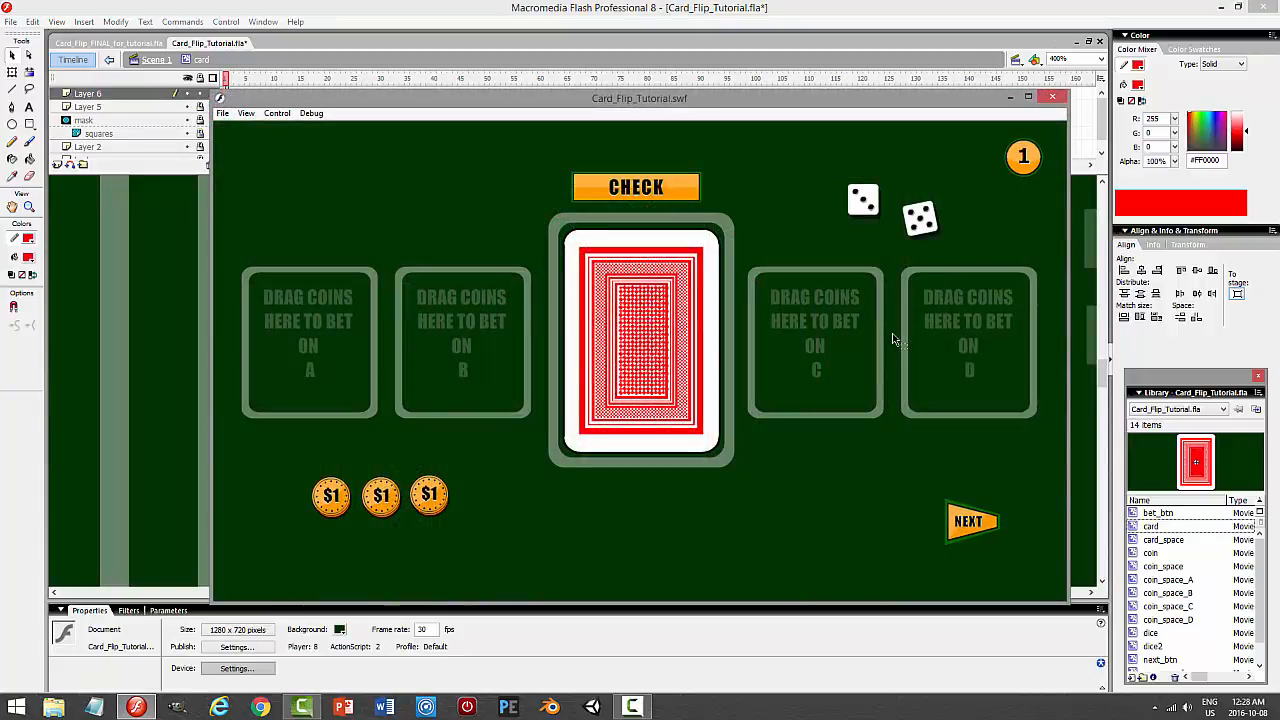
left_click(1058, 97)
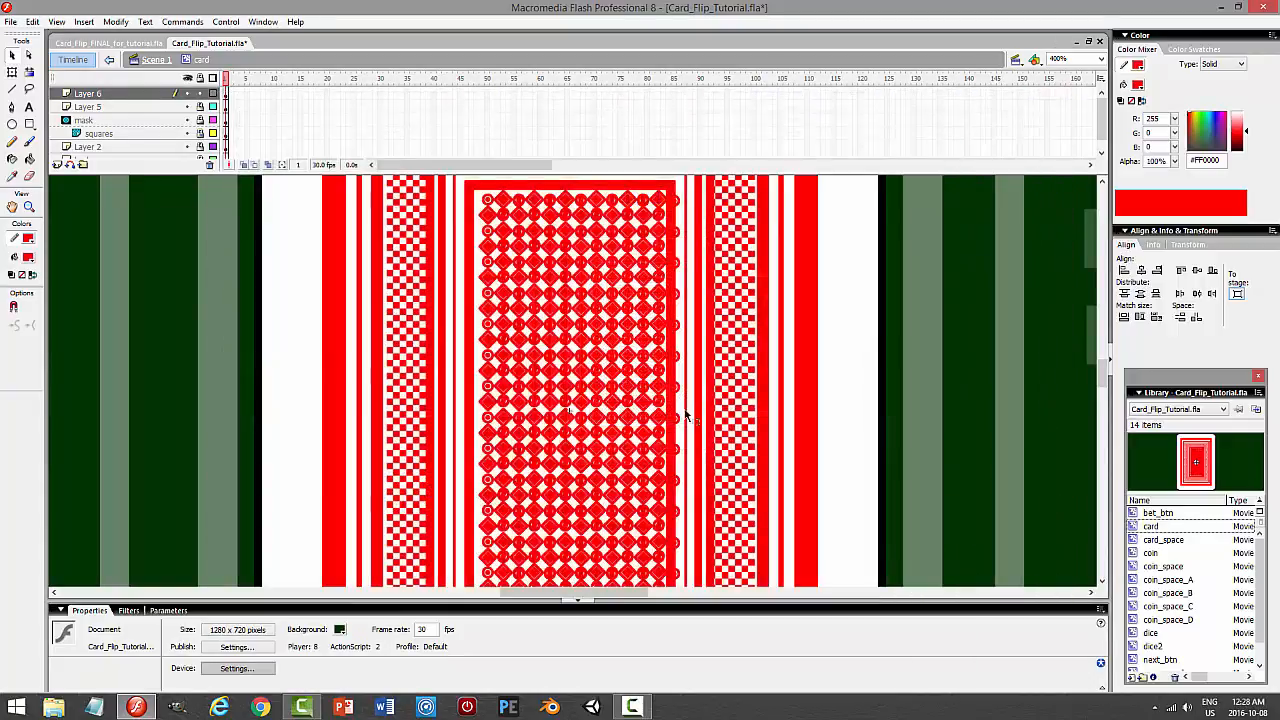
Cut the flipped copy from Layer 6 and paste it in place onto the unlocked Layer 5 to combine both patterns.
left_click(140, 95)
left_click(33, 21)
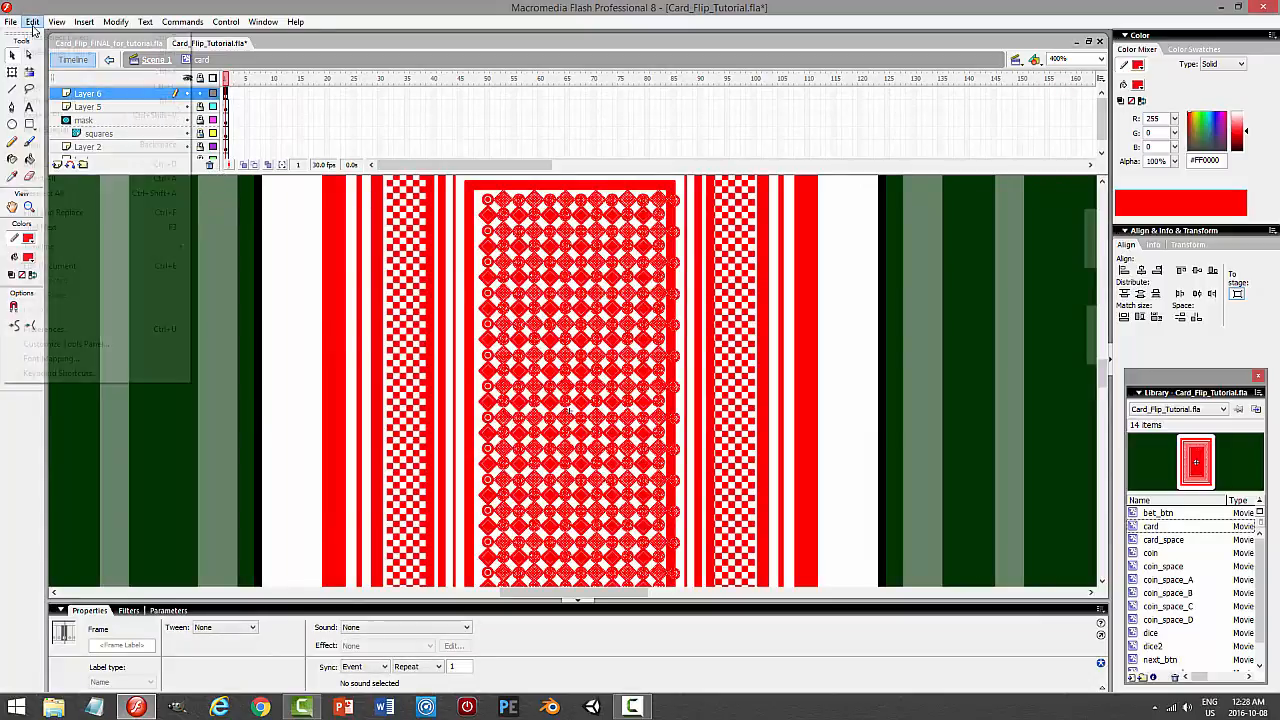
left_click(45, 73)
left_click(140, 107)
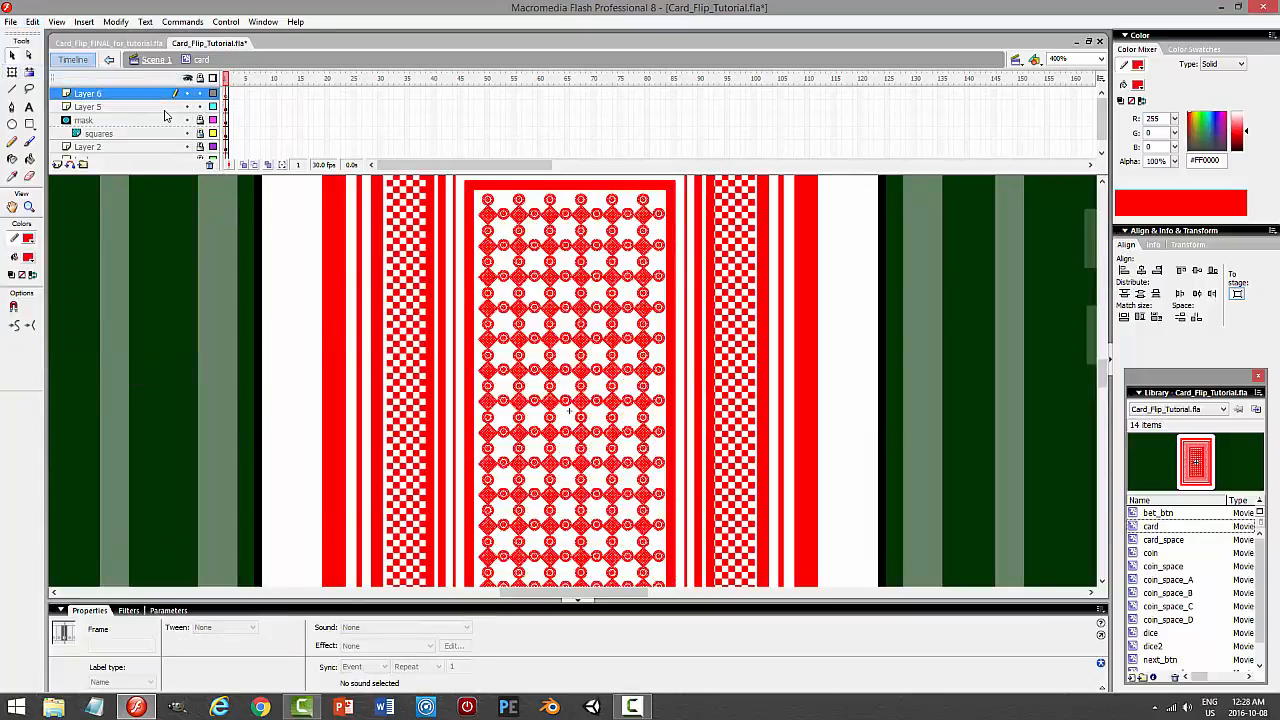
left_click(33, 21)
left_click(60, 115)
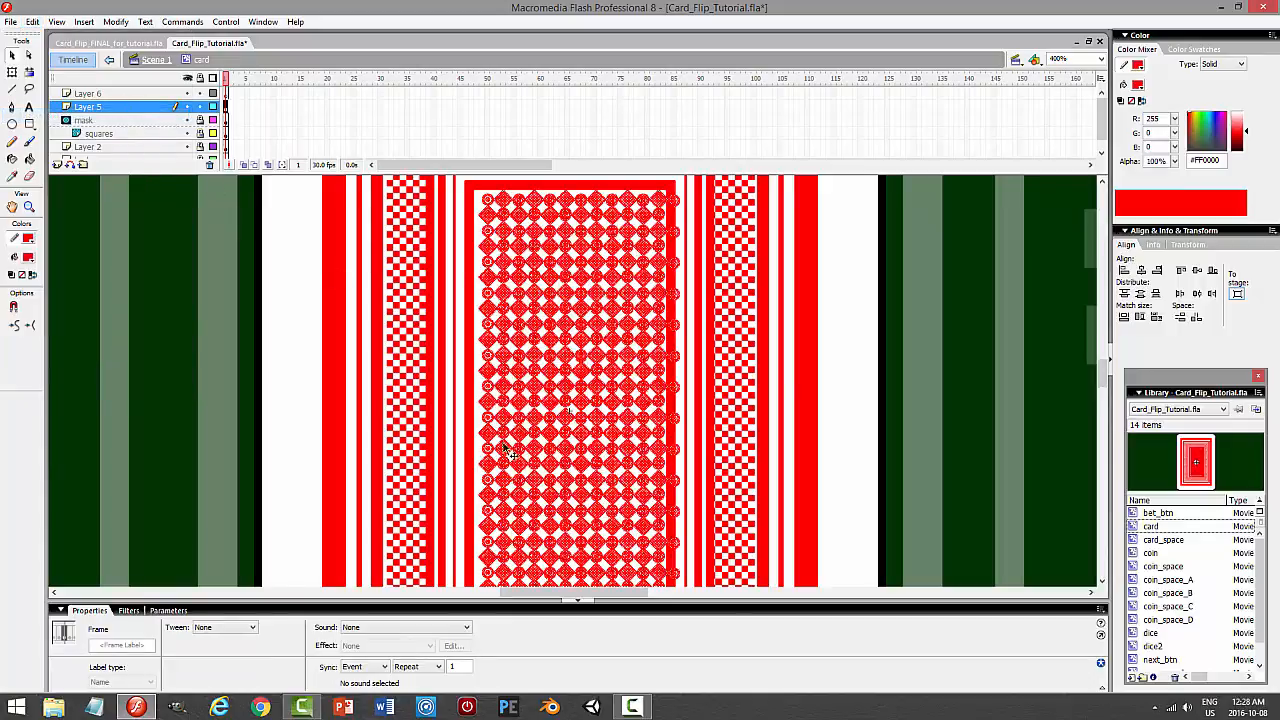
Enlarge the combined pattern with Free Transform to about 80.0 wide and 165.6 high.
left_click(12, 72)
left_click(477, 428)
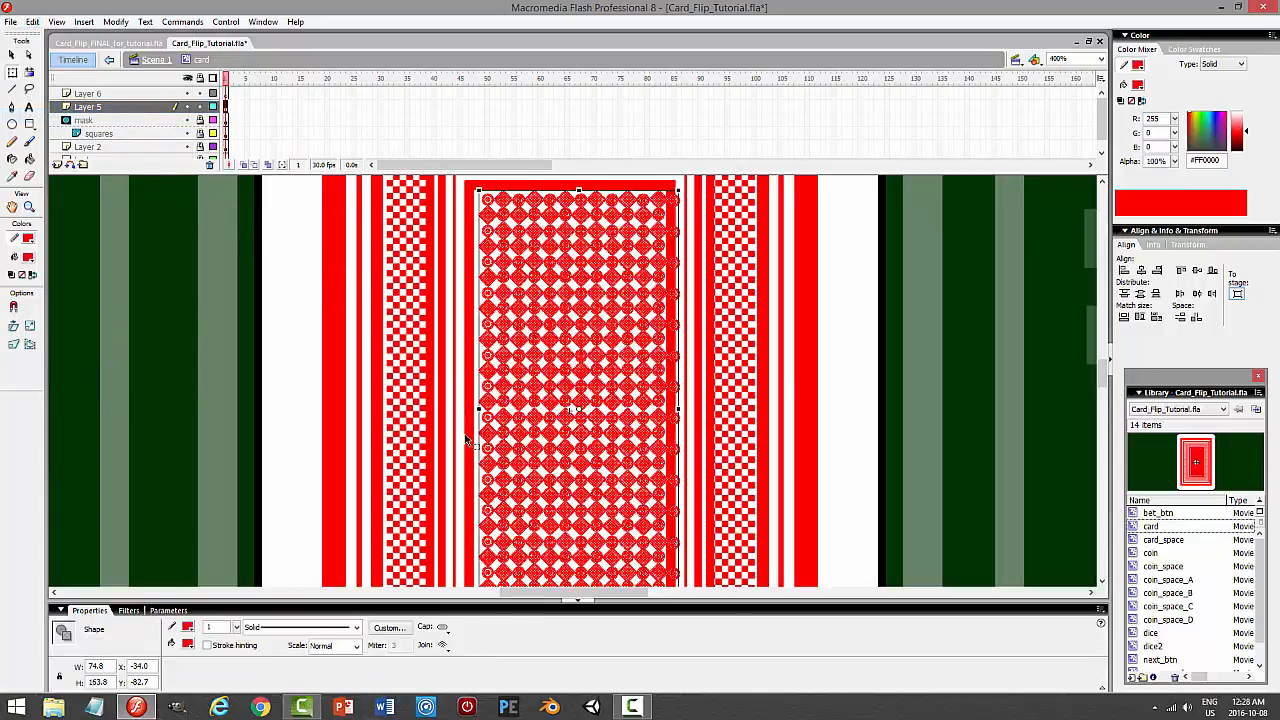
left_click_drag(477, 410, 470, 410)
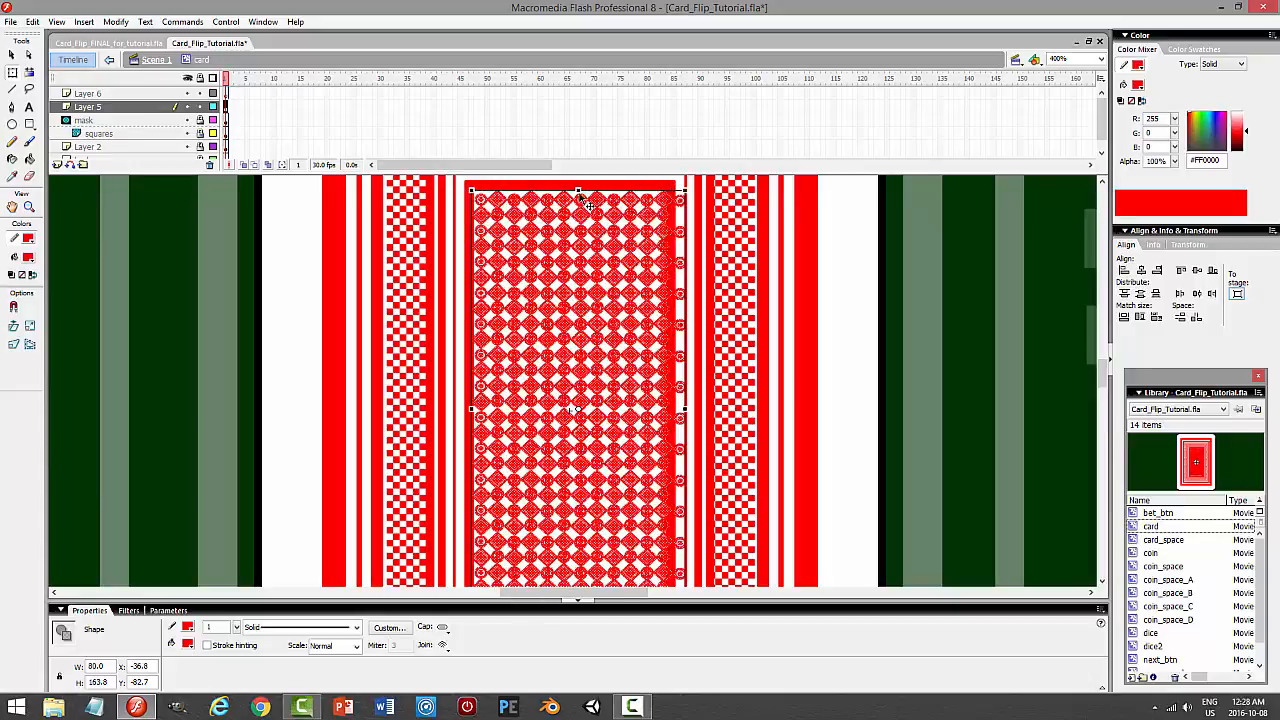
left_click_drag(579, 191, 578, 184)
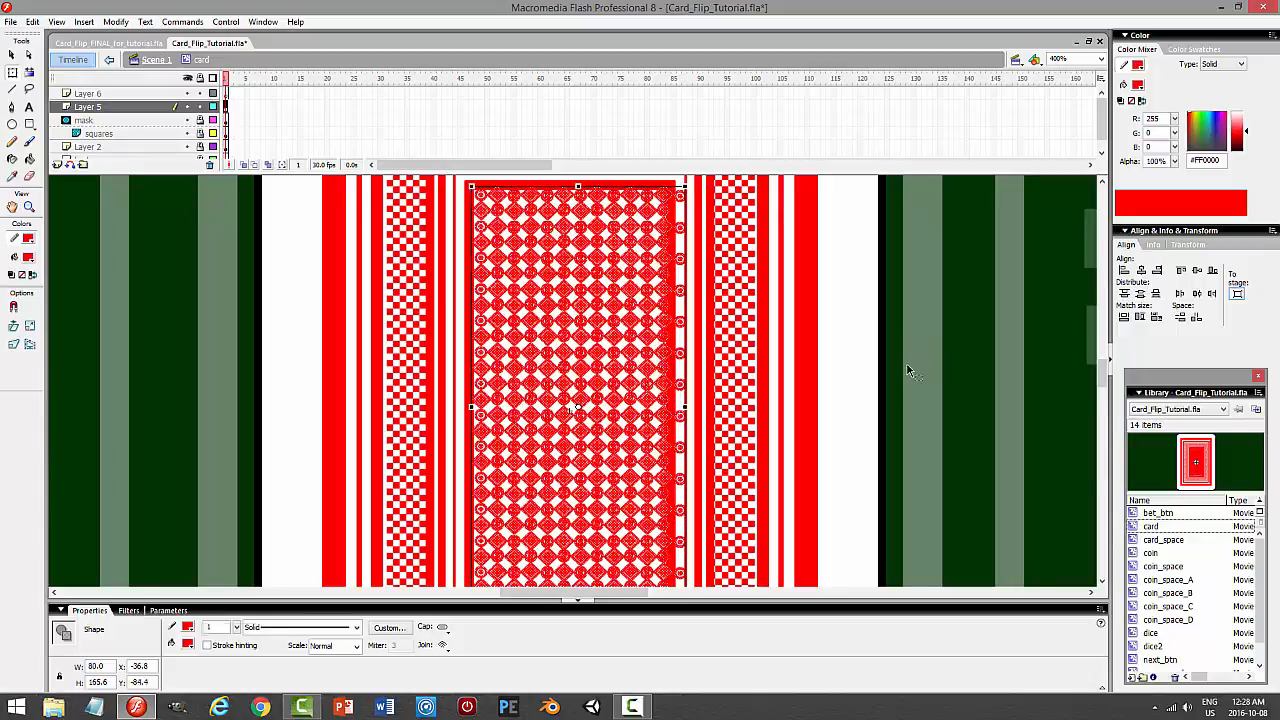
left_click(908, 368)
Select the combined pattern on Layer 5 and nudge it down to Y -82.9 within the inner frame.
scroll(908, 368, "down", 4)
scroll(732, 320, "up", 2)
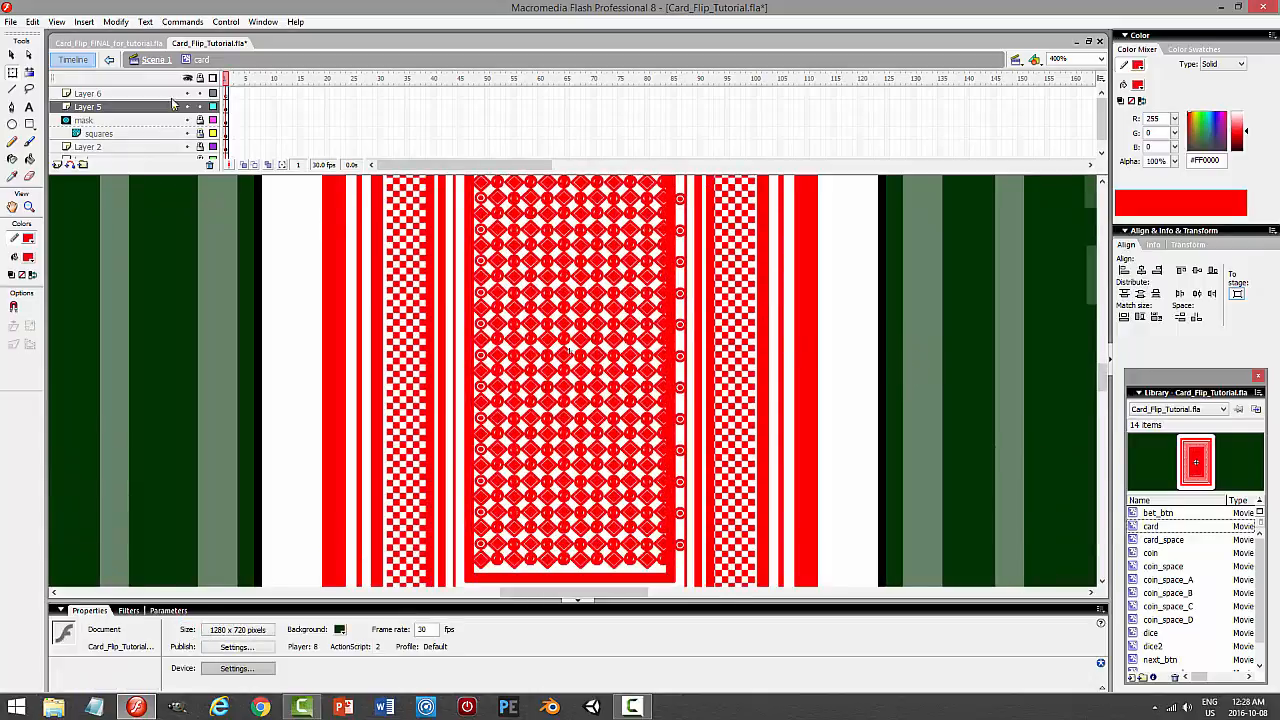
left_click(160, 106)
key("Down")
key("Down")
key("Down")
key("Down")
key("Down")
key("Down")
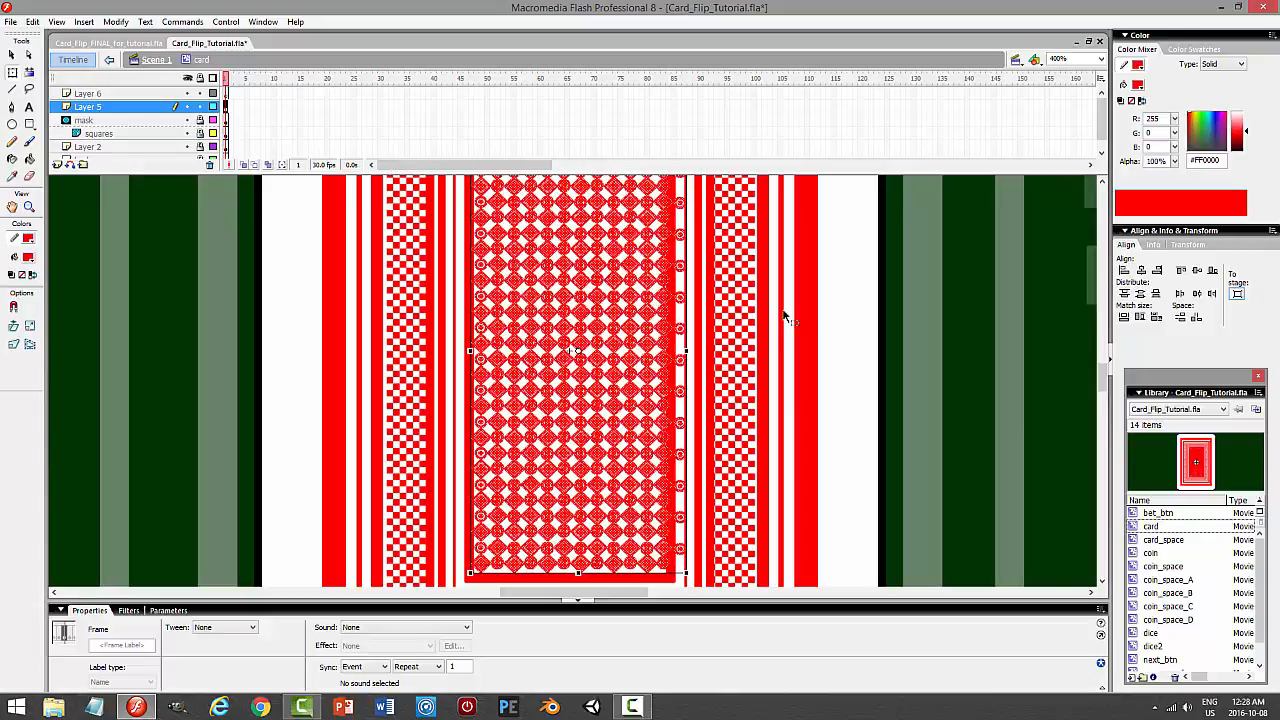
Inspect the combined pattern's upper and lower edges against the inner frame and test the movie.
left_click(1103, 367)
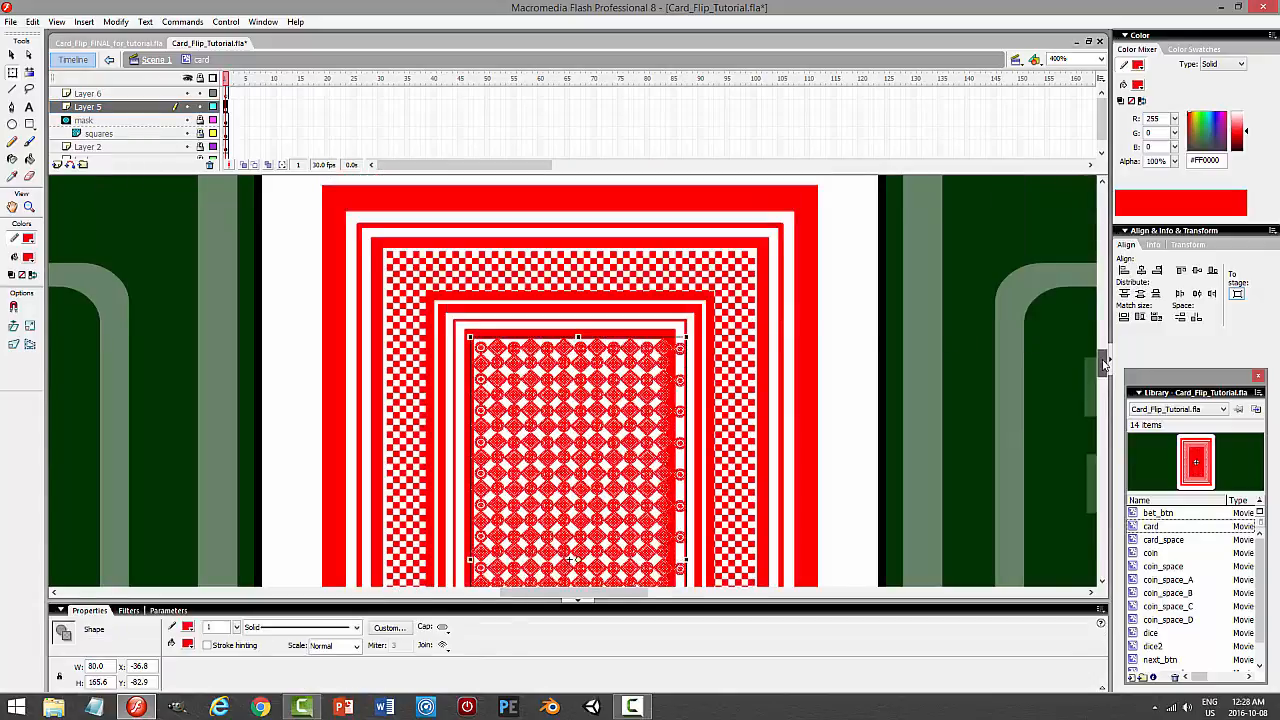
left_click_drag(1103, 367, 1096, 381)
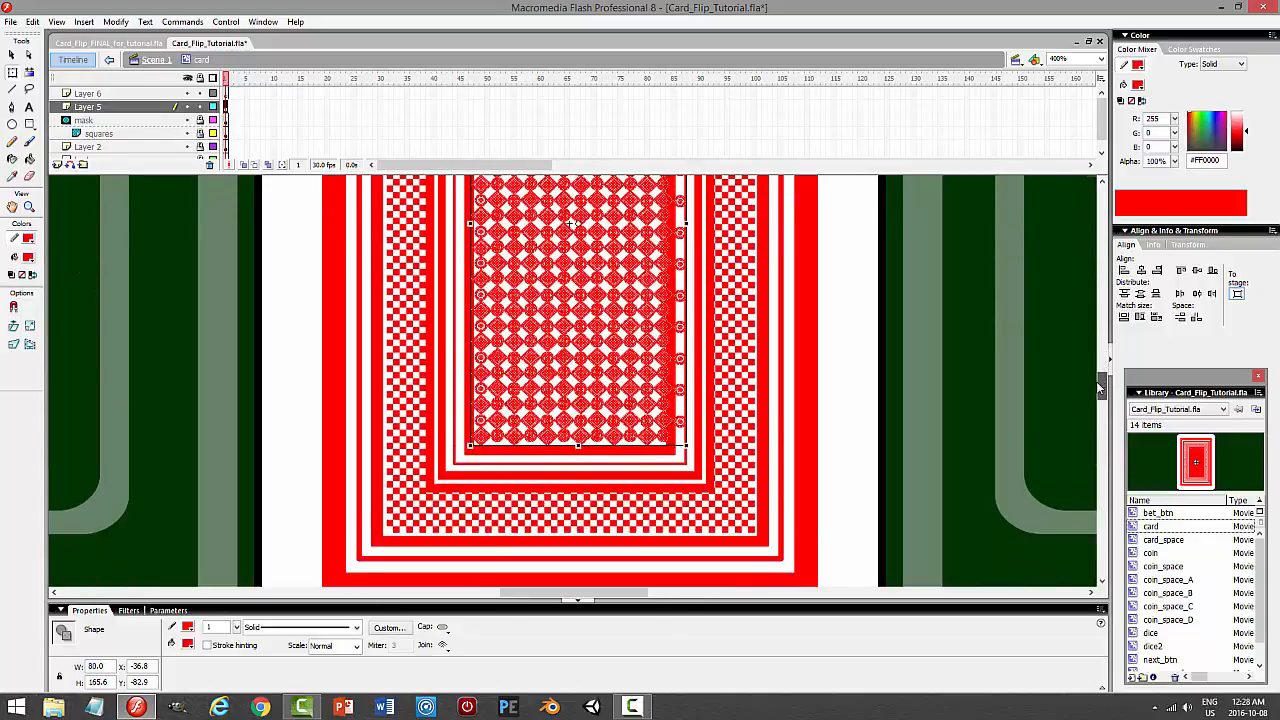
key("ctrl+Return")
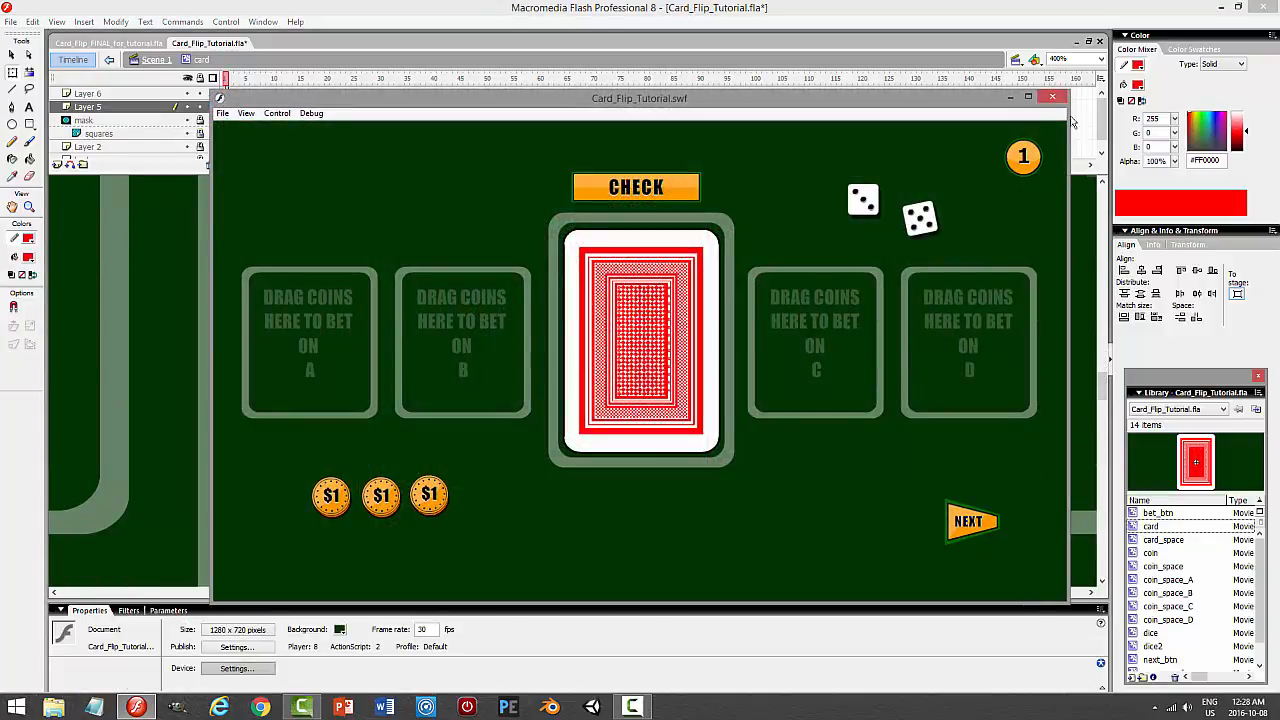
left_click(1052, 97)
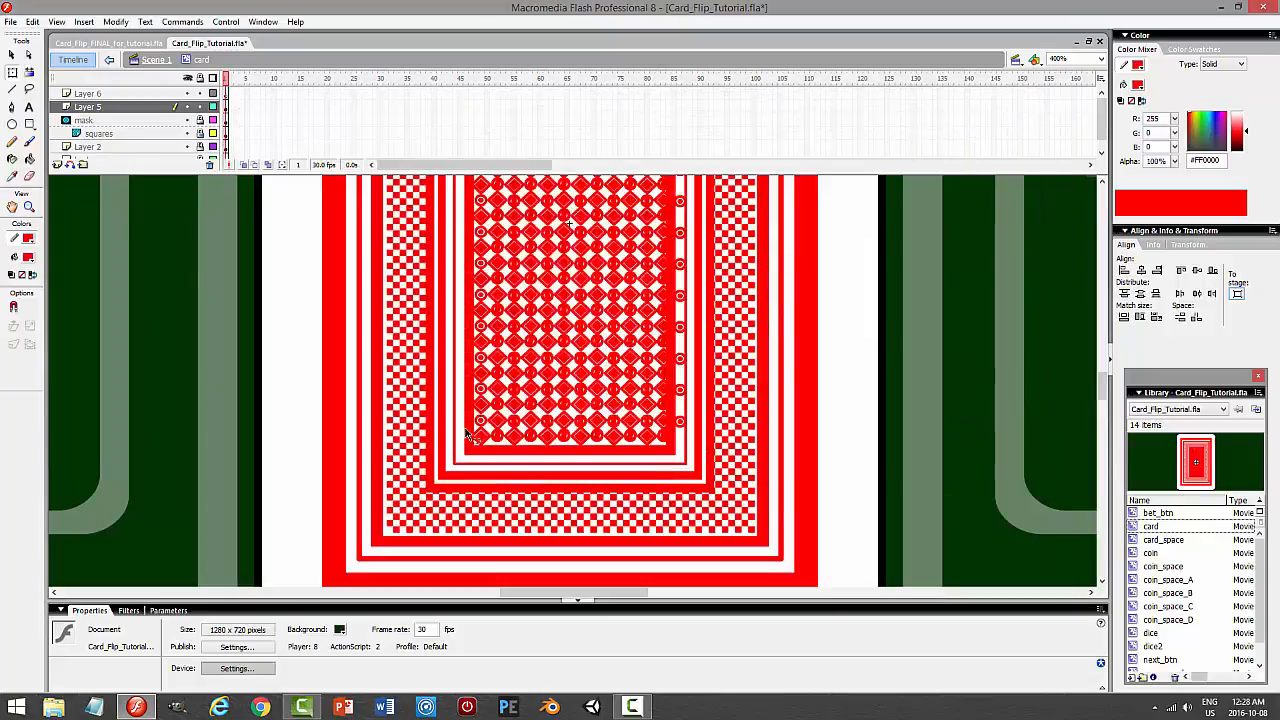
Reselect the combined pattern on Layer 5 and nudge it left to centre it over the inner frame.
scroll(911, 437, "up", 5)
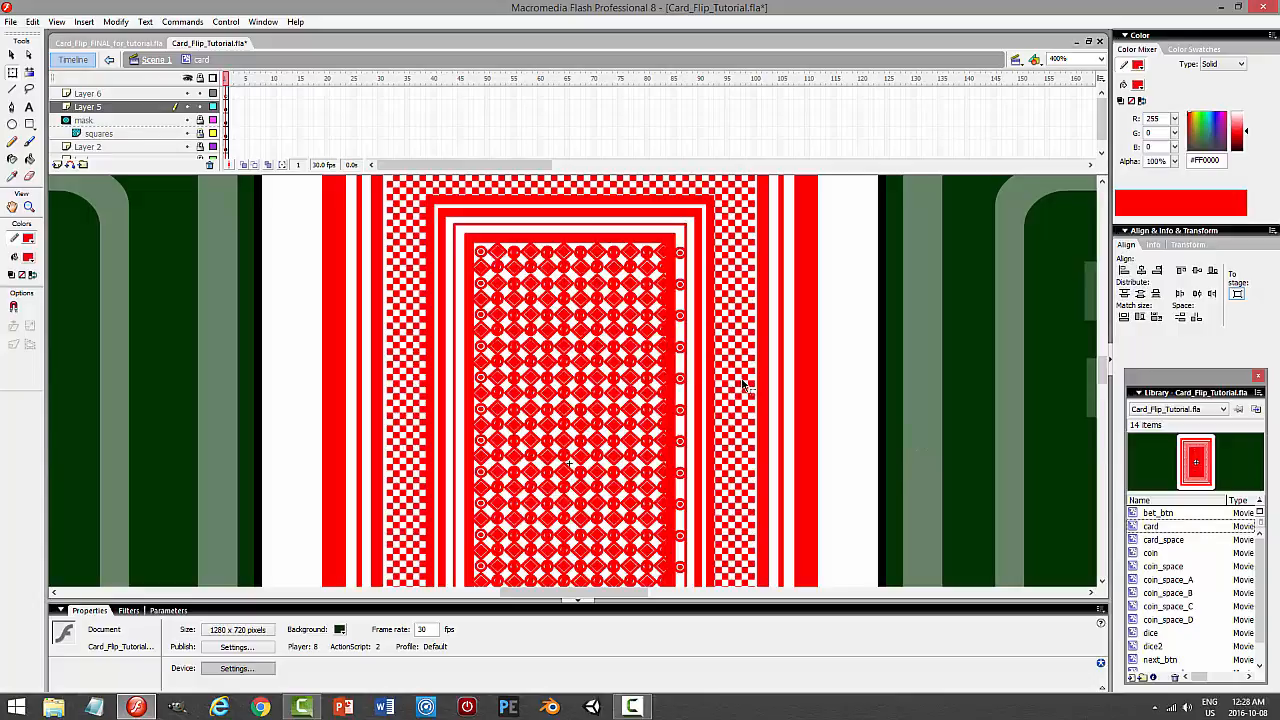
left_click(130, 111)
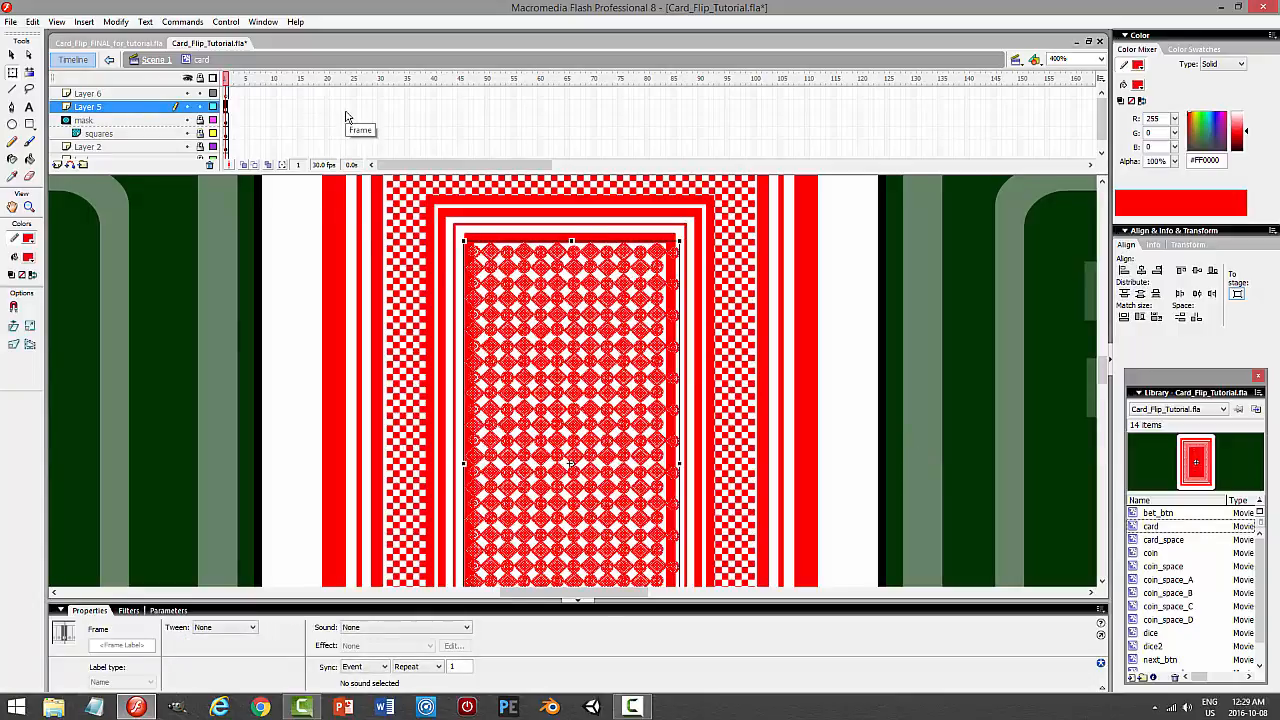
left_click(792, 296)
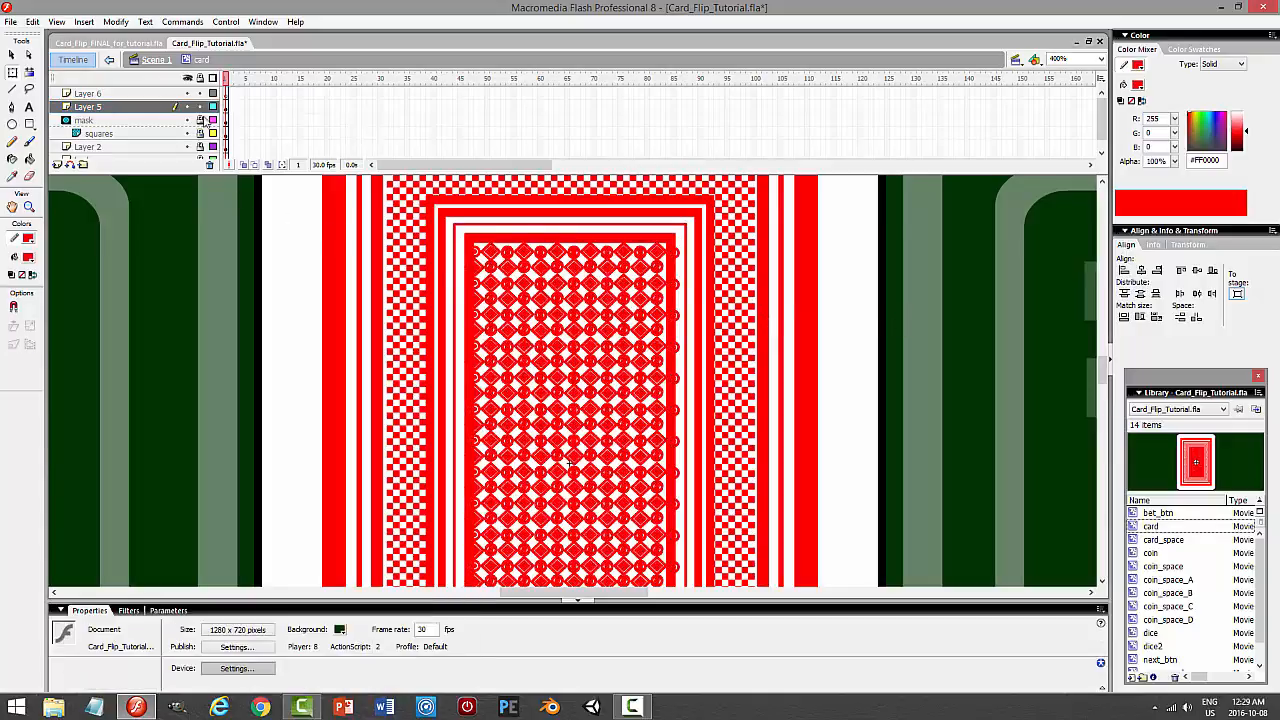
Copy the inner white rectangle from Layer 2 and paste it in place on Layer 6, keeping Layers 5 and 2 locked.
left_click(200, 106)
left_click(201, 147)
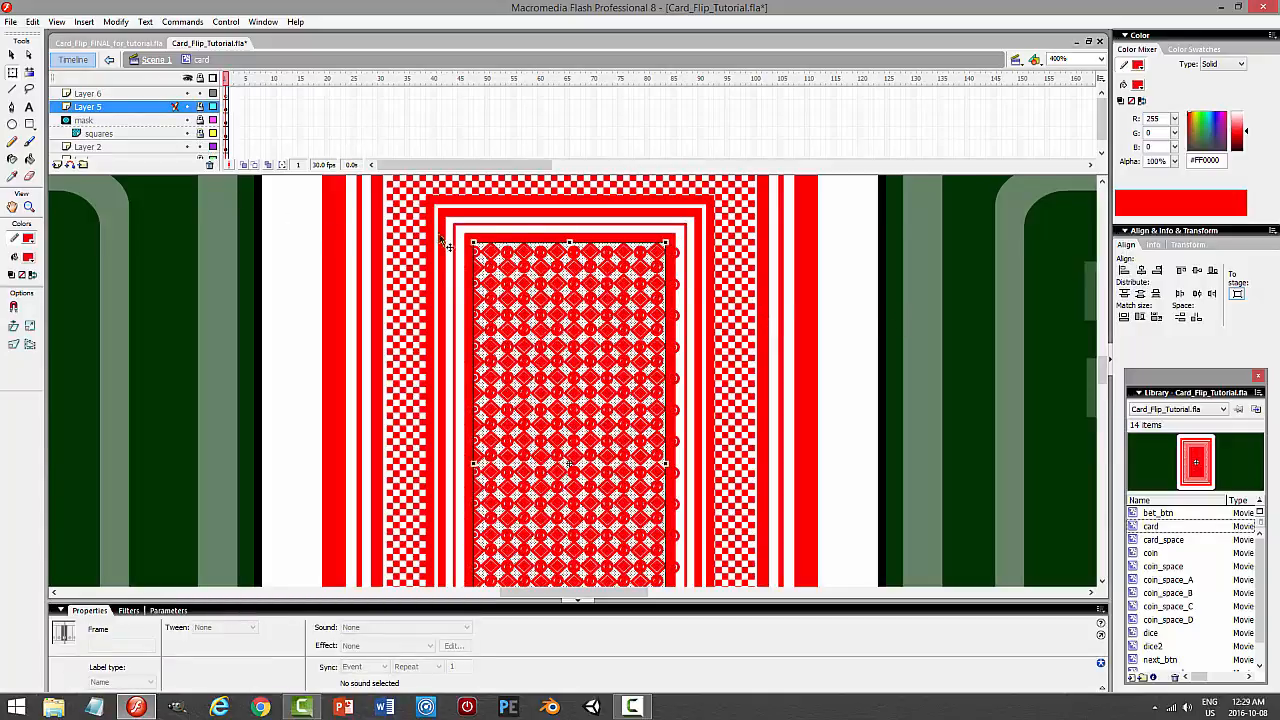
left_click(32, 21)
left_click(40, 86)
left_click(212, 150)
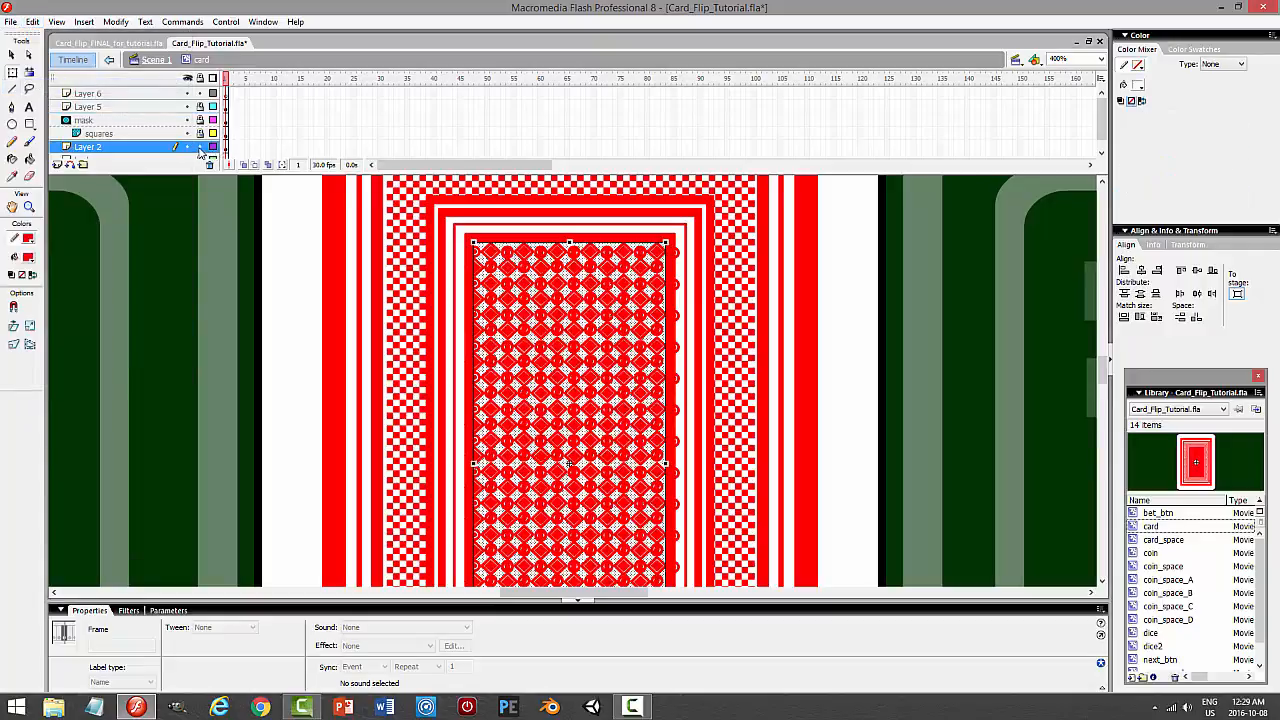
left_click(200, 150)
left_click(138, 96)
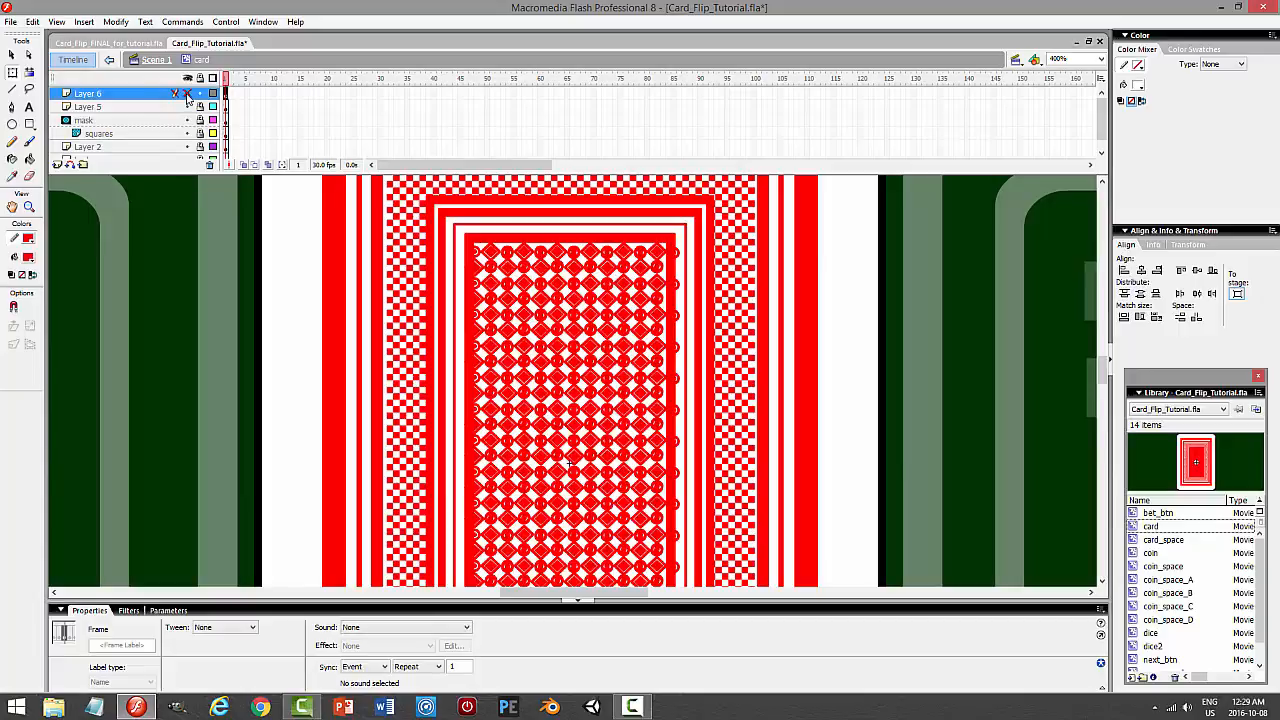
left_click(32, 21)
left_click(58, 116)
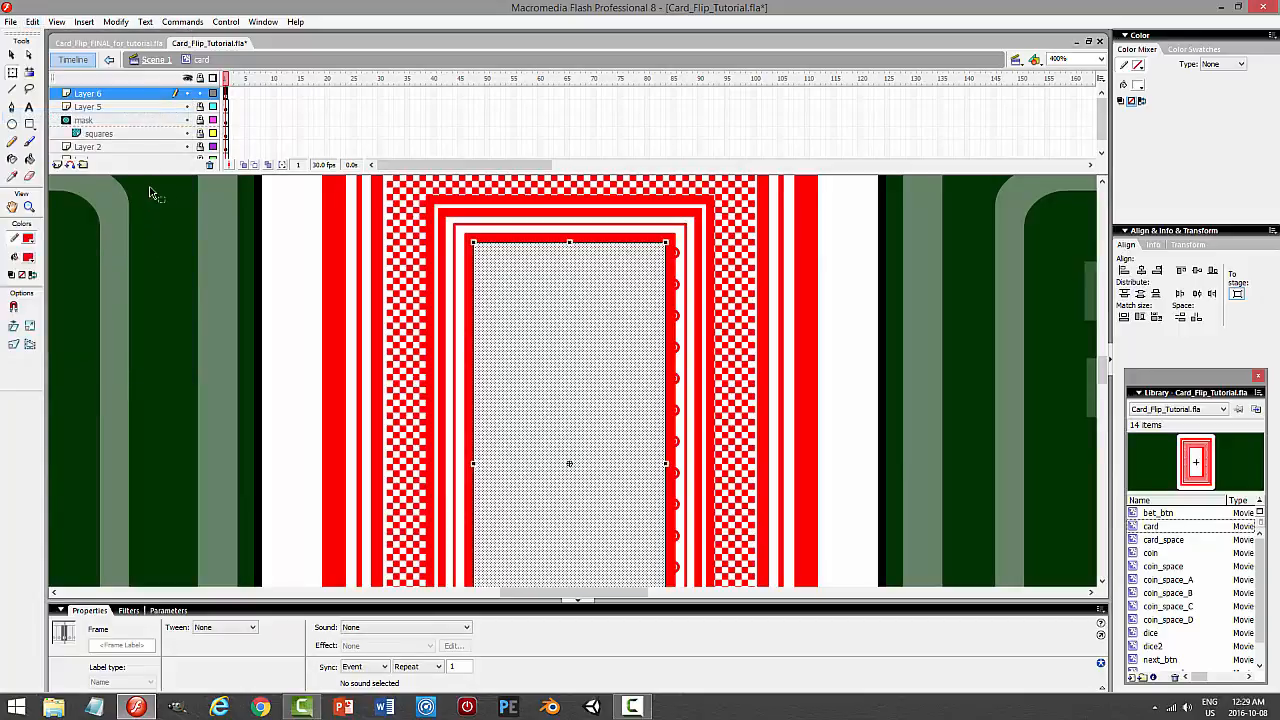
Rename Layer 6 as mask and turn it into a mask layer for the pattern on Layer 5.
double_click(139, 94)
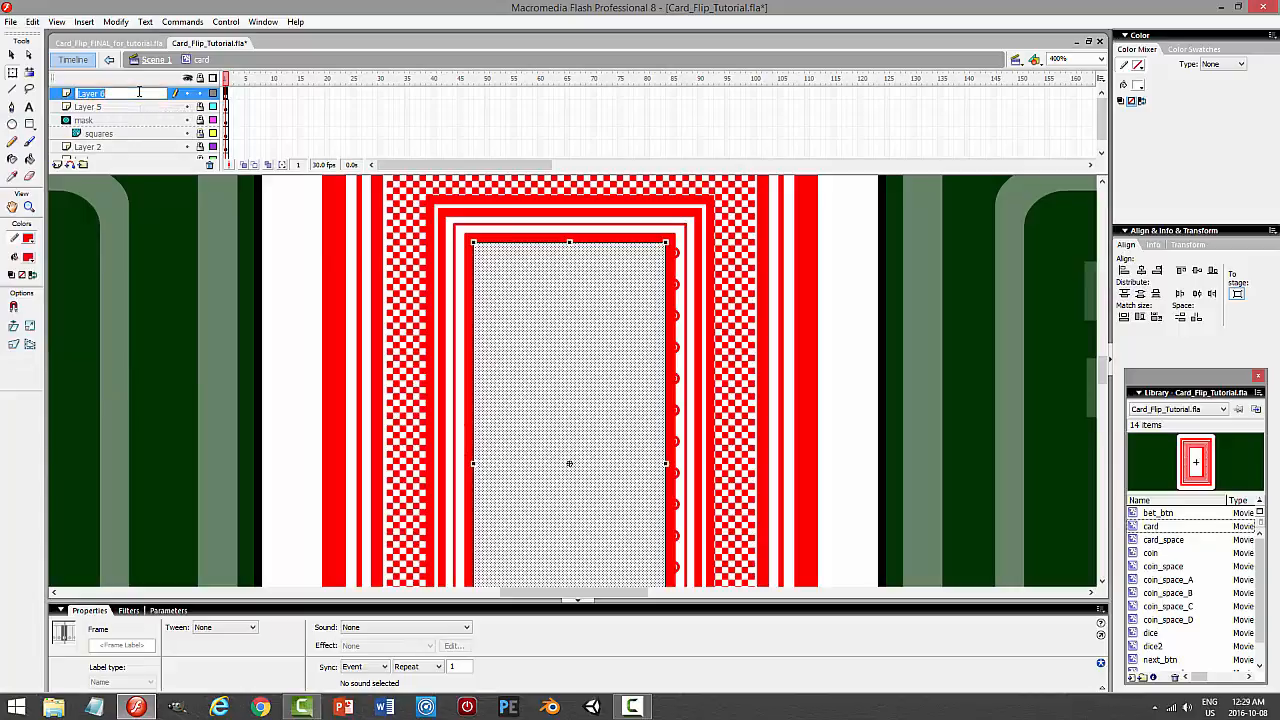
type("mask")
key("Return")
left_click(139, 94)
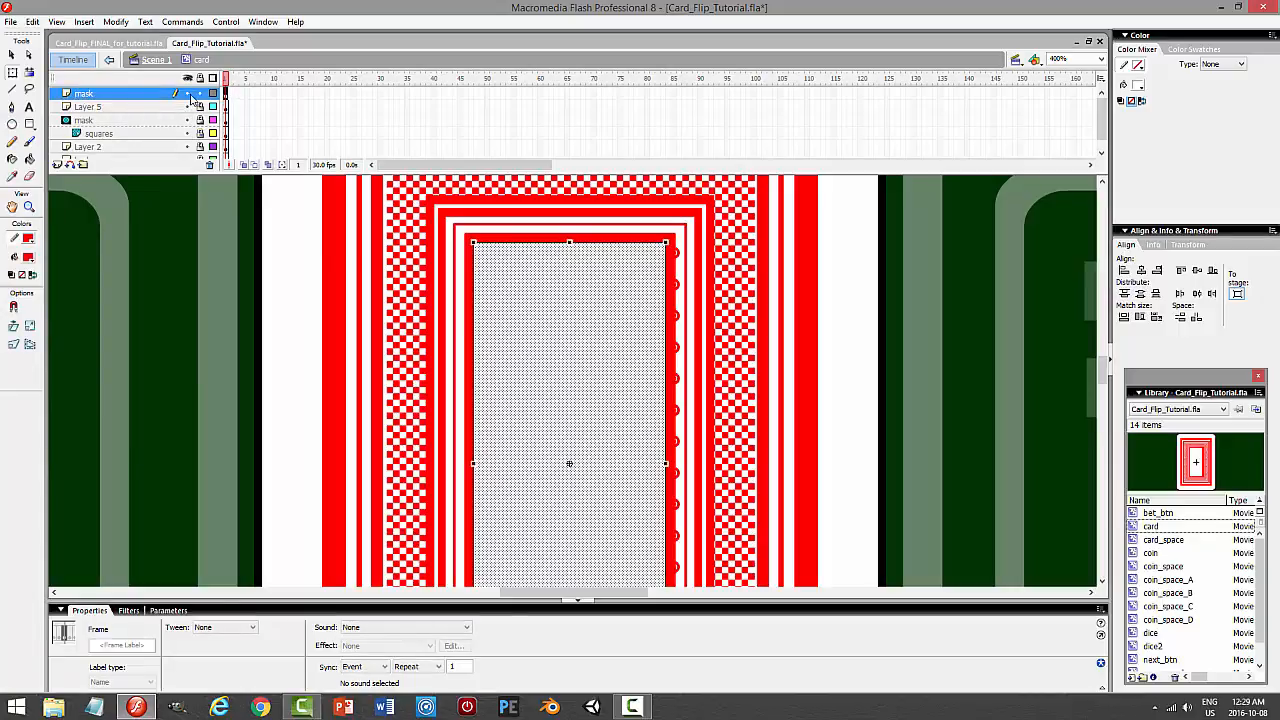
right_click(119, 95)
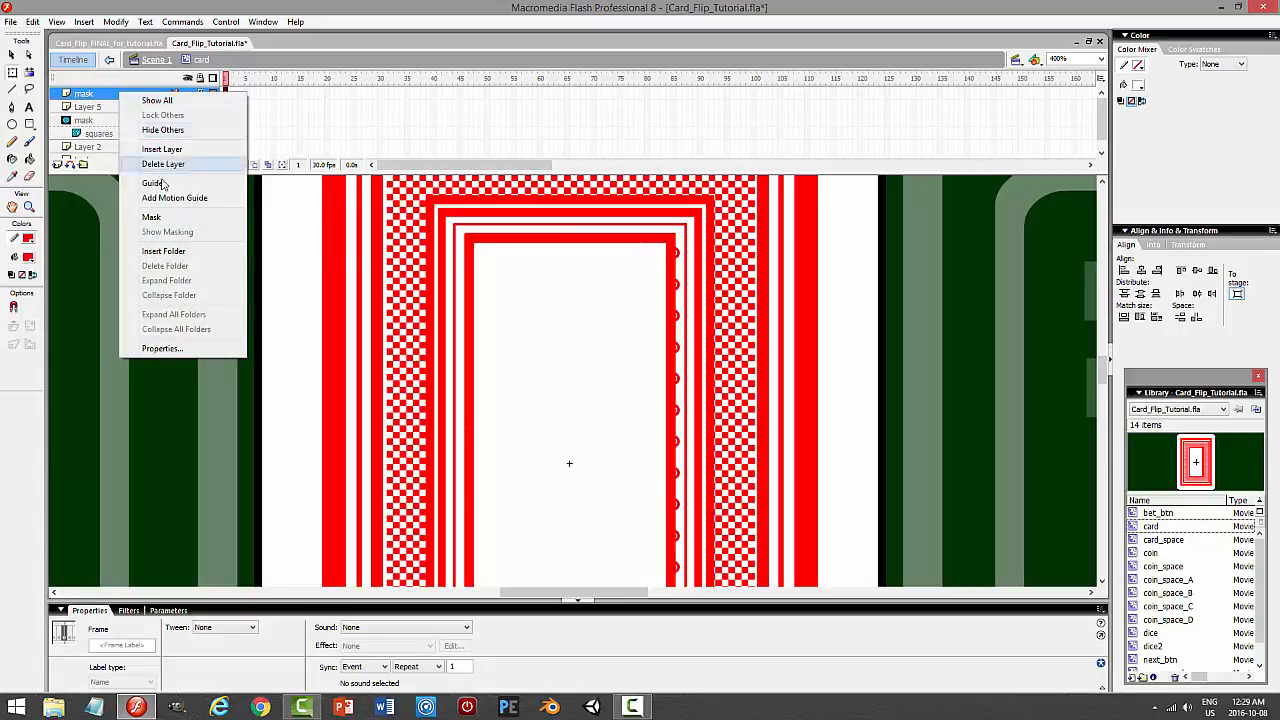
left_click(152, 216)
left_click(930, 344)
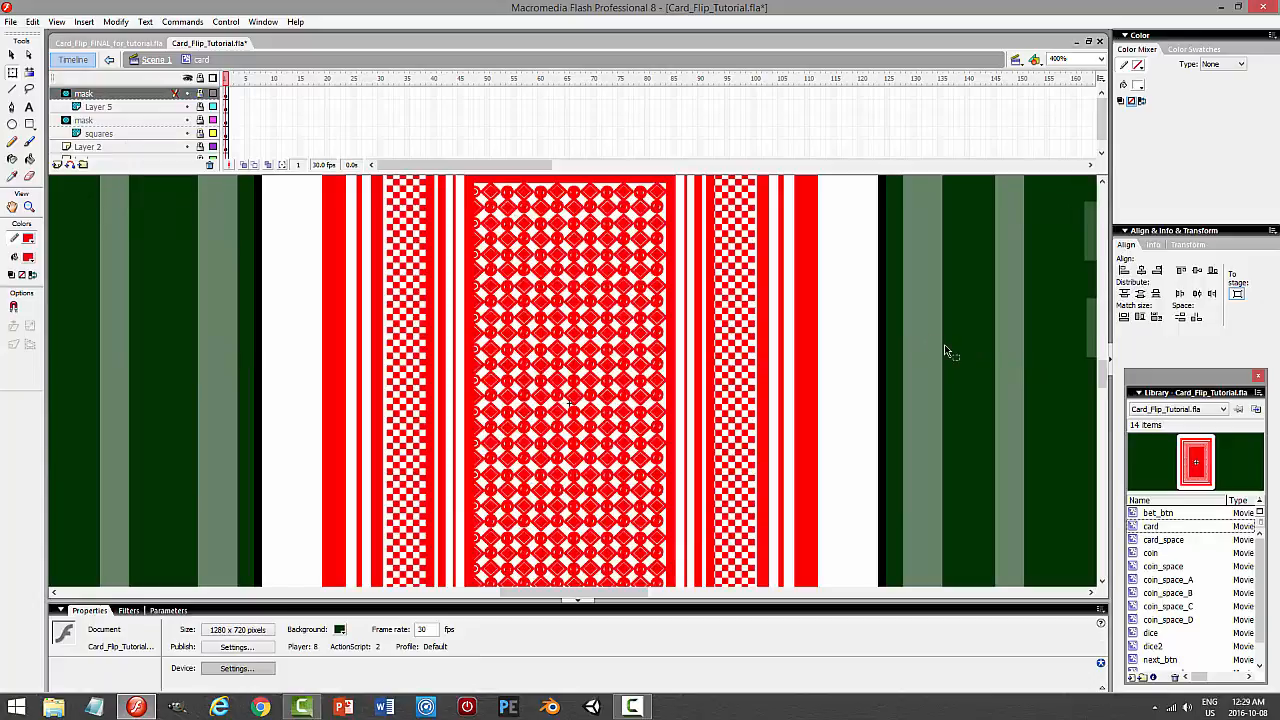
Test the movie, return to Scene 1 at 100% zoom and save the document.
key("ctrl+Return")
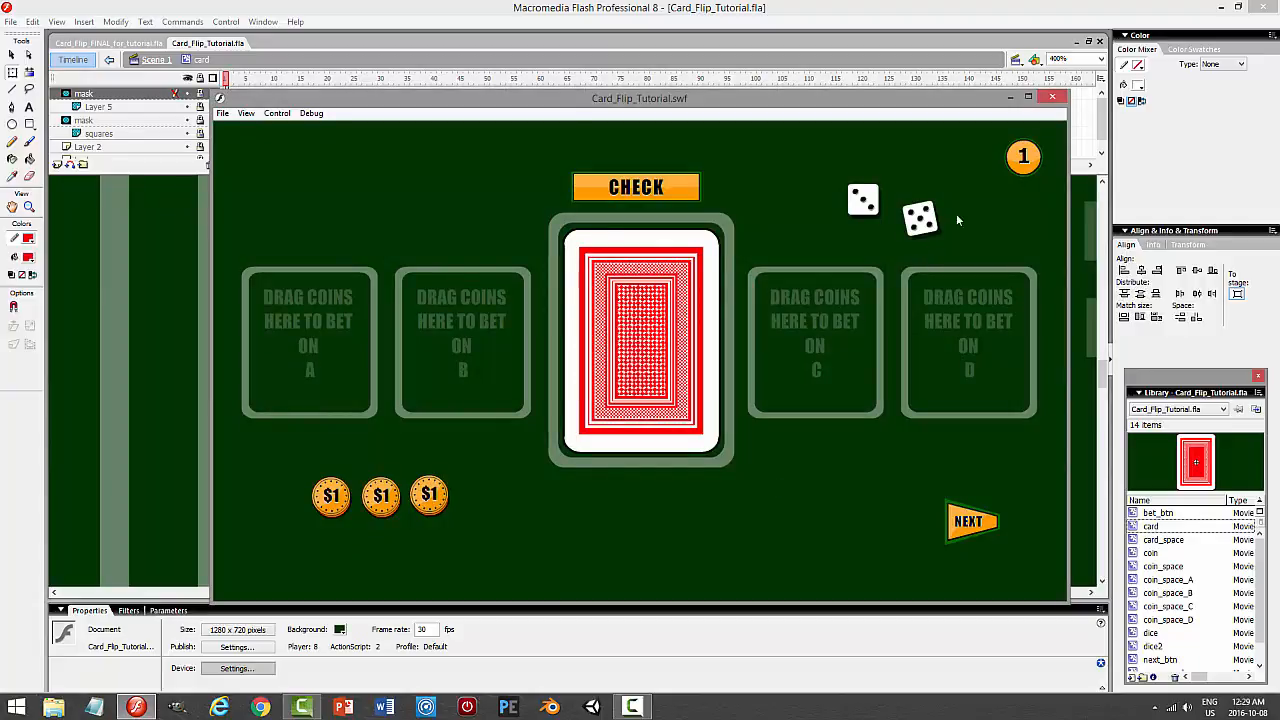
left_click(1052, 97)
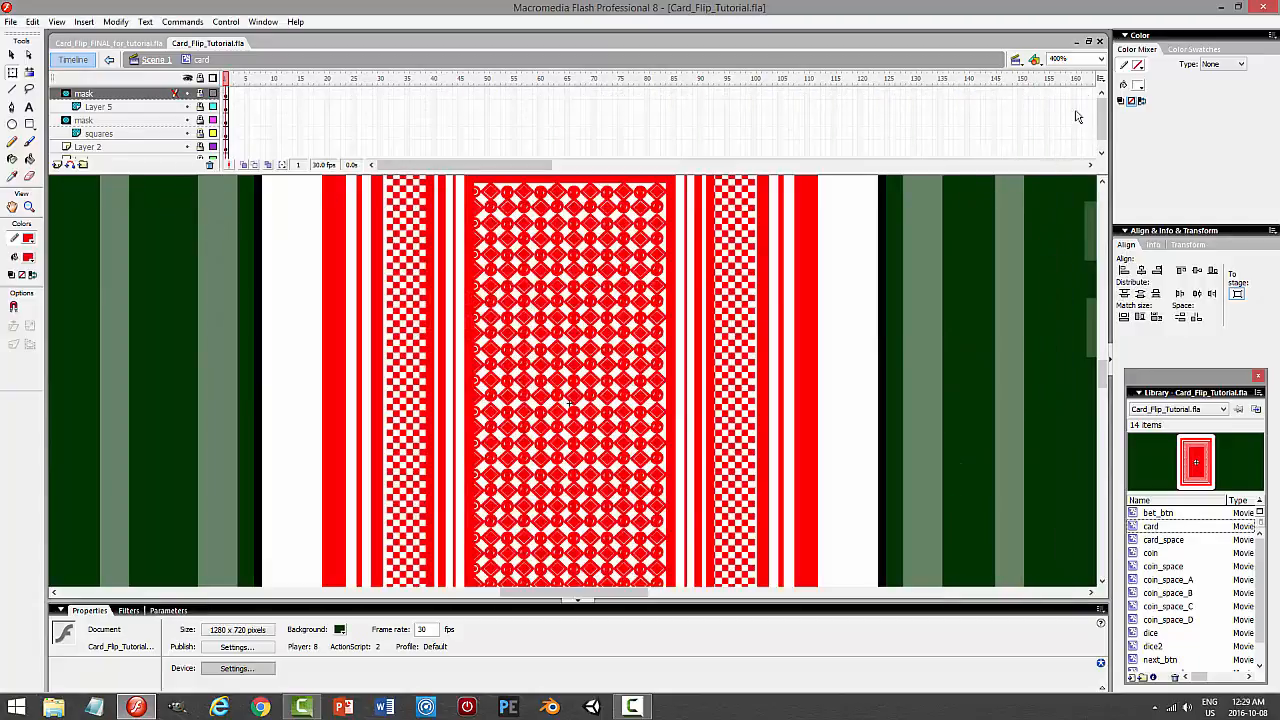
left_click(1101, 60)
left_click(1070, 100)
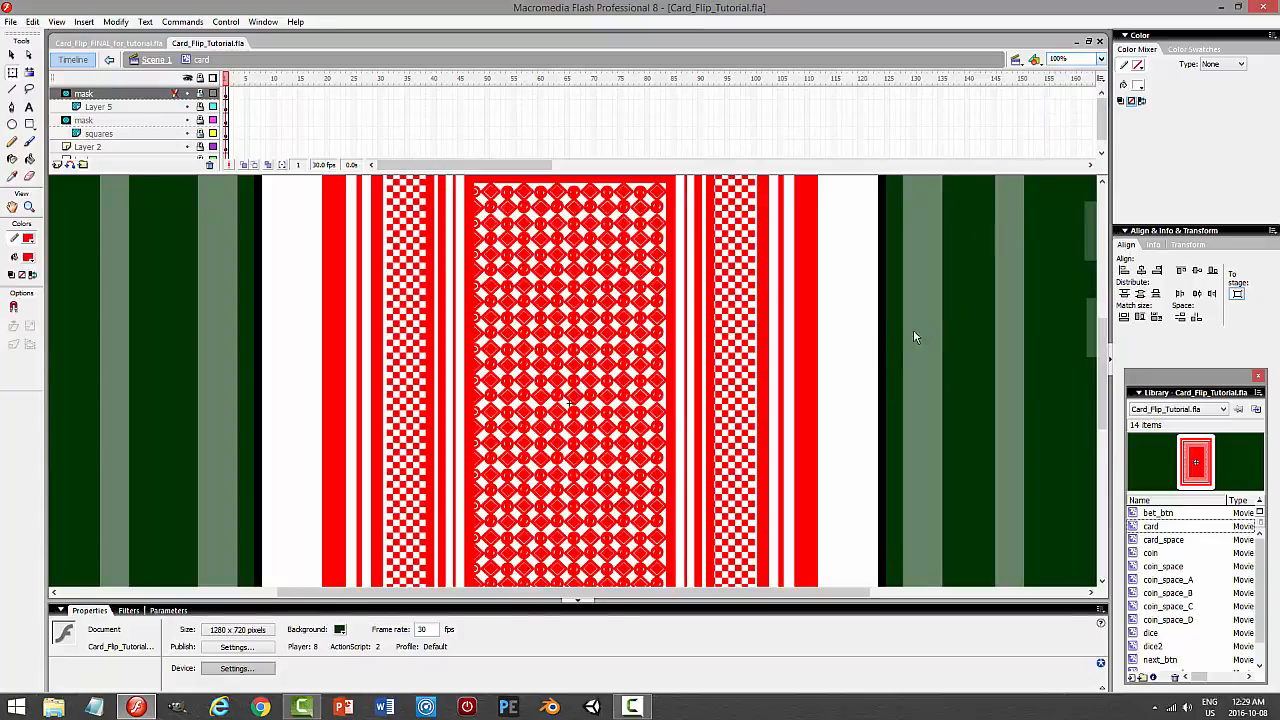
left_click(157, 59)
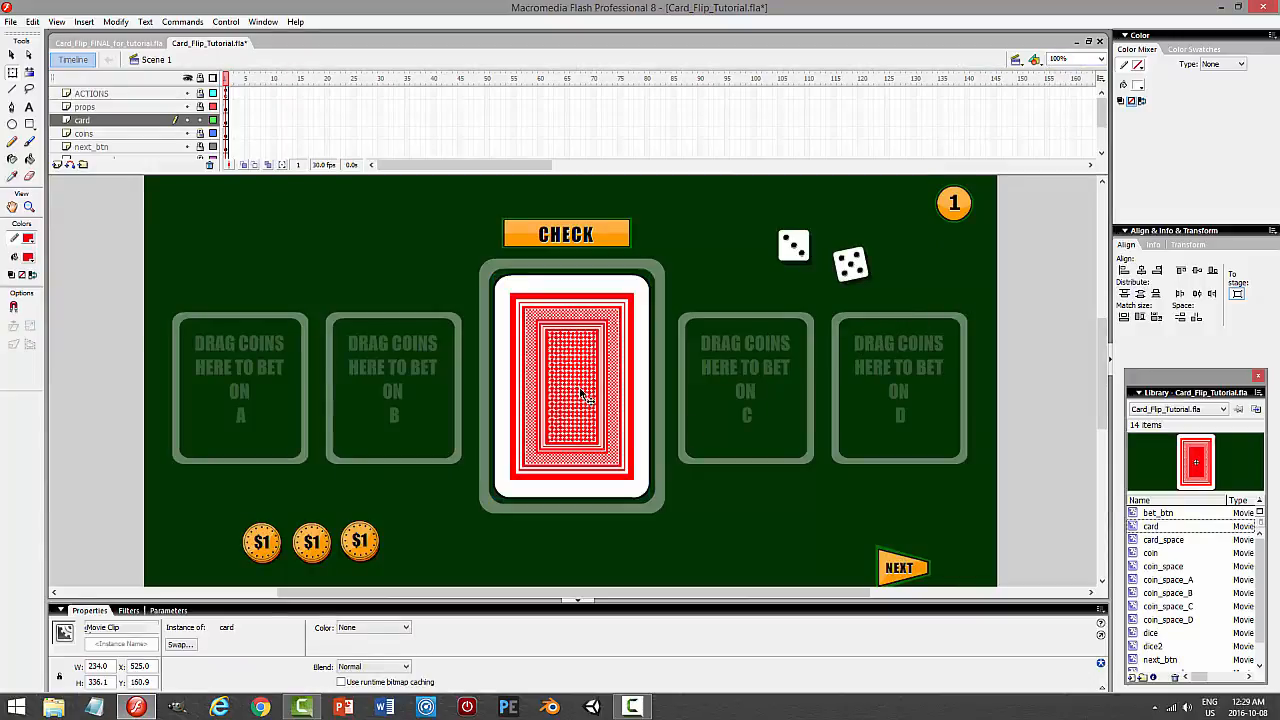
left_click(962, 498)
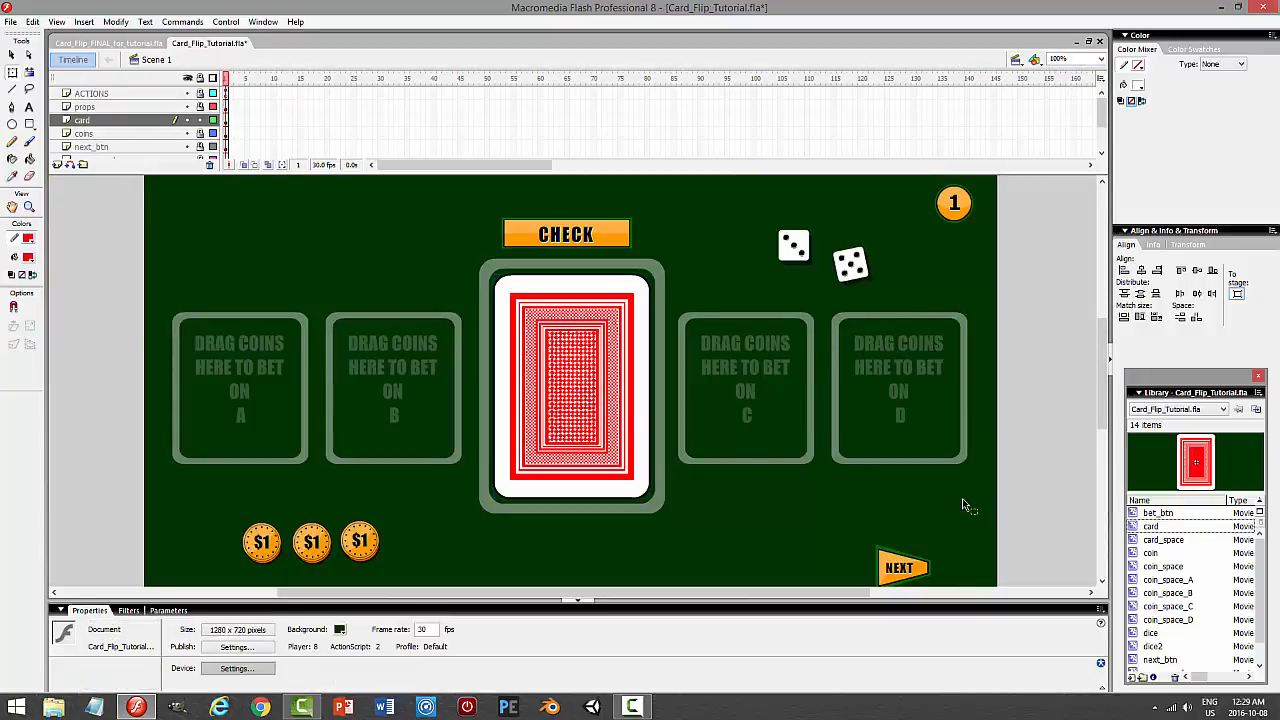
key("ctrl+s")
Open the card symbol for editing, unlock all layers except body and select the contents of the unlocked layers together.
mouse_move(1101, 384)
left_mouse_down()
mouse_move(1105, 306)
mouse_move(1108, 368)
left_mouse_up()
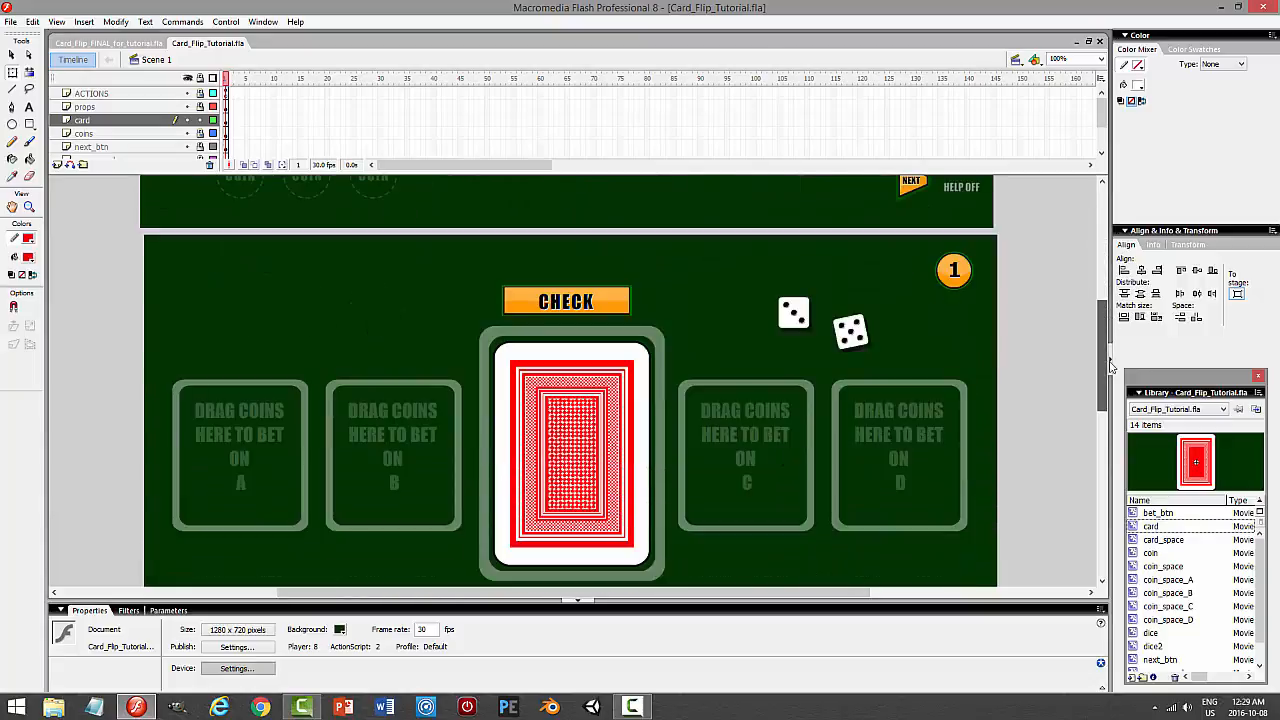
double_click(583, 425)
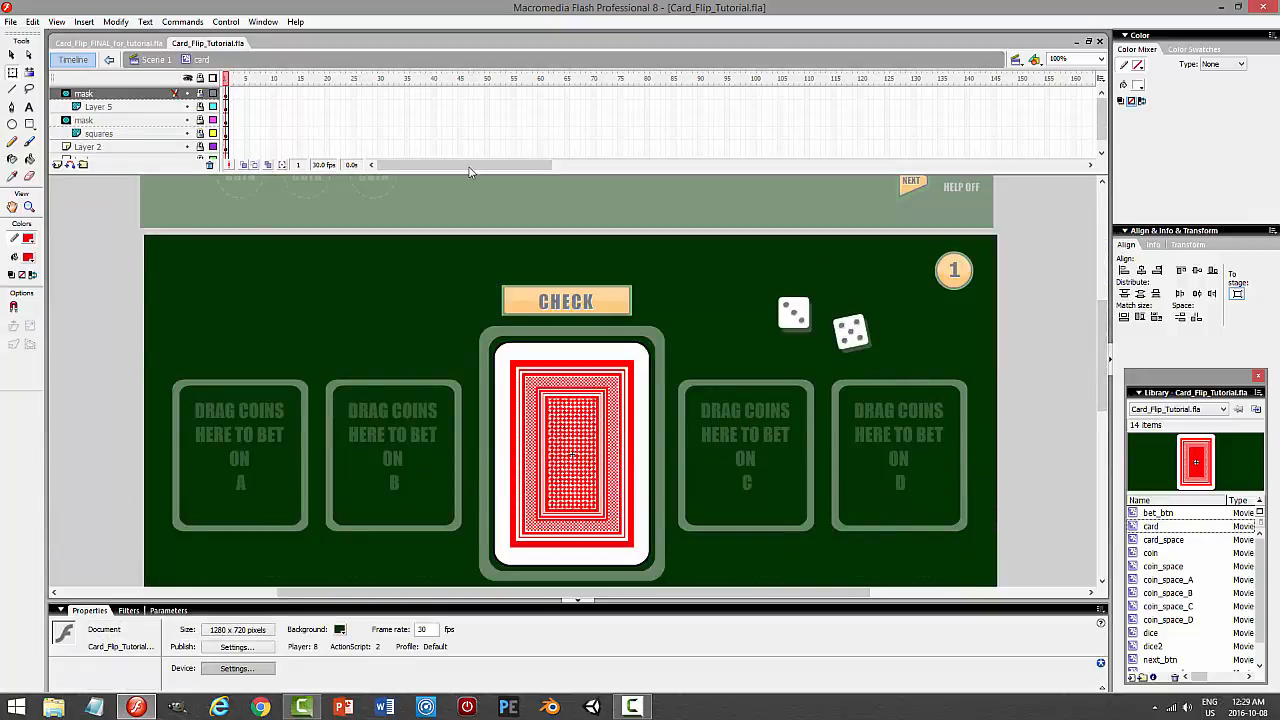
left_click_drag(485, 175, 468, 229)
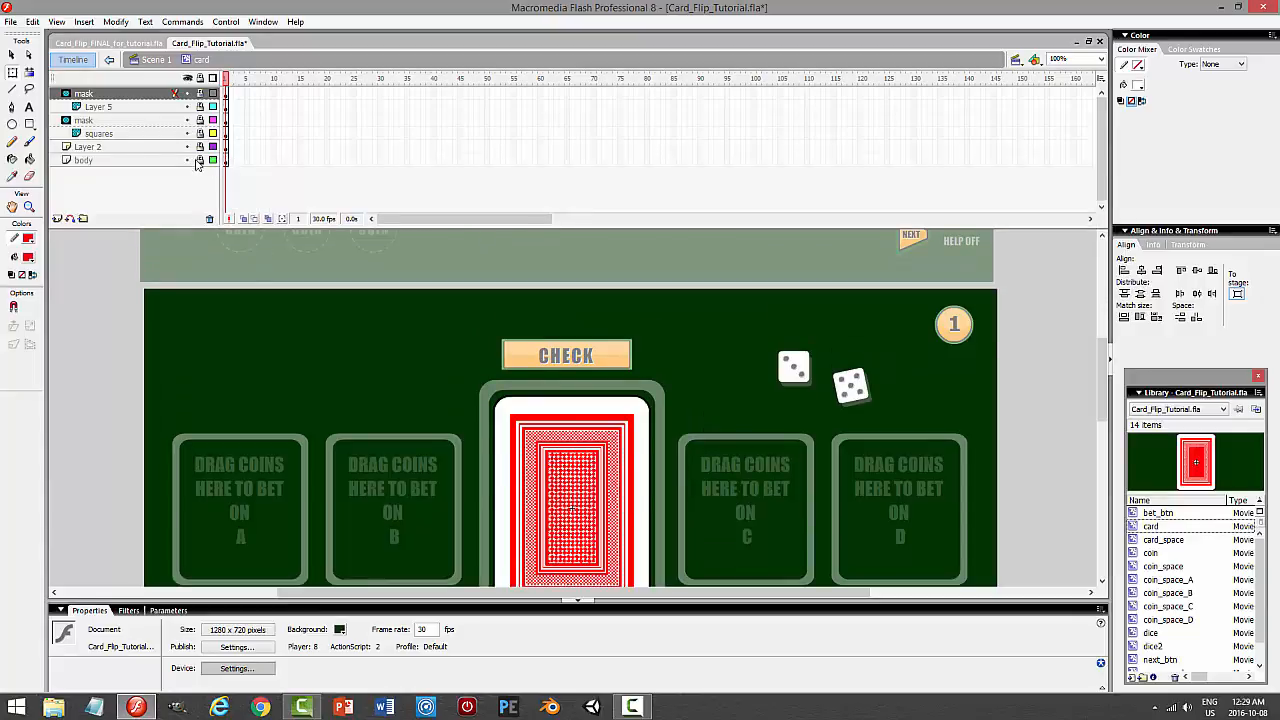
left_click(200, 160)
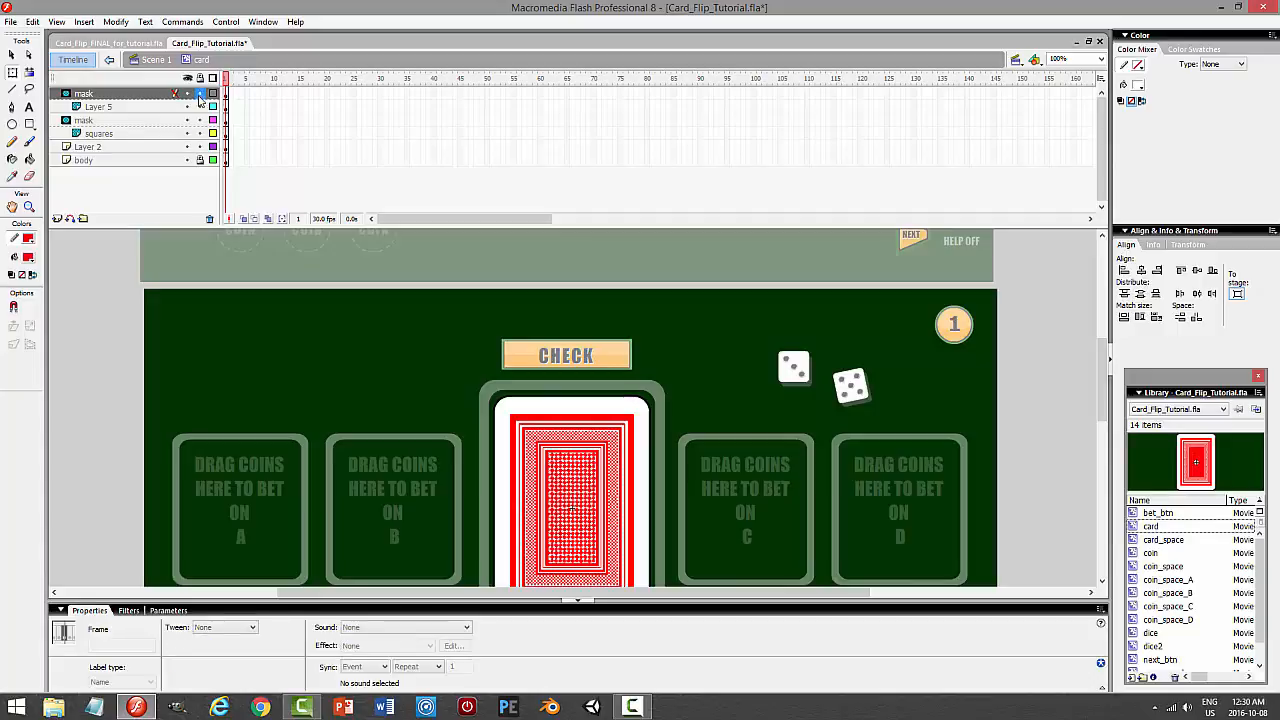
left_click(154, 98)
left_click(129, 107, "shift")
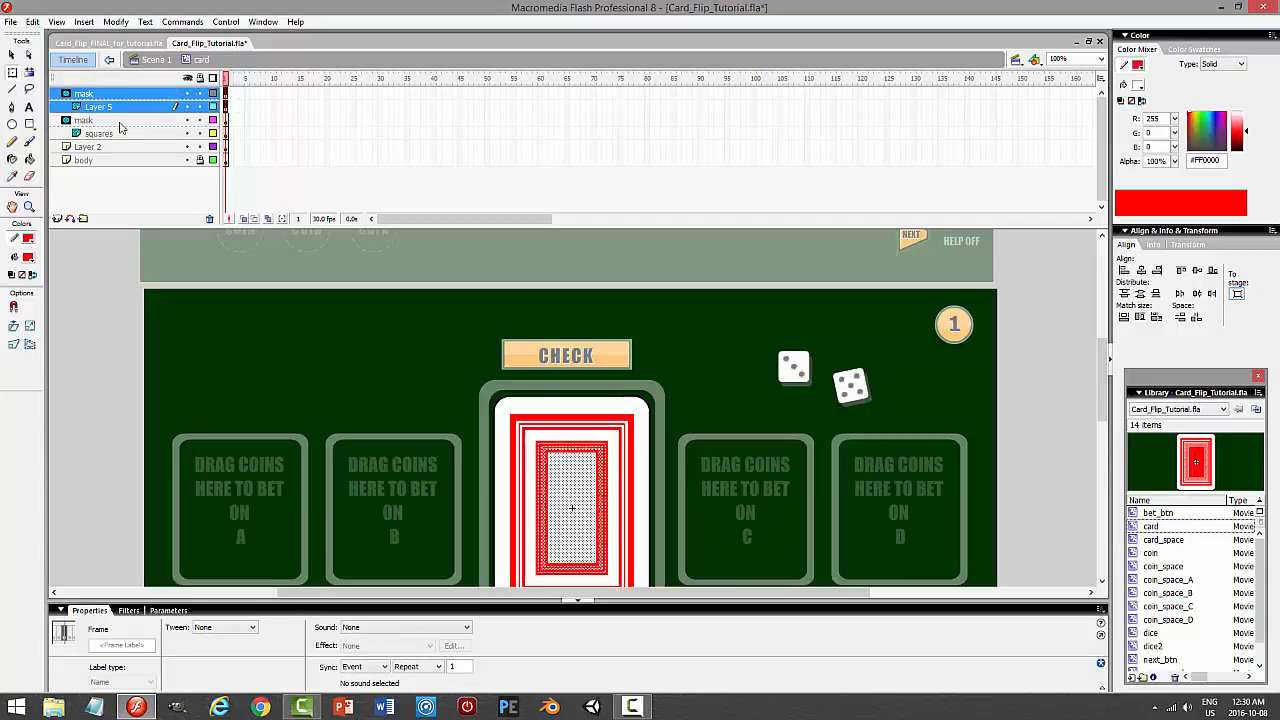
left_click(120, 121, "shift")
left_click(117, 134, "shift")
left_click(110, 147, "shift")
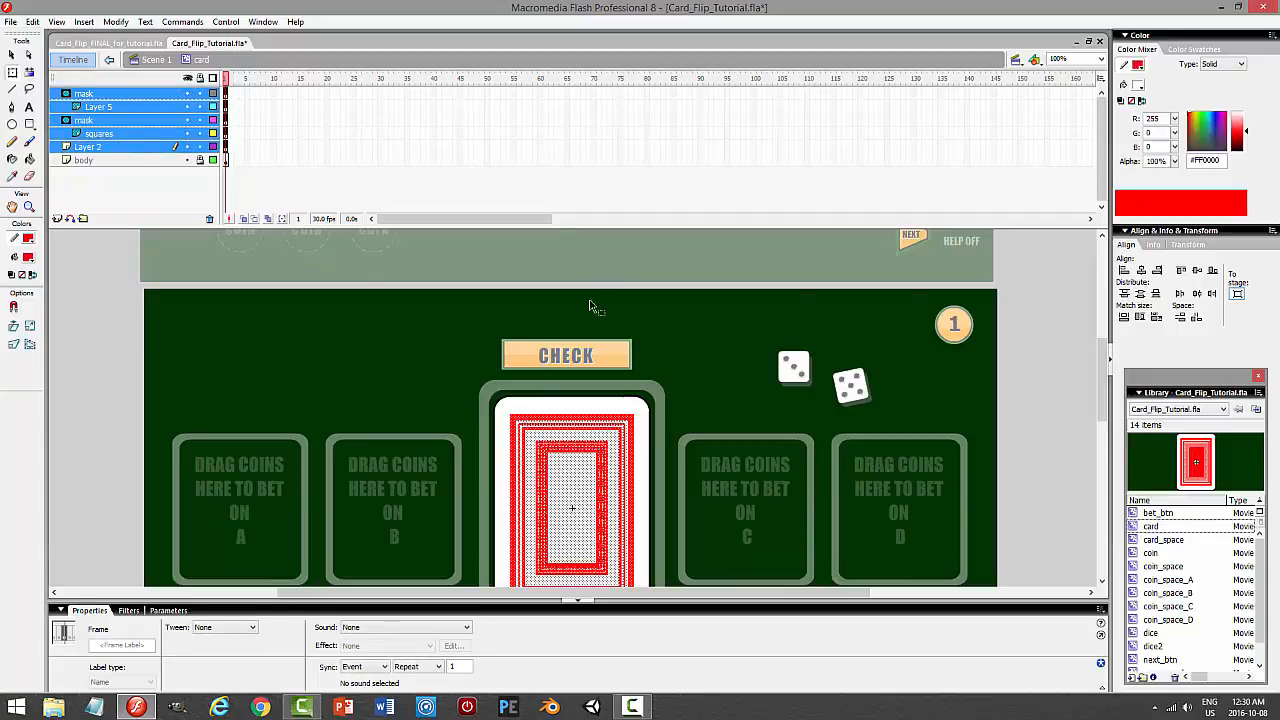
Enlarge the selected red card back artwork symmetrically with Free Transform to 200.0 wide and 290.9 high.
left_click(14, 74)
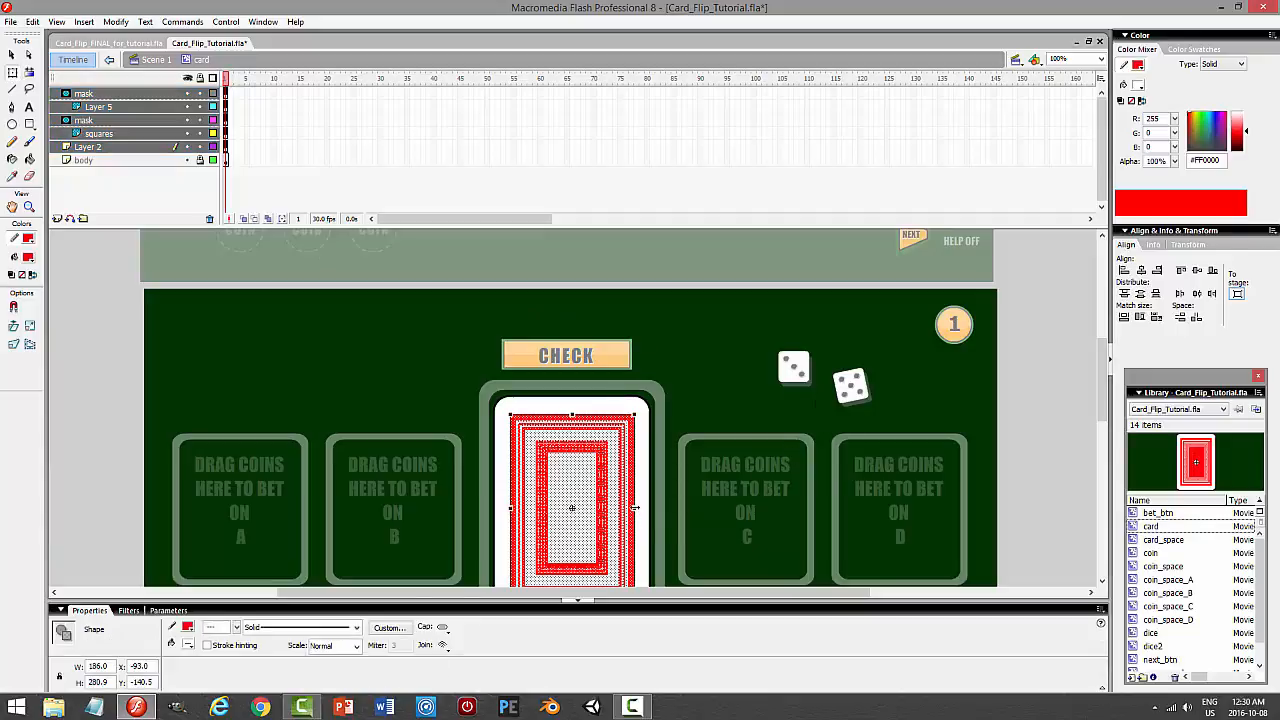
left_click_drag(635, 508, 640, 508)
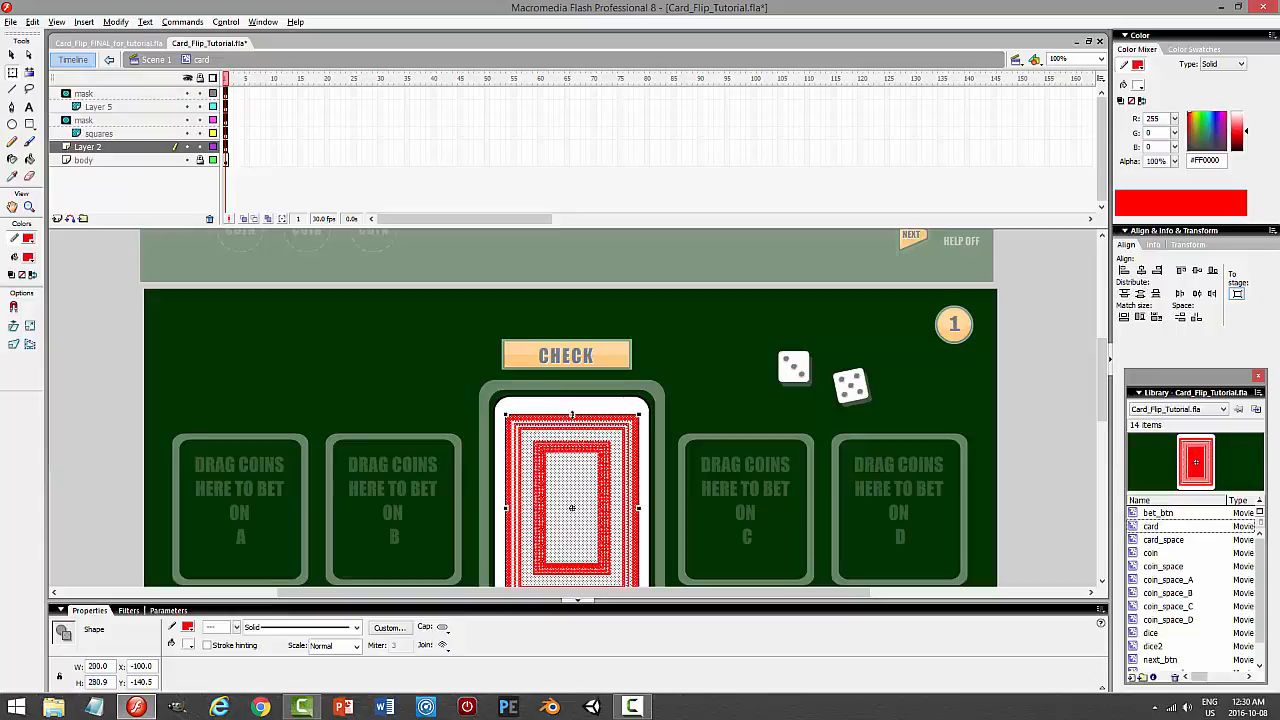
left_click_drag(572, 415, 572, 408)
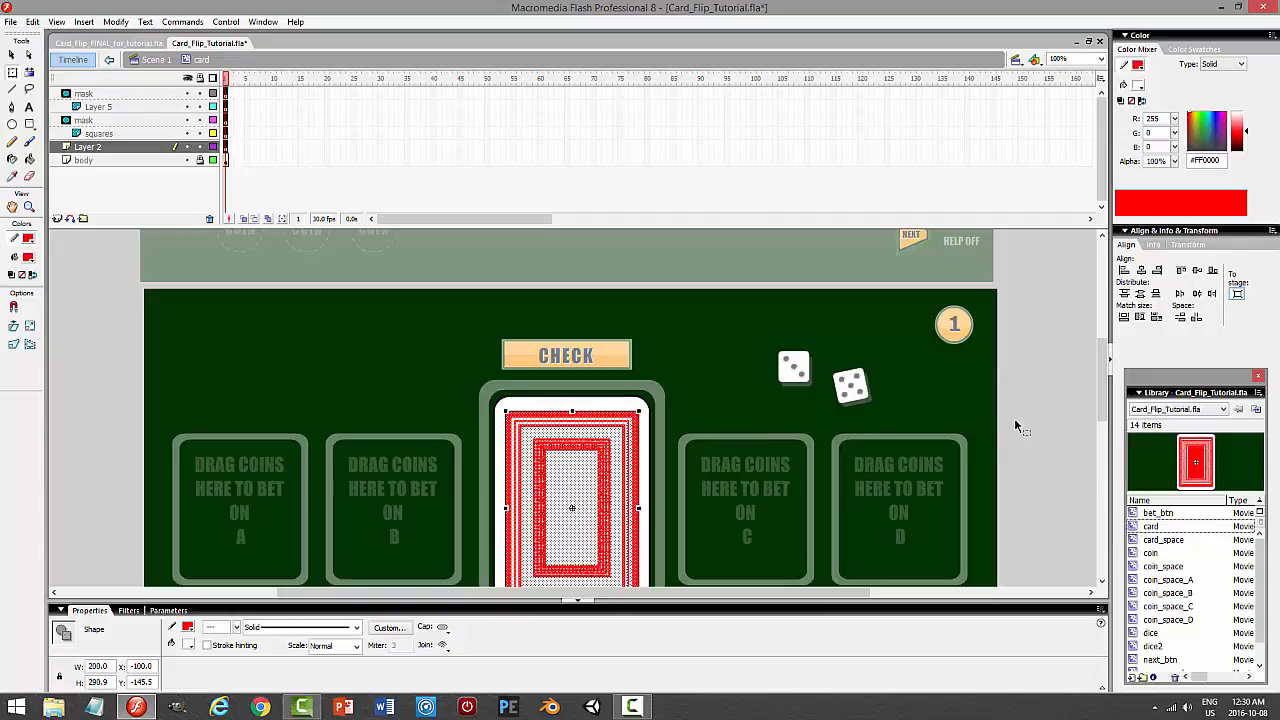
scroll(1044, 427, "down", 3)
left_click(1042, 427)
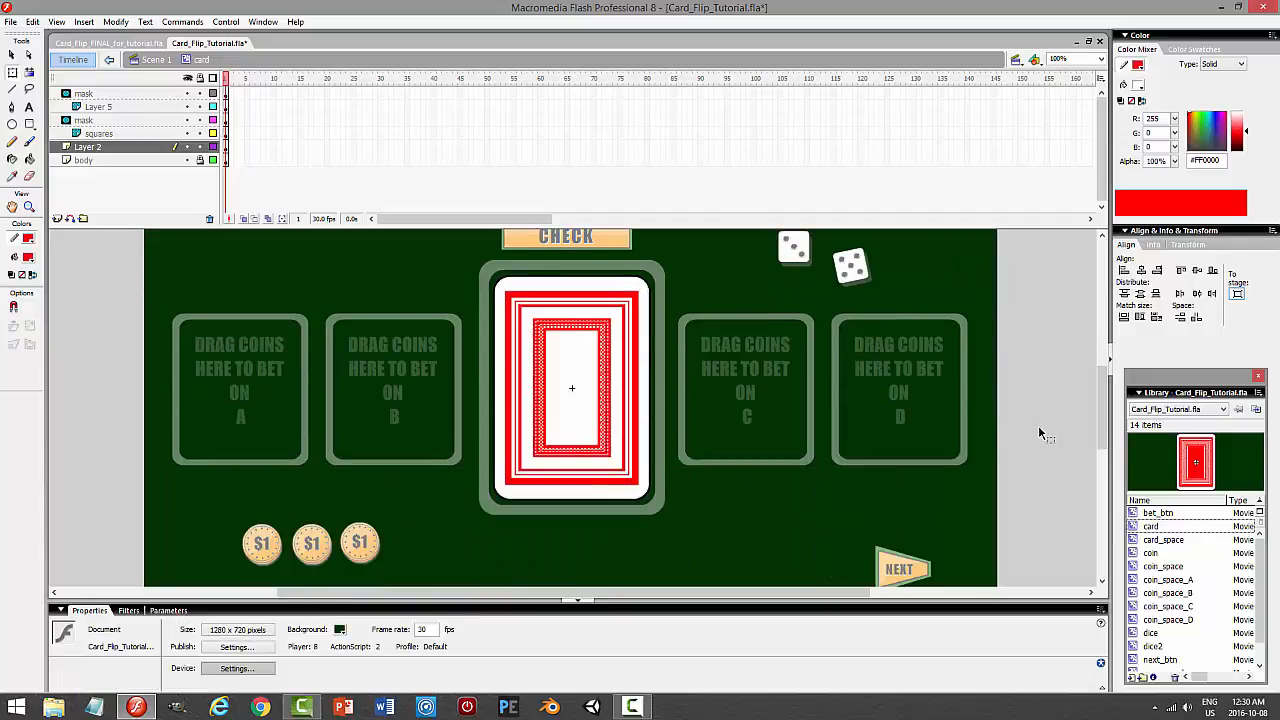
Test the movie with the enlarged card back, lock all layers of the card symbol and save the document.
key("ctrl+Return")
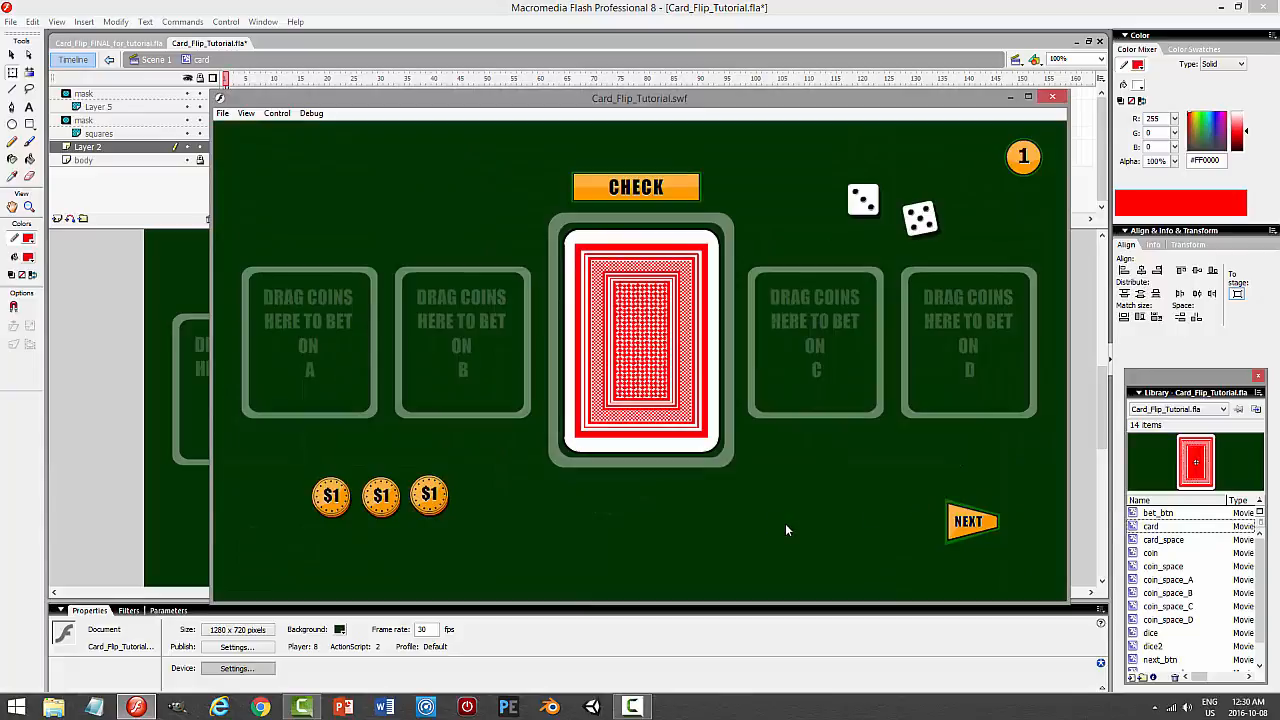
left_click(1053, 98)
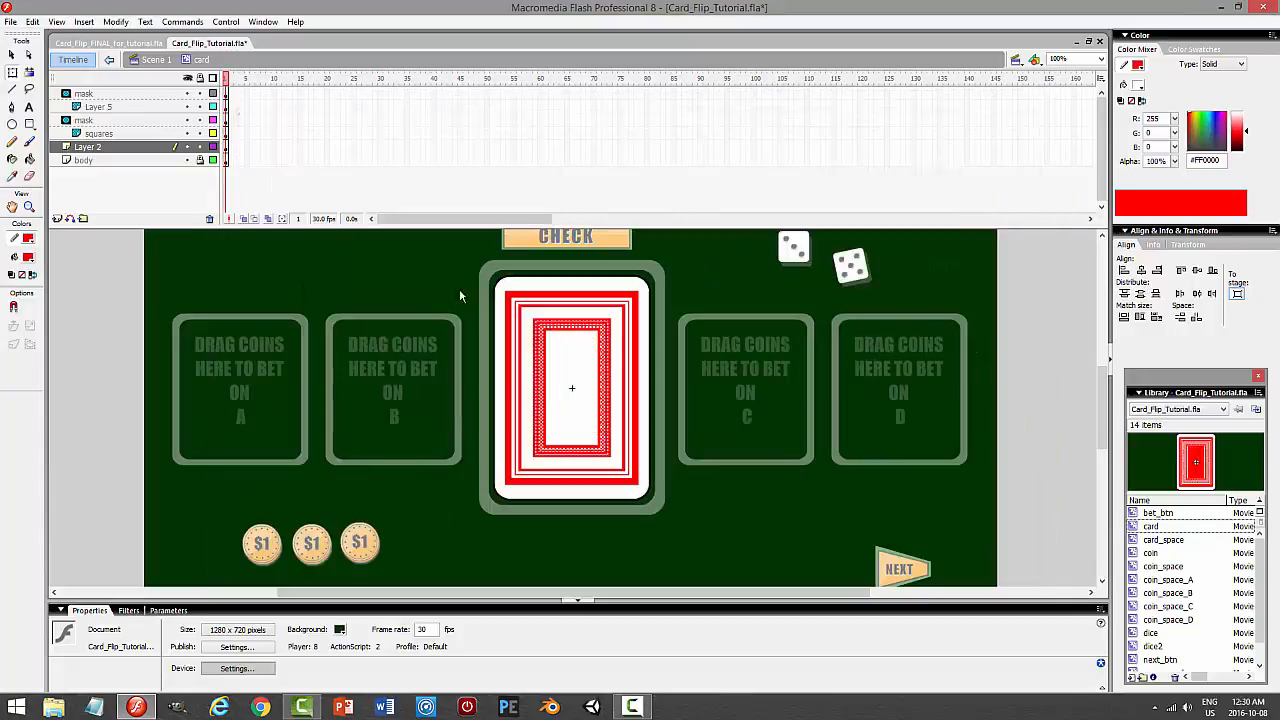
left_click(200, 79)
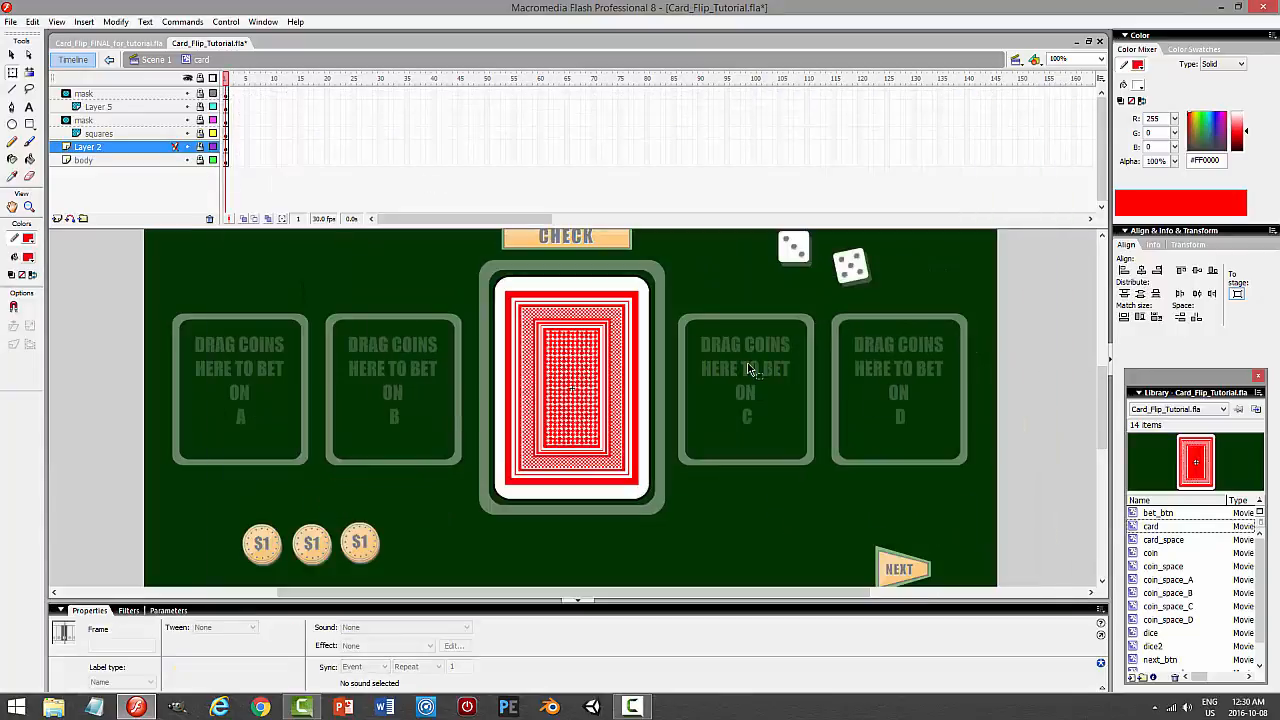
key("ctrl+s")
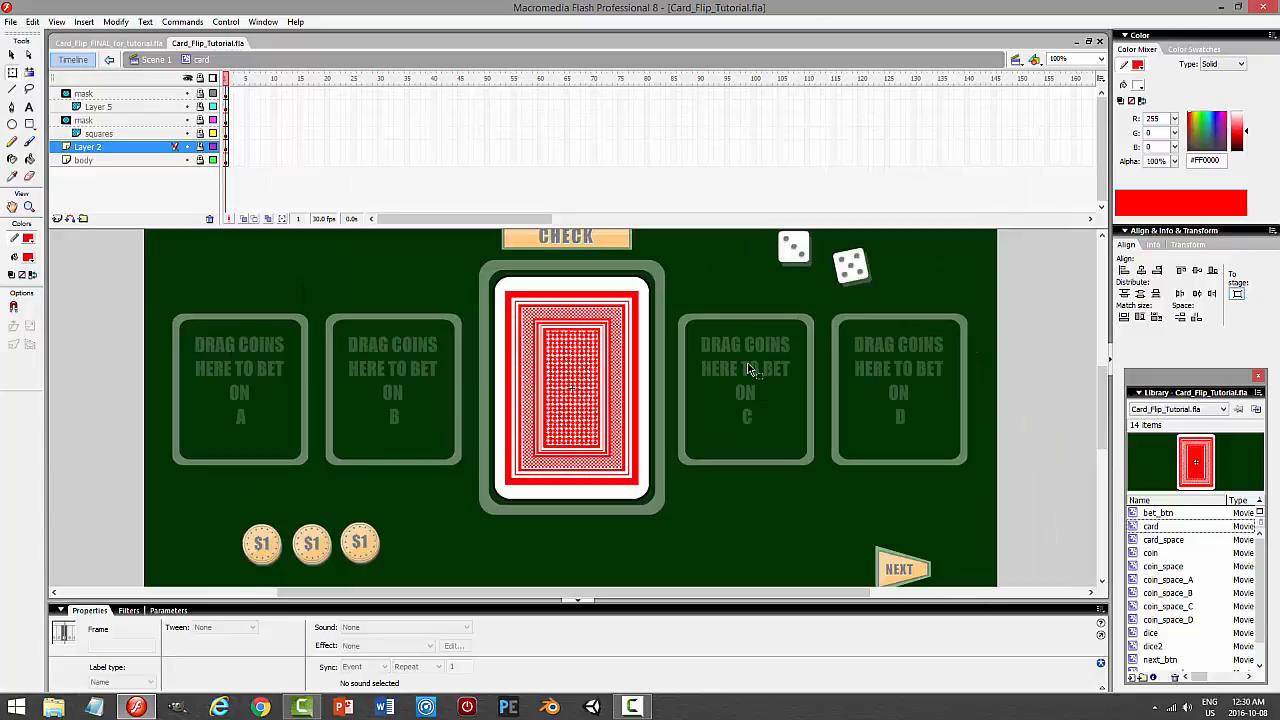
Return to Scene 1, lock the card layer and insert a new layer directly above it.
double_click(748, 369)
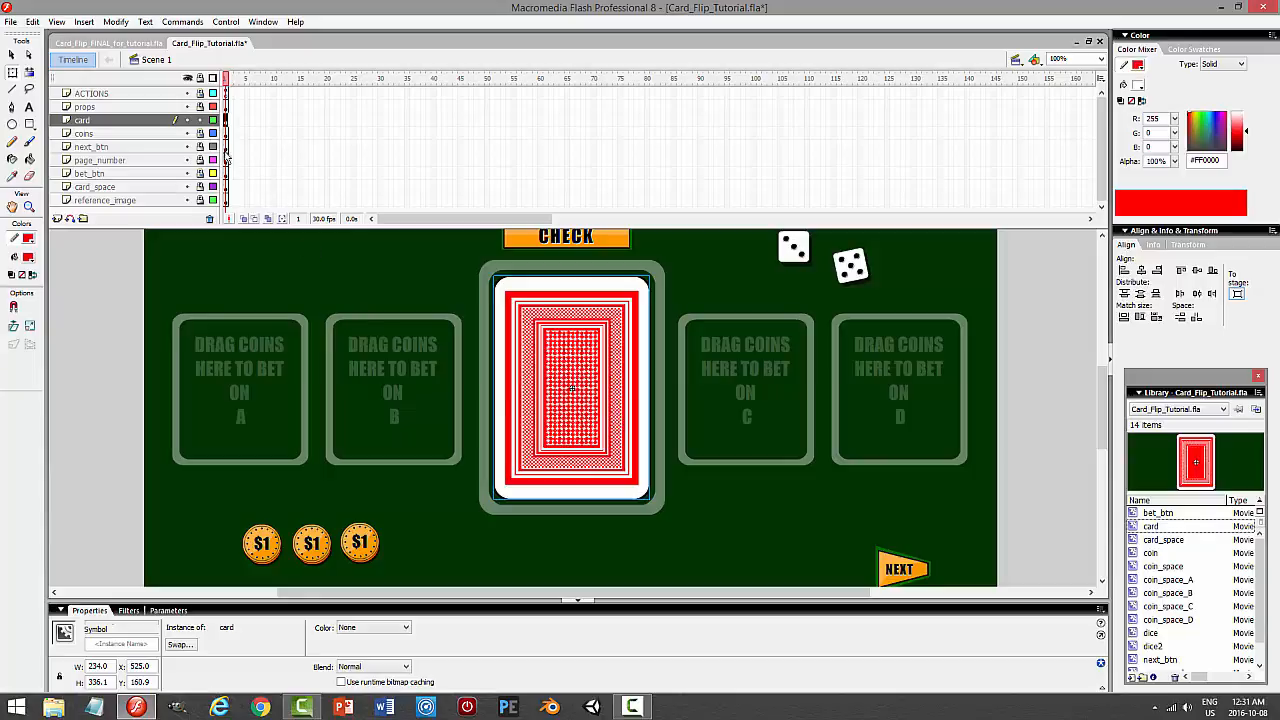
left_click(228, 120)
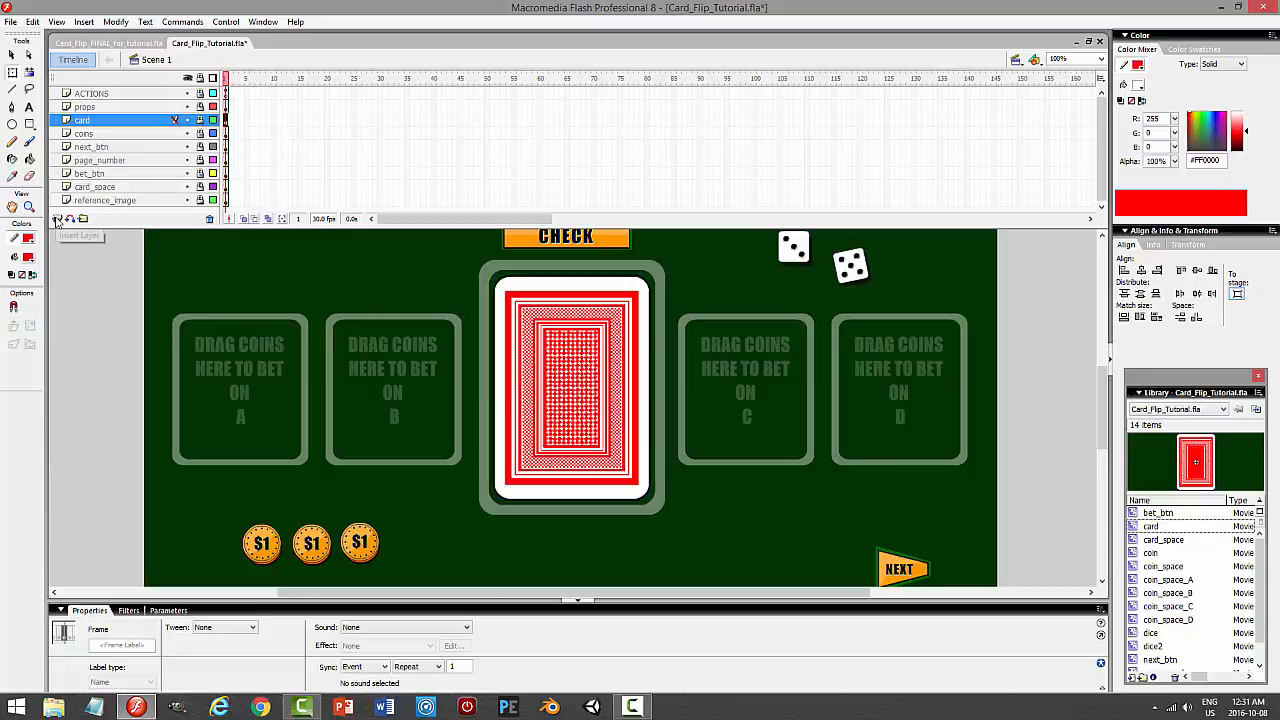
left_click(57, 219)
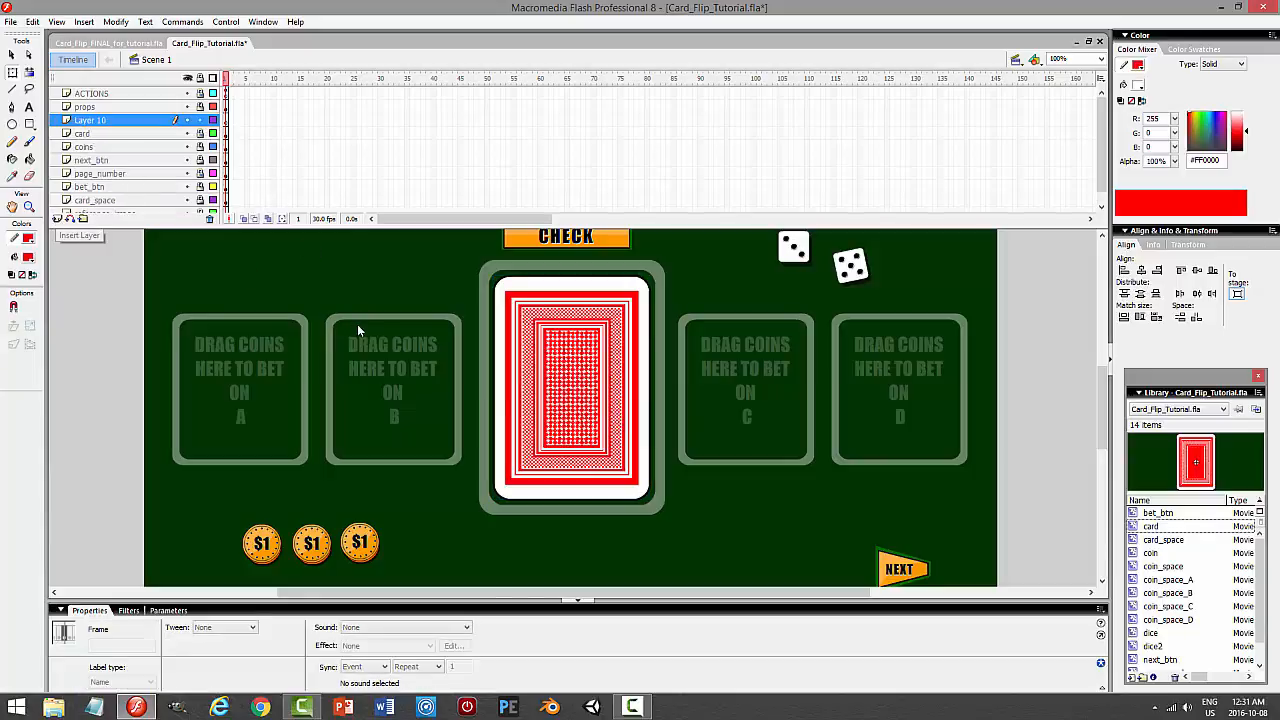
Create a new movie clip symbol named kard.
left_click(84, 22)
left_click(105, 34)
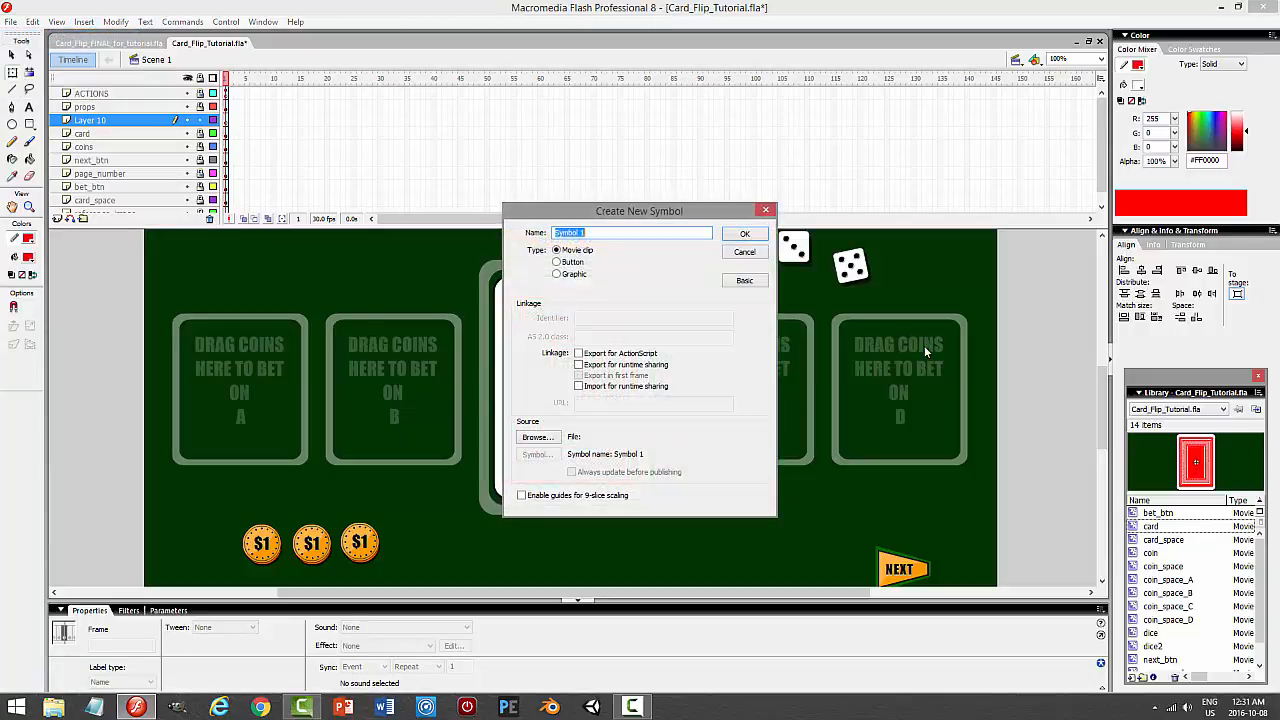
type("kard")
key("Return")
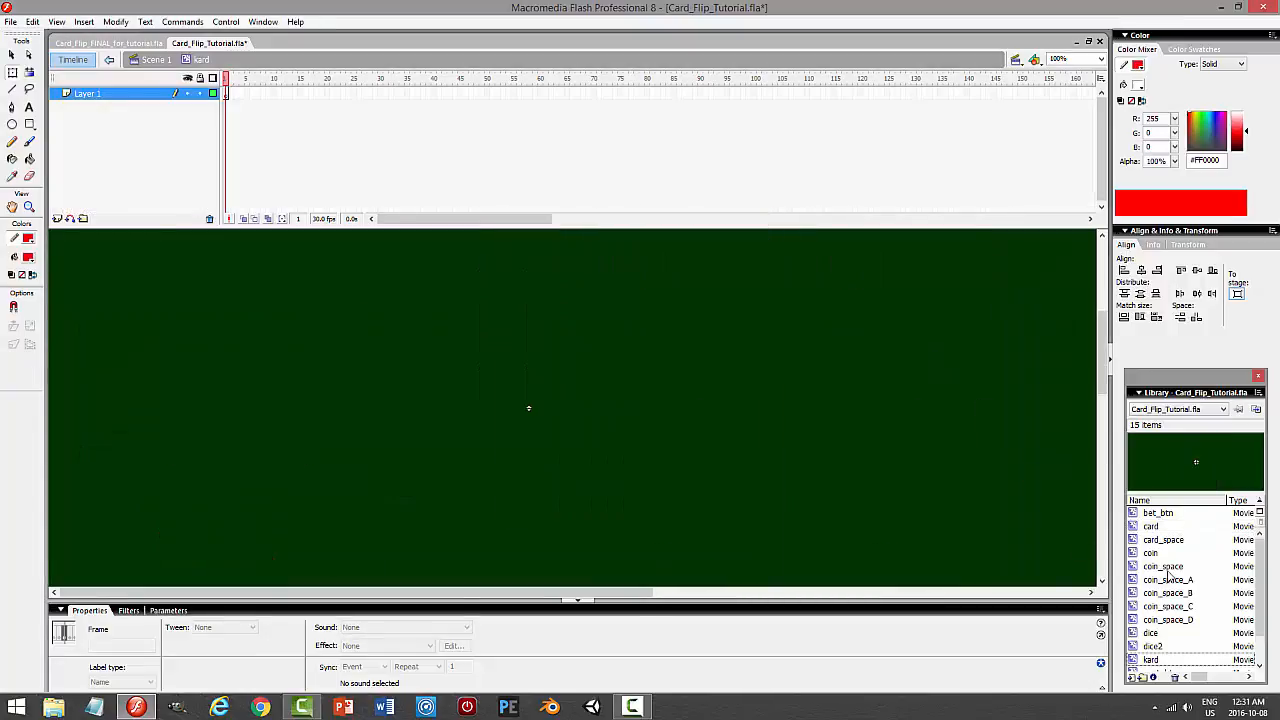
Place an instance of the card symbol inside kard and centre it horizontally and vertically on the registration point.
left_click(1155, 527)
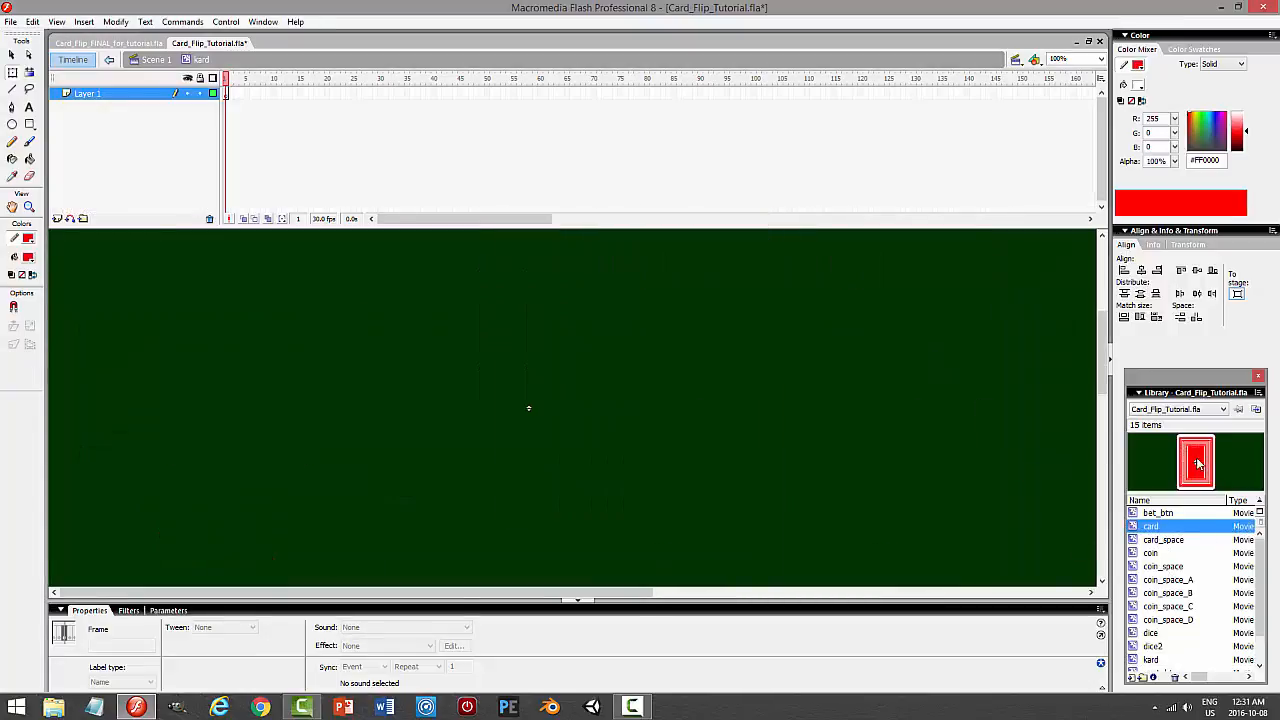
left_click_drag(1198, 470, 543, 406)
left_click(1141, 270)
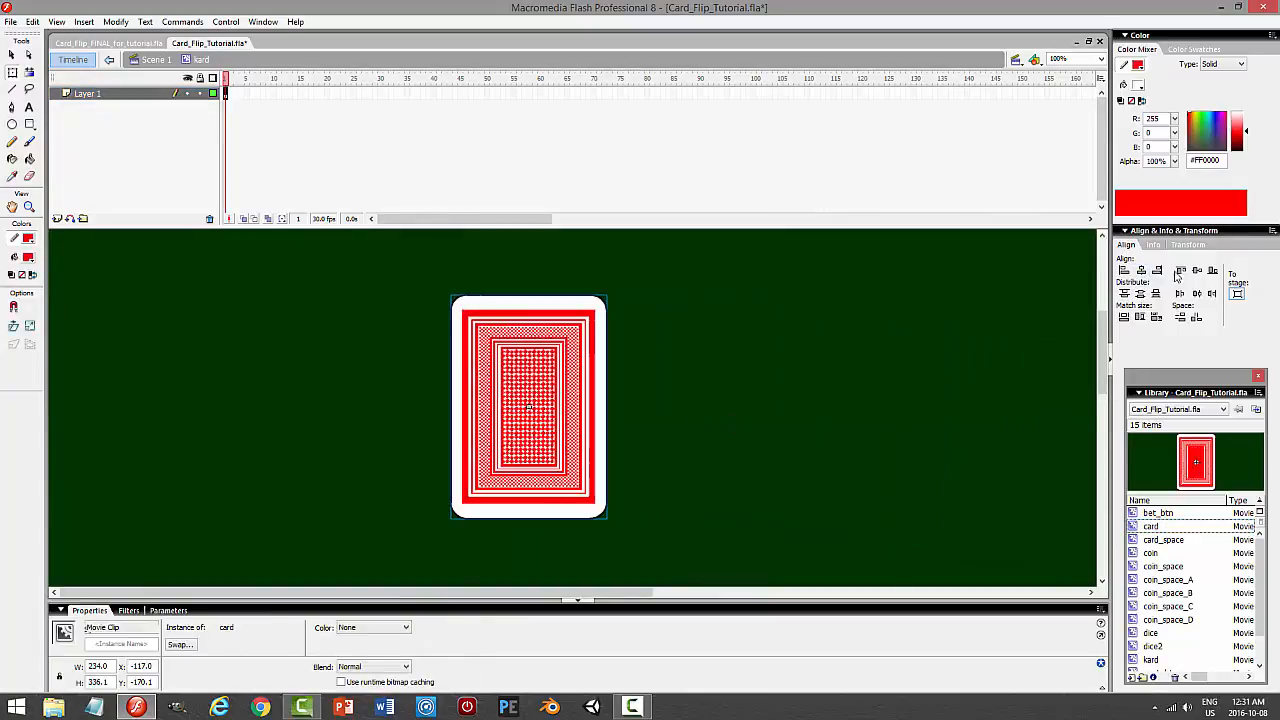
left_click(1197, 270)
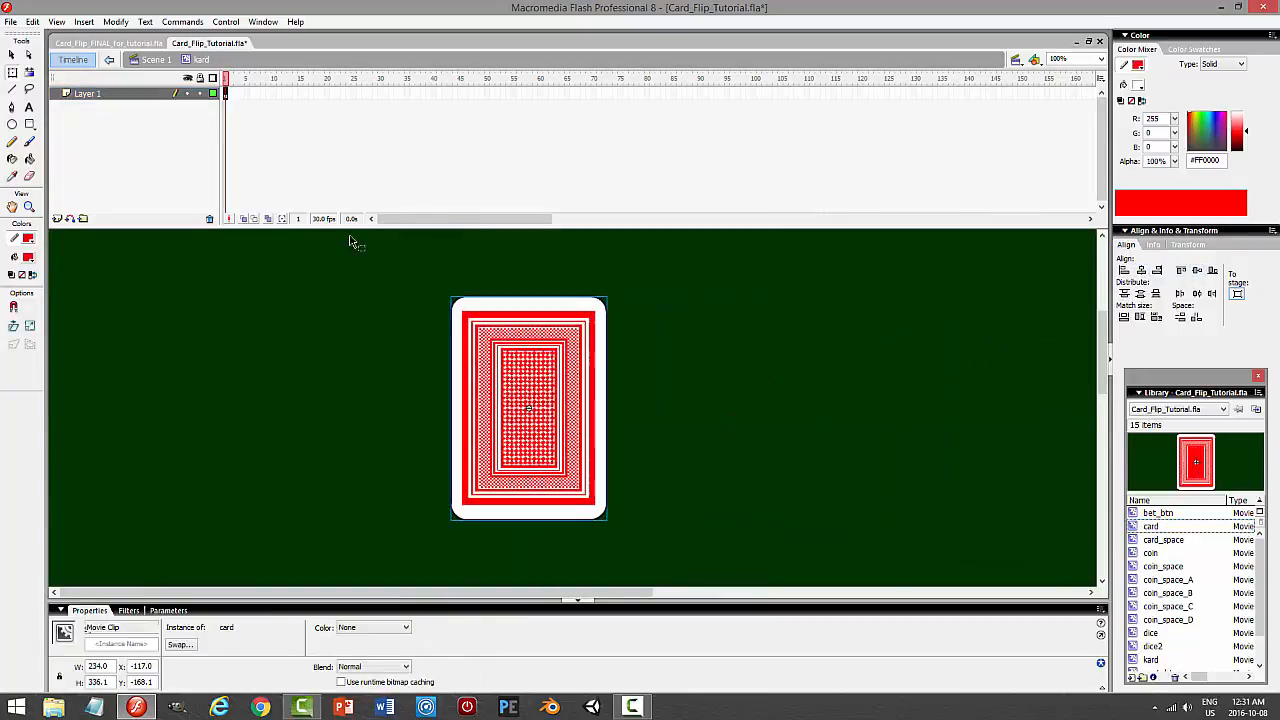
In Scene 1, hide the card layer and place an instance of kard in the central card space on Layer 10.
left_click(152, 60)
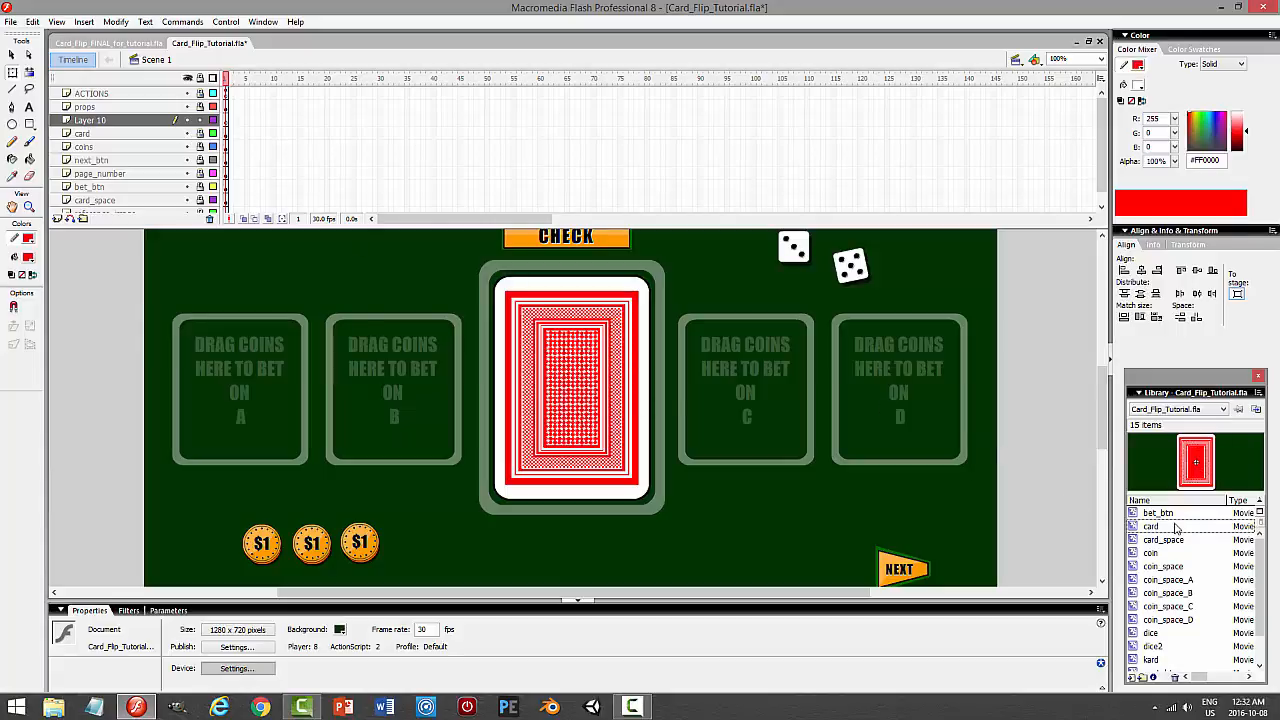
left_click(1154, 660)
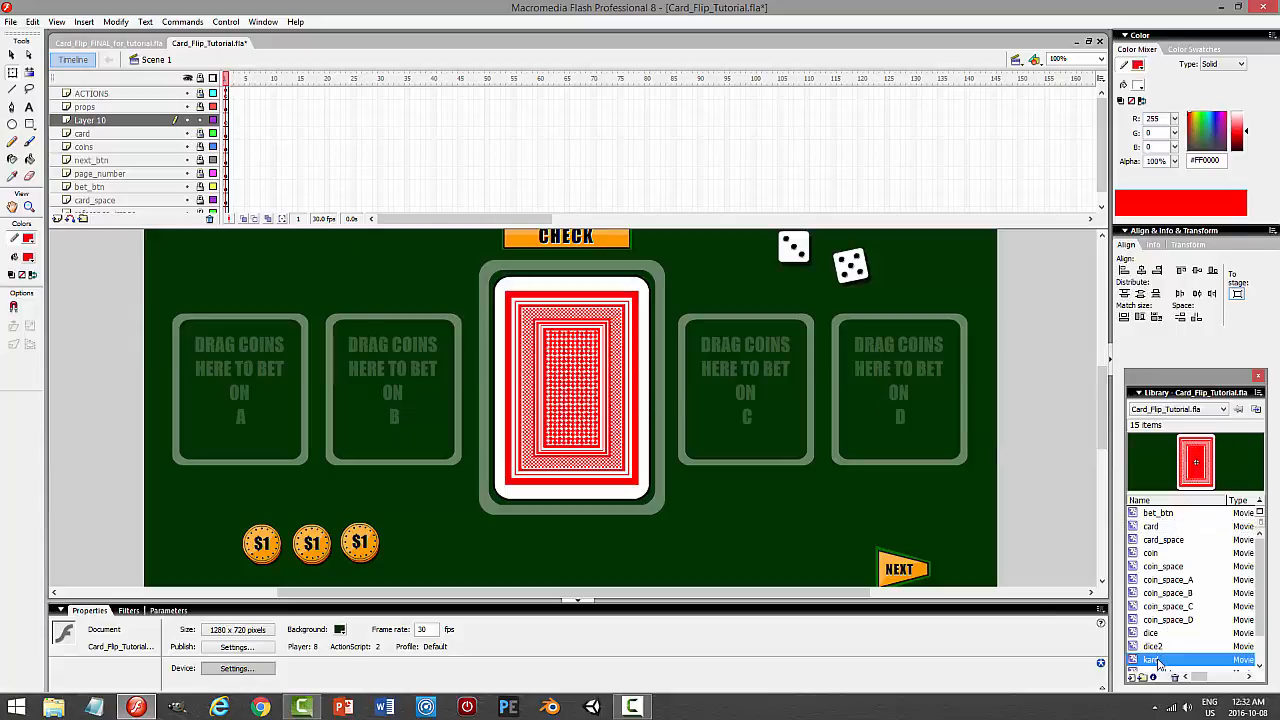
left_click(187, 133)
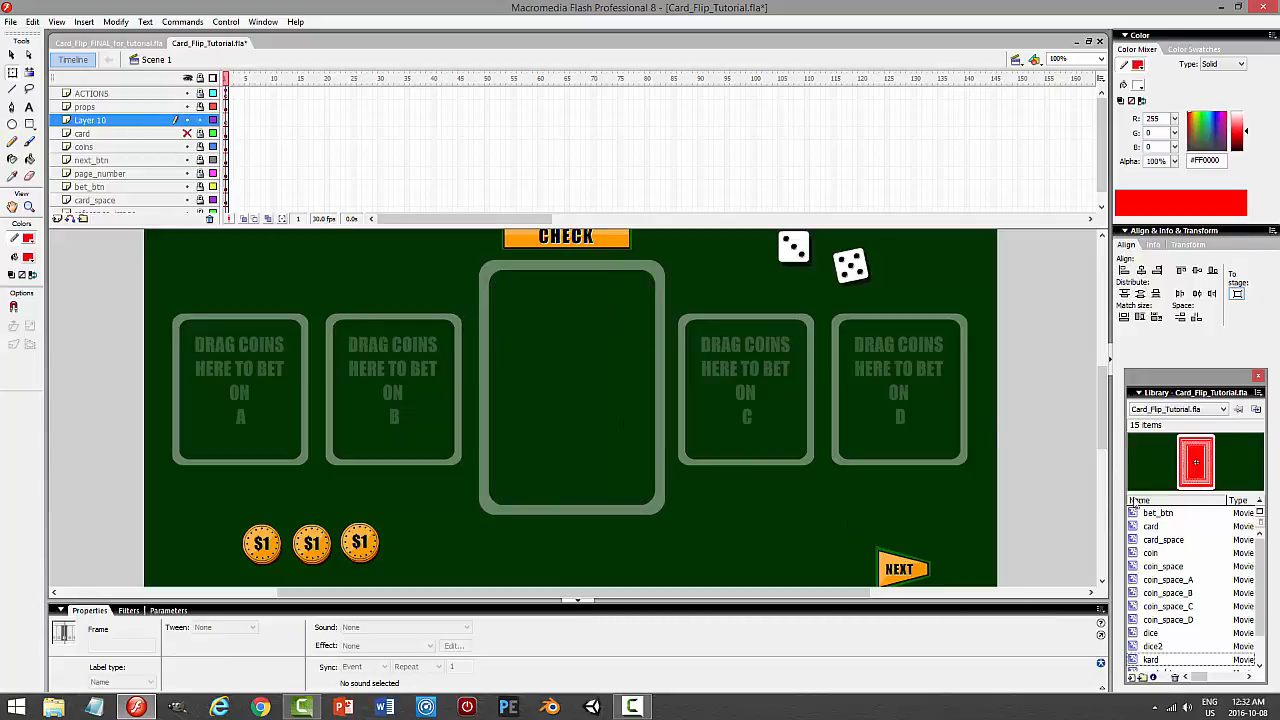
left_click(1154, 660)
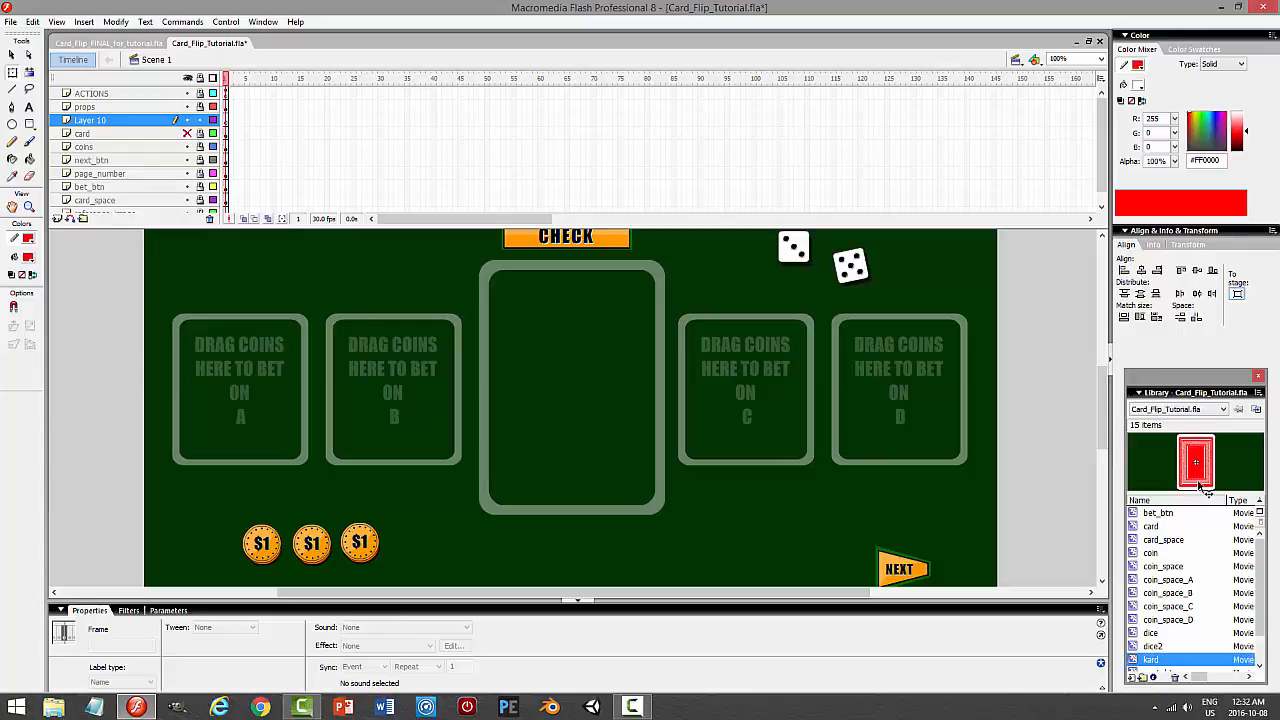
left_click_drag(1205, 487, 574, 393)
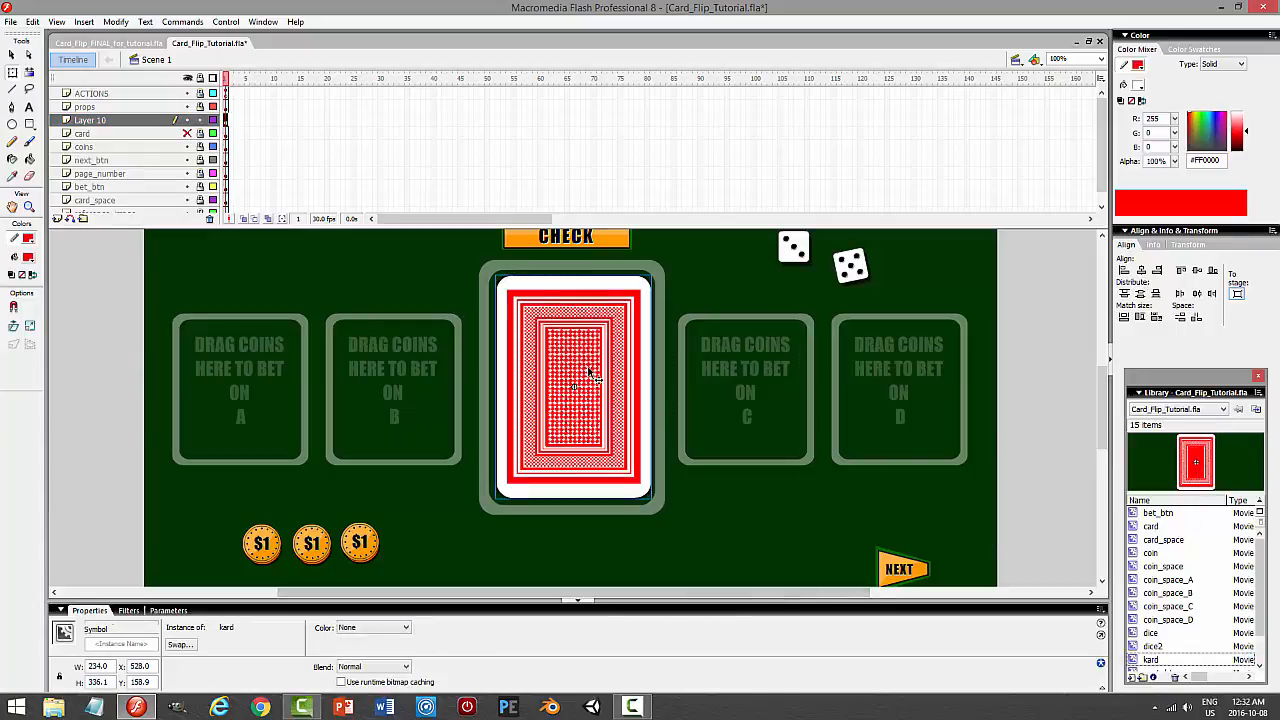
Inspect the nested card symbol inside the kard instance and return to Scene 1.
double_click(587, 369)
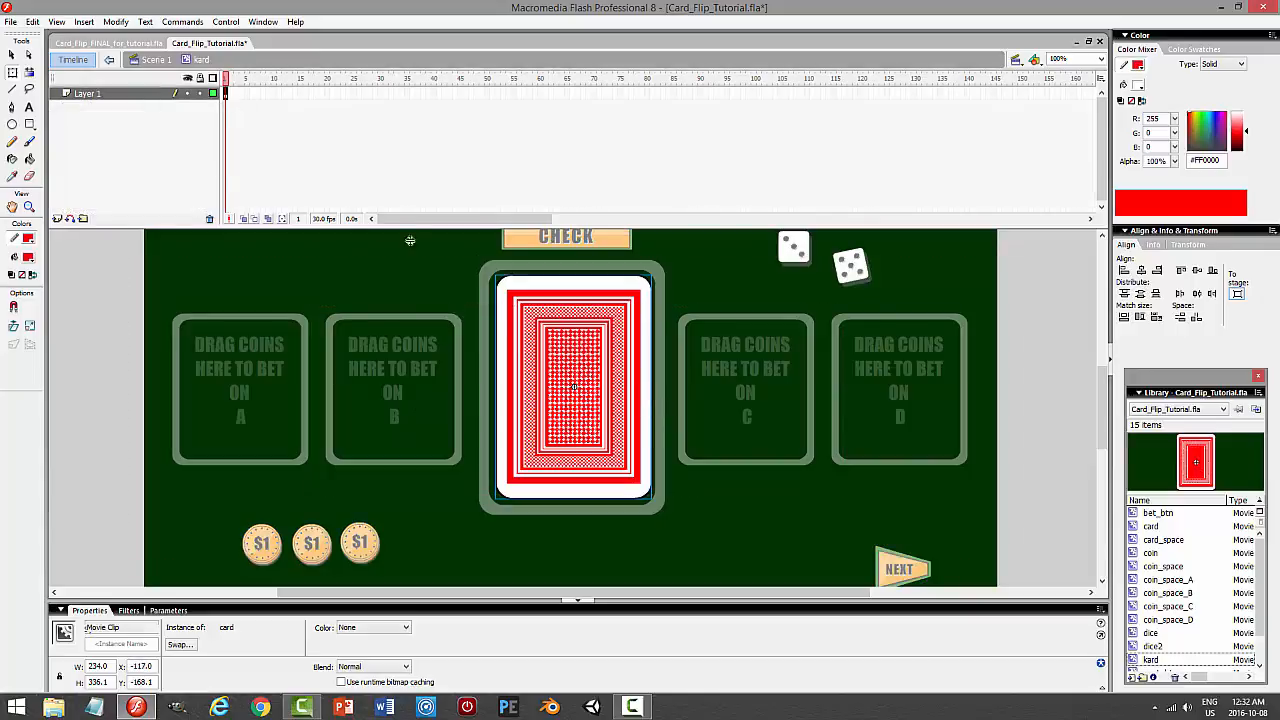
double_click(601, 332)
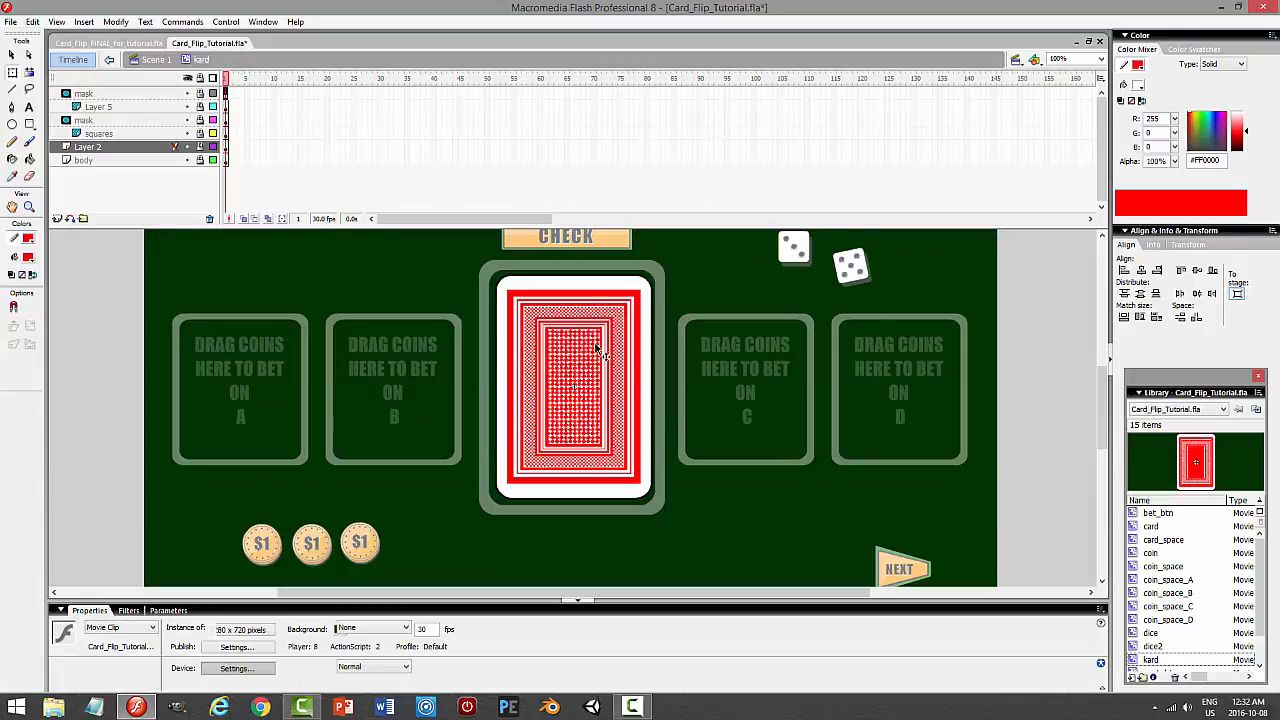
double_click(596, 344)
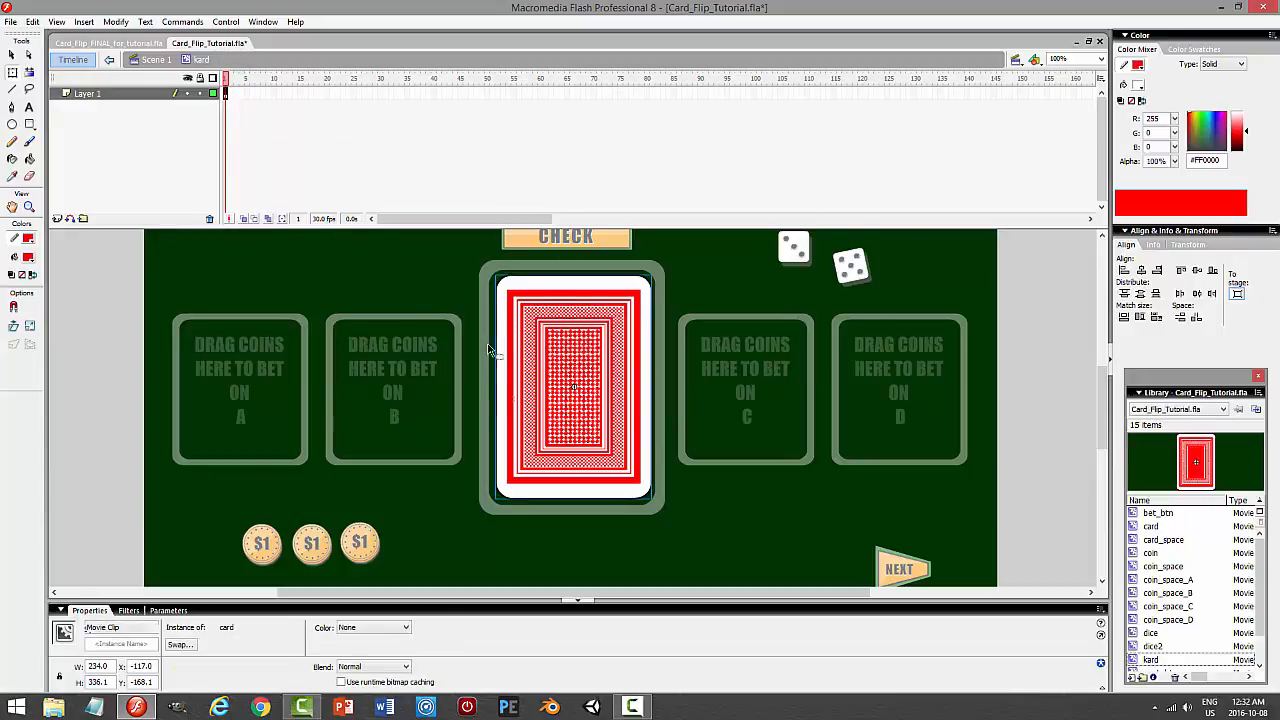
left_click(155, 59)
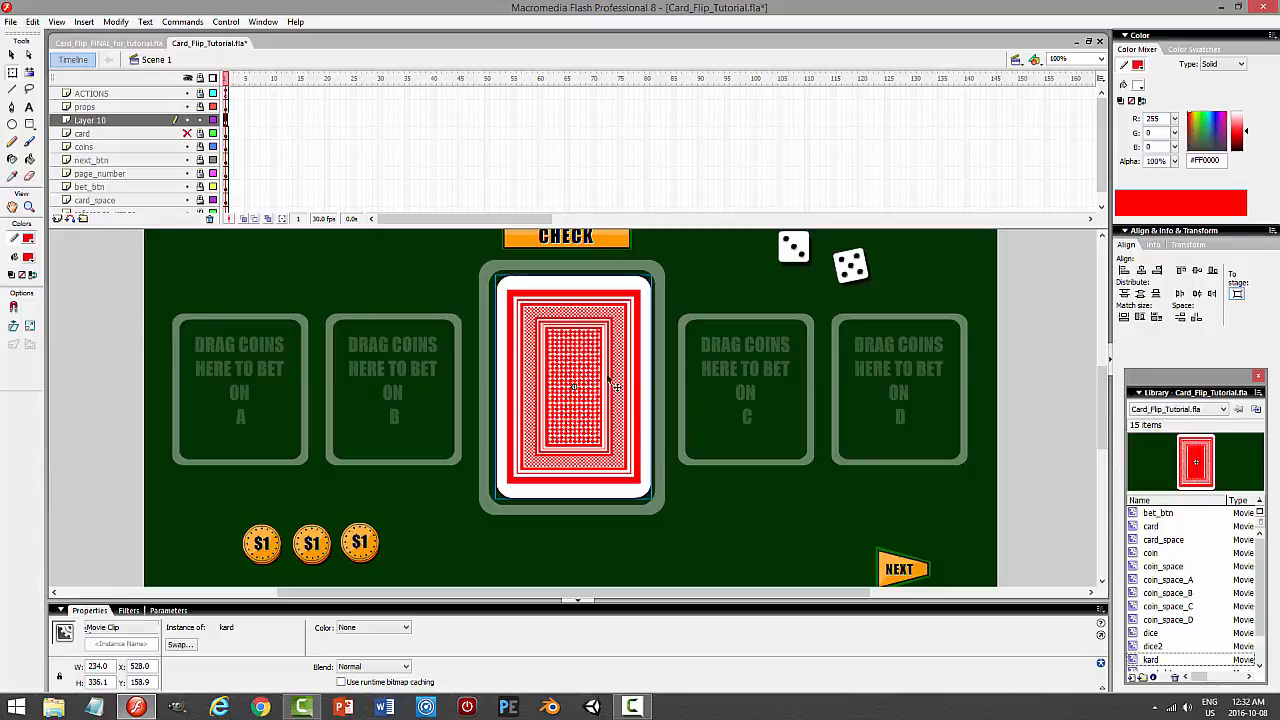
Duplicate the kard instance's symbol as card1 and give the instance the name card1.
right_click(565, 344)
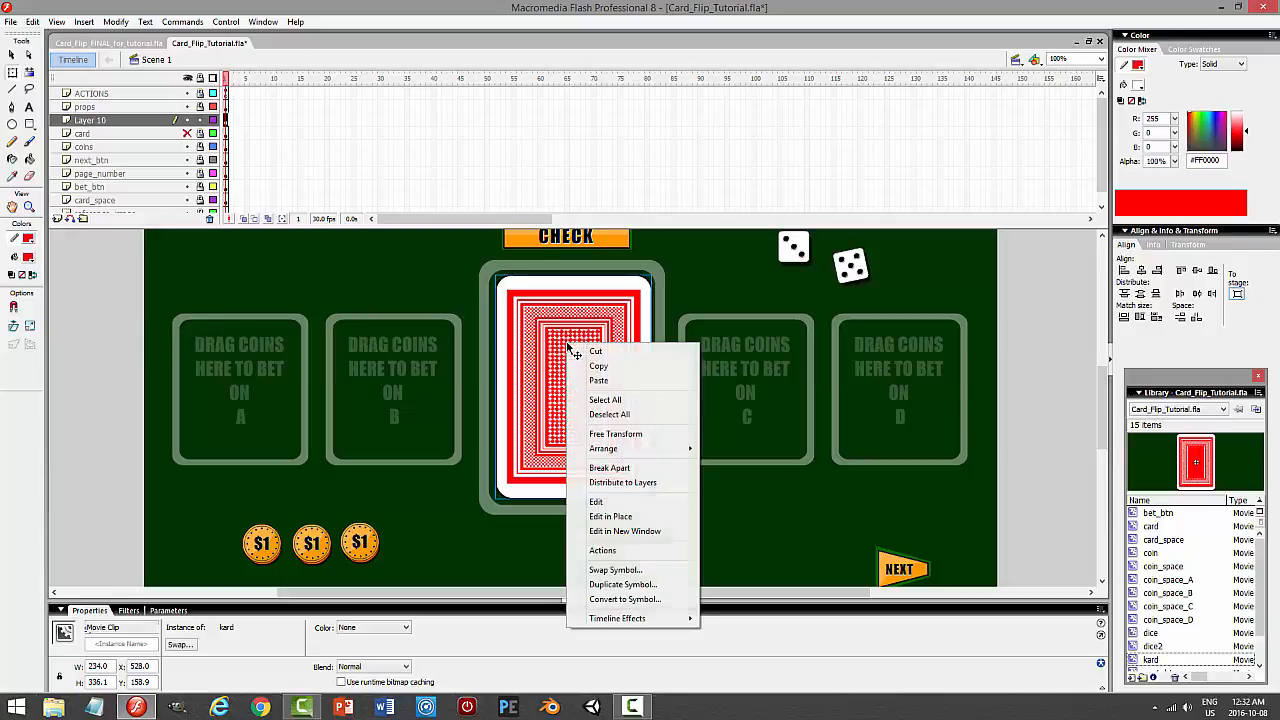
left_click(622, 584)
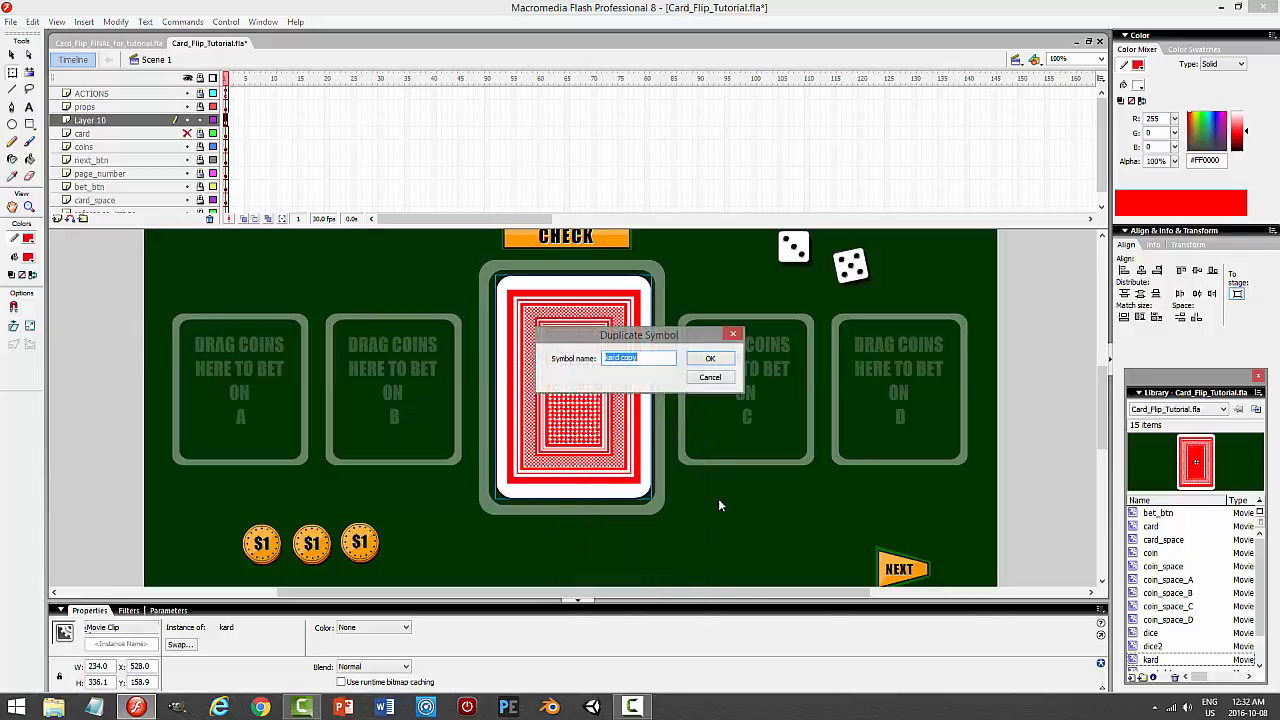
type("card1")
key("Return")
left_click(140, 645)
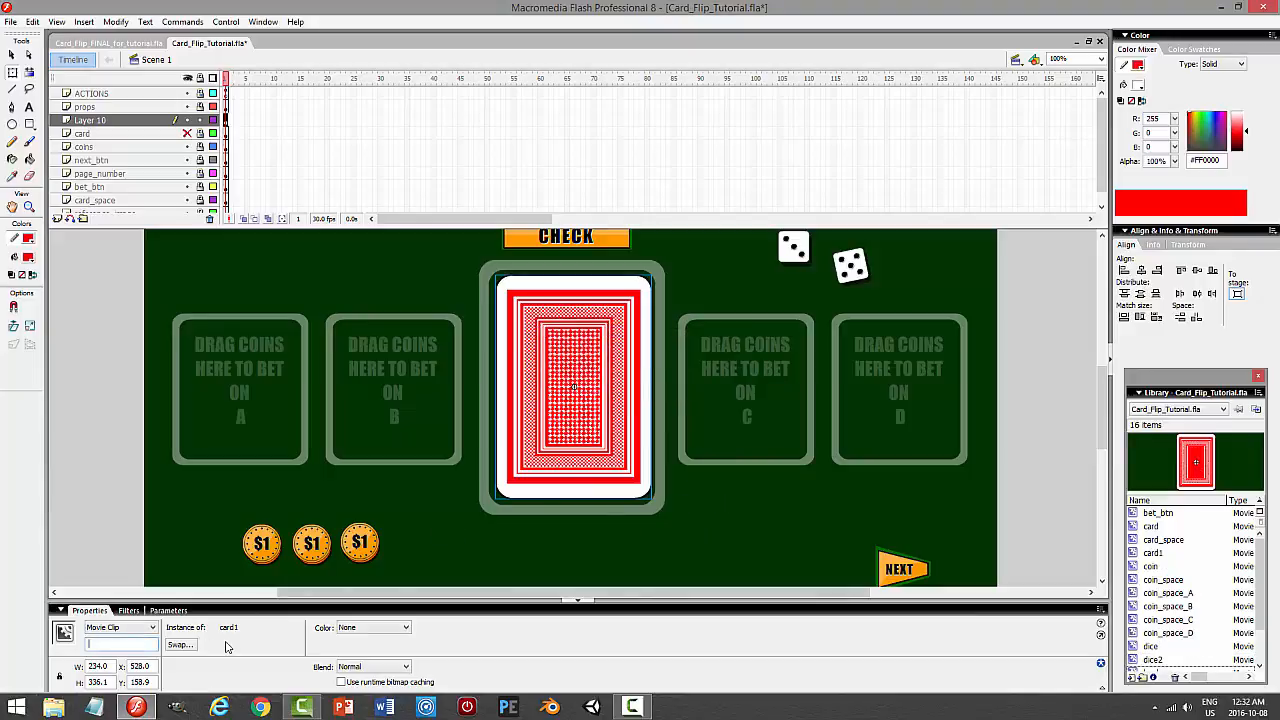
type("card1")
key("Return")
Rename Layer 10 as cards and delete the old card layer below it.
double_click(149, 121)
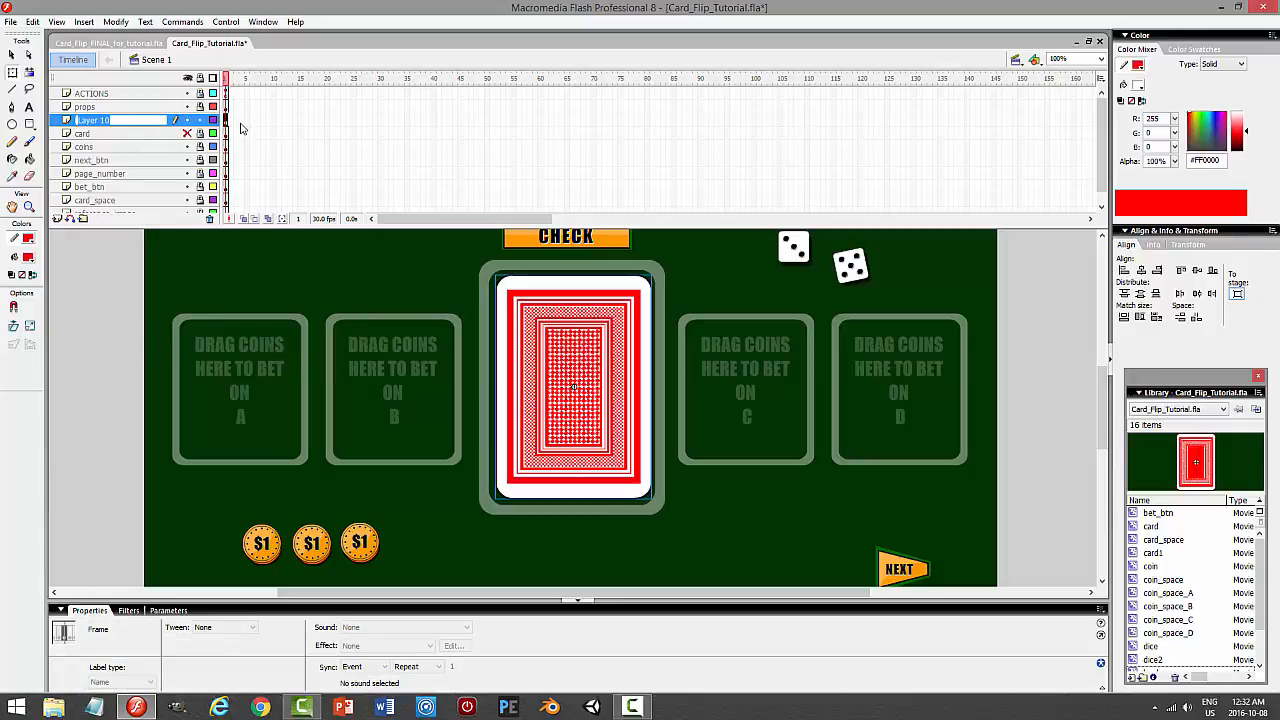
type("card")
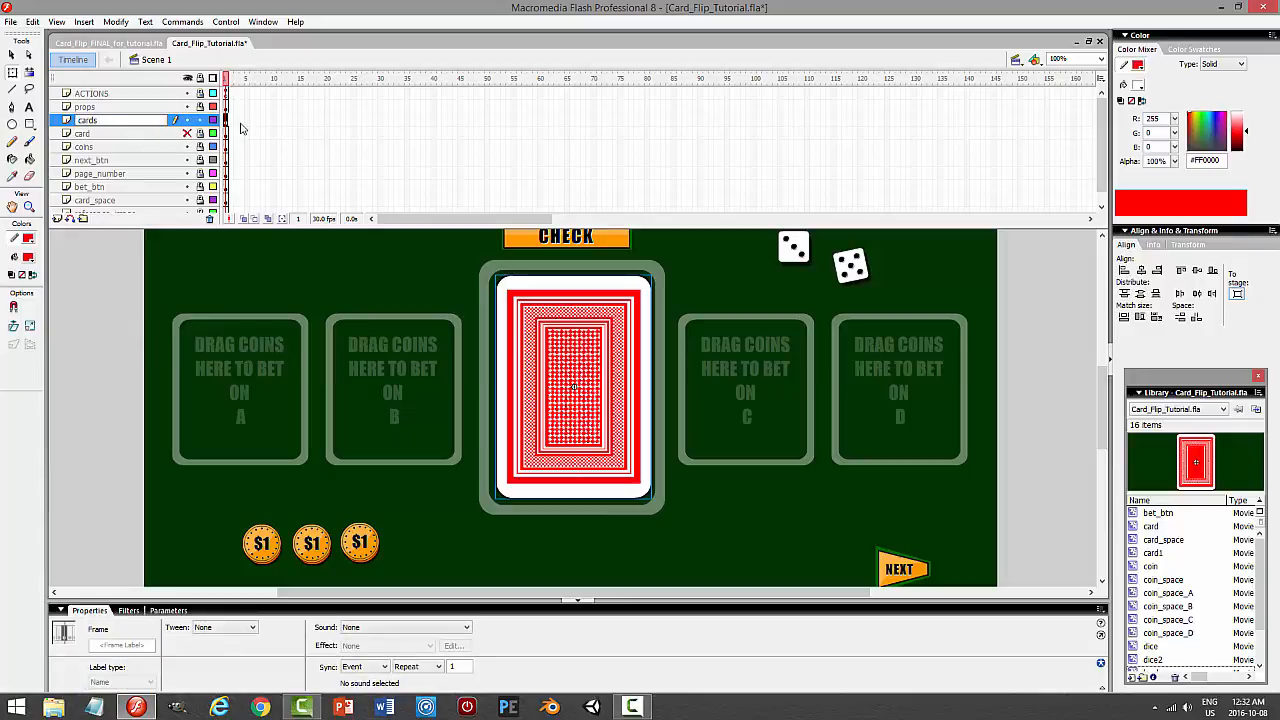
type("s")
key("Return")
left_click(160, 136)
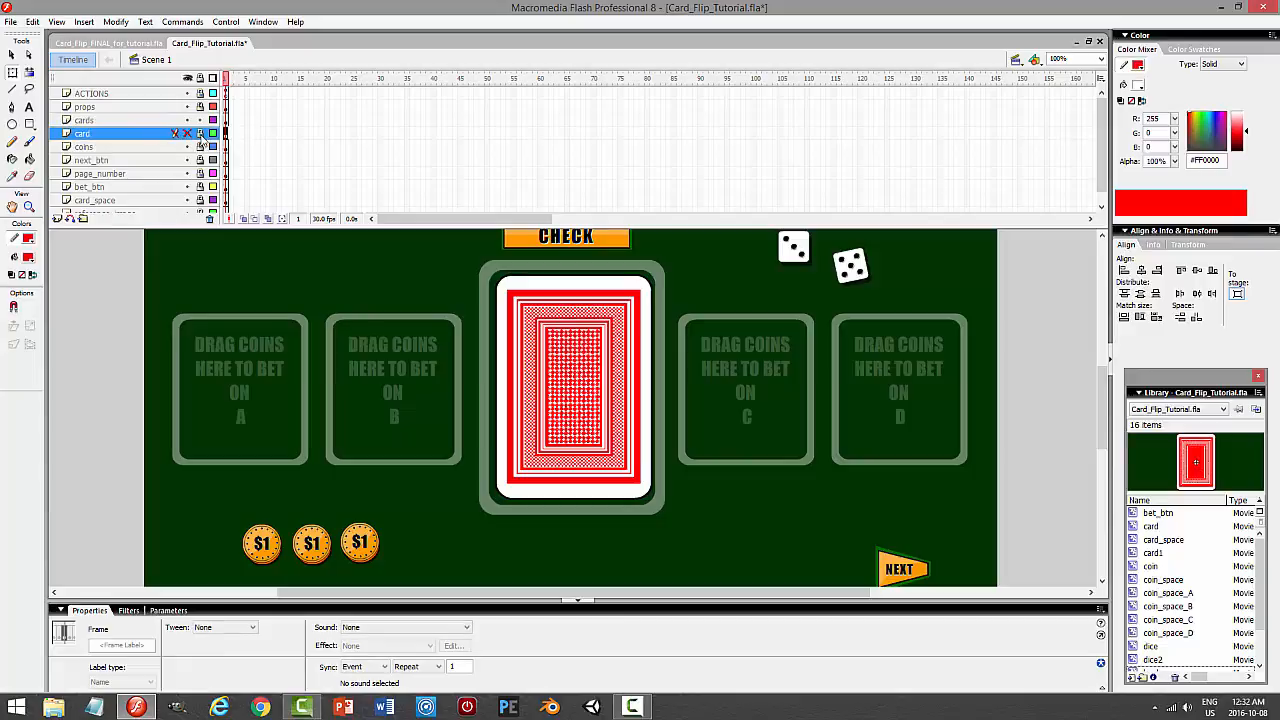
left_click(199, 134)
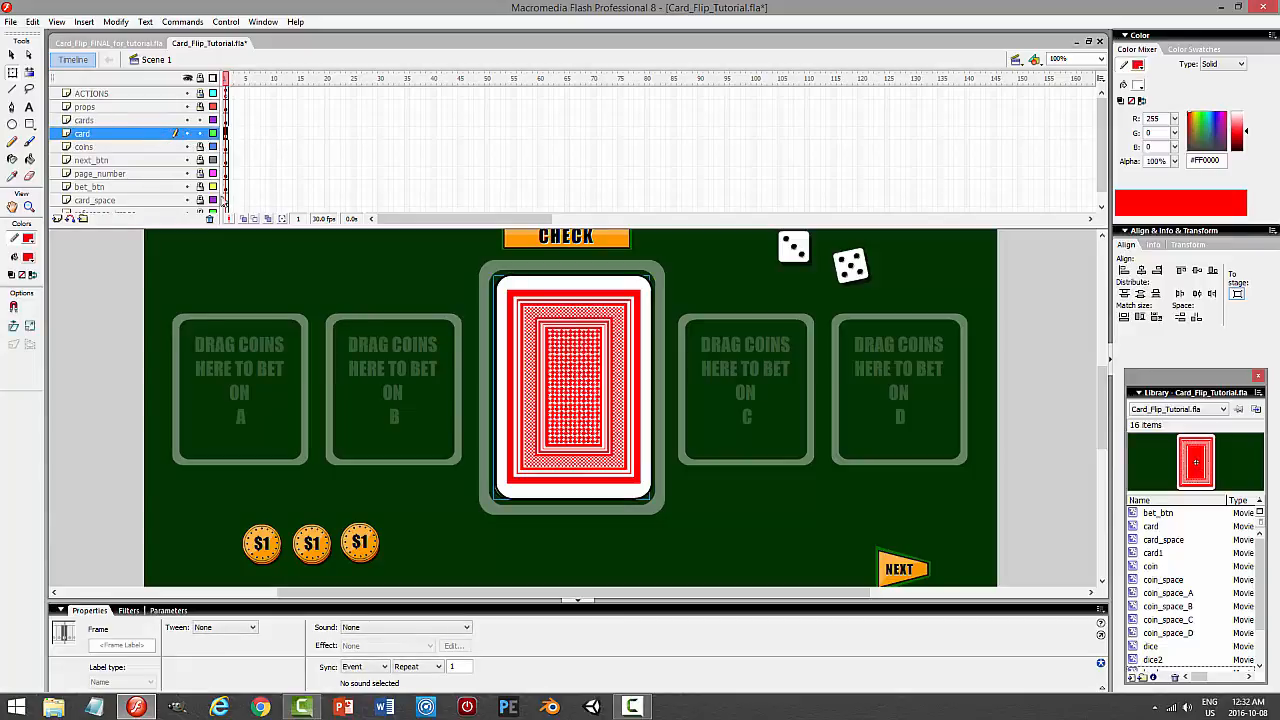
left_click(209, 219)
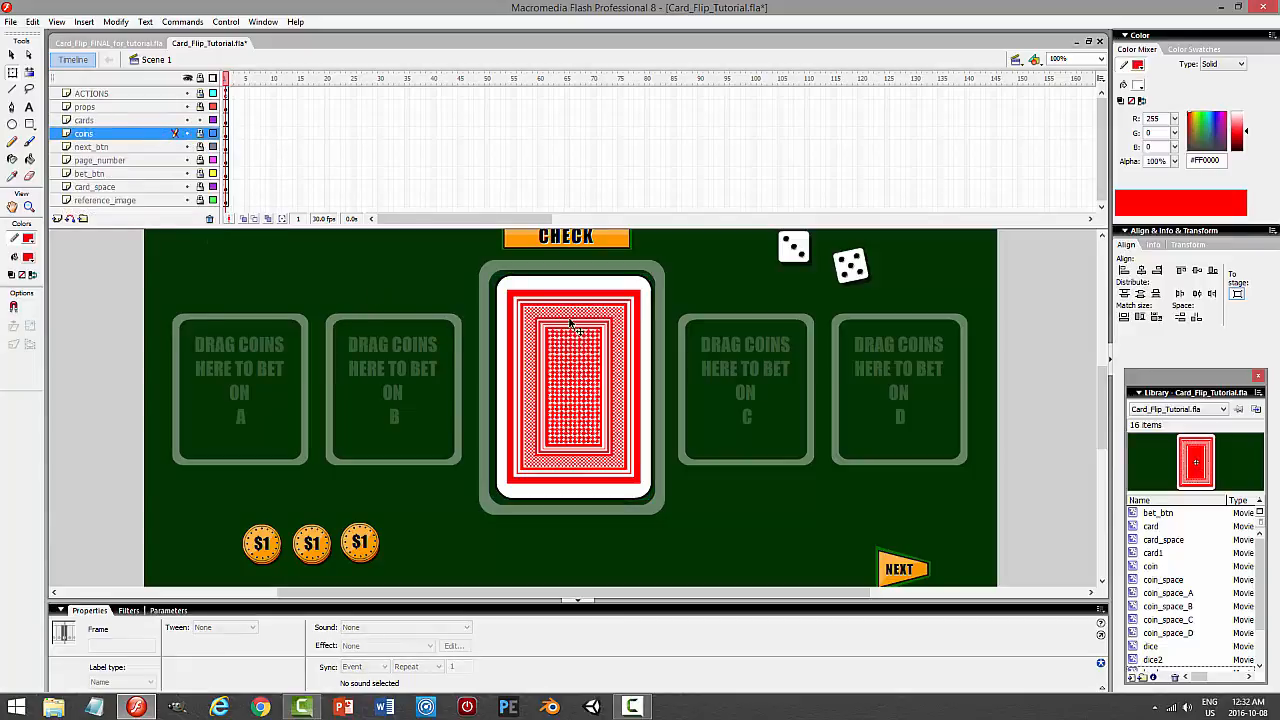
Inside the card1 symbol, duplicate the nested card's symbol as card1_front.
left_click(637, 335)
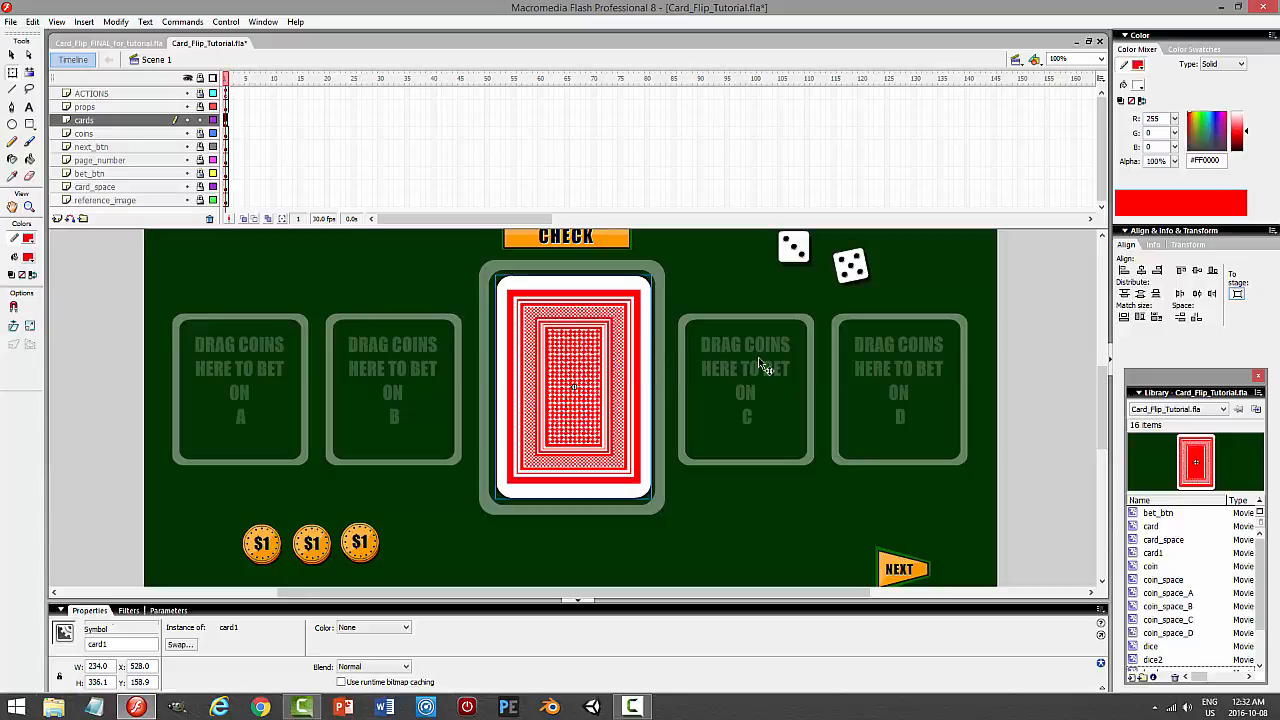
double_click(608, 338)
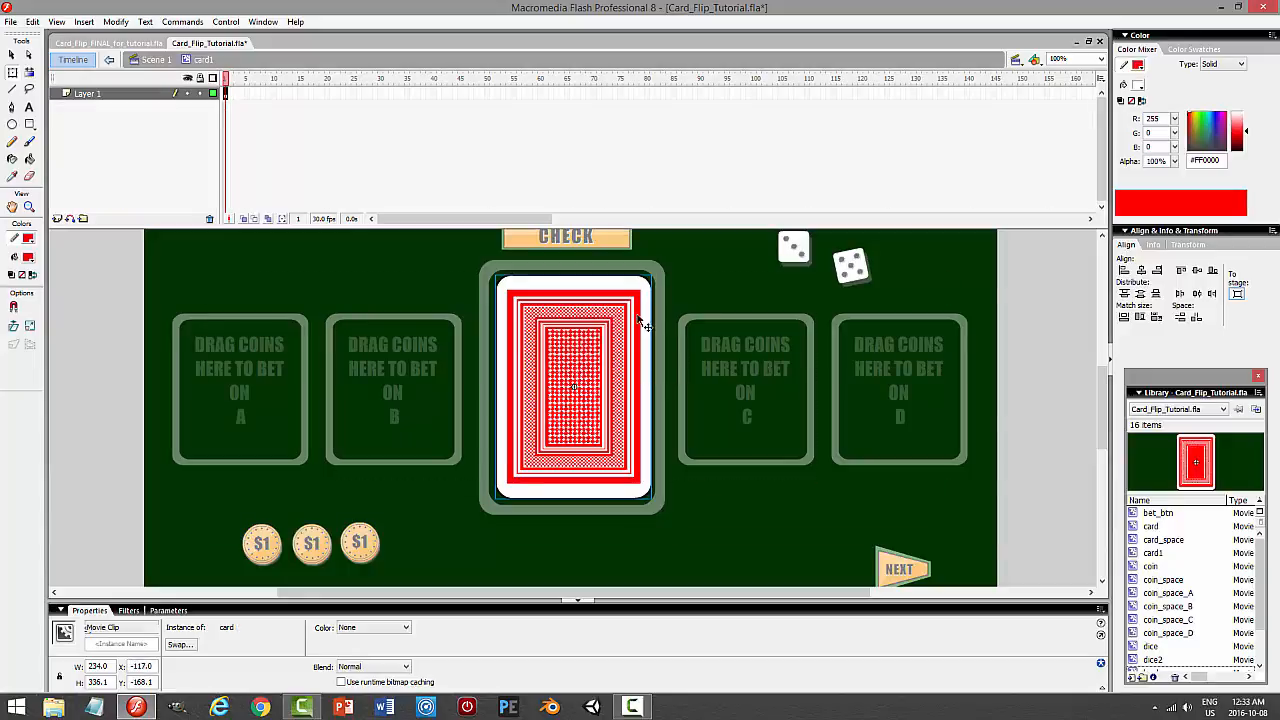
right_click(563, 313)
left_click(616, 550)
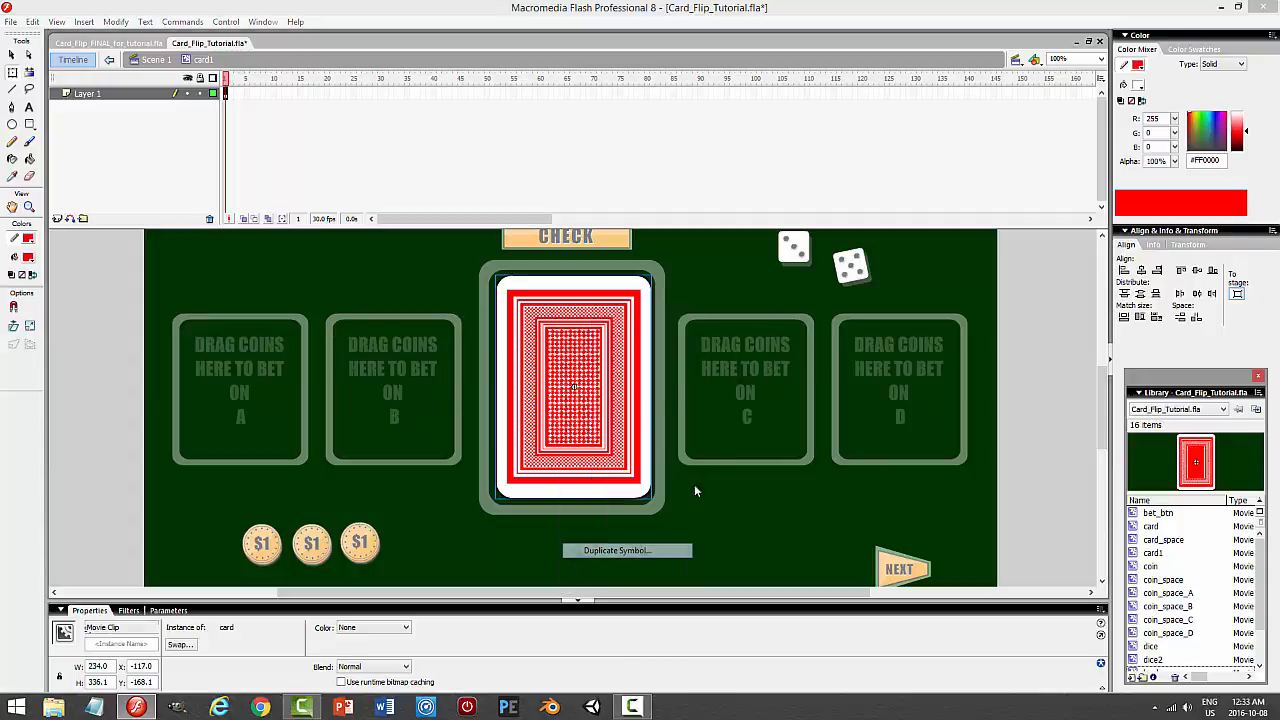
type("card")
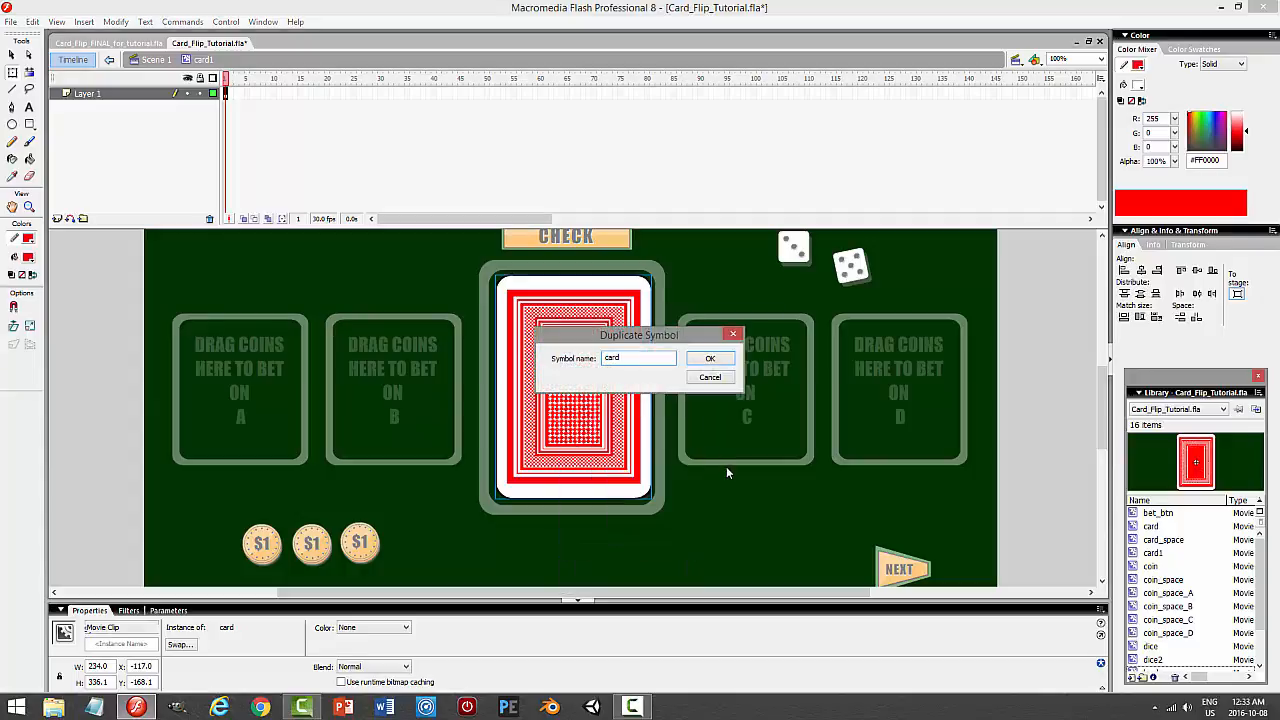
type("1_front")
key("Return")
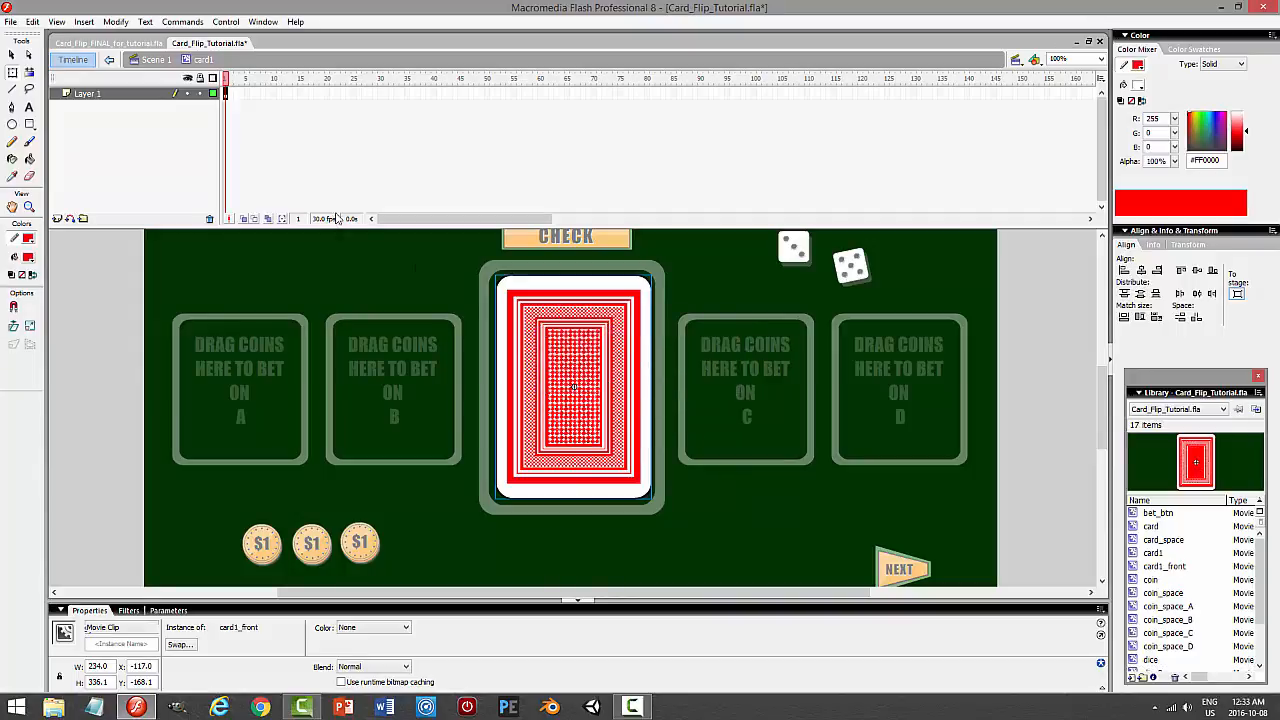
Rename Layer 1 inside card1 as card and lock it.
double_click(88, 93)
type("card")
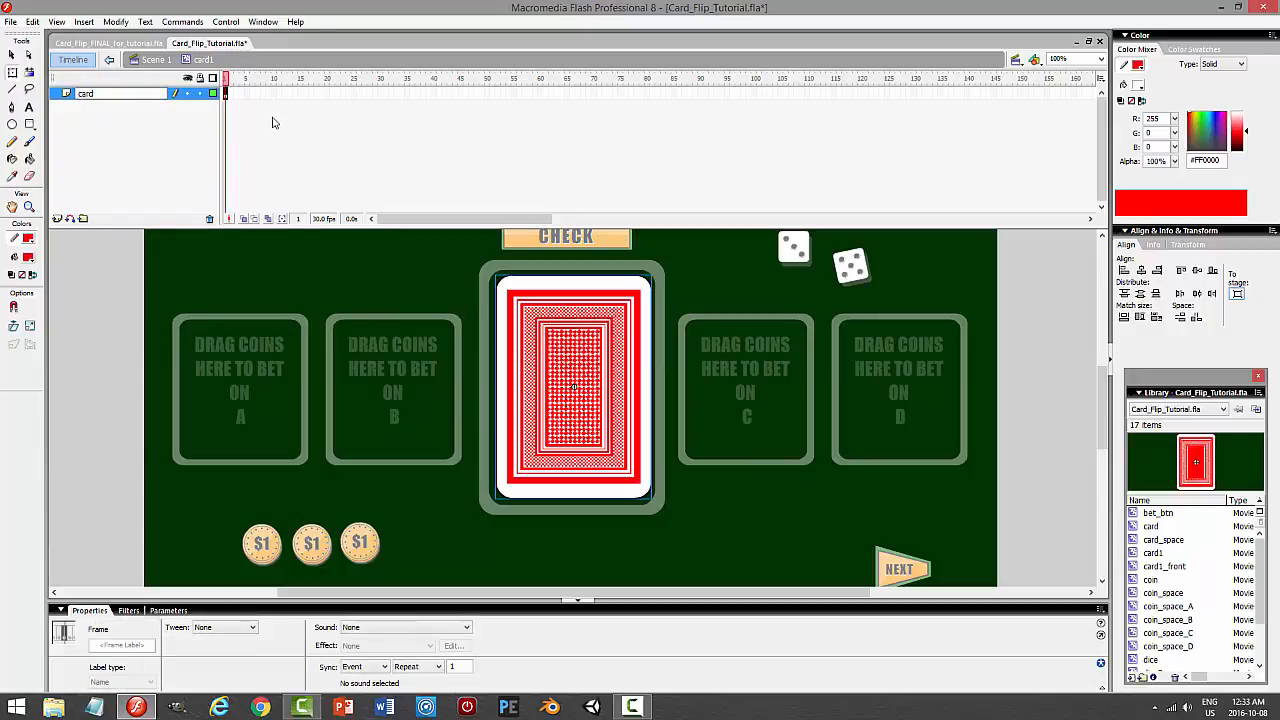
key("Return")
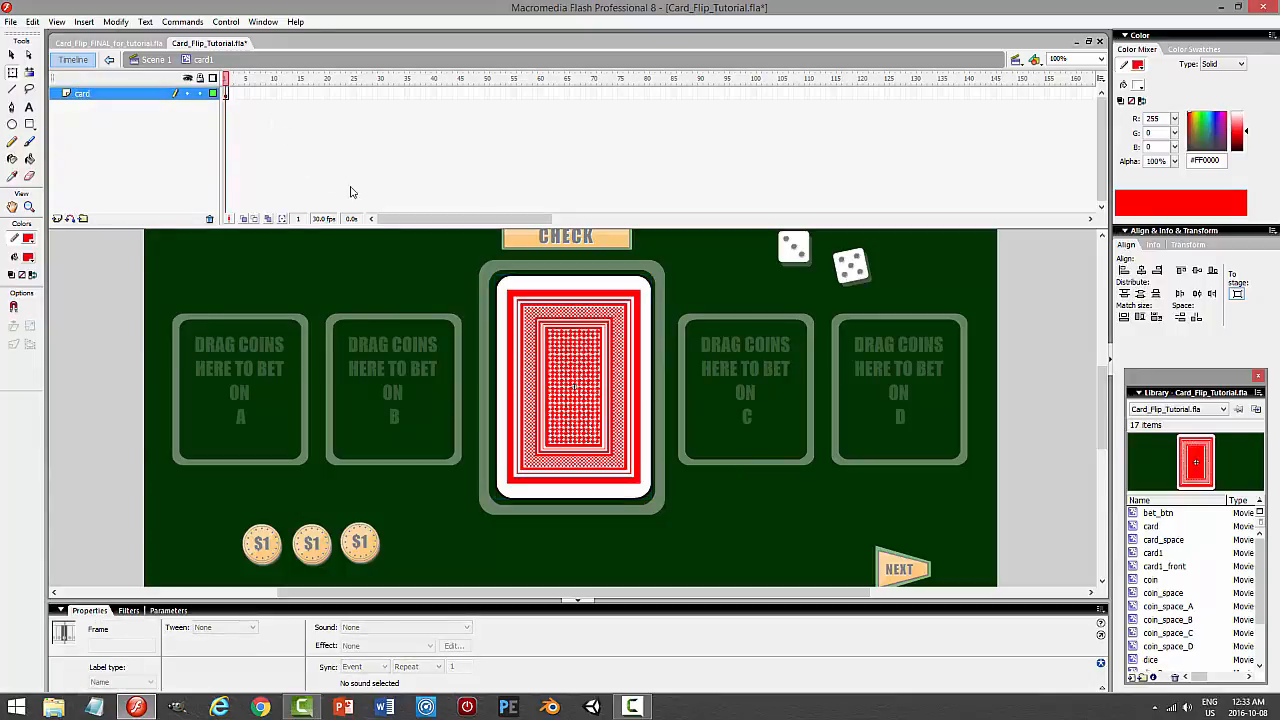
left_click(585, 350)
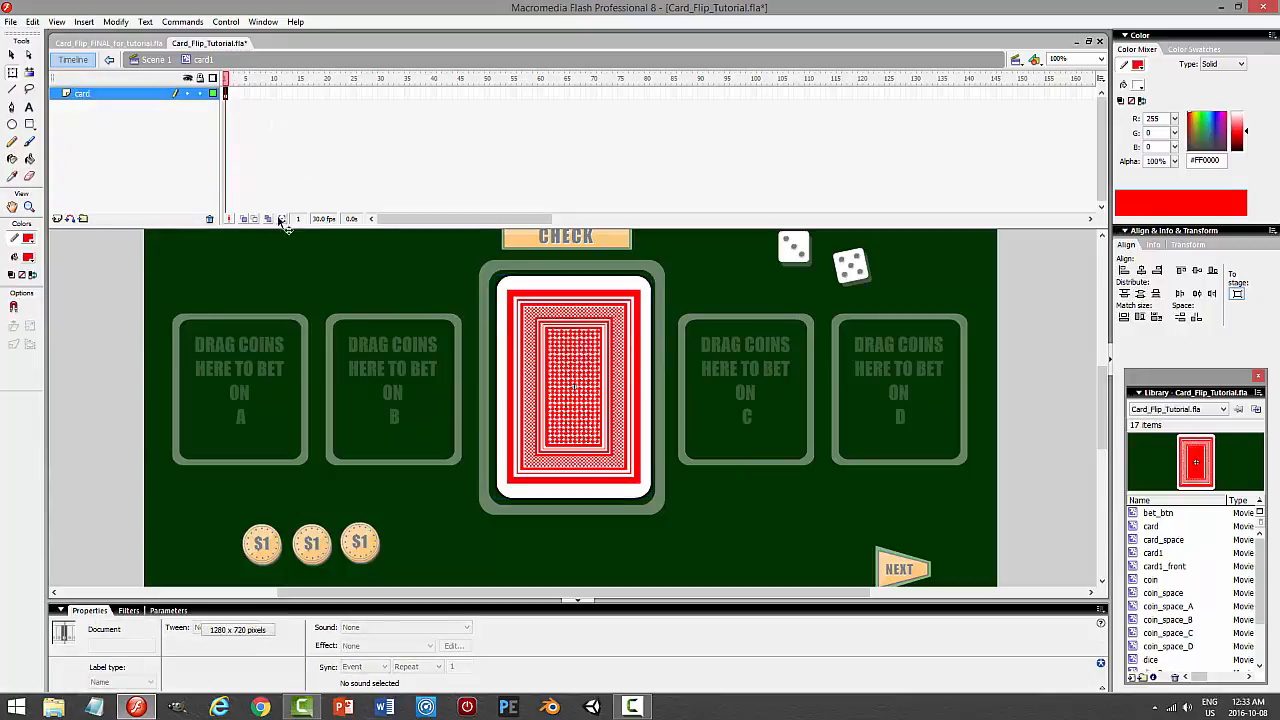
left_click(199, 93)
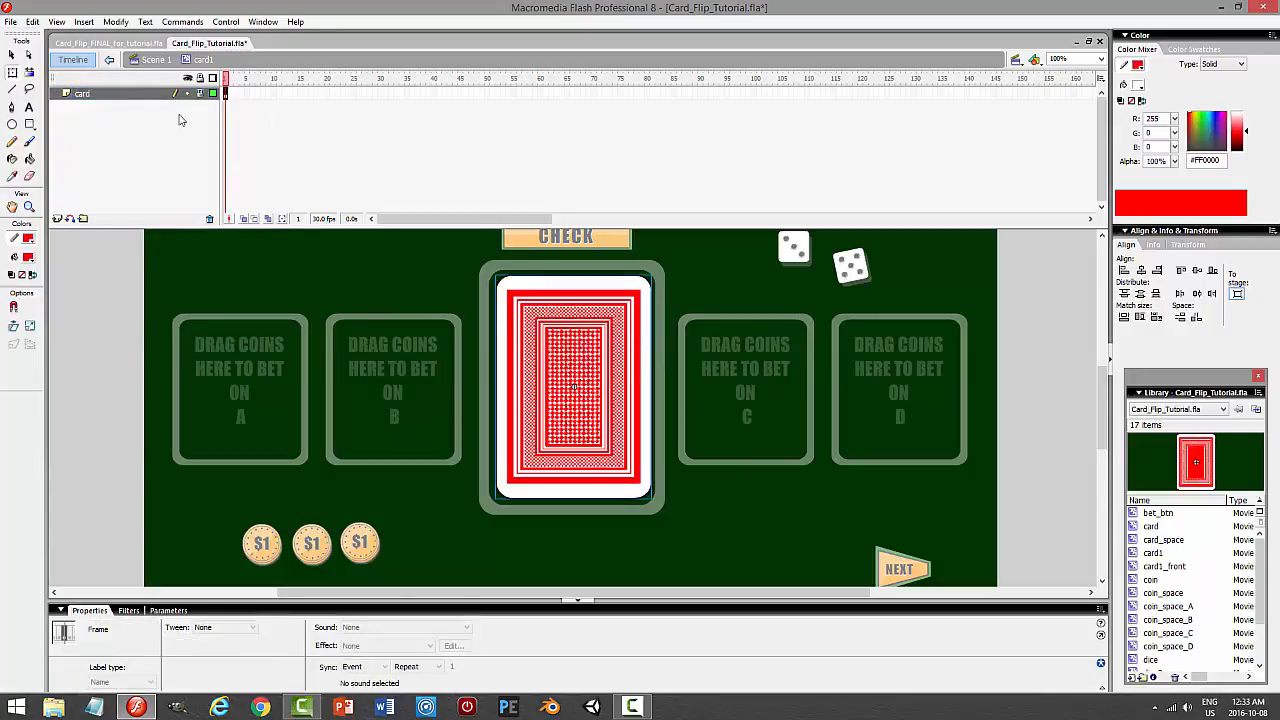
Add an ACTIONS layer above the card layer in card1 and put a stop action on its first frame.
double_click(108, 96)
type("ACTIONS")
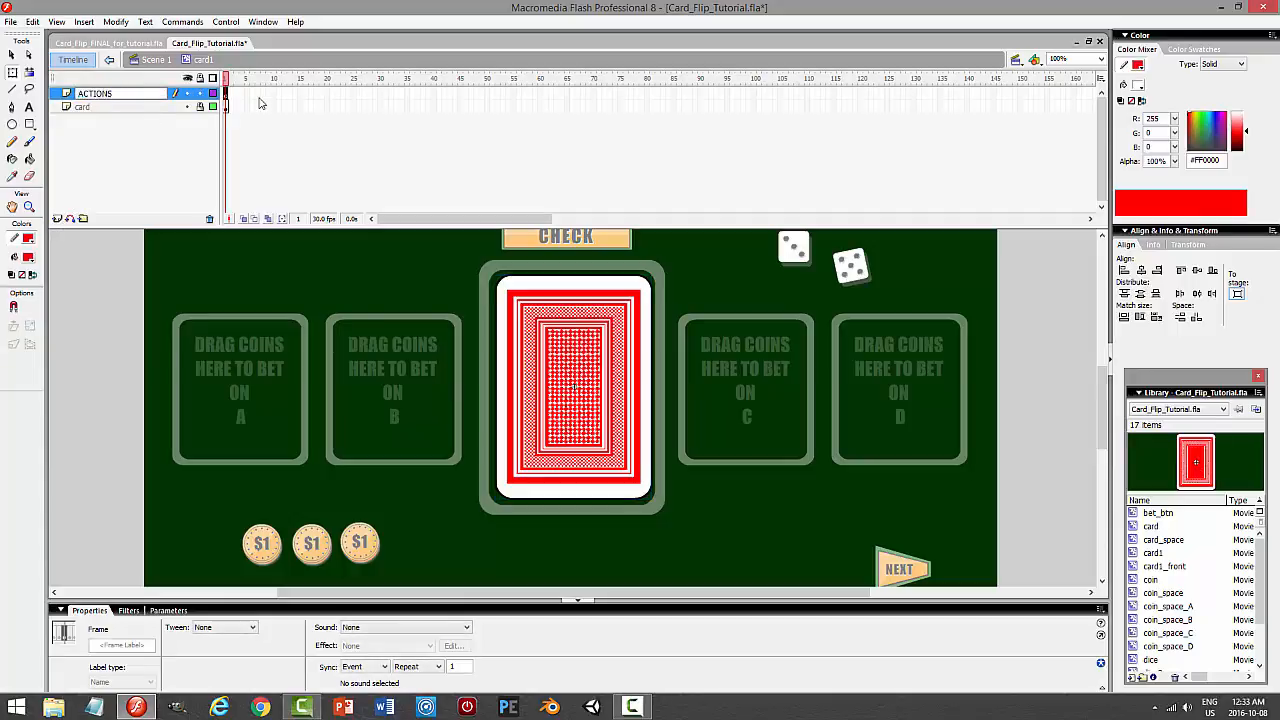
key("Return")
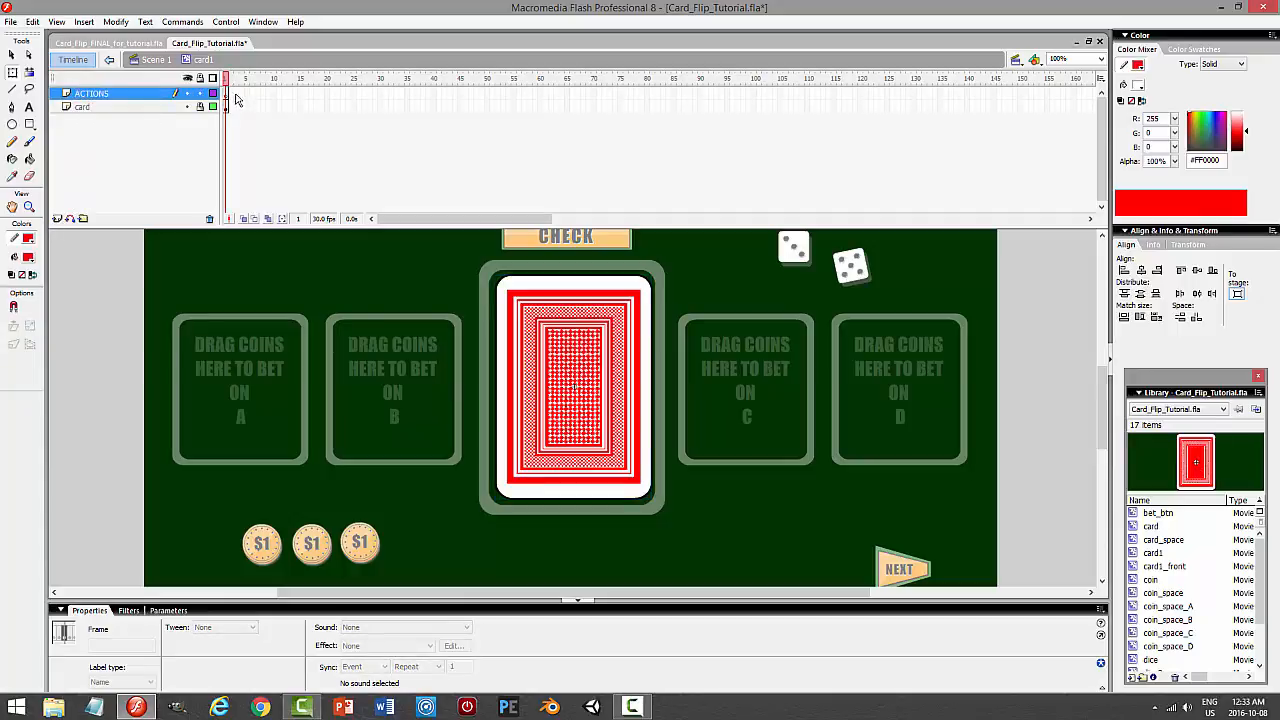
left_click(229, 93)
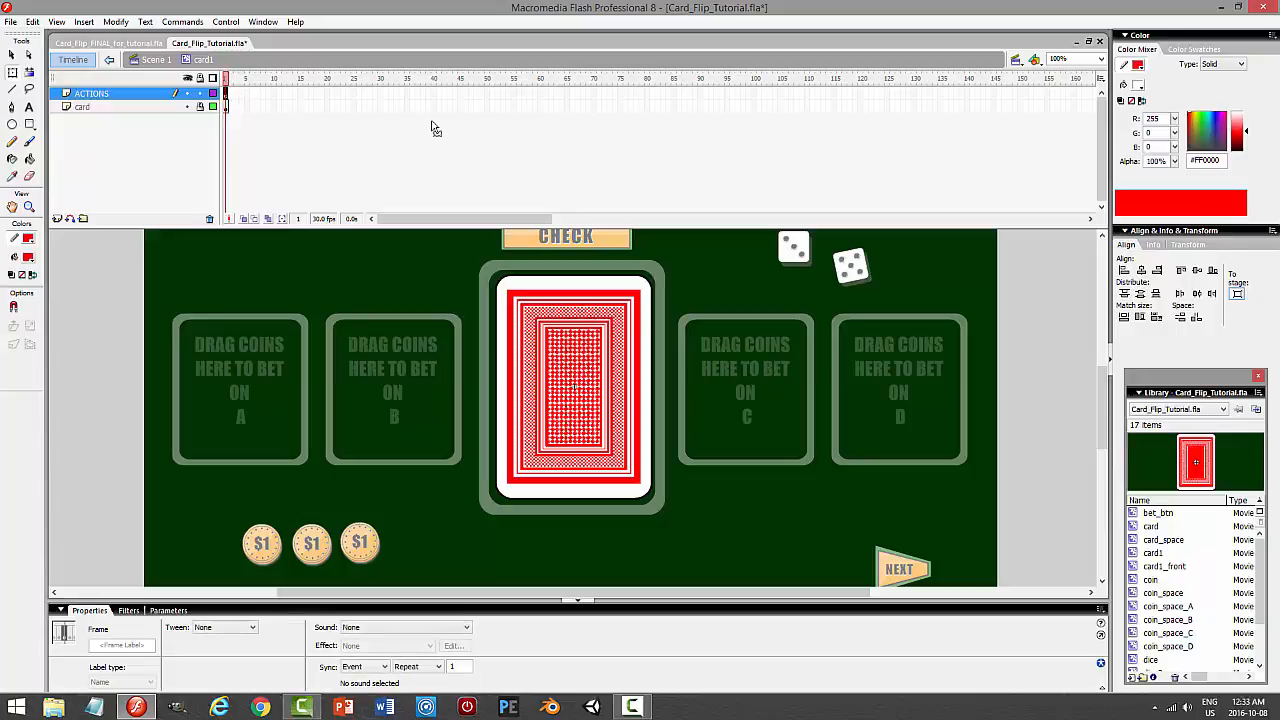
key("F9")
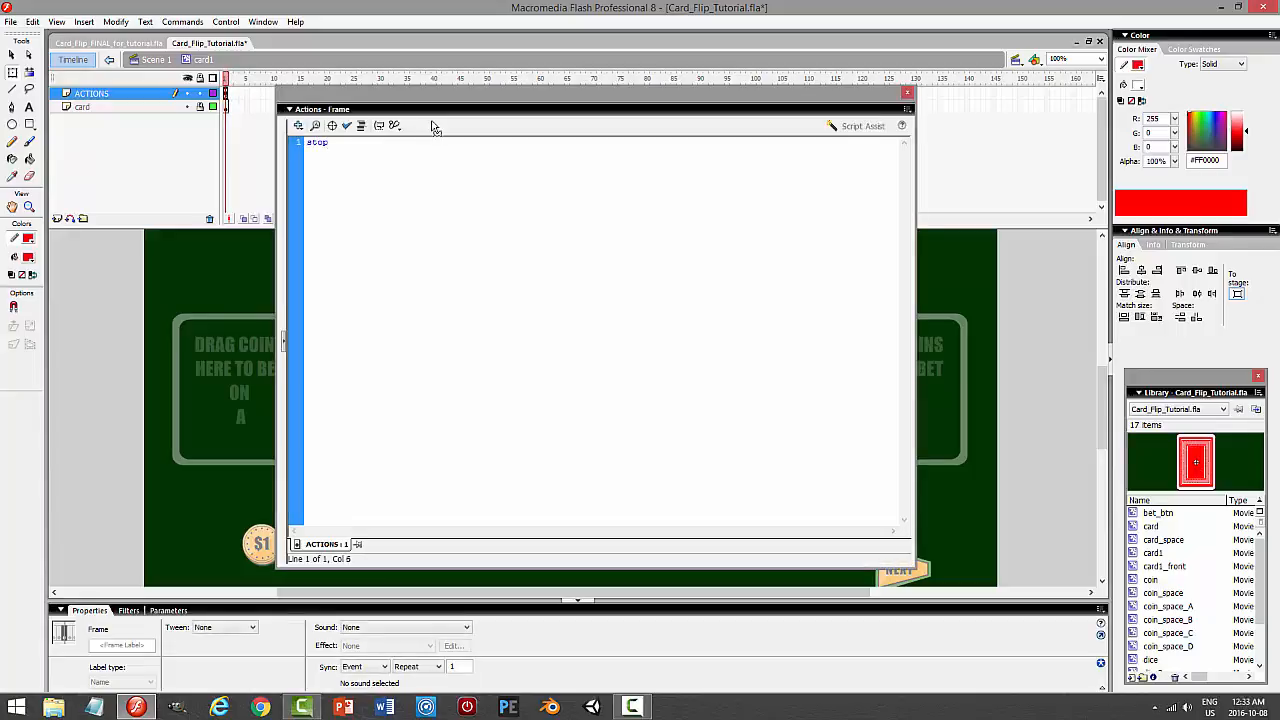
key("F9")
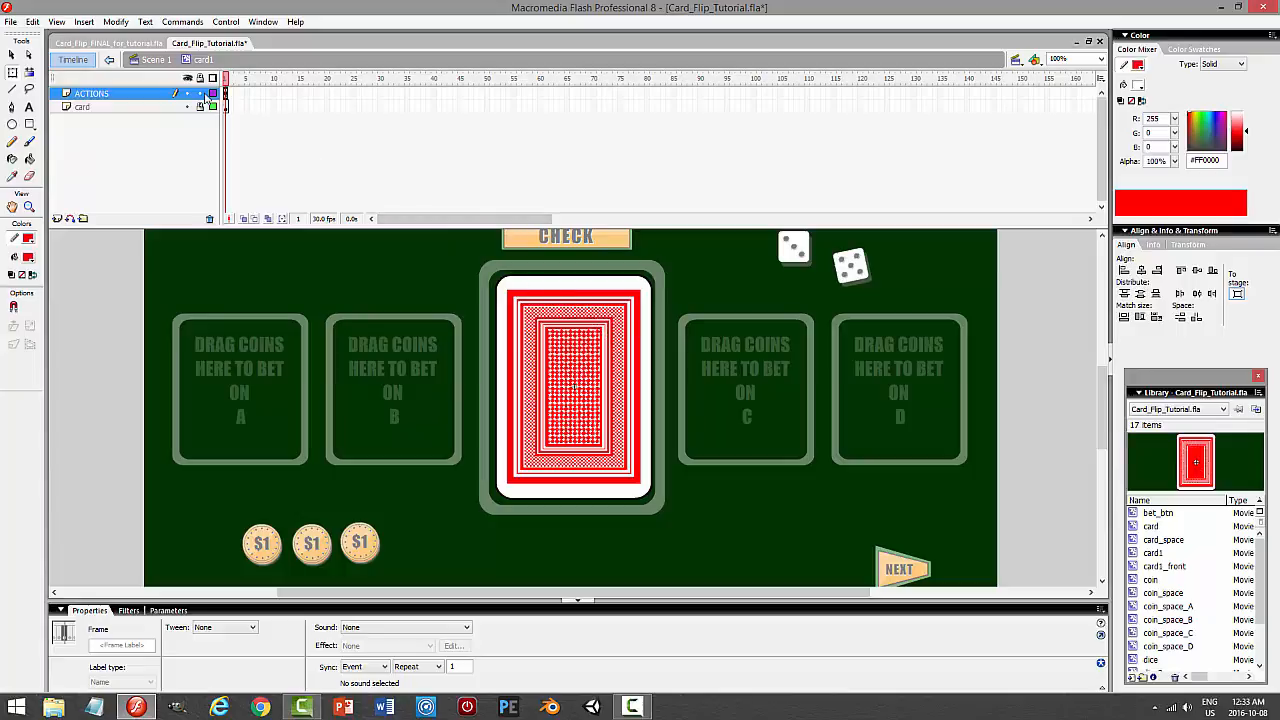
Place a copy of the card to the right of the original in card1 and duplicate the copy's symbol as card1_back.
left_click(643, 398)
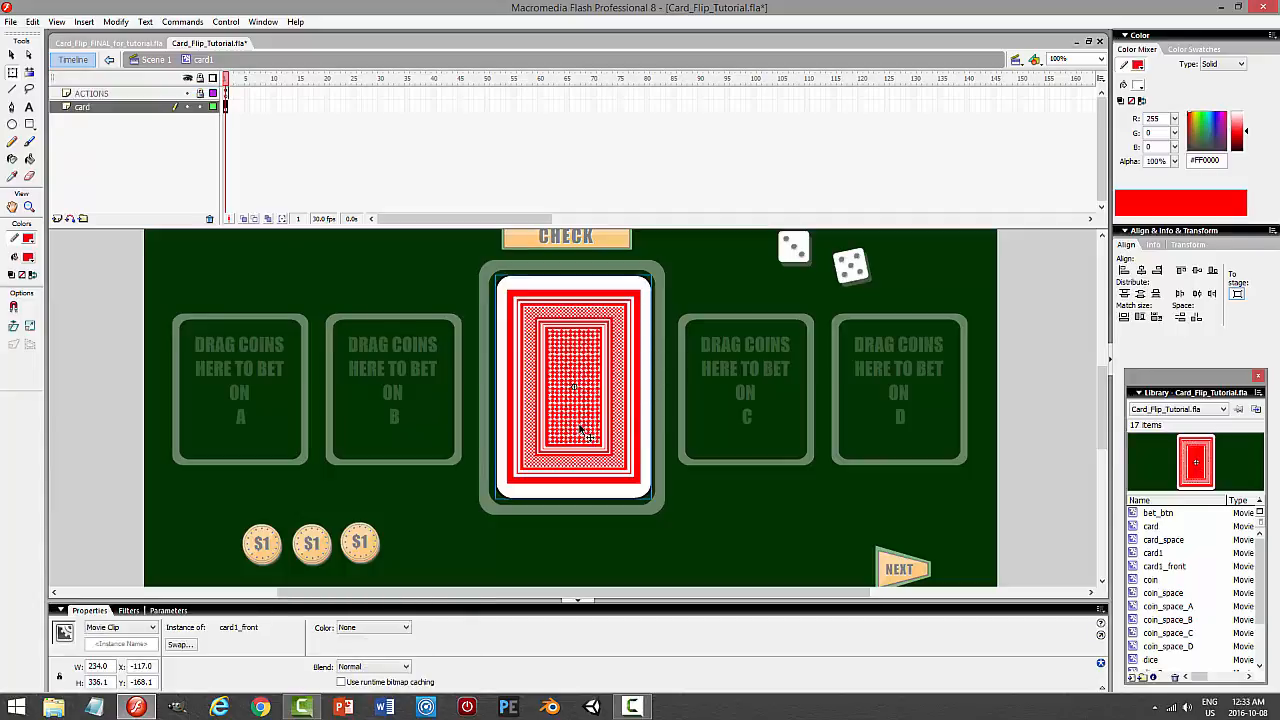
left_click_drag(582, 436, 797, 437)
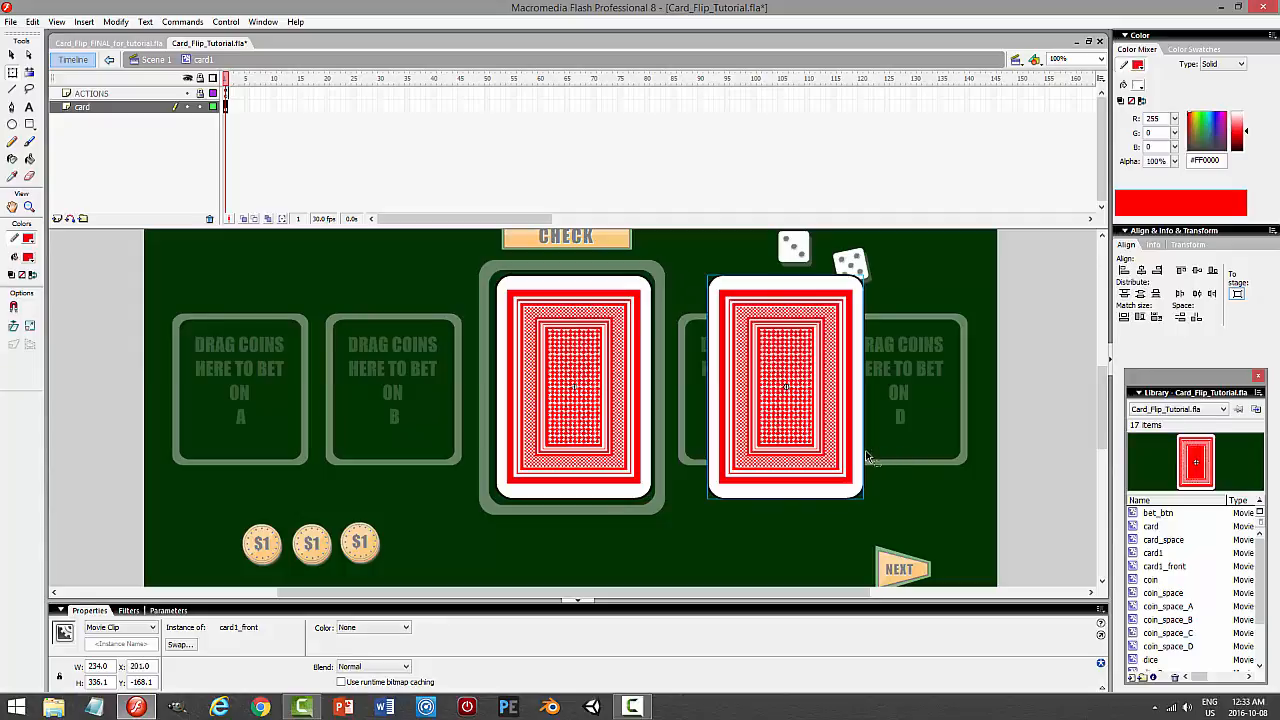
right_click(763, 341)
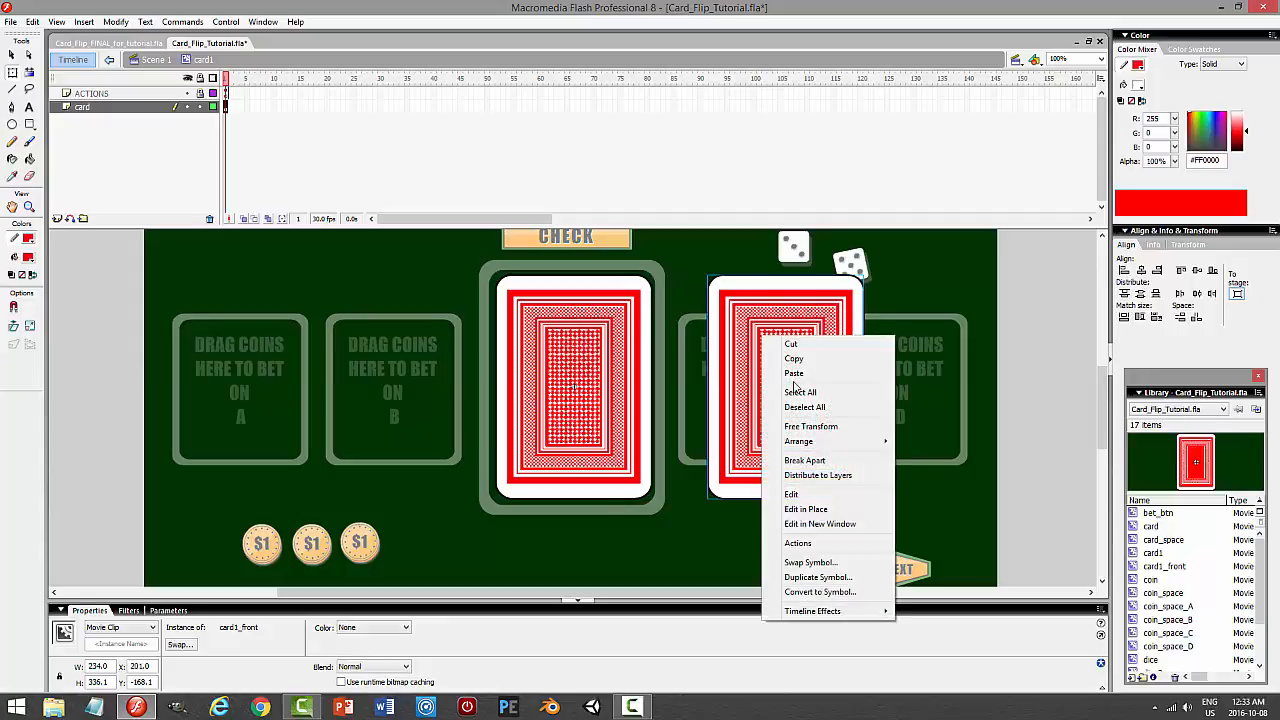
left_click(800, 576)
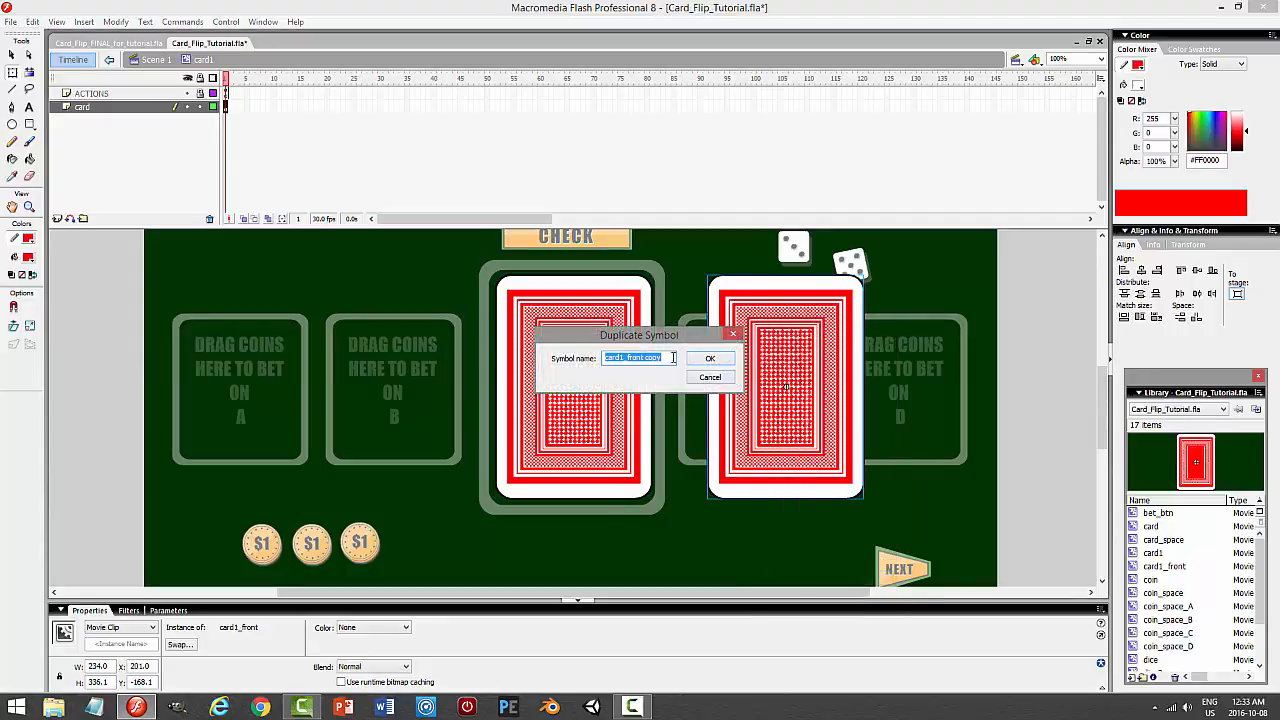
left_click(664, 357)
left_click_drag(668, 358, 630, 360)
type("back")
key("Return")
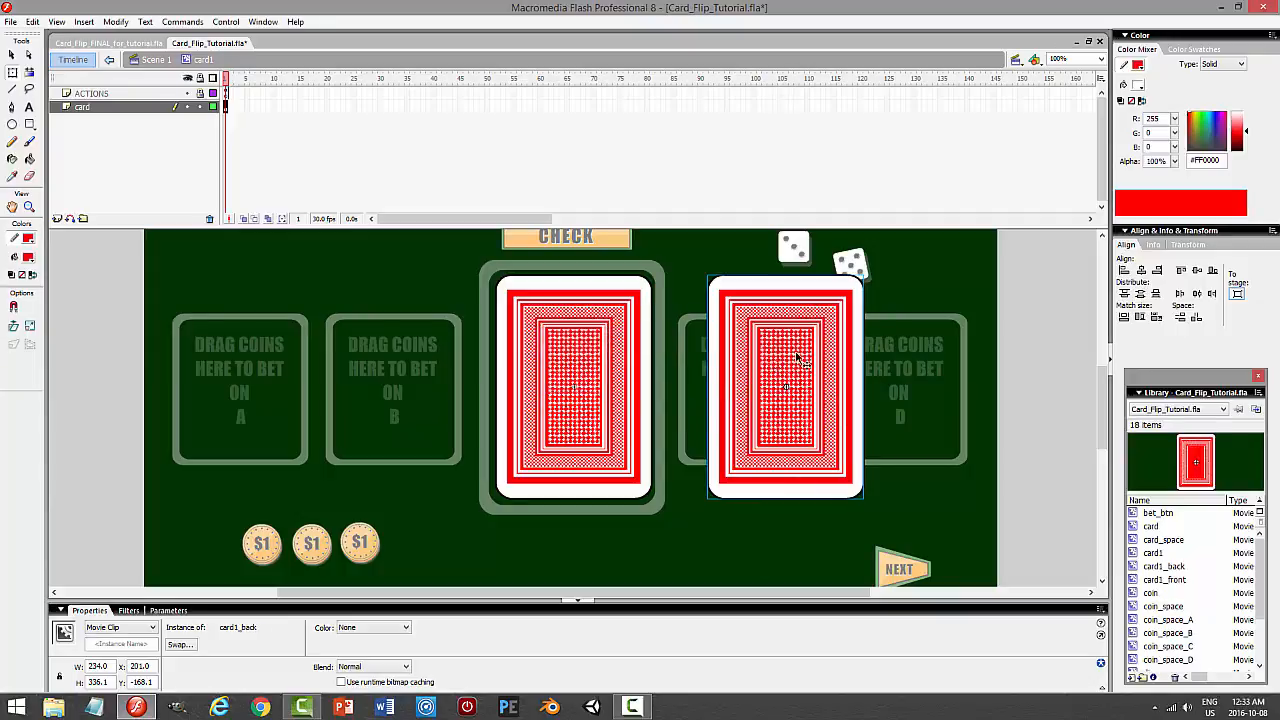
Inside the card1_back symbol, delete both mask layers, Layer 5, squares and Layer 2, keeping only the body layer.
double_click(880, 350)
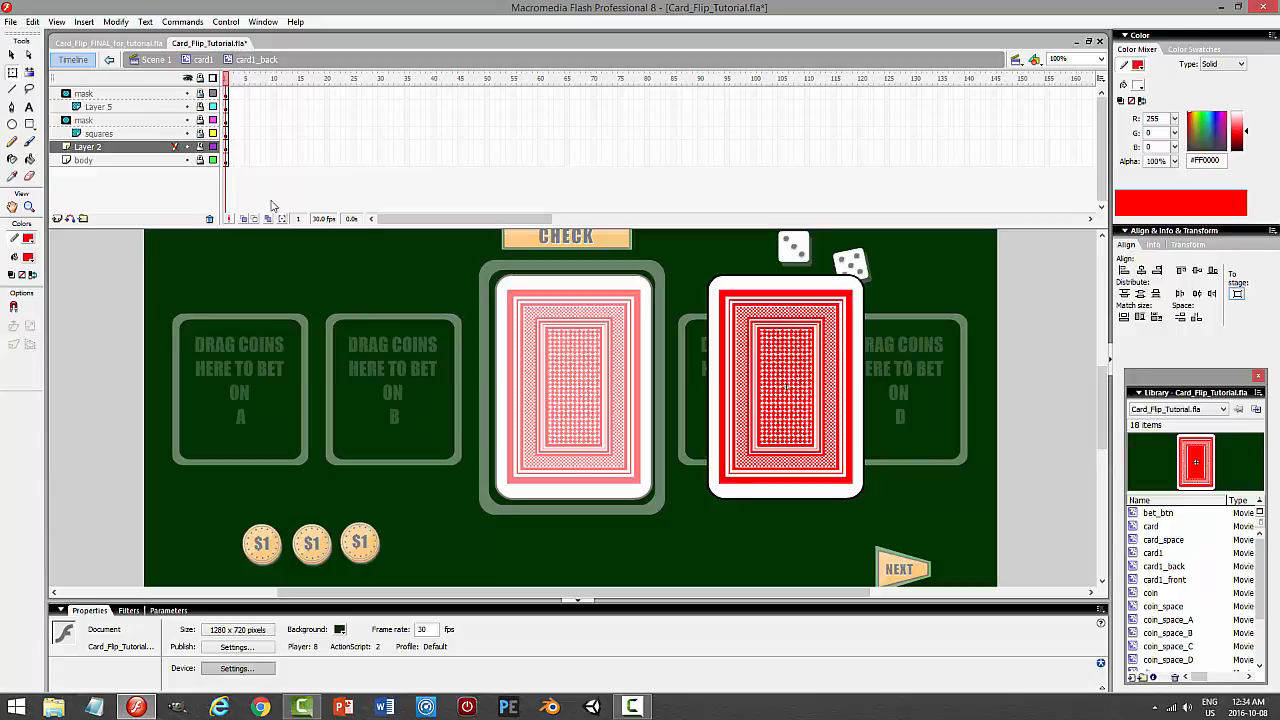
left_click(146, 95)
left_click(137, 107, "ctrl")
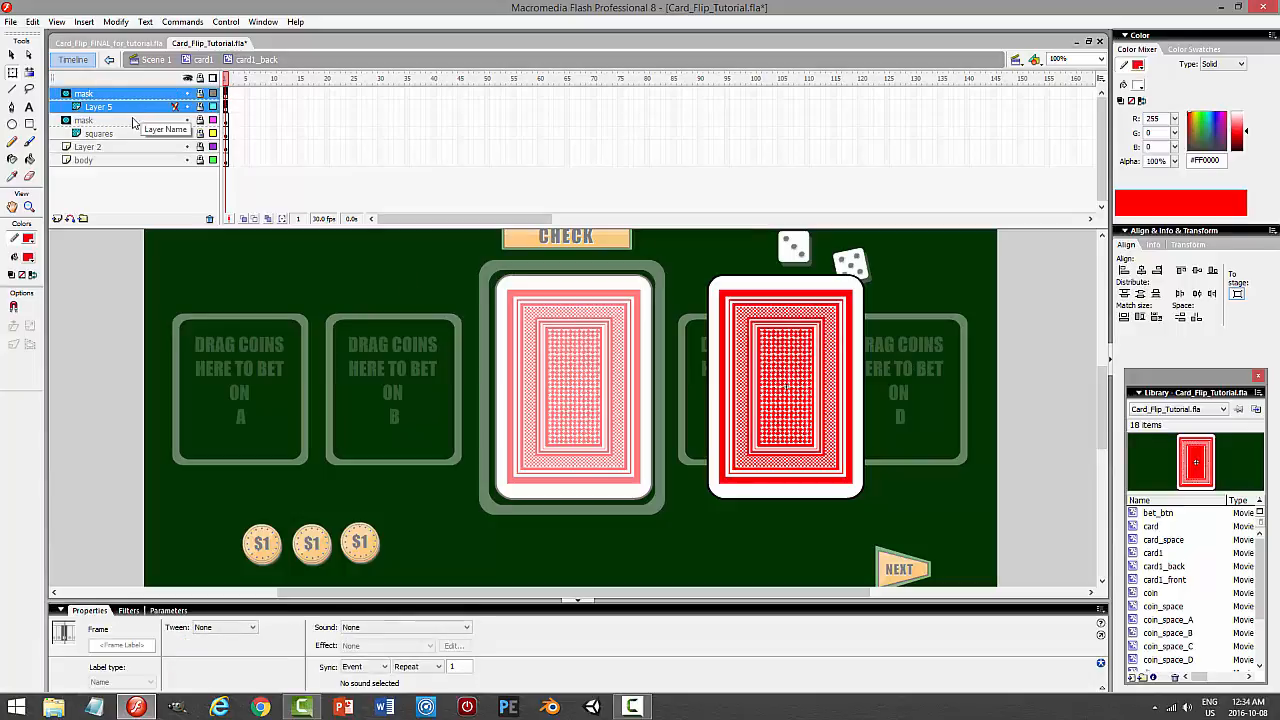
left_click(128, 120, "ctrl")
left_click(118, 133, "ctrl")
left_click(112, 147, "ctrl")
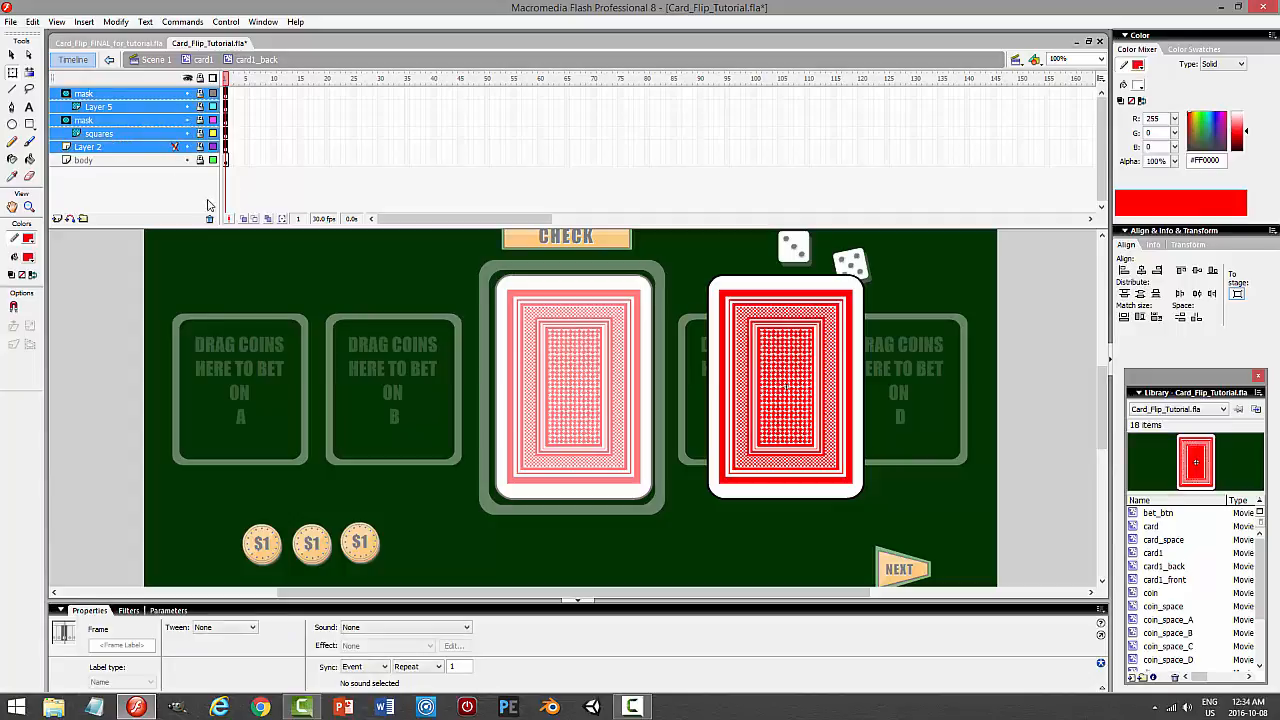
left_click(210, 220)
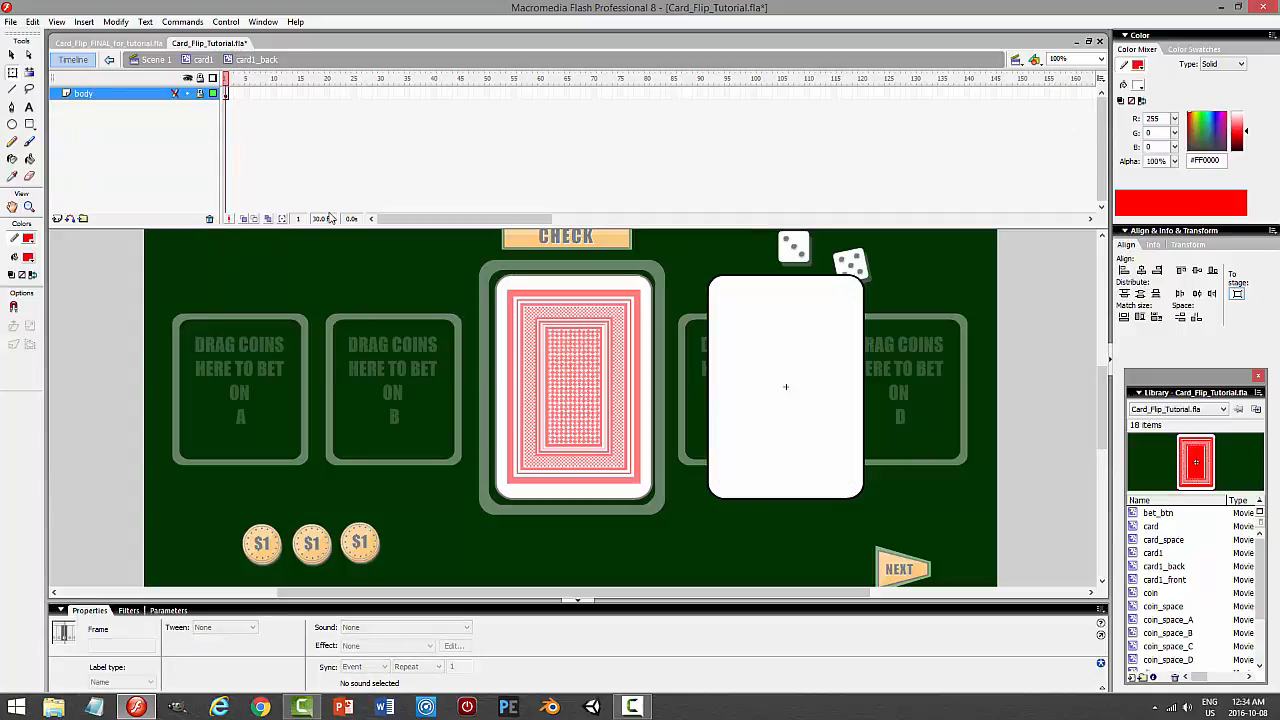
Add a new layer above body in card1_back and save the file.
left_click(57, 218)
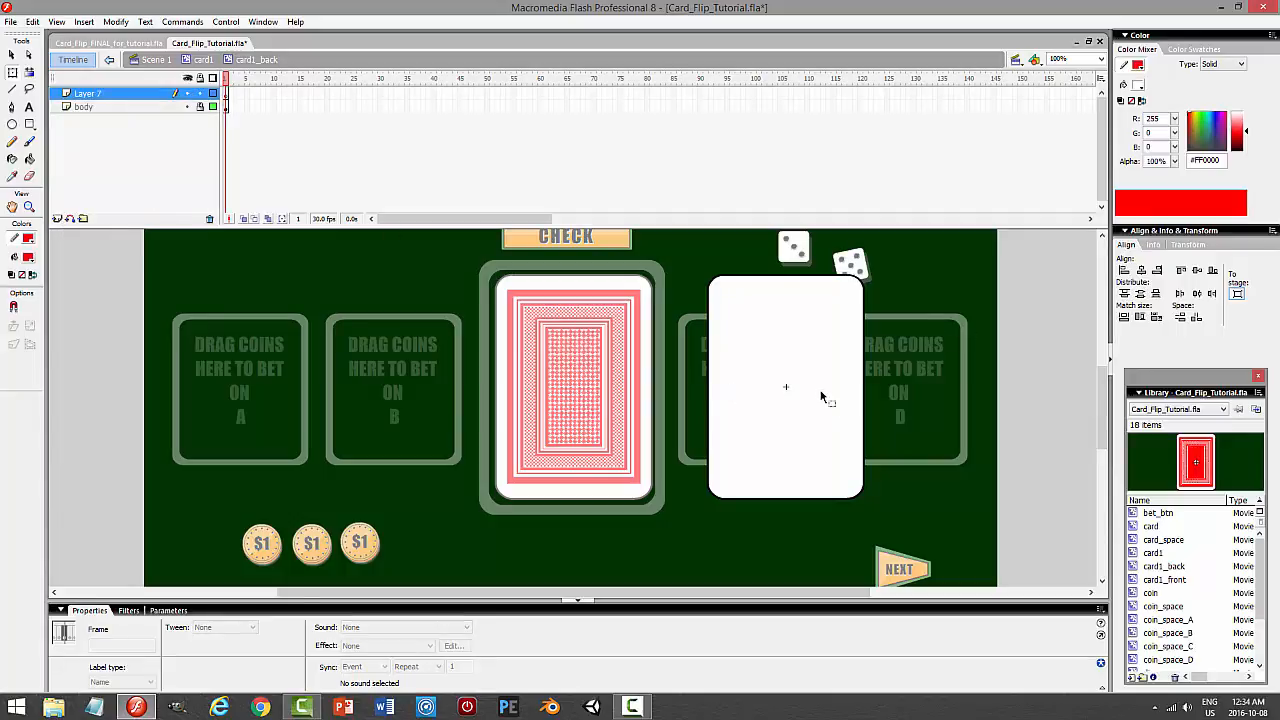
key("ctrl+s")
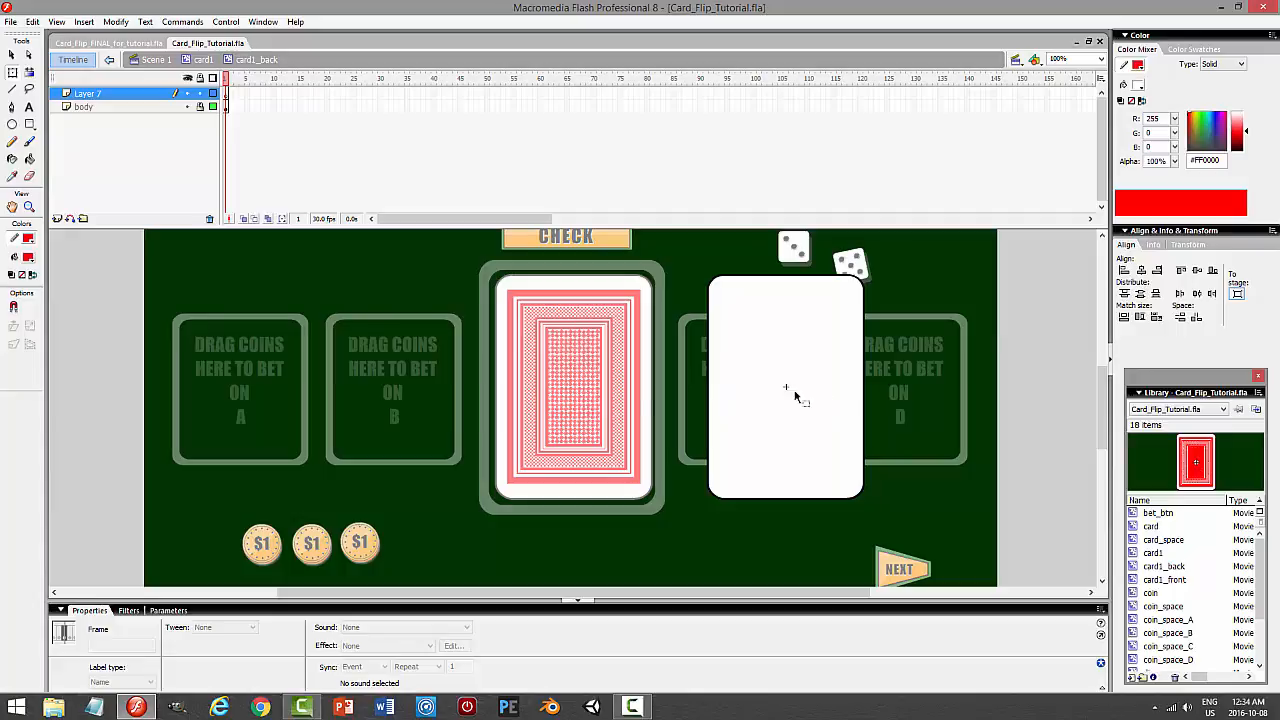
Add a red 24-point Impact text reading 1 in the upper-left corner of the blank card.
left_click(29, 107)
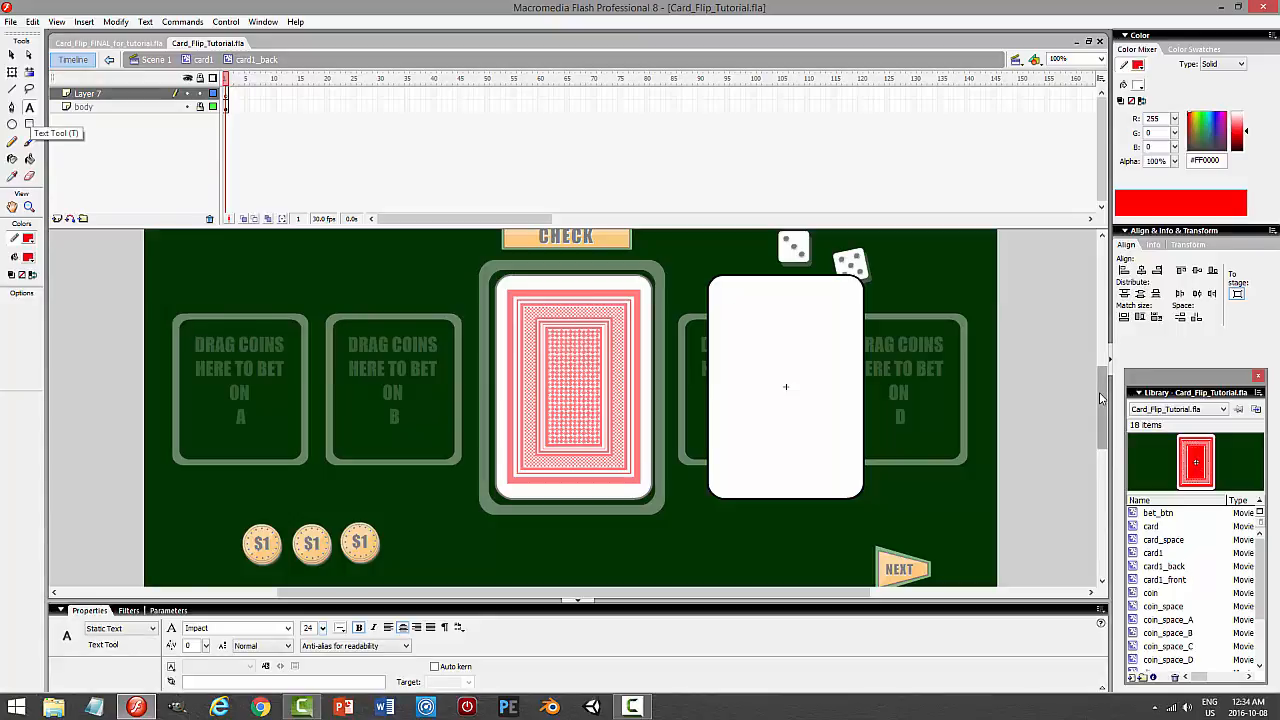
mouse_move(1104, 400)
left_mouse_down()
mouse_move(1100, 266)
mouse_move(1100, 395)
left_mouse_up()
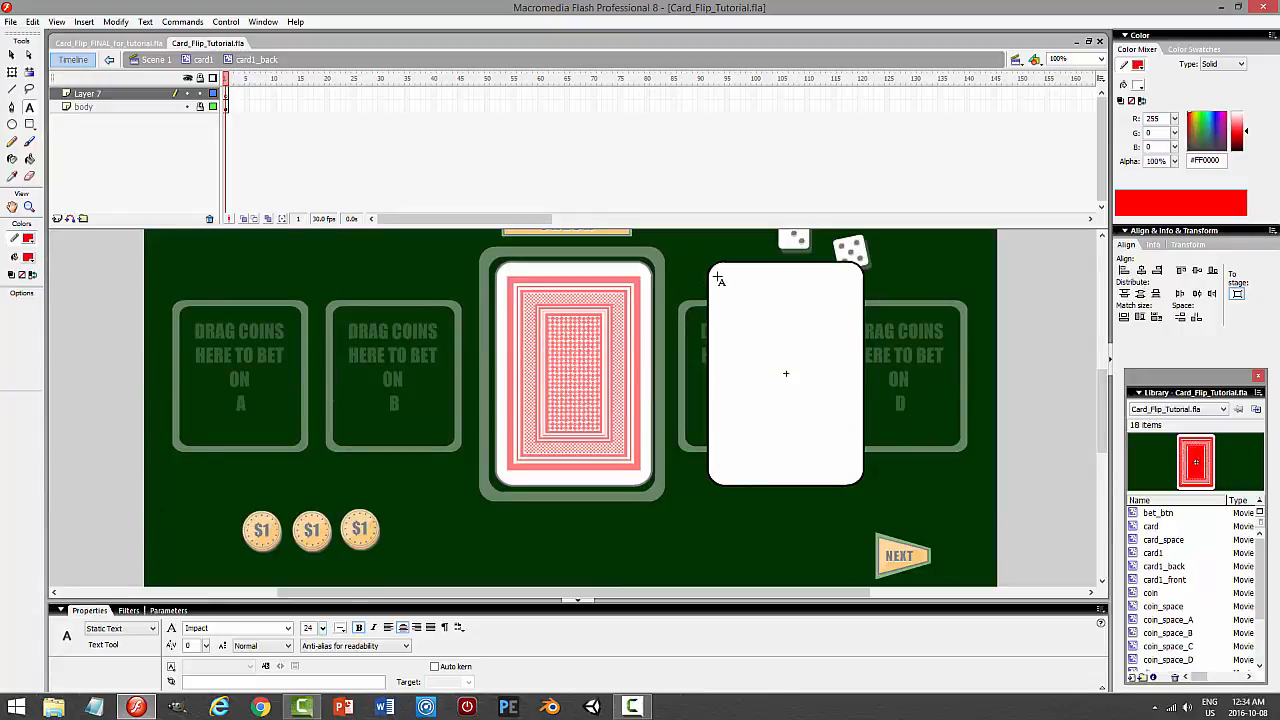
left_click_drag(718, 280, 757, 280)
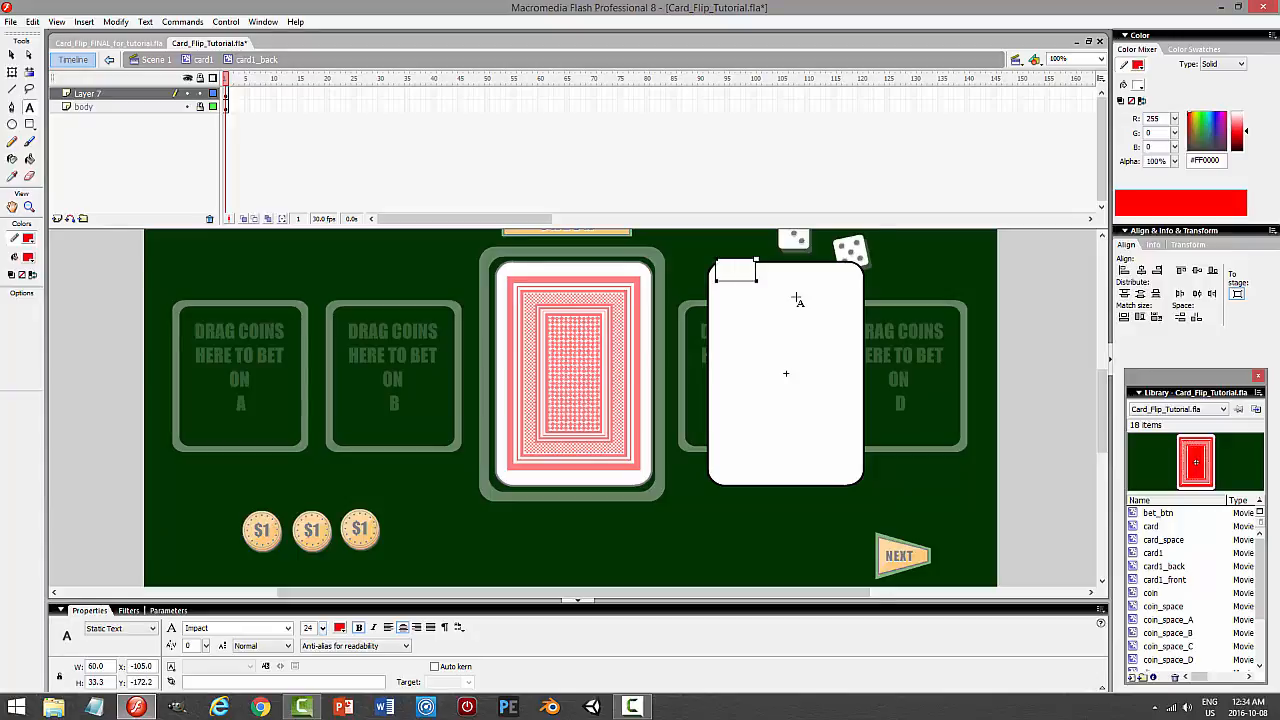
type("1")
left_click(13, 56)
left_click(730, 275)
left_click_drag(735, 280, 736, 290)
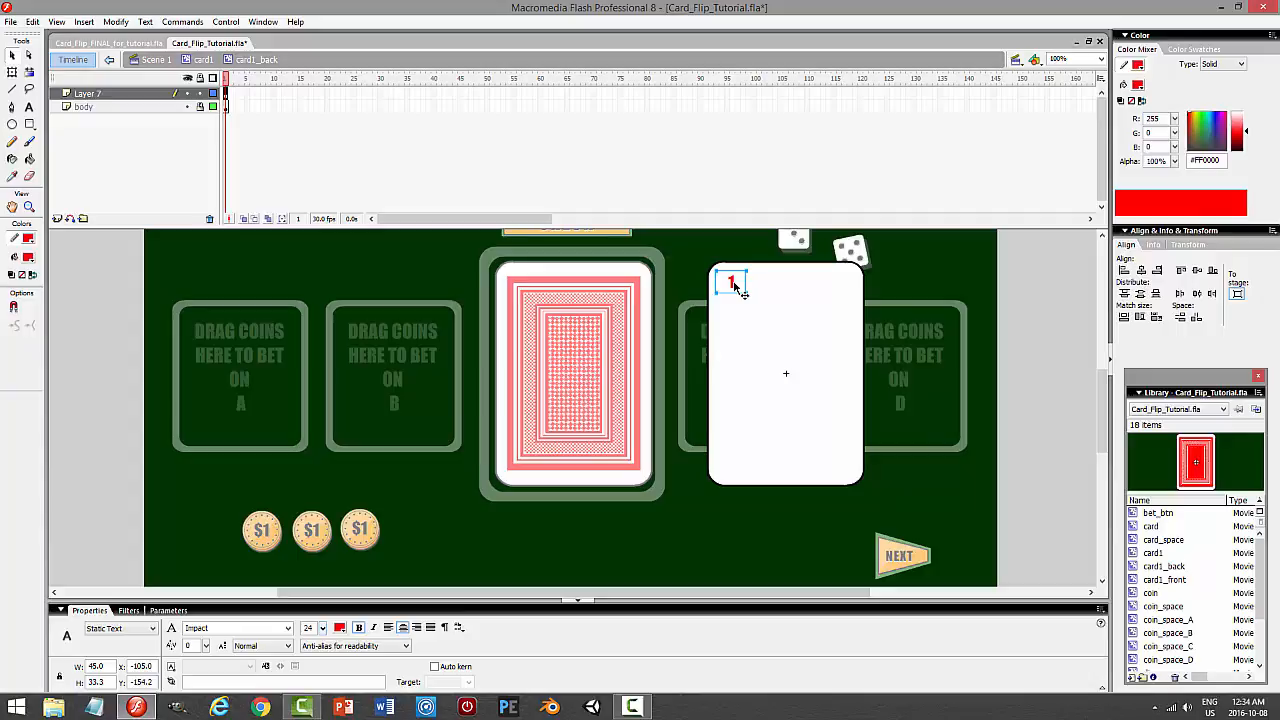
left_click(902, 326)
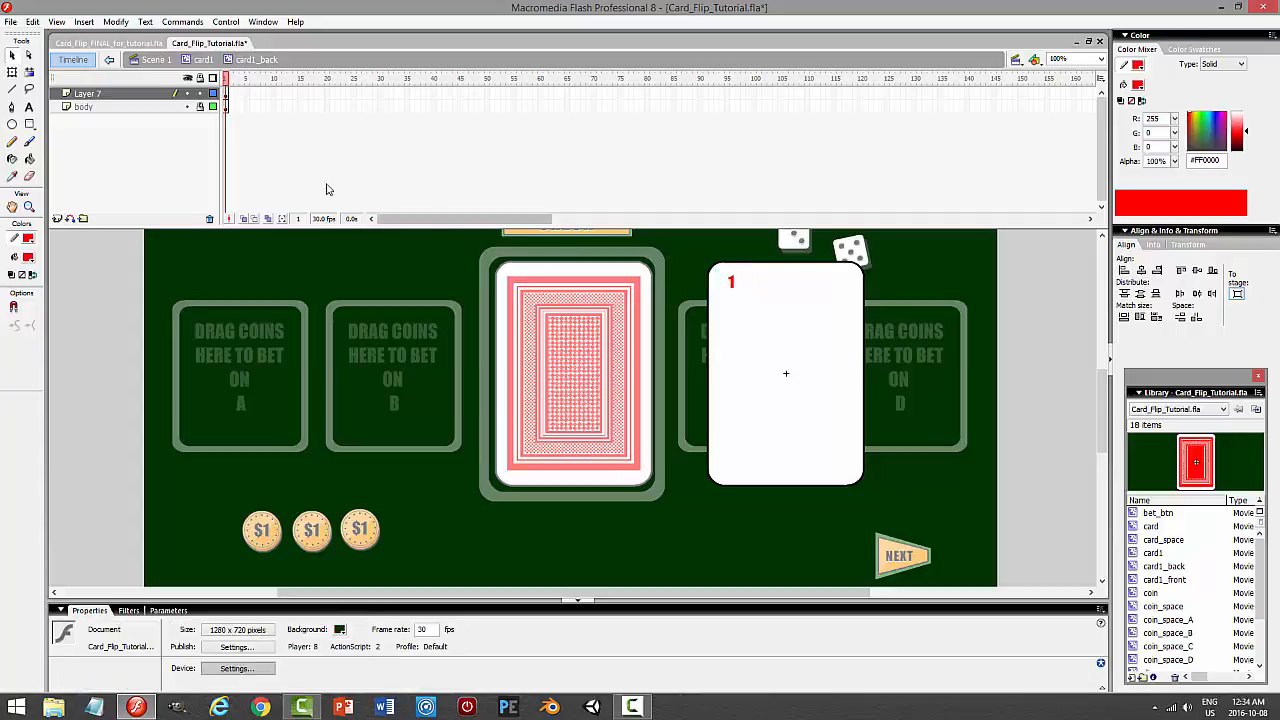
Rename Layer 7 as text and lock it.
double_click(120, 94)
type("text")
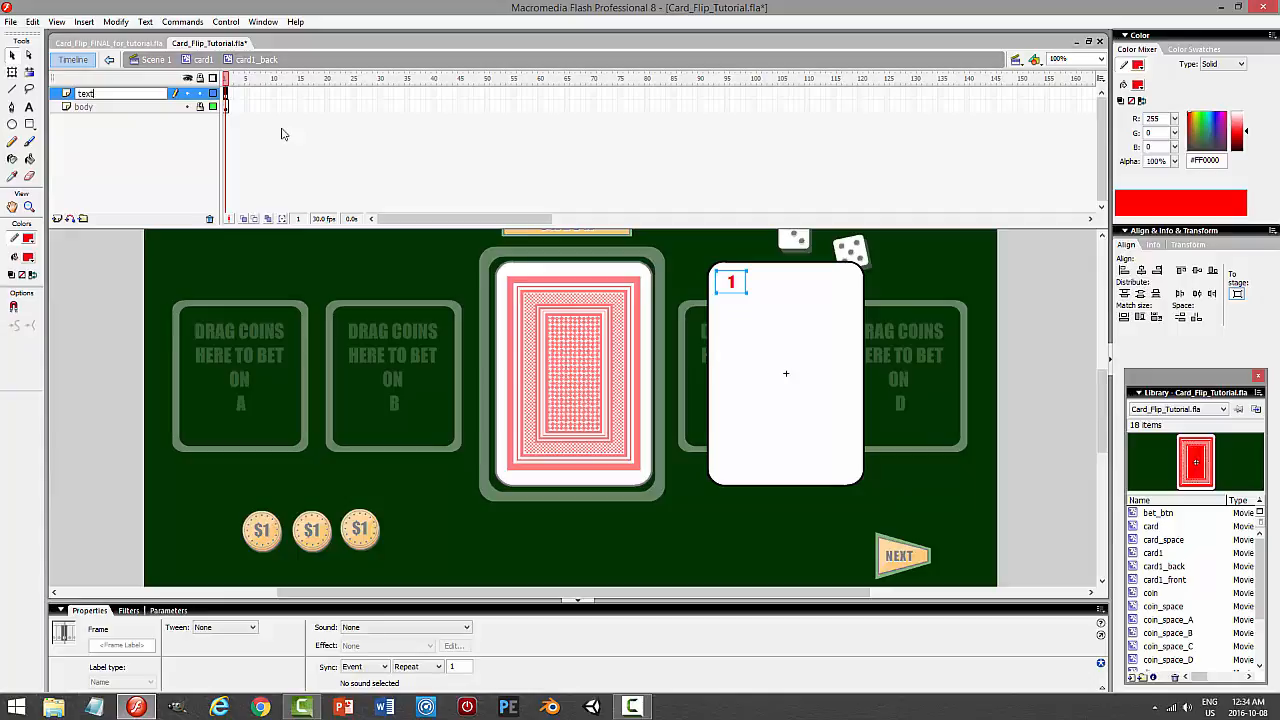
key("Return")
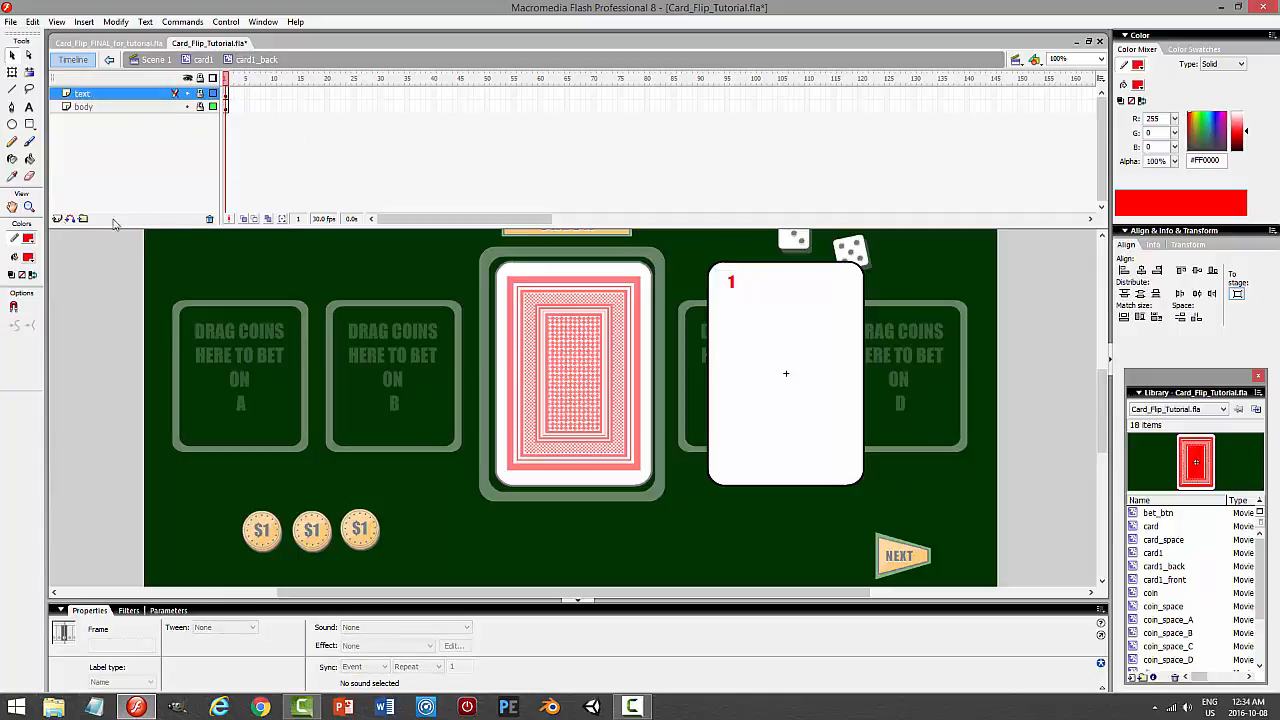
On a new layer above text, draw a red square without outline, about 61 px wide, near the card's centre.
left_click(58, 219)
left_click(29, 124)
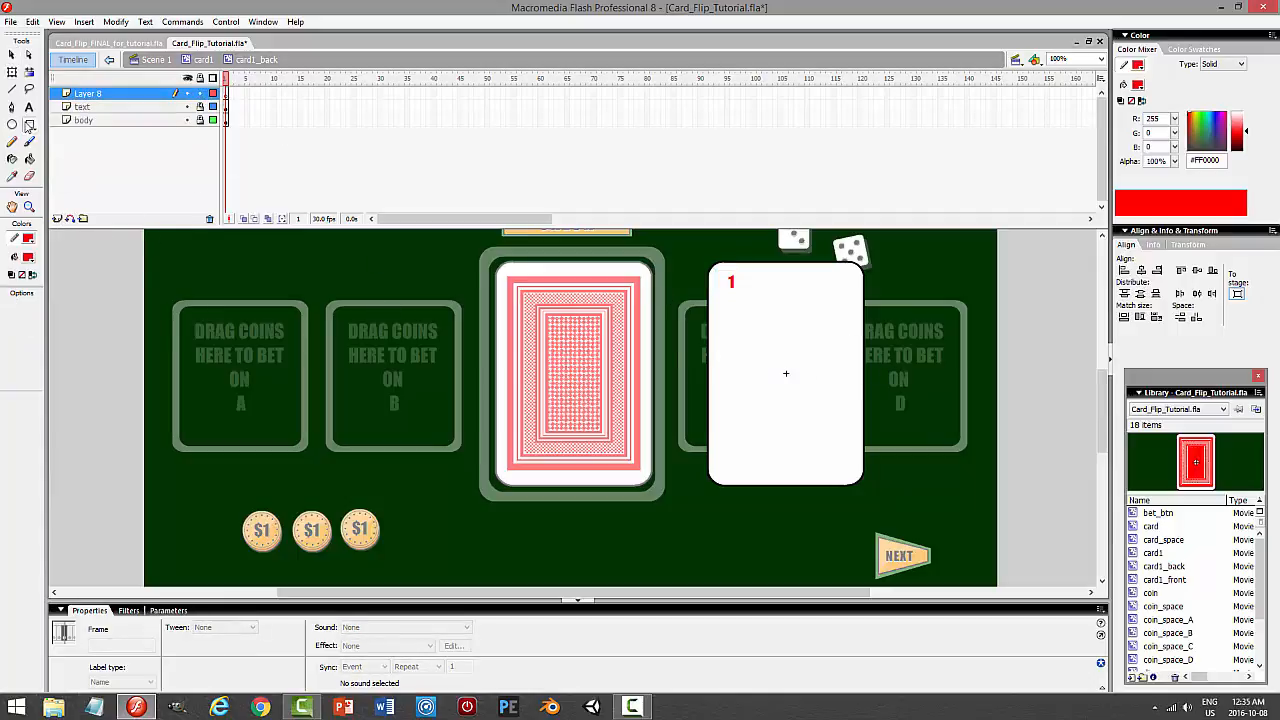
left_click(29, 240)
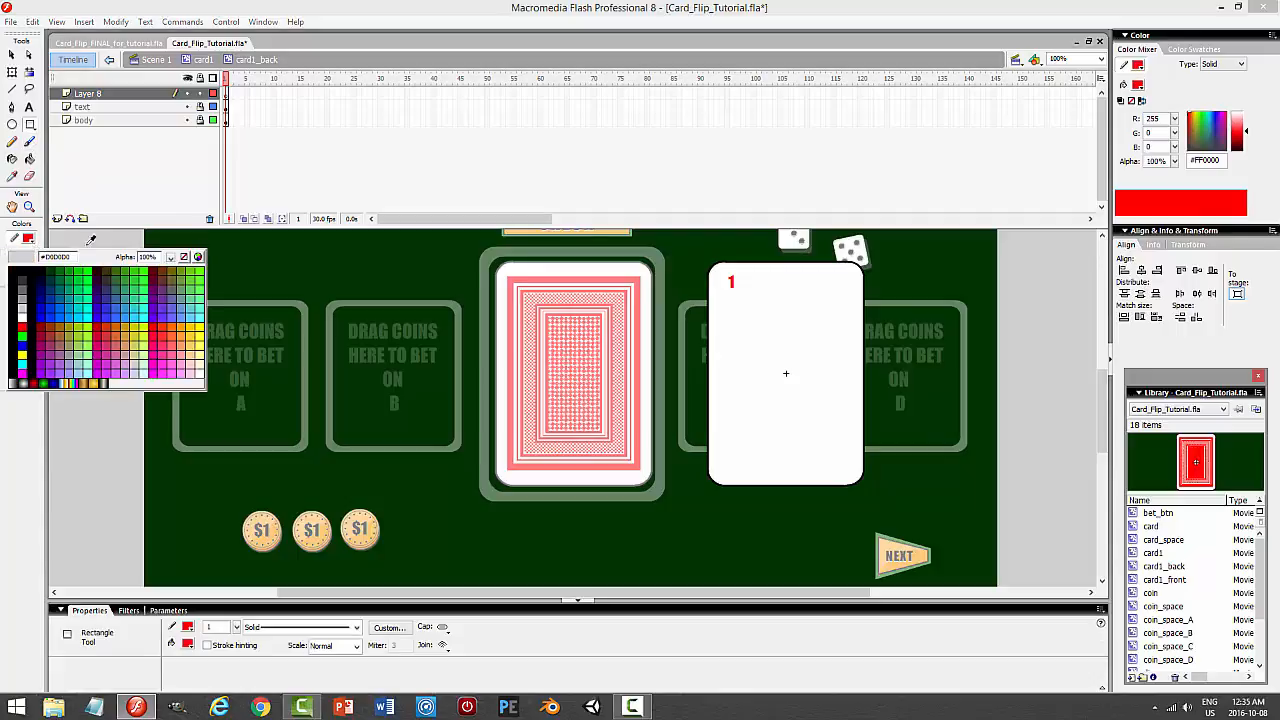
left_click(184, 258)
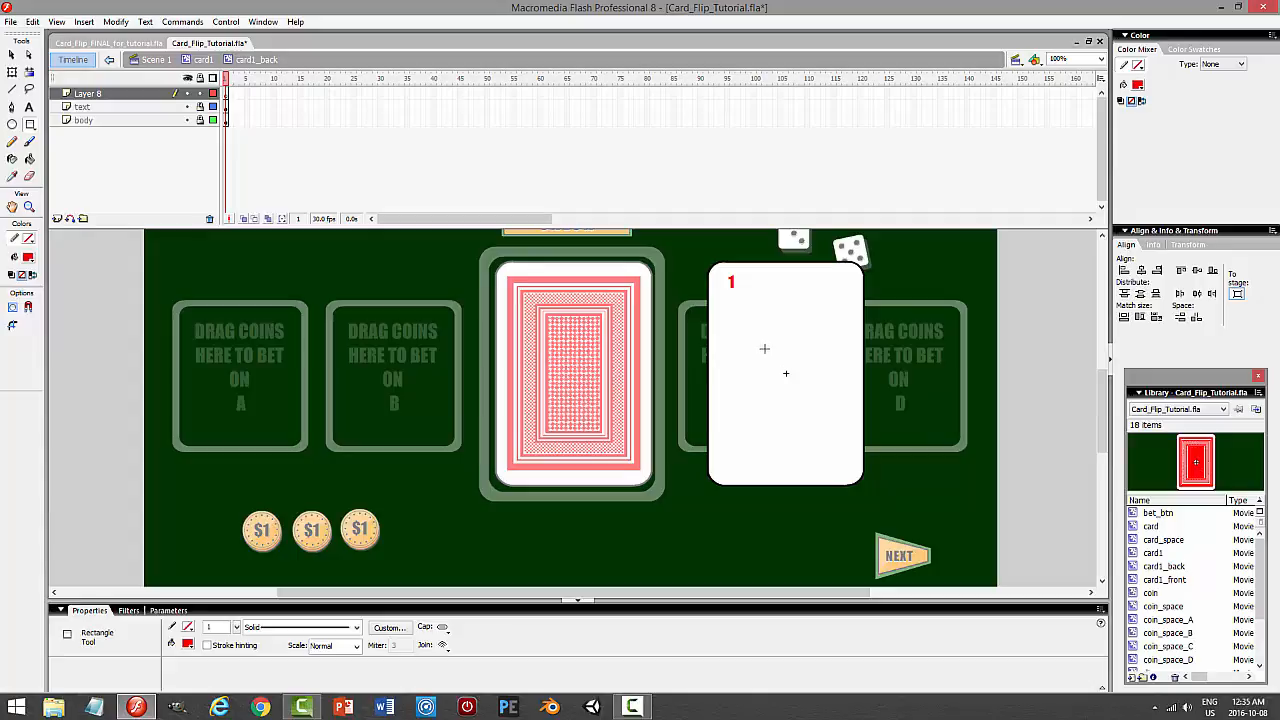
left_click_drag(764, 348, 804, 387)
key("v")
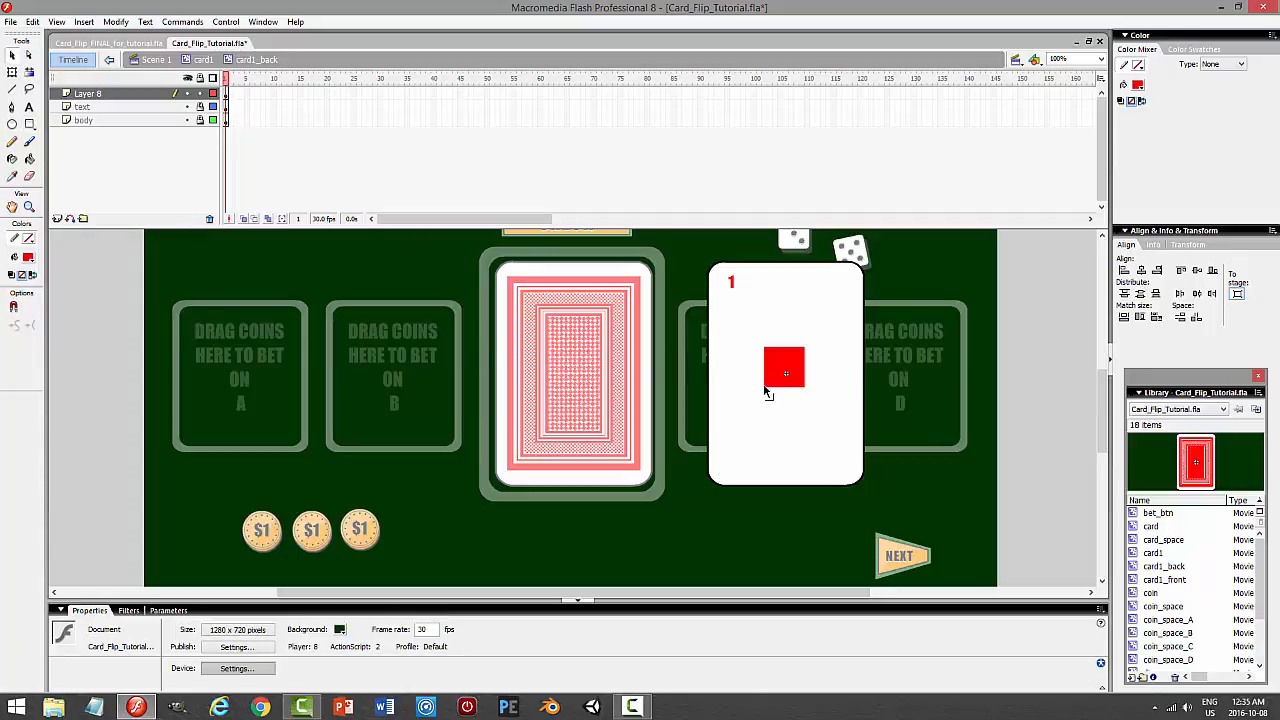
Rotate the red square 45 degrees into a diamond and scale it down to about 52 px wide.
left_click_drag(758, 347, 812, 412)
left_click(15, 77)
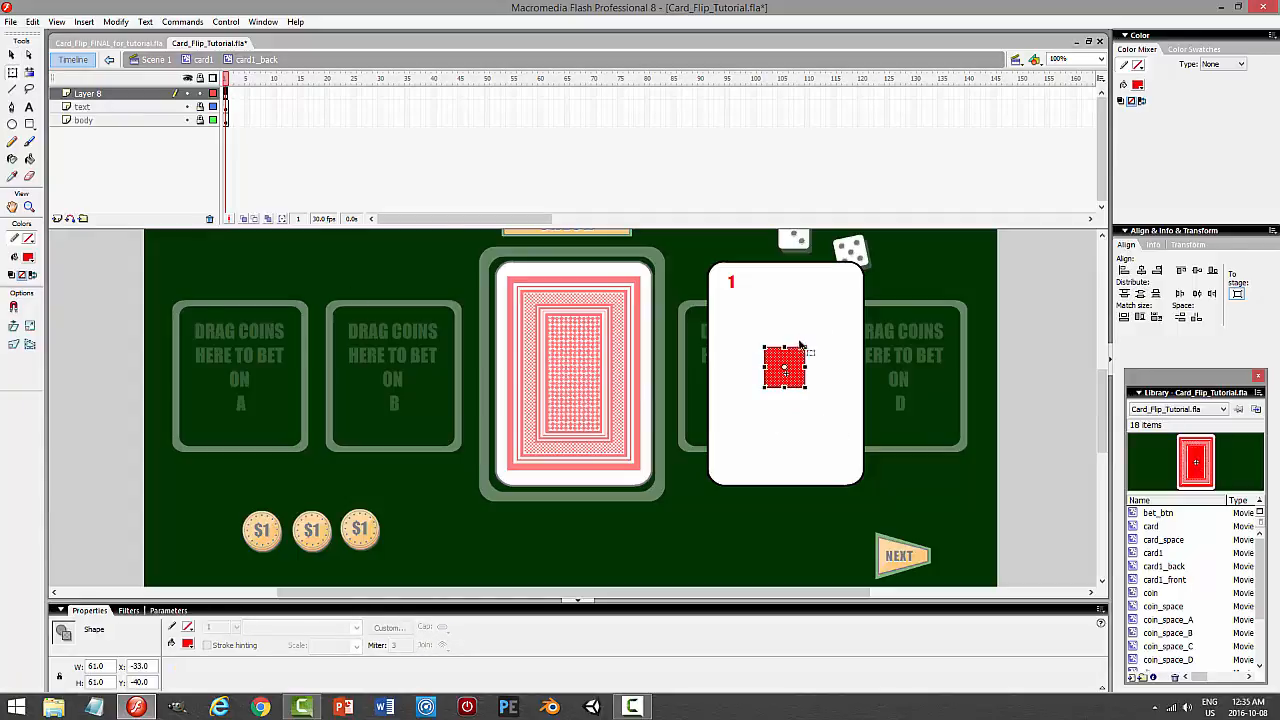
left_click_drag(810, 340, 838, 392)
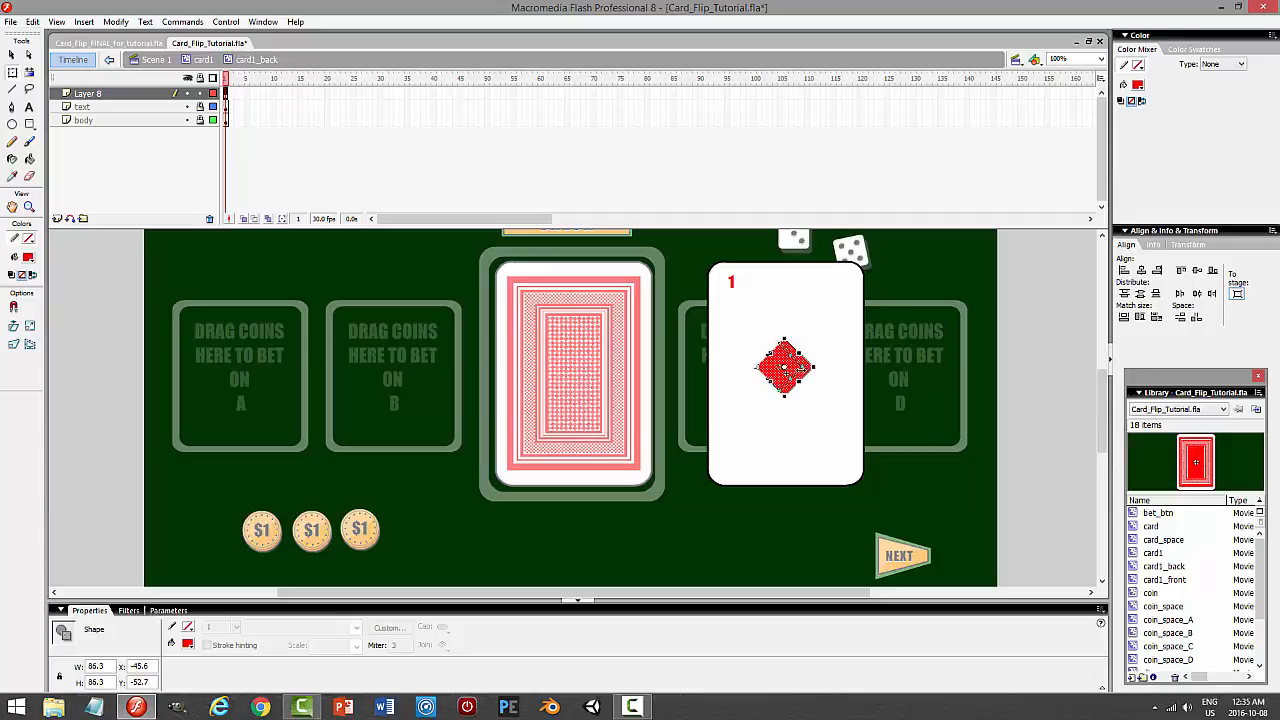
left_click_drag(812, 367, 791, 368)
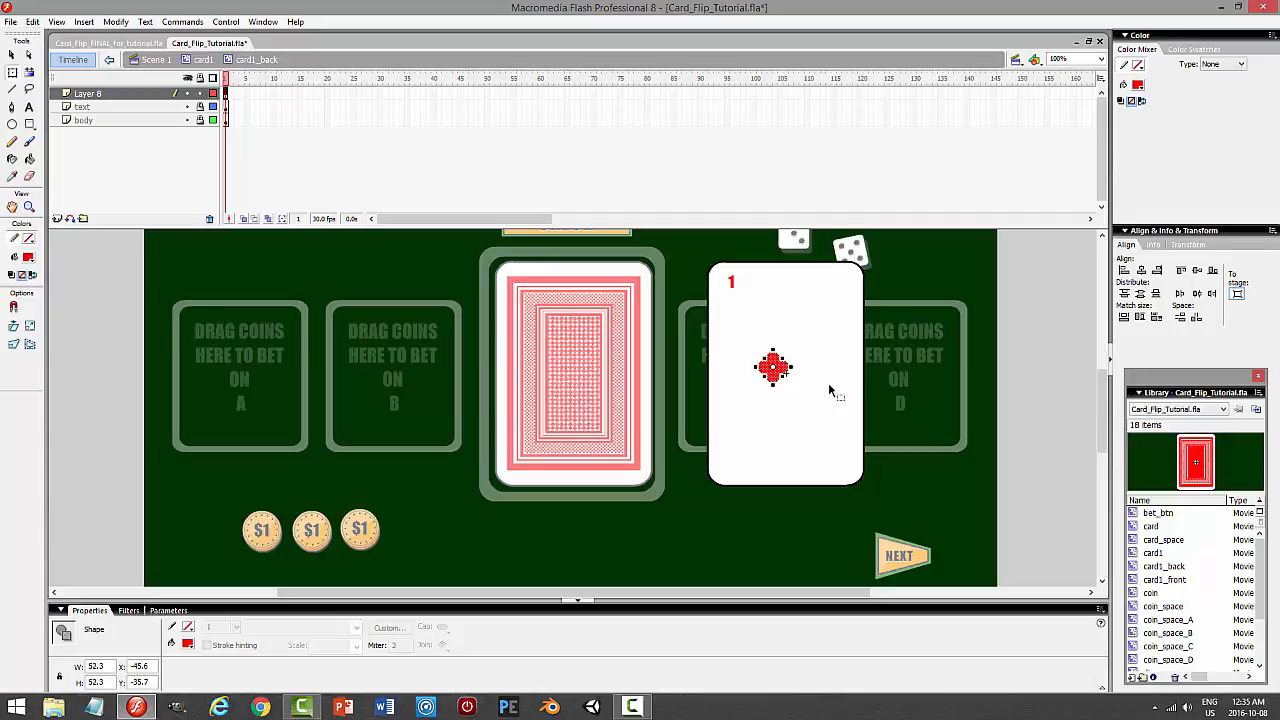
Move the diamond directly beneath the 1 and shrink it to about 43 px wide.
left_click(12, 55)
left_click(806, 386)
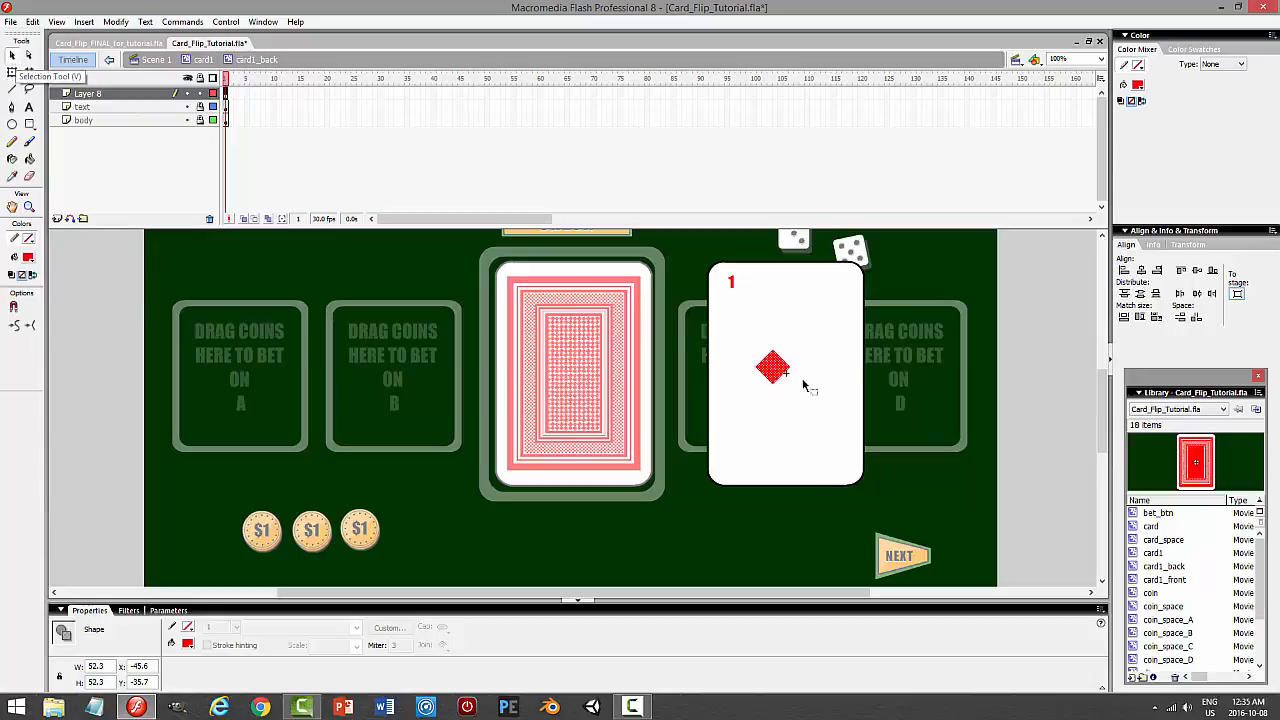
left_click_drag(780, 370, 742, 318)
left_click(12, 72)
left_click(738, 317)
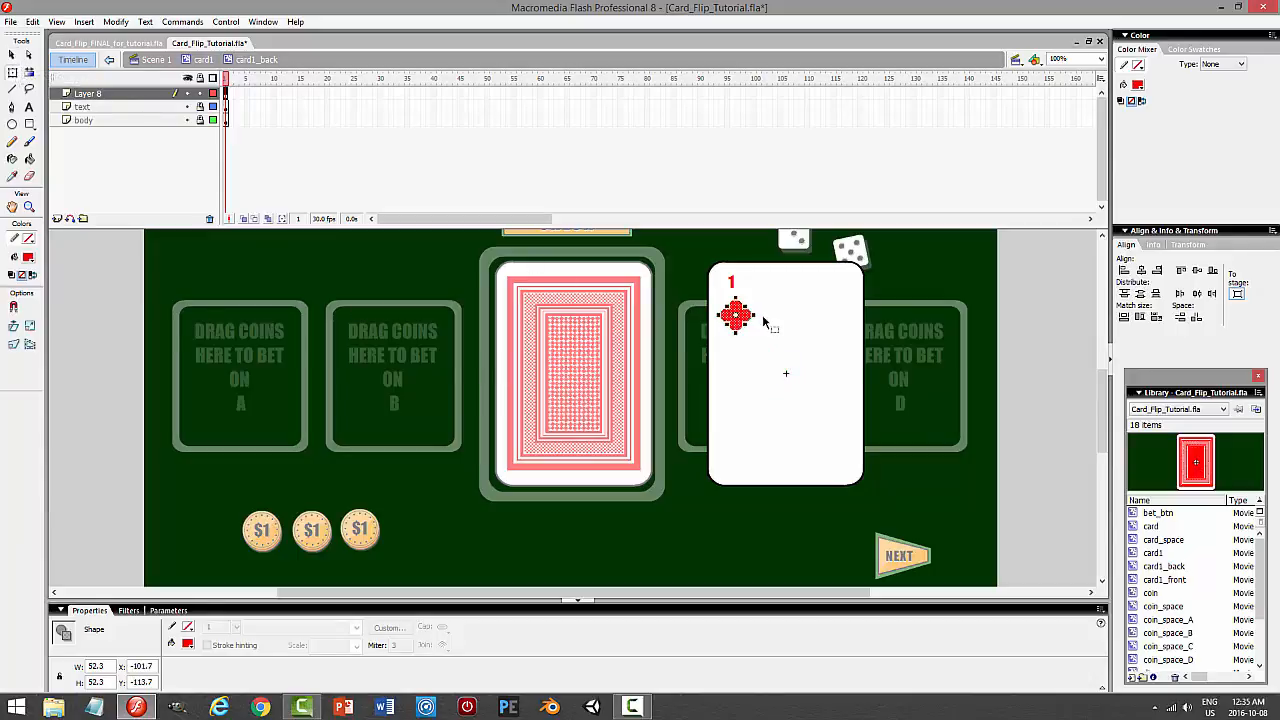
left_click_drag(755, 315, 736, 314)
left_click(746, 325)
left_click(736, 289)
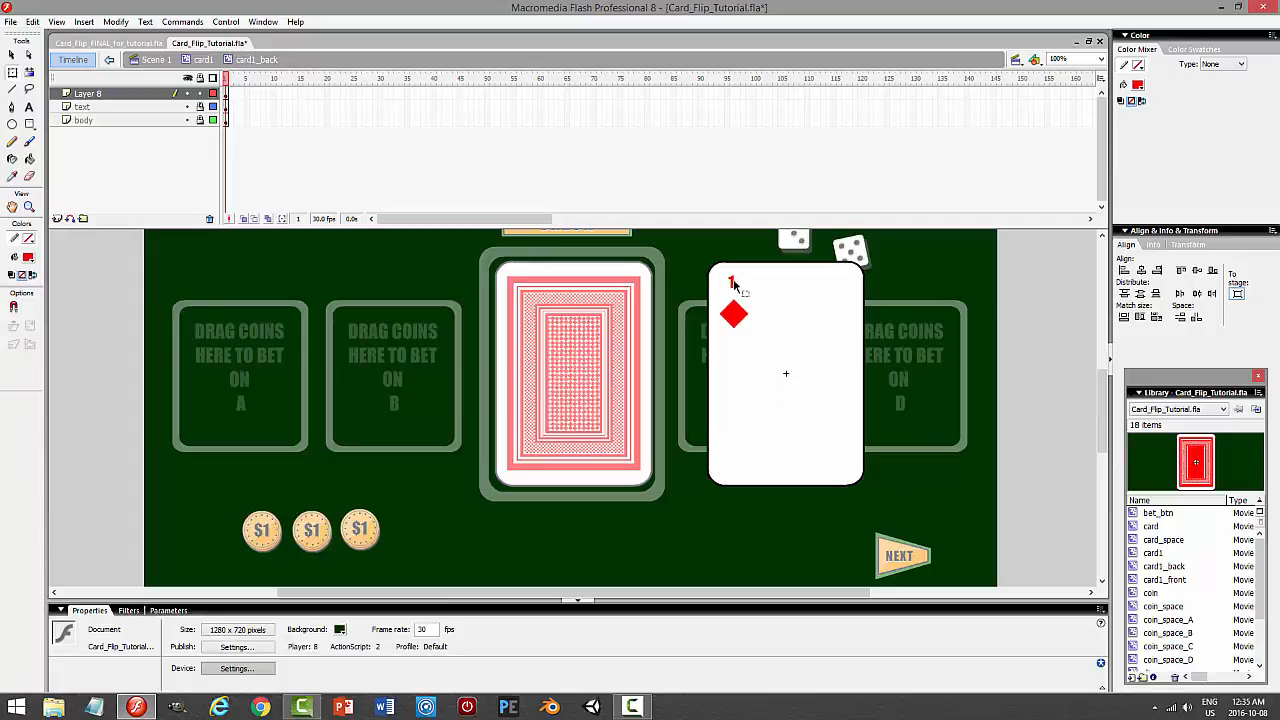
Unlock the text layer, set the 1's font size to 34, and shift the diamond 10 px down.
left_click(200, 107)
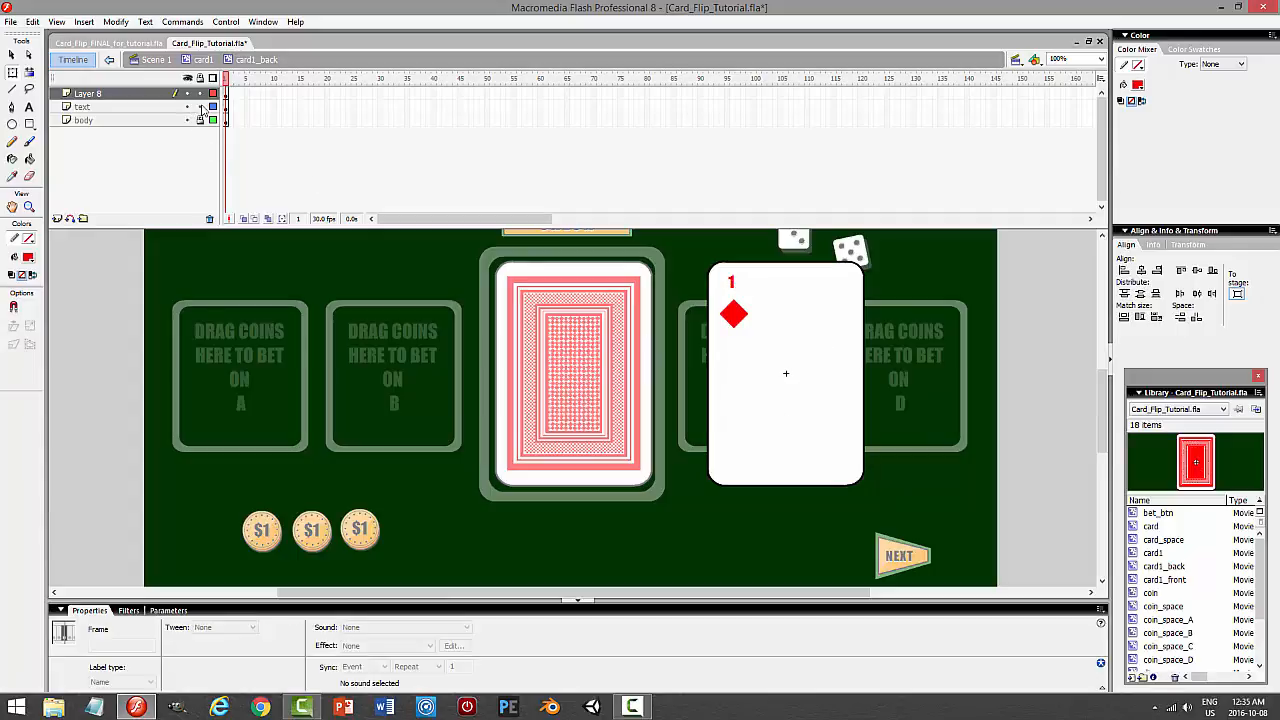
left_click(735, 288)
left_click(731, 283)
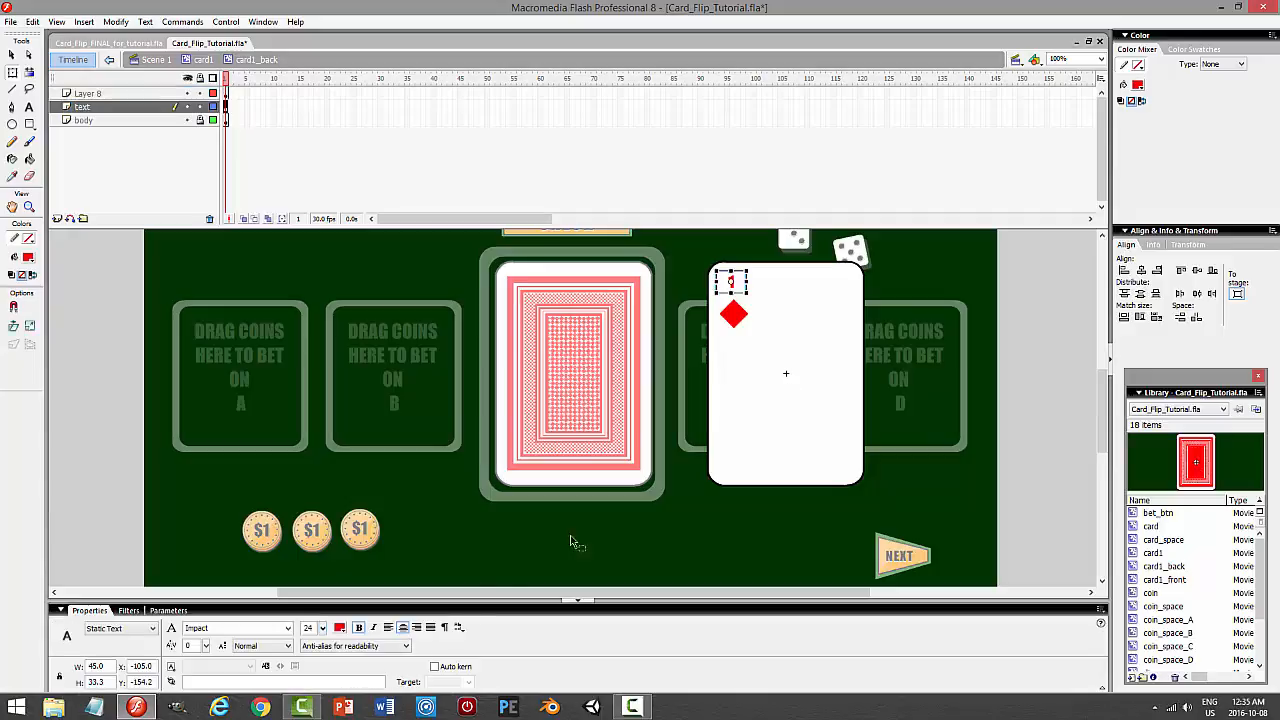
left_click(312, 628)
left_click(12, 55)
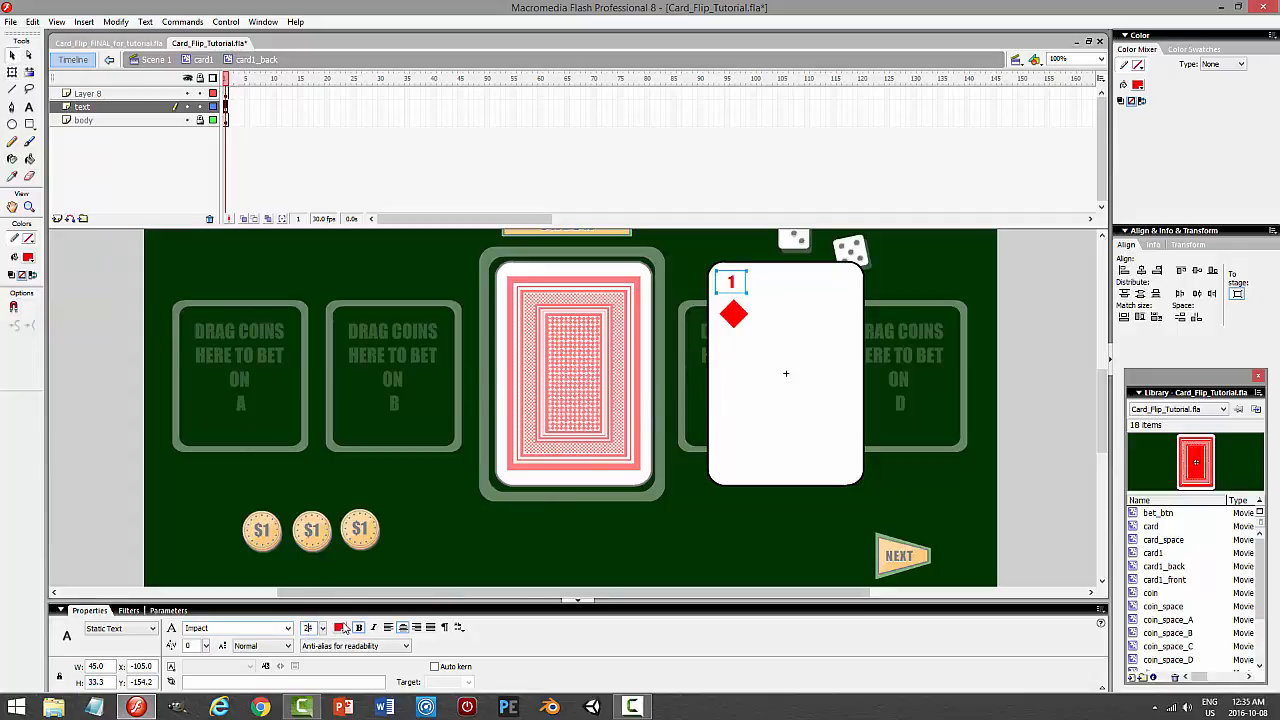
key("BackSpace")
type("3")
key("Return")
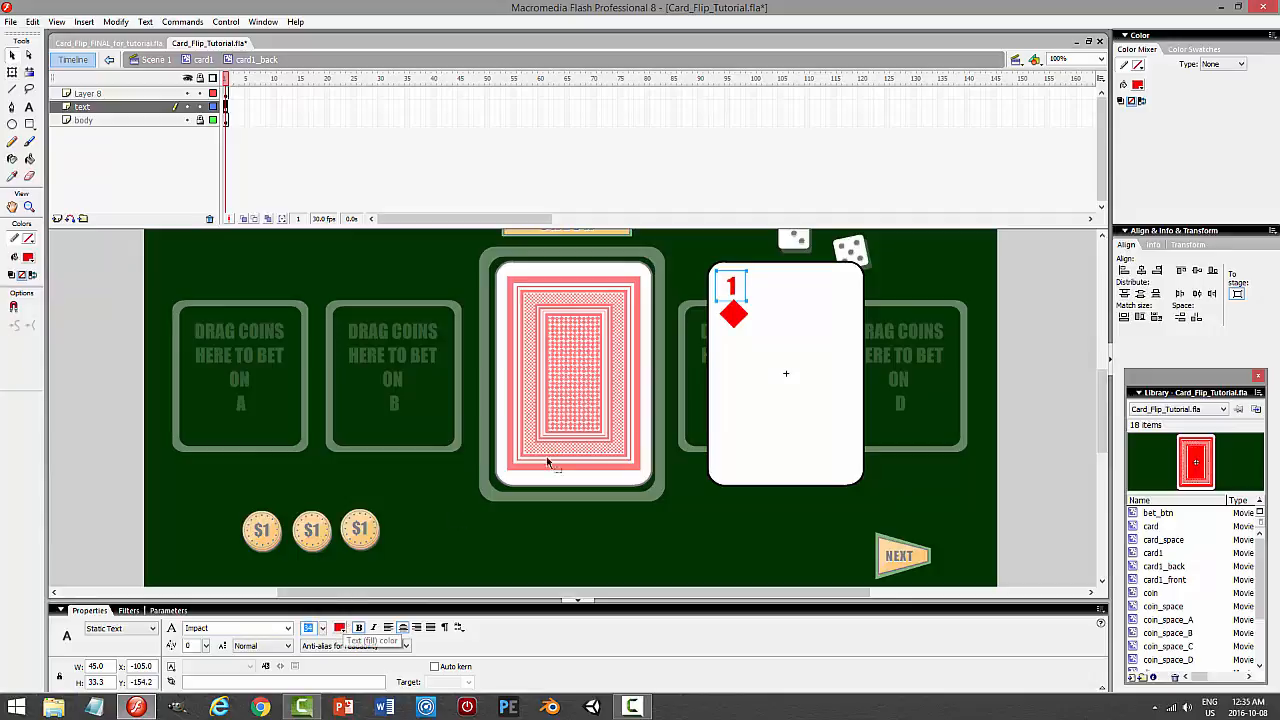
left_click(735, 314)
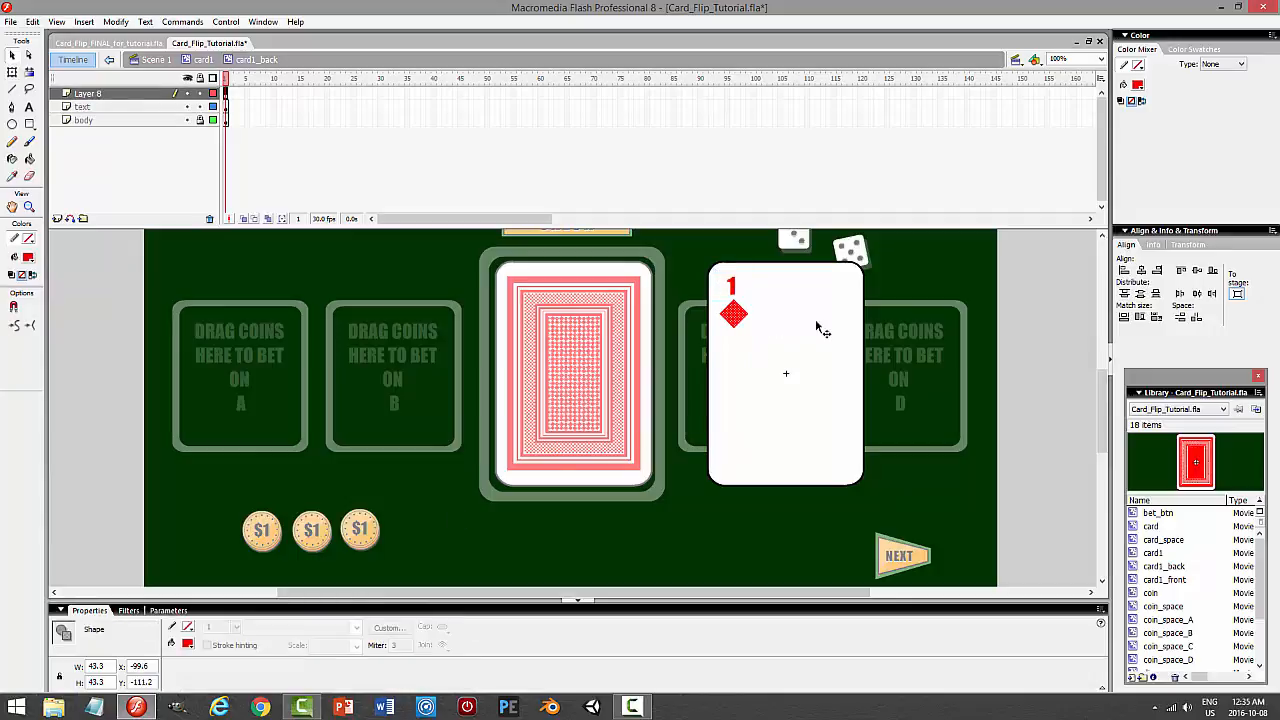
key("shift+Down")
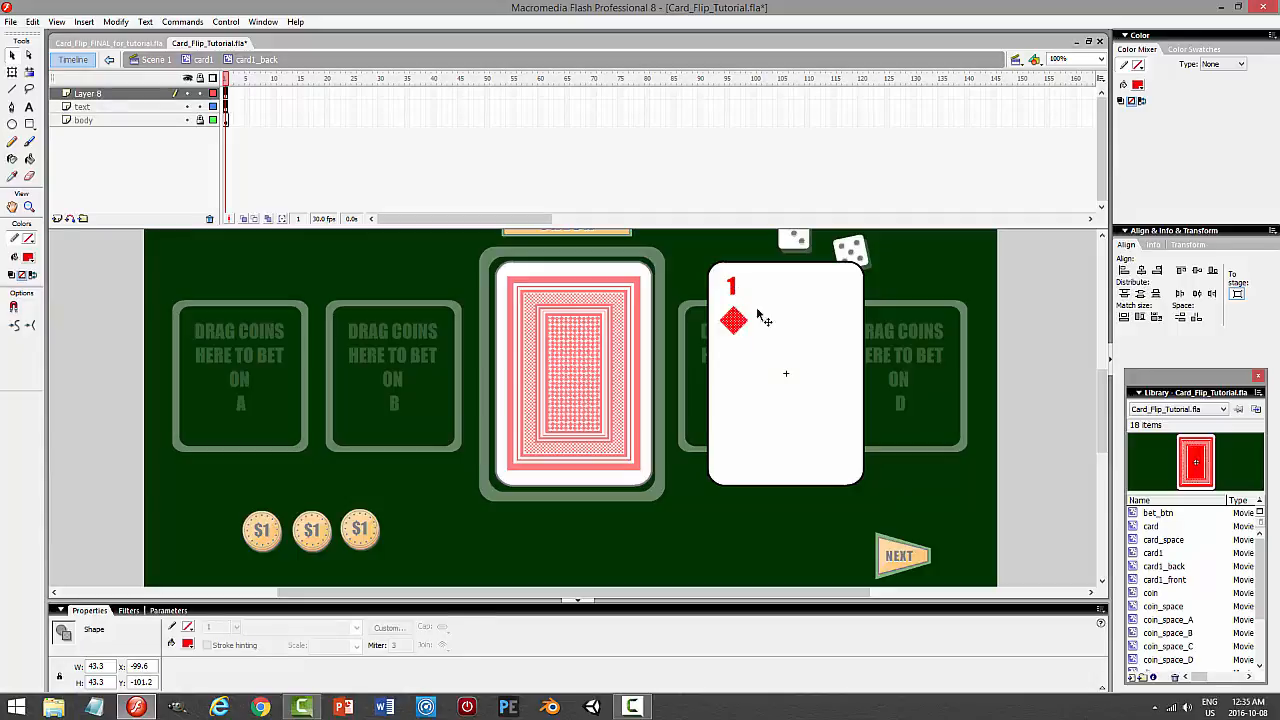
Set the 1's font to Verdana and nudge the diamond up 3 px.
left_click(733, 287)
left_click(286, 632)
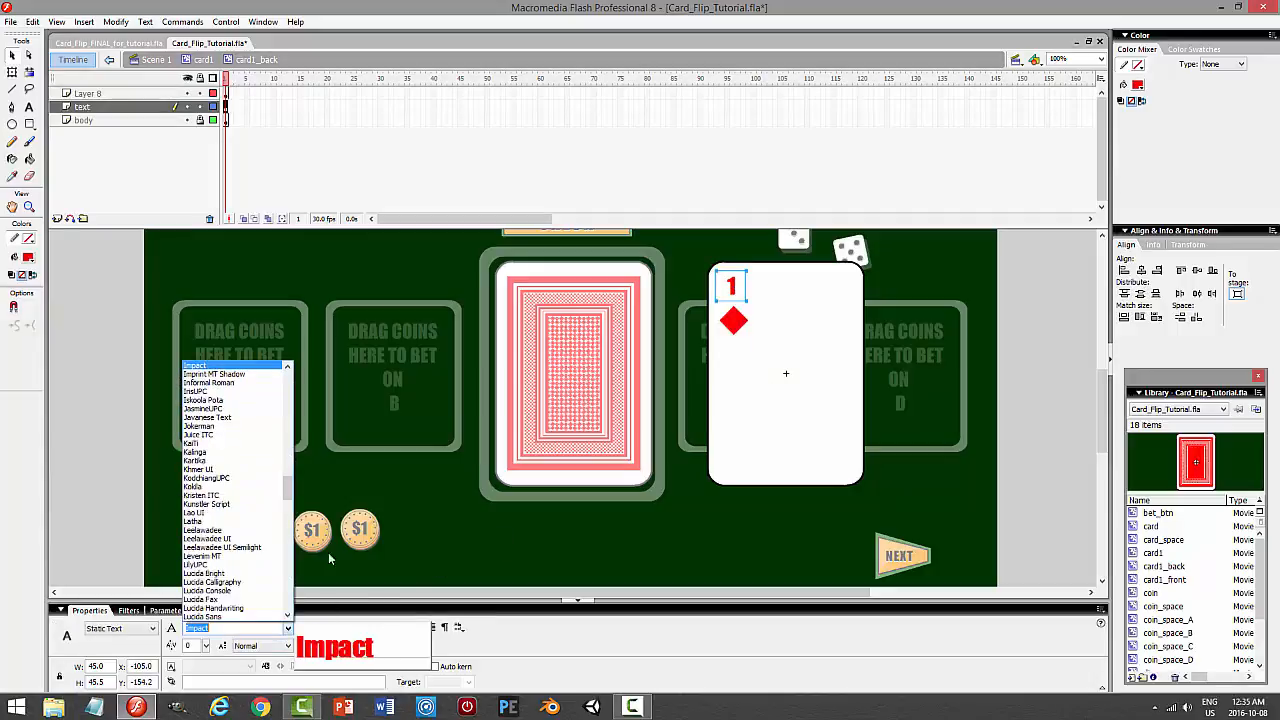
left_click_drag(291, 516, 292, 604)
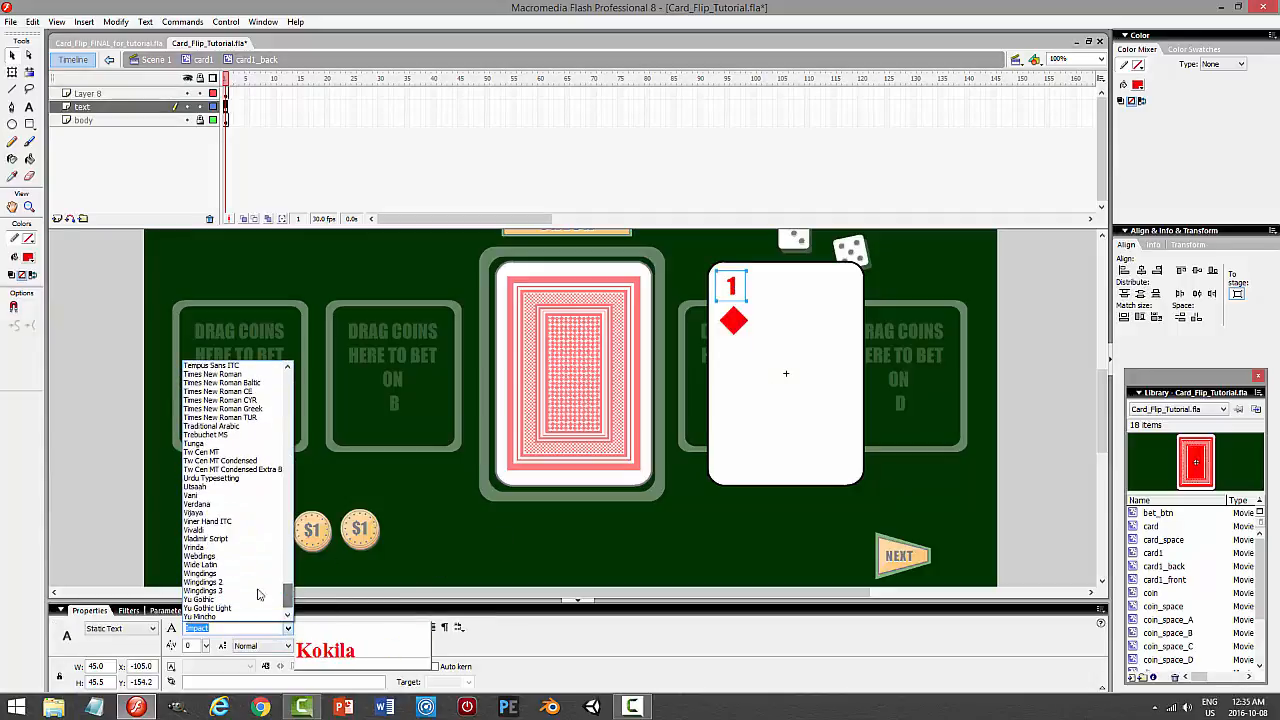
left_click(221, 504)
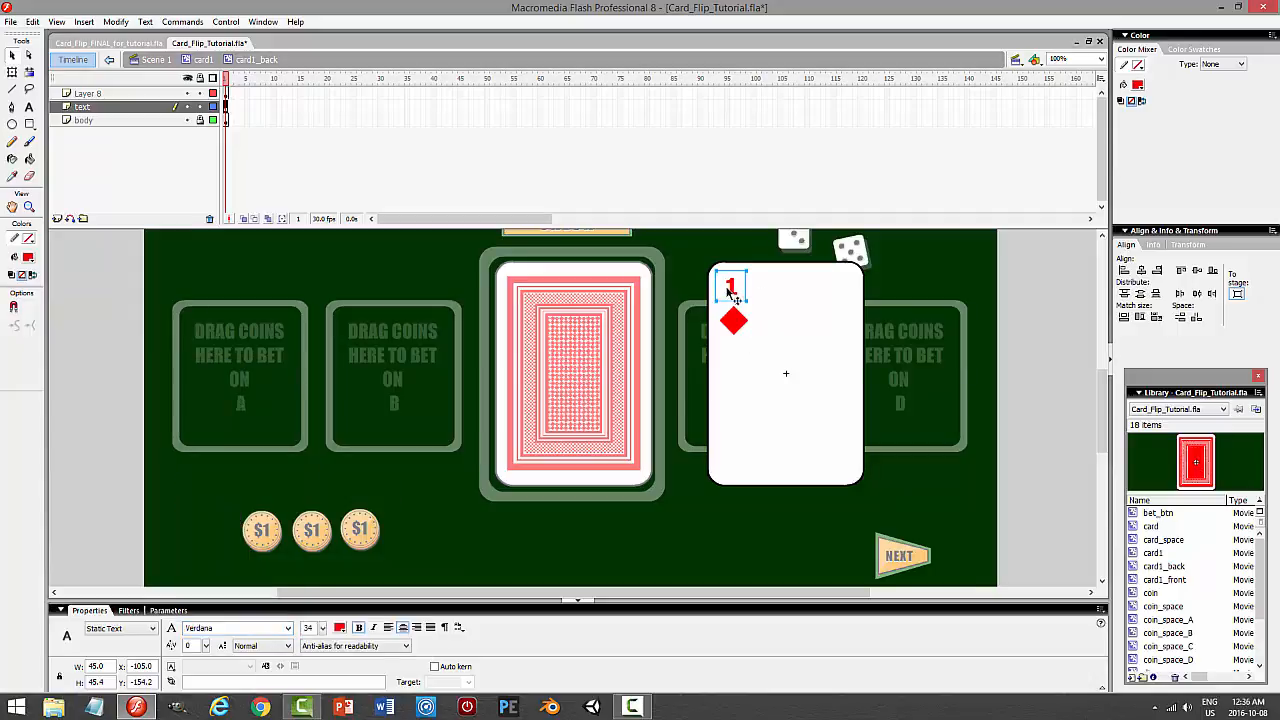
left_click(955, 470)
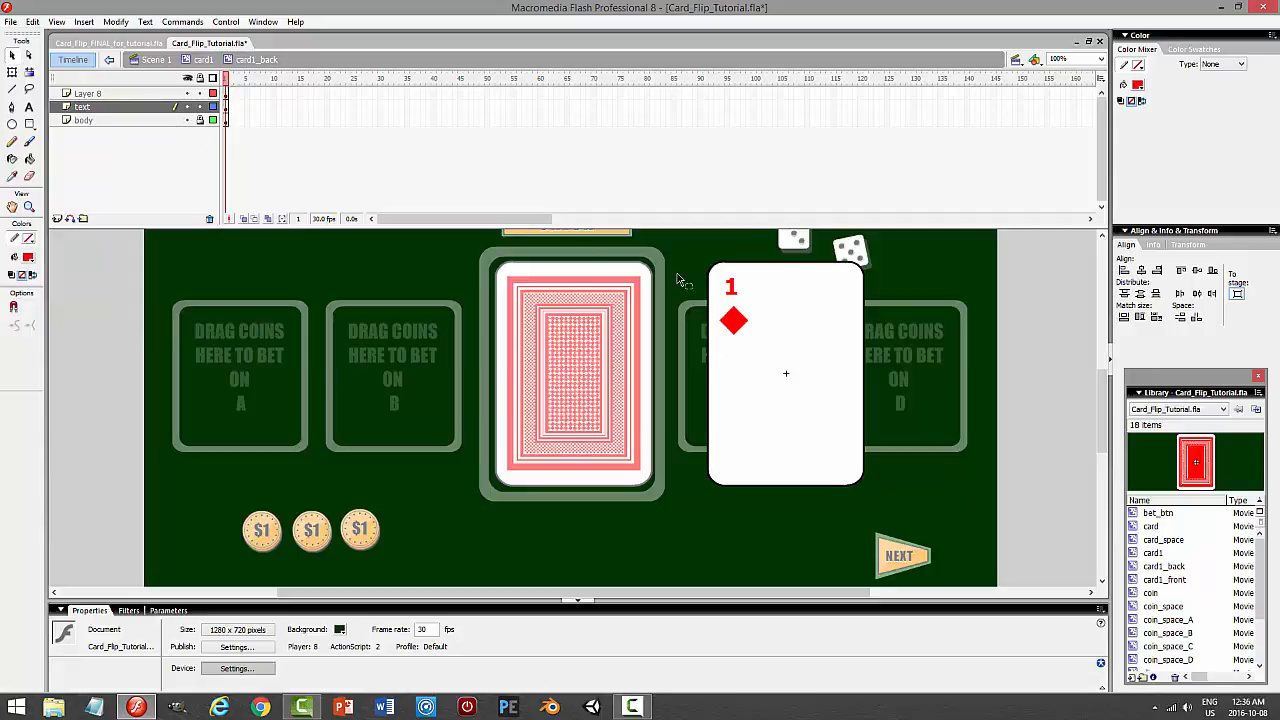
left_click(735, 320)
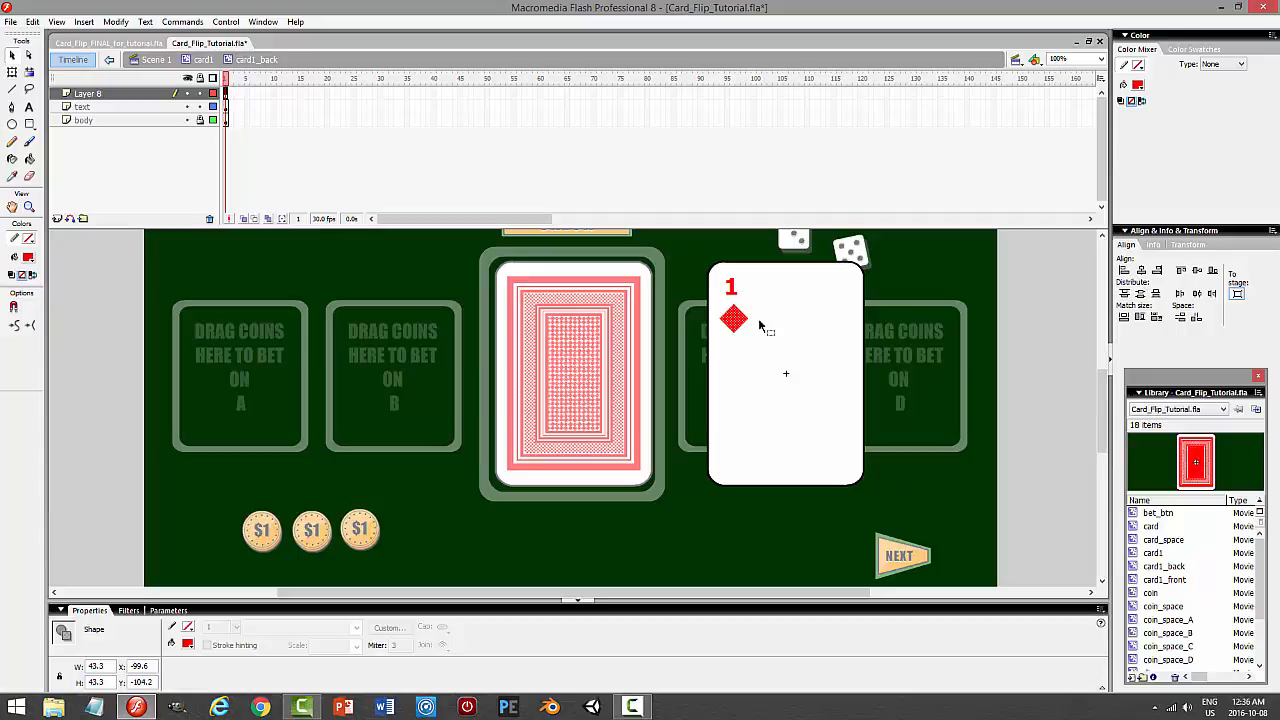
left_click(758, 318)
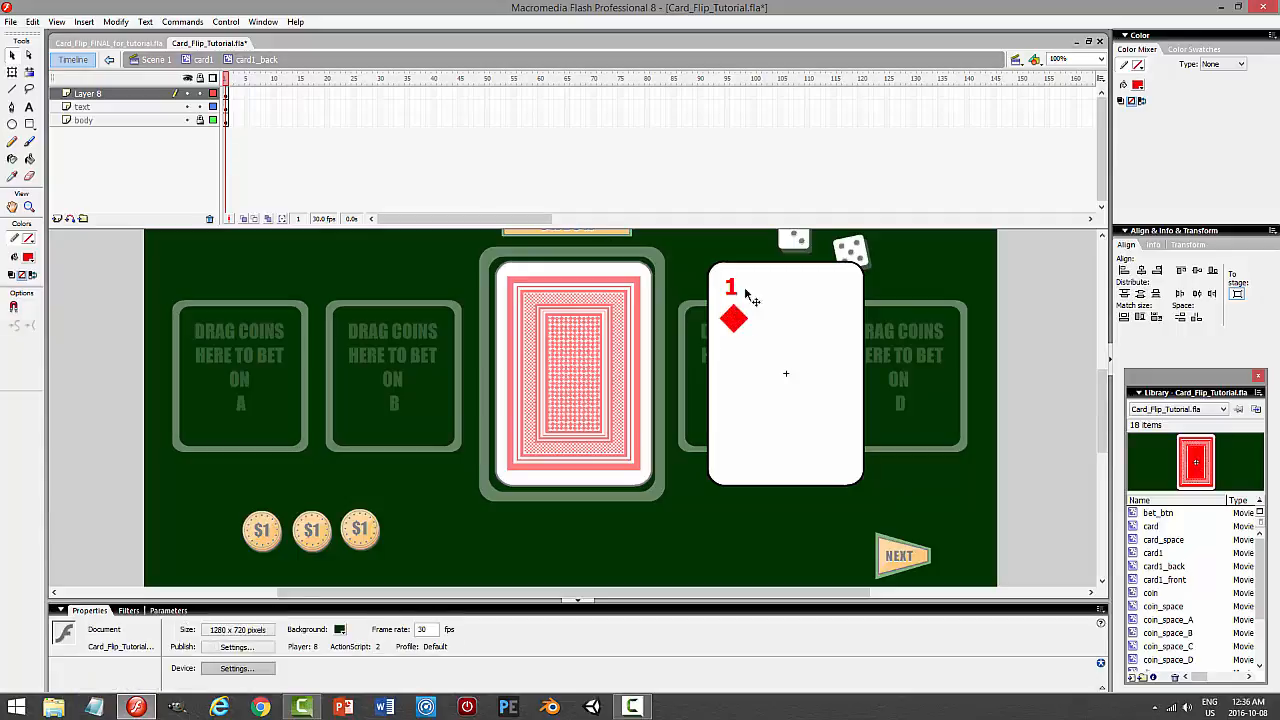
Cut the diamond from Layer 8 and paste it in place on the text layer.
left_click(138, 97)
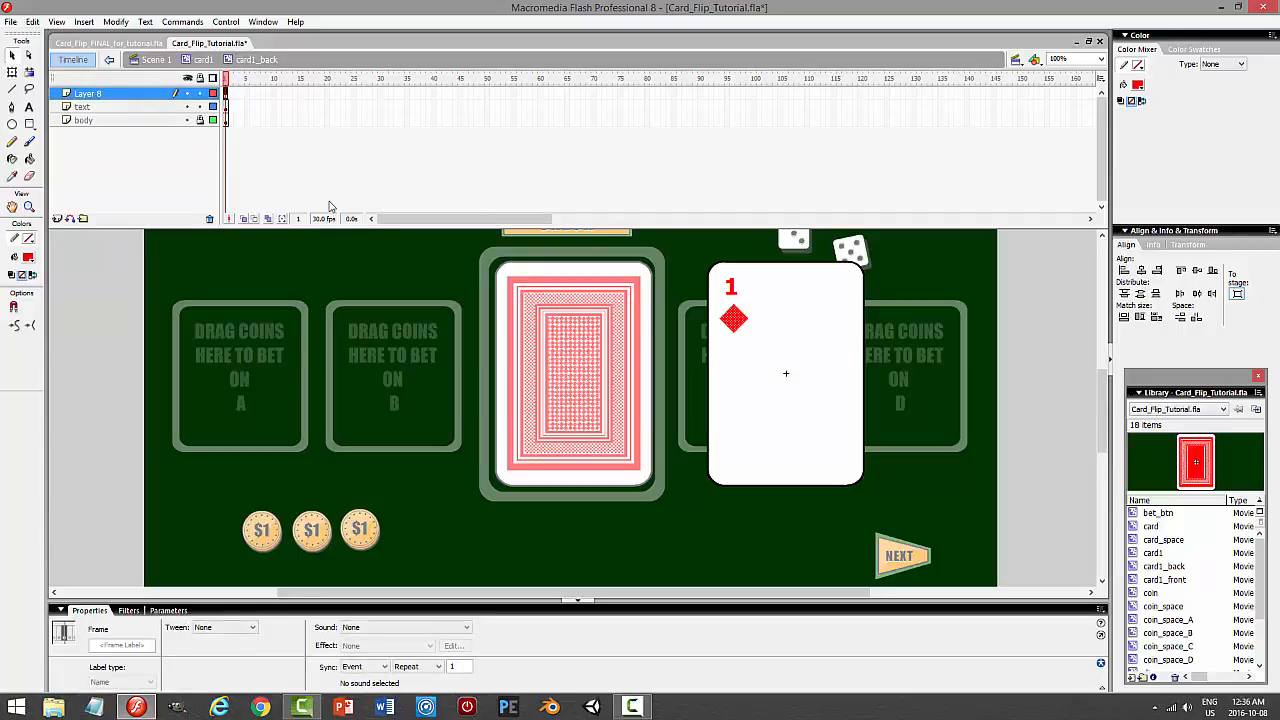
left_click(33, 22)
left_click(45, 70)
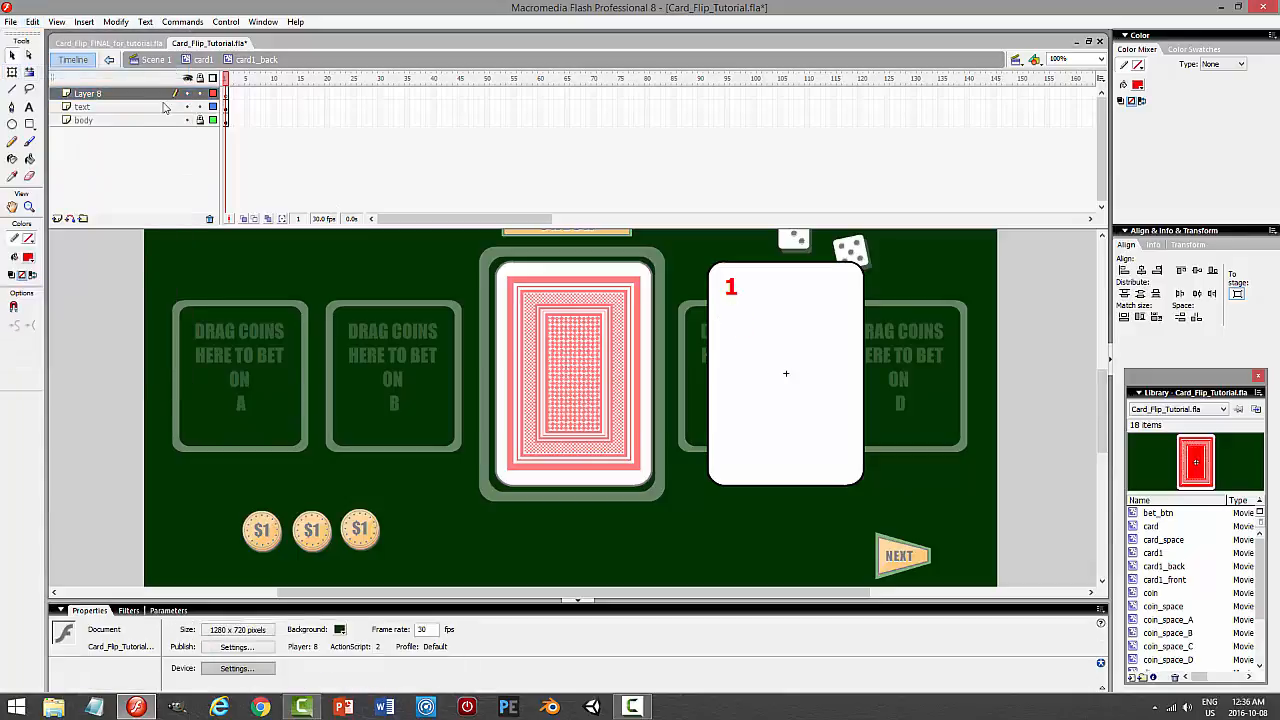
left_click(126, 107)
left_click(33, 22)
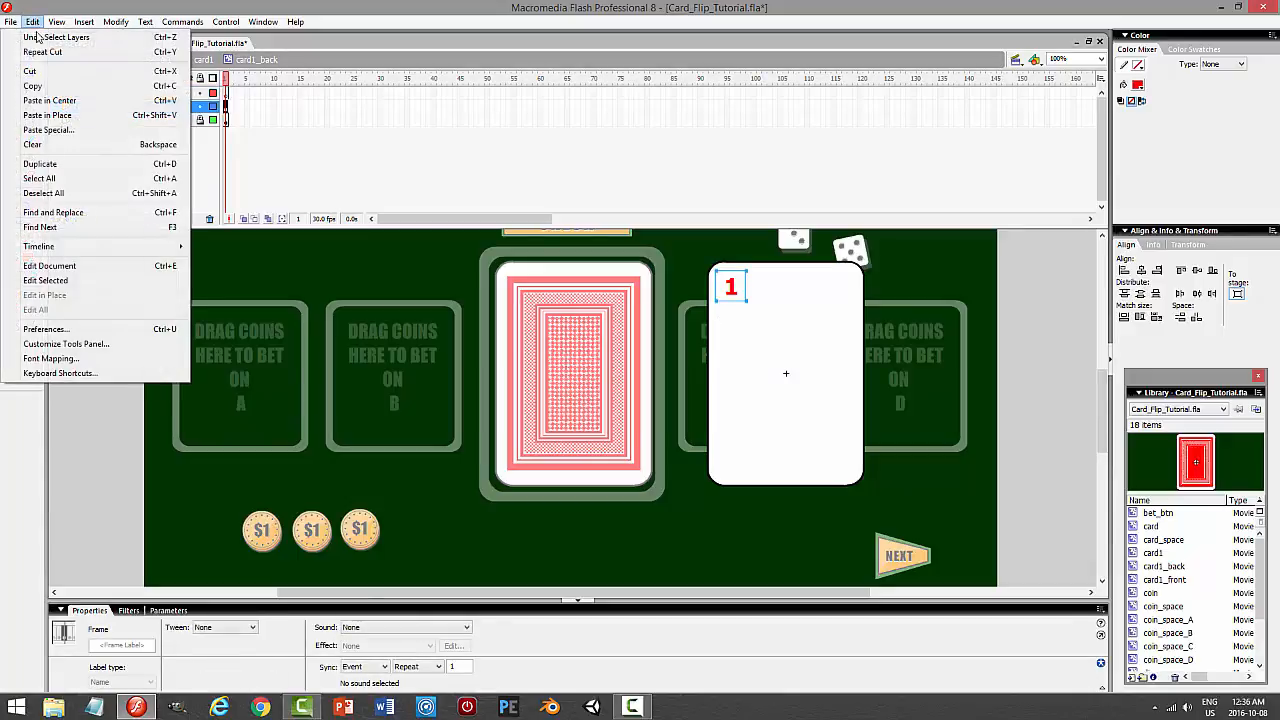
left_click(47, 115)
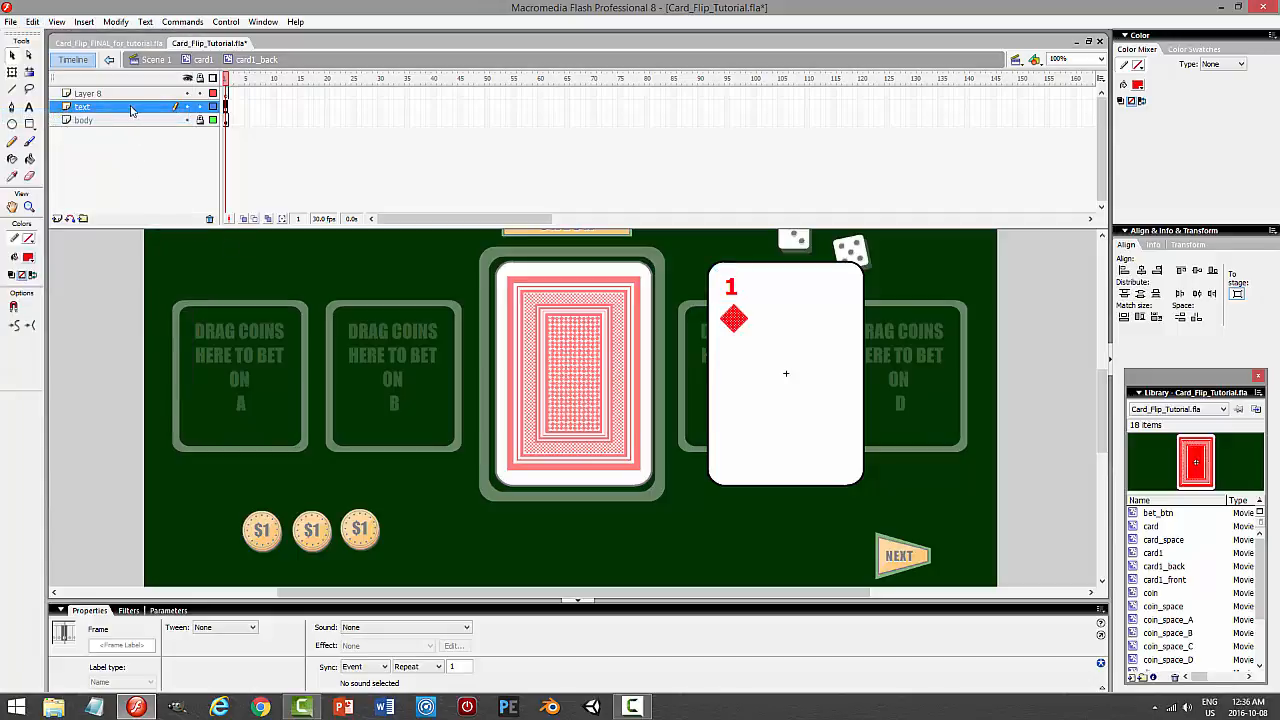
Rename the text layer as "number and symbol".
double_click(166, 107)
type("number and symbol")
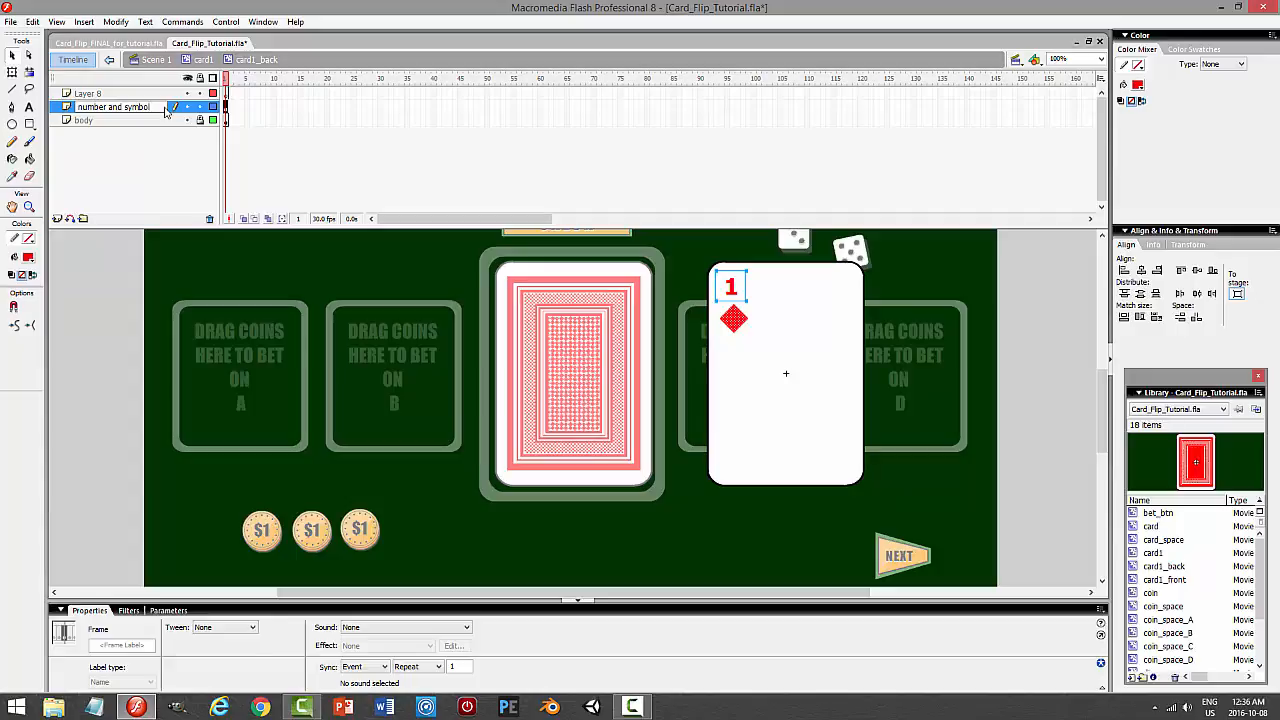
key("Return")
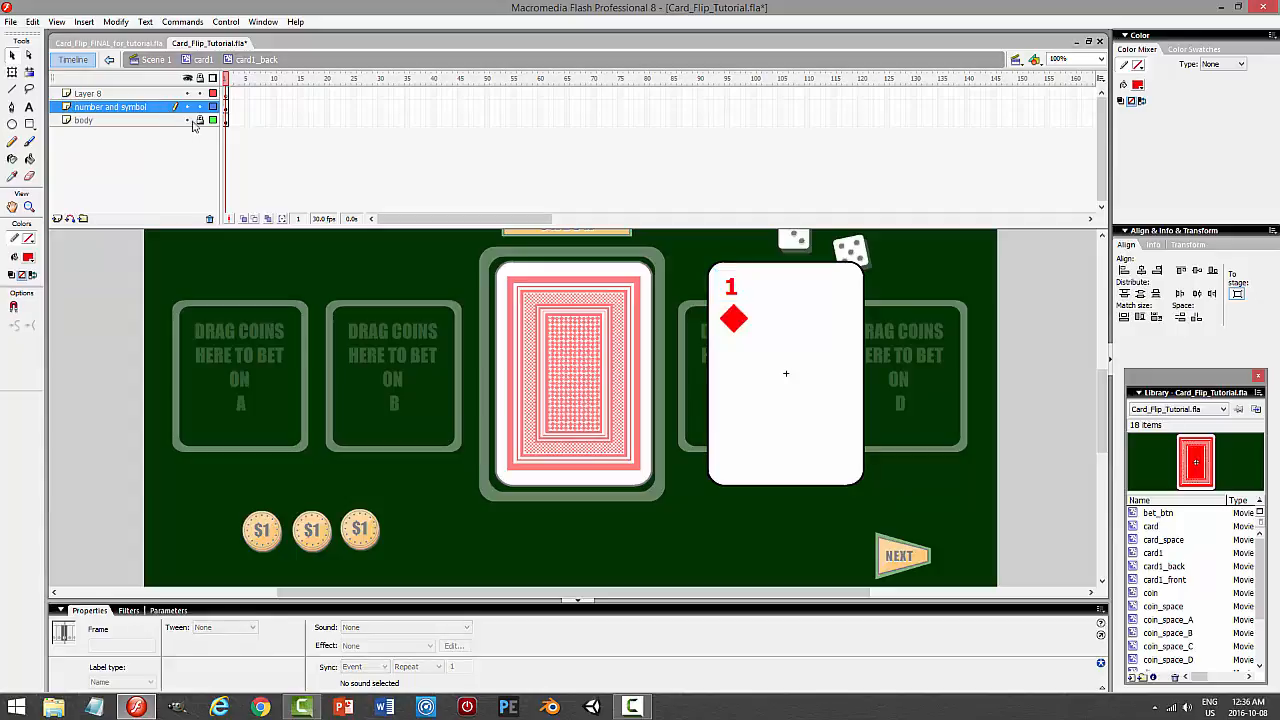
Nudge the diamond slightly left and up so it sits centred beneath the 1.
left_click(737, 318)
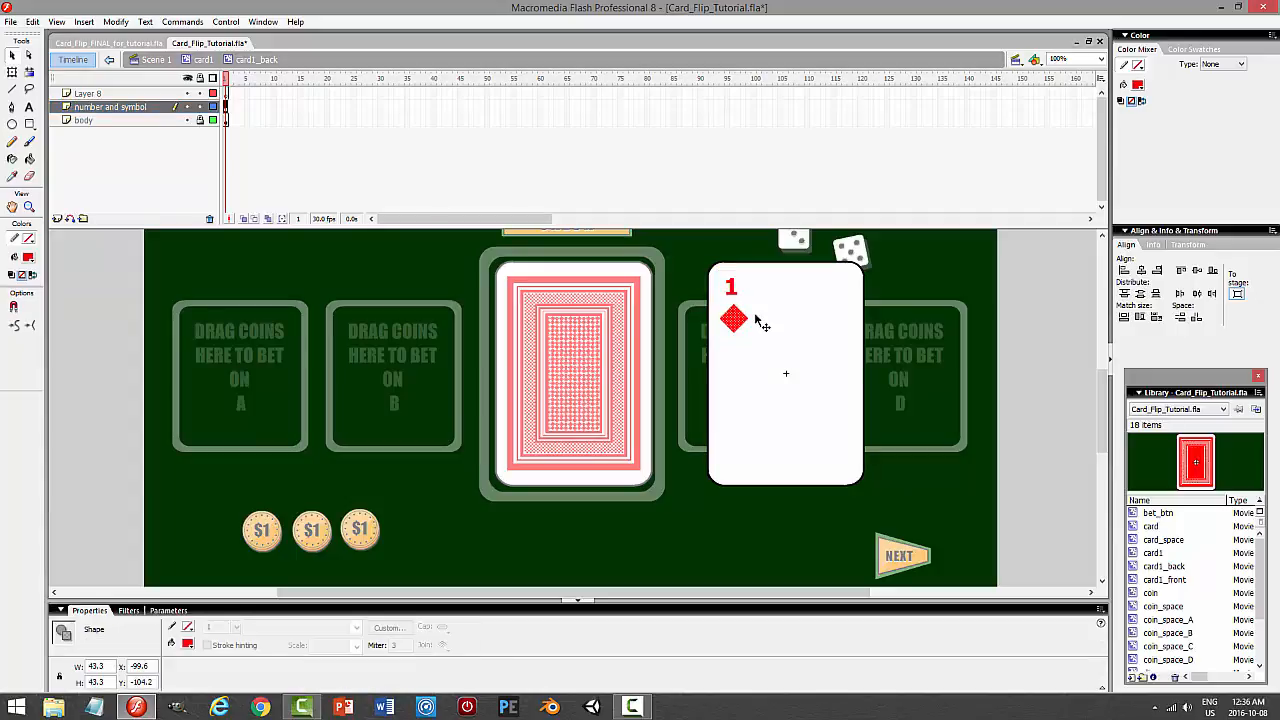
key("Left")
key("Up")
key("Left")
Copy the 1 and diamond, paste the duplicate in place, and flip it vertically.
left_click(143, 108)
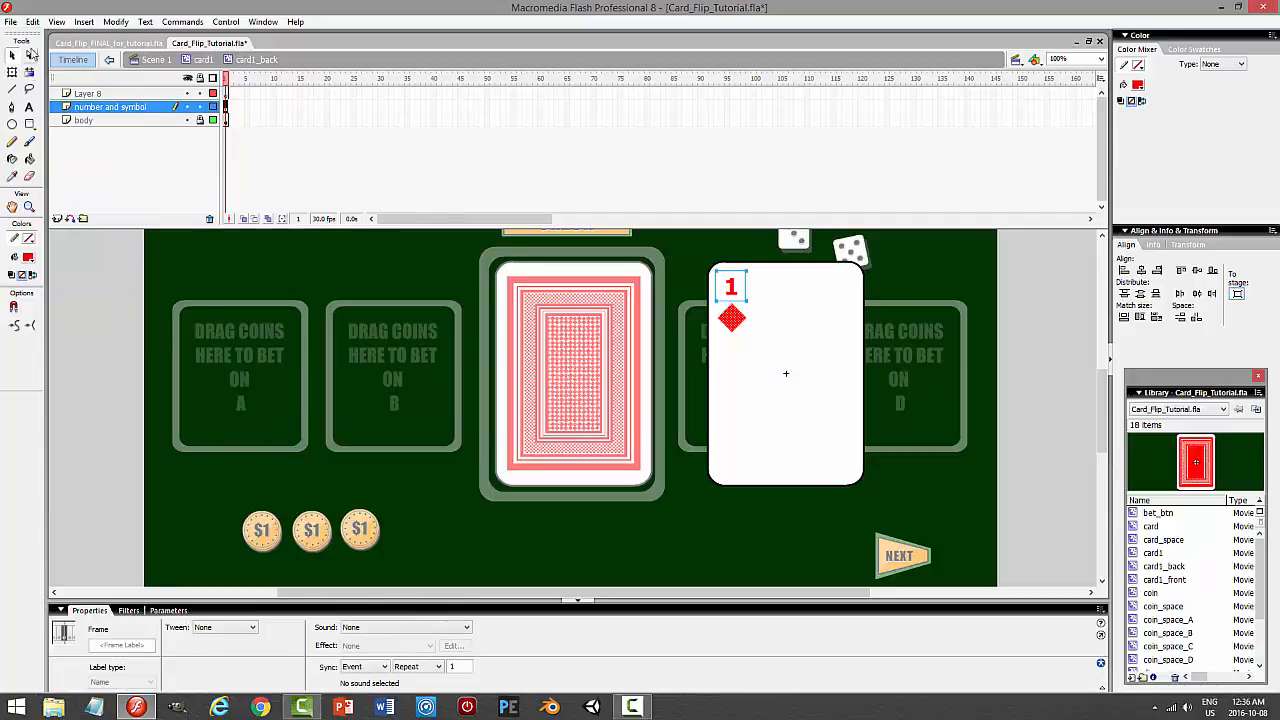
left_click(32, 22)
left_click(32, 86)
left_click(32, 22)
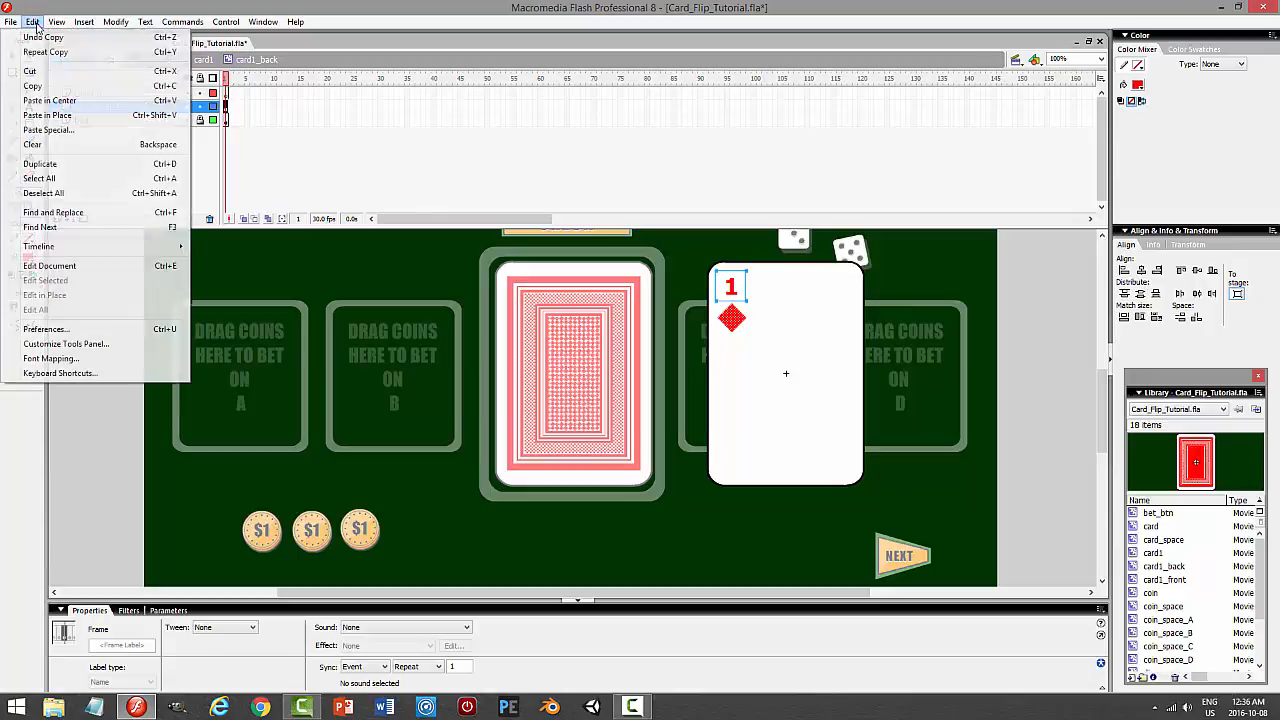
left_click(62, 116)
left_click(115, 22)
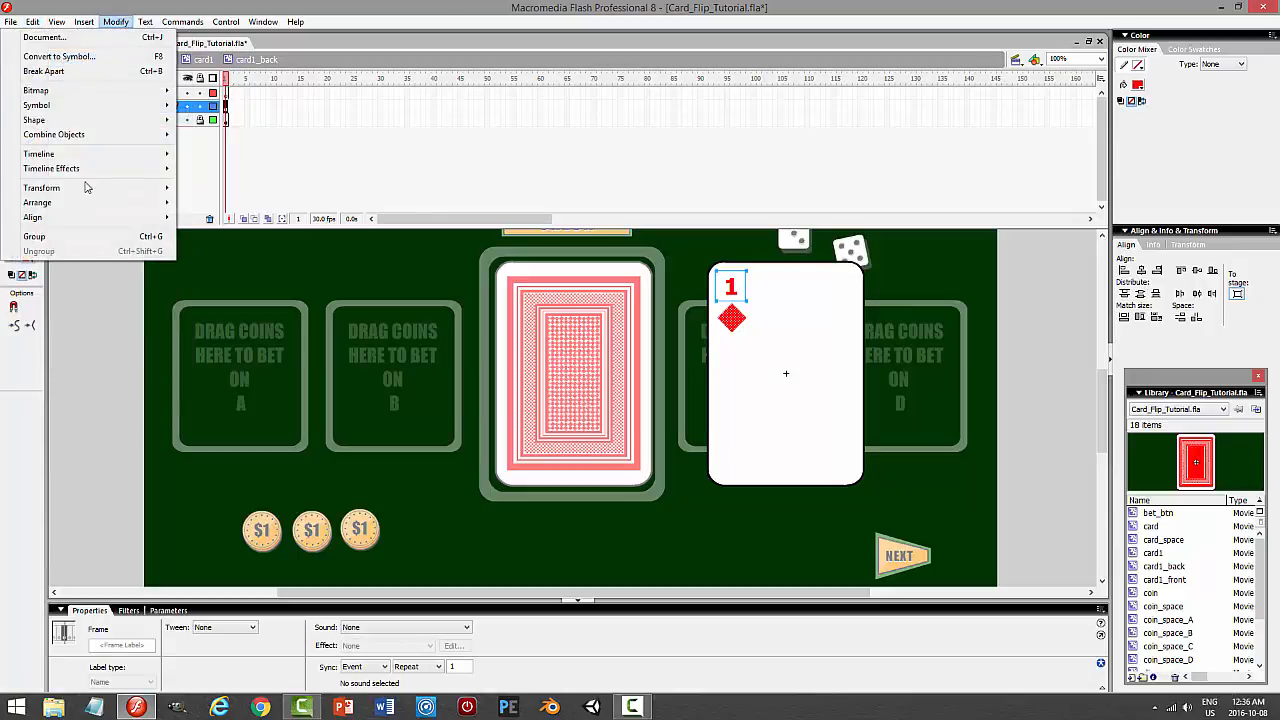
mouse_move(86, 190)
left_click(264, 313)
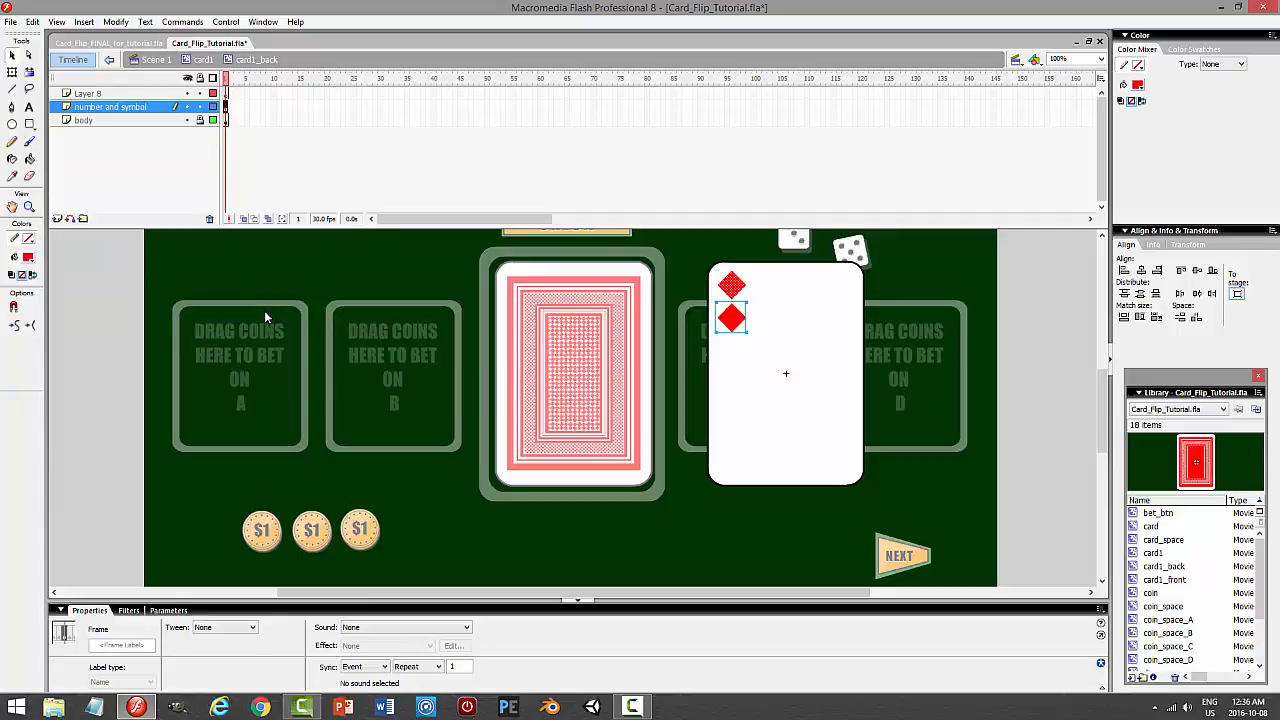
Move the flipped 1 and diamond to the card's lower-right corner and save the document.
key("Right")
key("Right")
key("Right")
key("Right")
key("Right")
key("Right")
key("Right")
key("Right")
key("Right")
key("Right")
key("Right")
key("Right")
key("Right")
key("Right")
key("Right")
key("Right")
key("Right")
key("Right")
key("Right")
key("Right")
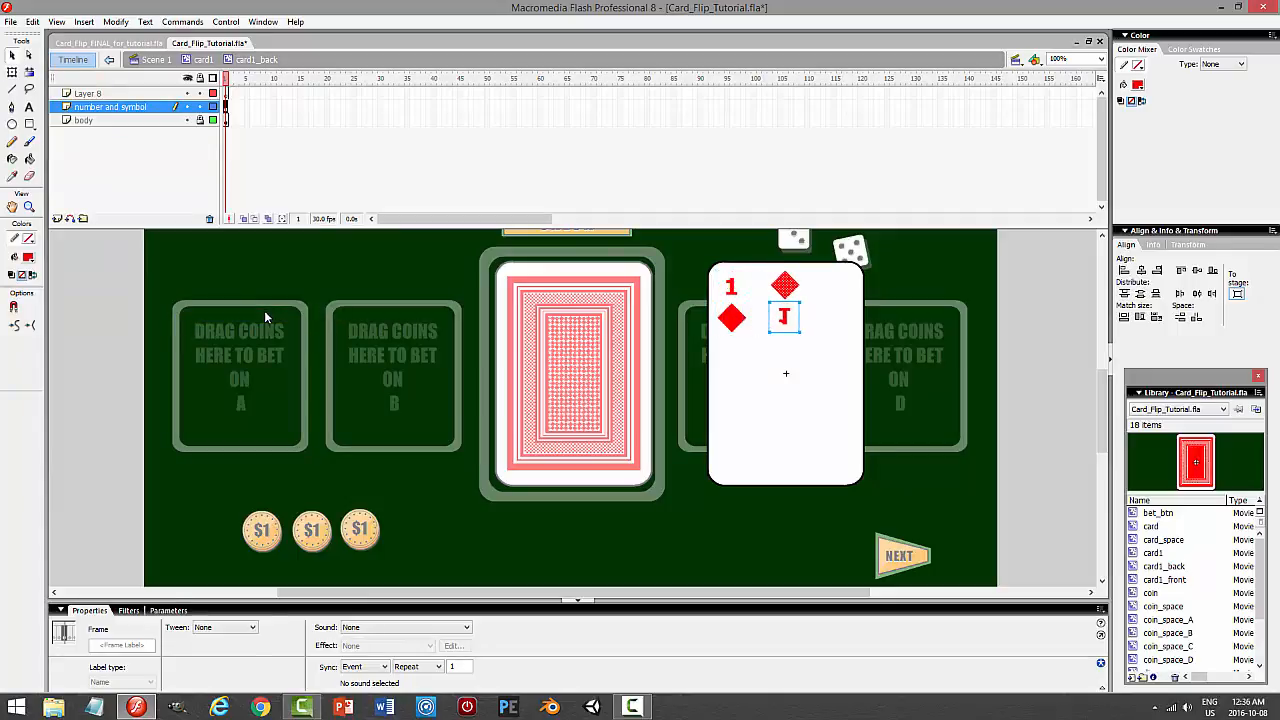
key("Right")
key("Right")
key("Right")
key("Right")
key("Right")
key("Right")
key("Right")
key("Right")
key("Right")
key("Right")
key("Right")
key("Right")
key("Right")
key("Right")
key("Right")
key("Right")
key("Right")
key("Right")
key("Right")
key("Right")
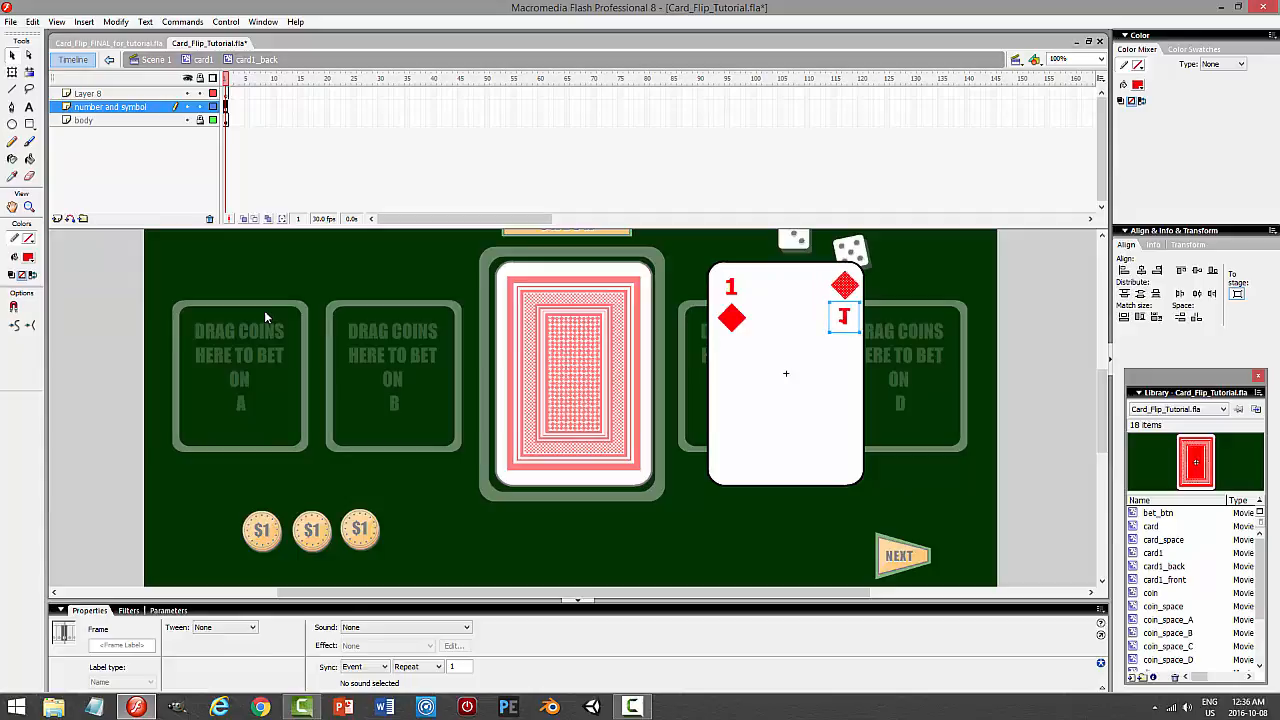
key("Down")
key("Down")
key("Down")
key("Down")
key("Down")
key("Down")
key("Down")
key("Down")
key("Down")
key("Down")
key("Down")
key("Down")
key("Down")
key("Down")
key("Down")
key("Down")
key("Down")
key("Down")
key("Down")
key("Down")
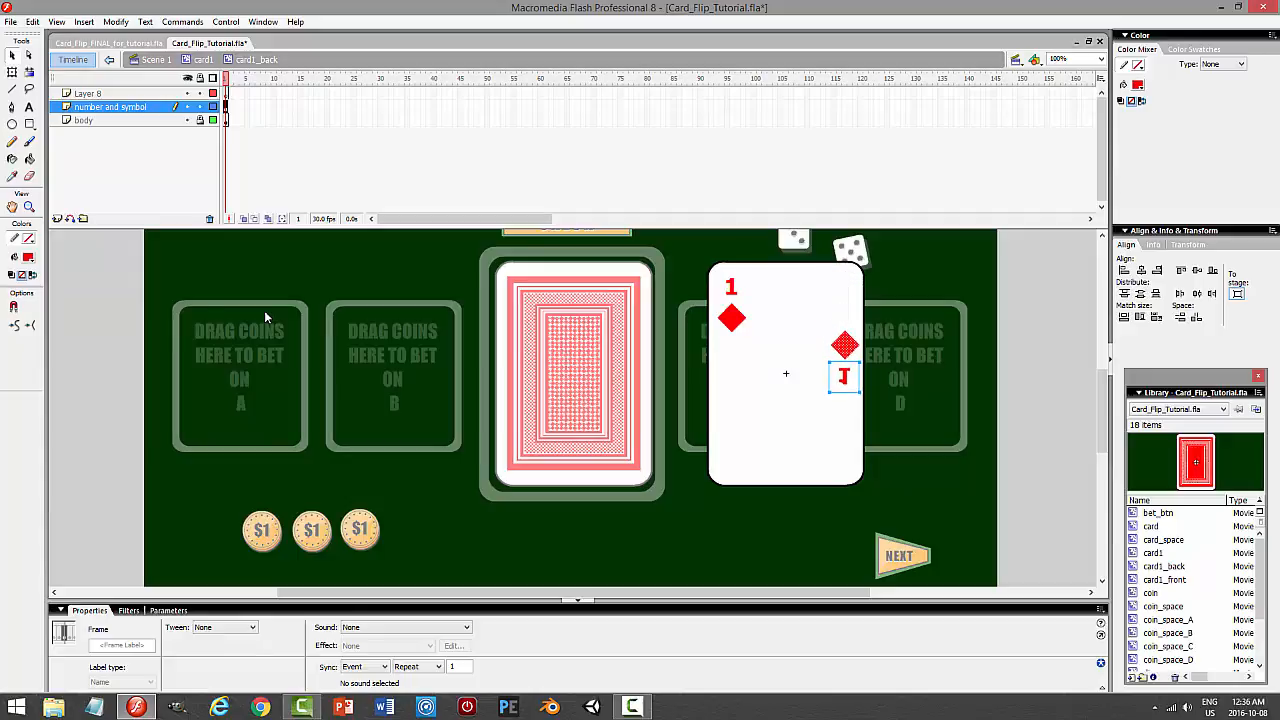
key("Down")
key("Down")
key("Down")
key("Down")
key("Down")
key("Down")
key("Down")
key("Down")
key("Down")
key("Down")
key("Down")
key("Down")
key("Down")
key("Down")
key("Down")
key("Down")
key("Down")
key("Down")
key("Down")
key("Down")
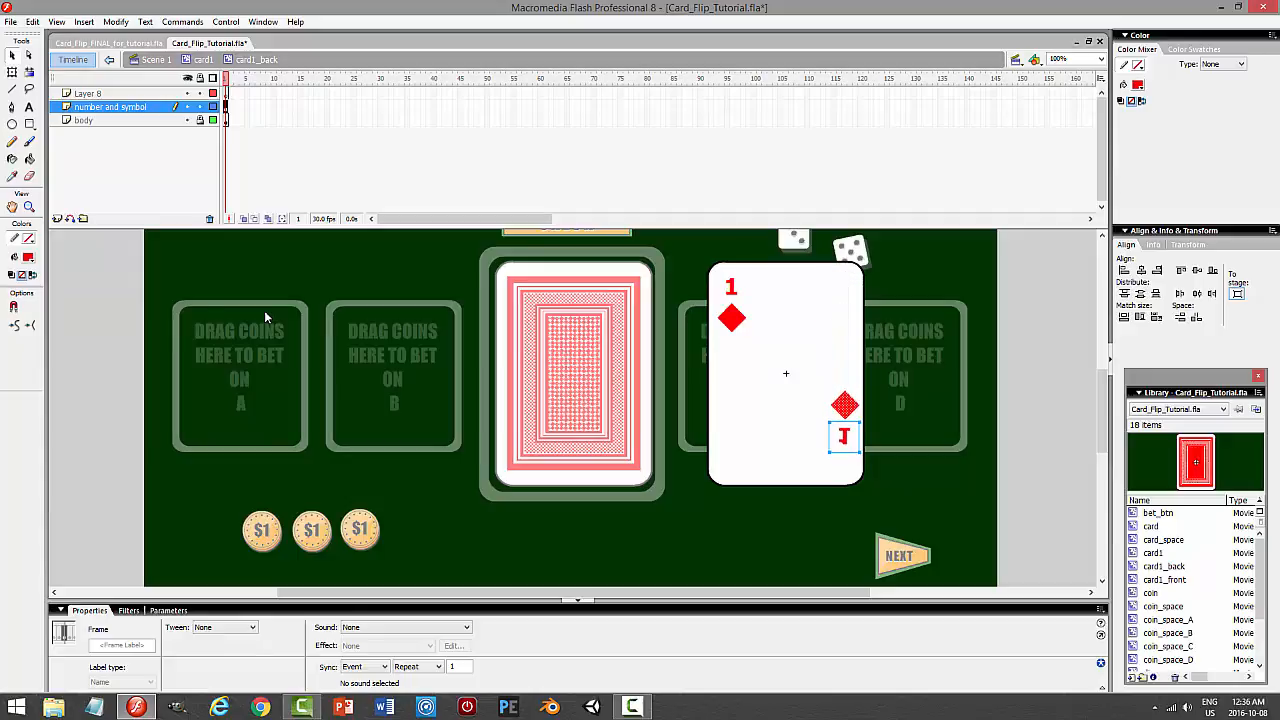
key("Down")
key("Down")
key("Down")
key("Down")
key("Down")
key("Down")
key("Down")
key("Down")
key("Down")
key("Down")
key("Down")
key("Down")
key("Down")
key("Down")
key("Down")
key("Down")
key("Down")
key("Down")
key("Down")
key("Down")
key("Left")
key("Left")
key("Left")
key("Left")
key("Left")
key("Left")
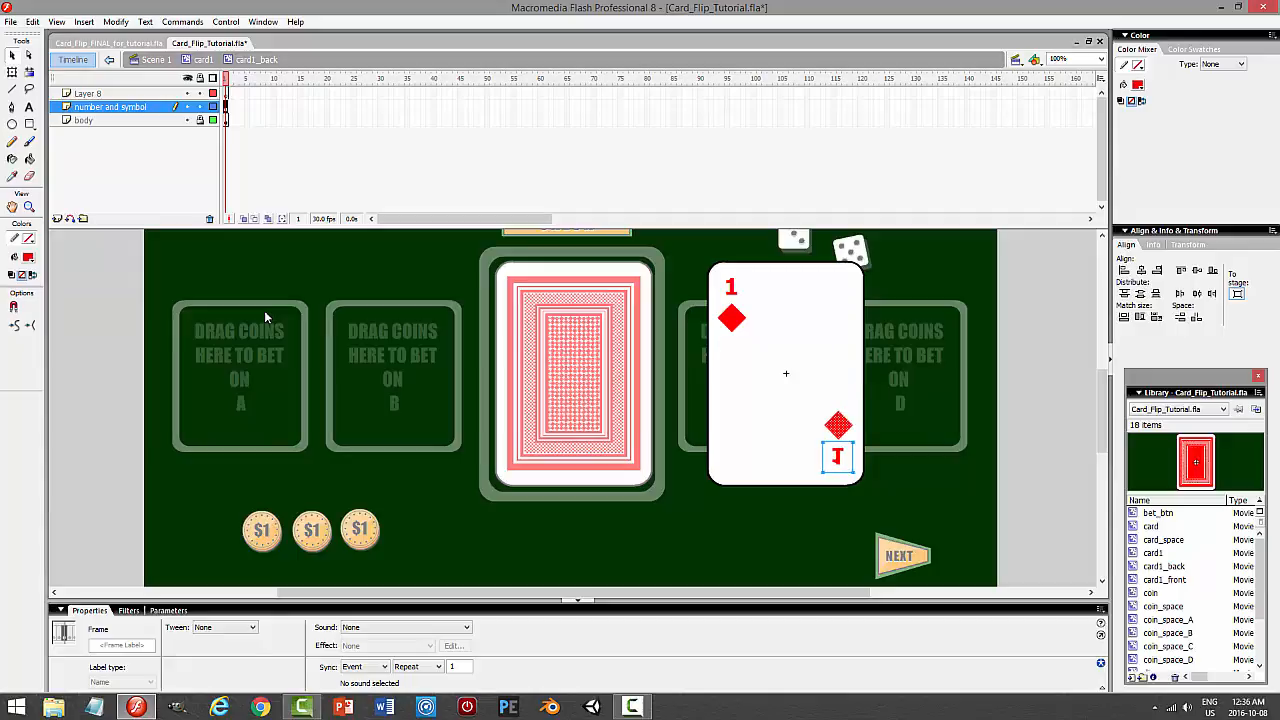
key("Down")
key("Down")
key("Down")
key("Down")
key("Down")
key("Down")
key("Right")
key("Right")
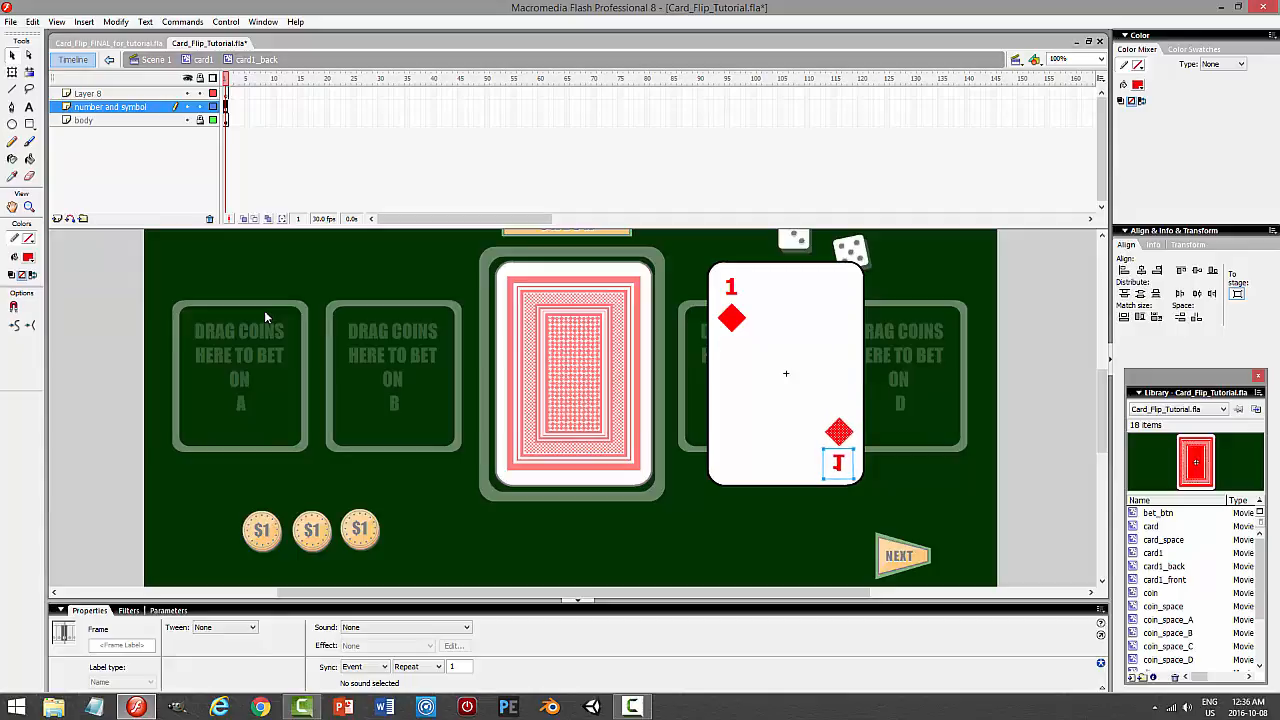
left_click(1051, 314)
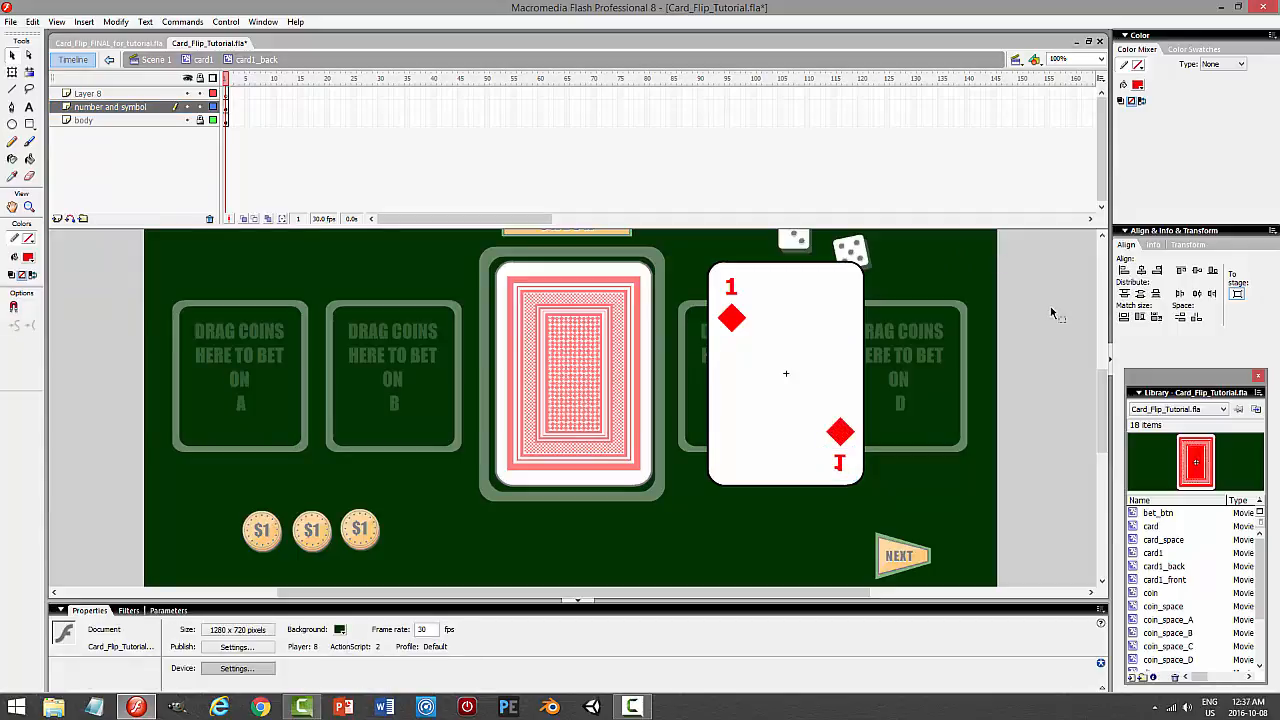
key("ctrl+s")
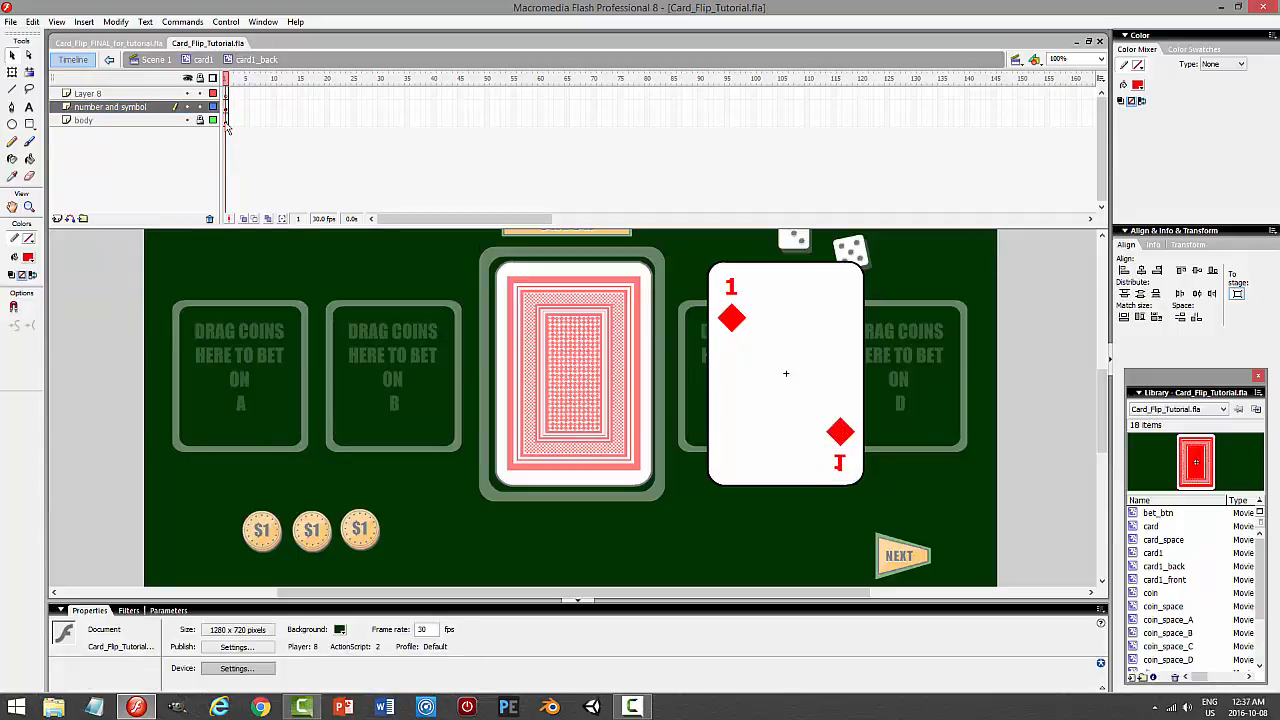
Lock the number and symbol layer and rename Layer 8 as "text".
left_click(200, 107)
left_click(152, 95)
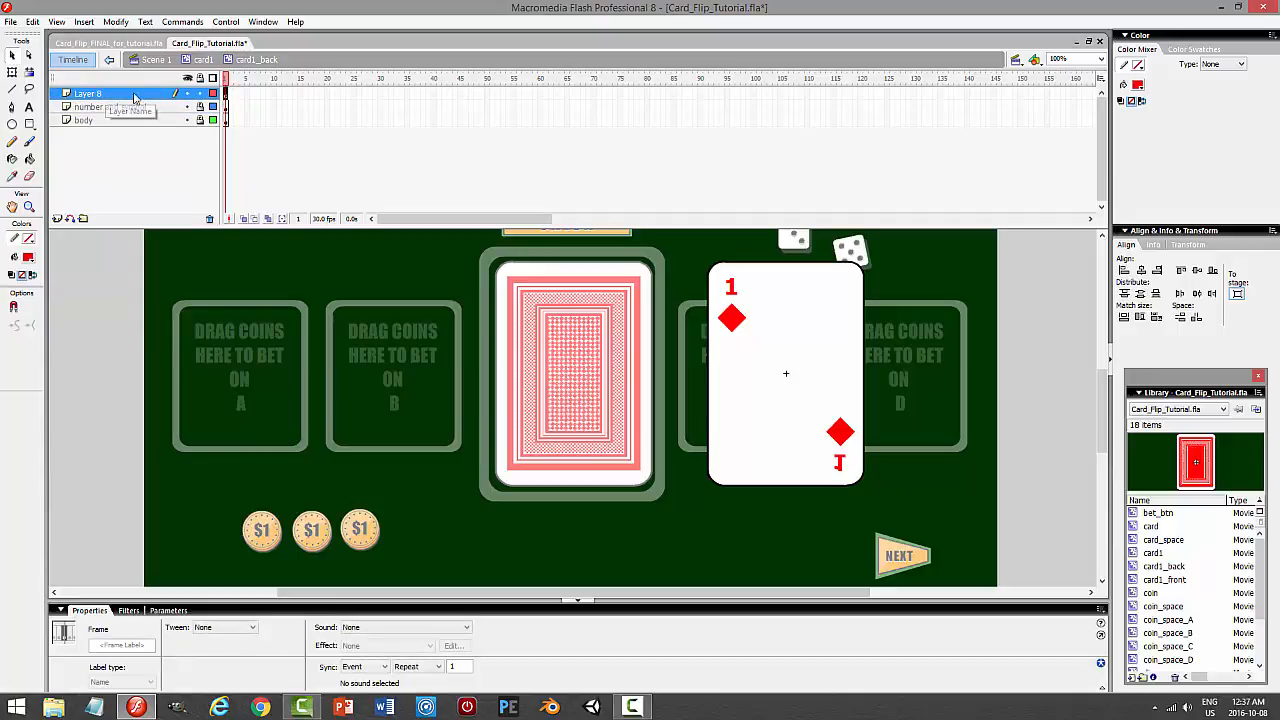
double_click(134, 95)
type("text")
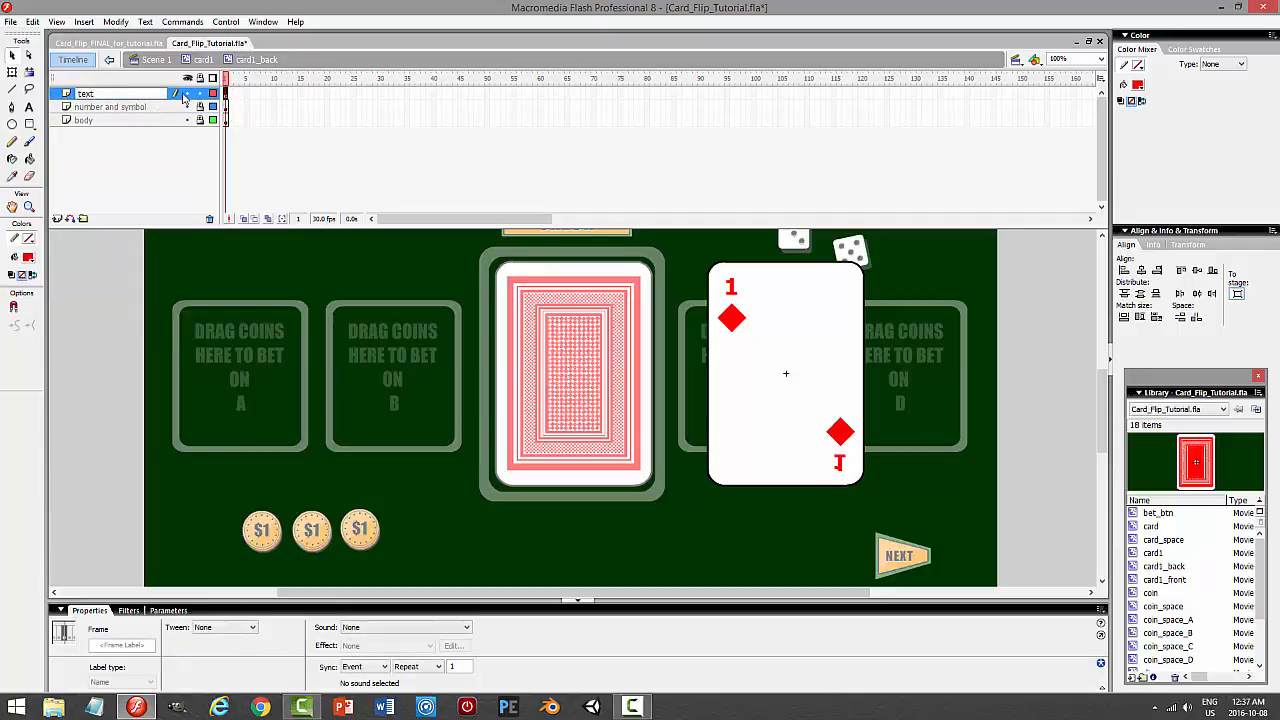
key("Return")
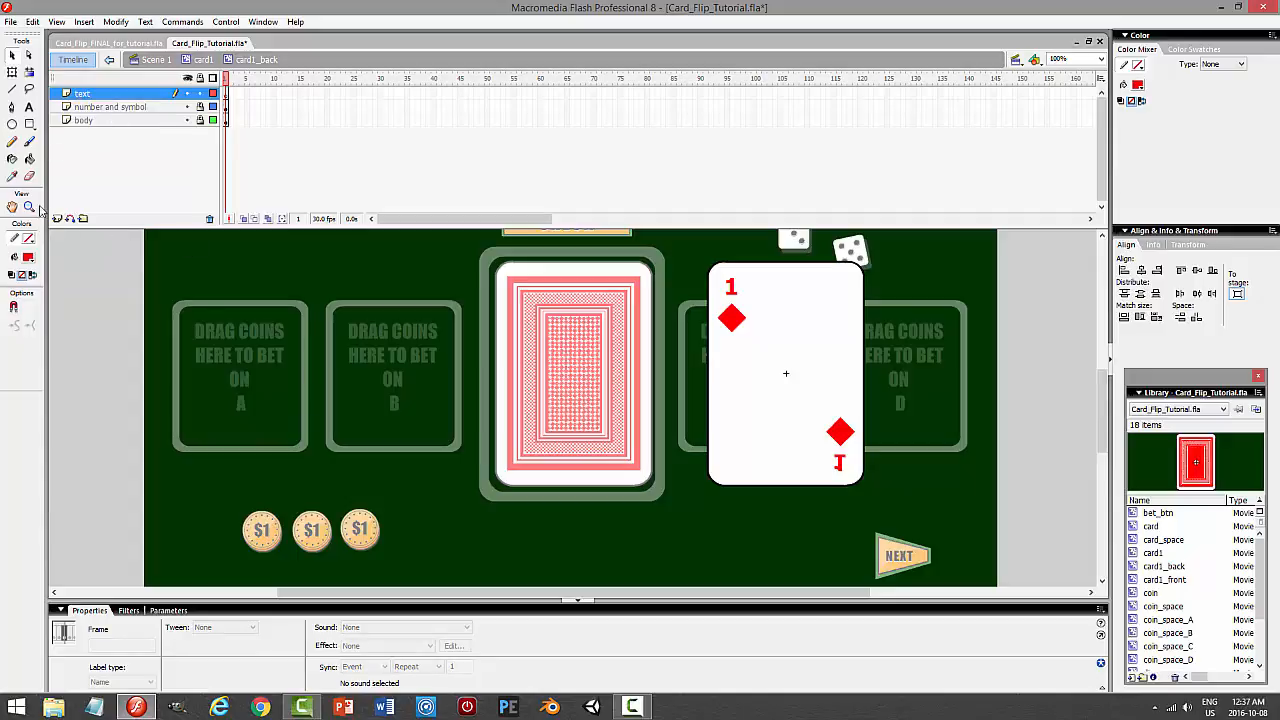
Set the fill to black and configure the Text tool with black text at size 20.
left_click(28, 259)
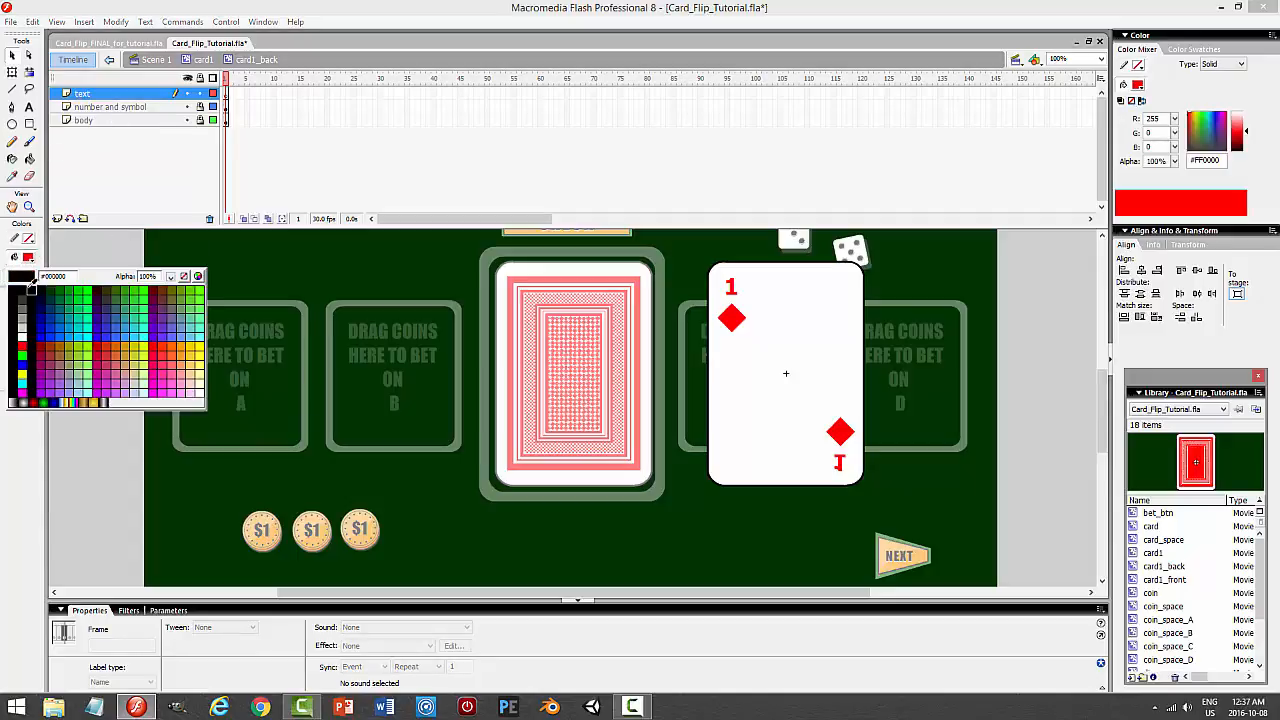
left_click(12, 276)
left_click(29, 107)
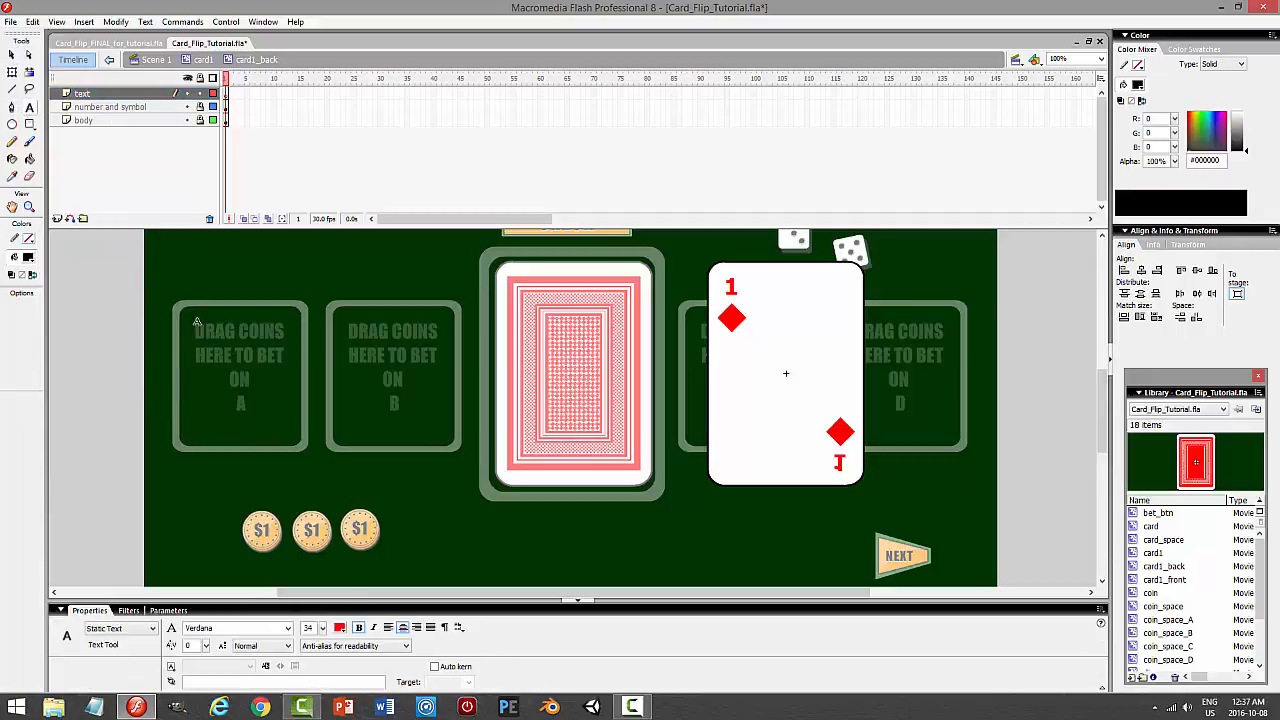
left_click(340, 627)
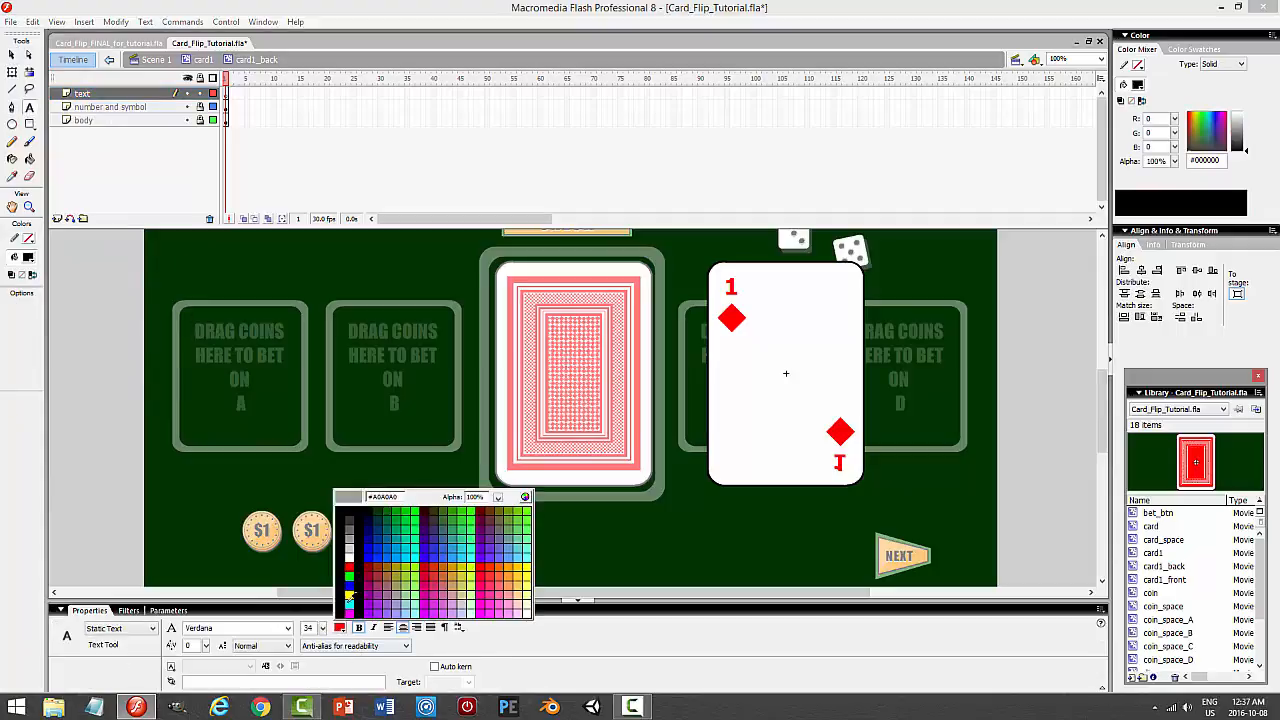
left_click(349, 516)
left_click_drag(314, 628, 281, 627)
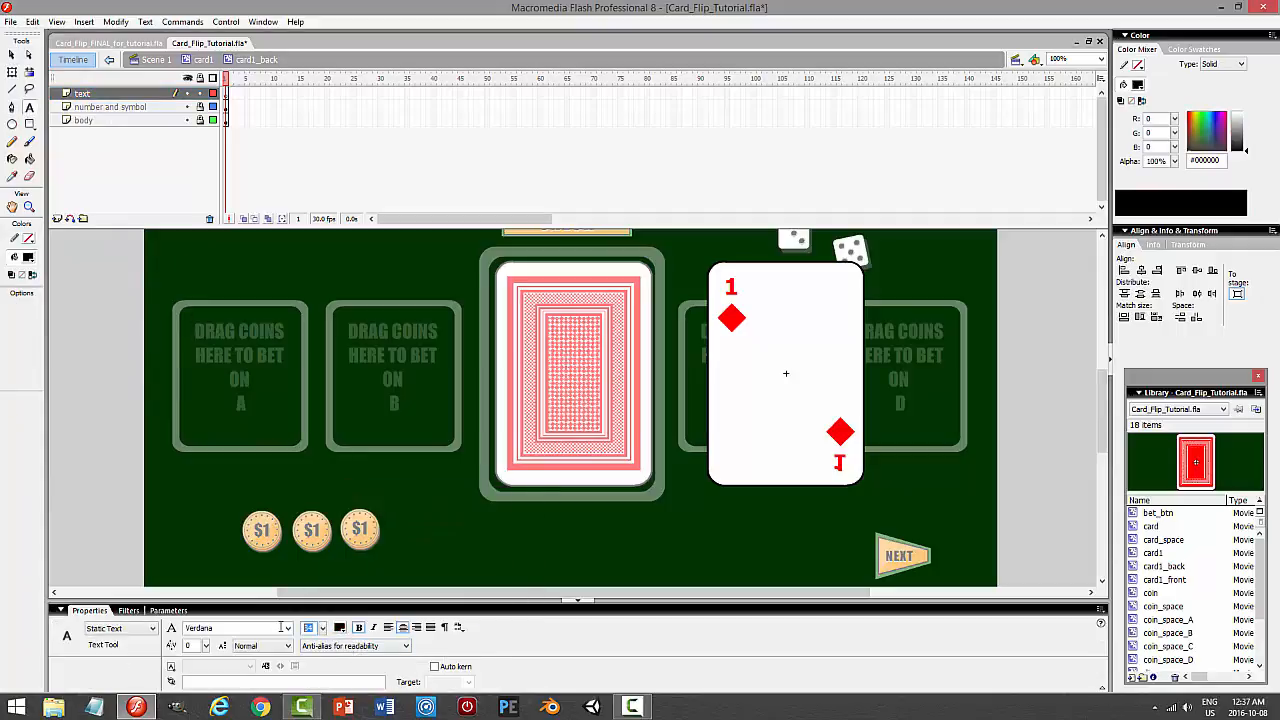
type("2")
Add a left-aligned text box reading "The control centre of the cell is the:" beside the card's upper 1, widened to about 150 px.
left_click_drag(755, 286, 843, 296)
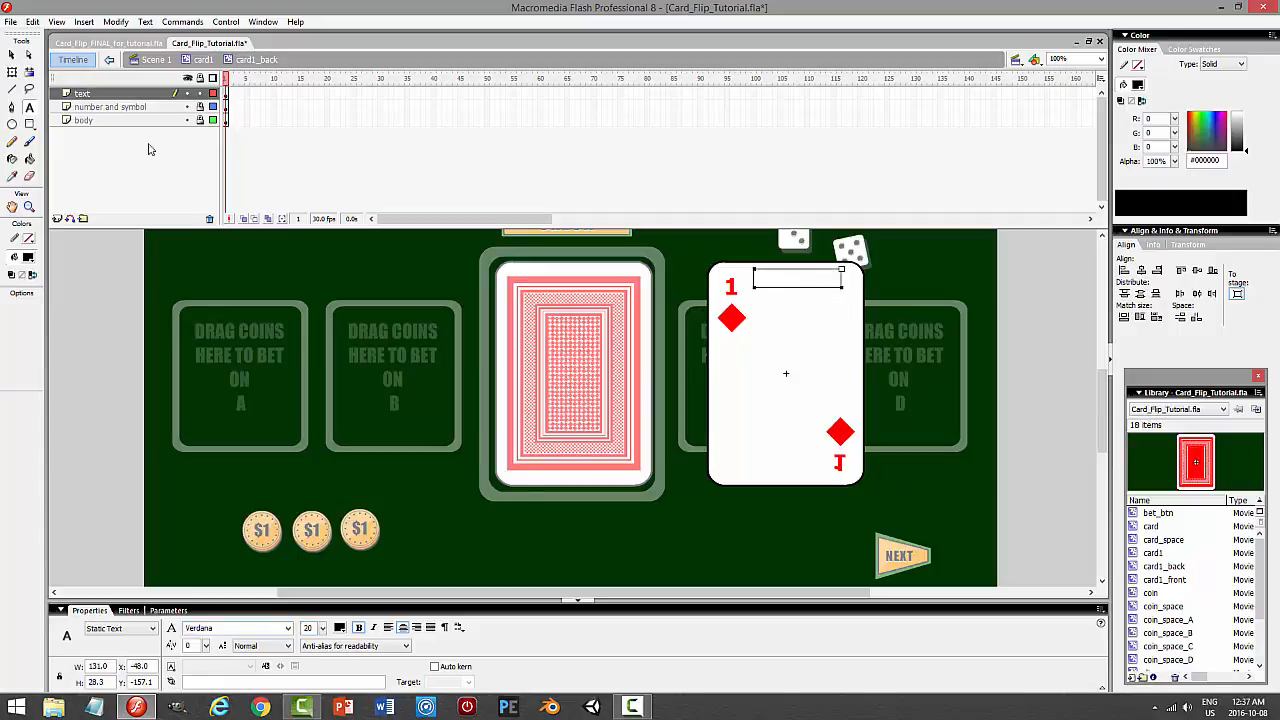
left_click(389, 629)
type("The control")
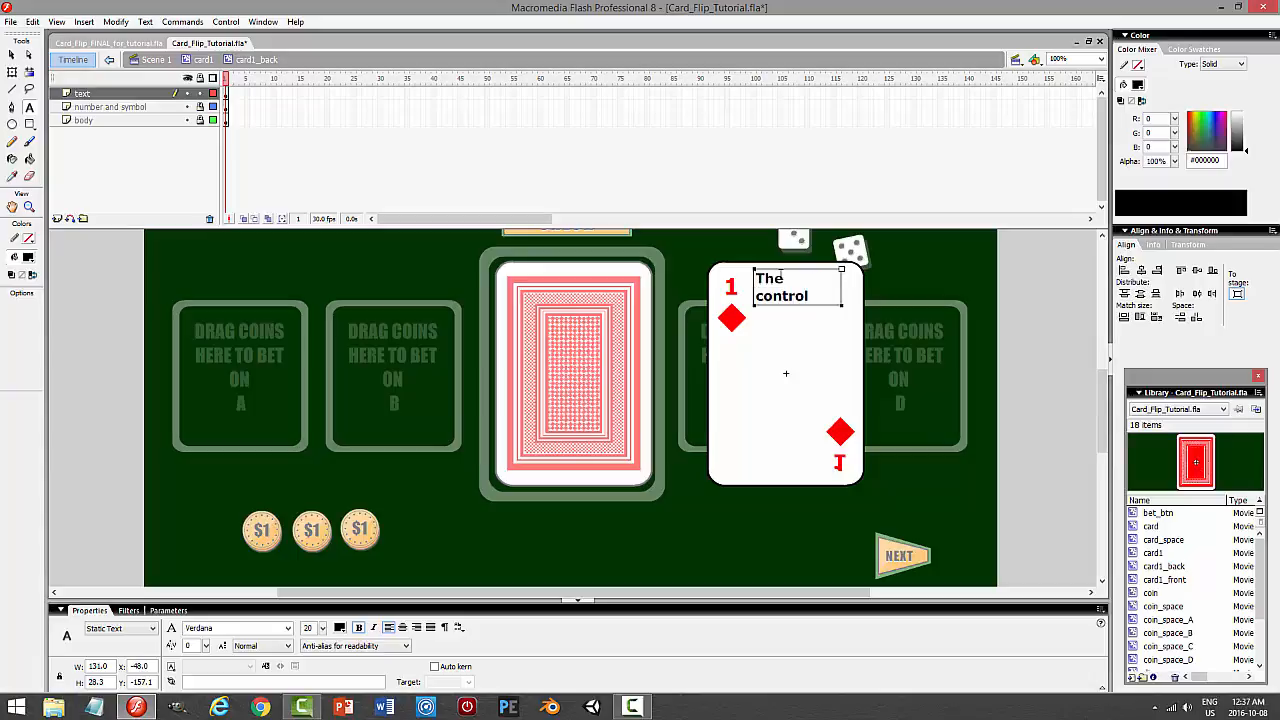
type(" centre of the cell is the:")
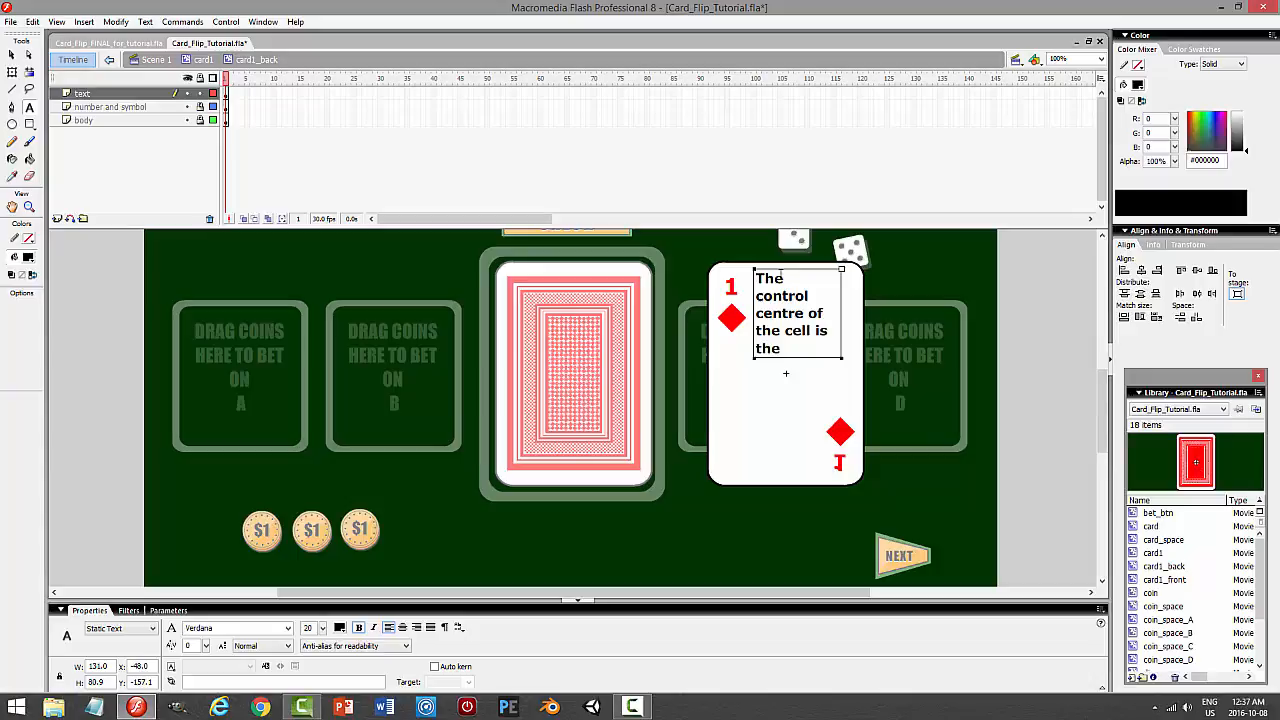
left_click(12, 56)
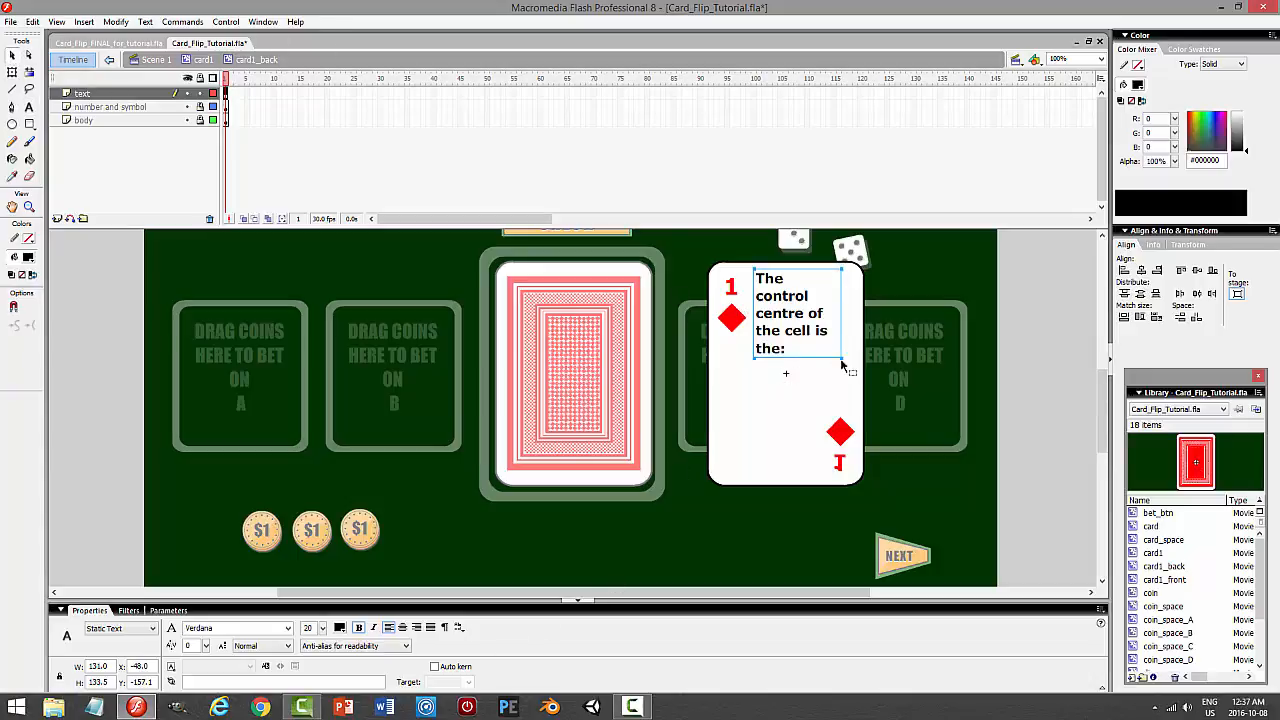
left_click_drag(843, 356, 855, 355)
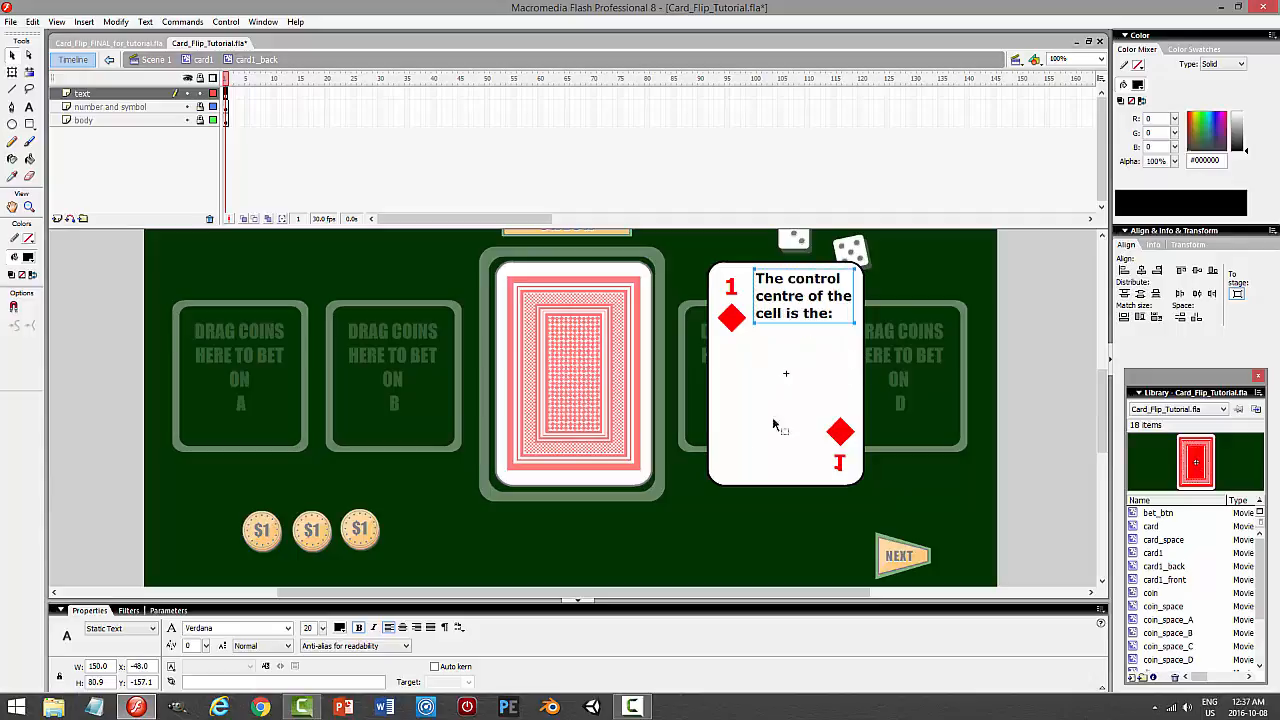
Make the question text italic and set its font size to 16.
left_click(373, 628)
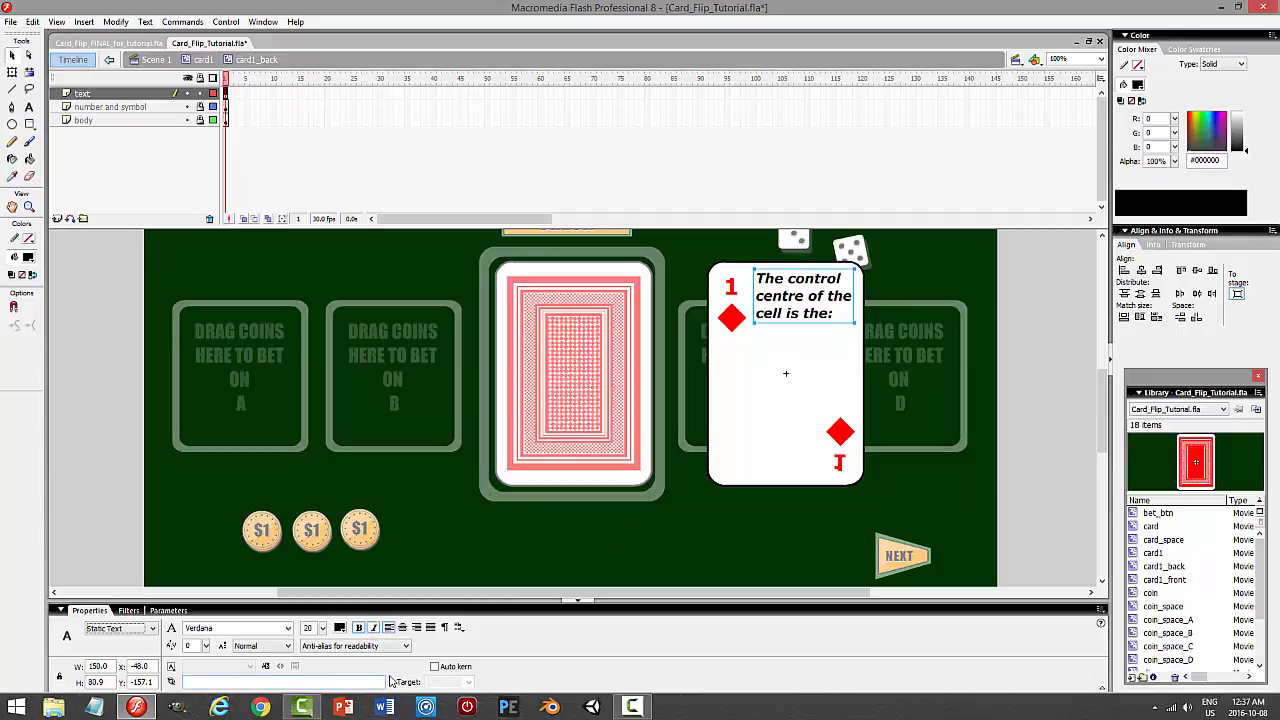
double_click(312, 628)
key("Return")
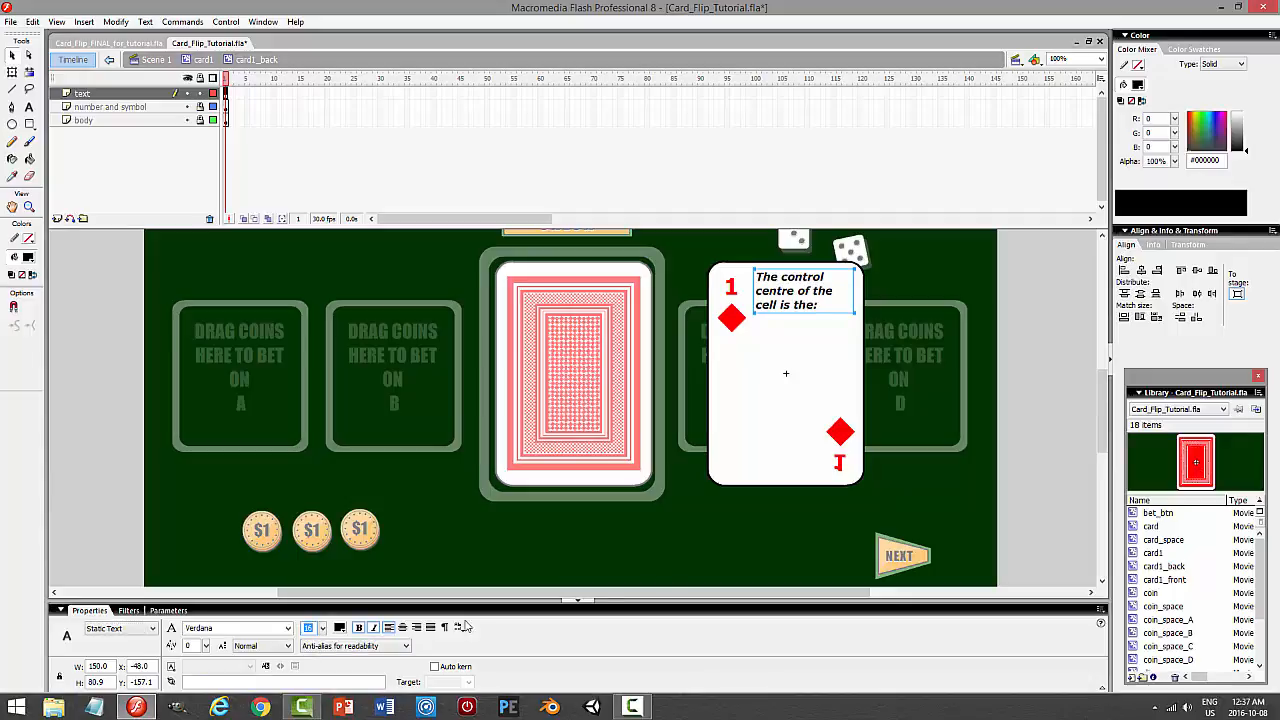
Narrow the question text box to about 141 px and nudge it to about X -41, Y -153.
left_click(786, 291)
left_click_drag(756, 313, 762, 313)
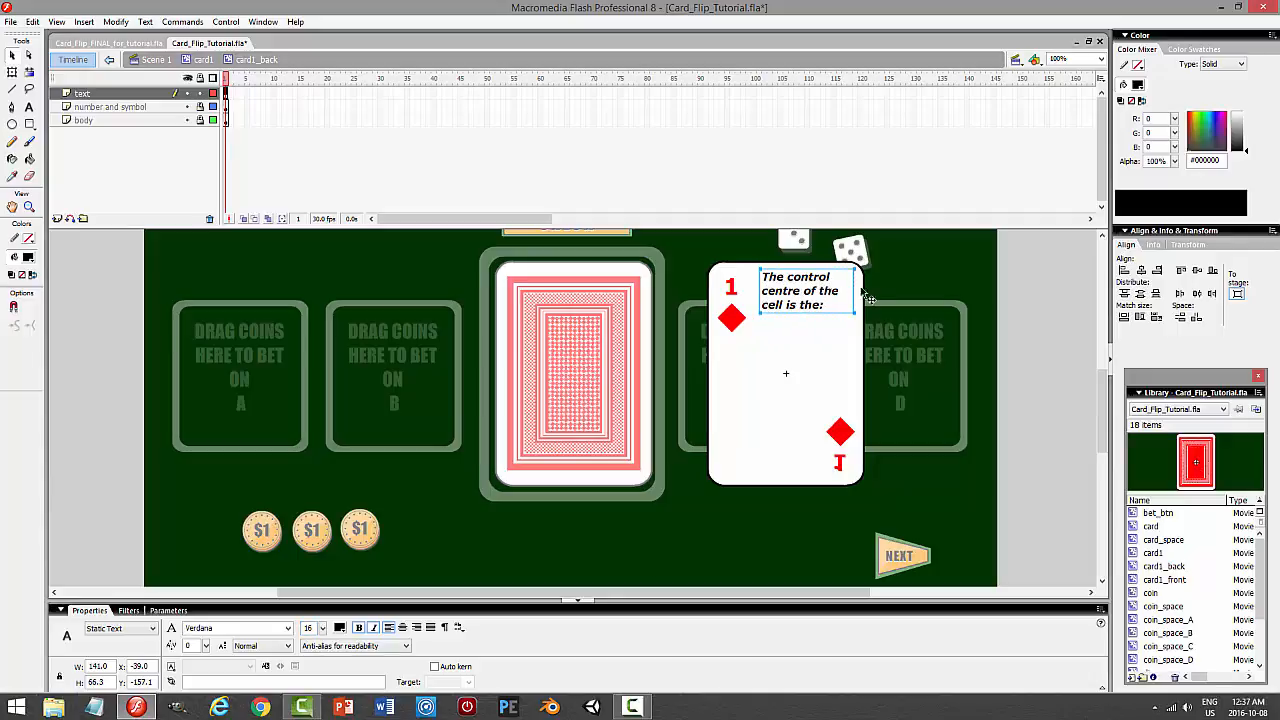
key("Down")
key("Down")
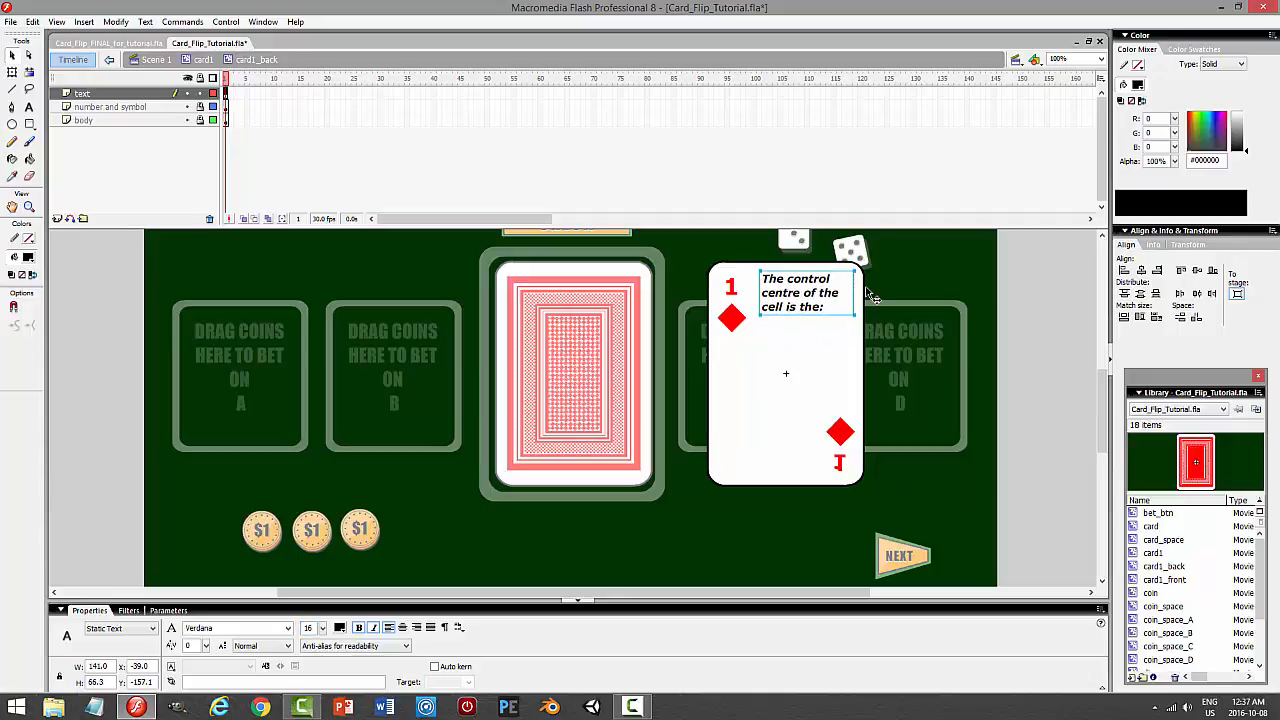
key("Left")
key("Left")
key("Down")
left_click(882, 320)
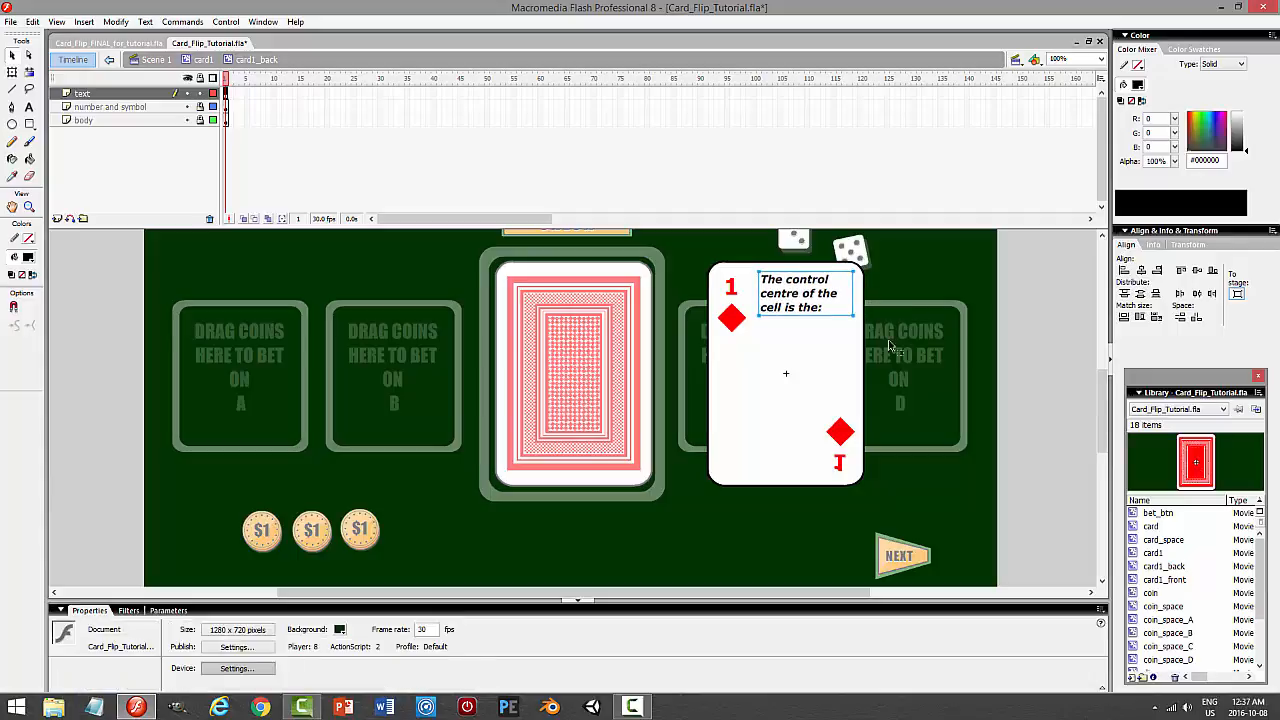
Duplicate the question text below the upper diamond, remove the copy's italics and widen it to about 195 px.
left_click(795, 297)
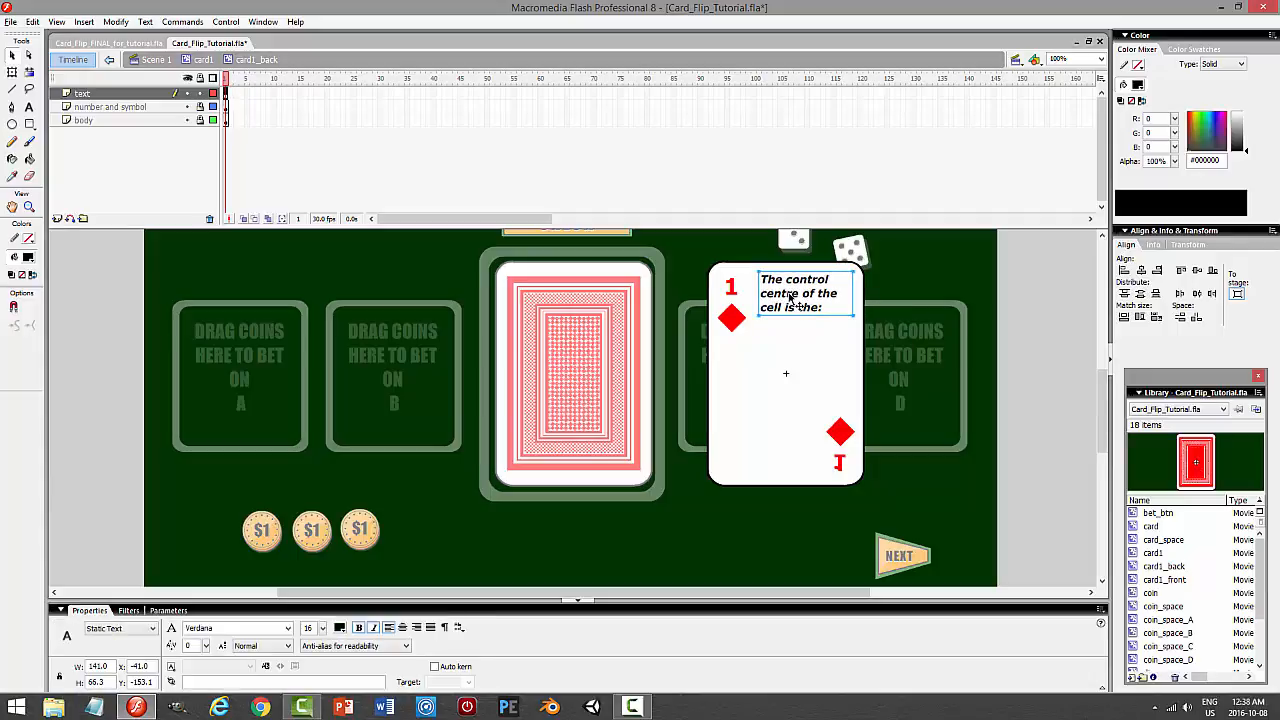
left_click_drag(797, 302, 853, 386)
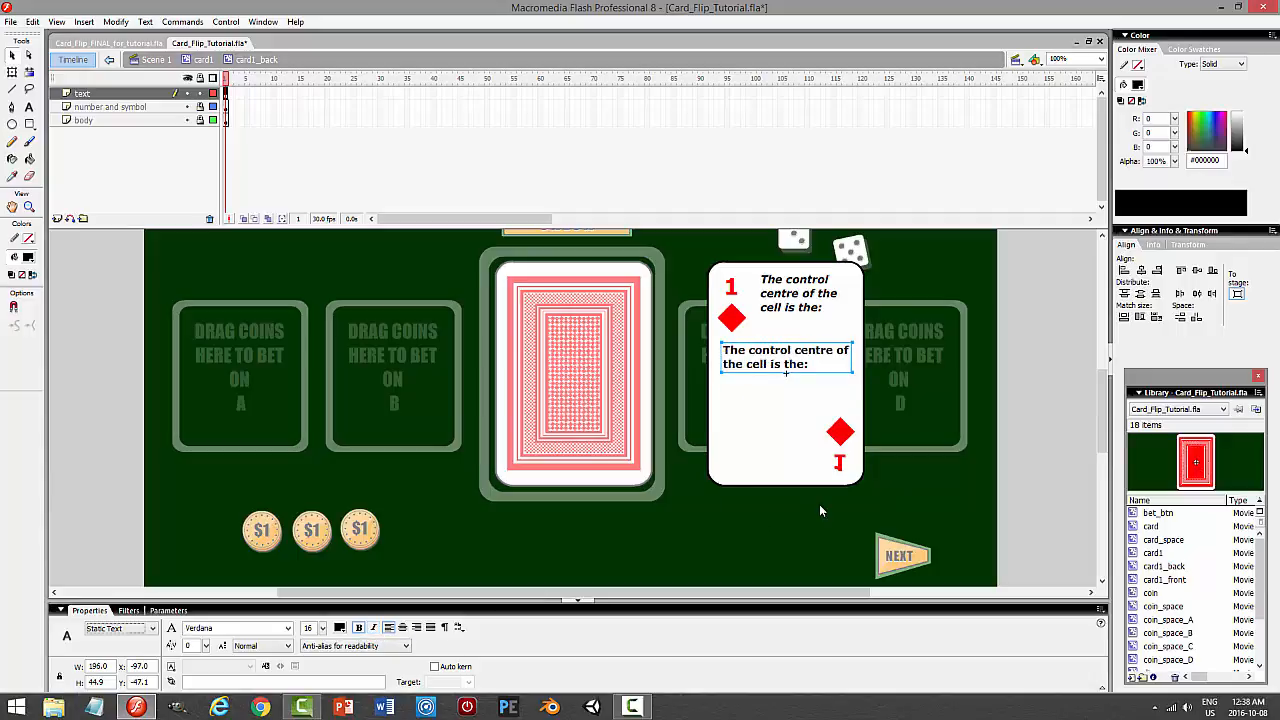
Replace the duplicated text with four answer lines: "(A) vacuole", "(B) ribosome", "(C) nucleus" and "(D) mitochondrion".
left_click(29, 107)
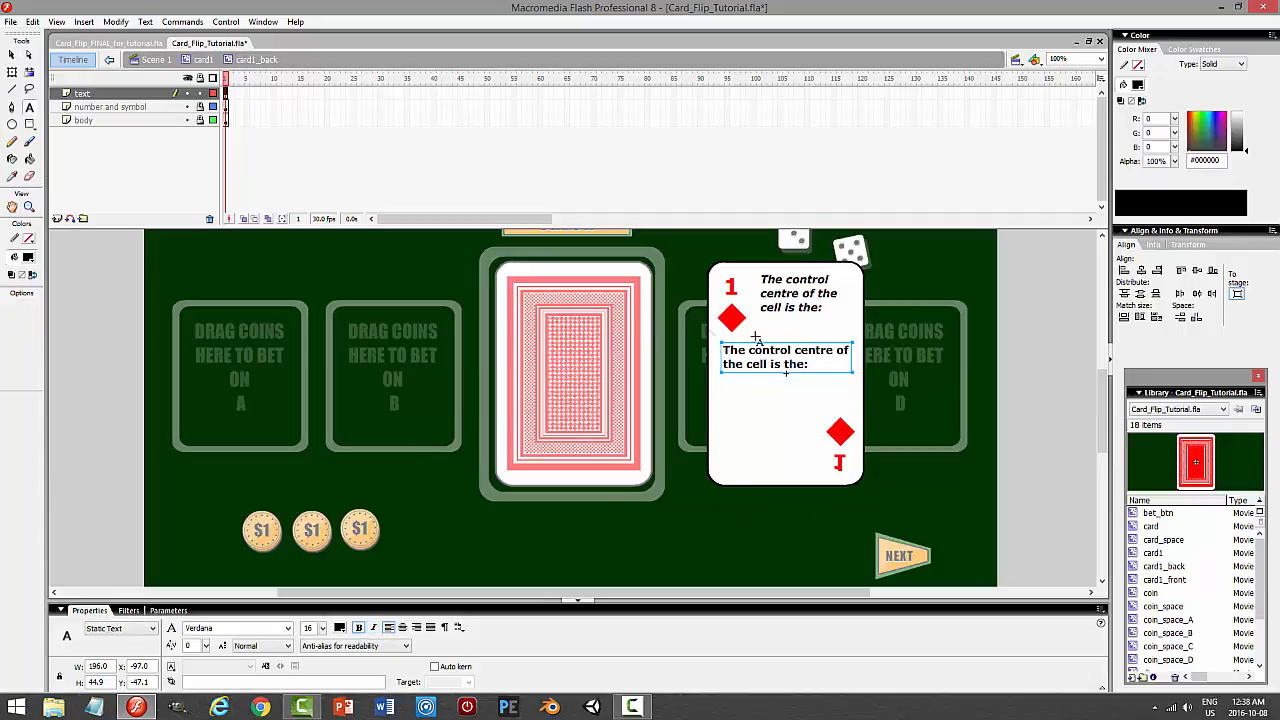
left_click_drag(817, 364, 722, 350)
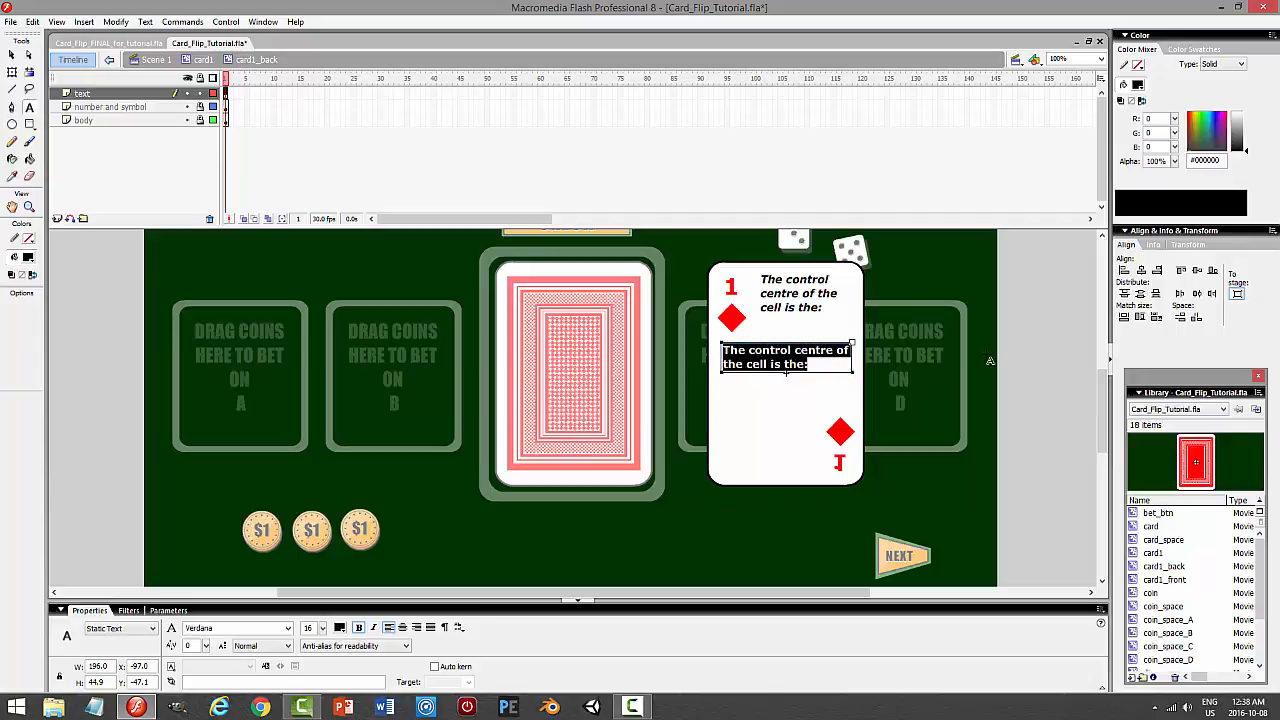
type("(A")
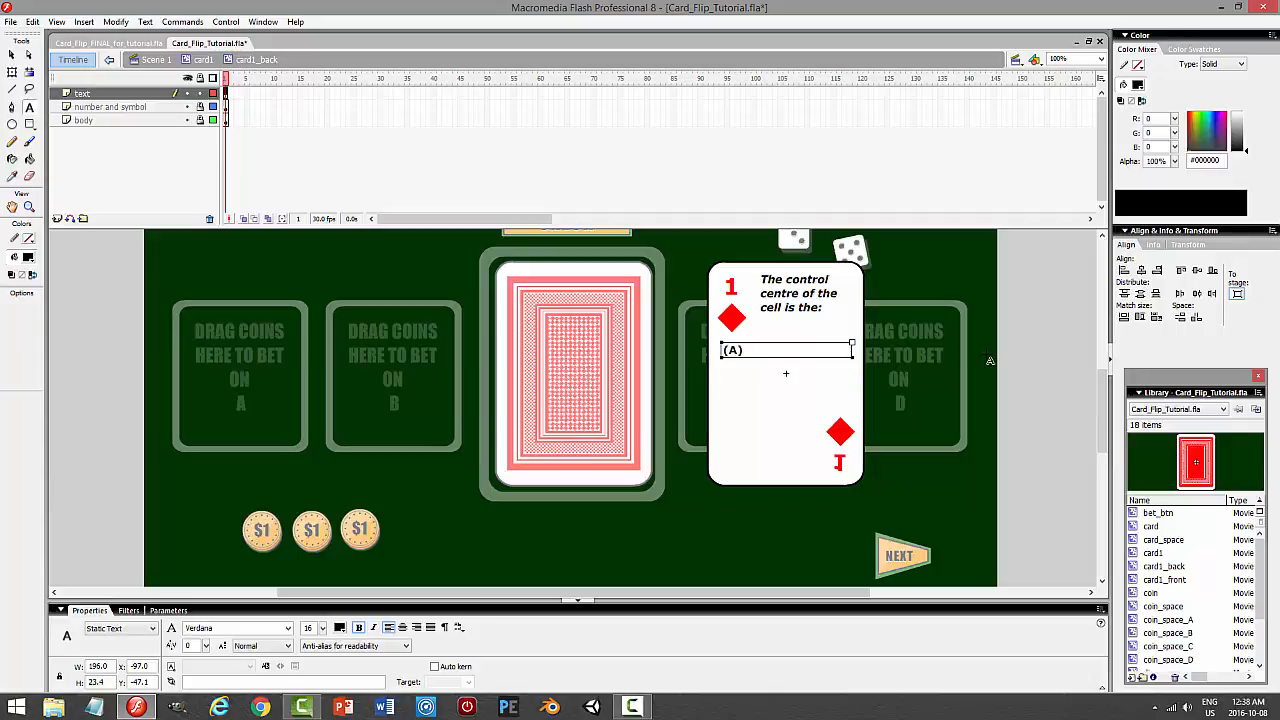
type(") vacuole")
key("Return")
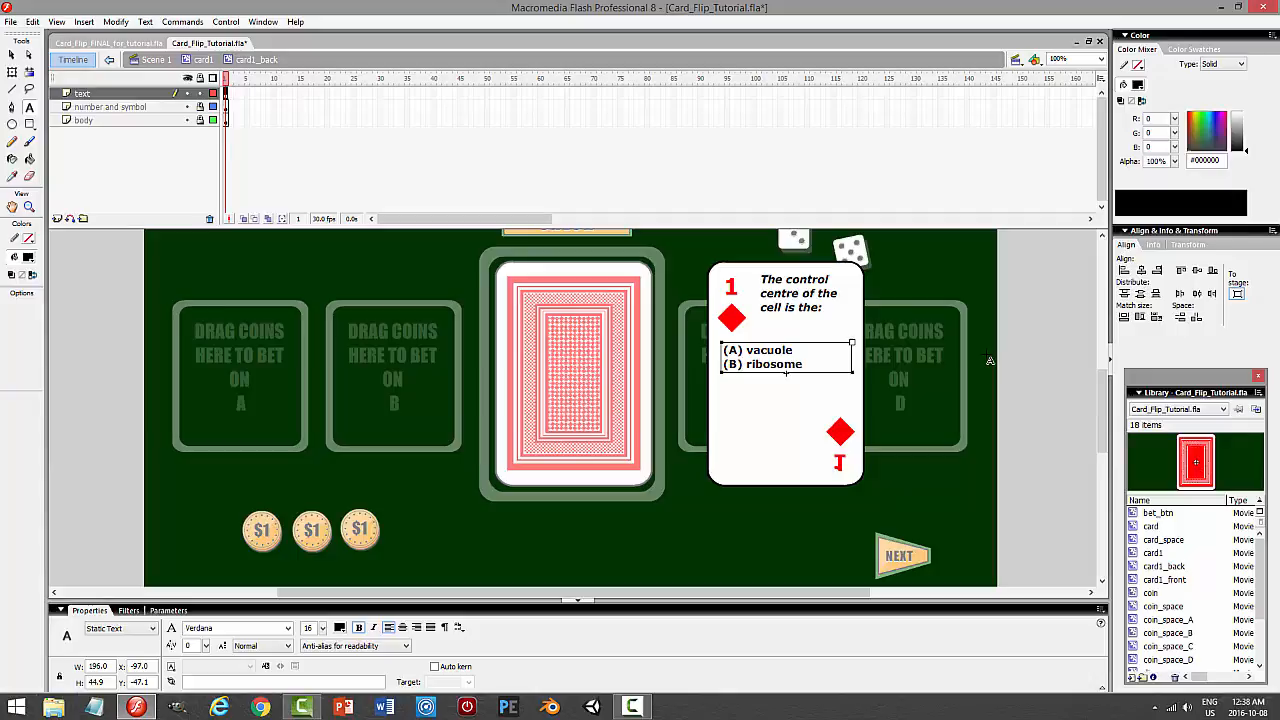
type("ome")
key("Return")
type("(C) nu")
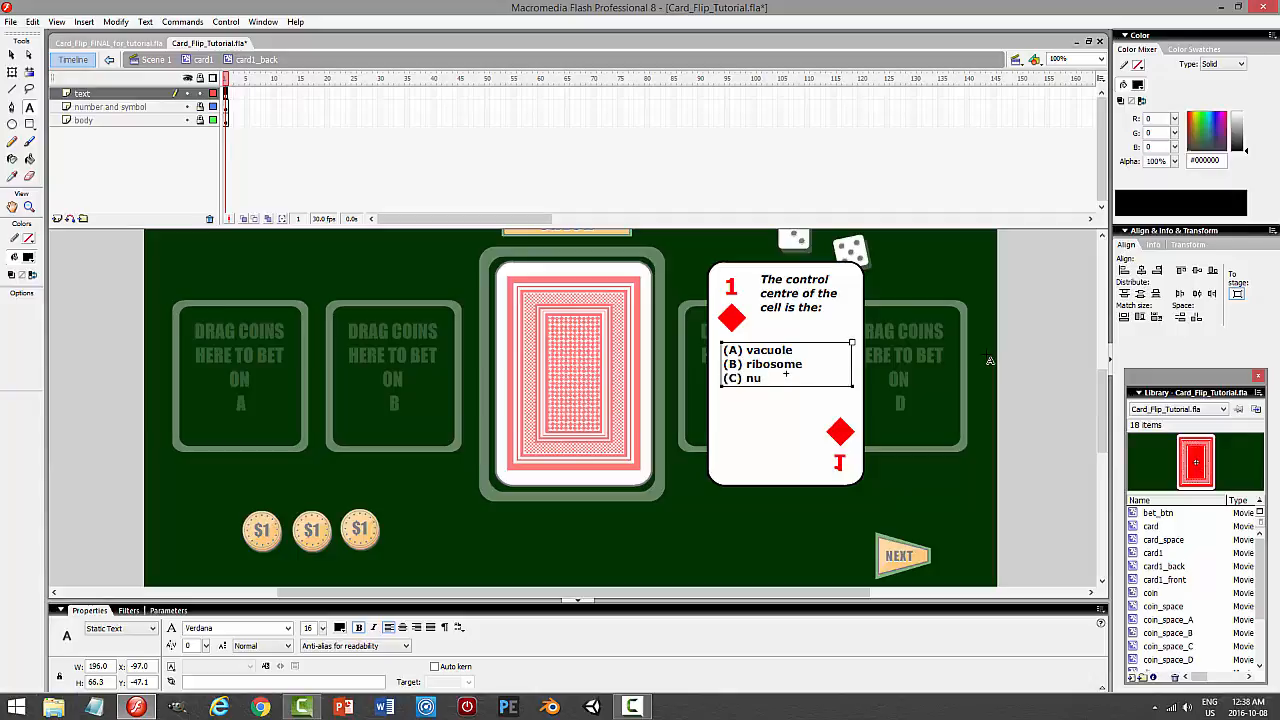
type("eleus")
key("Return")
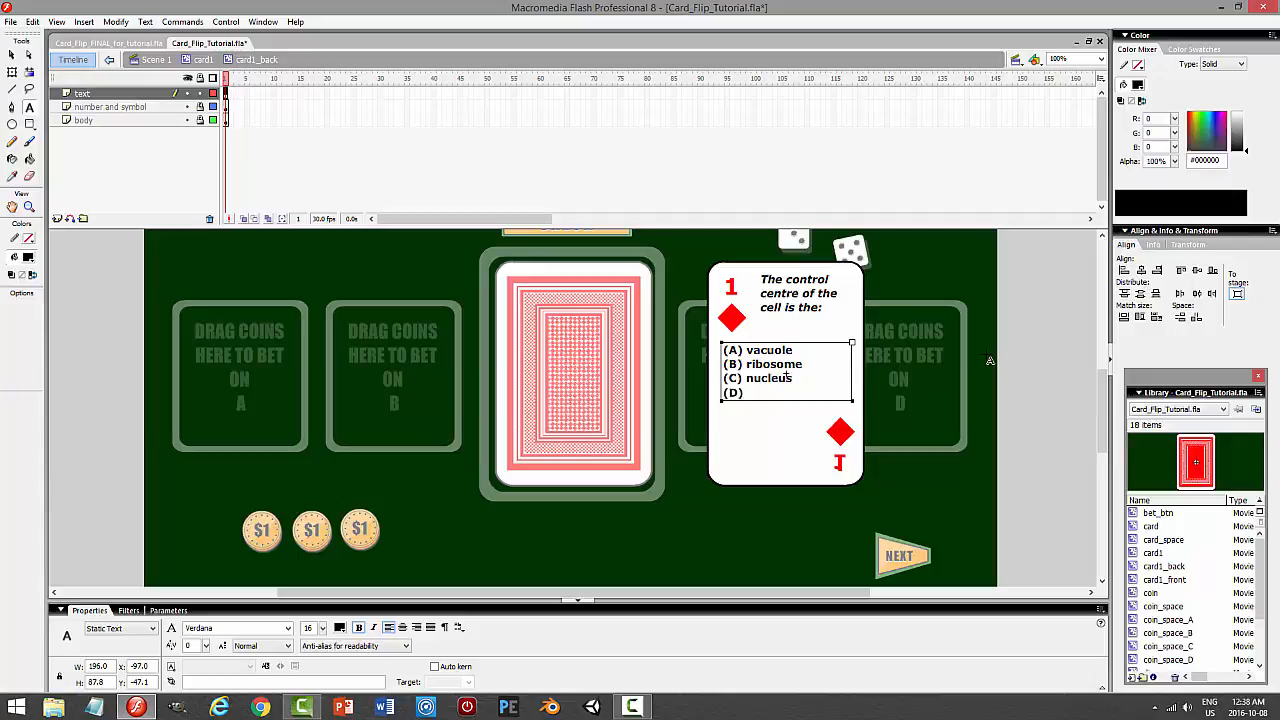
type("(D) mitochondrion")
left_click(14, 56)
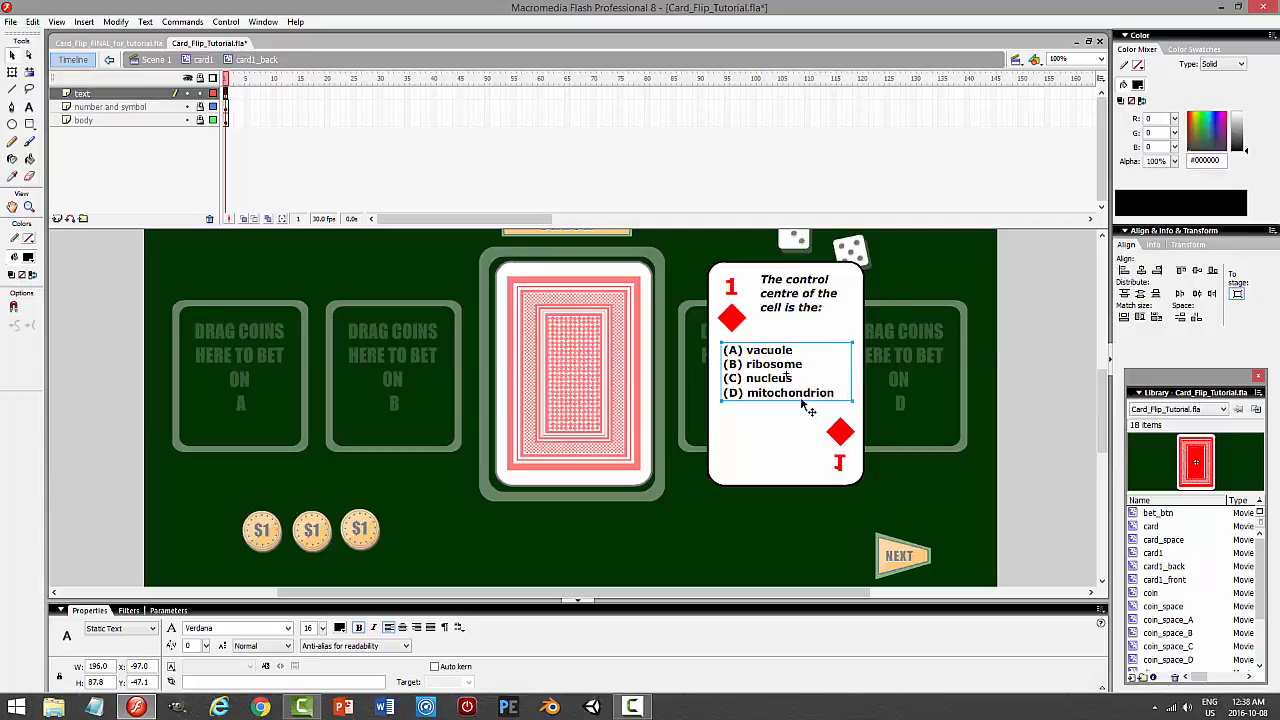
left_click(926, 392)
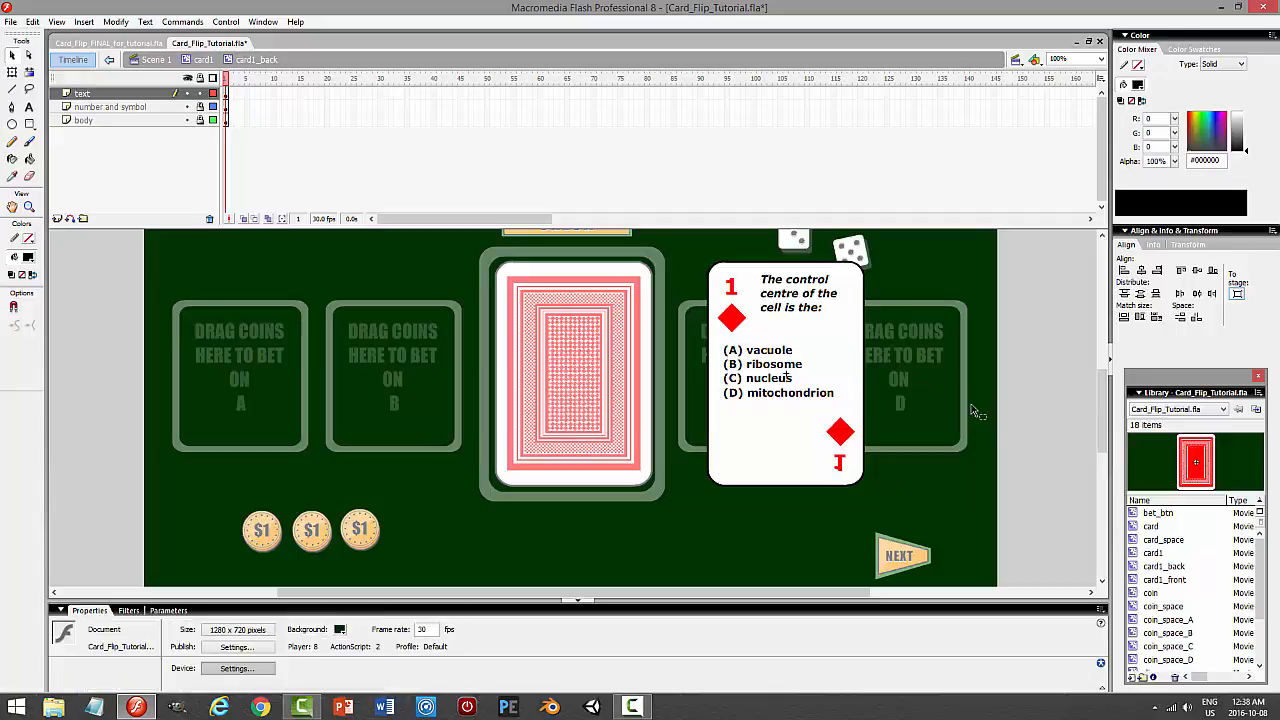
Shift the question text and the answer list down by 10 px each and save the document.
left_click(812, 313)
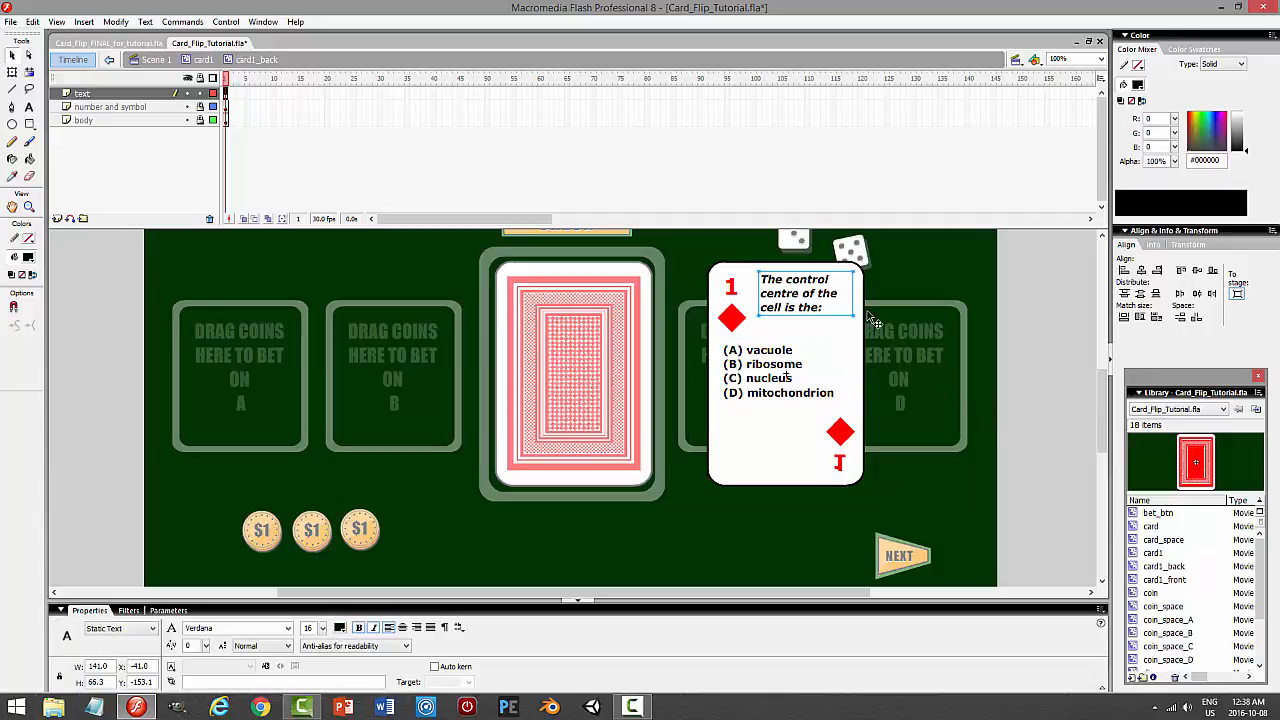
key("shift+Down")
left_click(905, 398)
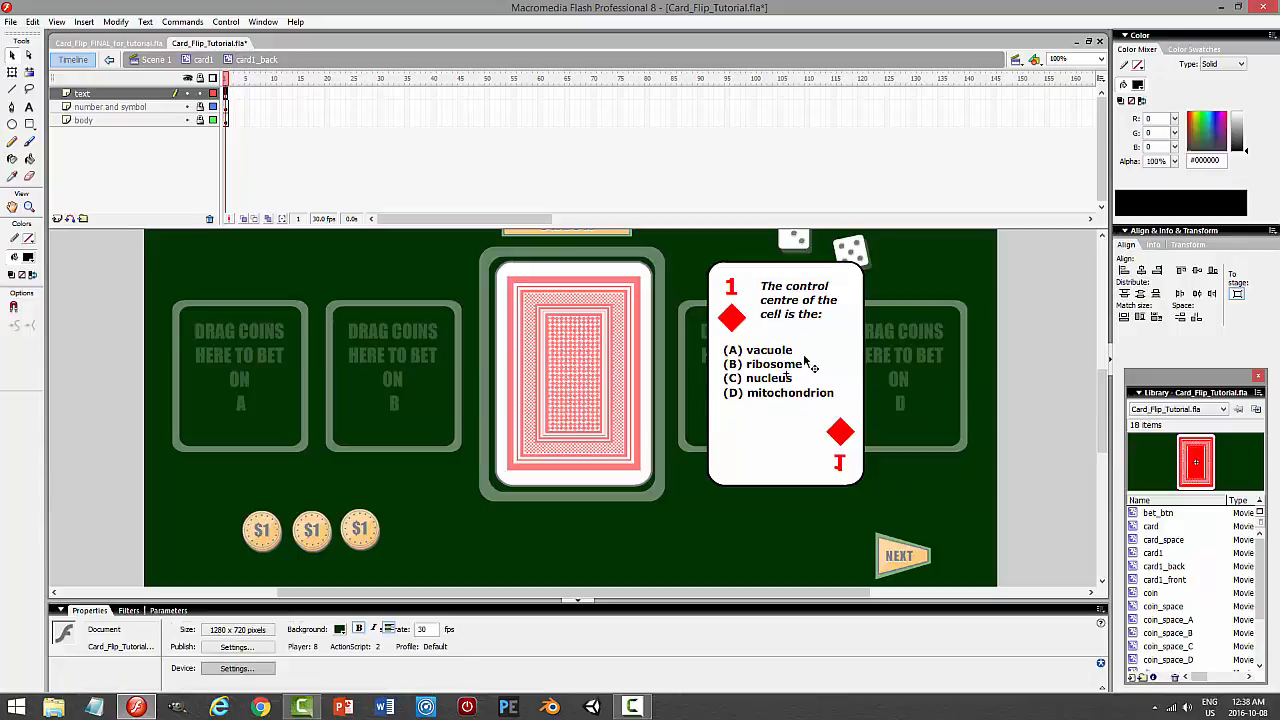
left_click(848, 365)
key("shift+Down")
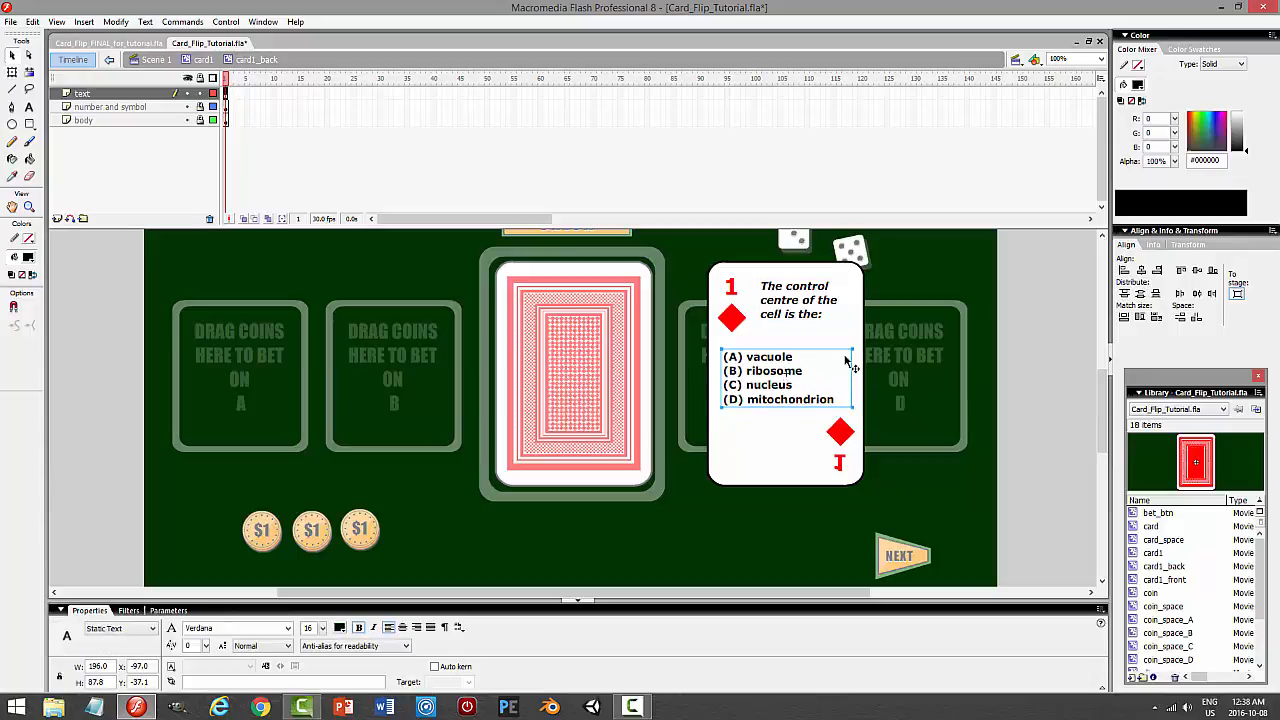
left_click(900, 362)
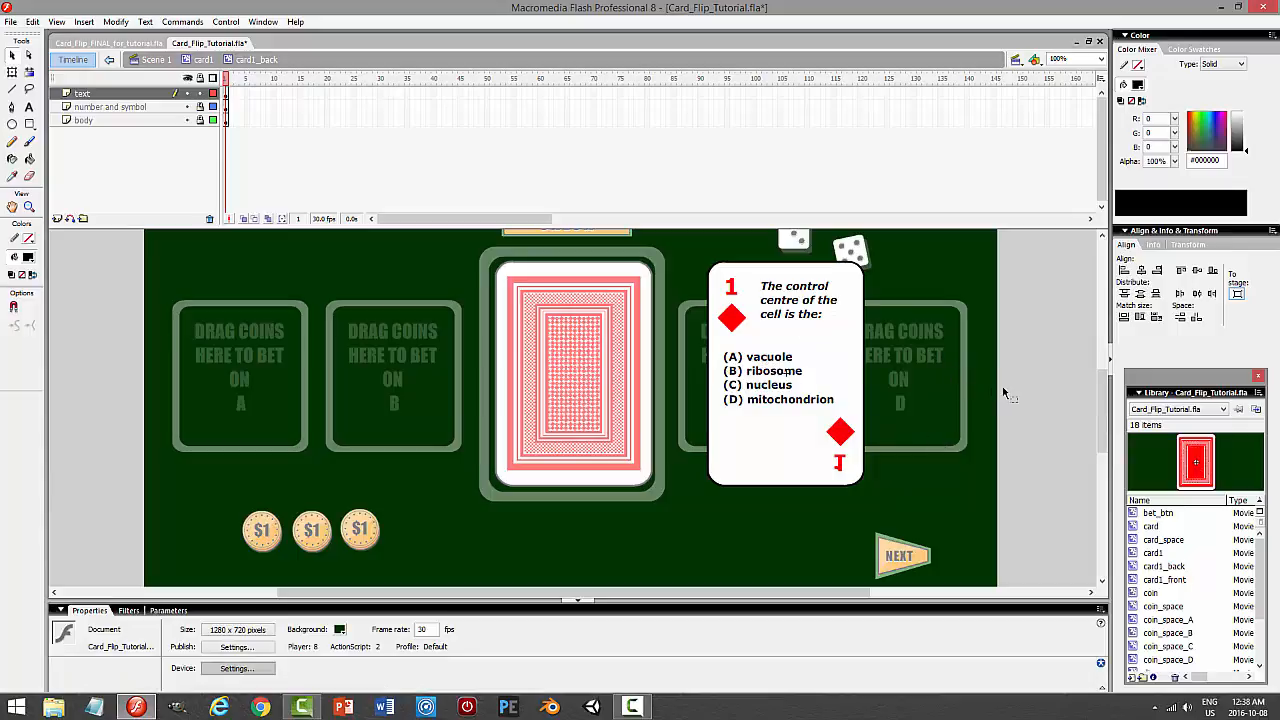
key("ctrl+s")
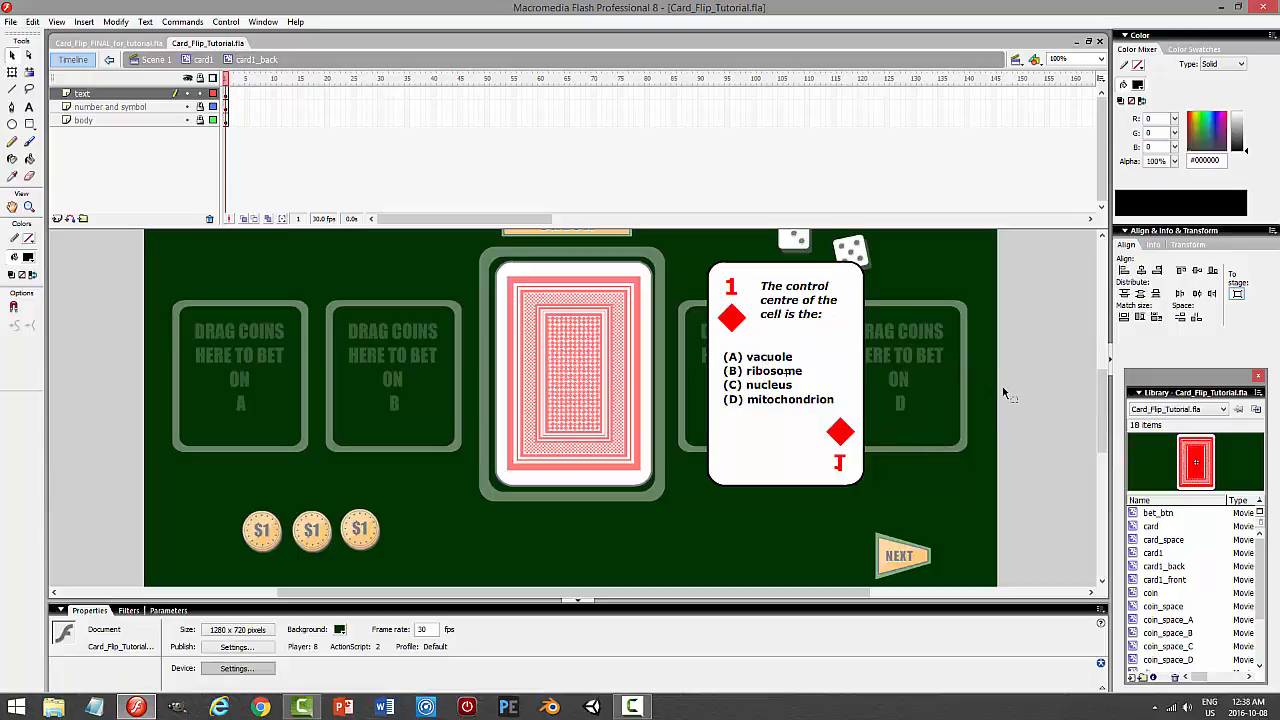
Lock the text layer, return from card1_back to the card1 symbol, and save the document.
left_click(201, 94)
left_click(203, 61)
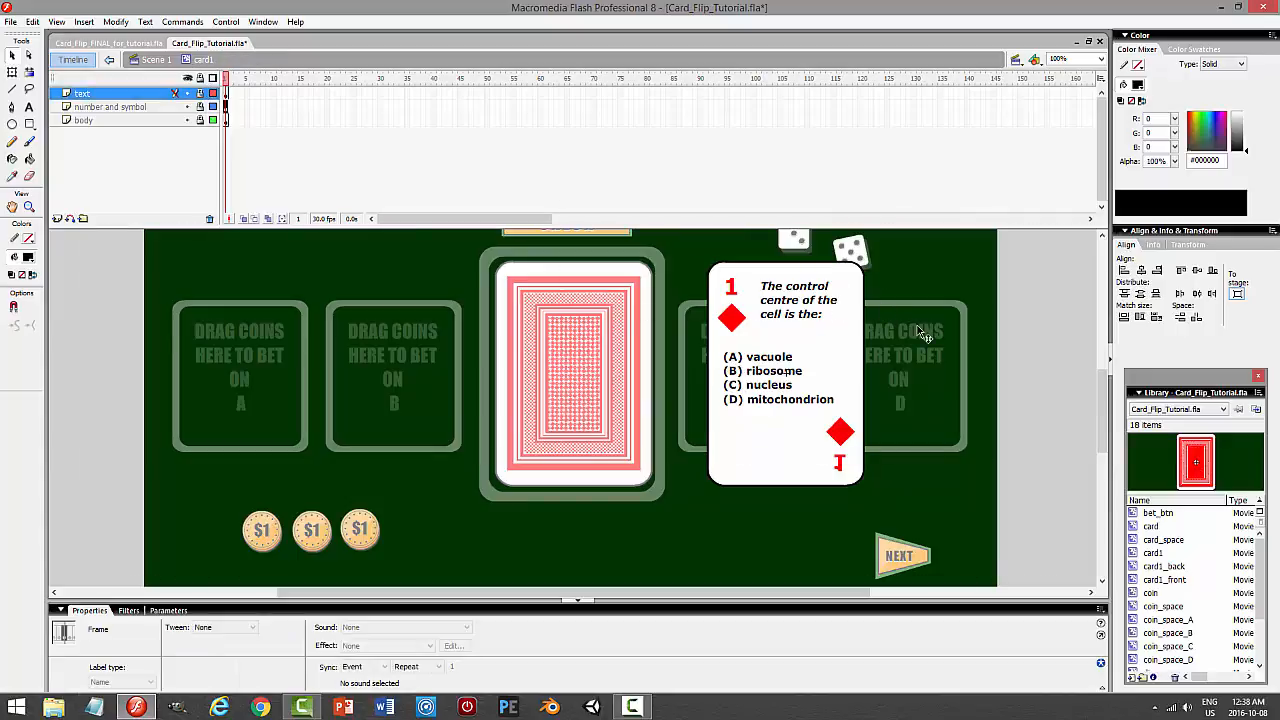
left_click(929, 457)
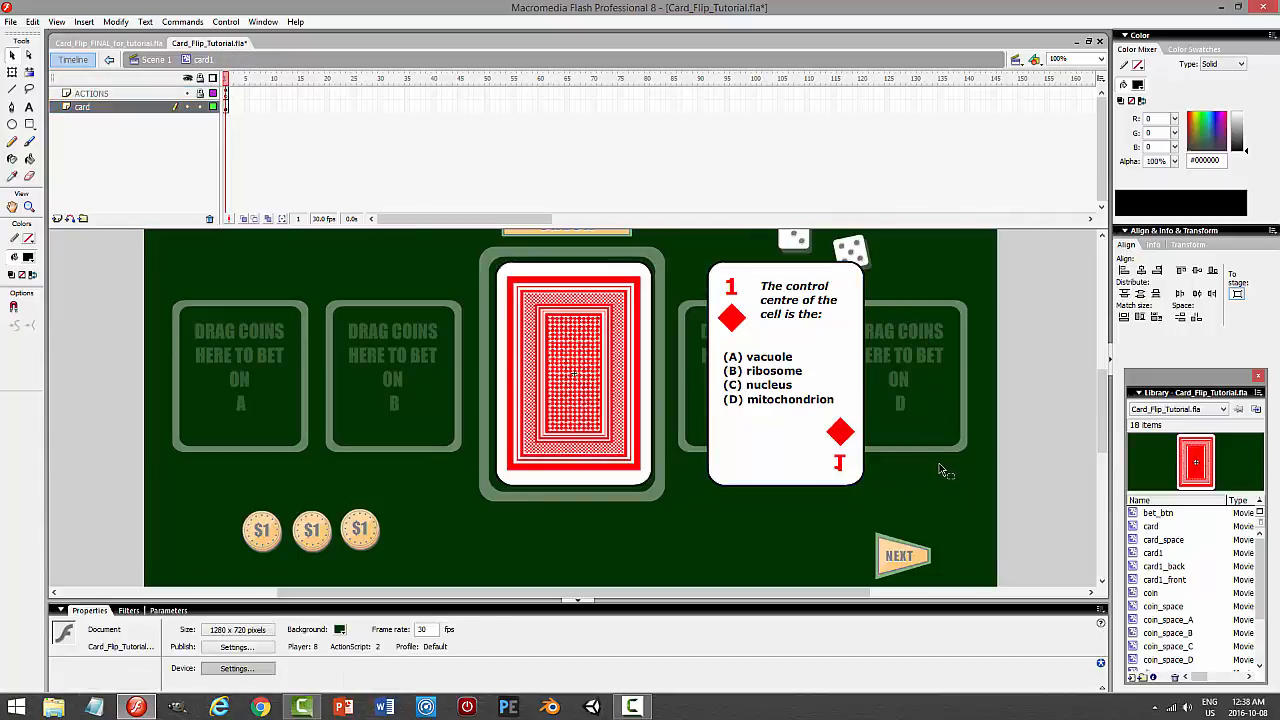
key("ctrl+s")
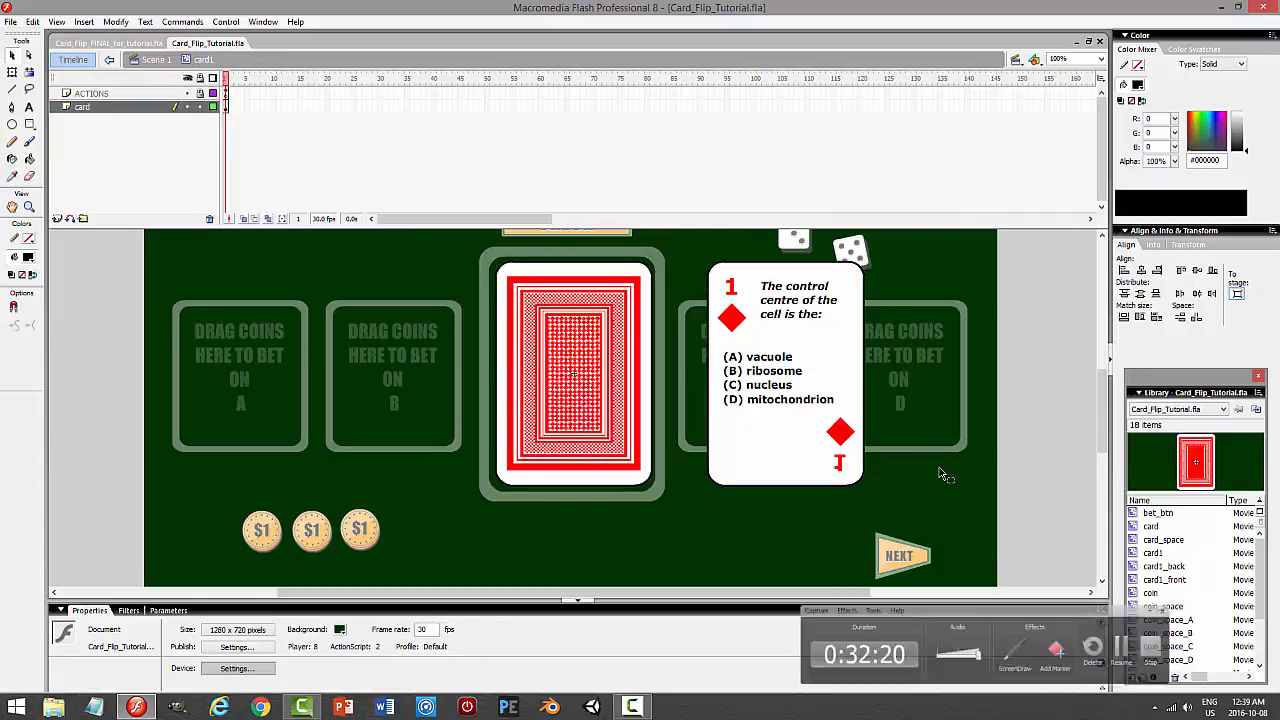
Delete the question-side card1_back instance from the stage inside card1.
left_click(1176, 570)
left_click(1176, 582)
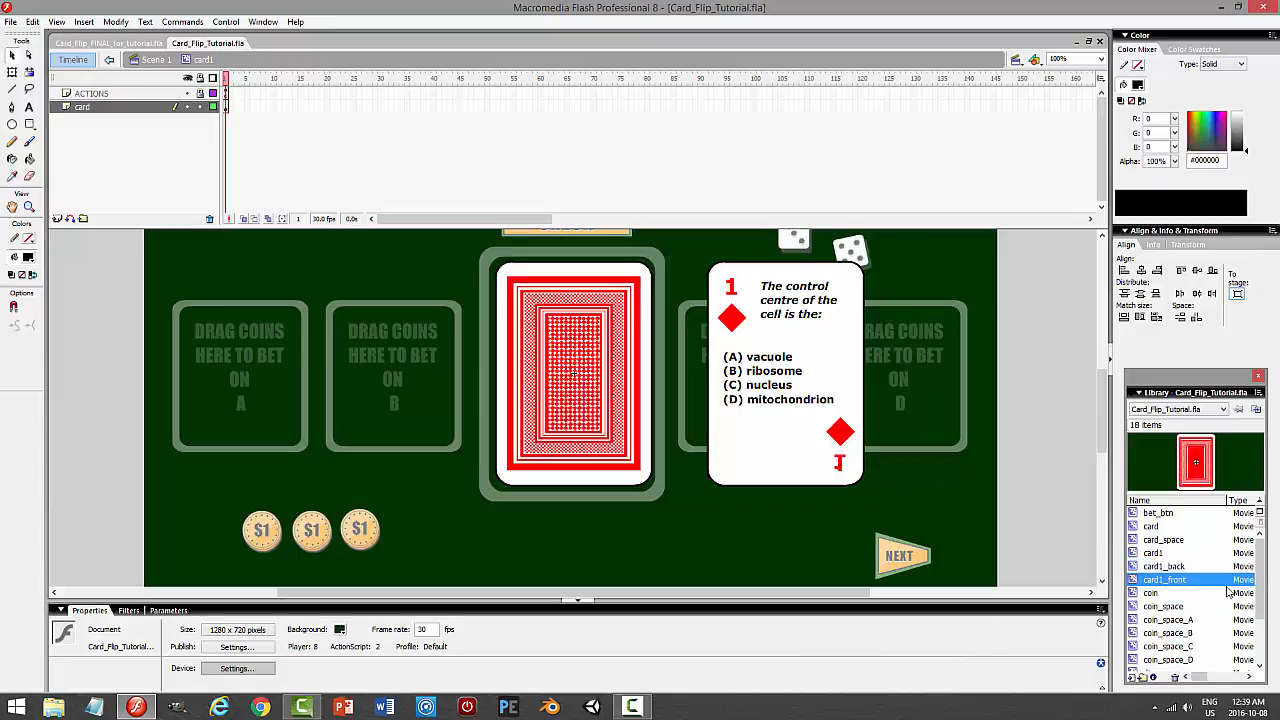
left_click(840, 410)
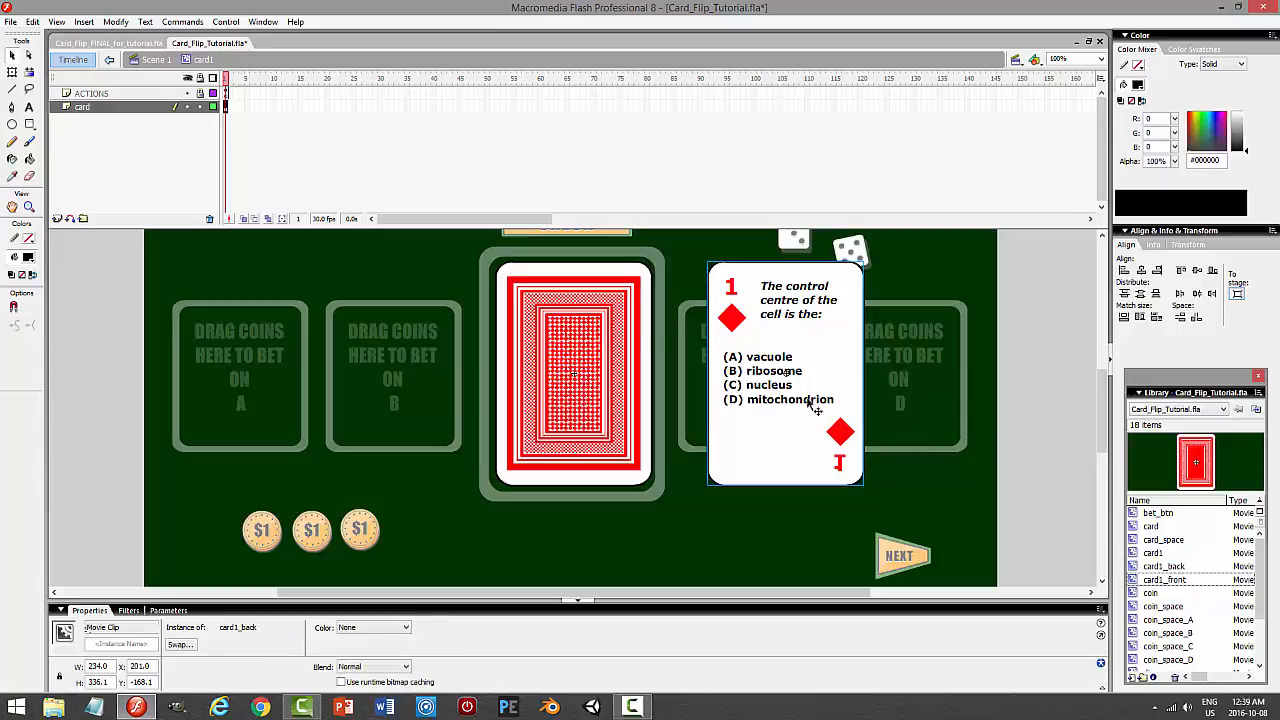
key("Delete")
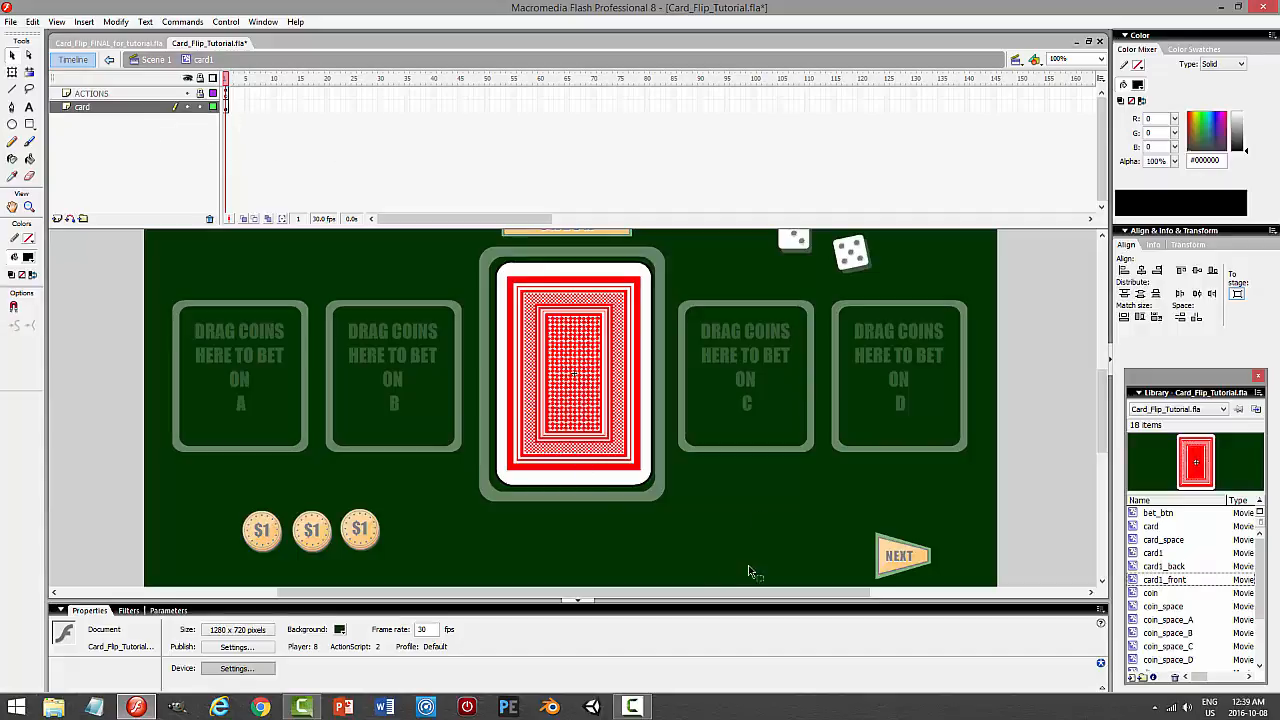
Insert a keyframe at frame 5 of the card layer and squash the card to about 10 px wide with Free Transform.
left_click_drag(679, 597, 659, 597)
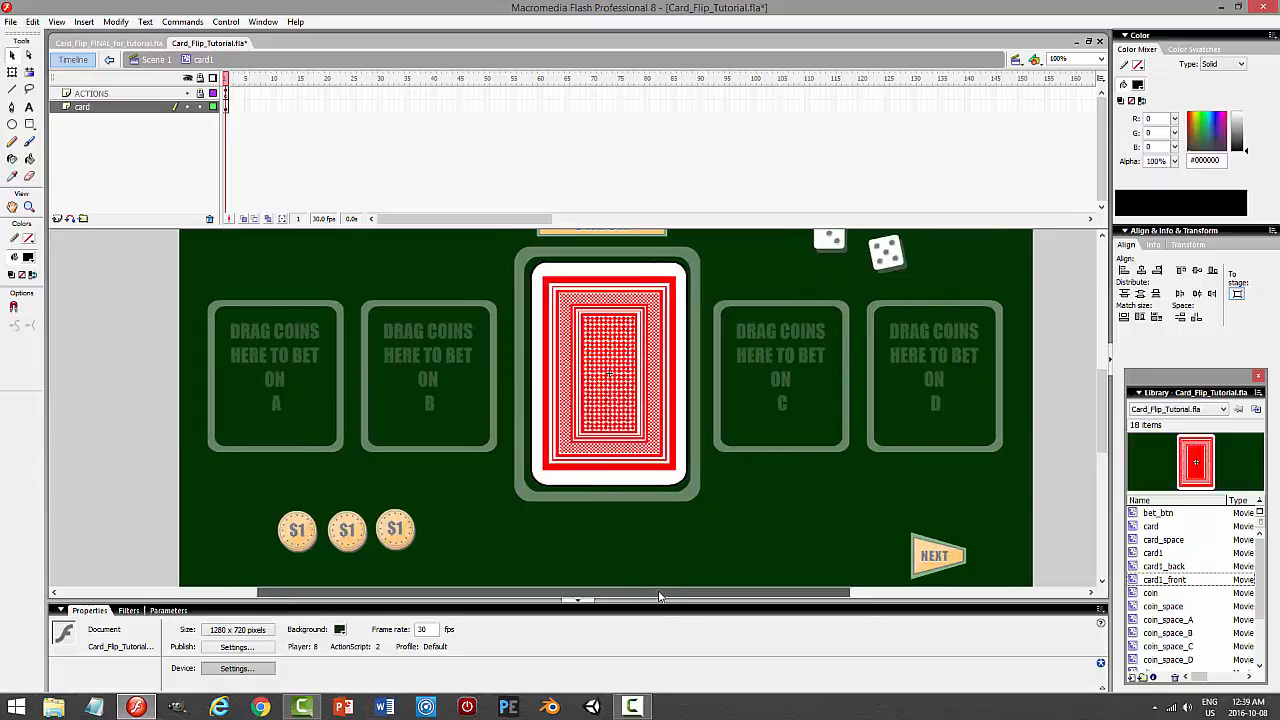
left_click(245, 107)
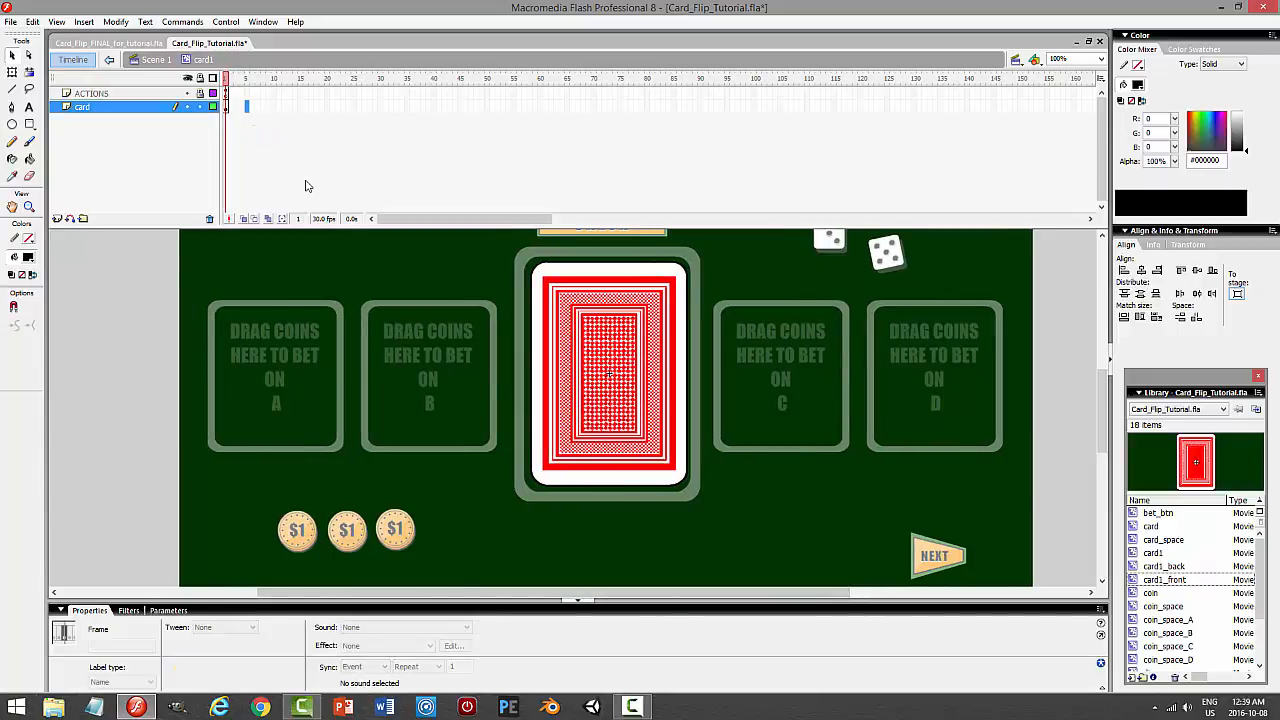
key("F6")
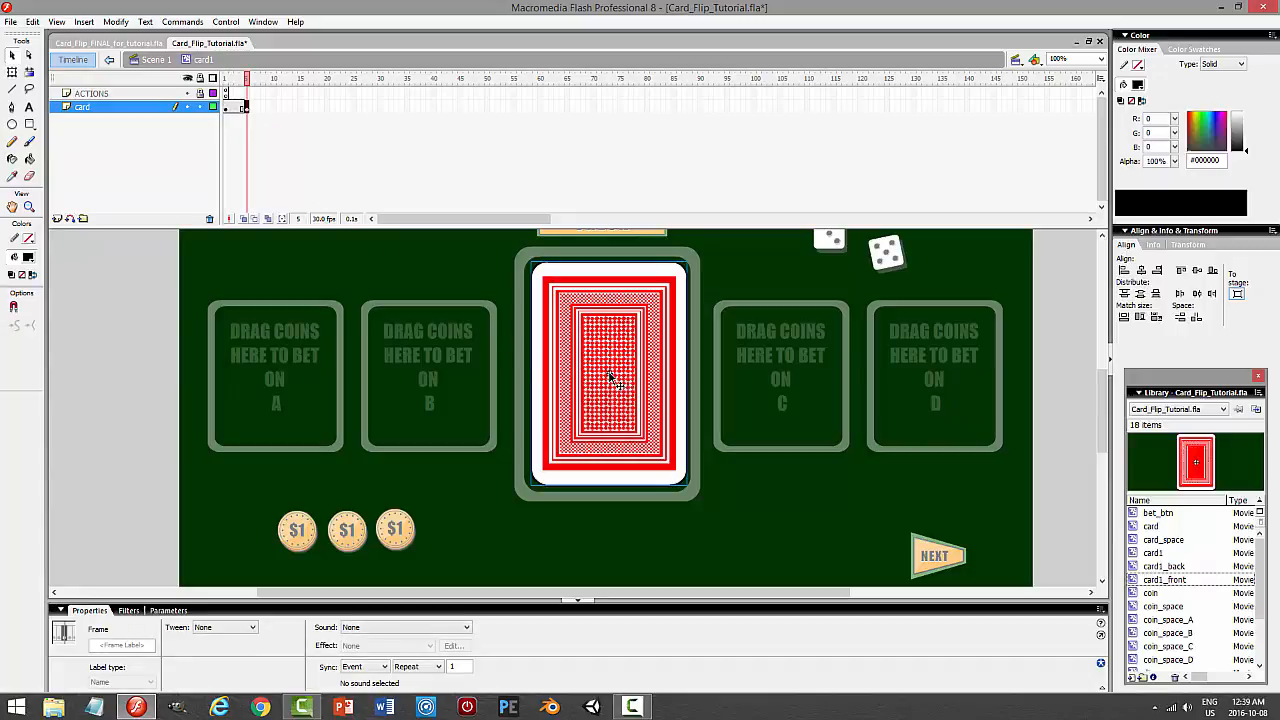
left_click(12, 72)
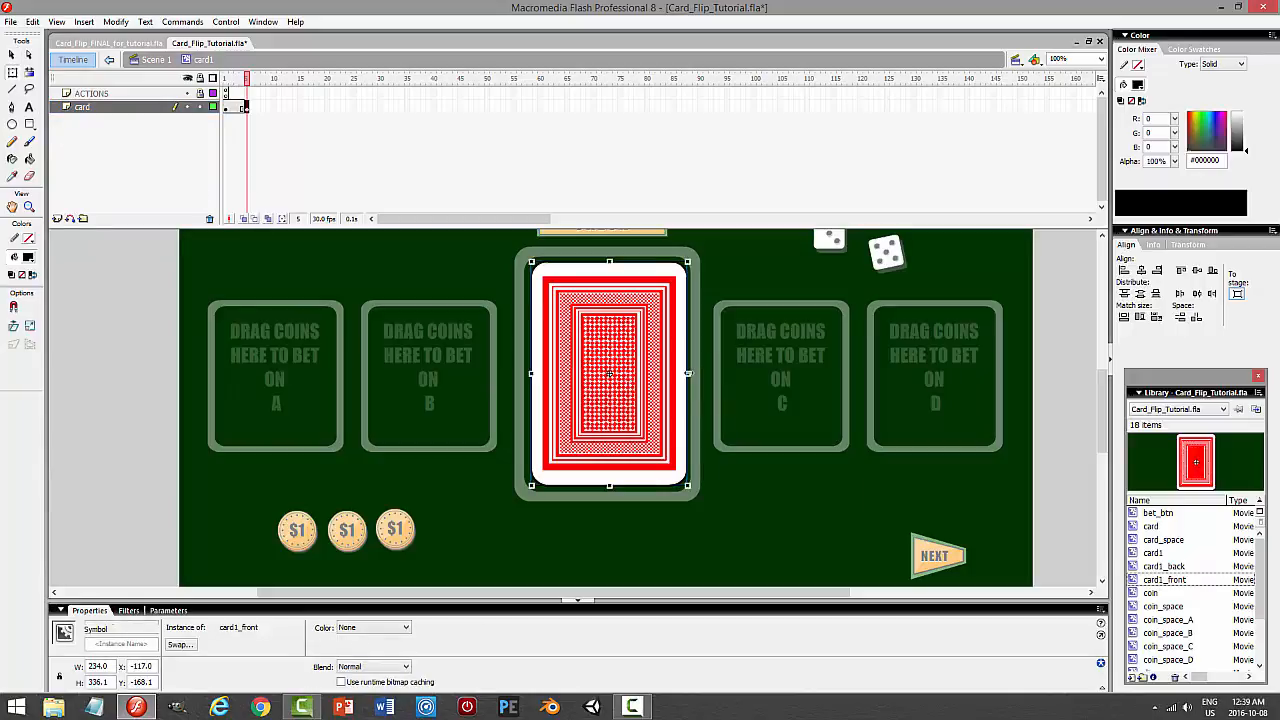
left_click_drag(688, 373, 610, 386)
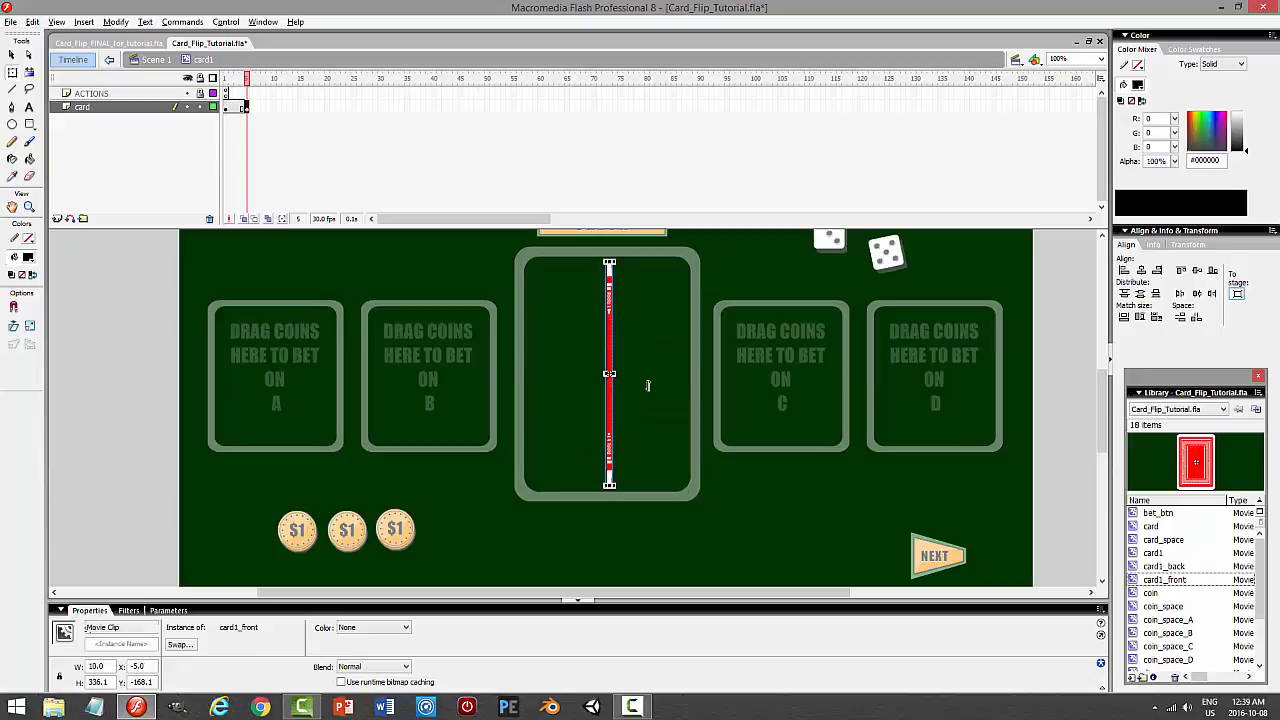
Narrow the card at frame 5 to a sliver about 1.5 px wide.
left_click(1101, 59)
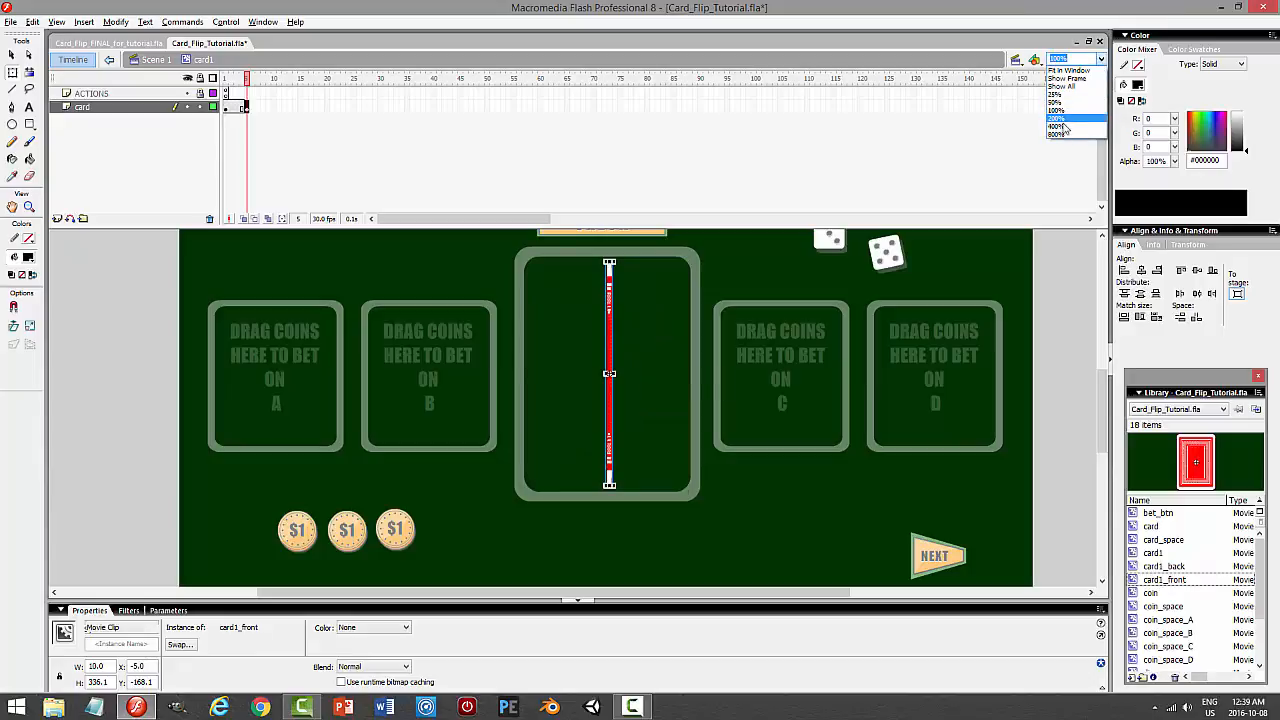
left_click(1068, 110)
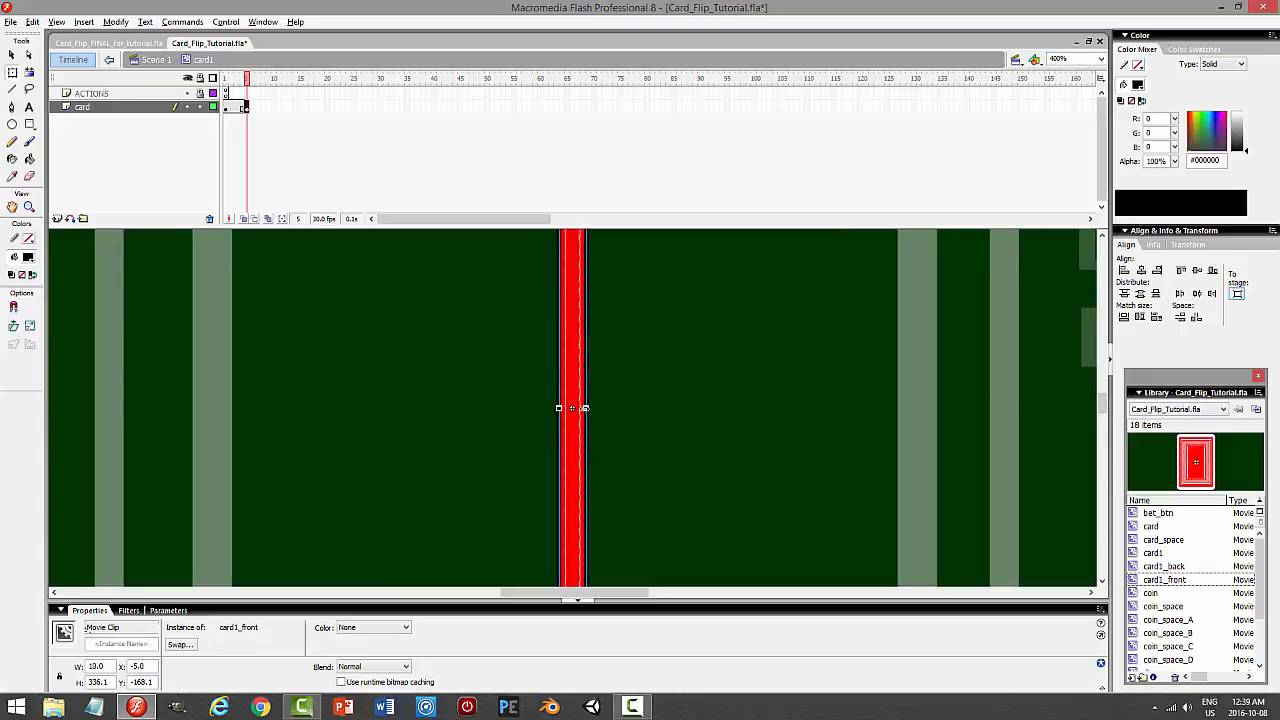
left_click_drag(585, 409, 573, 409)
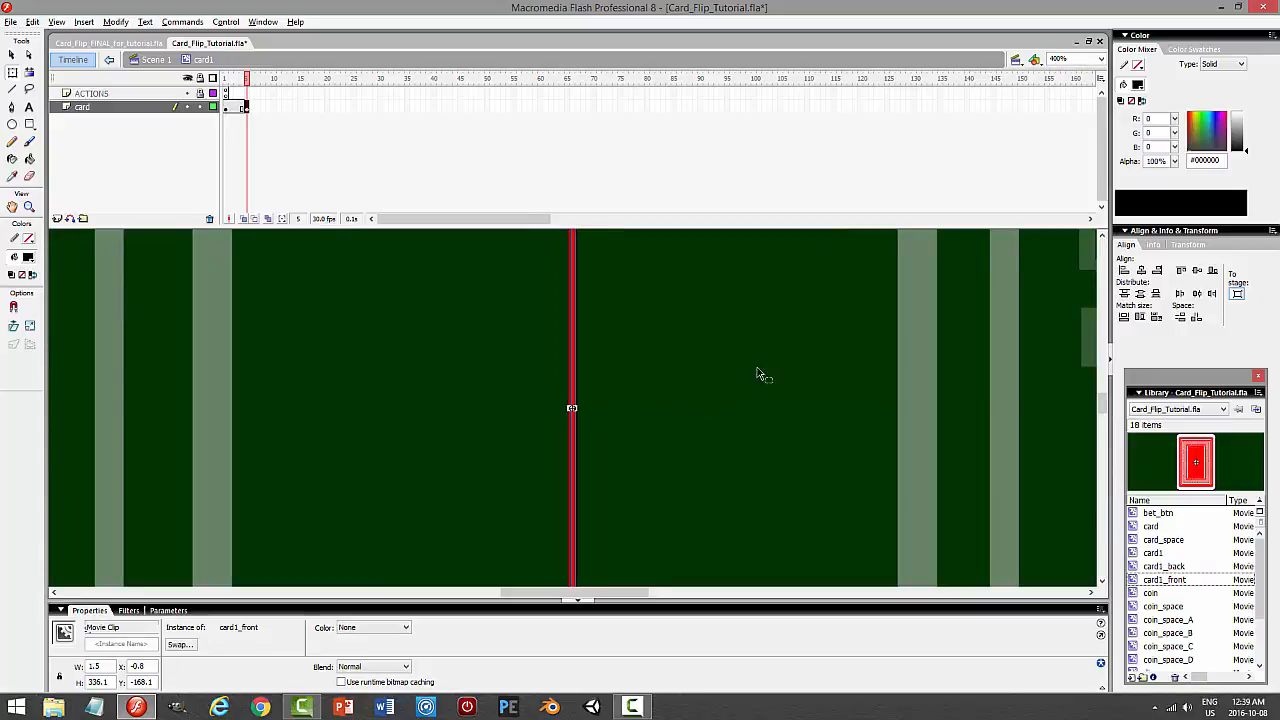
Try adding a keyframe at frame 6 with the card flipped horizontally, and undo back to before the card's last narrowing.
left_click(250, 107)
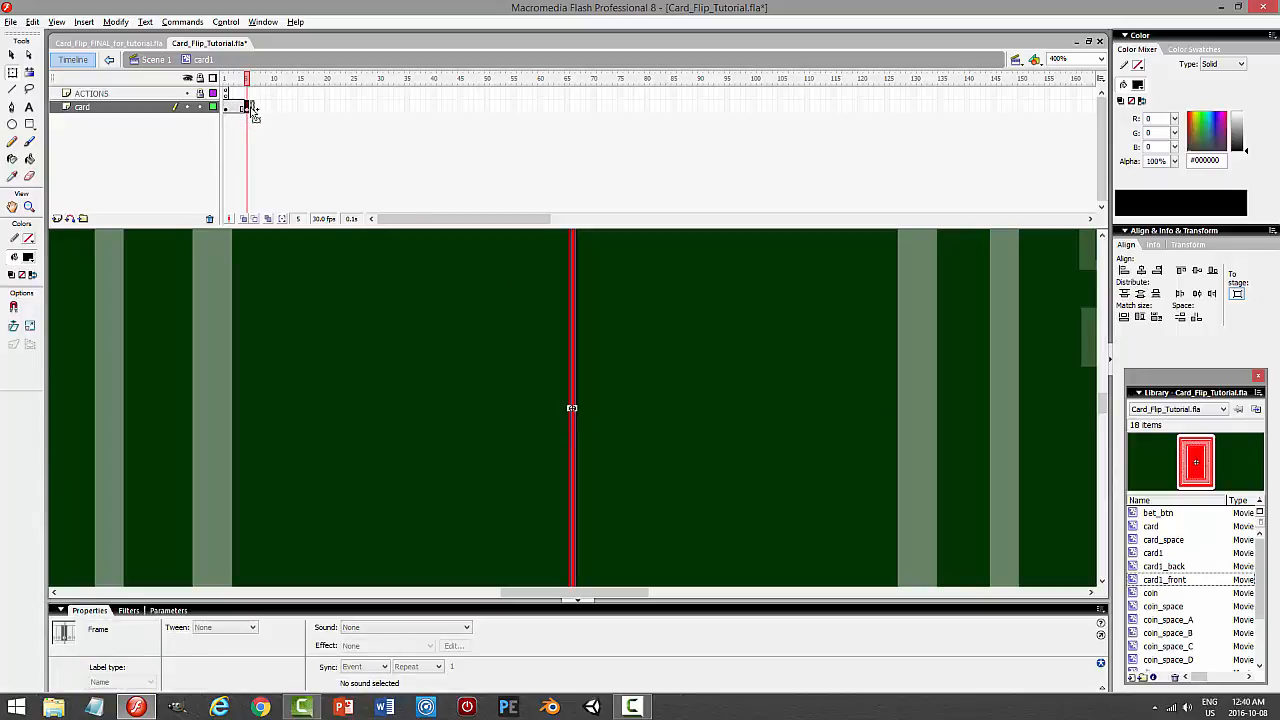
key("F6")
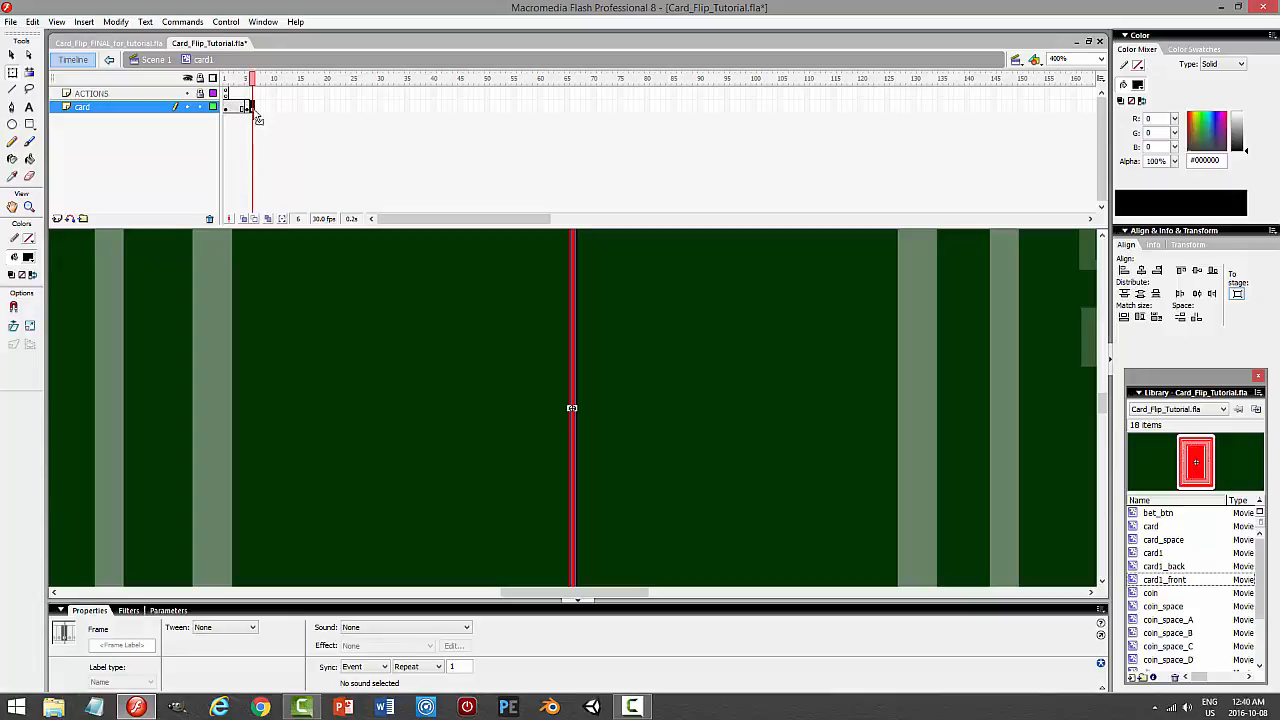
left_click(115, 21)
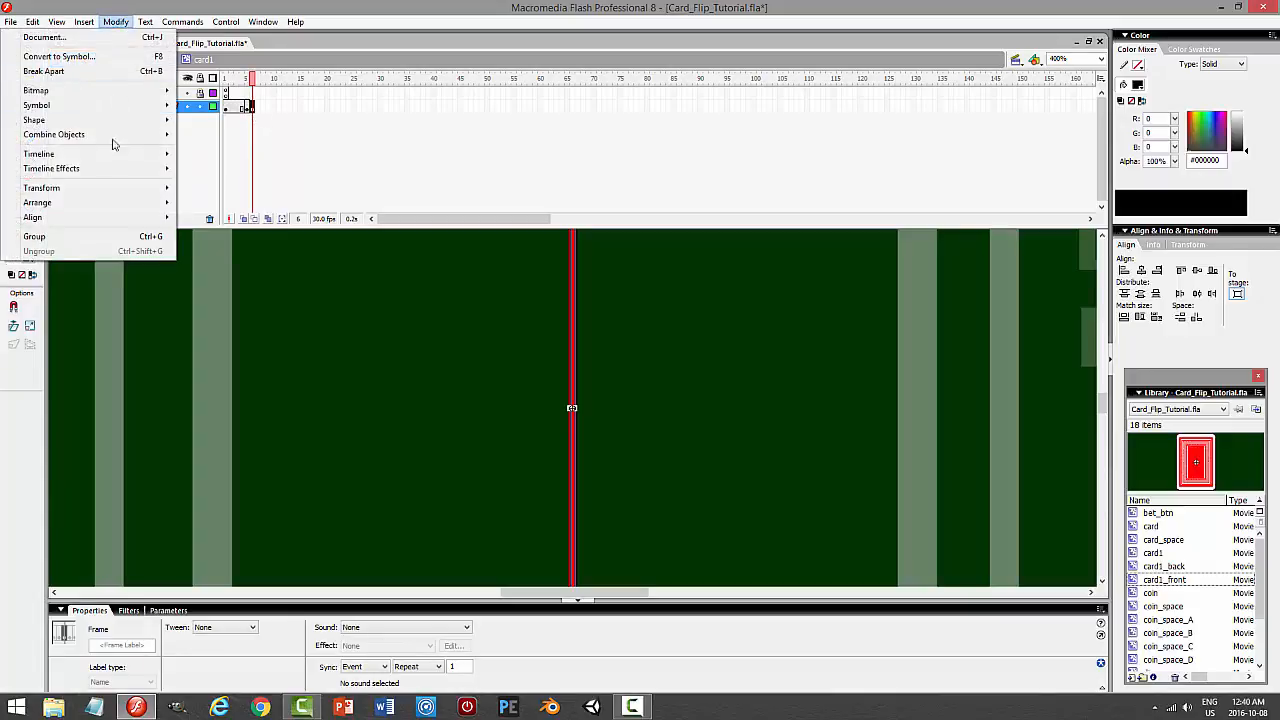
mouse_move(104, 191)
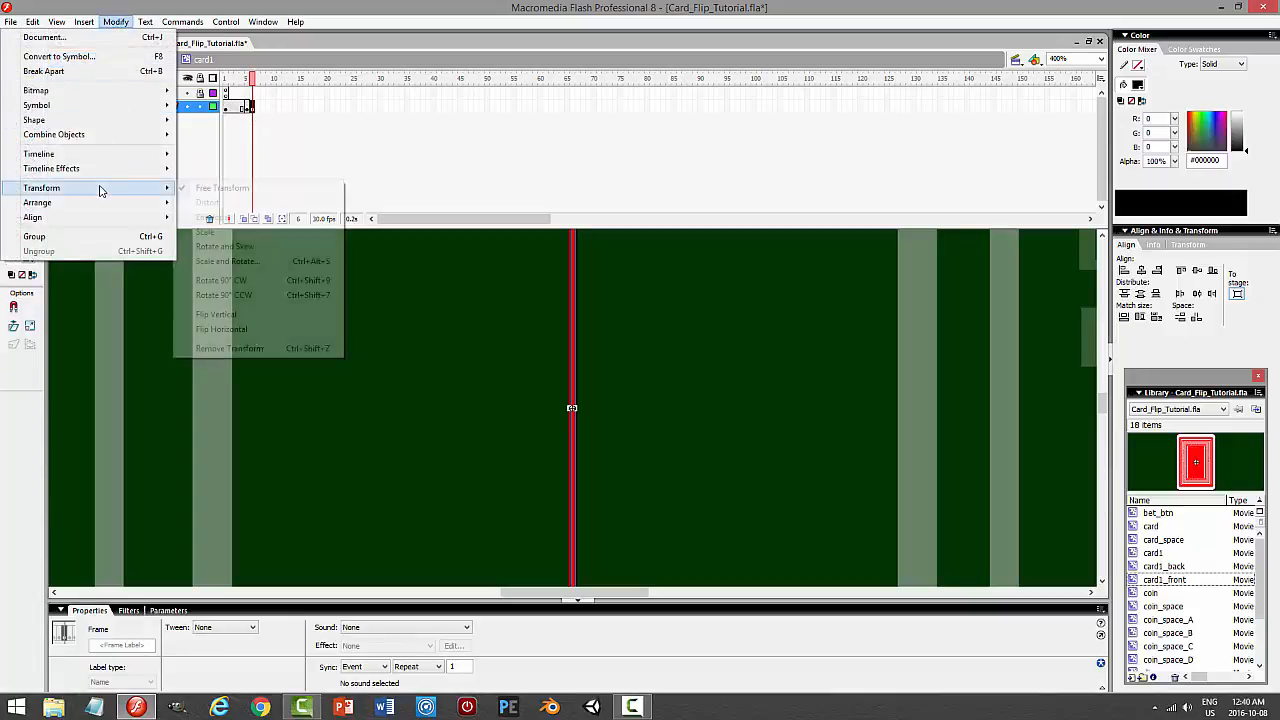
left_click(235, 331)
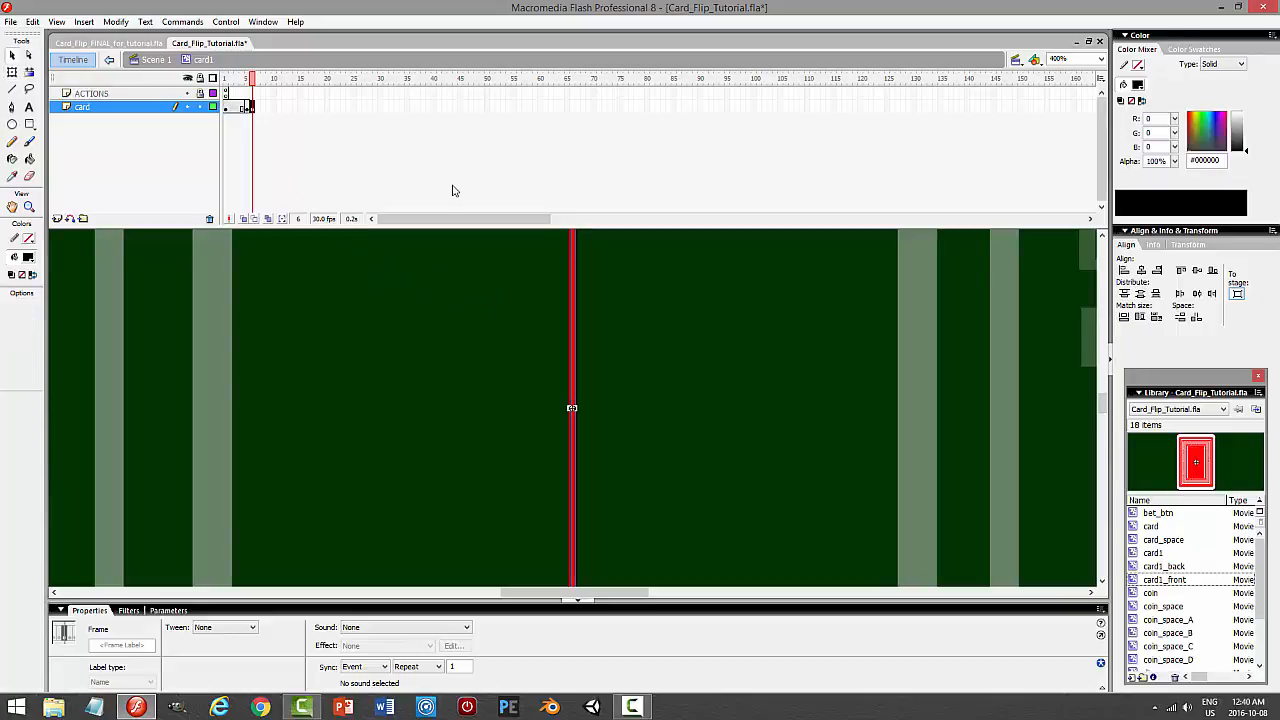
key("ctrl+z")
key("ctrl+z")
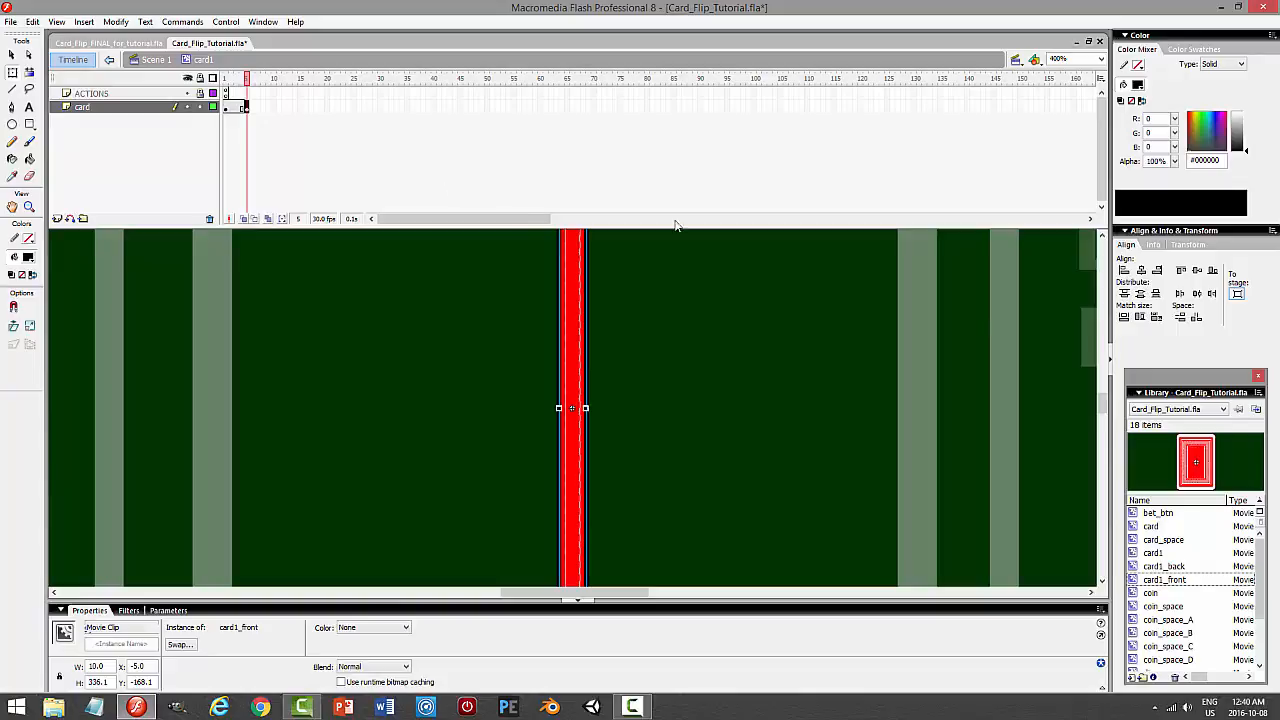
Try narrowing the card at frame 5 to about 4 px and about 6 px wide.
left_click(1101, 59)
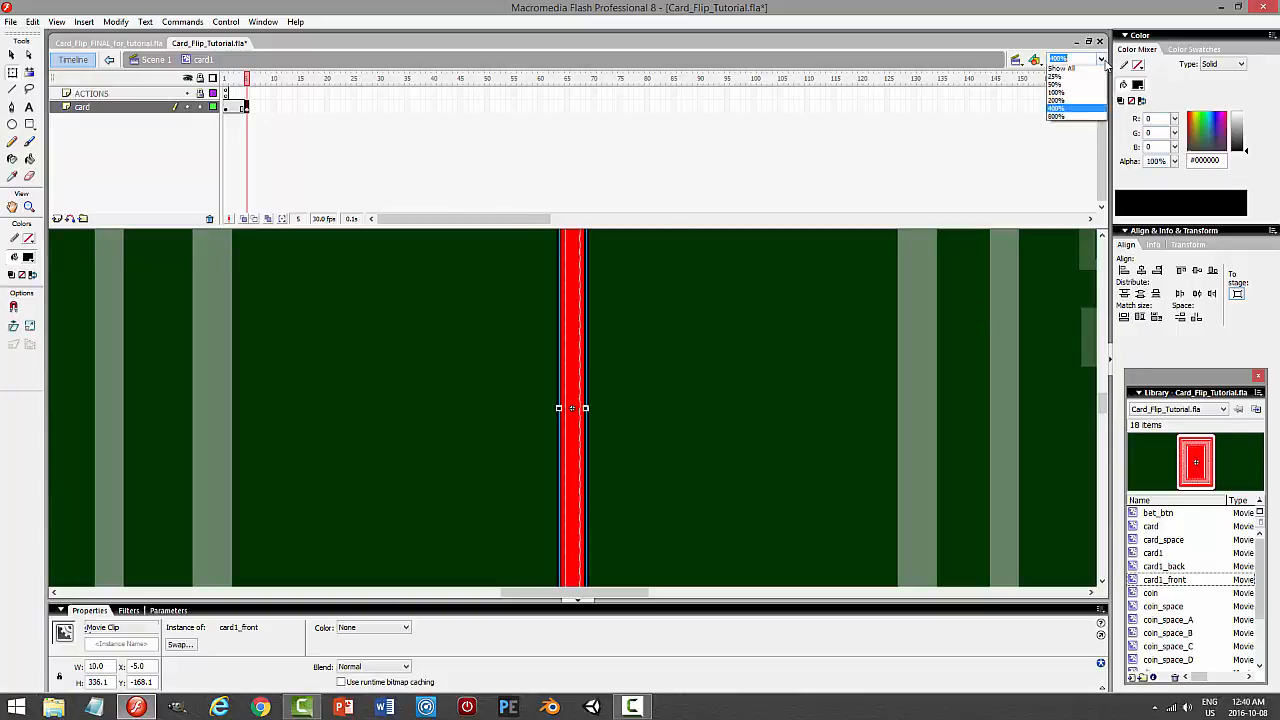
left_click(1062, 86)
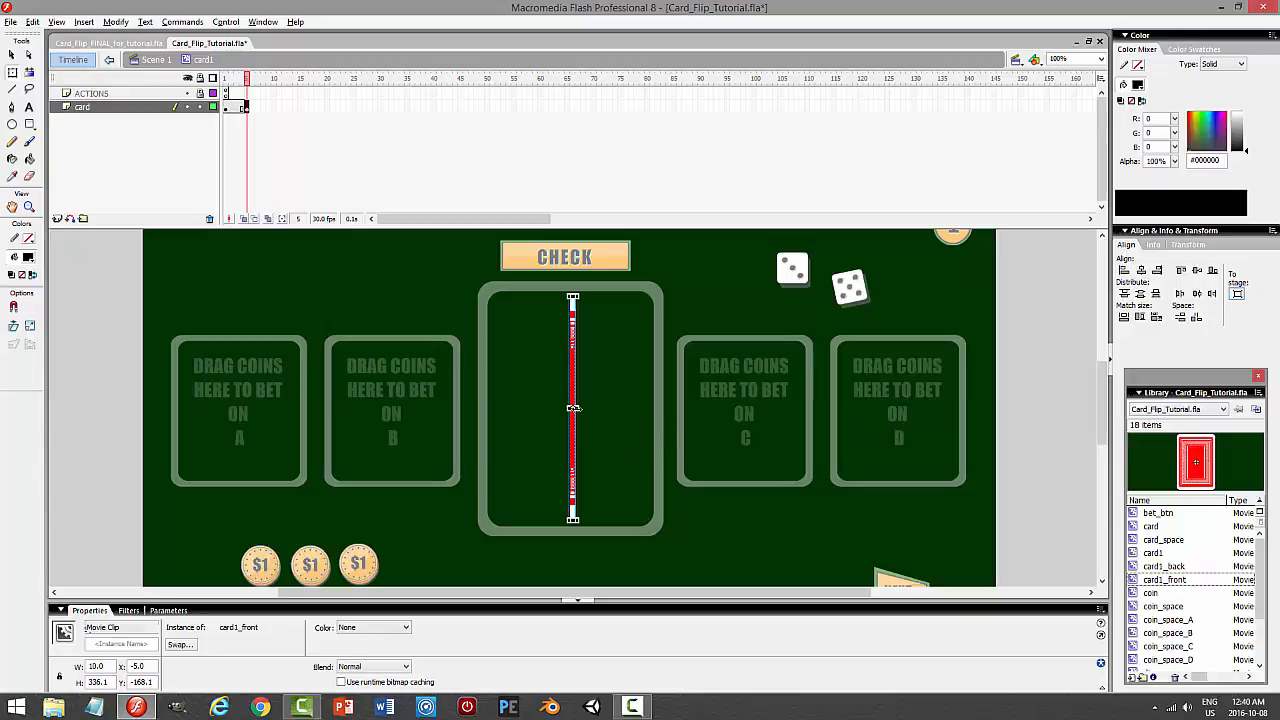
left_click_drag(575, 408, 574, 408)
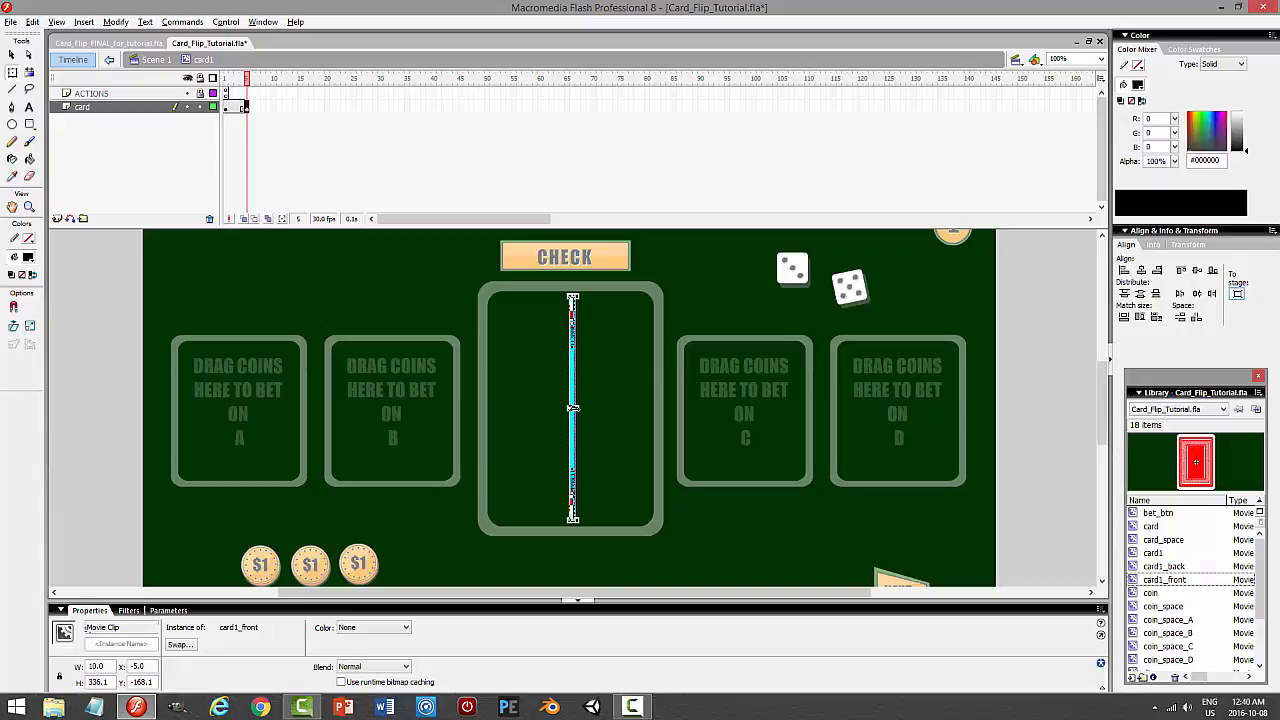
left_click_drag(572, 408, 573, 408)
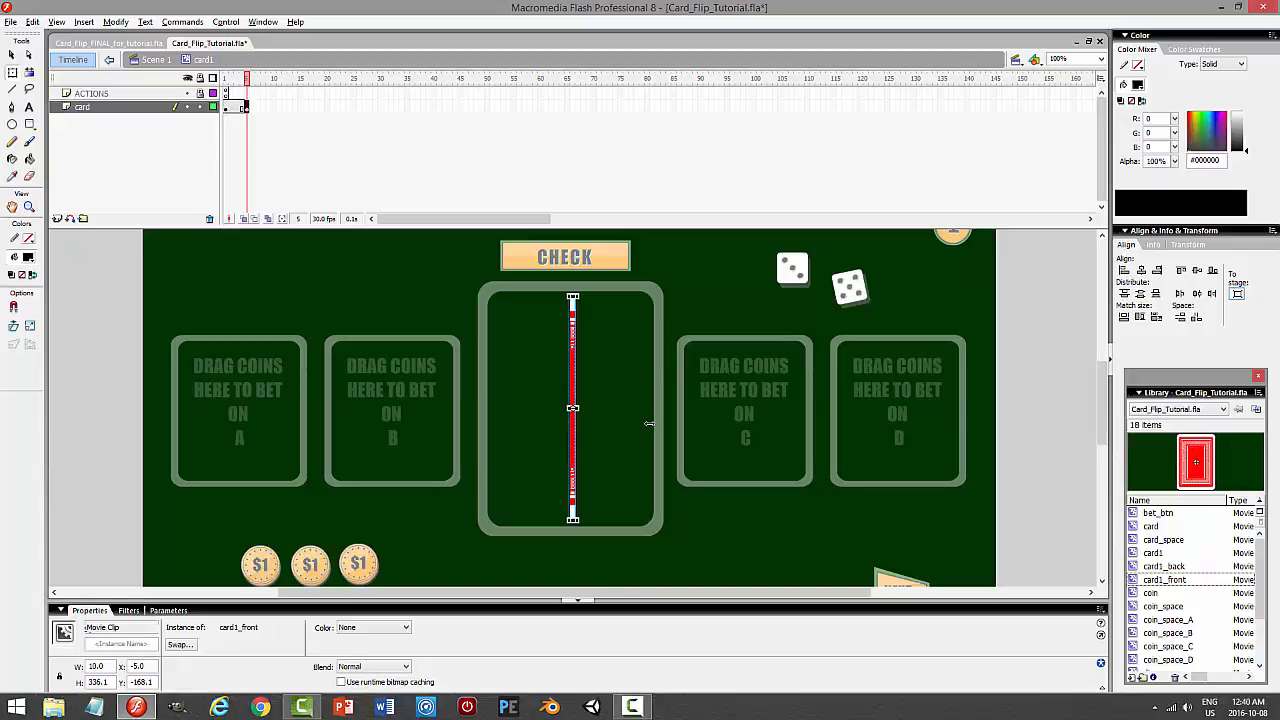
key("ctrl+z")
left_click_drag(575, 408, 571, 408)
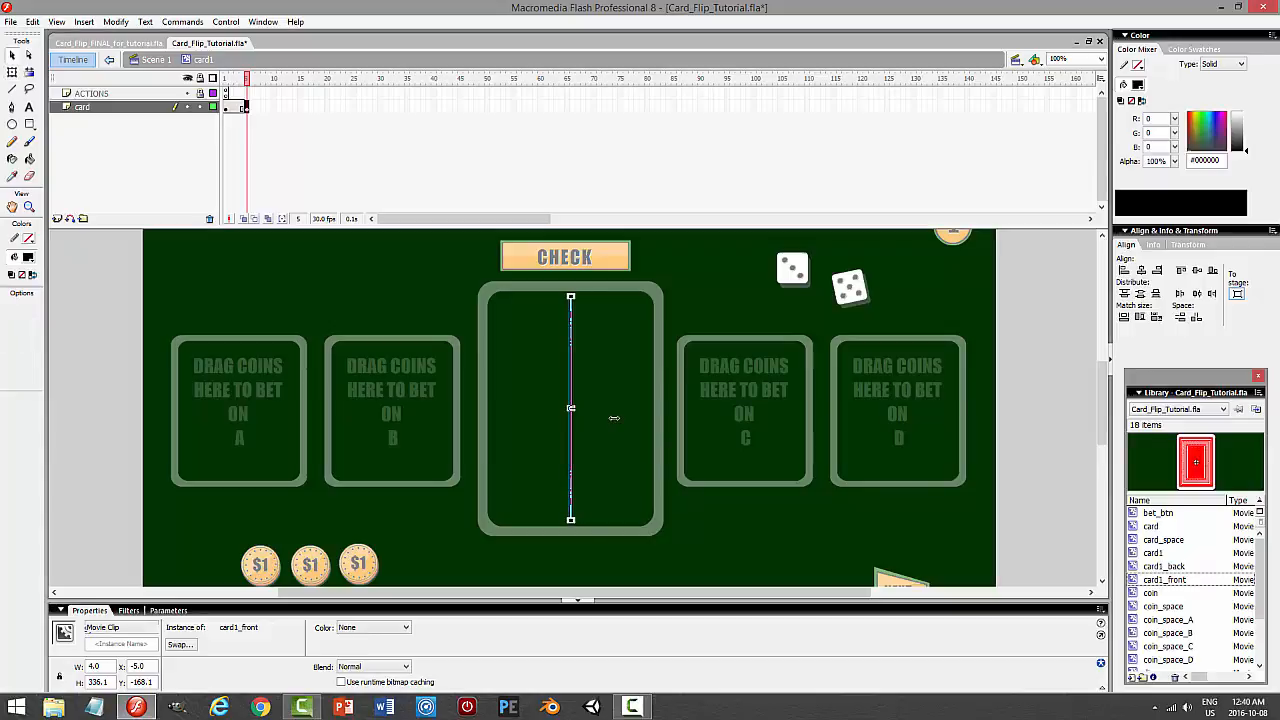
key("ctrl+z")
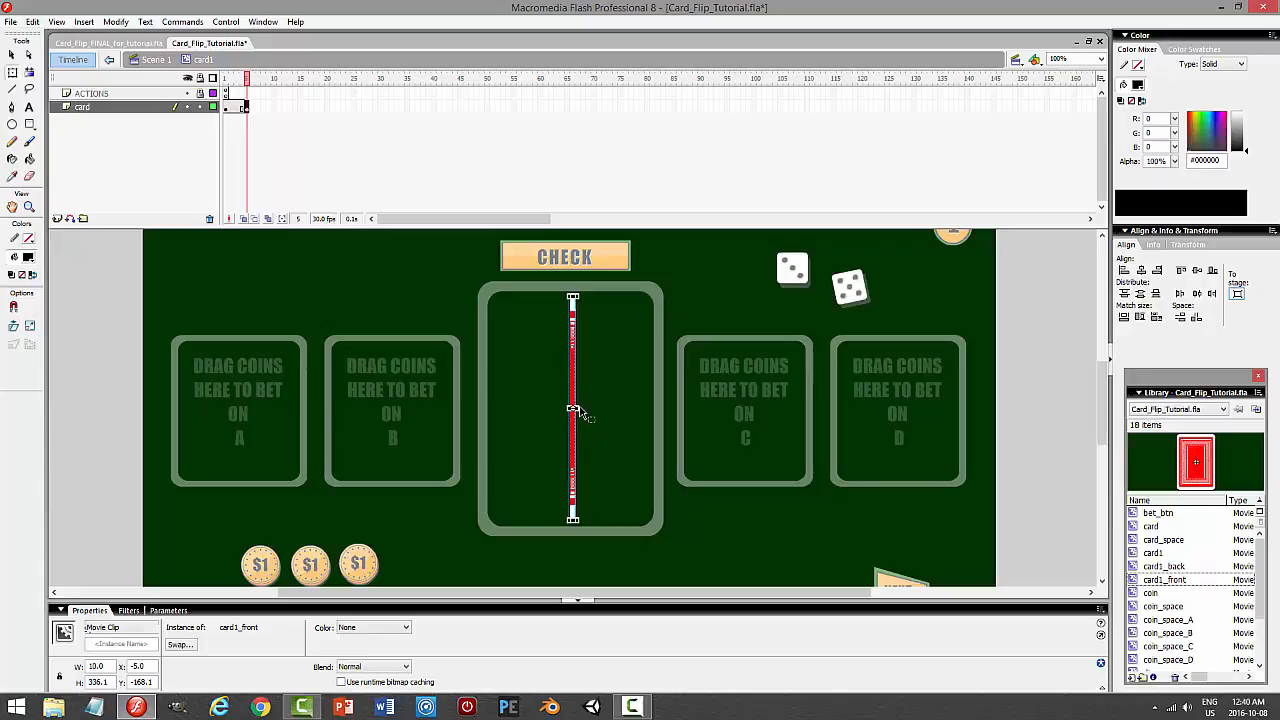
left_click_drag(574, 408, 575, 408)
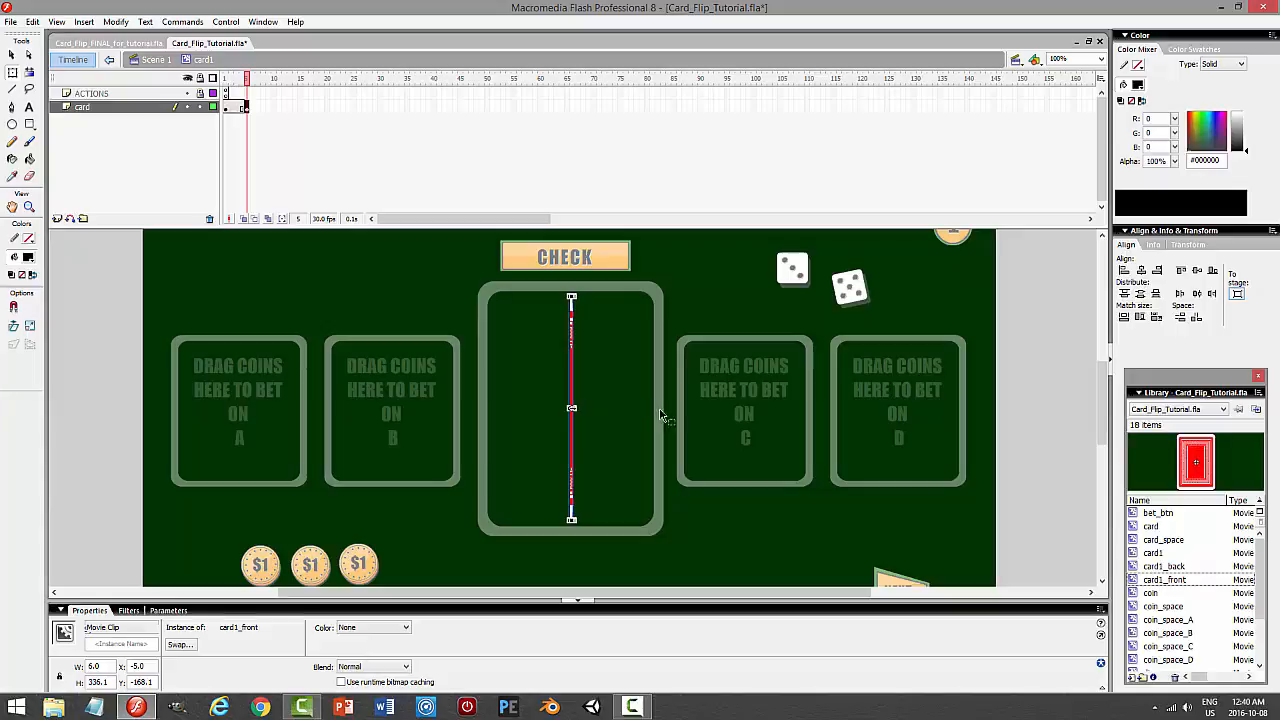
Undo the last narrowing and squash the card evenly about its centre to about 3 px wide at frame 5.
left_click(1100, 59)
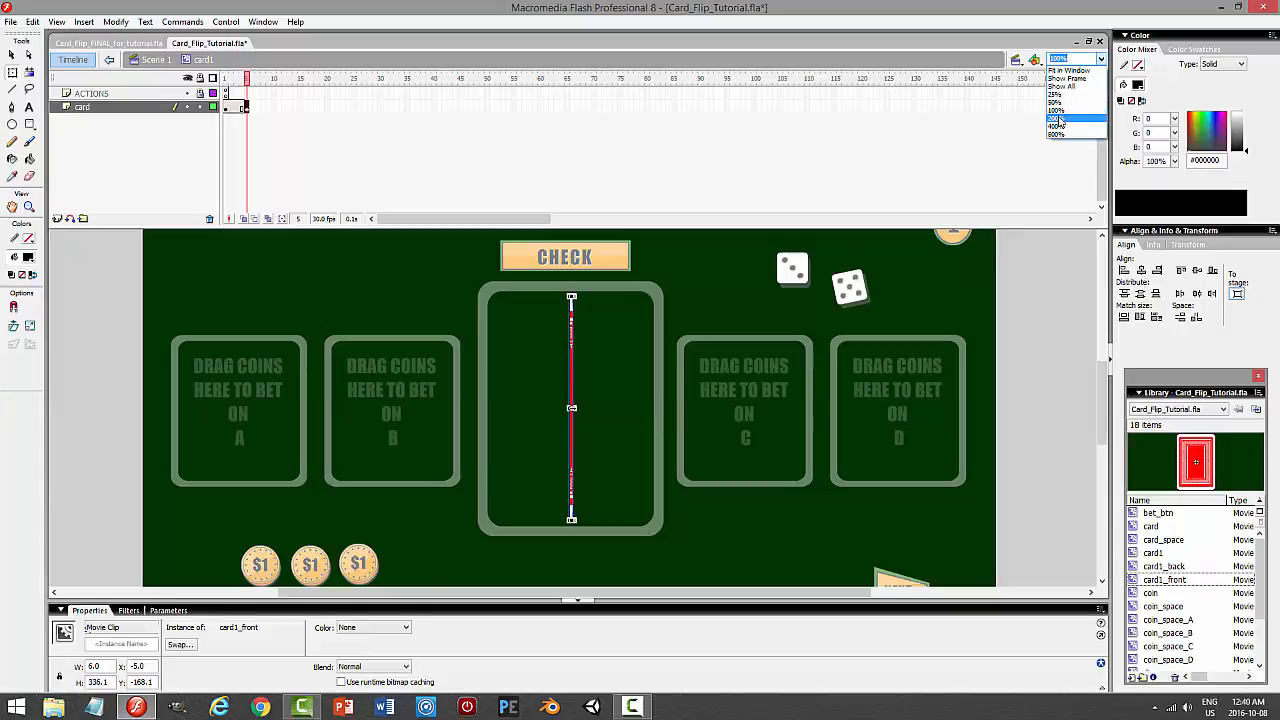
left_click(1056, 118)
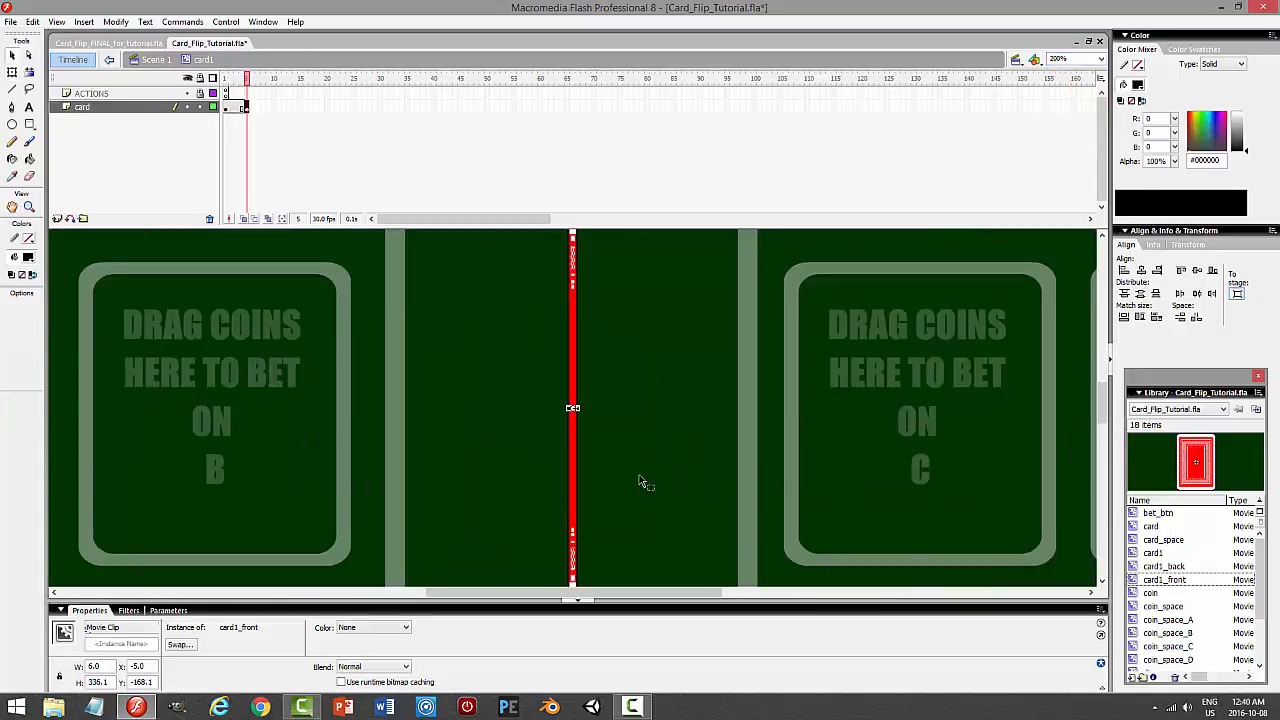
key("ctrl+z")
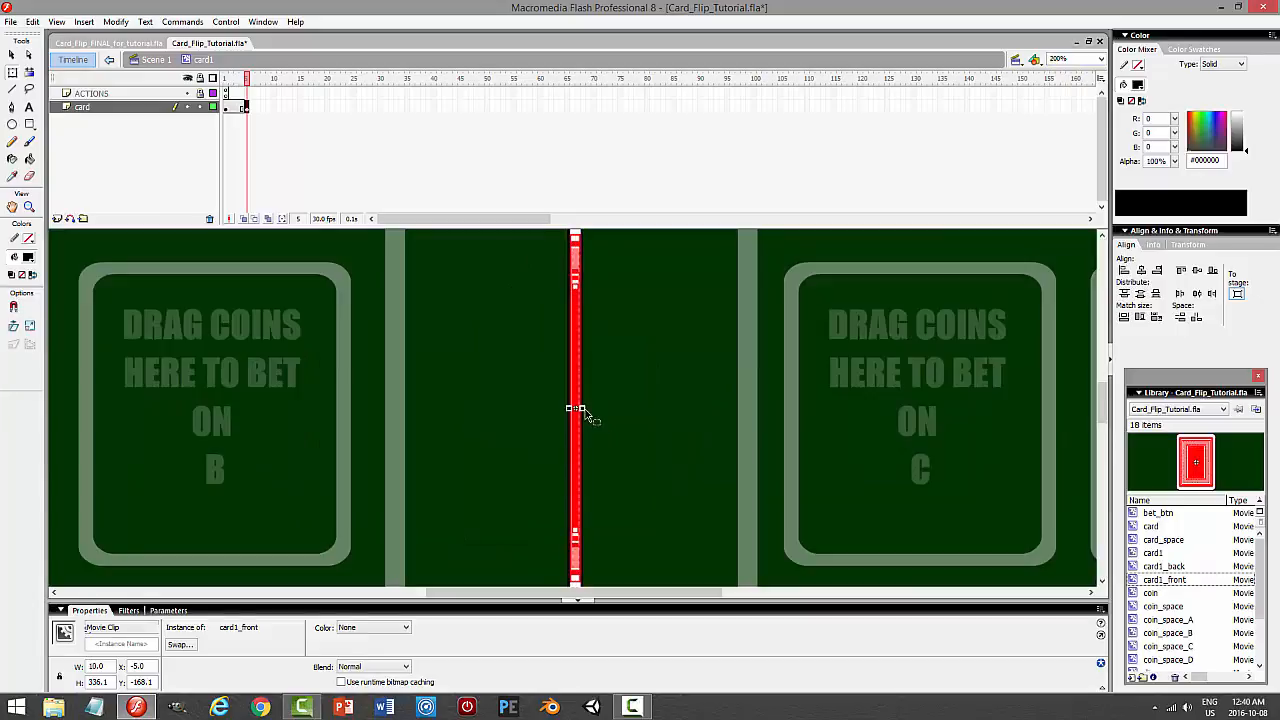
left_click_drag(583, 408, 576, 408)
key("ctrl+z")
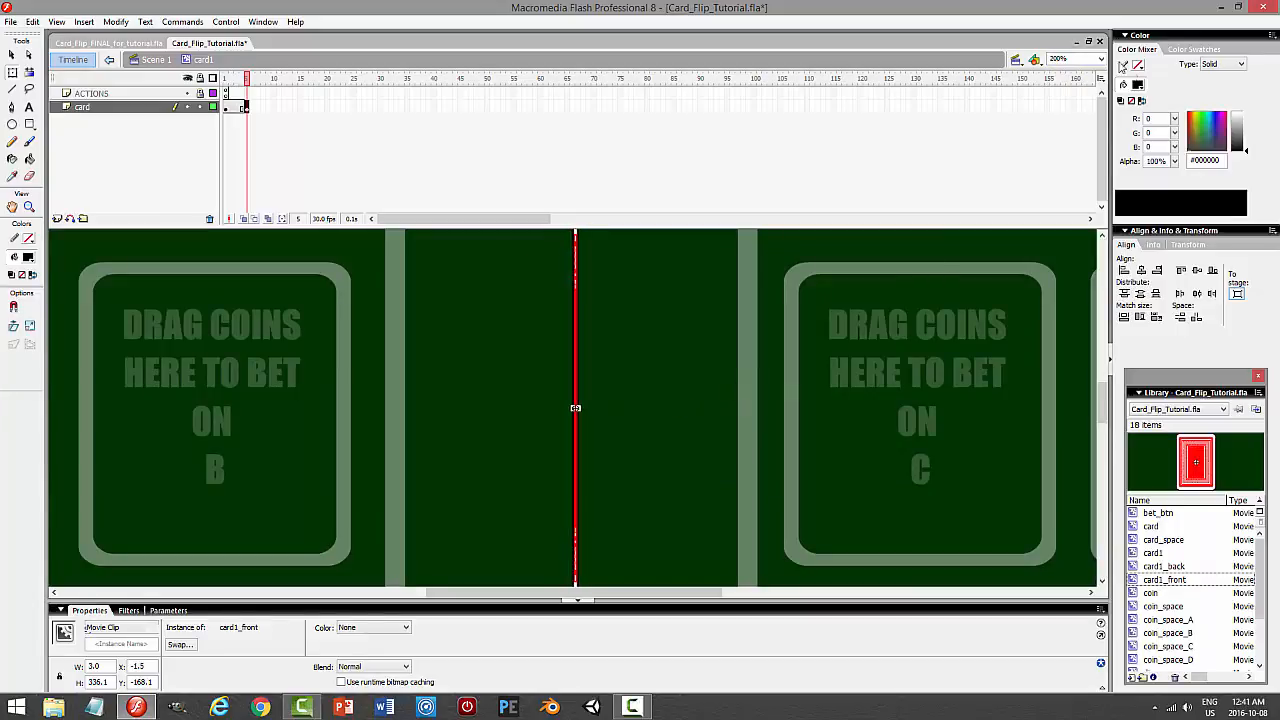
Skew the narrowed card vertically at frame 5, giving it a height of about 364 px.
left_click(1101, 60)
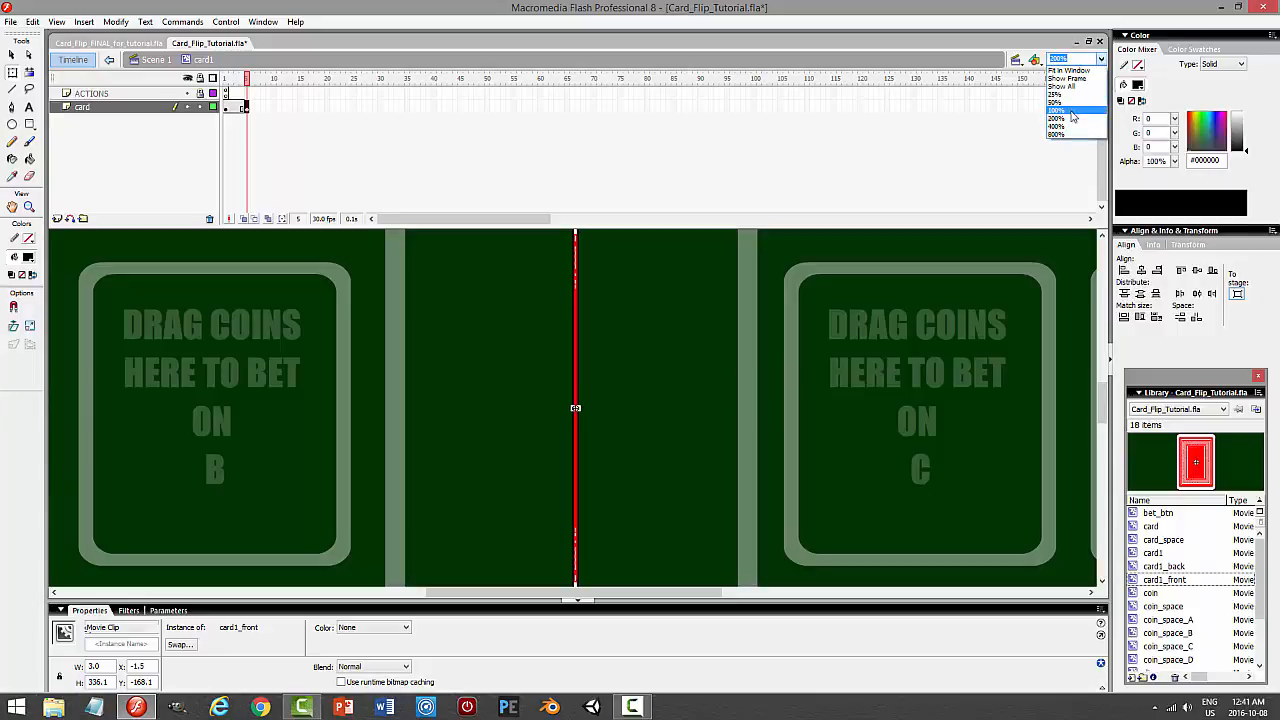
left_click(1072, 119)
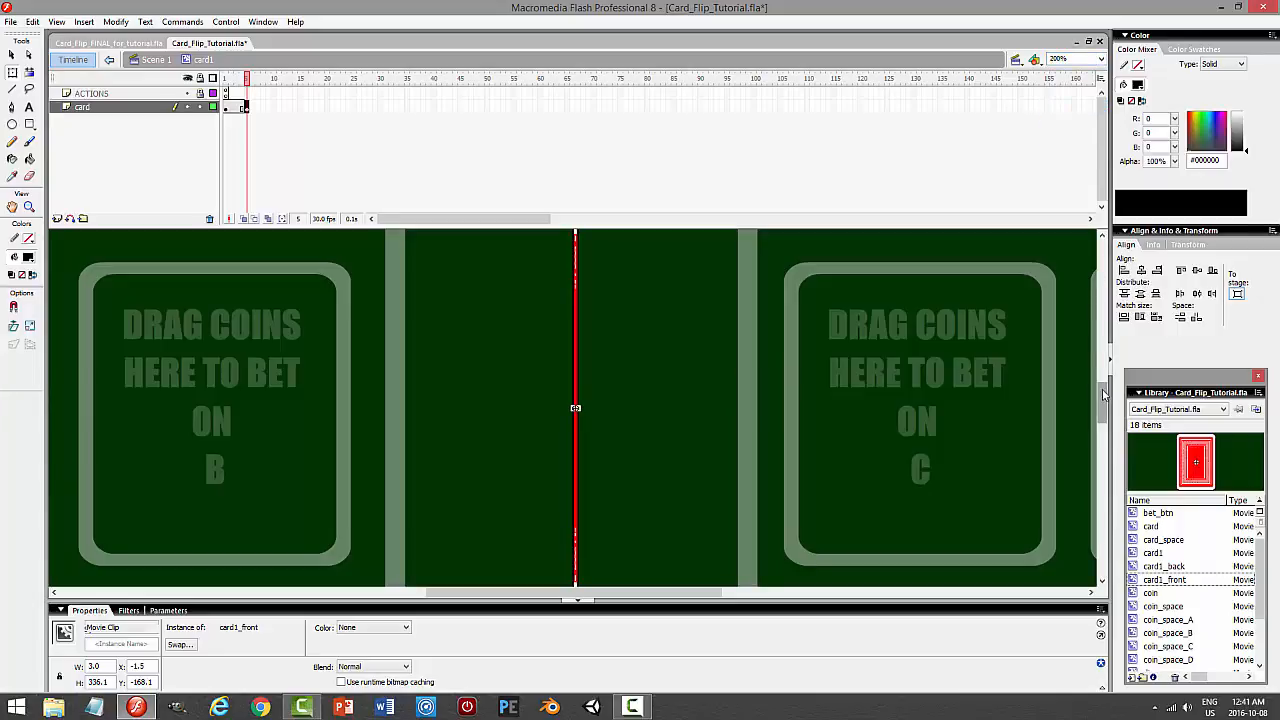
left_click_drag(1104, 400, 1104, 376)
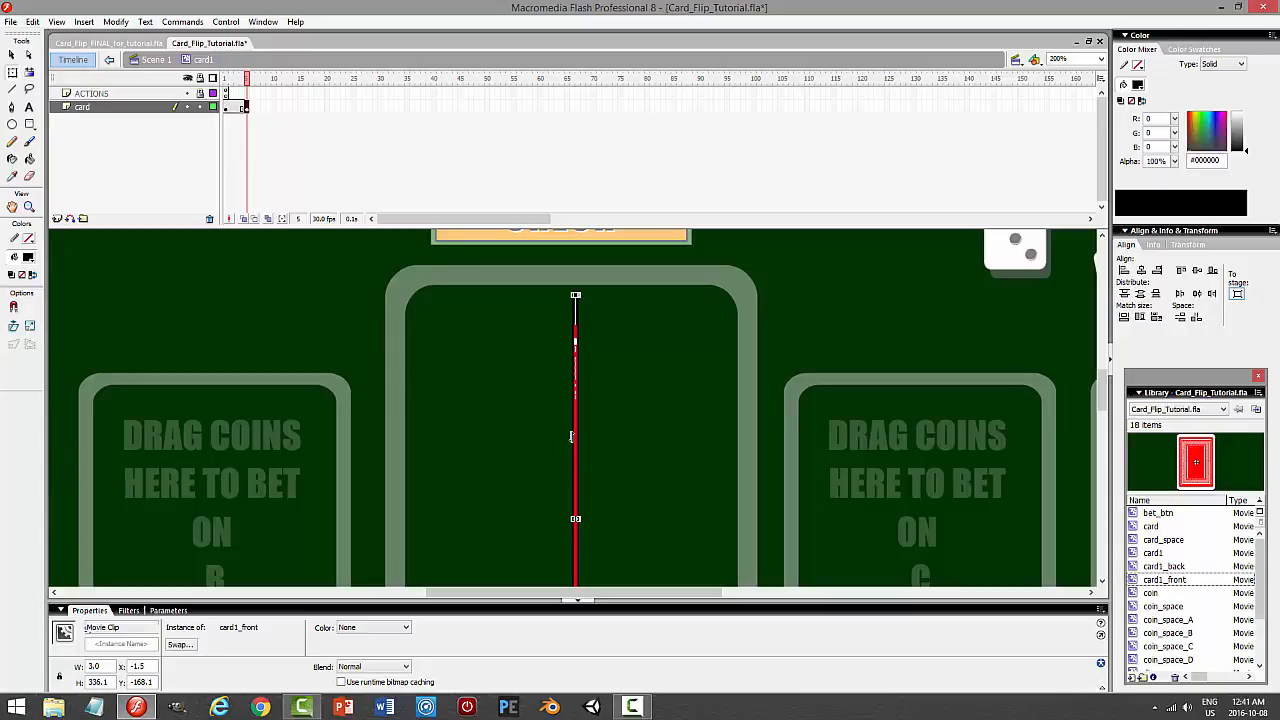
left_click_drag(571, 434, 569, 418)
left_click(1101, 59)
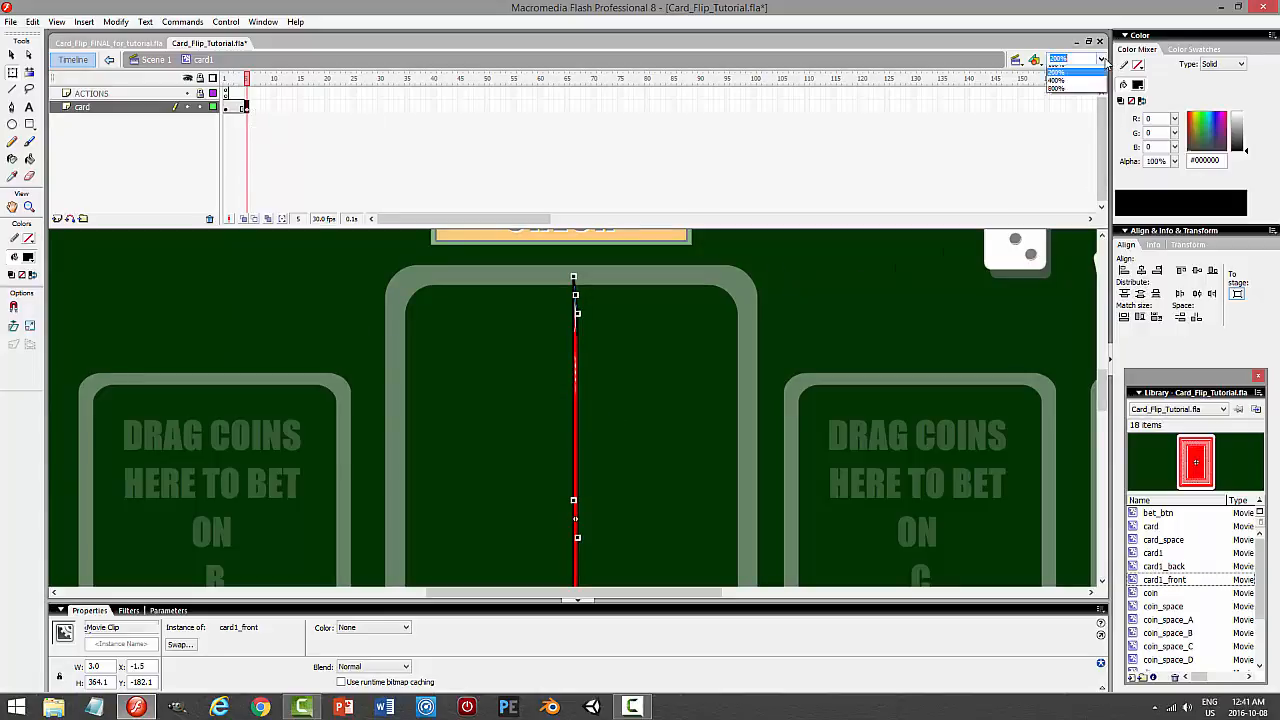
Raise the narrowed, skewed card at frame 5 by 60 px, to Y -242.1.
left_click(1058, 118)
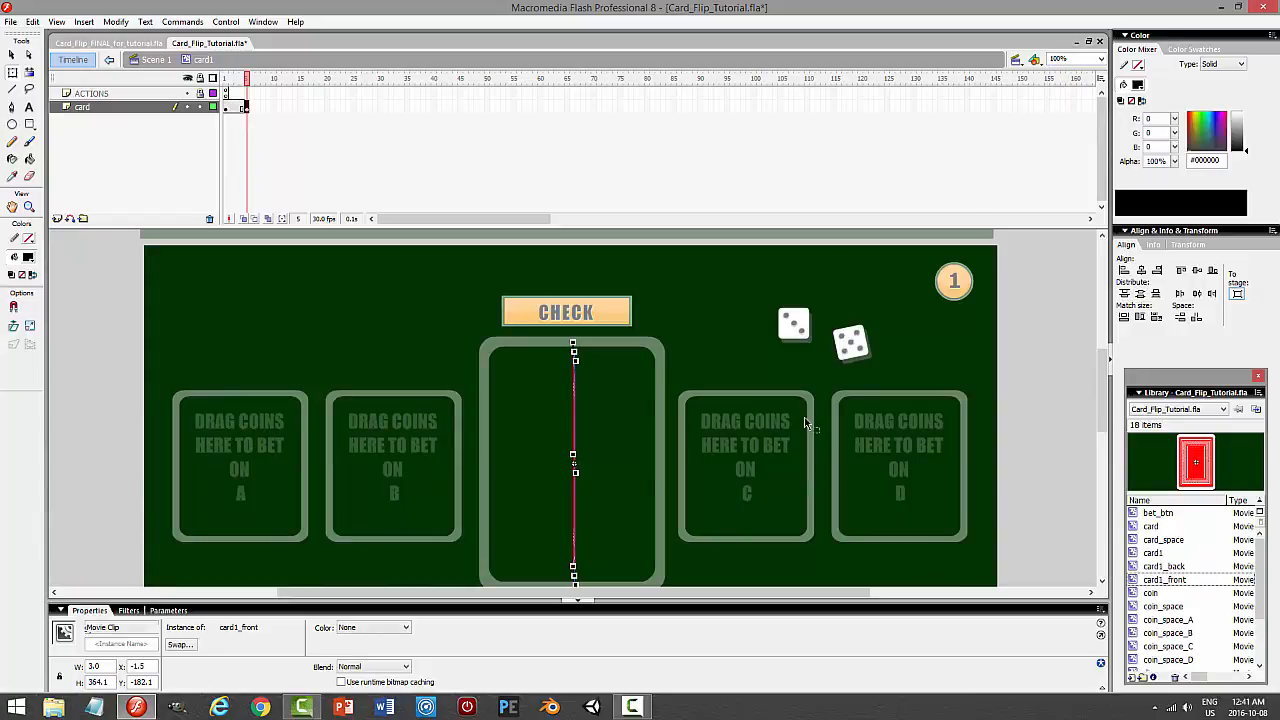
key("shift+Up")
key("shift+Up")
key("shift+Up")
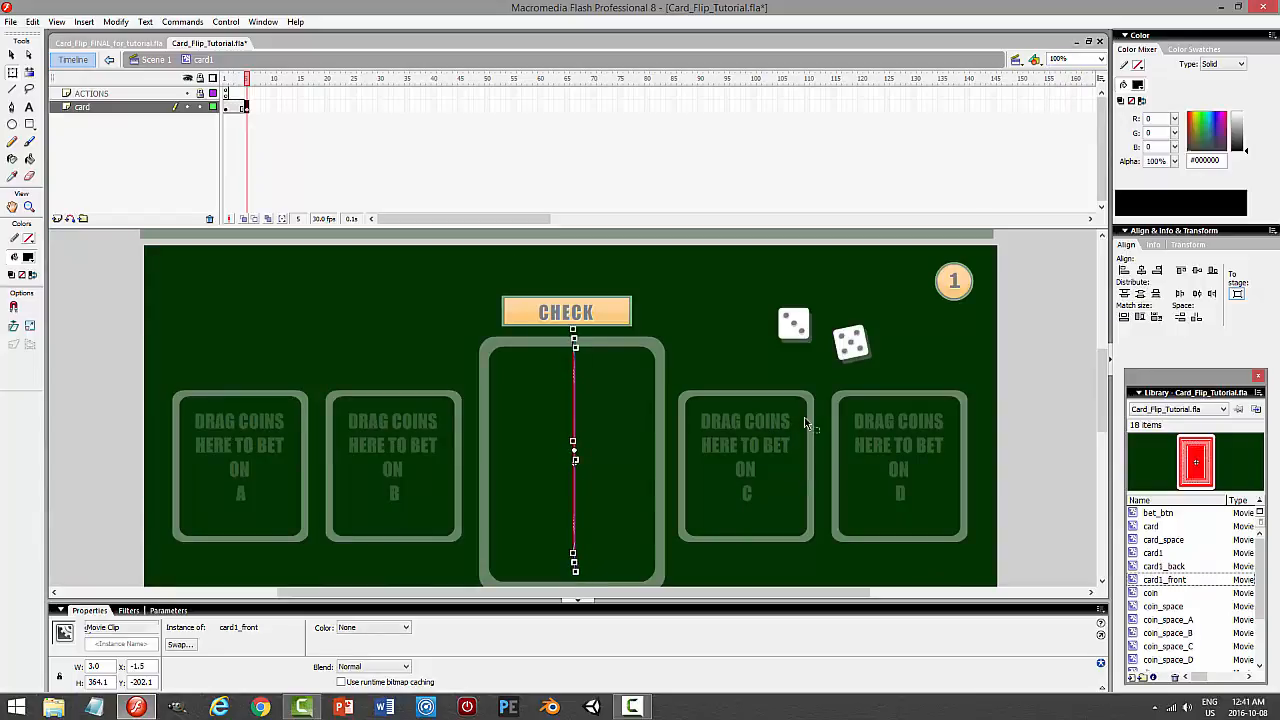
key("shift+Up")
key("shift+Up")
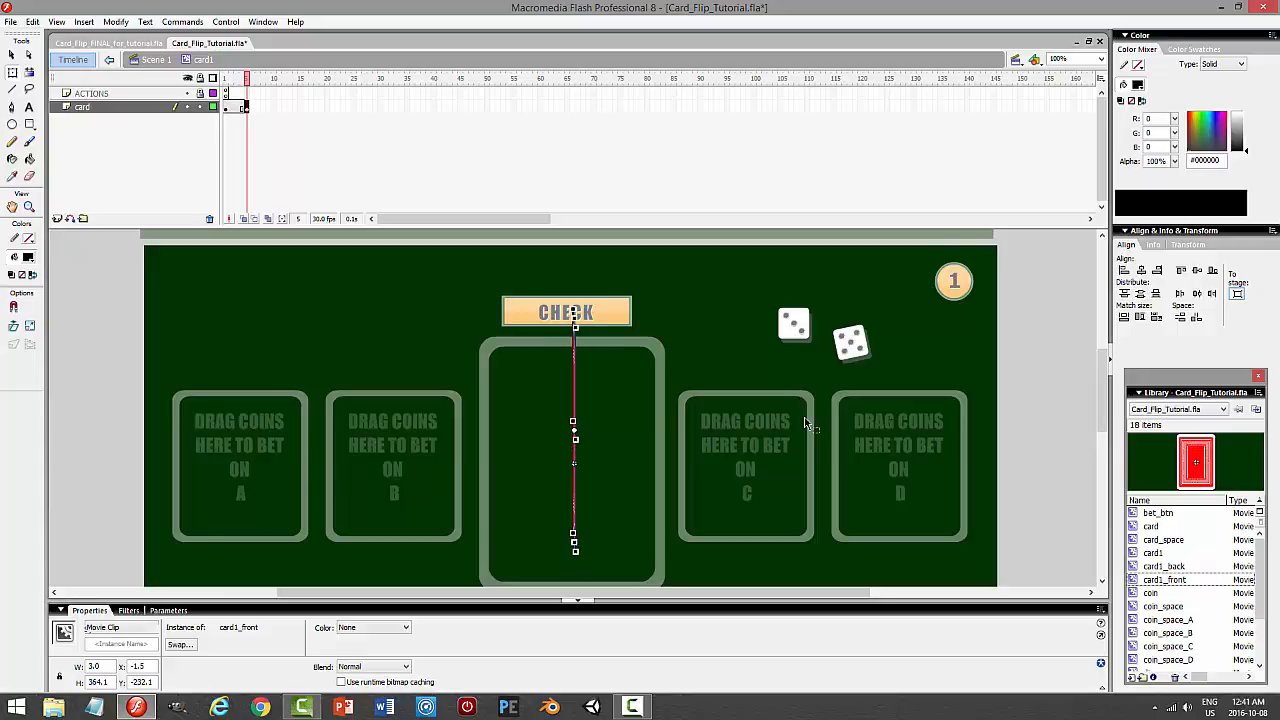
key("shift+Up")
Add a keyframe at frame 6 of the card layer and flip the narrowed card horizontally there.
left_click(249, 112)
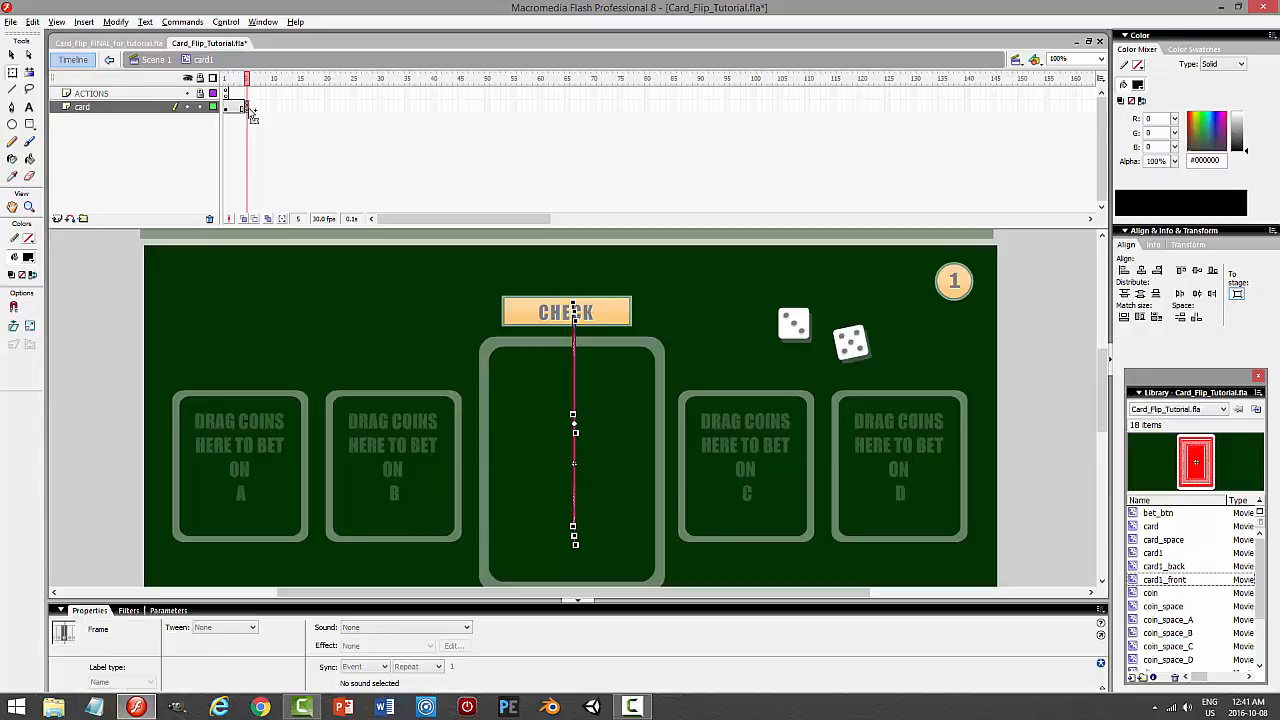
left_click(251, 112)
key("F6")
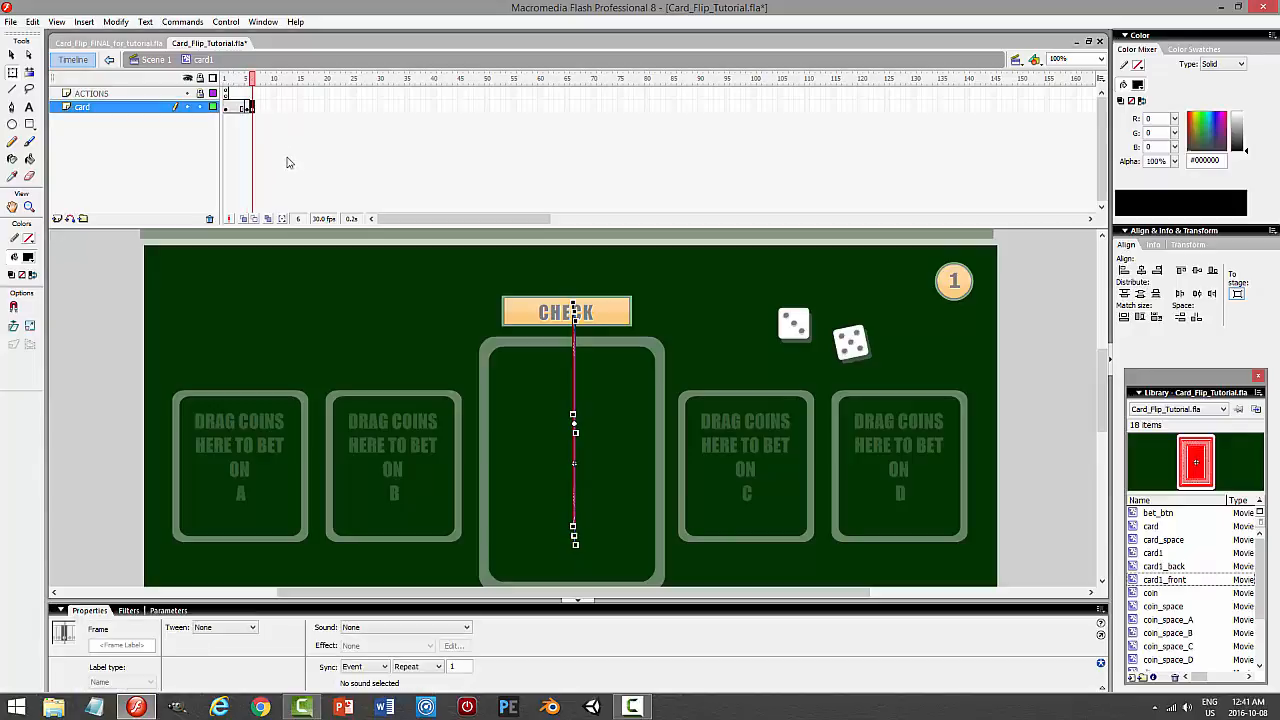
left_click(115, 21)
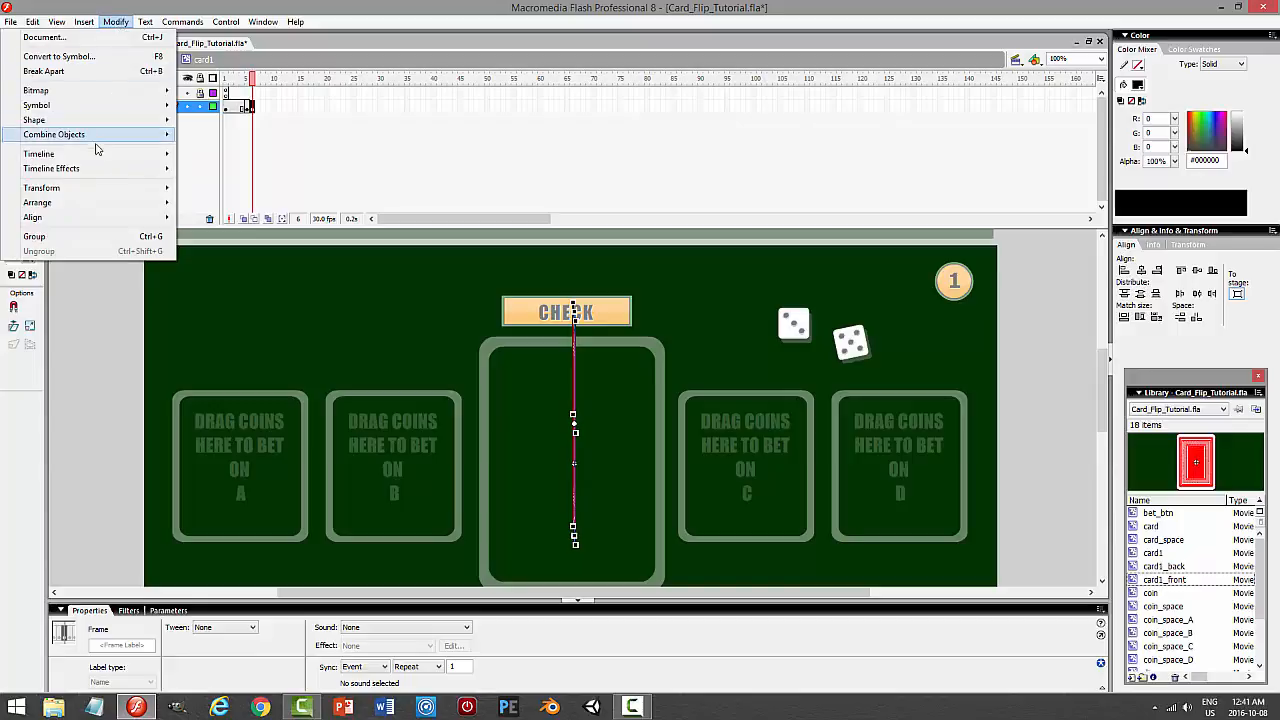
mouse_move(86, 189)
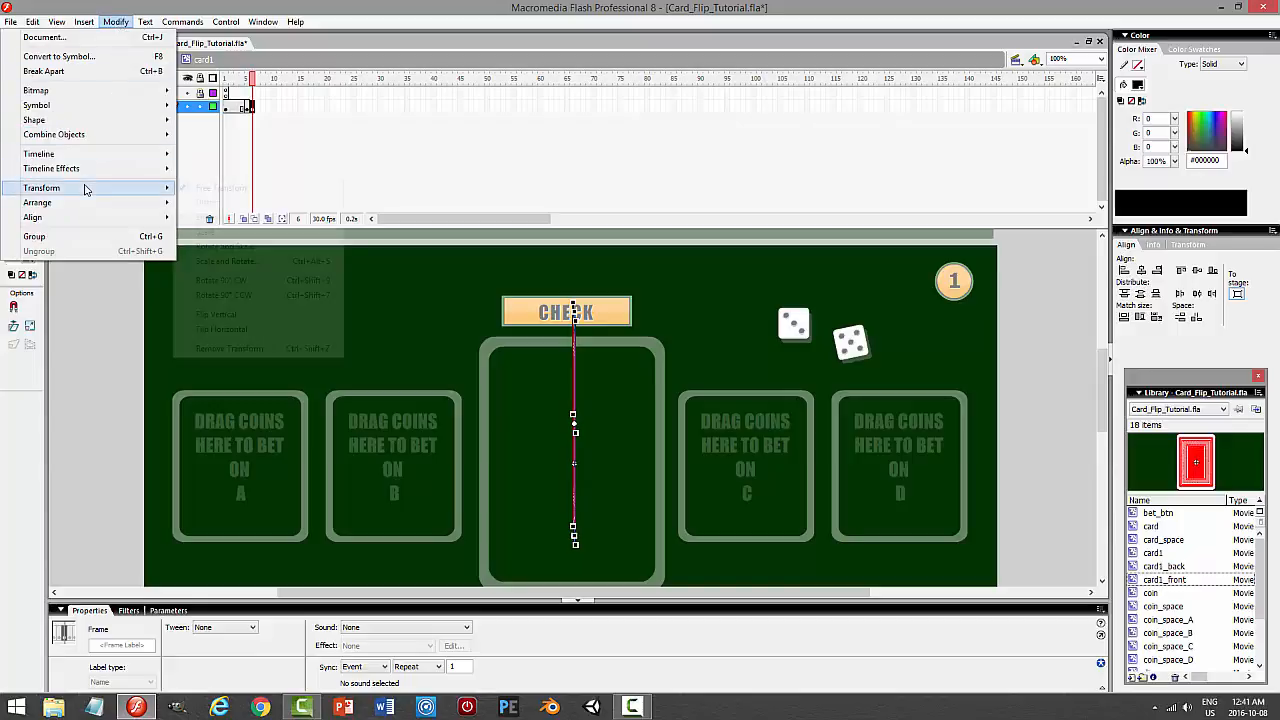
left_click(222, 329)
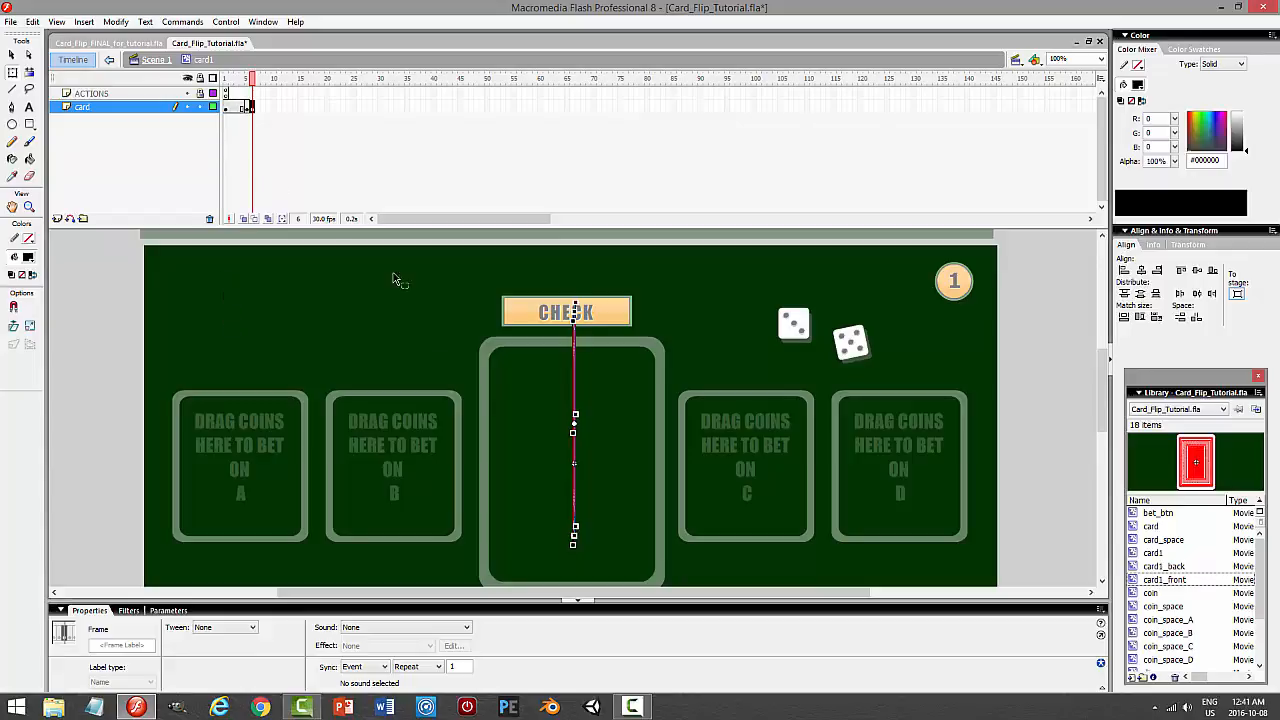
Swap the narrowed card at frame 6 for the card1_back symbol.
left_click(12, 54)
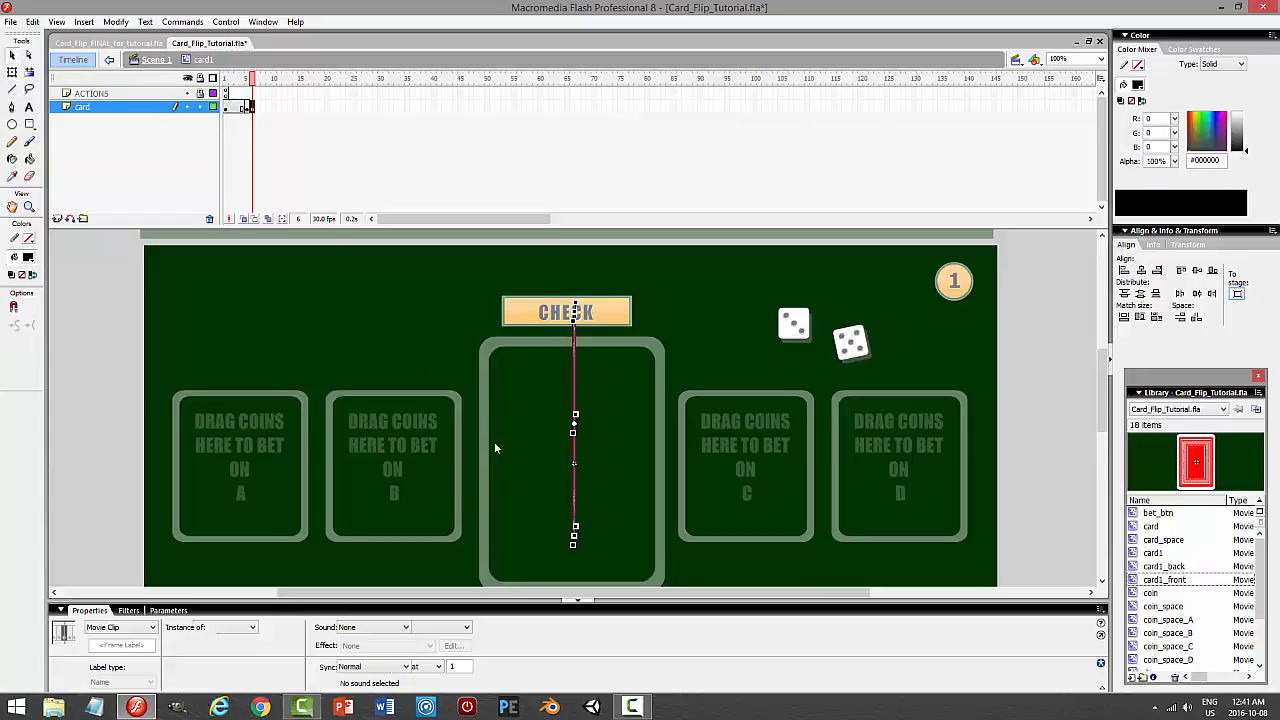
left_click(574, 432)
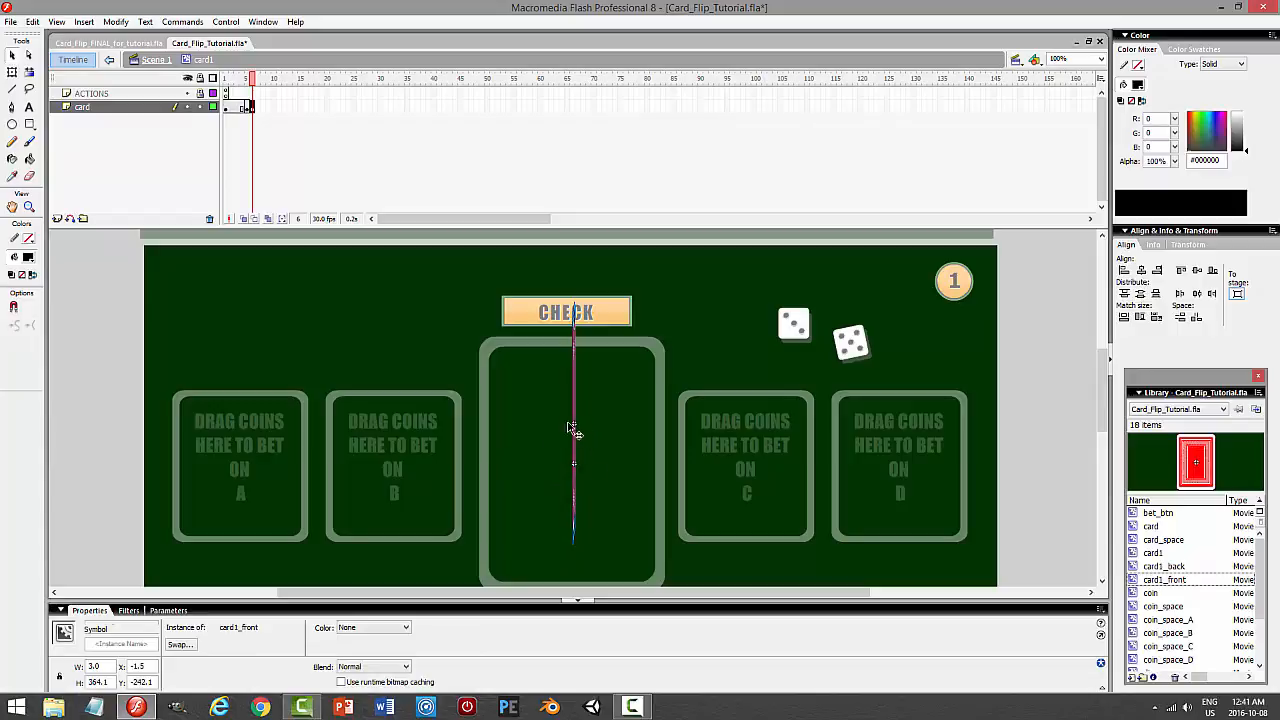
left_click(180, 644)
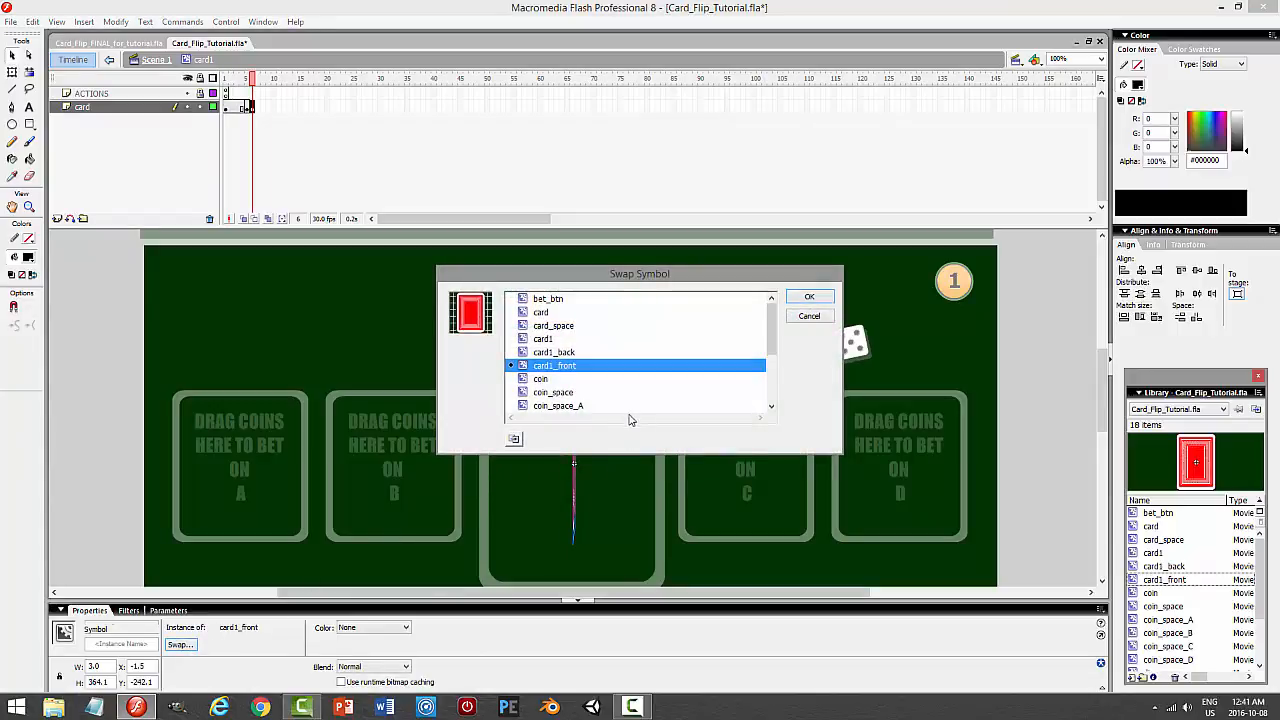
left_click(566, 353)
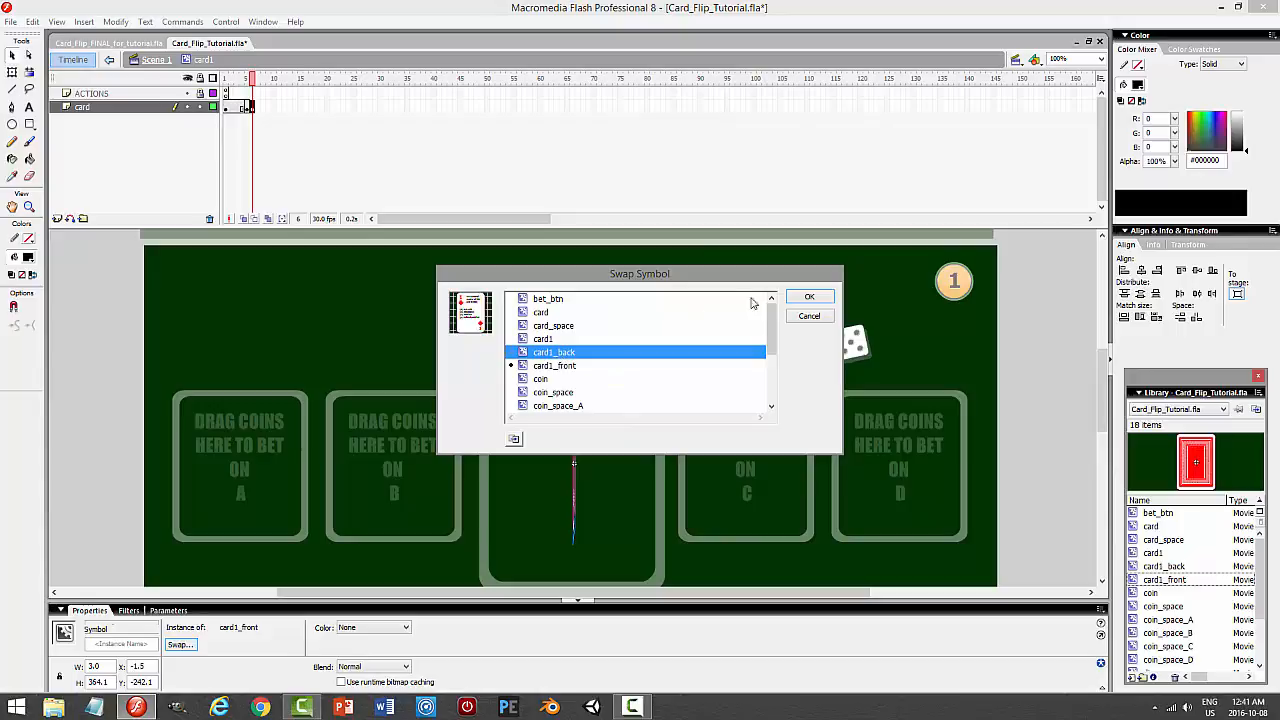
left_click(805, 298)
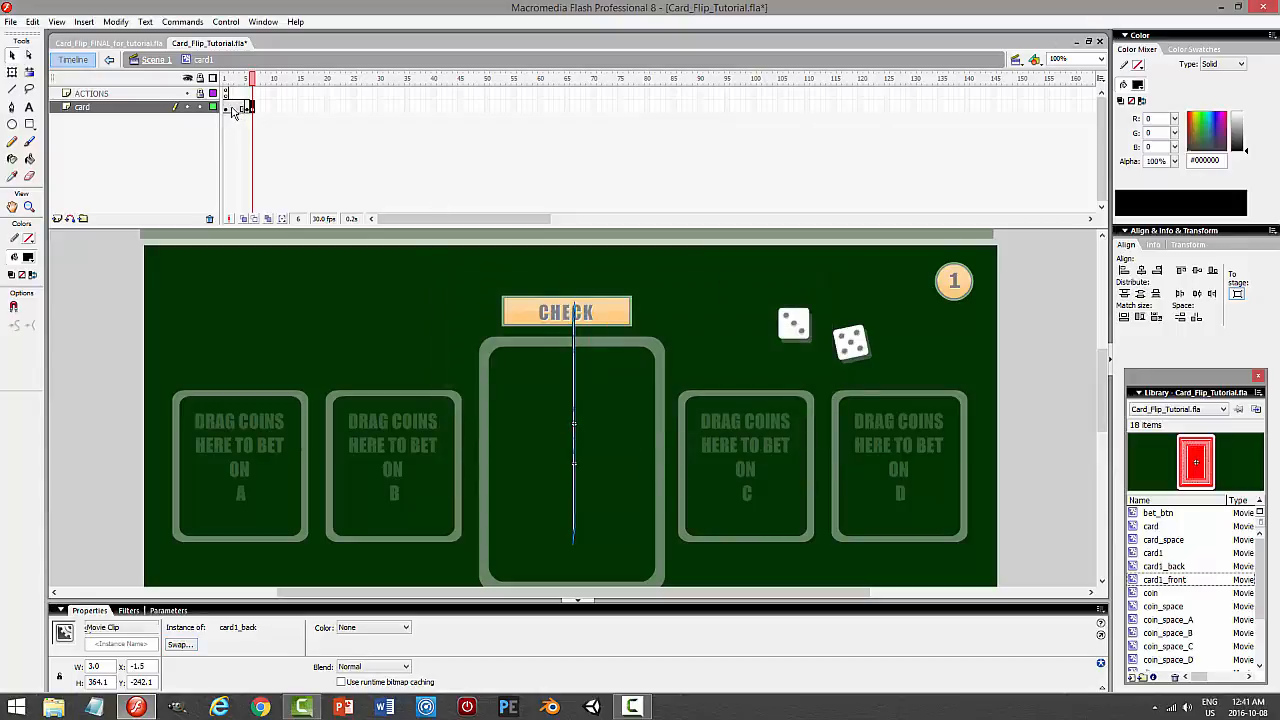
Copy the card layer's full-size card keyframe from frame 1 to frame 10.
left_click(227, 107)
left_click(227, 107)
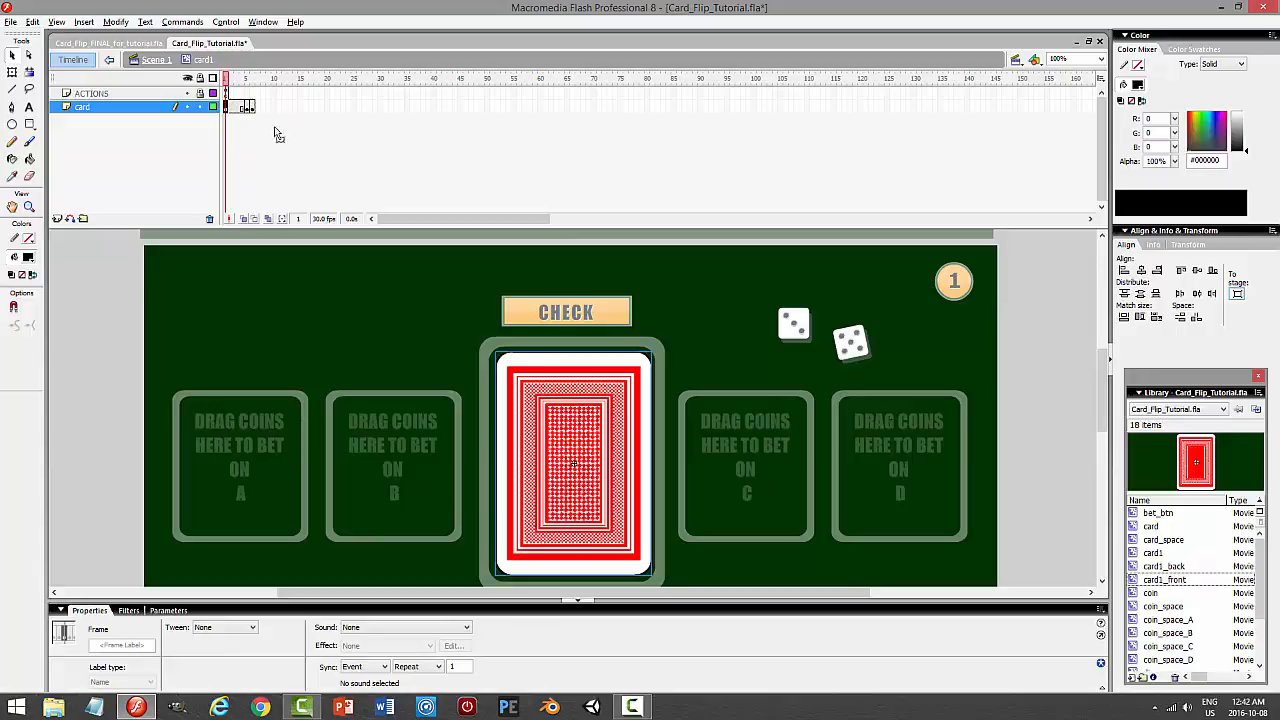
key("Return")
Swap the full-size card at frame 10 for the card1_back symbol.
left_click(536, 430)
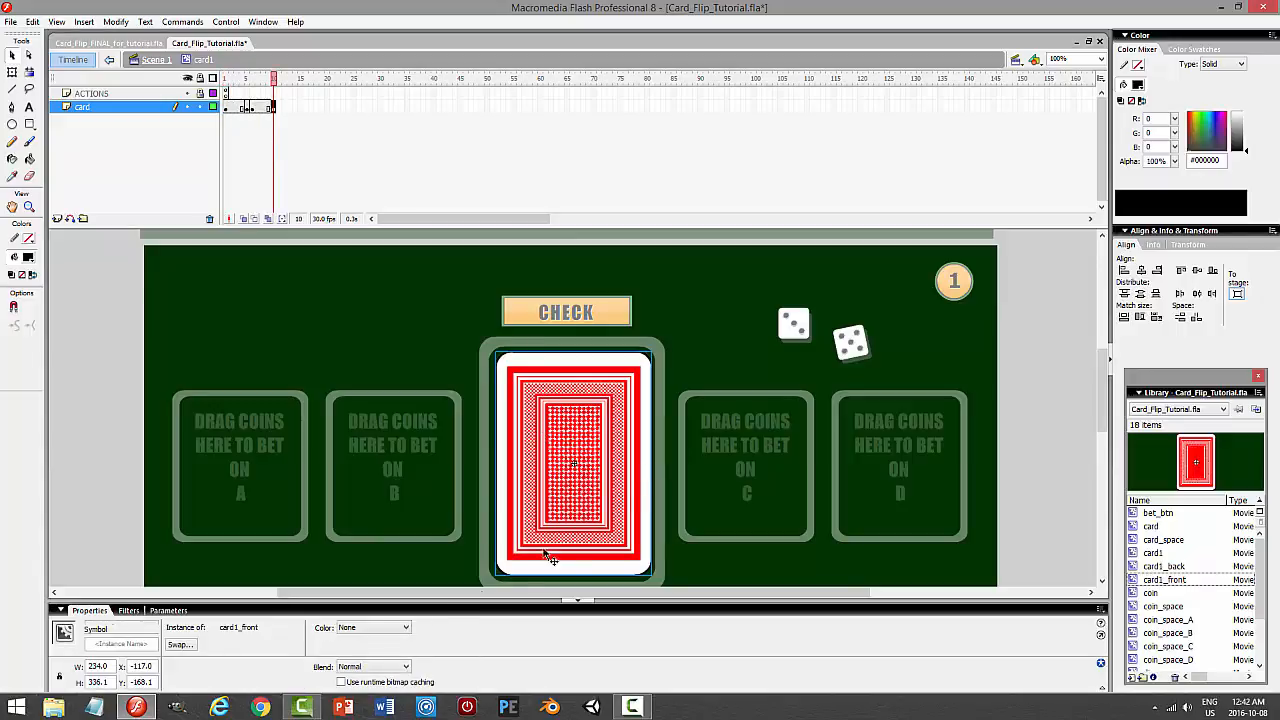
left_click(179, 645)
scroll(663, 417, "down", 2)
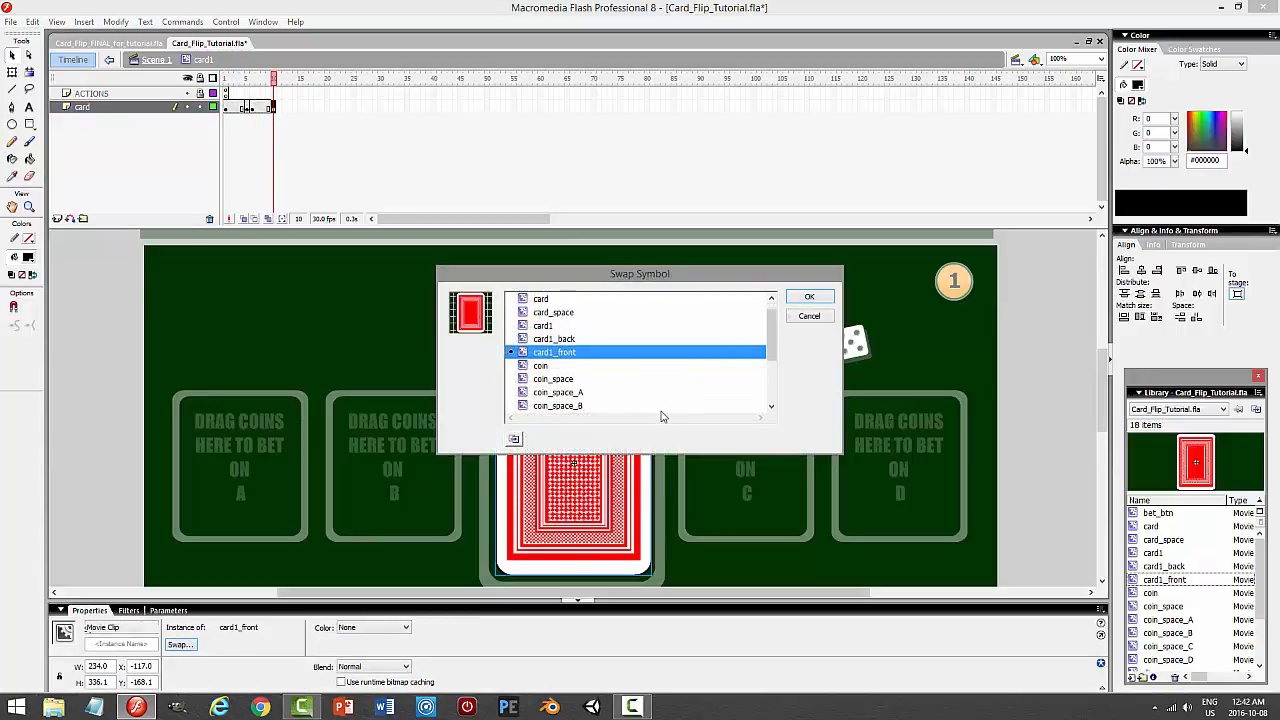
left_click(553, 326)
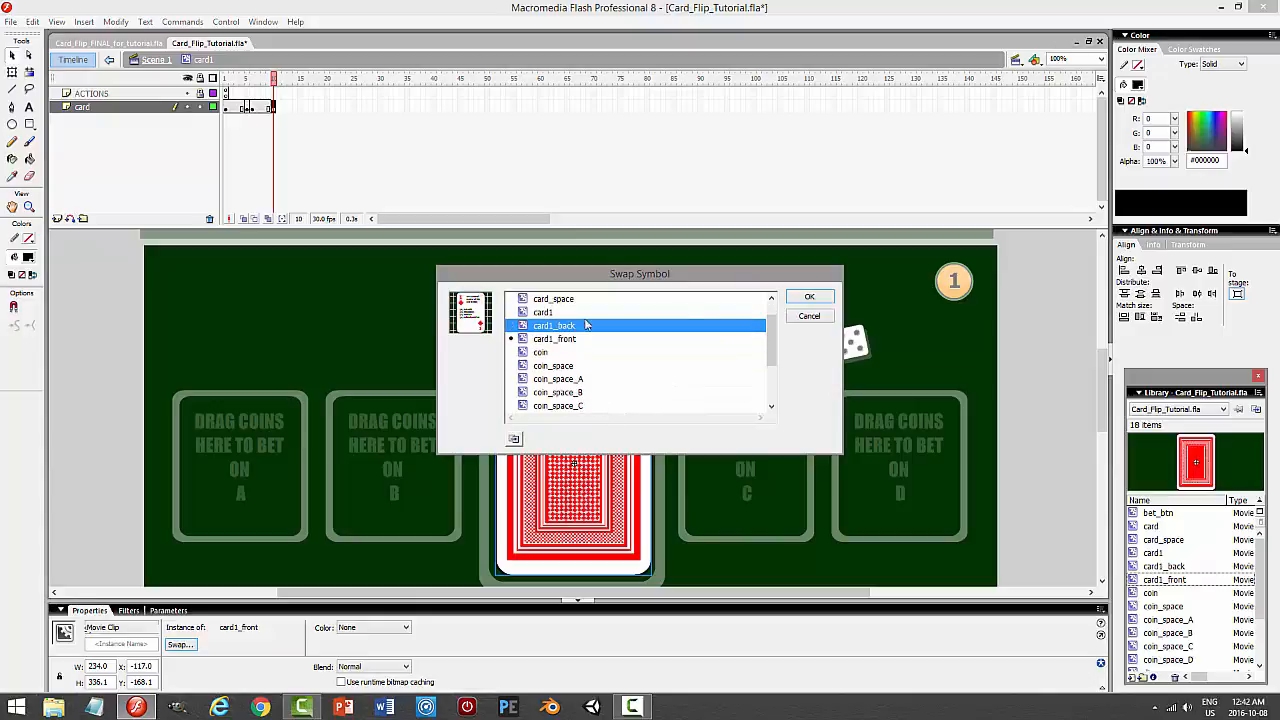
left_click(809, 298)
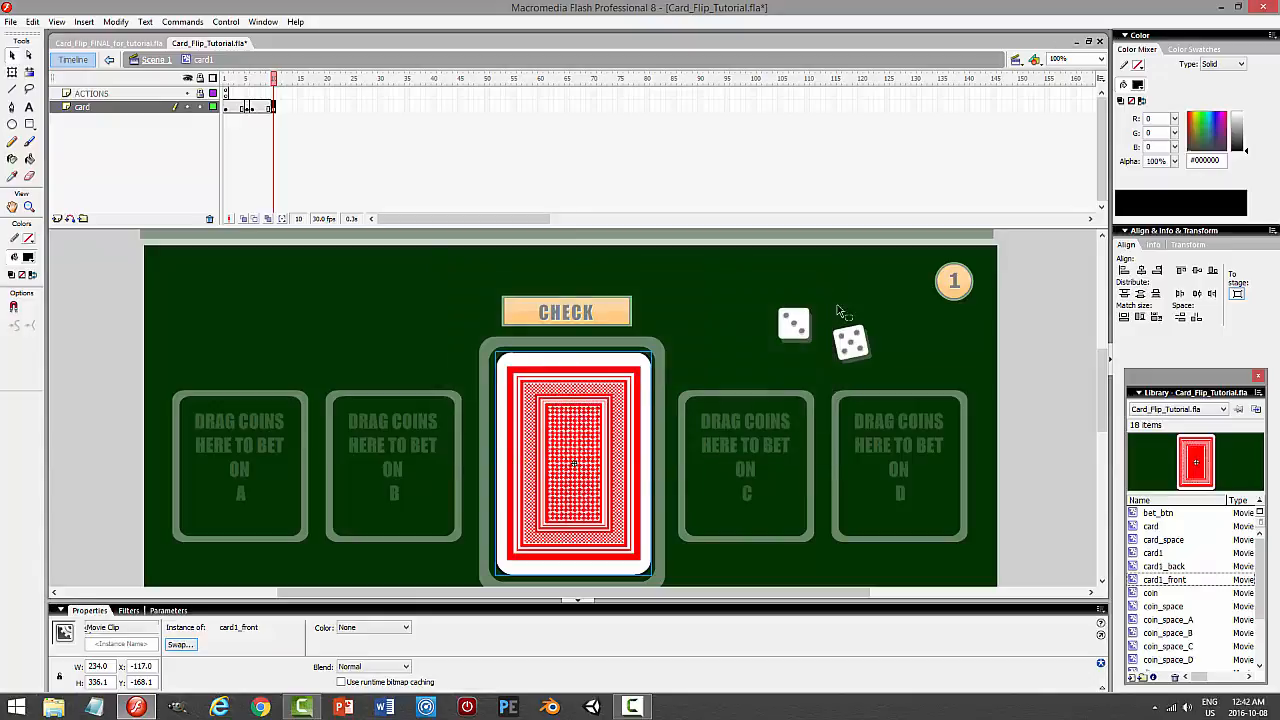
Apply a Motion tween to both card layer spans, from frame 1 to 5 and from frame 6 to 10.
left_click(236, 108)
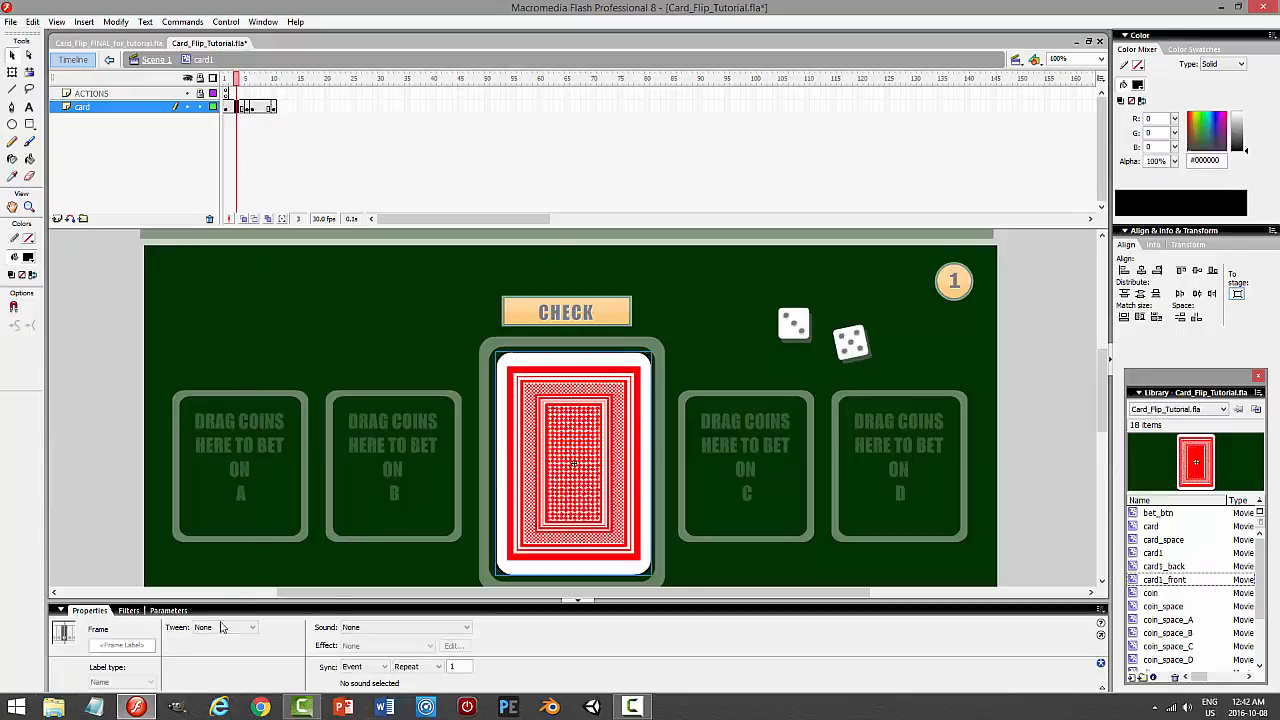
left_click(225, 627)
left_click(218, 648)
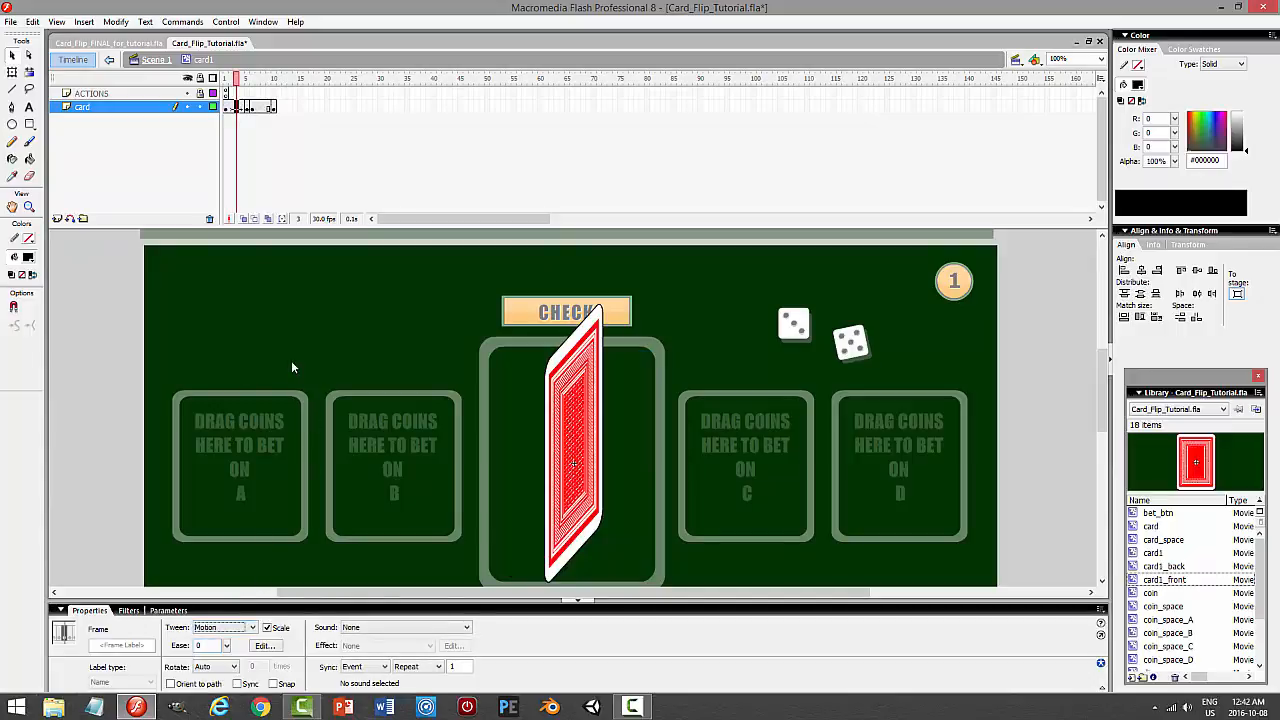
left_click(257, 108)
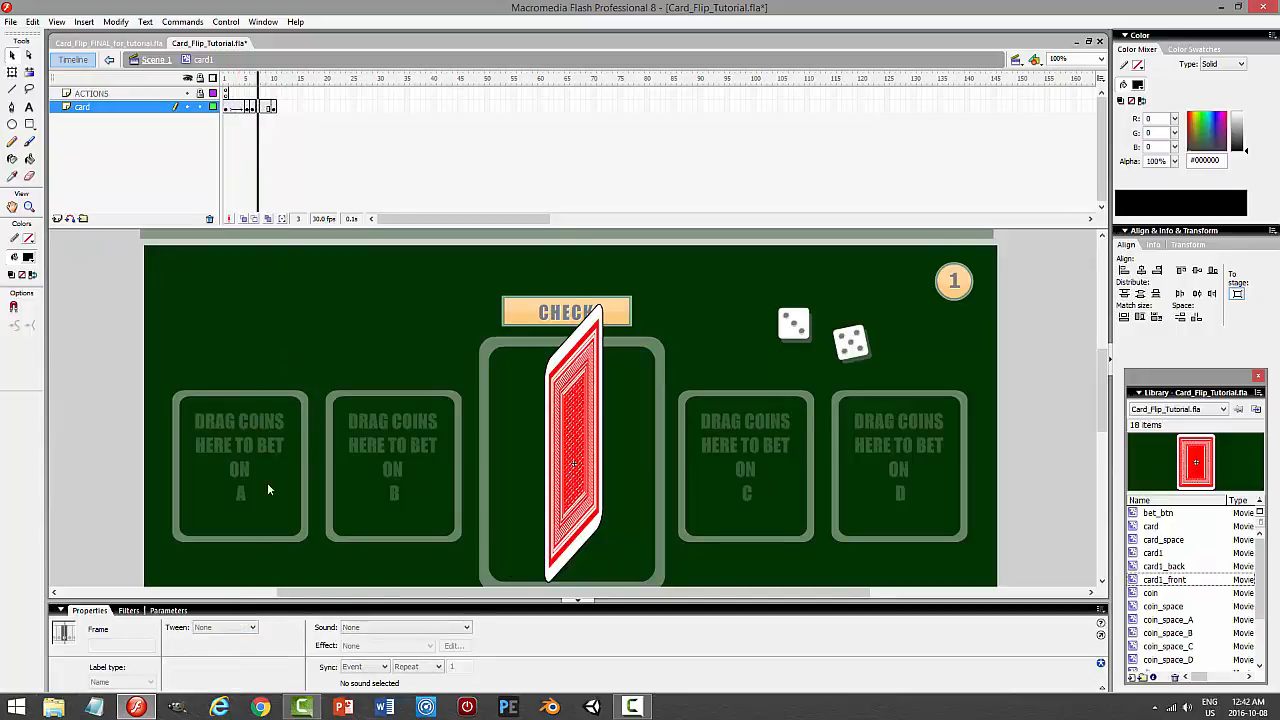
left_click(227, 627)
left_click(212, 648)
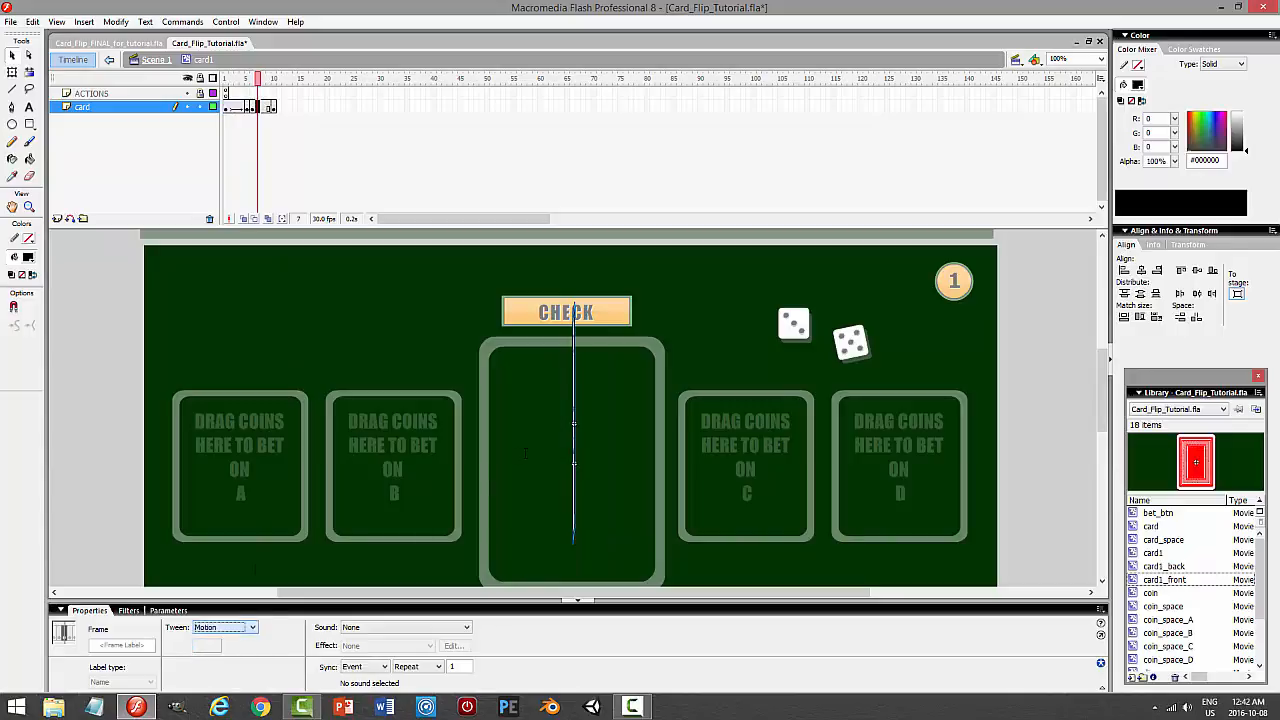
Preview the tweened flip up to frame 10 and compare the narrowed cards at frames 6 and 5.
left_click_drag(258, 80, 274, 107)
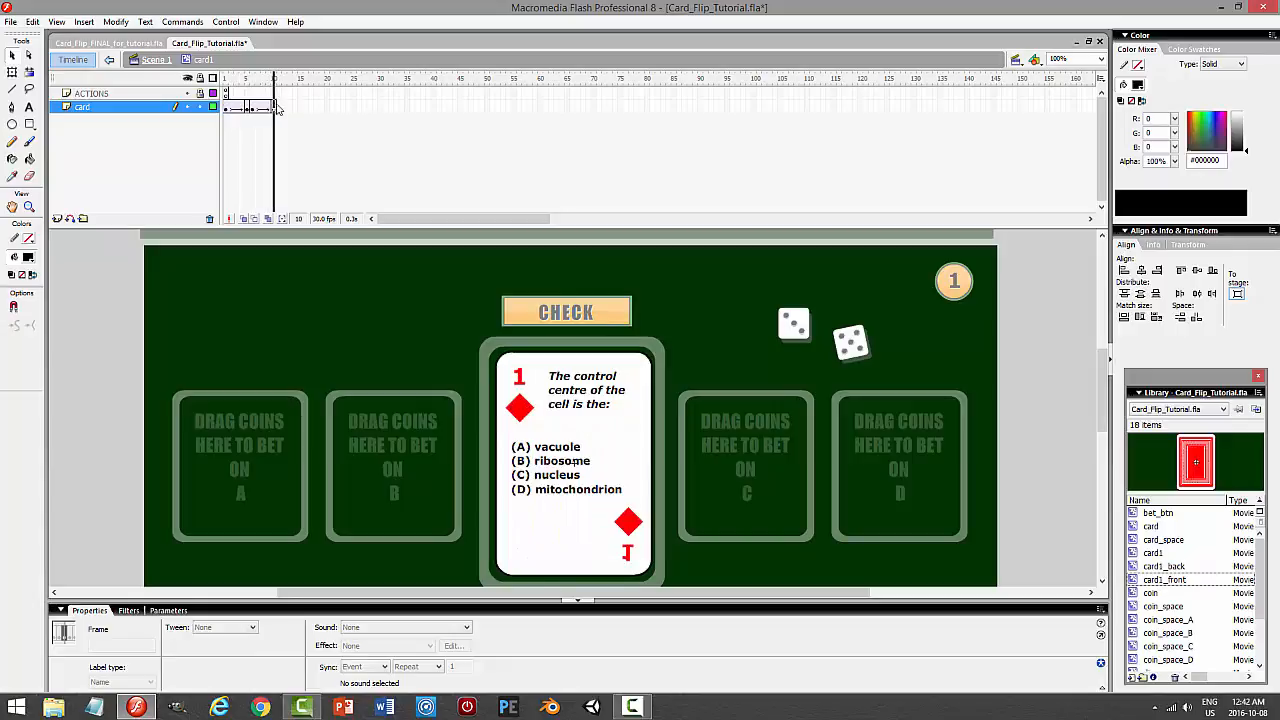
left_click(248, 112)
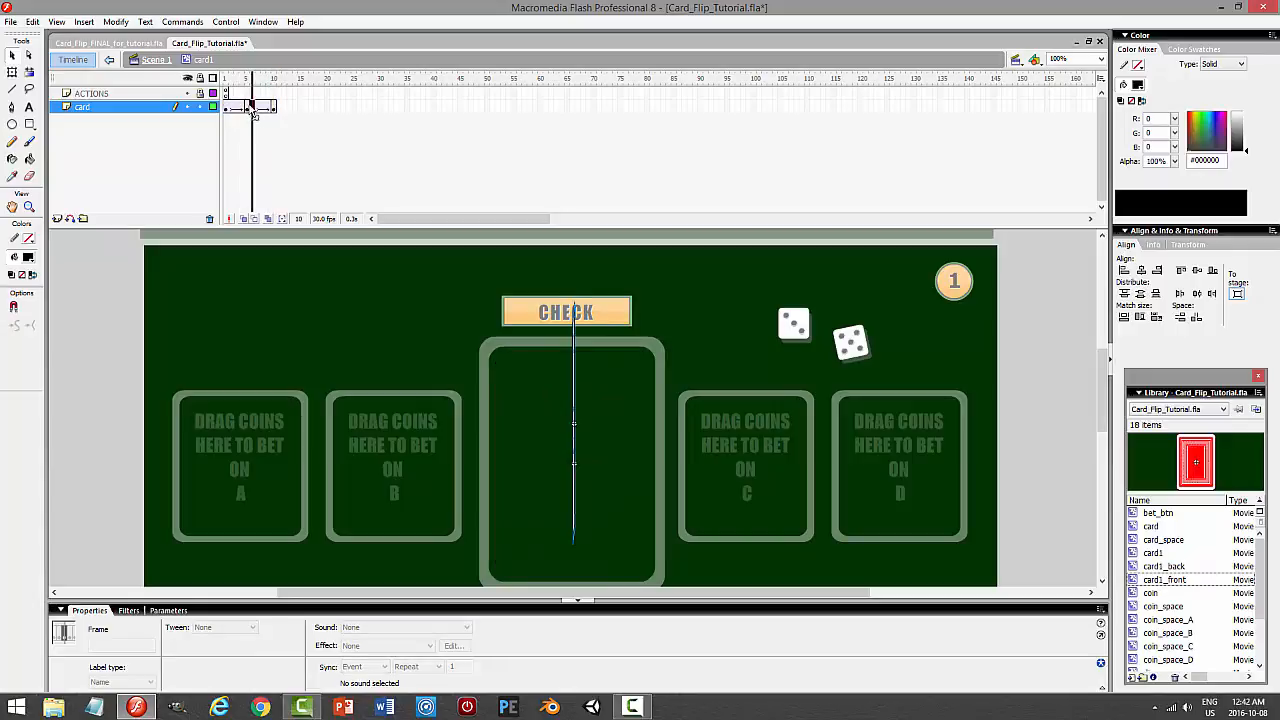
left_click(249, 108)
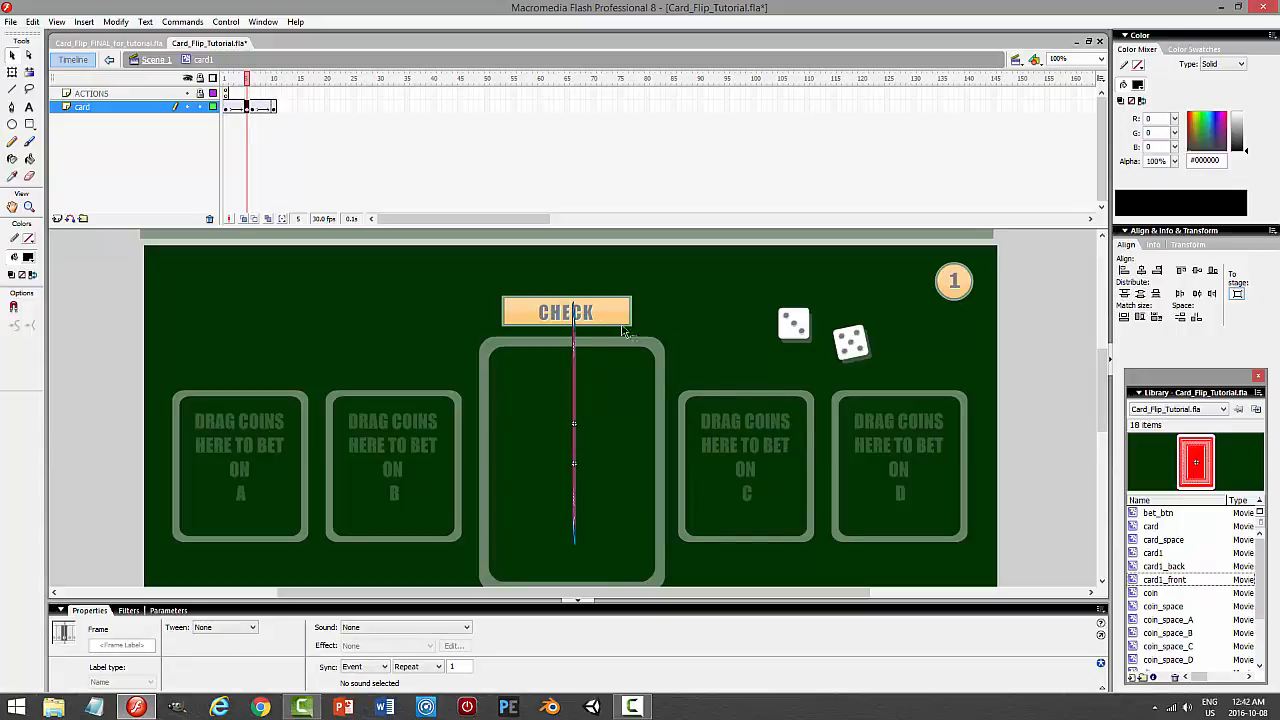
Copy the ACTIONS layer's keyframe from frame 1 to frame 10 and save the file.
left_click(227, 93)
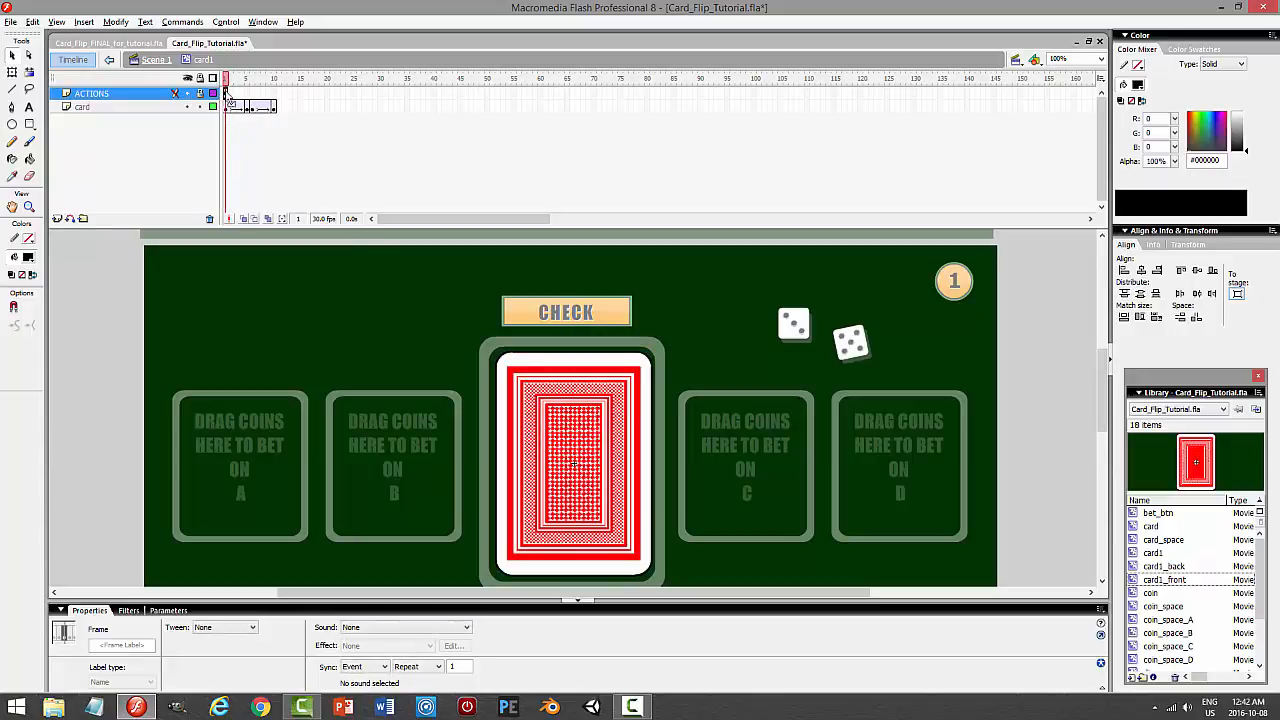
key("Return")
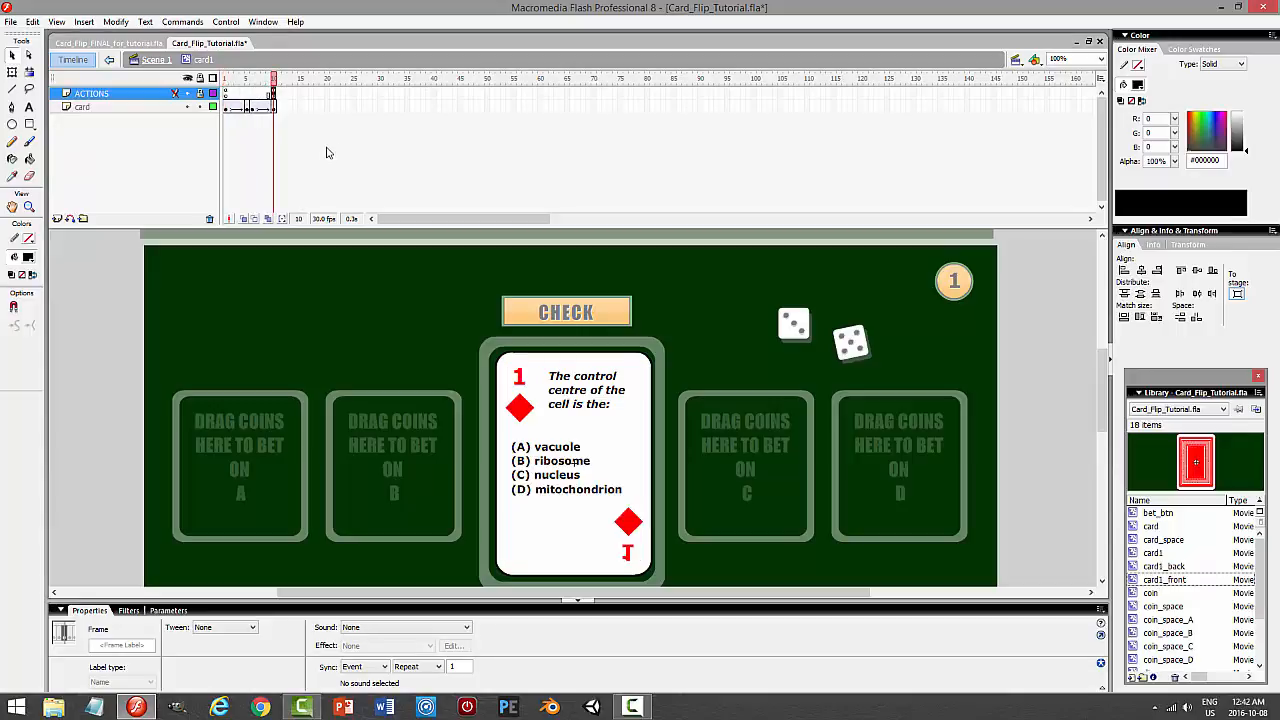
key("ctrl+s")
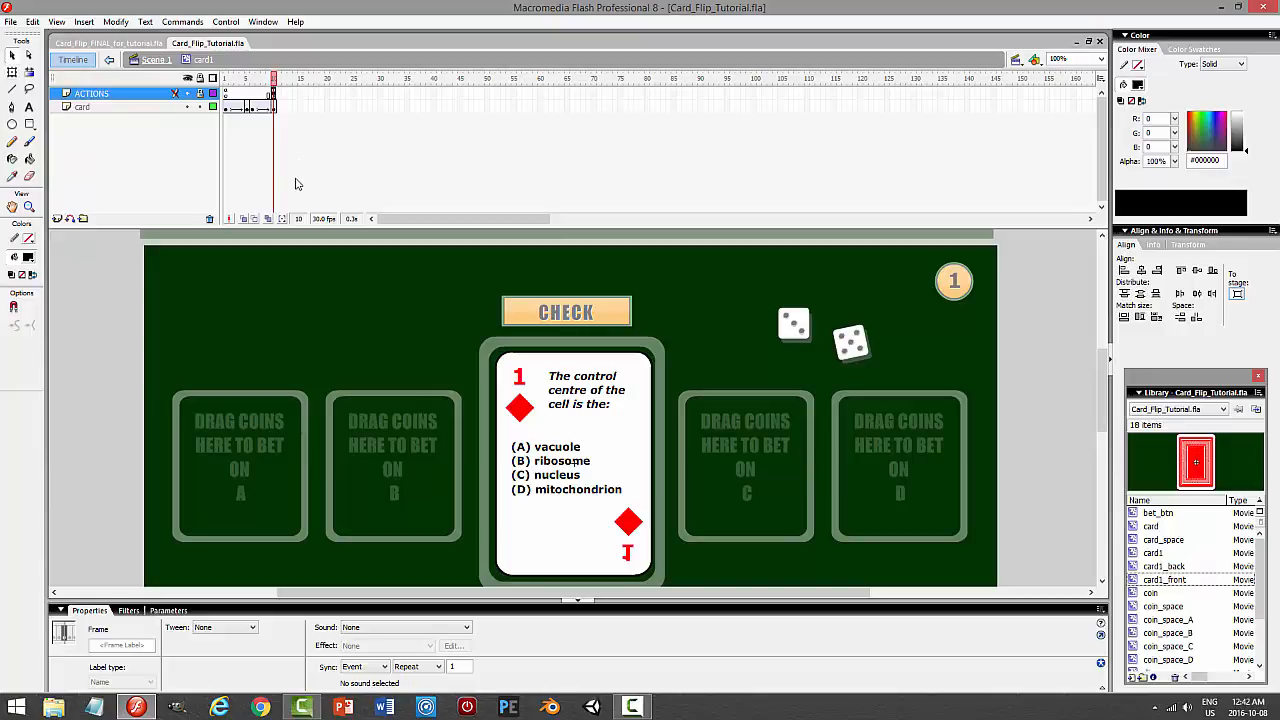
In Scene 1, give the card1 instance an on(press) handler that makes this clip go to frame 2 and play.
left_click(152, 60)
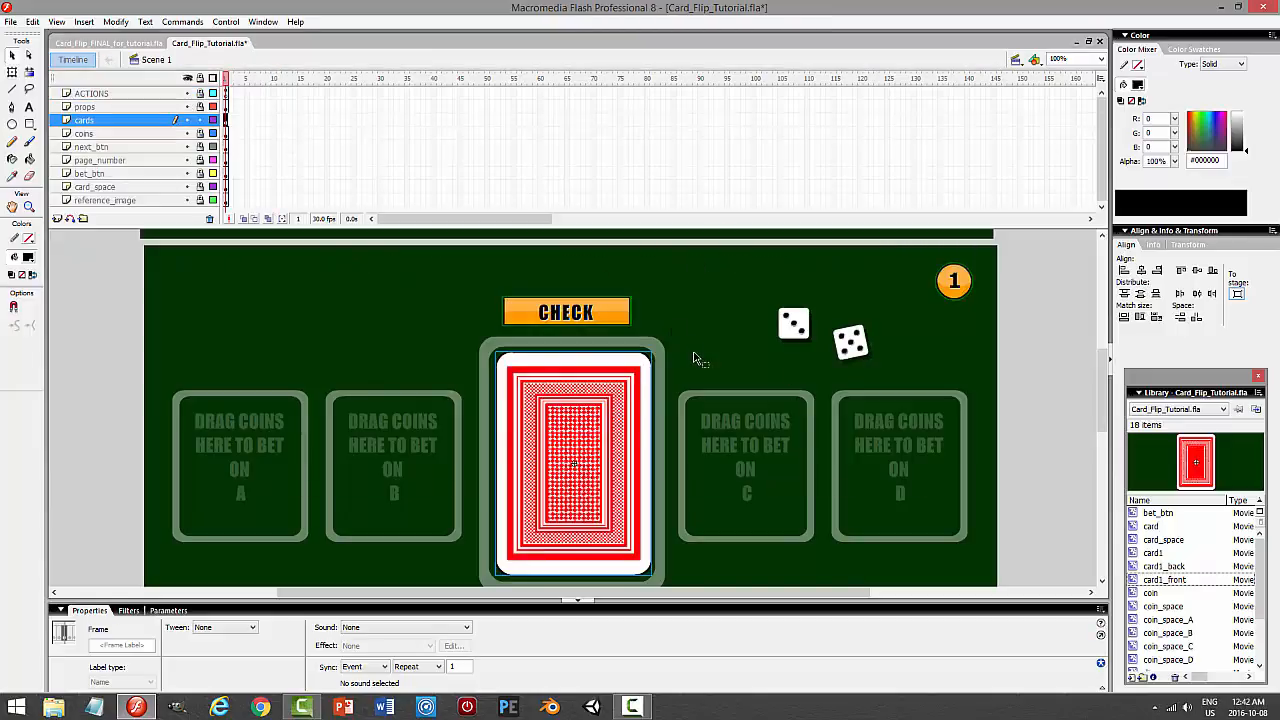
left_click(580, 466)
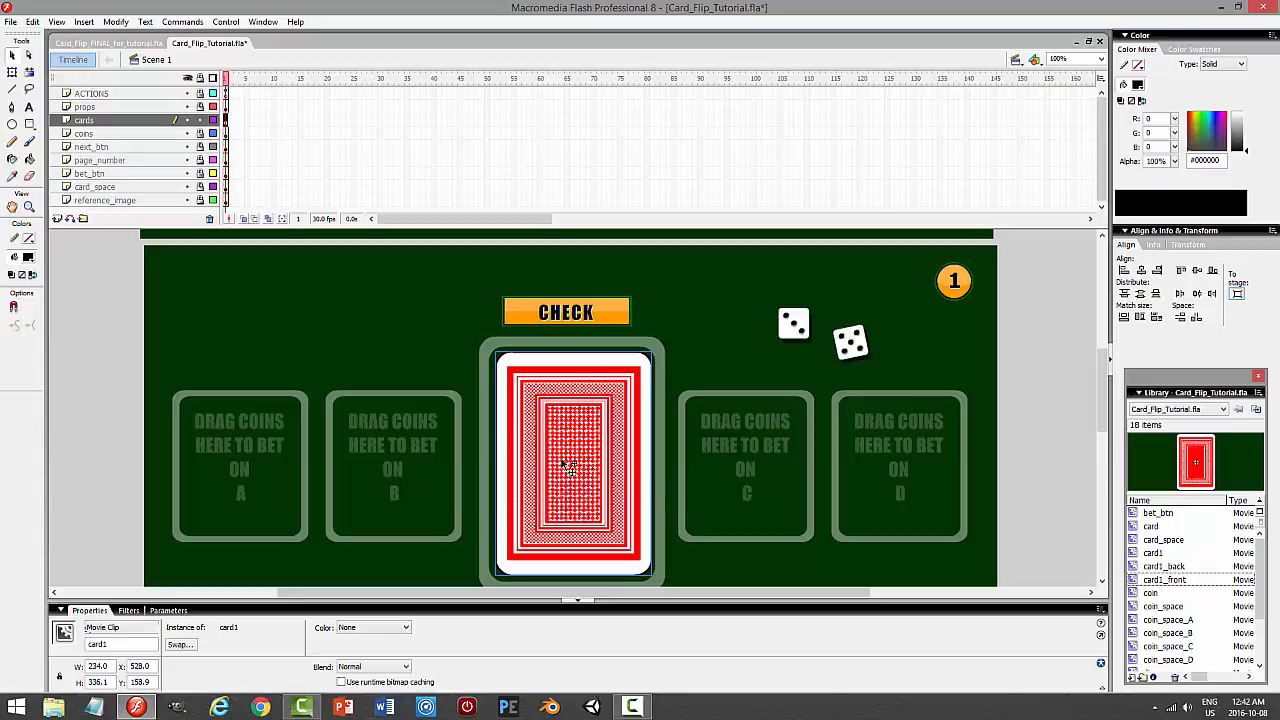
key("F9")
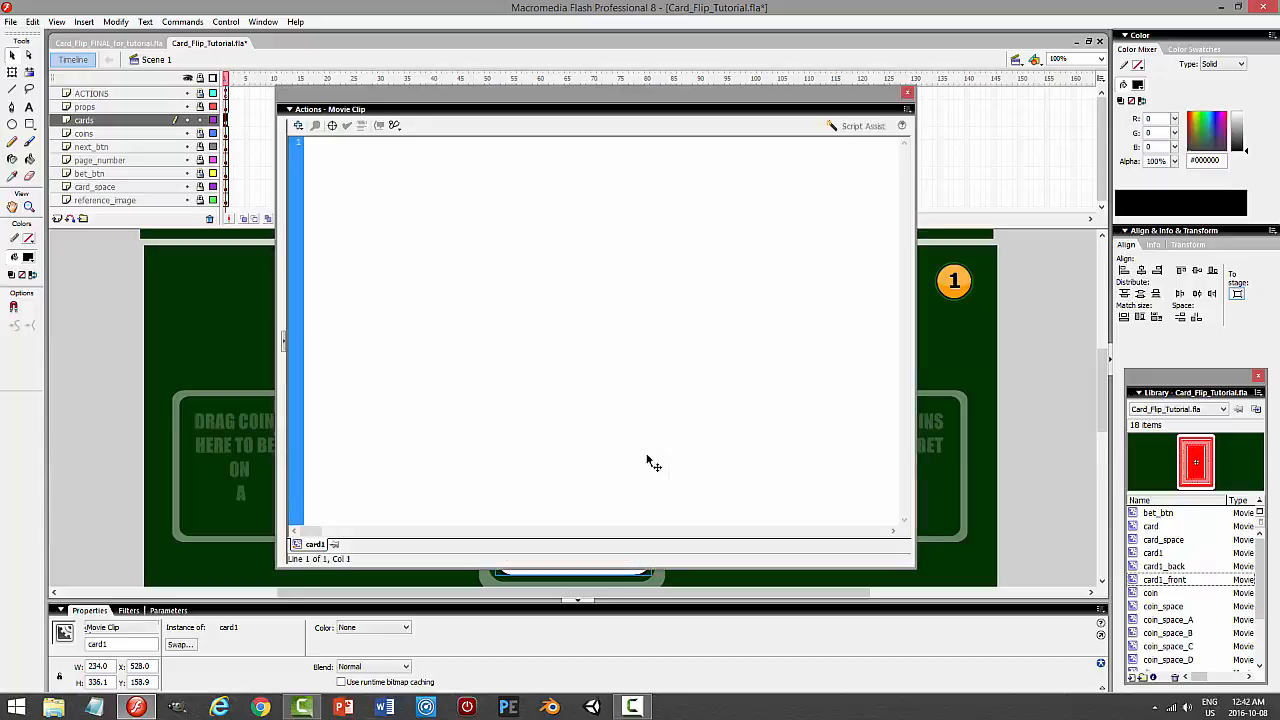
type("on (")
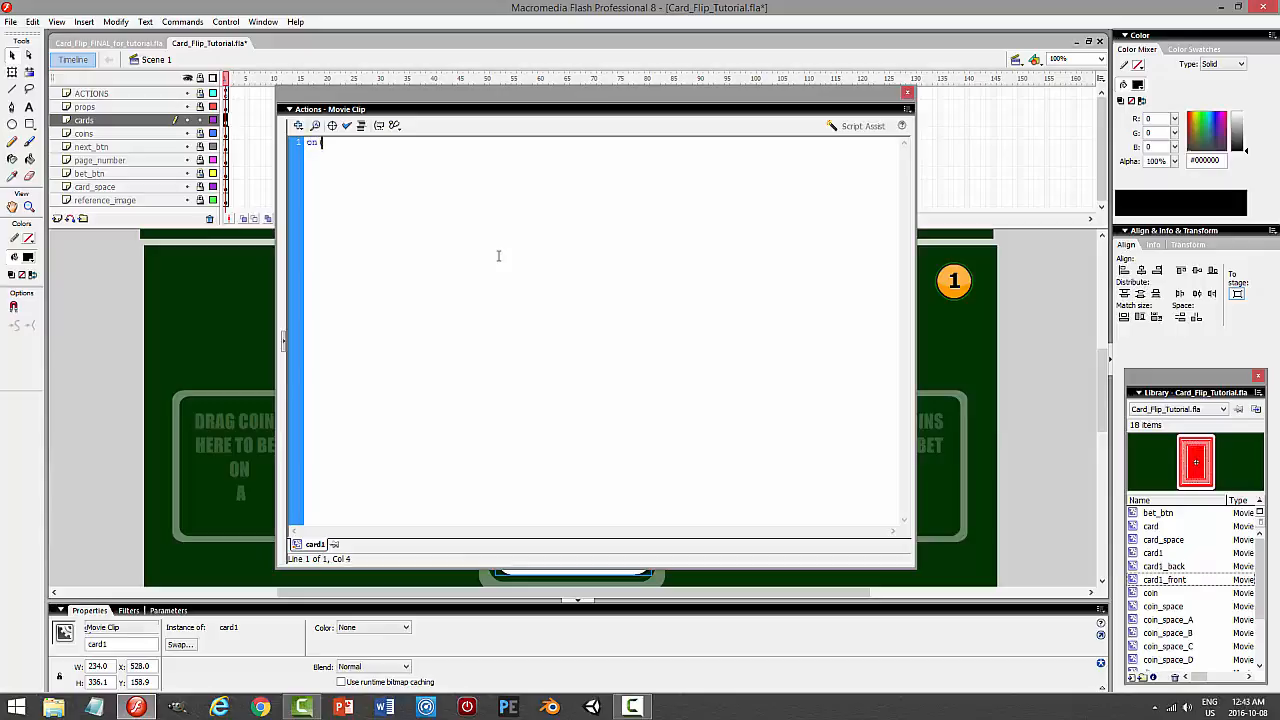
type("press")
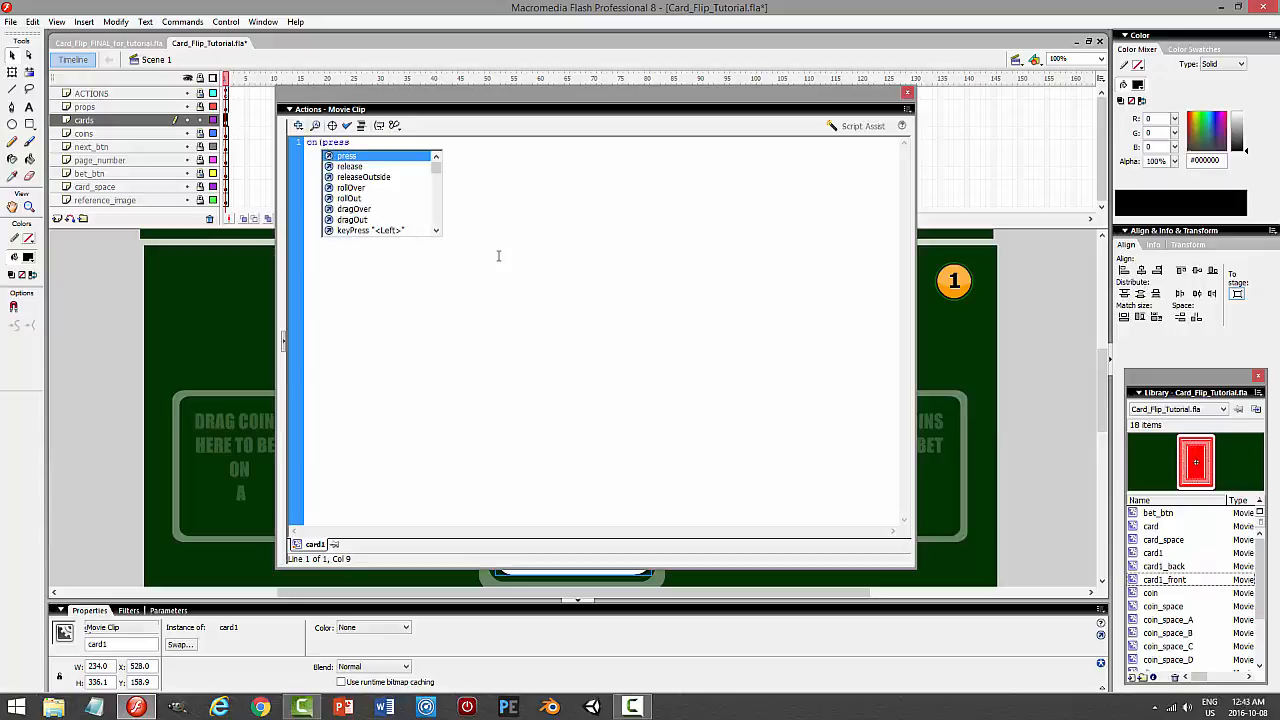
type("){")
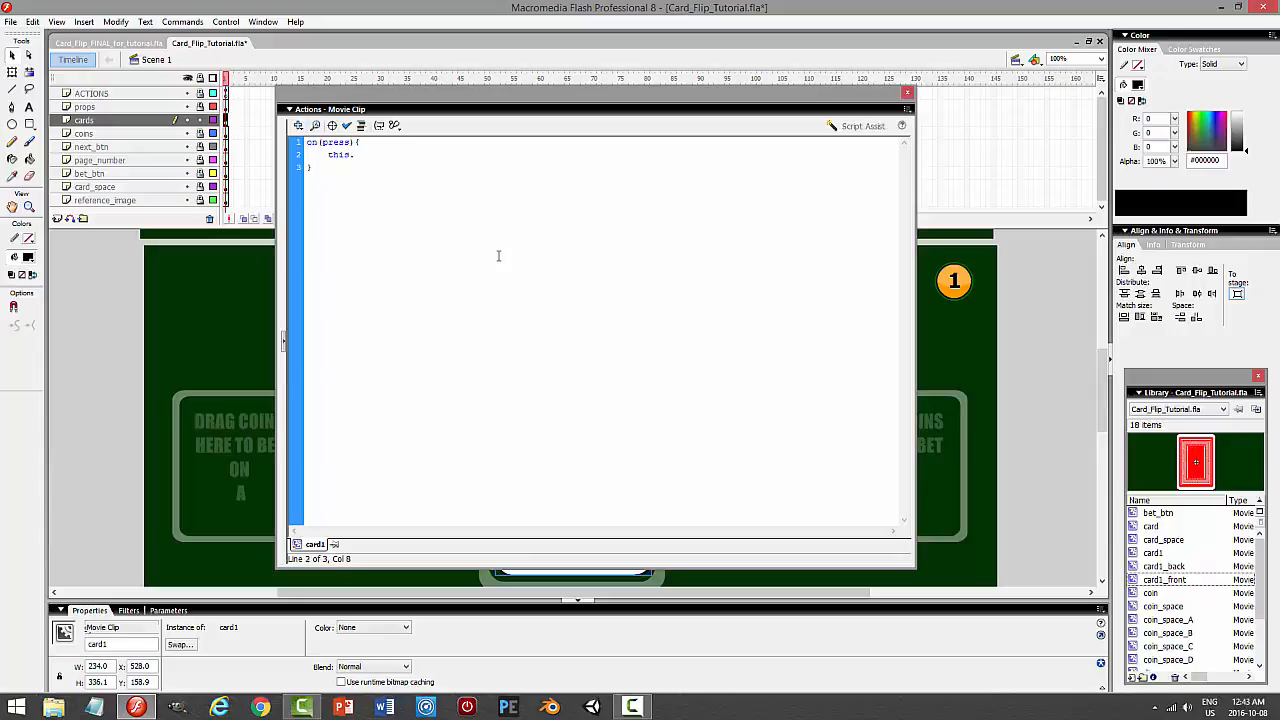
type("gotoP")
type("(2);")
Test the movie and flip the card in the preview.
key("ctrl+Return")
left_click(656, 318)
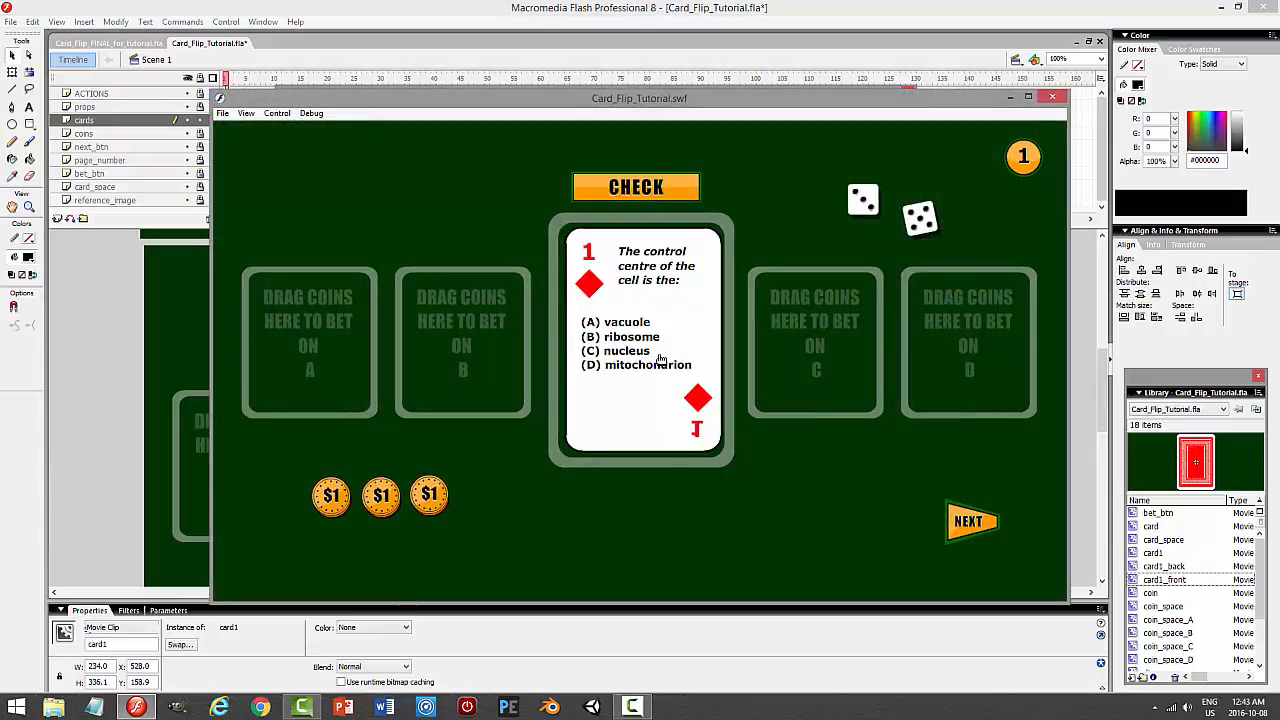
Replay the card flip in a movie test, then close the preview and the script window.
left_click(660, 364)
key("ctrl+Return")
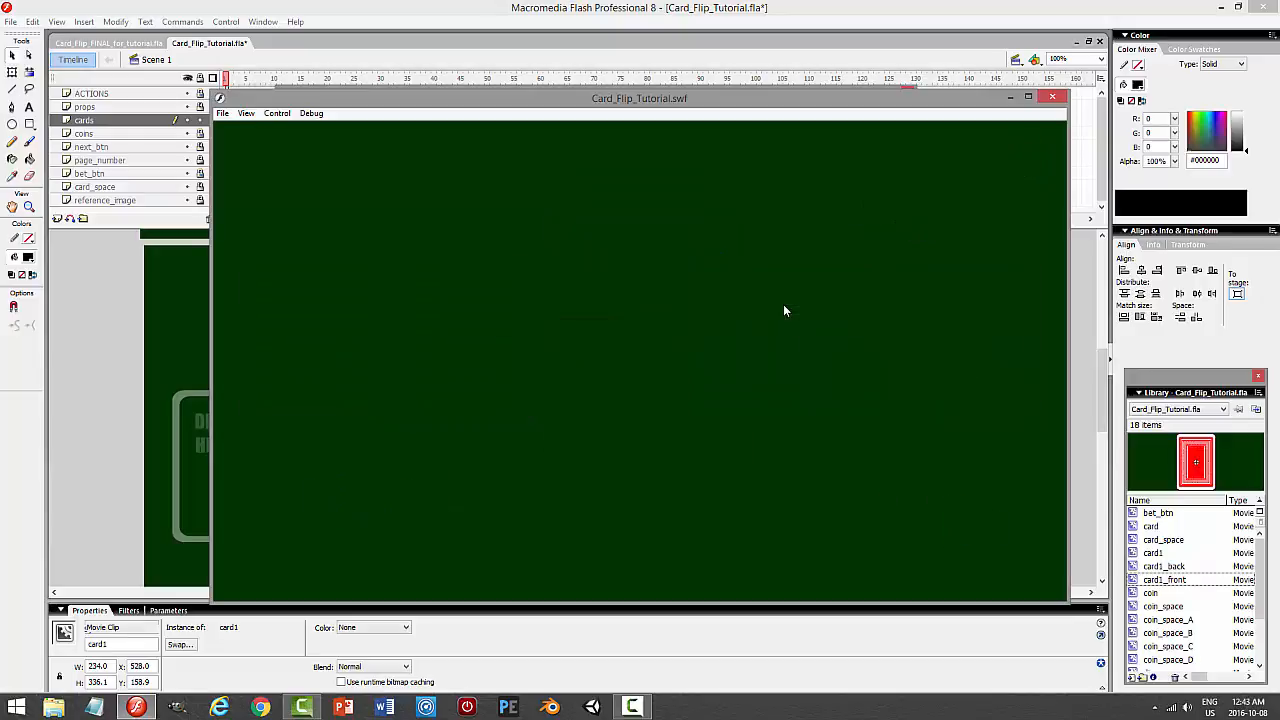
left_click(634, 331)
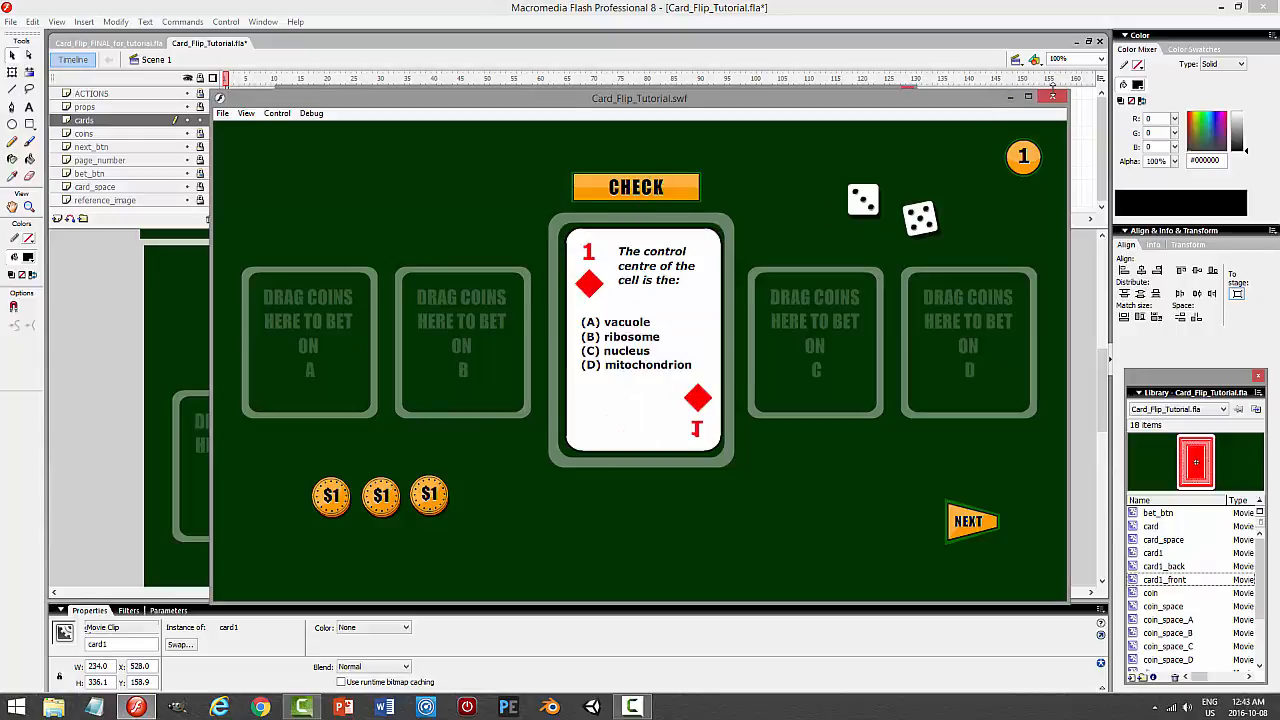
left_click(1052, 96)
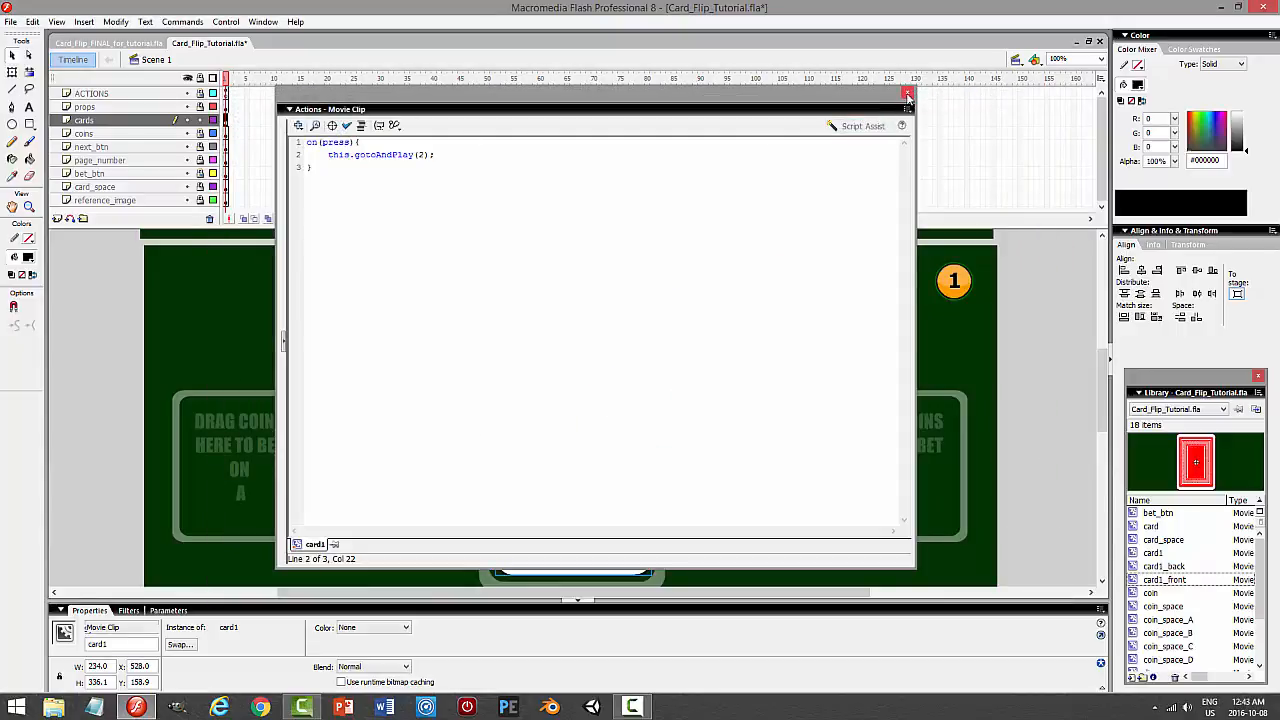
left_click(907, 95)
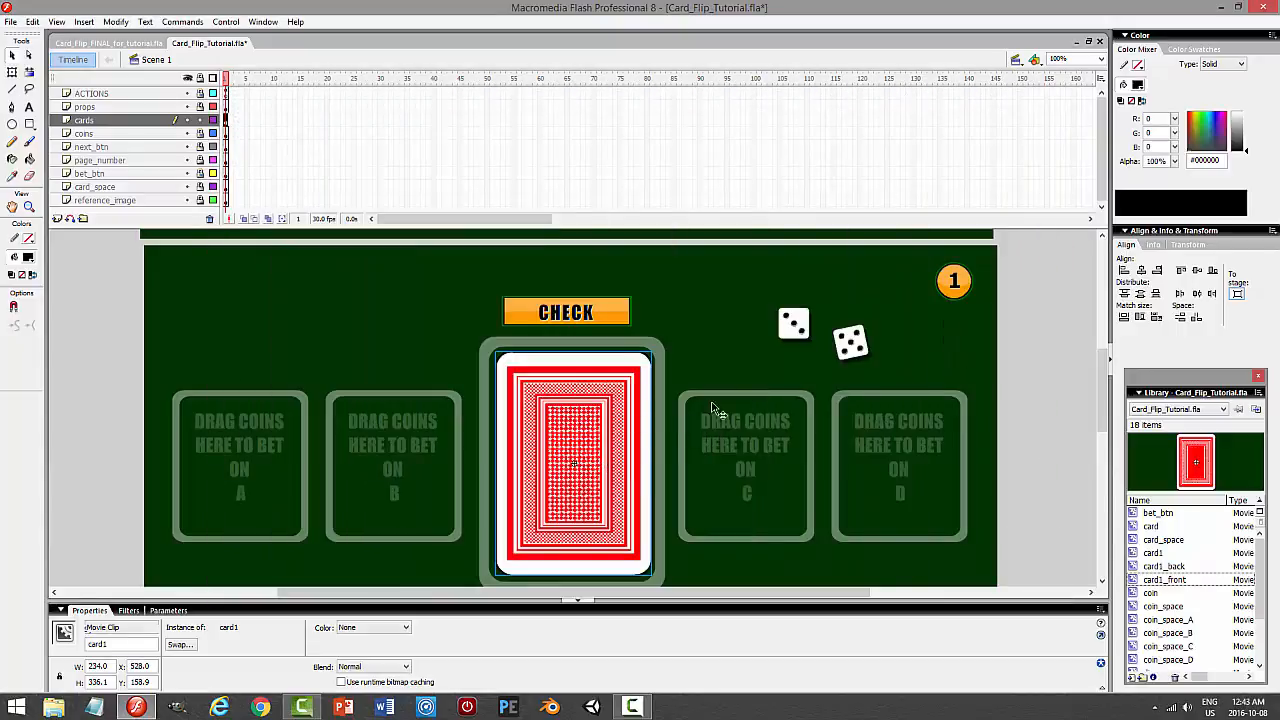
Open the card1 clip and flip the question-side card at frame 10 horizontally.
double_click(622, 432)
left_click_drag(226, 80, 265, 90)
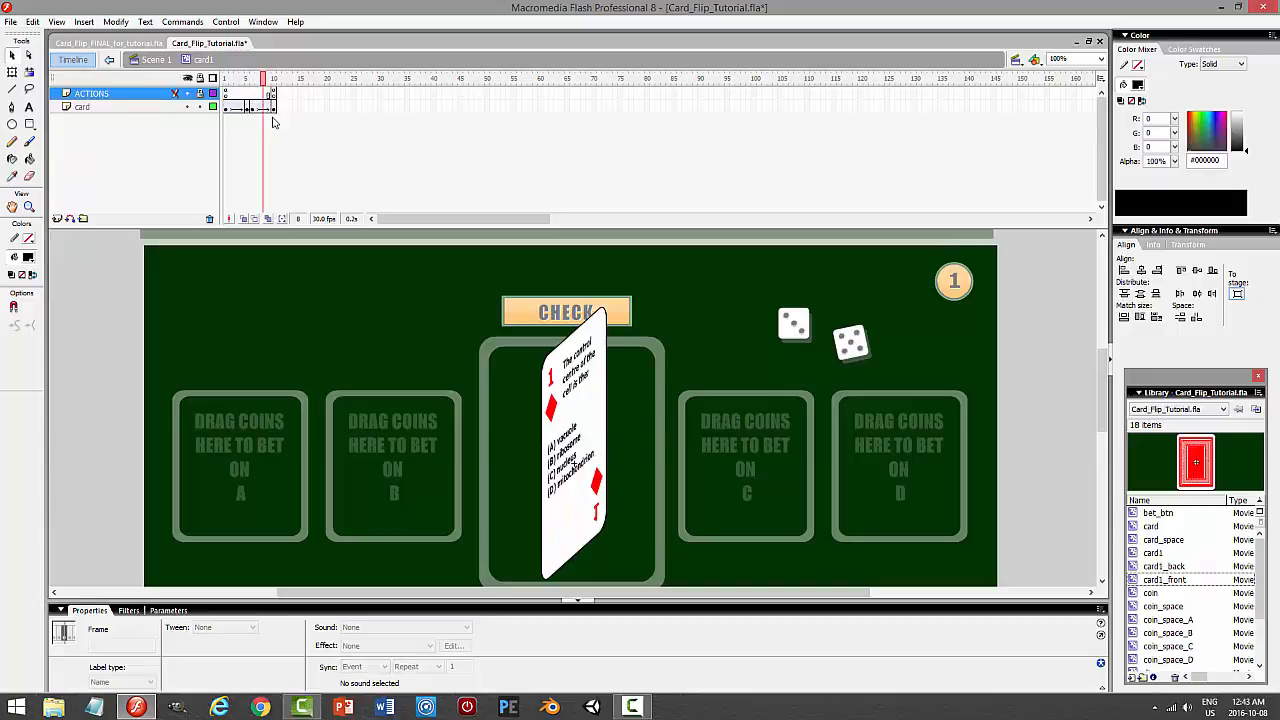
left_click(272, 107)
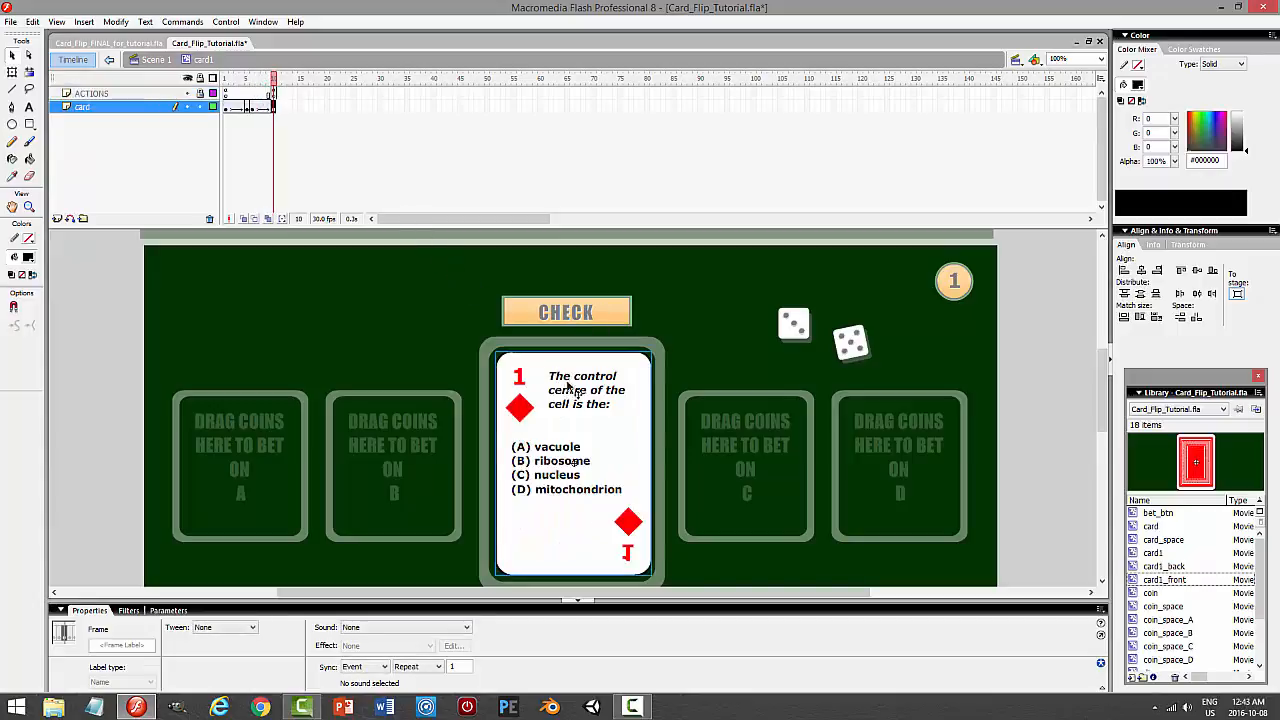
left_click(115, 21)
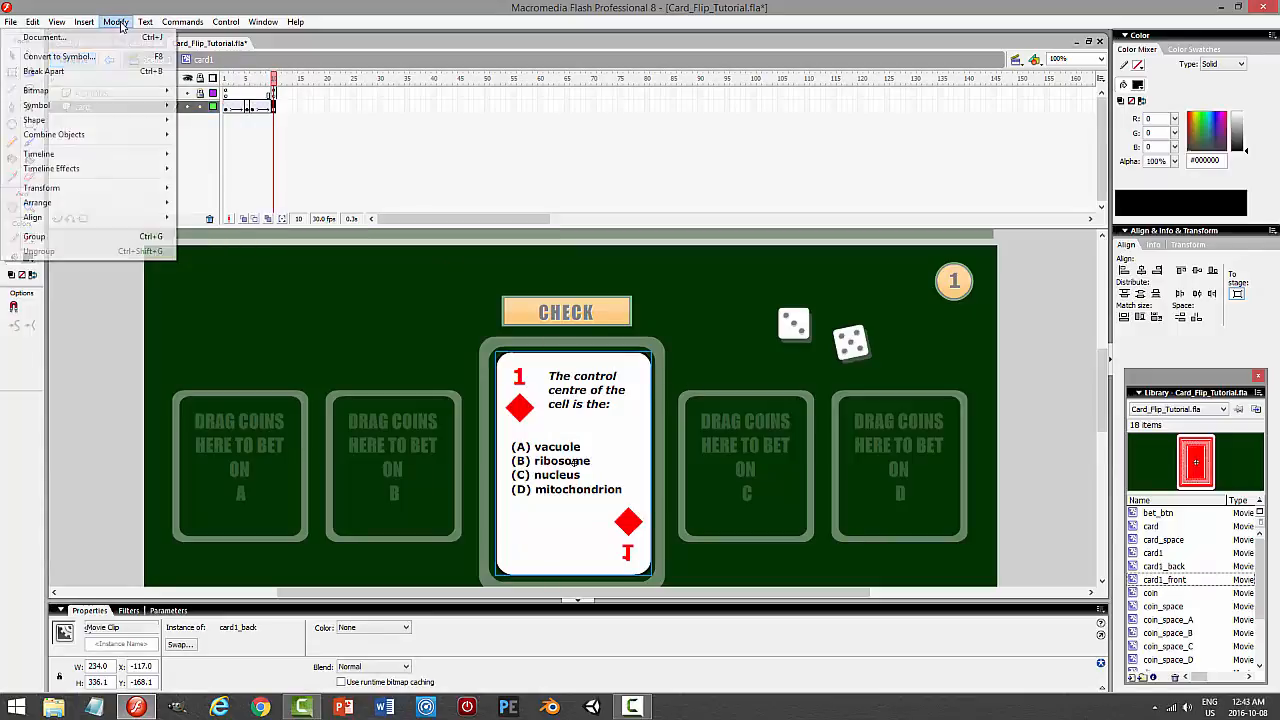
mouse_move(45, 187)
left_click(257, 331)
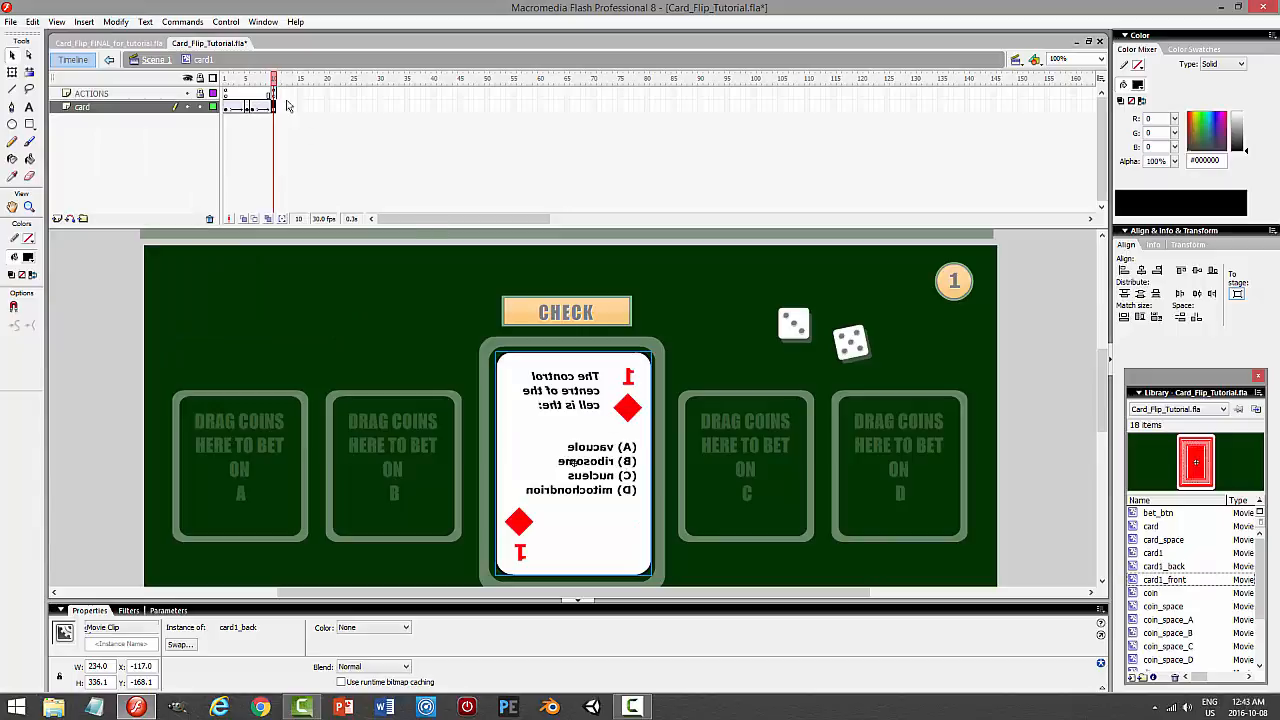
Check the last frame of the flip and play it in a movie test.
mouse_move(274, 79)
left_mouse_down()
mouse_move(226, 84)
mouse_move(274, 100)
left_mouse_up()
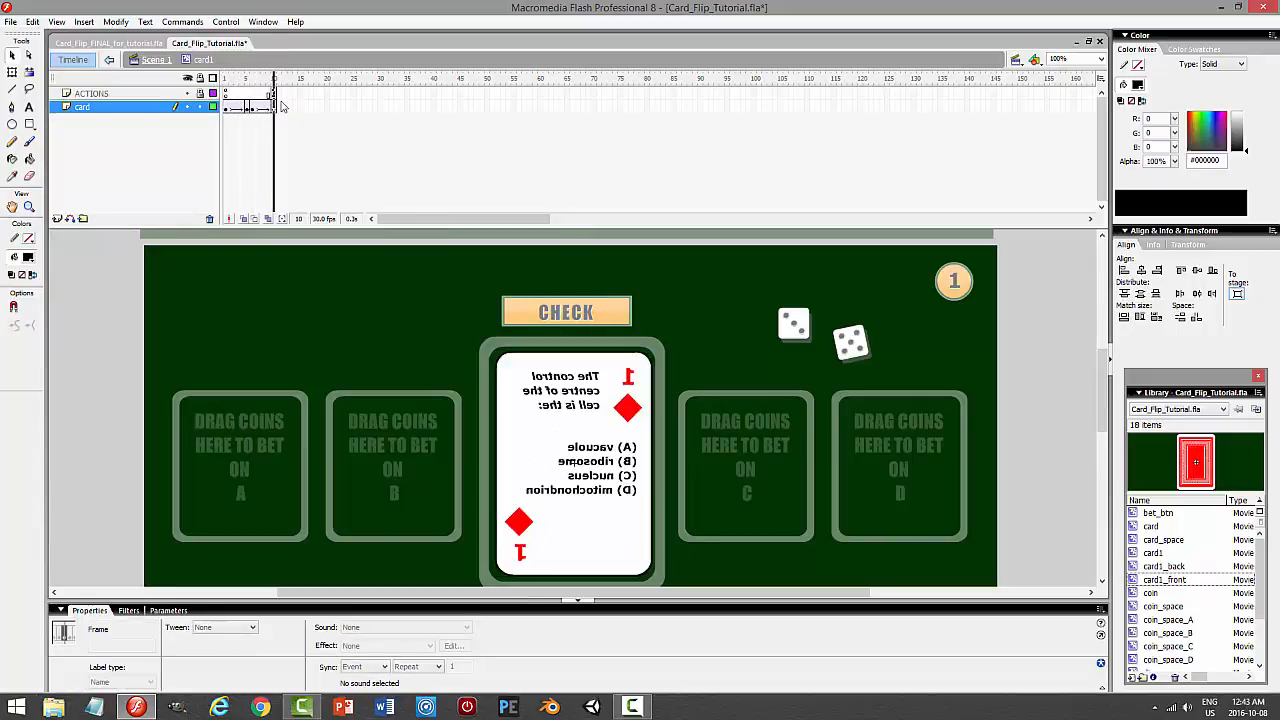
key("ctrl+Return")
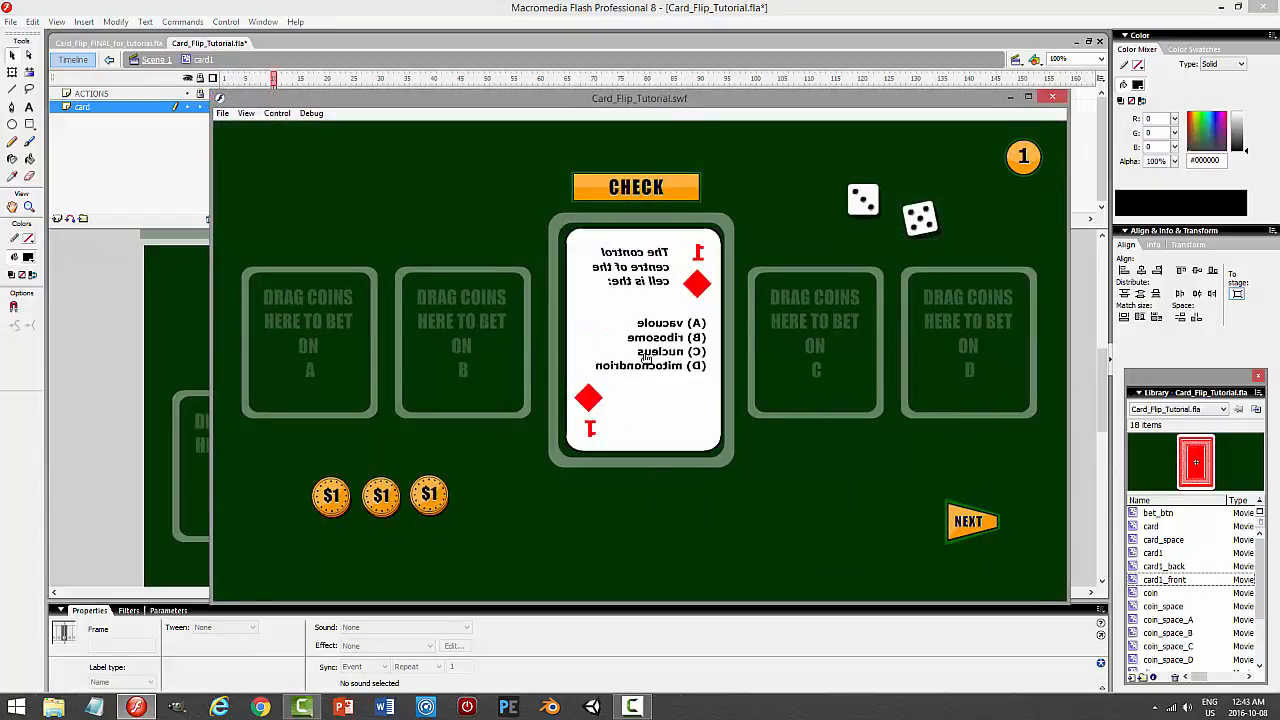
left_click(1052, 97)
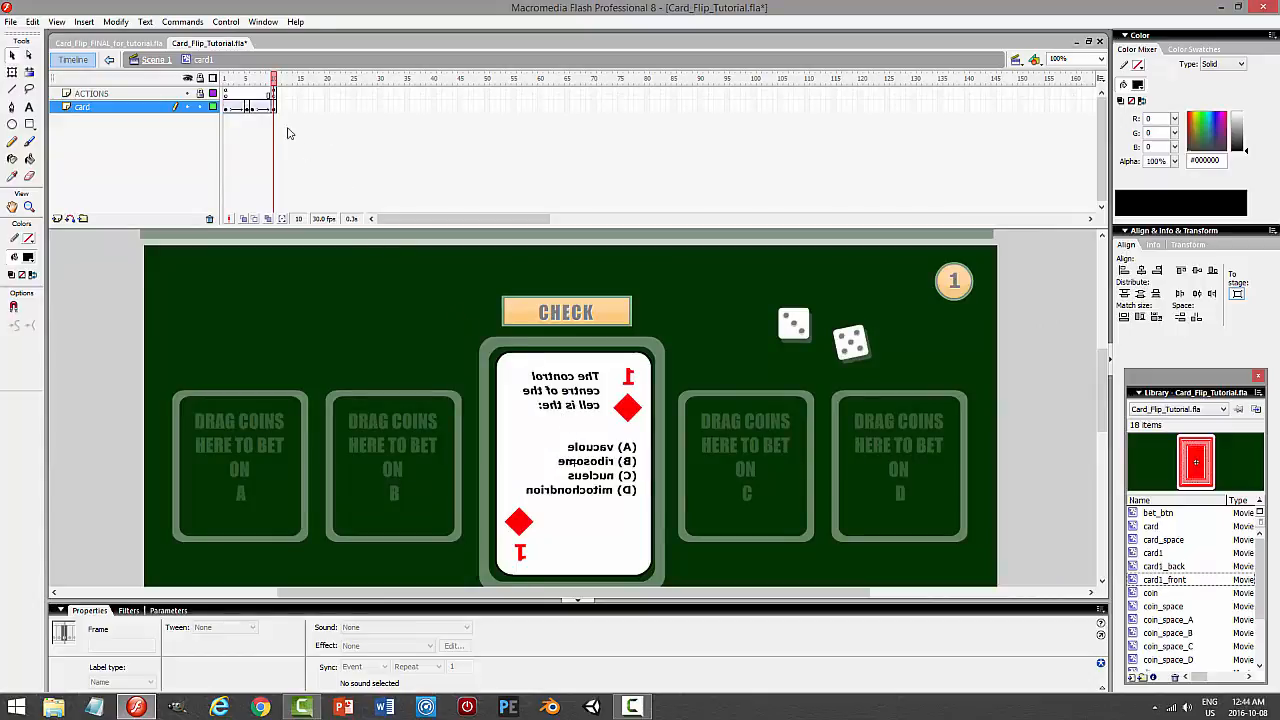
Inside card1_back, unlock the text and number and symbol layers and flip their contents horizontally.
left_click(640, 390)
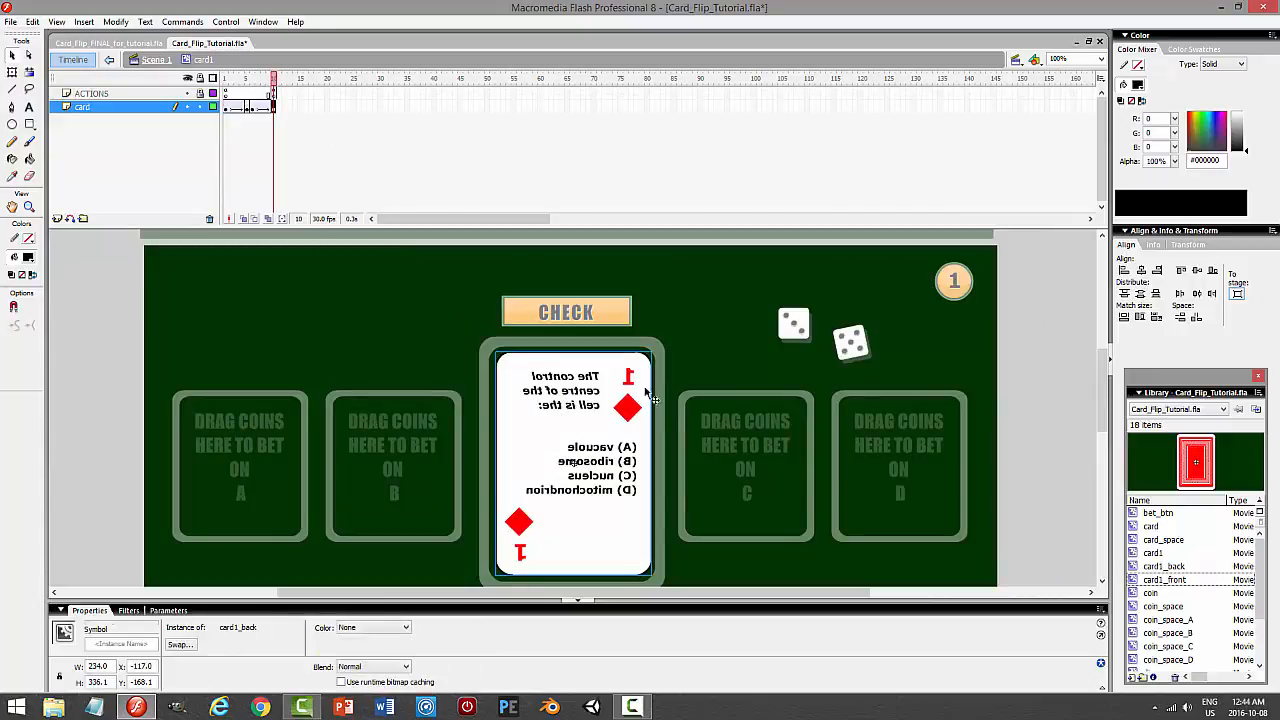
double_click(481, 372)
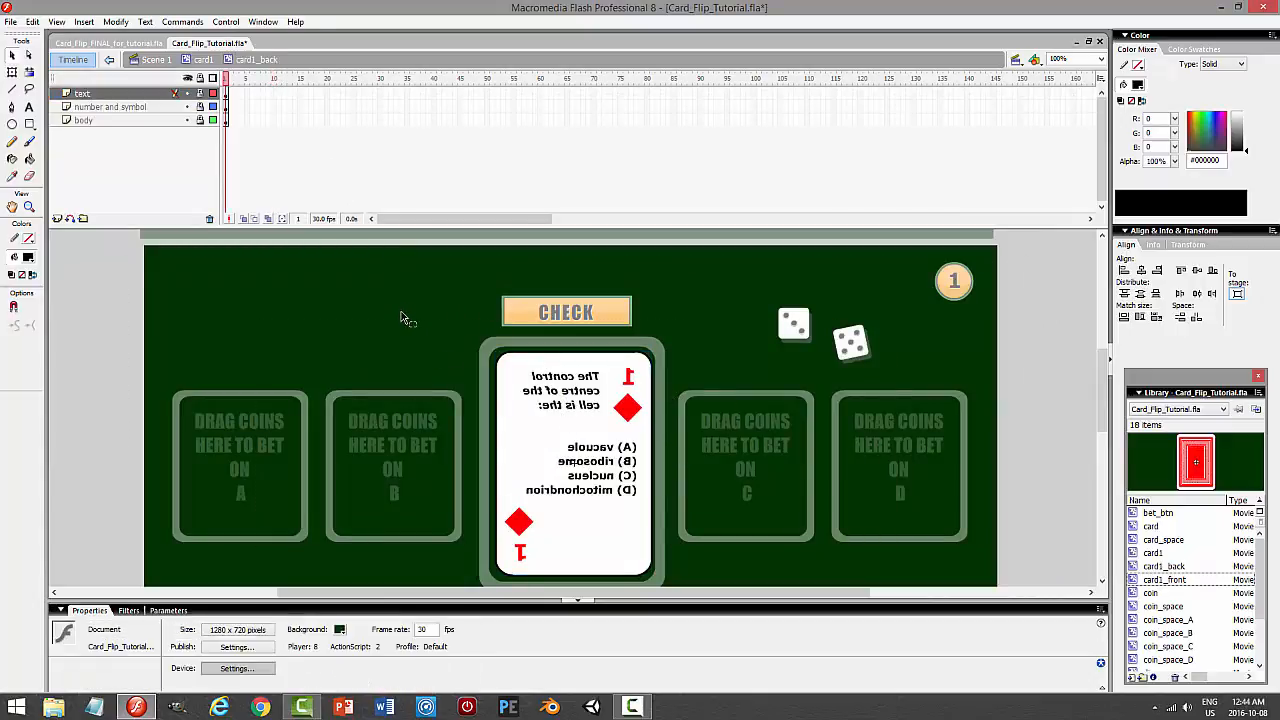
left_click(200, 107)
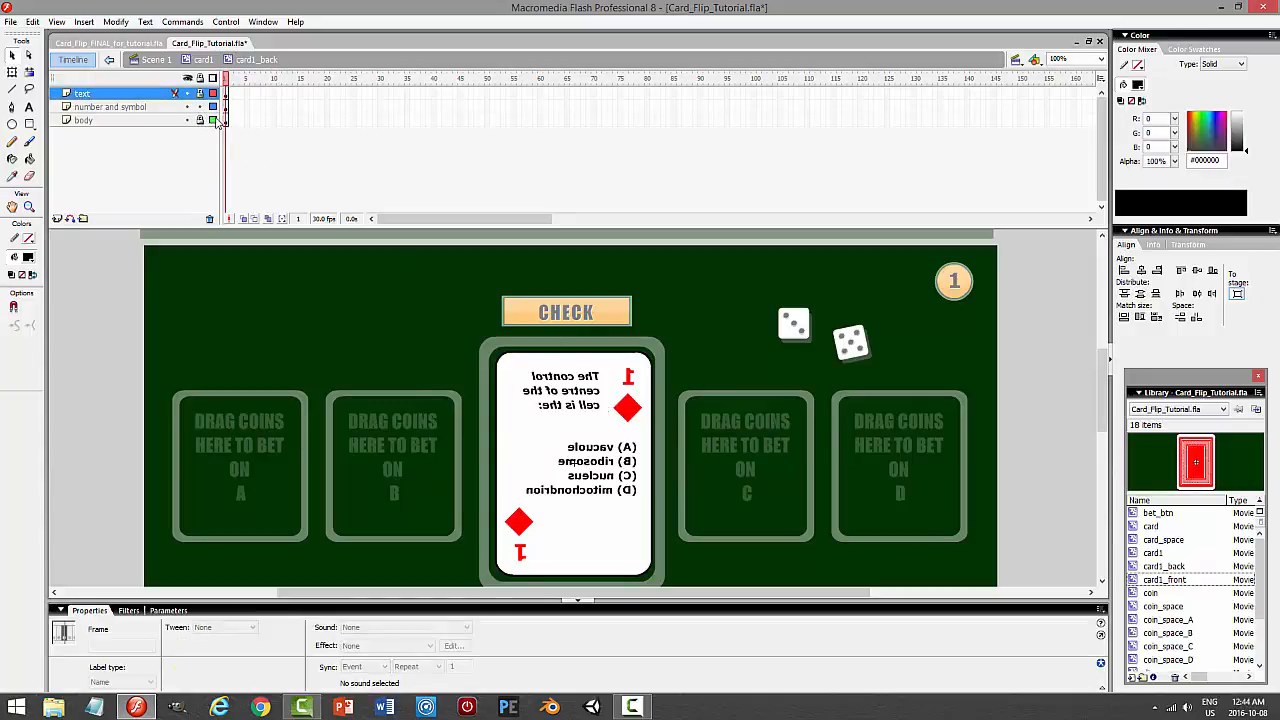
left_click(141, 113, "shift")
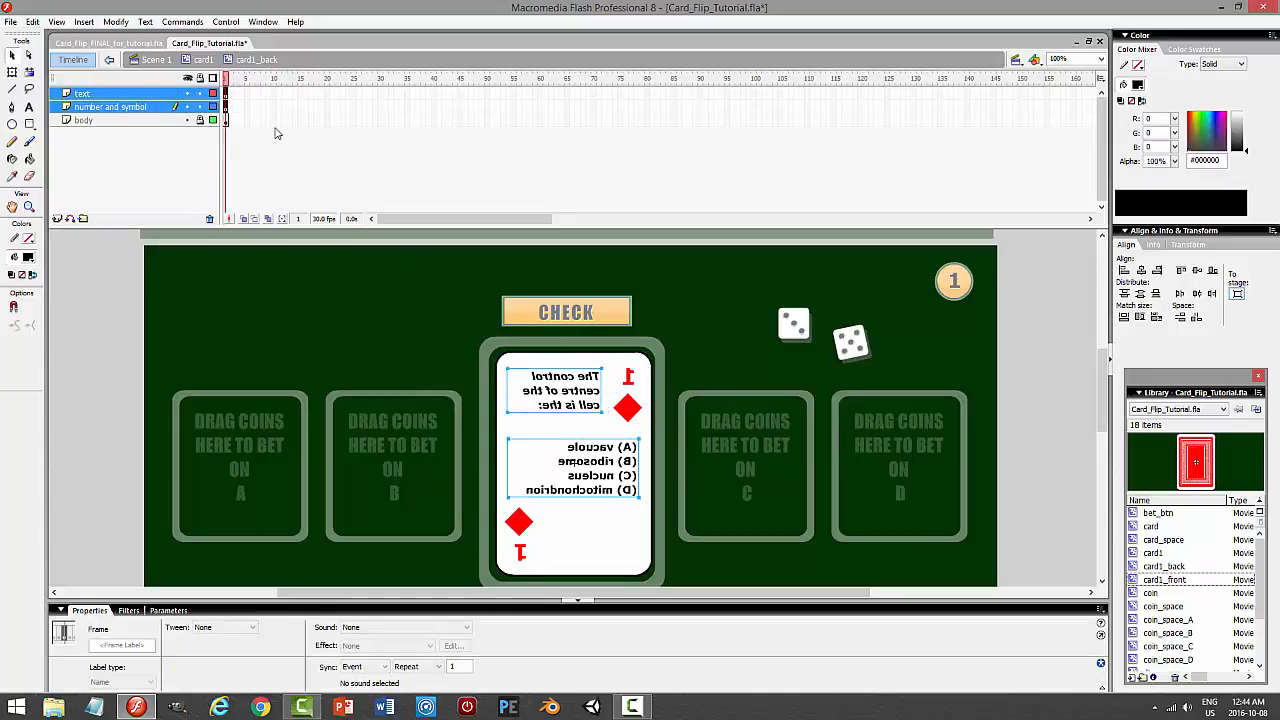
left_click(116, 22)
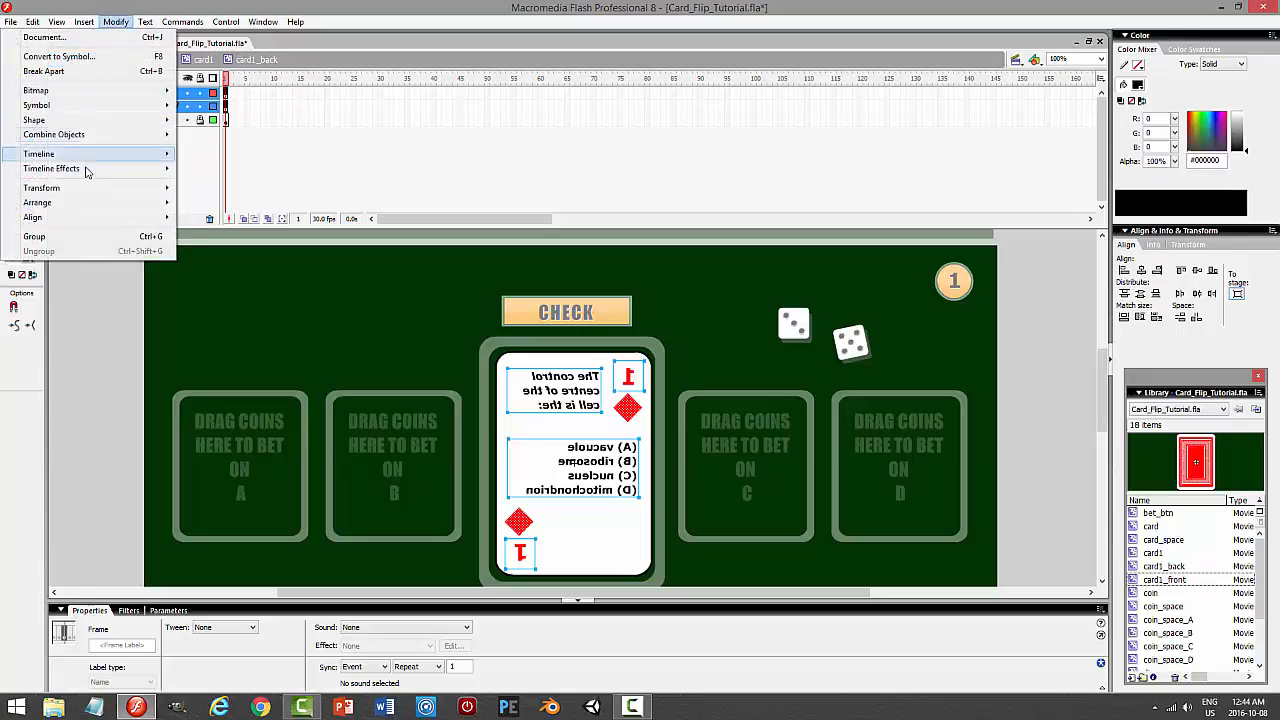
mouse_move(120, 188)
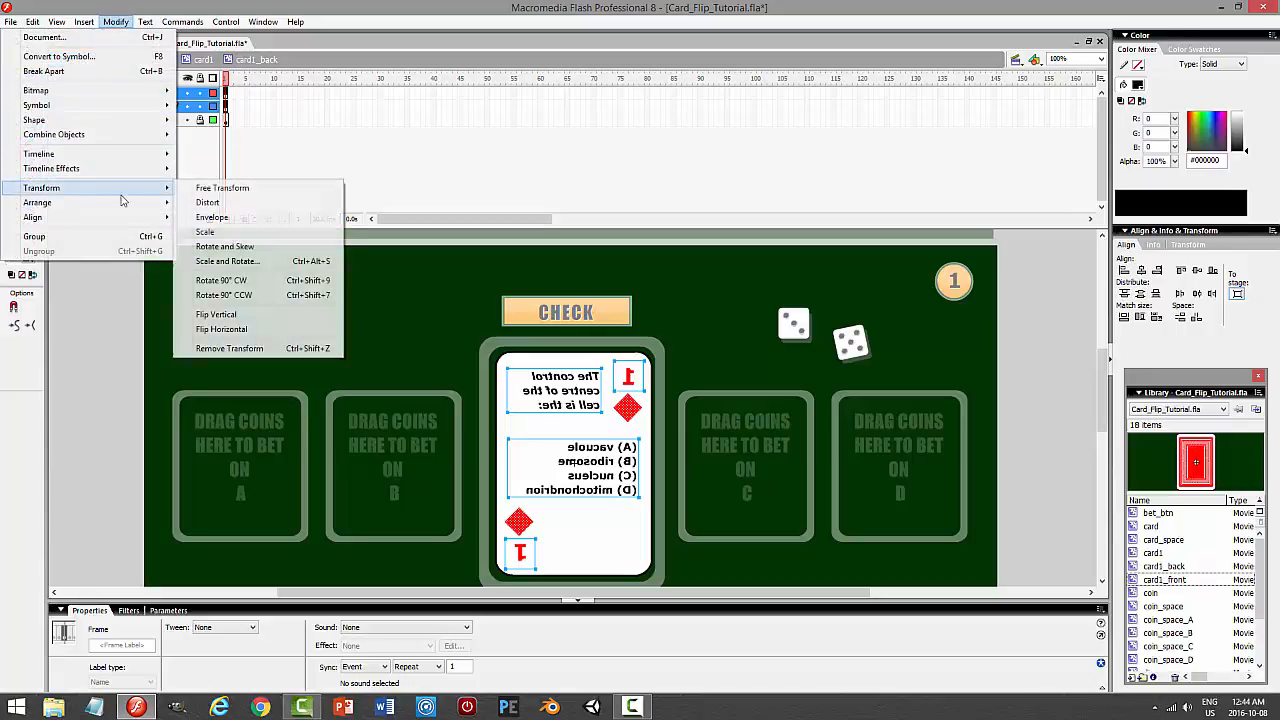
left_click(711, 332)
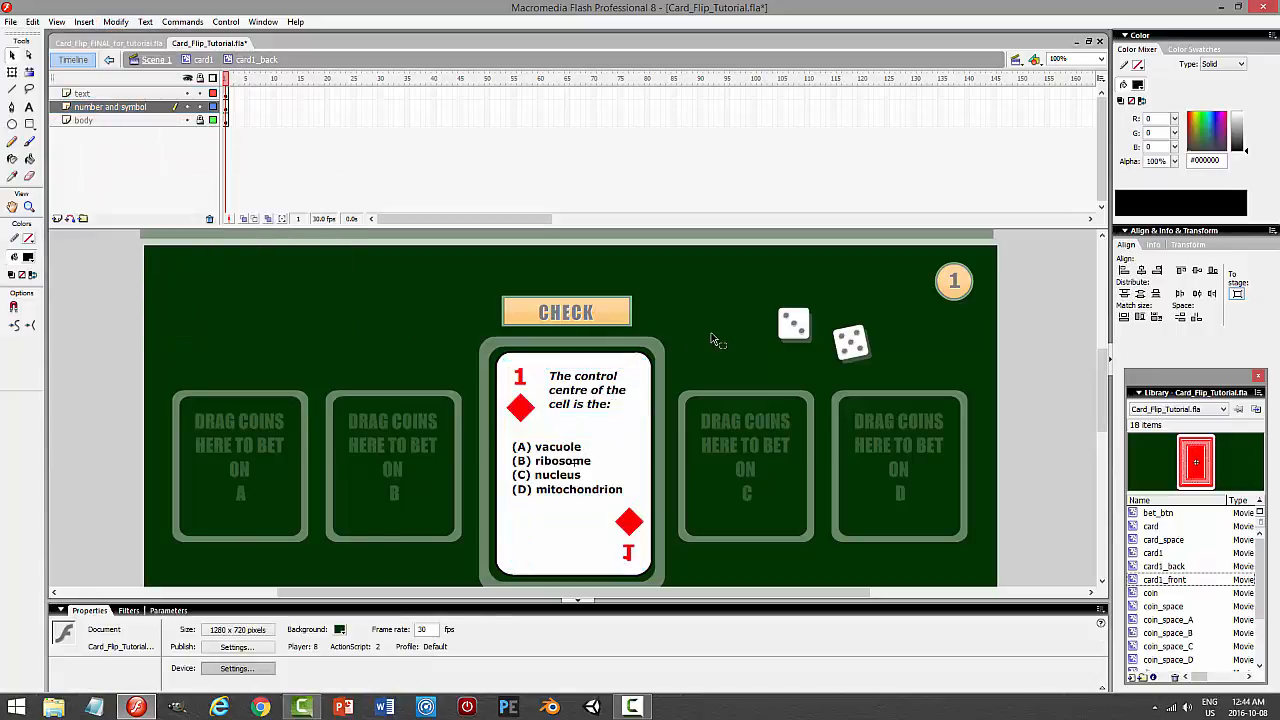
Relock the content layers of card1_back, return to card1 and test the card flip.
left_click(199, 106)
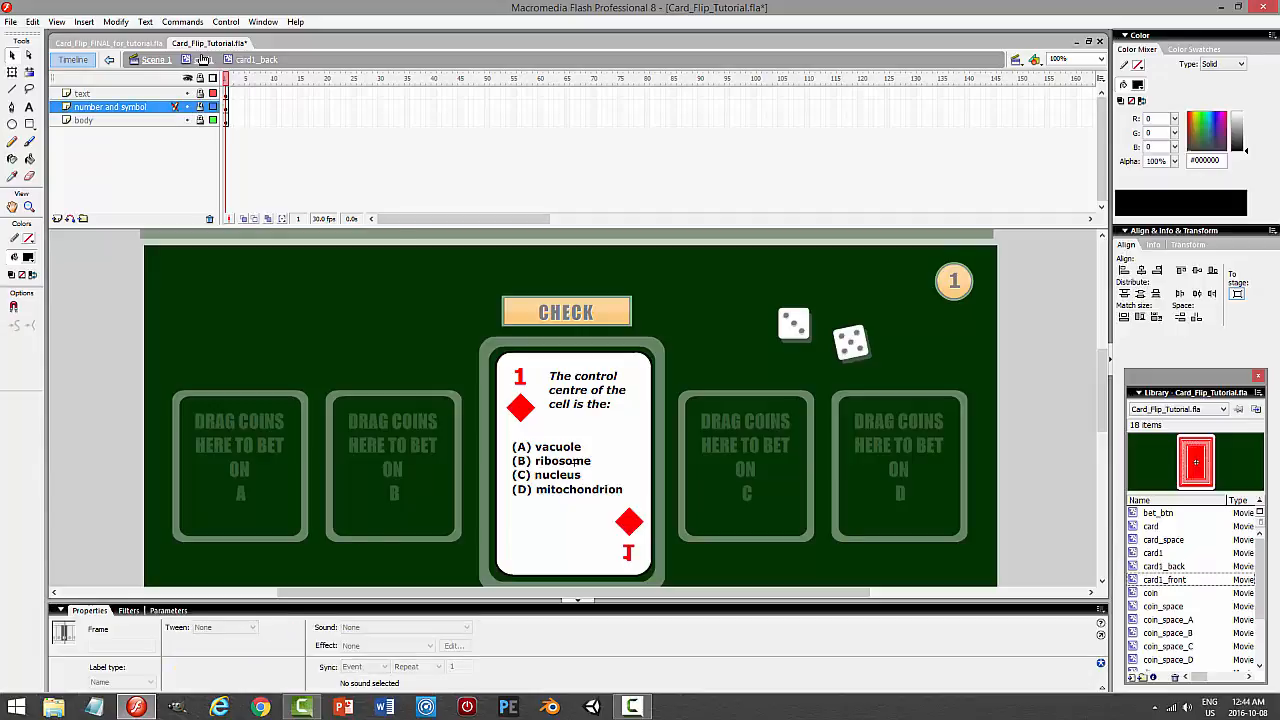
left_click(203, 59)
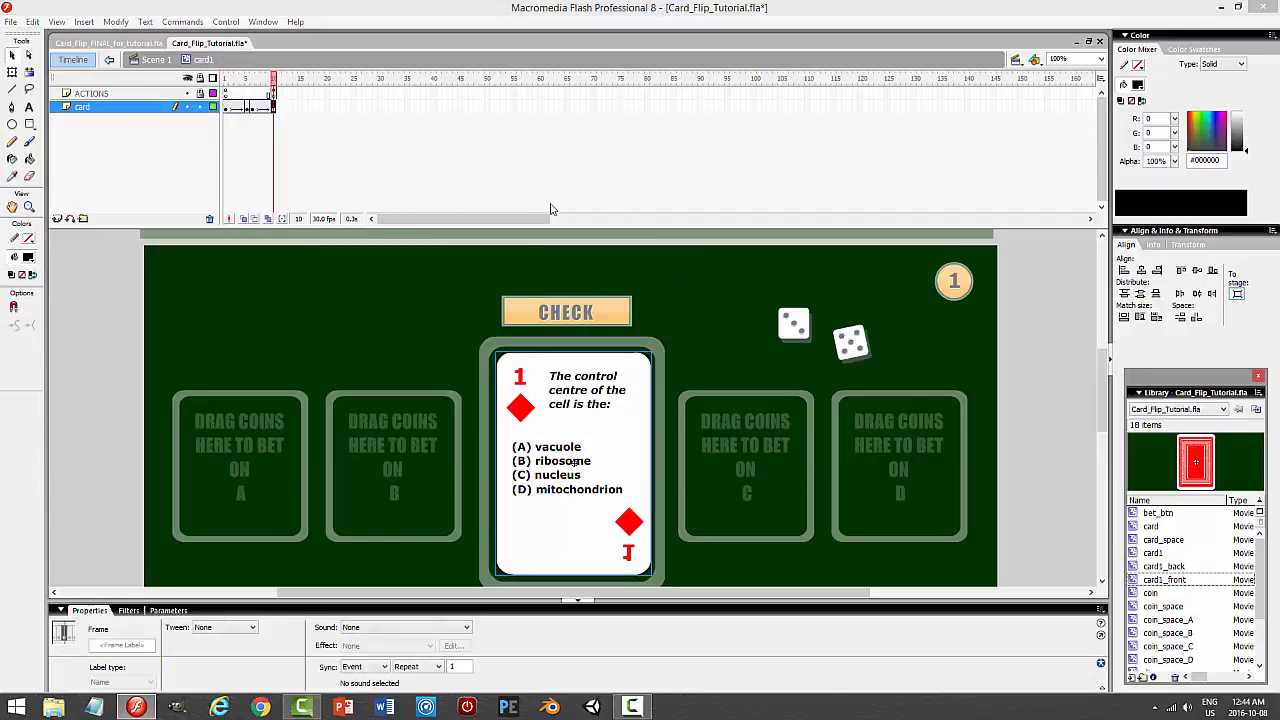
key("ctrl+Return")
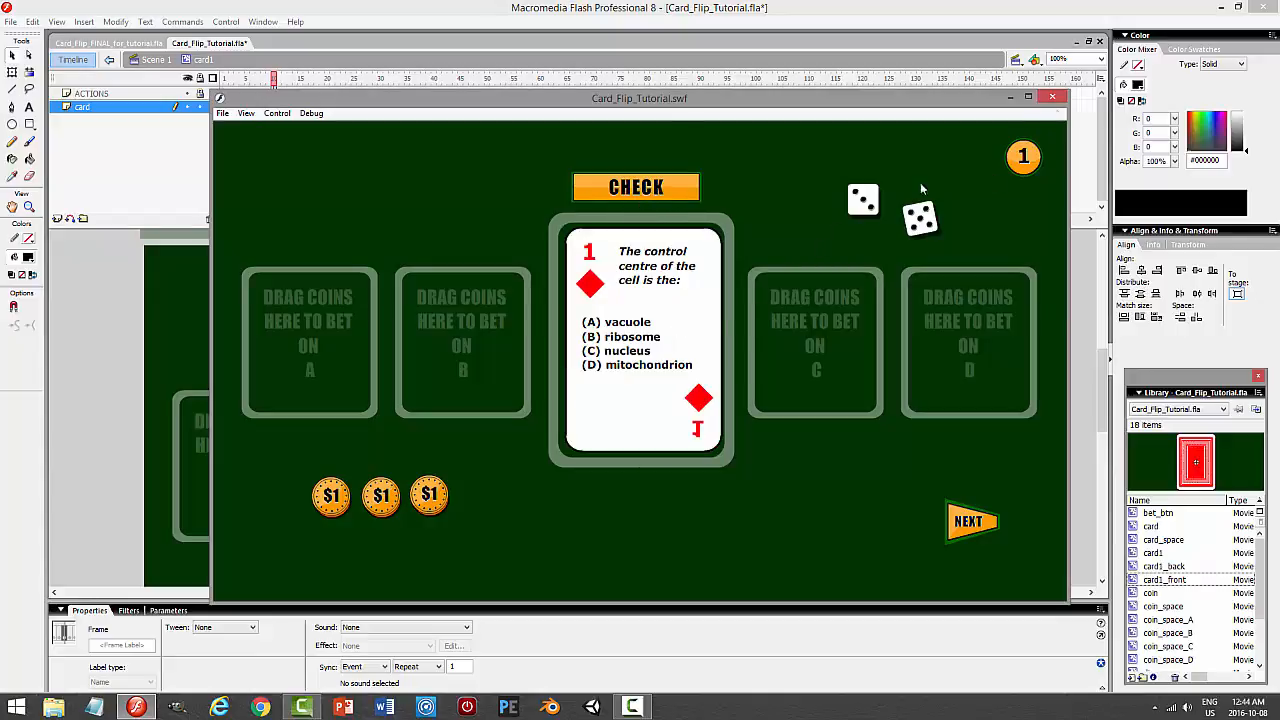
left_click(1055, 101)
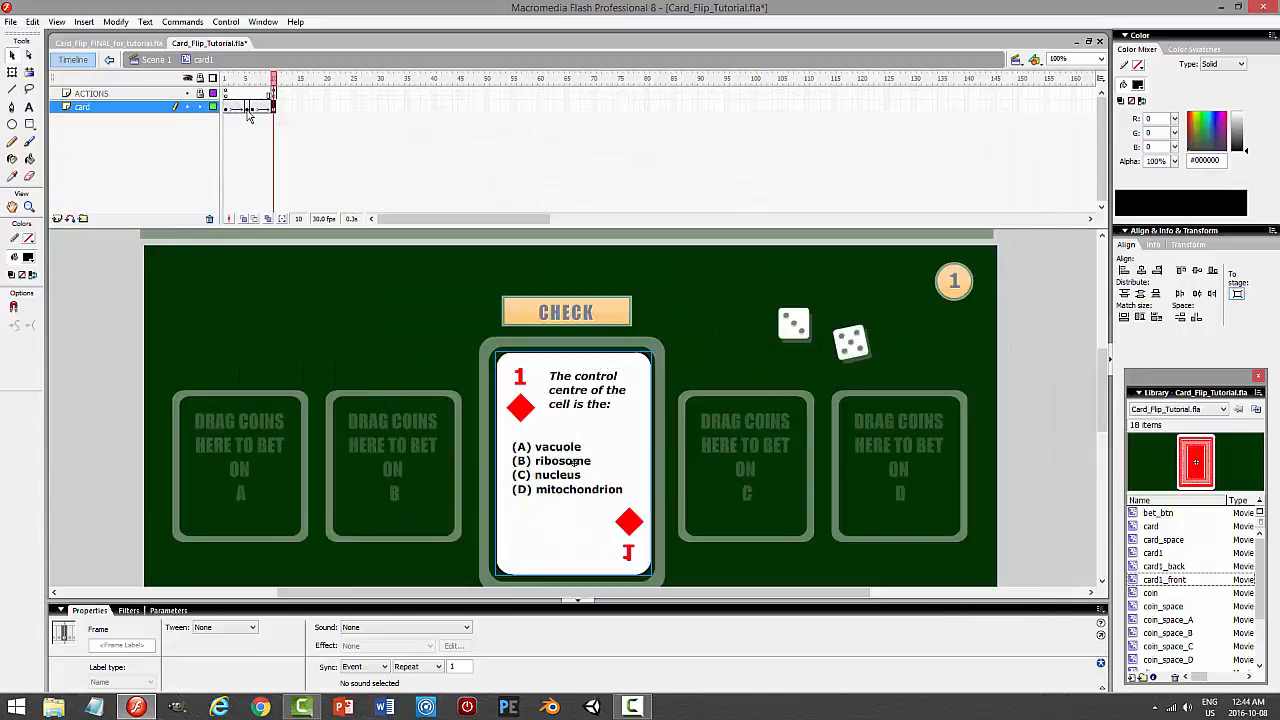
Nudge the narrowed card at frame 6 slightly upward, save the file and retest the flip.
left_click(248, 110)
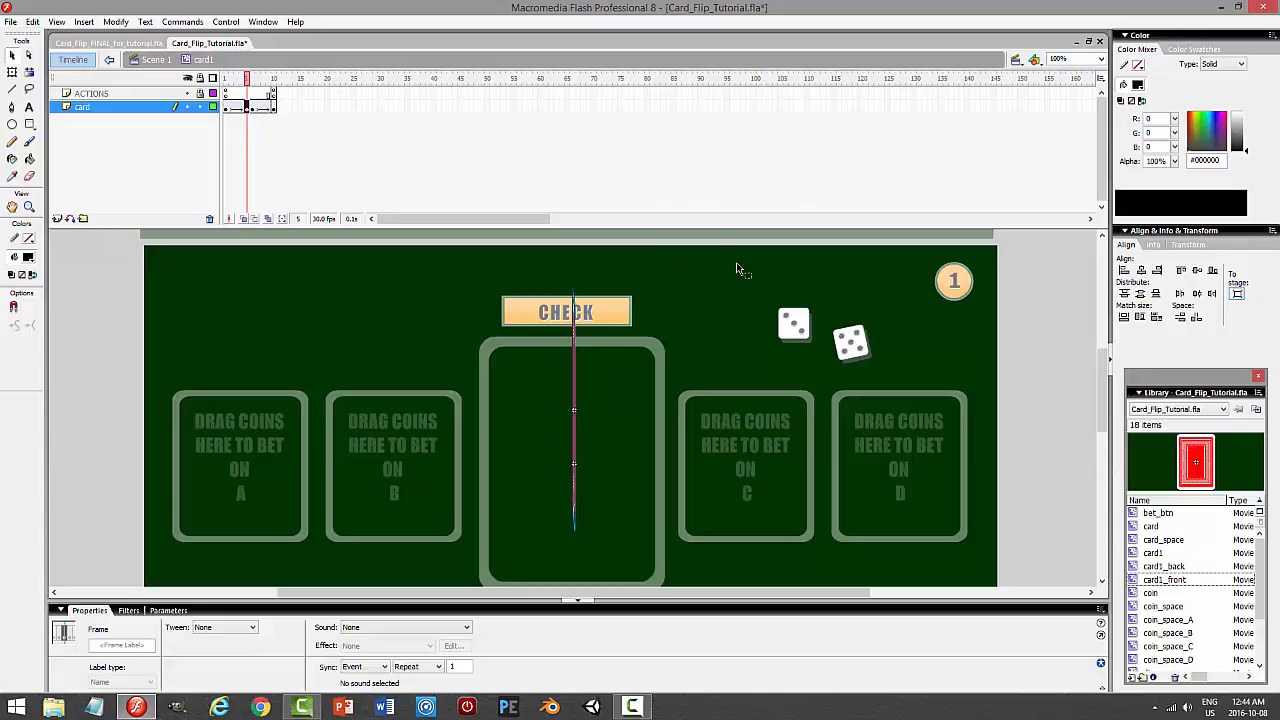
left_click(254, 108)
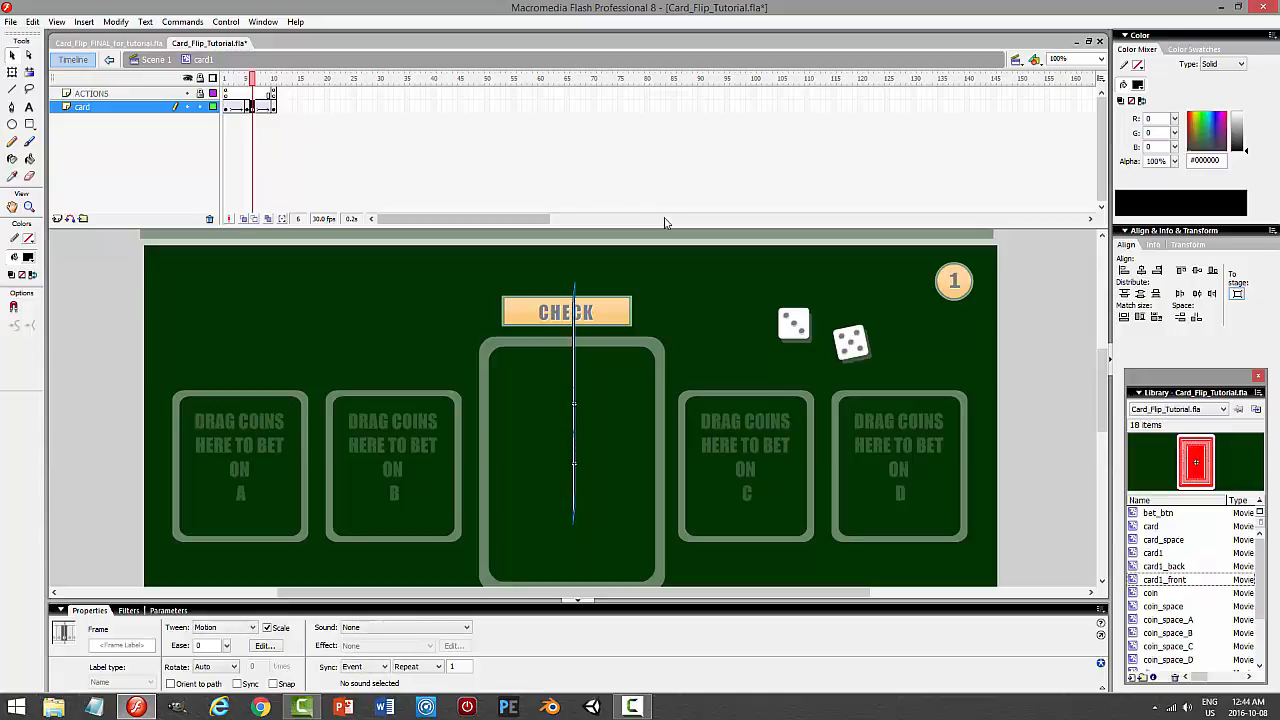
key("ctrl+Return")
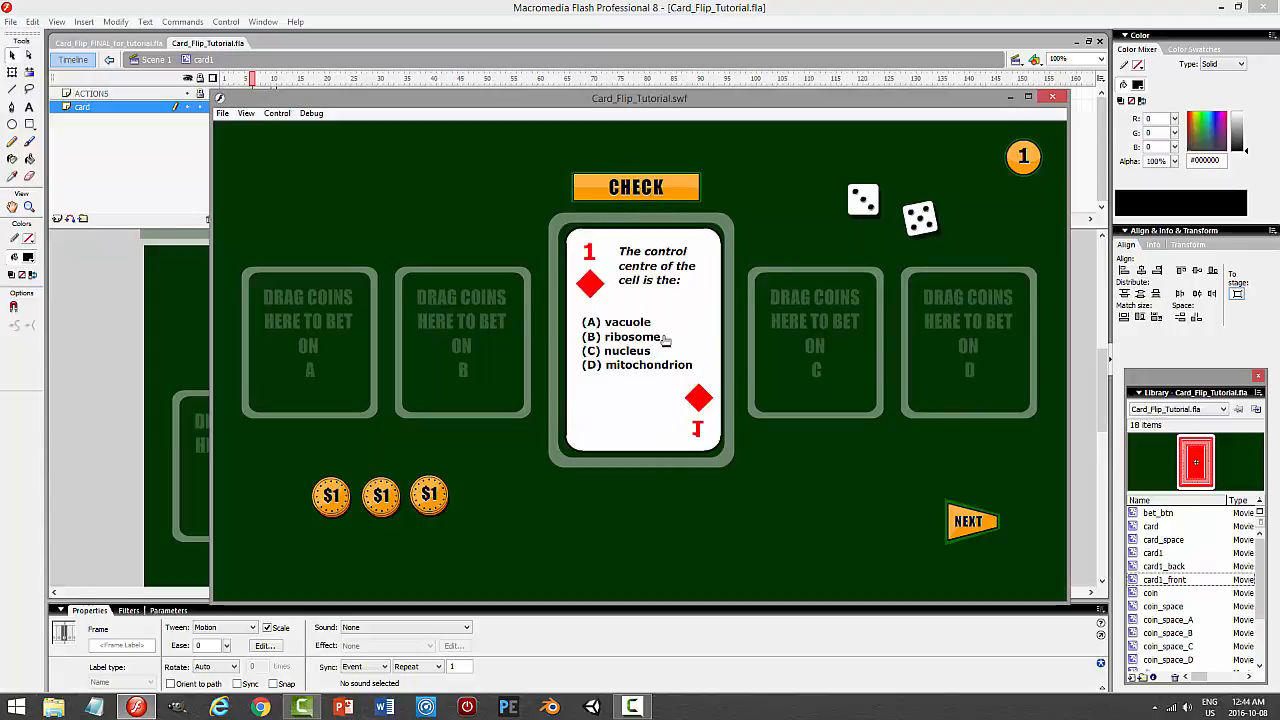
left_click(1053, 97)
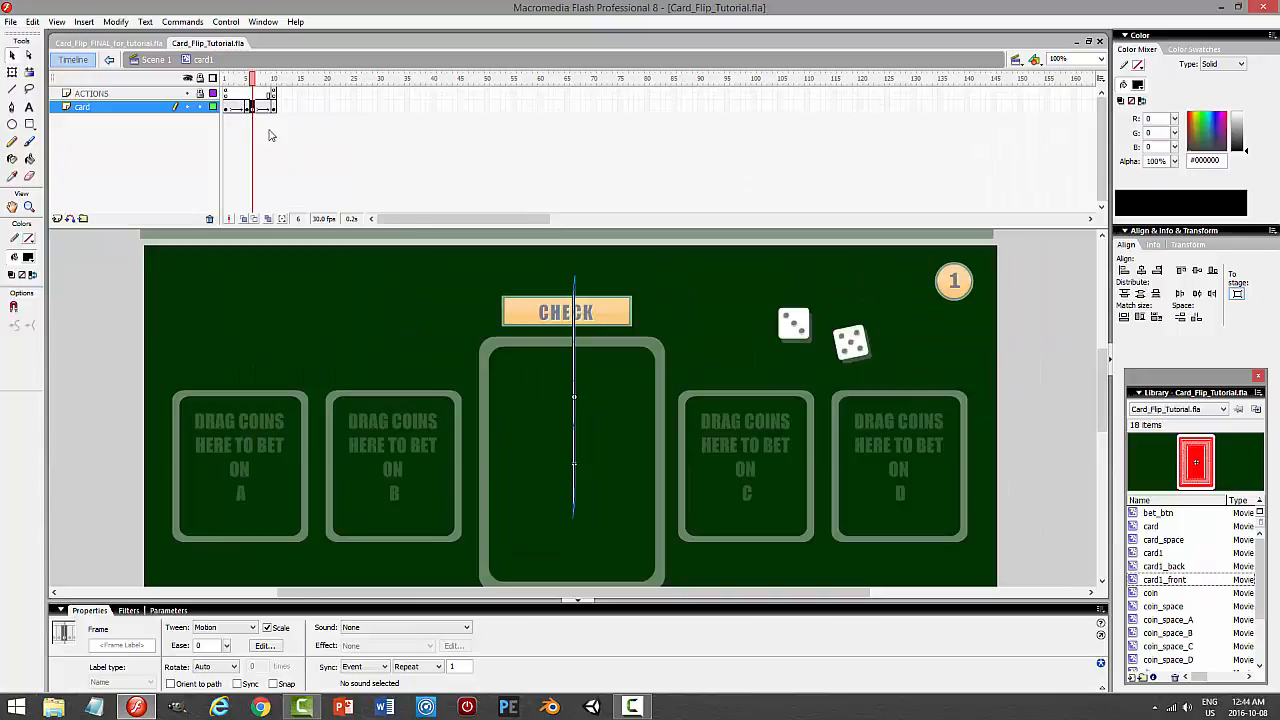
In Card_Flip_FINAL_for_tutorial.fla, examine the card1 clip's layers, then return to Card_Flip_Tutorial.fla.
left_click(209, 108)
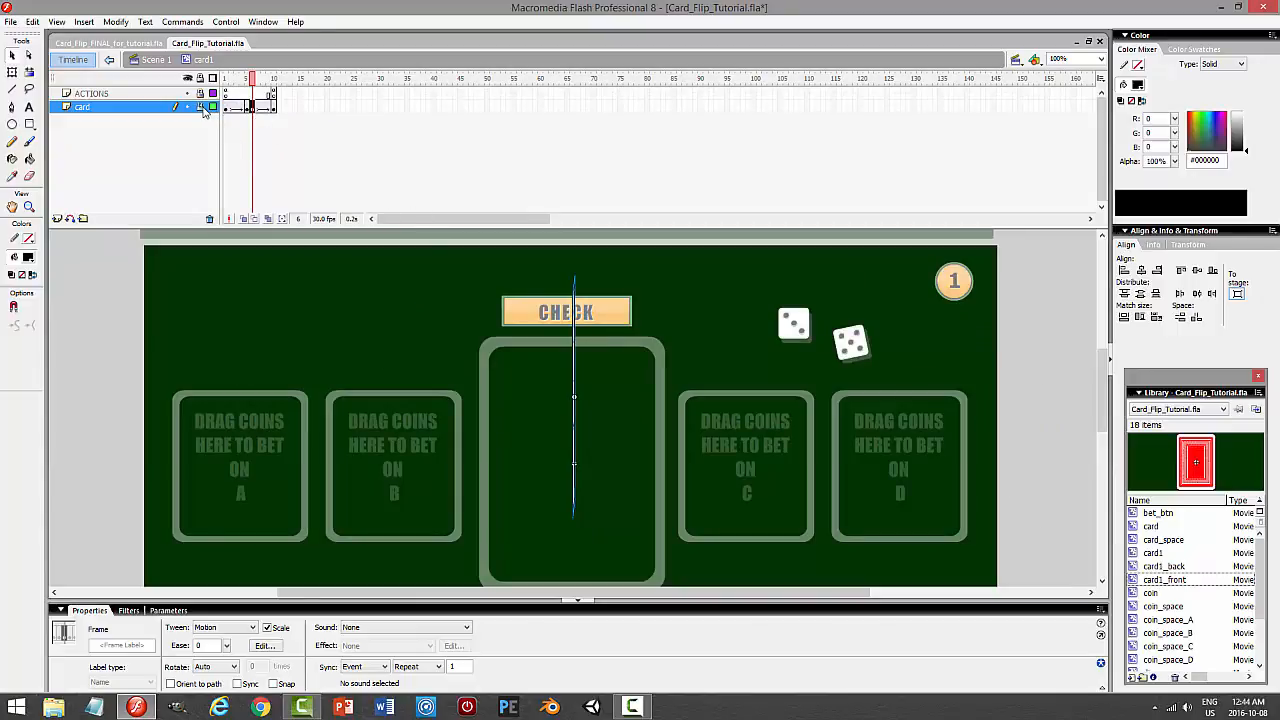
left_click(130, 44)
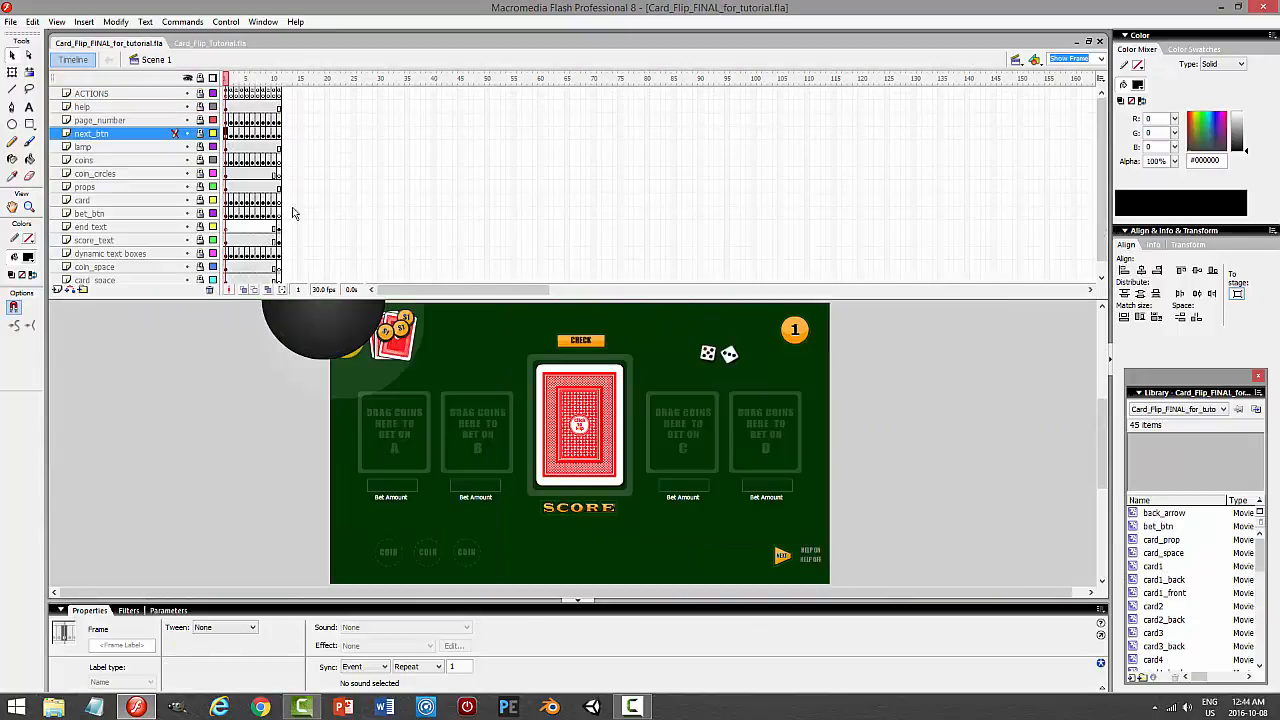
left_click(200, 200)
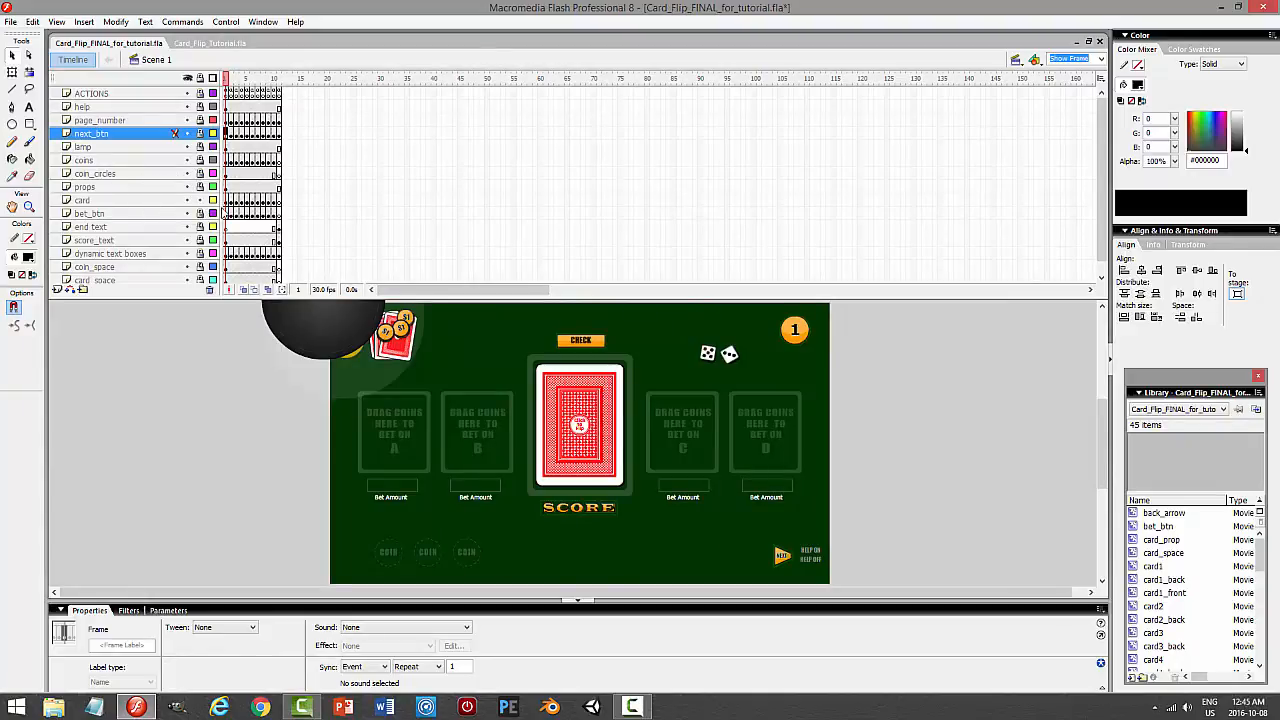
left_click(612, 468)
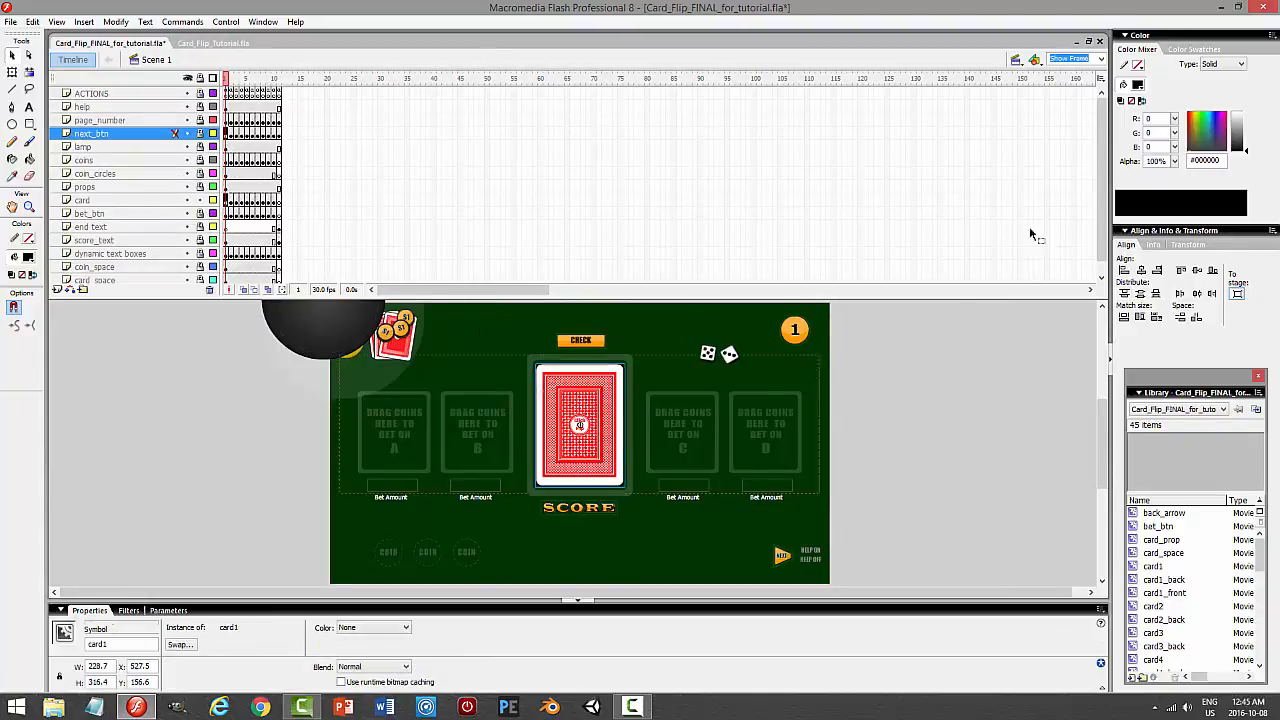
double_click(612, 468)
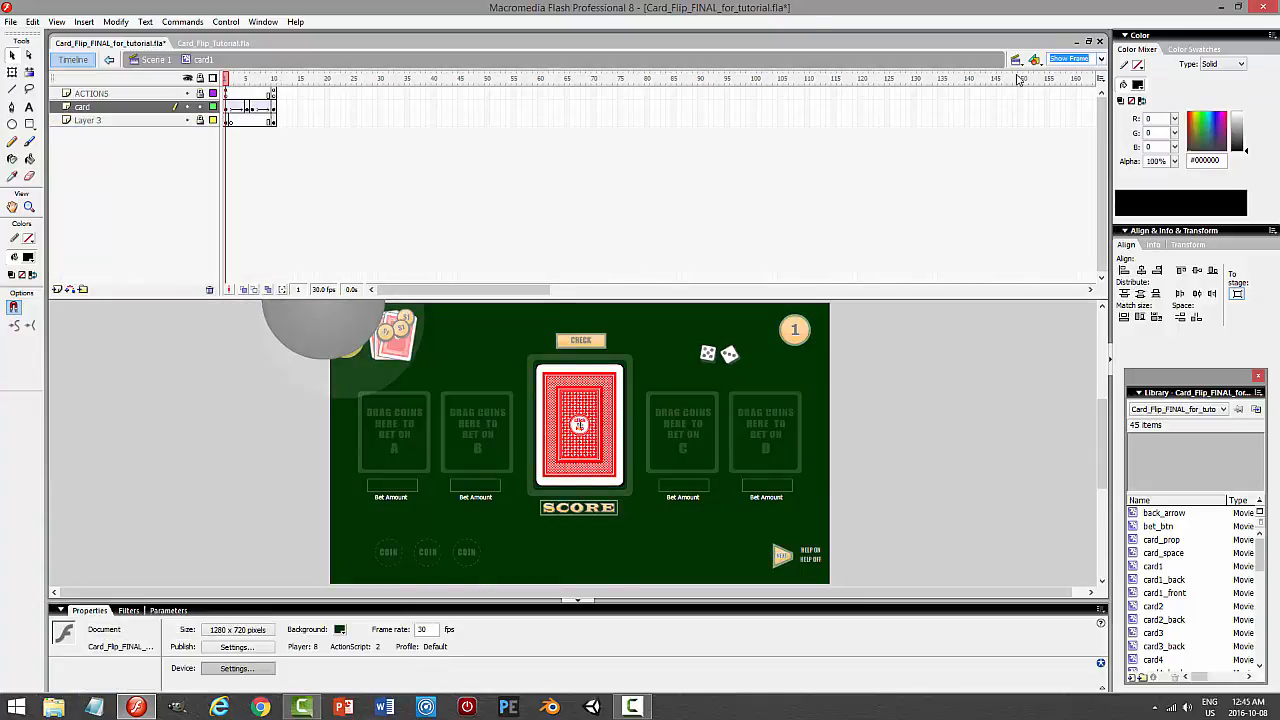
left_click(213, 43)
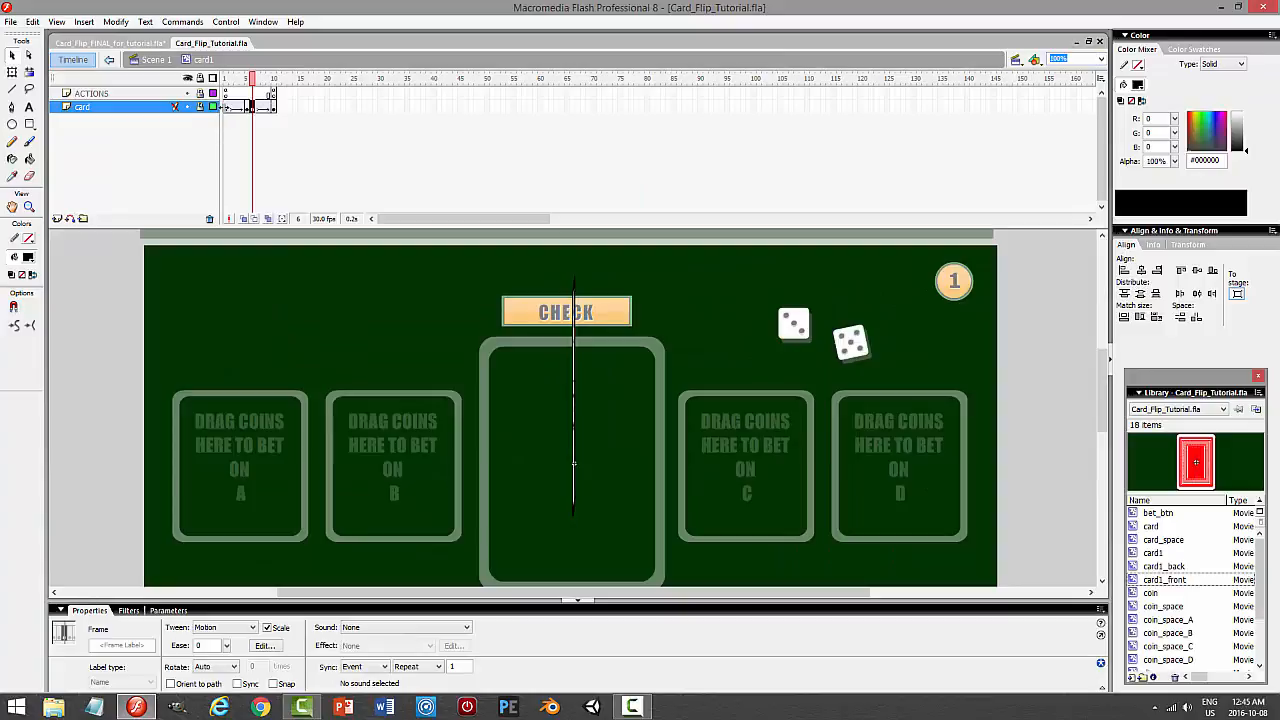
Copy the card back instance on frame 1 of card1's card layer and lock that layer.
left_click(226, 107)
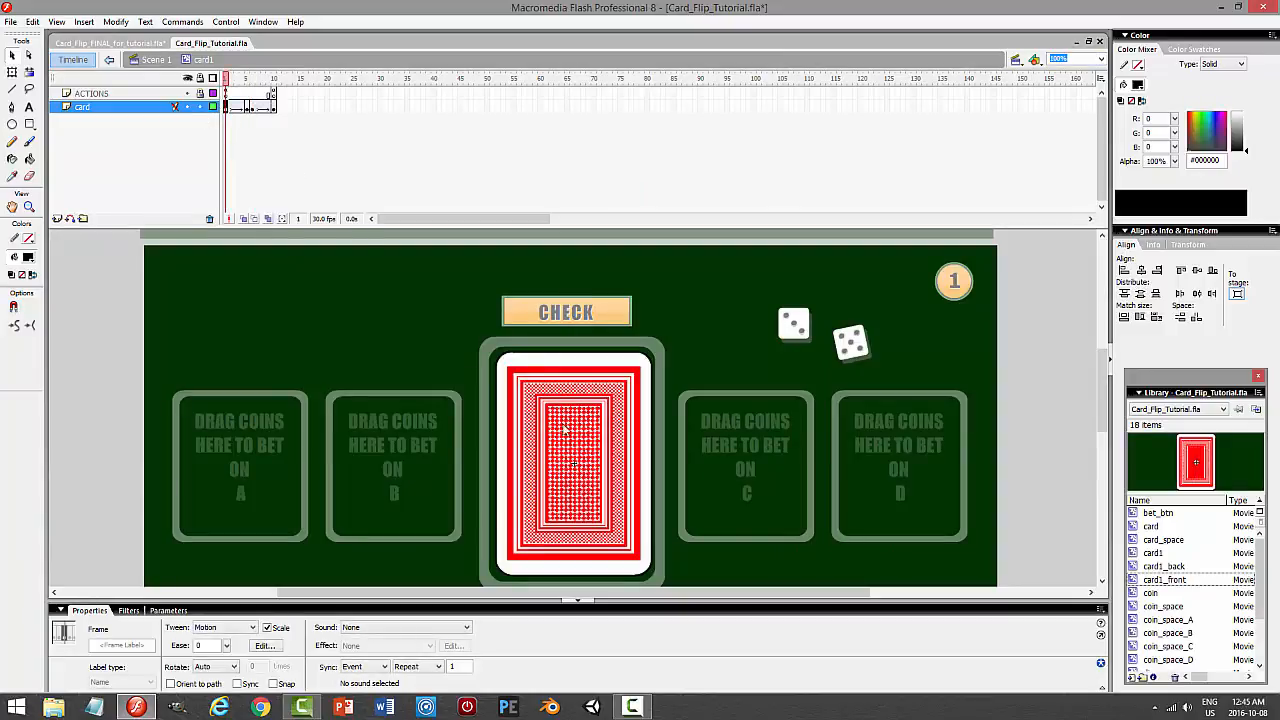
left_click(565, 430)
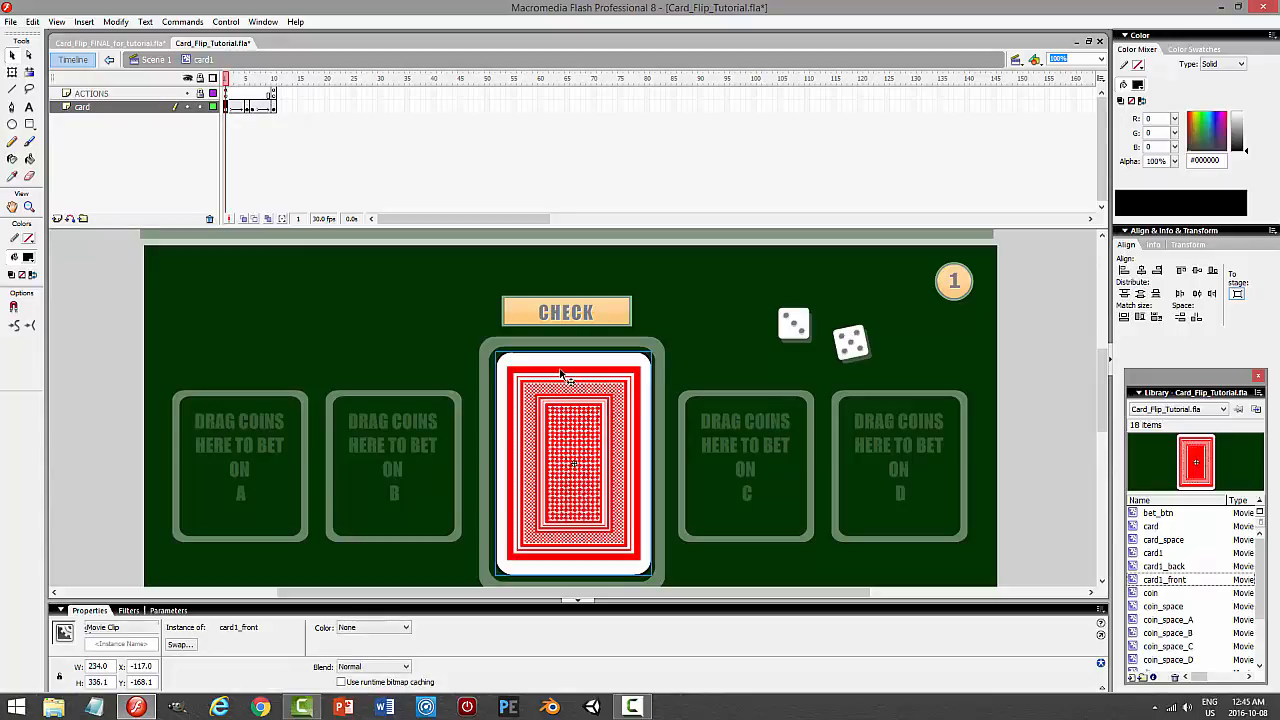
left_click(33, 21)
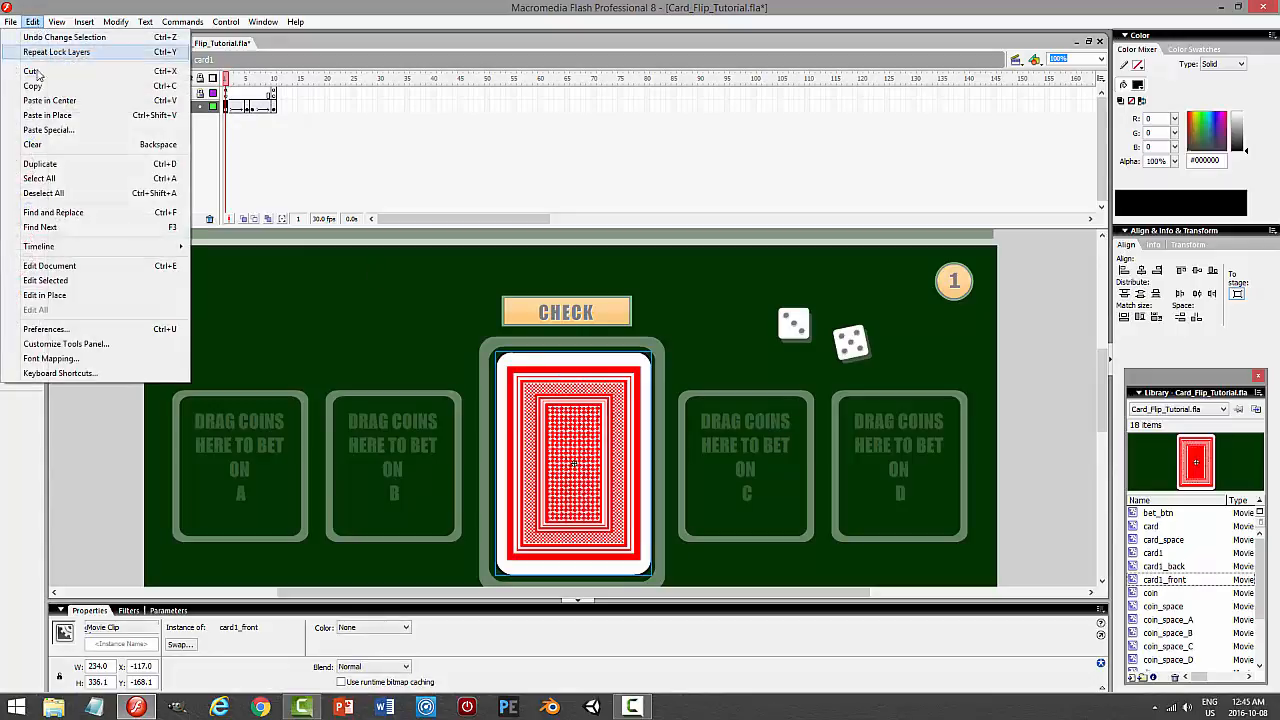
left_click(38, 86)
left_click(200, 107)
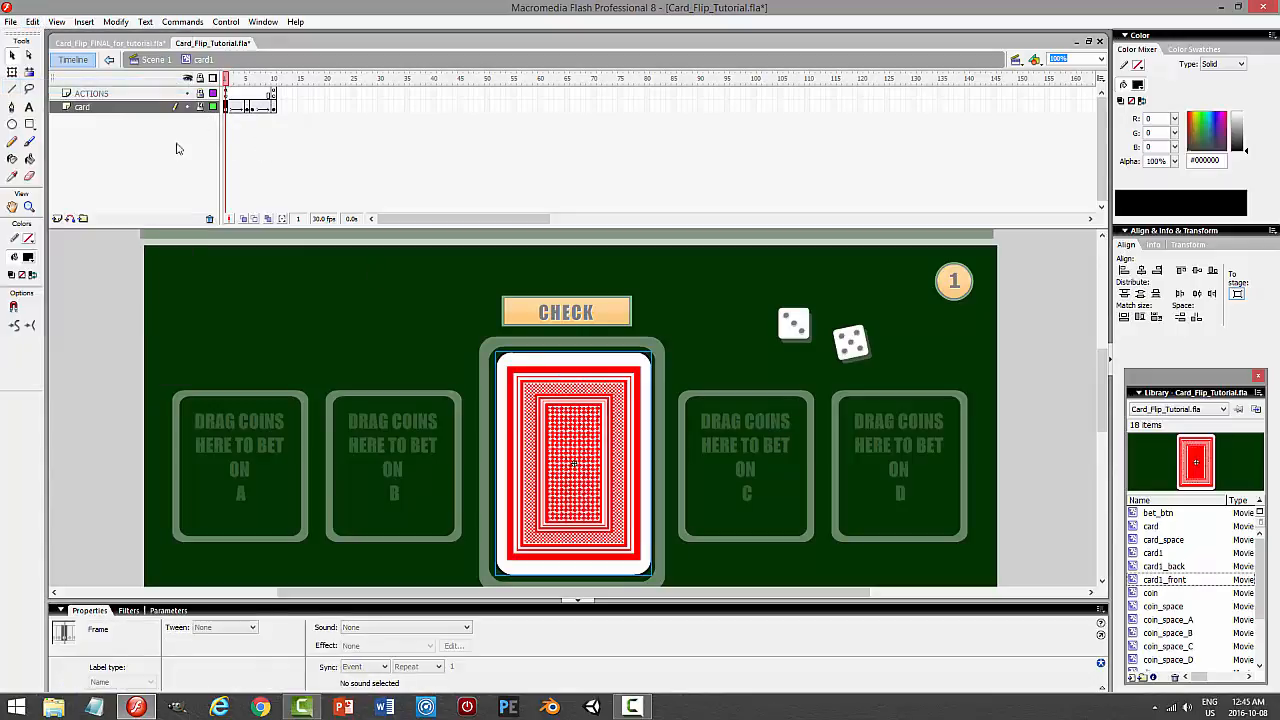
Add a new layer beneath the card layer and paste the copied card into it in place.
left_click(57, 218)
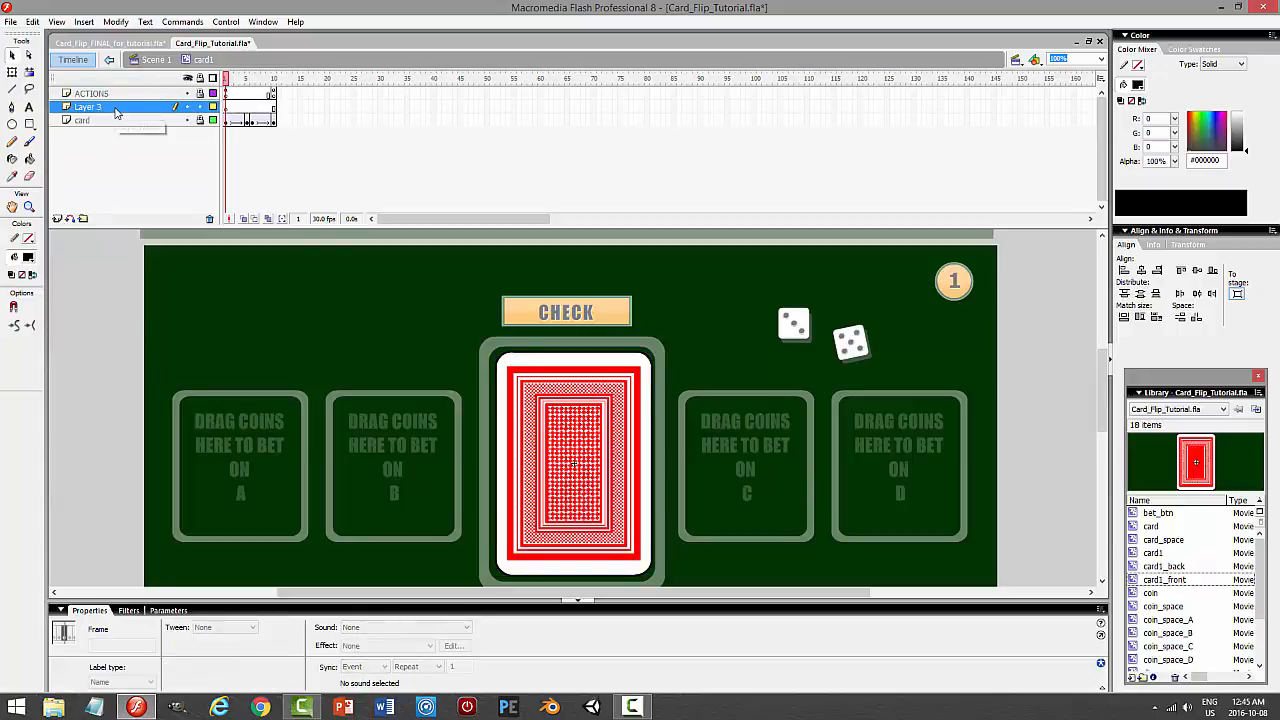
left_click_drag(90, 107, 90, 124)
left_click(33, 21)
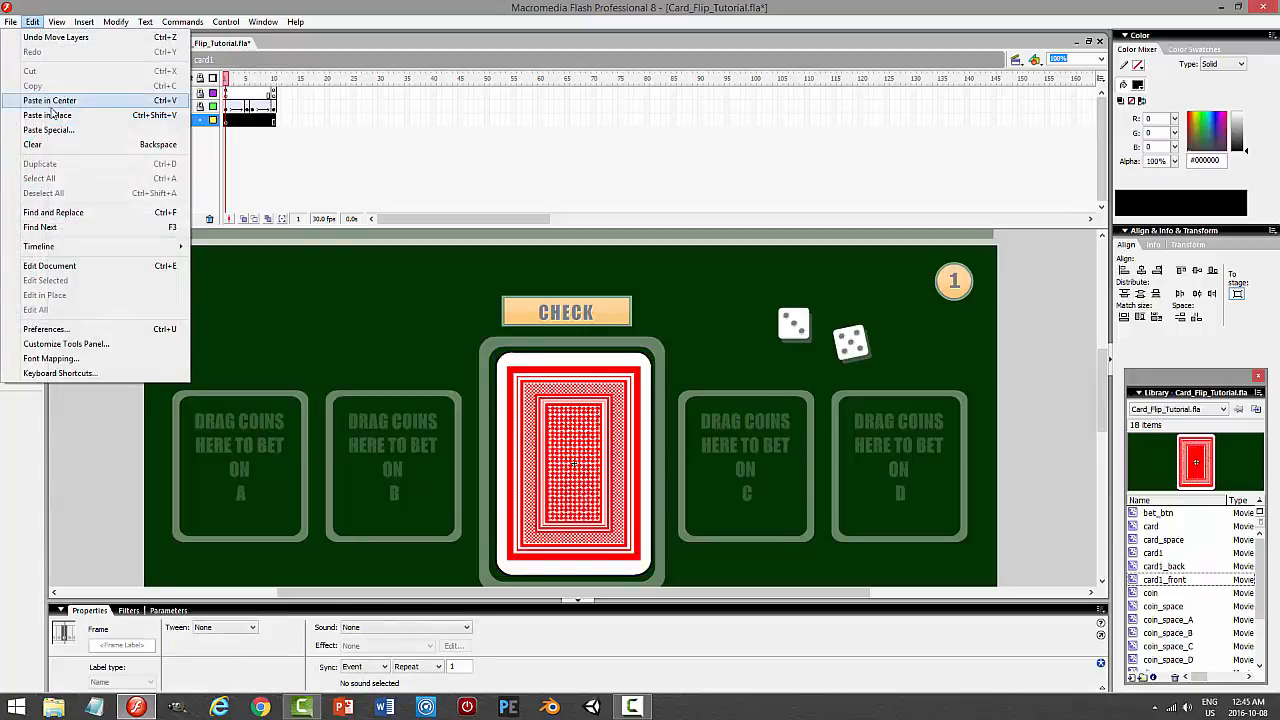
left_click(111, 119)
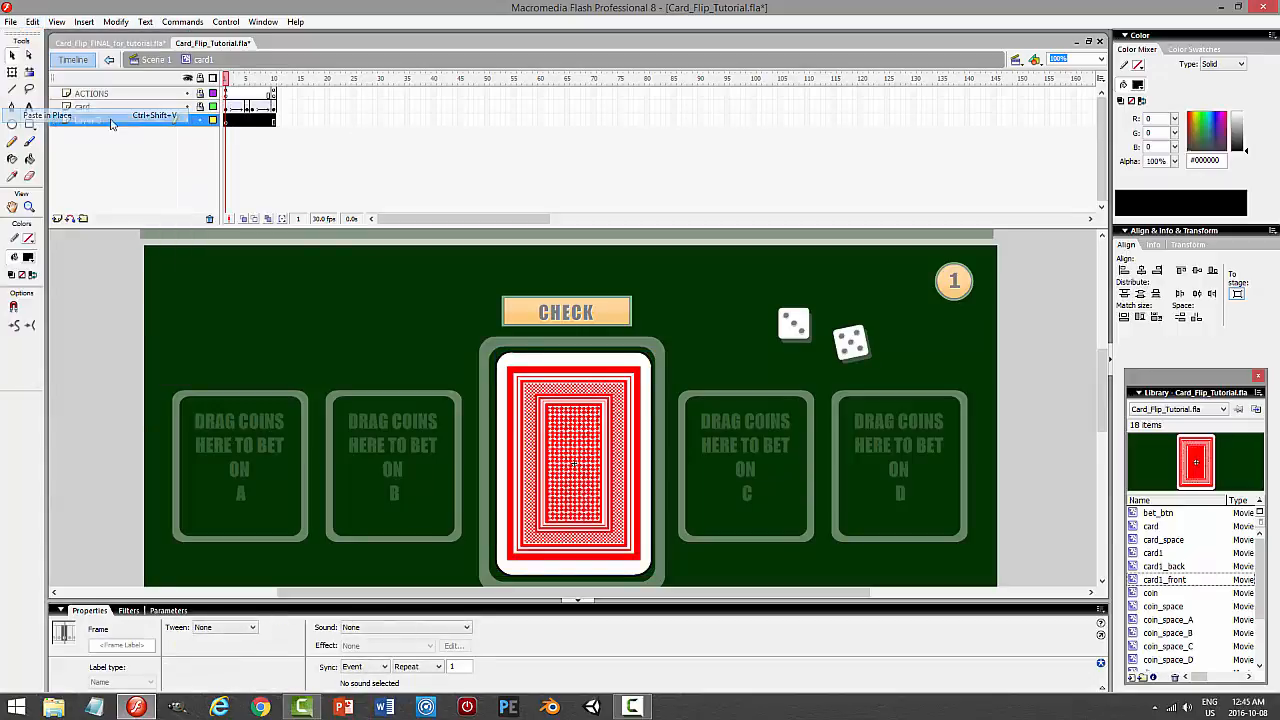
With the card layer hidden, break the pasted card fully apart into shapes and convert its lines to fills.
right_click(575, 390)
left_click(608, 500)
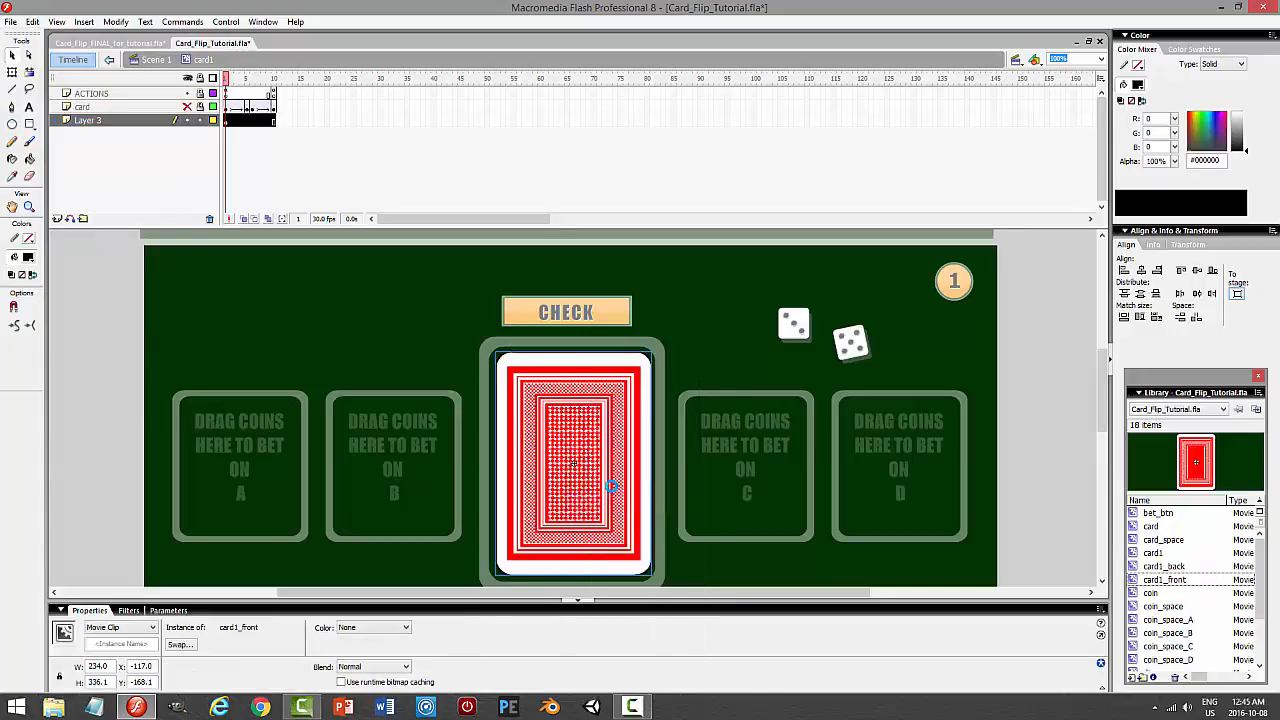
key("ctrl+b")
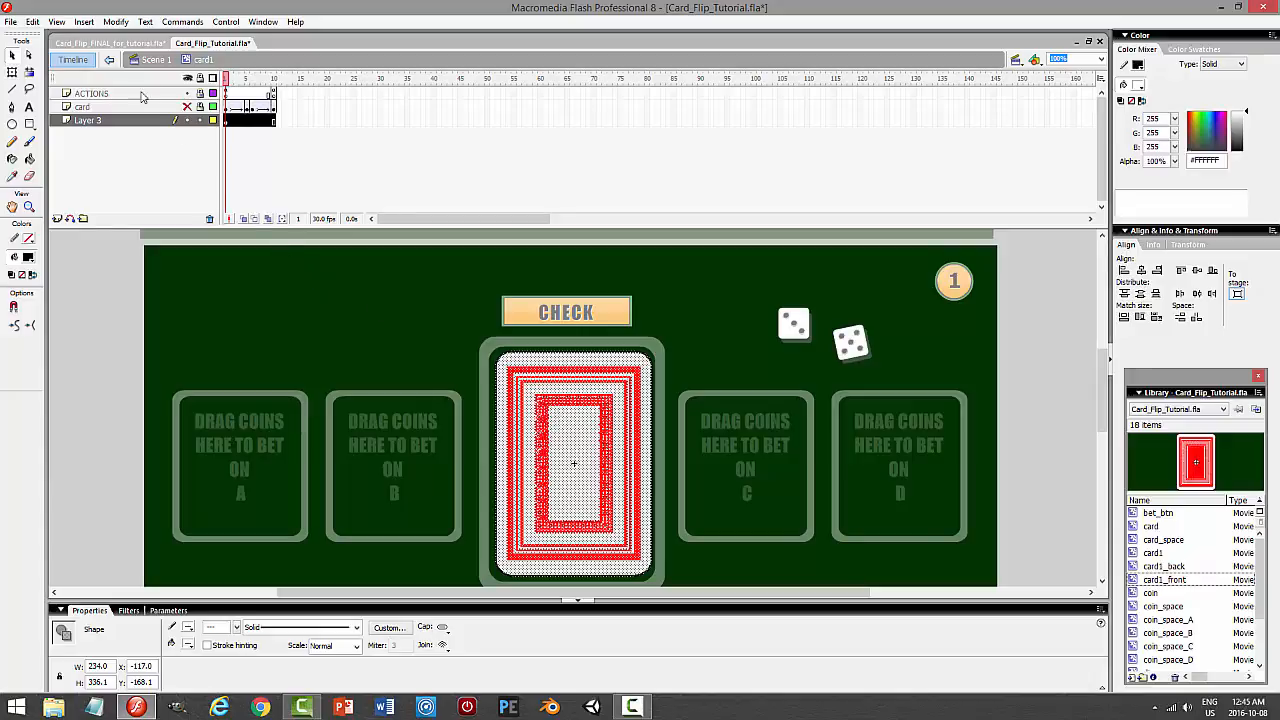
left_click(115, 23)
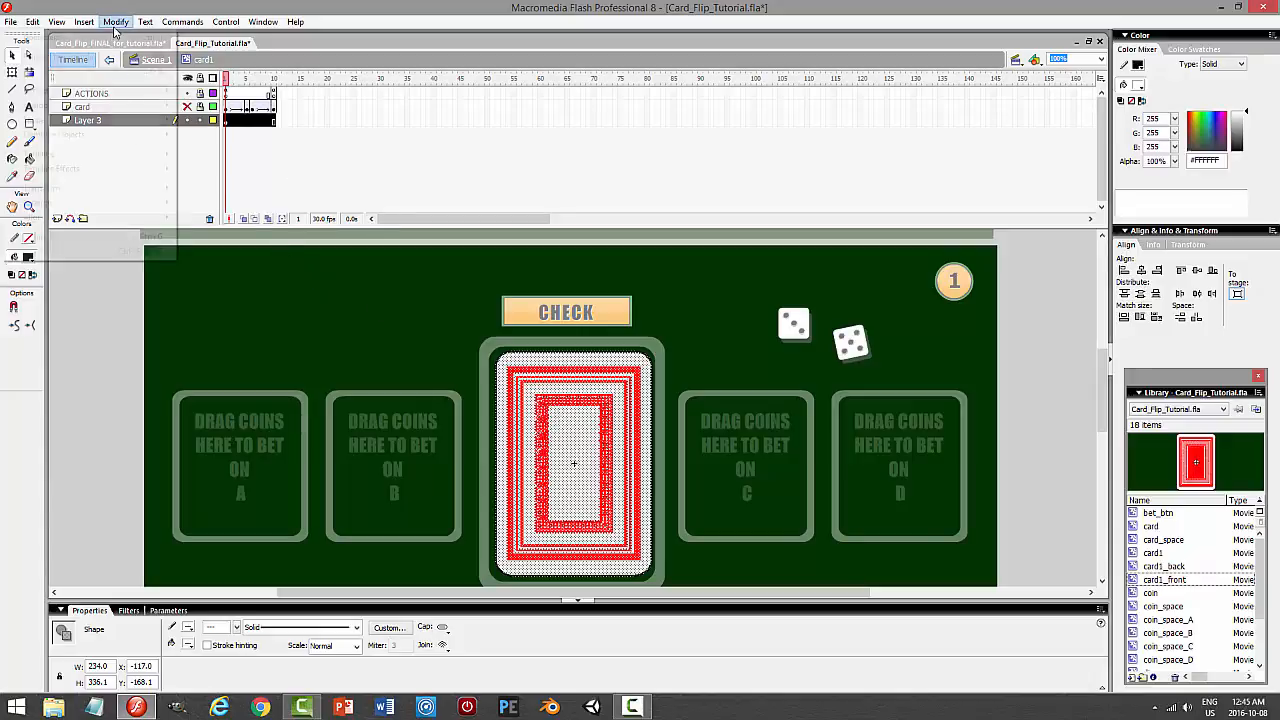
mouse_move(150, 120)
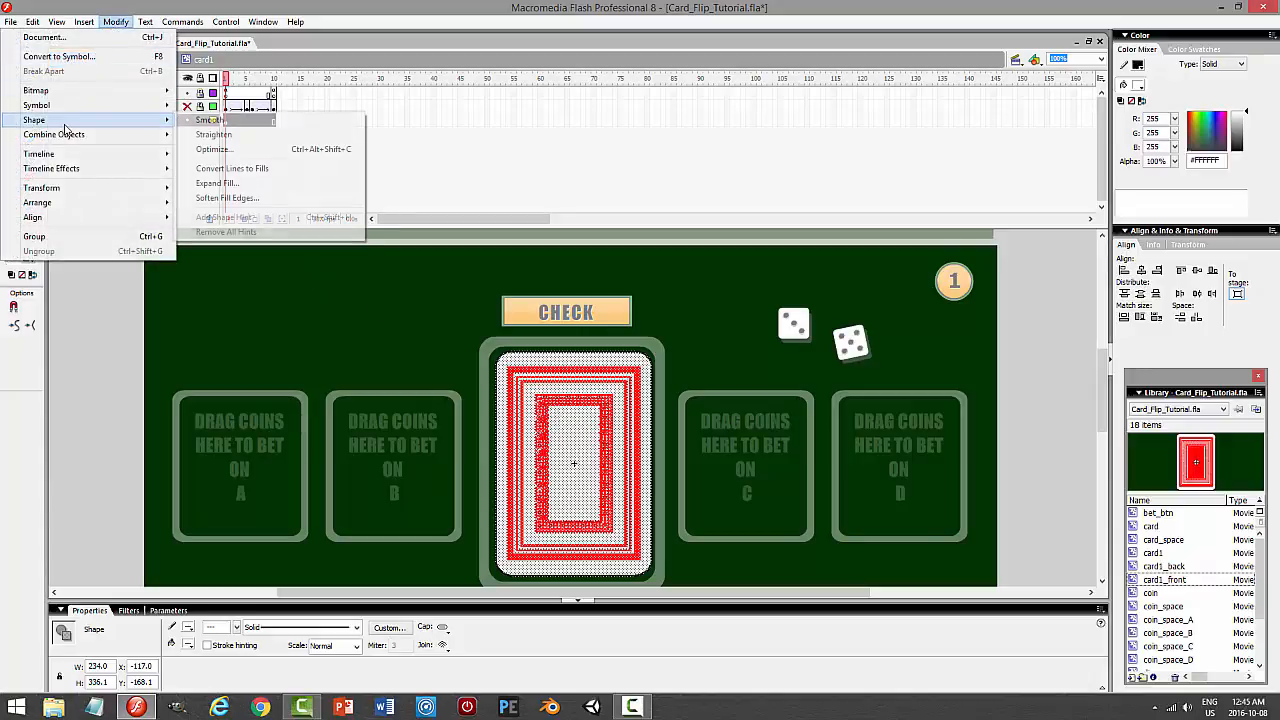
left_click(216, 170)
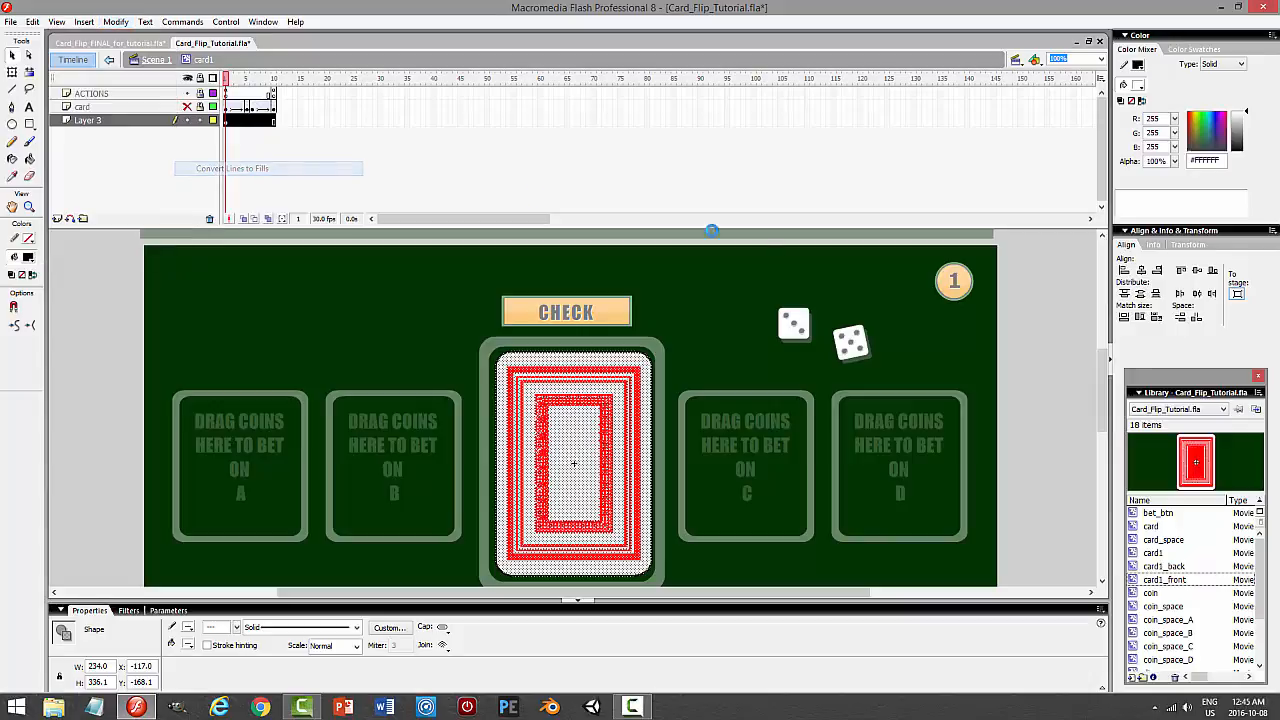
Fill the broken-apart card shape with black (#000000) at 50% alpha and show the card layer again.
left_click(1137, 84)
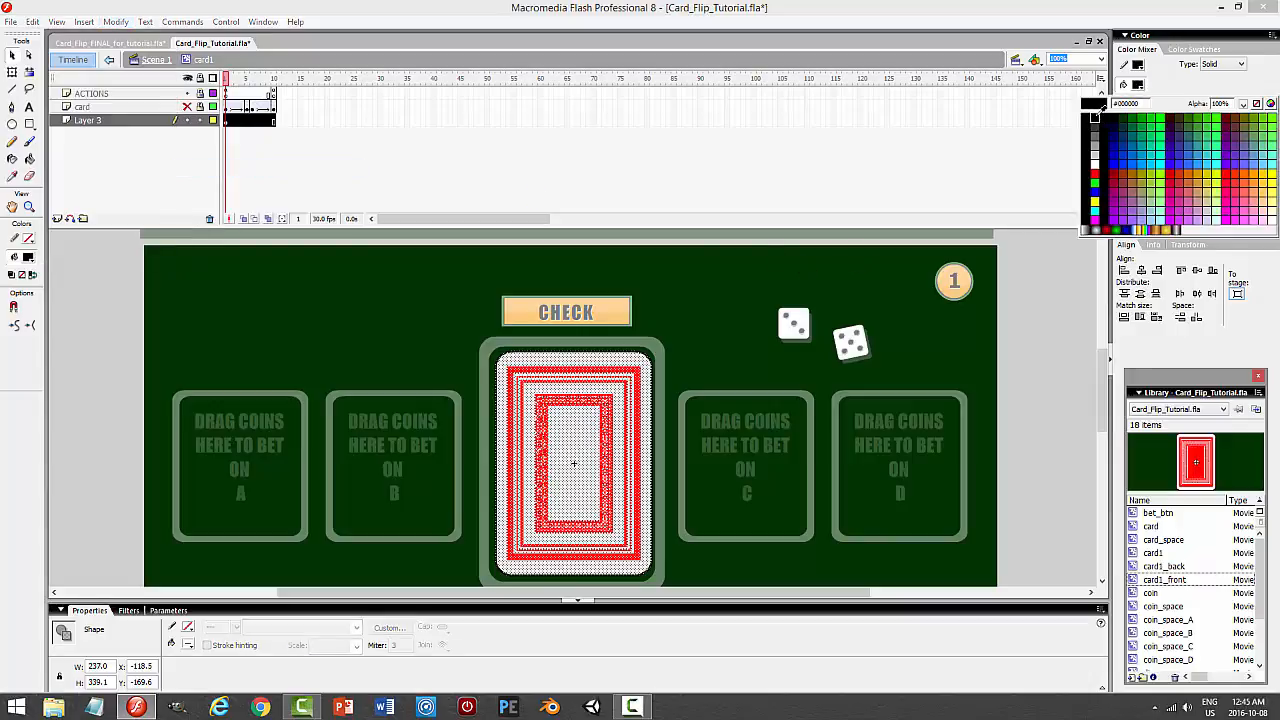
left_click(1094, 117)
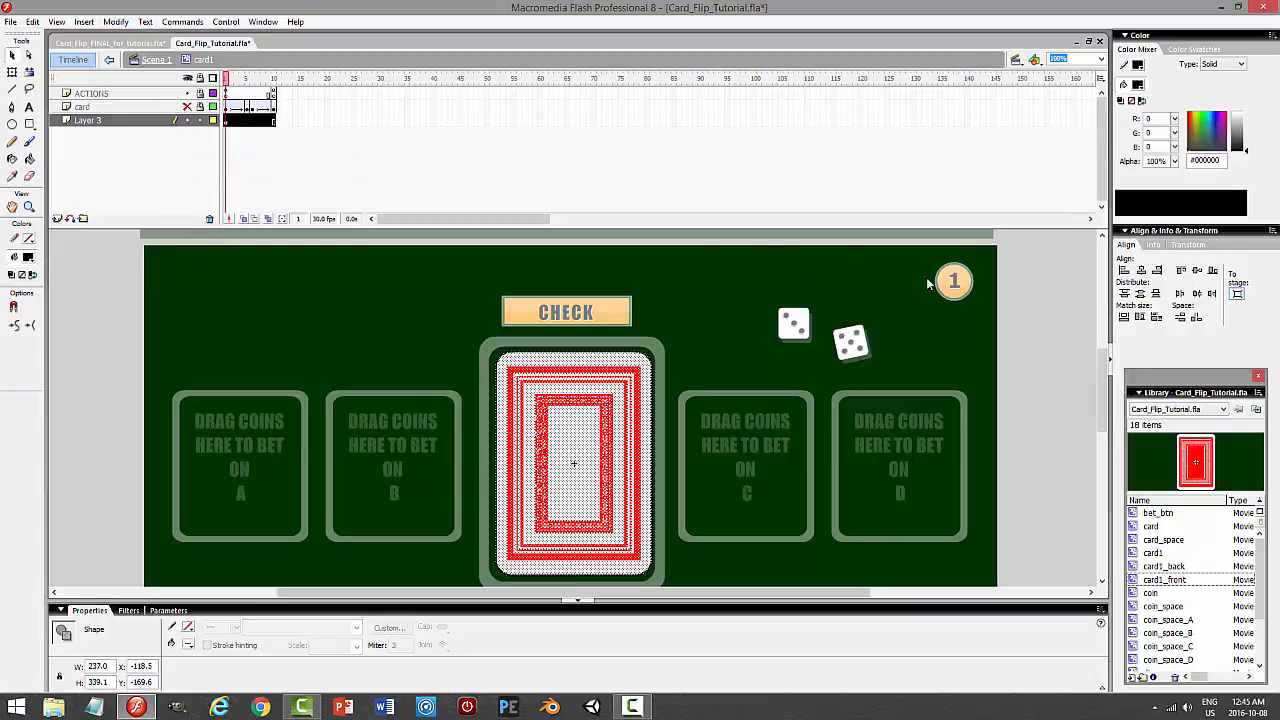
double_click(1163, 161)
type("5")
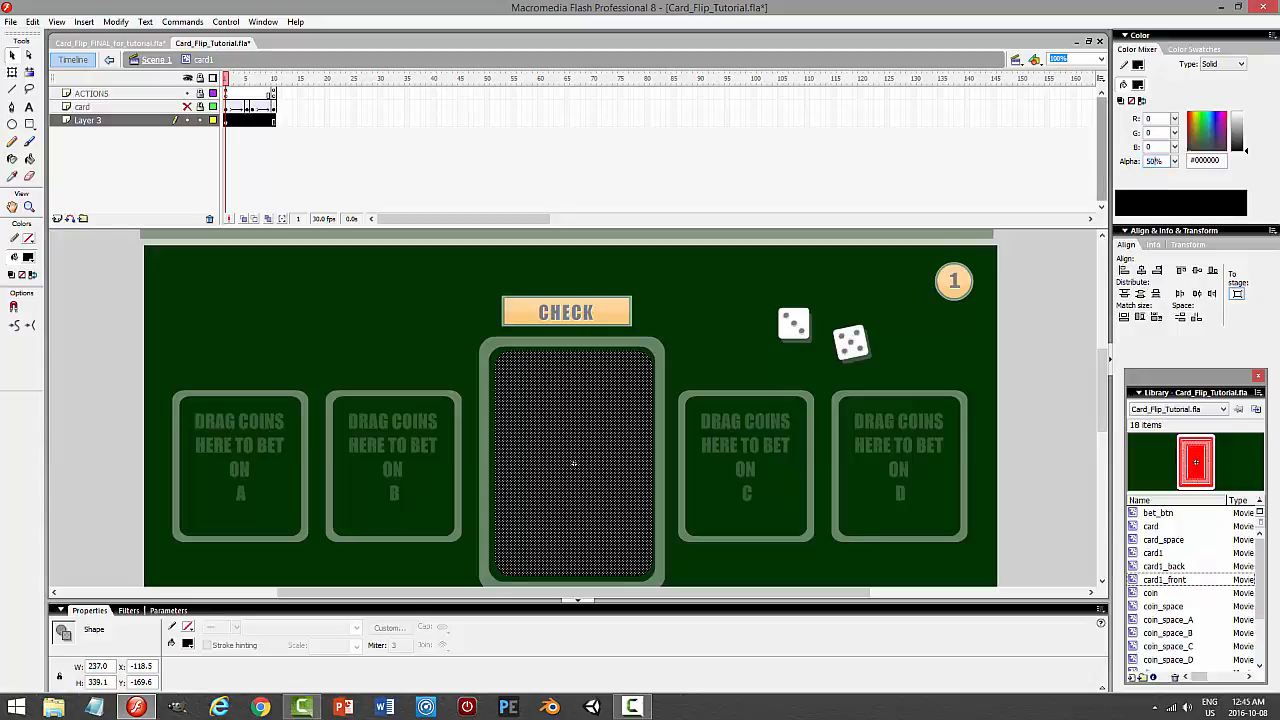
key("Return")
left_click(187, 107)
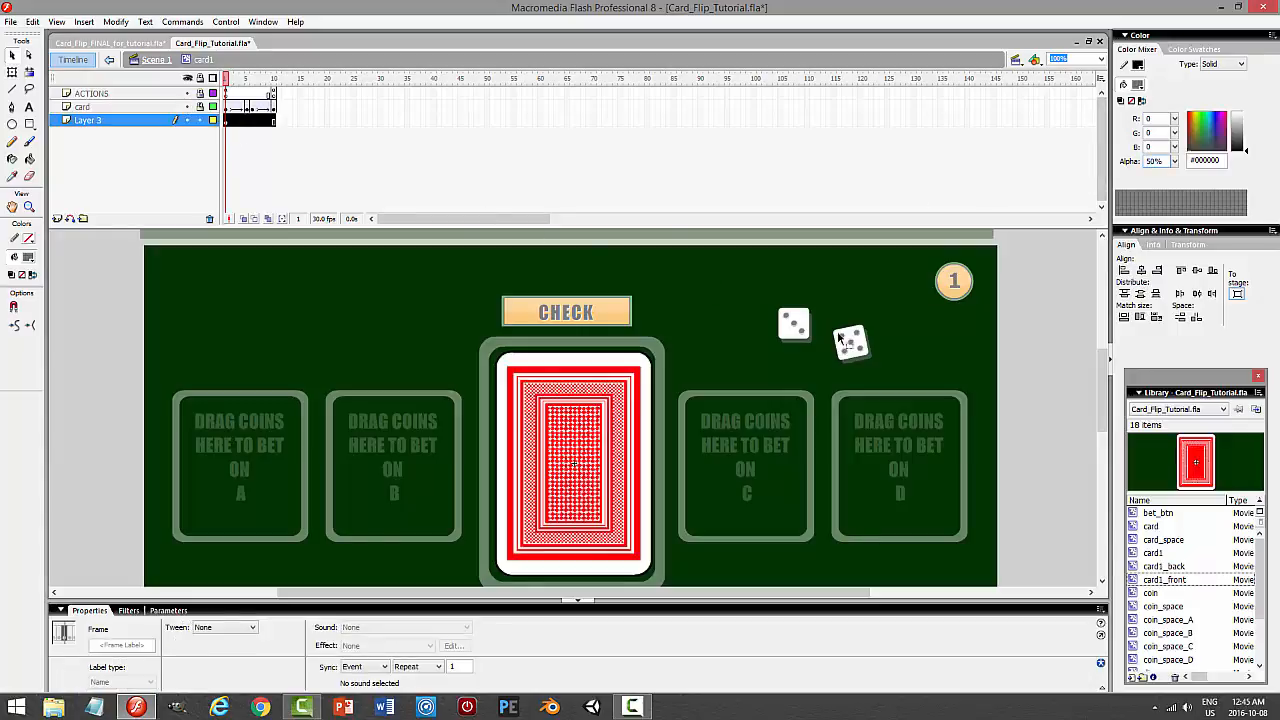
Offset the black shape slightly down and to the right so it forms a shadow under the card.
left_click(1100, 59)
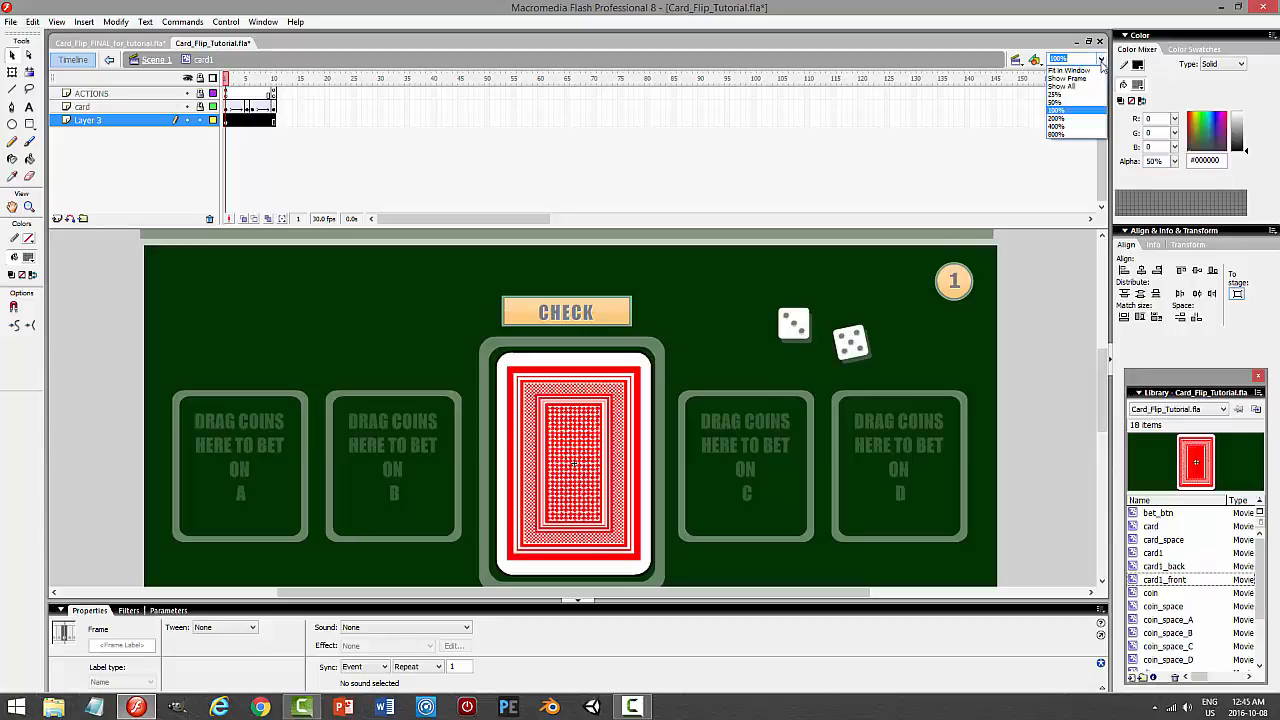
left_click(1073, 119)
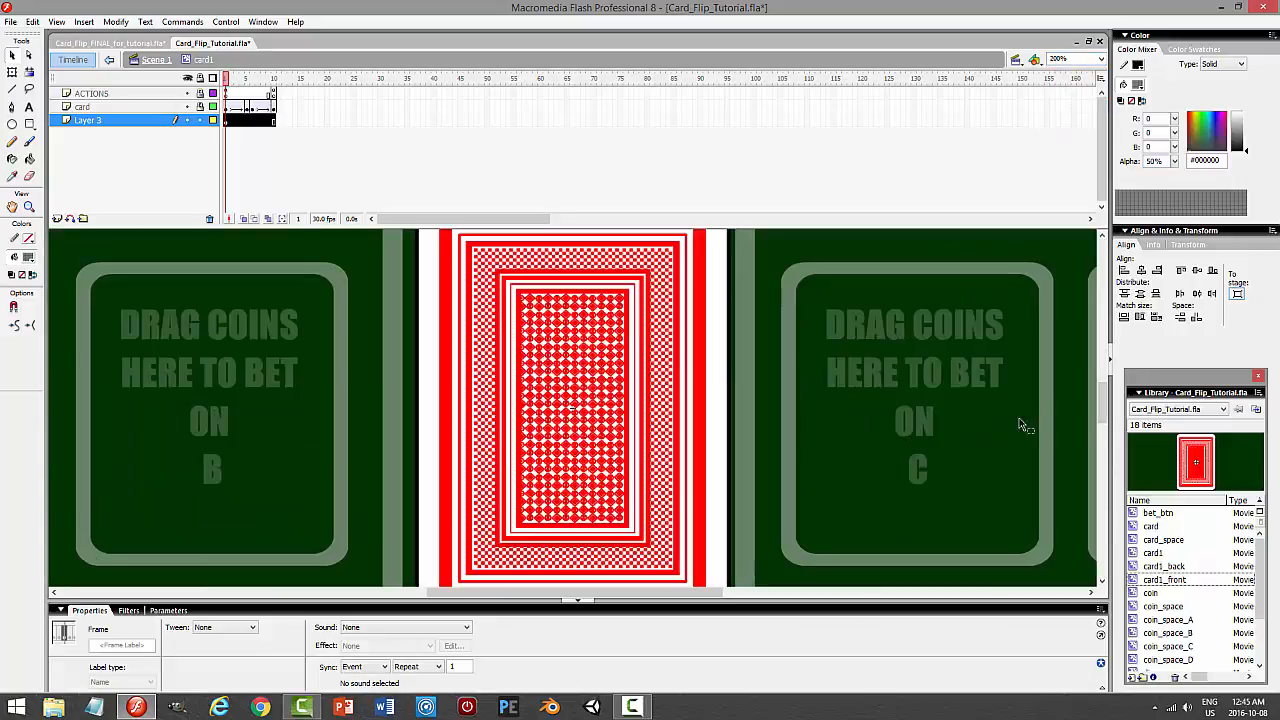
left_click_drag(1101, 398, 1101, 415)
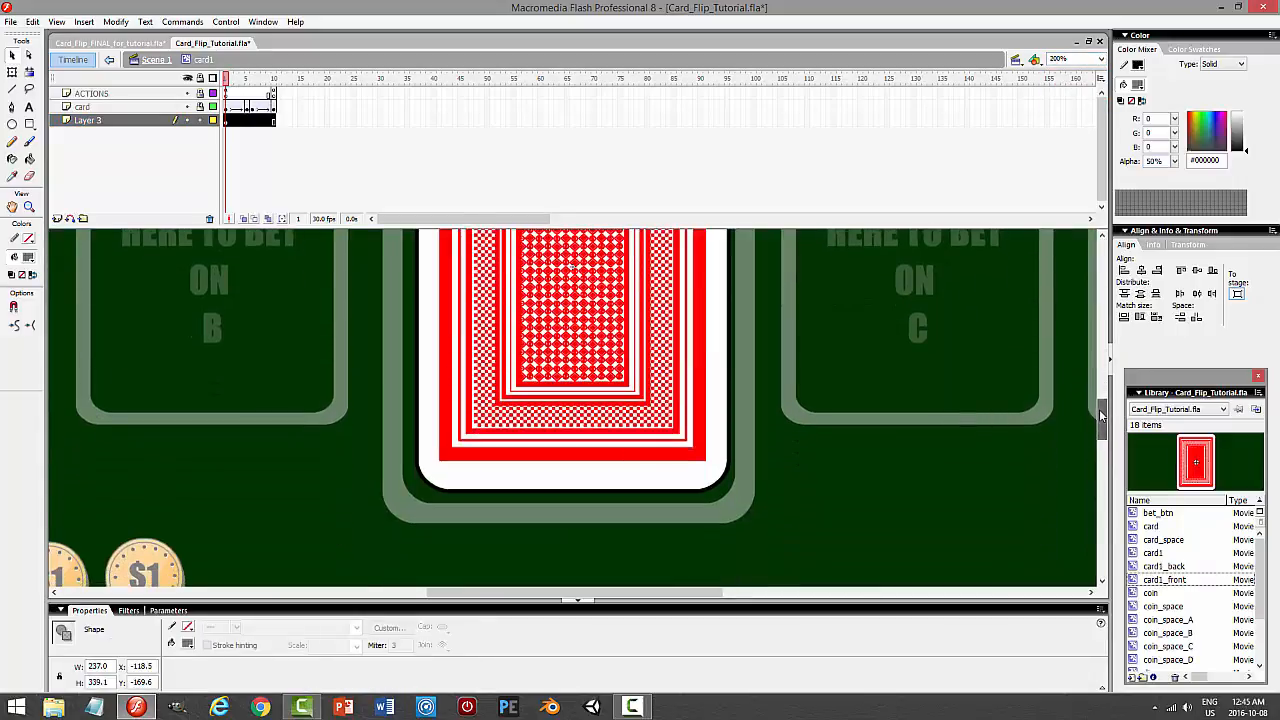
key("Down")
key("Down")
key("Down")
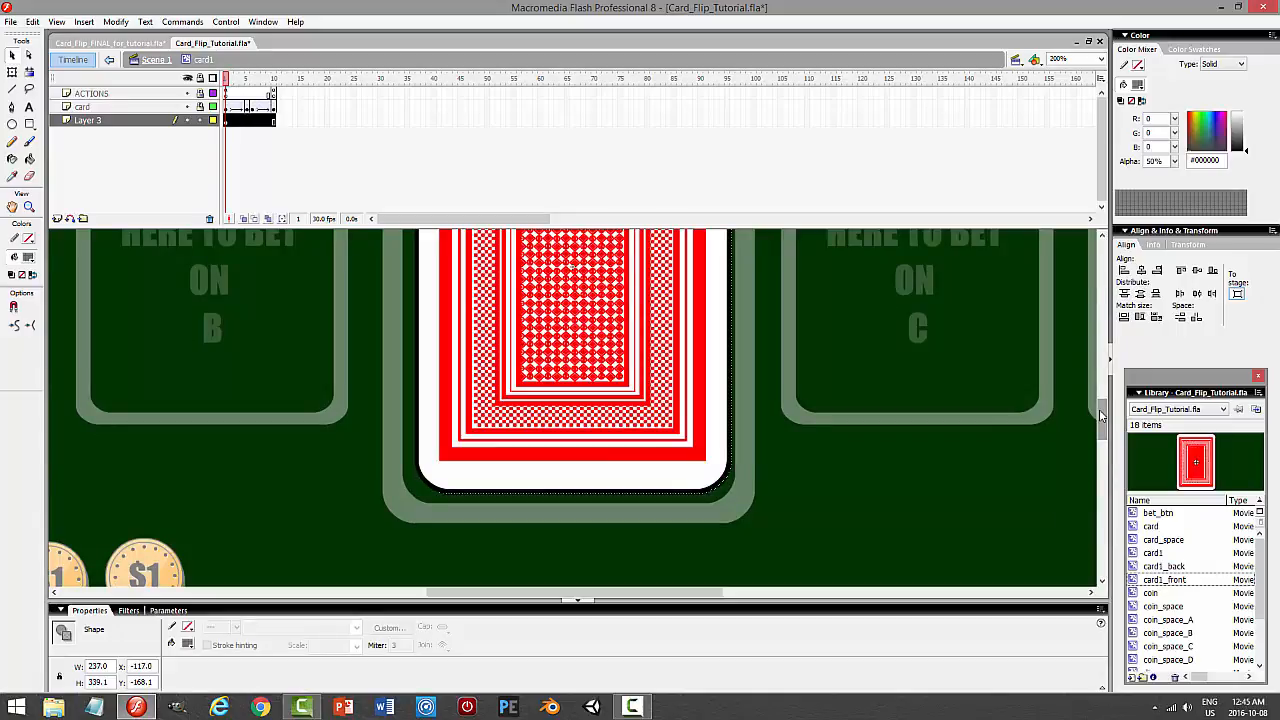
left_click(867, 503)
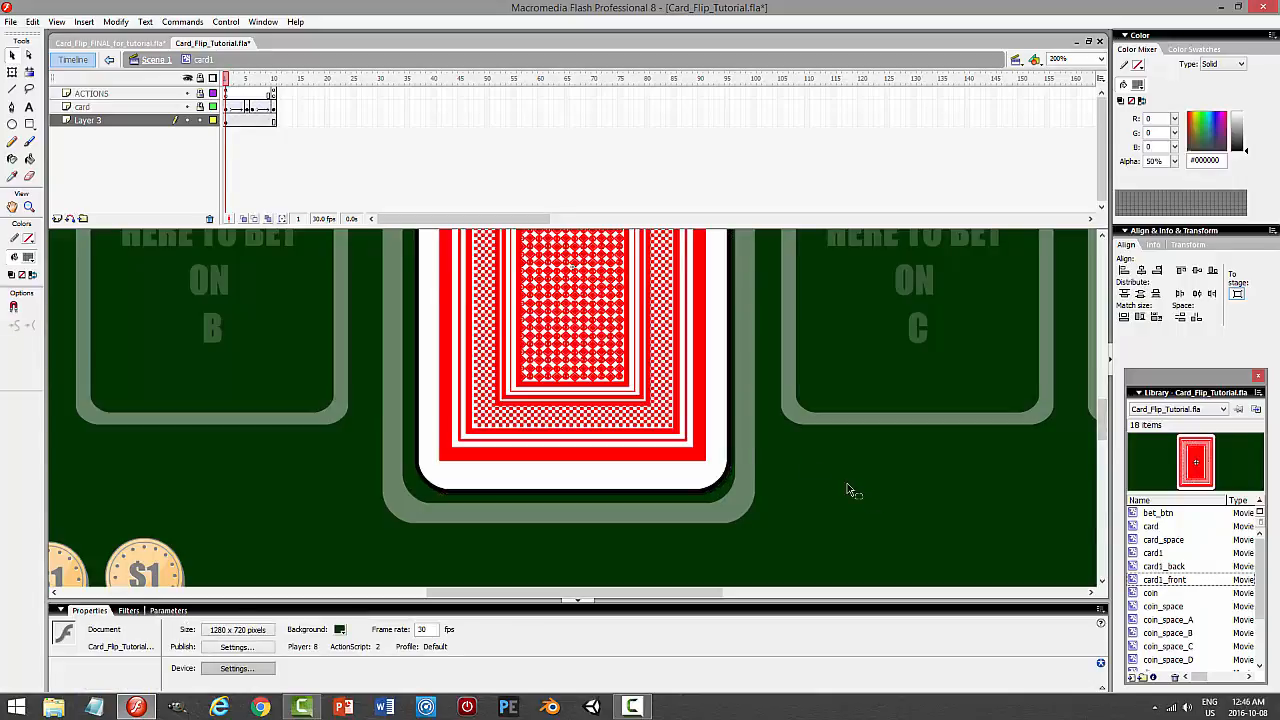
On Layer 3, place a copy of the frame 1 shadow keyframe at frame 10 and a blank keyframe at frame 2.
left_click(227, 123)
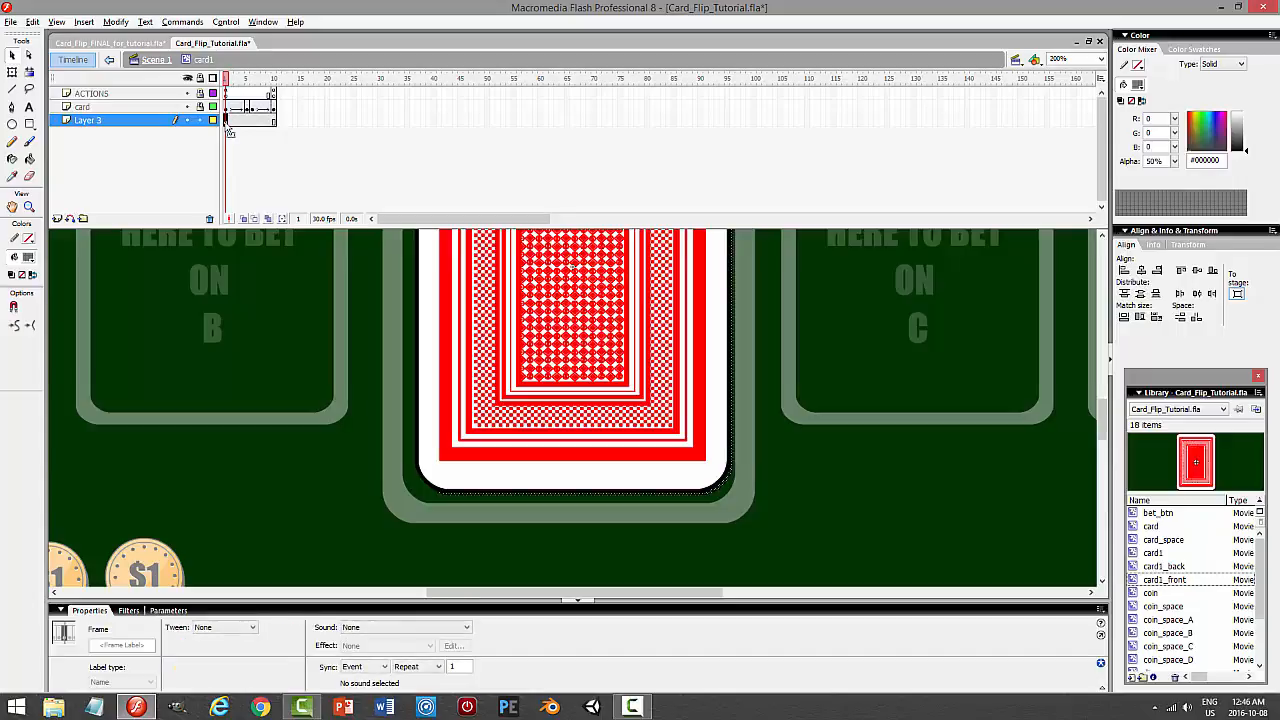
left_click_drag(227, 123, 275, 122)
key("Return")
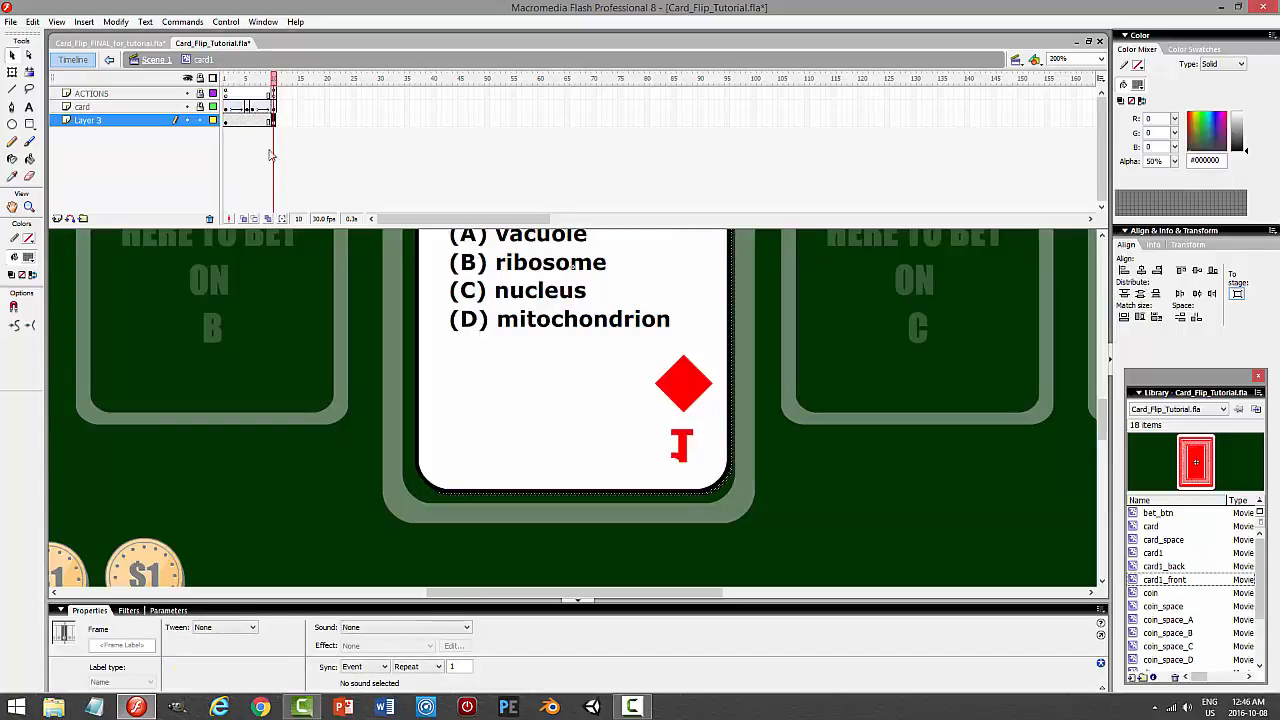
key("Return")
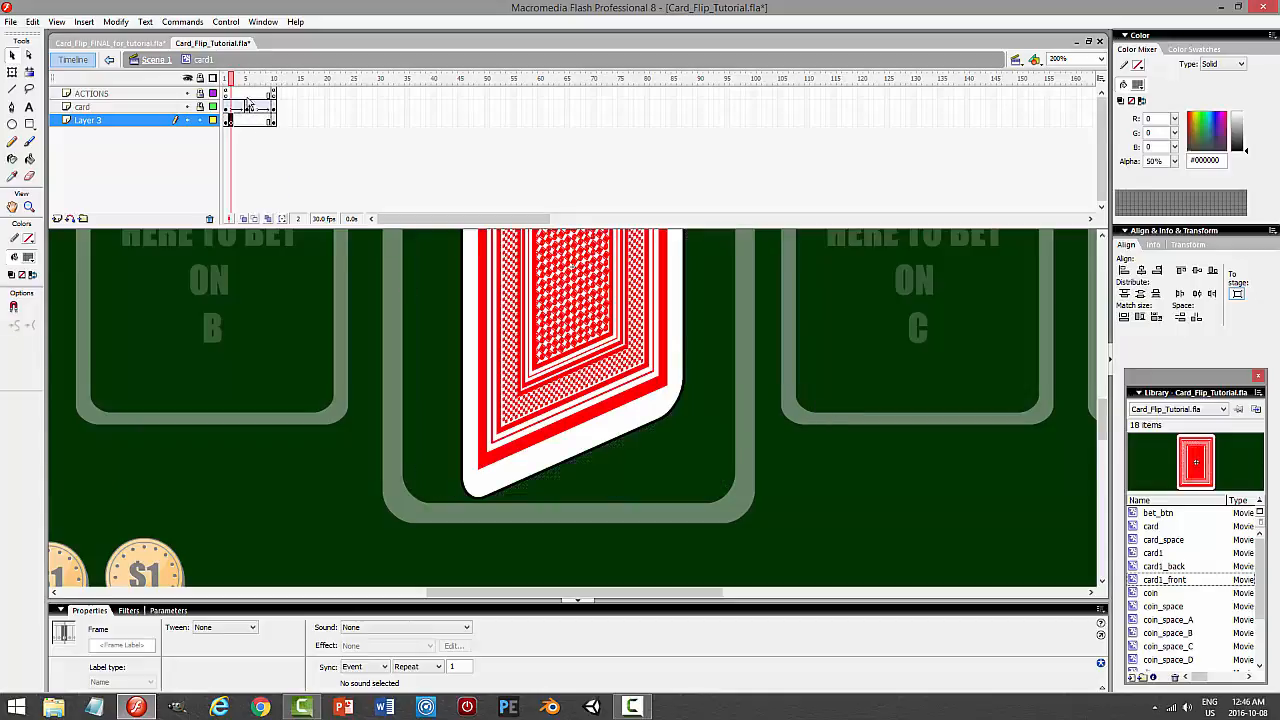
left_click_drag(233, 81, 272, 81)
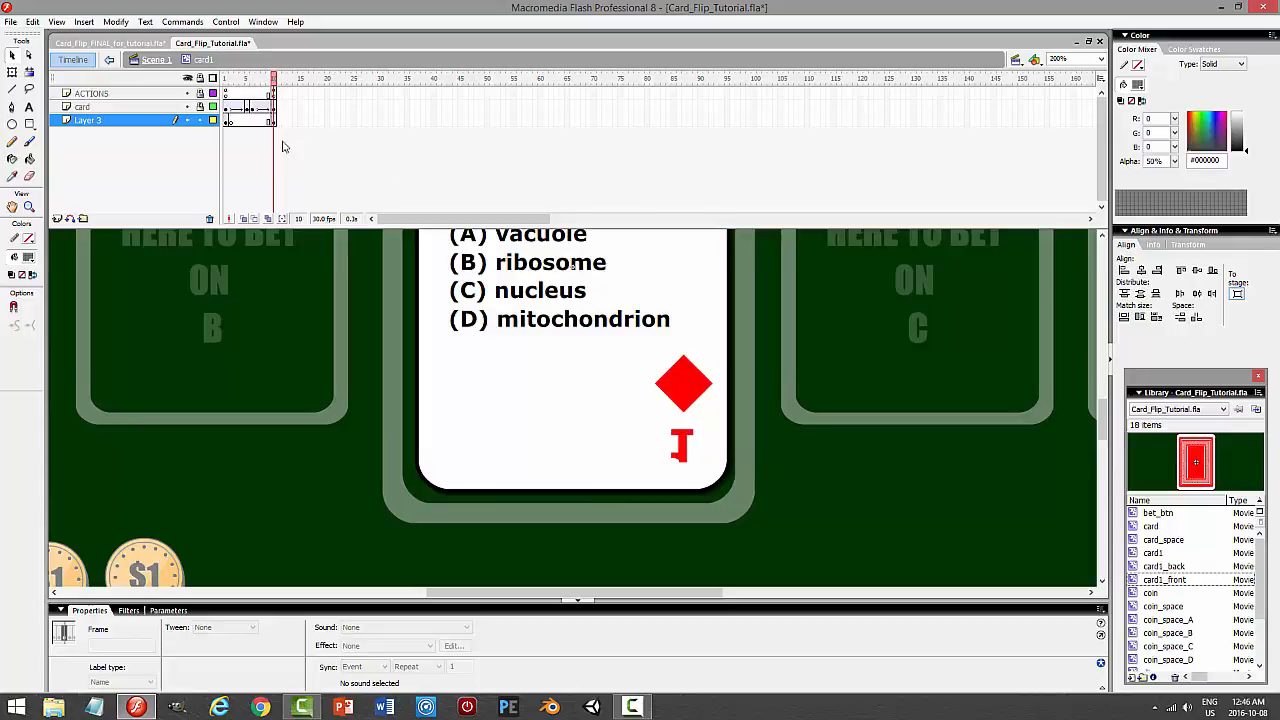
left_click(277, 124)
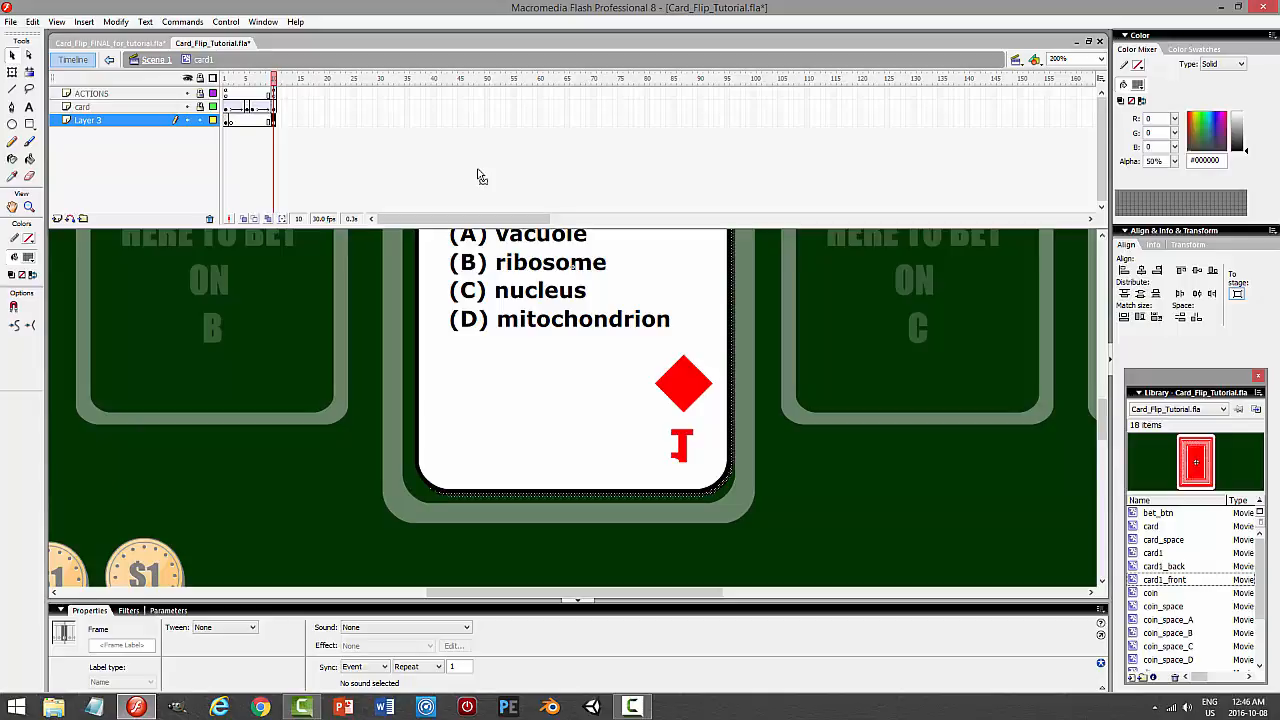
Test the movie, flip the card several times to check its shadow, and close the preview.
left_click(226, 122)
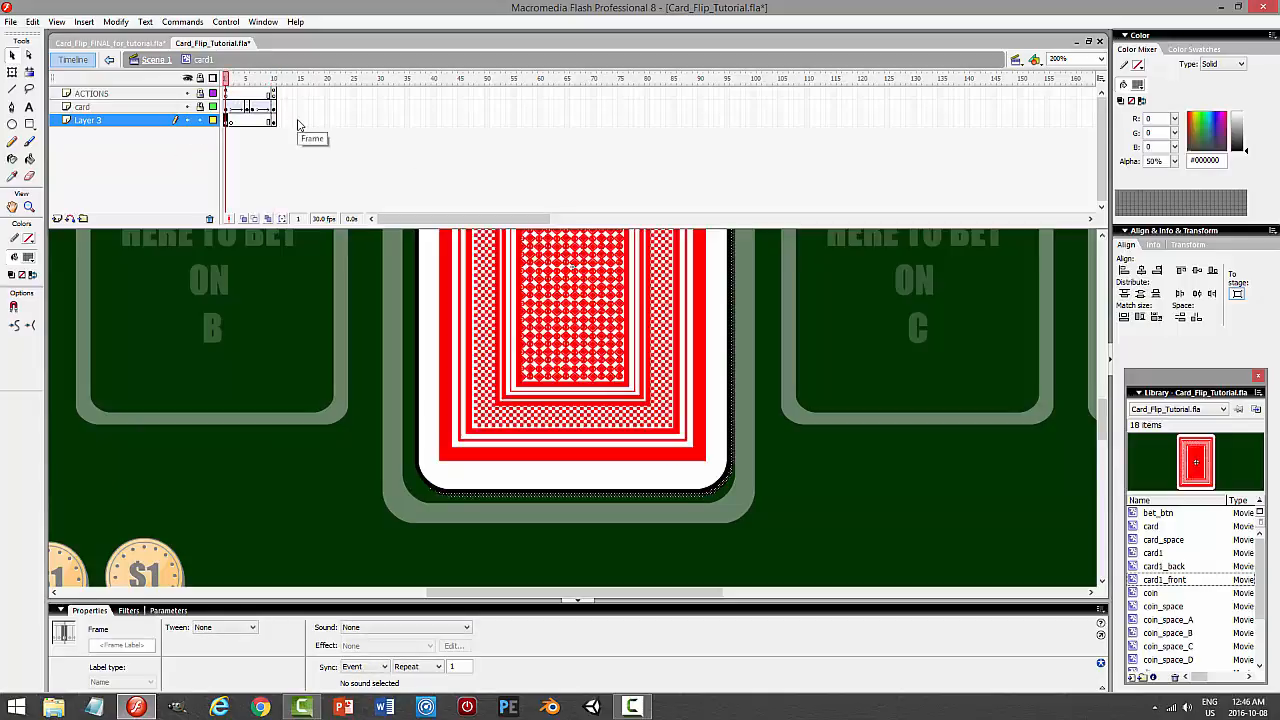
key("ctrl+Return")
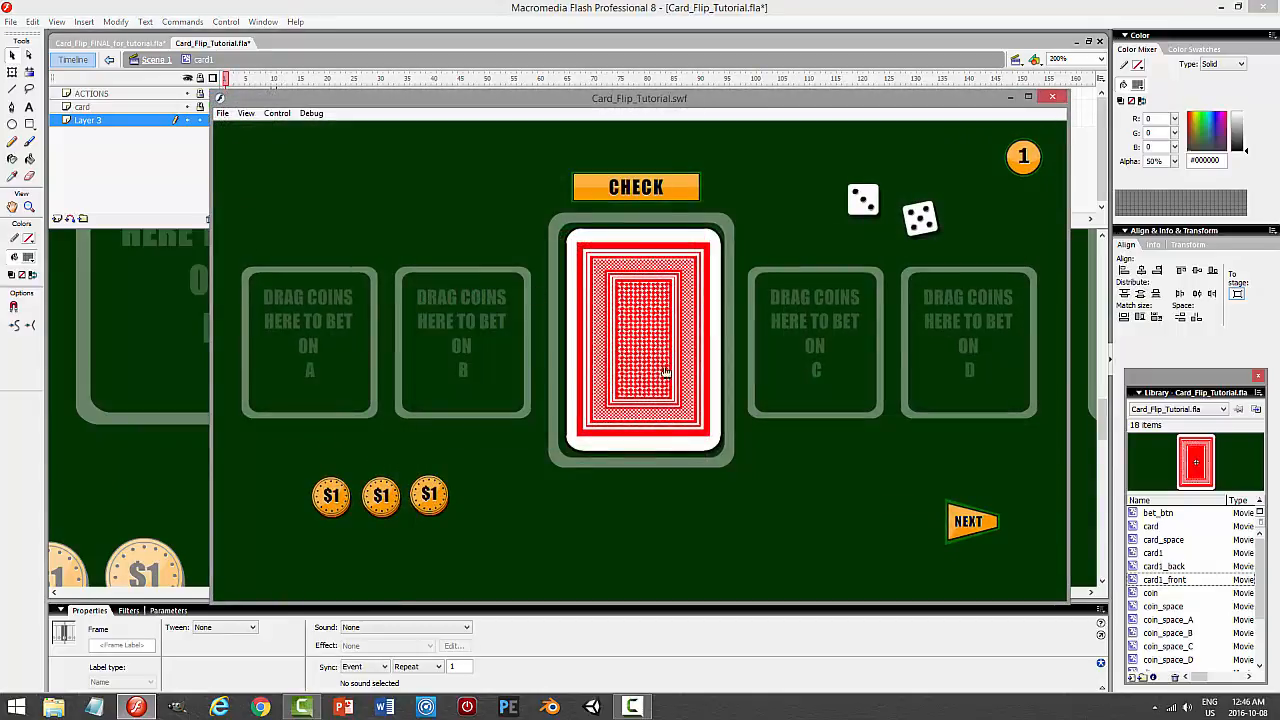
left_click(665, 372)
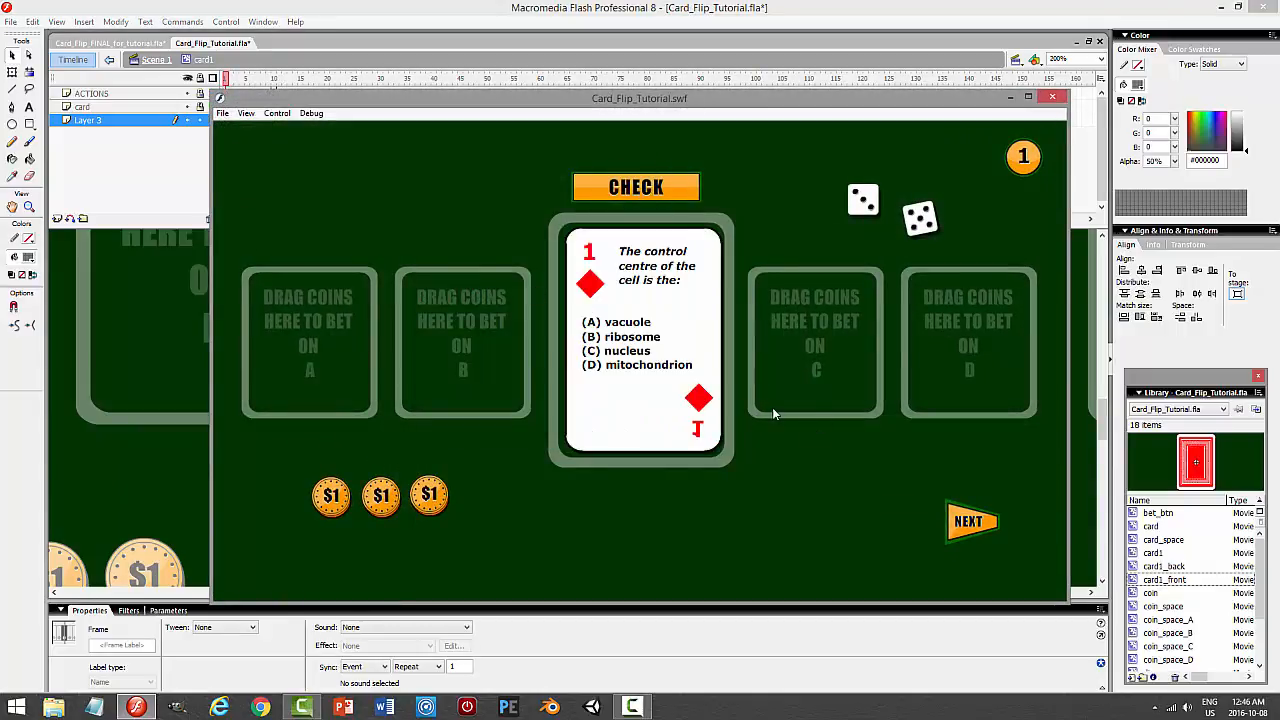
left_click(641, 342)
left_click(670, 355)
left_click(1053, 97)
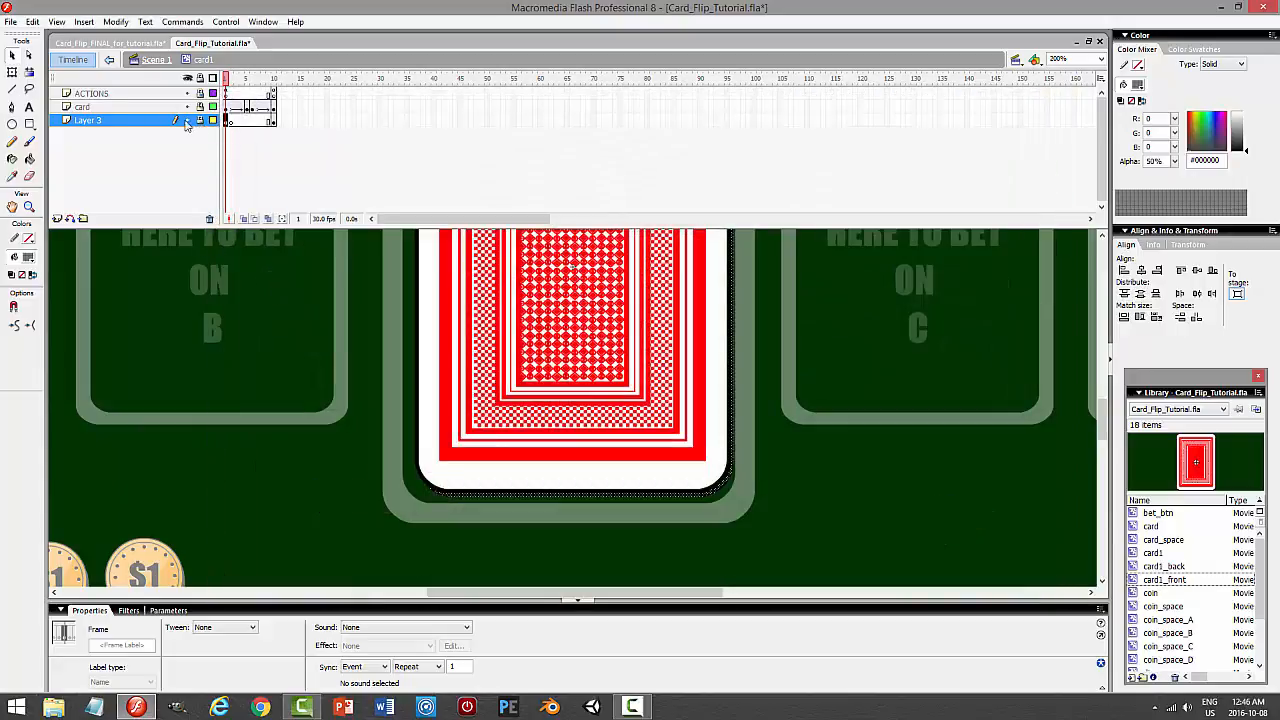
Rename Layer 3 as shadow.
double_click(110, 120)
type("shadow")
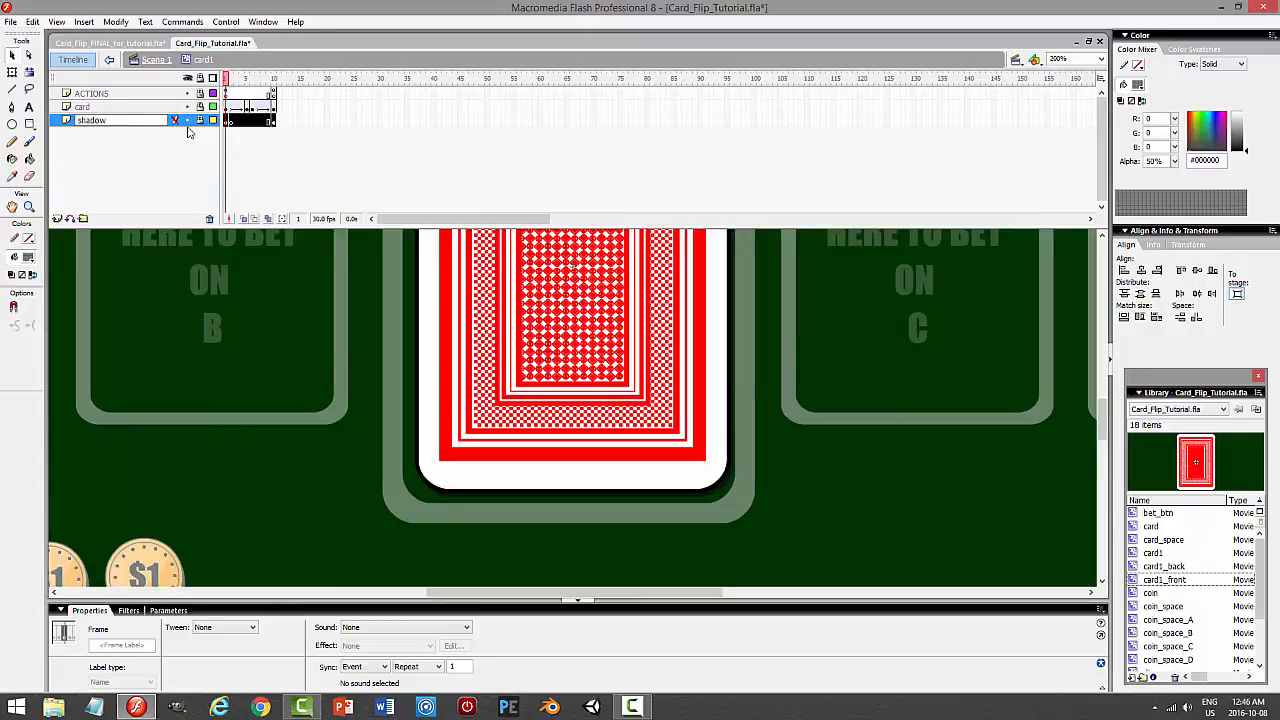
key("Return")
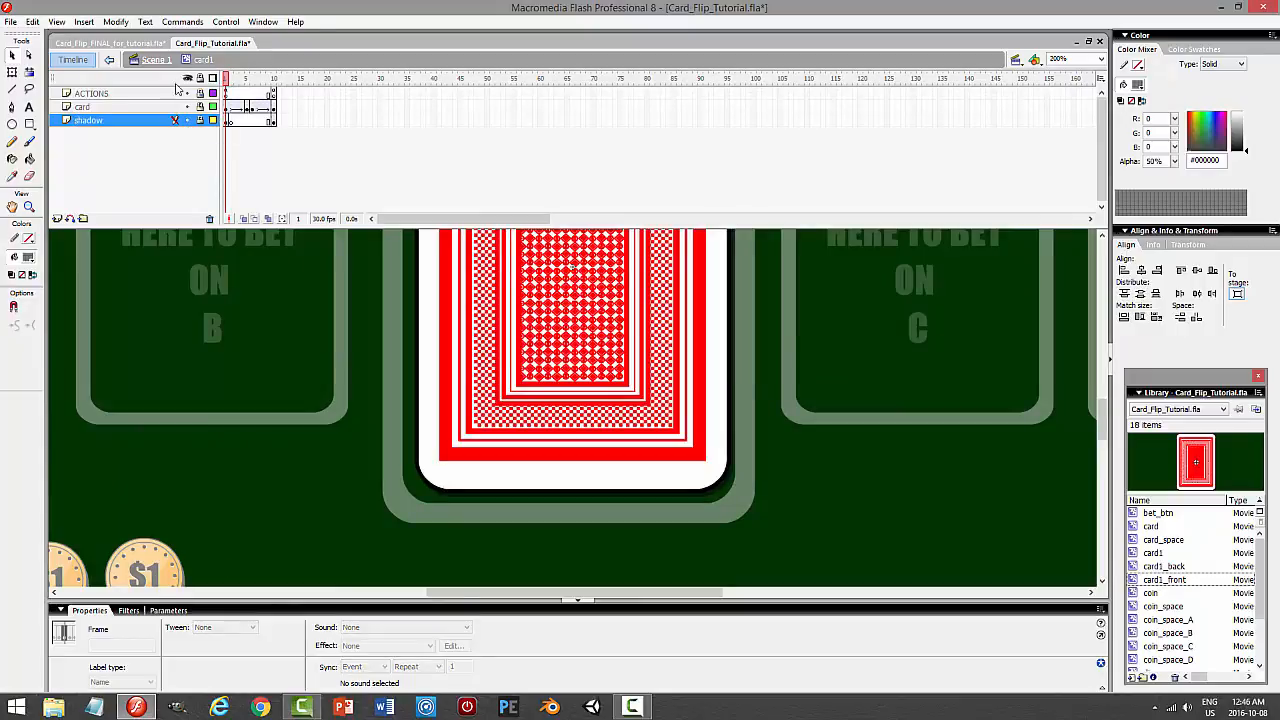
Return to Scene 1 and nudge the card1 instance left to X 524.0 within its card space.
left_click(158, 61)
left_click(563, 346)
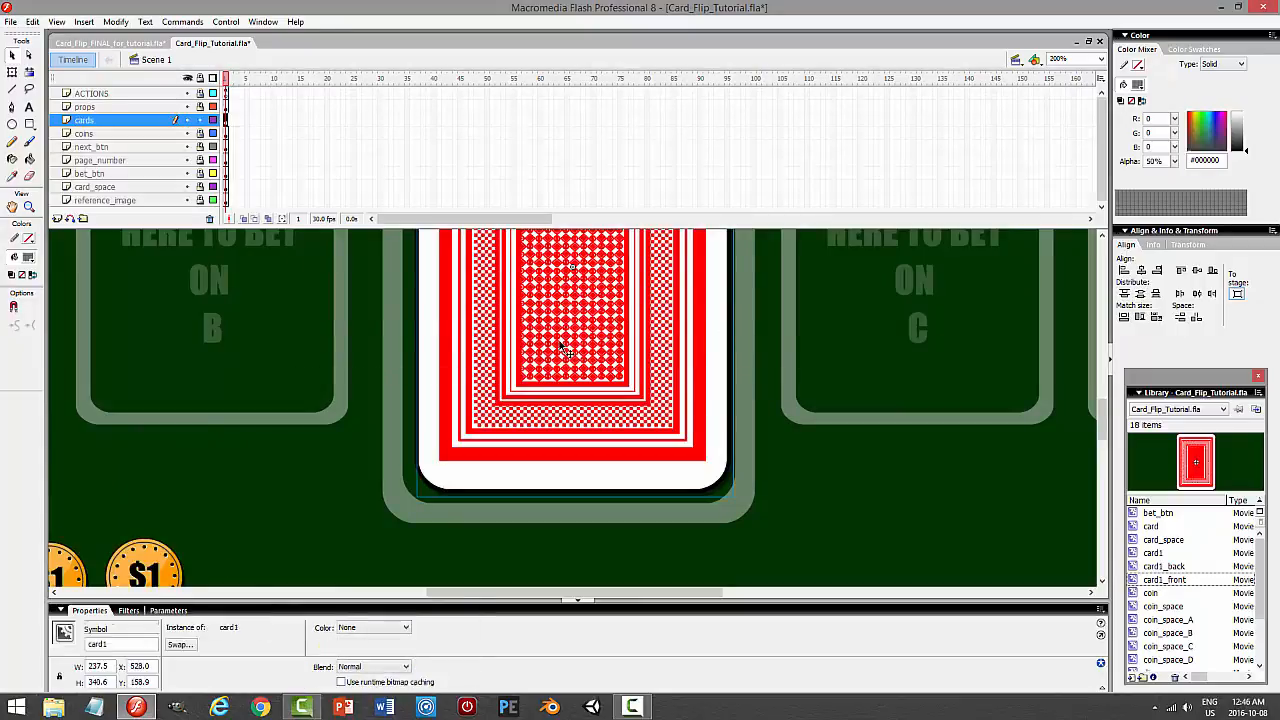
key("Left")
key("Left")
key("Left")
key("Left")
key("Left")
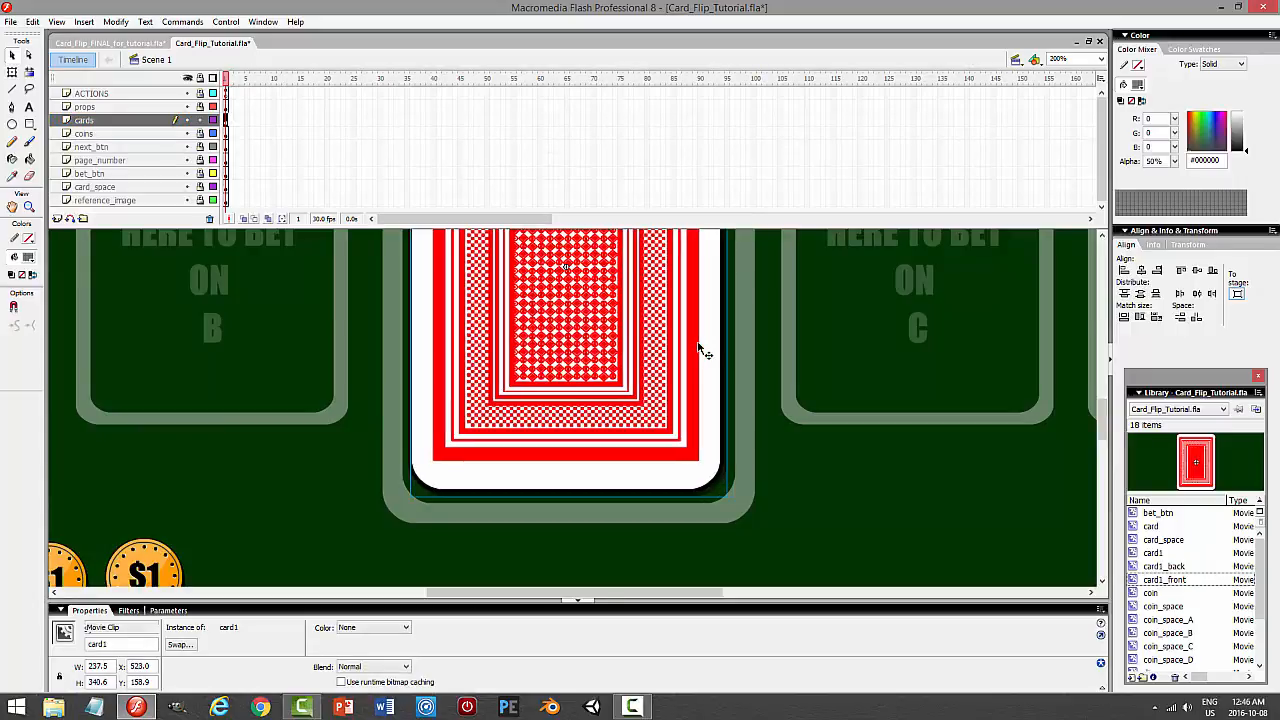
key("Right")
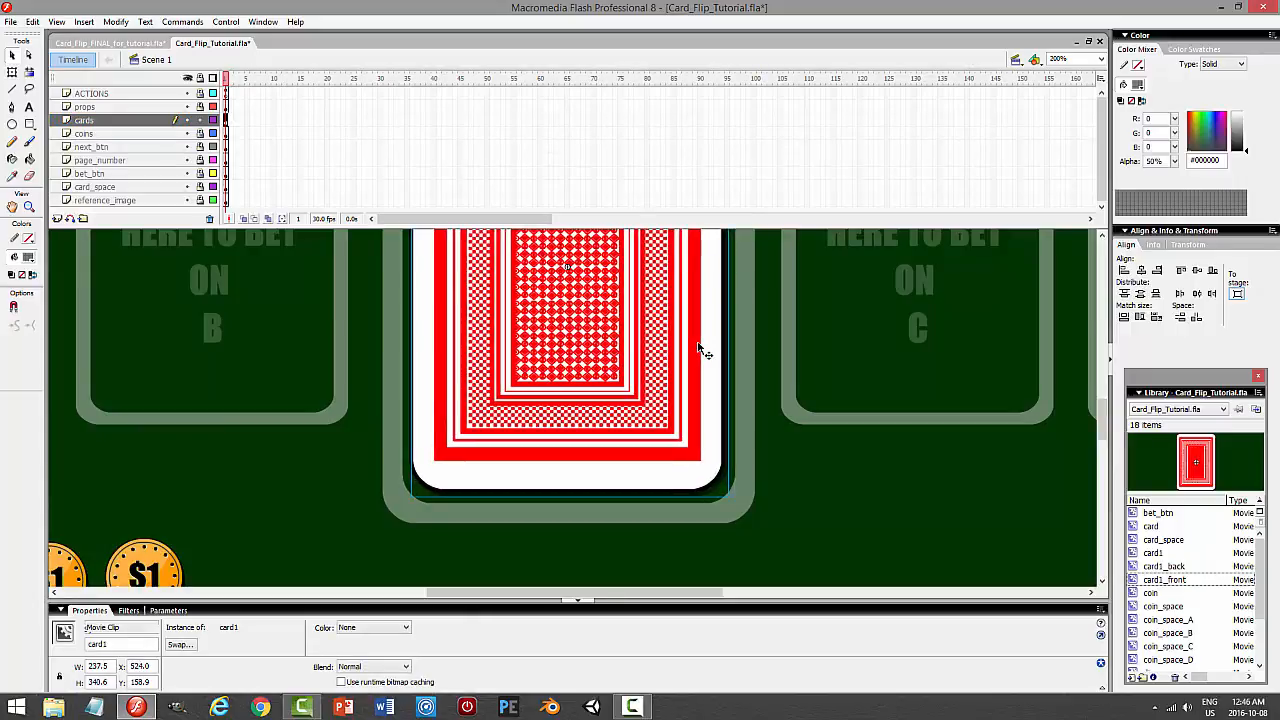
Nudge the card1 instance right to X 524.5 within its card space and deselect it.
key("Right")
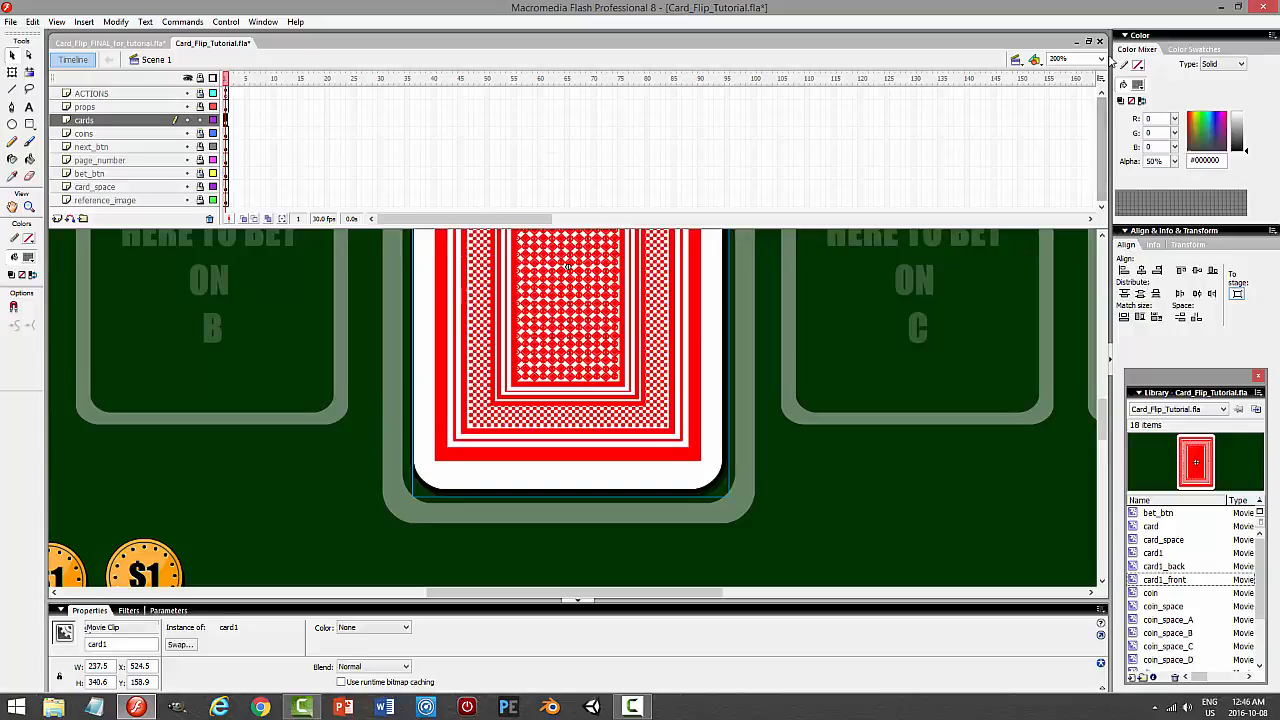
left_click(1102, 60)
left_click(1066, 90)
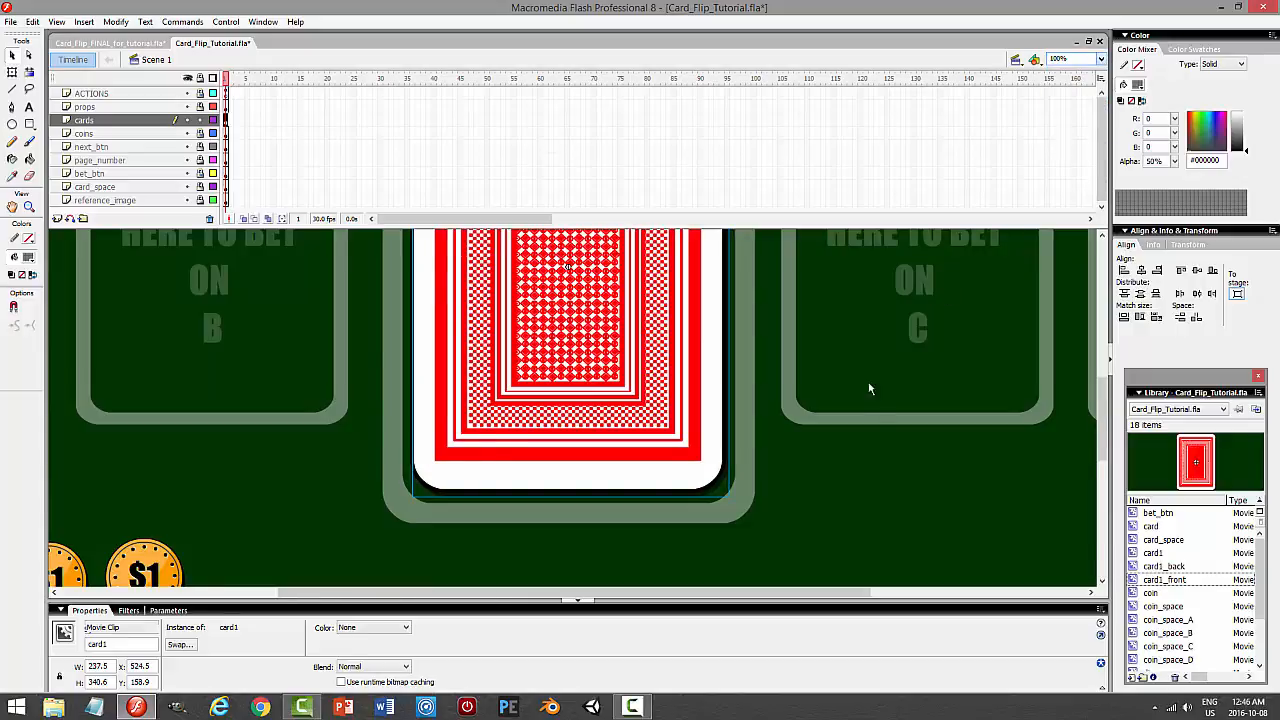
left_click_drag(1102, 435, 1102, 425)
left_click(790, 537)
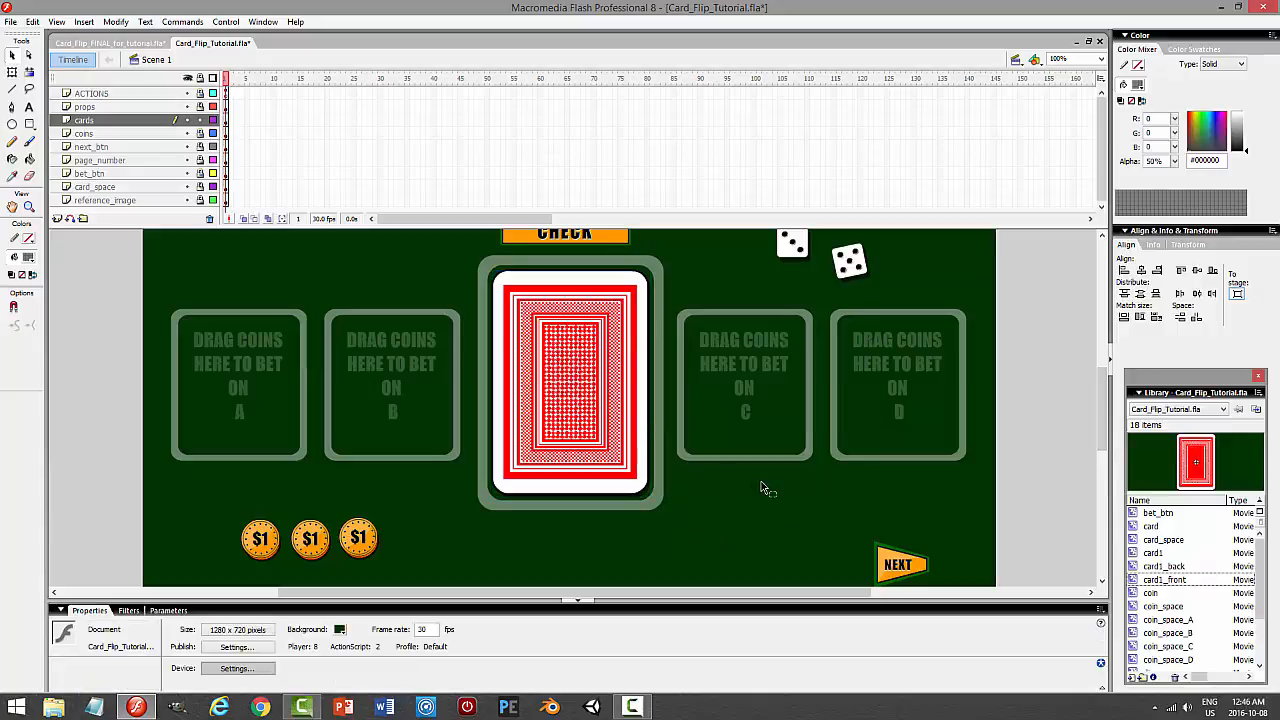
Test the movie, flip the card back and forth several times to check its position, and close the preview.
key("ctrl+Return")
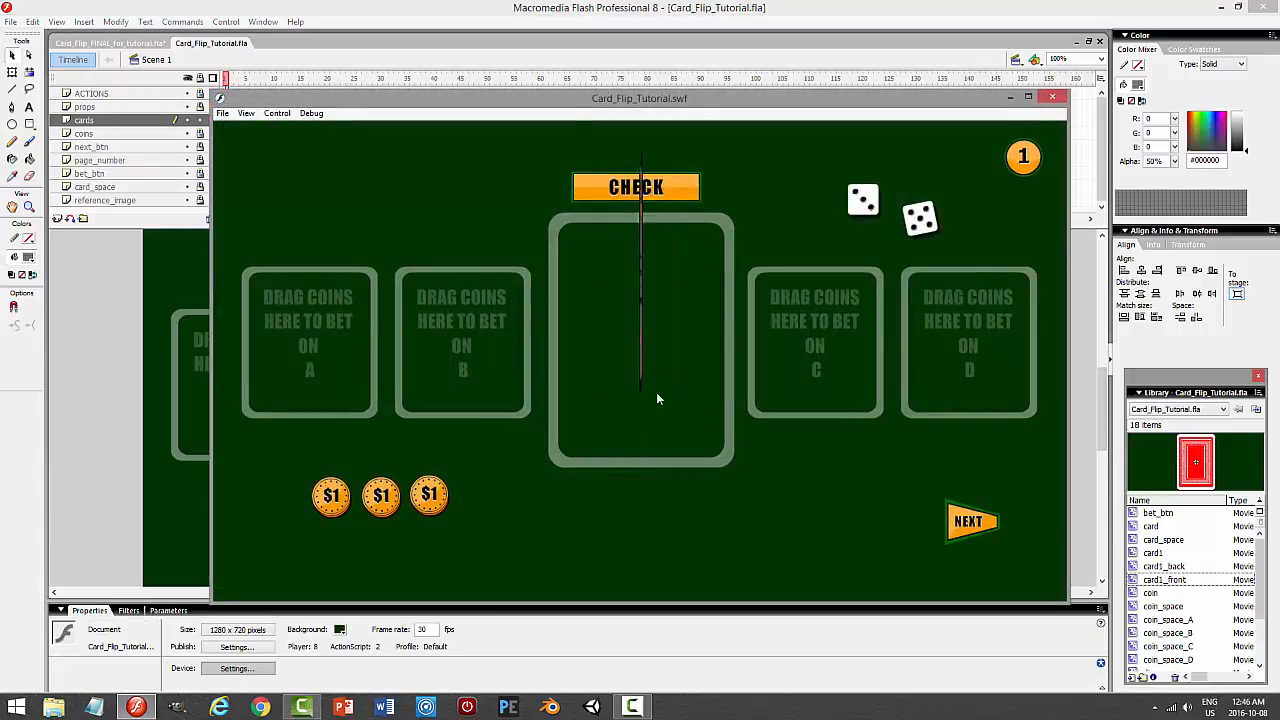
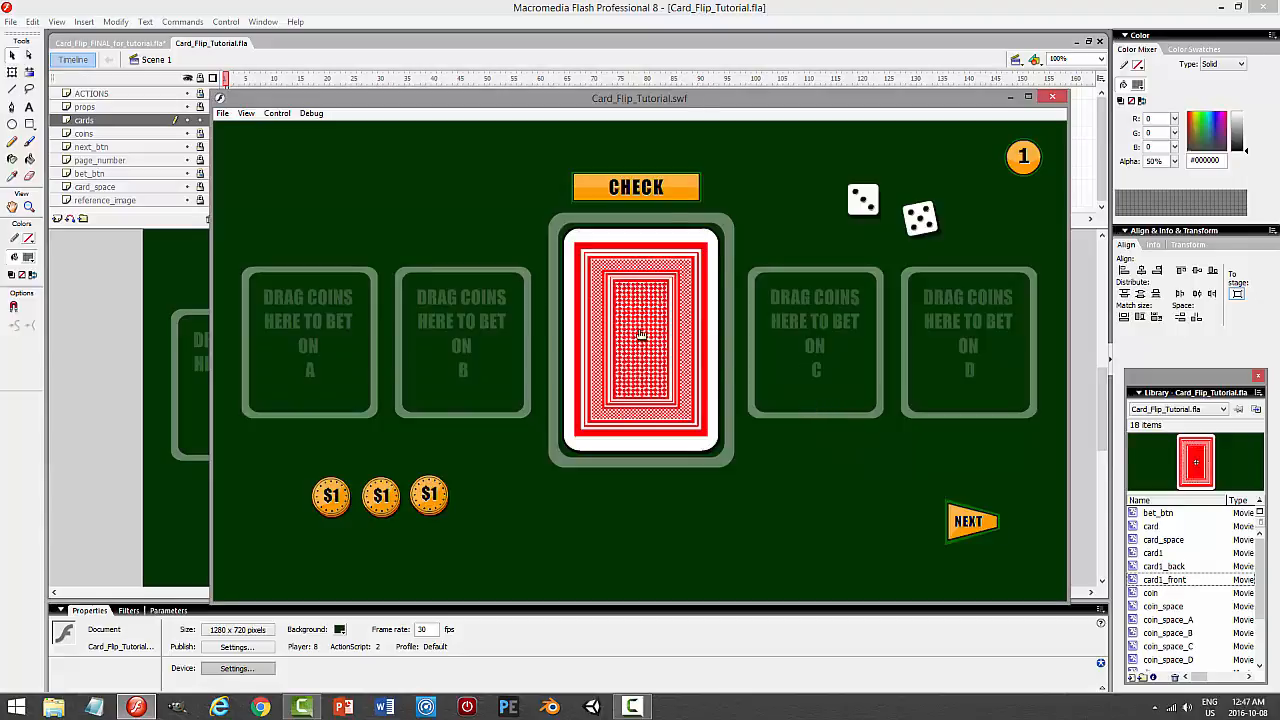
left_click(643, 335)
left_click(643, 337)
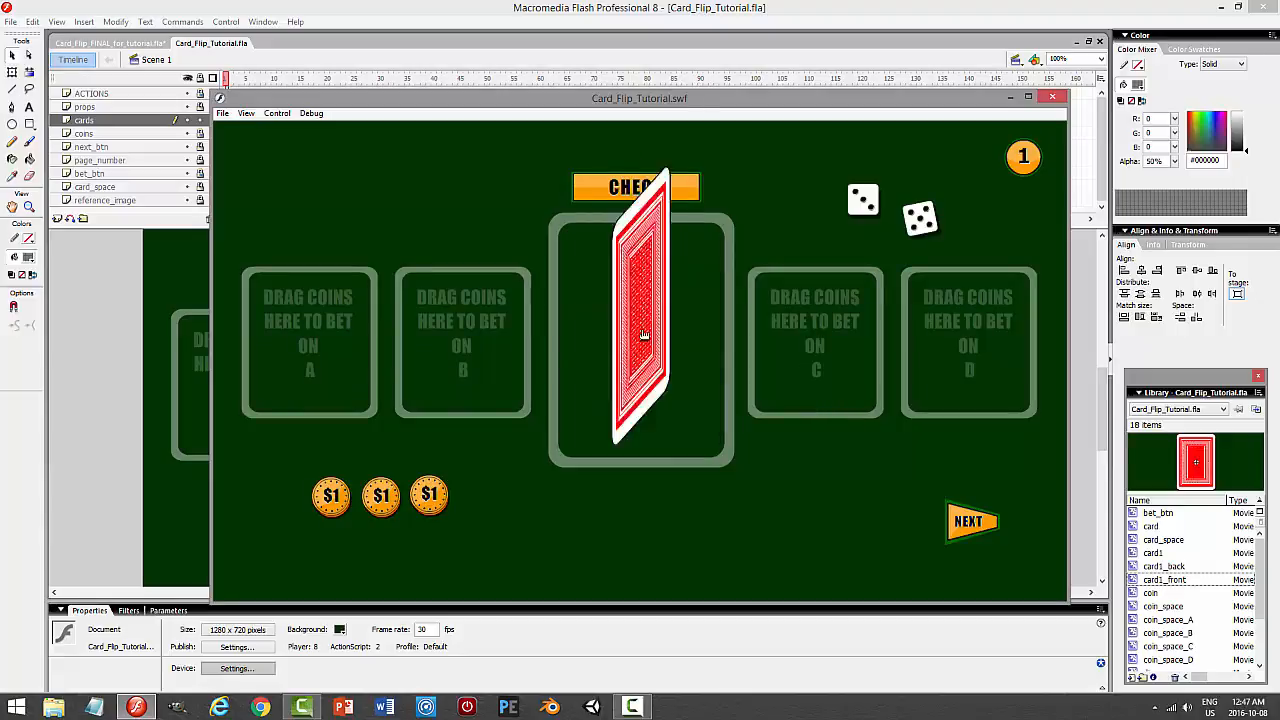
left_click(637, 386)
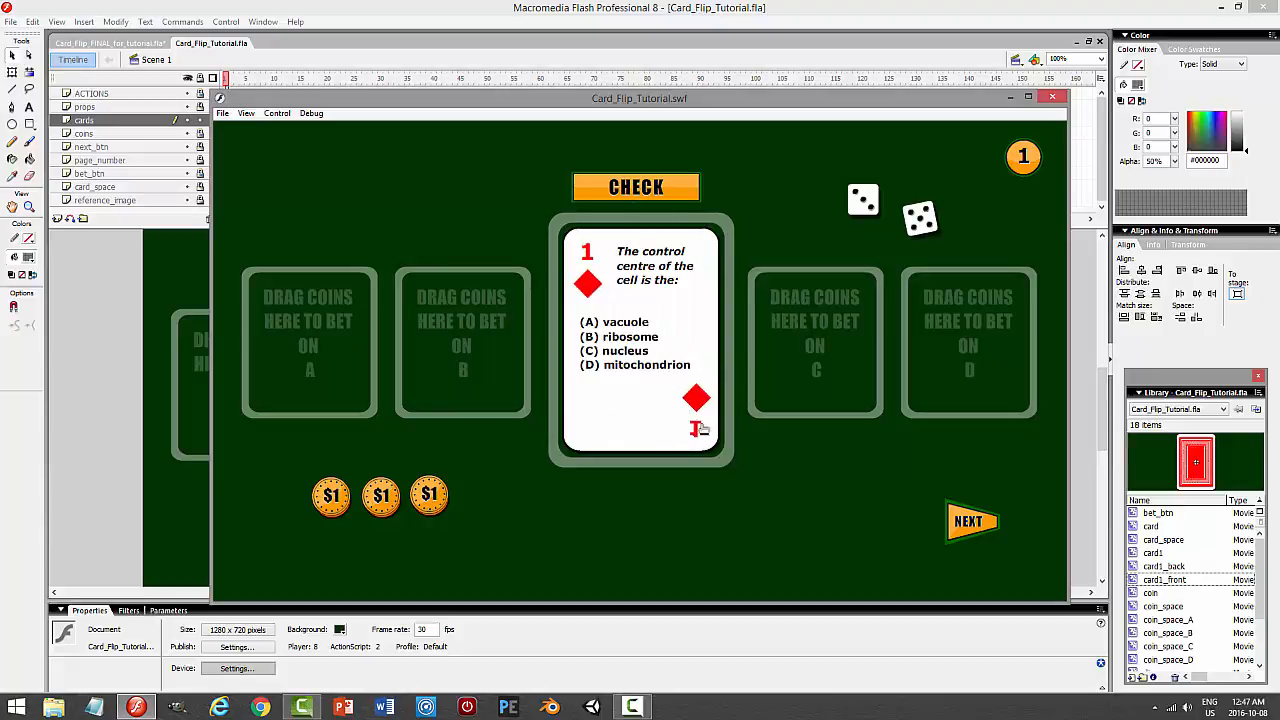
left_click(616, 370)
left_click(651, 346)
left_click(1053, 98)
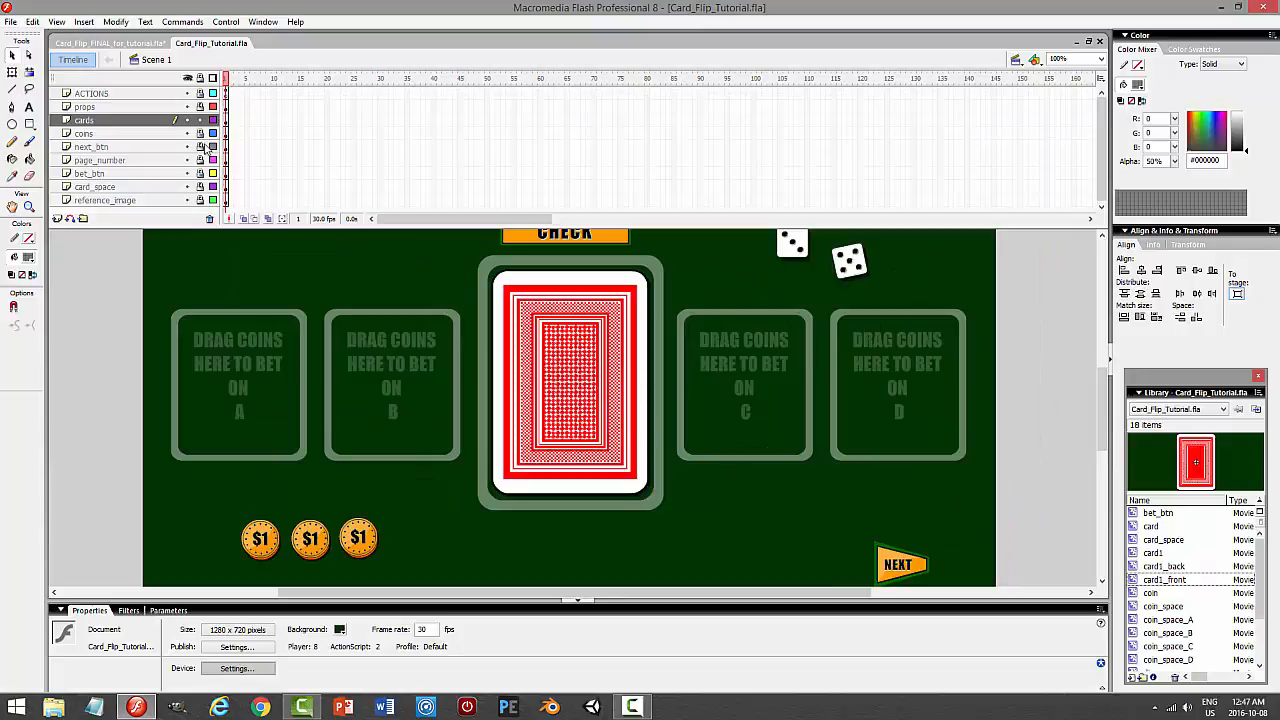
Open the card1_front symbol nested inside card1 for editing and add a new layer above its mask layers.
left_click(577, 368)
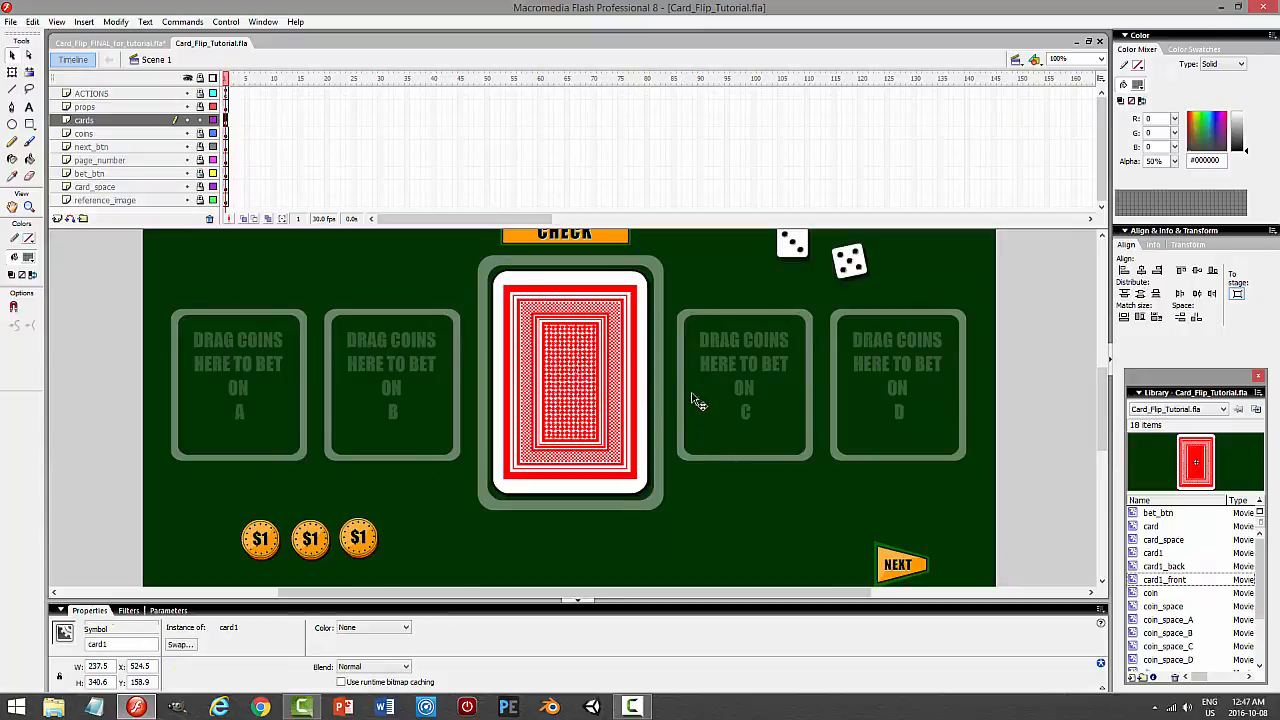
double_click(482, 338)
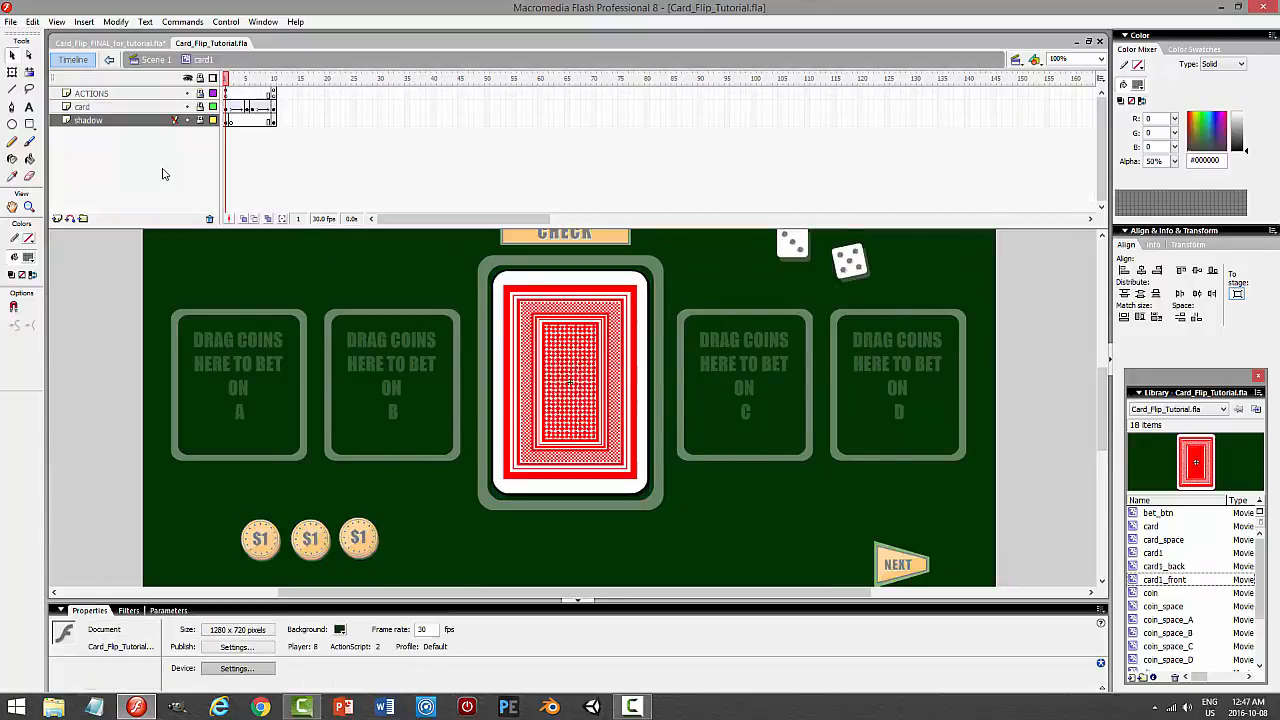
left_click(203, 118)
left_click(221, 118)
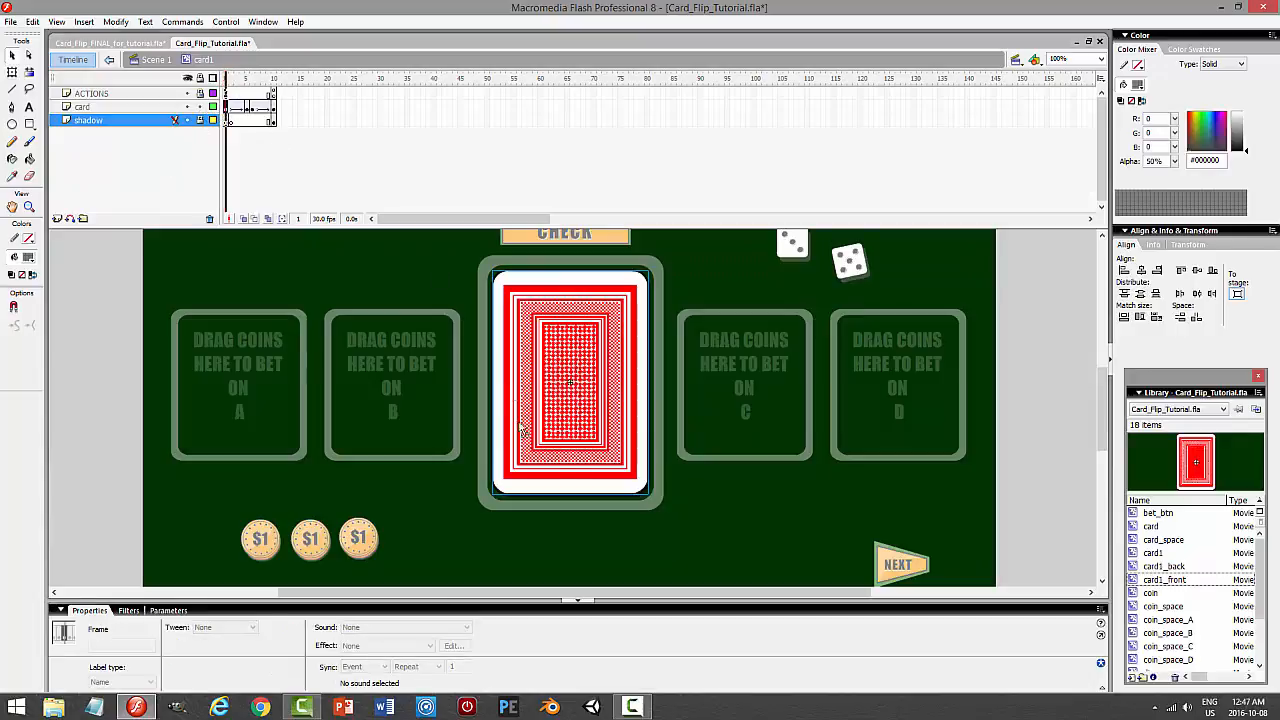
left_click(572, 402)
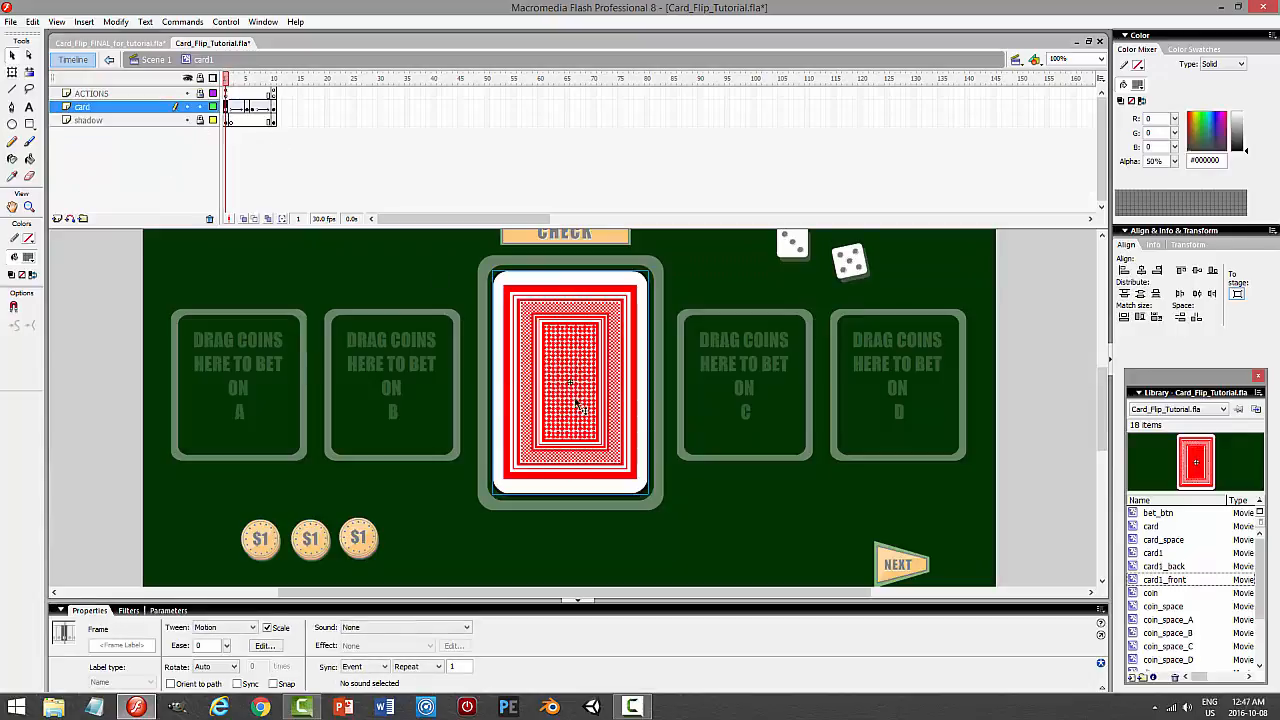
double_click(642, 394)
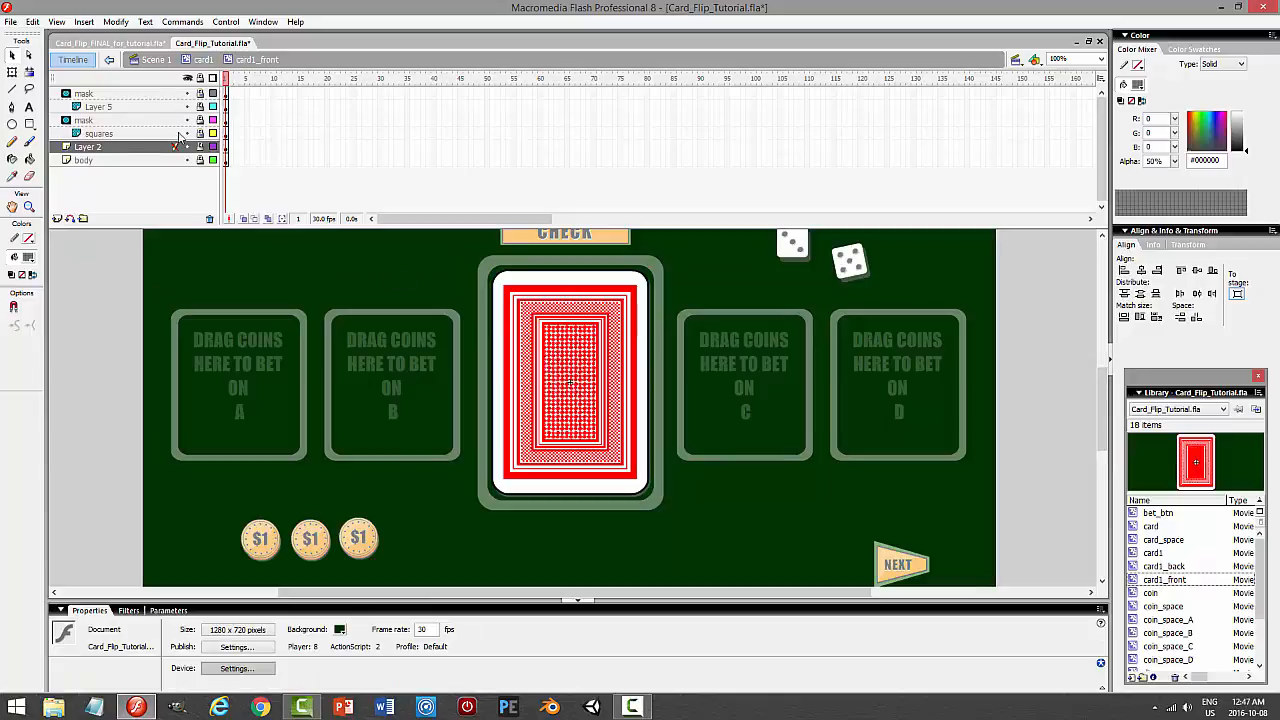
left_click(180, 98)
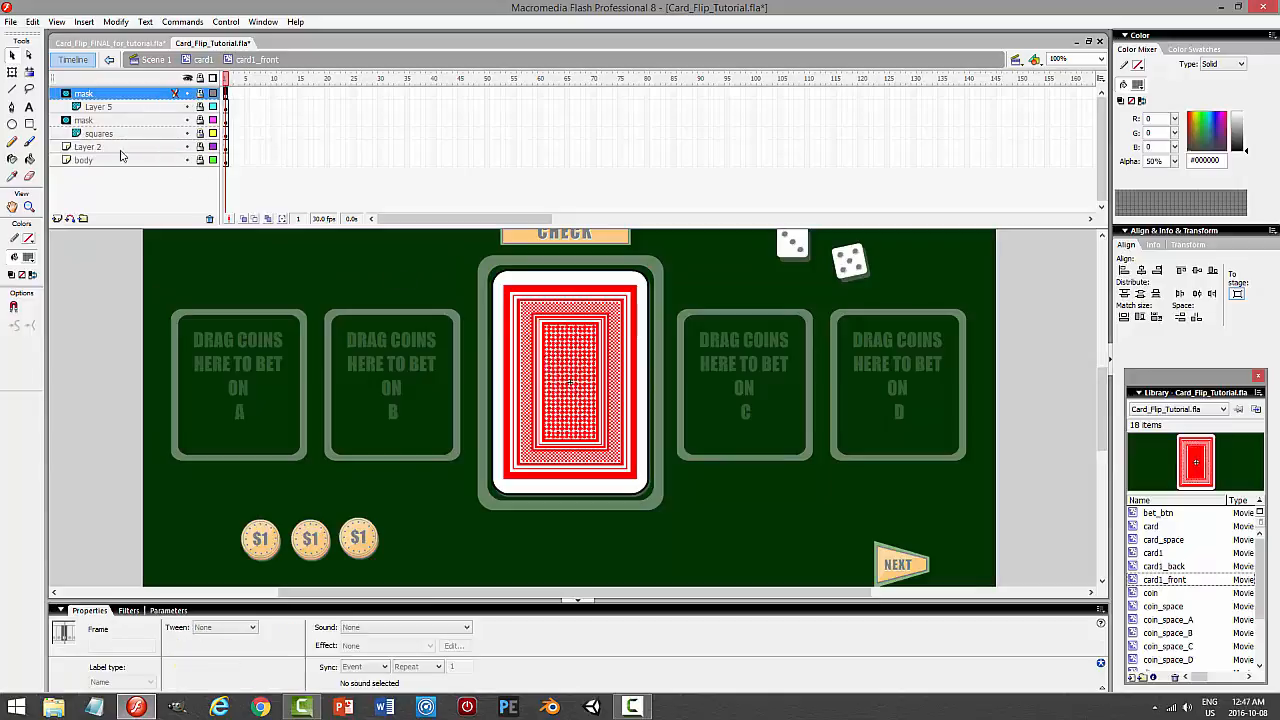
left_click(57, 218)
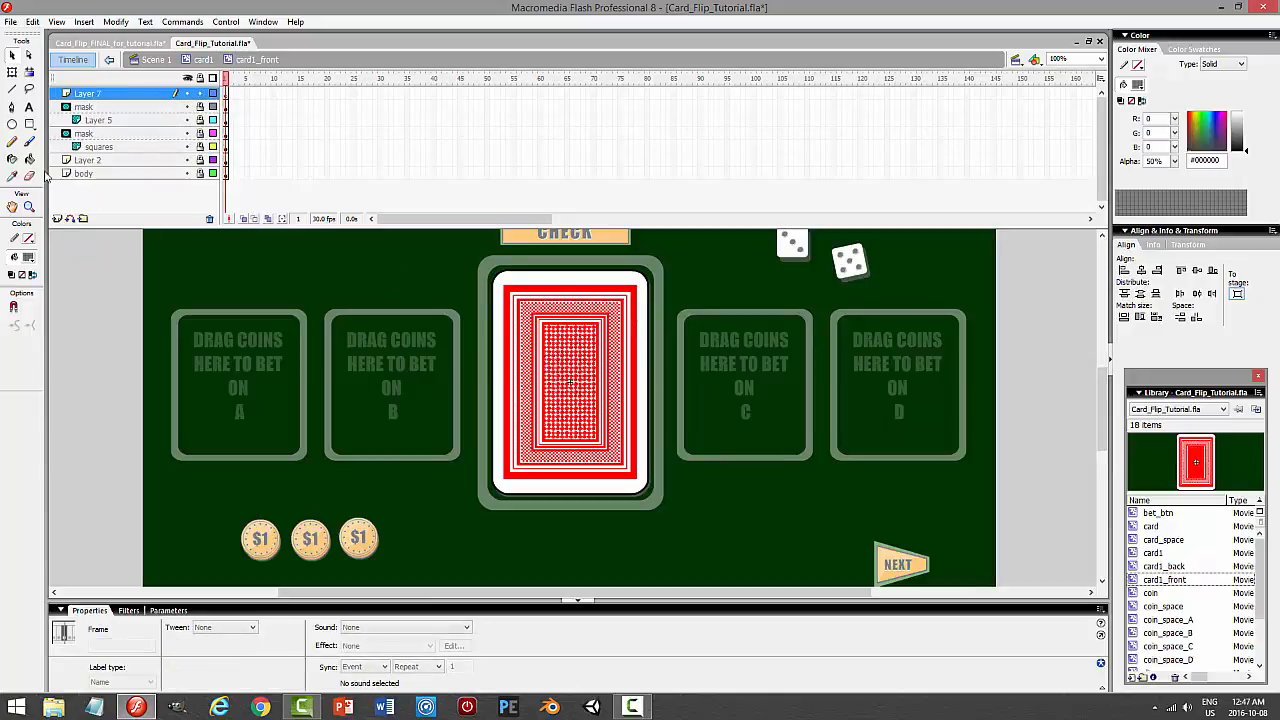
On the new layer, draw a white-filled circle with a red outline, about 54 px wide, near the middle of the card.
left_click(29, 257)
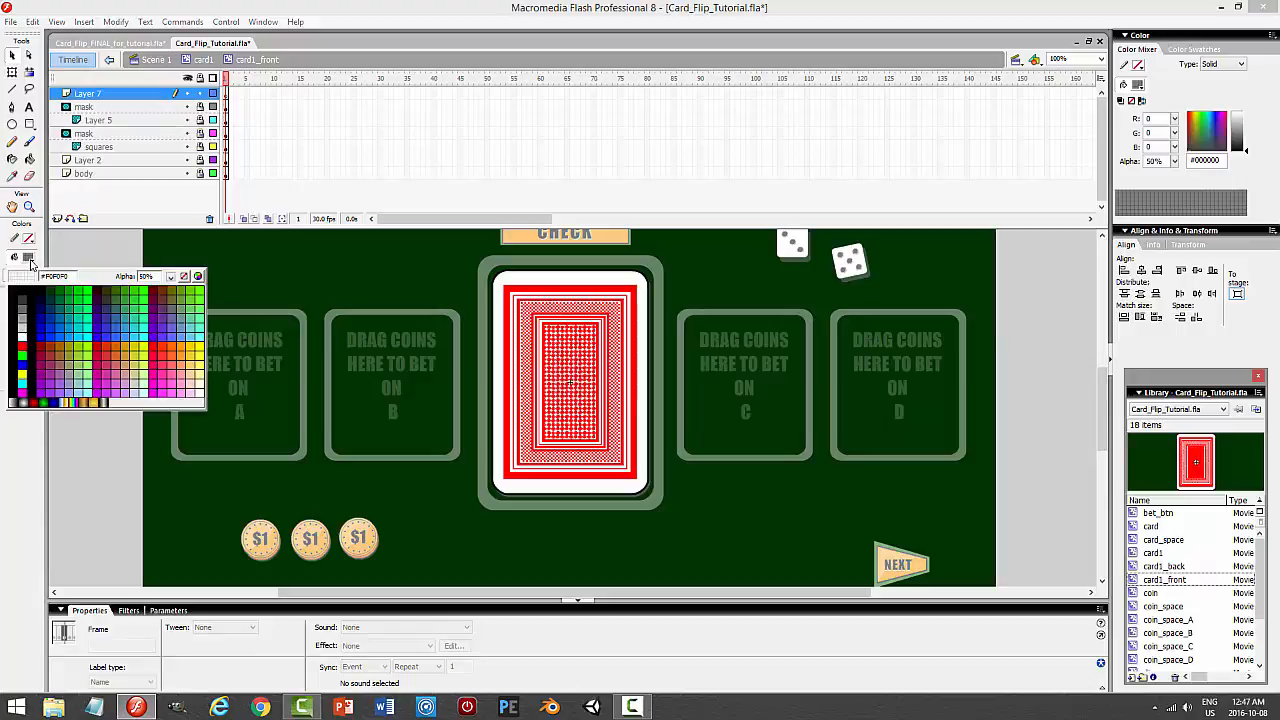
left_click(24, 344)
left_click(30, 241)
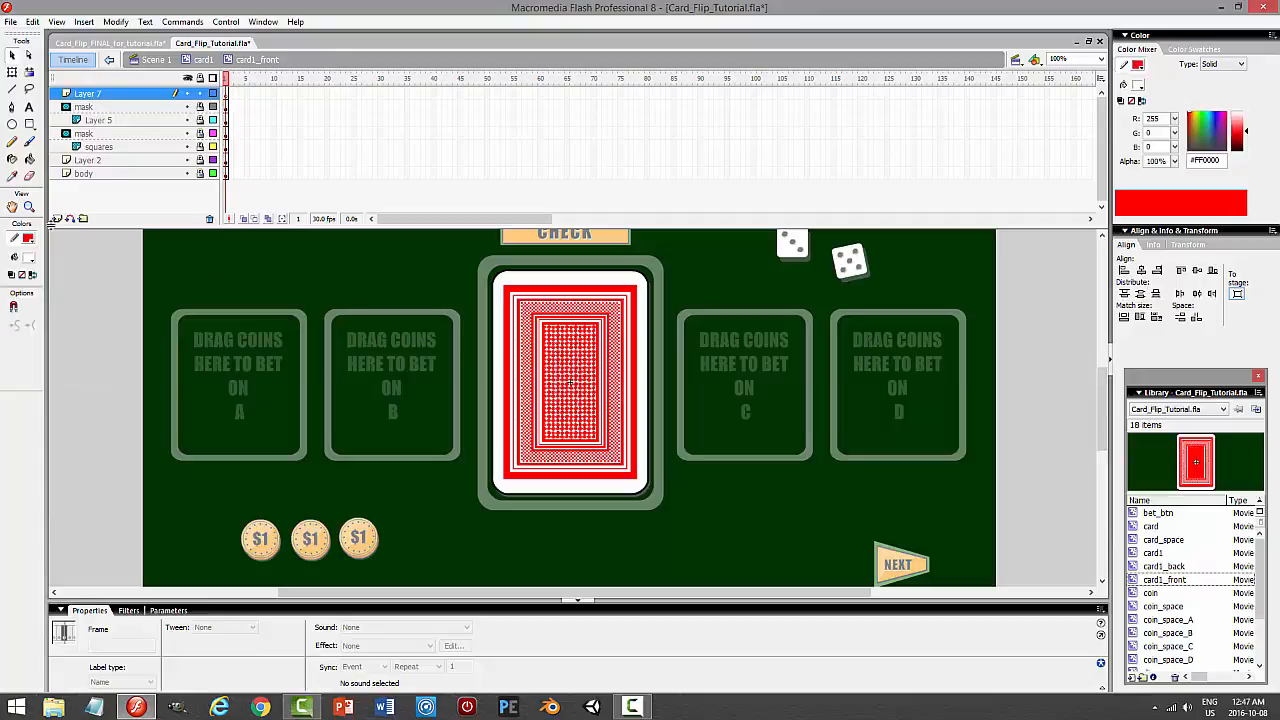
left_click(12, 124)
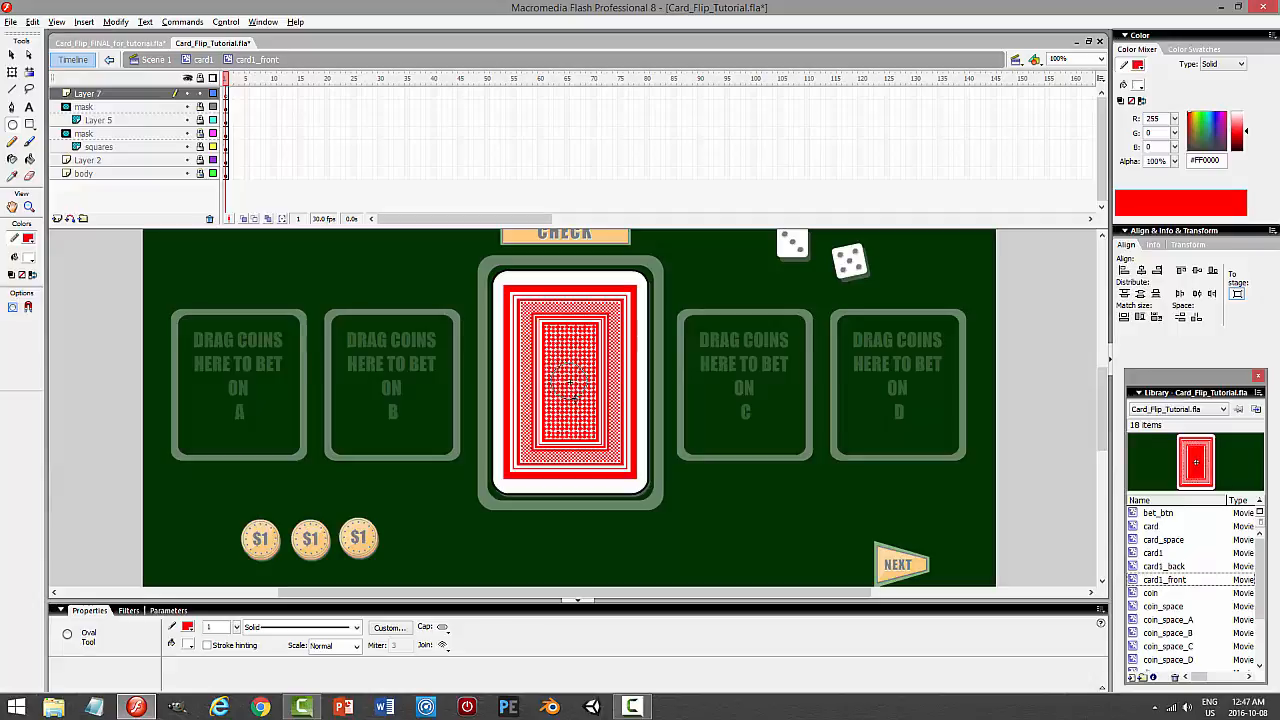
left_click_drag(551, 363, 587, 399)
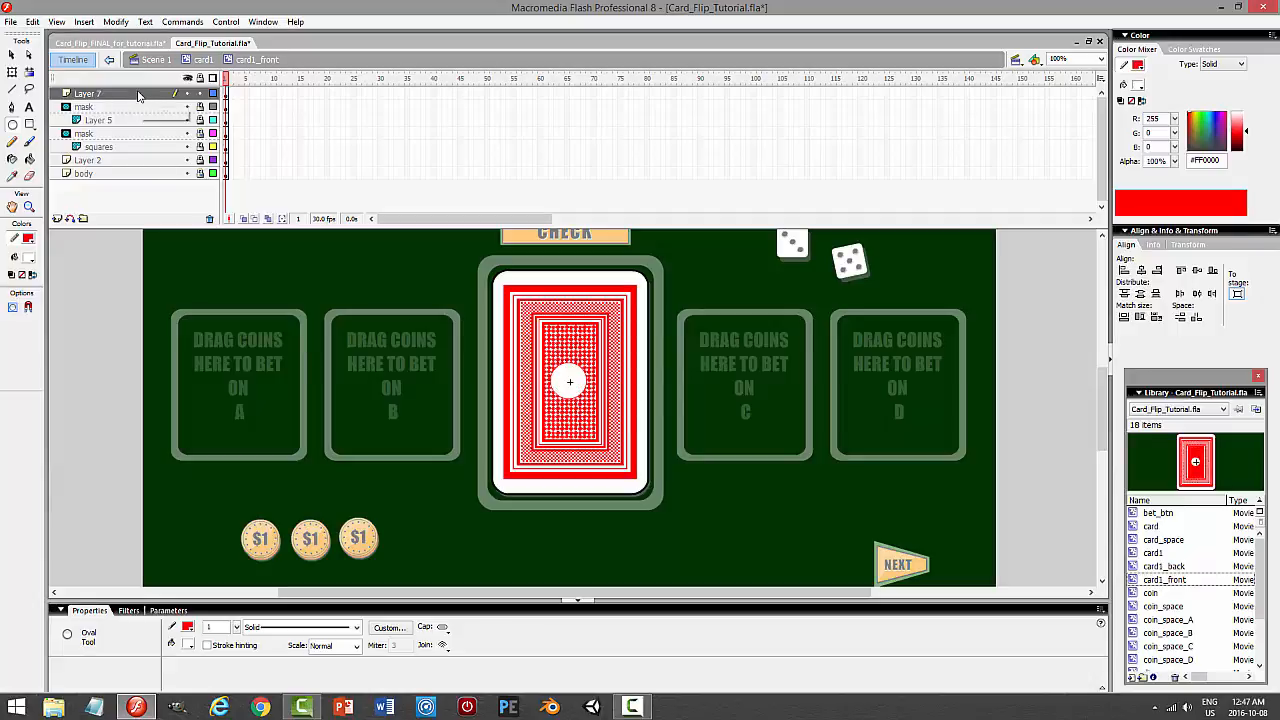
Align the circle to the horizontal and vertical centre of the card1_front symbol.
left_click(142, 93)
left_click(1139, 273)
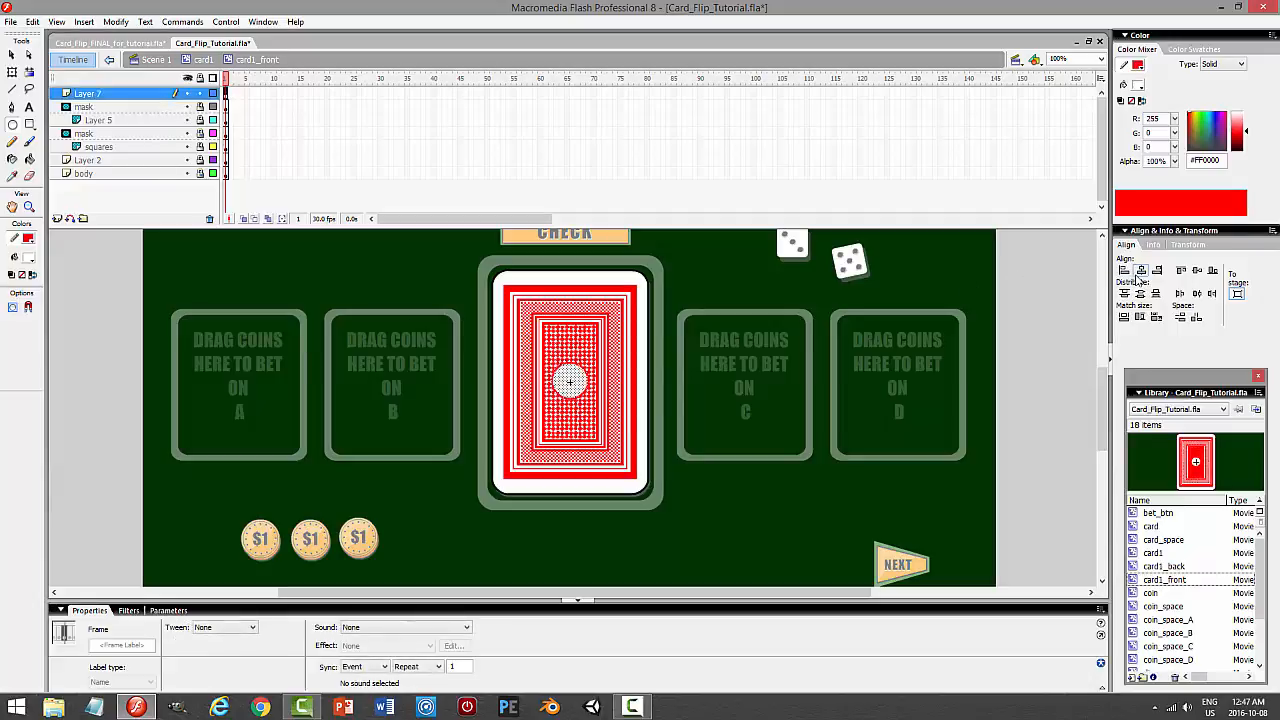
left_click(1180, 273)
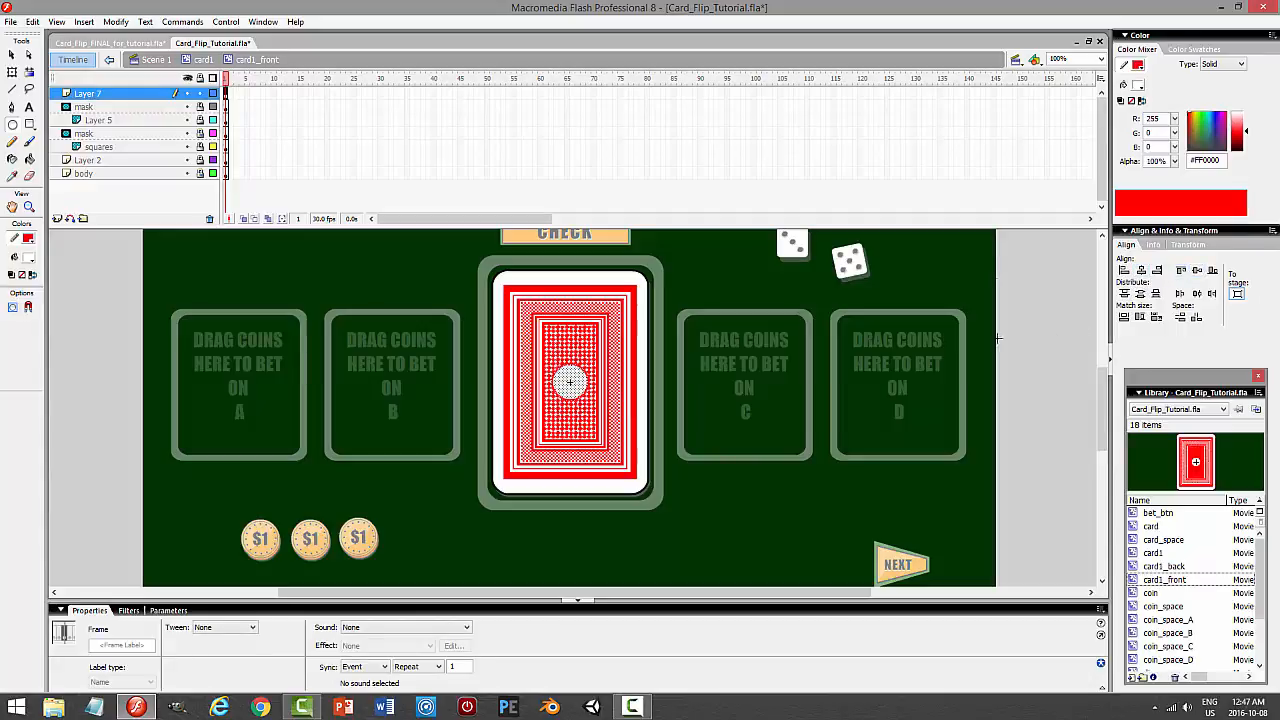
Scale only the circle's red outline down to about 50.6 px about its centre, leaving a white rim around it.
left_click(1101, 59)
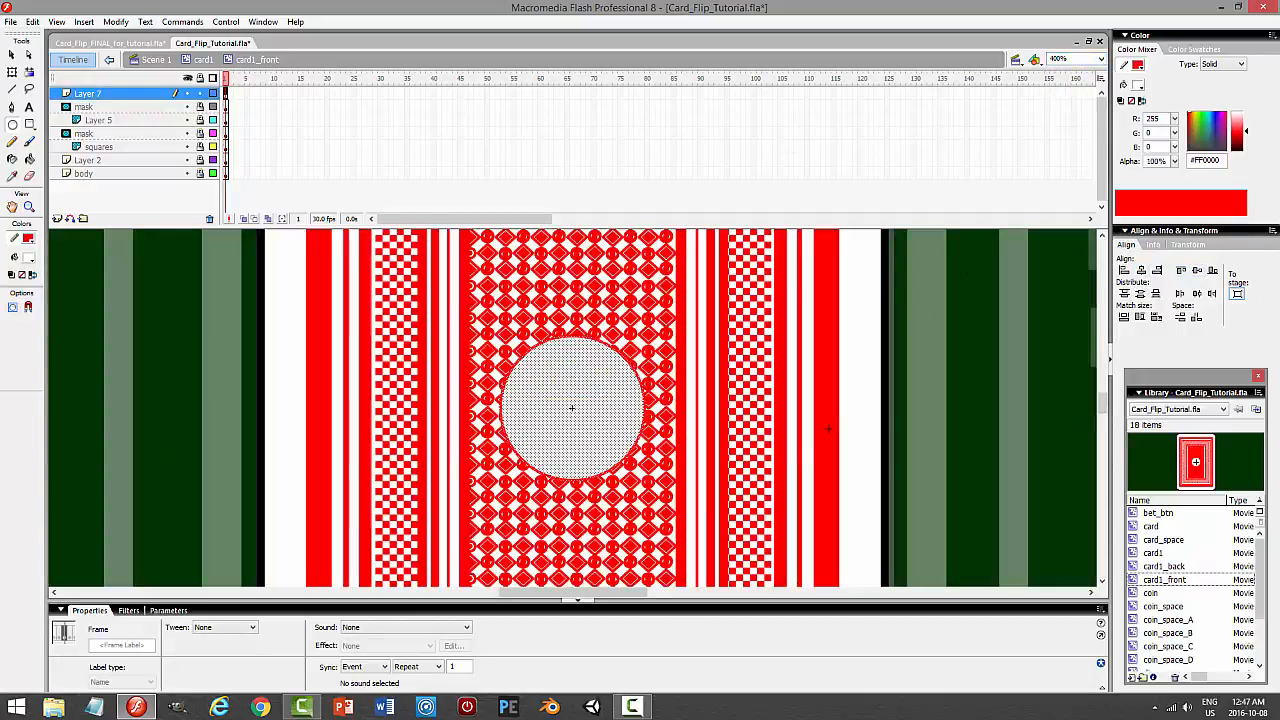
left_click(1062, 119)
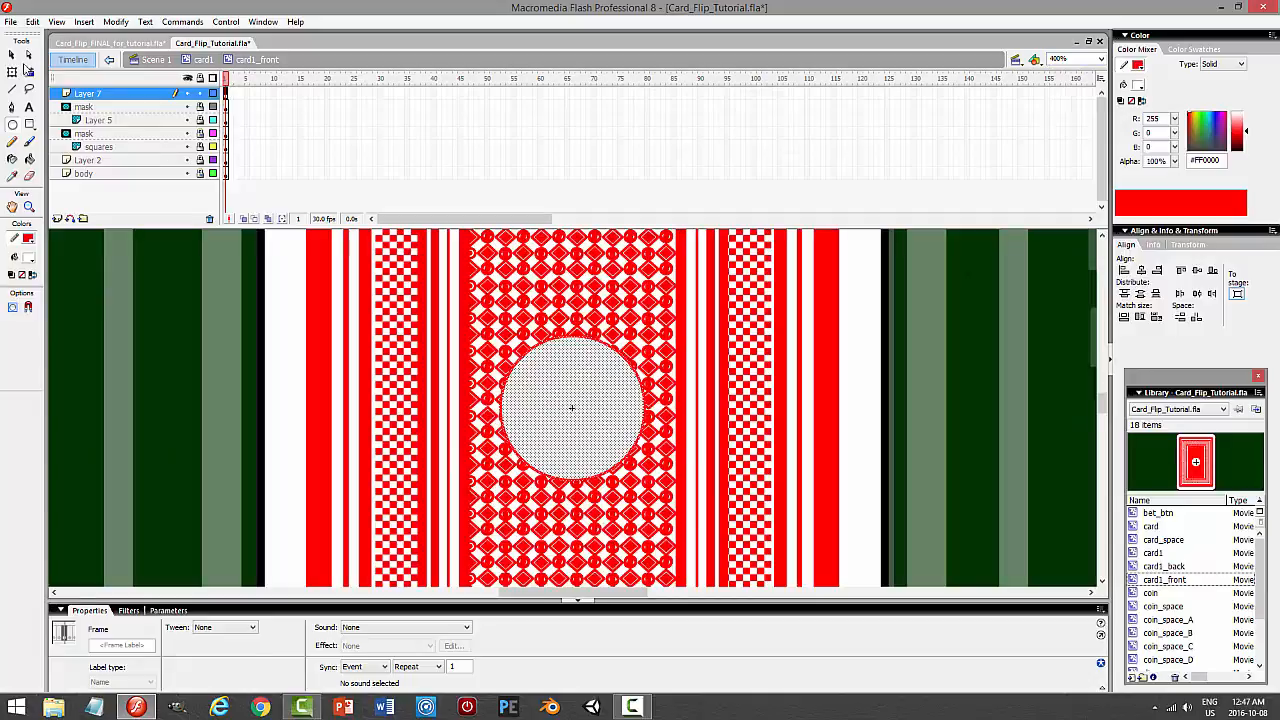
left_click(988, 466)
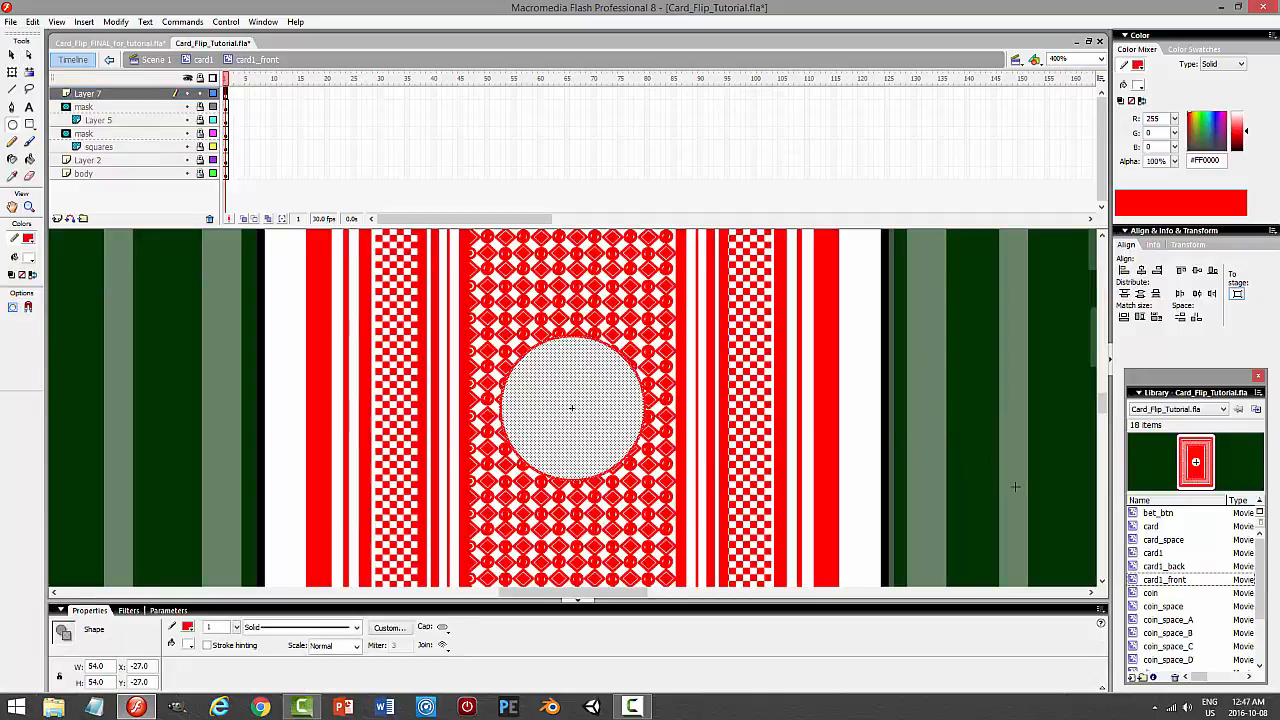
left_click(13, 56)
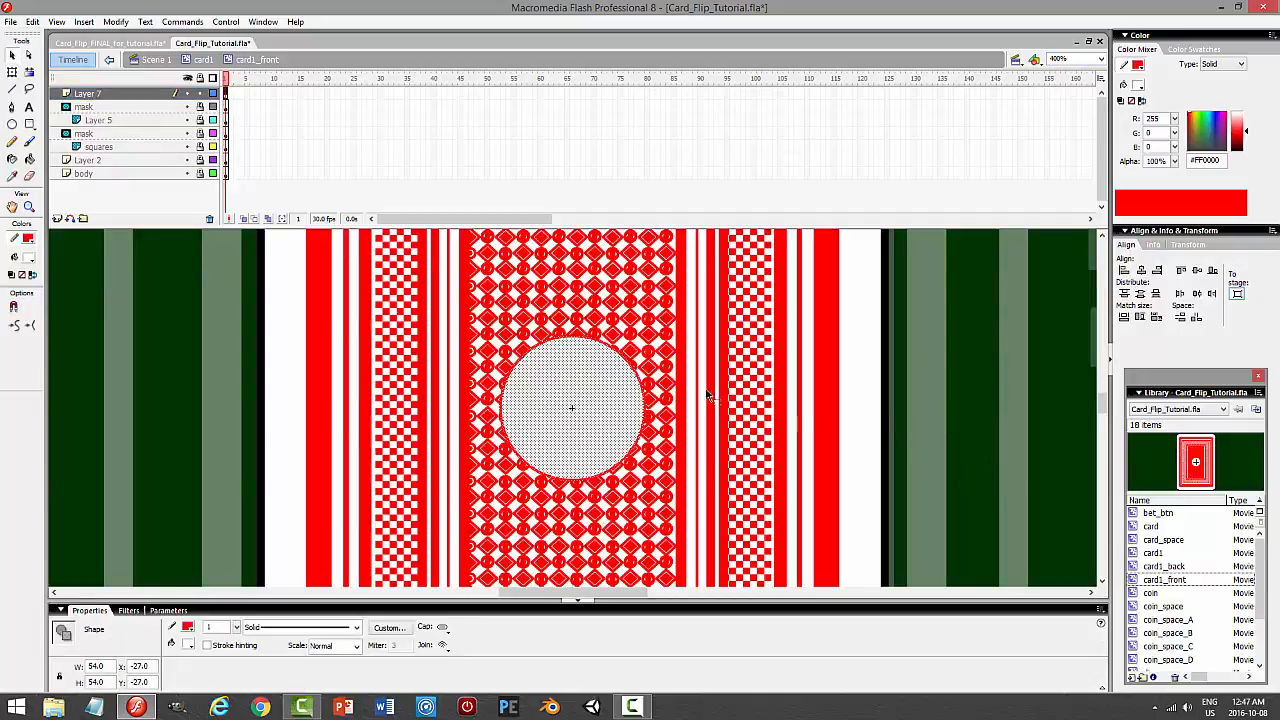
left_click(915, 405)
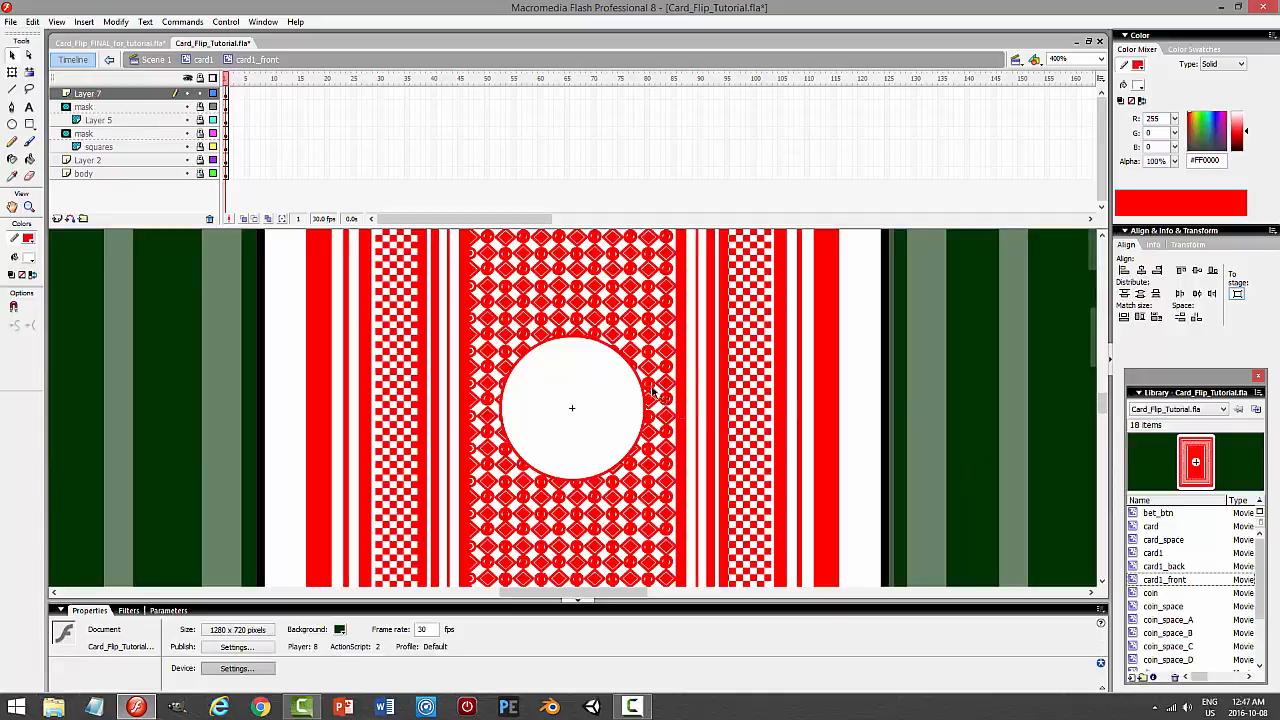
left_click(597, 345)
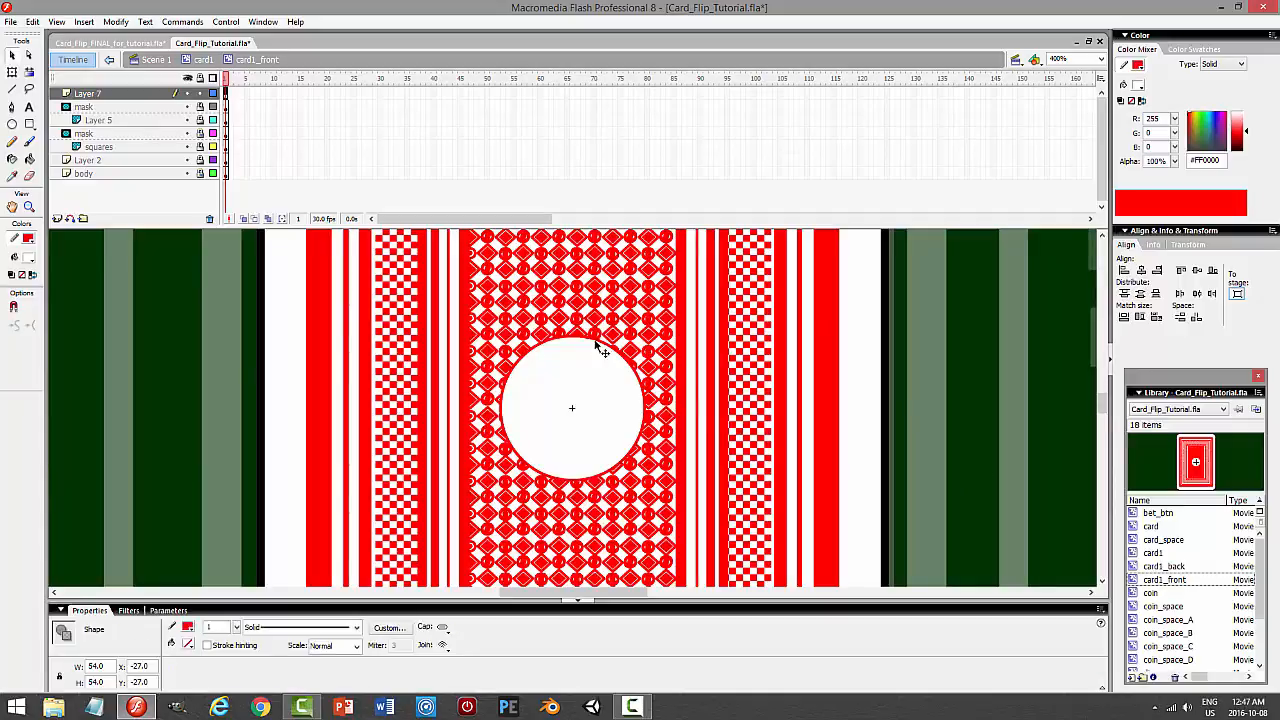
left_click(12, 70)
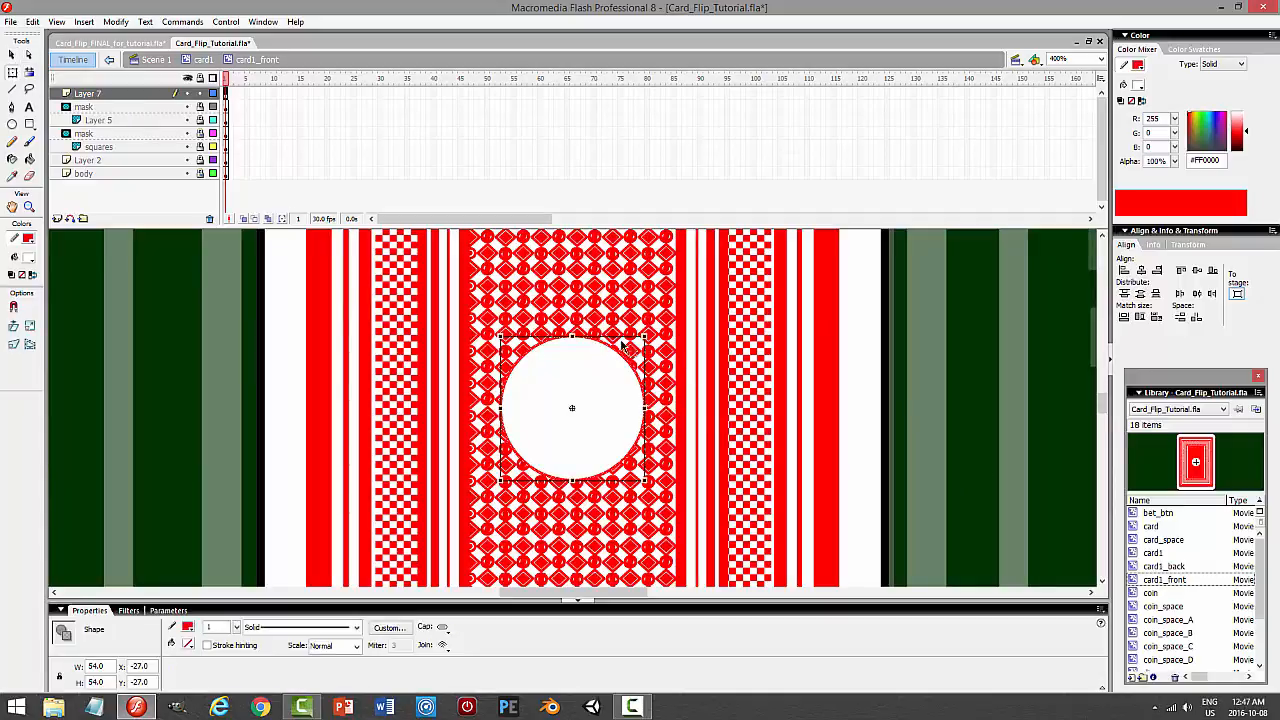
left_click_drag(646, 336, 641, 340)
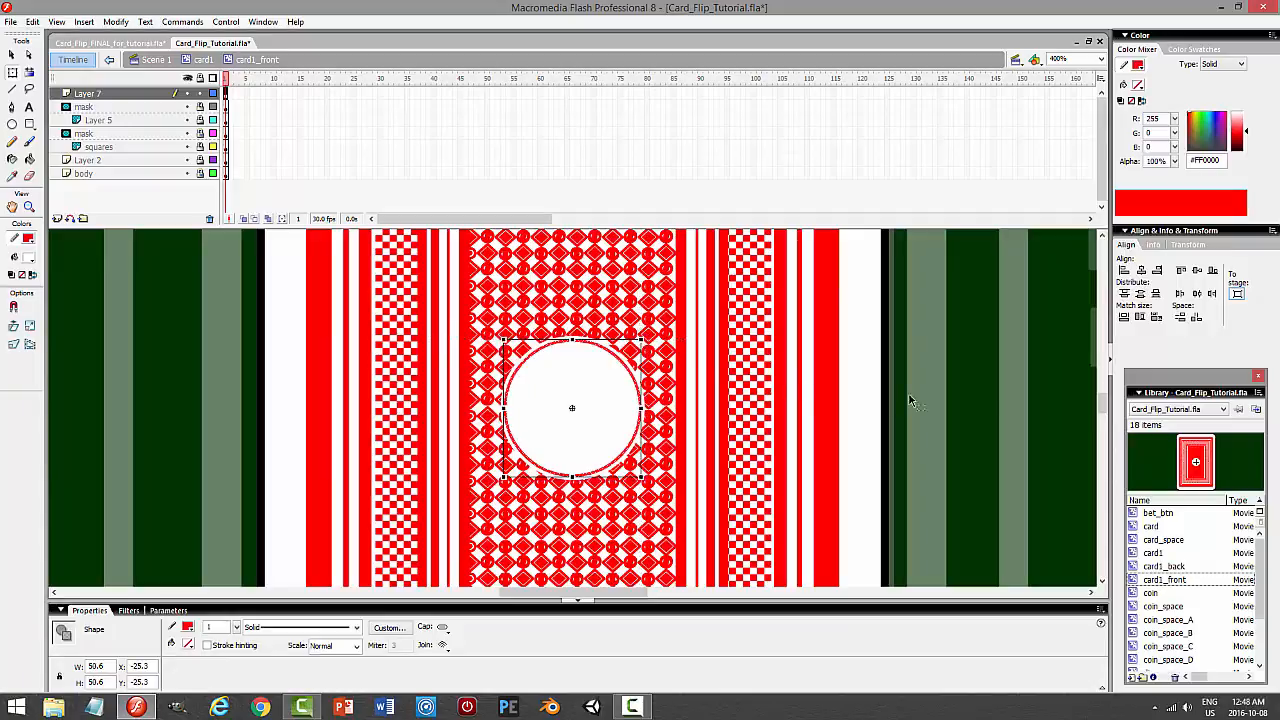
left_click(983, 394)
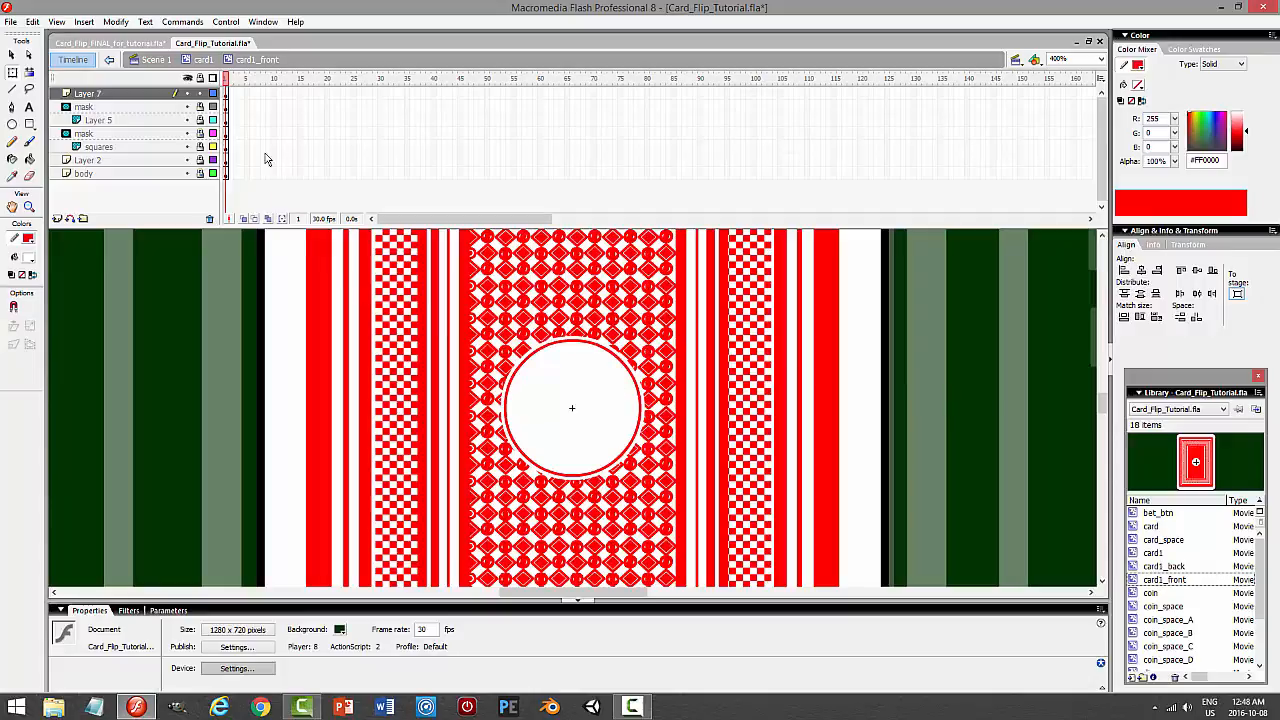
Lock the circle's layer, add a layer above it, and write the text "Click to Flip" in red over the circle.
left_click(206, 93)
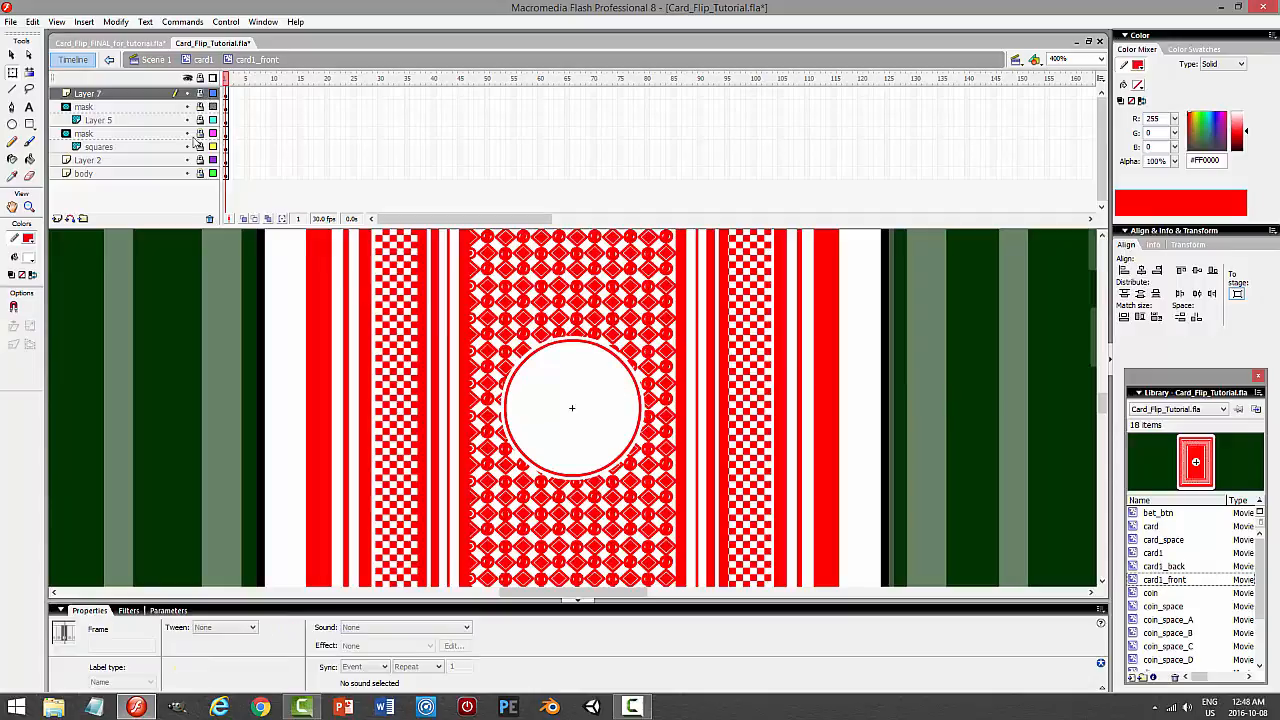
left_click(57, 218)
key("t")
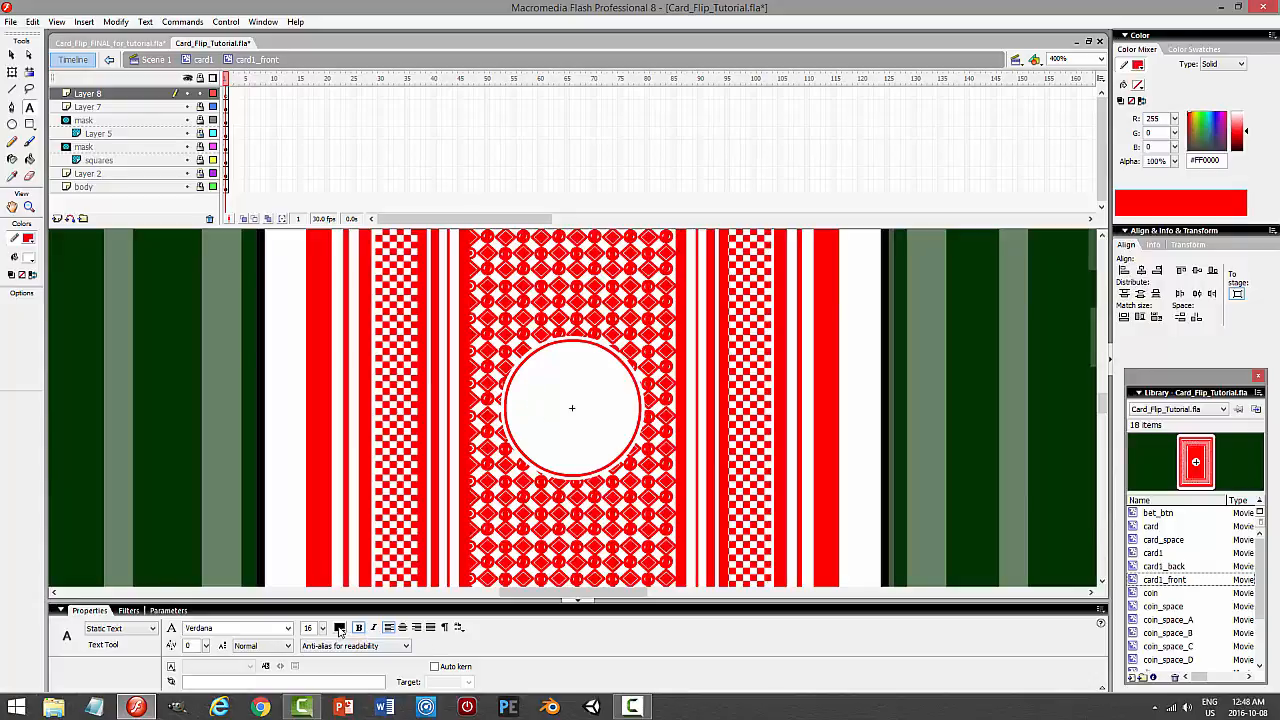
left_click(340, 628)
left_click(341, 575)
left_click_drag(535, 375, 556, 326)
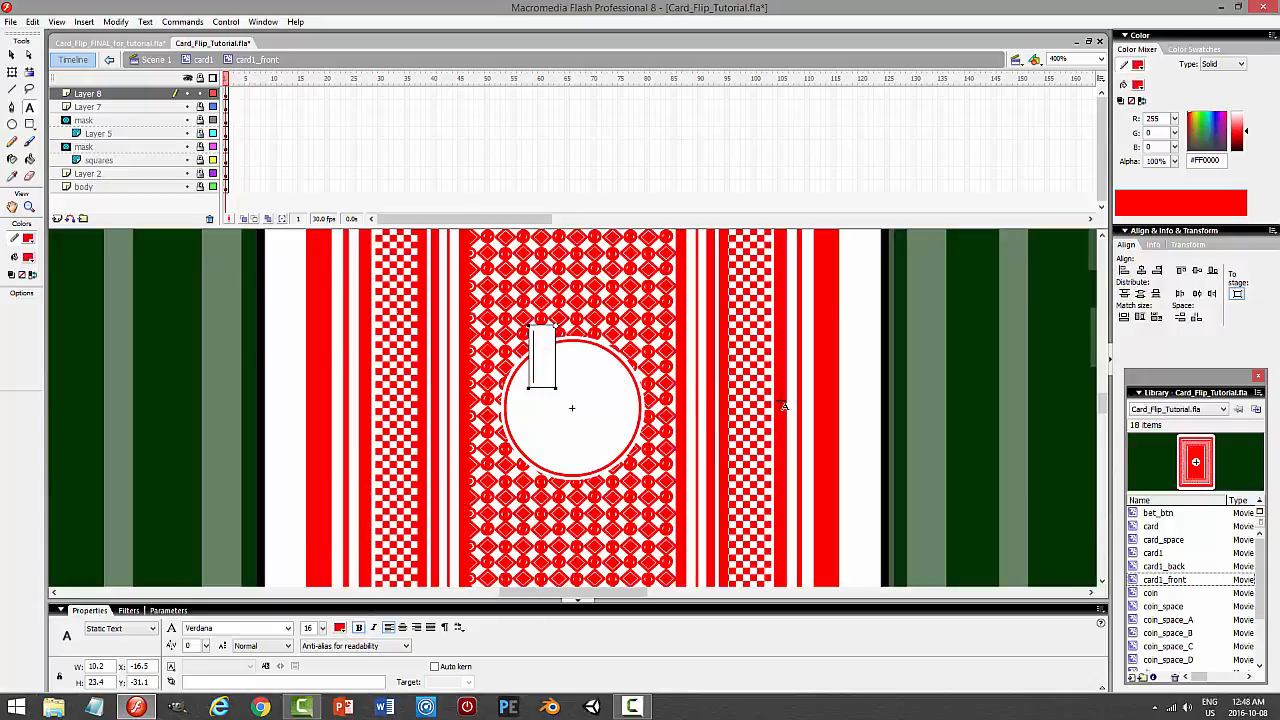
type("Click")
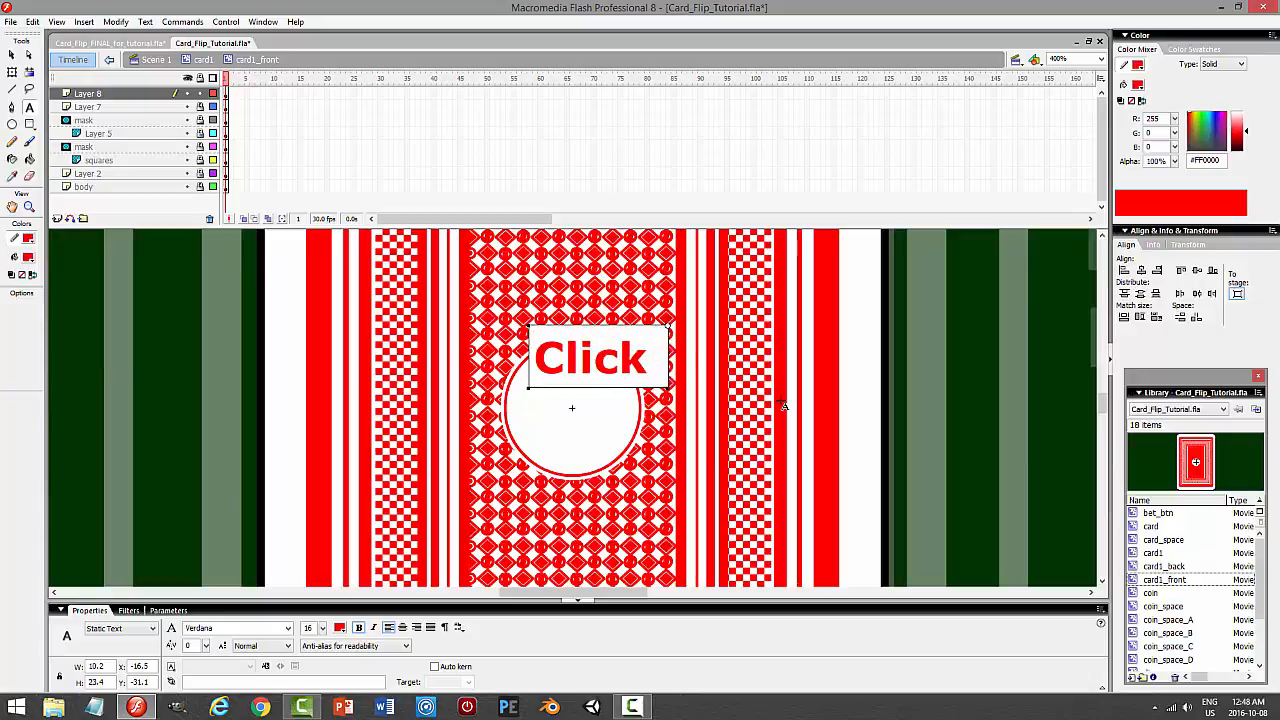
type(" to Flip")
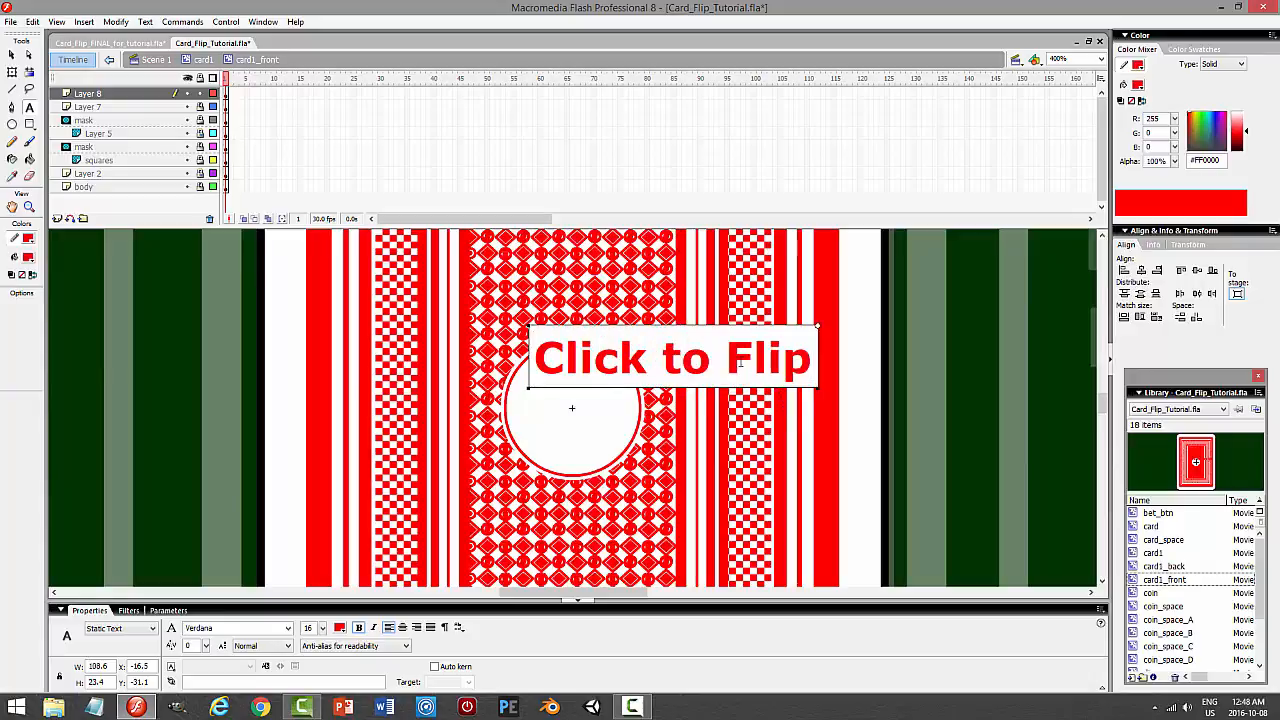
Break the "Click to Flip" text onto three lines, with one word on each line.
key("BackSpace")
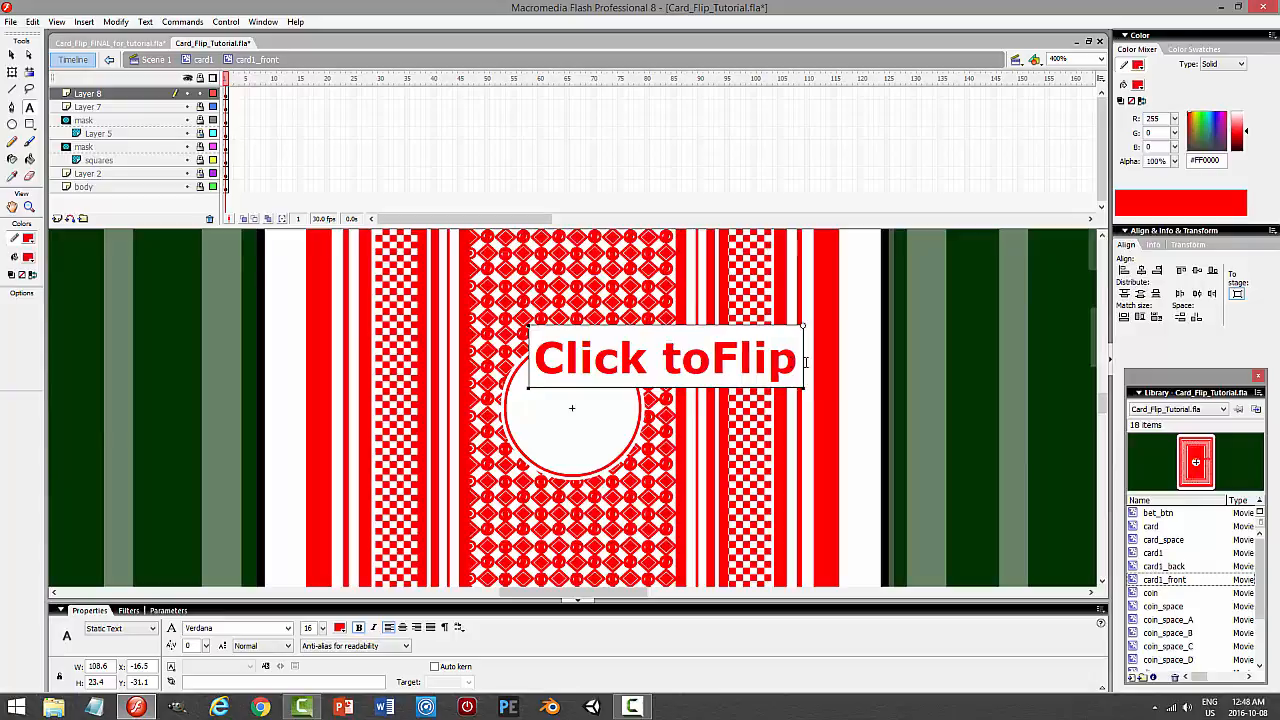
key("Return")
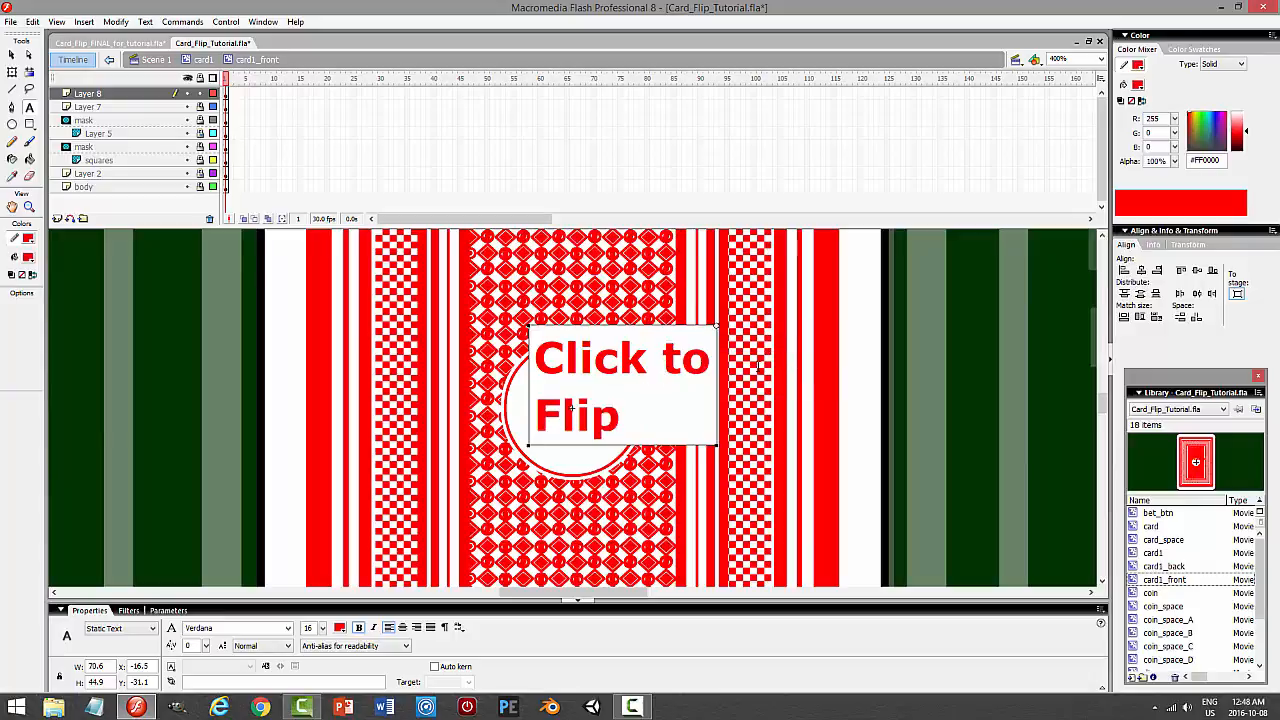
key("BackSpace")
key("Return")
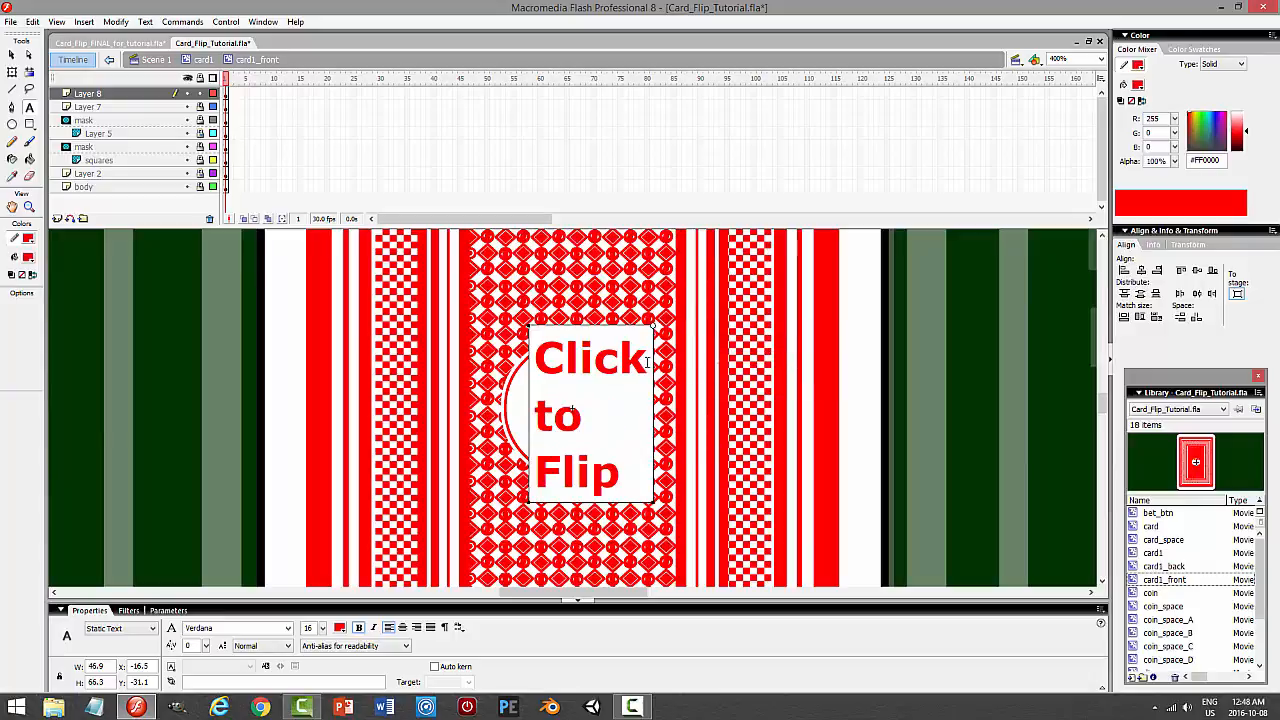
Centre-align the "Click to Flip" text and set its font size to 12.
left_click(13, 56)
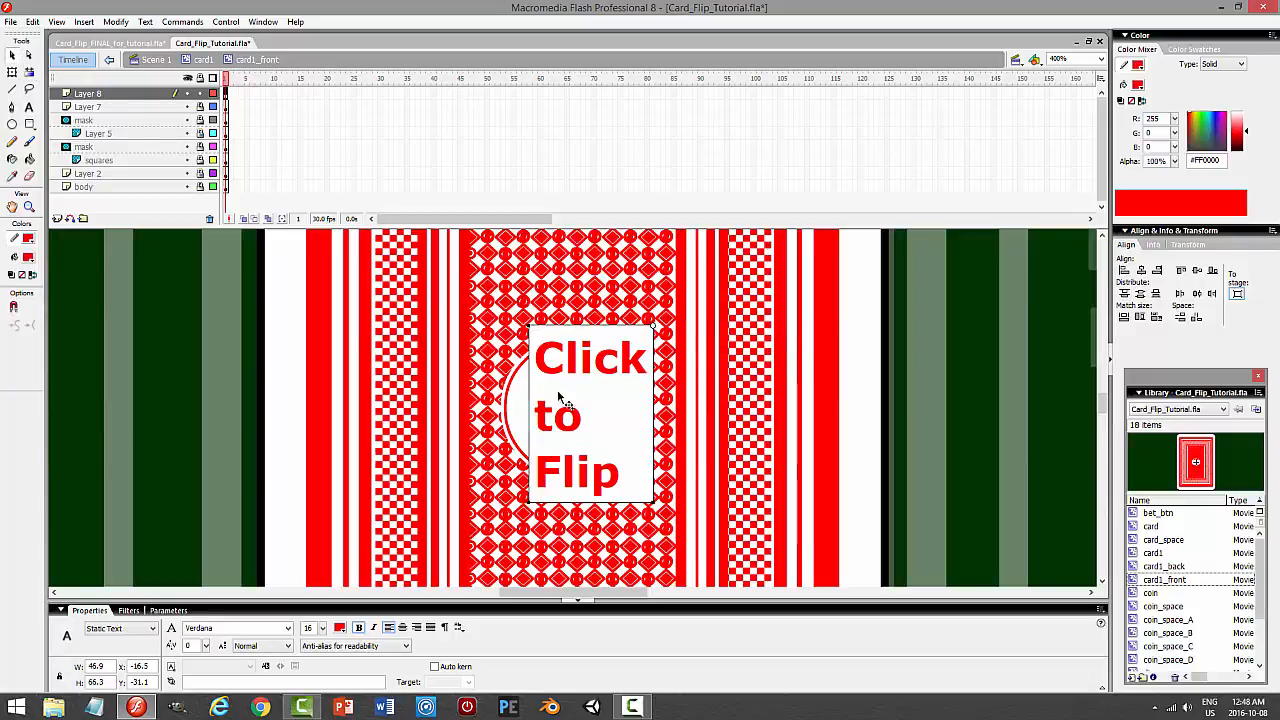
left_click(402, 628)
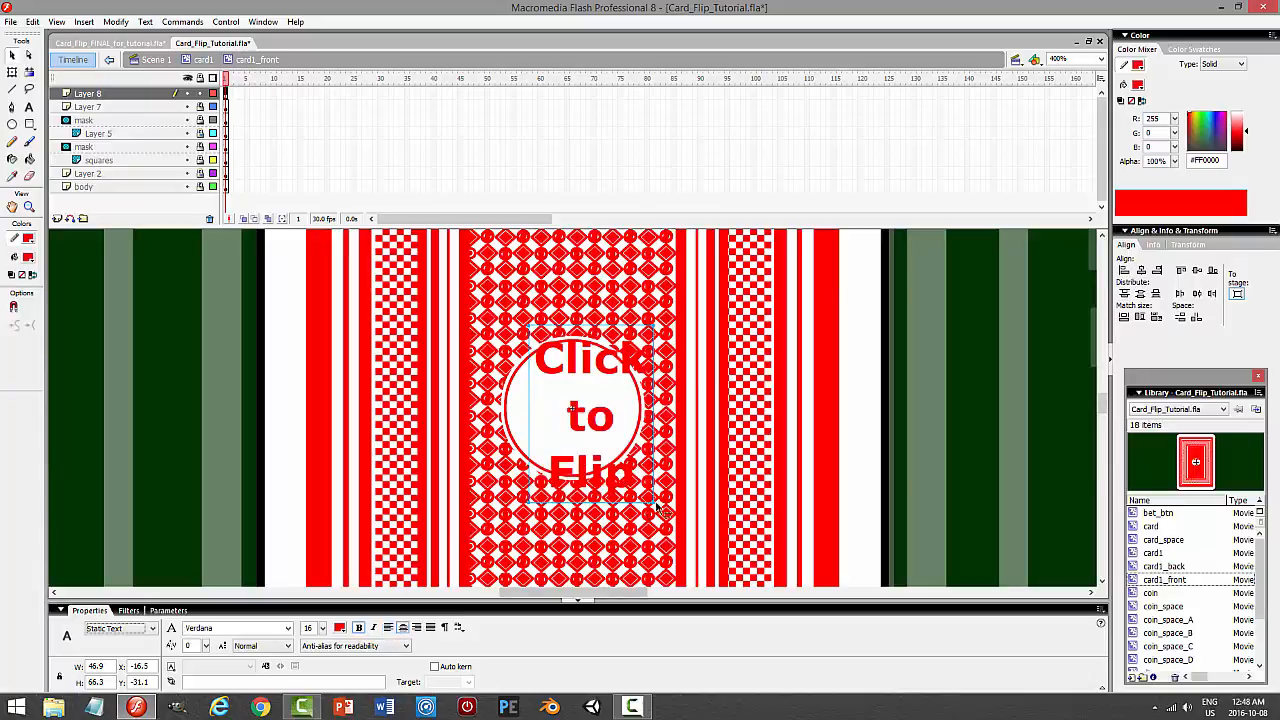
left_click(313, 628)
type("12")
key("Return")
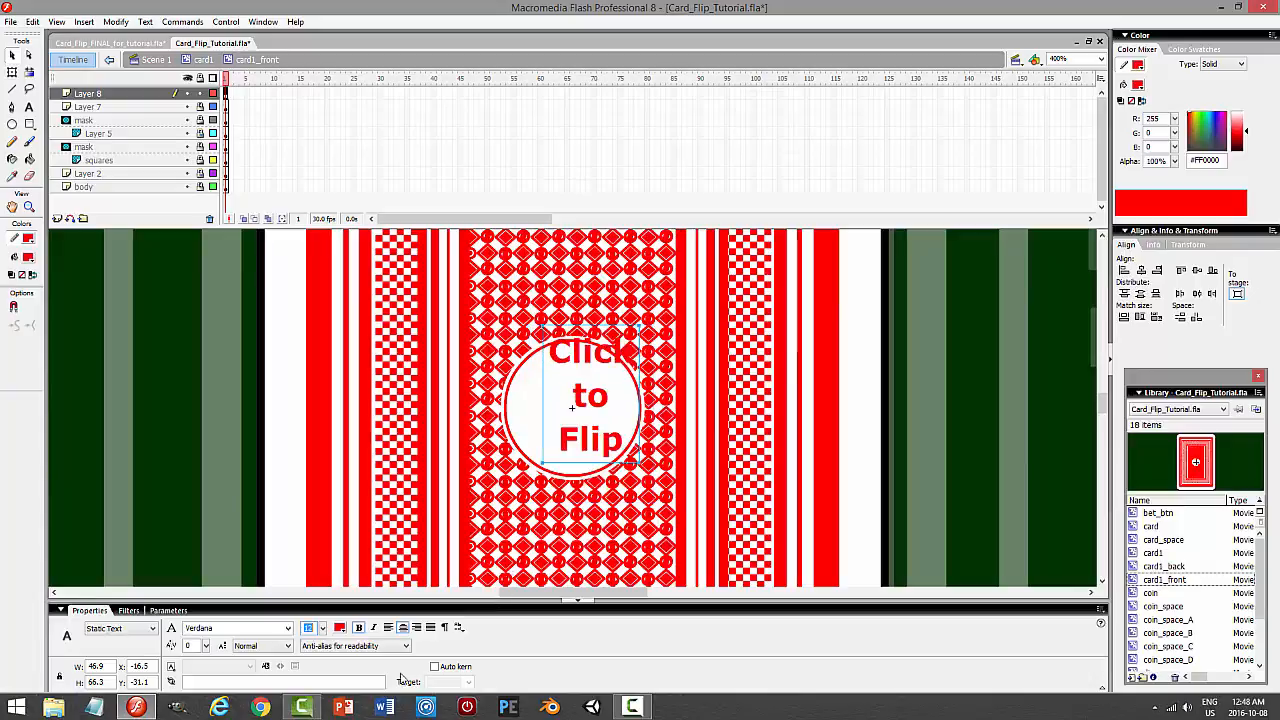
Set the text's line spacing to -4 pt and move the text into the middle of the white circle.
left_click(444, 627)
key("Tab")
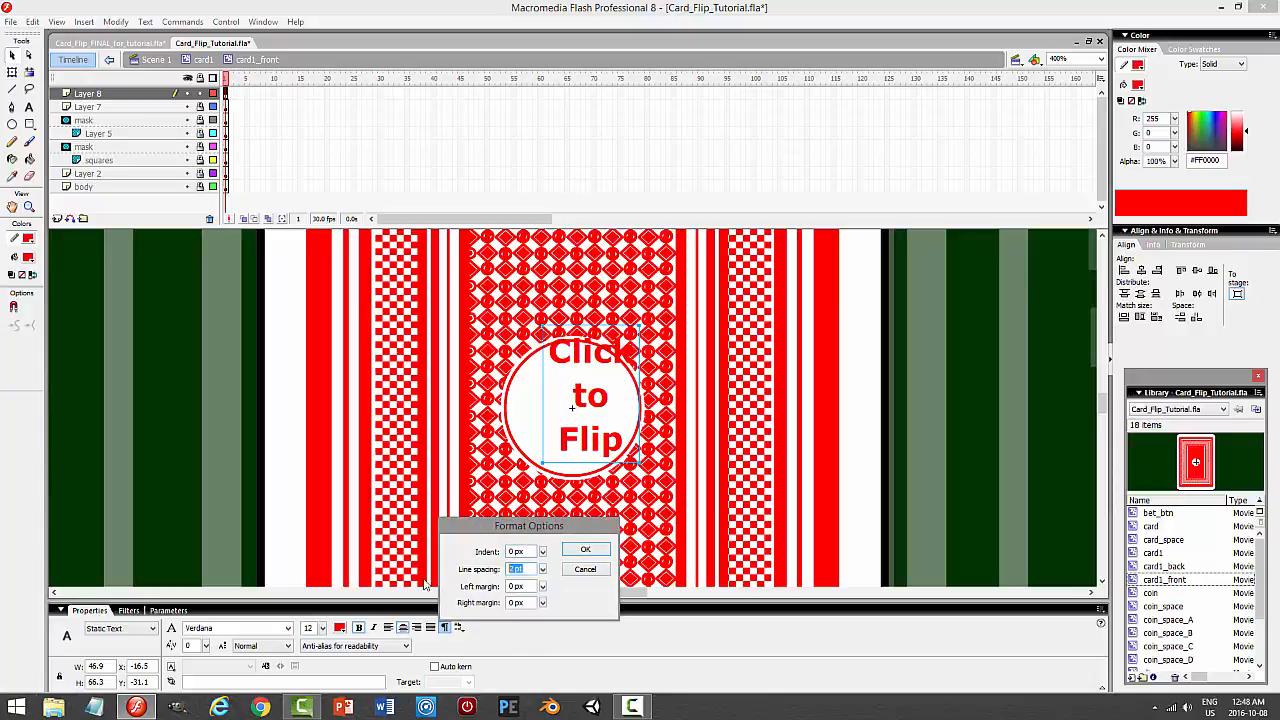
key("Return")
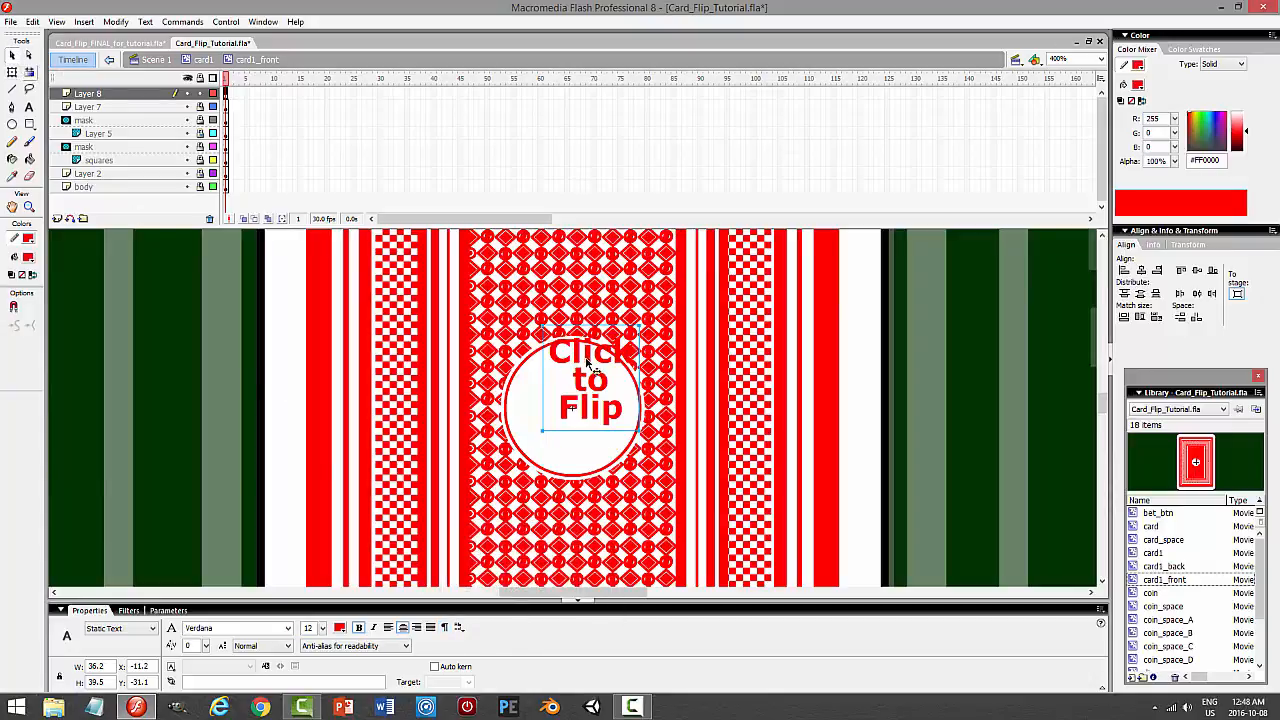
left_click_drag(589, 359, 572, 389)
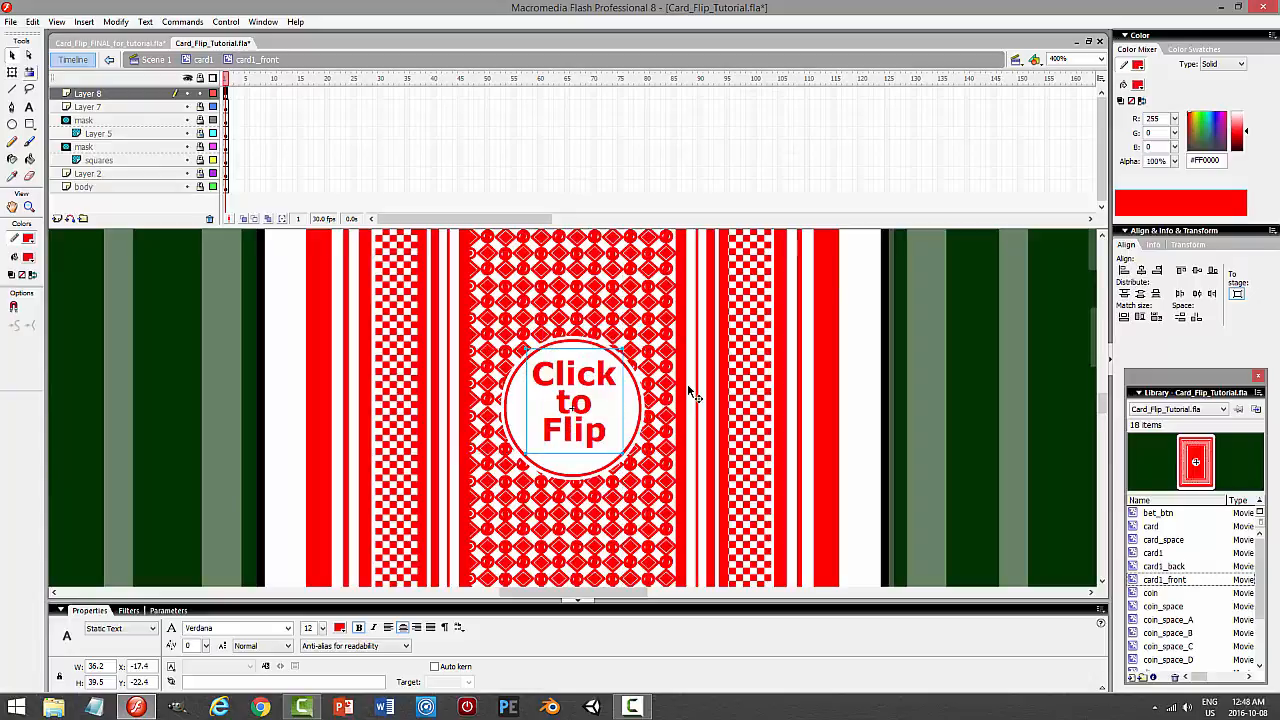
key("Down")
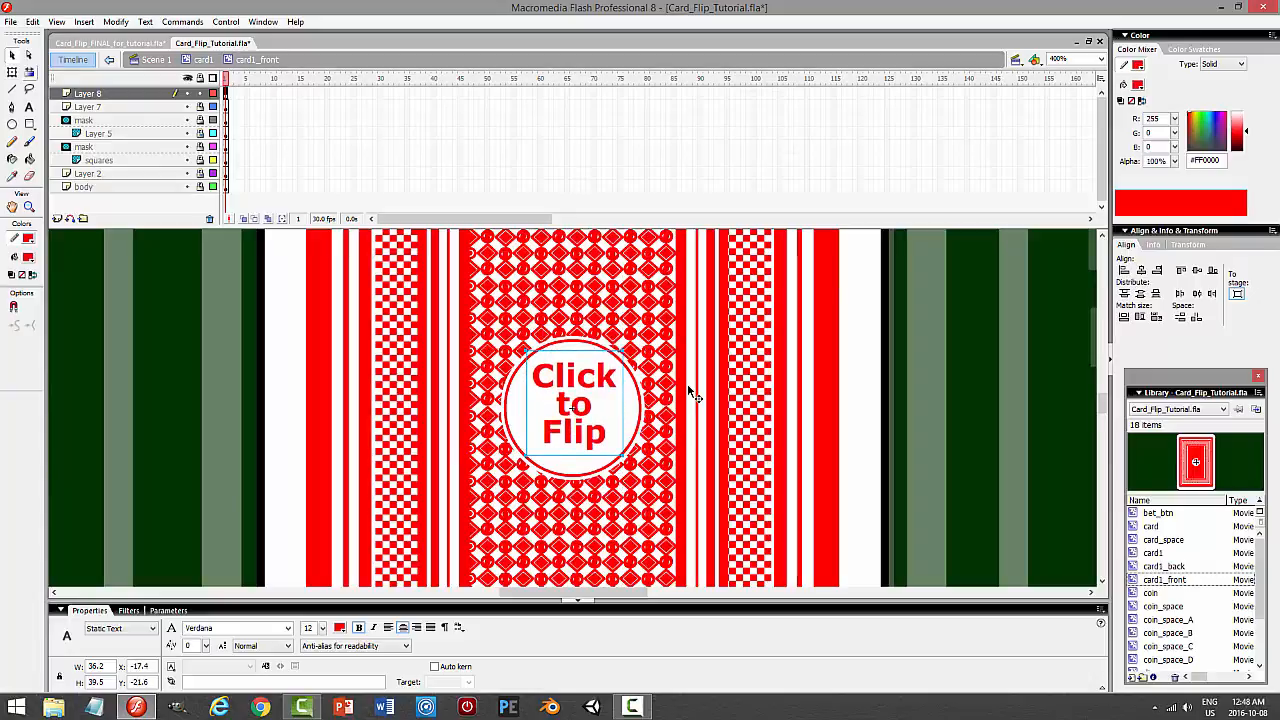
Set the text's line spacing to -3 pt and preview the movie to check the label.
left_click(445, 627)
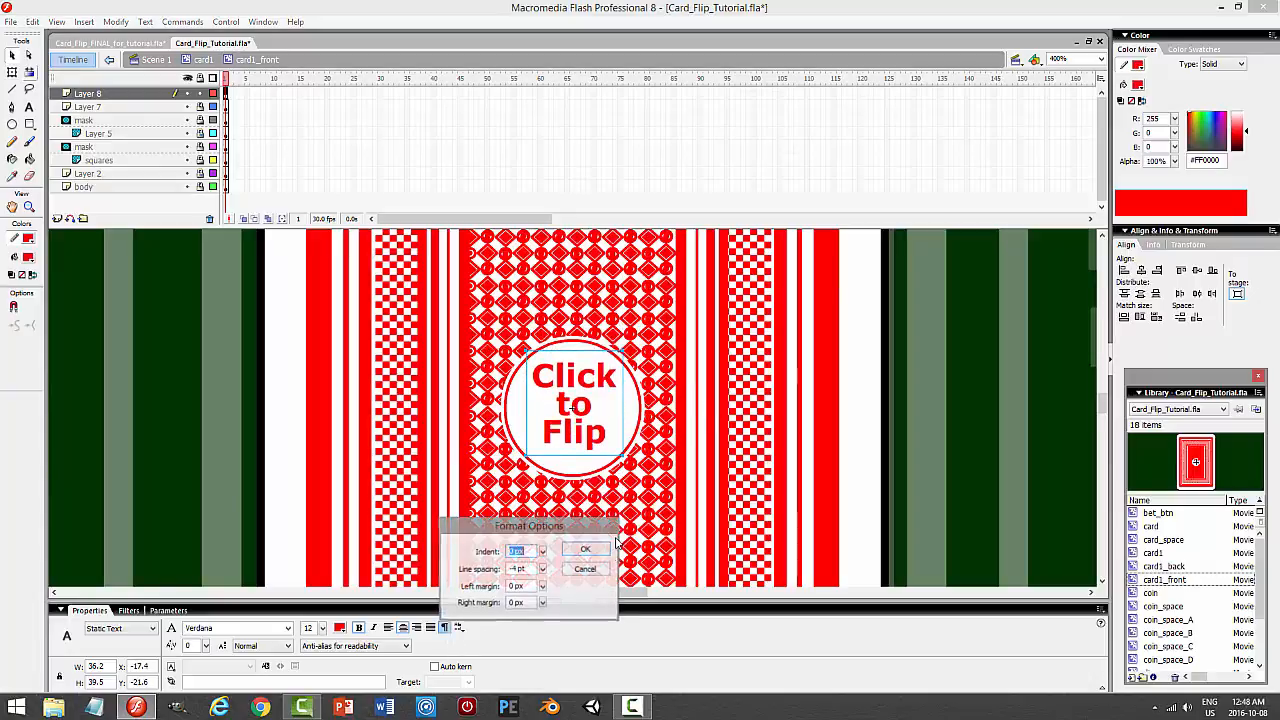
left_click_drag(534, 570, 449, 577)
type("-")
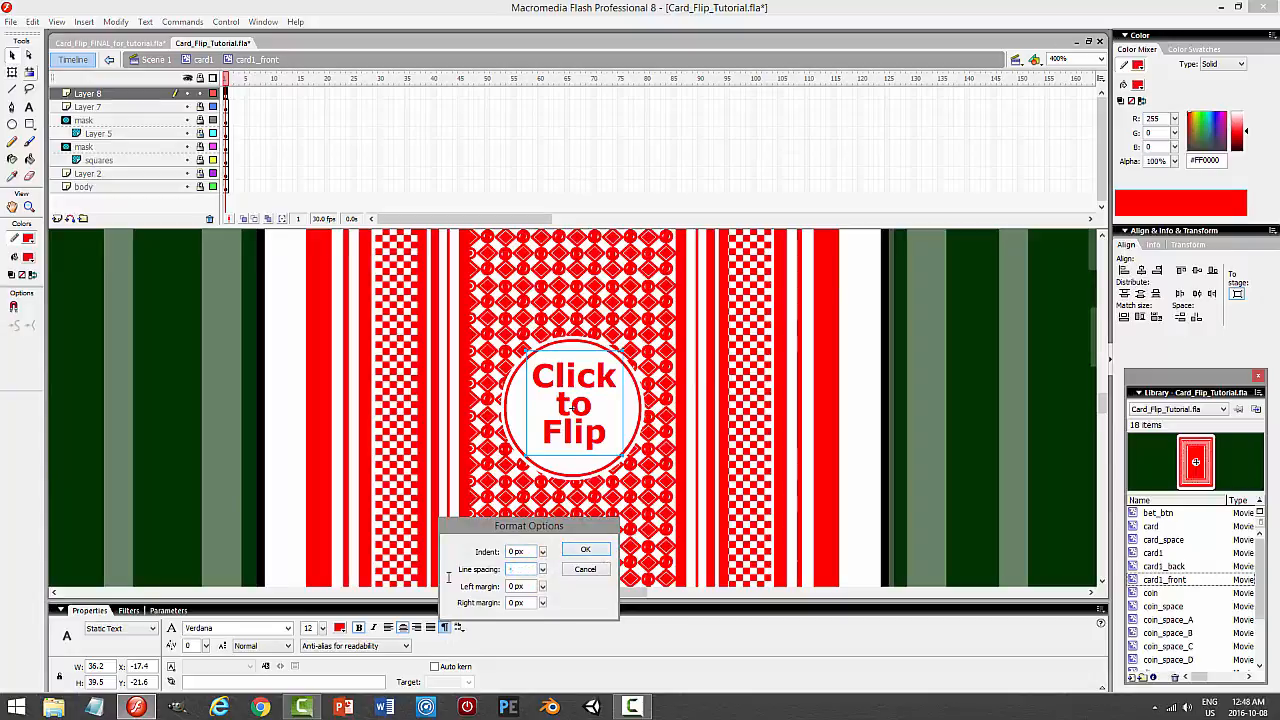
type("3")
key("Return")
key("ctrl+Return")
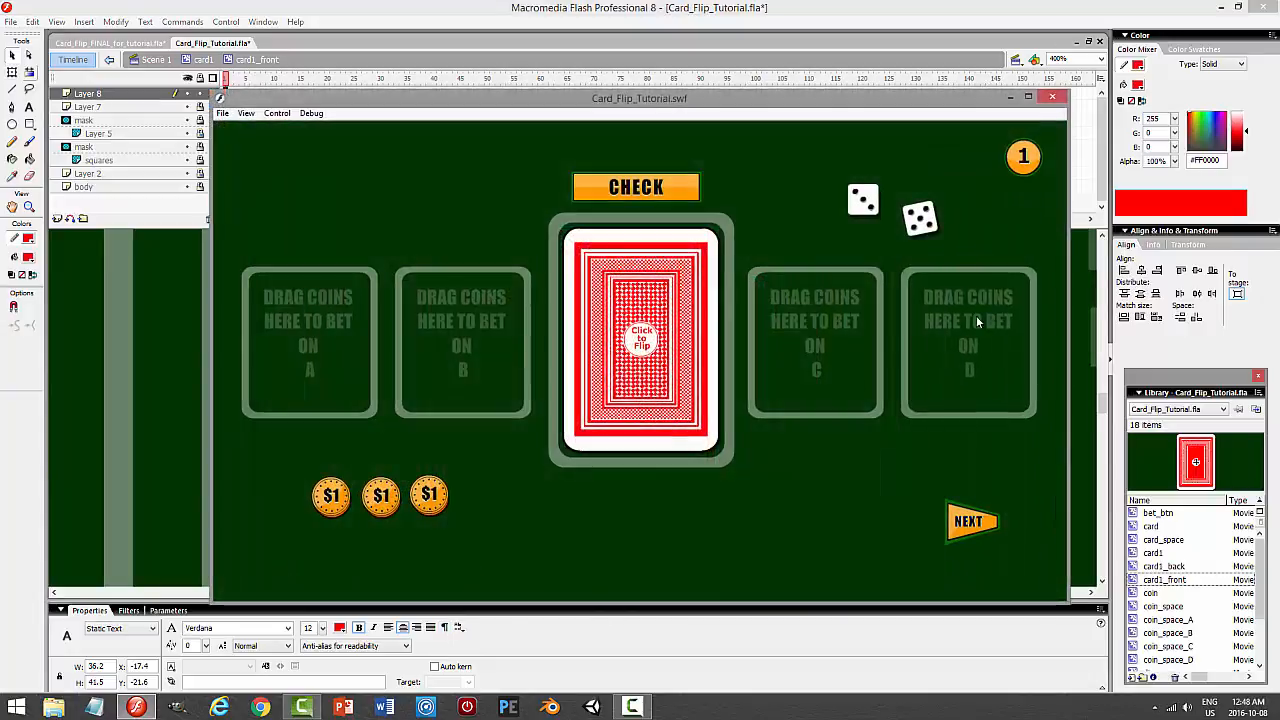
left_click(1052, 97)
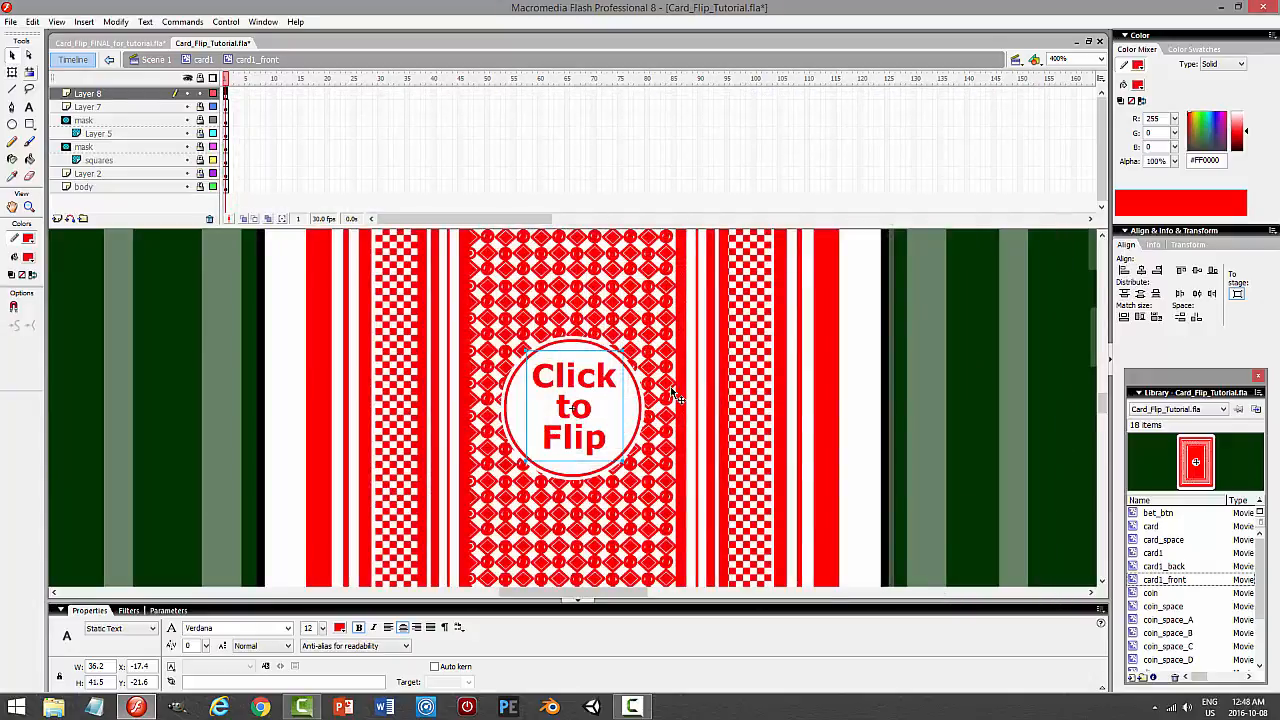
Nudge the text slightly left and down to X -18.1, Y -20.6 inside the circle, and preview the movie.
key("Left")
key("Left")
key("Left")
key("Down")
key("Down")
key("Down")
key("Down")
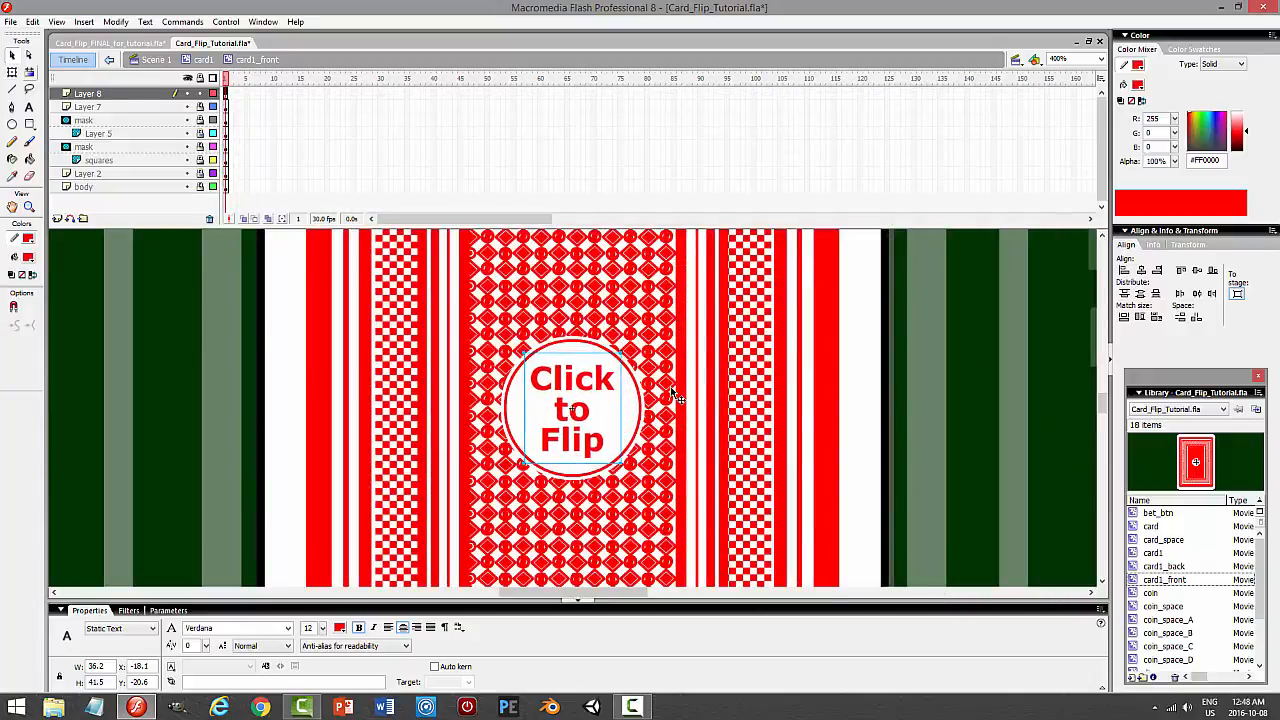
key("ctrl+Return")
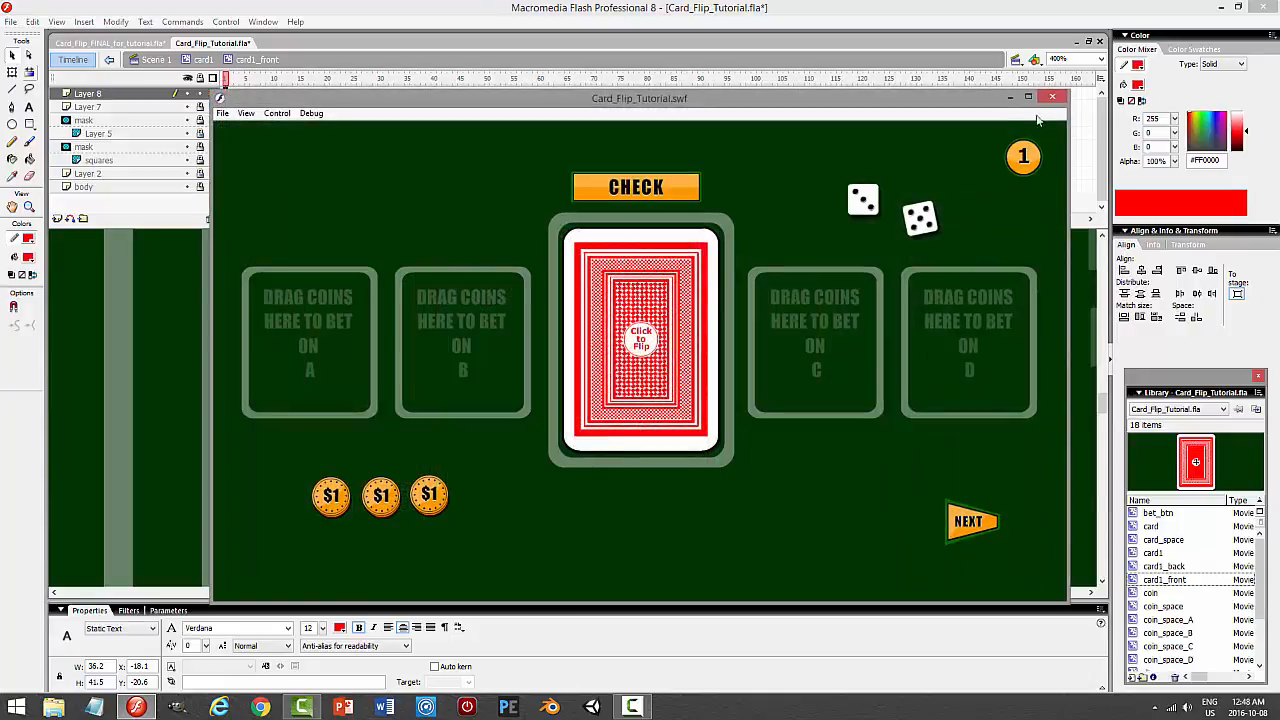
left_click(1053, 98)
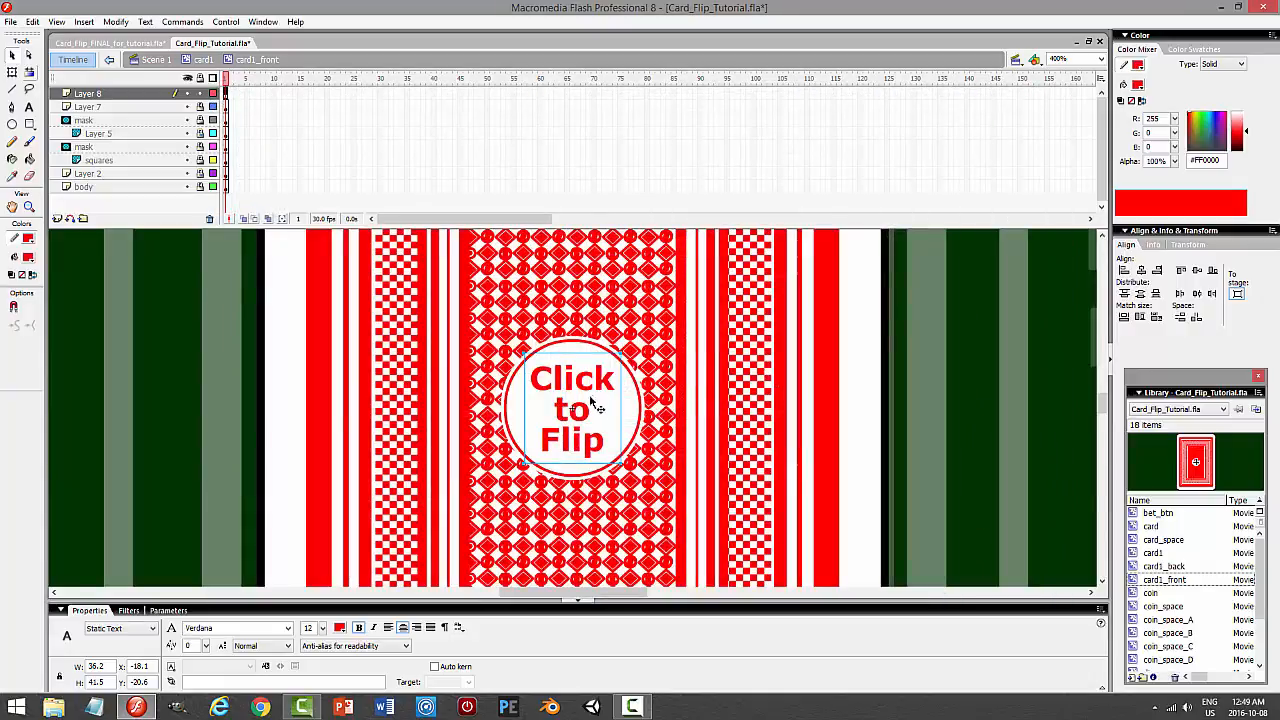
Test the card flip in the movie preview and nudge the text further down to Y -19.6.
key("ctrl+Return")
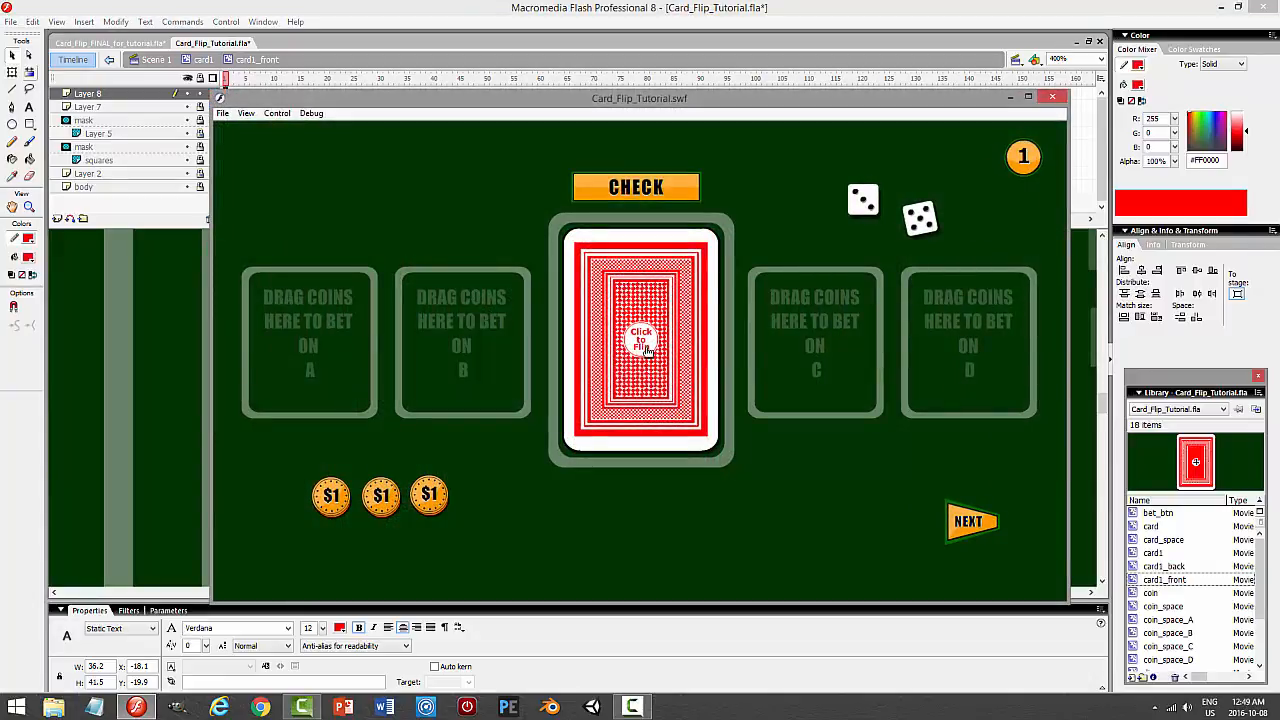
left_click(661, 396)
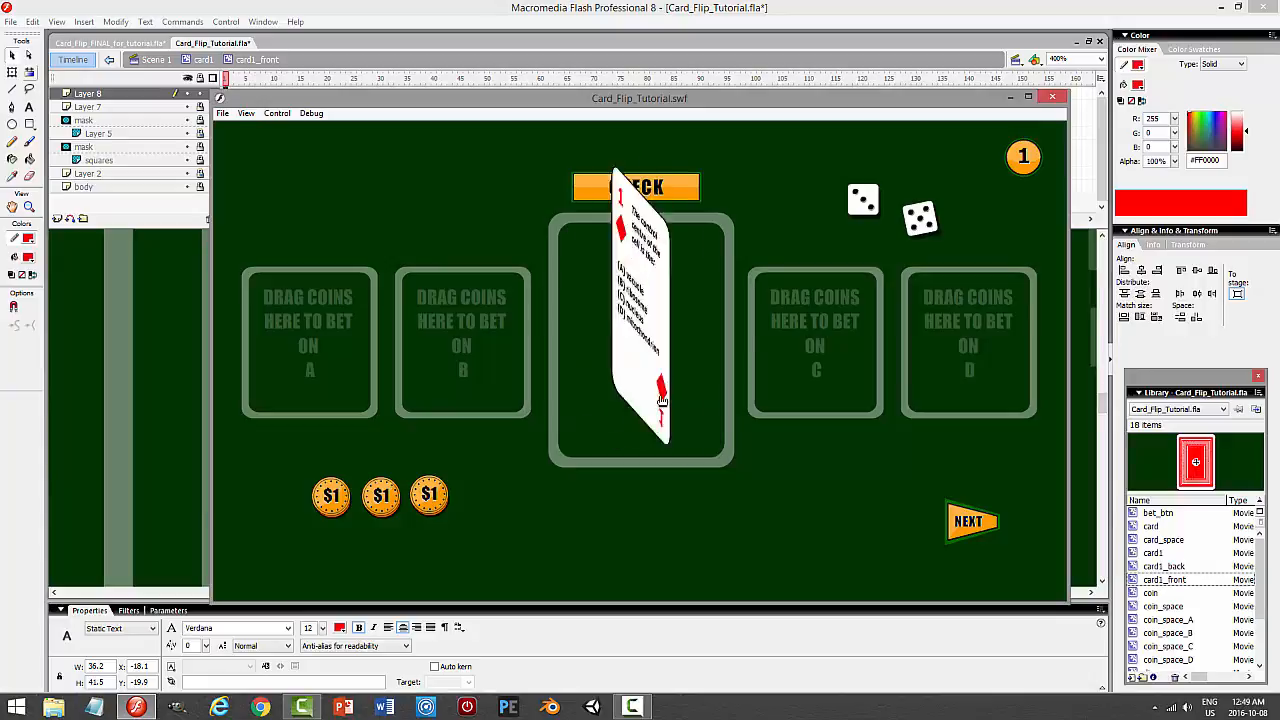
left_click(1052, 99)
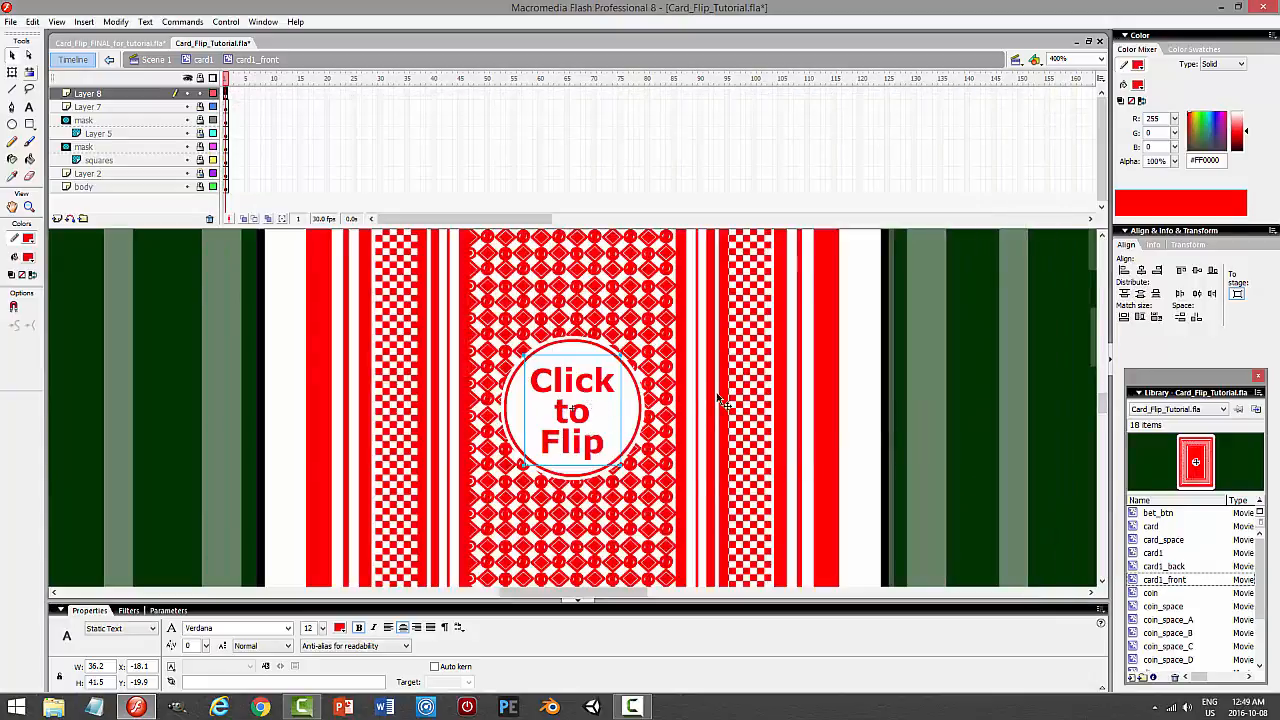
key("Down")
key("ctrl+Return")
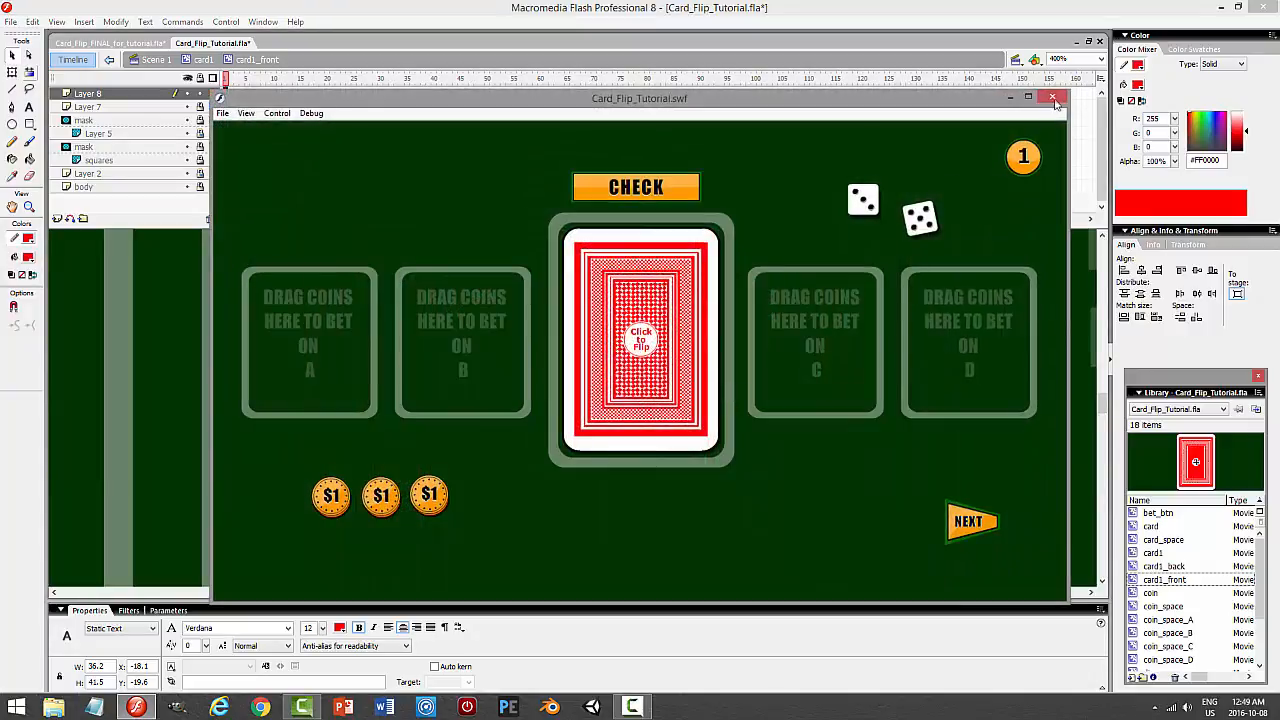
left_click(1052, 98)
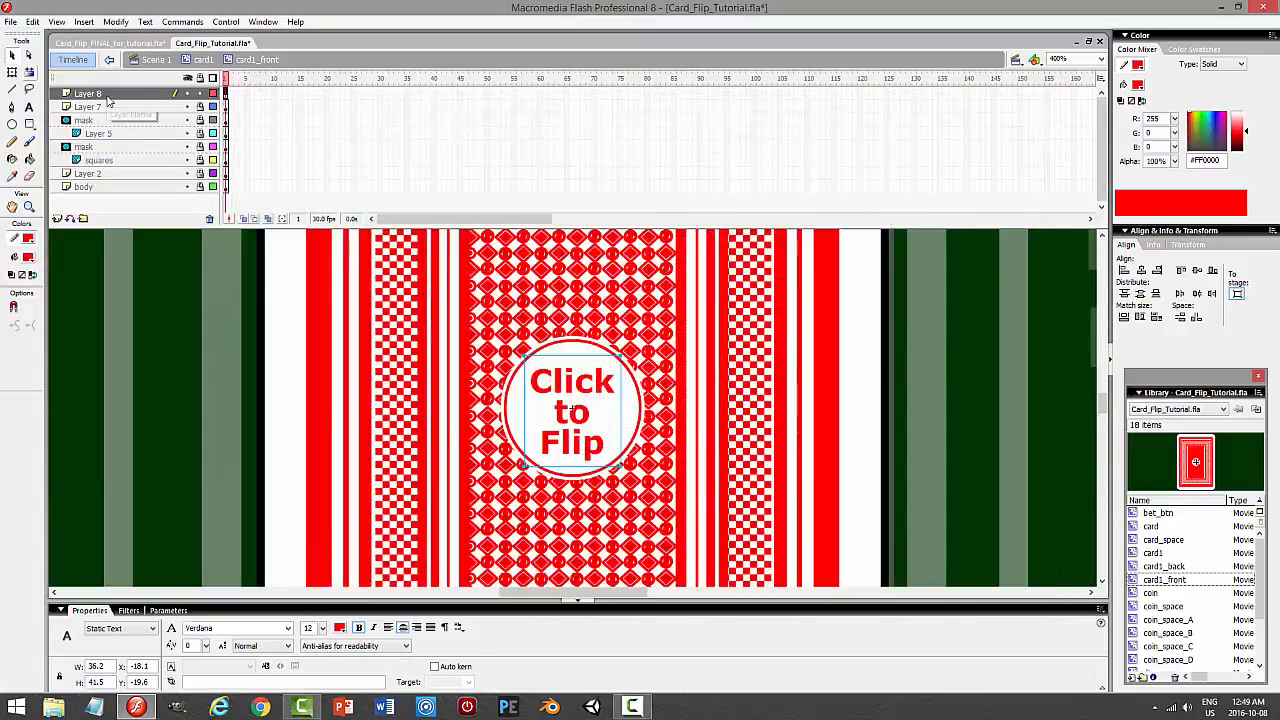
Rename the layer holding the "Click to Flip" label as "text" and return to the card1 symbol.
double_click(108, 95)
type("text")
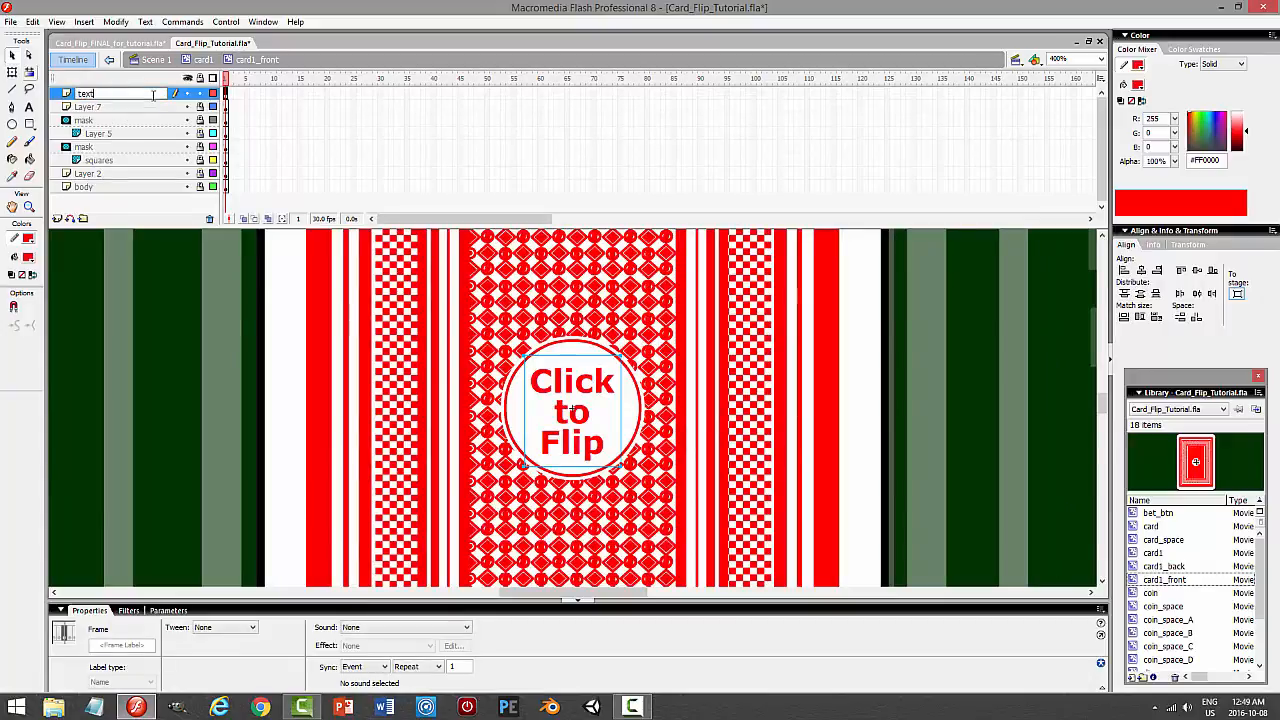
key("Return")
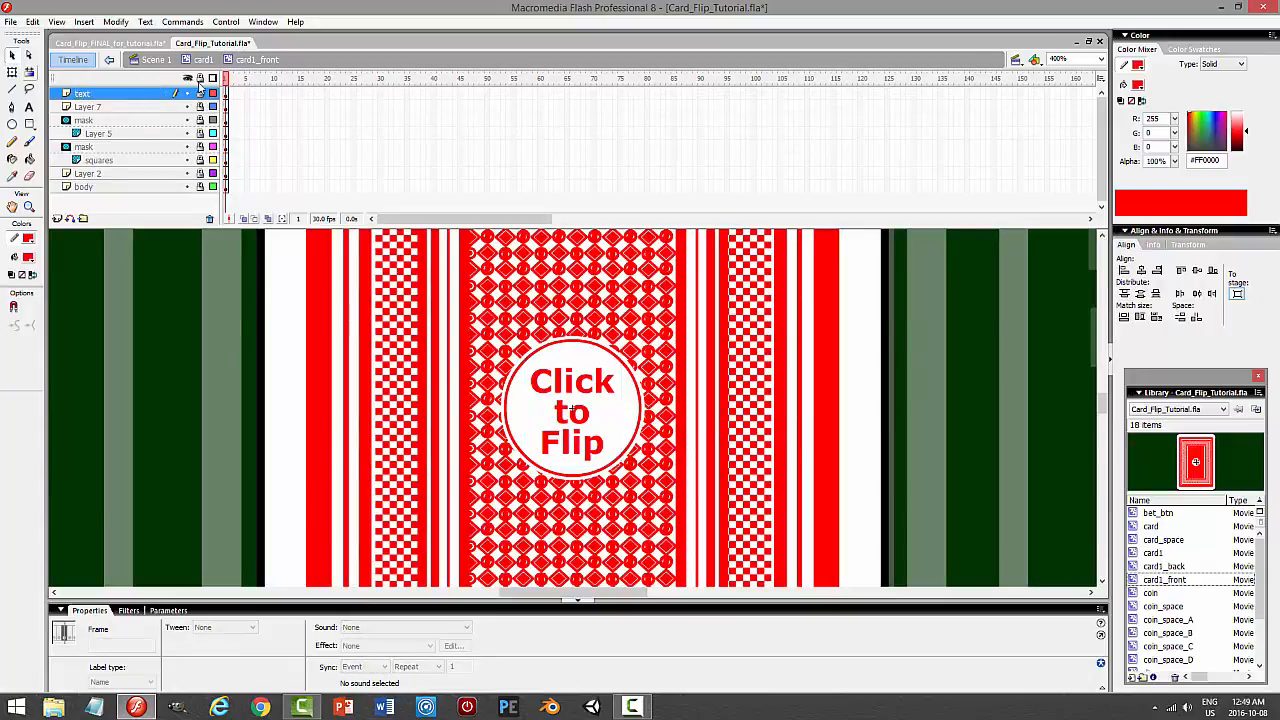
double_click(875, 344)
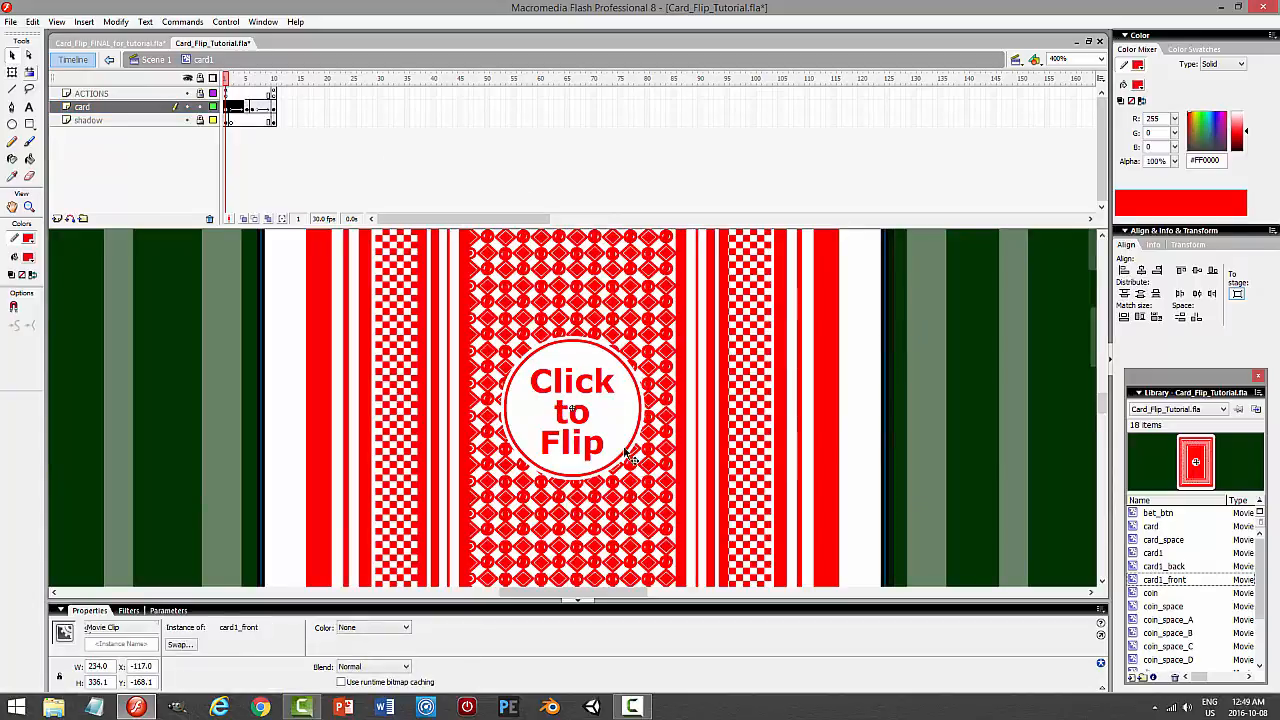
In card1_front, enlarge the circle and its text together about their centre until the text is about 42 px wide, and preview the movie.
double_click(578, 412)
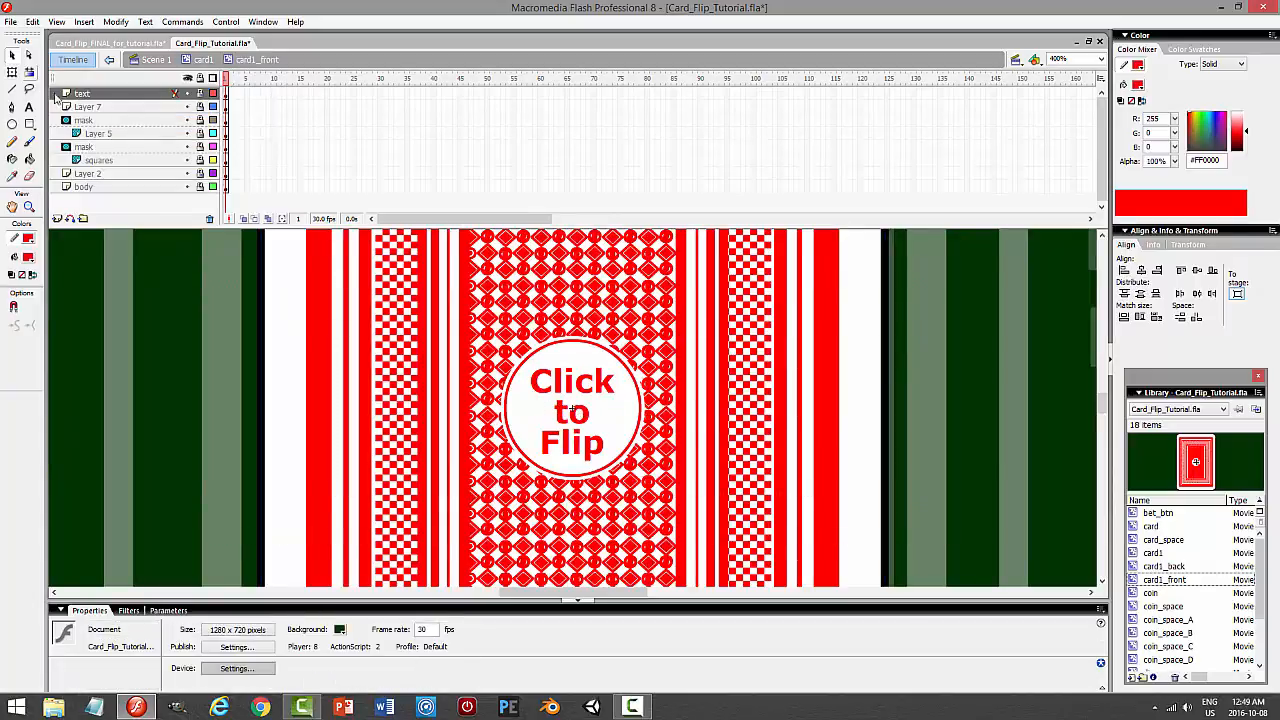
left_click(227, 93)
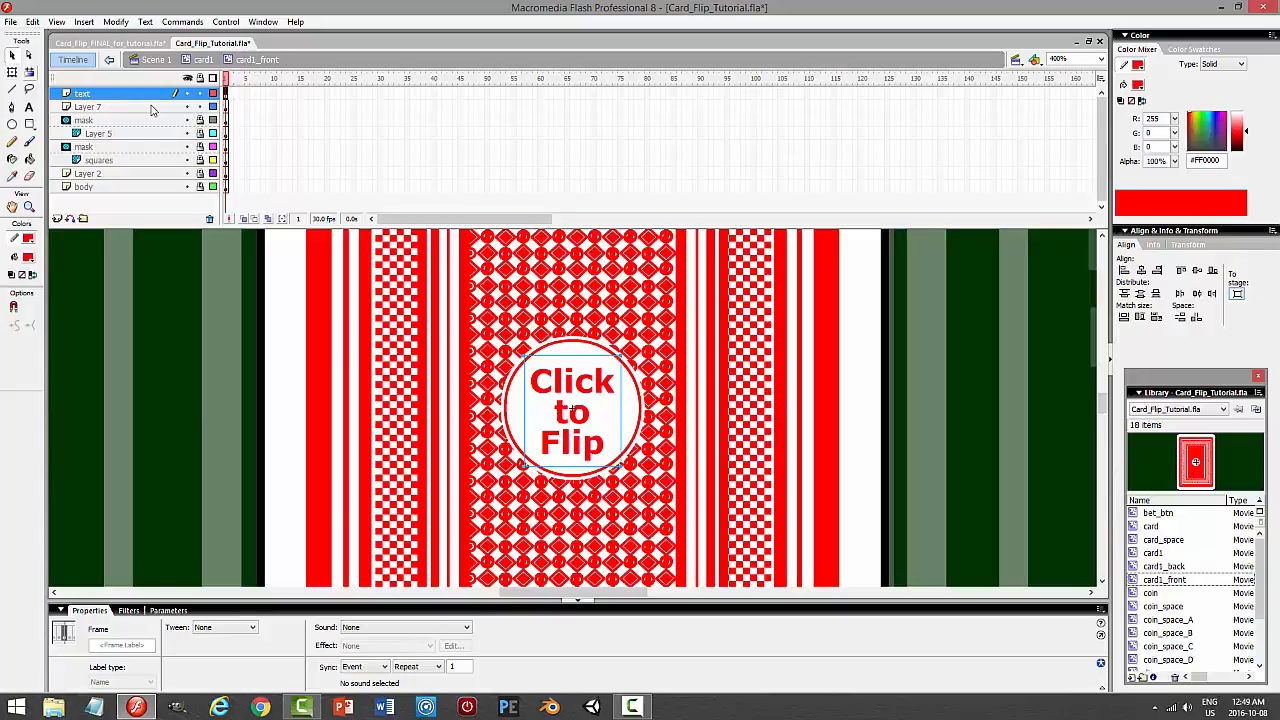
left_click(152, 107, "shift")
left_click(12, 72)
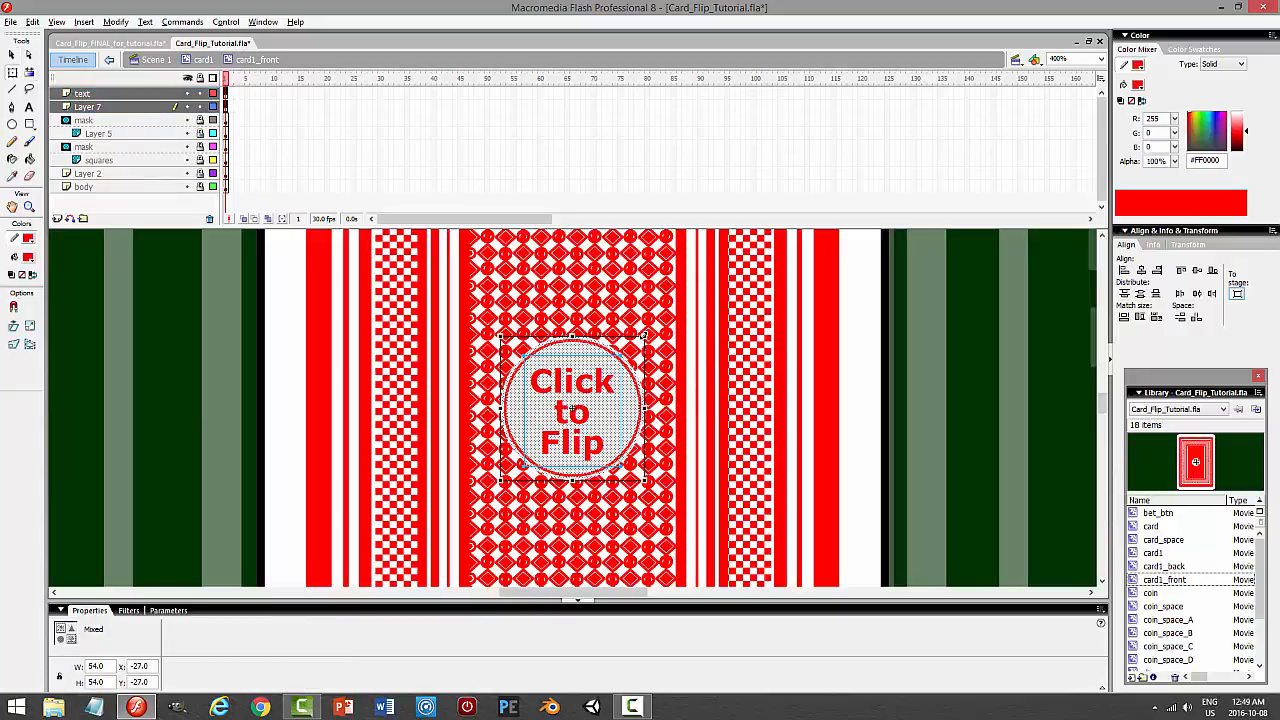
mouse_move(644, 334)
left_mouse_down()
mouse_move(663, 302)
mouse_move(658, 324)
left_mouse_up()
left_click(1035, 382)
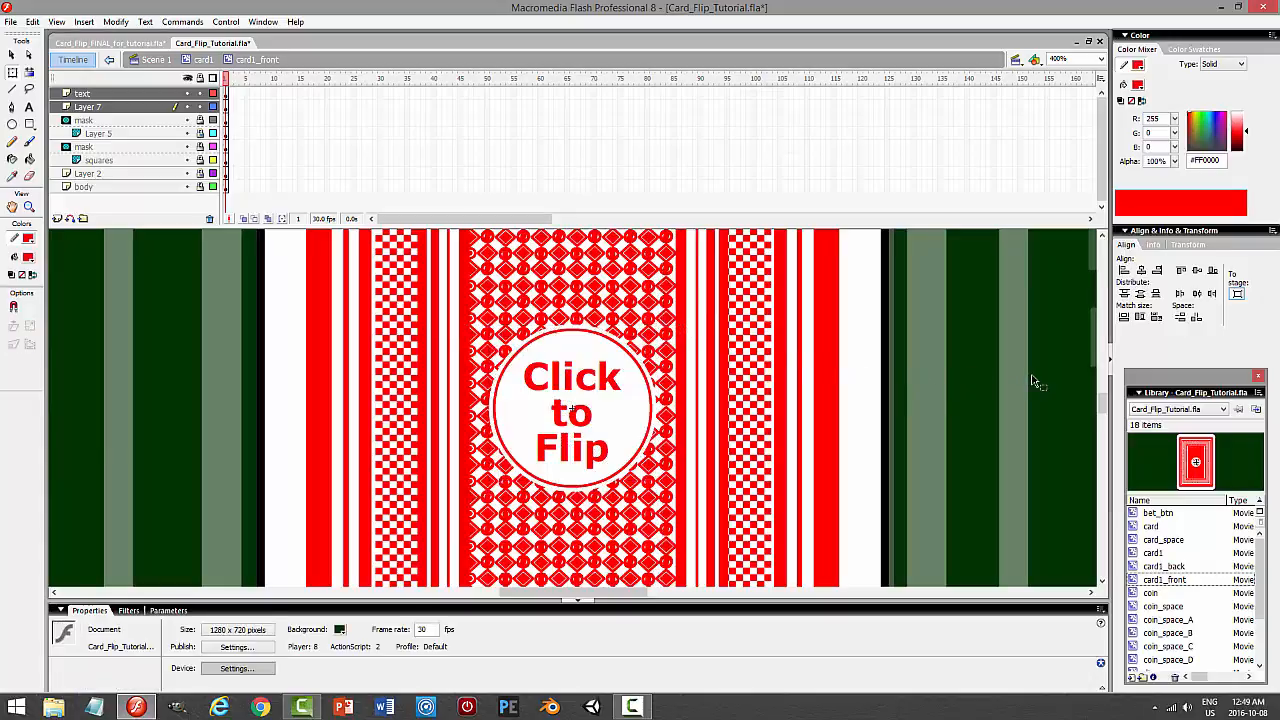
key("ctrl+Return")
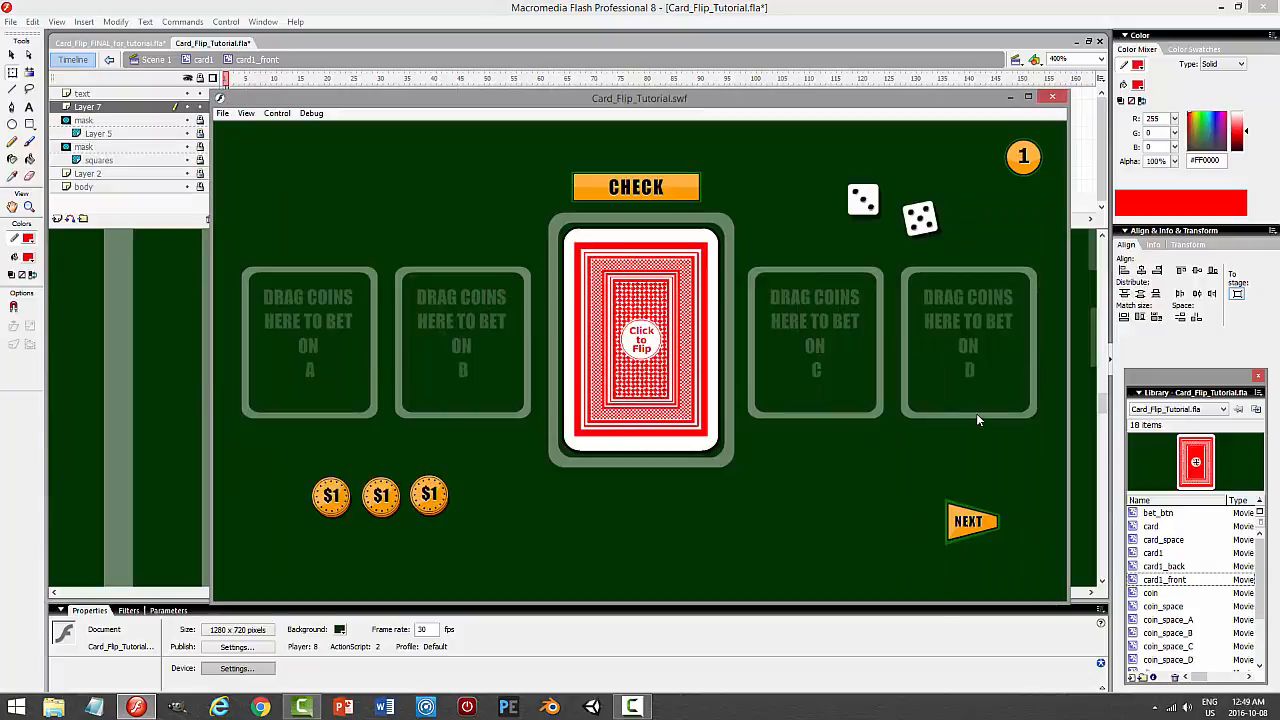
left_click(1053, 98)
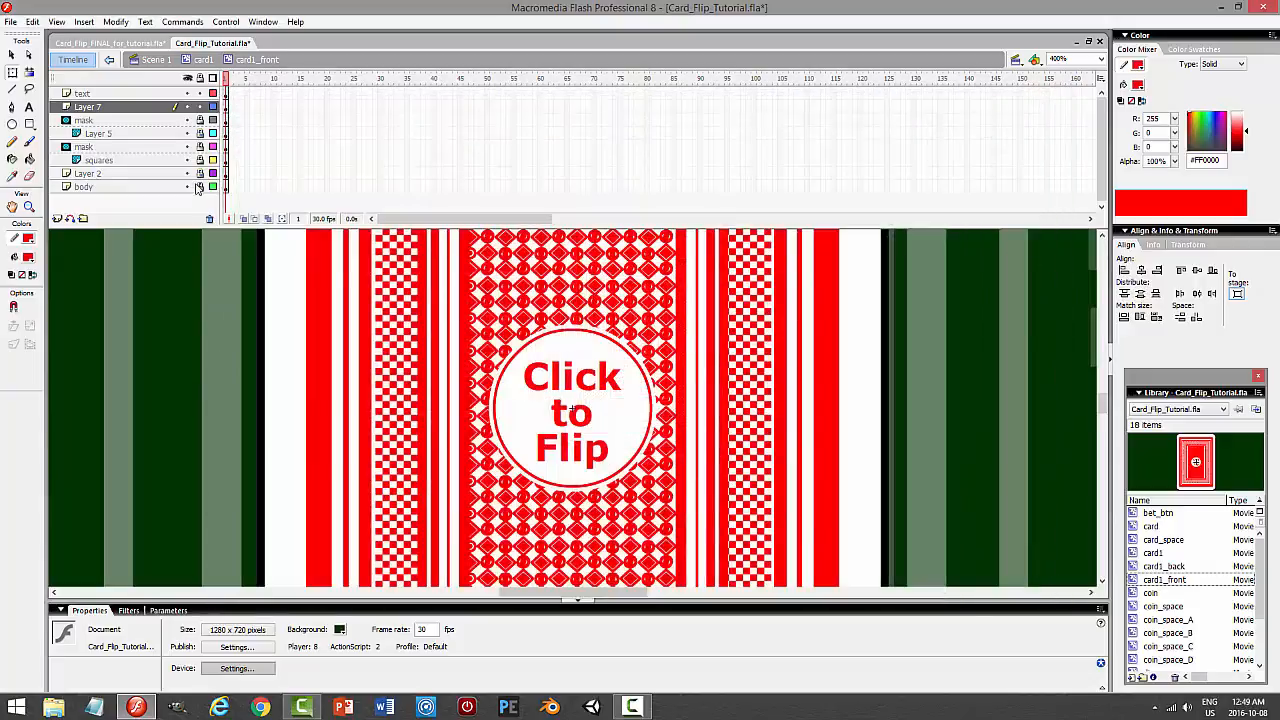
Nudge only the text slightly right and up to X -20.8, Y -23.1 within the circle, and preview the movie.
left_click(612, 390)
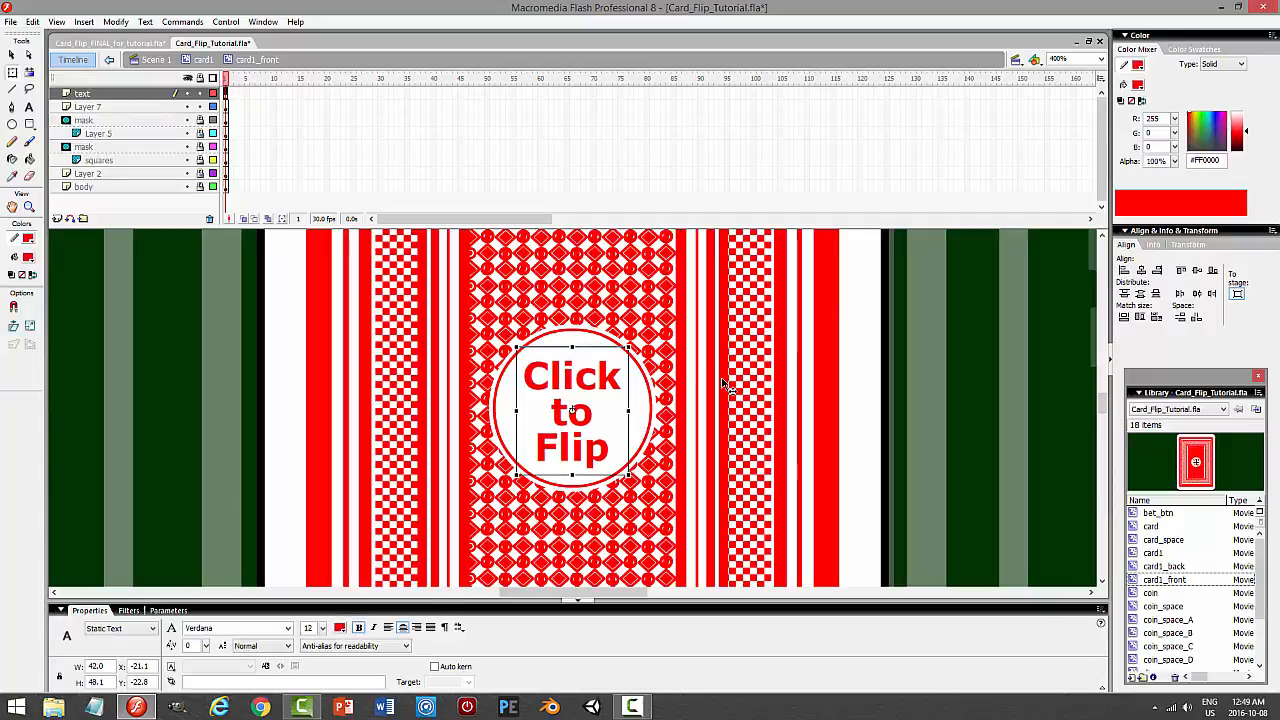
key("ctrl+Return")
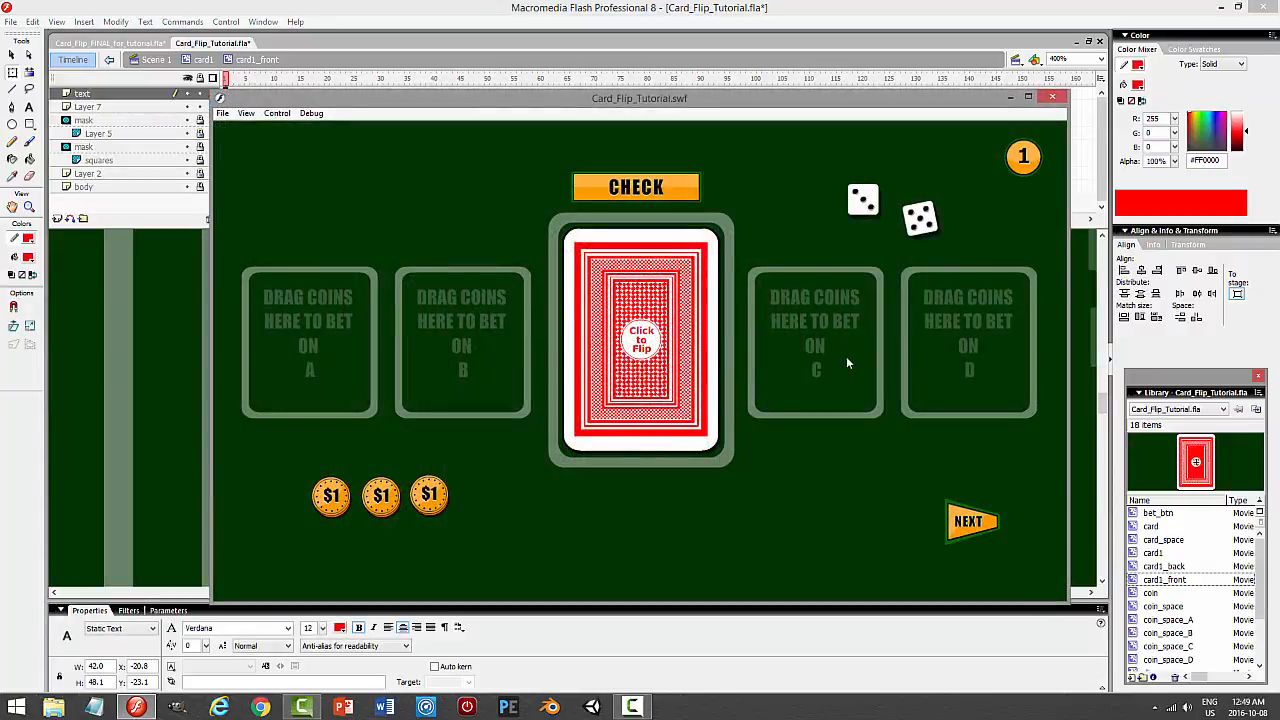
left_click(1052, 97)
Lock the text layer and return to Scene 1 with the card1 instance selected.
left_click(198, 94)
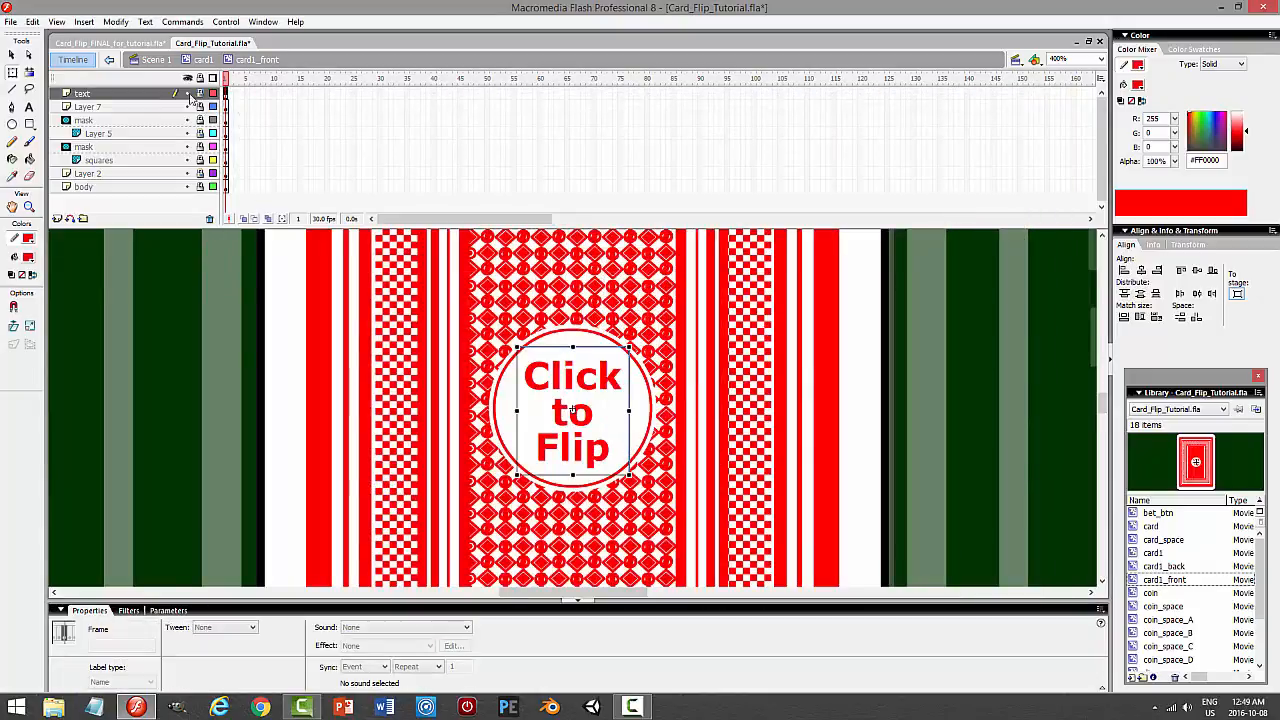
left_click(167, 61)
left_click(857, 358)
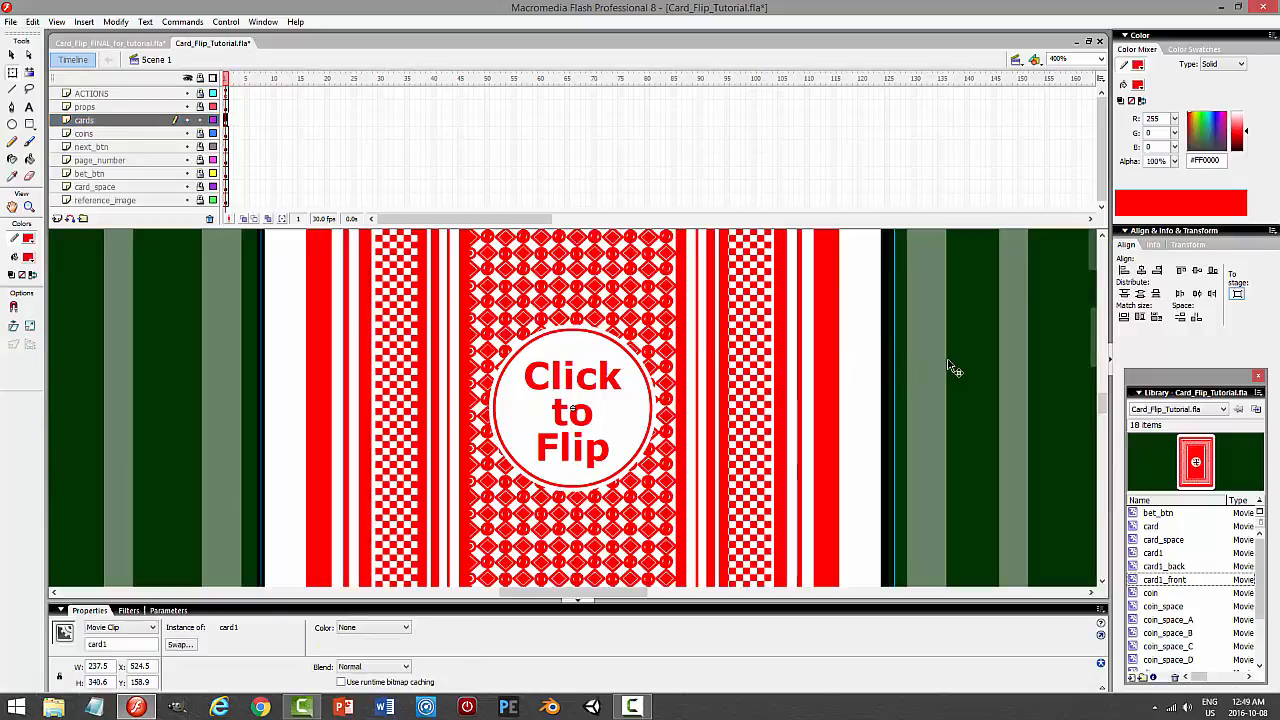
Copy the card1 instance, lock the cards layer, and paste the copy in place on the unlocked props layer.
left_click(1097, 60)
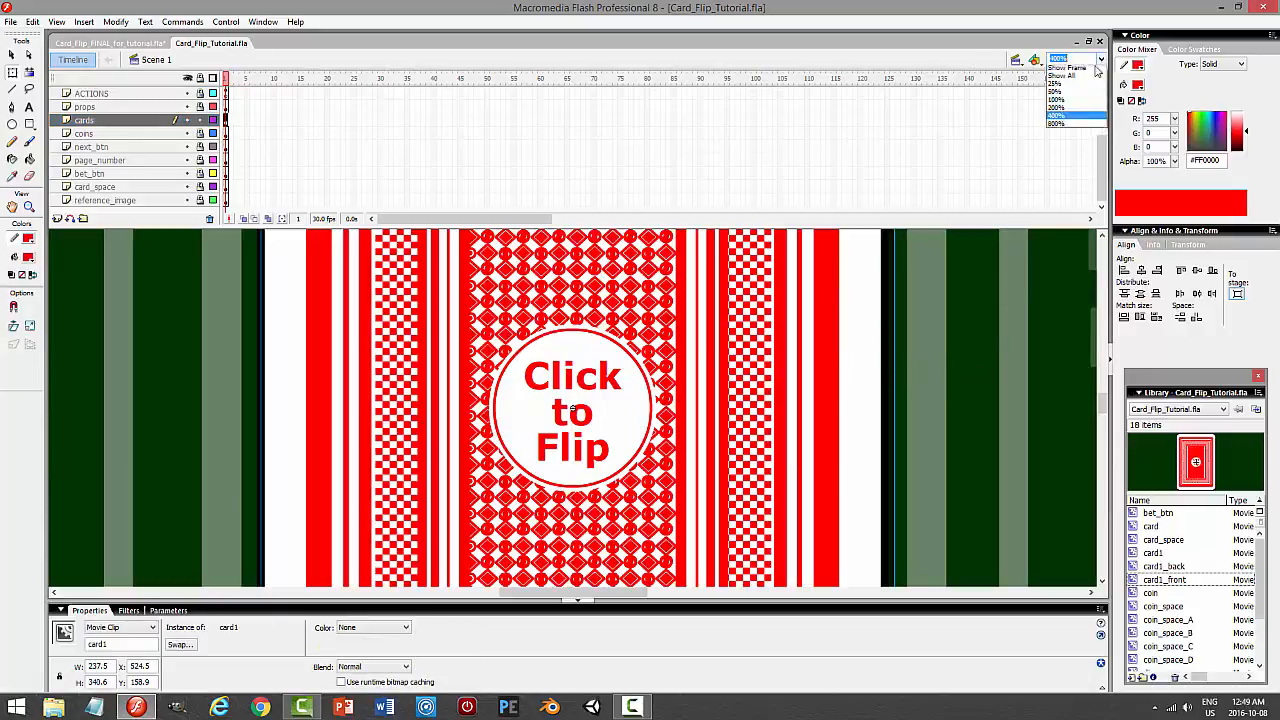
left_click(1070, 114)
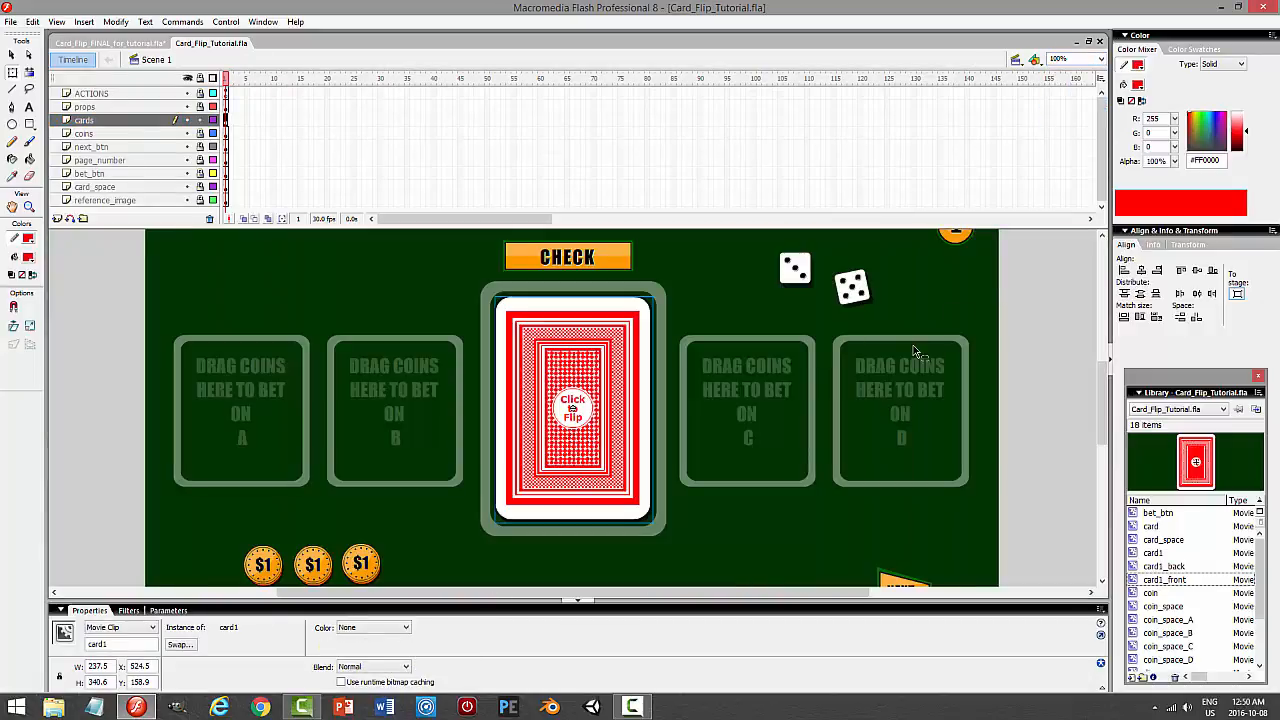
left_click(928, 292)
scroll(1021, 380, "up", 2)
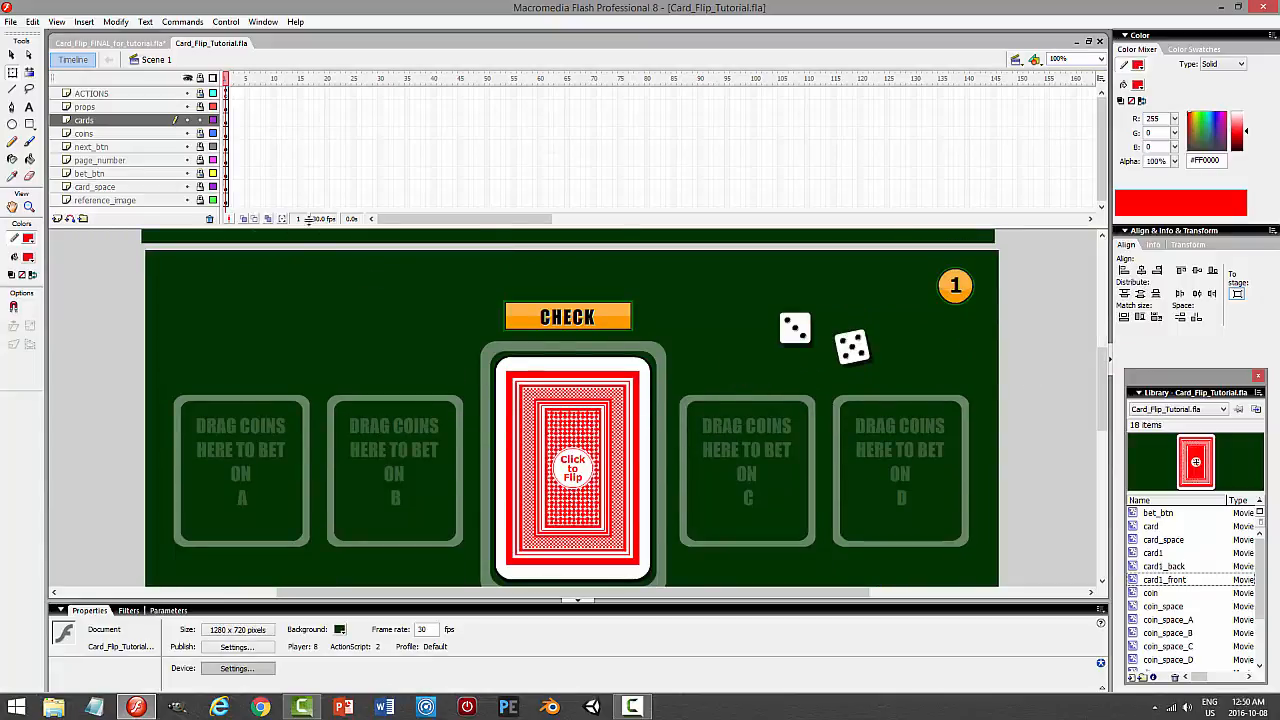
left_click(648, 475)
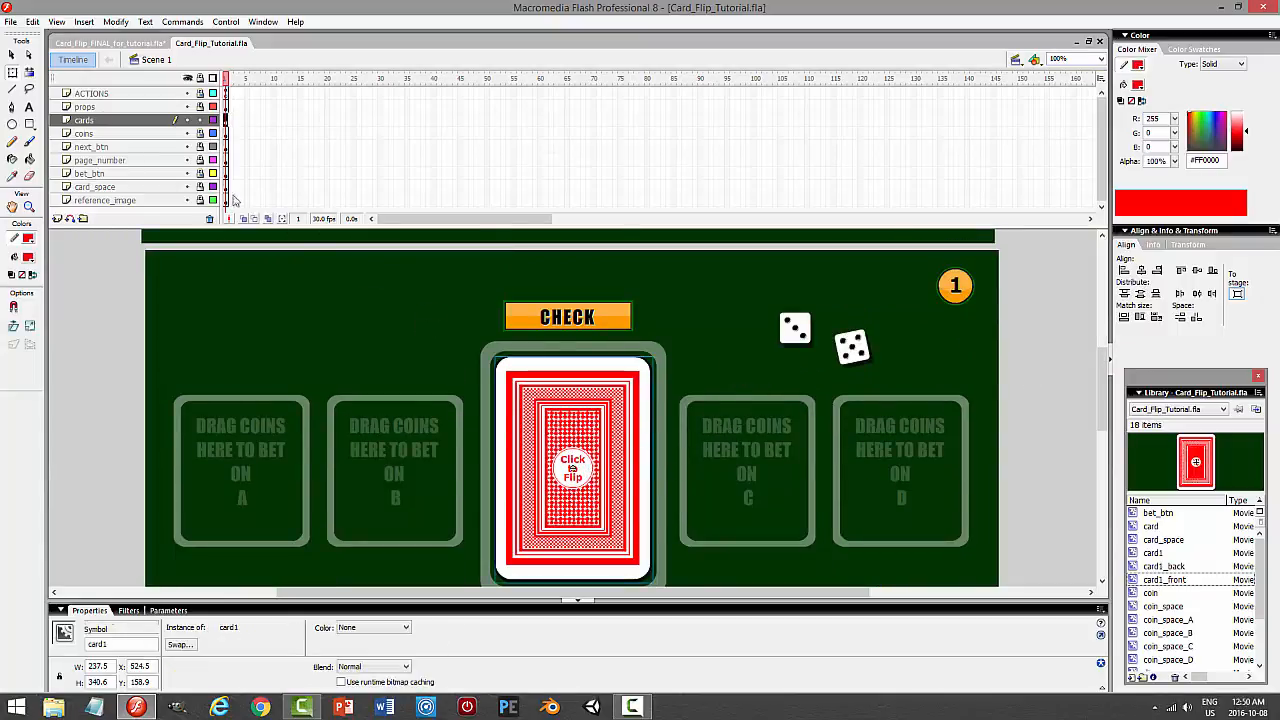
left_click(33, 22)
left_click(42, 87)
left_click(130, 120)
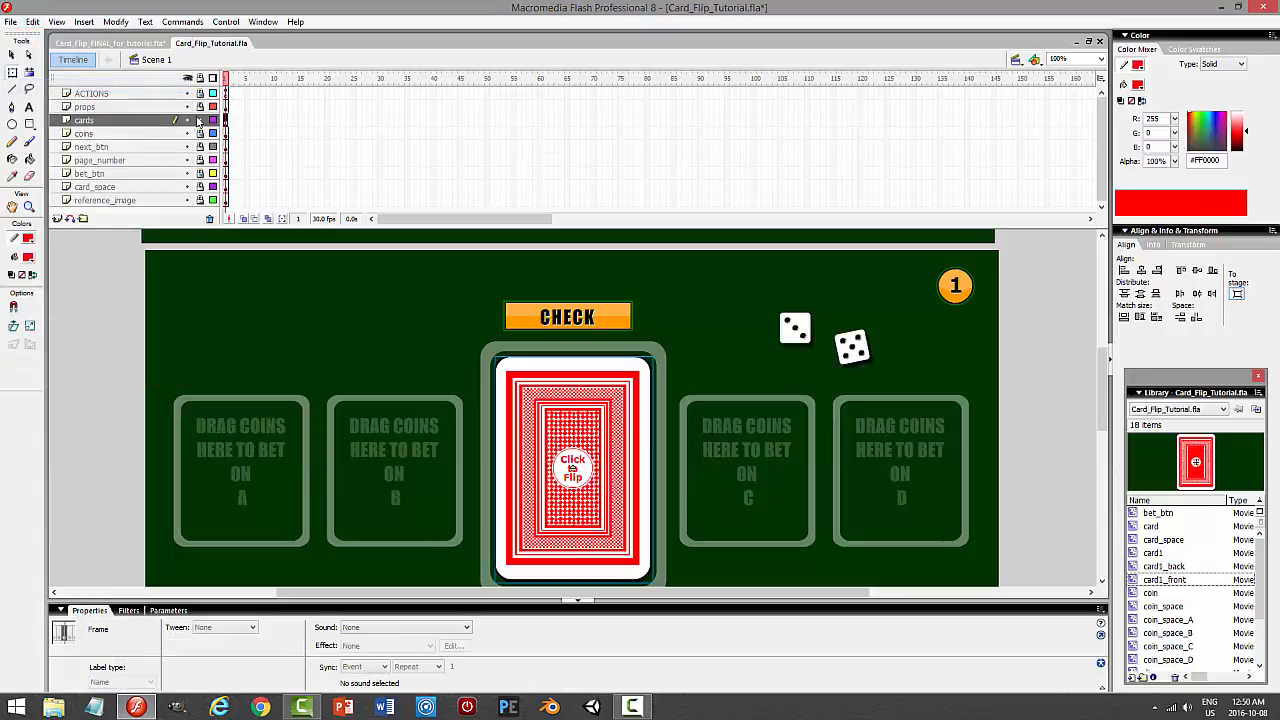
left_click(110, 107)
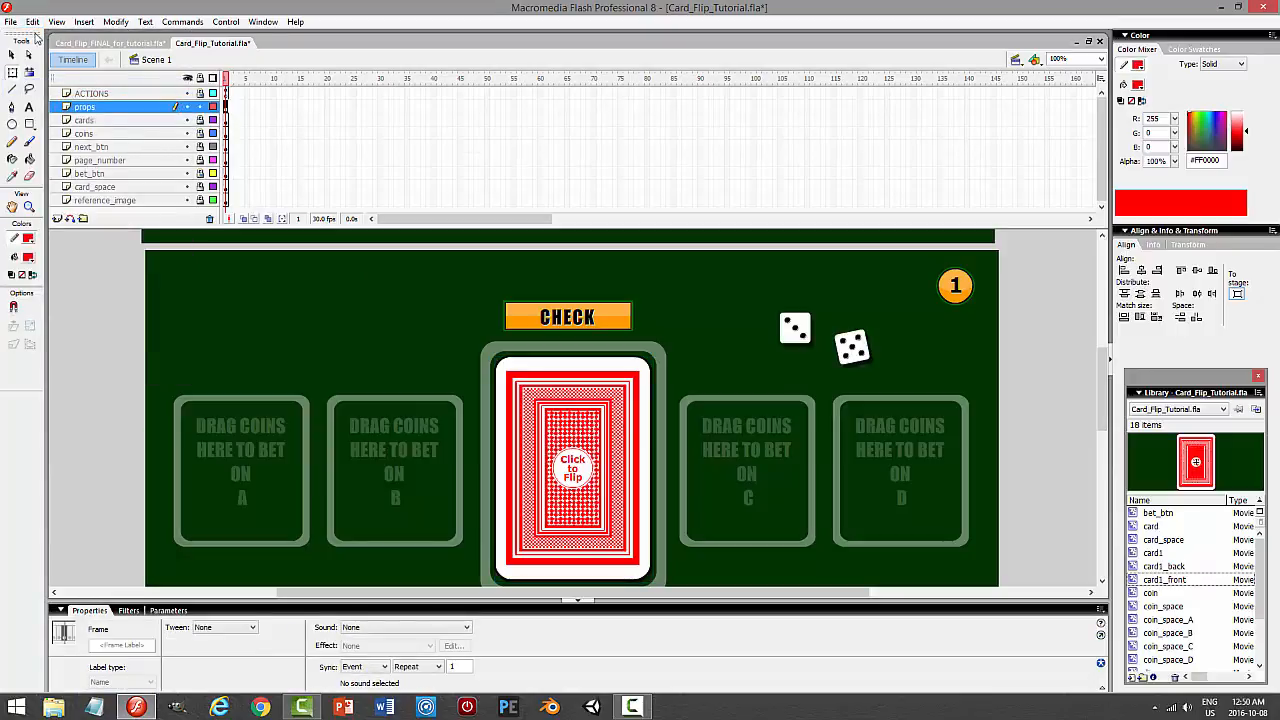
left_click(33, 22)
left_click(50, 115)
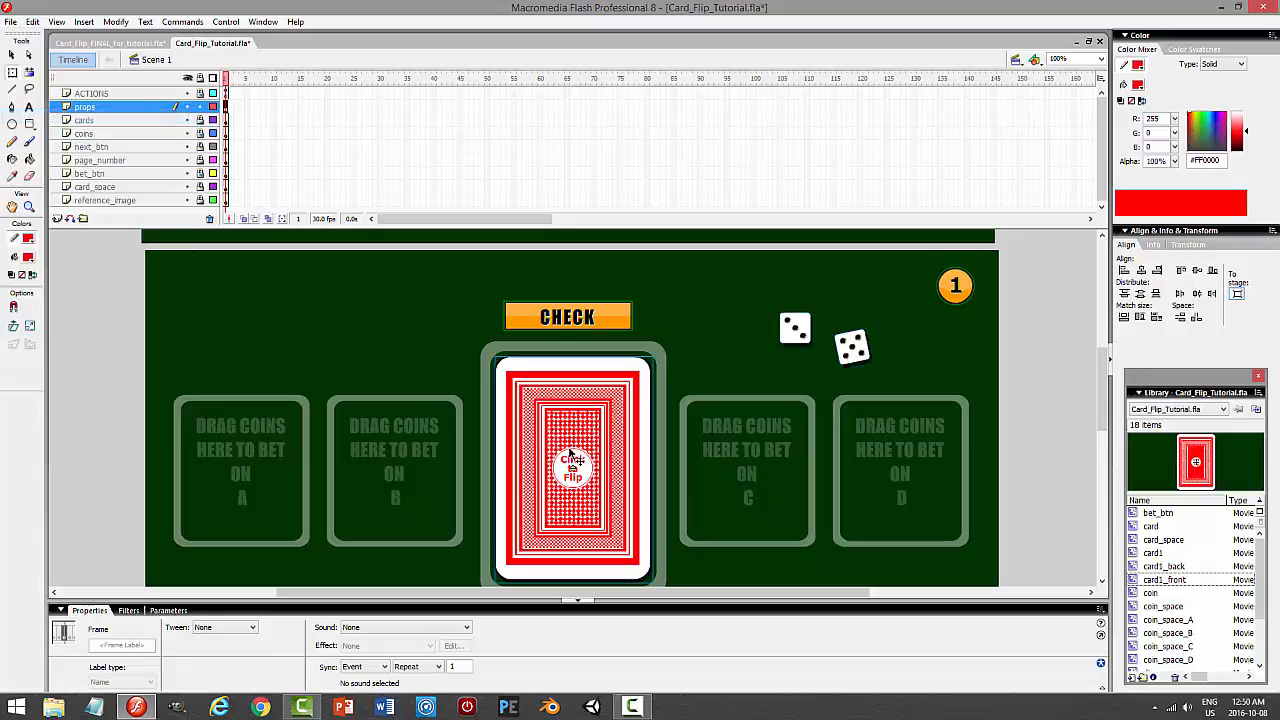
Move the pasted card to the stage's upper-left area and scale it down to about 122.6 by 175.8 px.
left_click_drag(500, 430, 222, 328)
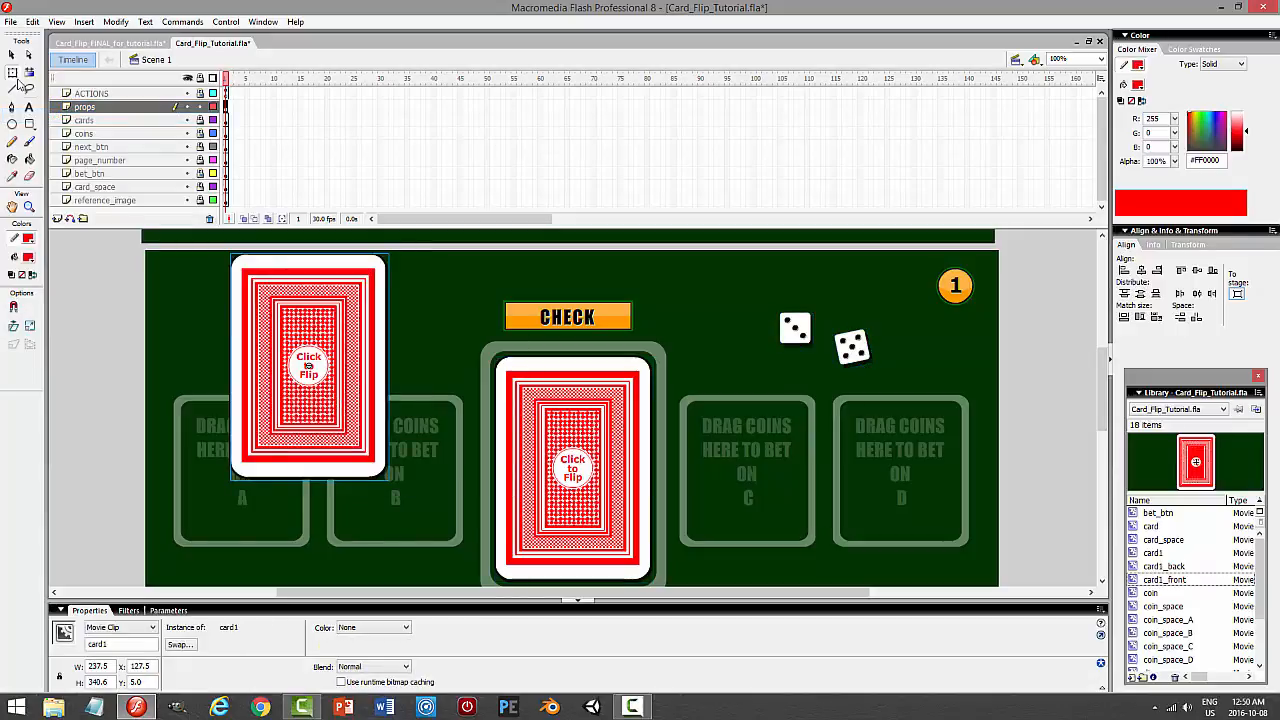
left_click(12, 72)
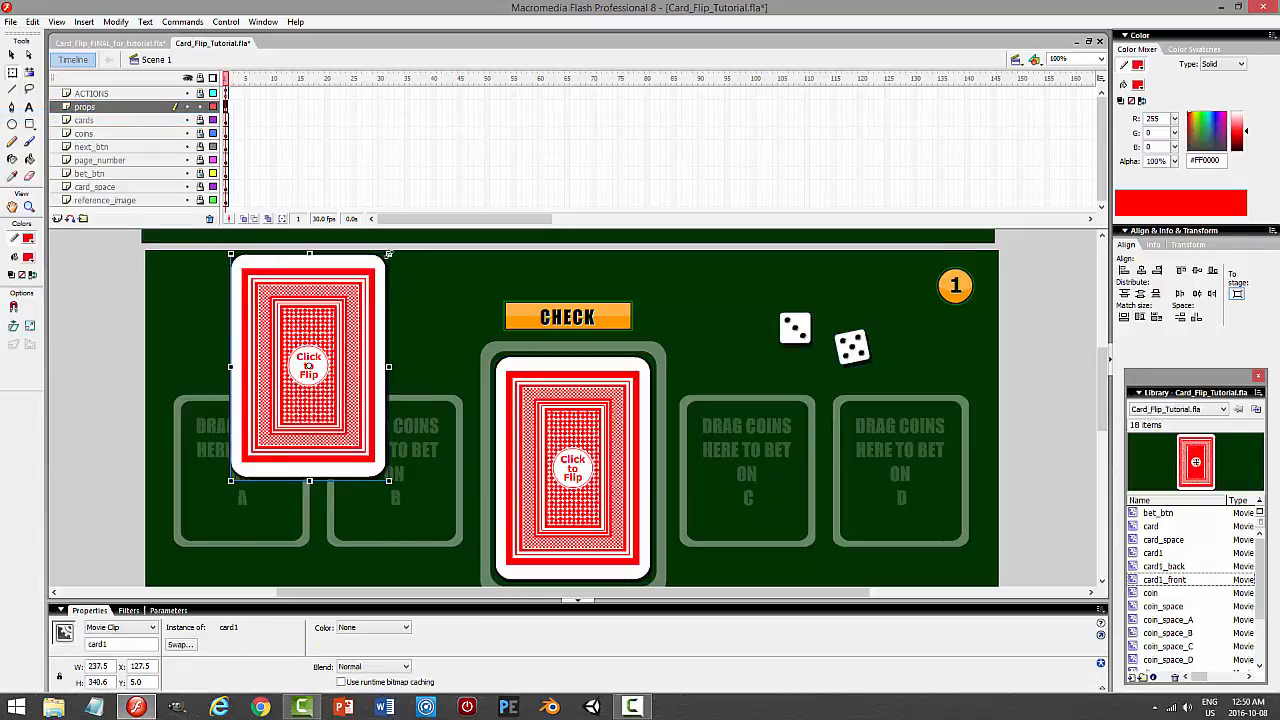
left_click_drag(388, 254, 331, 291)
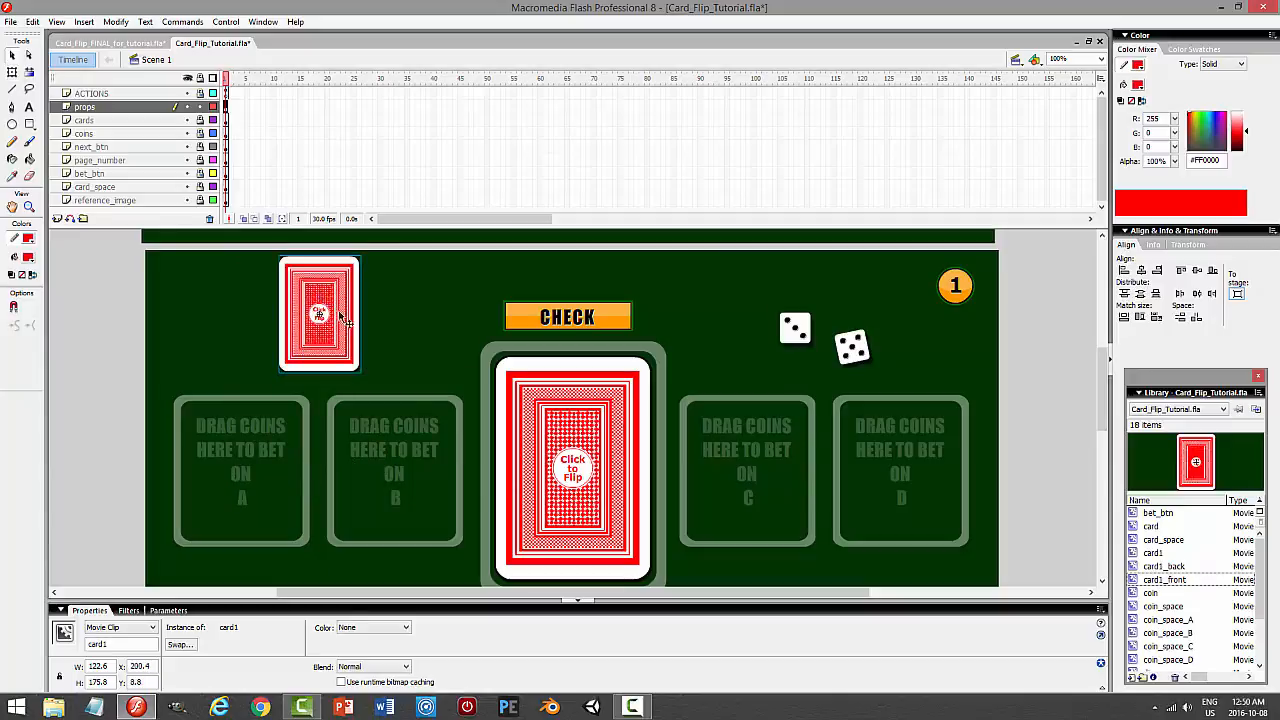
Delete the old card symbol from the library.
left_click(1163, 555)
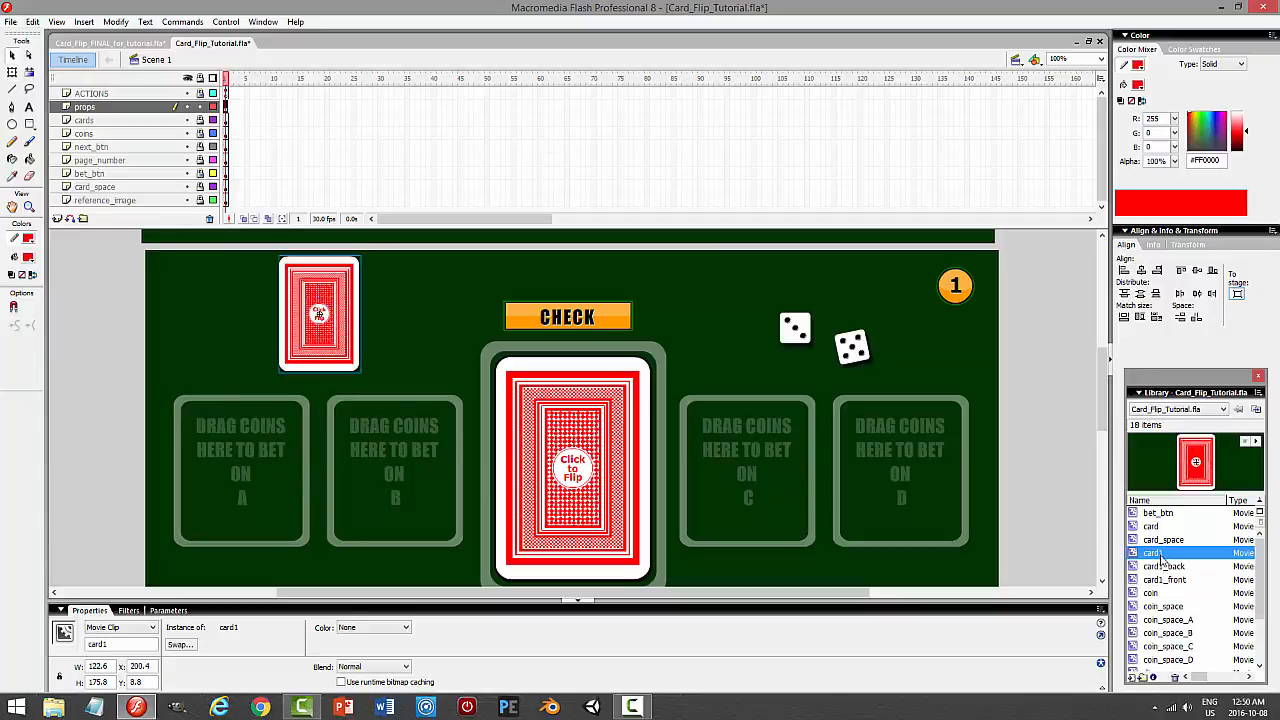
left_click(1151, 527)
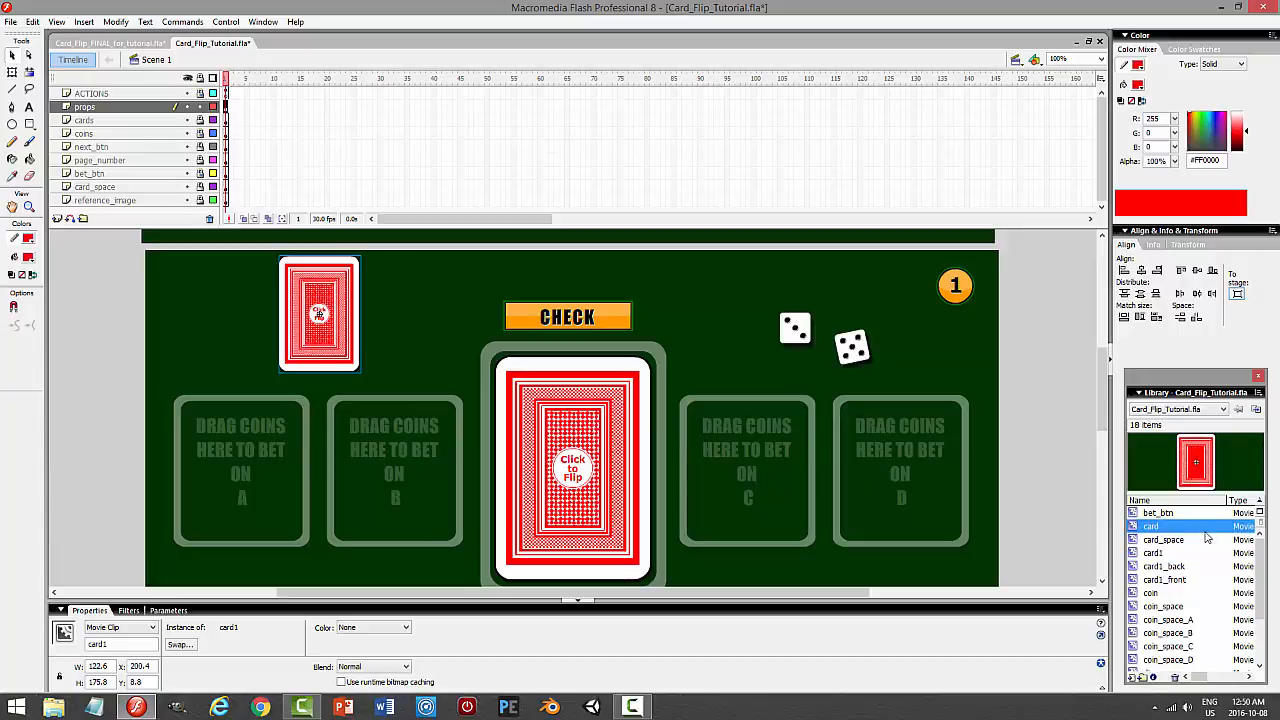
key("Delete")
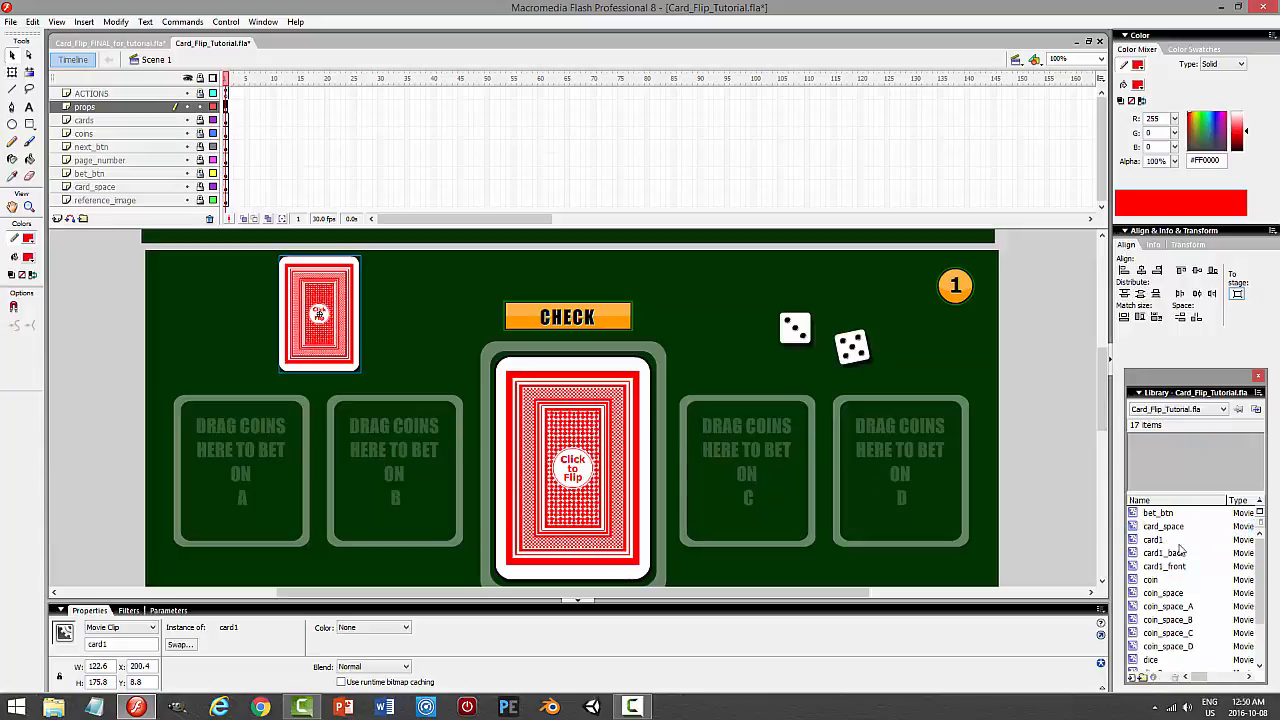
Duplicate the small card's symbol under the name "card".
right_click(341, 331)
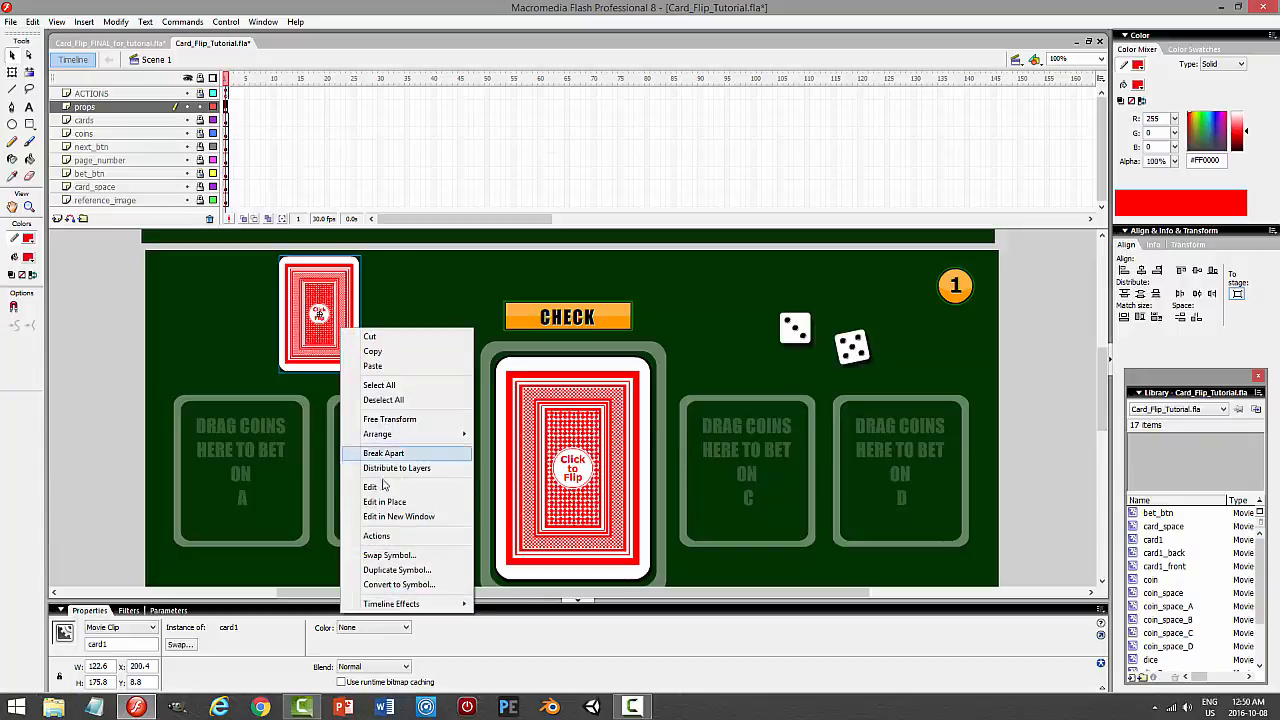
left_click(397, 569)
left_click(648, 358)
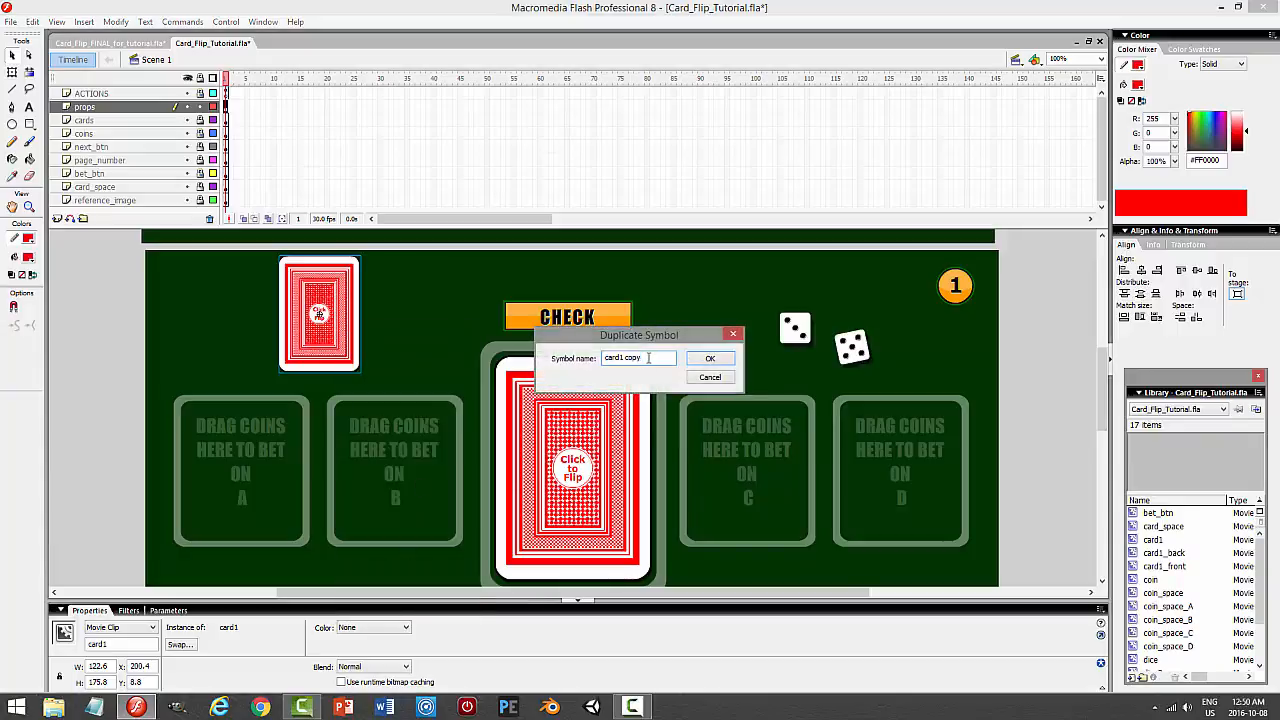
left_click_drag(648, 363, 624, 366)
key("BackSpace")
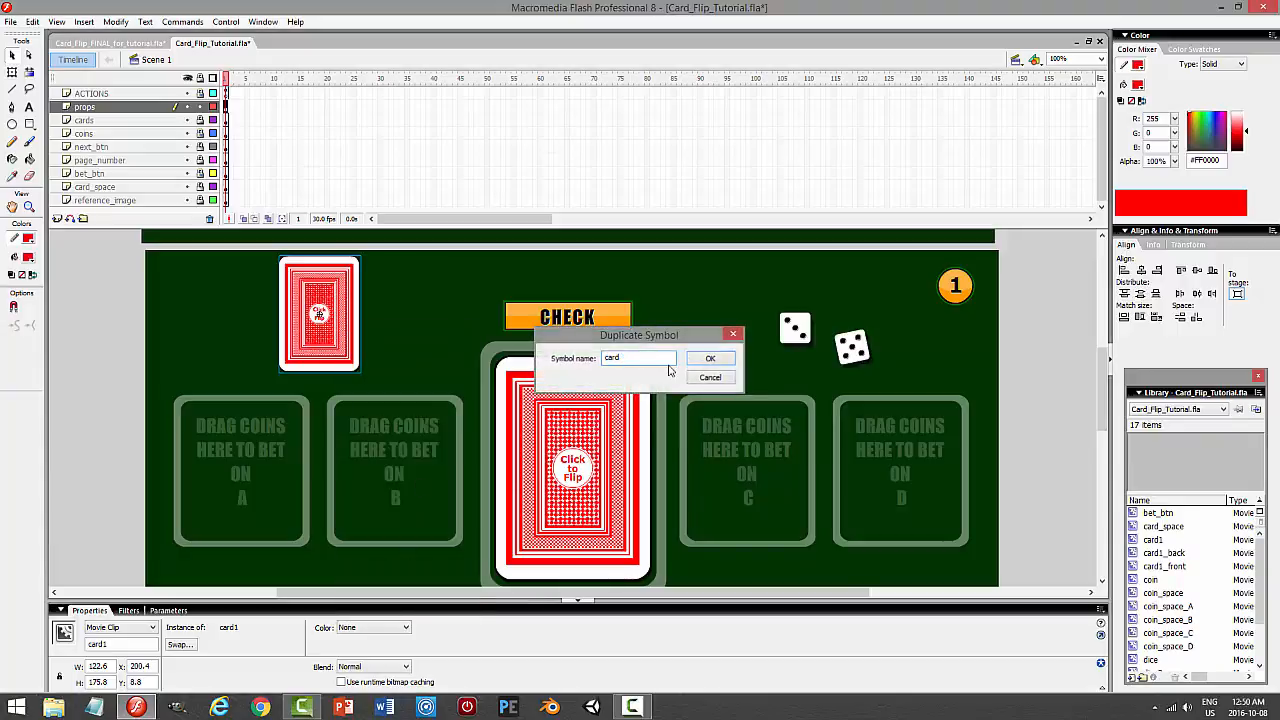
key("Return")
Inside the new card symbol, remove frames 2 to 10 from all layers and delete the ACTIONS layer.
double_click(320, 312)
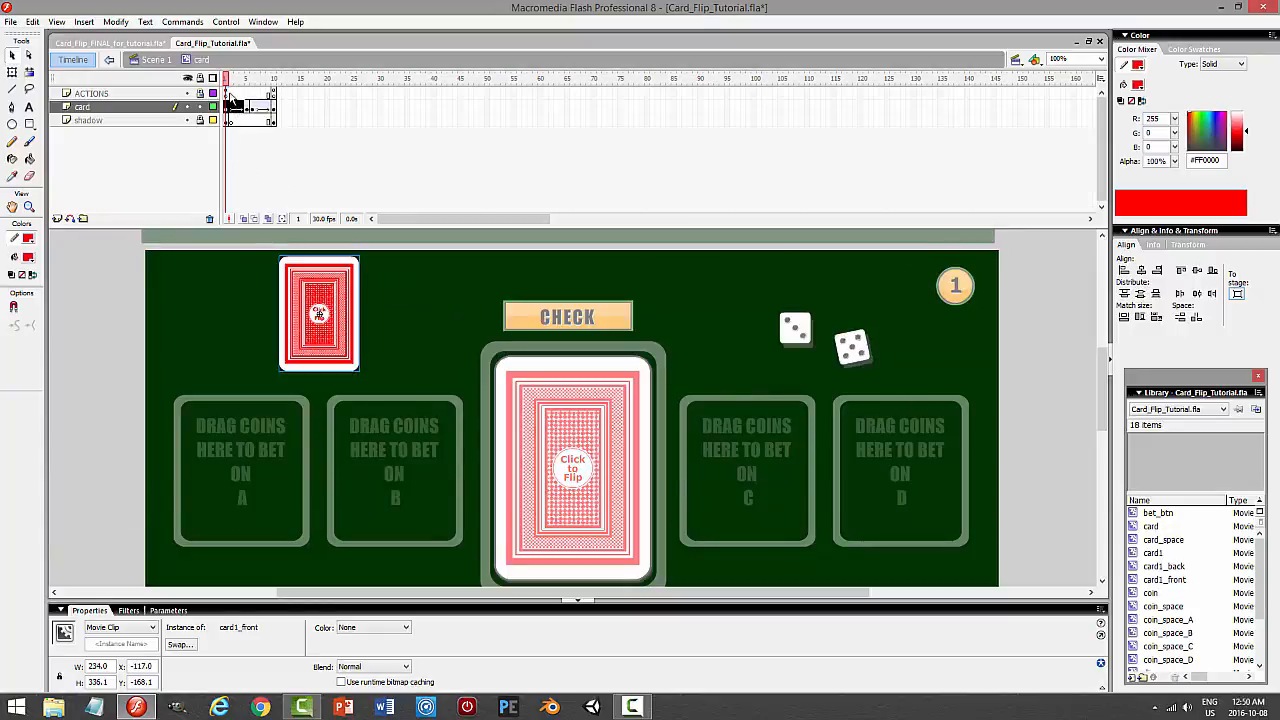
left_click_drag(230, 94, 274, 124)
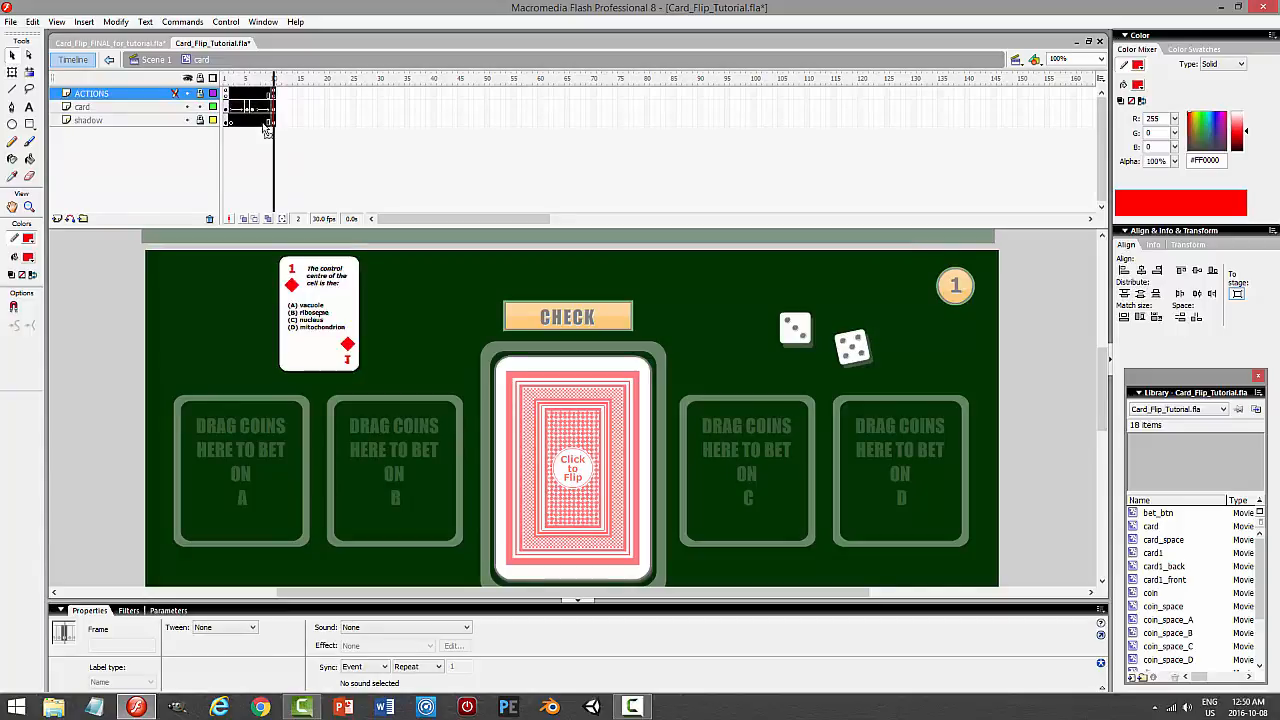
right_click(267, 126)
left_click(300, 164)
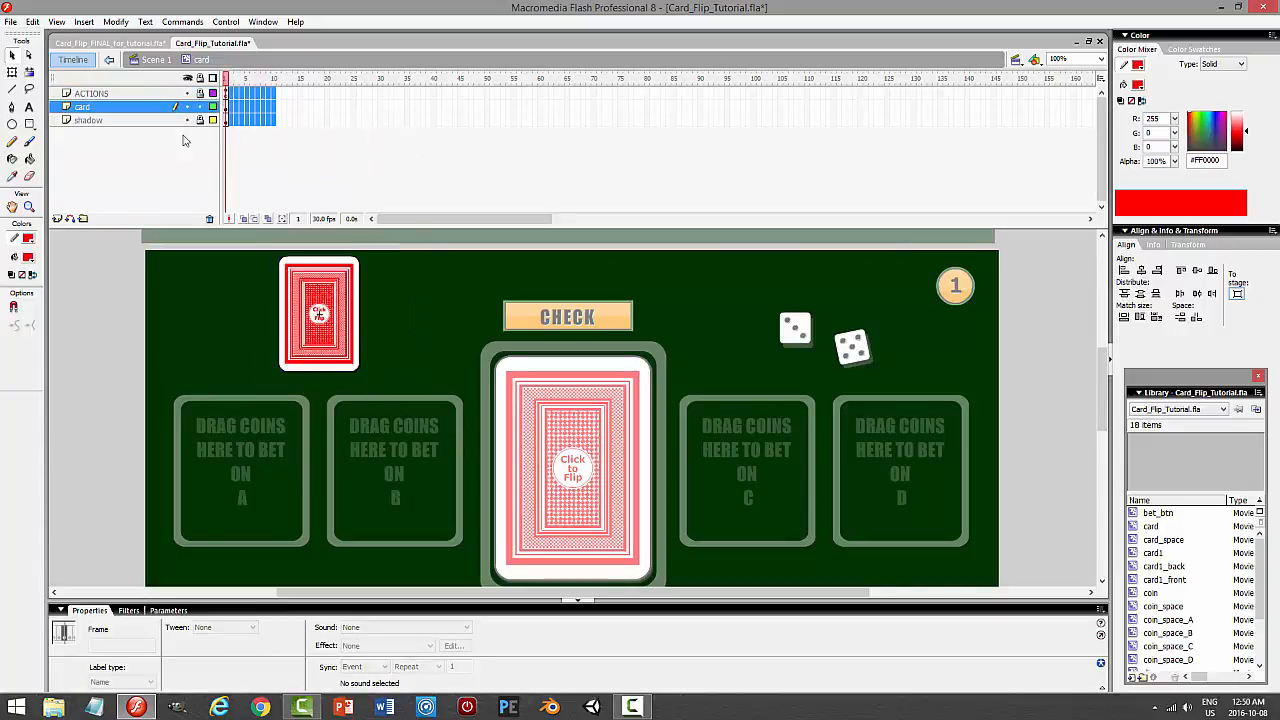
left_click(140, 93)
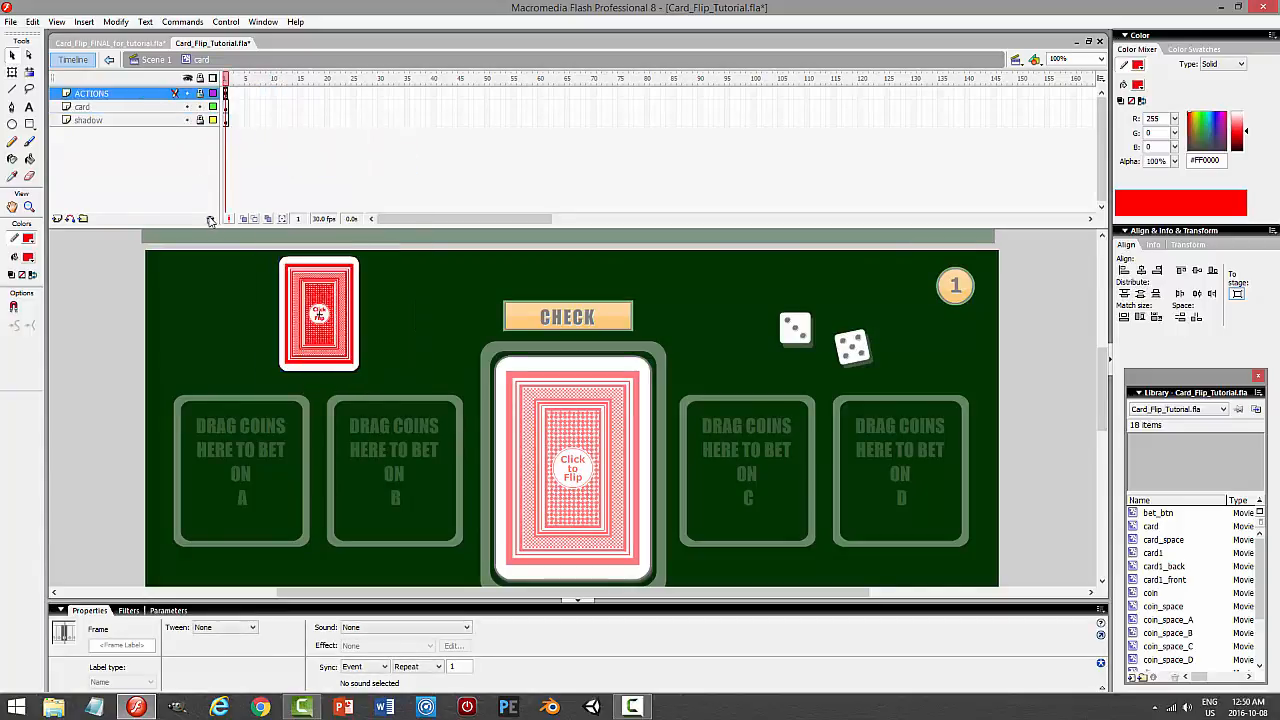
left_click(210, 218)
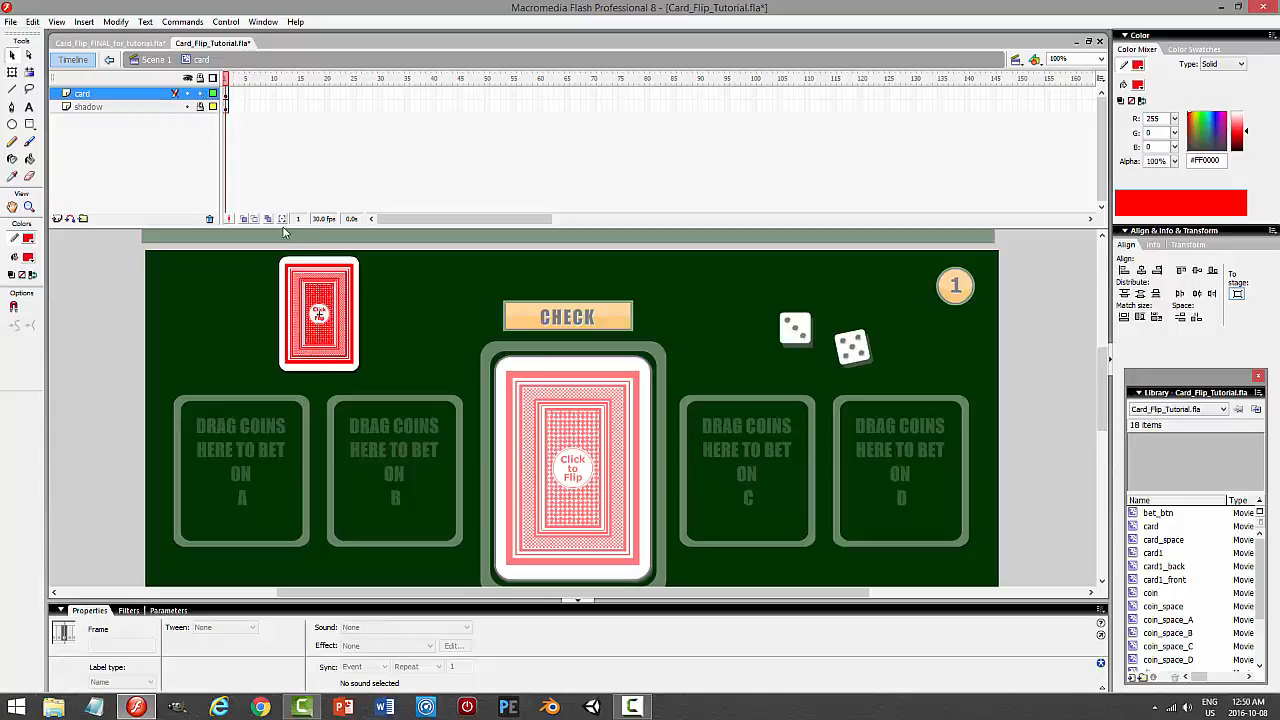
Look inside the small card's card1_front symbol and return to Scene 1.
double_click(319, 289)
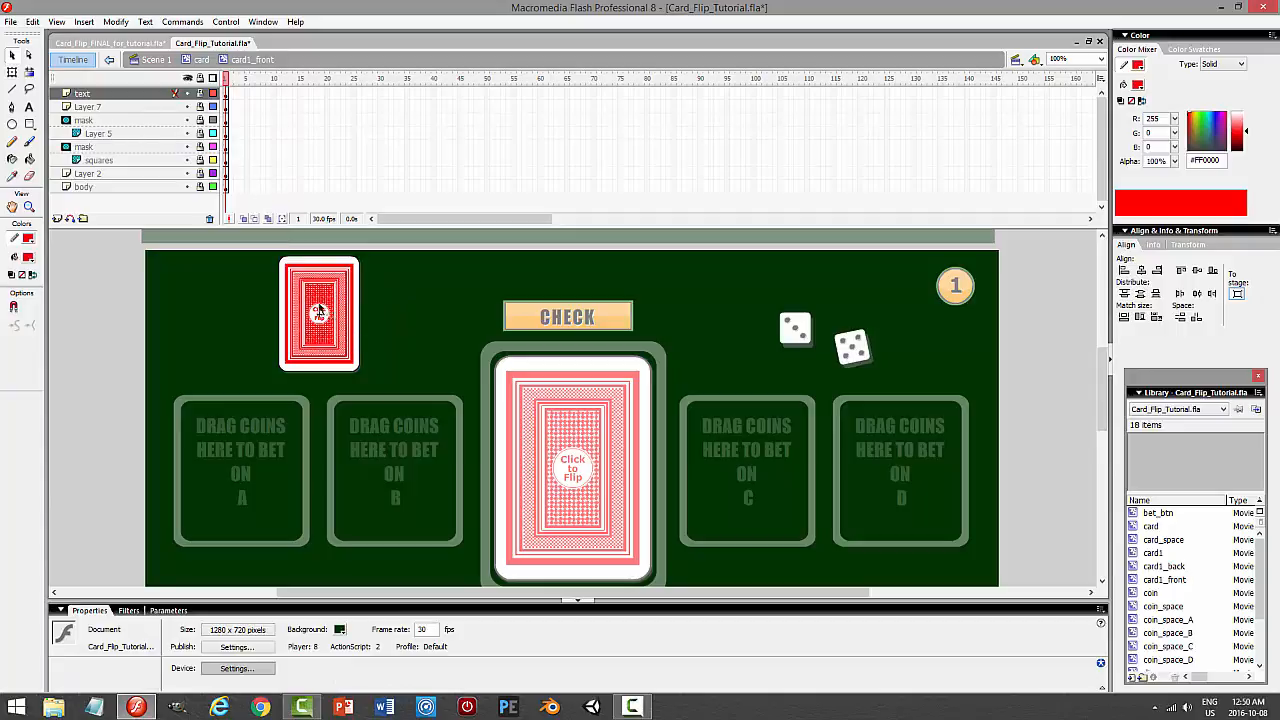
left_click(201, 59)
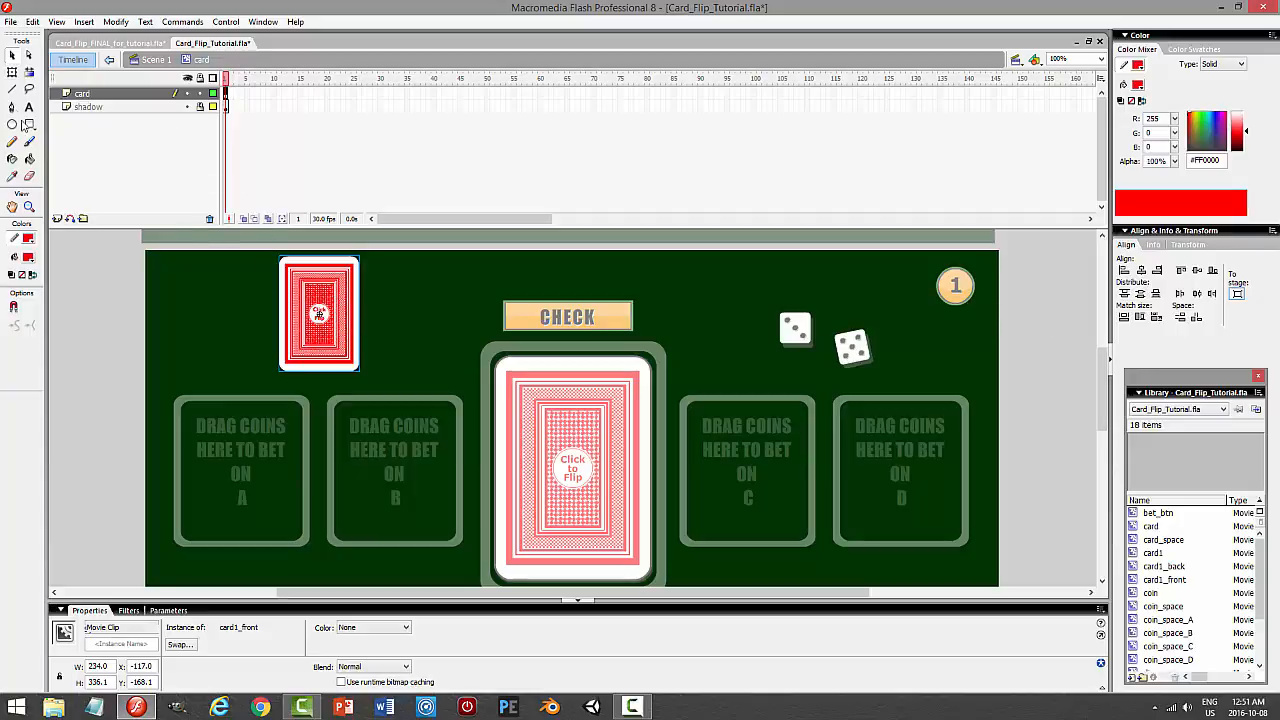
left_click(152, 60)
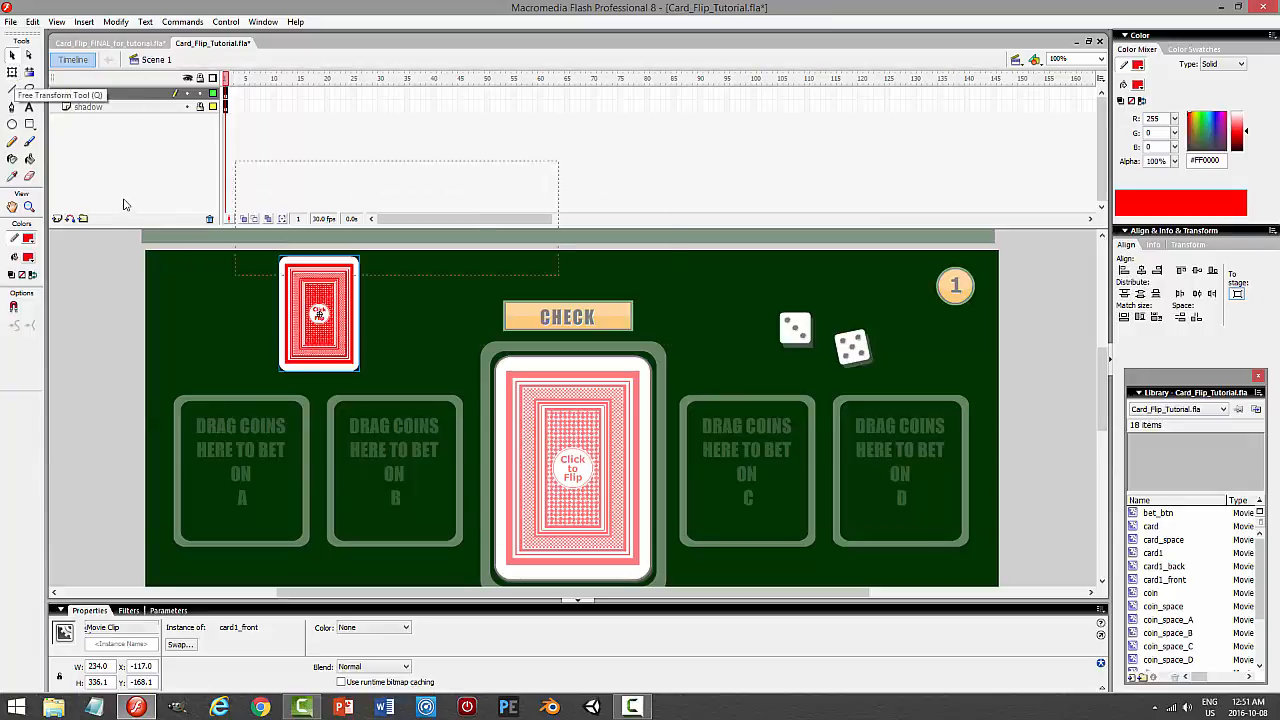
Scale the small card down to about 83 by 119 px and add an overlapping copy rotated slightly clockwise.
left_click(14, 80)
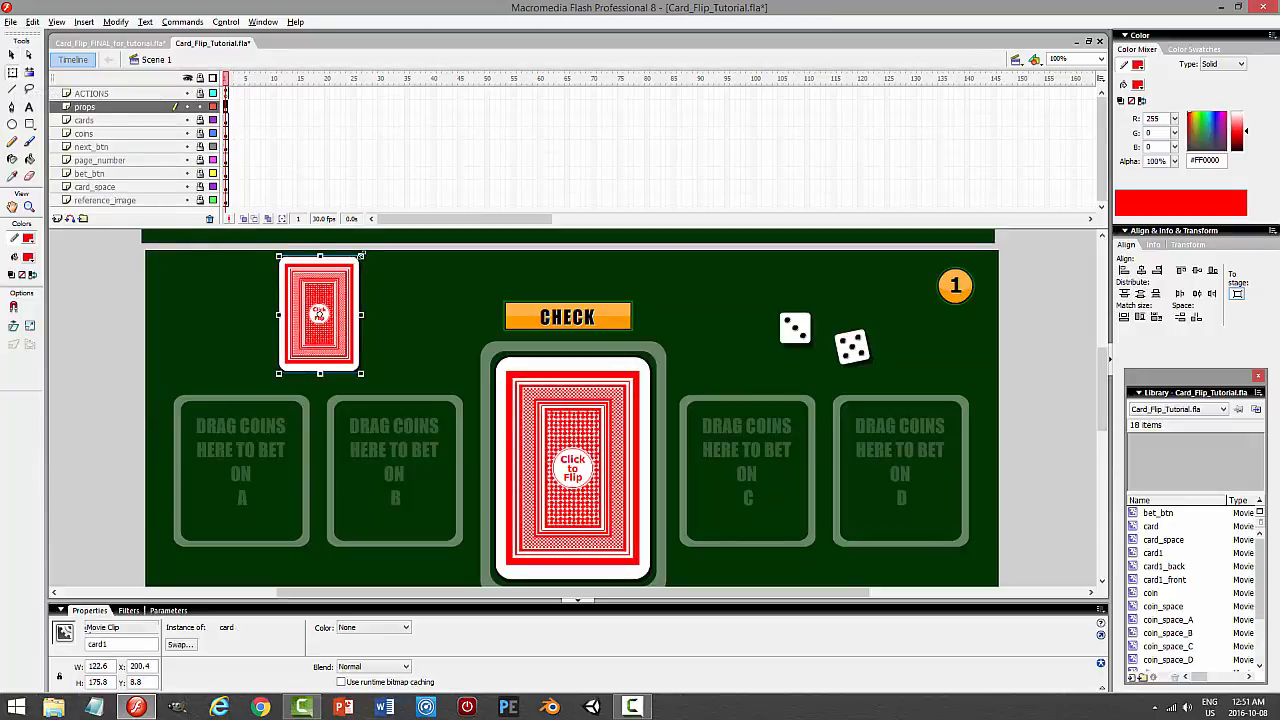
left_click_drag(361, 256, 351, 330)
left_click(392, 396)
left_click(14, 57)
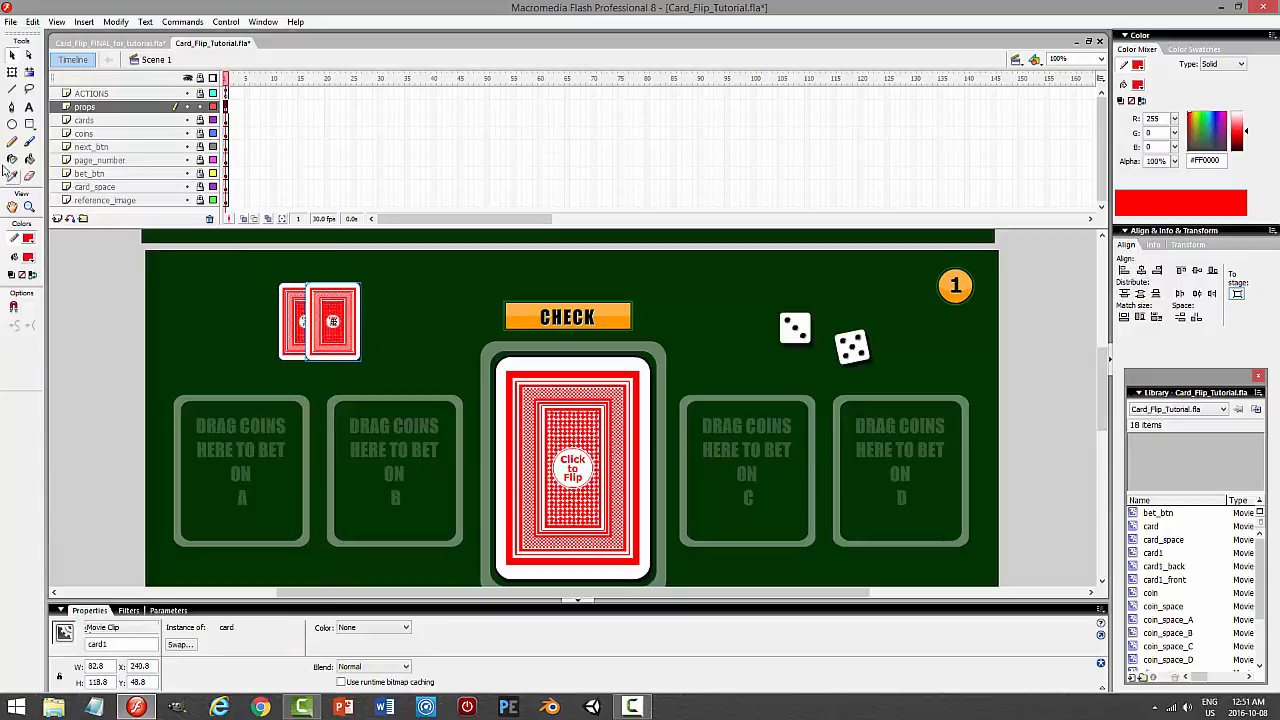
left_click(12, 72)
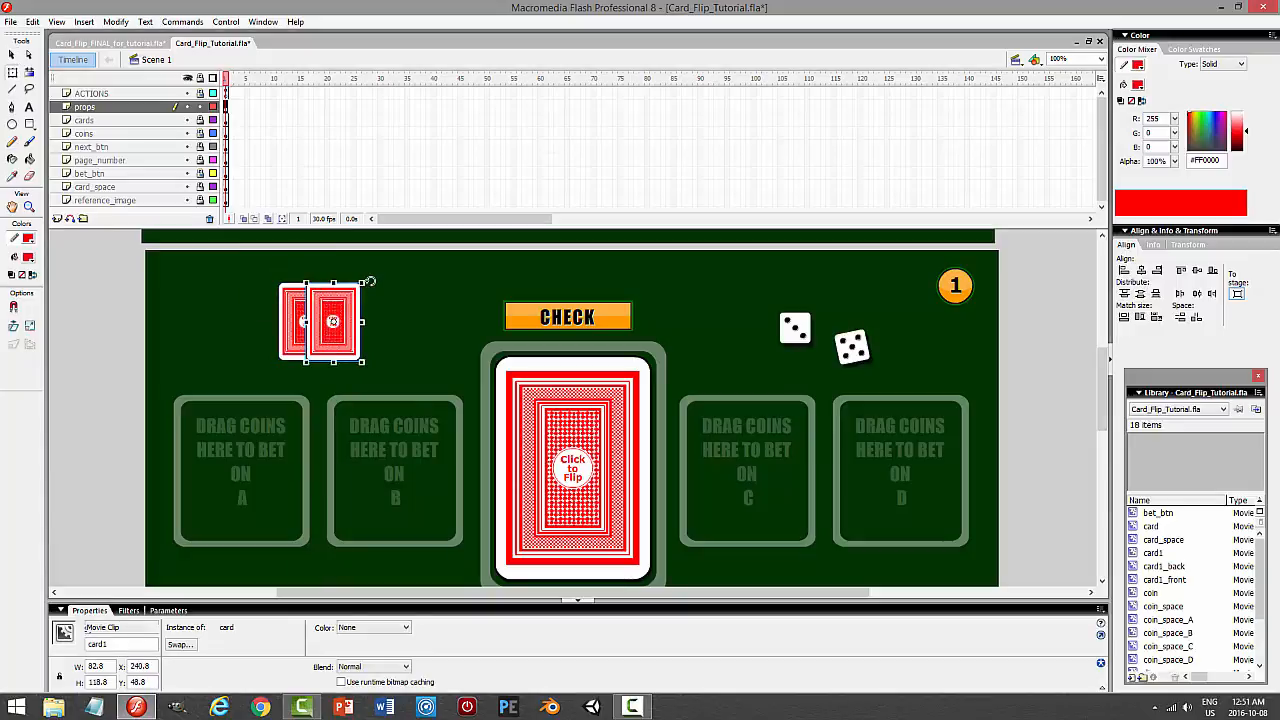
left_click_drag(369, 282, 427, 312)
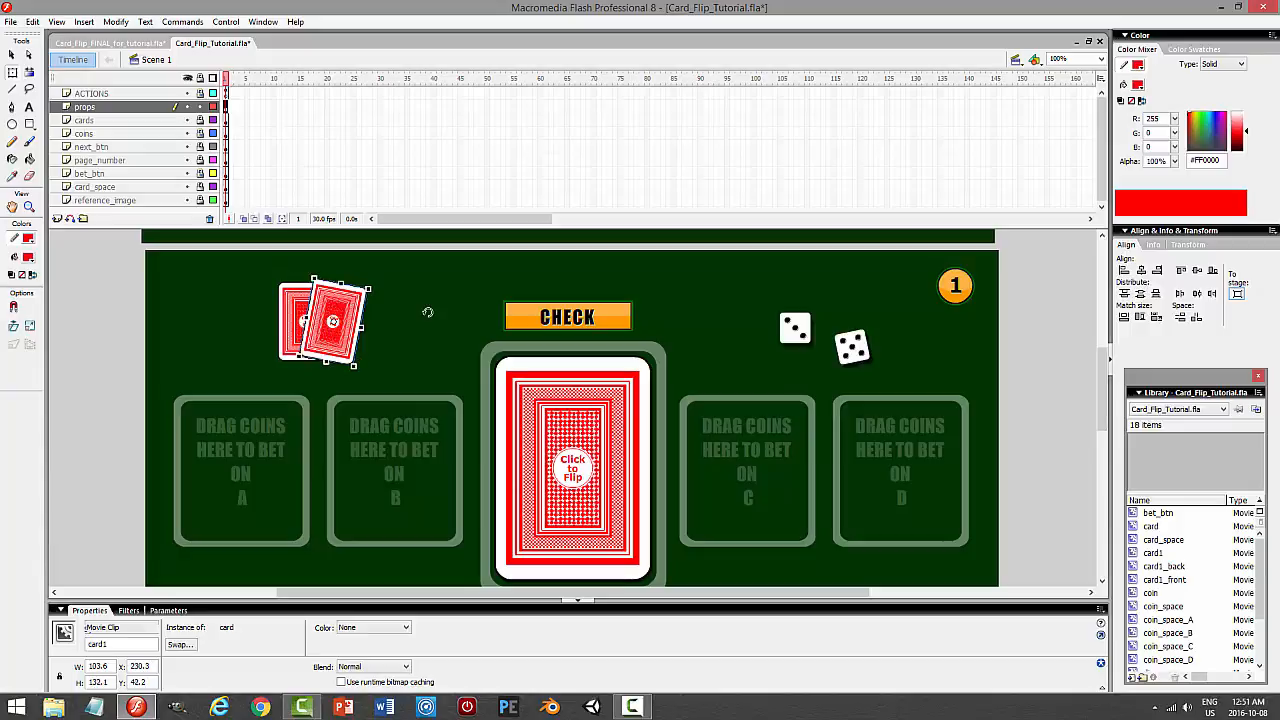
Add a third small card rotated counterclockwise and place it over the right side of the pile at X 246.6, Y 25.0.
left_click(297, 307)
left_click_drag(285, 312, 261, 312)
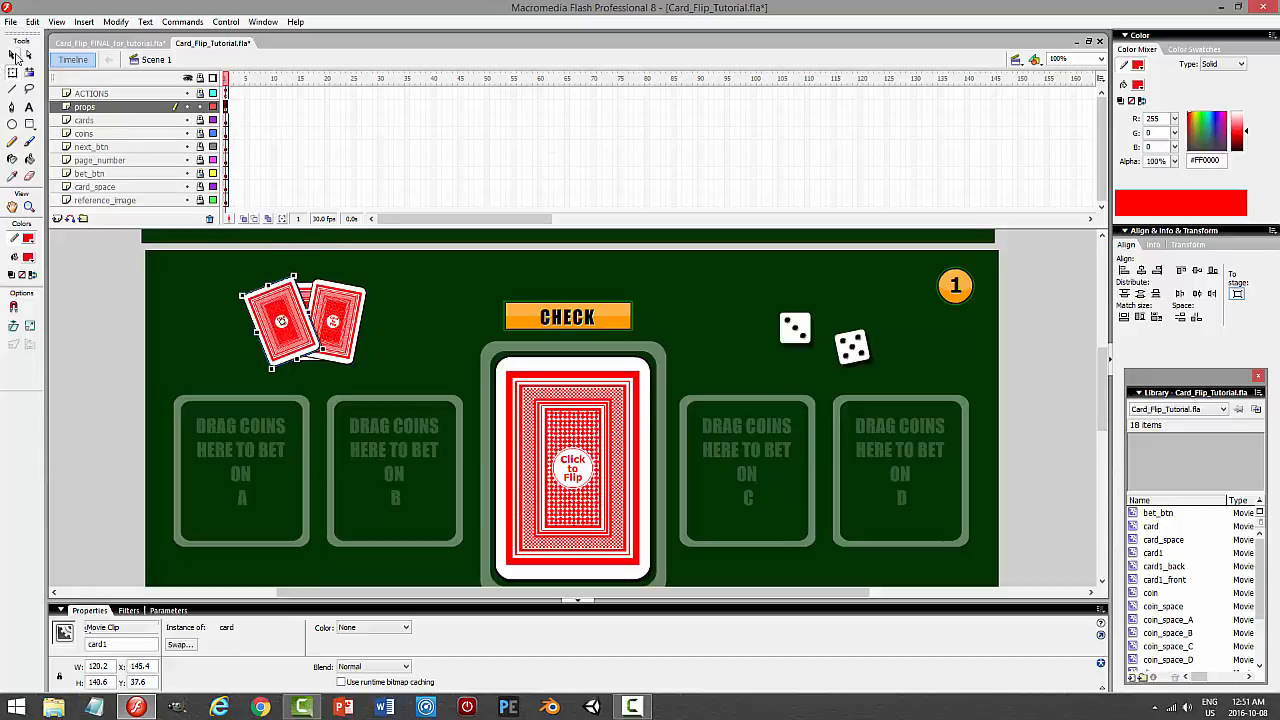
left_click(12, 54)
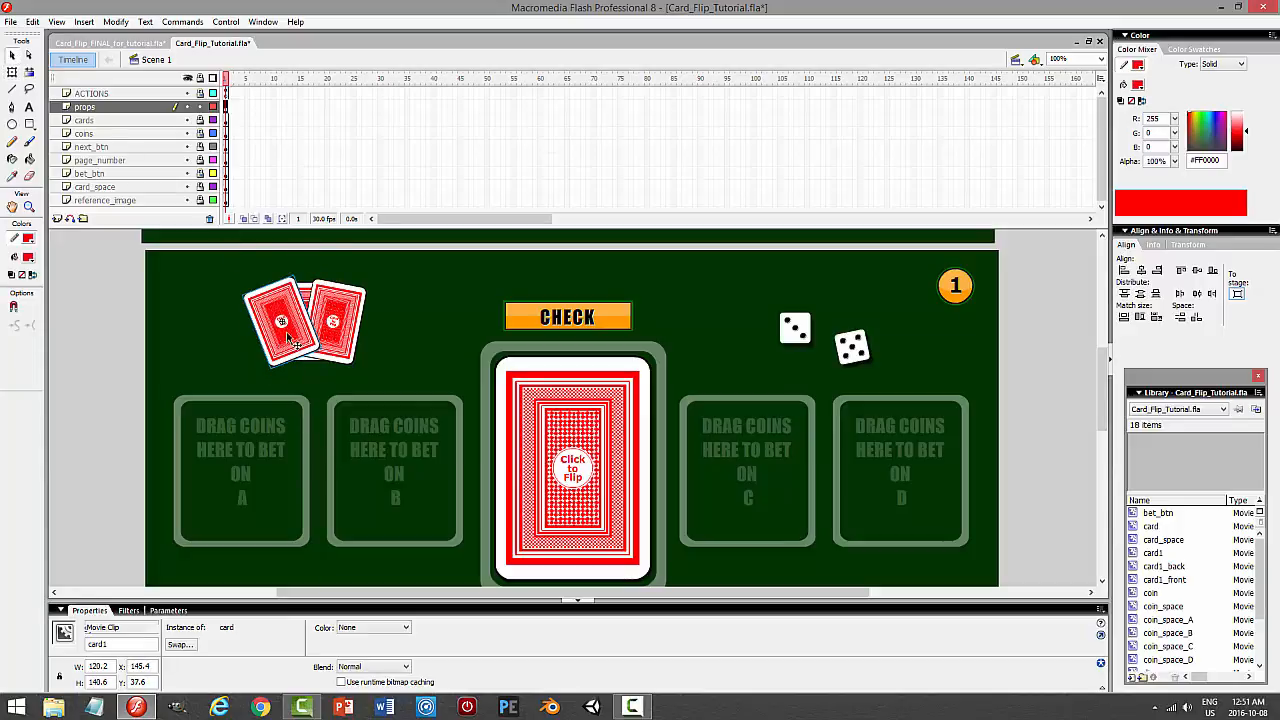
left_click_drag(289, 340, 425, 322)
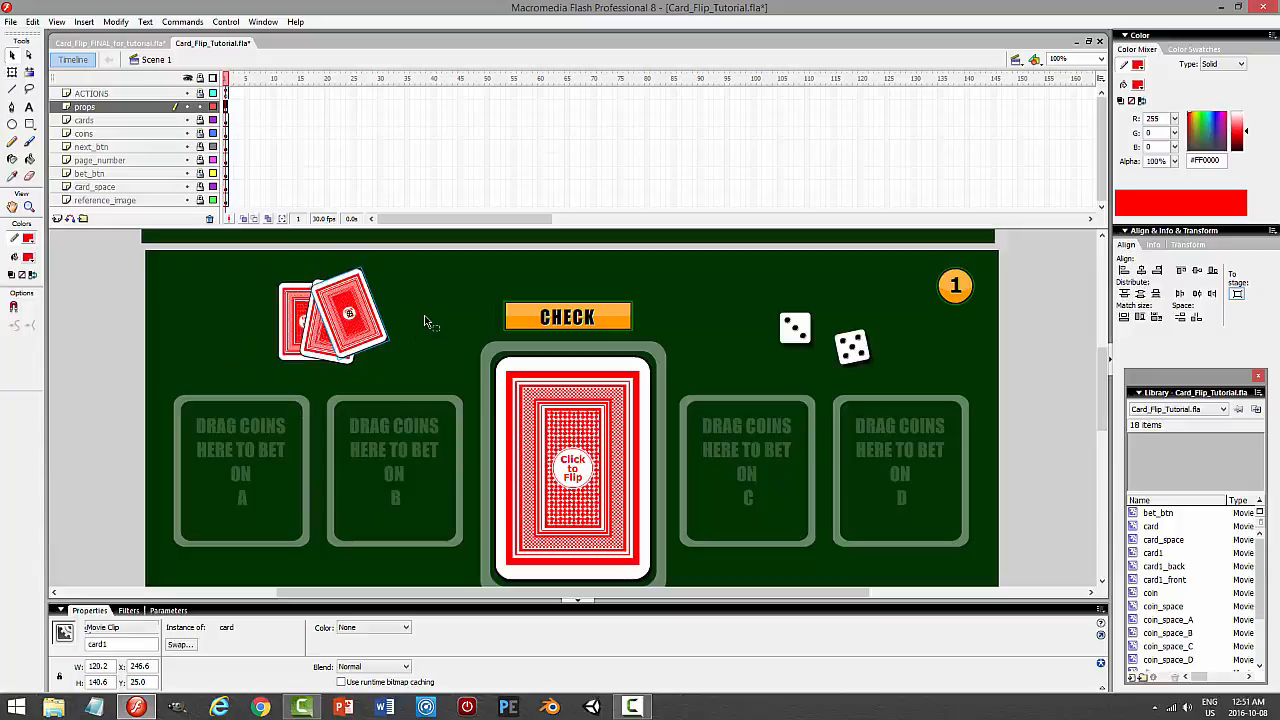
left_click(425, 322)
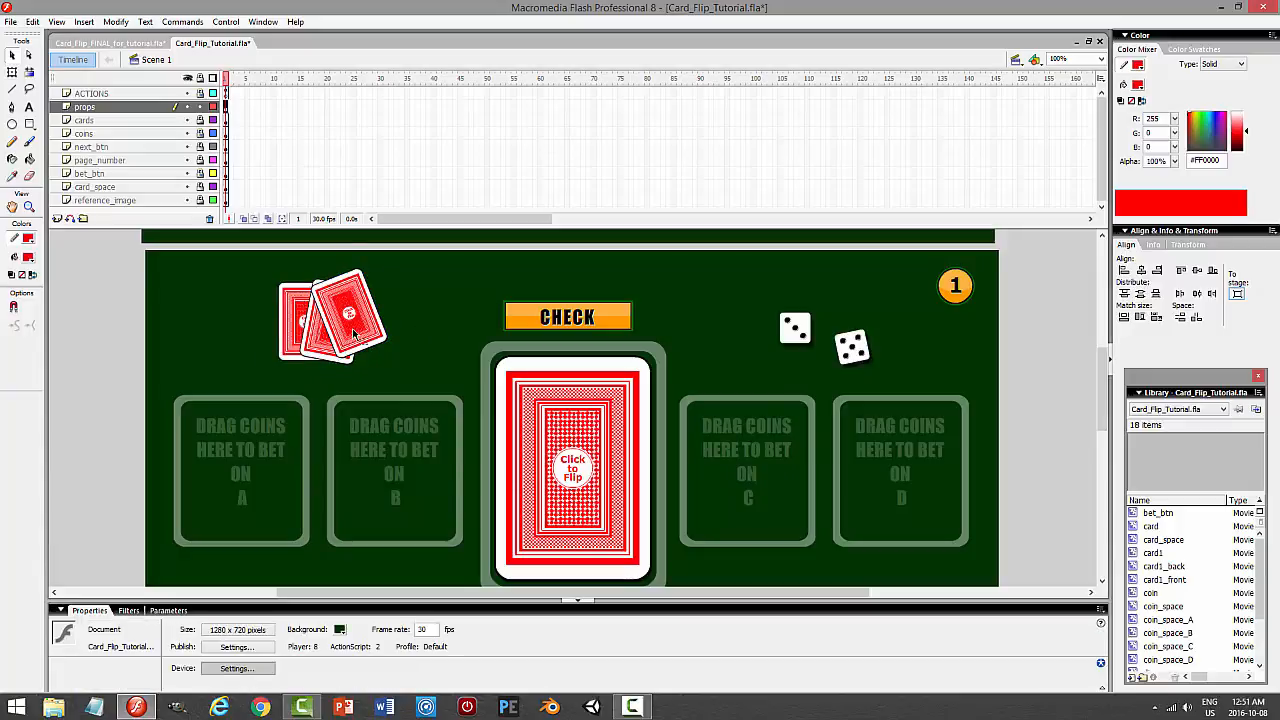
Move the three small cards together into the stage's upper-left corner and preview the movie.
key("ctrl+a")
mouse_move(354, 334)
left_mouse_down()
mouse_move(264, 331)
mouse_move(368, 322)
left_mouse_up()
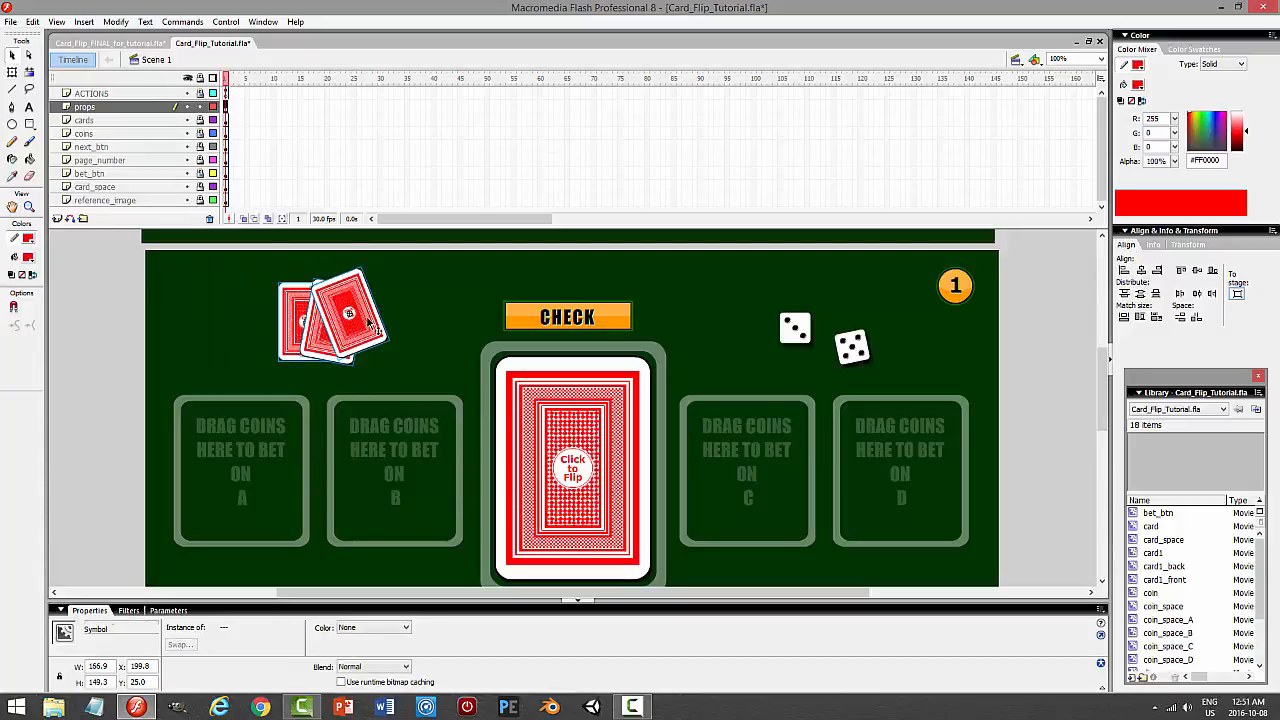
left_click(349, 346)
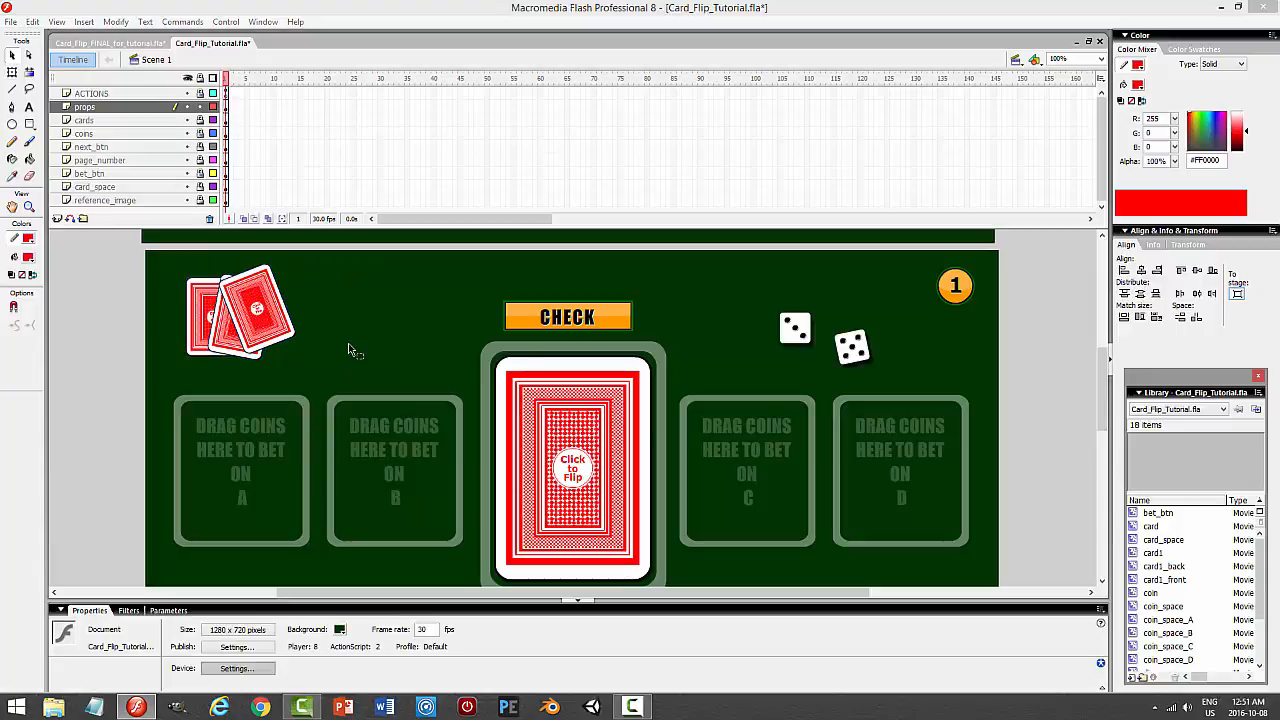
key("ctrl+Return")
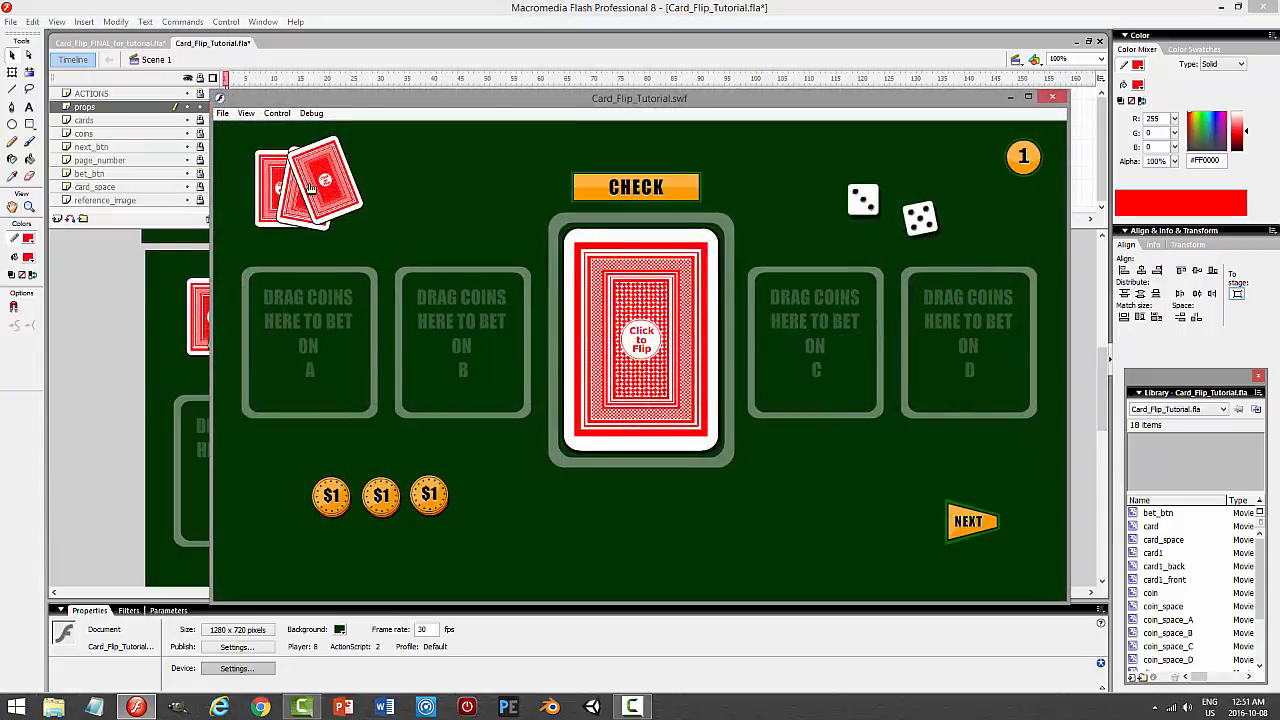
Close the movie preview and delete the on(press) script from the topmost small card in the pile.
left_click(1055, 96)
left_click(268, 310)
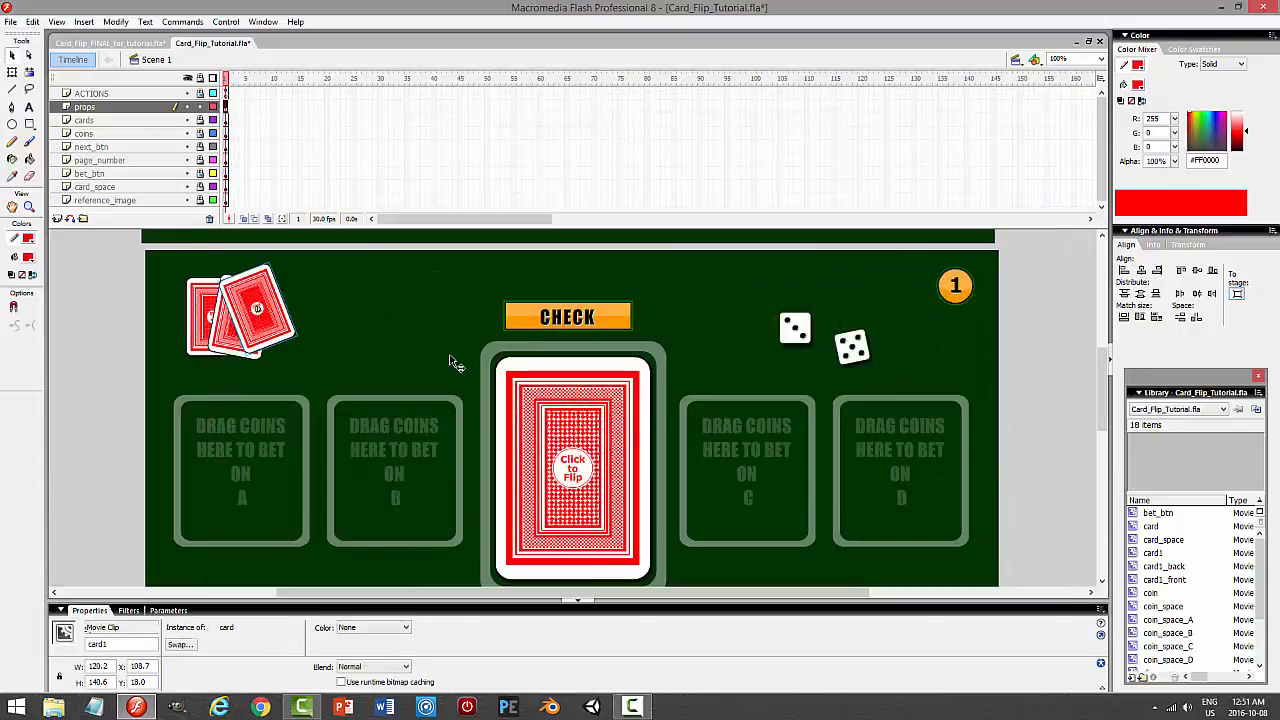
key("F9")
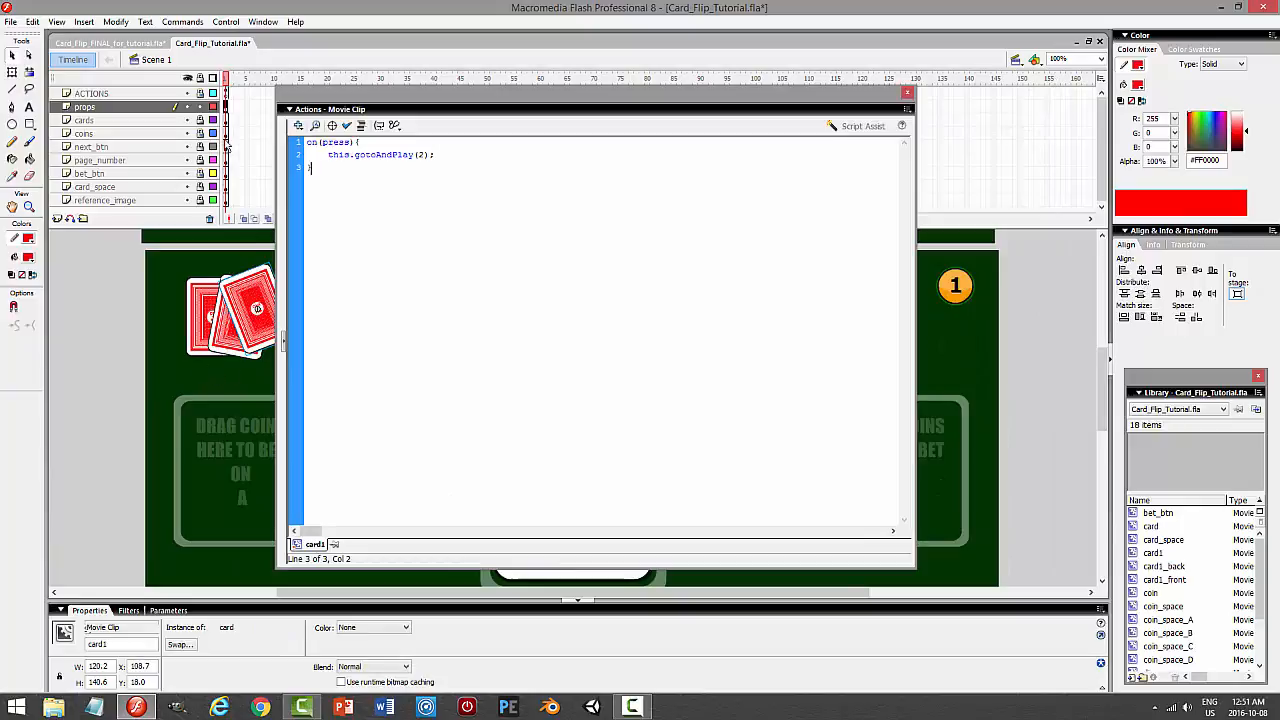
left_click_drag(311, 170, 306, 141)
key("Delete")
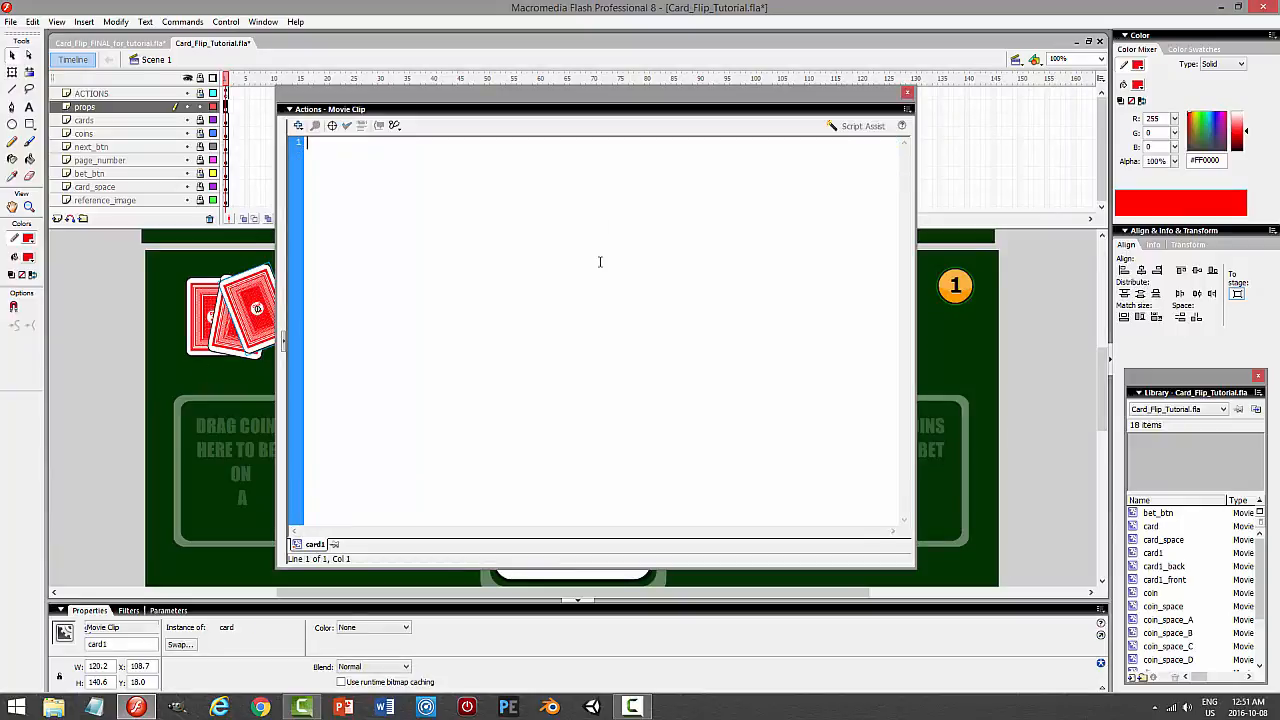
key("F9")
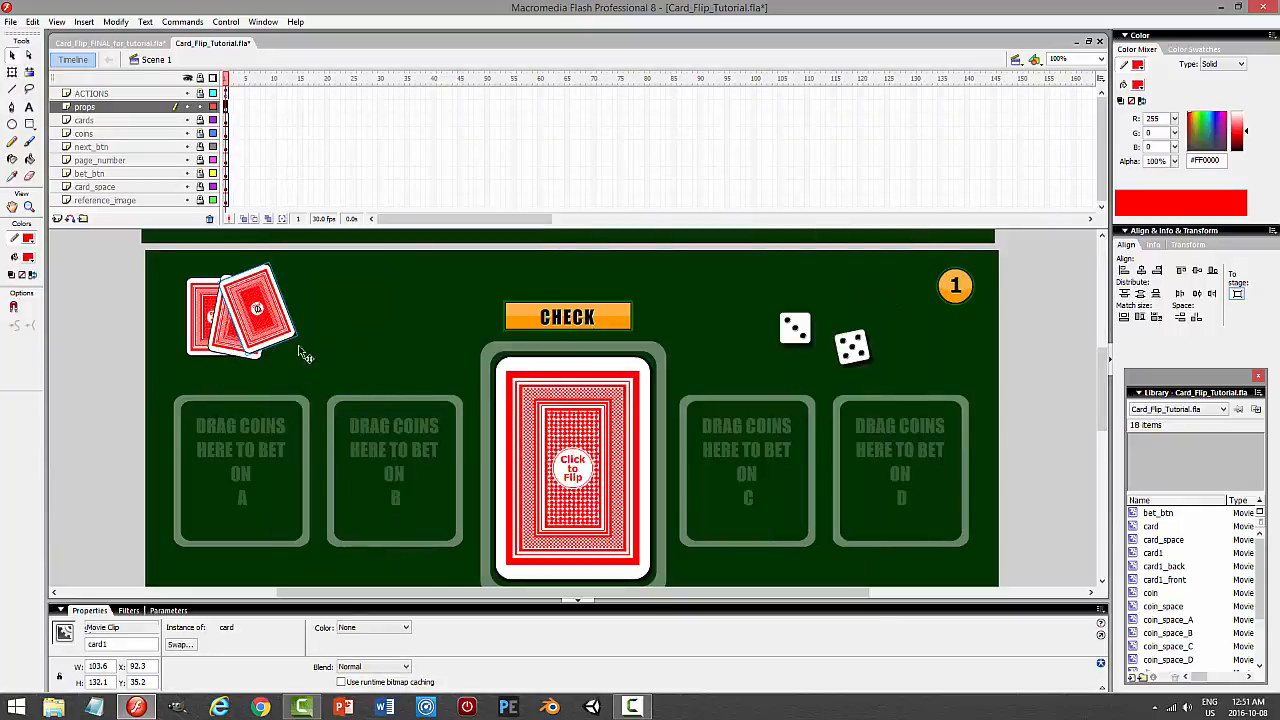
Delete the on(press) script from the middle small card in the pile.
left_click(317, 349)
left_click(261, 342)
key("F9")
left_click_drag(311, 189, 305, 143)
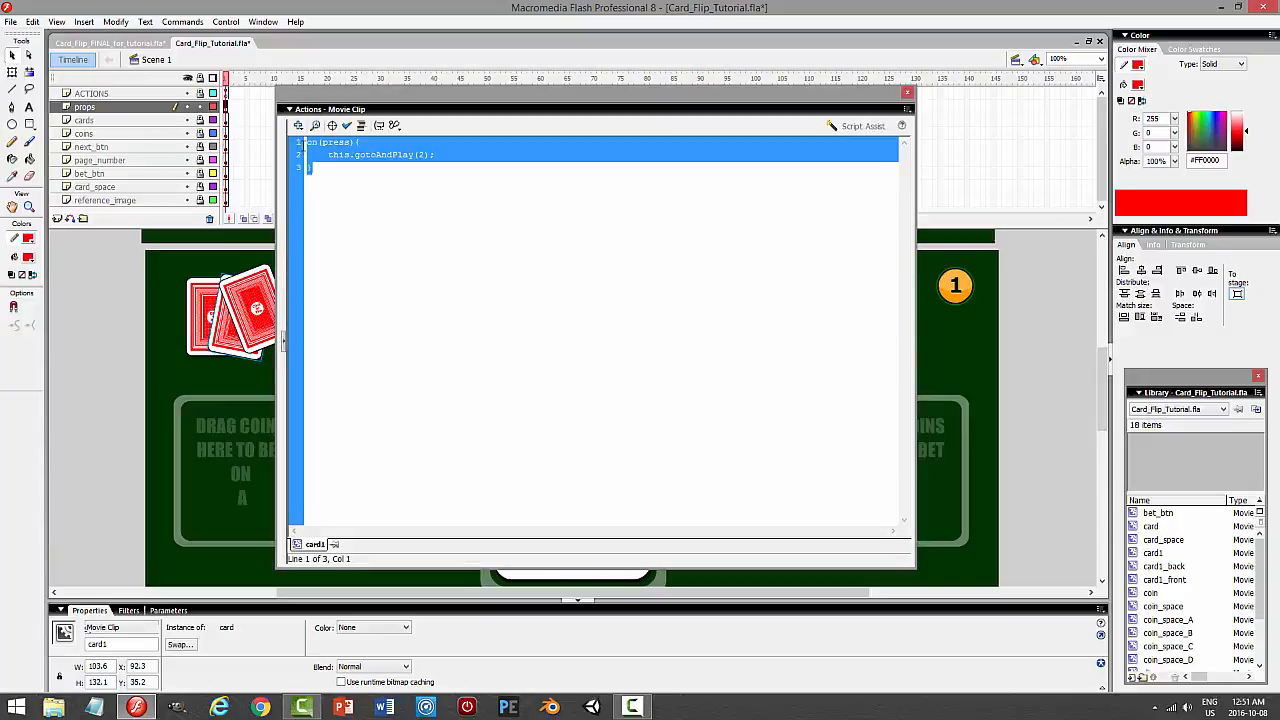
key("Delete")
key("F9")
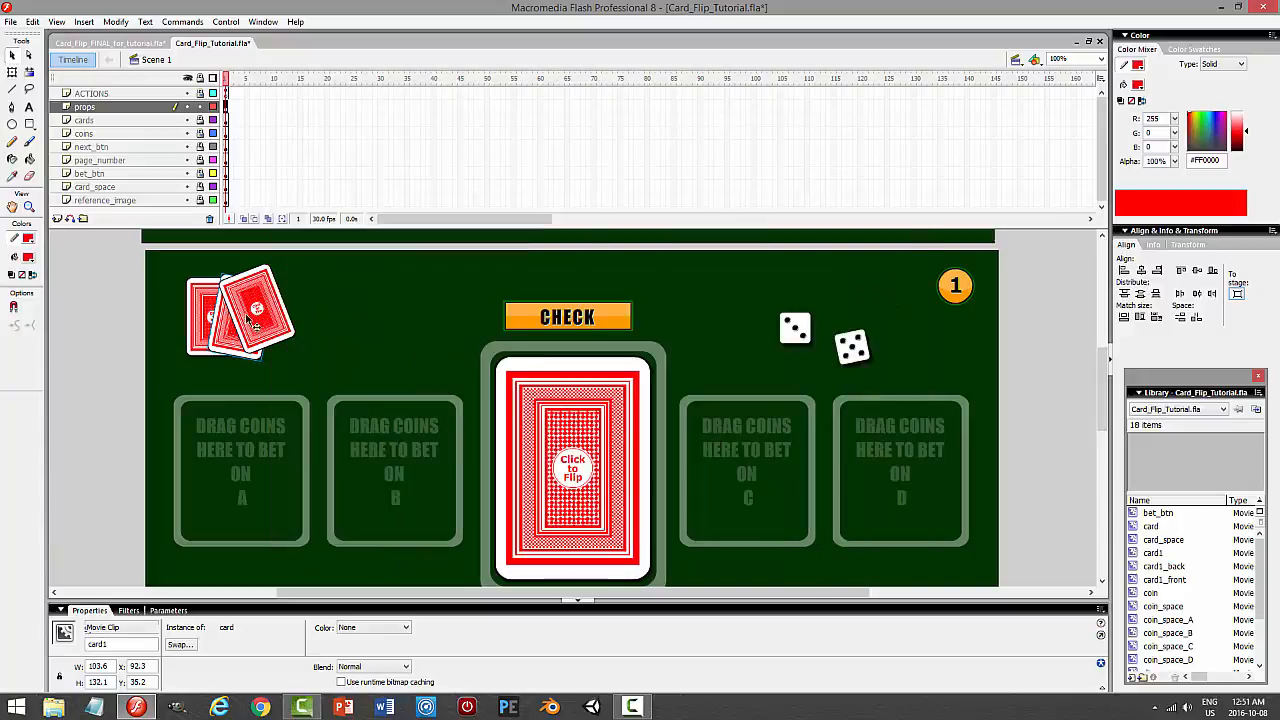
Delete the on(press) script from the upright small card at the back of the pile.
left_click(199, 310)
key("F9")
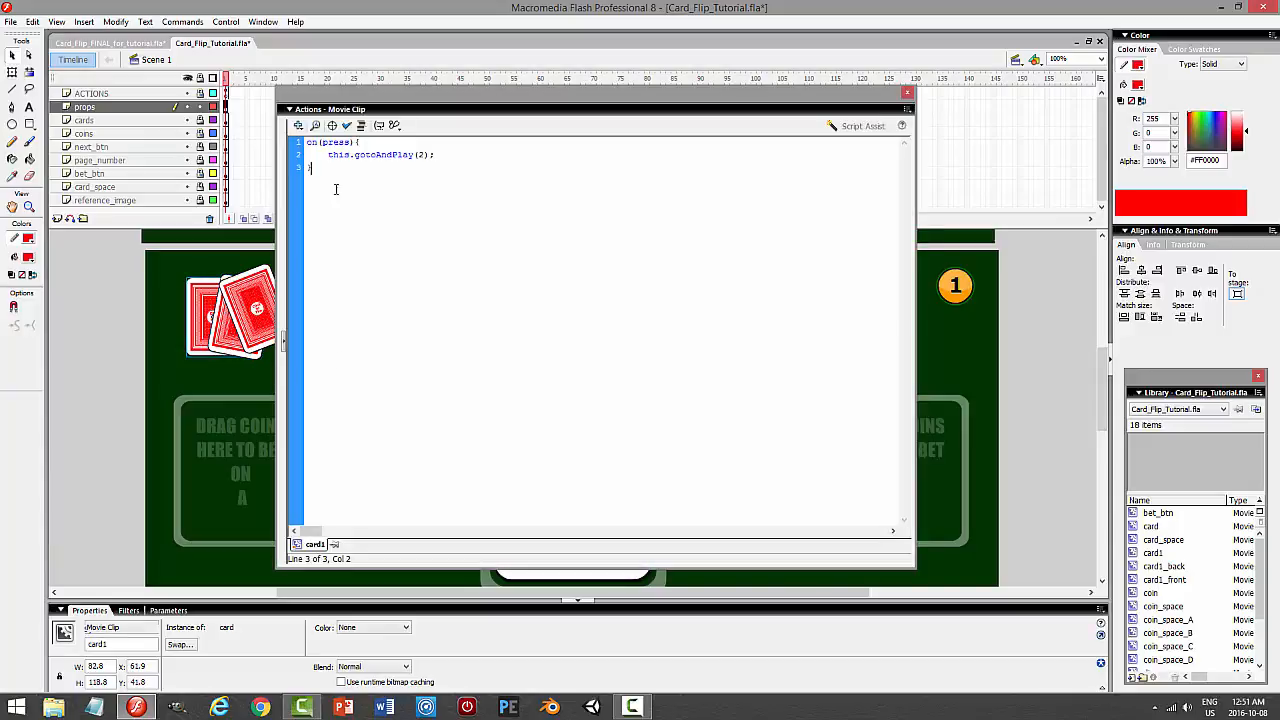
left_click_drag(336, 189, 298, 143)
key("Delete")
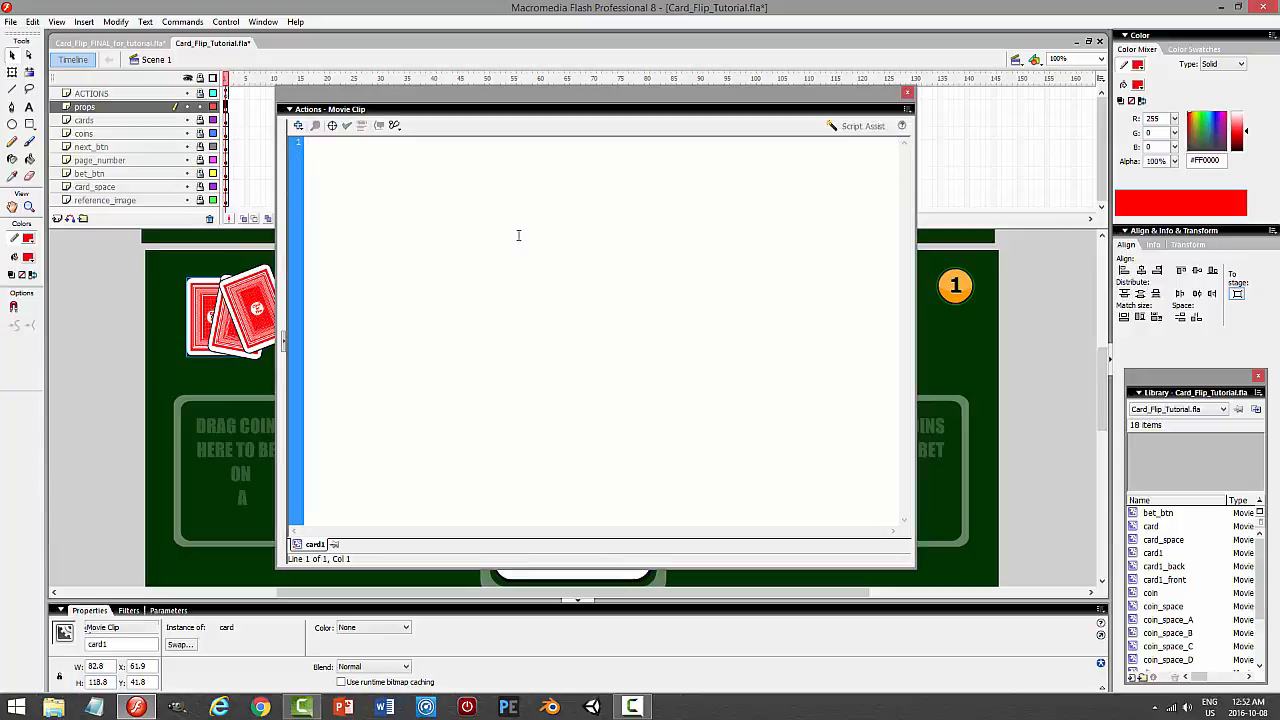
key("F9")
left_click(367, 308)
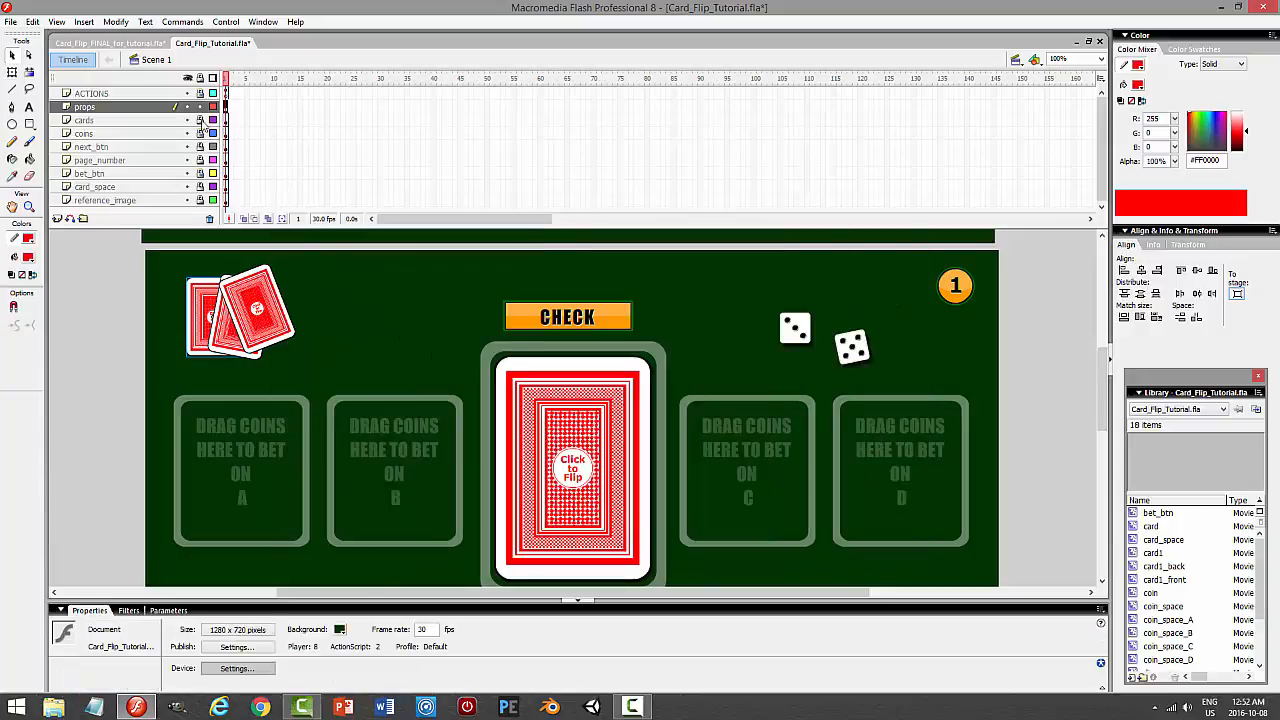
Lock the props layer and save the document.
left_click(205, 107)
key("ctrl+s")
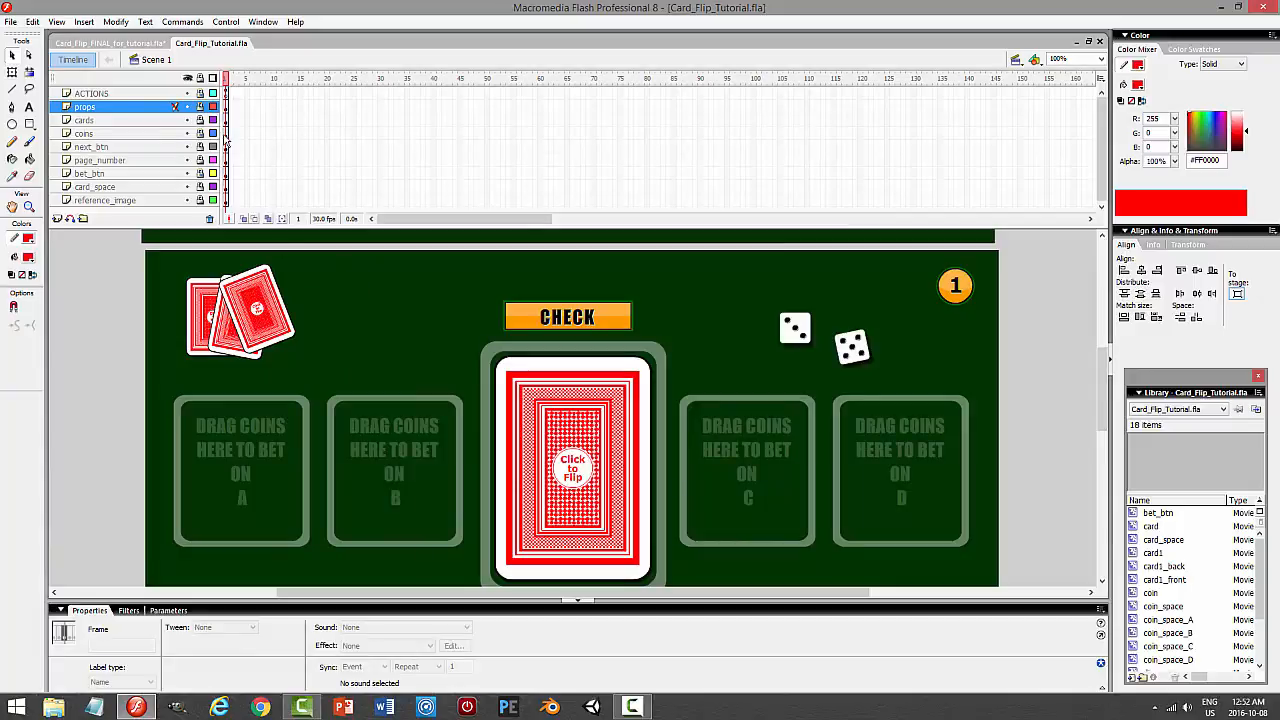
Unlock the props and coins layers and place a copy of the leftmost $1 coin beside the card pile at X 189.2, Y 50.9.
left_click(200, 108)
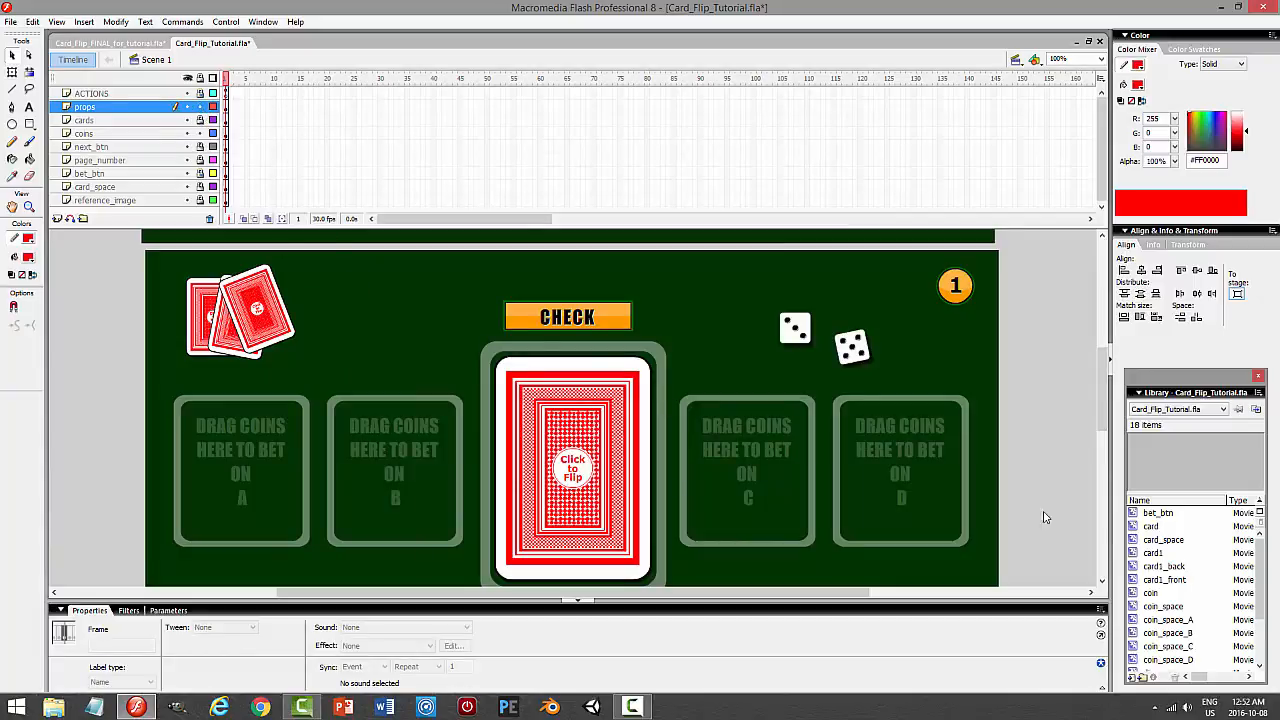
left_click_drag(1101, 391, 1101, 433)
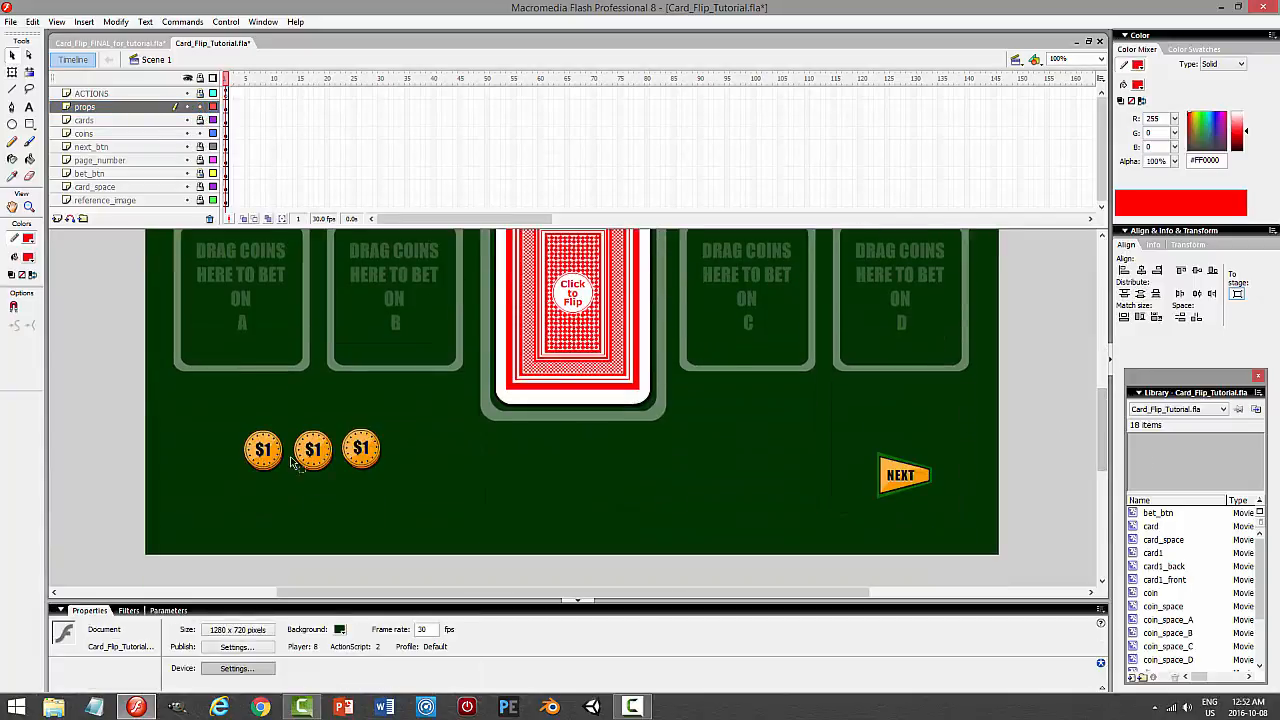
left_click(276, 458)
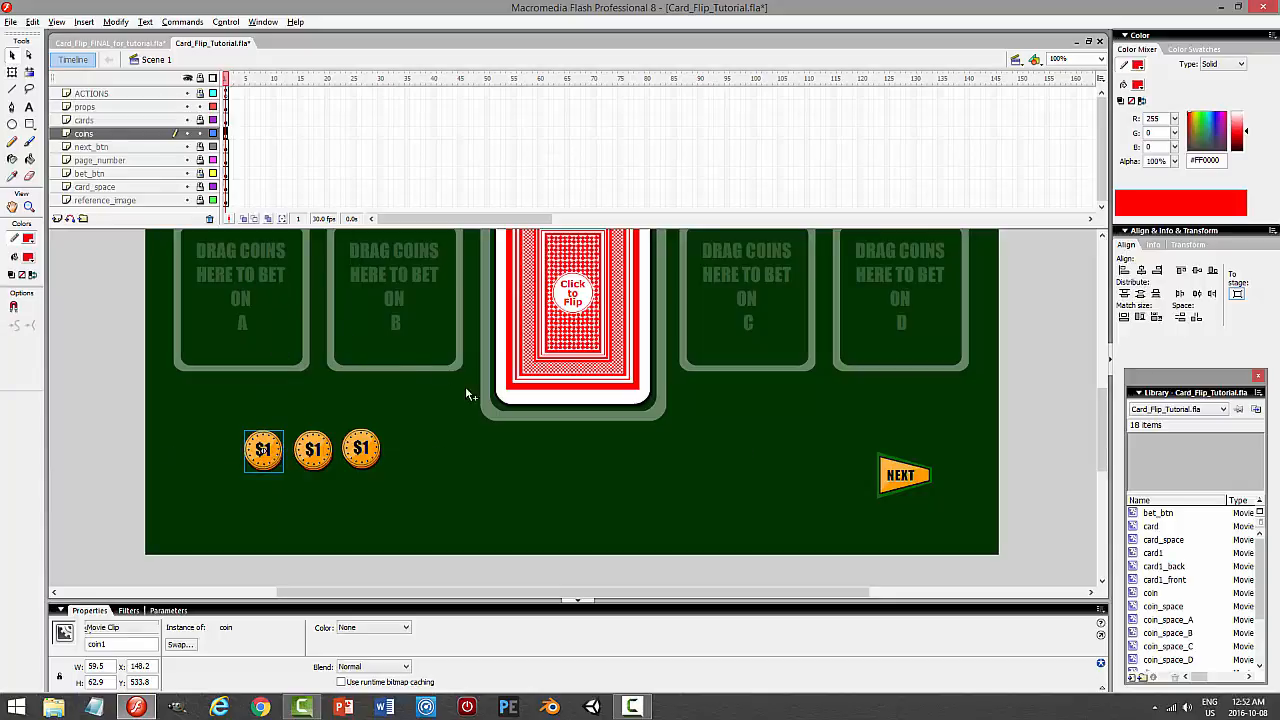
key("ctrl+v")
scroll(466, 402, "up", 2)
left_click_drag(267, 507, 246, 374)
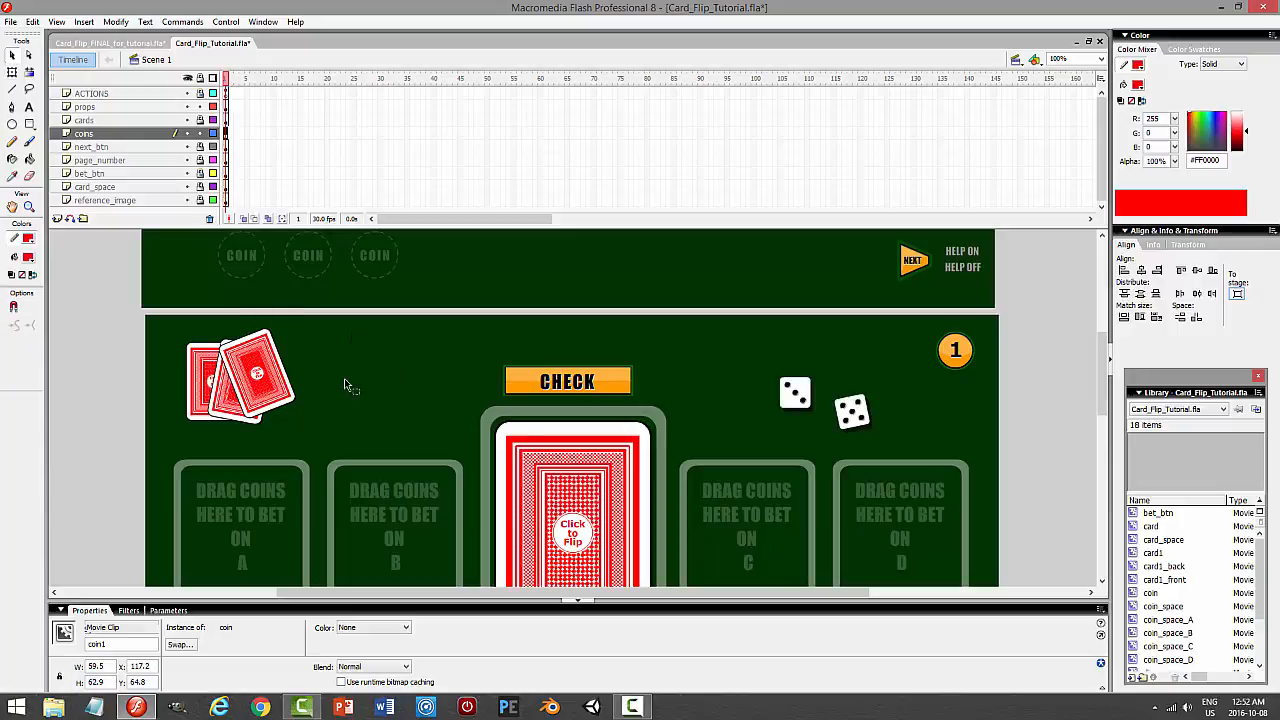
key("ctrl+z")
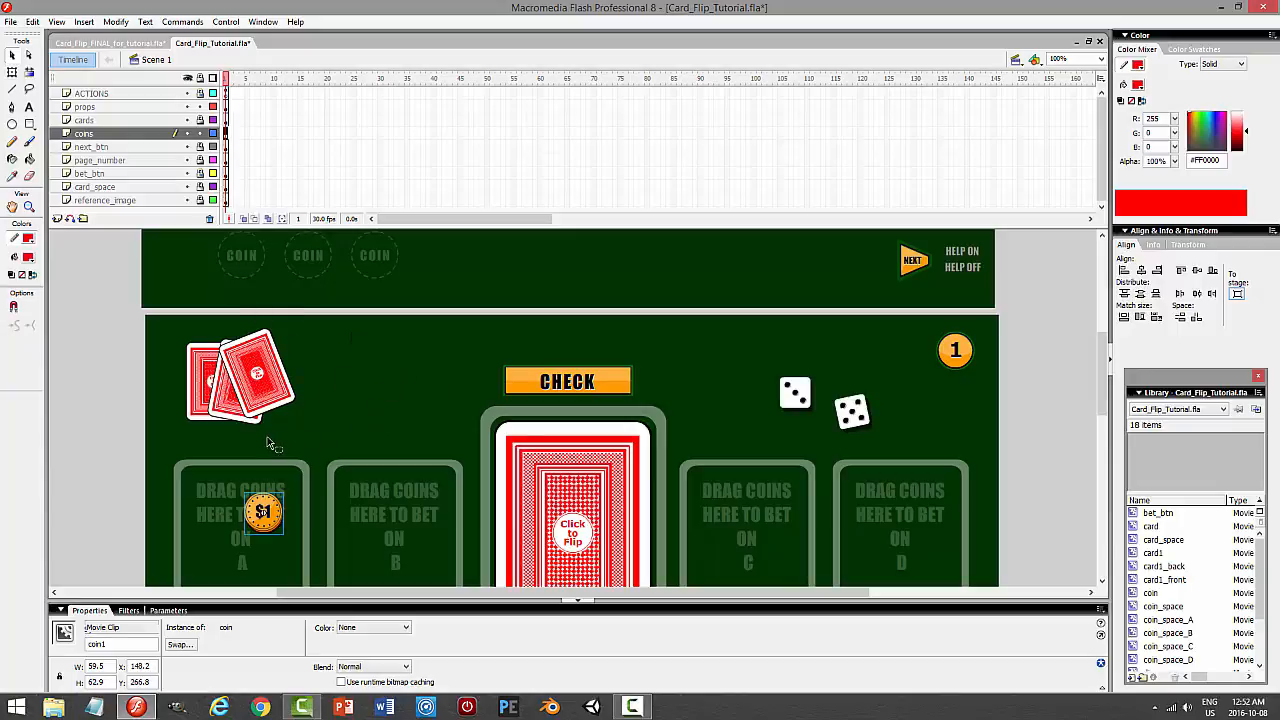
left_click_drag(275, 518, 305, 376)
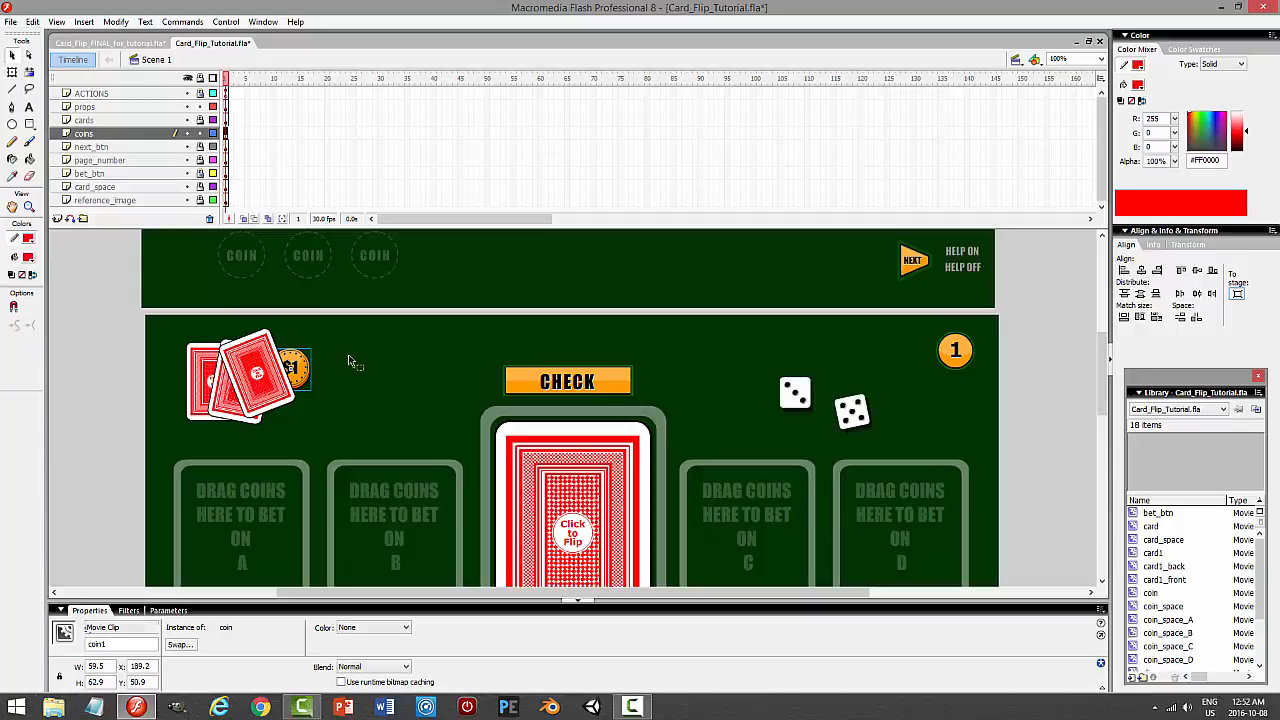
Try to bring the copied coin in front of the small cards and move it up to Y 38.9.
right_click(291, 369)
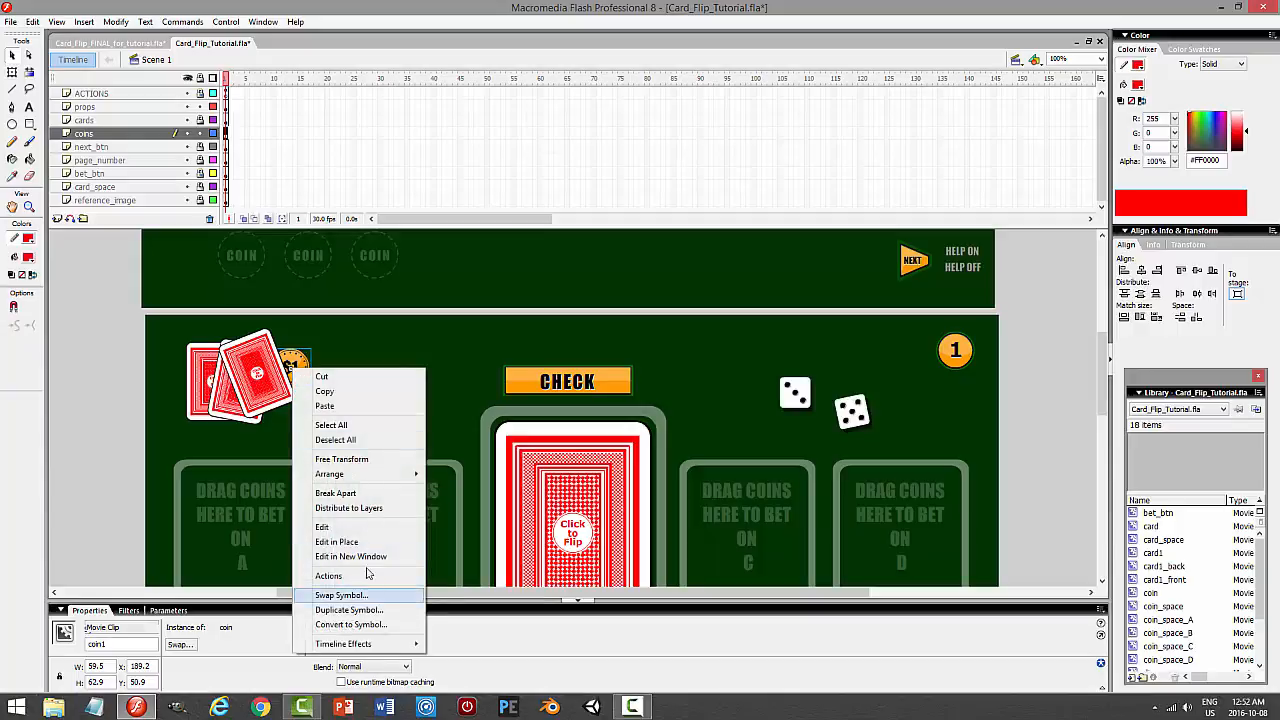
mouse_move(350, 475)
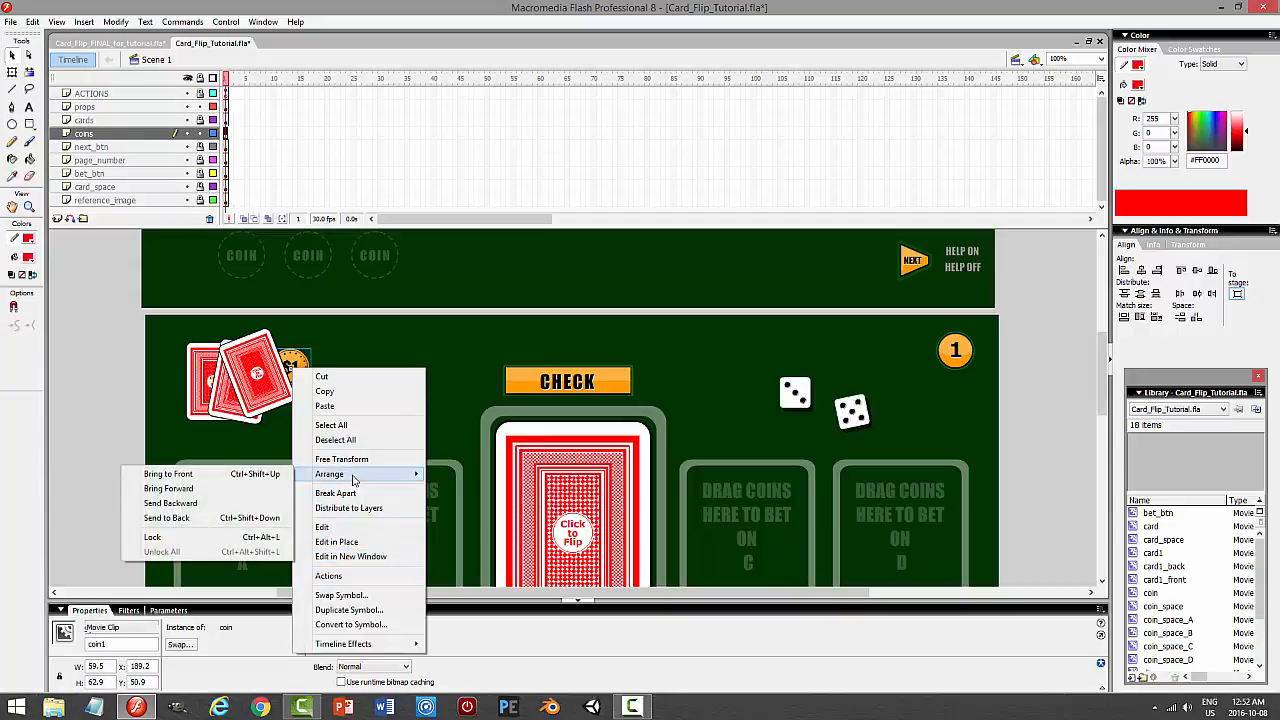
left_click(243, 474)
left_click_drag(313, 383, 313, 371)
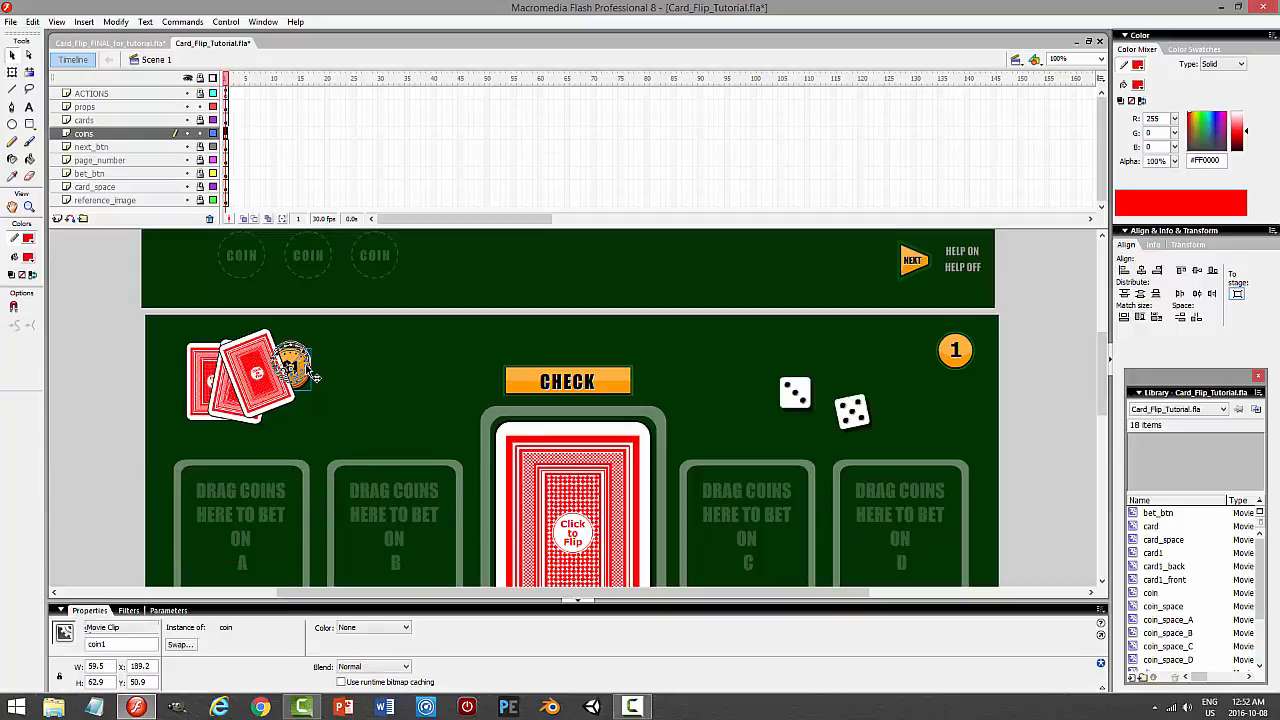
Transfer the copied coin to the props layer in place and move it over the top card to X 172.2, Y 54.7.
left_click(32, 21)
left_click(30, 68)
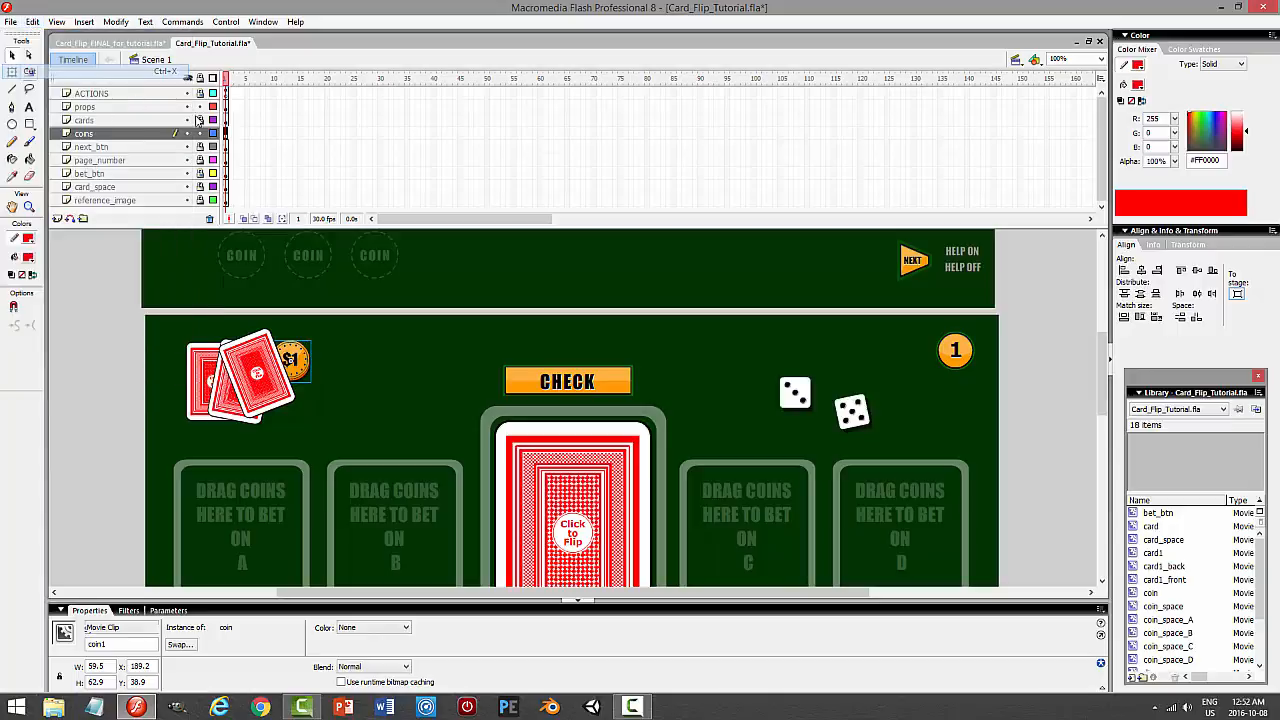
left_click(142, 108)
left_click(32, 21)
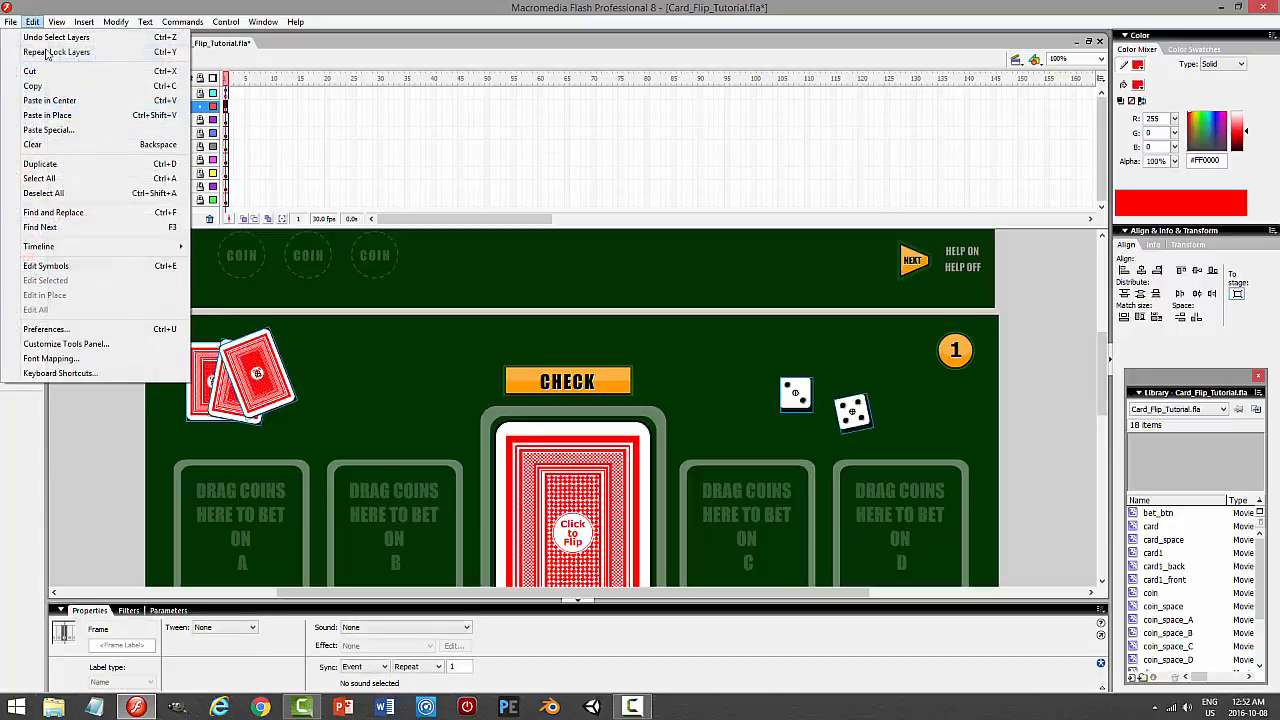
left_click(47, 115)
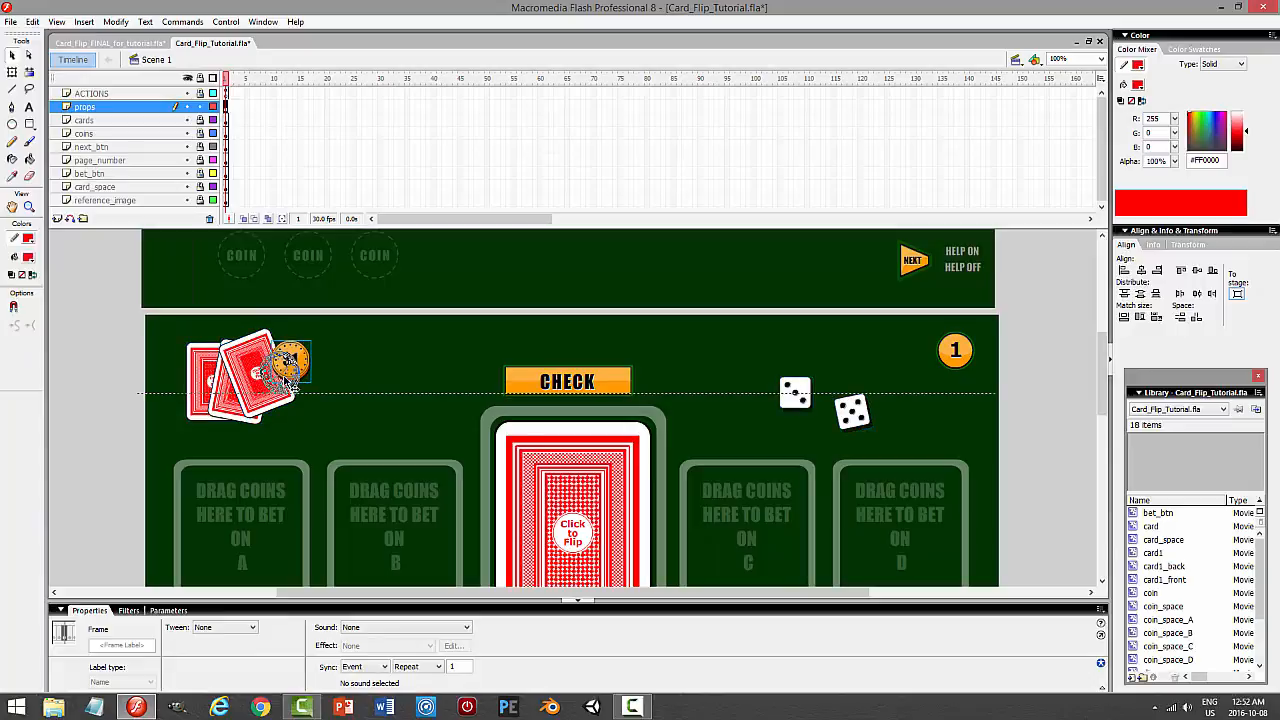
scroll(383, 400, "down", 3)
scroll(383, 400, "up", 2)
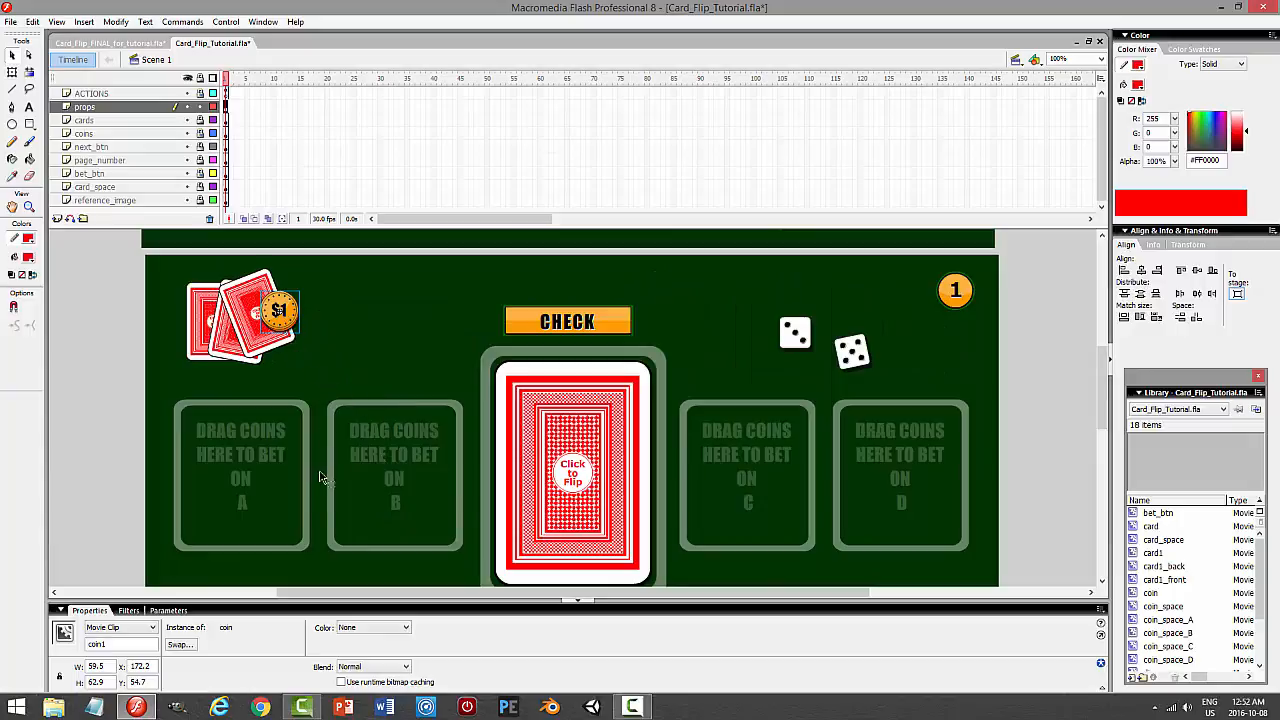
Find the coin symbol in the library and duplicate the pile coin's symbol as coin_prop.
scroll(1259, 577, "down", 1)
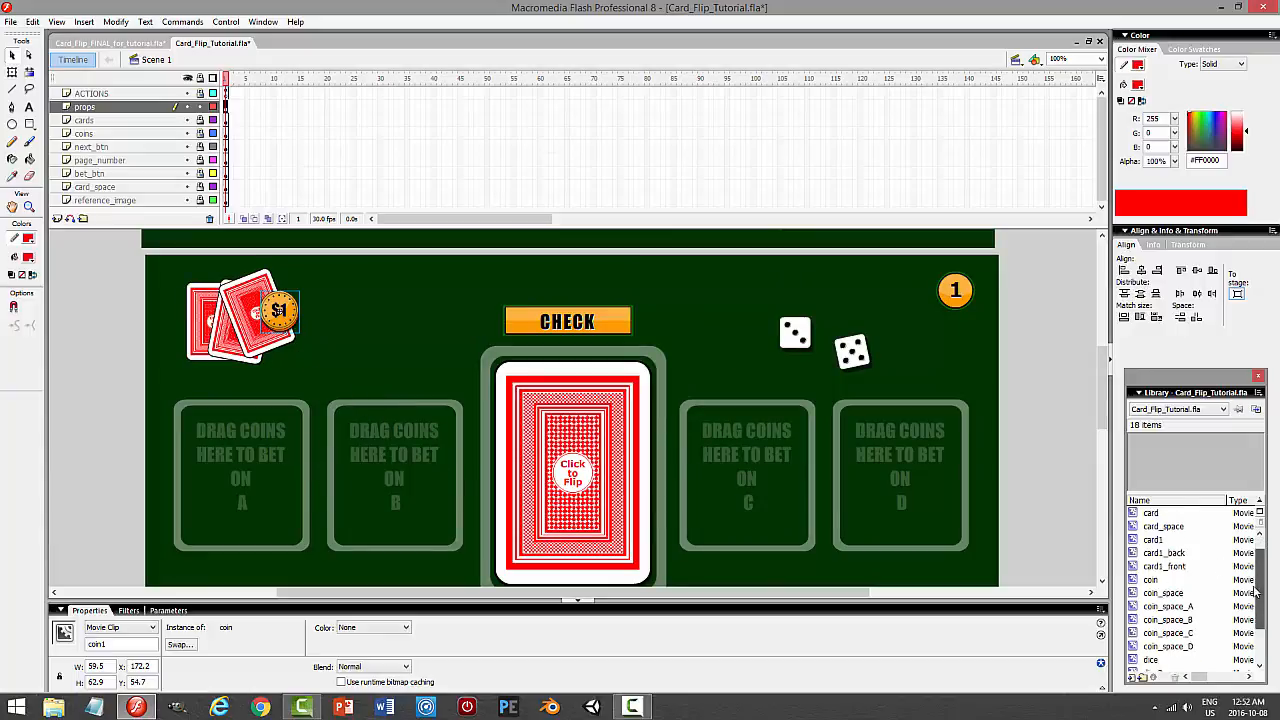
left_click(1151, 552)
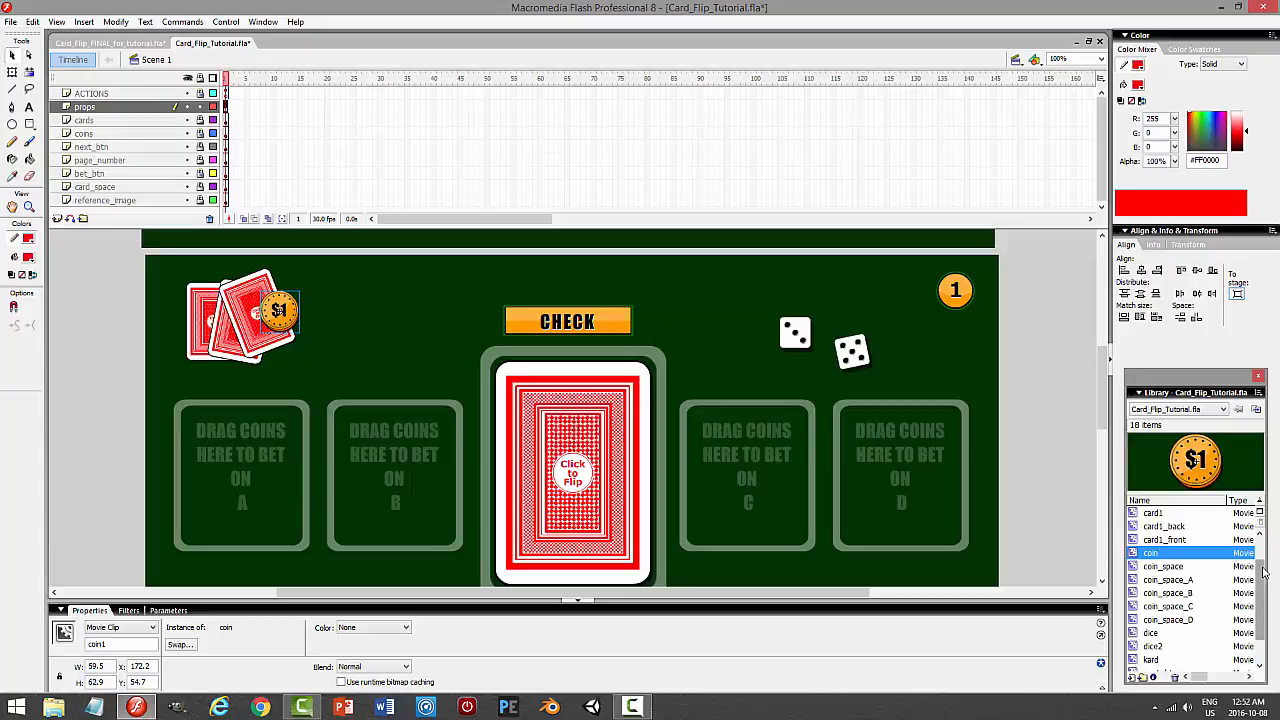
scroll(1259, 568, "down", 1)
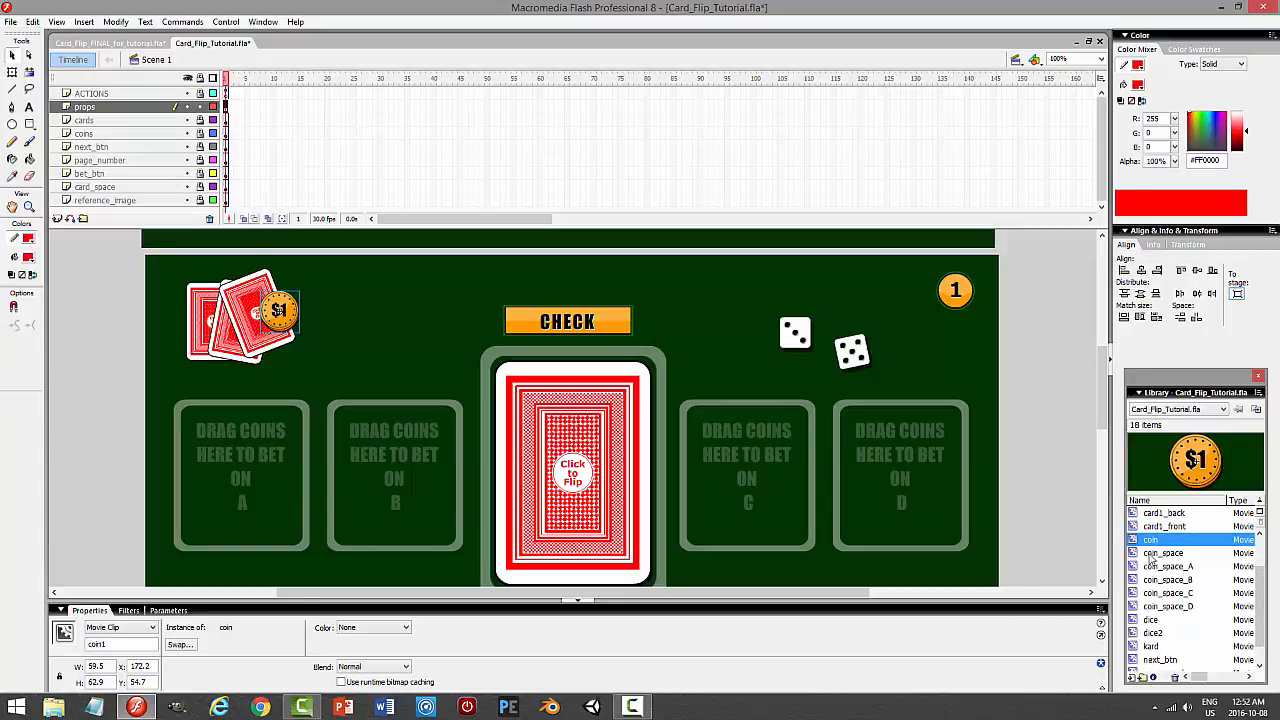
right_click(292, 317)
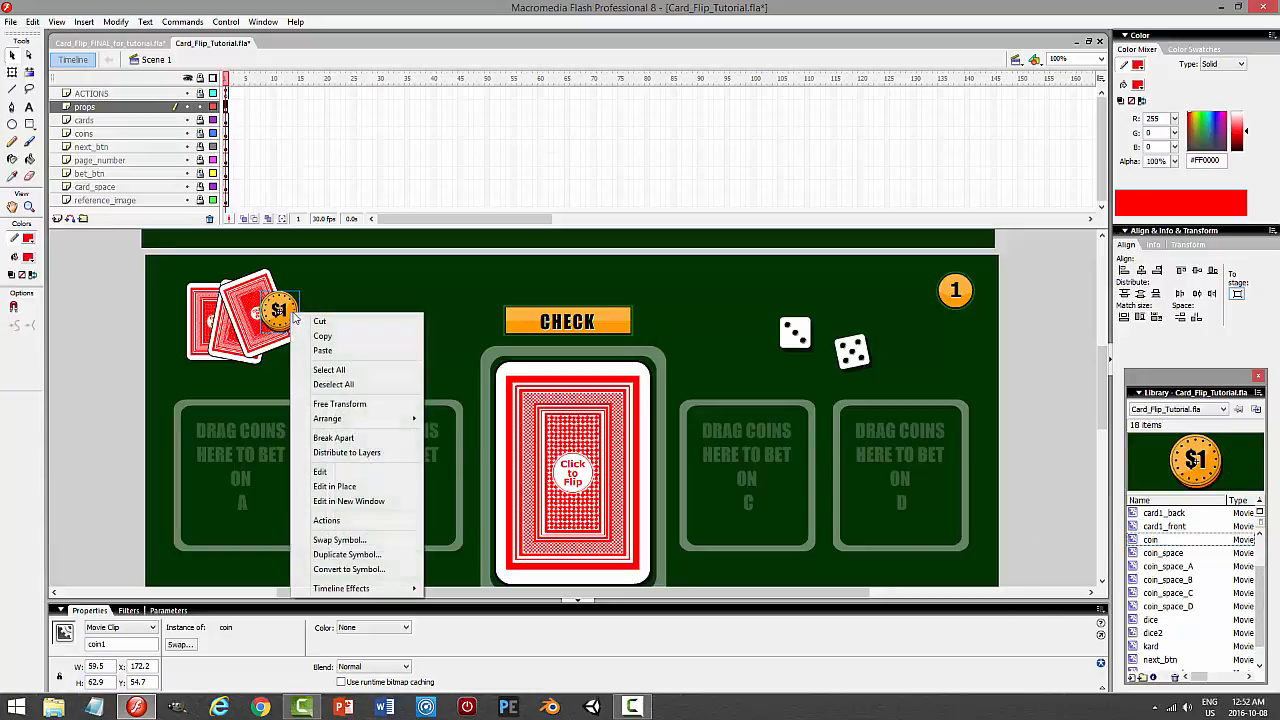
left_click(352, 554)
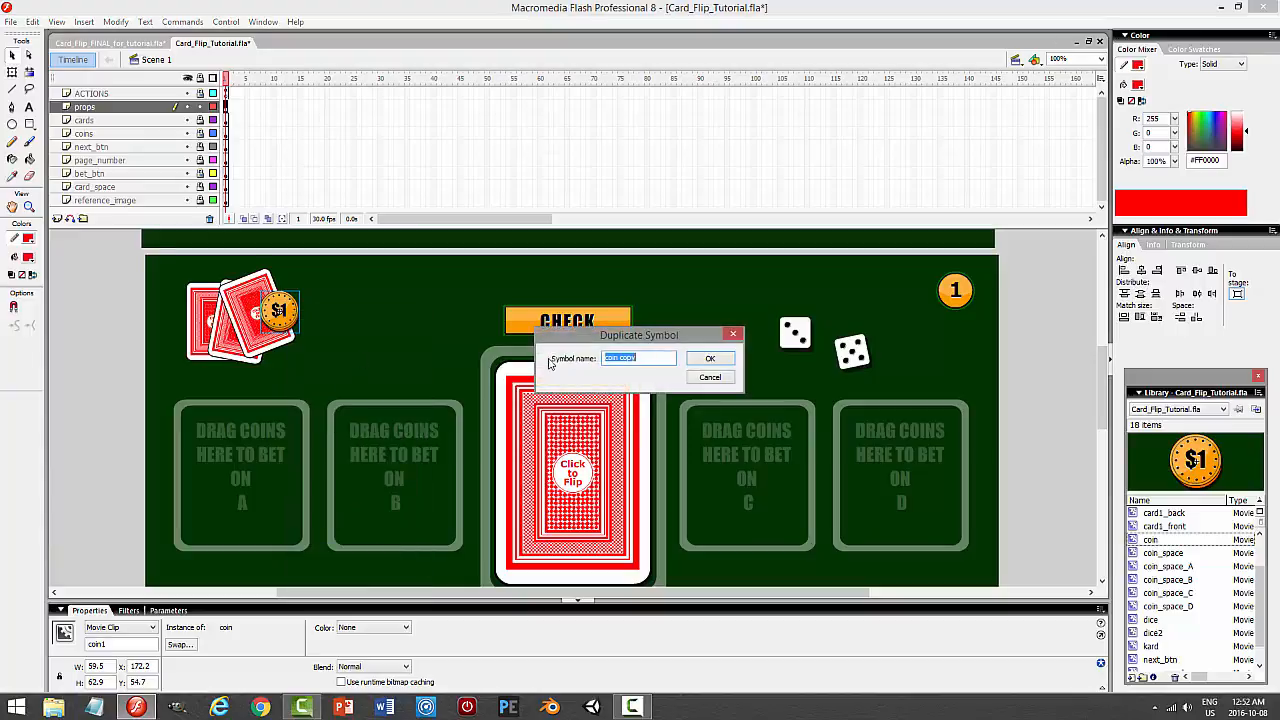
left_click(631, 358)
left_click(716, 362)
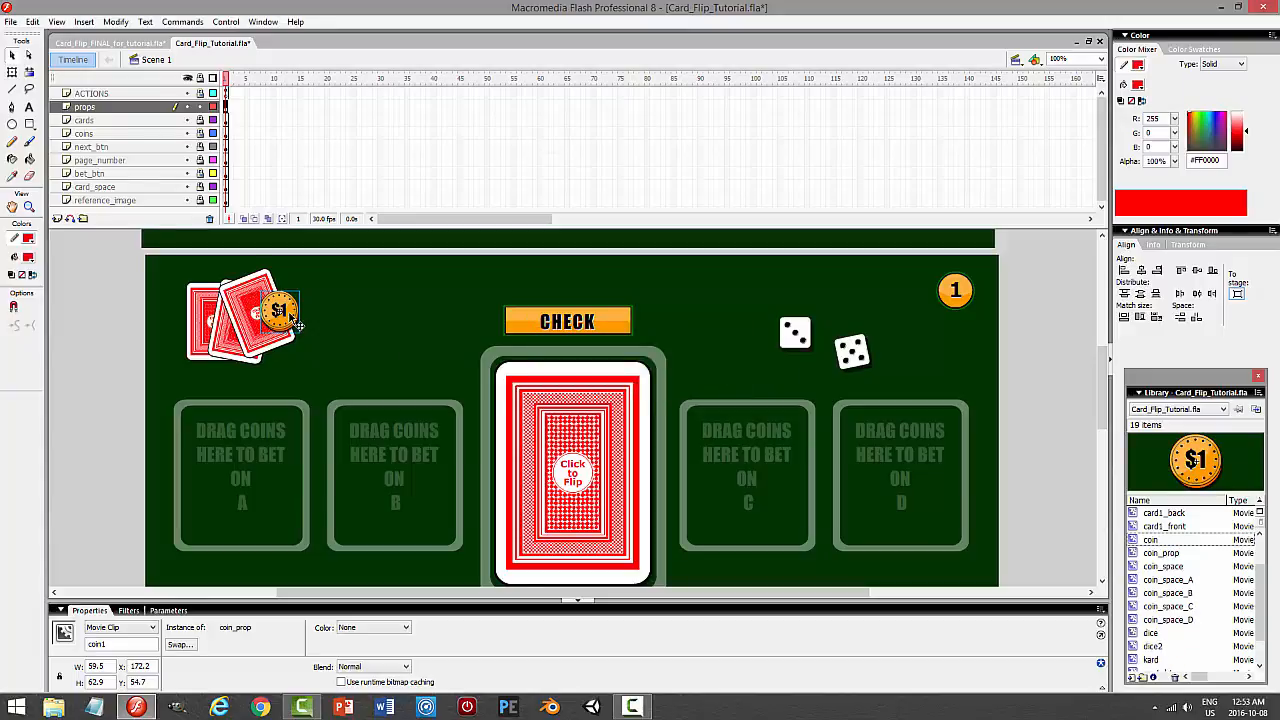
Check the coin_prop instance's script and the layers inside its symbol, and return to Scene 1.
key("F9")
key("F9")
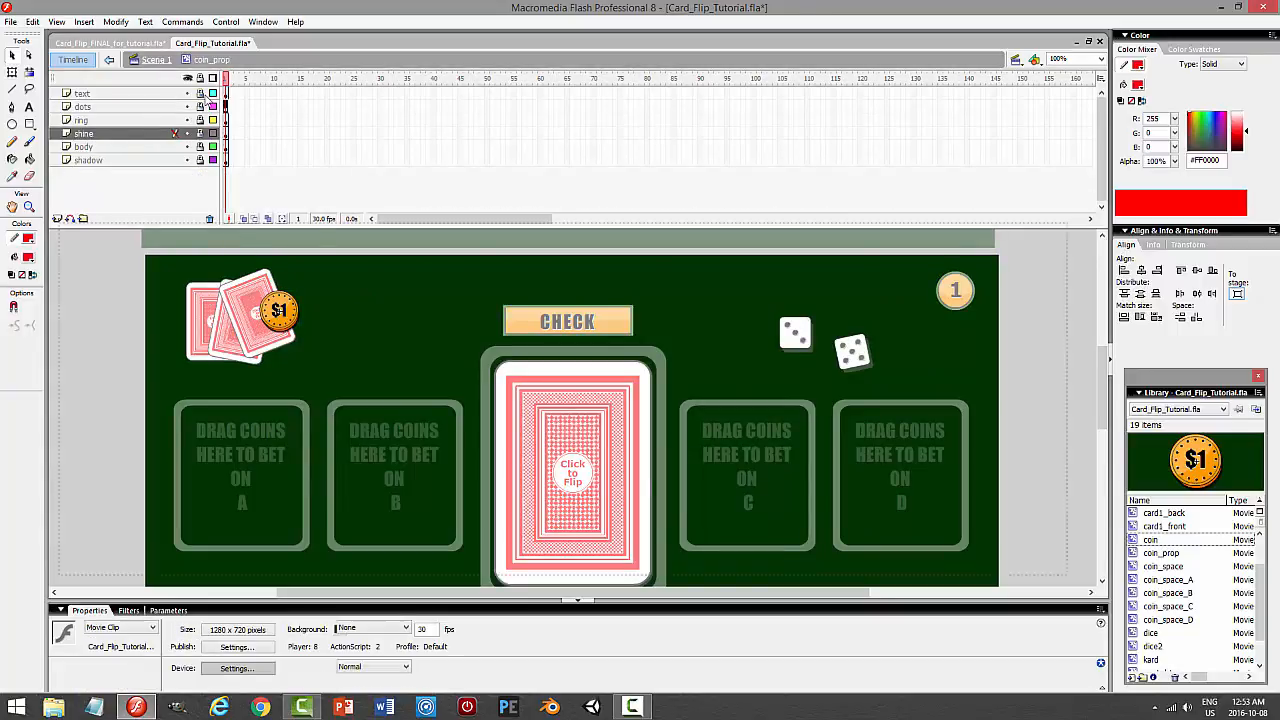
left_click(156, 60)
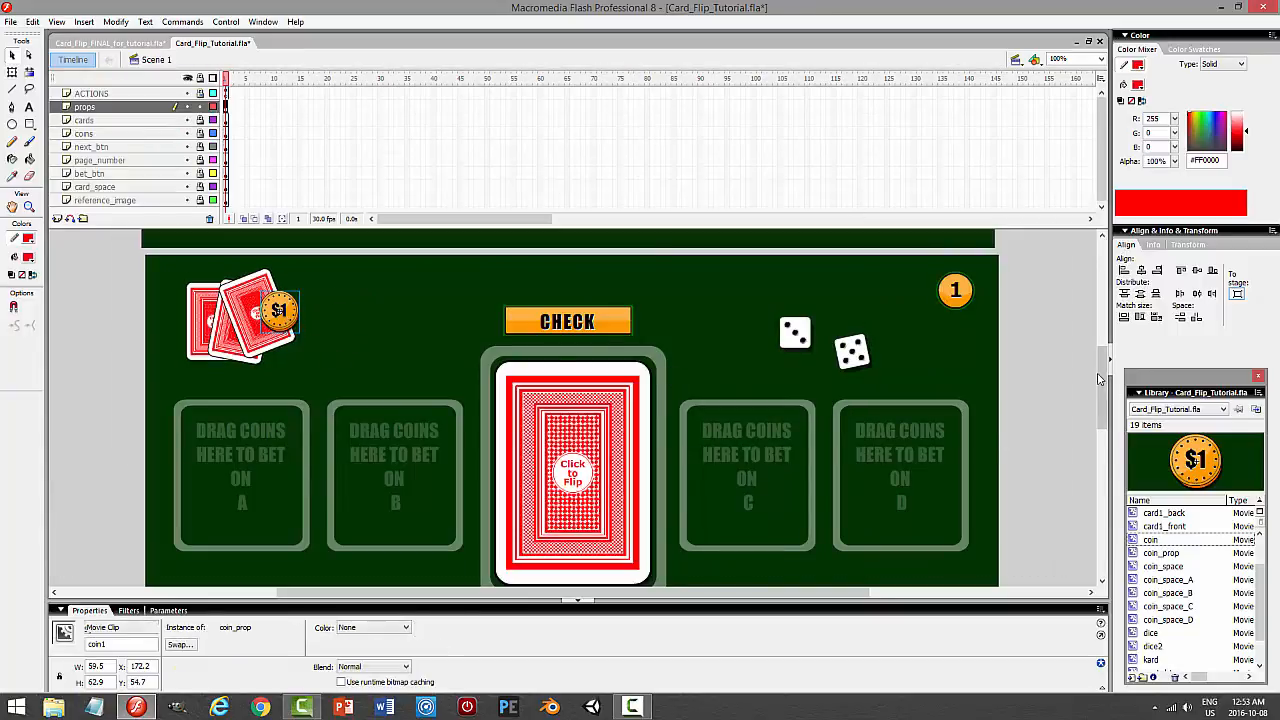
Scale the decorative coin_prop coin on the small card pile to 90 percent.
left_click_drag(1102, 378, 1102, 416)
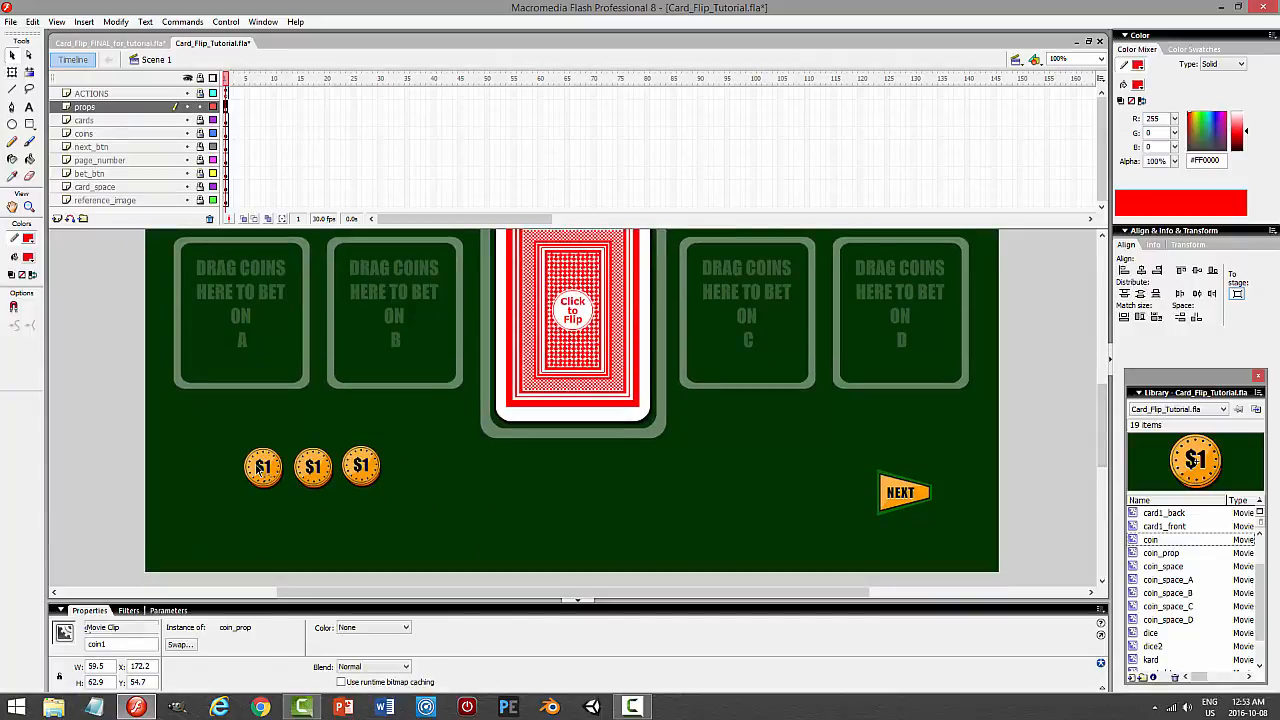
left_click(298, 482)
left_click_drag(1106, 466, 1106, 428)
left_click(296, 322)
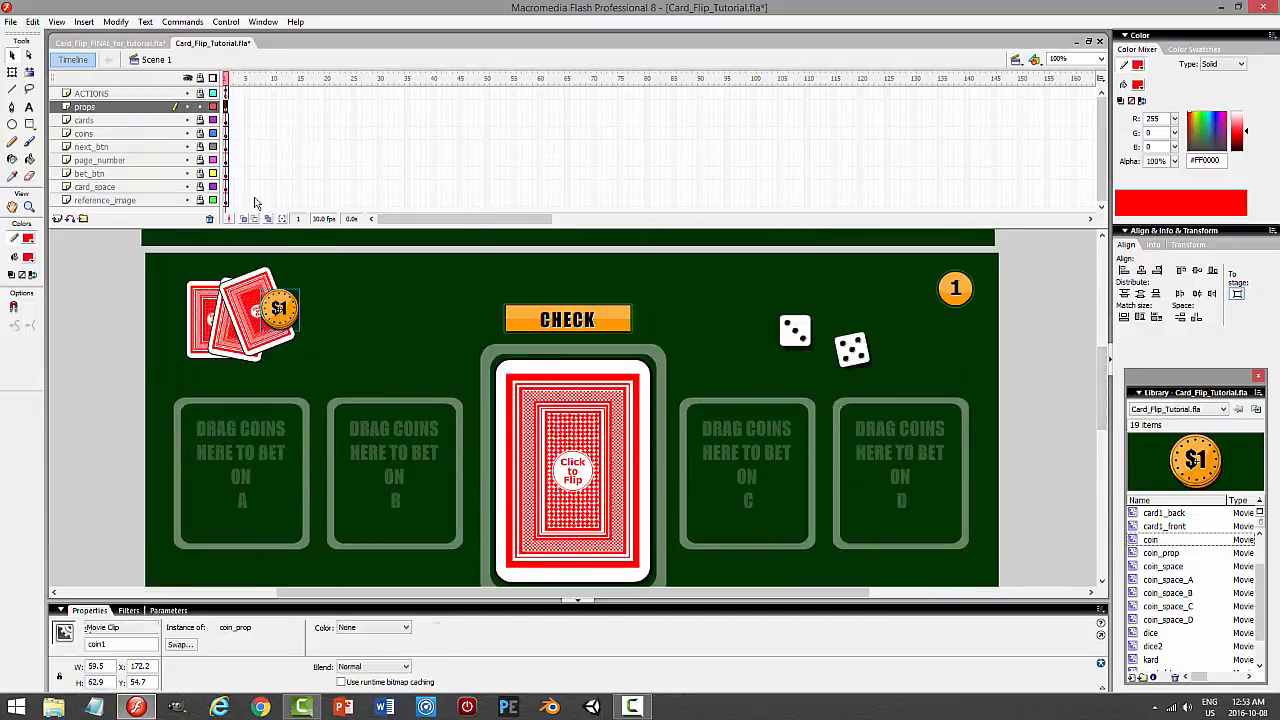
left_click(115, 21)
mouse_move(88, 188)
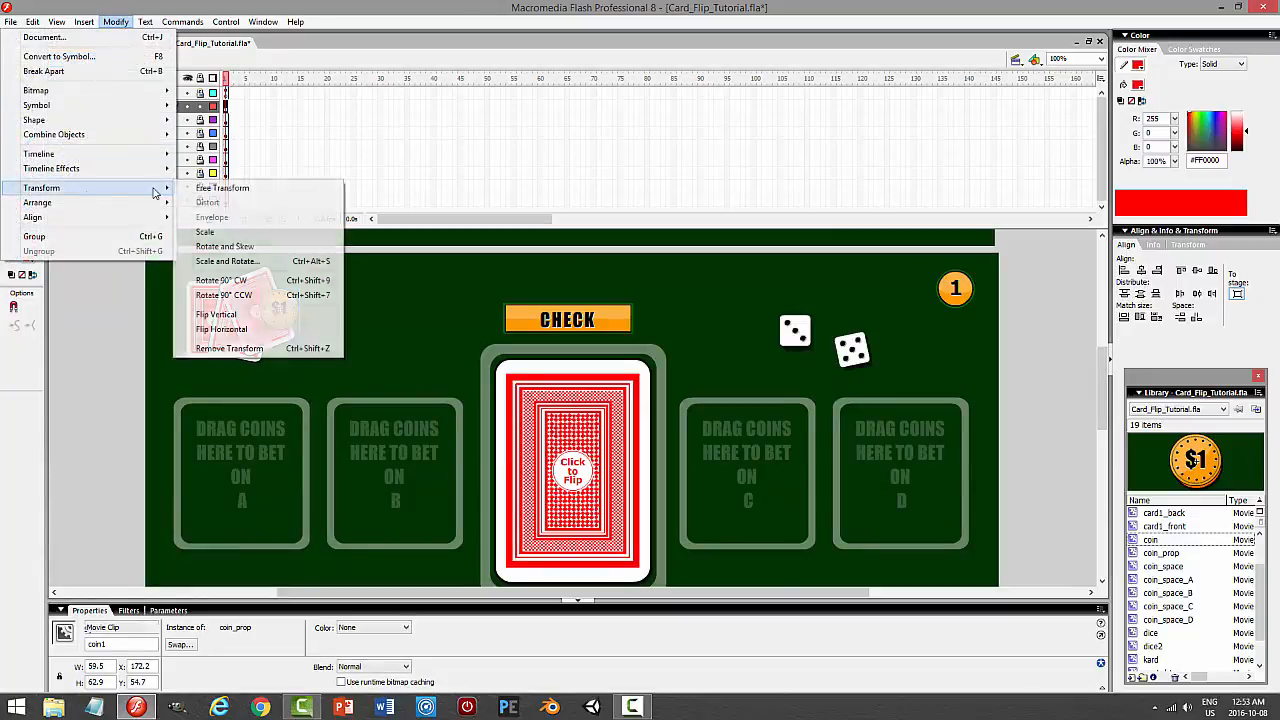
left_click(240, 260)
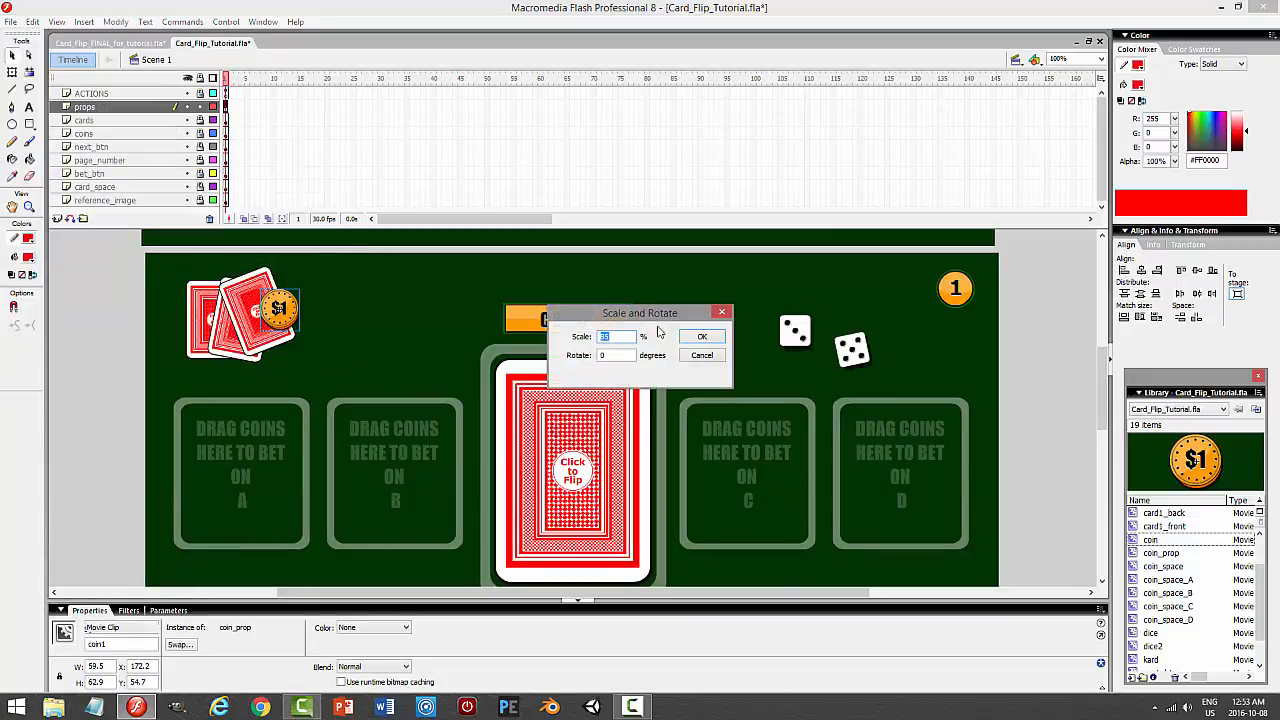
type("90")
key("Return")
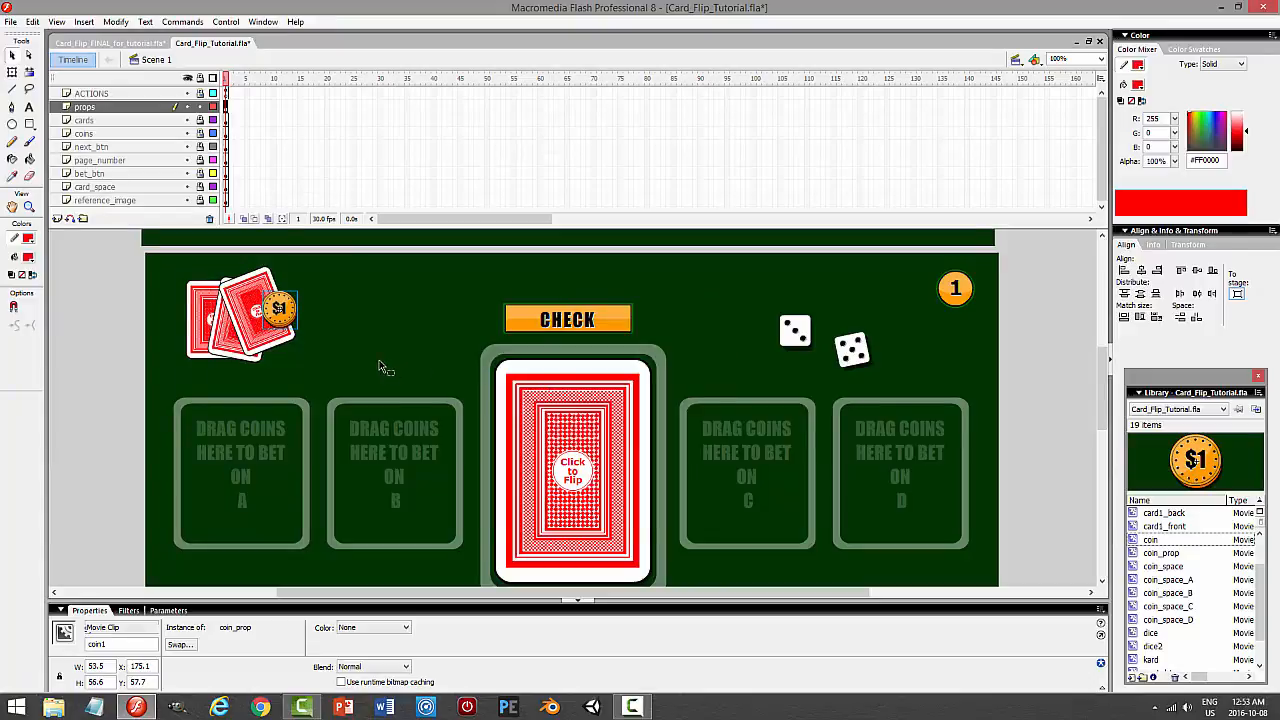
Unlock the coins layer and scale the three $1 betting coins together to 90 percent.
scroll(378, 370, "down", 3)
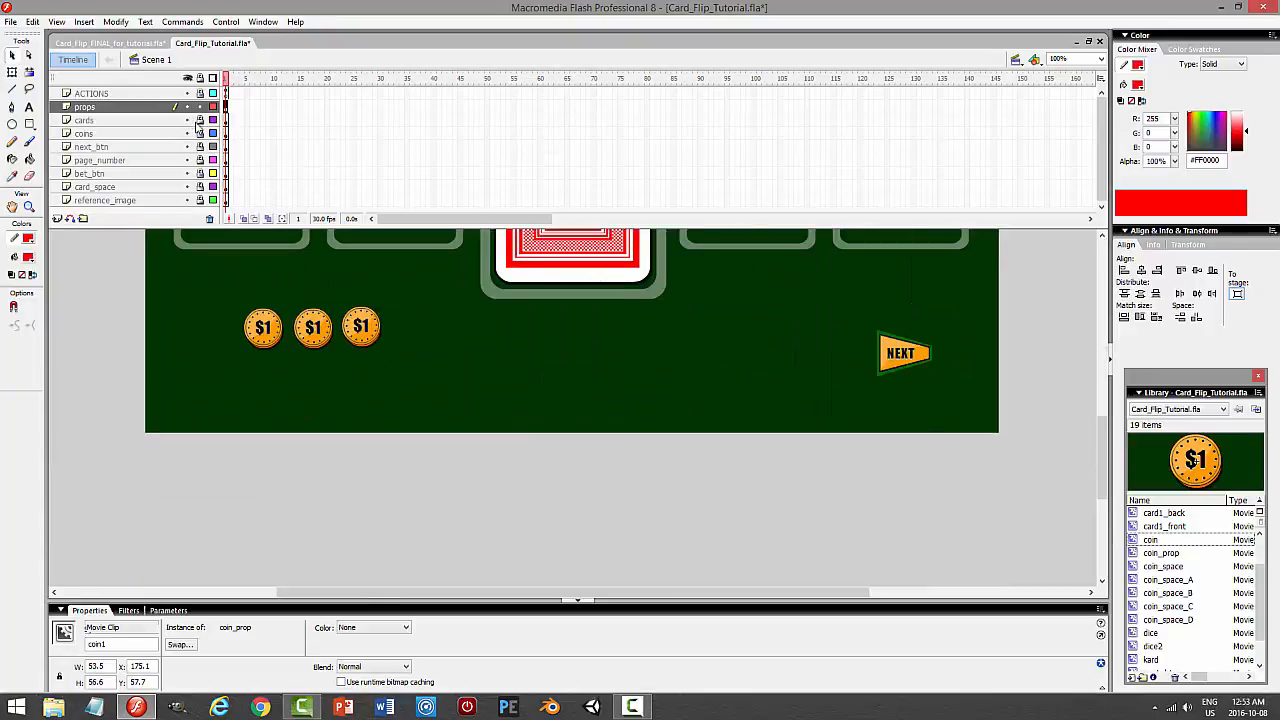
left_click_drag(199, 133, 200, 121)
left_click(263, 323)
left_click(317, 335, "shift")
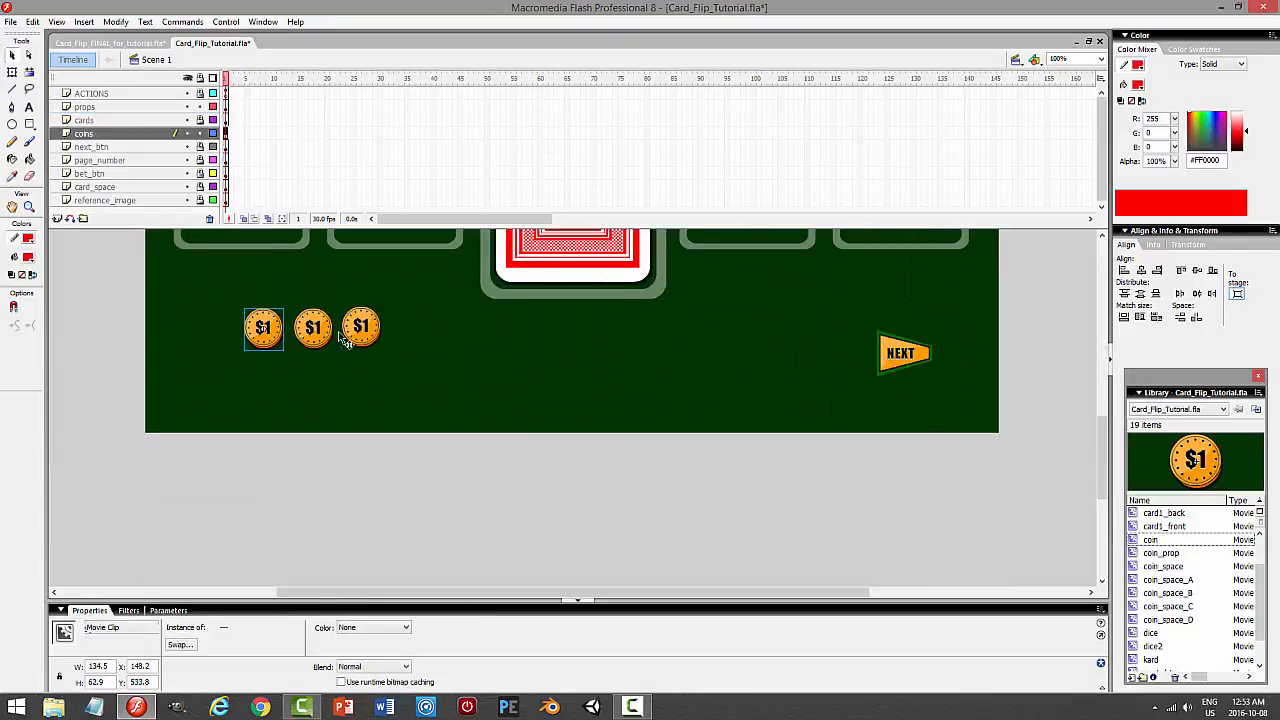
left_click(361, 327, "shift")
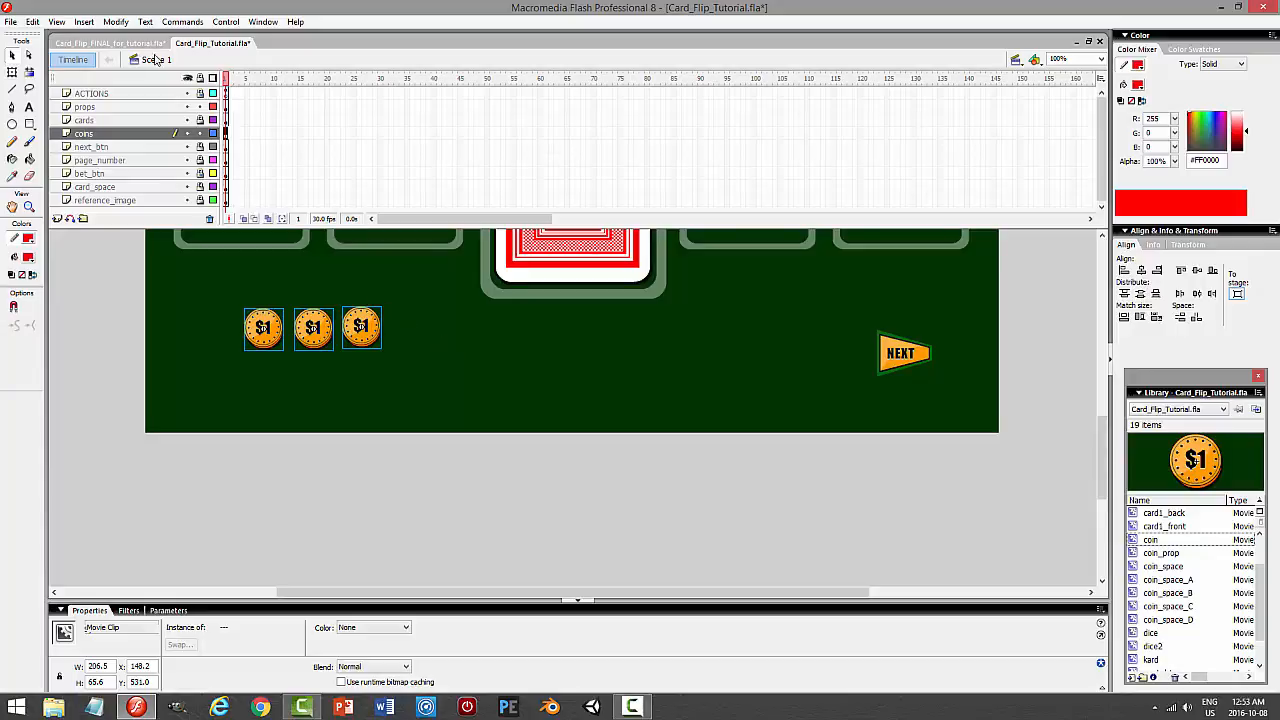
left_click(115, 22)
mouse_move(94, 197)
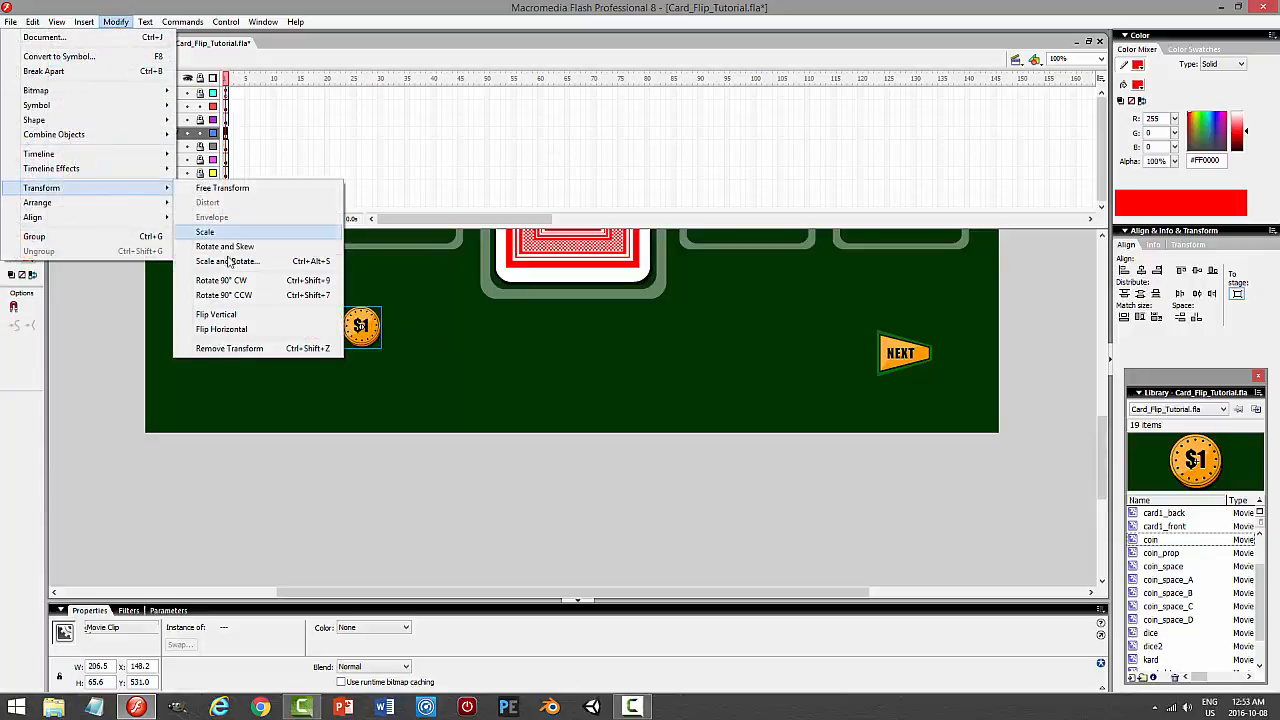
left_click(232, 261)
left_click(702, 342)
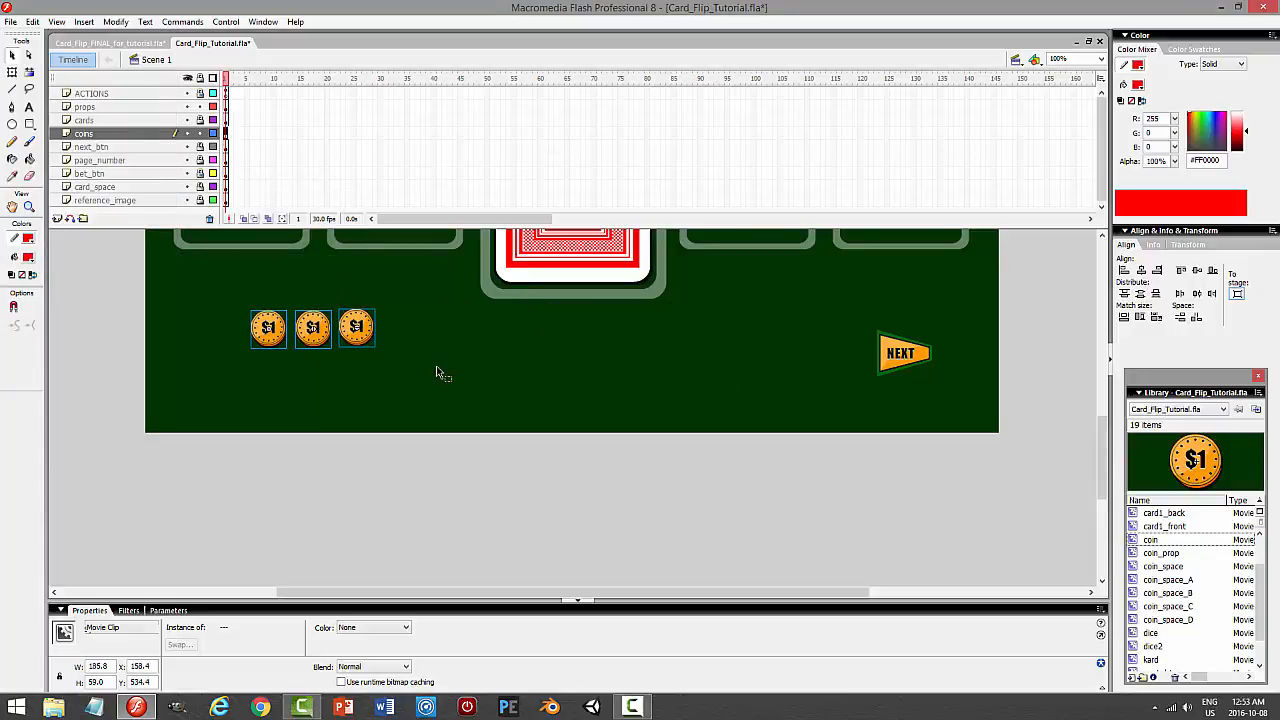
left_click(486, 394)
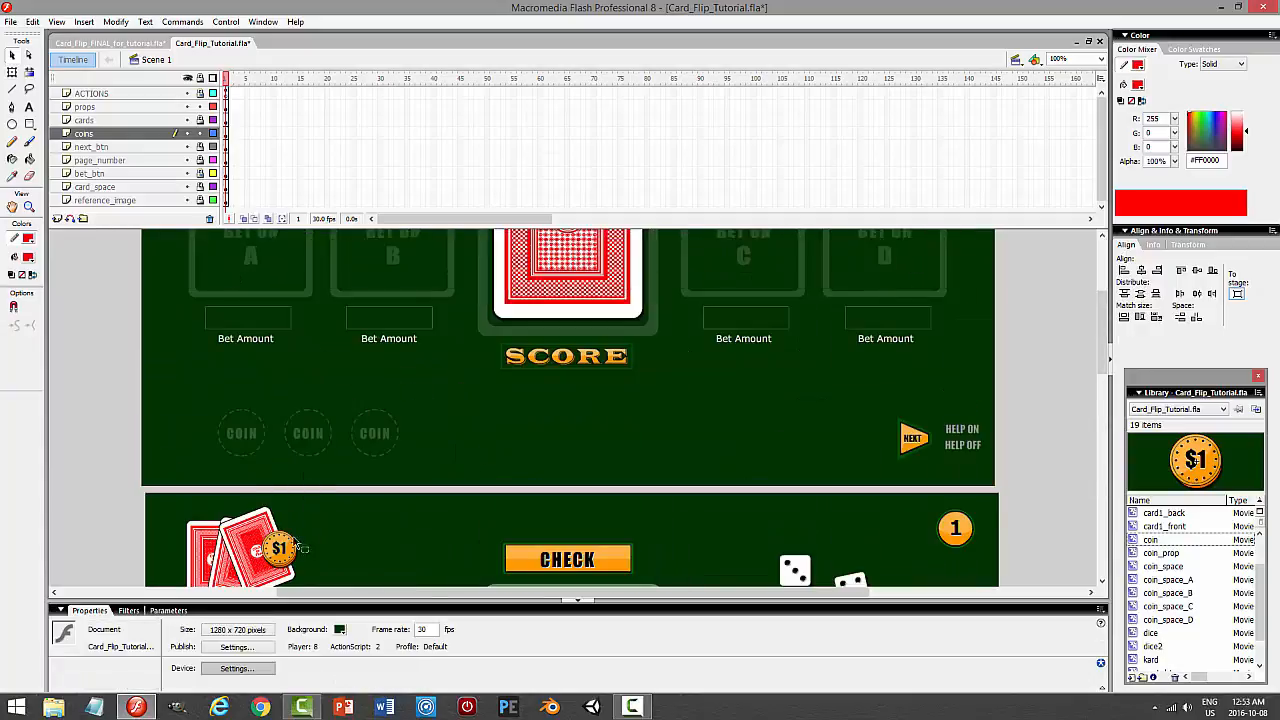
Shift the decorative coin slightly left and down over the top card of the small pile.
left_click_drag(289, 555, 284, 559)
left_click(346, 547)
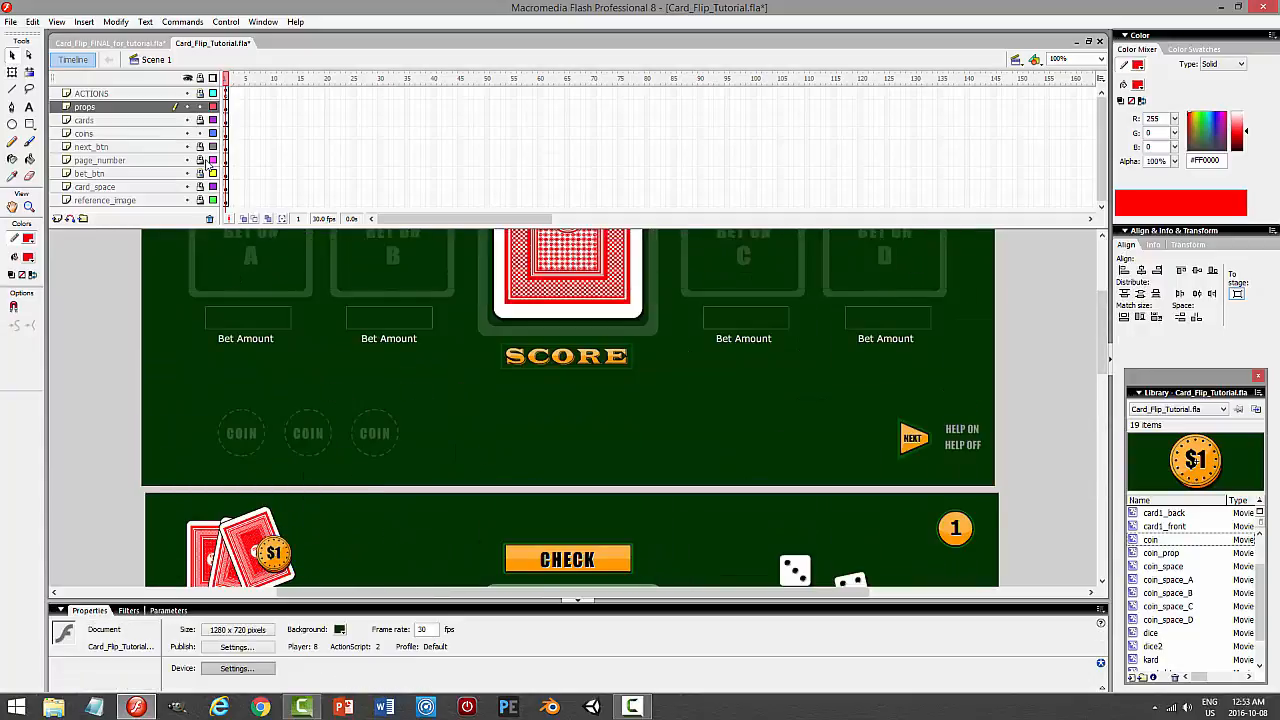
Lock the props and coins layers and save the document.
left_click(200, 107)
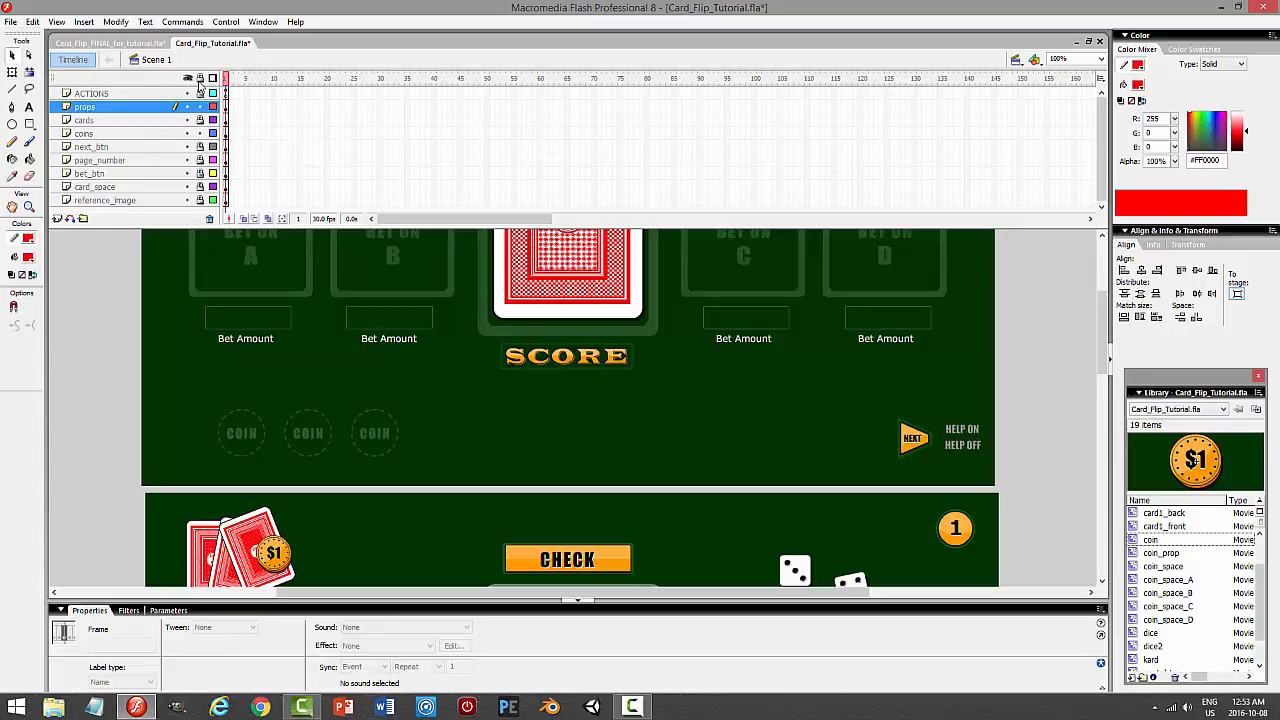
key("ctrl+s")
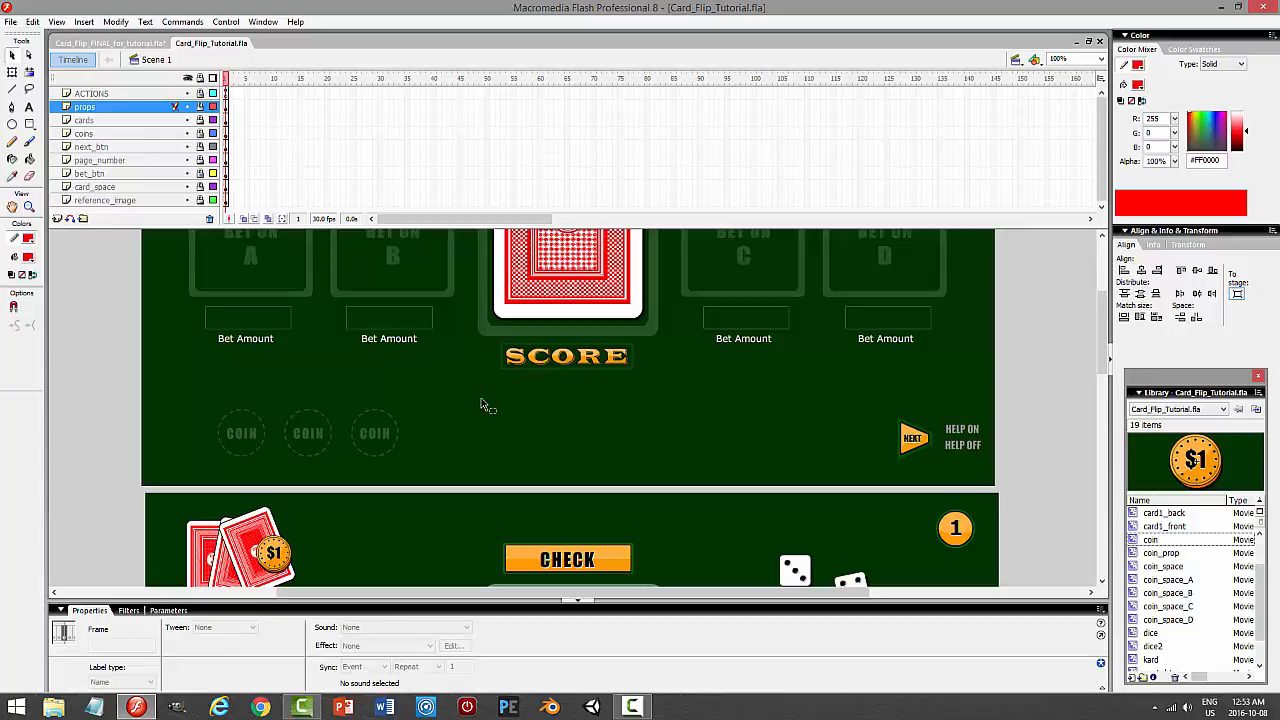
left_click(408, 402)
Test the movie and flip the large center card several times to check its question side.
scroll(443, 400, "down", 3)
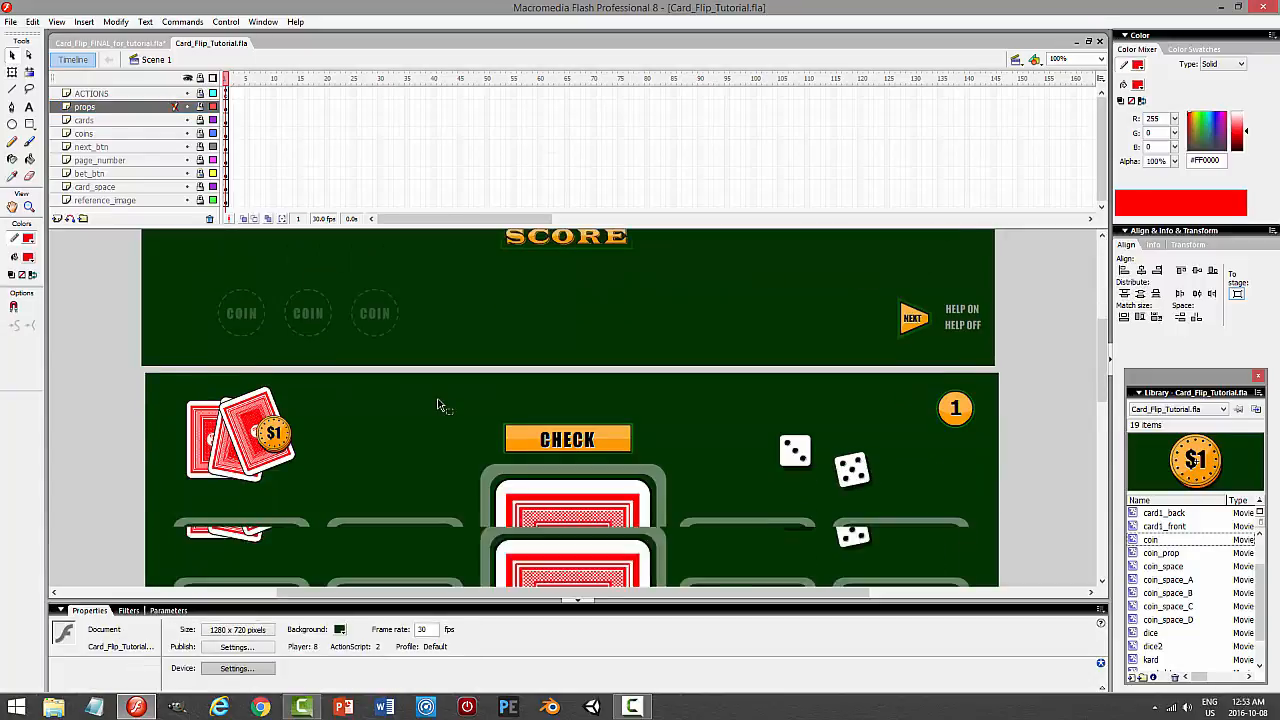
key("ctrl+Return")
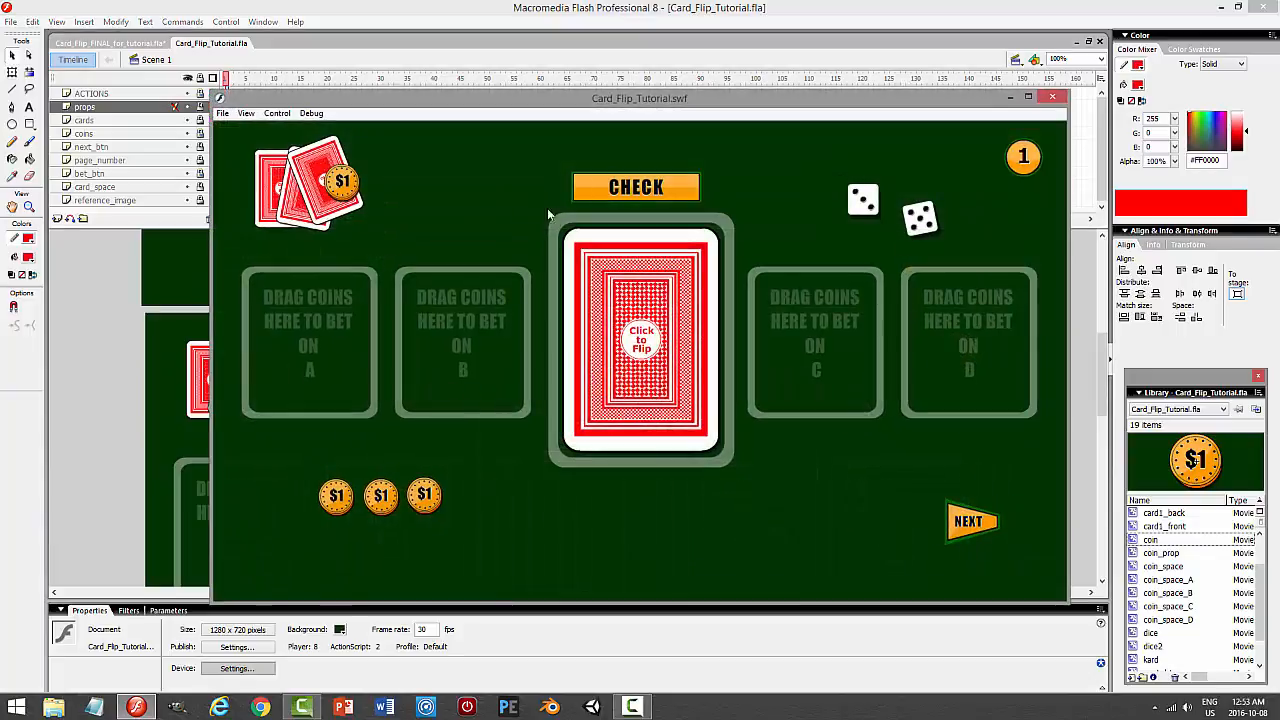
left_click(668, 344)
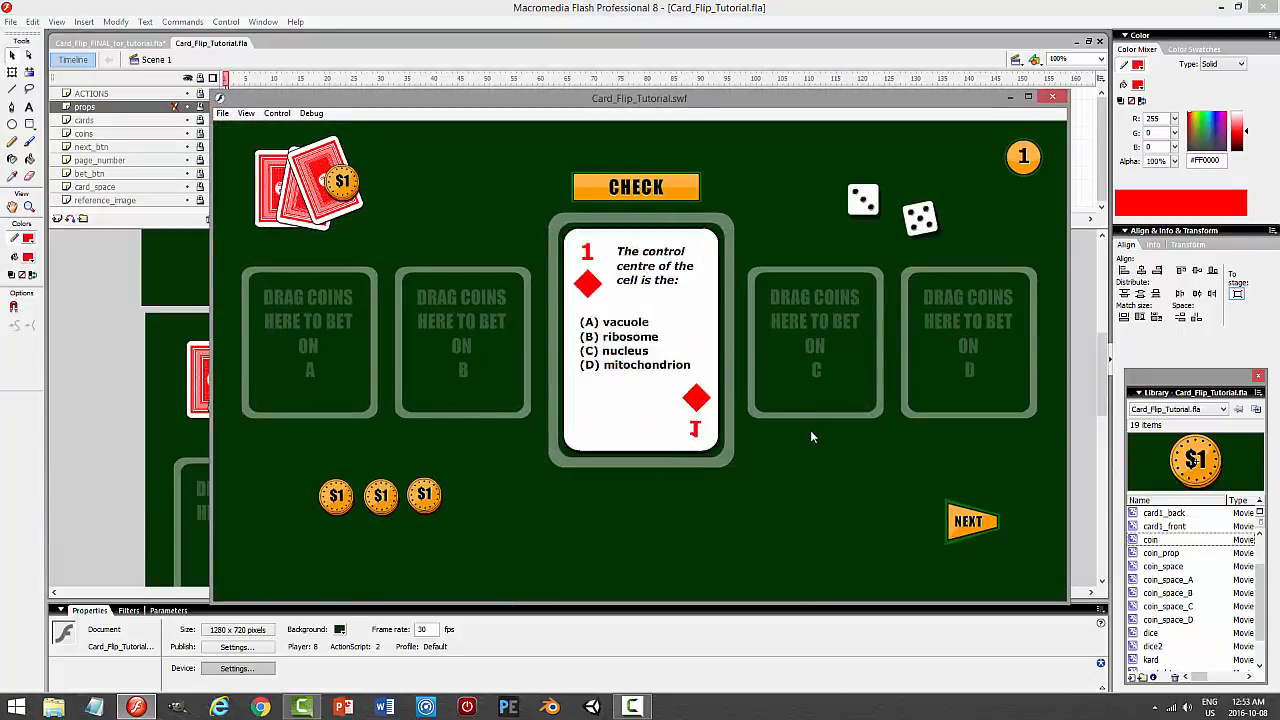
left_click(678, 366)
left_click(678, 366)
left_click(679, 366)
left_click(679, 366)
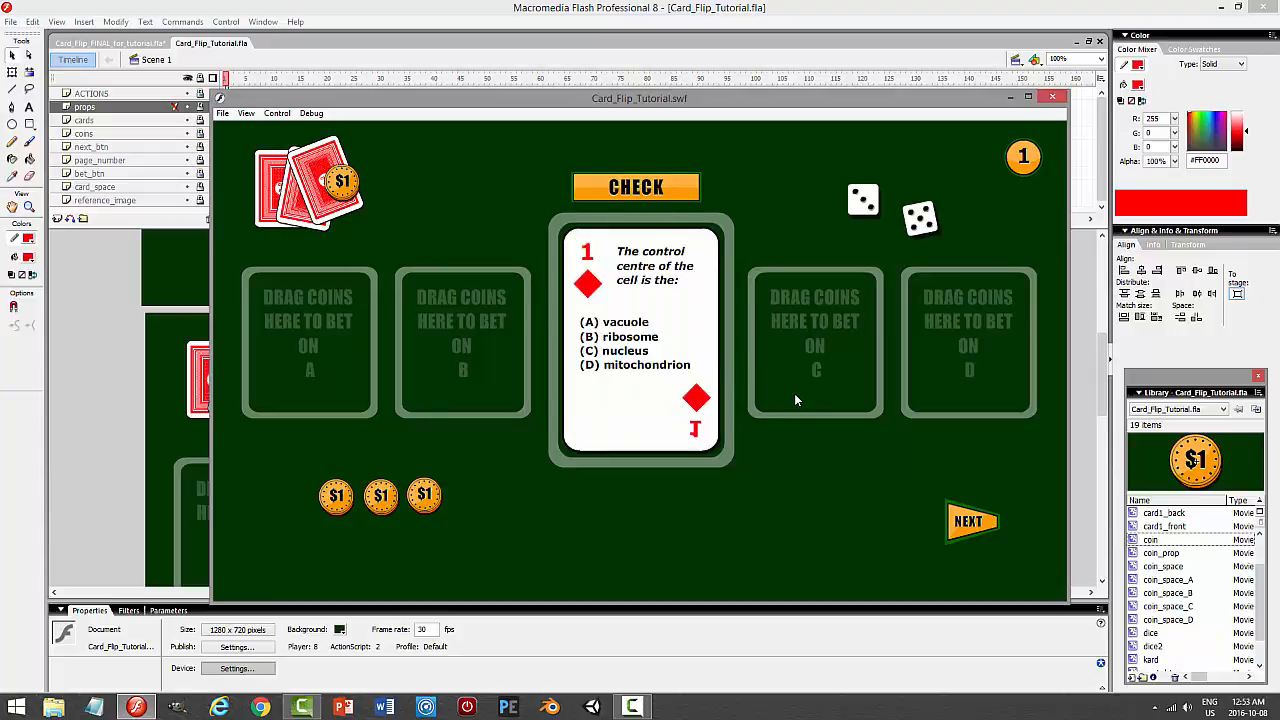